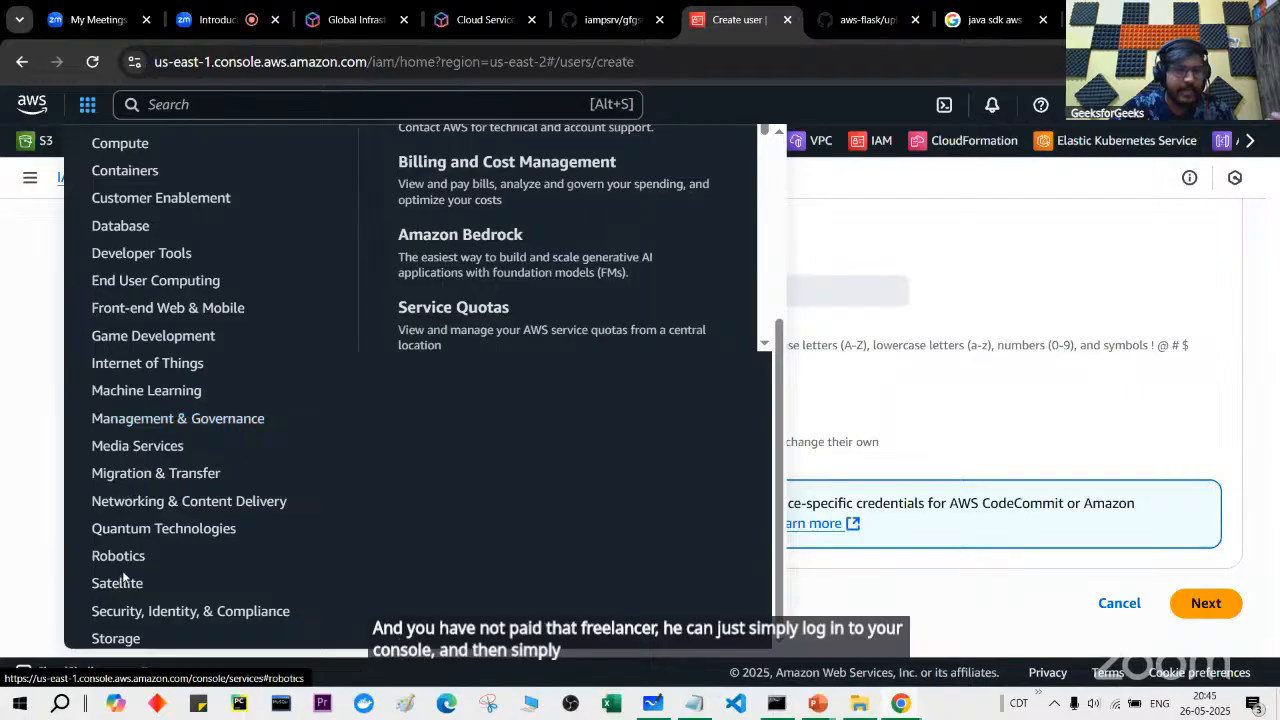
# Step: Show the Satellite services category and glance at the IAM best practices slides
pyautogui.click(105, 585)
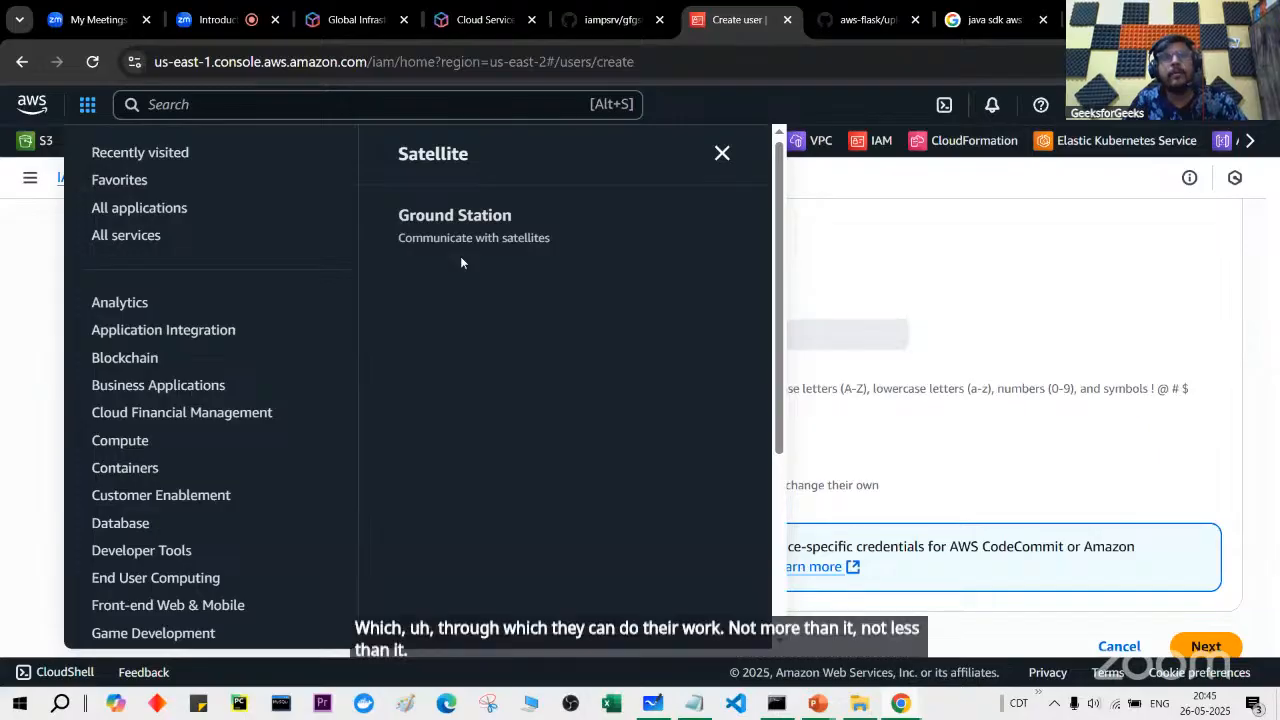
pyautogui.hotkey('alt', 'Tab')
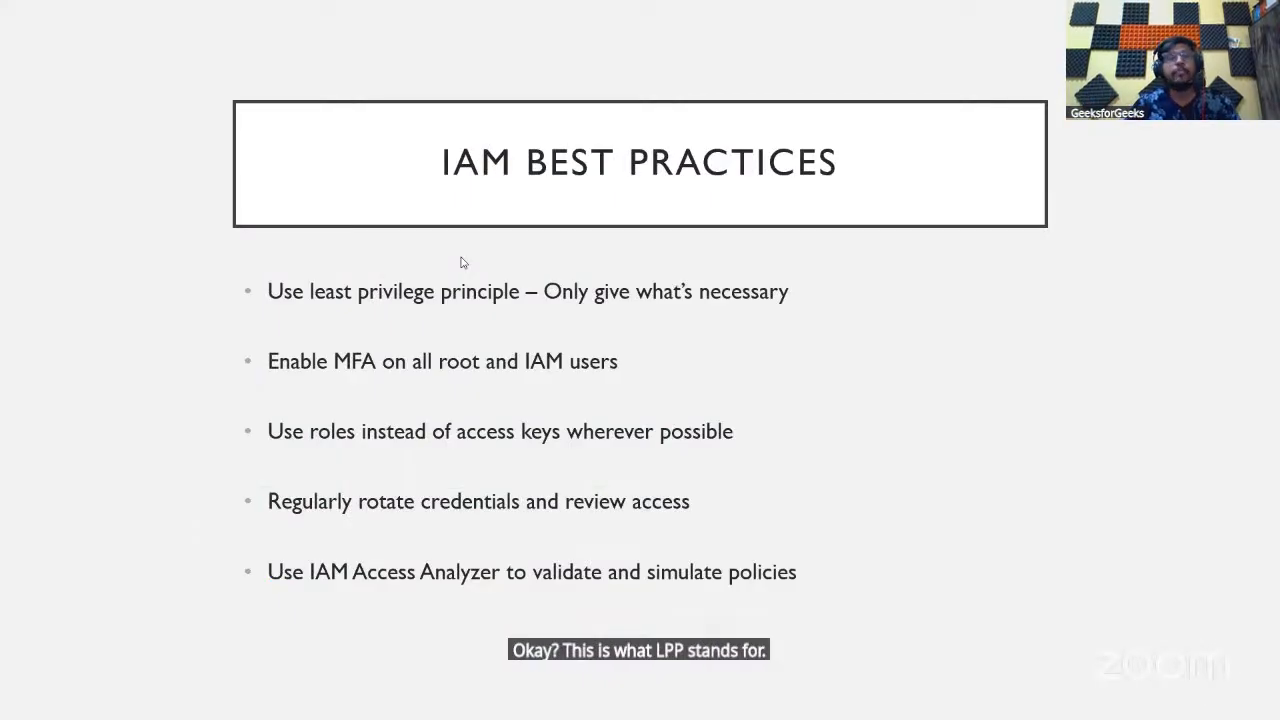
pyautogui.hotkey('alt', 'Tab')
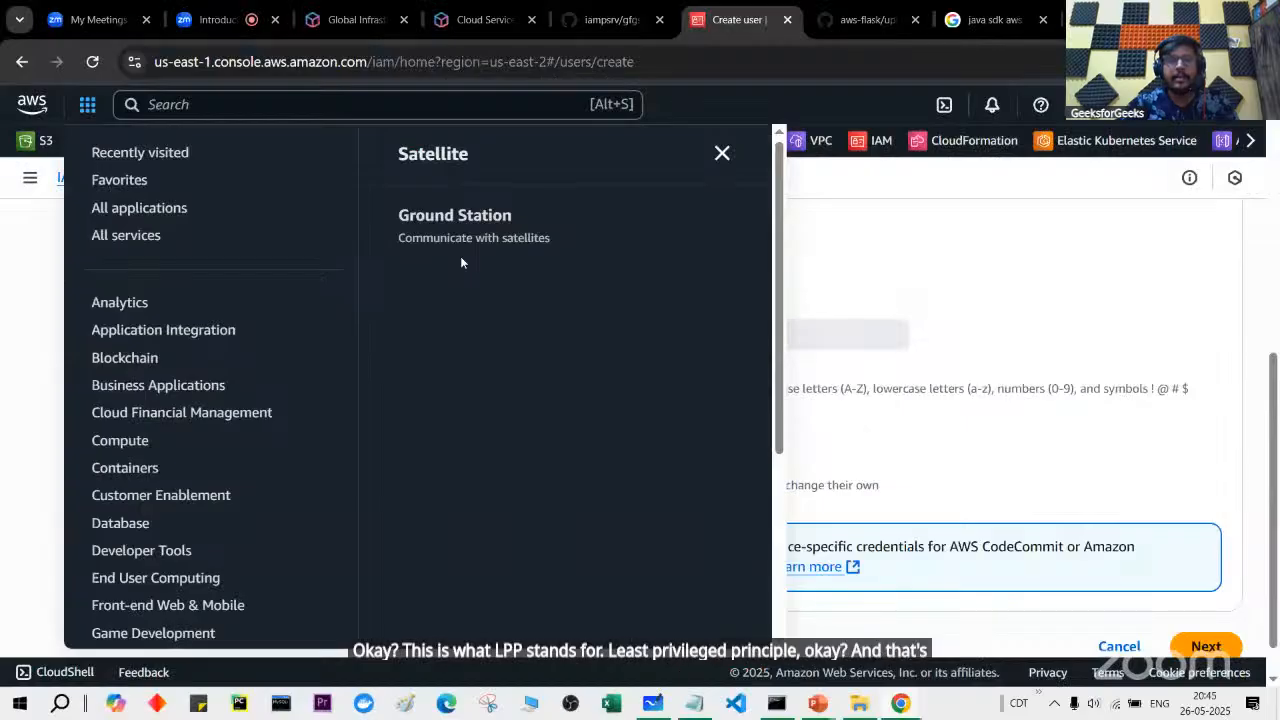
# Step: Close the services menu and scroll back to the top of the Create user form
pyautogui.press('Escape')
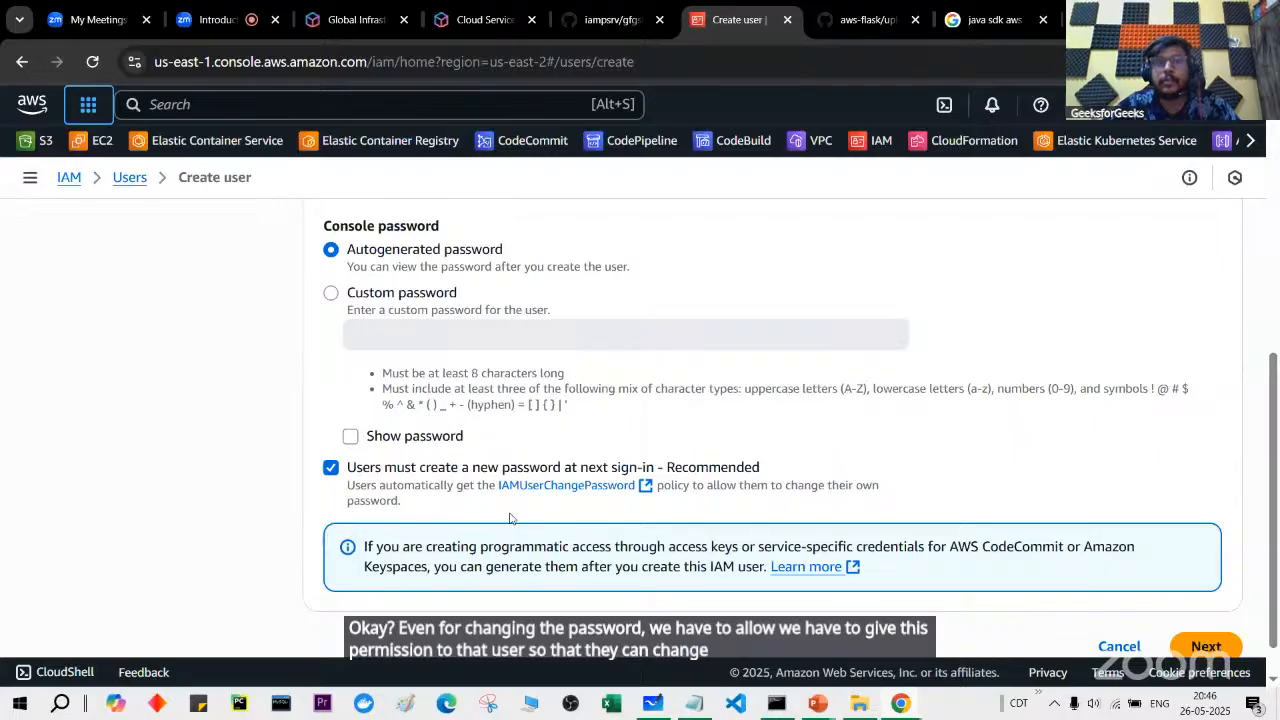
pyautogui.scroll(1, 509, 518)
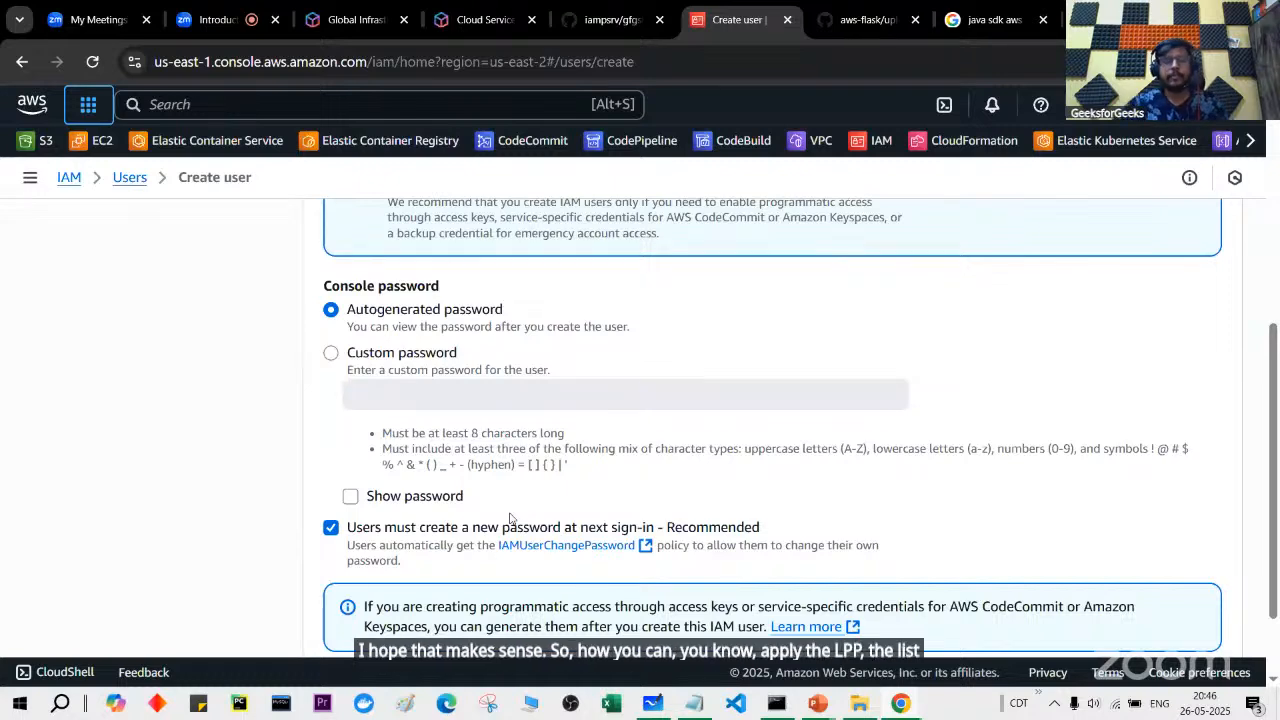
pyautogui.scroll(-2, 509, 518)
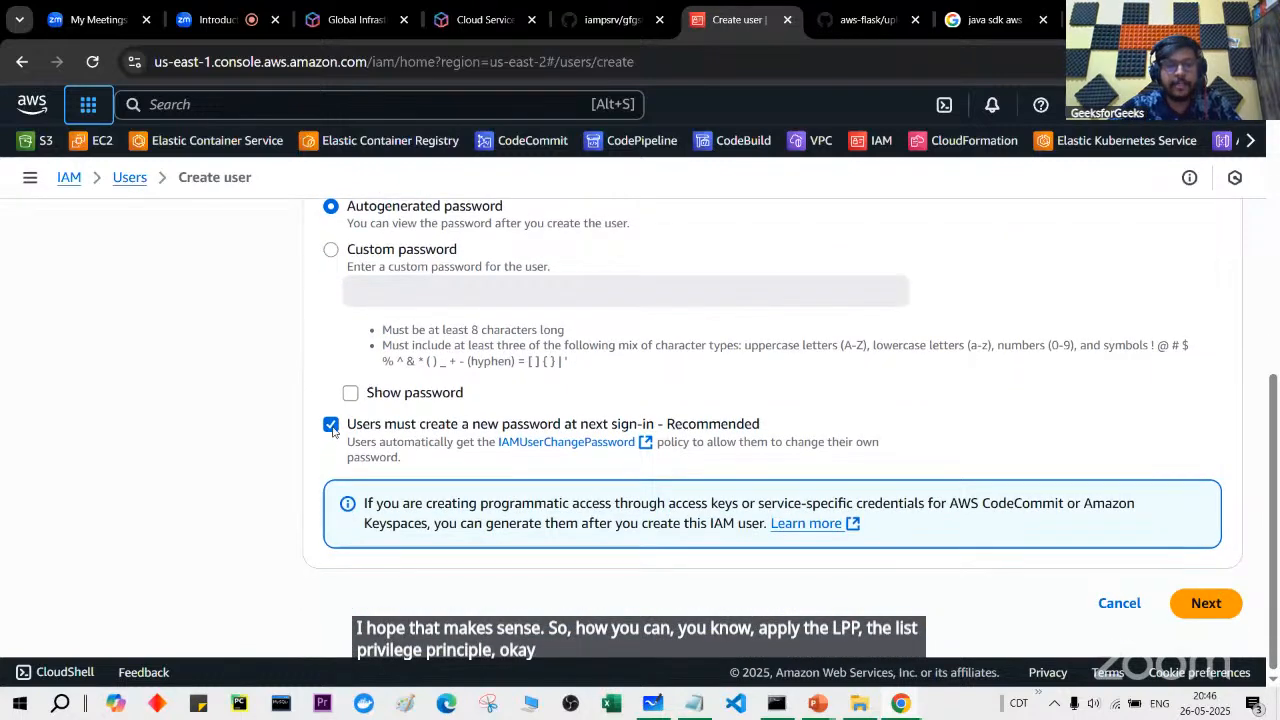
pyautogui.scroll(5, 335, 430)
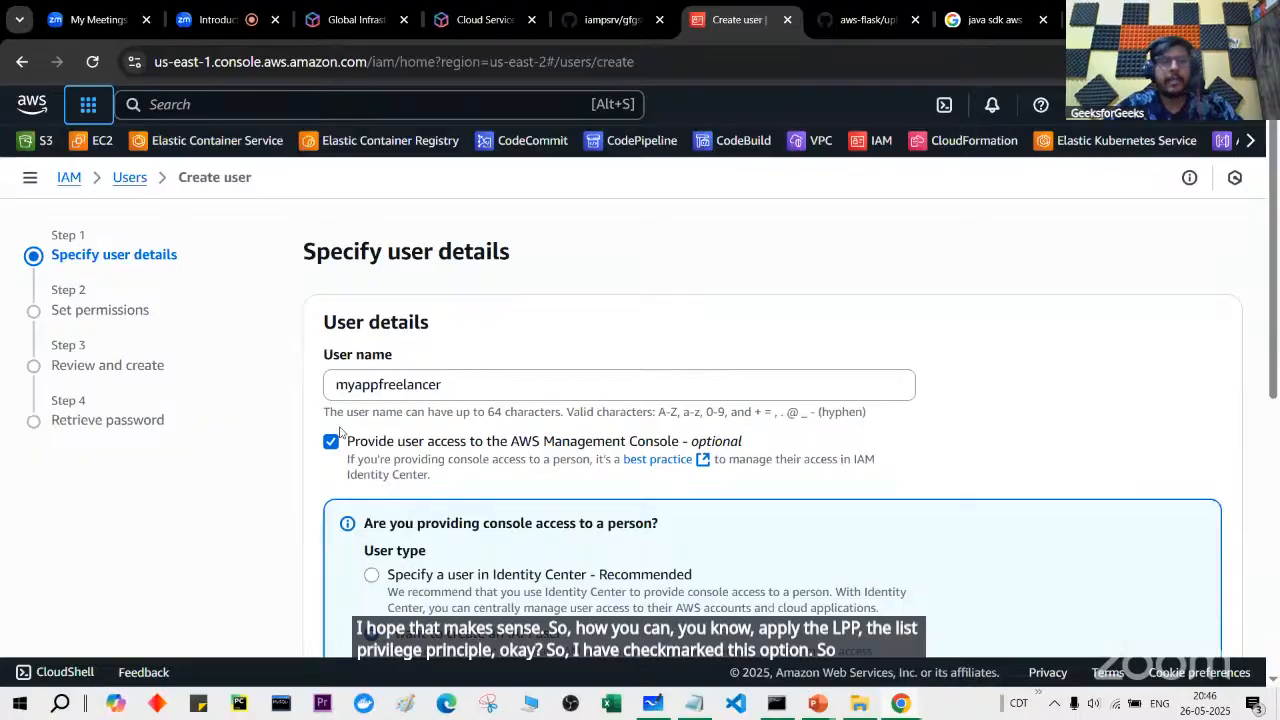
# Step: Review the myappfreelancer user name and autogenerated console password options, then advance to Set permissions
pyautogui.doubleClick(514, 384)
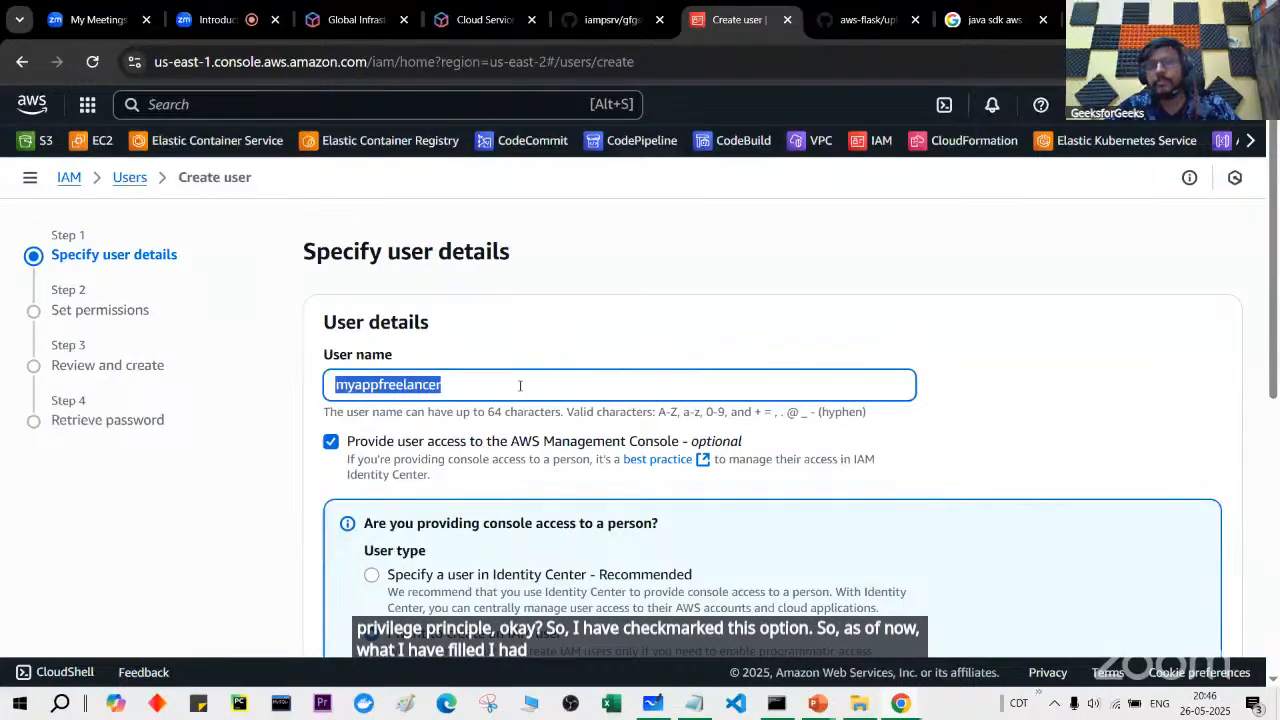
pyautogui.scroll(-2, 518, 384)
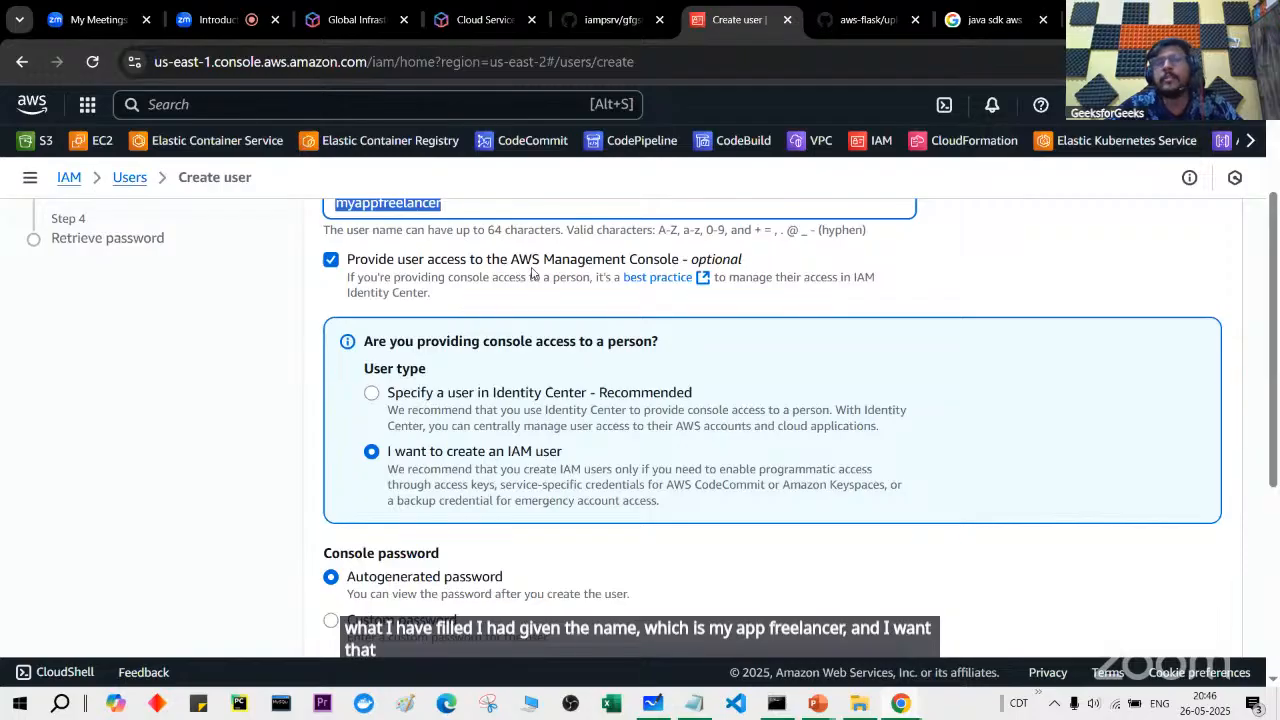
pyautogui.scroll(-3, 598, 263)
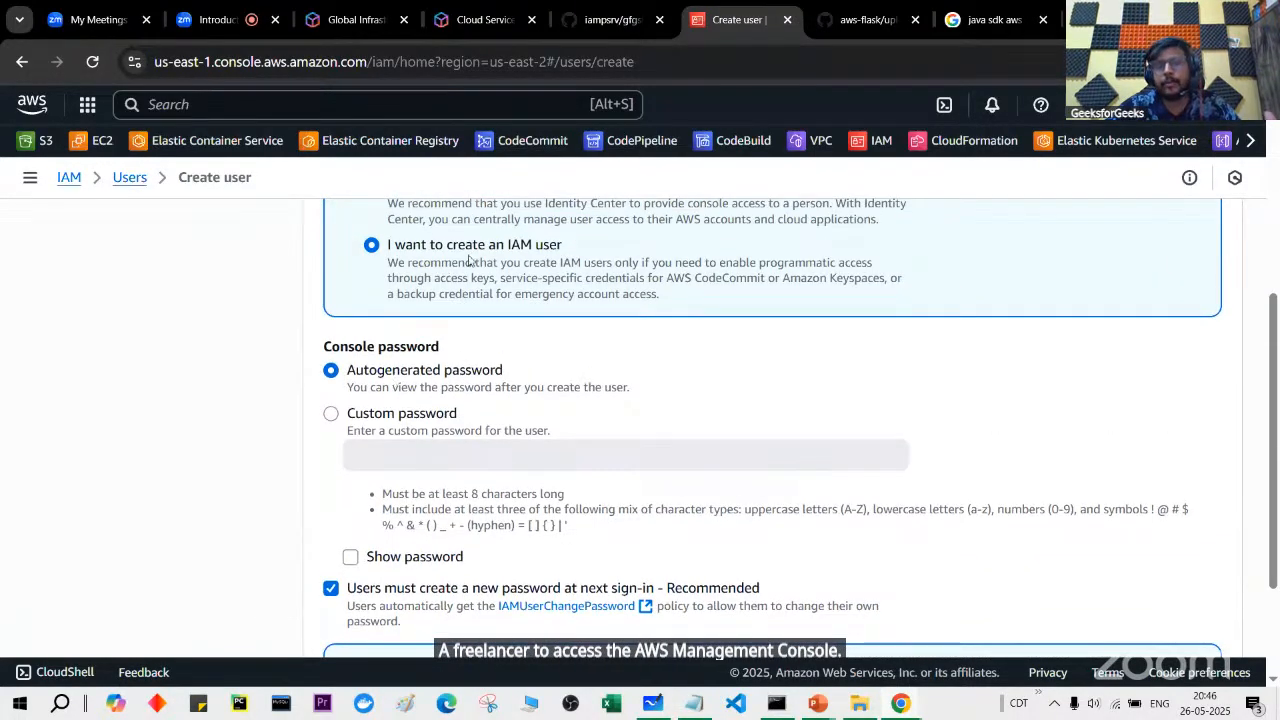
pyautogui.scroll(2, 460, 279)
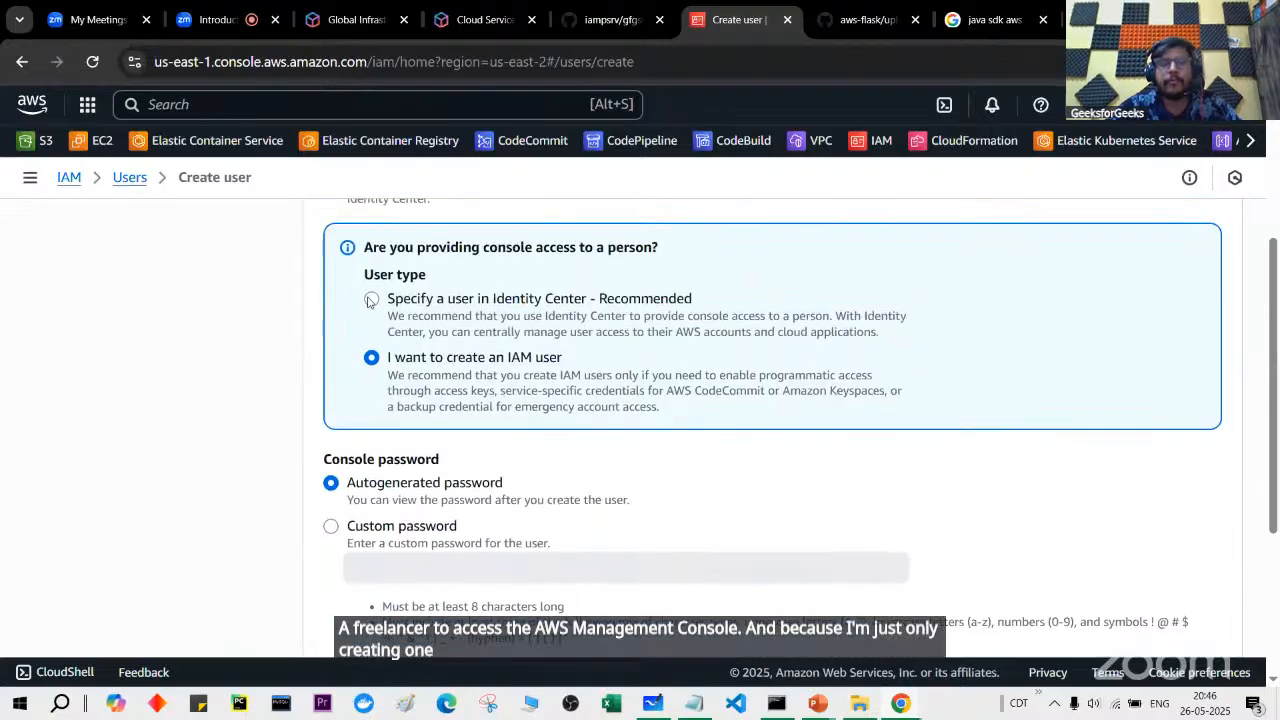
pyautogui.scroll(-2, 520, 400)
pyautogui.scroll(4, 571, 334)
pyautogui.scroll(-1, 575, 333)
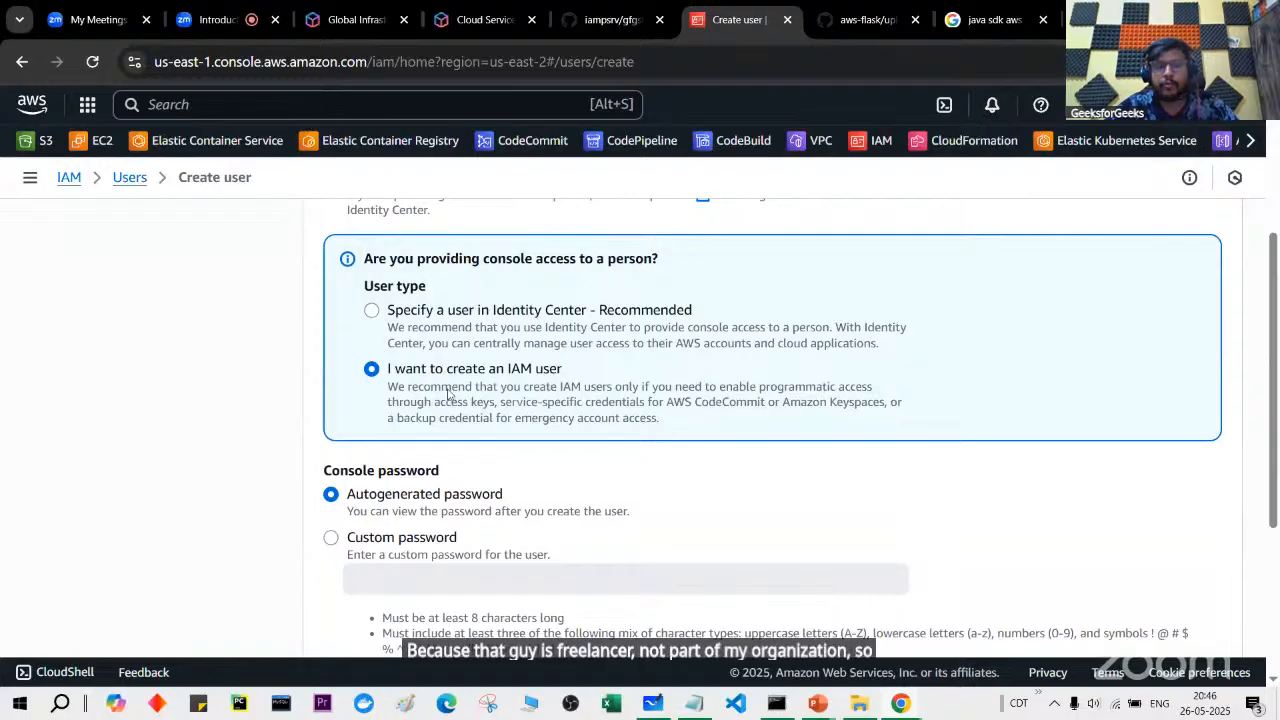
pyautogui.scroll(-1, 615, 392)
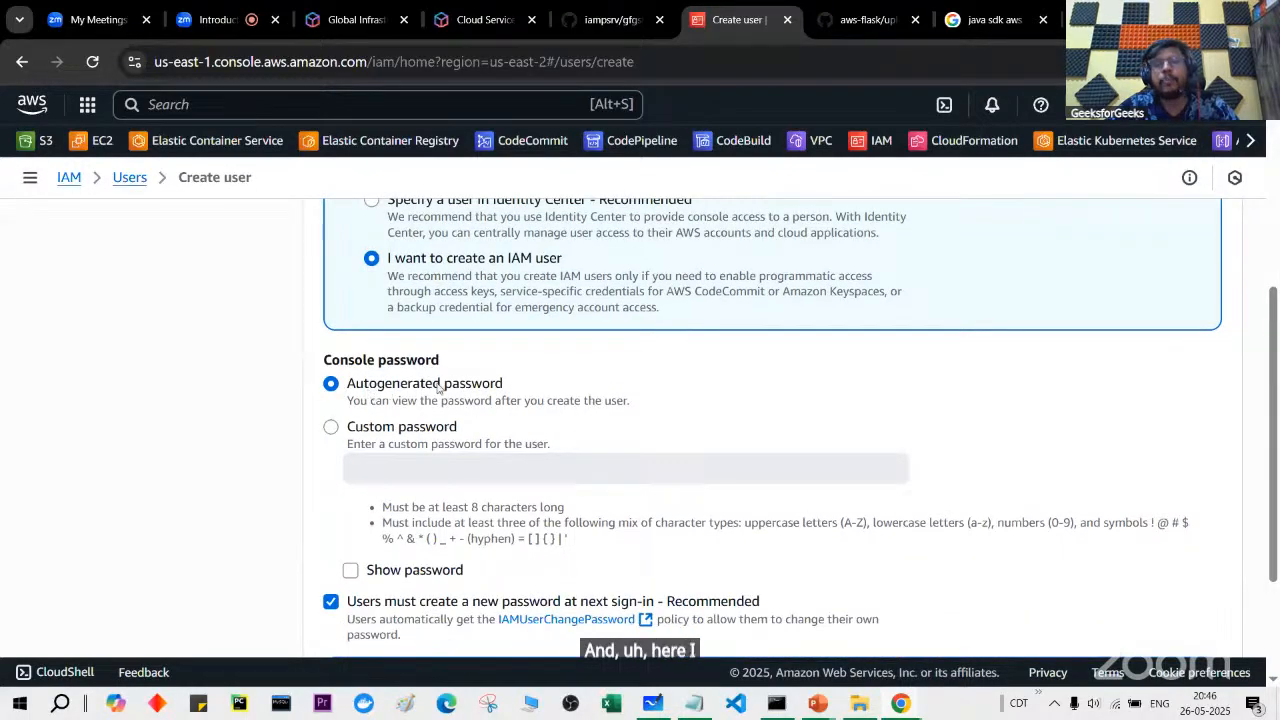
pyautogui.scroll(-2, 518, 470)
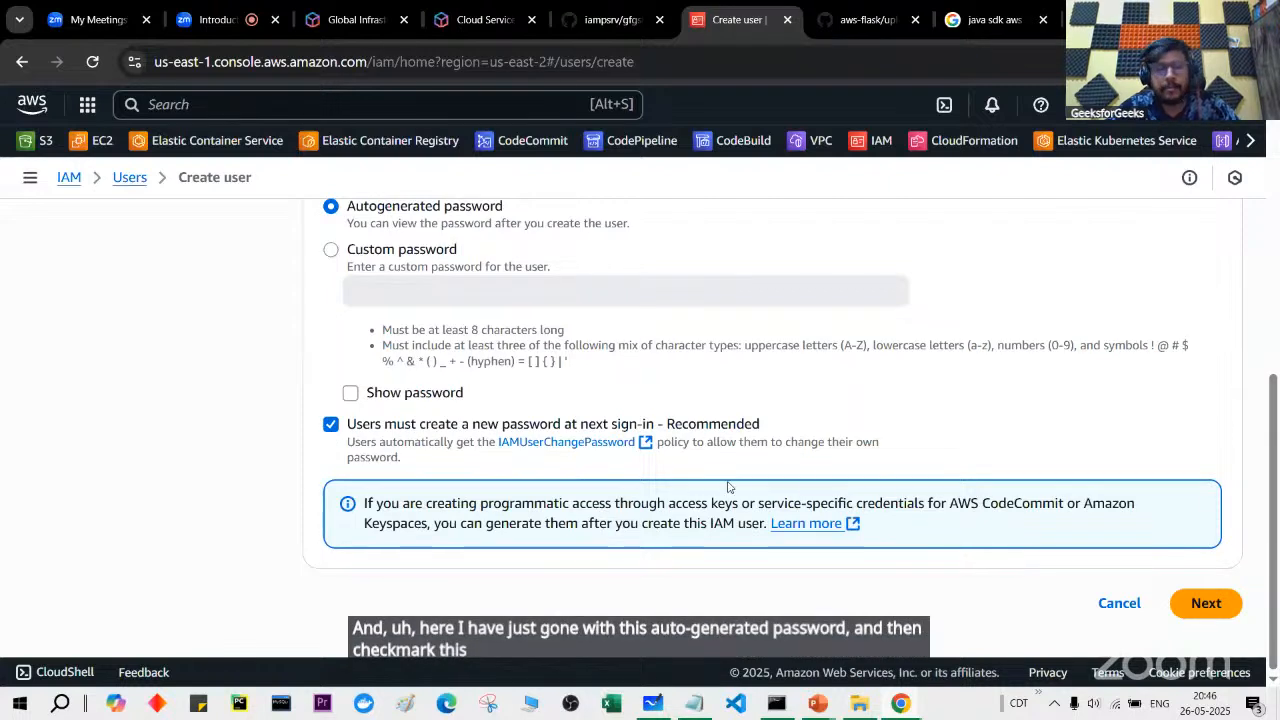
pyautogui.click(1189, 601)
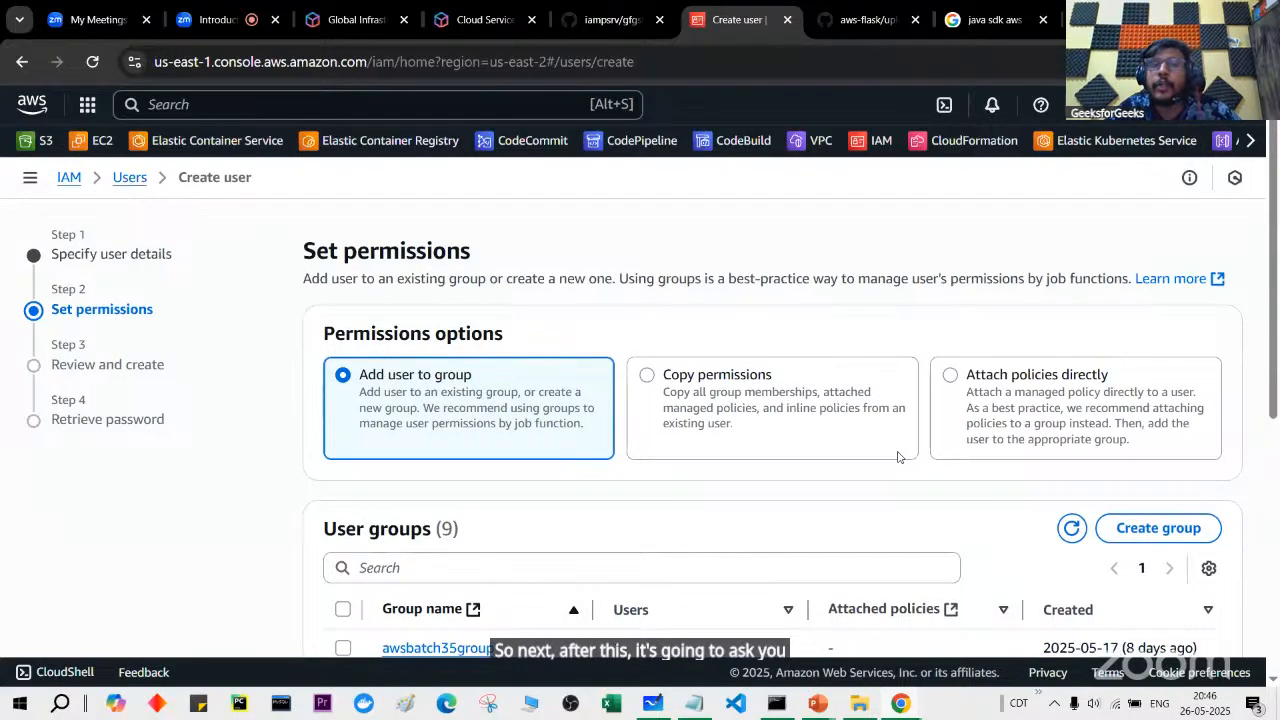
# Step: Scroll through the permission options and try the Copy permissions choice
pyautogui.scroll(-3, 897, 457)
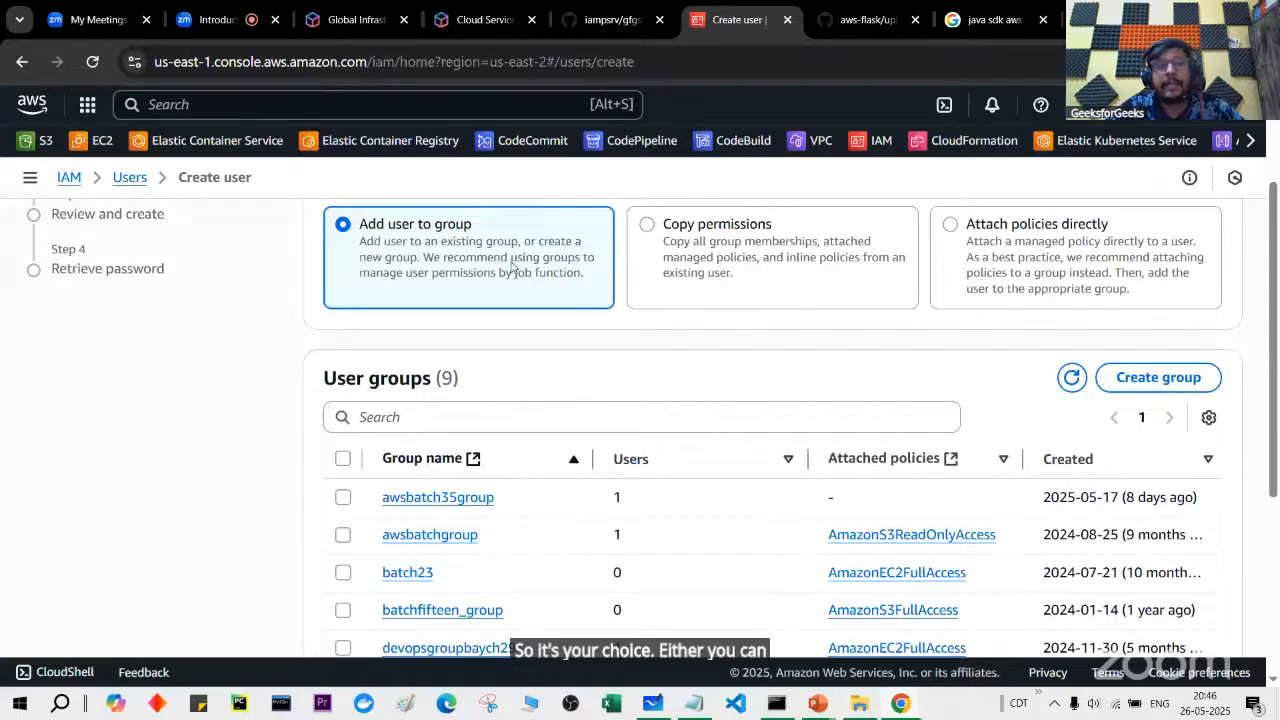
pyautogui.scroll(-4, 487, 518)
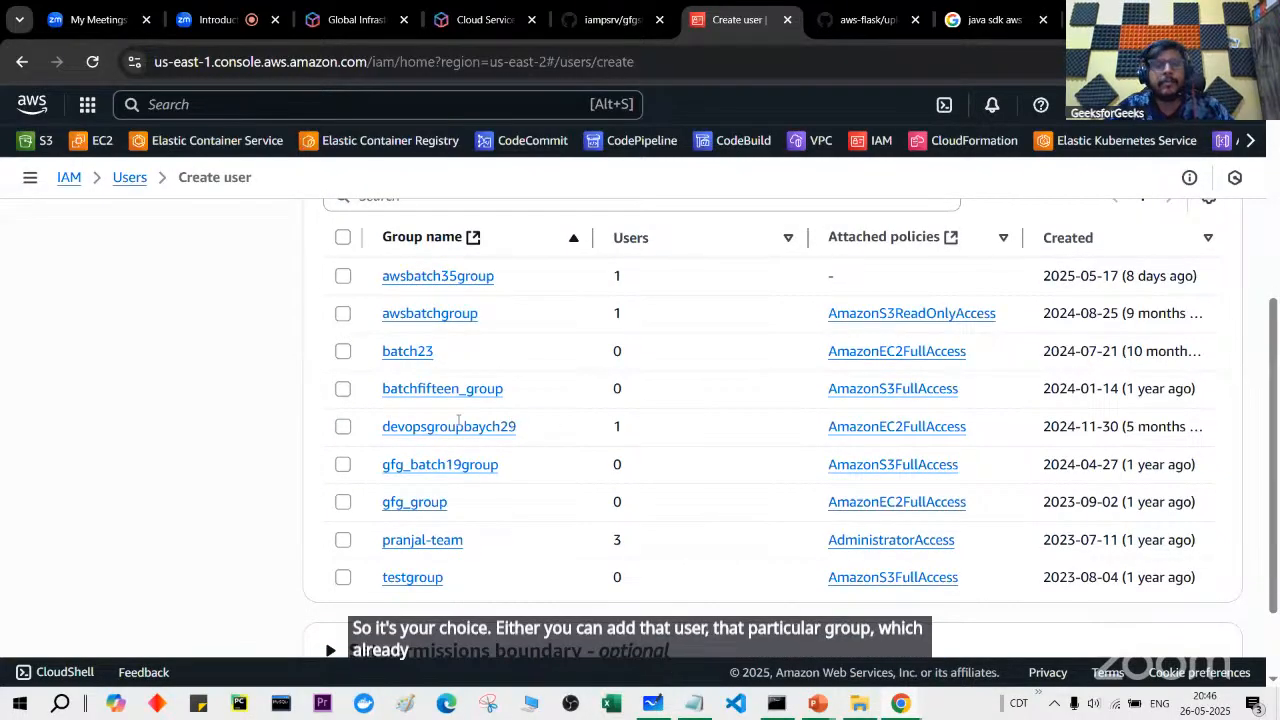
pyautogui.scroll(2, 486, 434)
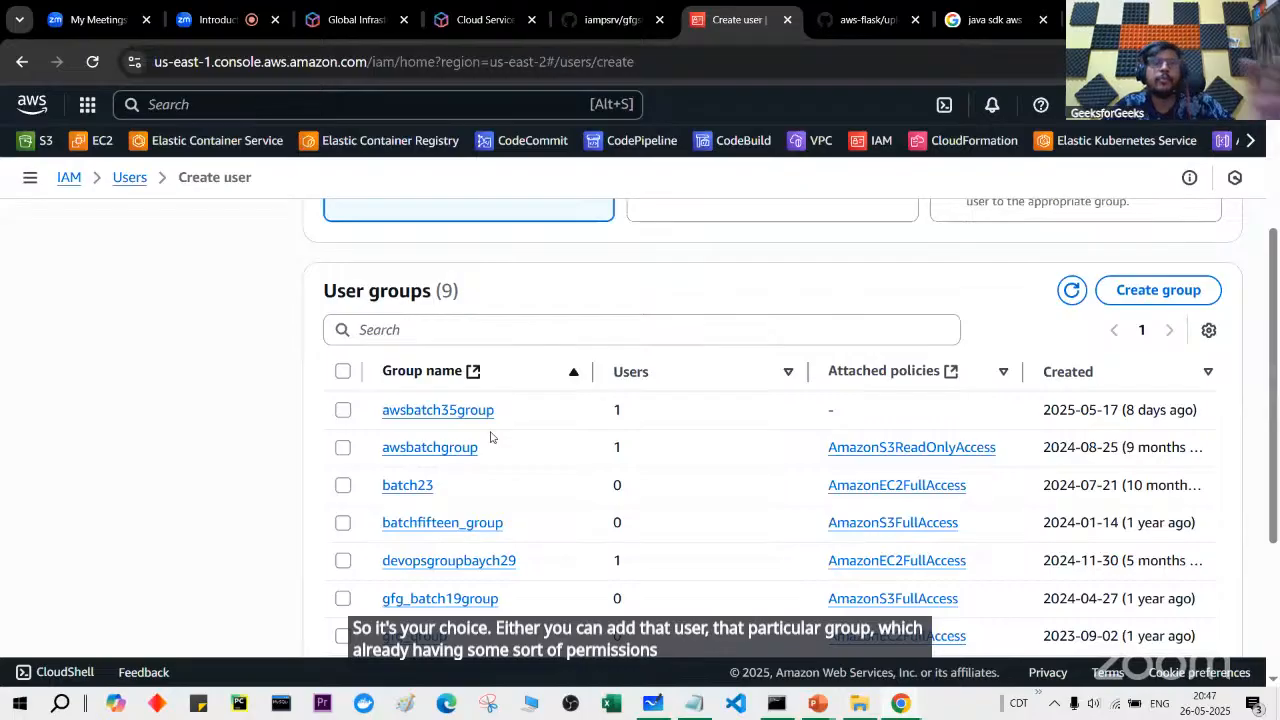
pyautogui.scroll(2, 489, 434)
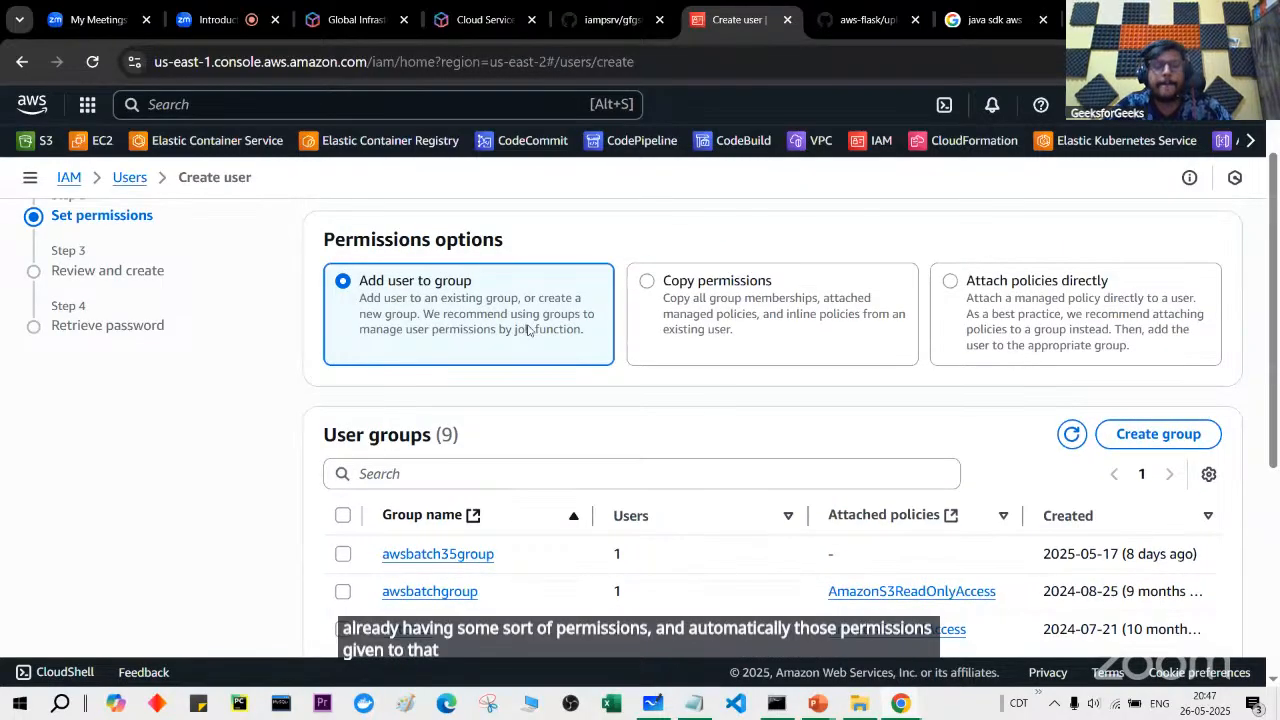
pyautogui.click(693, 290)
pyautogui.scroll(-3, 693, 290)
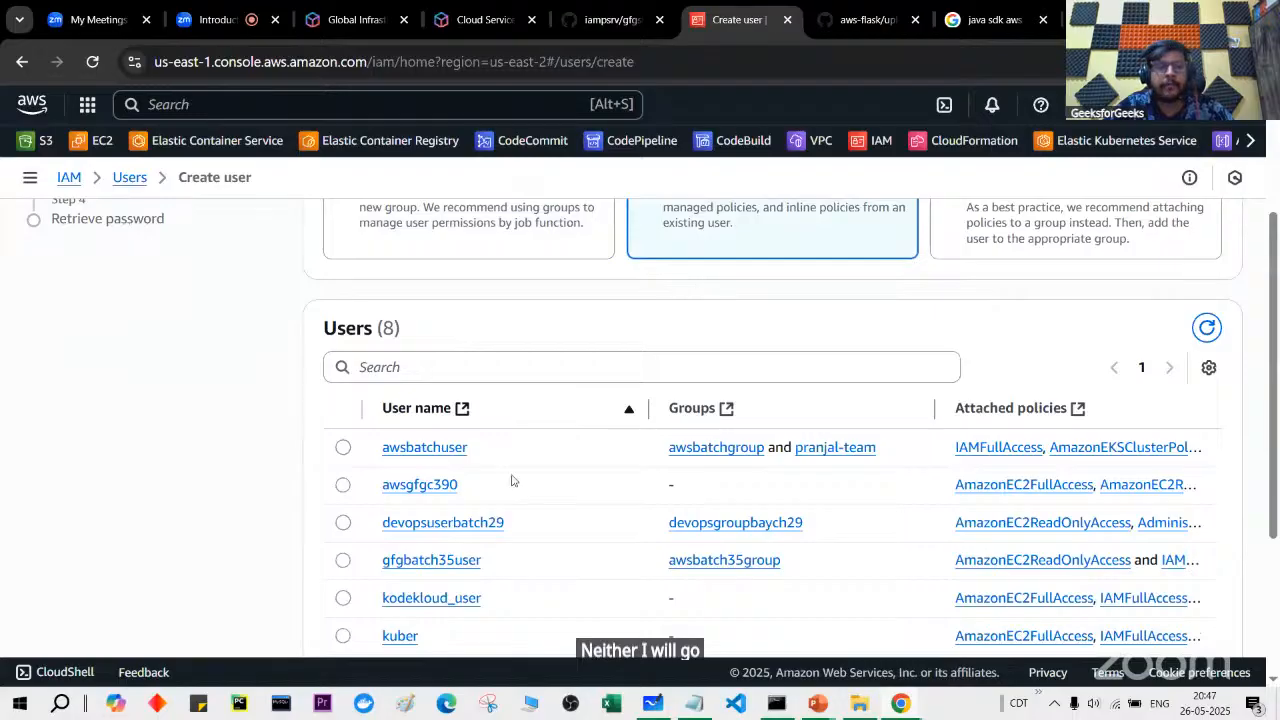
pyautogui.scroll(-2, 517, 523)
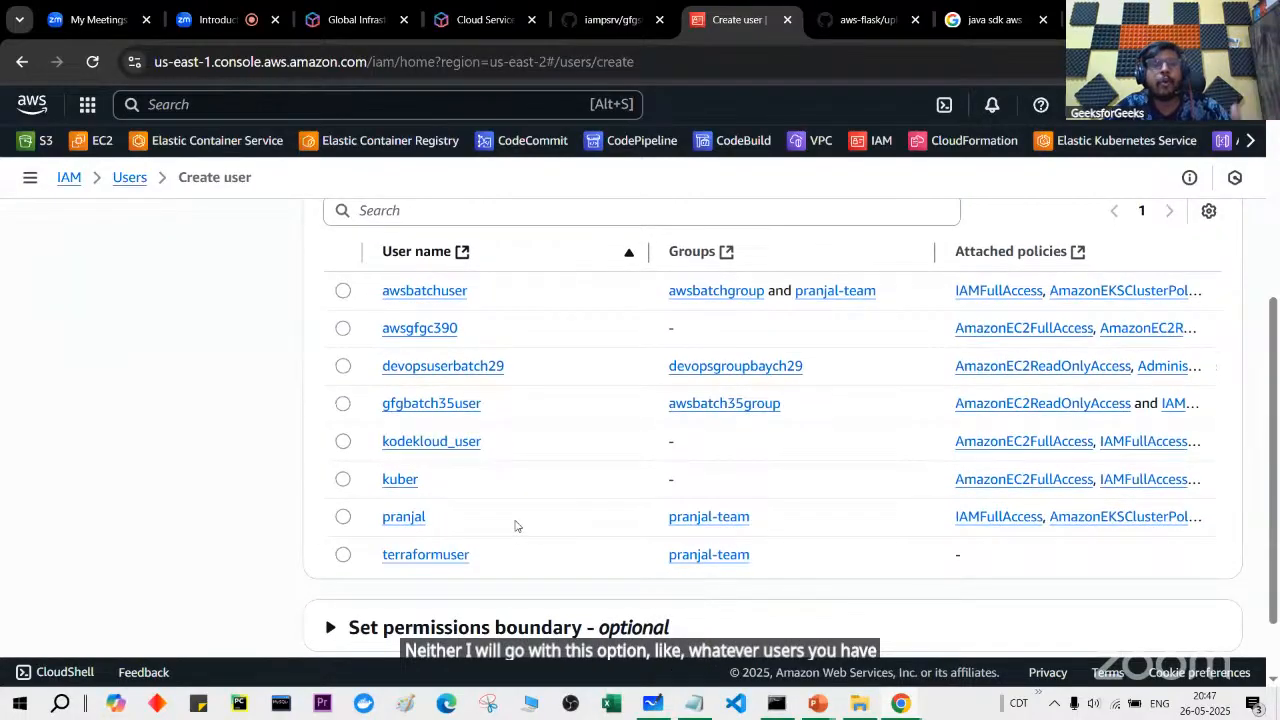
pyautogui.scroll(3, 516, 526)
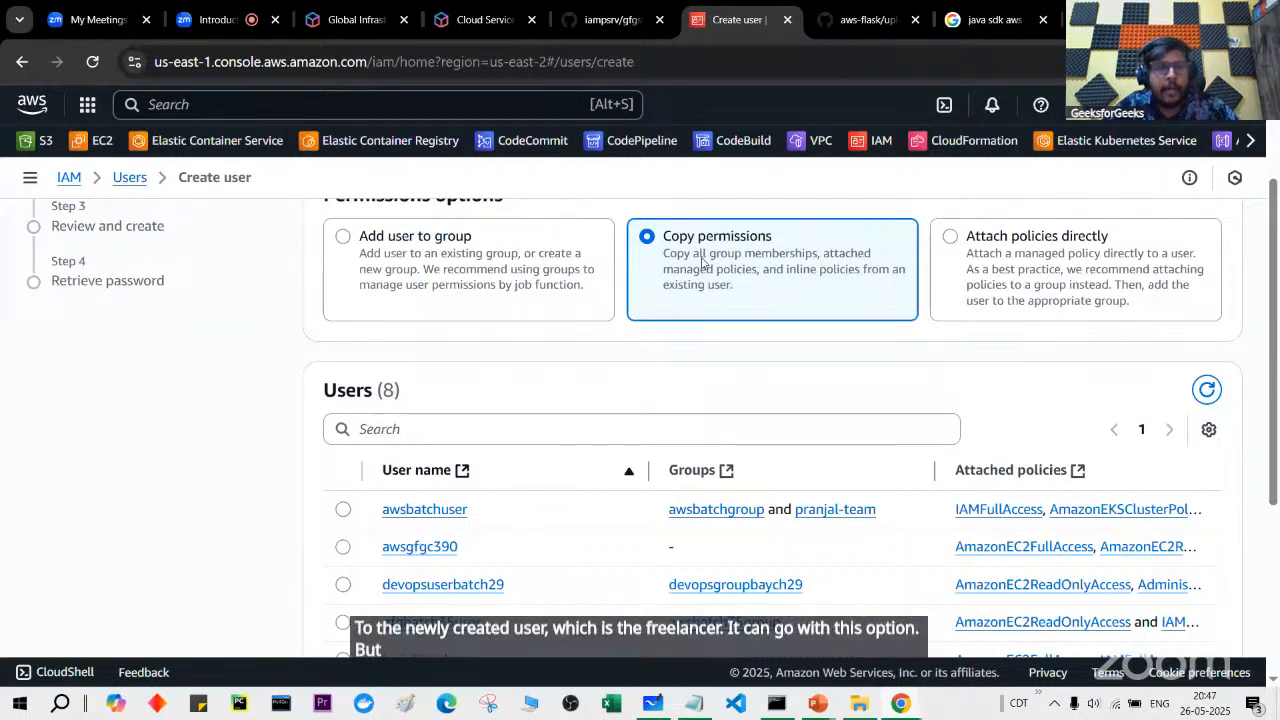
# Step: Attach AmazonEC2ReadOnlyAccess directly via an 'ec2re' search, clear the search, and continue to review
pyautogui.click(1001, 275)
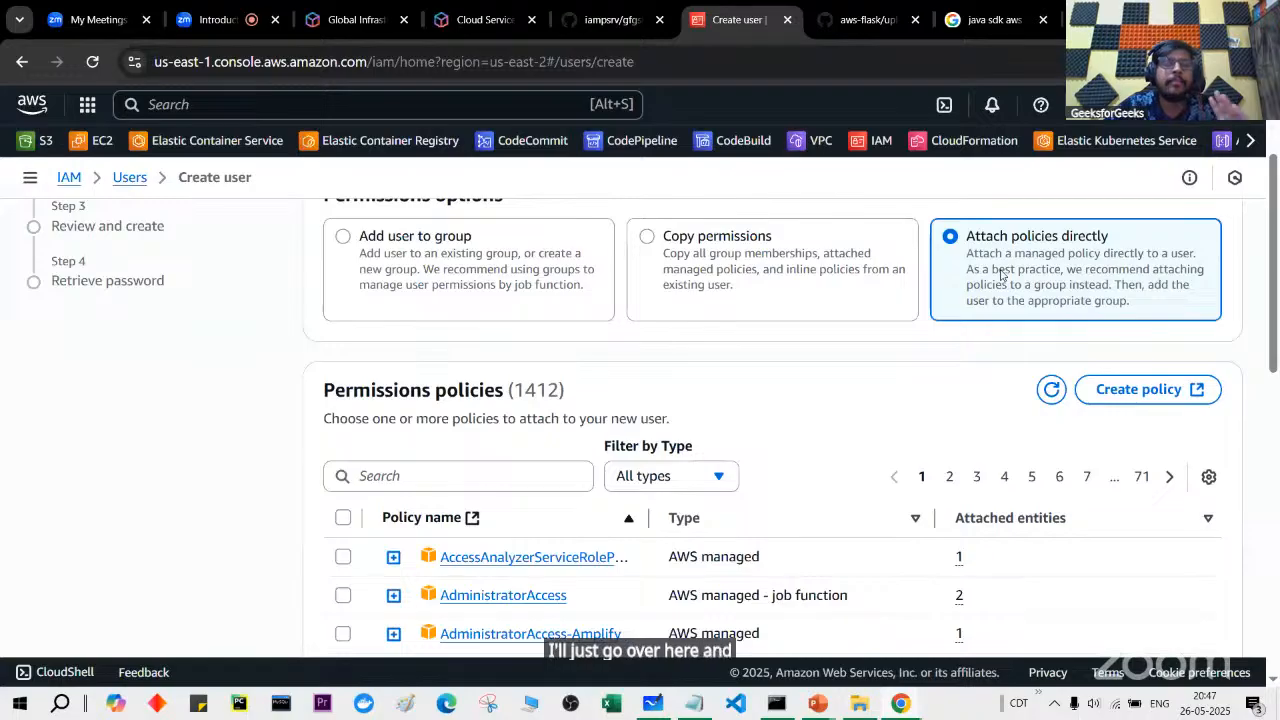
pyautogui.click(490, 476)
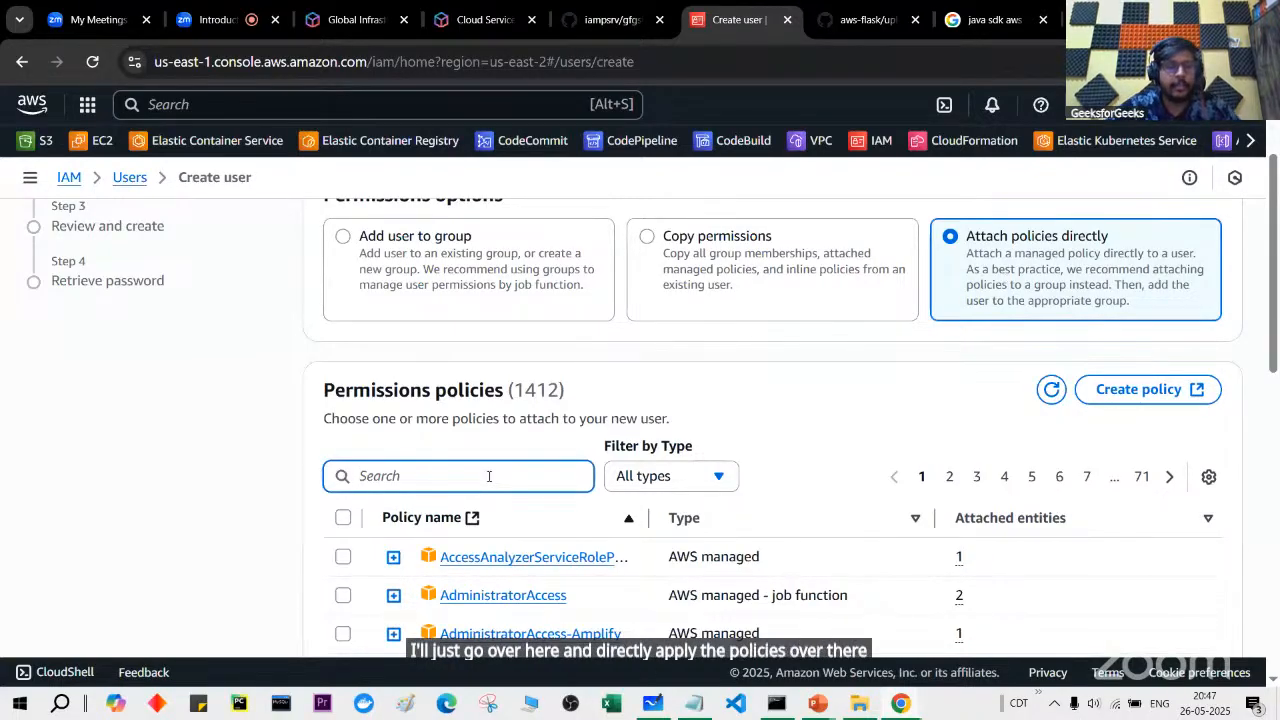
pyautogui.write('ec2')
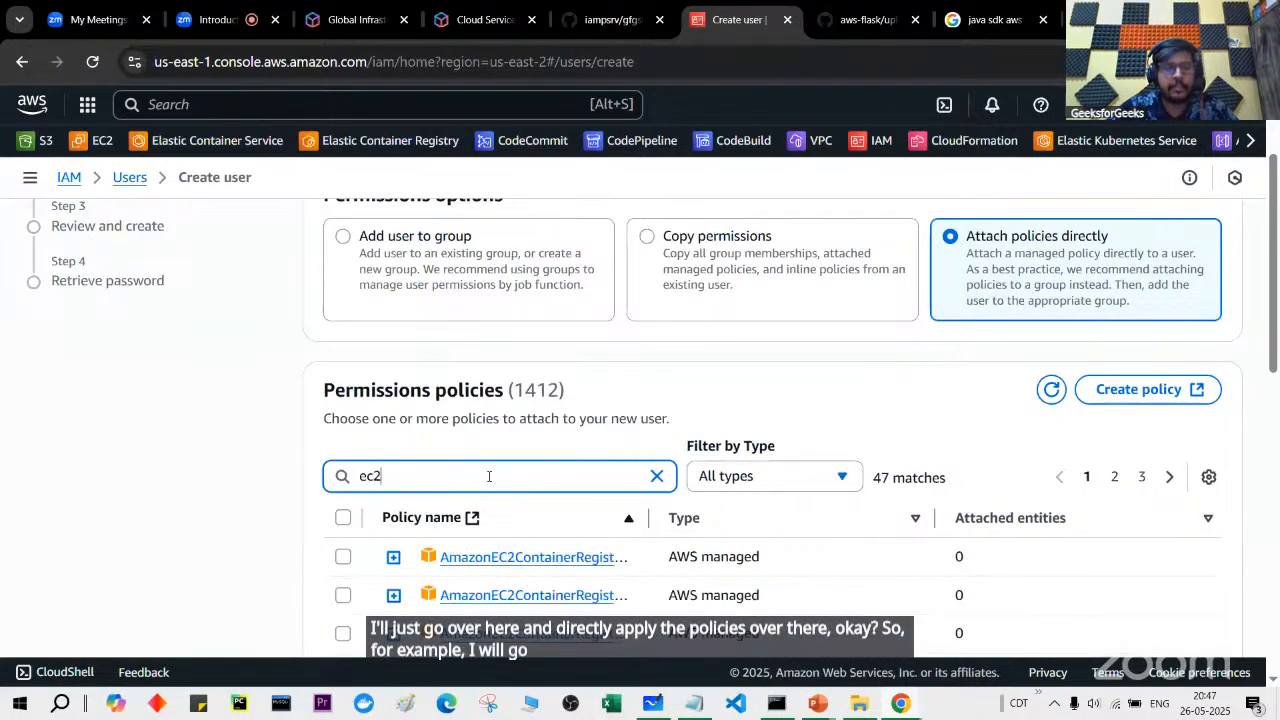
pyautogui.write('re')
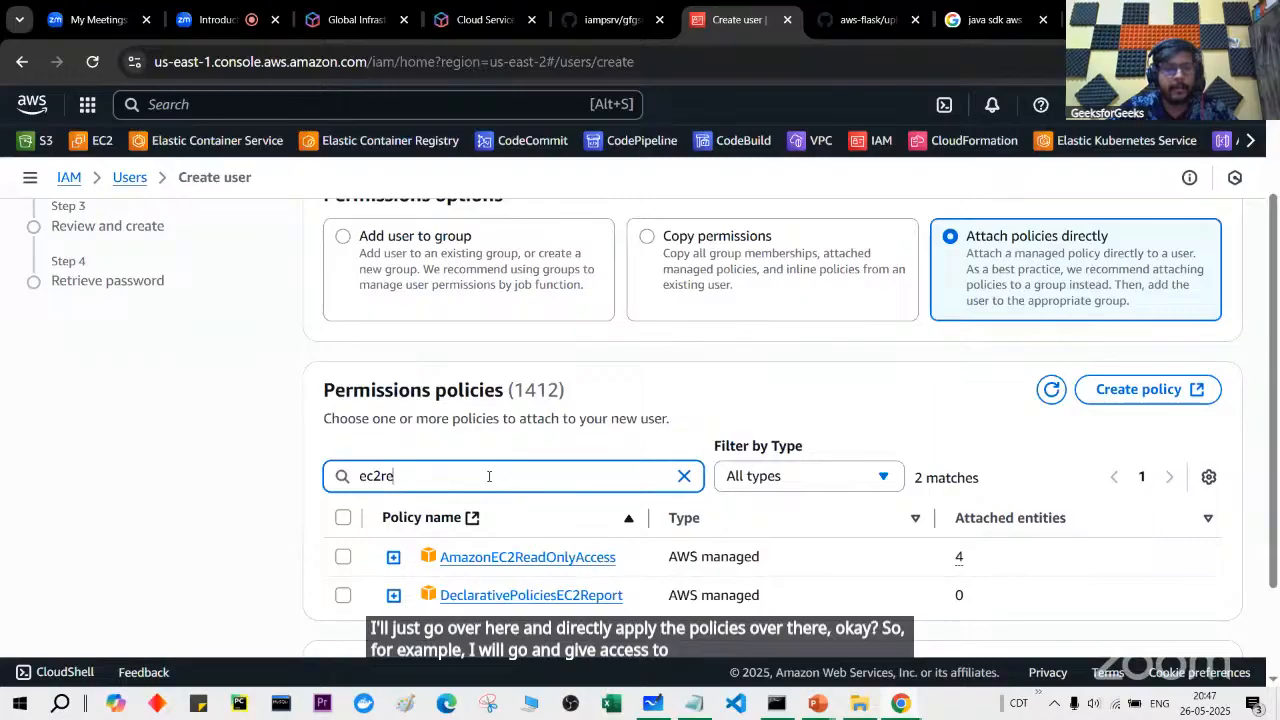
pyautogui.click(343, 556)
pyautogui.moveTo(449, 471); pyautogui.dragTo(325, 470)
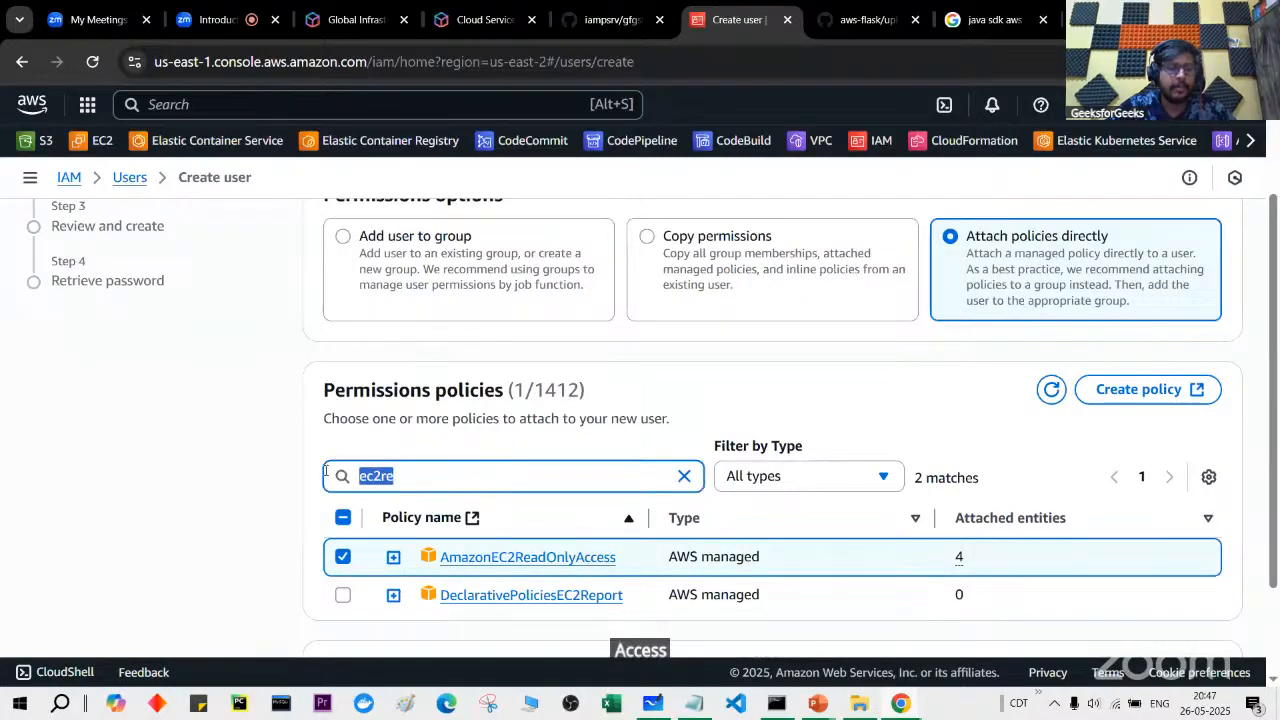
pyautogui.press('BackSpace')
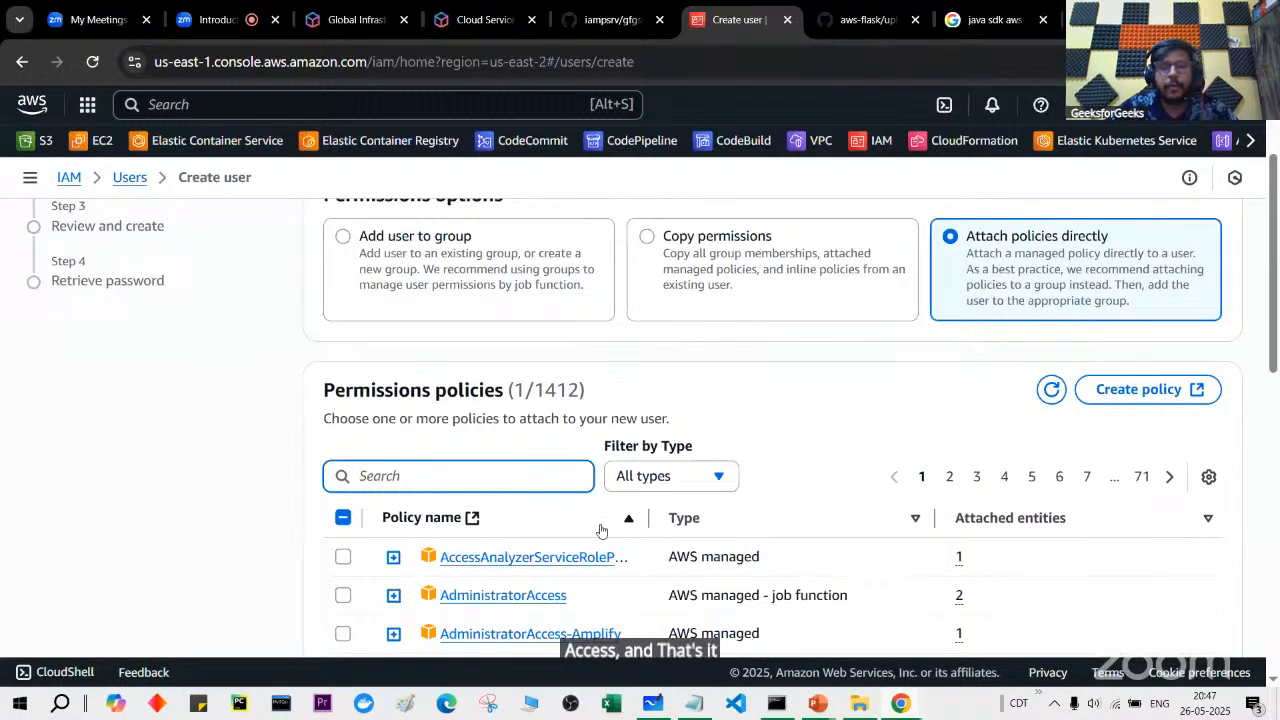
pyautogui.scroll(-10, 600, 531)
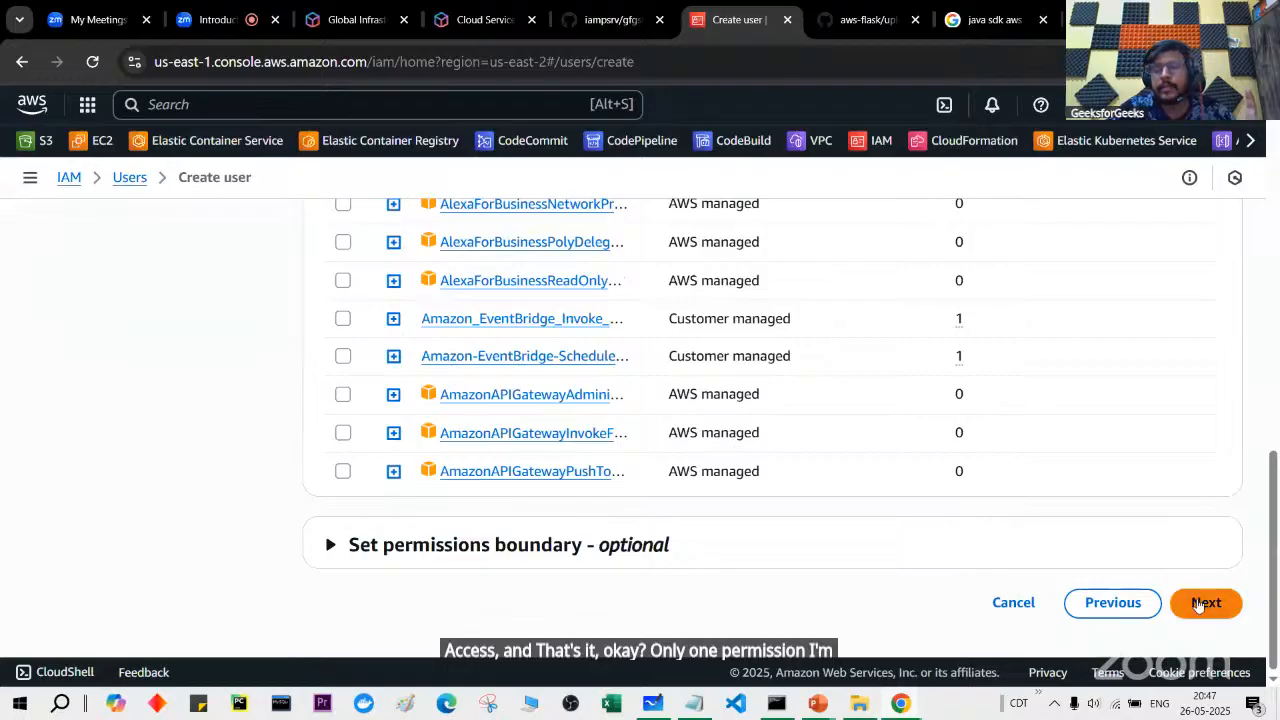
pyautogui.click(1203, 603)
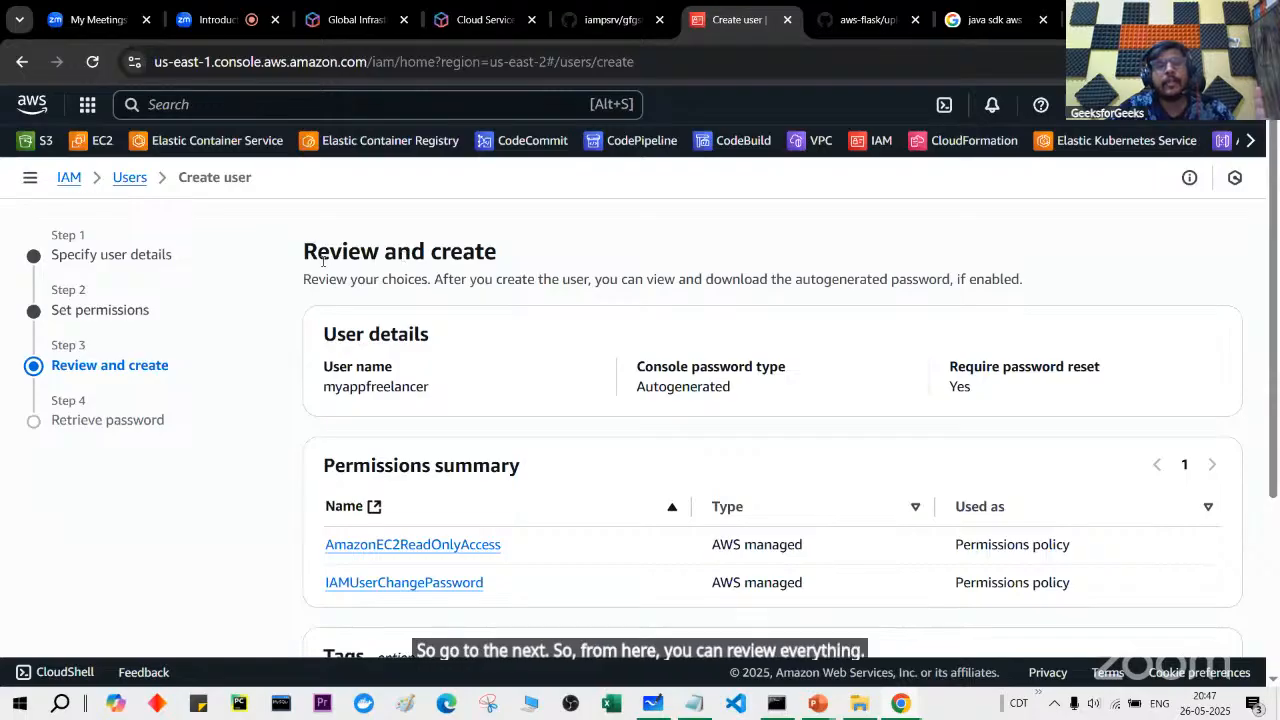
pyautogui.moveTo(323, 372); pyautogui.dragTo(448, 388)
pyautogui.moveTo(636, 368); pyautogui.dragTo(732, 392)
pyautogui.moveTo(945, 368); pyautogui.dragTo(997, 414)
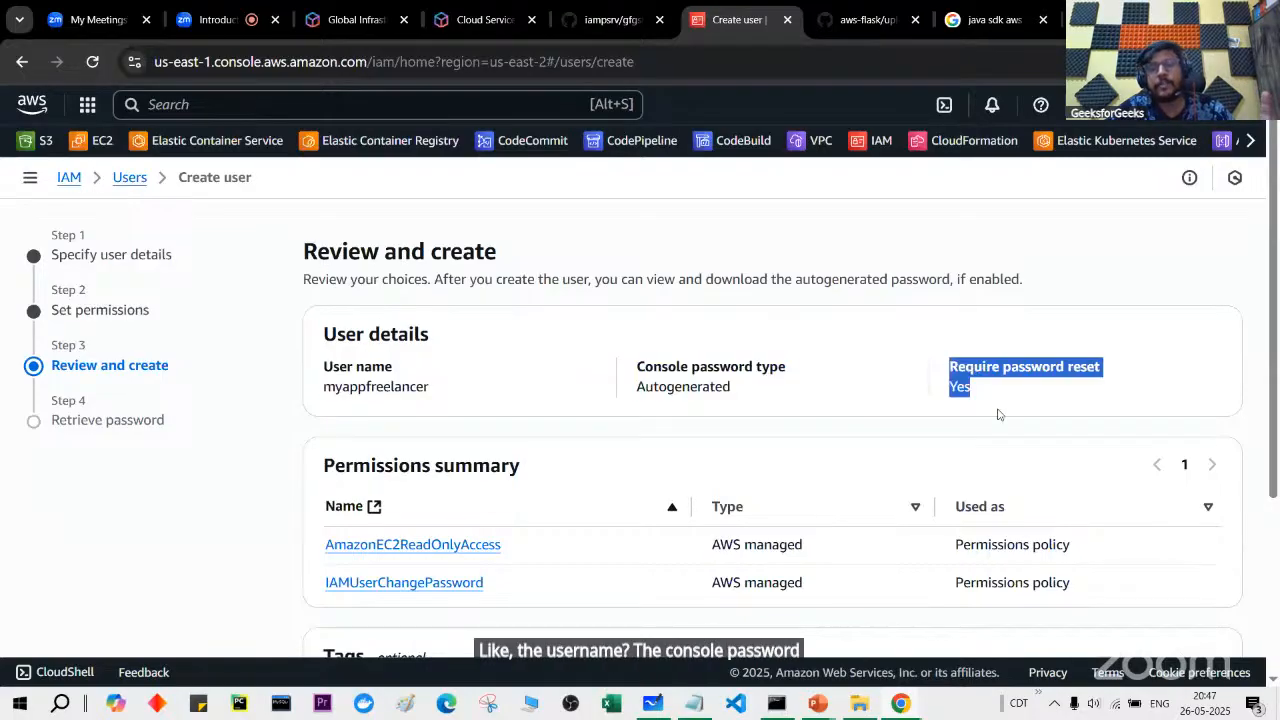
pyautogui.scroll(-3, 997, 414)
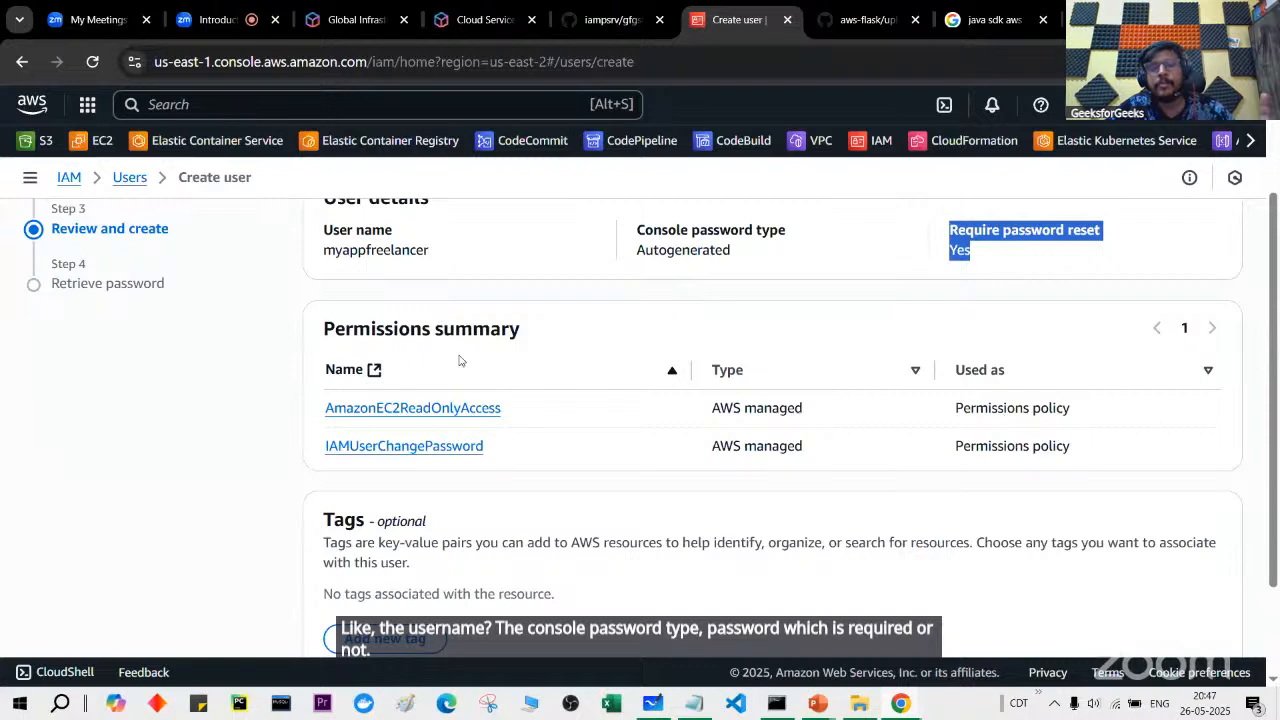
pyautogui.moveTo(318, 443); pyautogui.dragTo(501, 450)
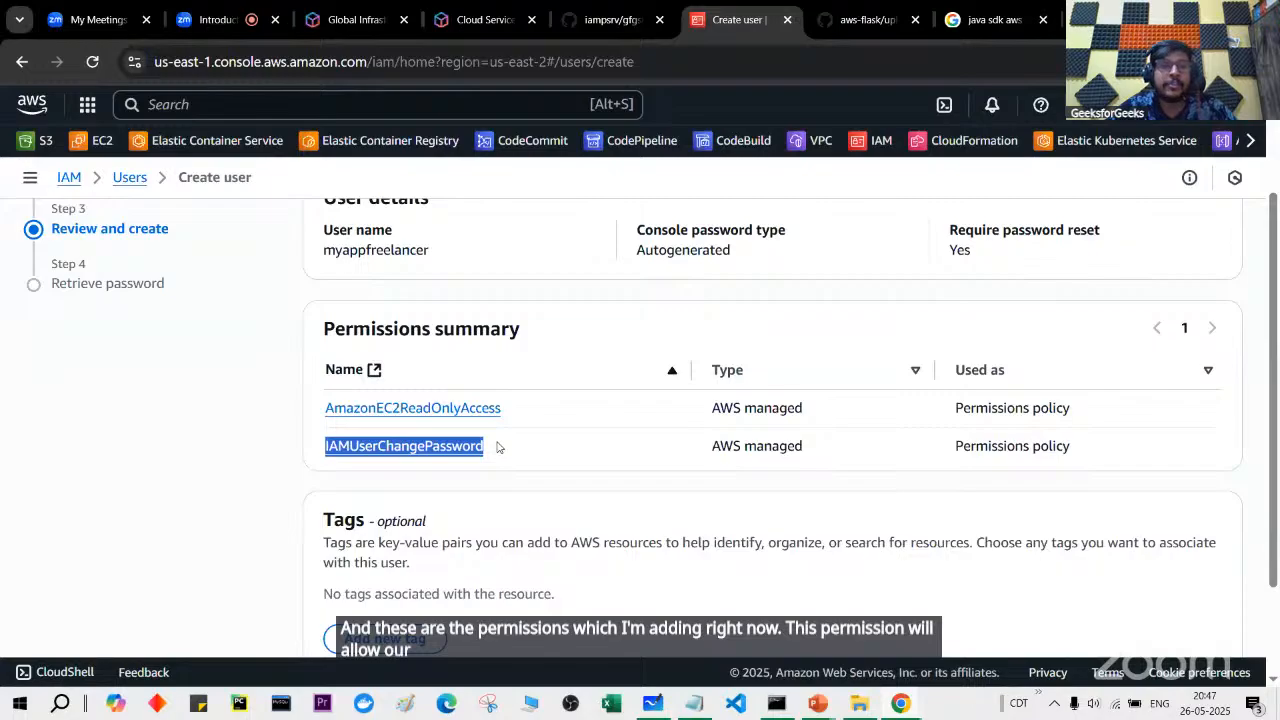
pyautogui.moveTo(535, 415); pyautogui.dragTo(306, 417)
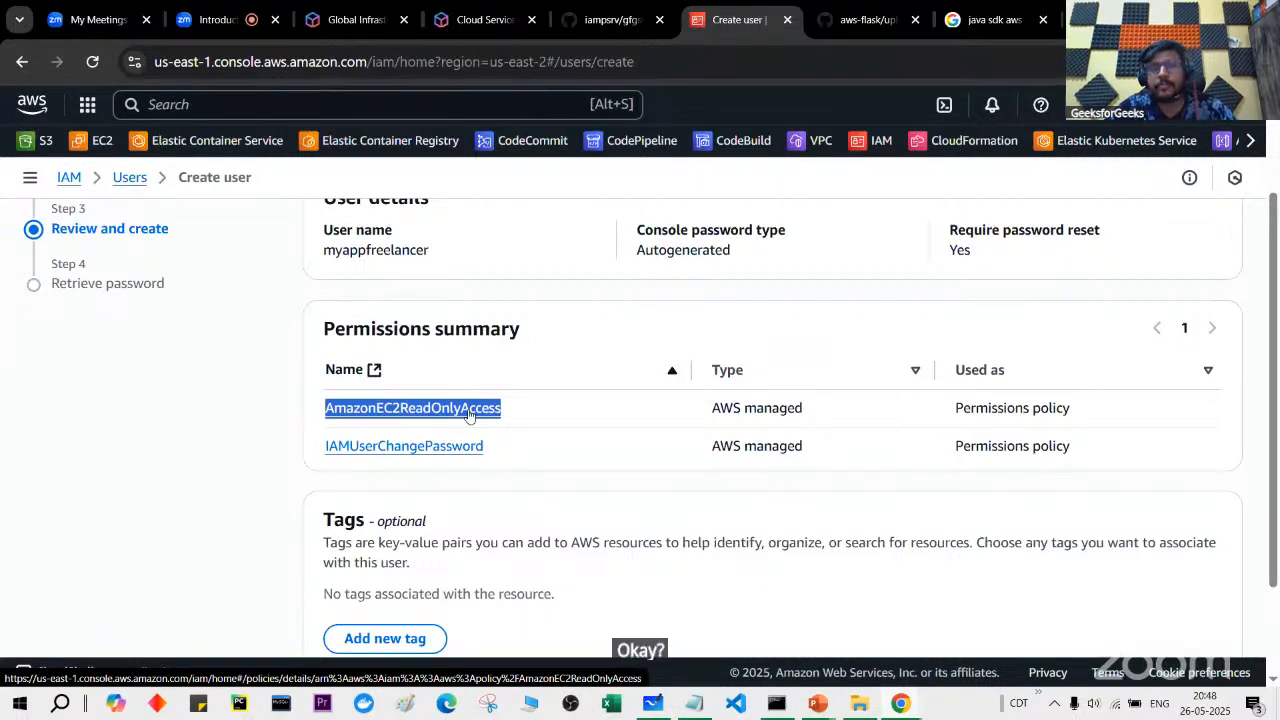
pyautogui.scroll(-1, 470, 416)
pyautogui.scroll(1, 469, 414)
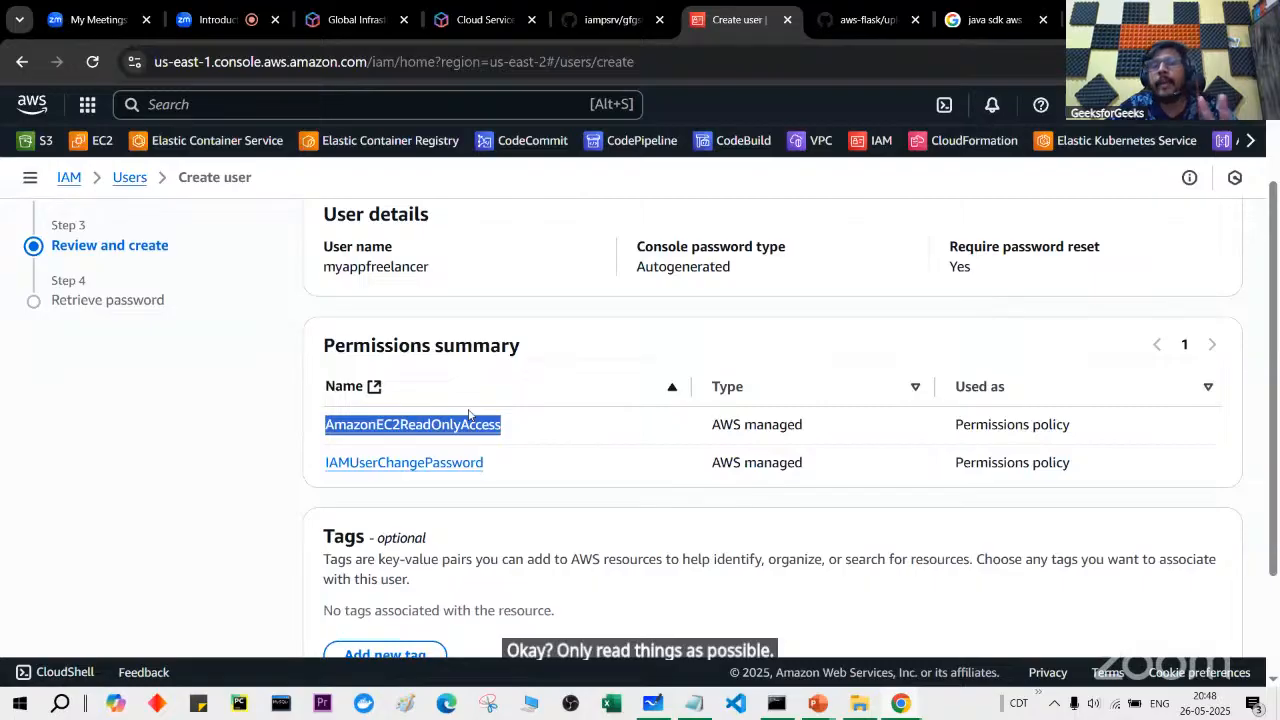
pyautogui.scroll(2, 469, 414)
pyautogui.scroll(-2, 469, 414)
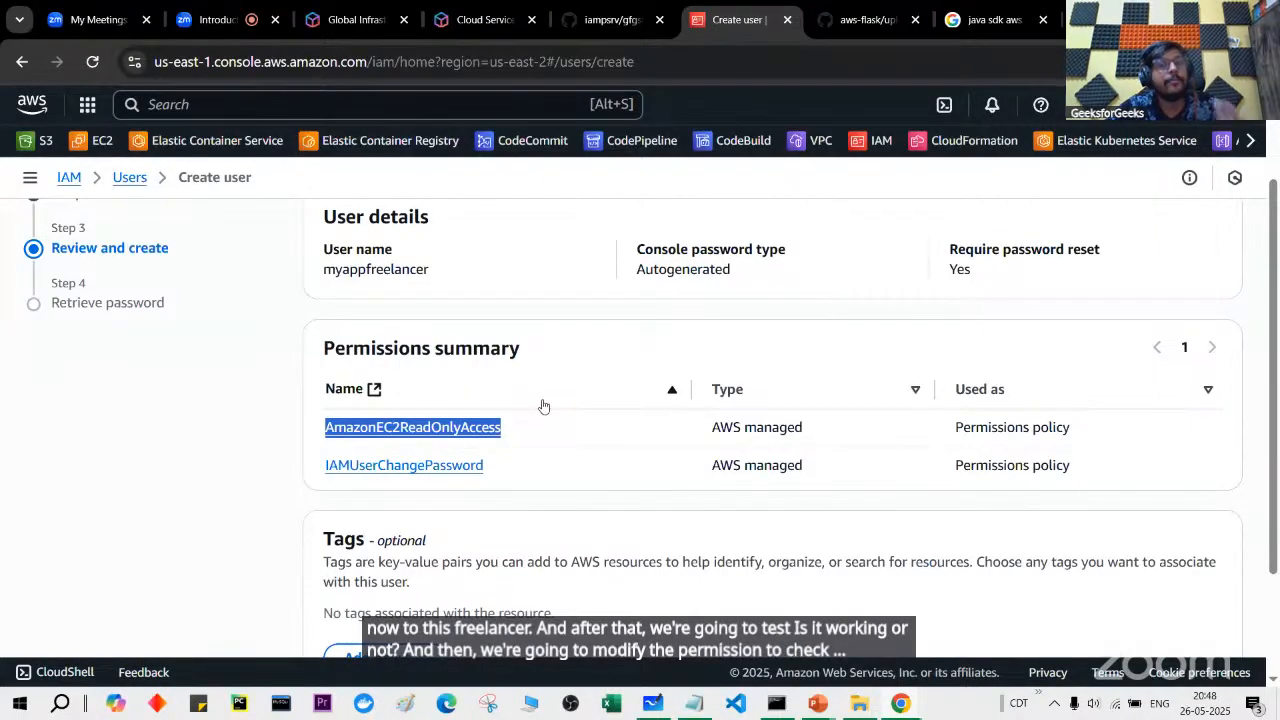
pyautogui.scroll(-3, 543, 406)
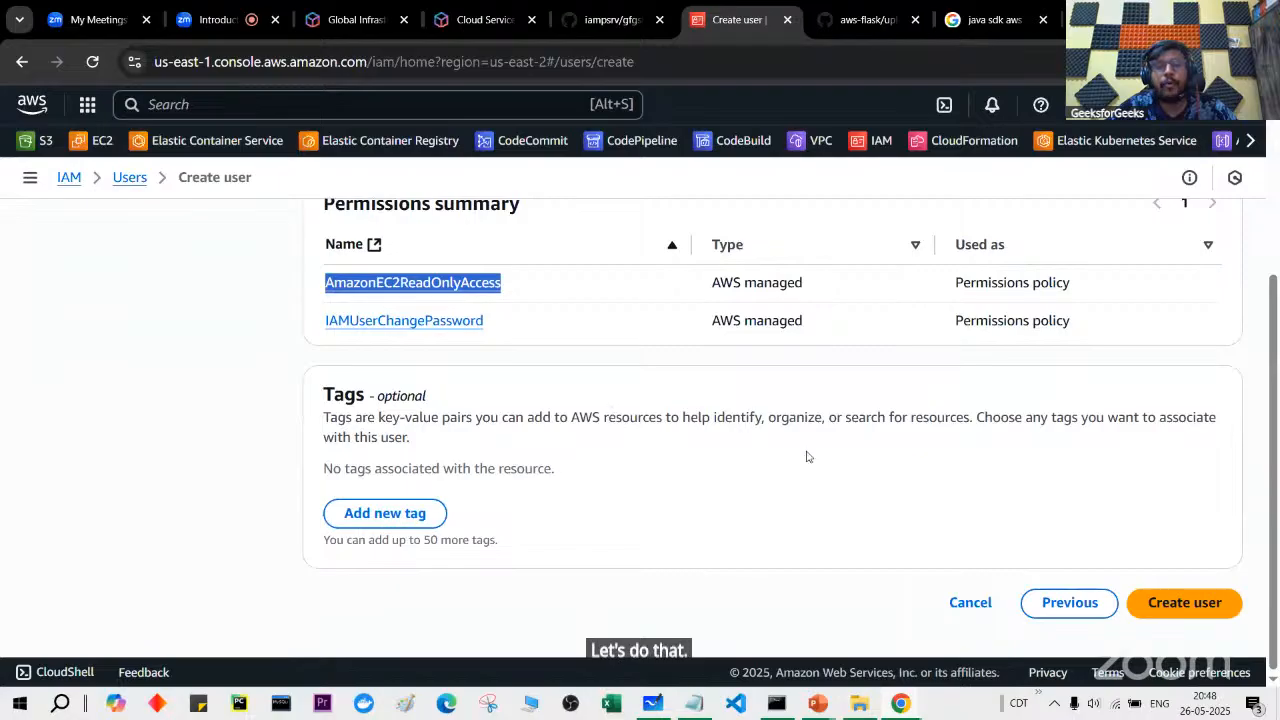
# Step: Create the user and point out the console sign-in URL, user name and password labels
pyautogui.click(1177, 601)
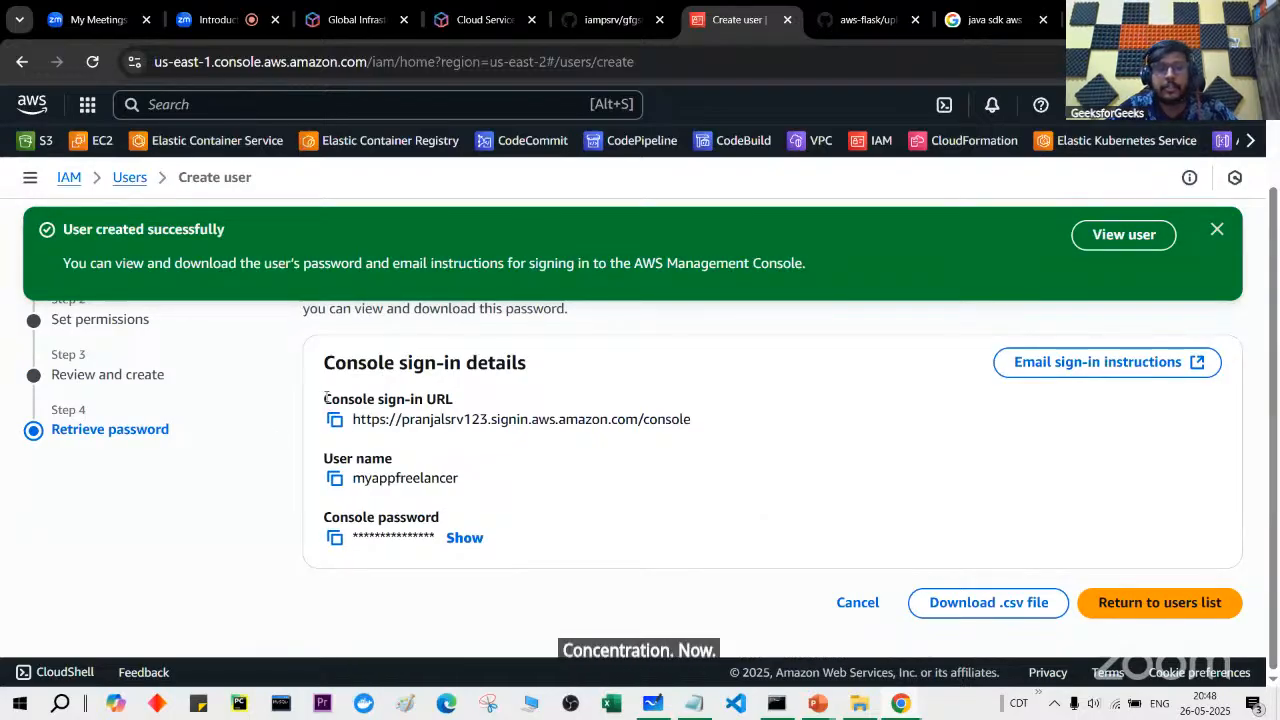
pyautogui.moveTo(324, 398); pyautogui.dragTo(462, 410)
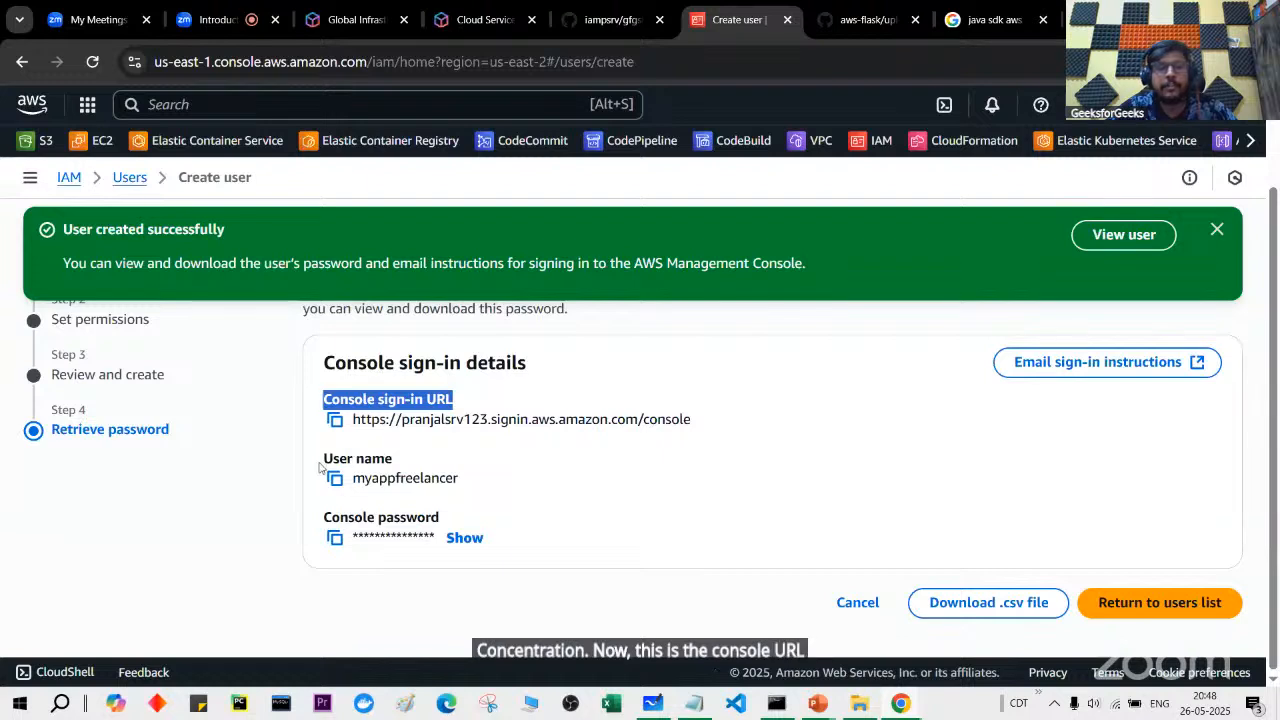
pyautogui.moveTo(323, 457); pyautogui.dragTo(393, 462)
pyautogui.moveTo(345, 515); pyautogui.dragTo(460, 525)
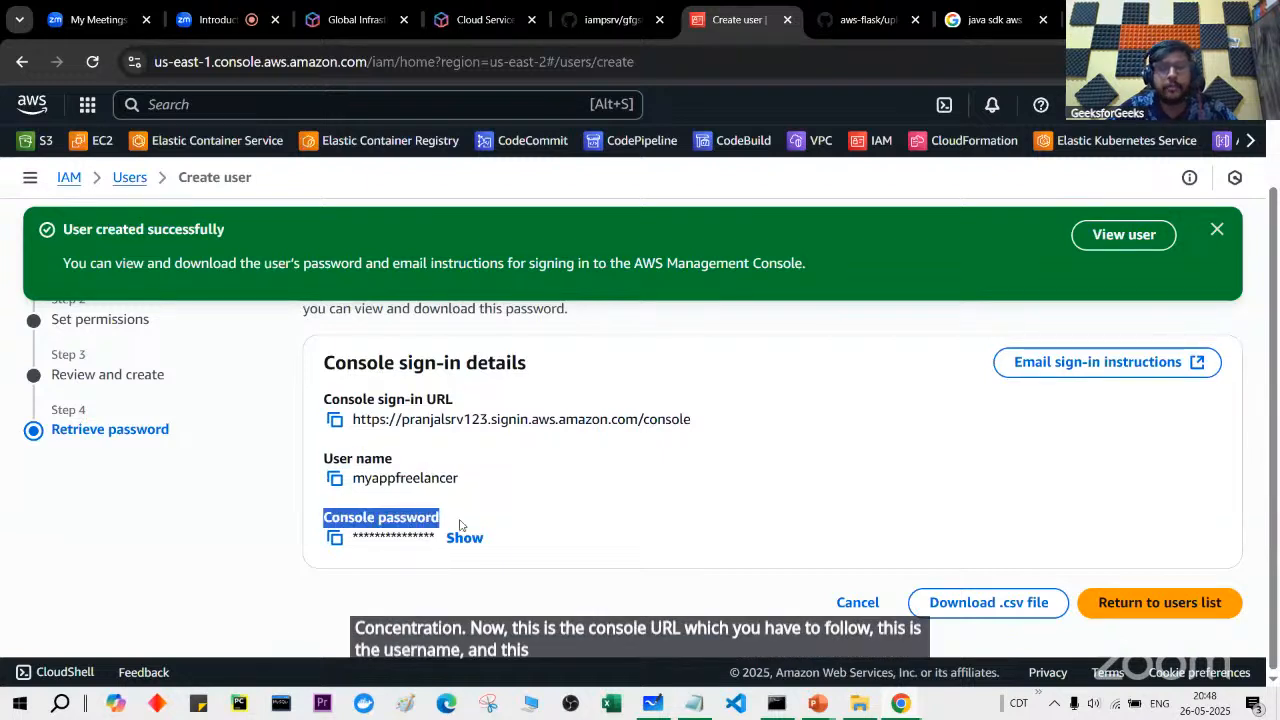
# Step: Point out the one-time password download warning and scroll through the Retrieve password page
pyautogui.scroll(1, 455, 520)
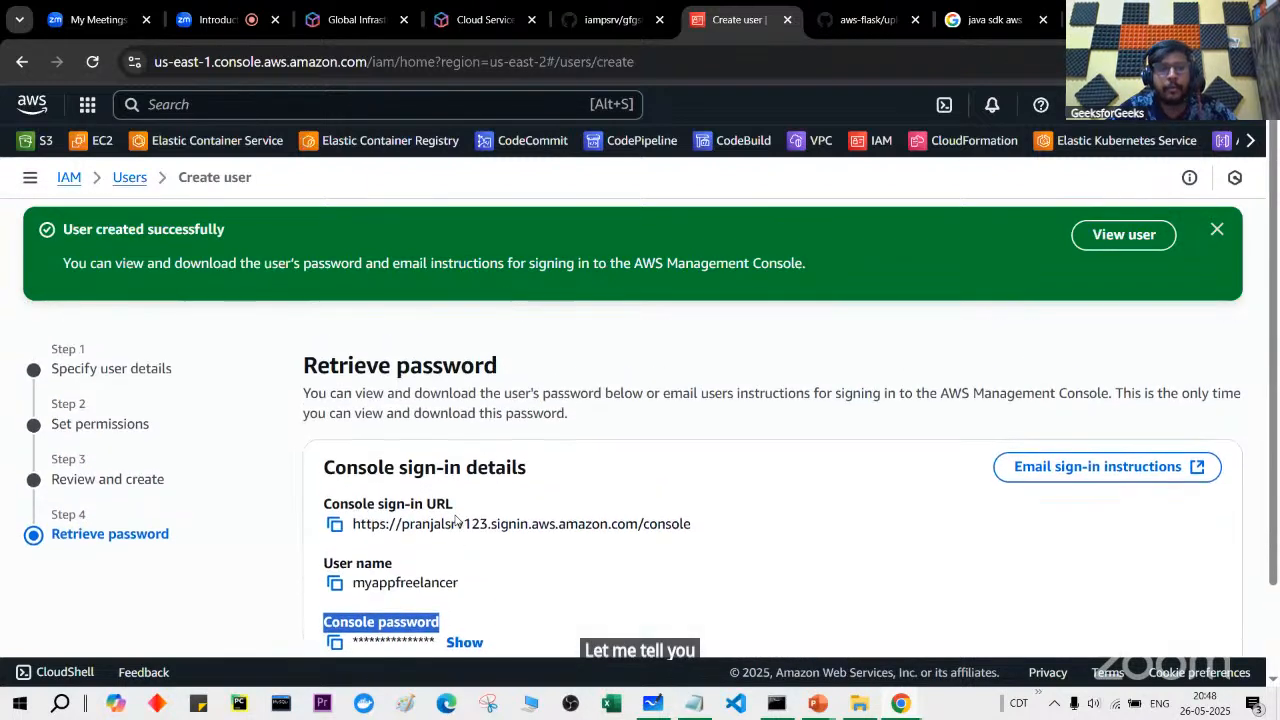
pyautogui.moveTo(1116, 392); pyautogui.dragTo(1138, 418)
pyautogui.scroll(2, 1181, 393)
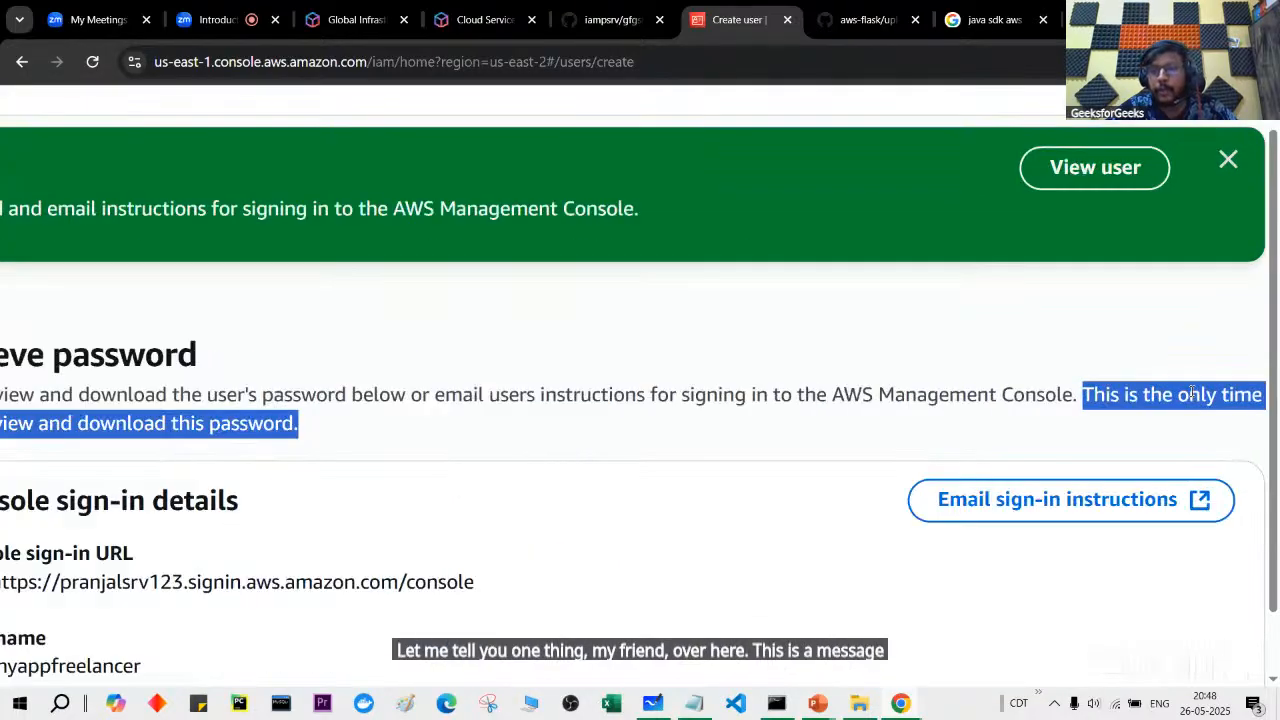
pyautogui.scroll(-2, 1137, 413)
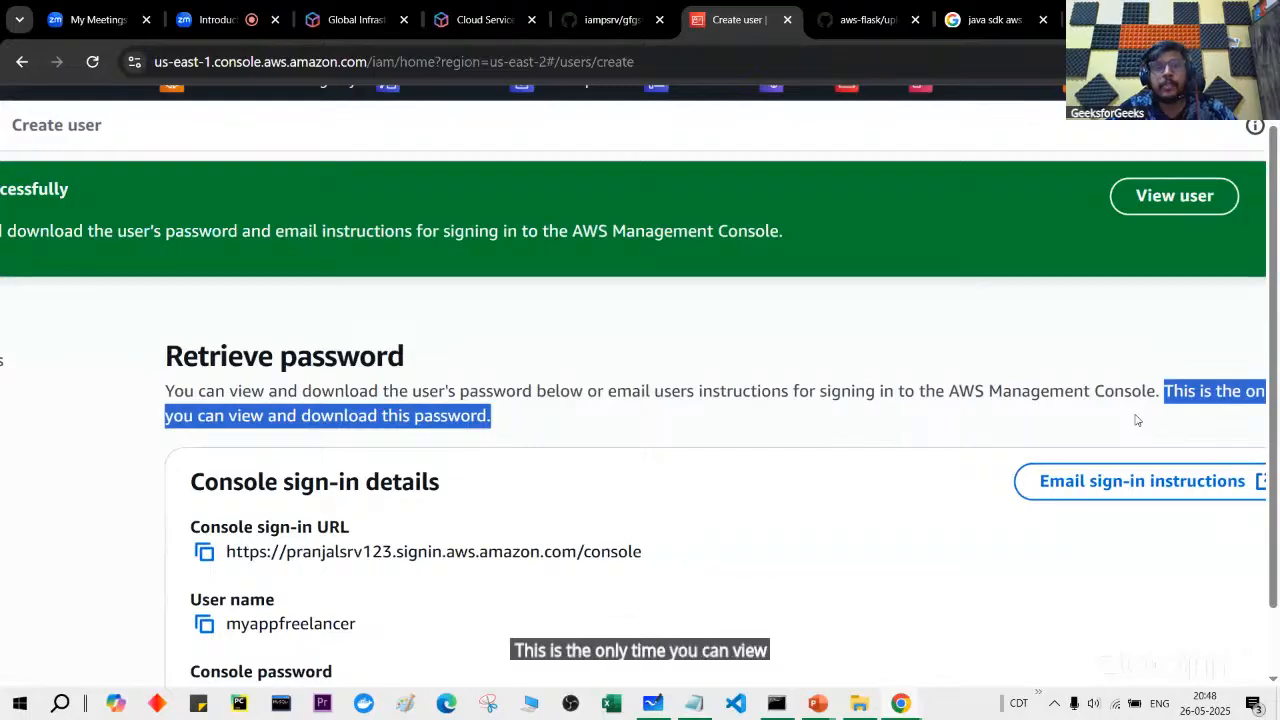
pyautogui.scroll(-1, 1135, 420)
pyautogui.scroll(-1, 1135, 420)
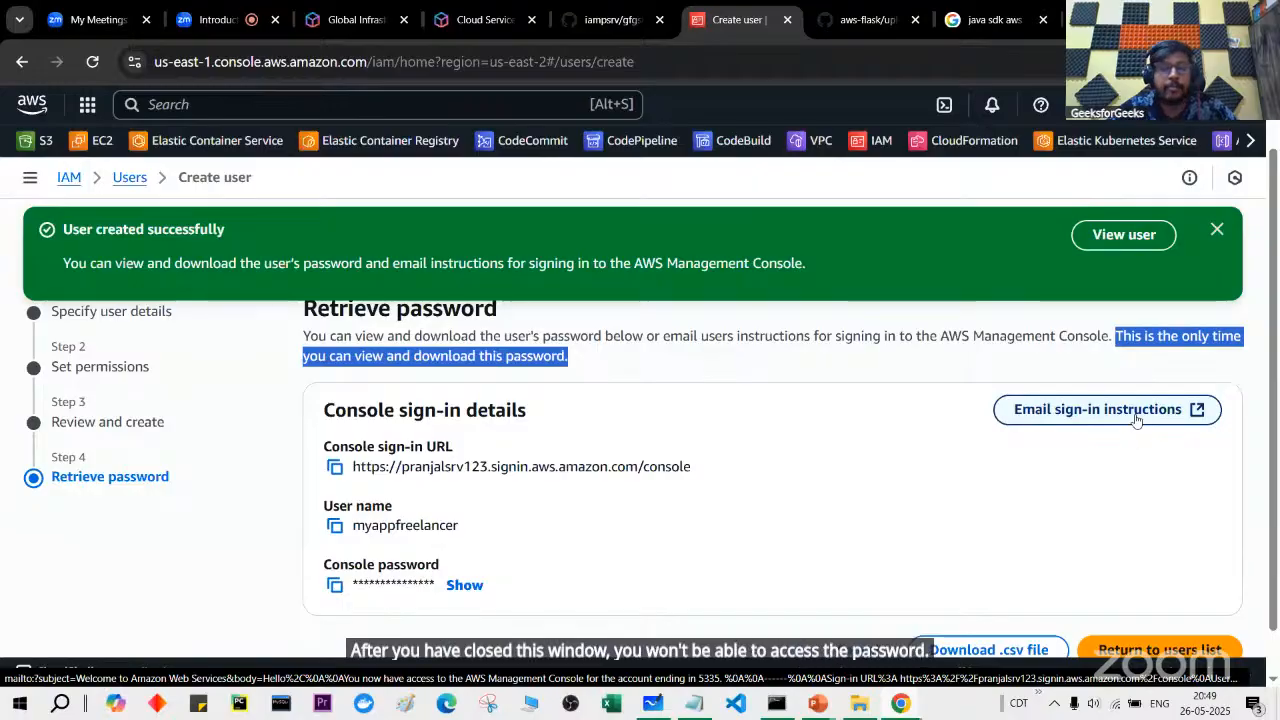
pyautogui.scroll(-1, 1119, 481)
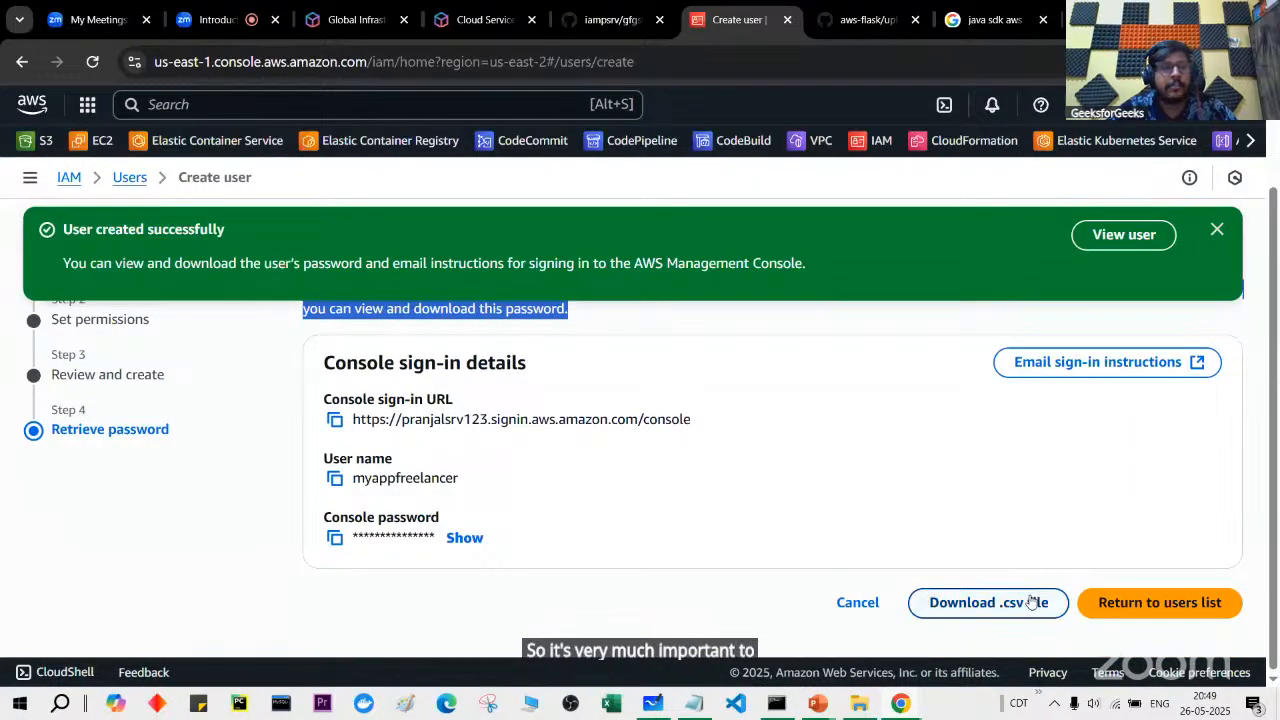
# Step: Navigate File Explorer to D:\GFG\GFG session AWS and copy that folder path
pyautogui.click(866, 703)
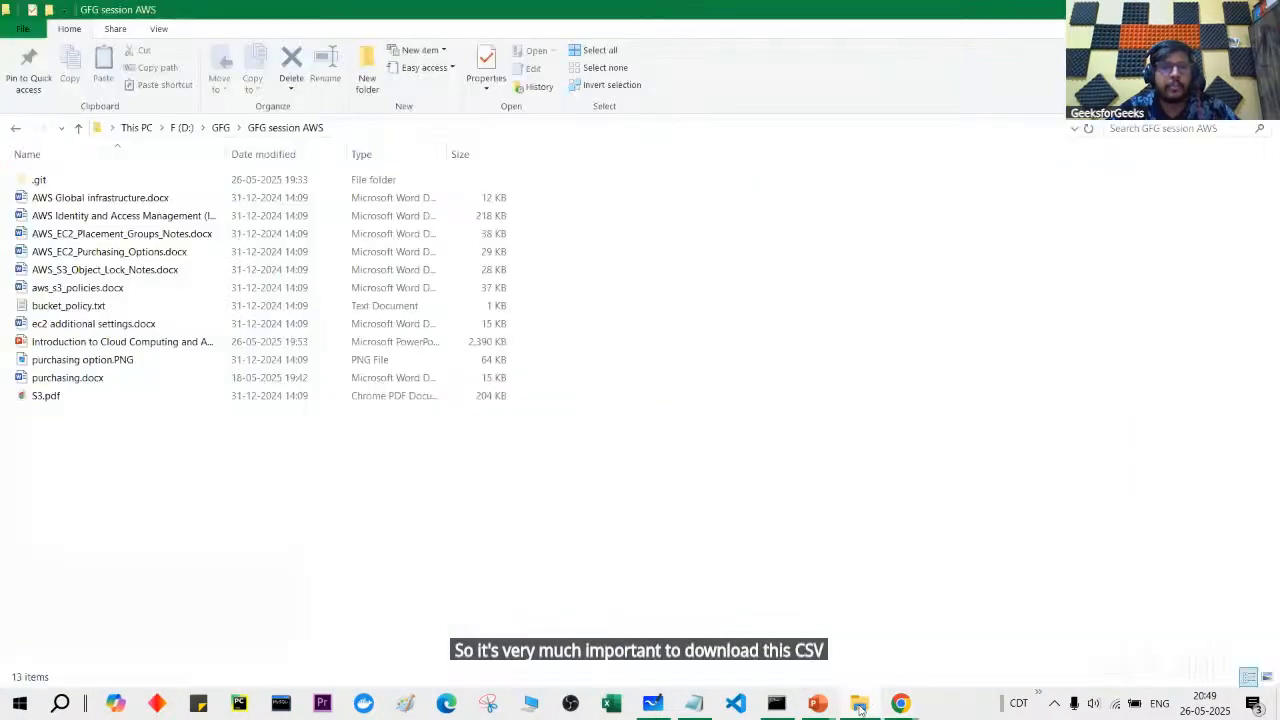
pyautogui.click(804, 127)
pyautogui.click(588, 341)
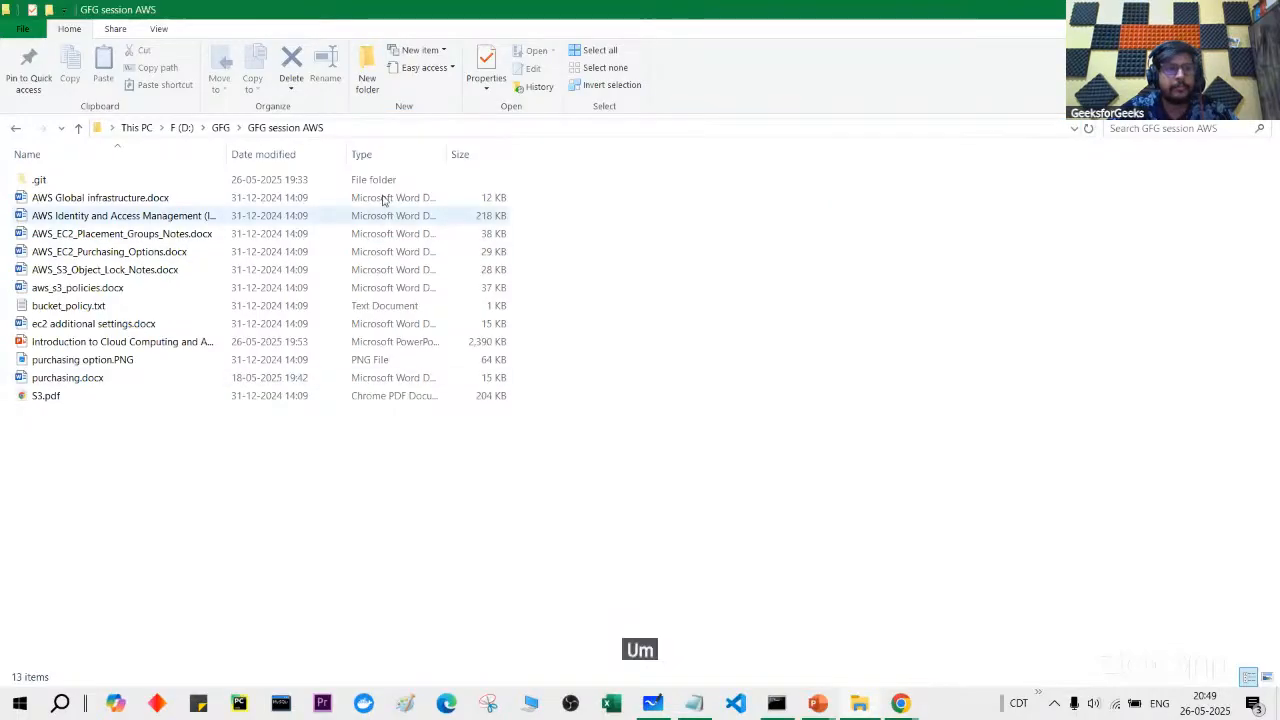
pyautogui.rightClick(603, 499)
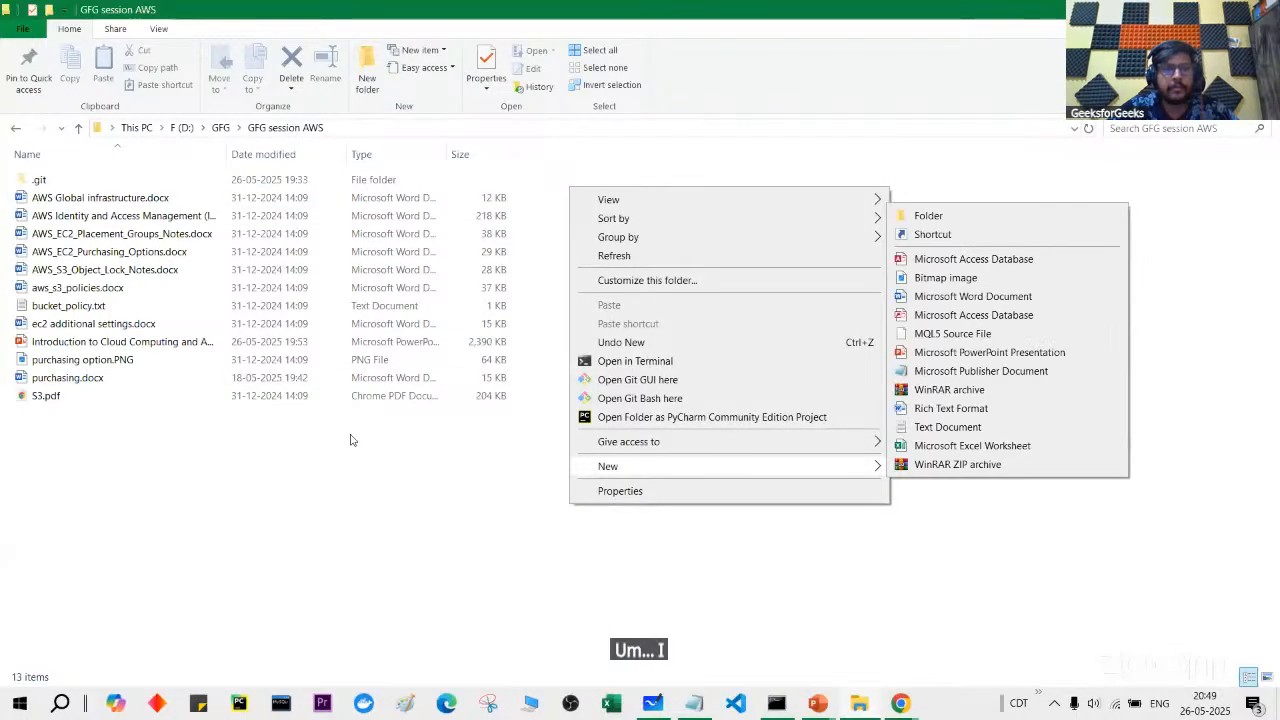
pyautogui.click(226, 127)
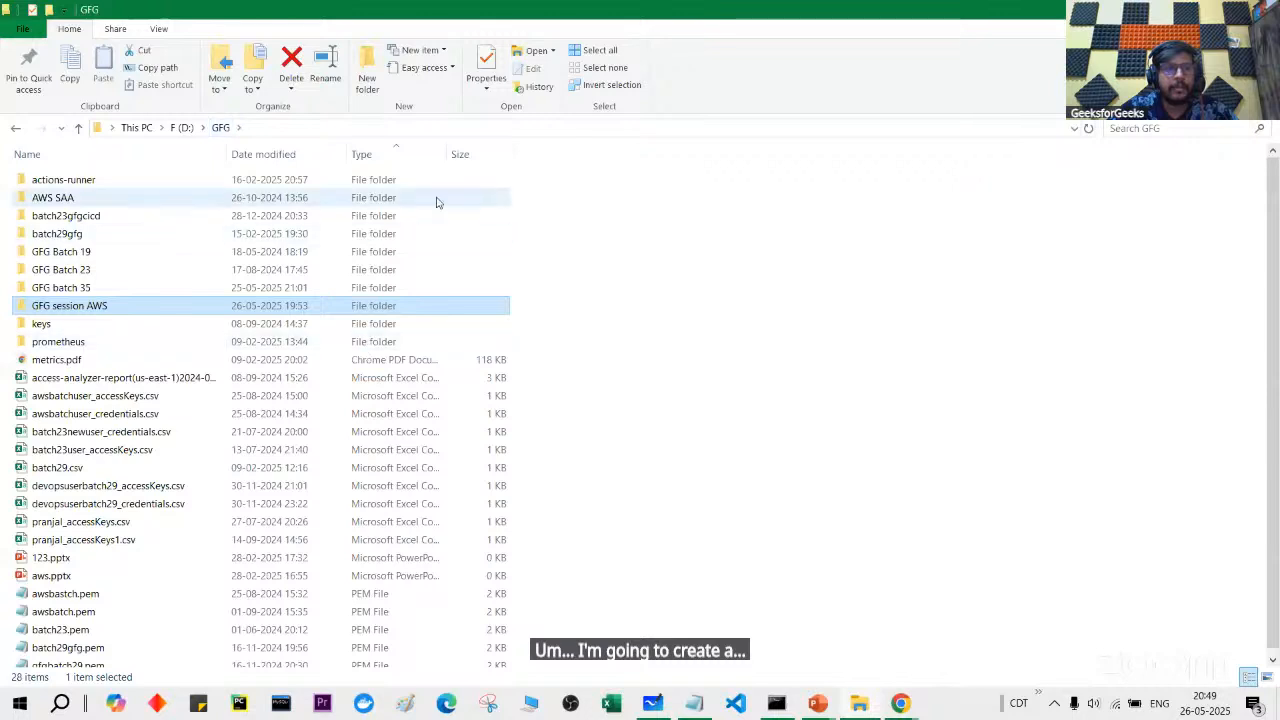
pyautogui.click(466, 127)
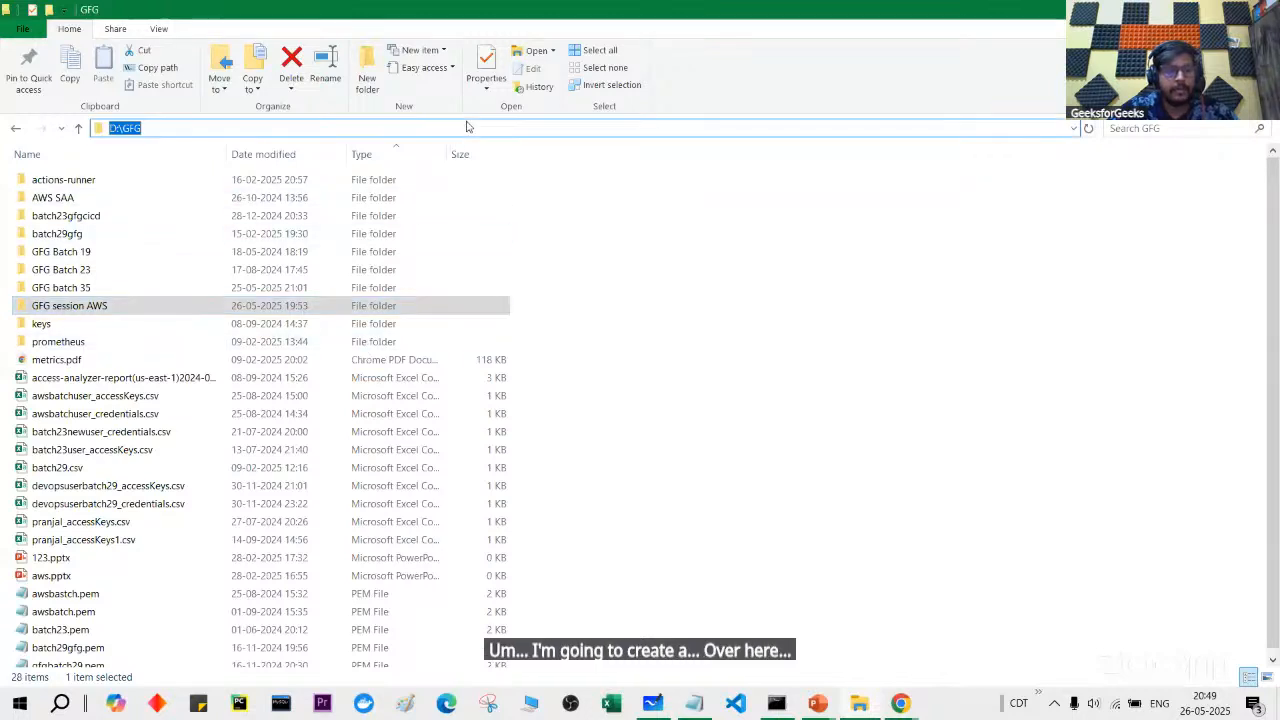
pyautogui.doubleClick(408, 305)
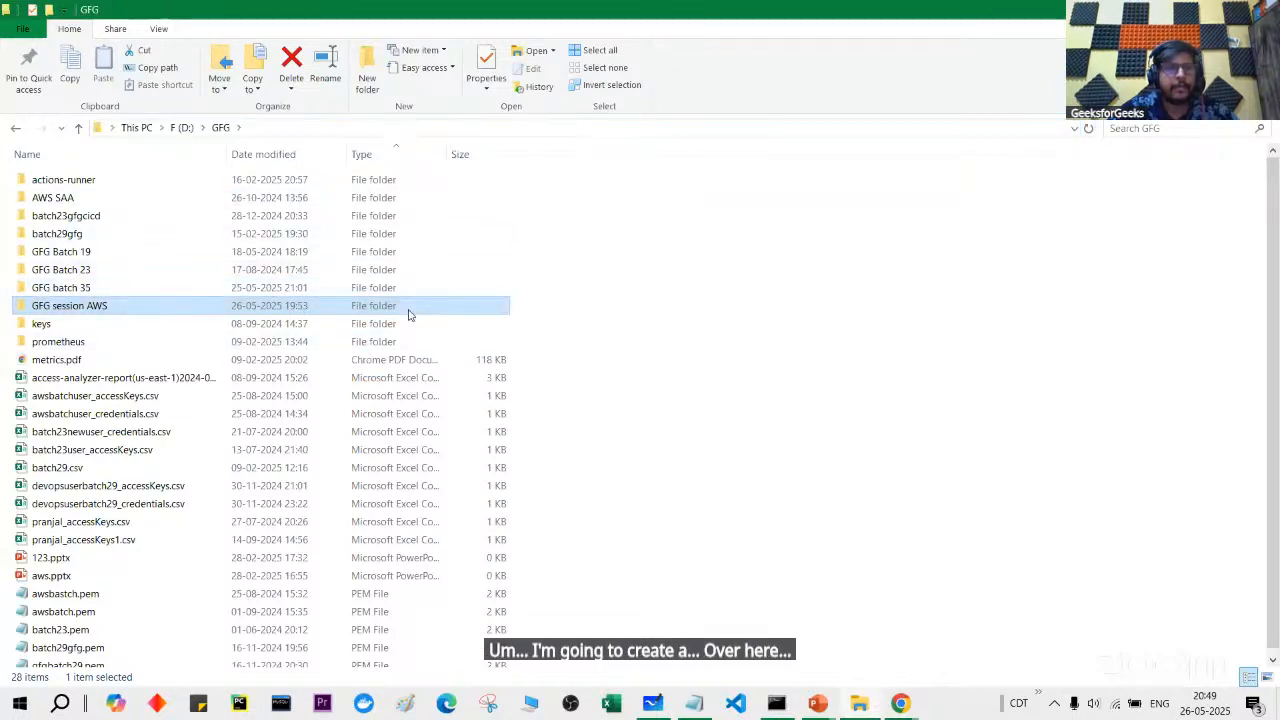
pyautogui.click(500, 128)
pyautogui.hotkey('ctrl', 'c')
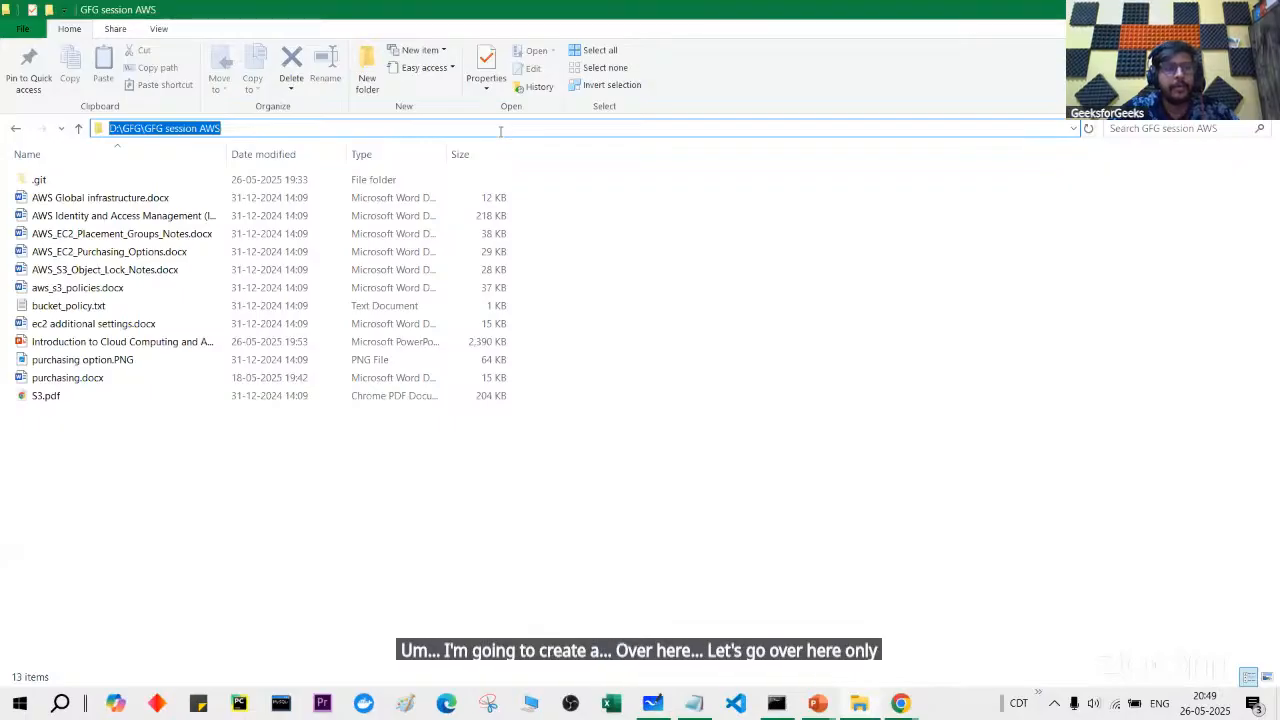
pyautogui.hotkey('alt', 'Tab')
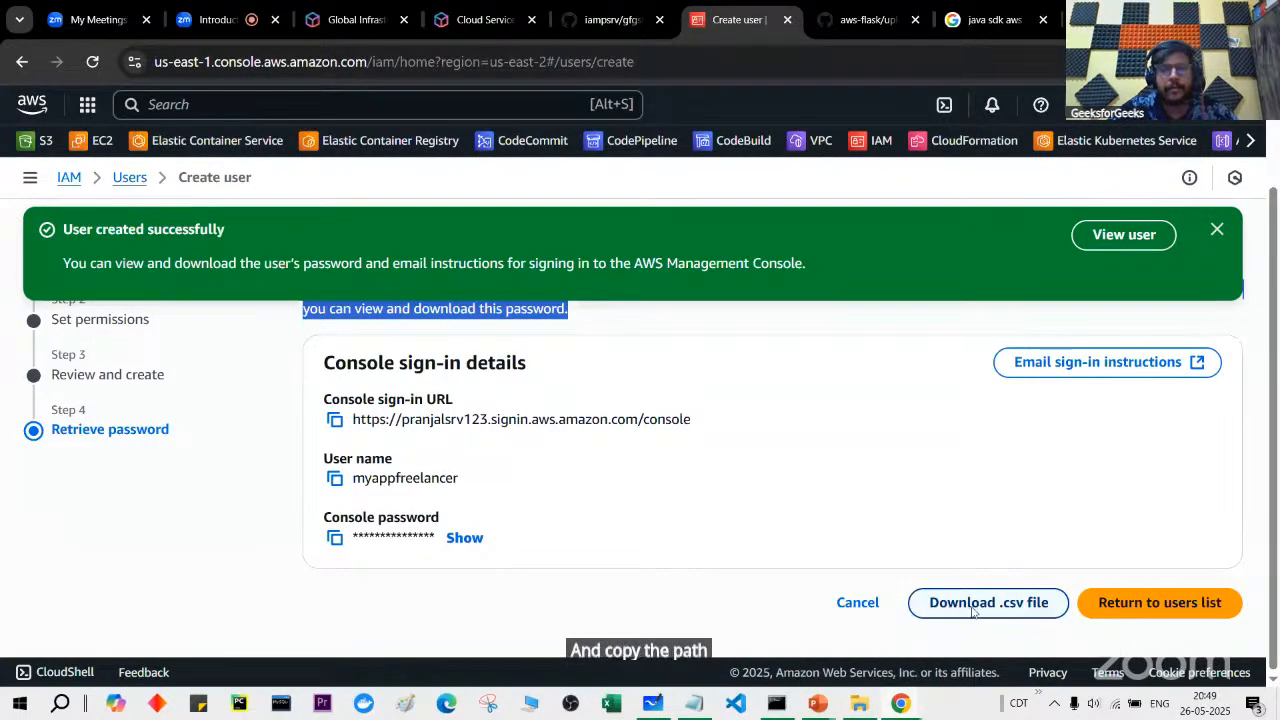
# Step: Download myappfreelancer_credentials.csv into the pasted GFG session AWS folder and open the file
pyautogui.click(972, 605)
pyautogui.click(652, 39)
pyautogui.hotkey('ctrl', 'v')
pyautogui.press('Return')
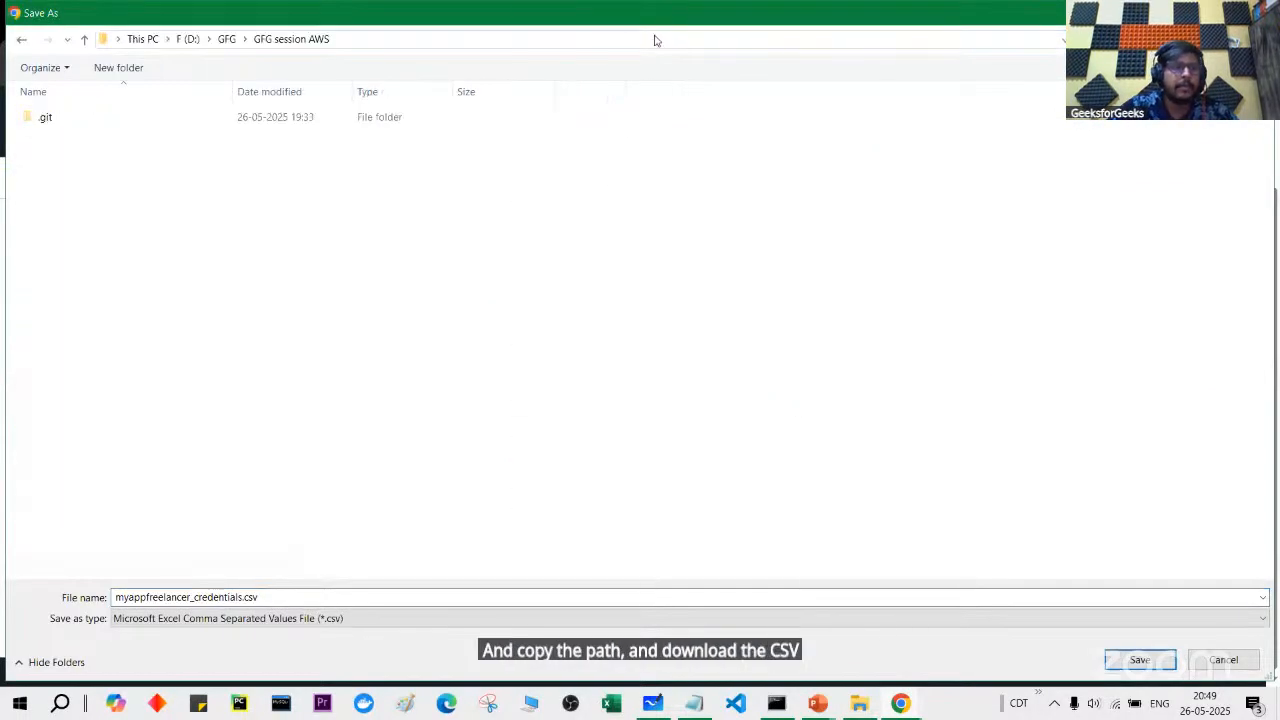
pyautogui.click(1140, 660)
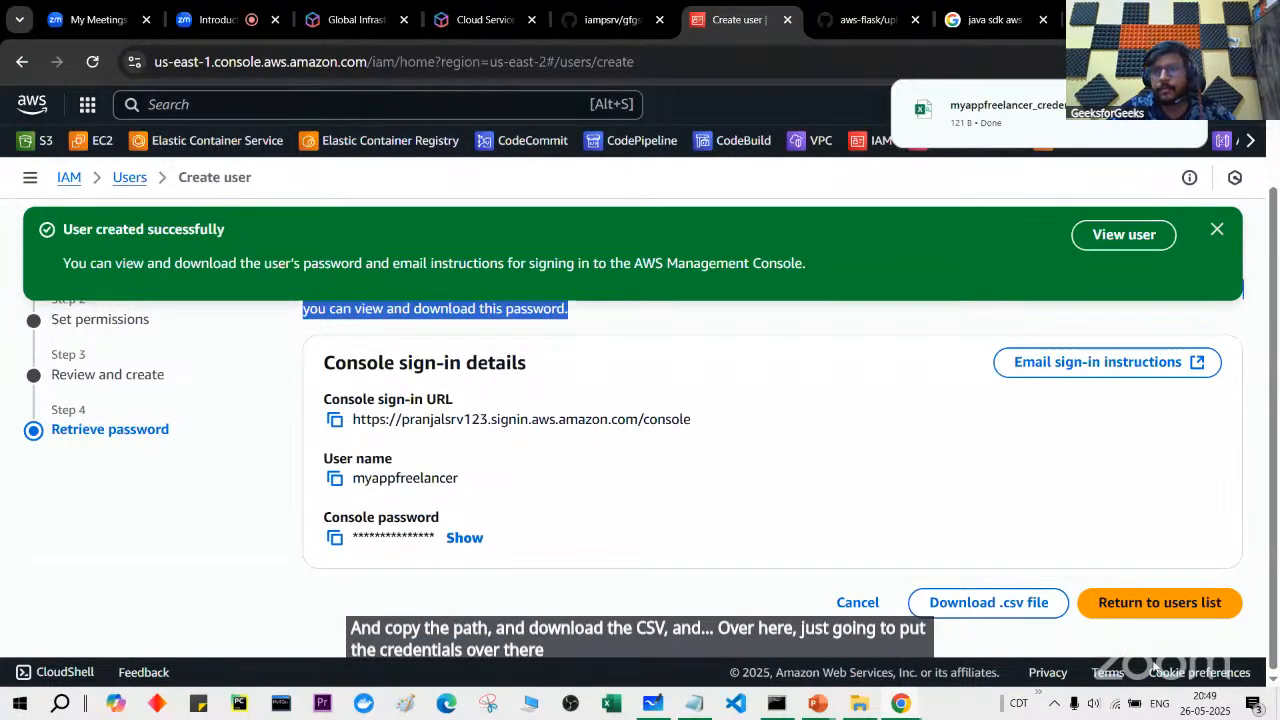
pyautogui.click(1057, 114)
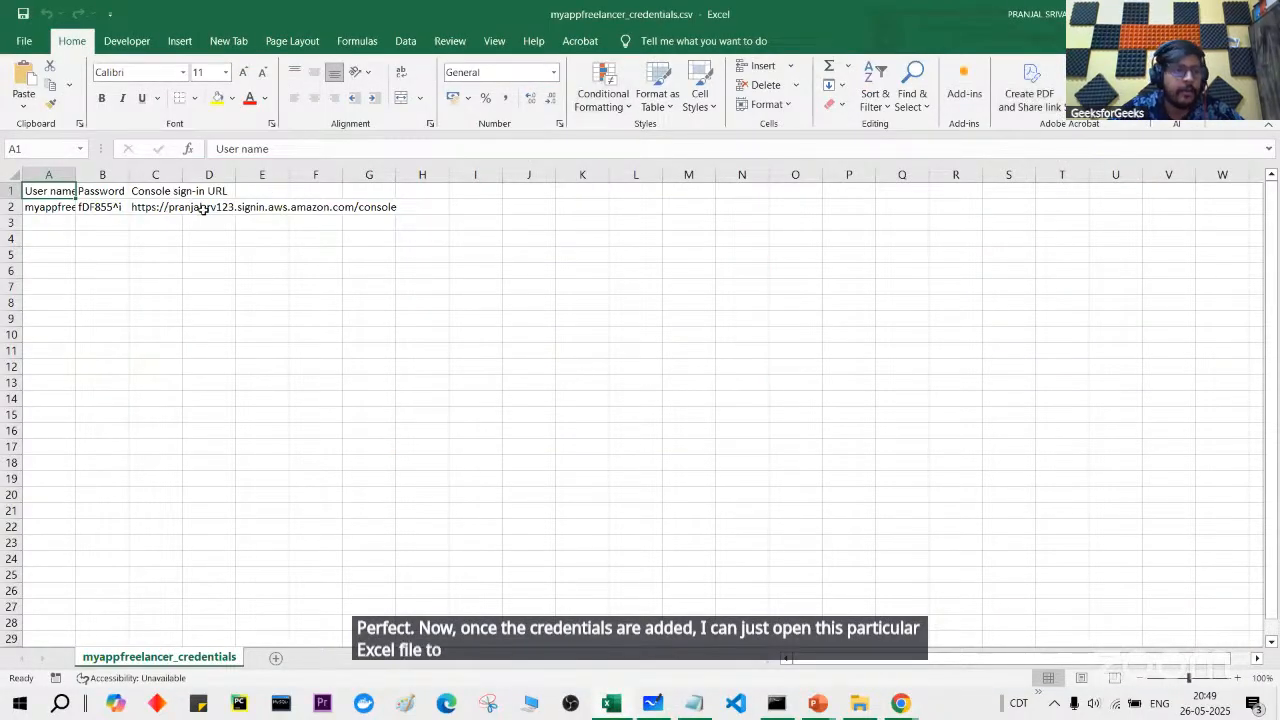
# Step: Autofit columns A and C to show the user name and sign-in URL, then copy the URL
pyautogui.doubleClick(76, 178)
pyautogui.doubleClick(80, 206)
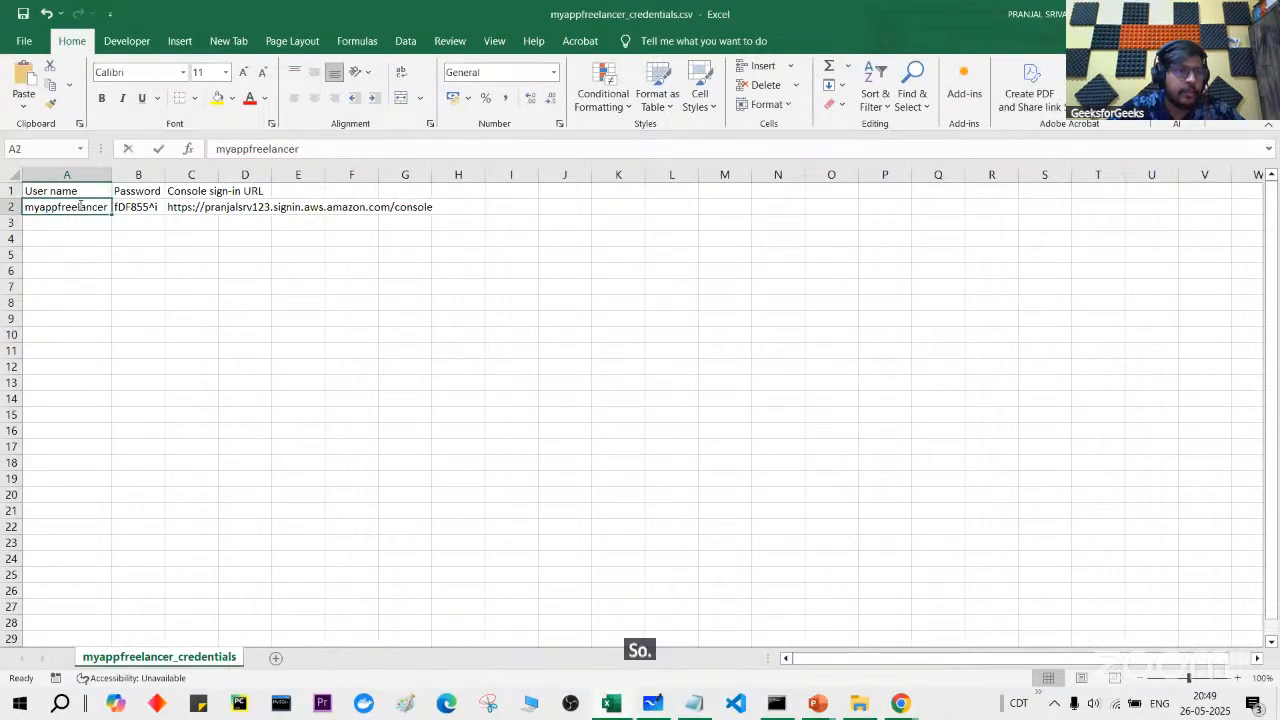
pyautogui.click(172, 175)
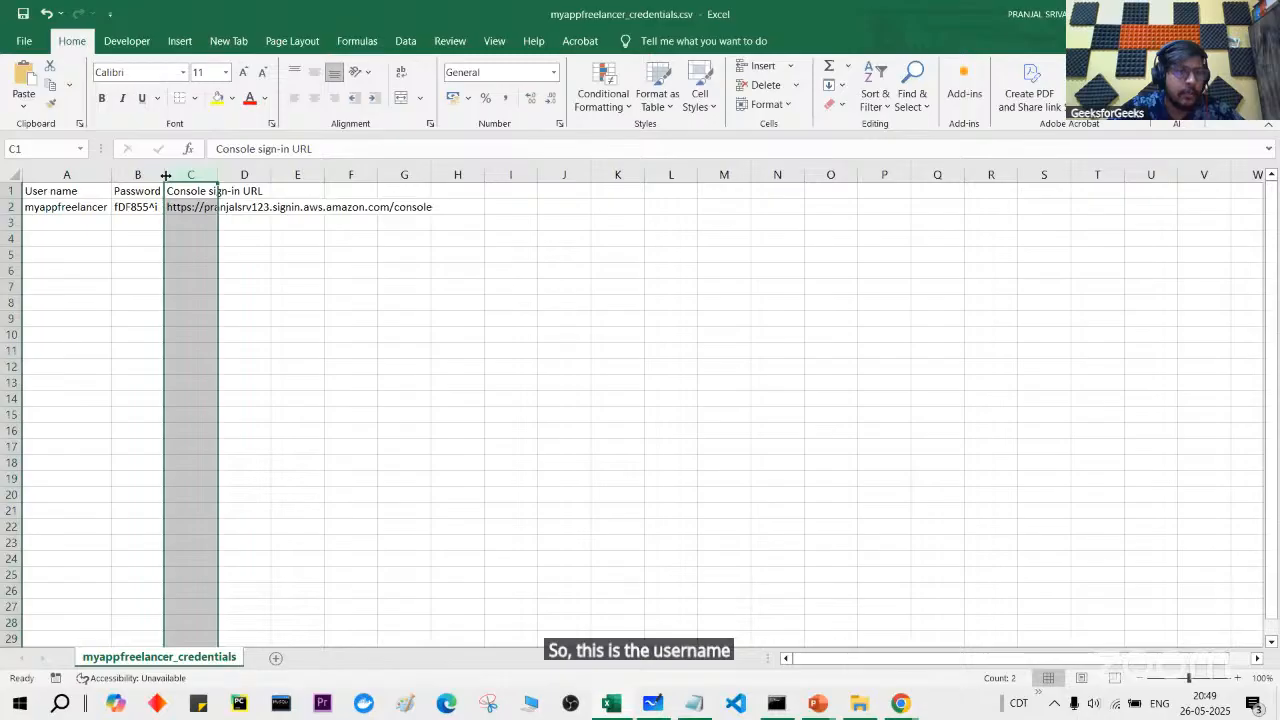
pyautogui.doubleClick(218, 175)
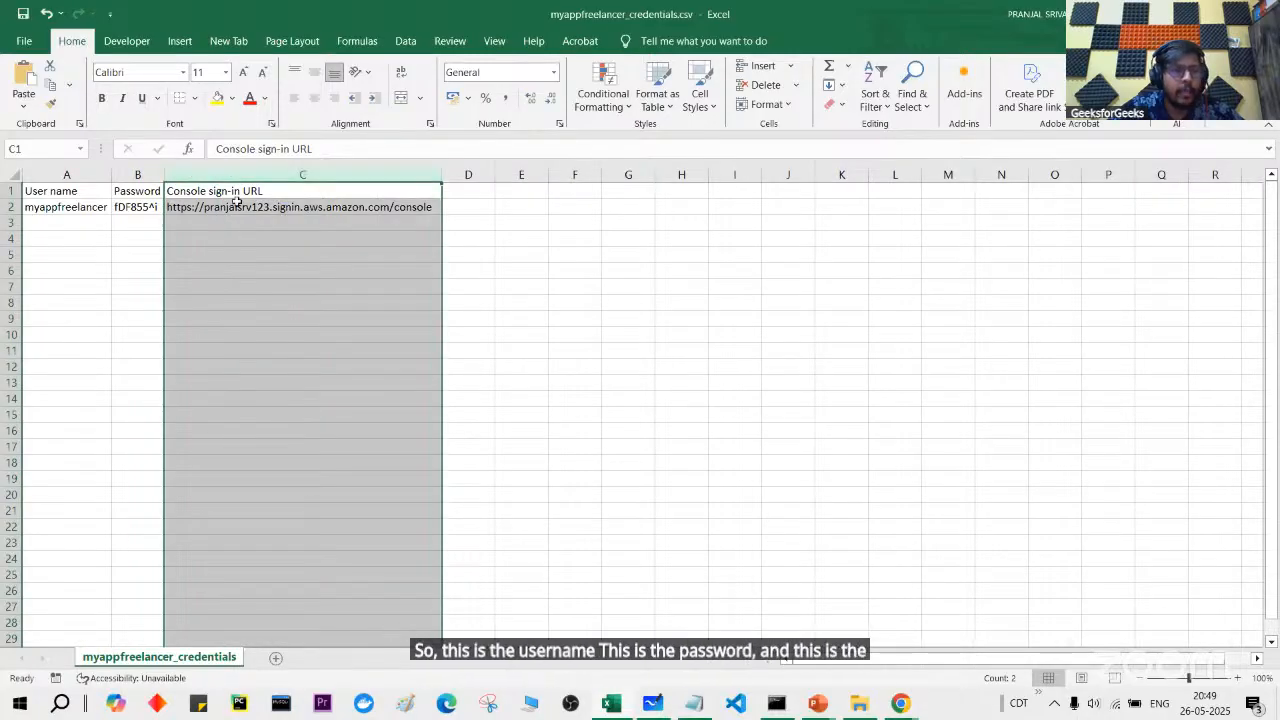
pyautogui.doubleClick(238, 206)
pyautogui.doubleClick(240, 206)
pyautogui.hotkey('ctrl', 'c')
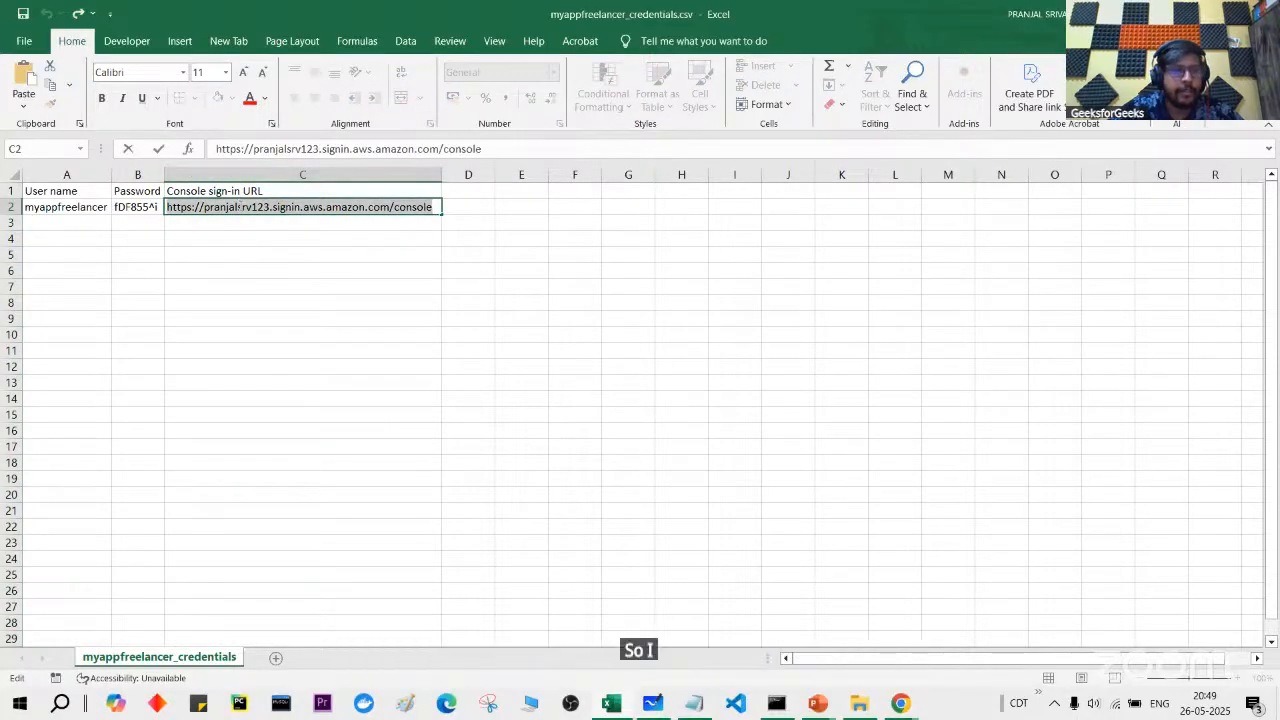
pyautogui.hotkey('alt', 'Tab')
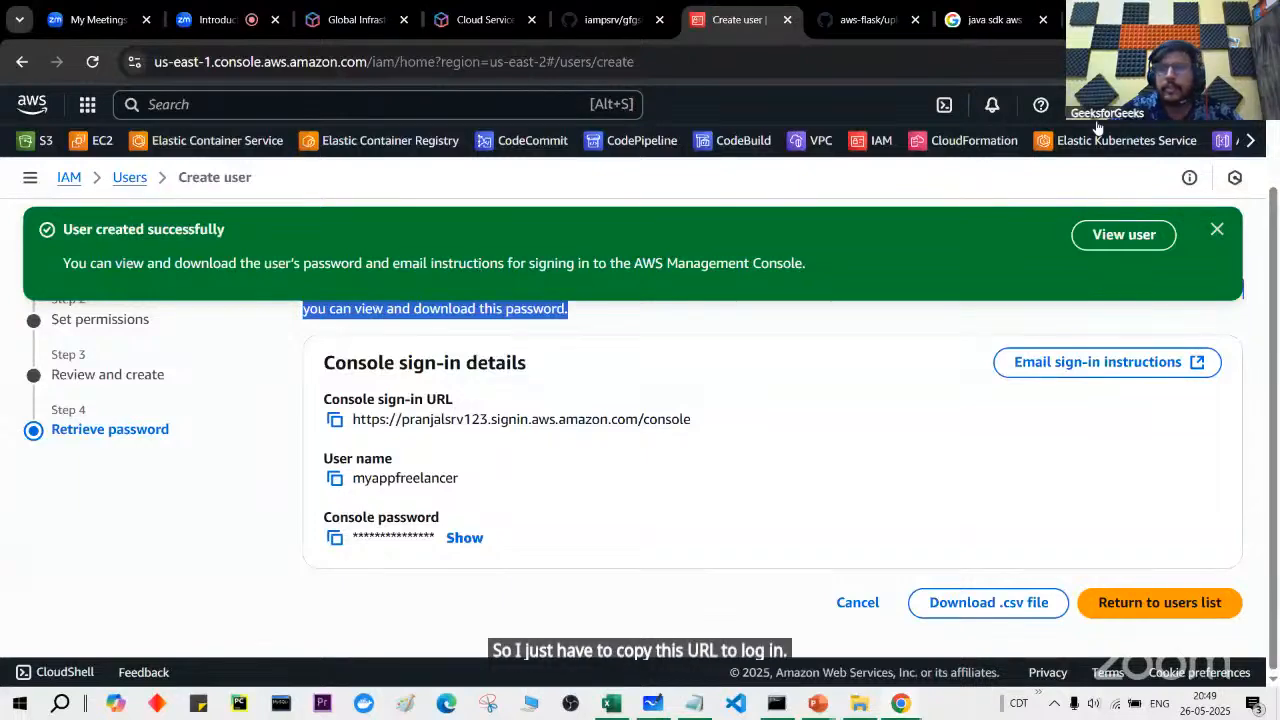
pyautogui.click(1250, 62)
# Step: Load the copied console sign-in URL in a new incognito window
pyautogui.click(1243, 156)
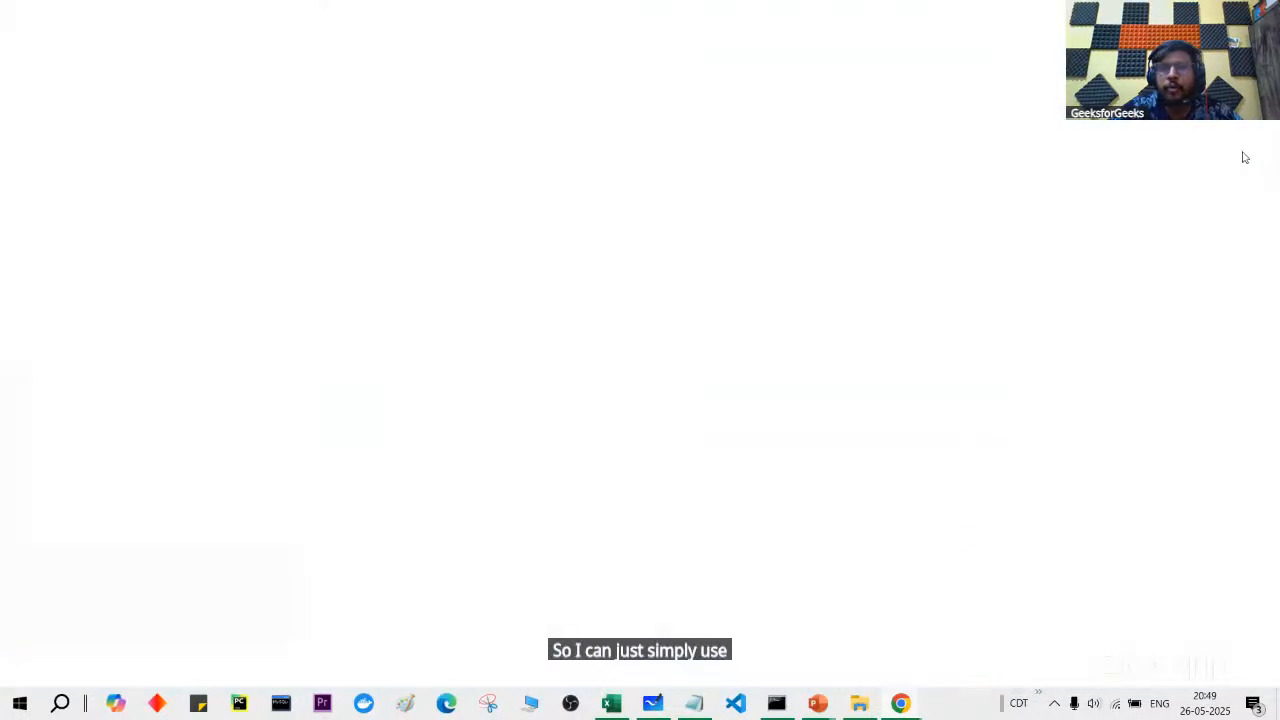
pyautogui.hotkey('ctrl', 'v')
pyautogui.press('Return')
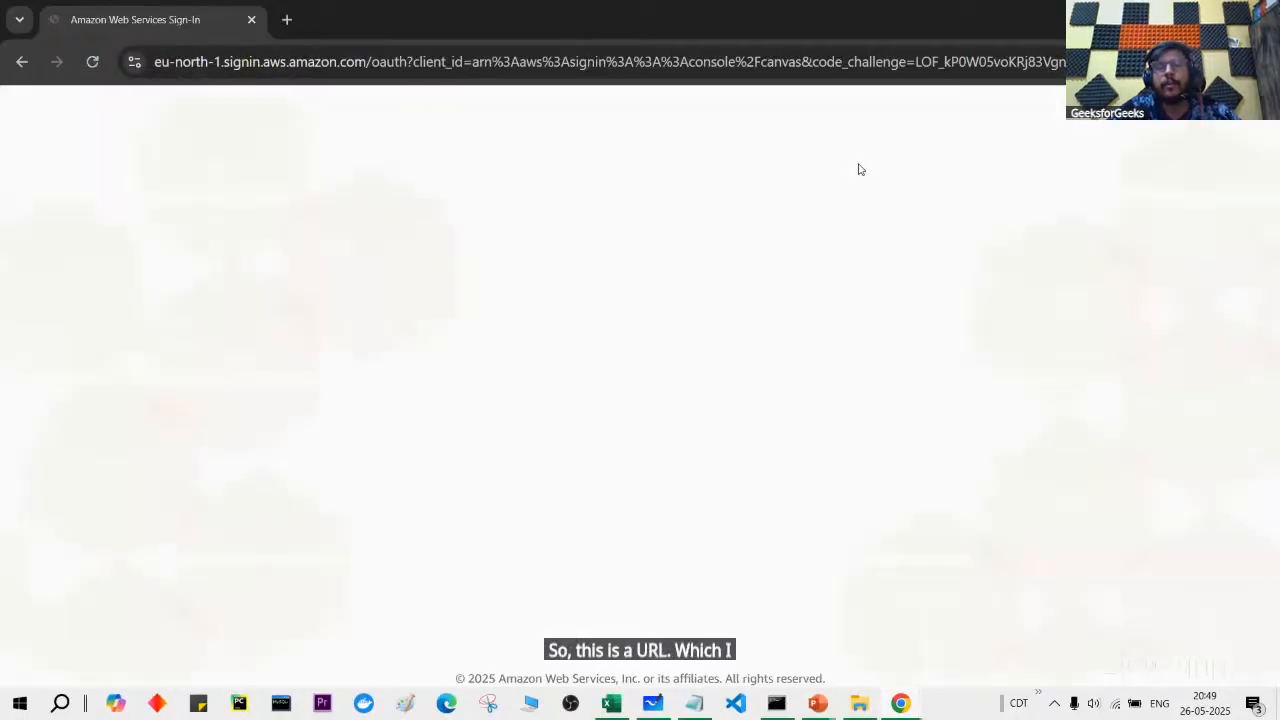
pyautogui.scroll(-2, 491, 457)
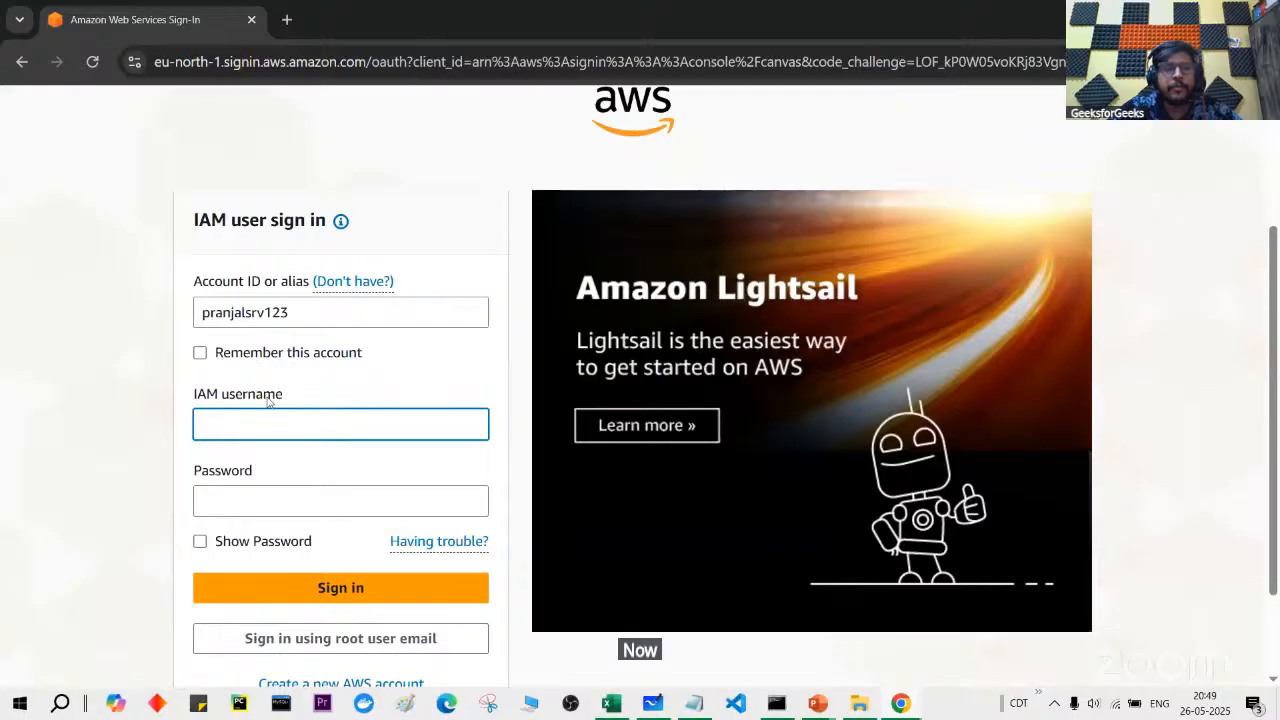
# Step: Copy the password from the credentials spreadsheet into the sign-in form and sign in
pyautogui.hotkey('alt', 'Tab')
pyautogui.hotkey('alt', 'Tab')
pyautogui.hotkey('alt', 'Tab')
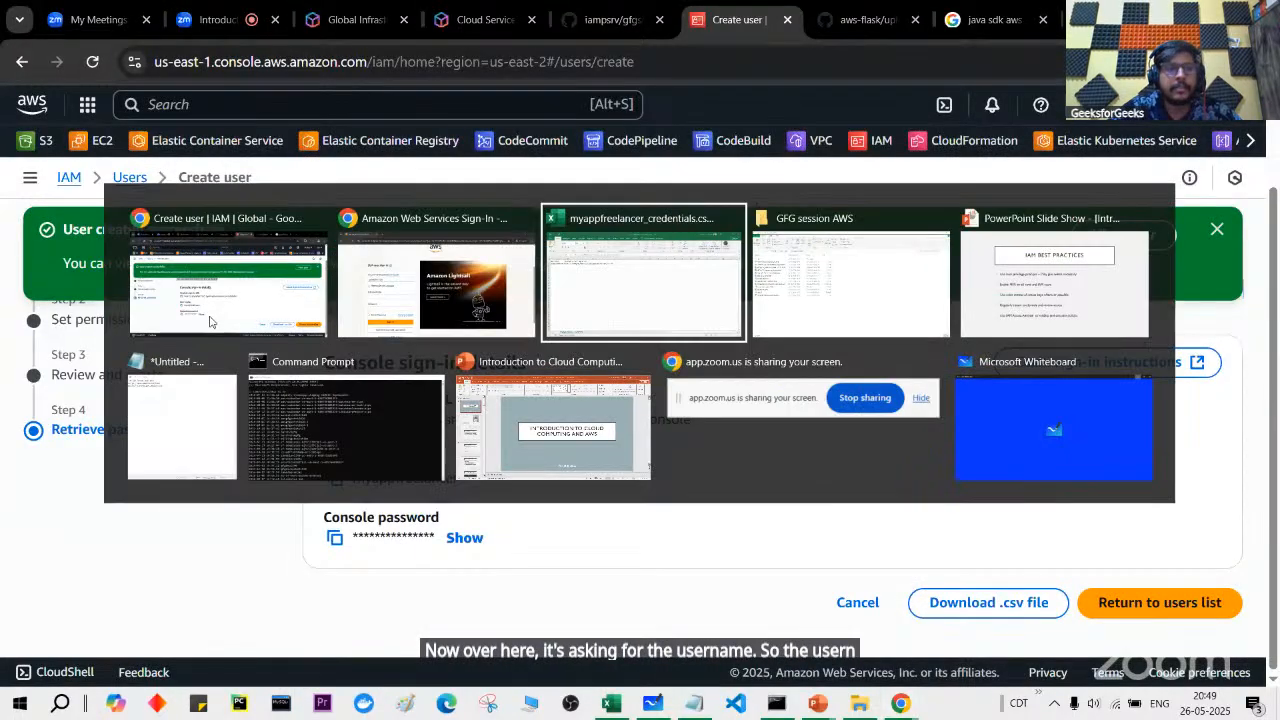
pyautogui.click(80, 206)
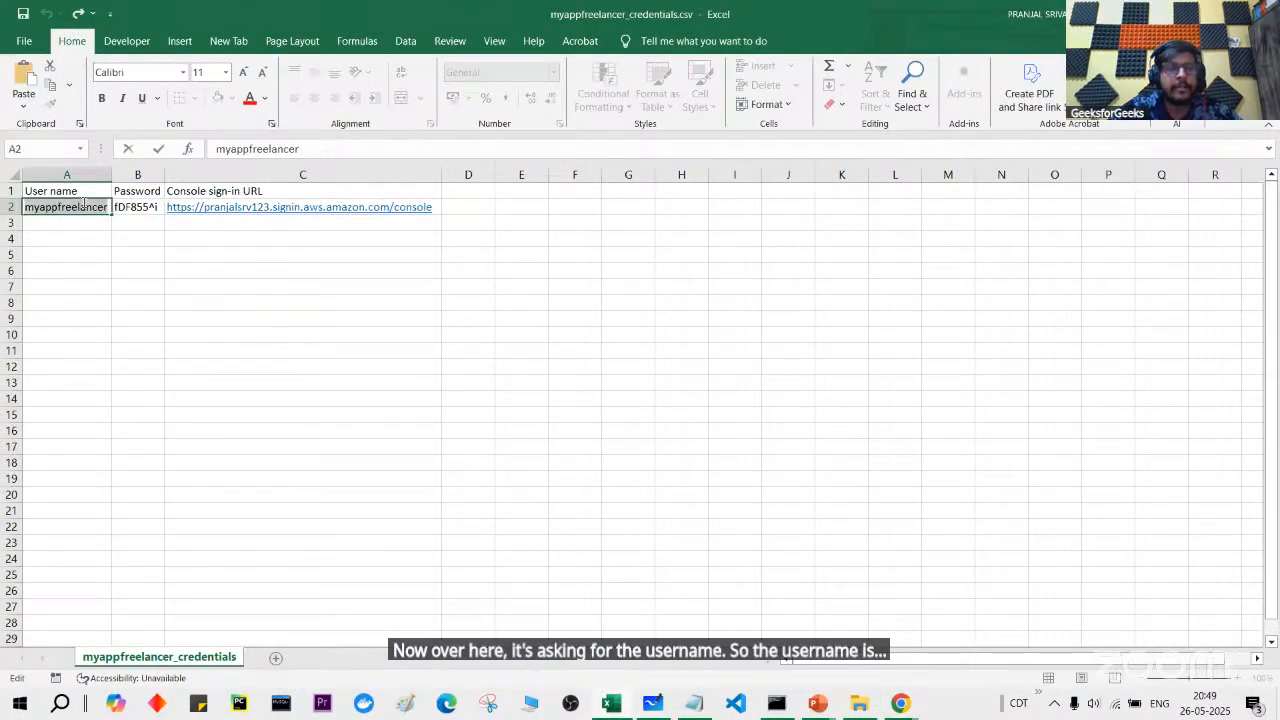
pyautogui.hotkey('alt', 'Tab')
pyautogui.hotkey('alt', 'Tab')
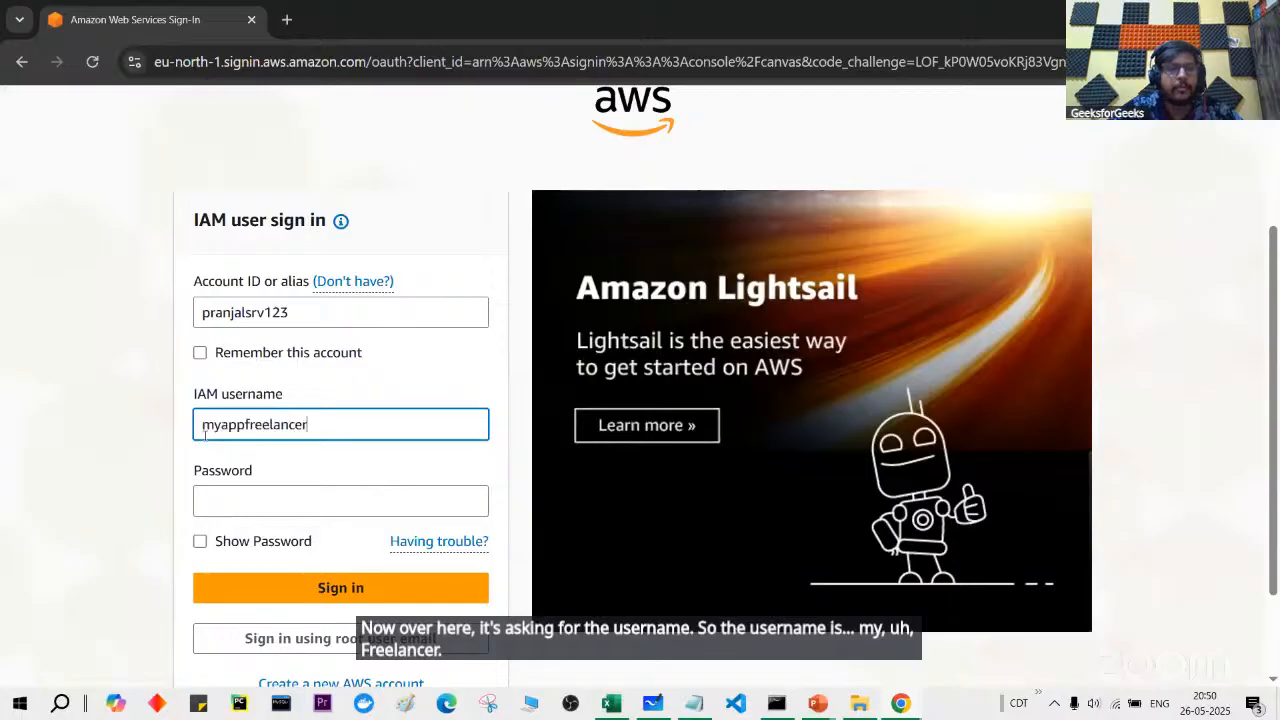
pyautogui.hotkey('alt', 'Tab')
pyautogui.click(150, 208)
pyautogui.doubleClick(145, 205)
pyautogui.hotkey('alt', 'Tab')
pyautogui.click(328, 505)
pyautogui.hotkey('ctrl', 'v')
pyautogui.click(343, 588)
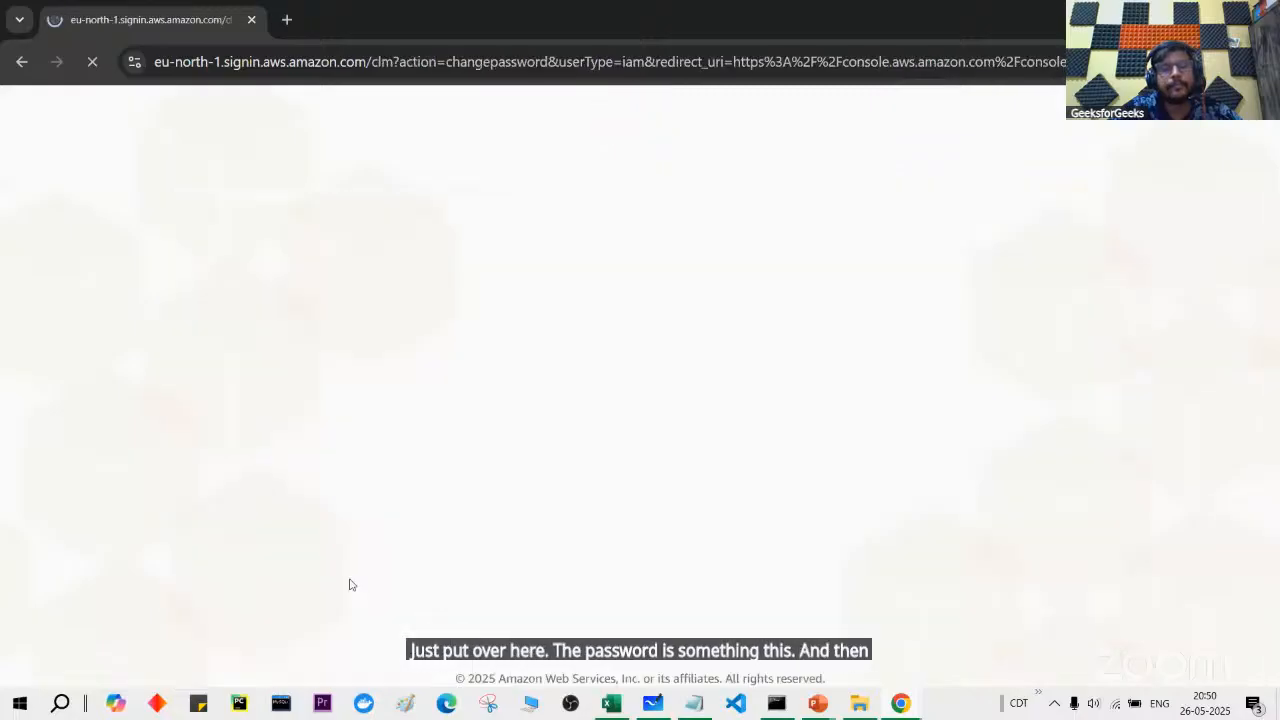
# Step: Paste the old password into the reset form and edit the password in the spreadsheet
pyautogui.scroll(-1, 437, 529)
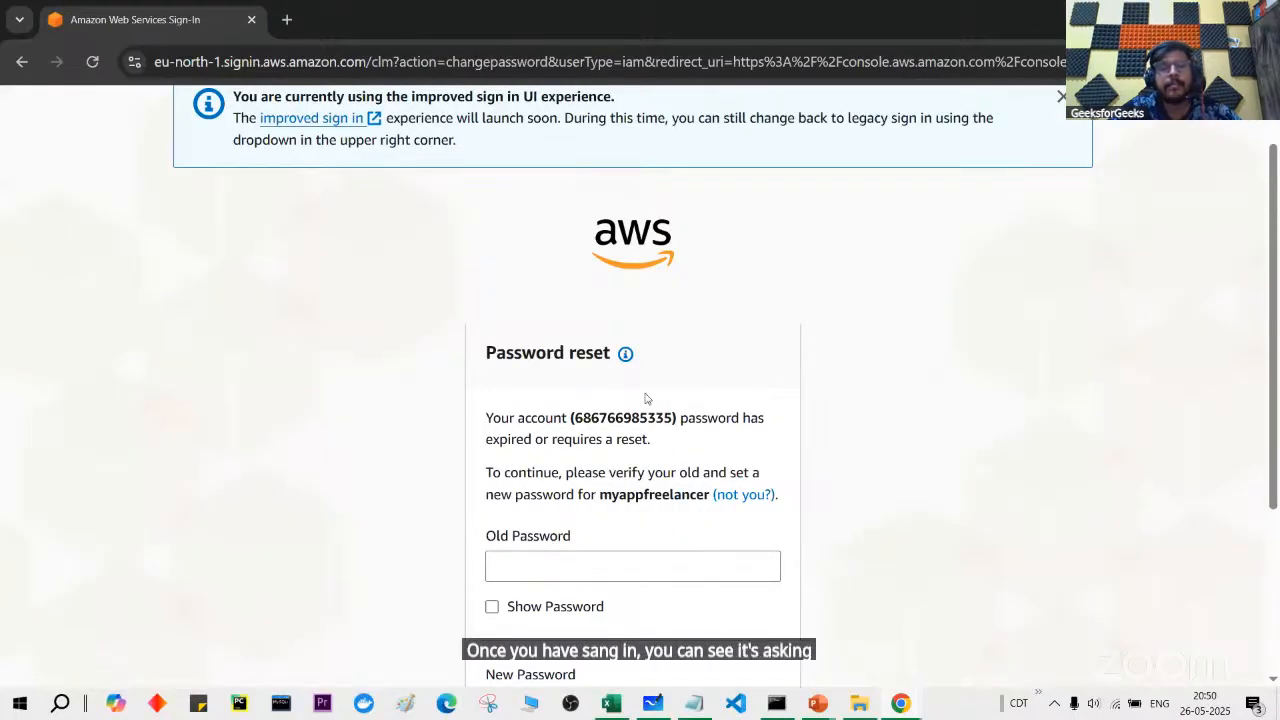
pyautogui.scroll(-2, 673, 438)
pyautogui.click(670, 455)
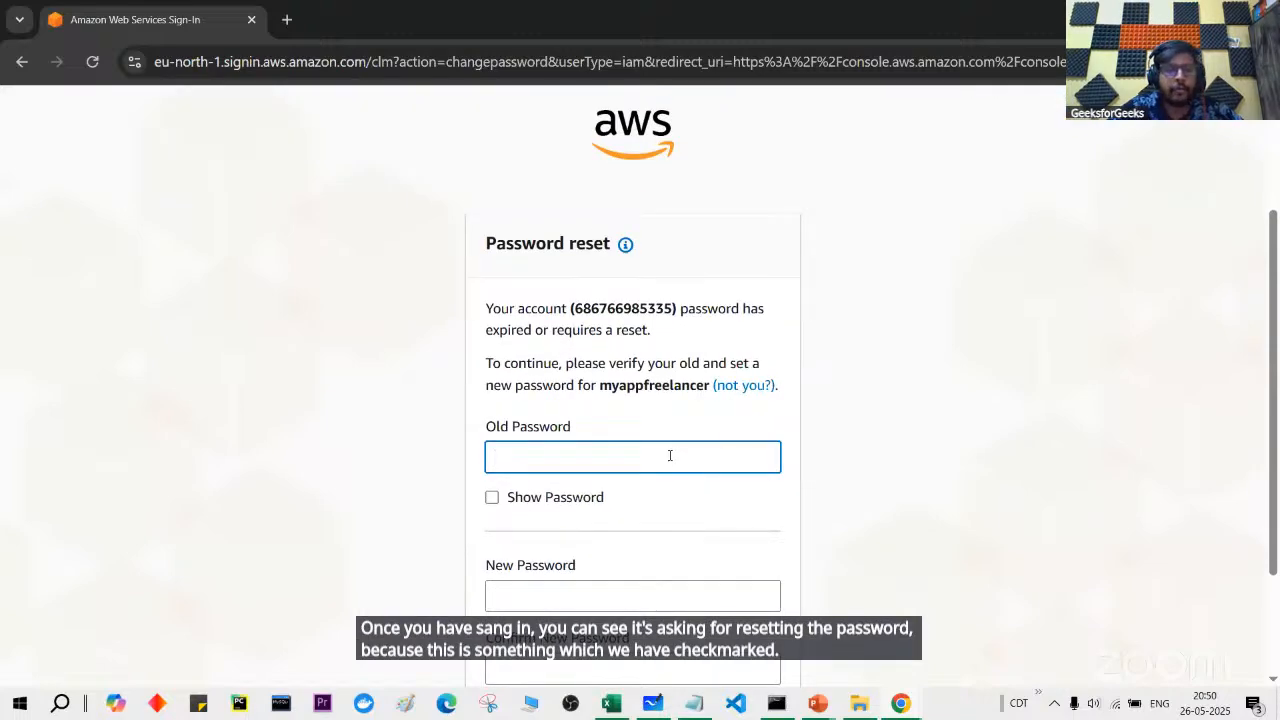
pyautogui.hotkey('ctrl', 'v')
pyautogui.hotkey('alt', 'Tab')
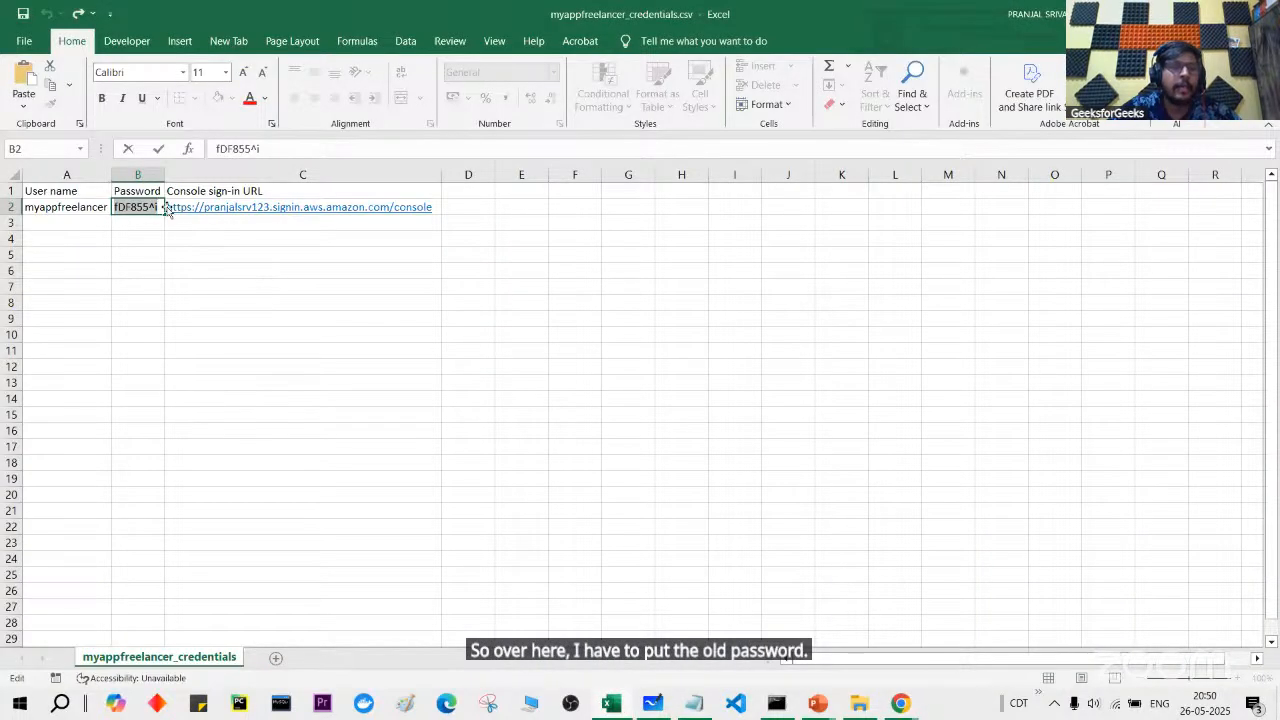
pyautogui.write('1')
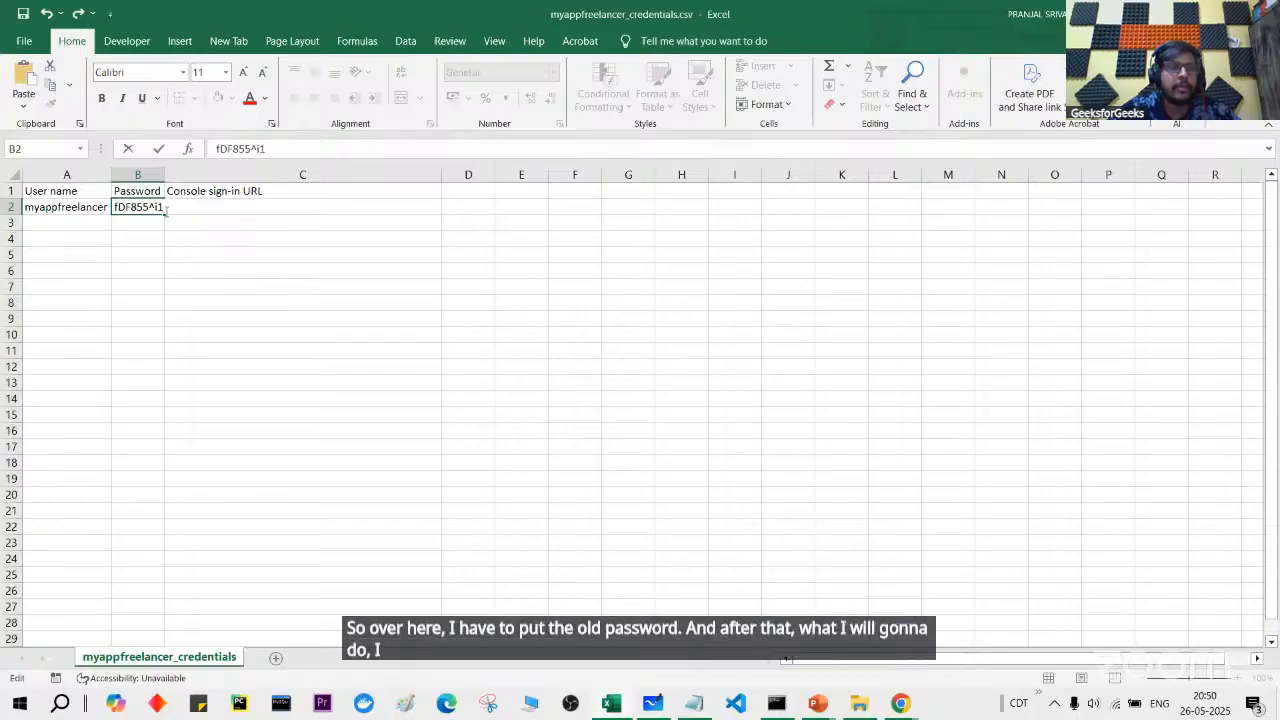
pyautogui.hotkey('alt', 'Tab')
# Step: Try entering a new password, then clear the new and confirm password fields
pyautogui.click(538, 583)
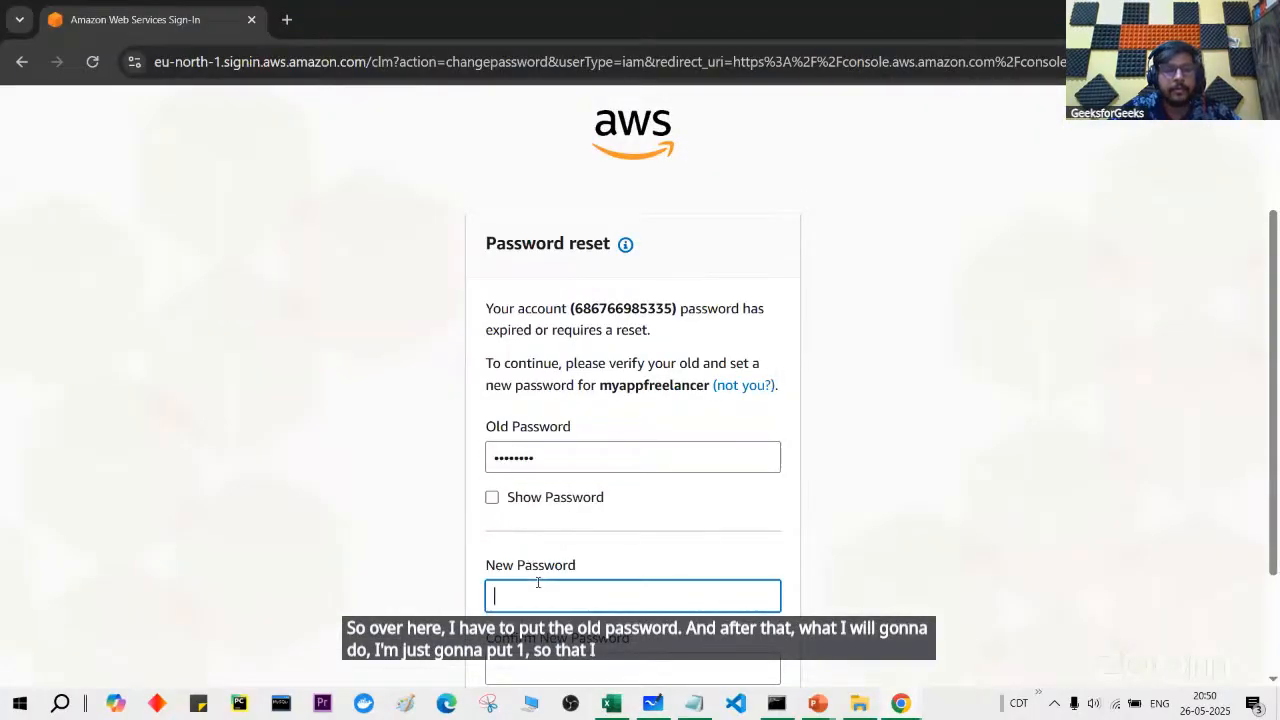
pyautogui.scroll(-2, 560, 565)
pyautogui.click(583, 540)
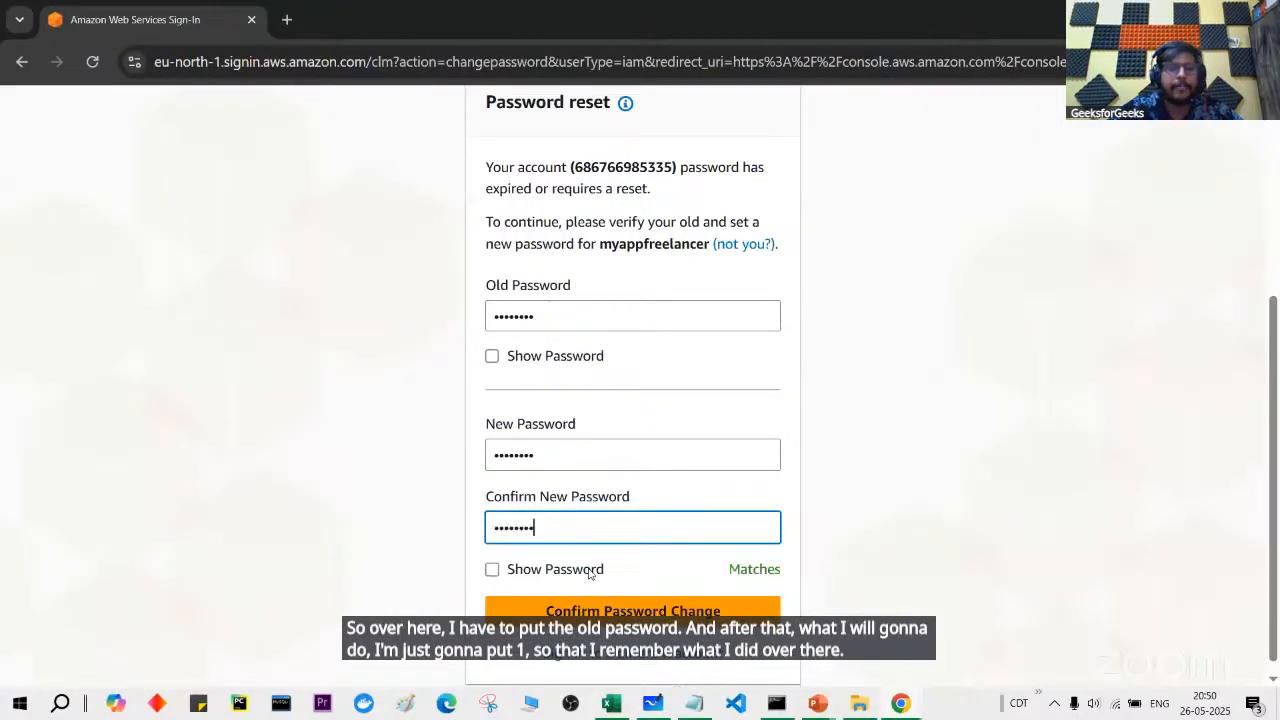
pyautogui.click(603, 608)
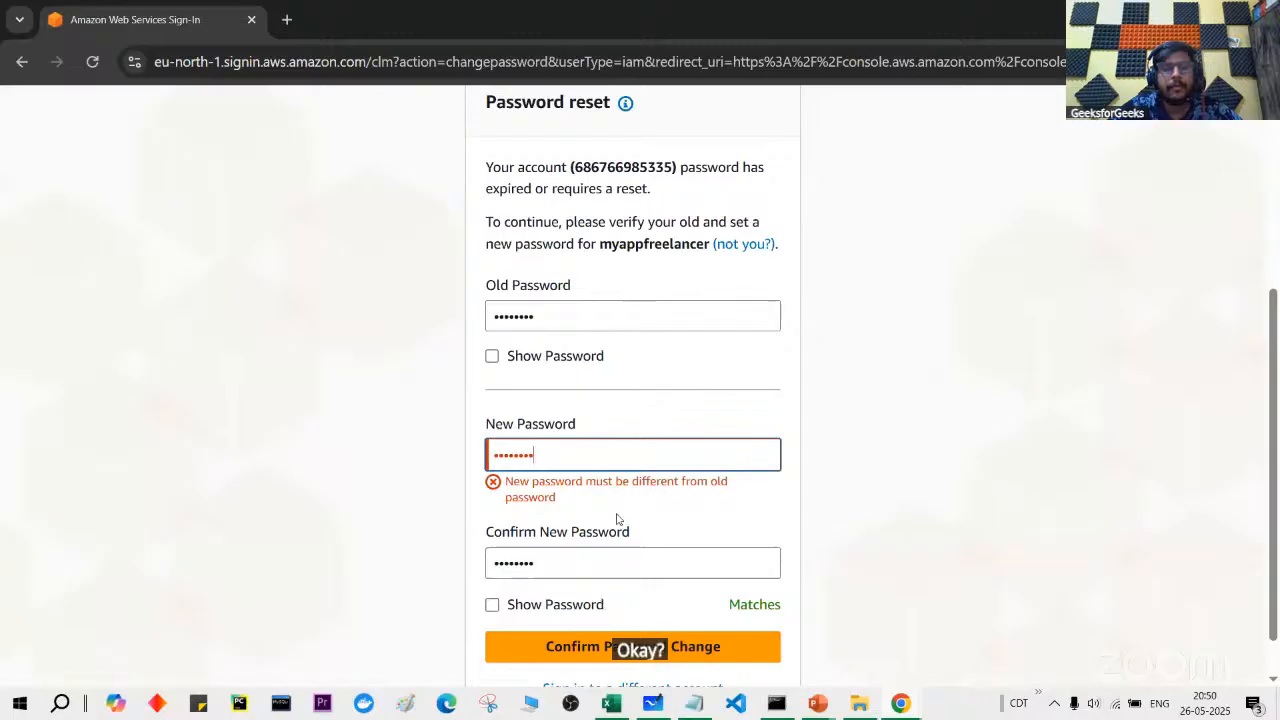
pyautogui.write('1')
pyautogui.click(631, 605)
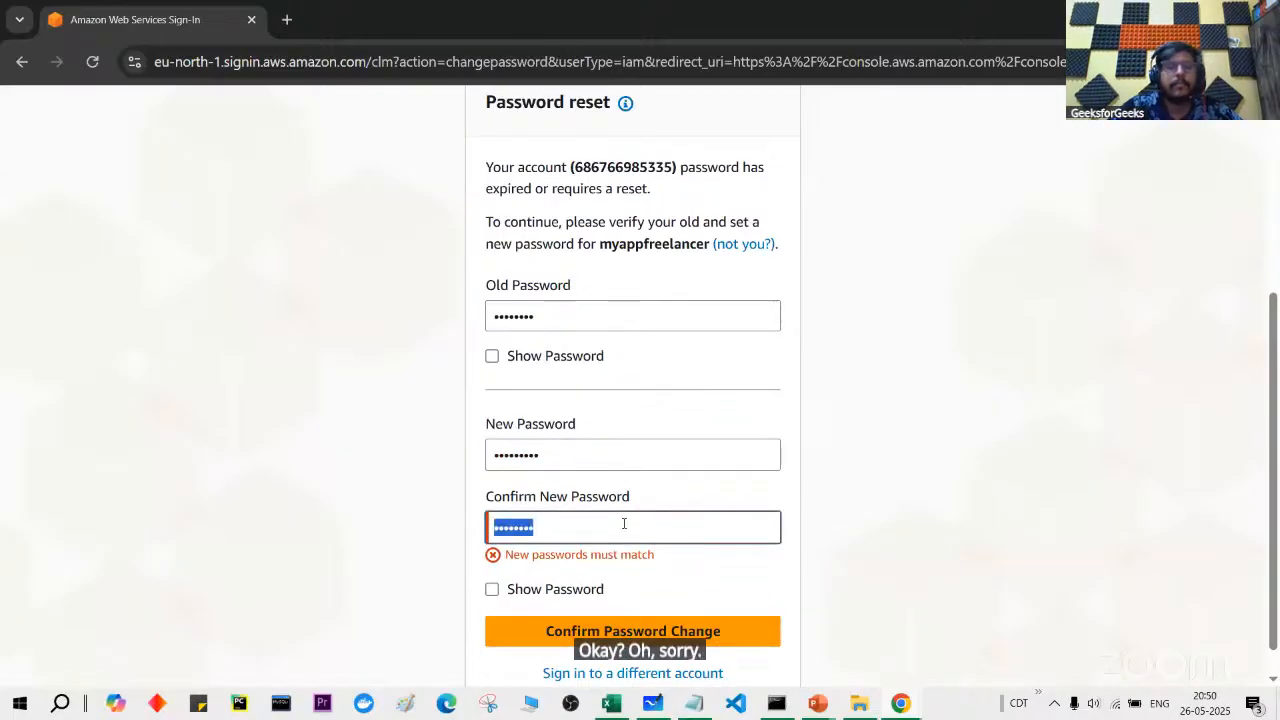
pyautogui.press('BackSpace')
pyautogui.doubleClick(627, 457)
pyautogui.press('BackSpace')
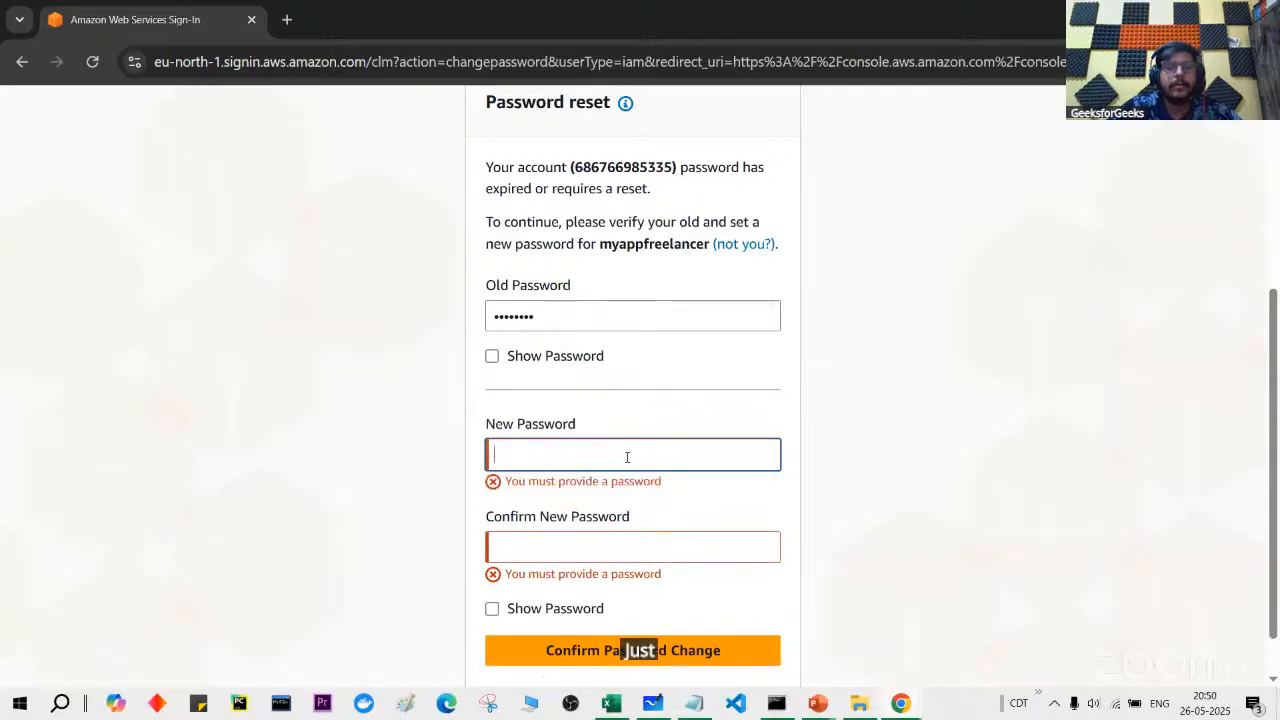
# Step: Paste the updated password from cell B2 into both new-password fields, submit, and continue
pyautogui.hotkey('alt', 'Tab')
pyautogui.hotkey('ctrl', 'a')
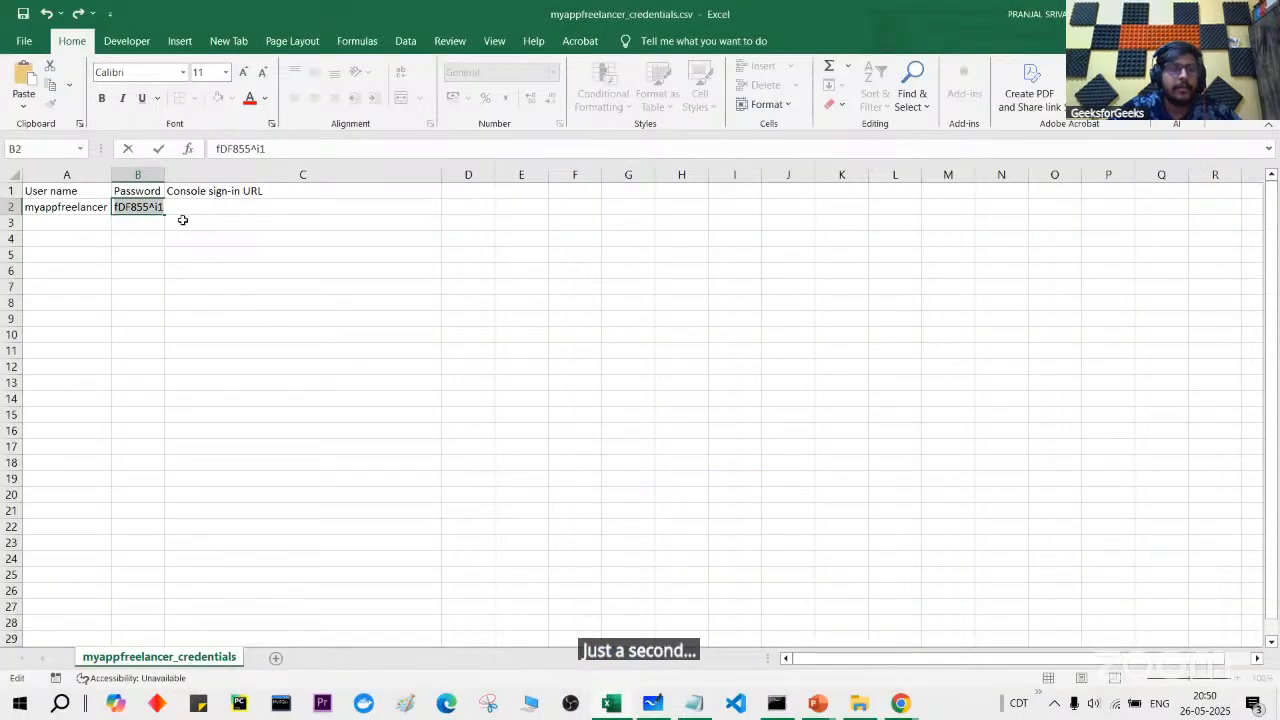
pyautogui.hotkey('ctrl', 'c')
pyautogui.hotkey('alt', 'Tab')
pyautogui.click(514, 450)
pyautogui.hotkey('ctrl', 'v')
pyautogui.click(548, 518)
pyautogui.hotkey('ctrl', 'v')
pyautogui.click(580, 611)
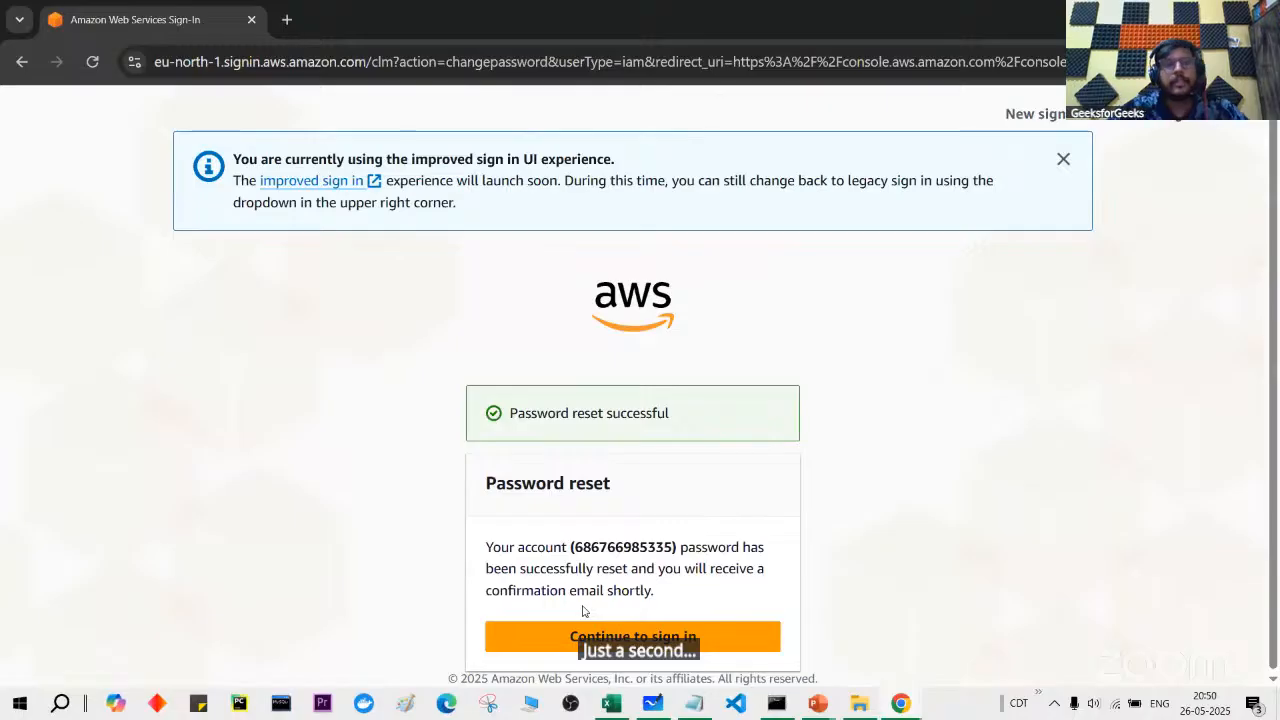
pyautogui.click(645, 634)
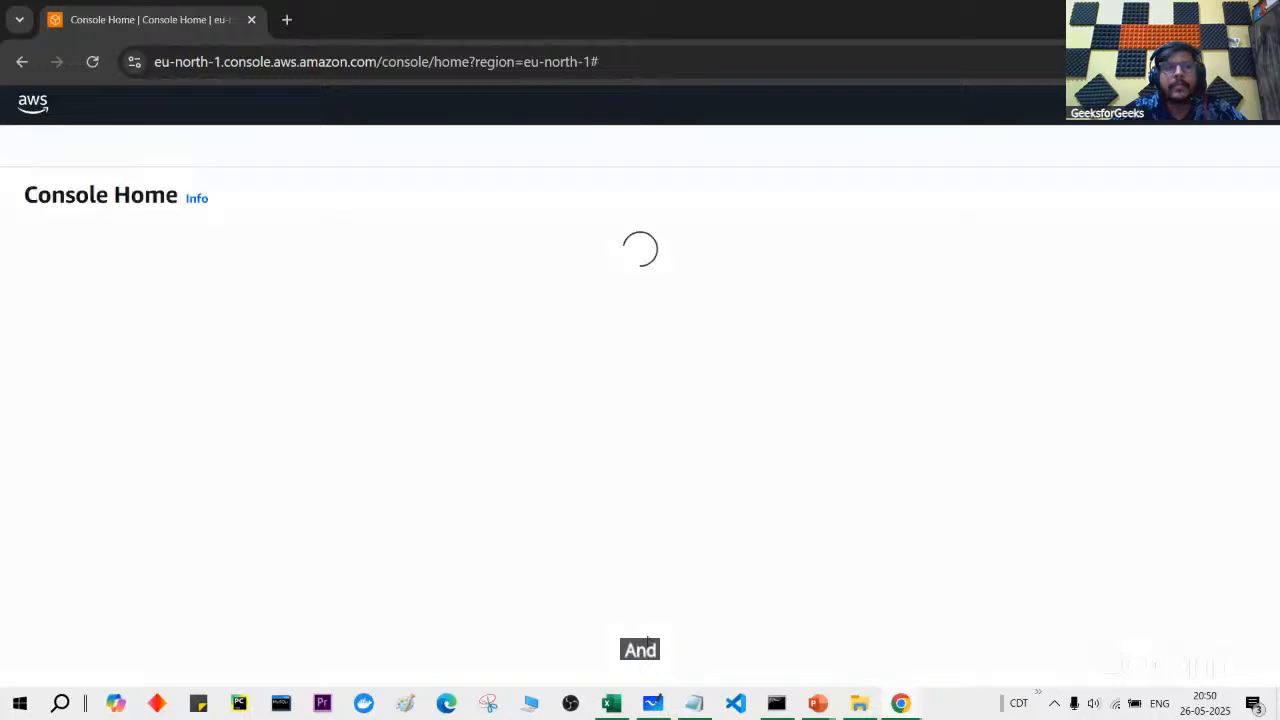
# Step: Step through and close the Console Home welcome tour
pyautogui.scroll(5, 1092, 112)
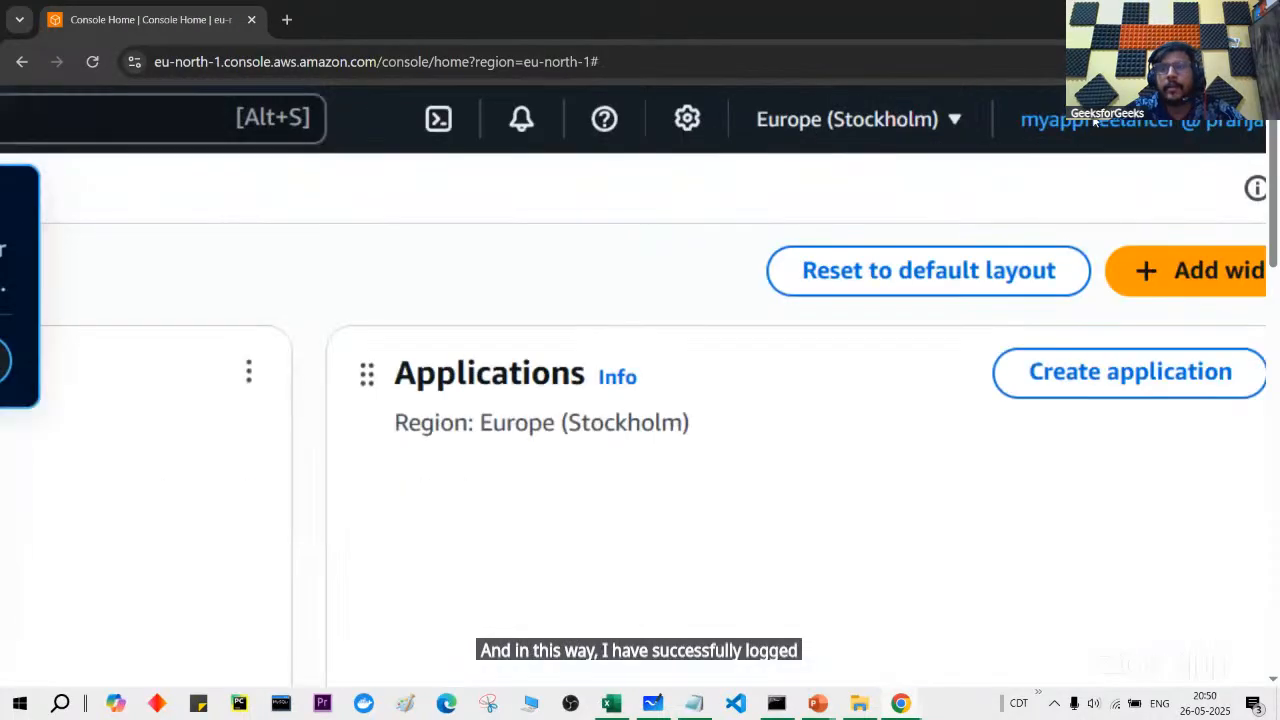
pyautogui.hscroll(2, 1095, 121)
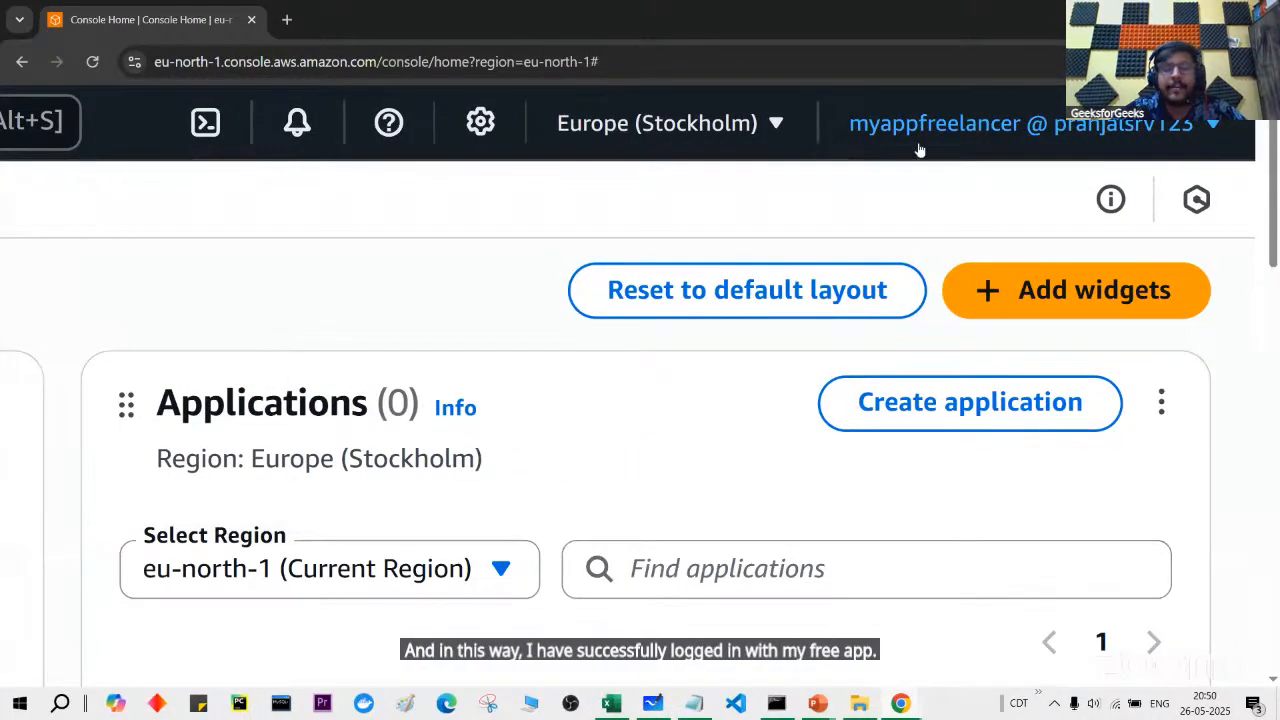
pyautogui.scroll(-3, 986, 135)
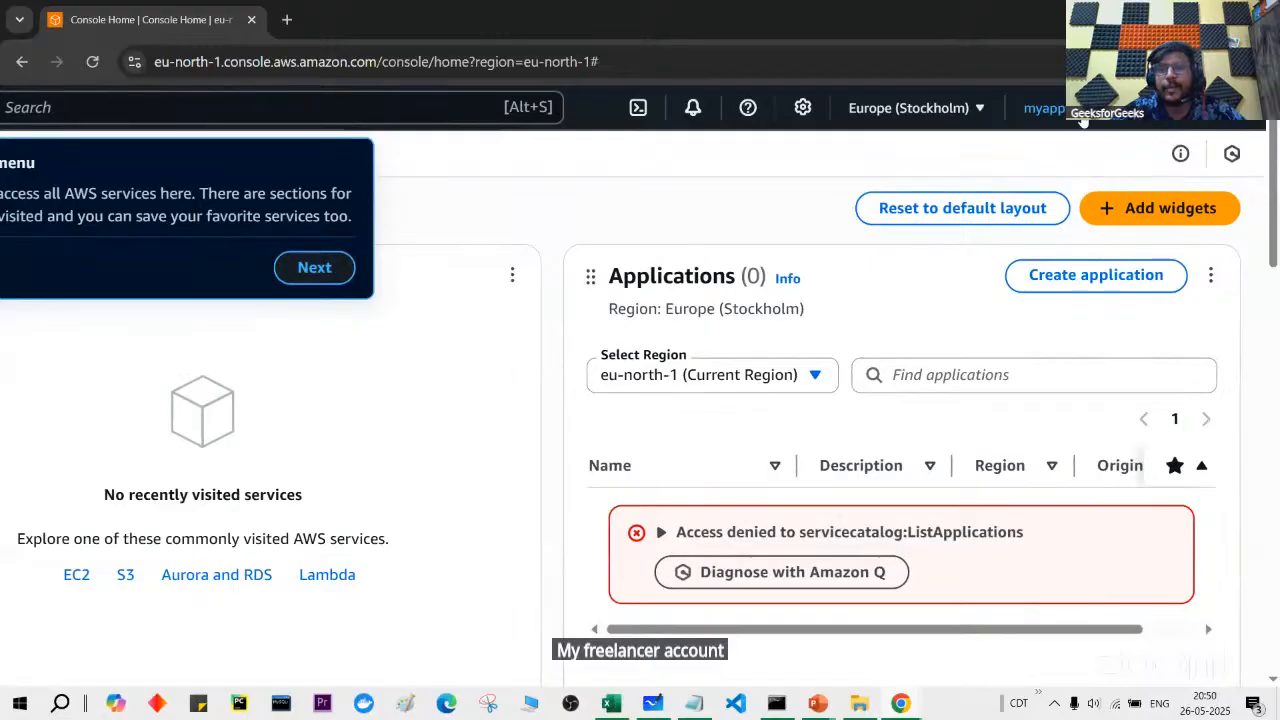
pyautogui.scroll(-2, 1083, 121)
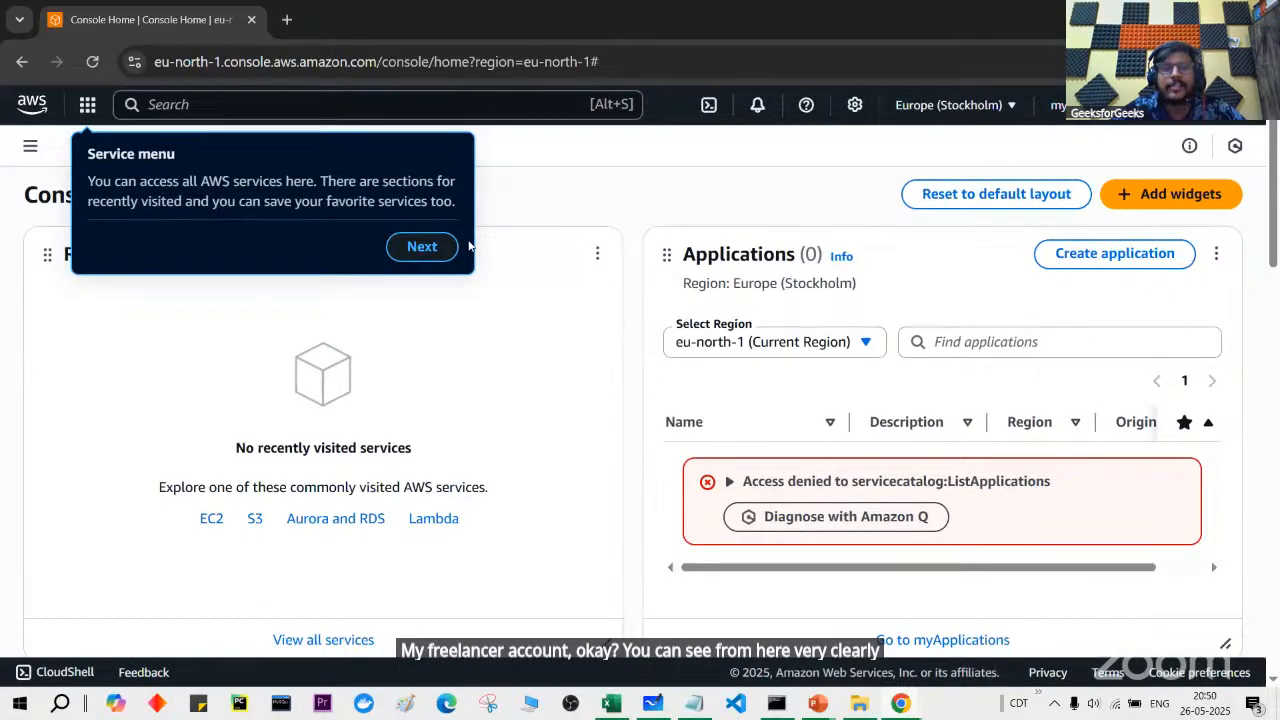
pyautogui.click(424, 247)
pyautogui.click(483, 246)
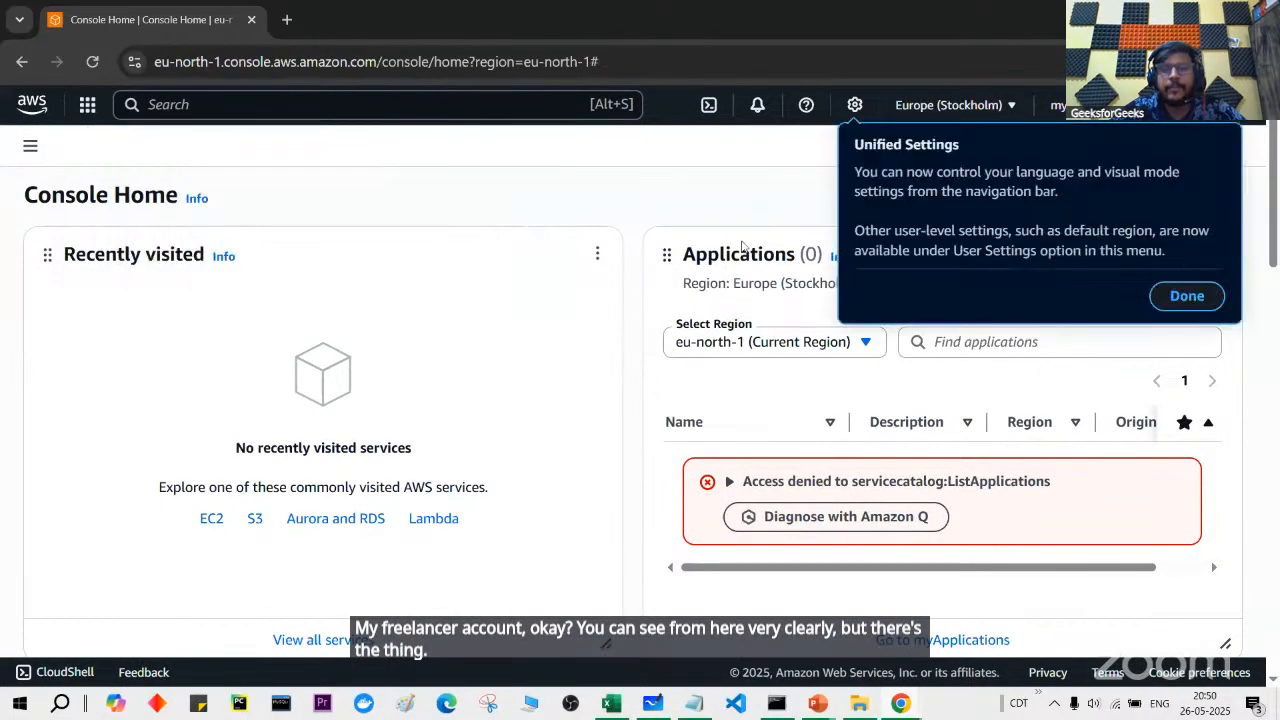
pyautogui.click(1188, 295)
# Step: Scroll the Console Home widgets, then search 's3' and open the S3 service
pyautogui.scroll(-2, 842, 297)
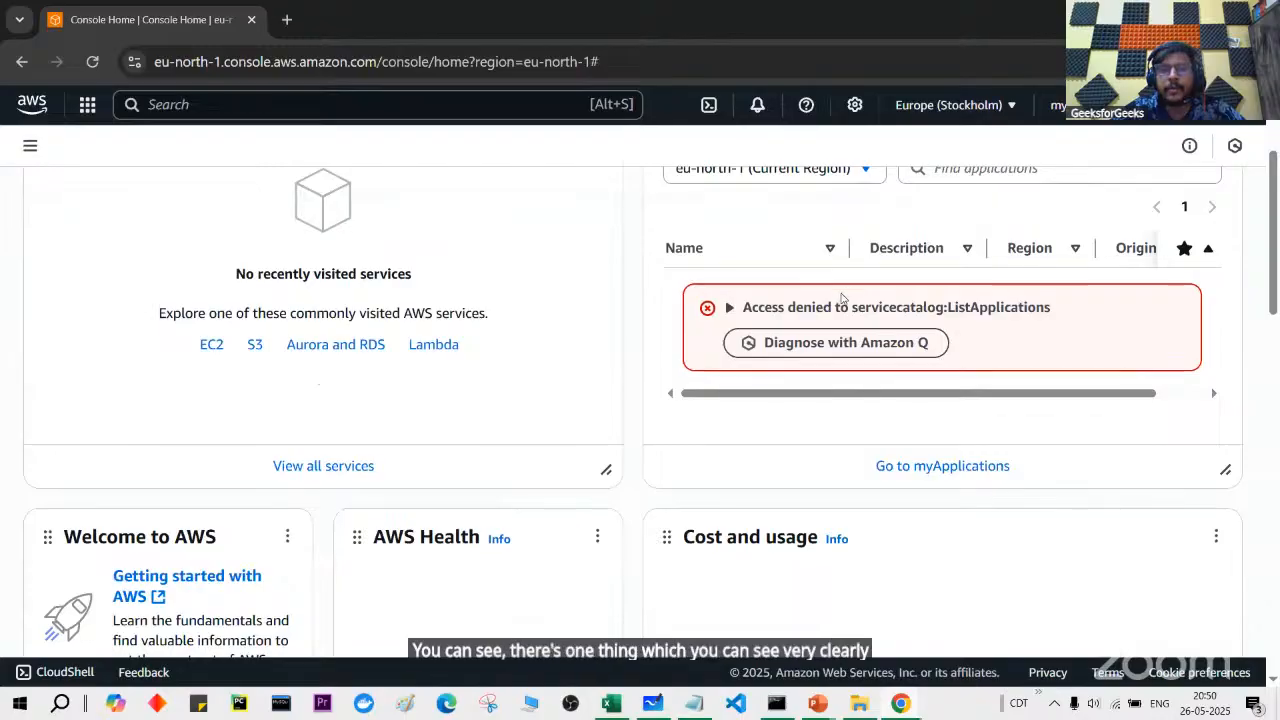
pyautogui.scroll(-6, 904, 320)
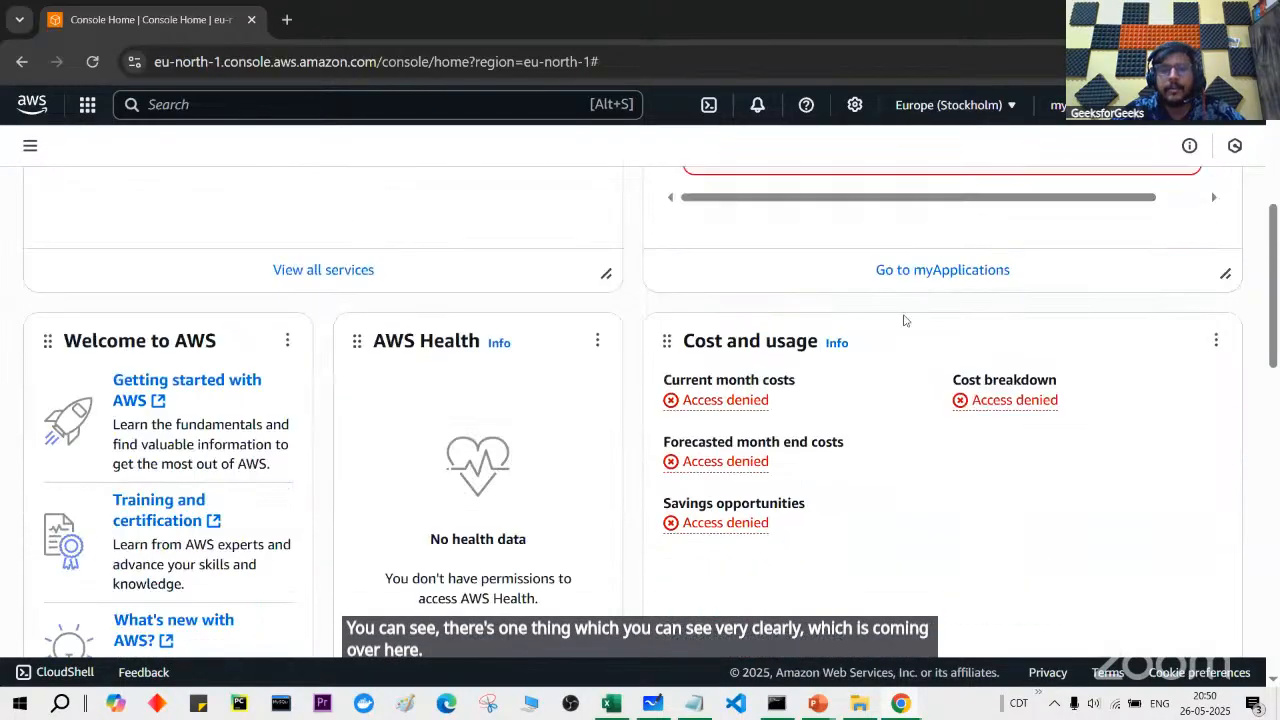
pyautogui.scroll(-6, 833, 460)
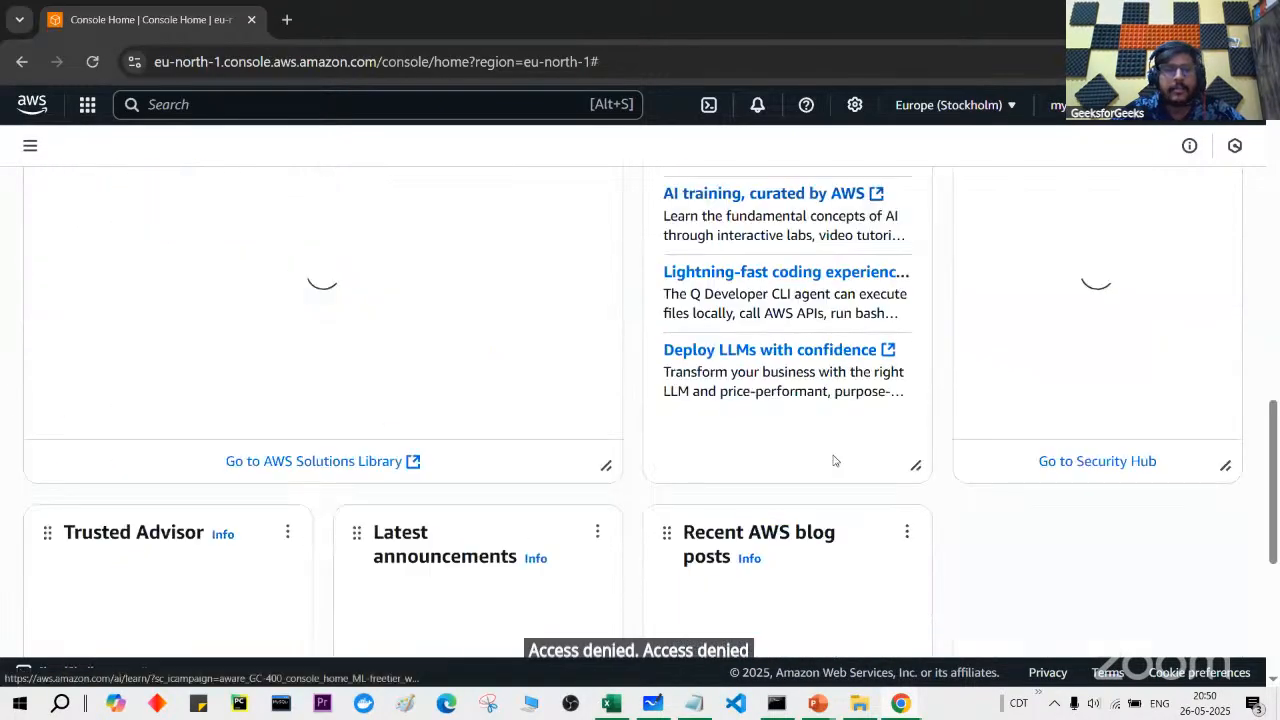
pyautogui.scroll(10, 834, 458)
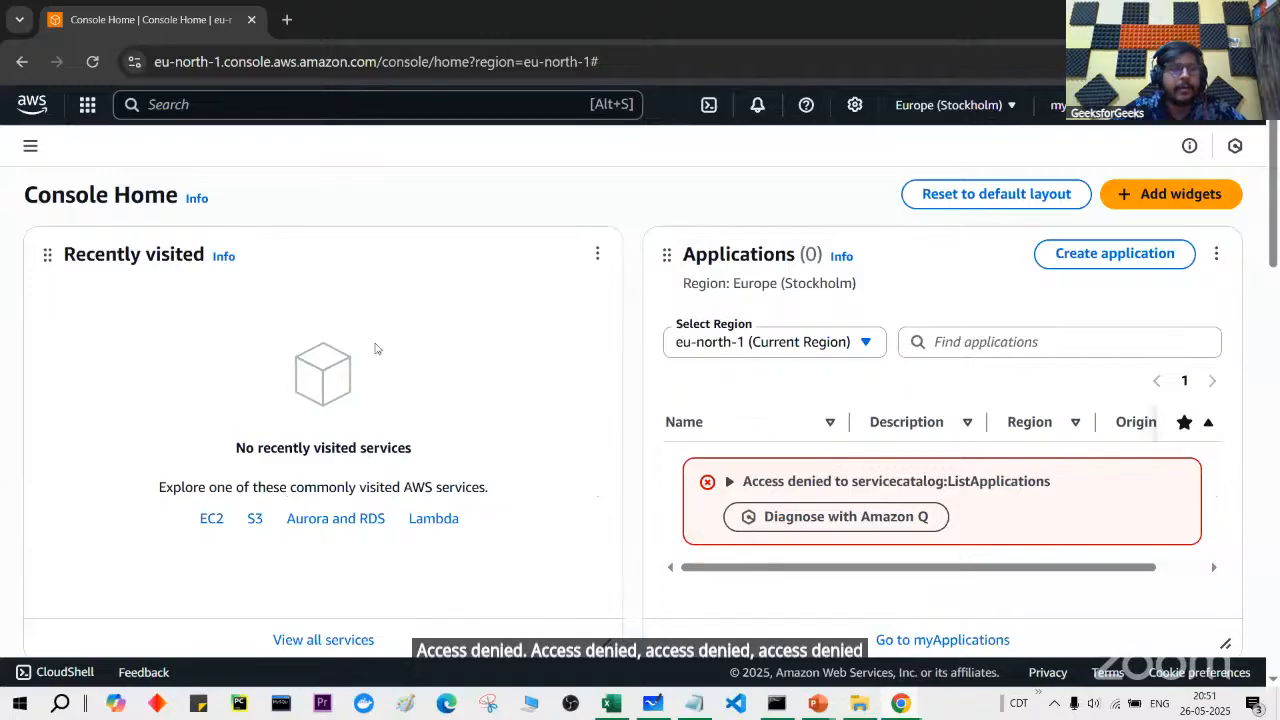
pyautogui.click(87, 105)
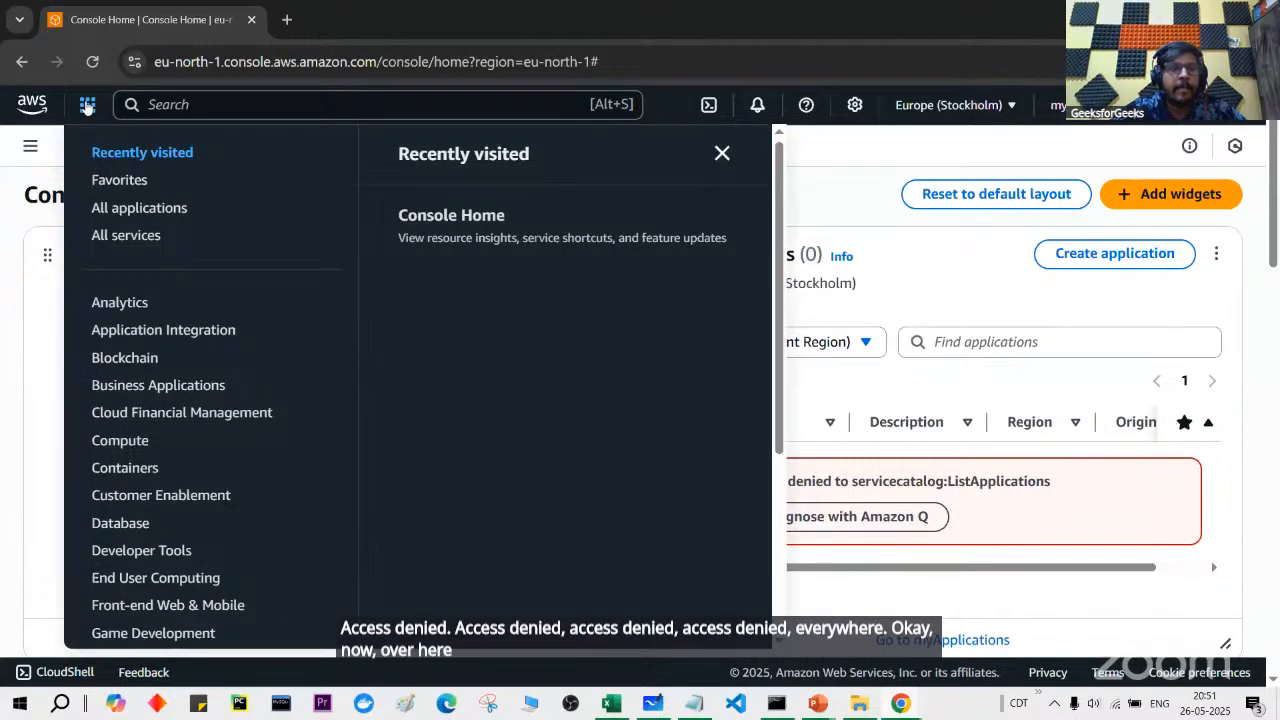
pyautogui.click(190, 105)
pyautogui.write('s3')
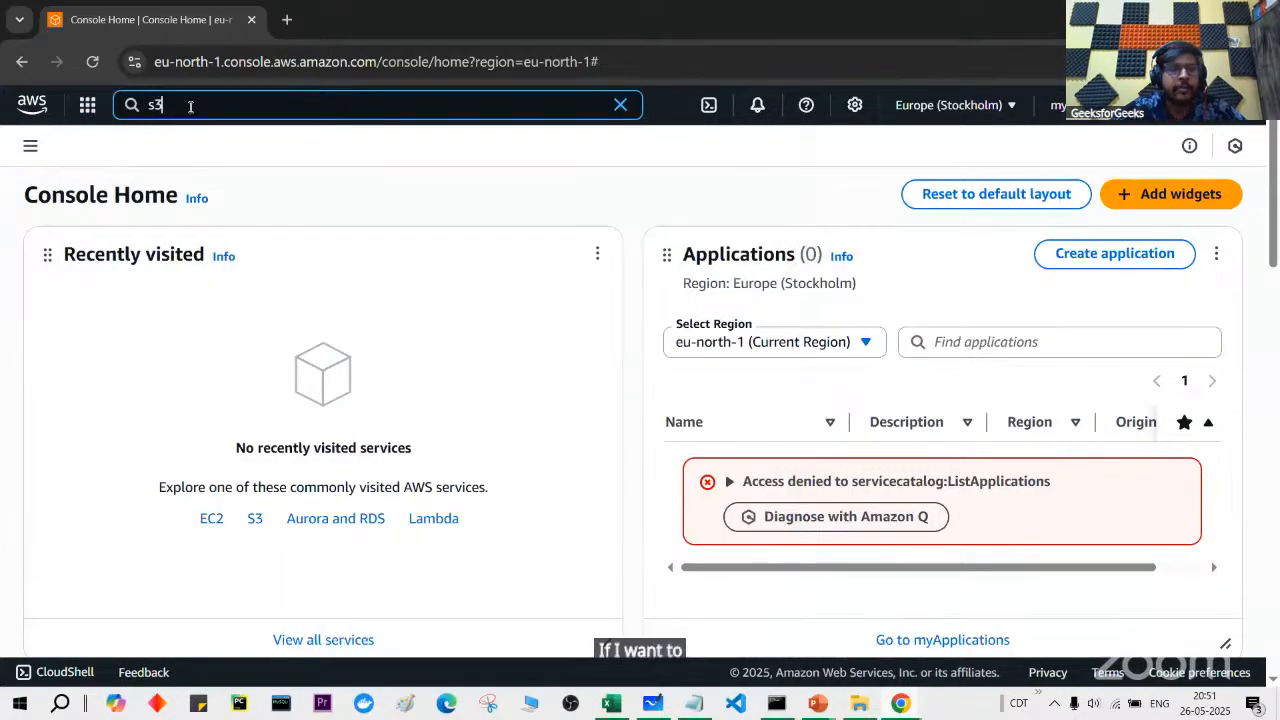
pyautogui.click(421, 212)
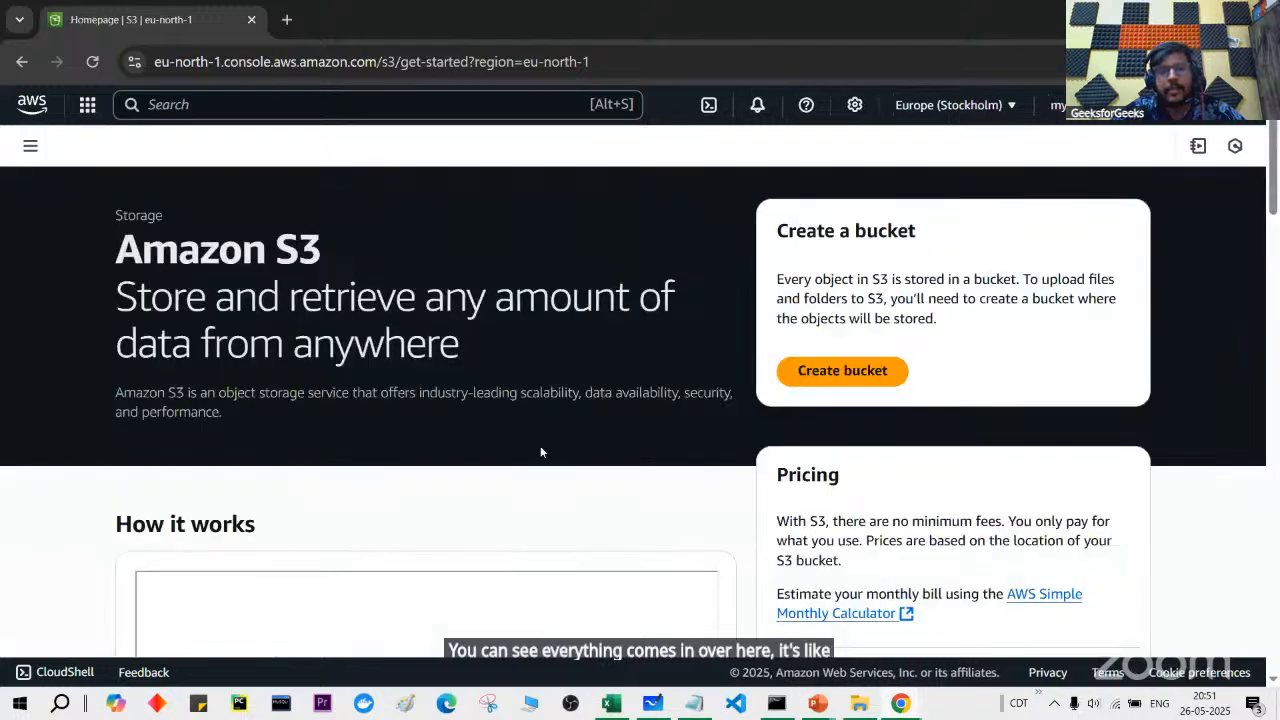
# Step: Open the S3 general purpose buckets list, which reports Access Denied
pyautogui.scroll(-1, 541, 448)
pyautogui.scroll(1, 541, 448)
pyautogui.click(40, 154)
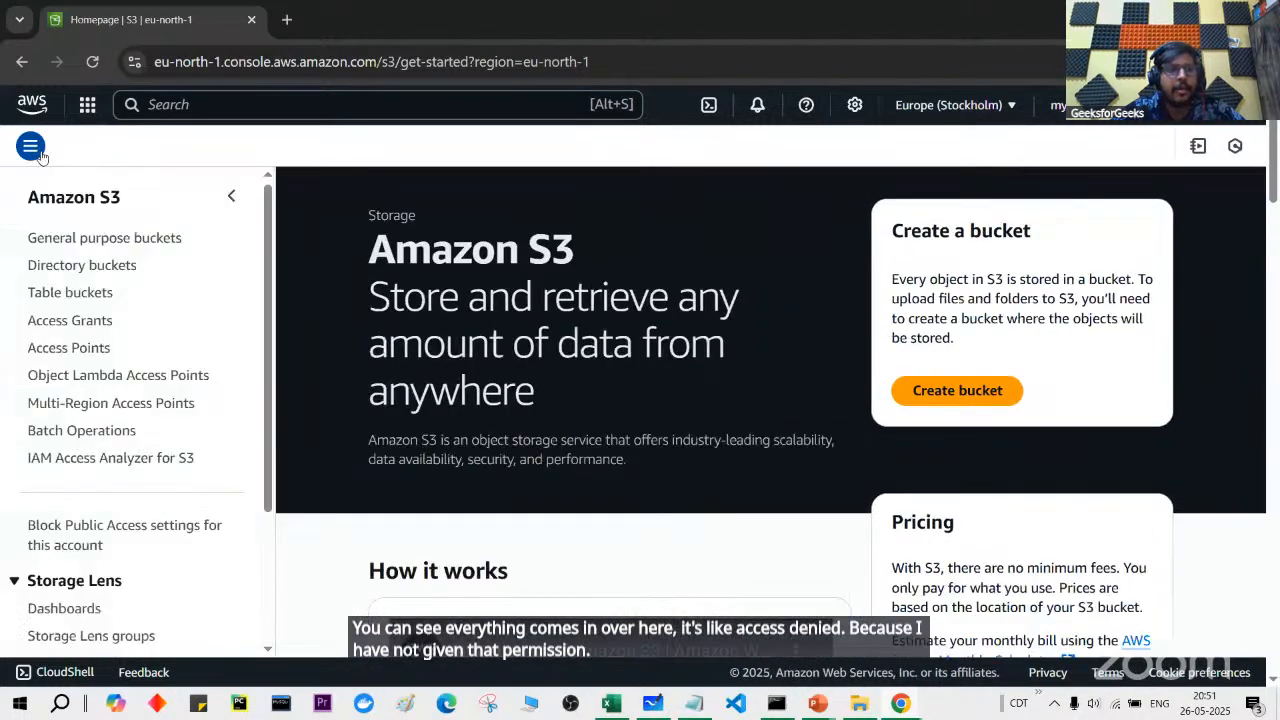
pyautogui.click(124, 240)
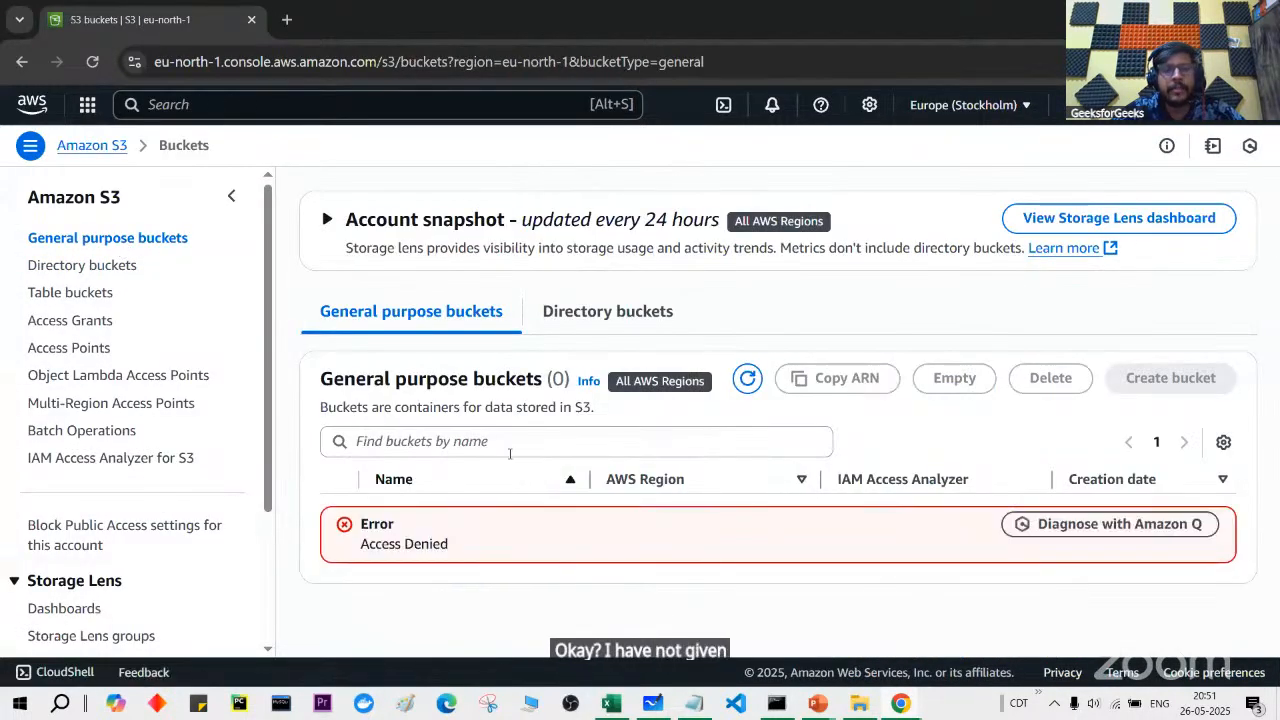
pyautogui.moveTo(325, 532); pyautogui.dragTo(452, 553)
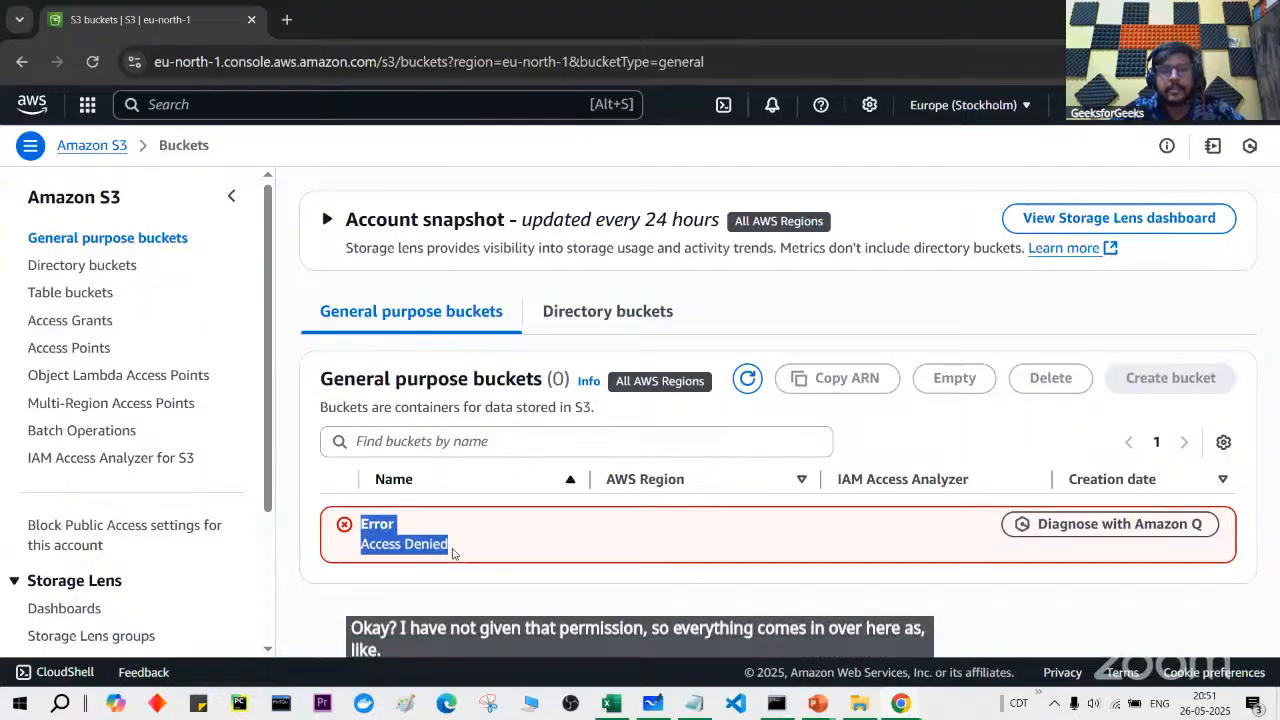
# Step: Search the console for 'iam' and open the IAM service
pyautogui.click(271, 110)
pyautogui.write('eiam')
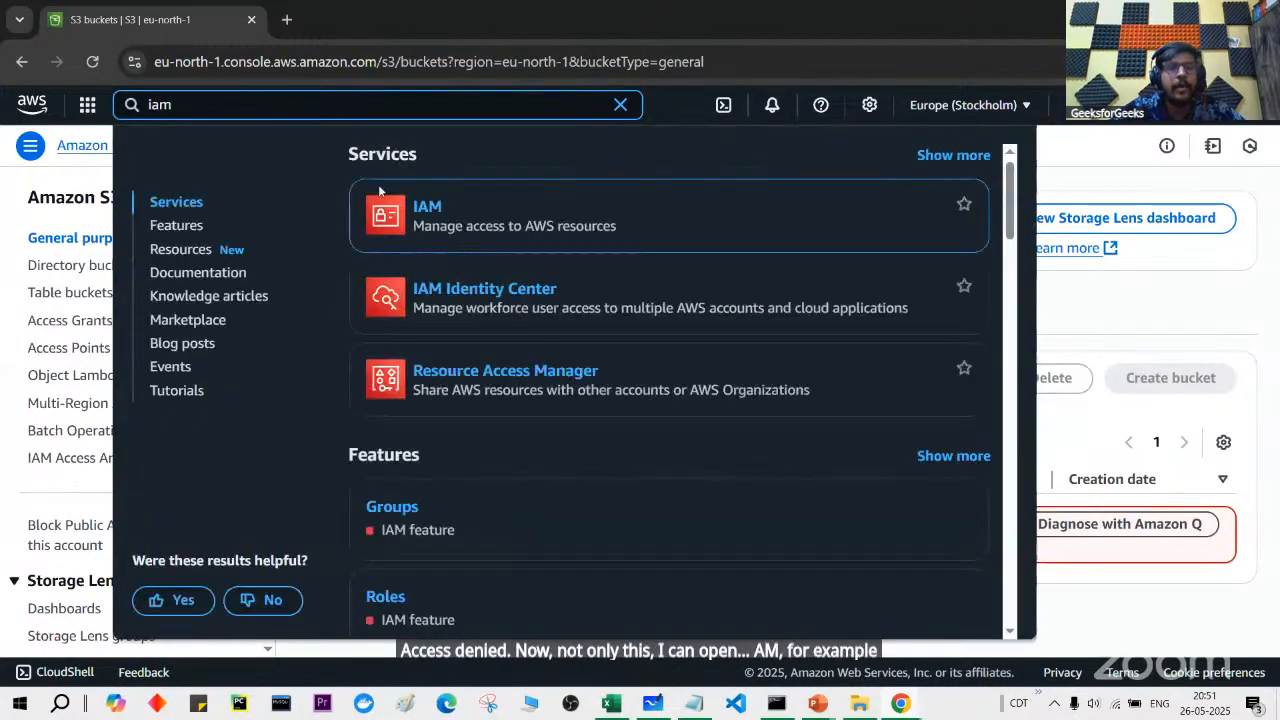
pyautogui.click(426, 206)
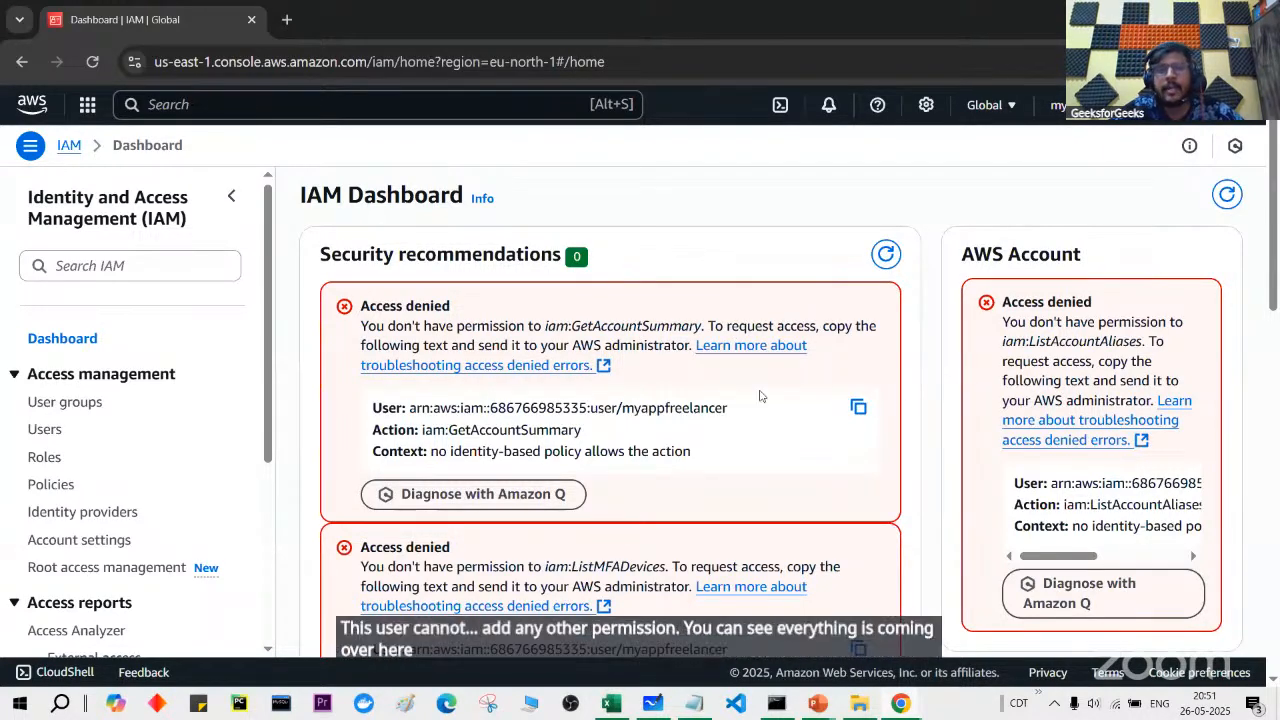
# Step: Scroll through the IAM Dashboard's Access denied cards and back to the top
pyautogui.scroll(-7, 644, 386)
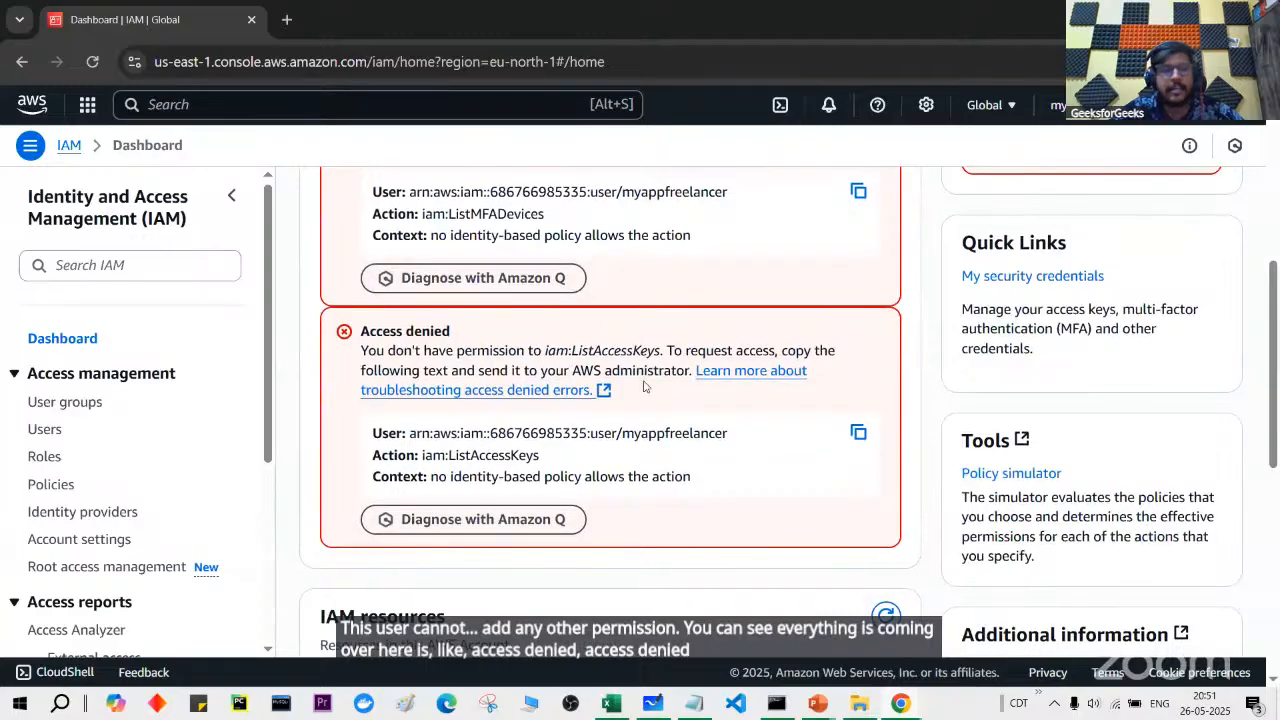
pyautogui.scroll(-3, 644, 386)
pyautogui.scroll(10, 644, 386)
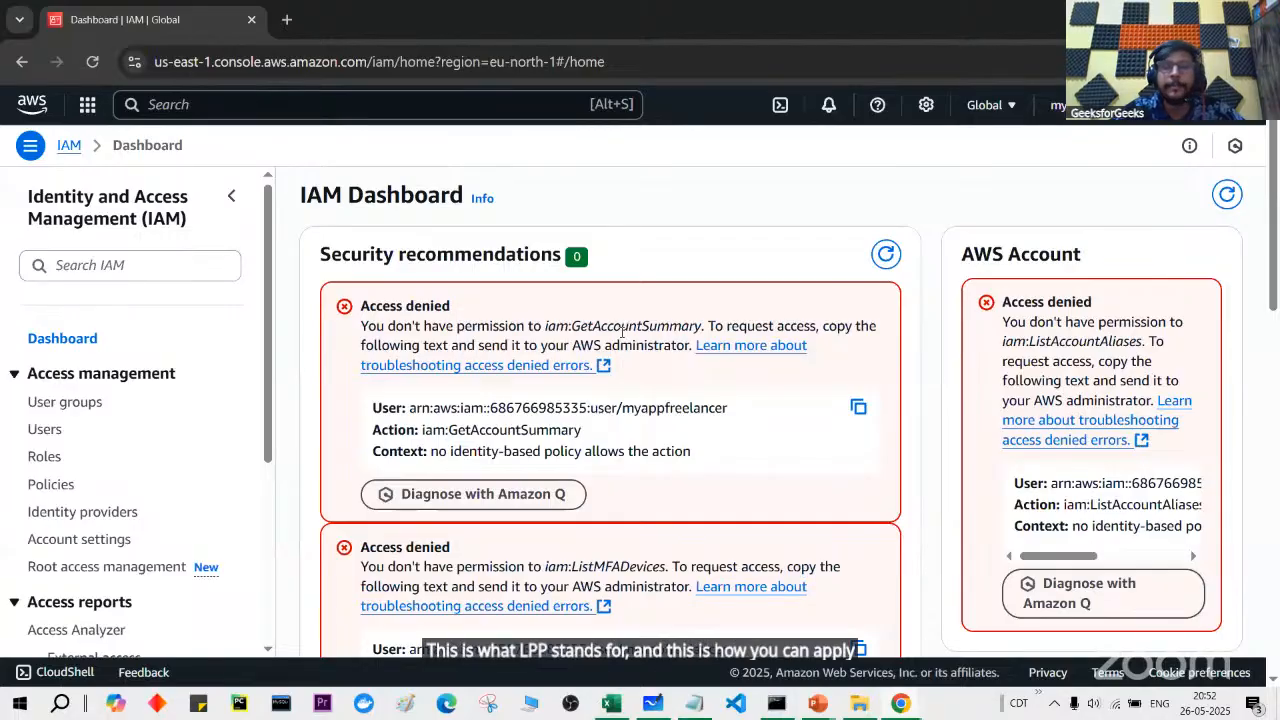
pyautogui.scroll(-1, 622, 330)
pyautogui.scroll(1, 615, 320)
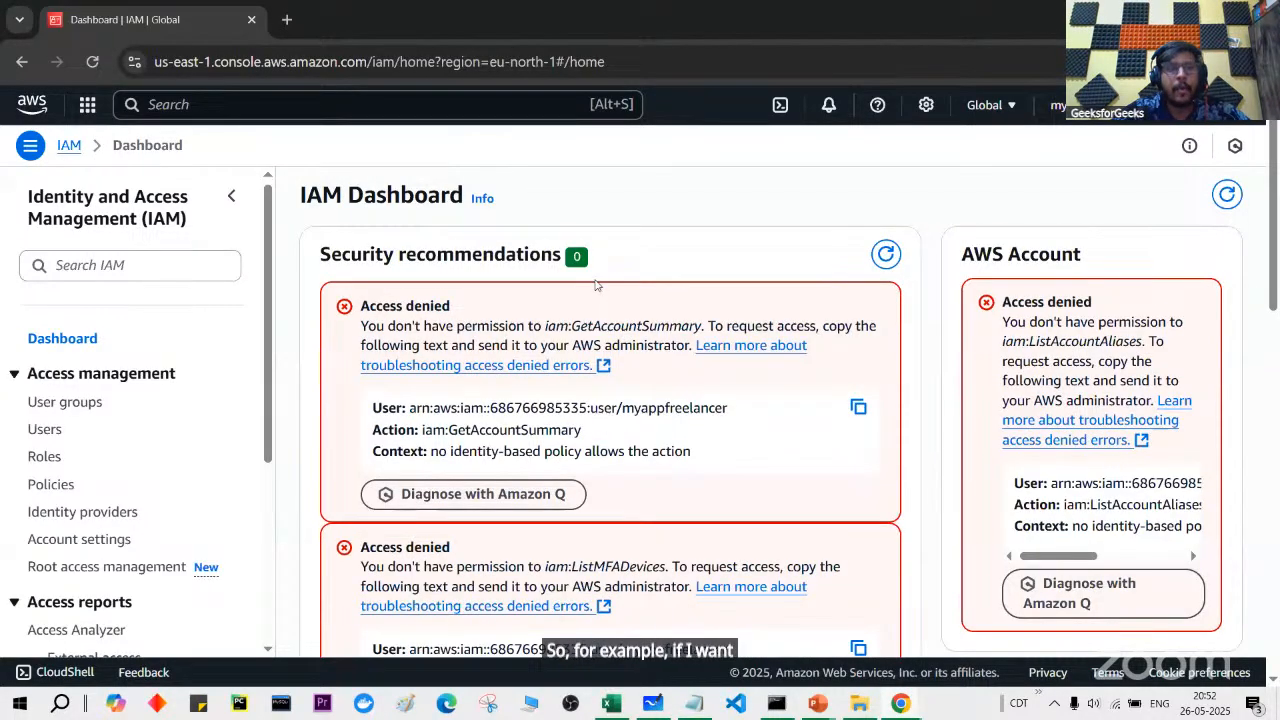
pyautogui.click(553, 104)
# Step: Open EC2 in N. Virginia and list all instances without the running filter
pyautogui.write('ec')
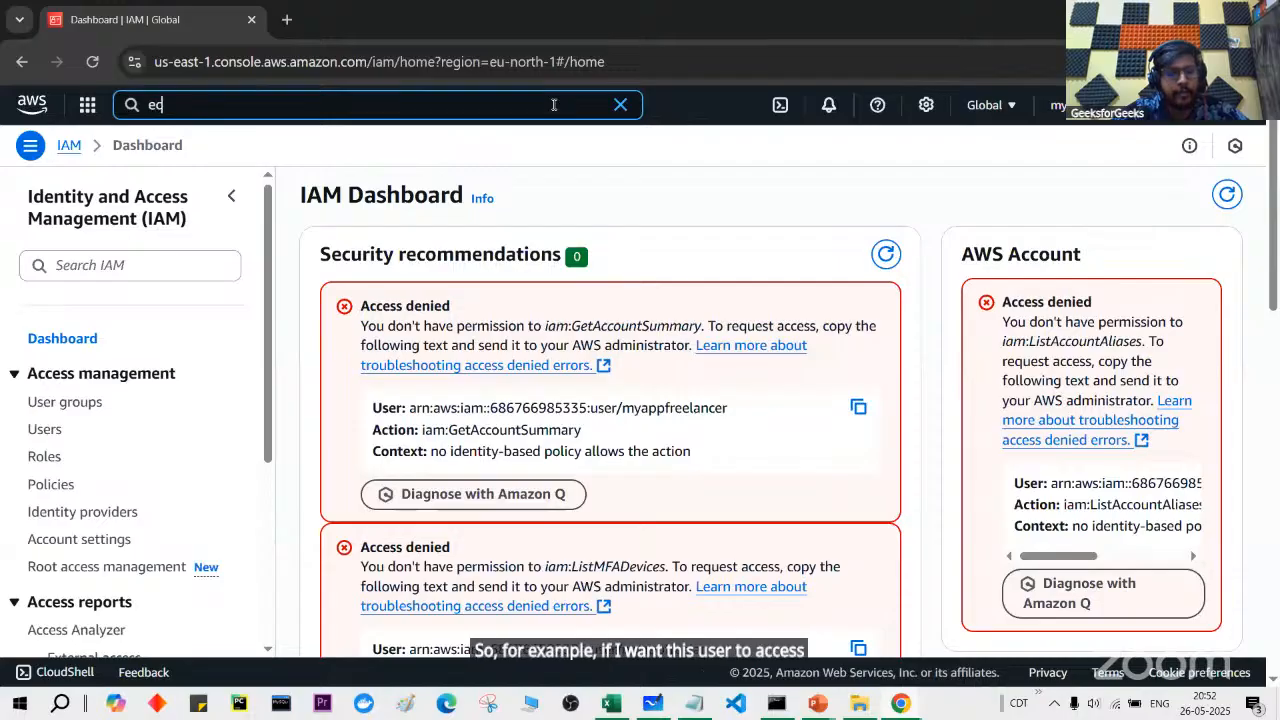
pyautogui.write('2')
pyautogui.click(427, 207)
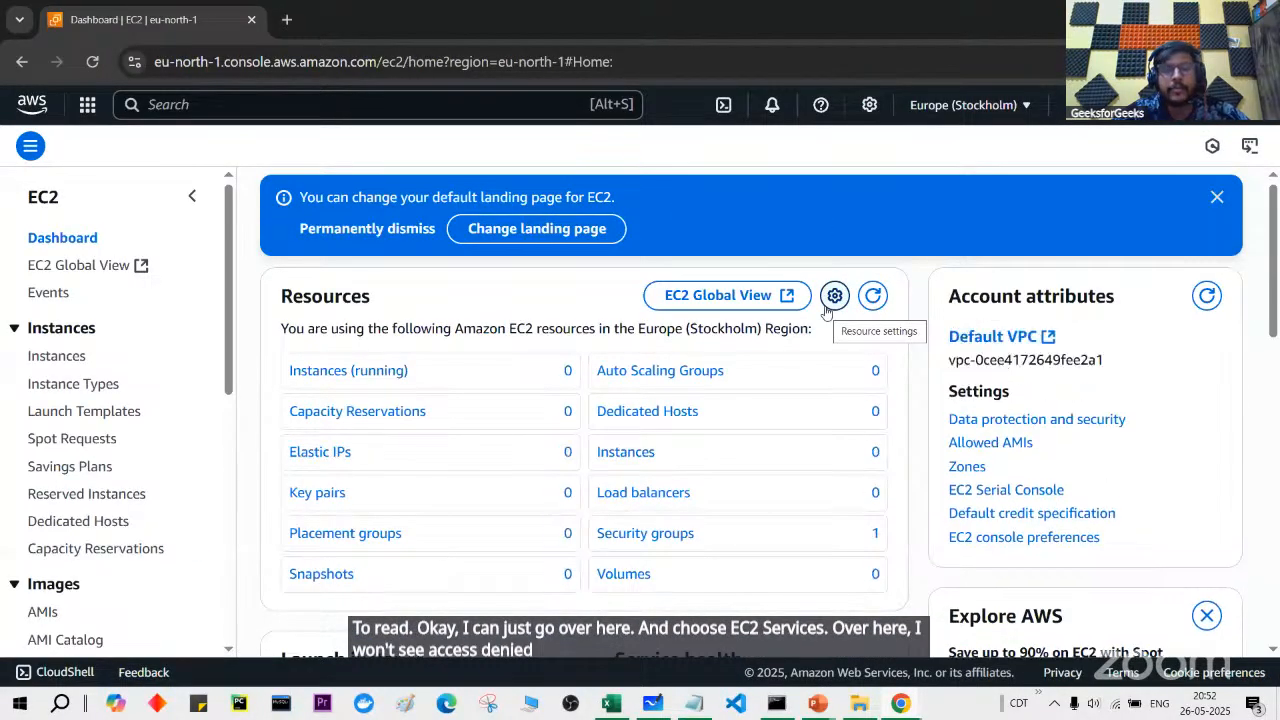
pyautogui.click(1012, 108)
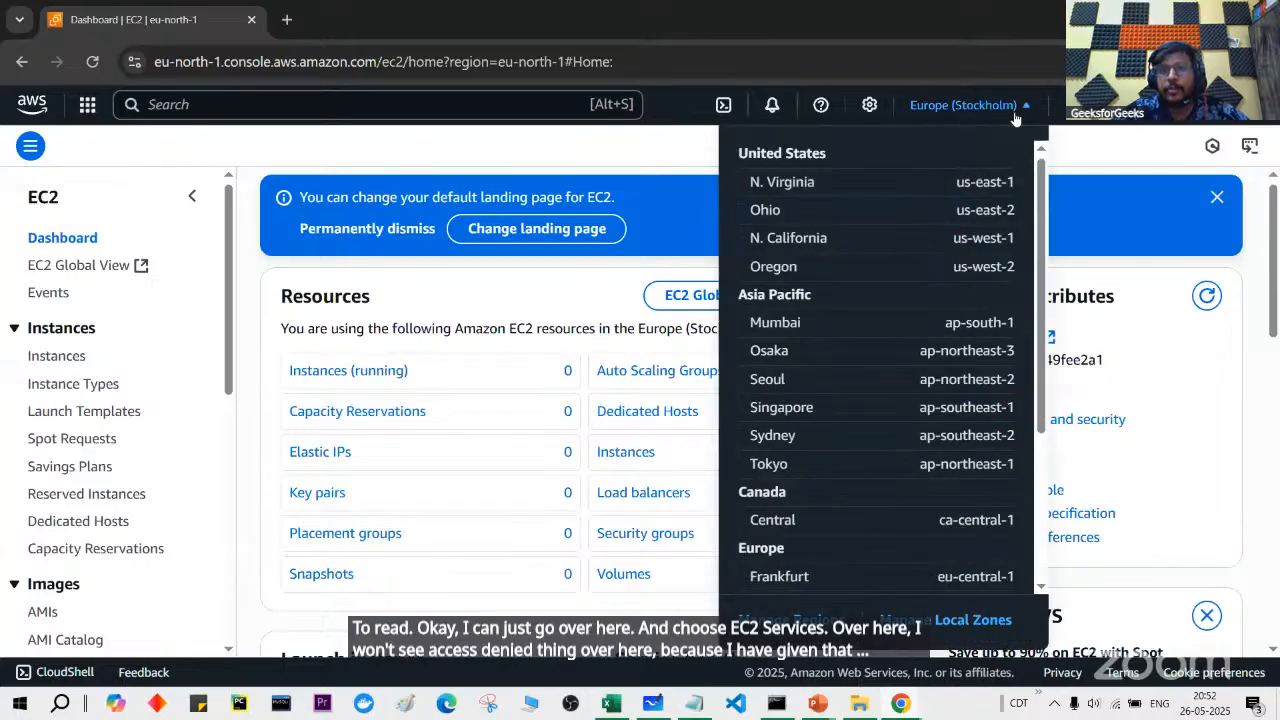
pyautogui.click(899, 180)
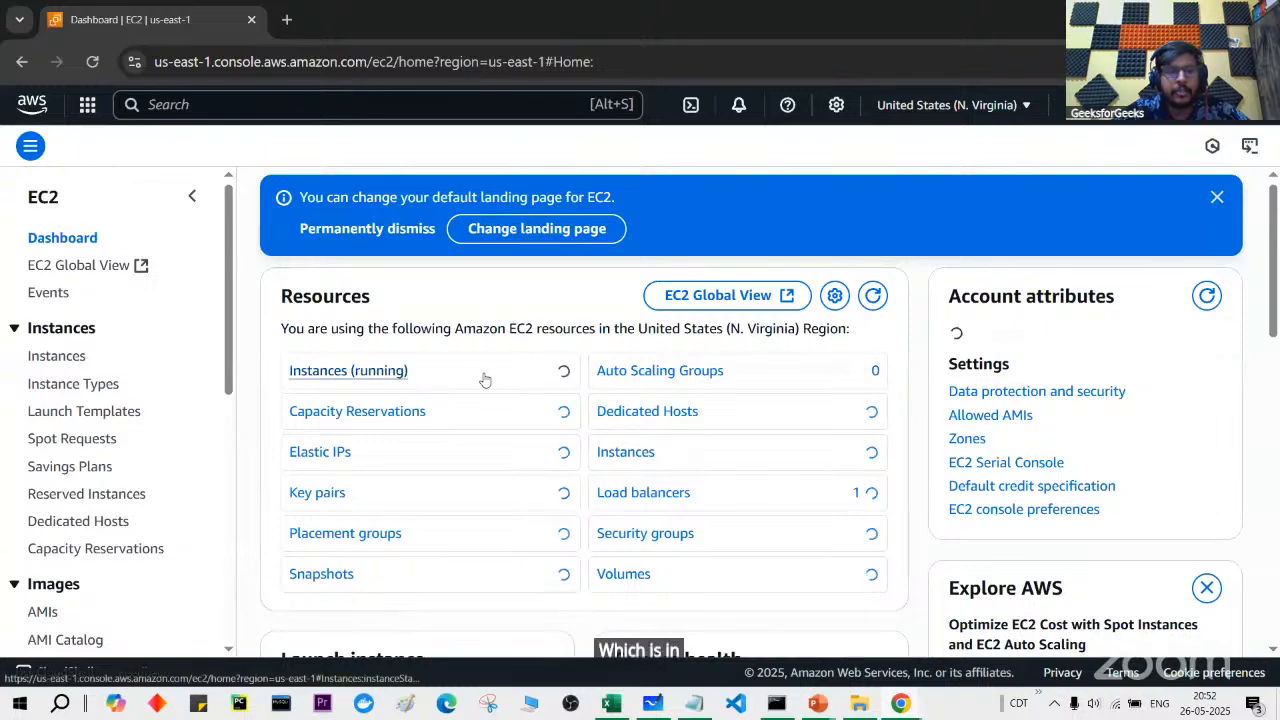
pyautogui.click(366, 372)
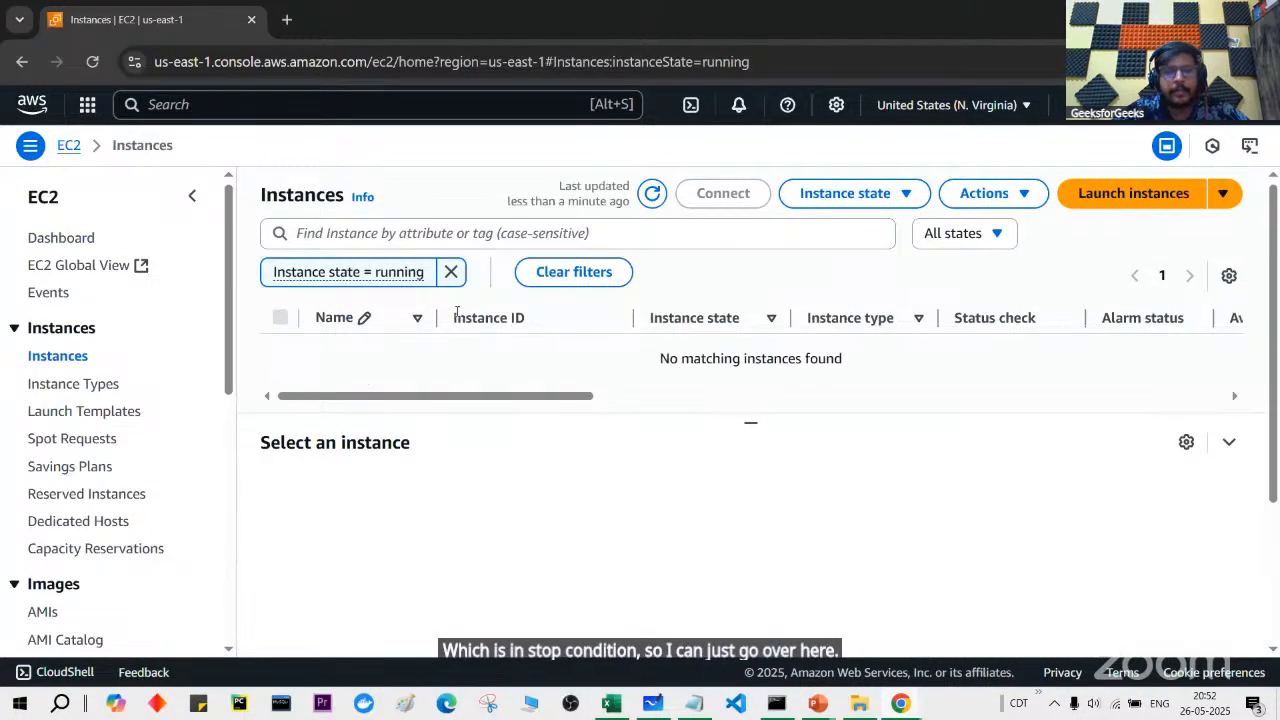
pyautogui.click(451, 271)
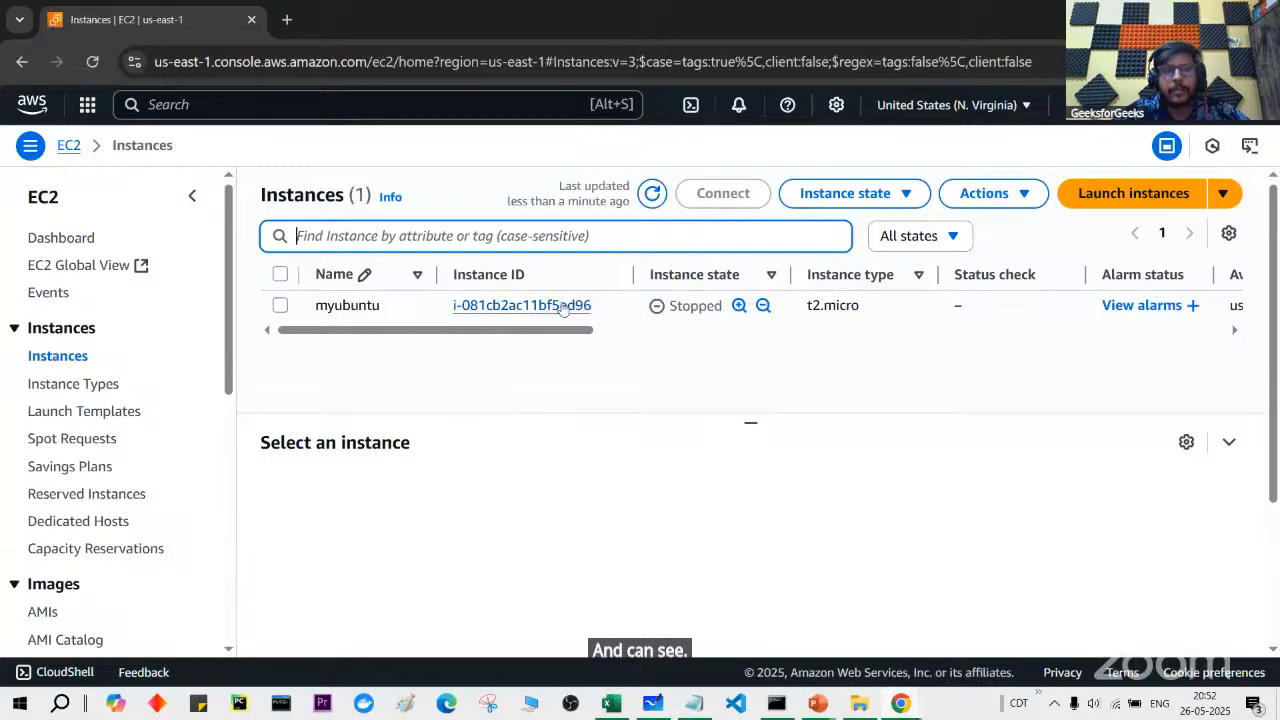
# Step: Try to start myubuntu, which fails with an ec2:StartInstances not-authorized error
pyautogui.click(281, 306)
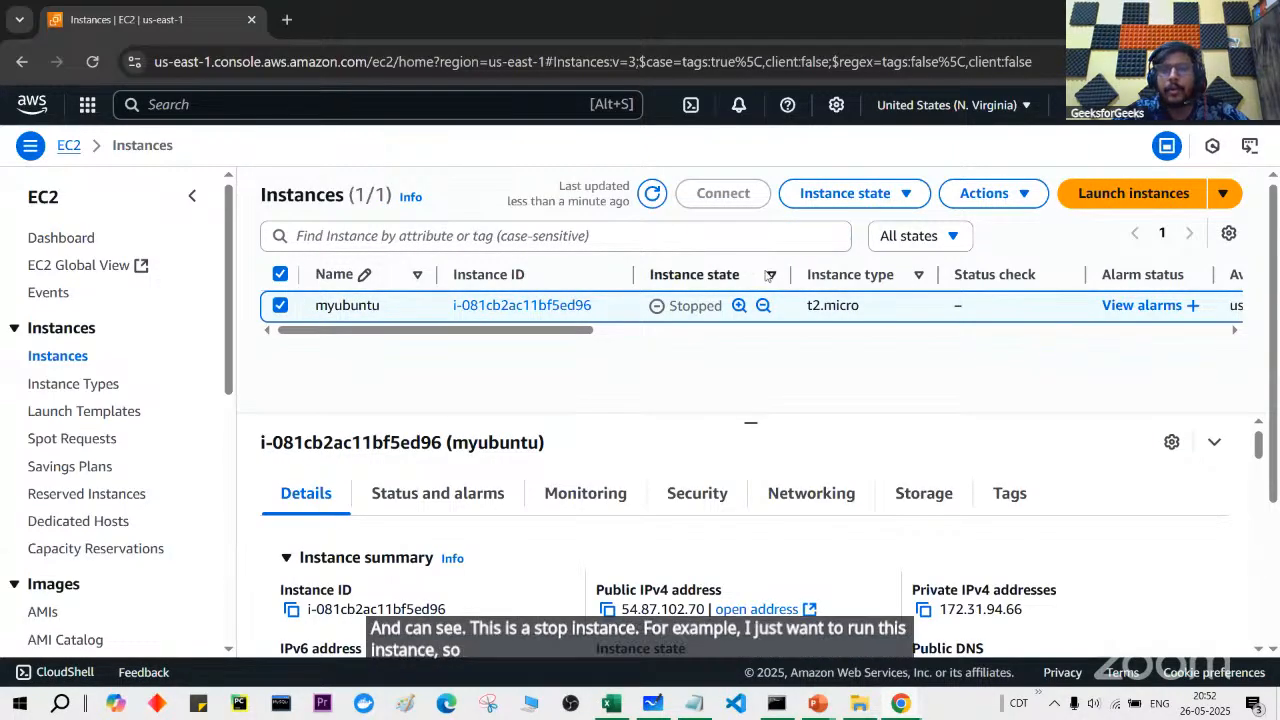
pyautogui.click(845, 193)
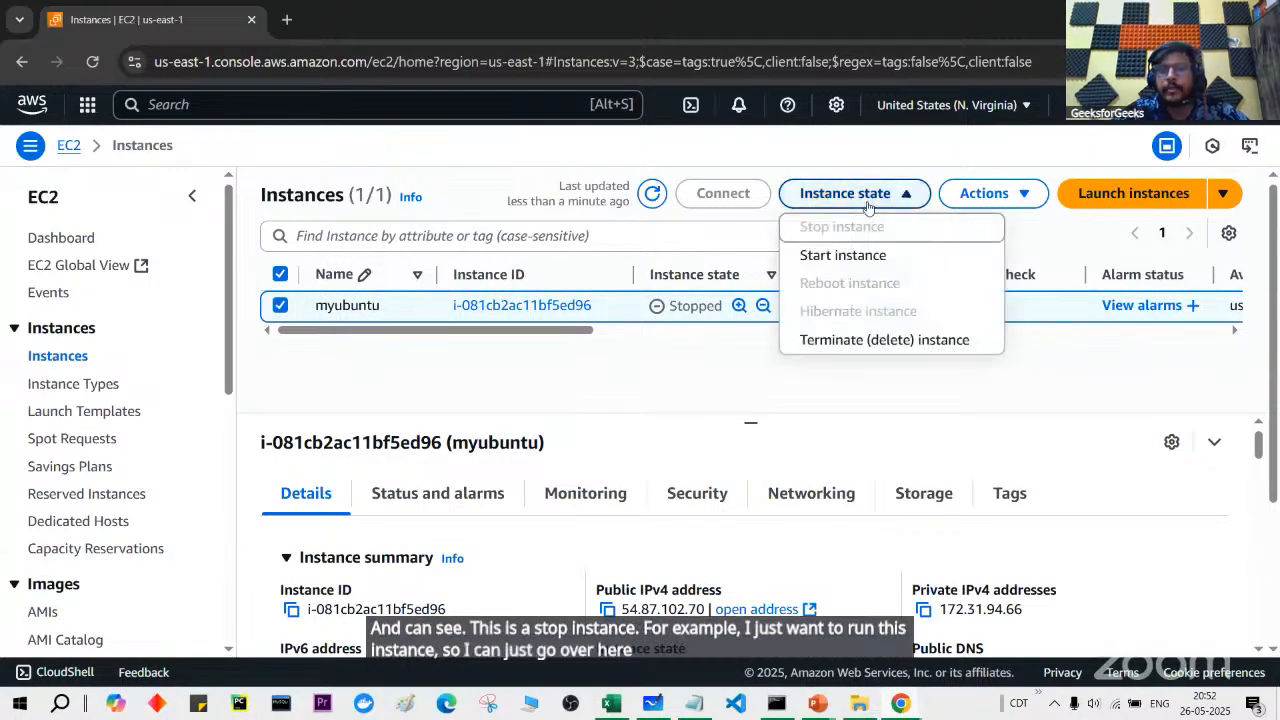
pyautogui.click(887, 256)
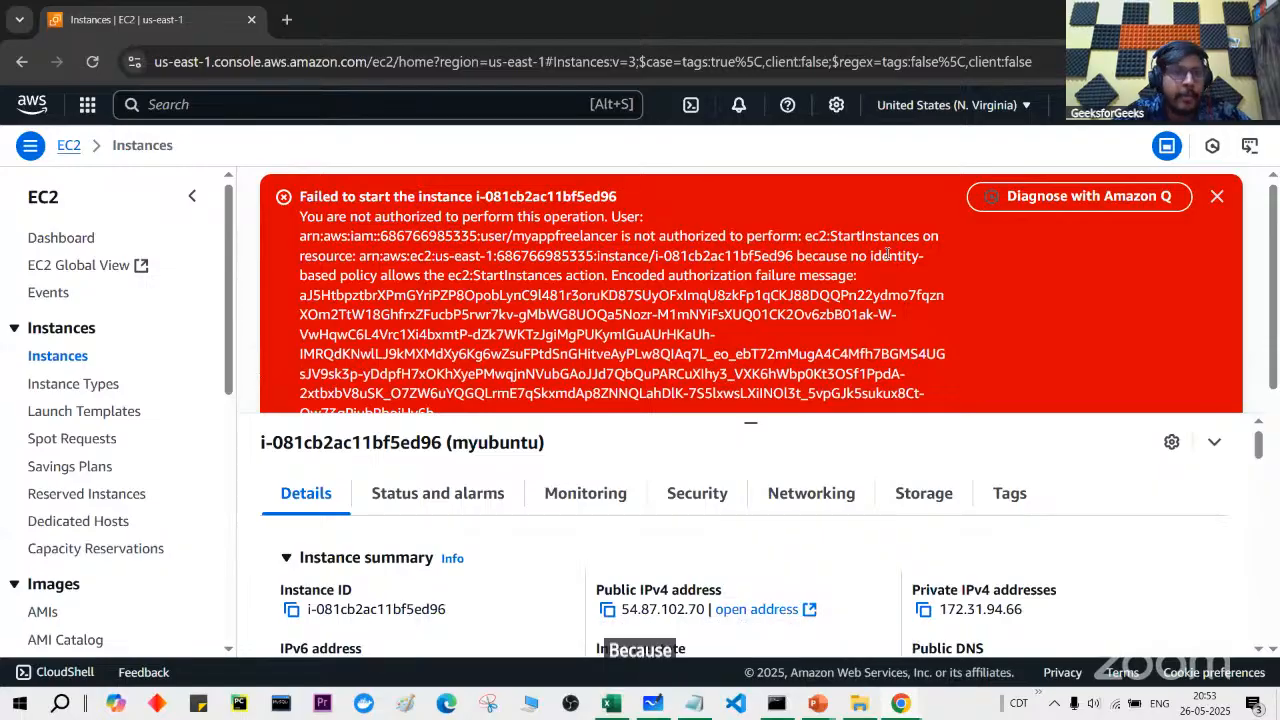
pyautogui.hotkey('alt', 'Tab')
pyautogui.press('Tab')
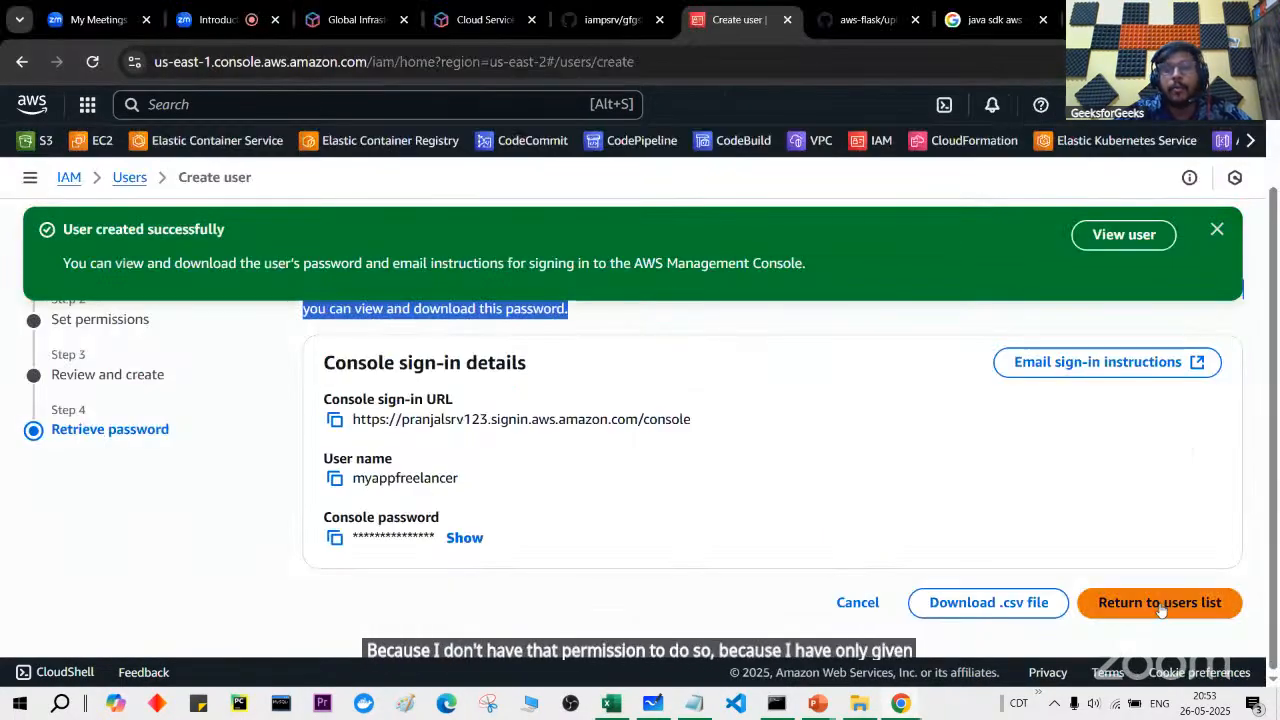
pyautogui.click(1159, 603)
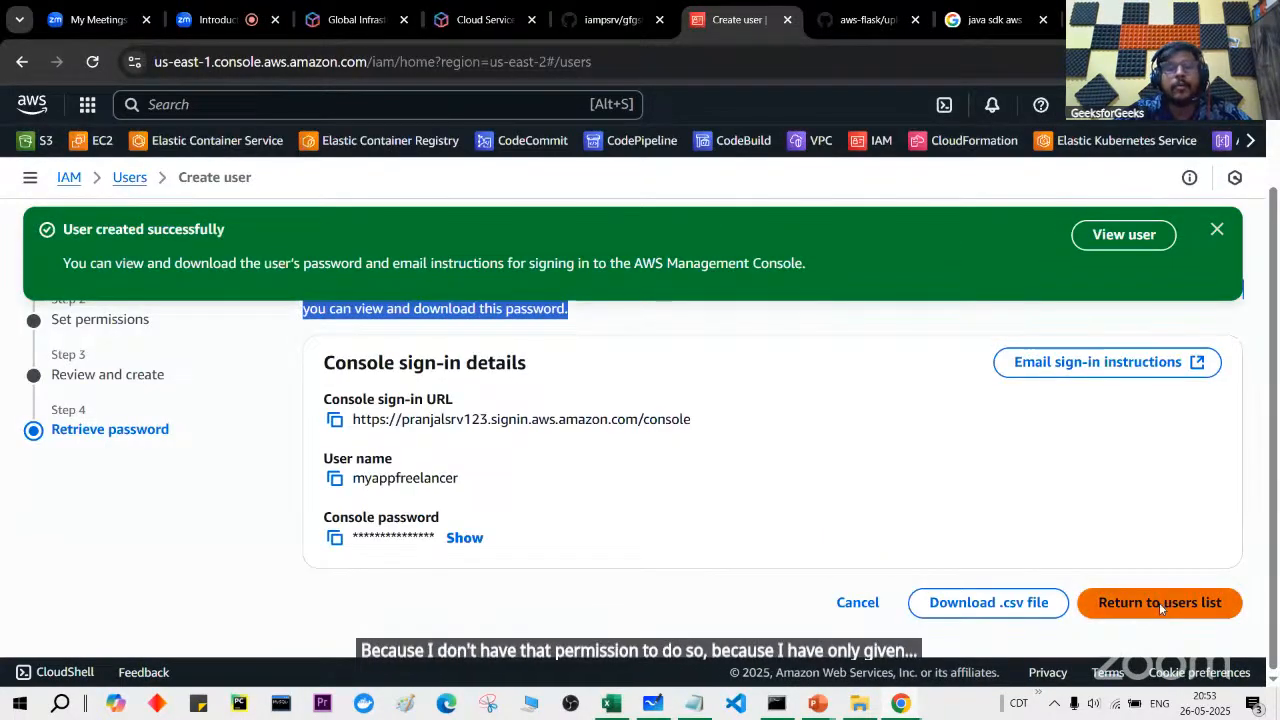
pyautogui.scroll(-2, 592, 578)
pyautogui.click(432, 517)
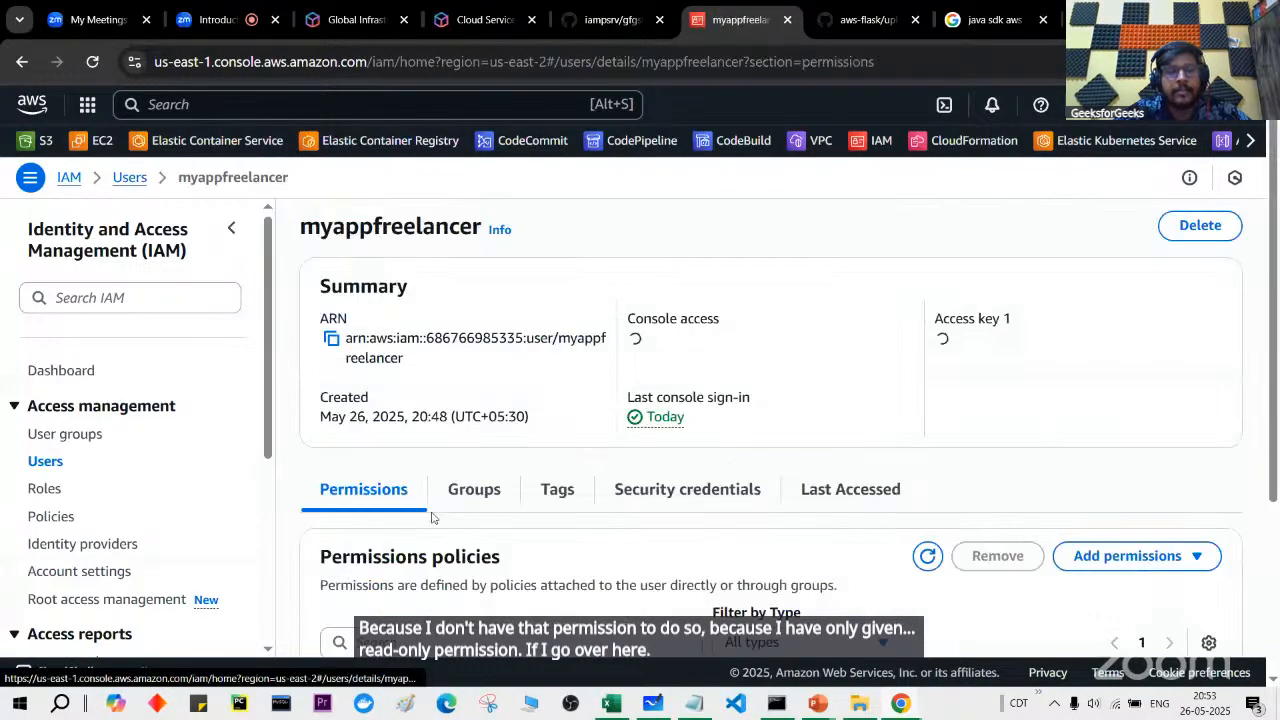
pyautogui.scroll(-3, 472, 502)
pyautogui.hotkey('ctrl', '+')
pyautogui.hotkey('ctrl', '+')
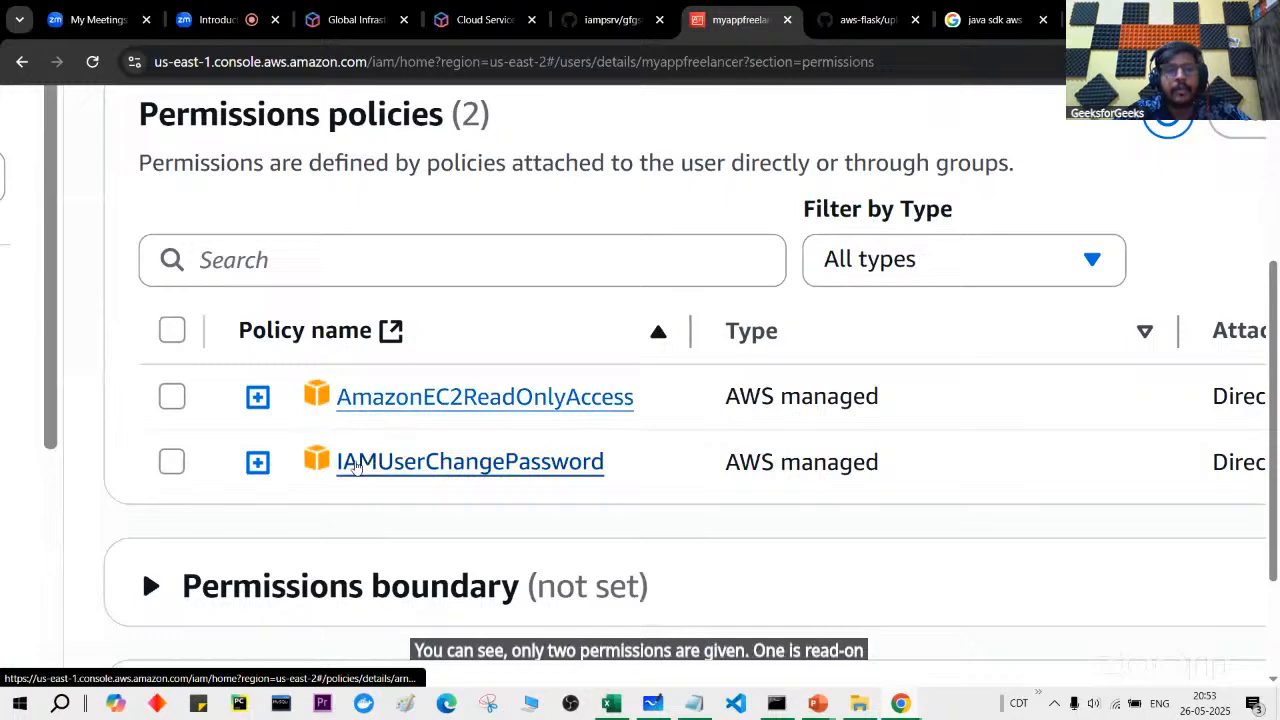
pyautogui.hotkey('ctrl', '-')
pyautogui.hotkey('ctrl', '-')
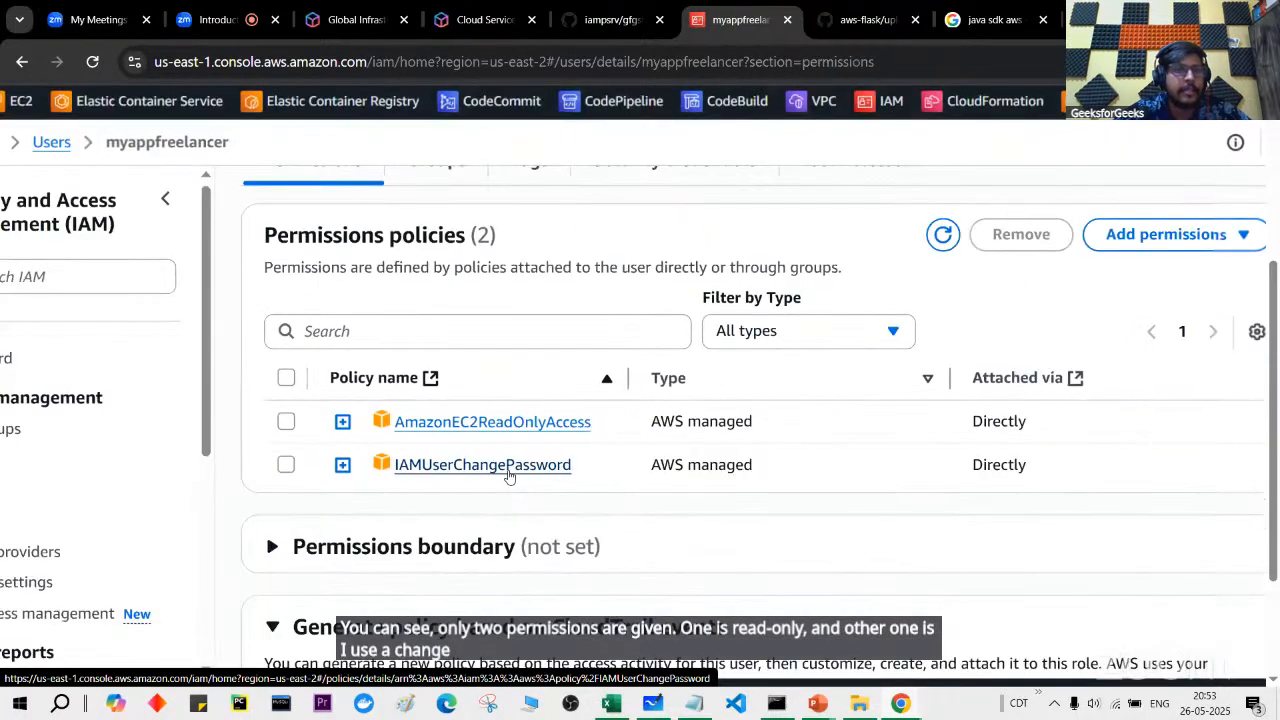
pyautogui.hotkey('alt', 'Tab')
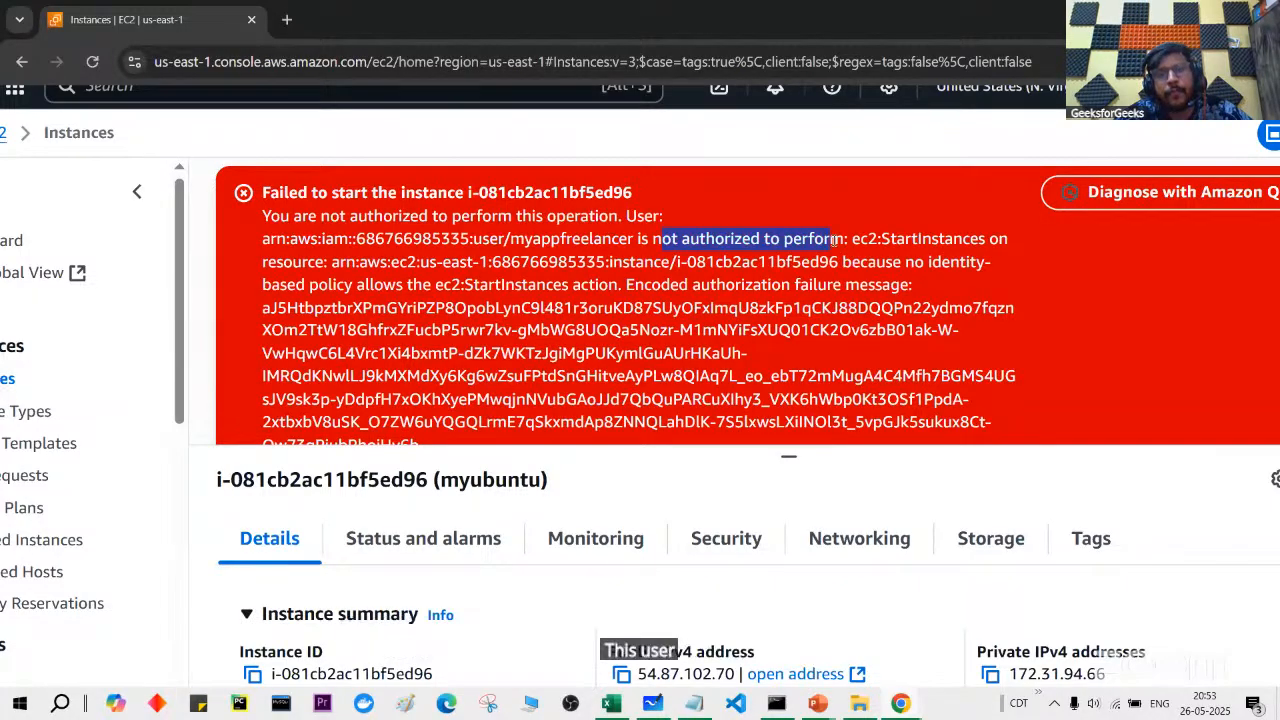
# Step: Highlight ec2:StartInstances in the error, then go back to myappfreelancer's permissions
pyautogui.moveTo(852, 240); pyautogui.dragTo(885, 240)
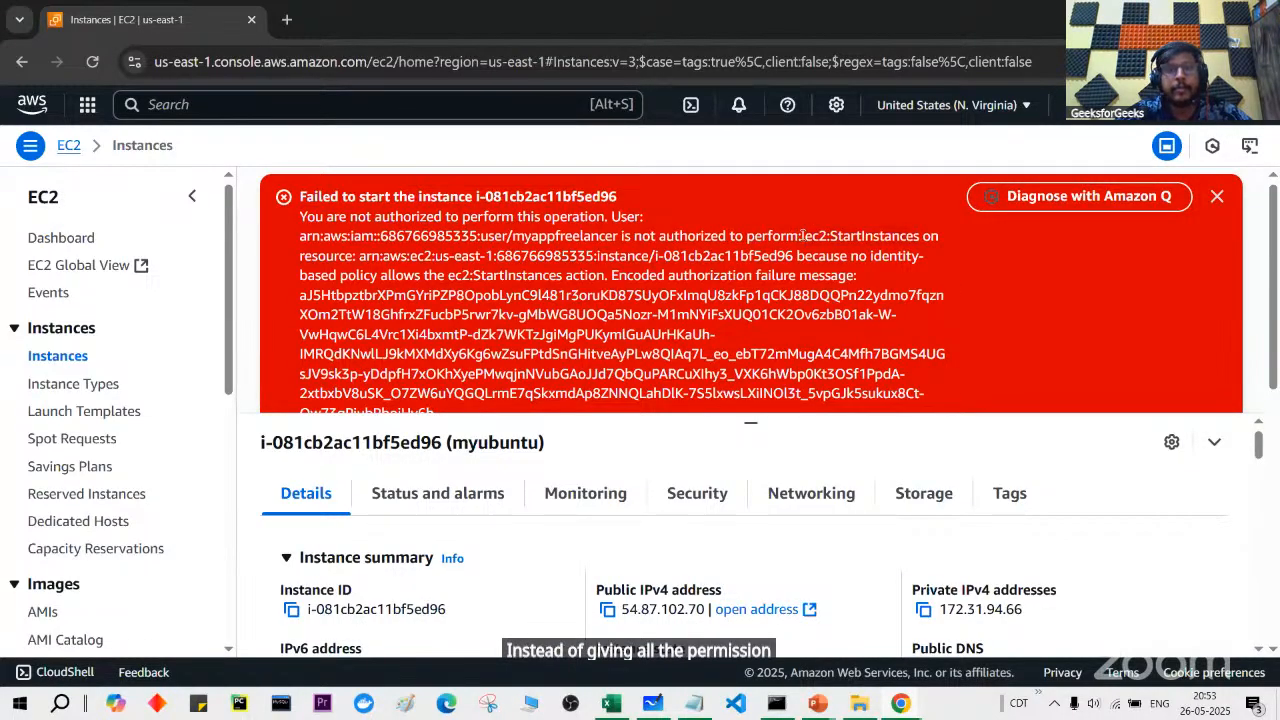
pyautogui.moveTo(909, 240); pyautogui.dragTo(918, 240)
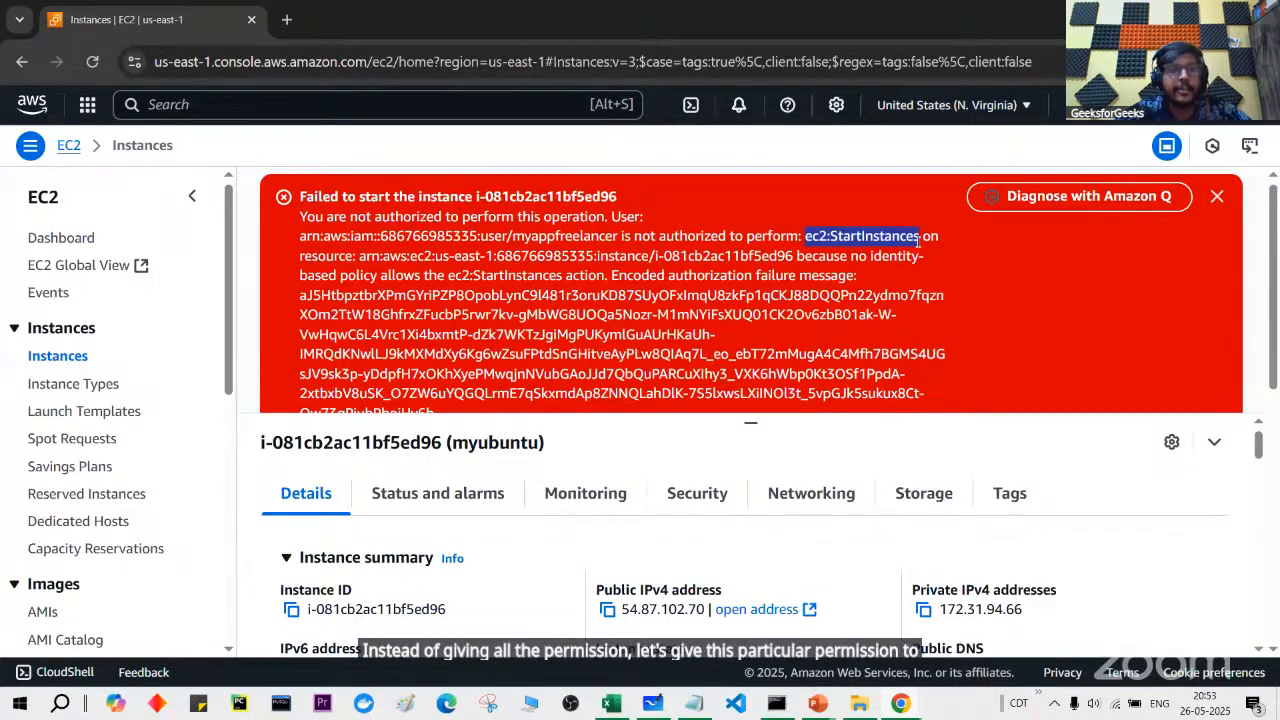
pyautogui.hotkey('alt', 'Tab')
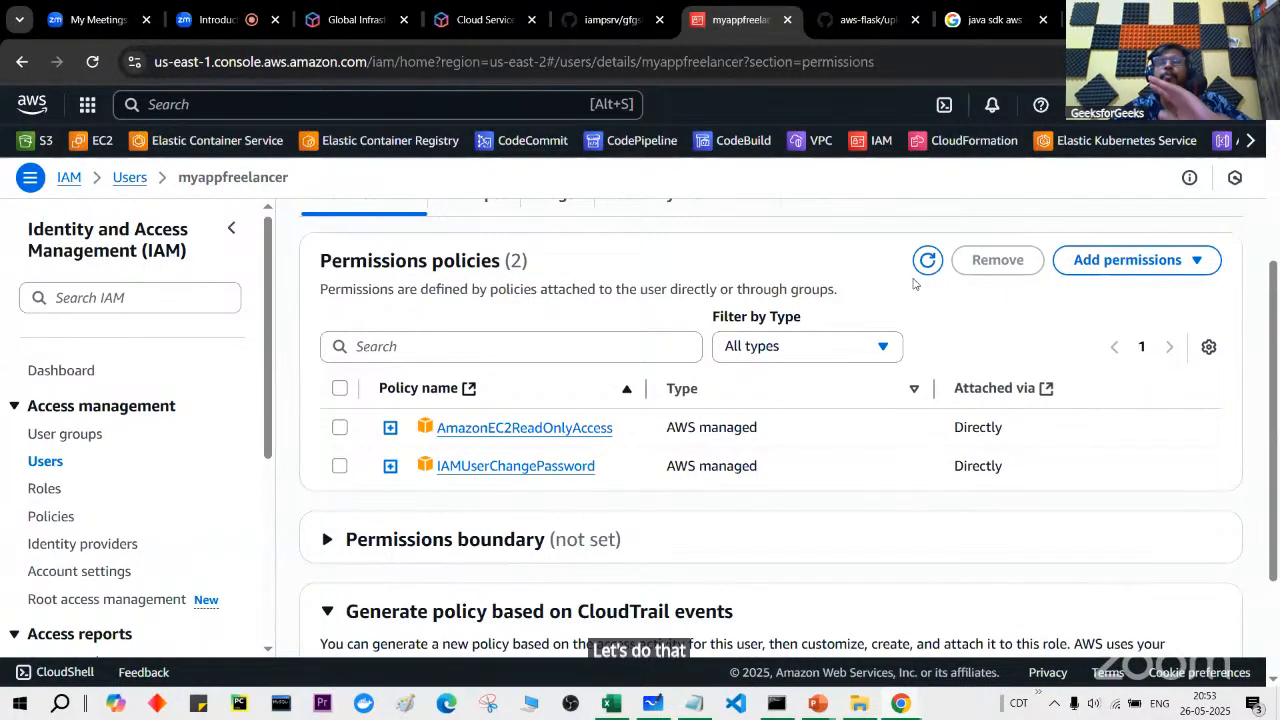
# Step: Begin creating an inline policy for myappfreelancer from Add permissions
pyautogui.click(1131, 266)
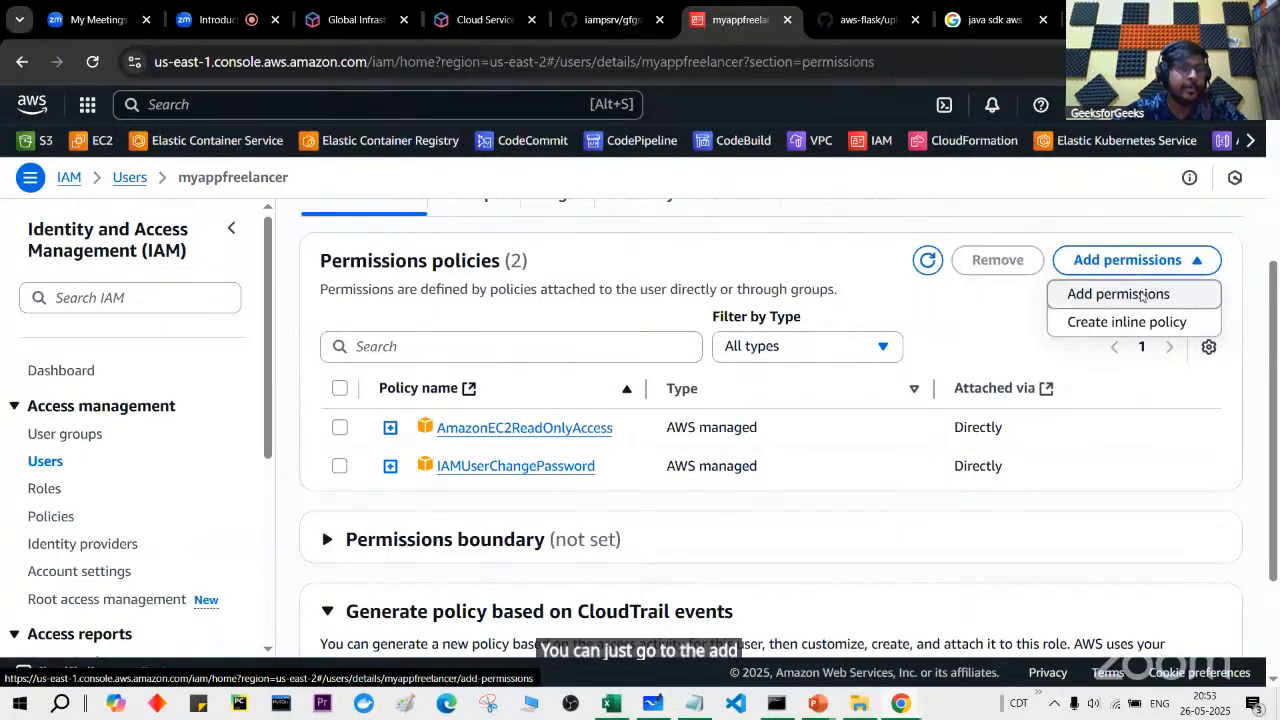
pyautogui.click(1140, 295)
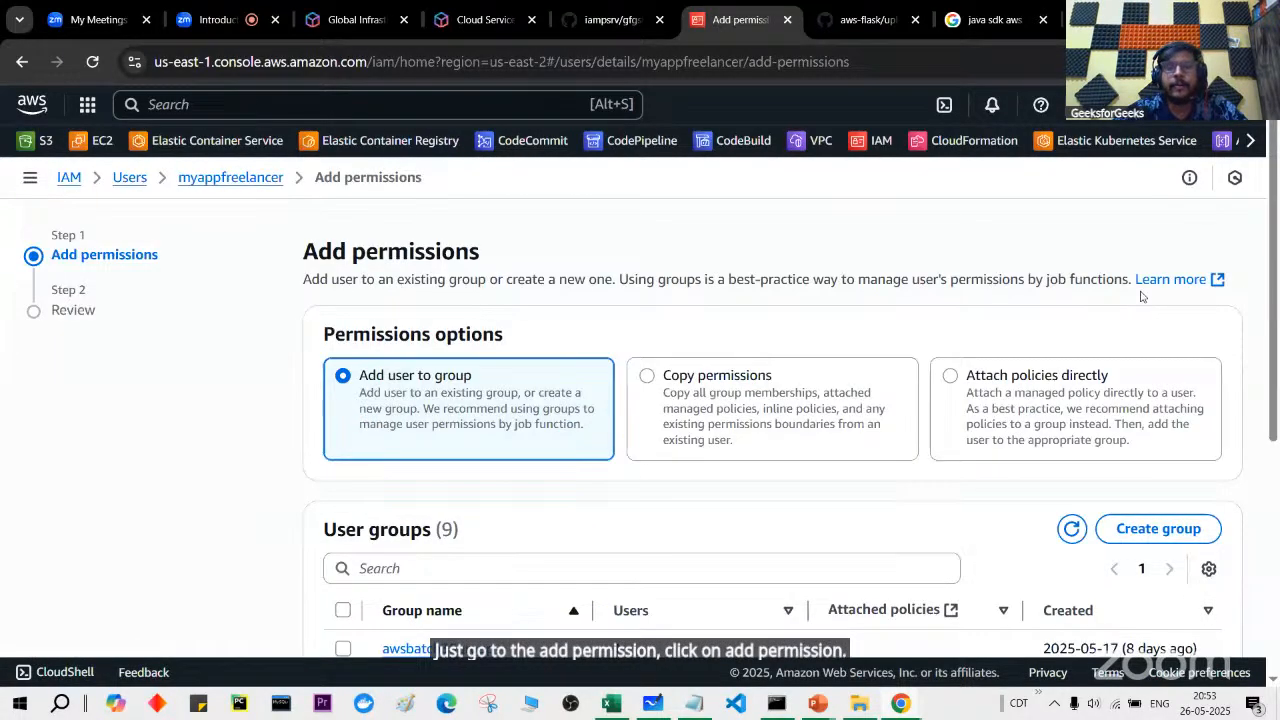
pyautogui.hscroll(-3, 1116, 406)
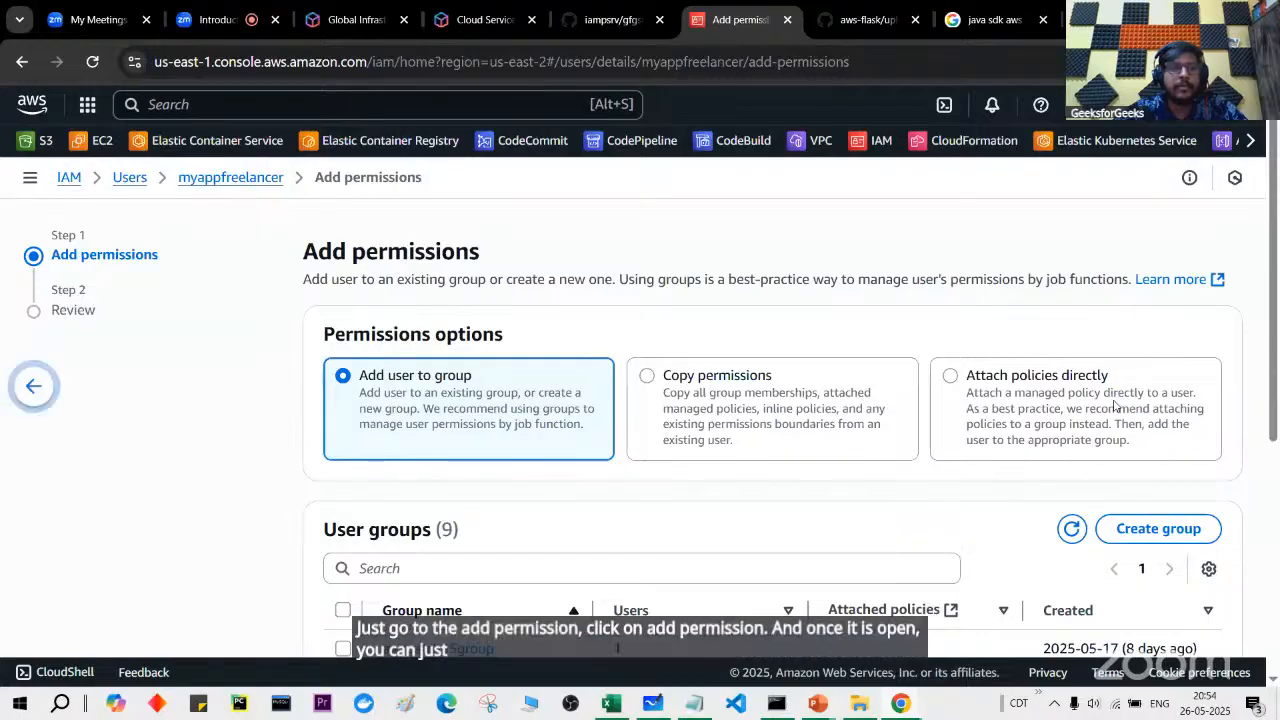
pyautogui.scroll(-3, 1114, 406)
pyautogui.click(1153, 296)
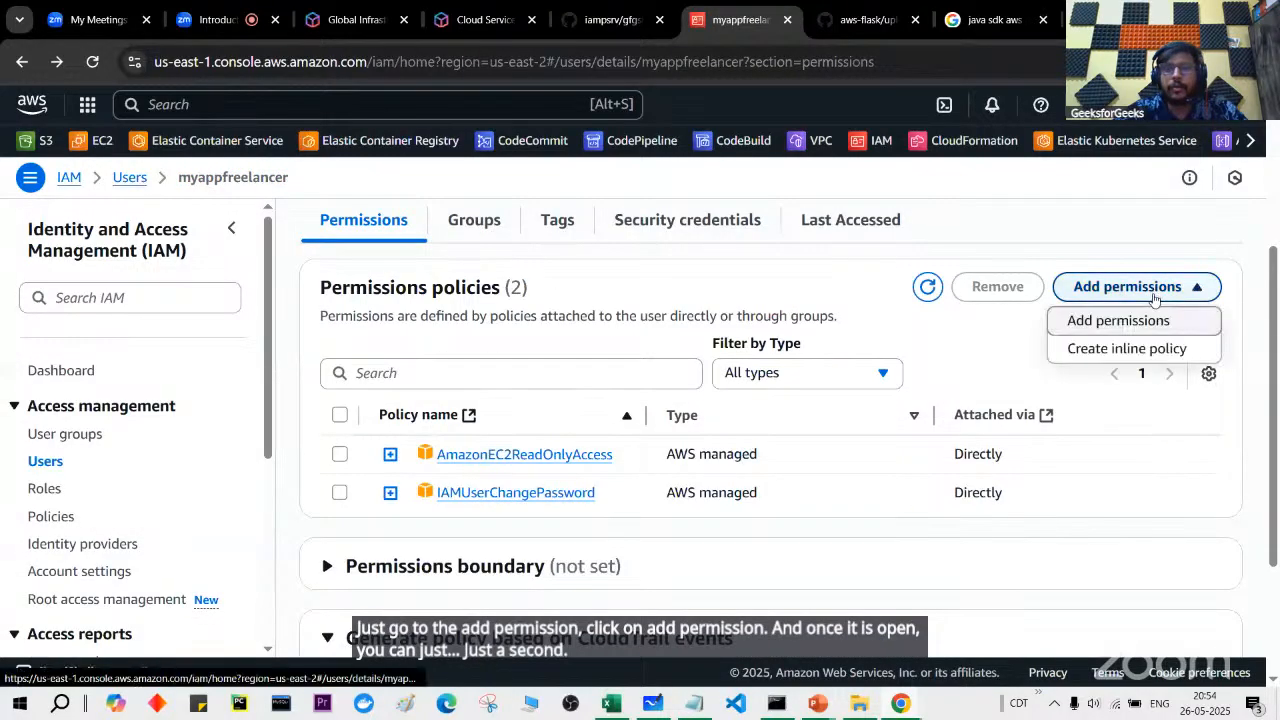
pyautogui.click(1158, 347)
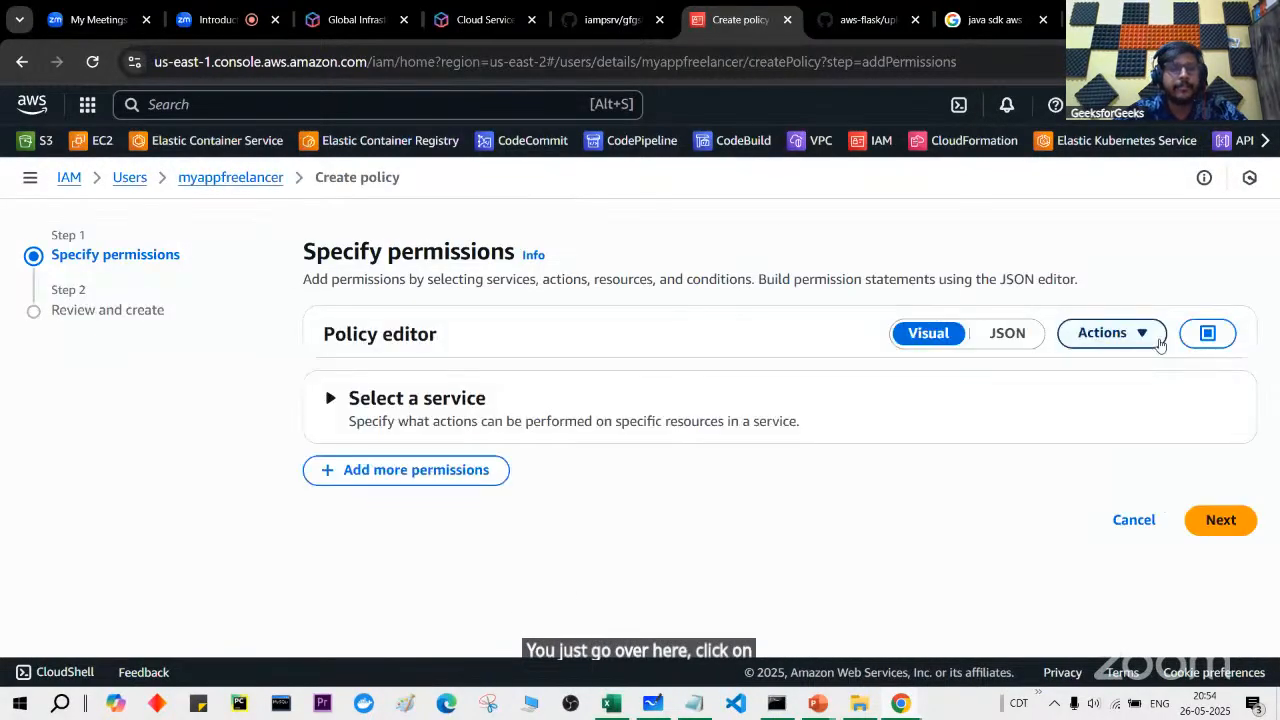
# Step: Switch the policy editor to Visual and bring up the service list
pyautogui.click(1010, 335)
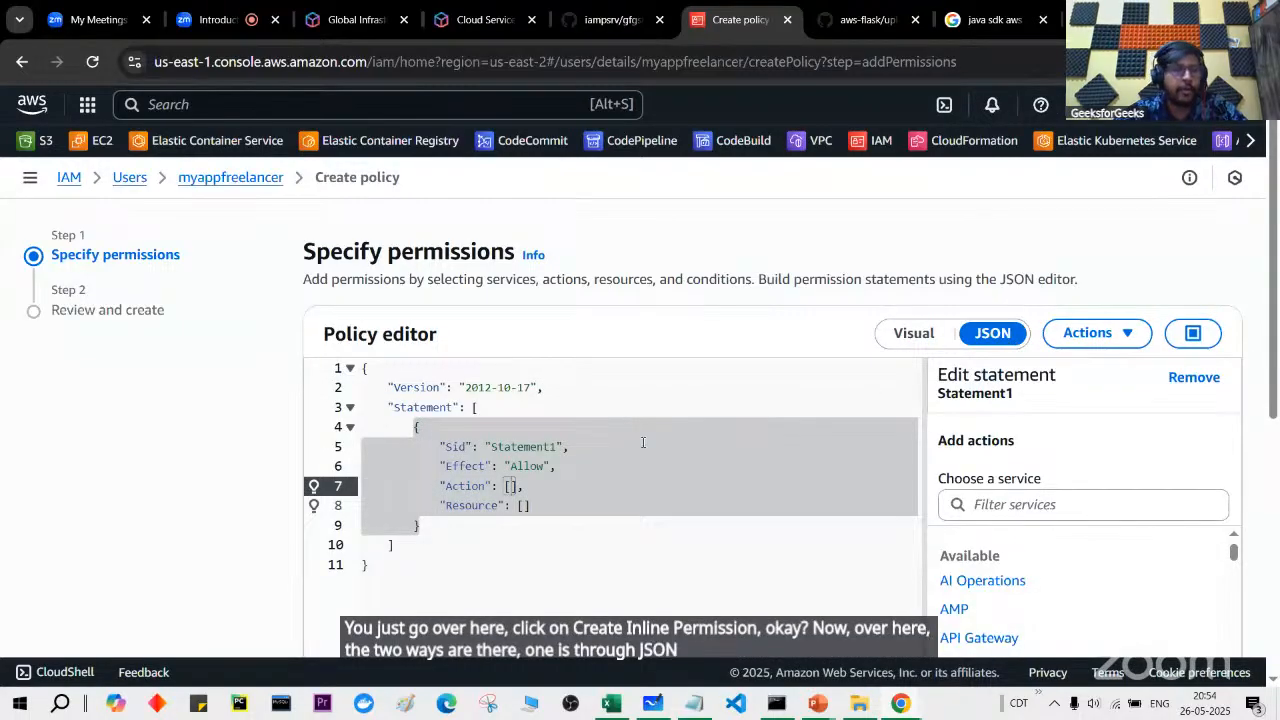
pyautogui.click(901, 334)
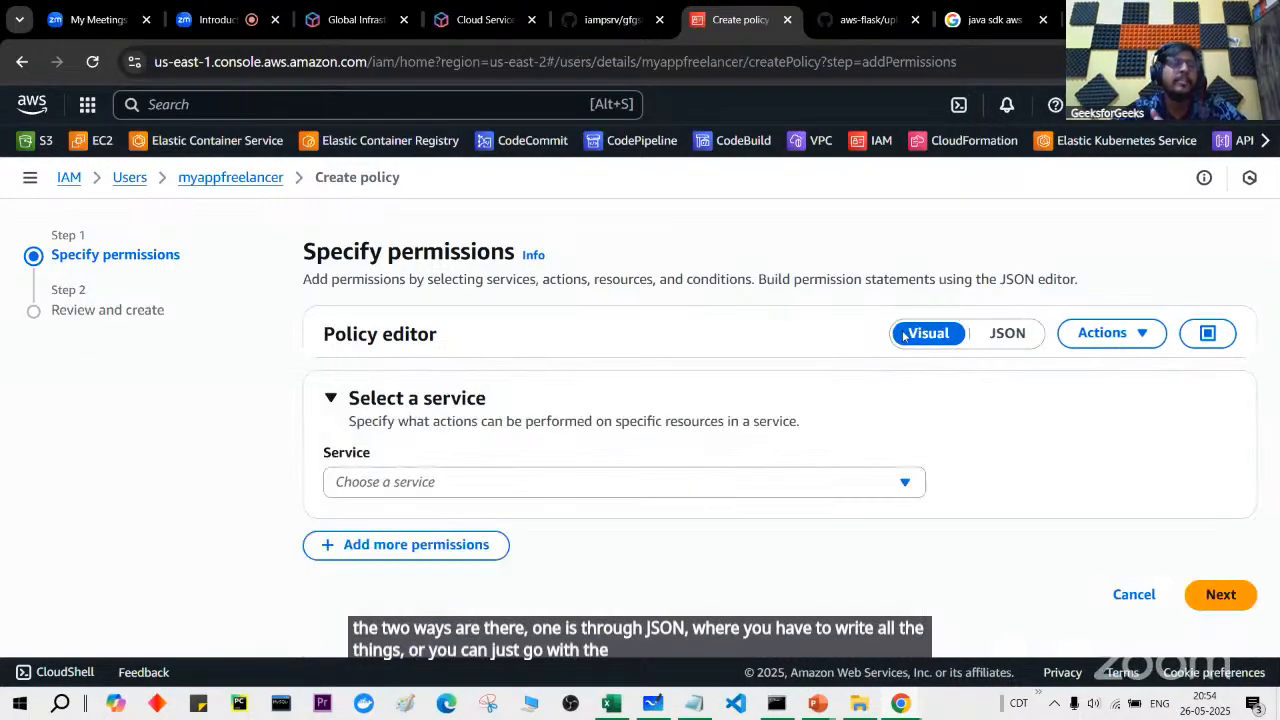
pyautogui.click(786, 485)
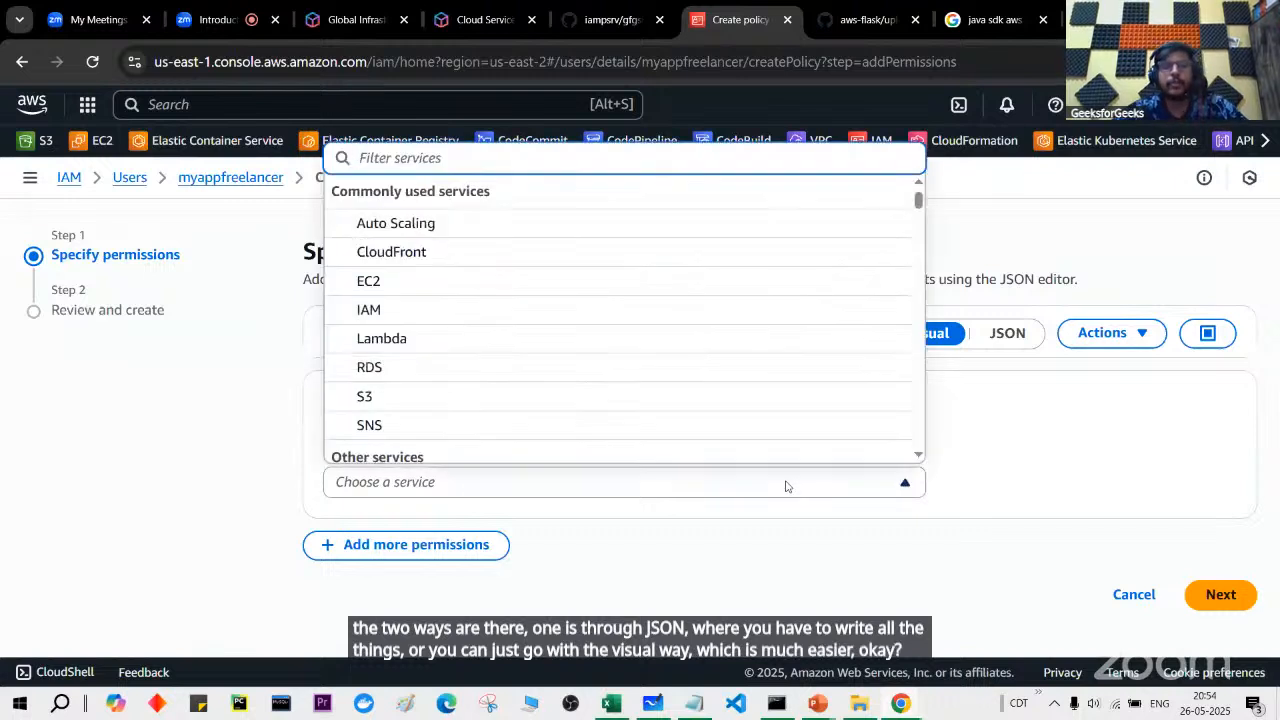
# Step: Choose EC2 and filter actions for StartInstances, copied from the error message
pyautogui.click(800, 280)
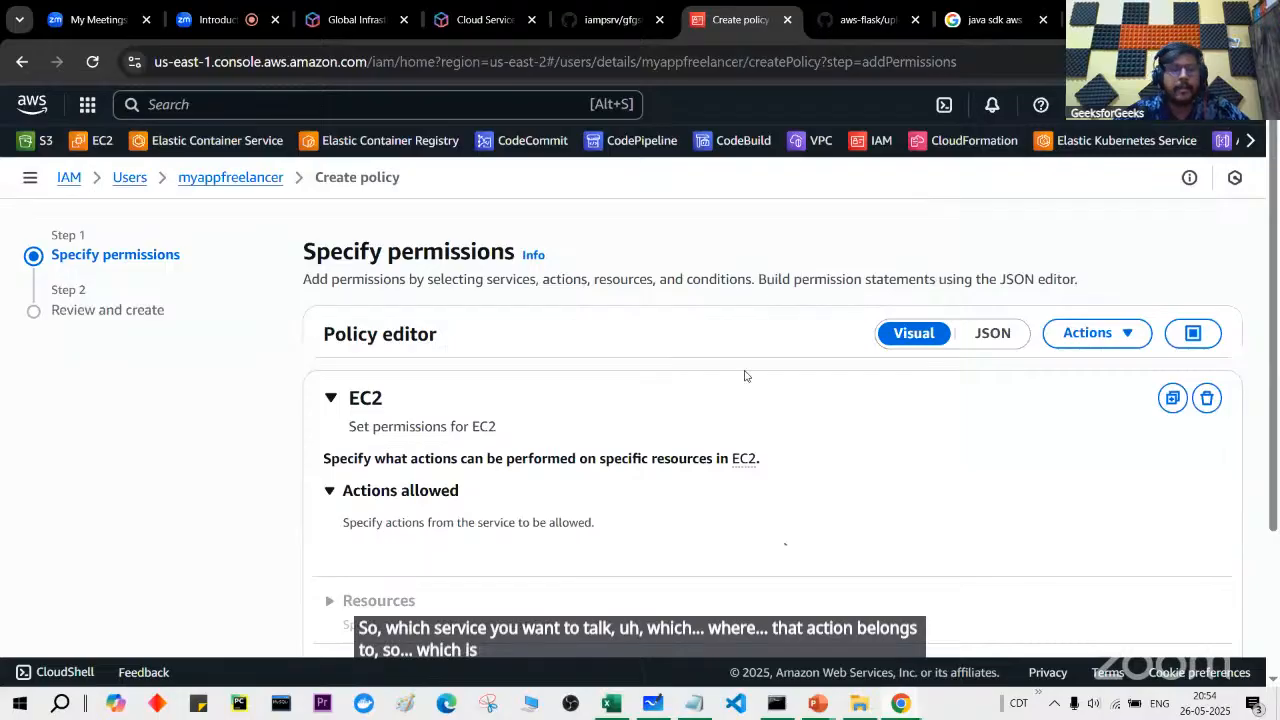
pyautogui.write('fDF$%^&*')
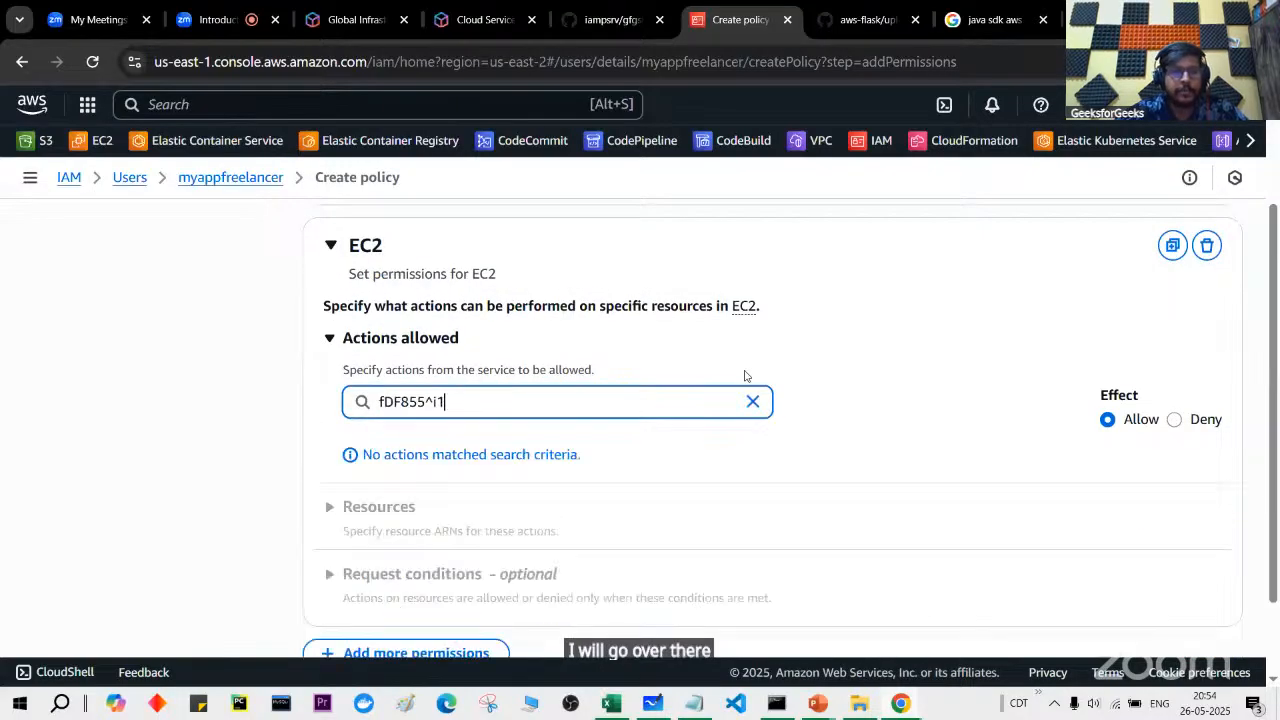
pyautogui.press('BackSpace')
pyautogui.press('BackSpace')
pyautogui.press('BackSpace')
pyautogui.press('BackSpace')
pyautogui.press('BackSpace')
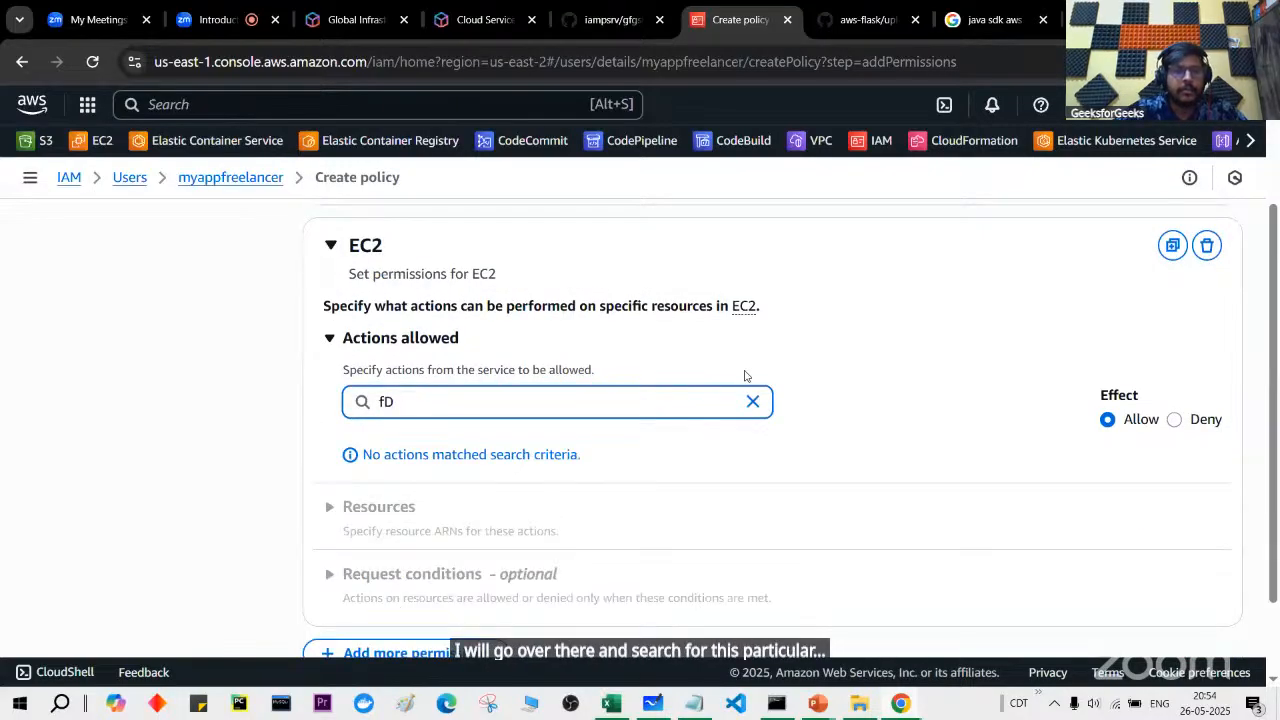
pyautogui.press('BackSpace')
pyautogui.press('BackSpace')
pyautogui.hotkey('alt', 'Tab')
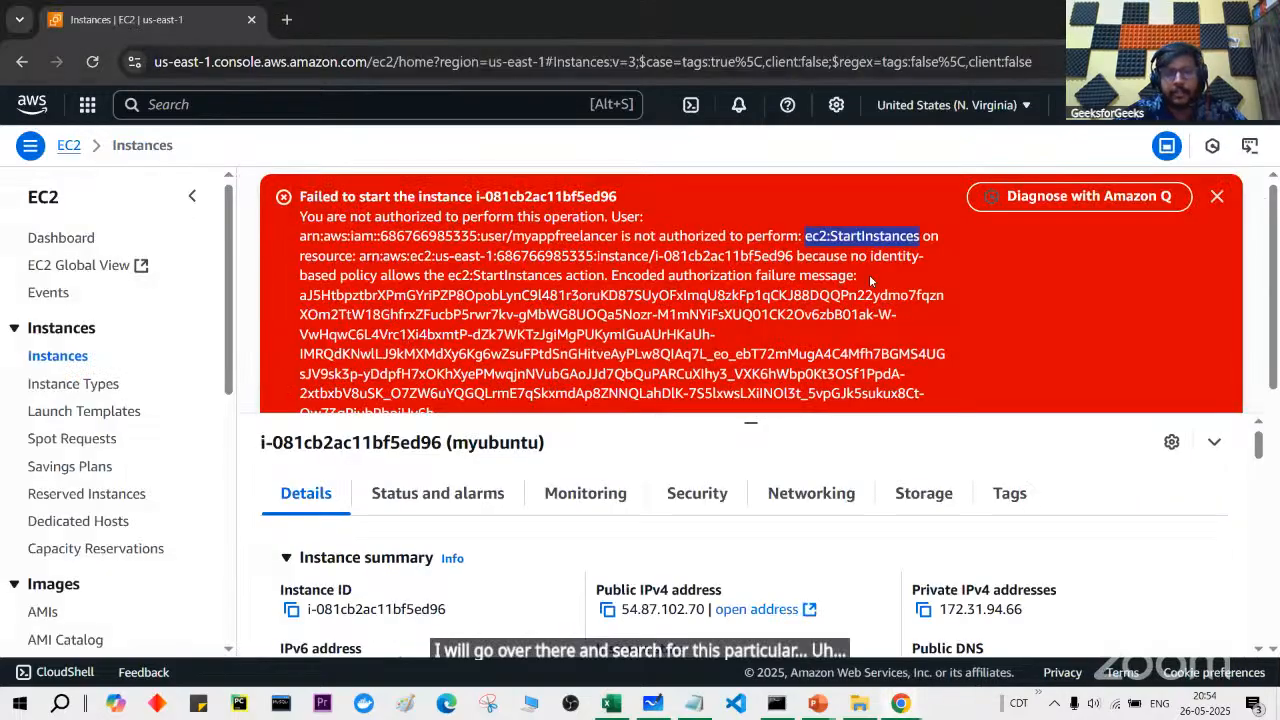
pyautogui.hotkey('ctrl', 'c')
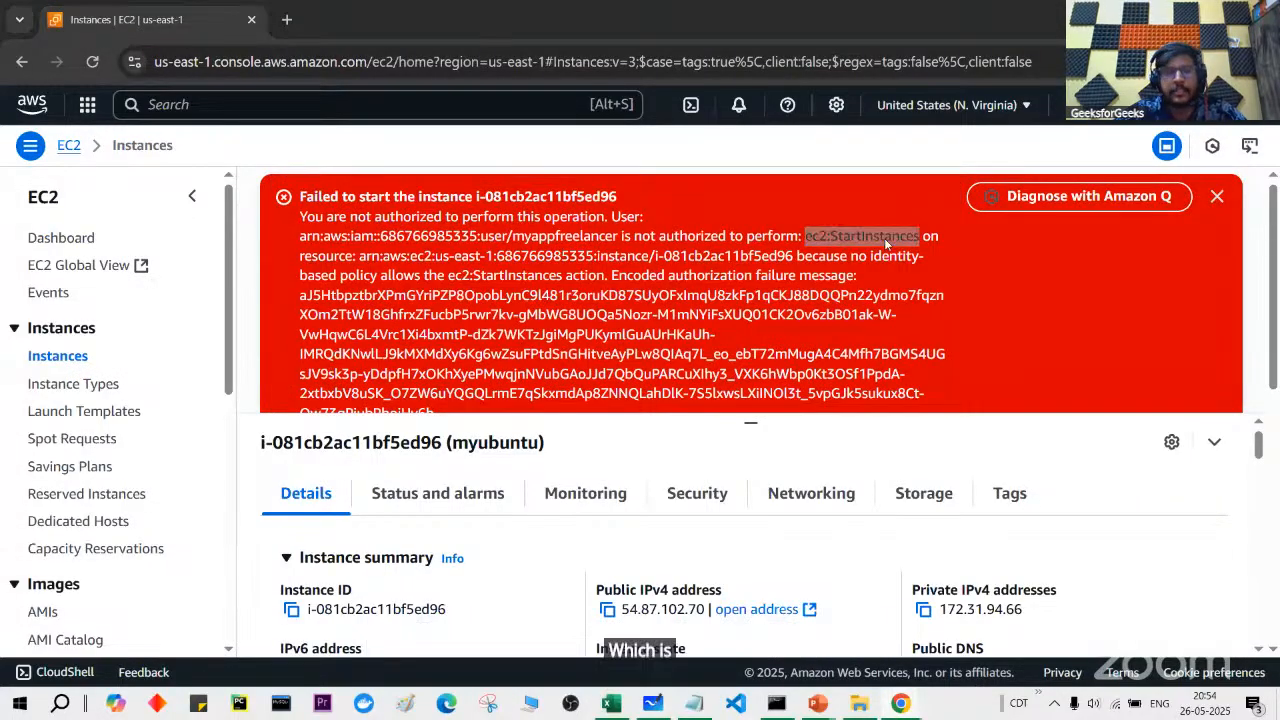
pyautogui.hotkey('alt', 'Tab')
pyautogui.hotkey('ctrl', 'v')
pyautogui.click(404, 401)
pyautogui.press('BackSpace')
pyautogui.press('BackSpace')
pyautogui.press('BackSpace')
pyautogui.press('BackSpace')
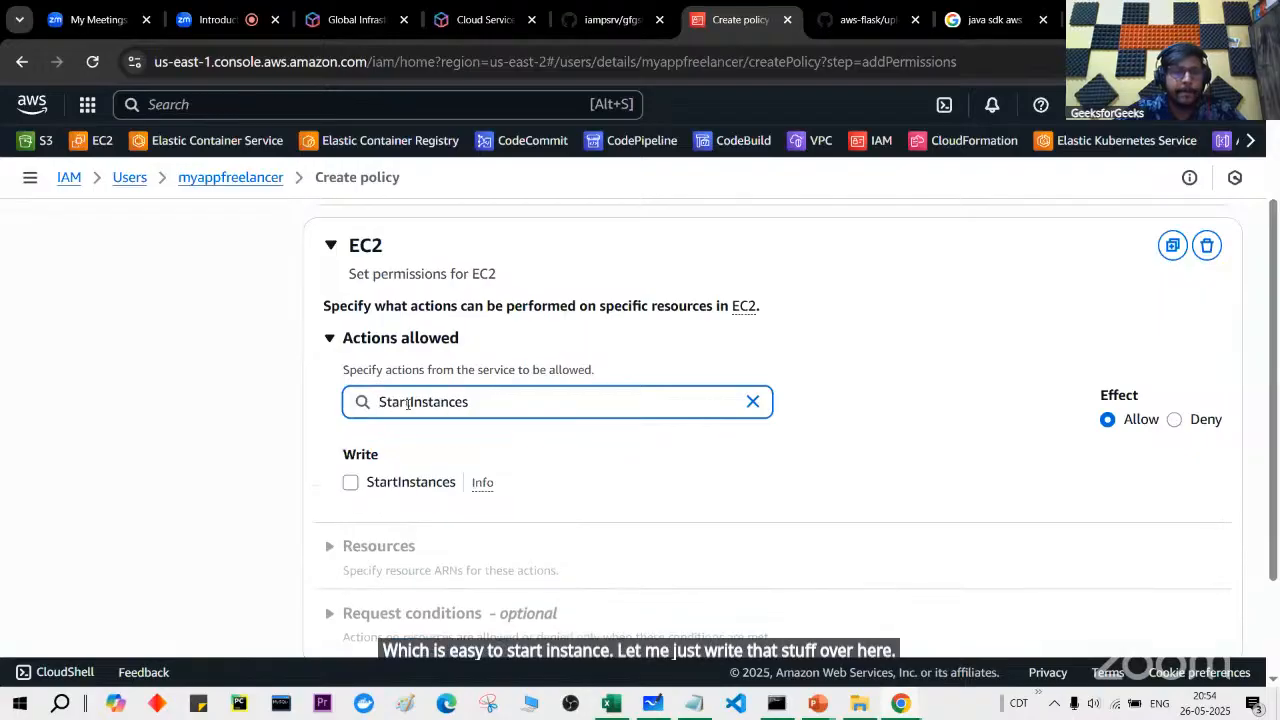
# Step: Allow StartInstances on all resources and continue to Review and create
pyautogui.click(352, 481)
pyautogui.scroll(-3, 582, 468)
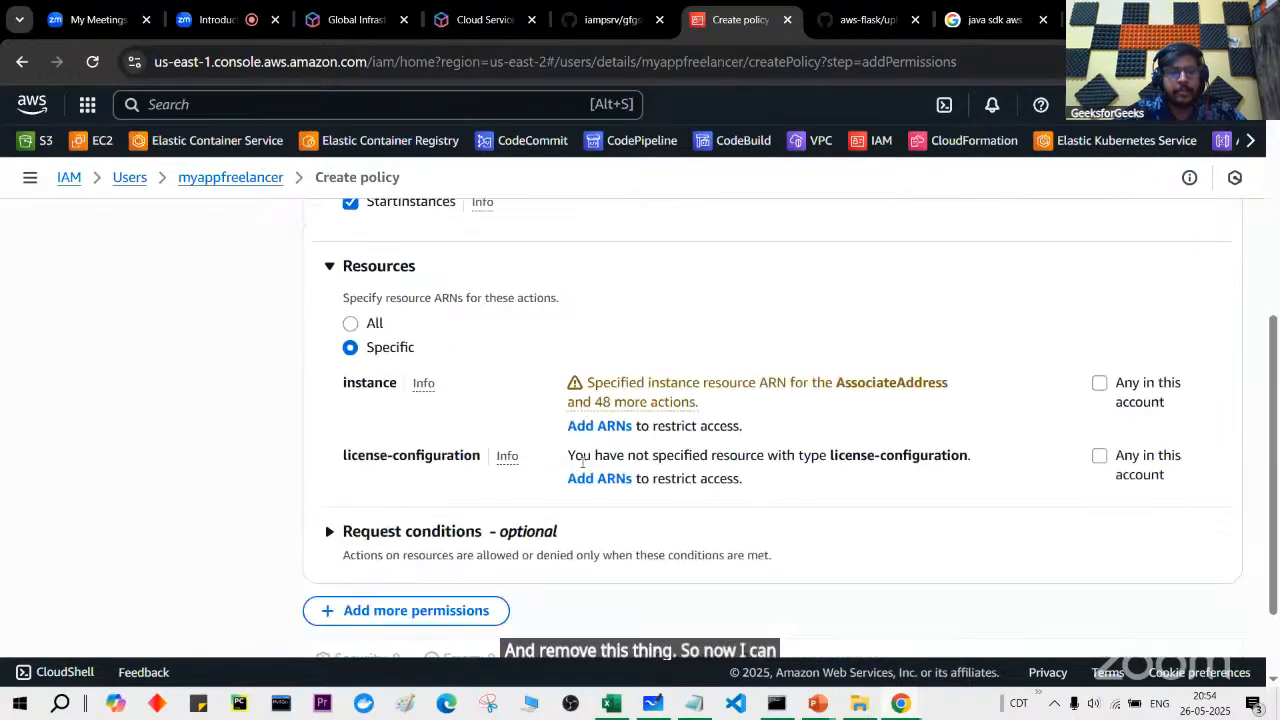
pyautogui.click(350, 323)
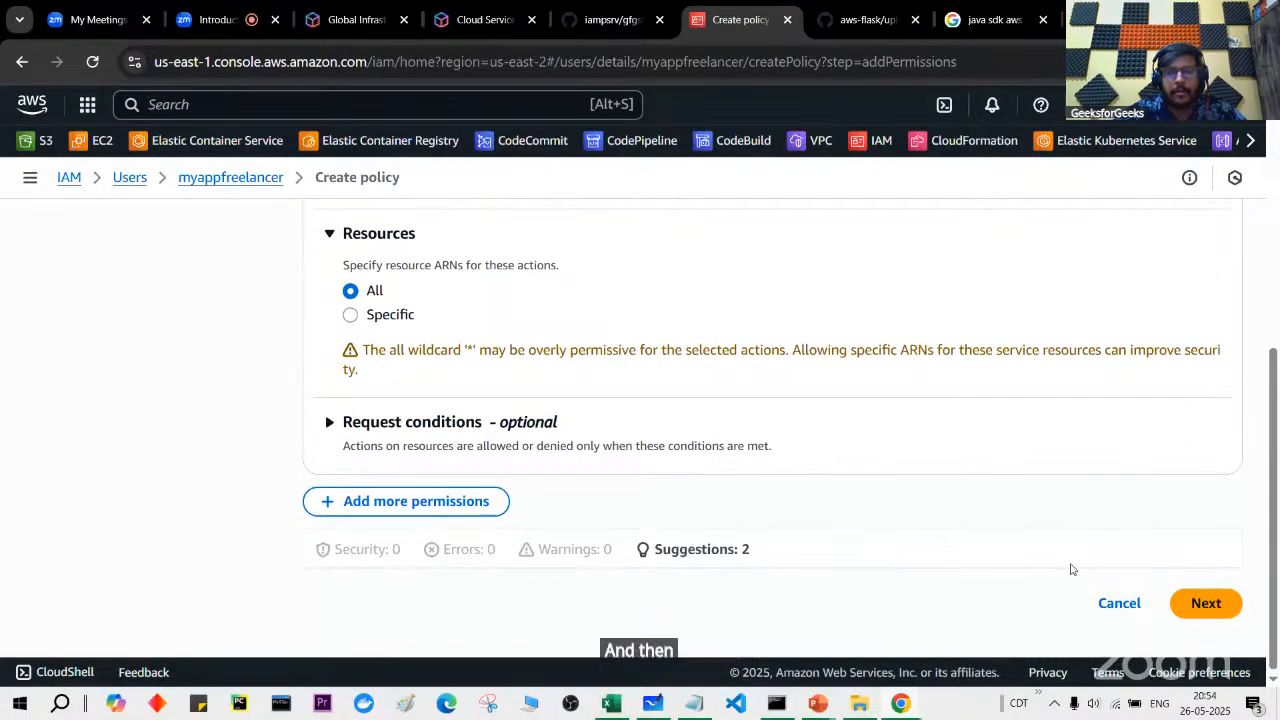
pyautogui.click(1195, 607)
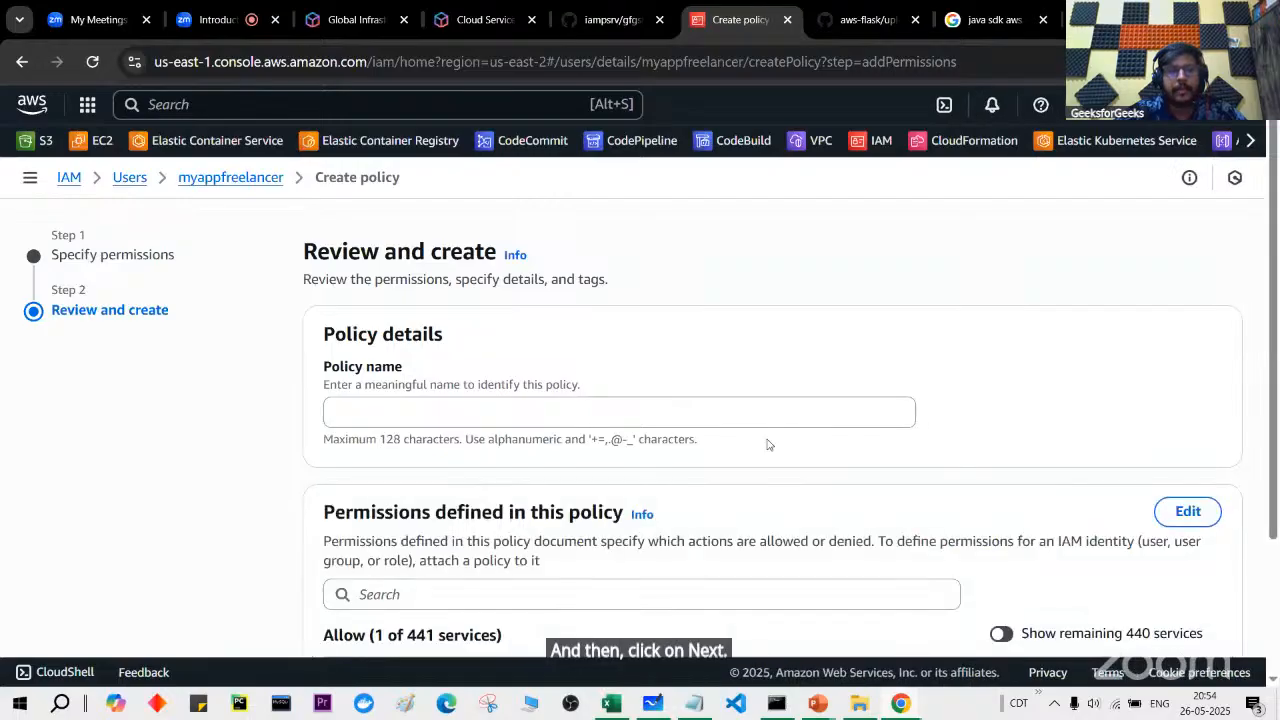
# Step: Name the policy myappfreelancerusercustompolicy, check its EC2 Limited: Write access, and create it
pyautogui.click(782, 410)
pyautogui.write('myappfree')
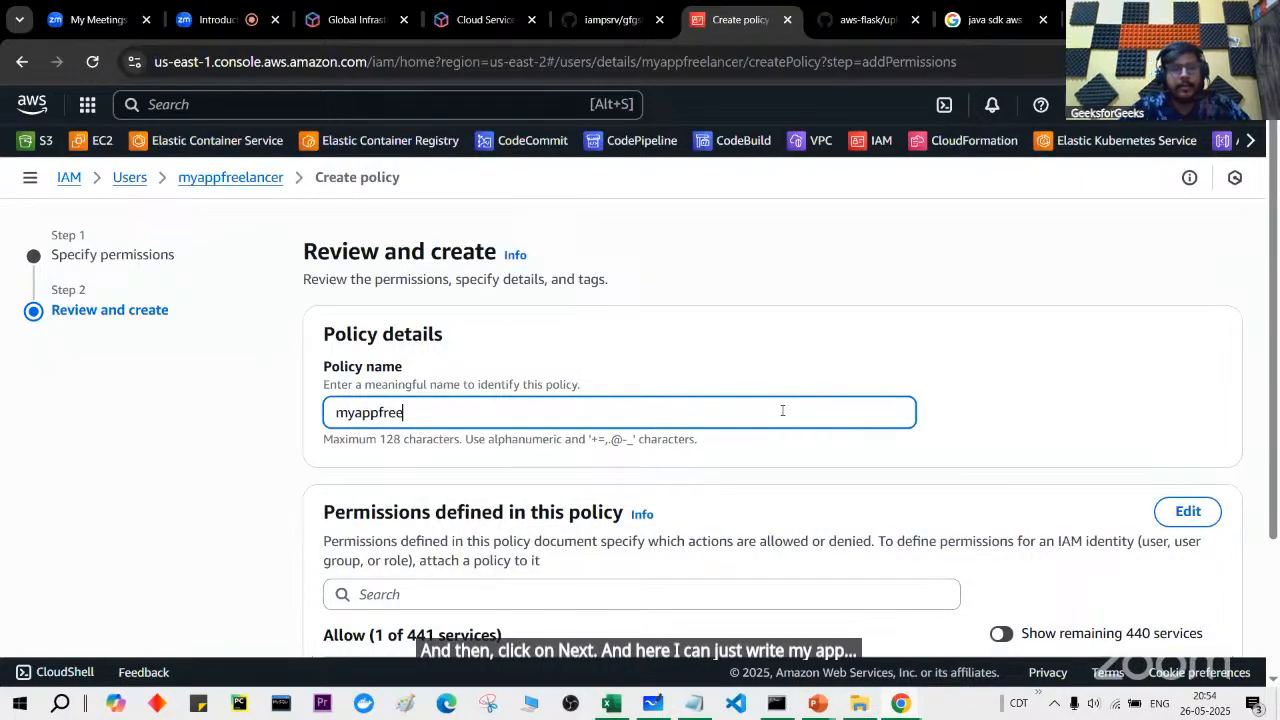
pyautogui.write('lancerusercustompl')
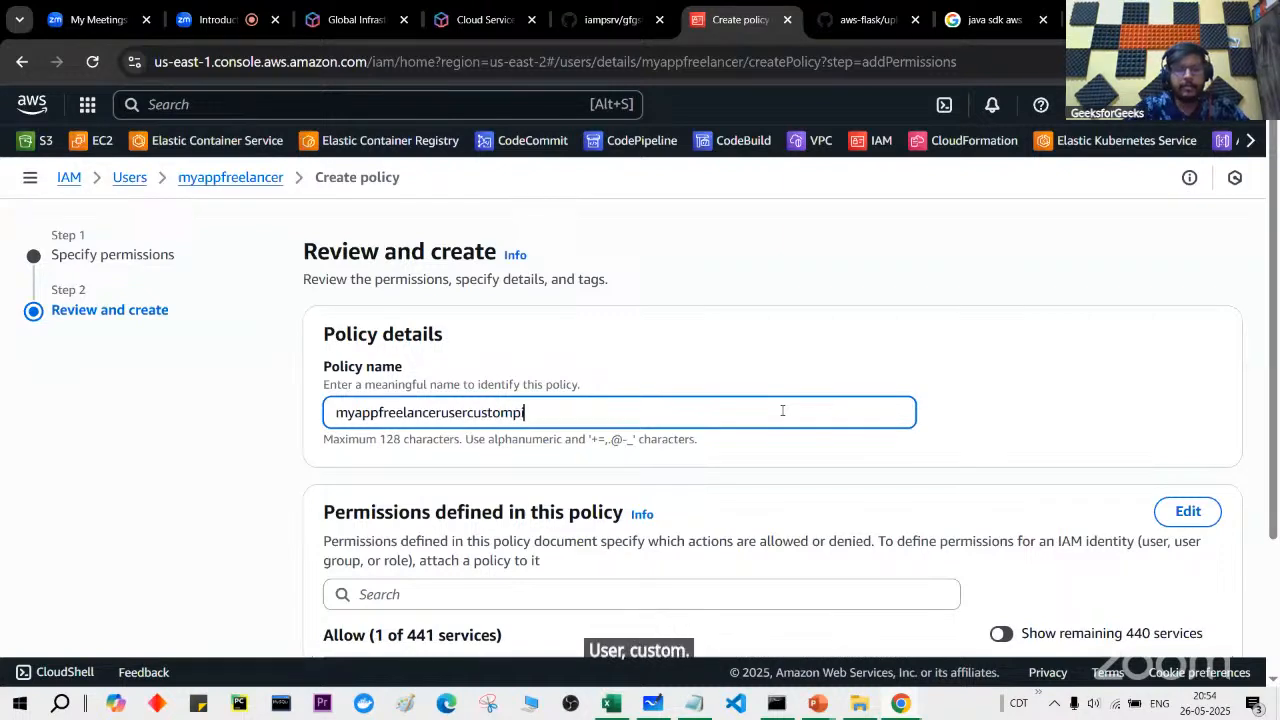
pyautogui.press('BackSpace')
pyautogui.write('olicy')
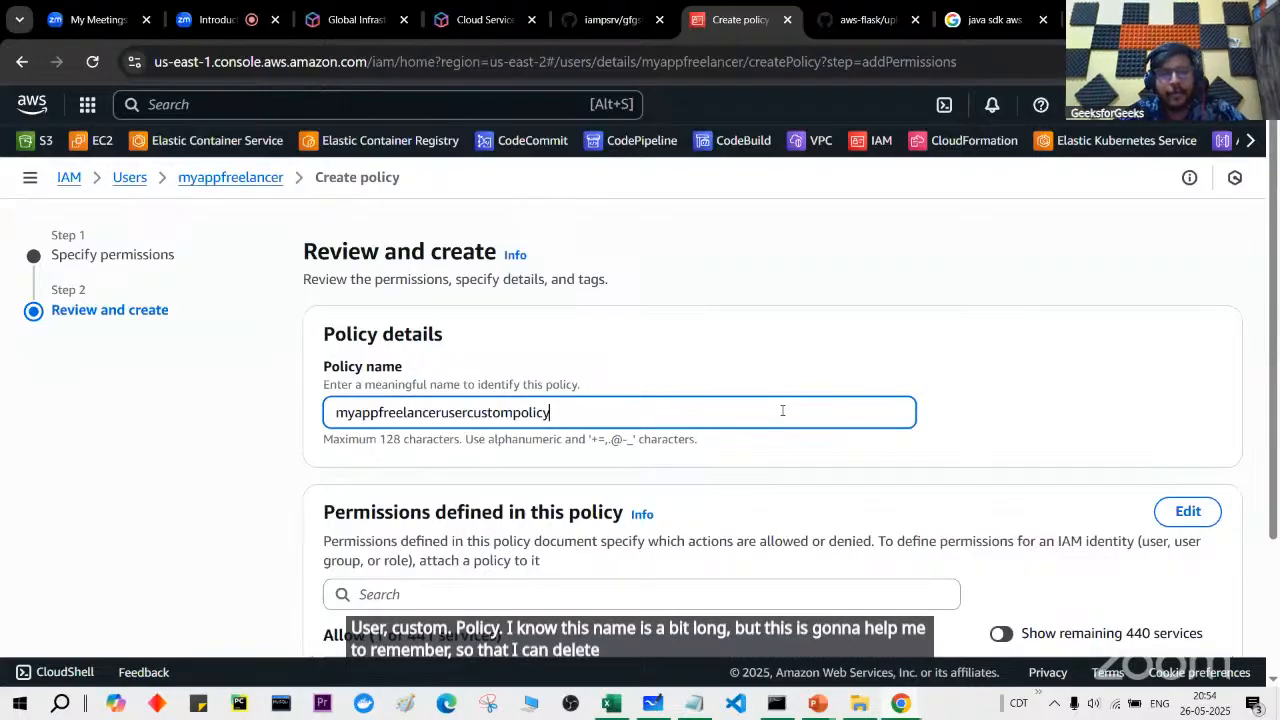
pyautogui.scroll(-1, 782, 410)
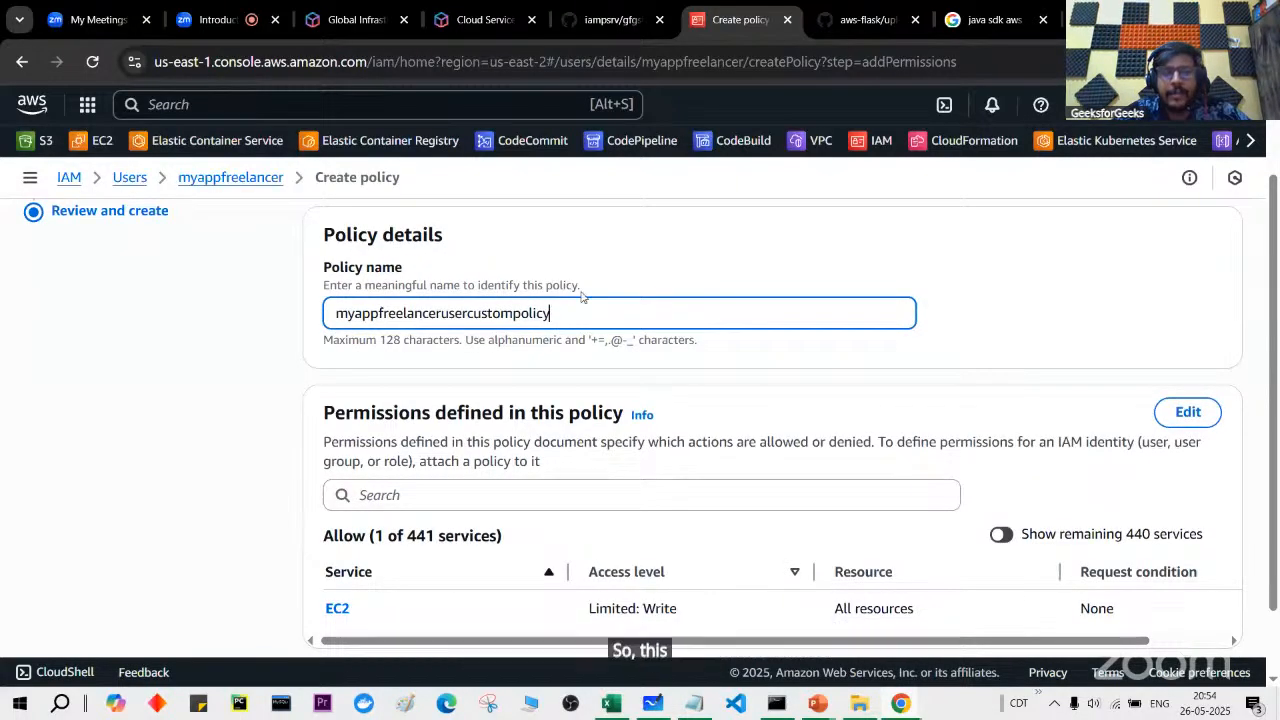
pyautogui.scroll(-1, 500, 477)
pyautogui.moveTo(587, 531); pyautogui.dragTo(698, 533)
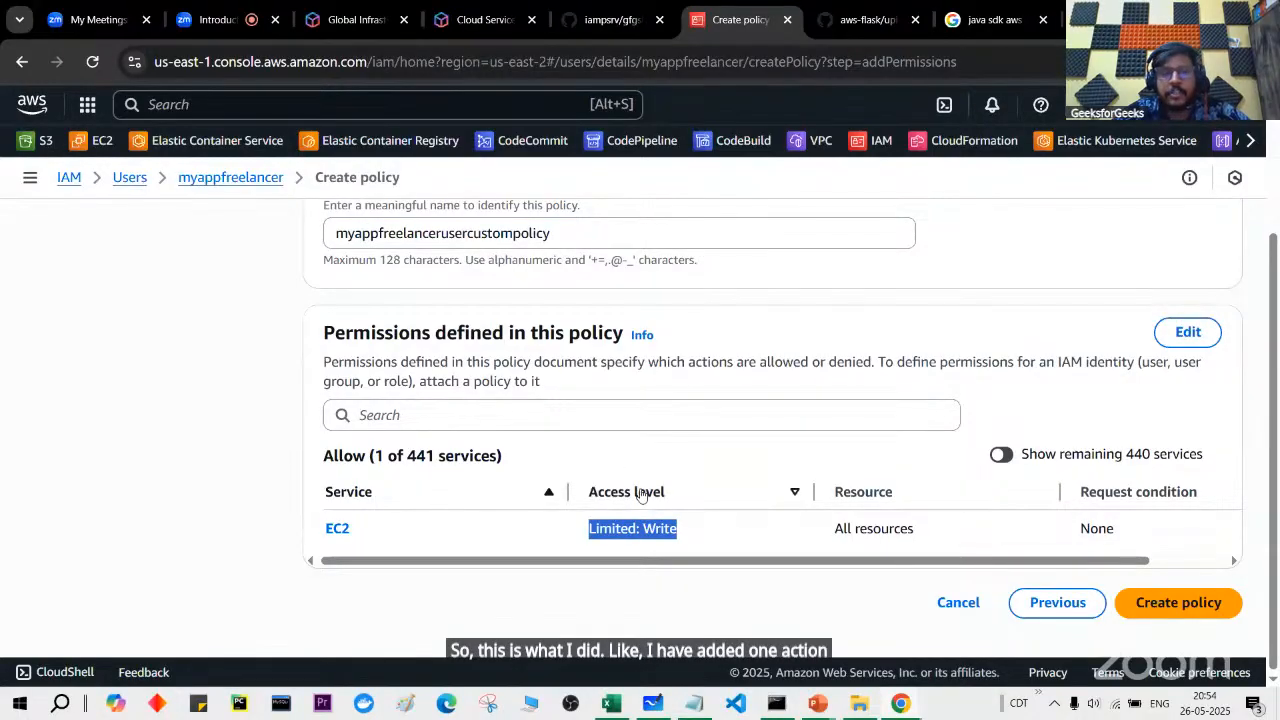
pyautogui.scroll(1, 640, 491)
pyautogui.scroll(-1, 711, 514)
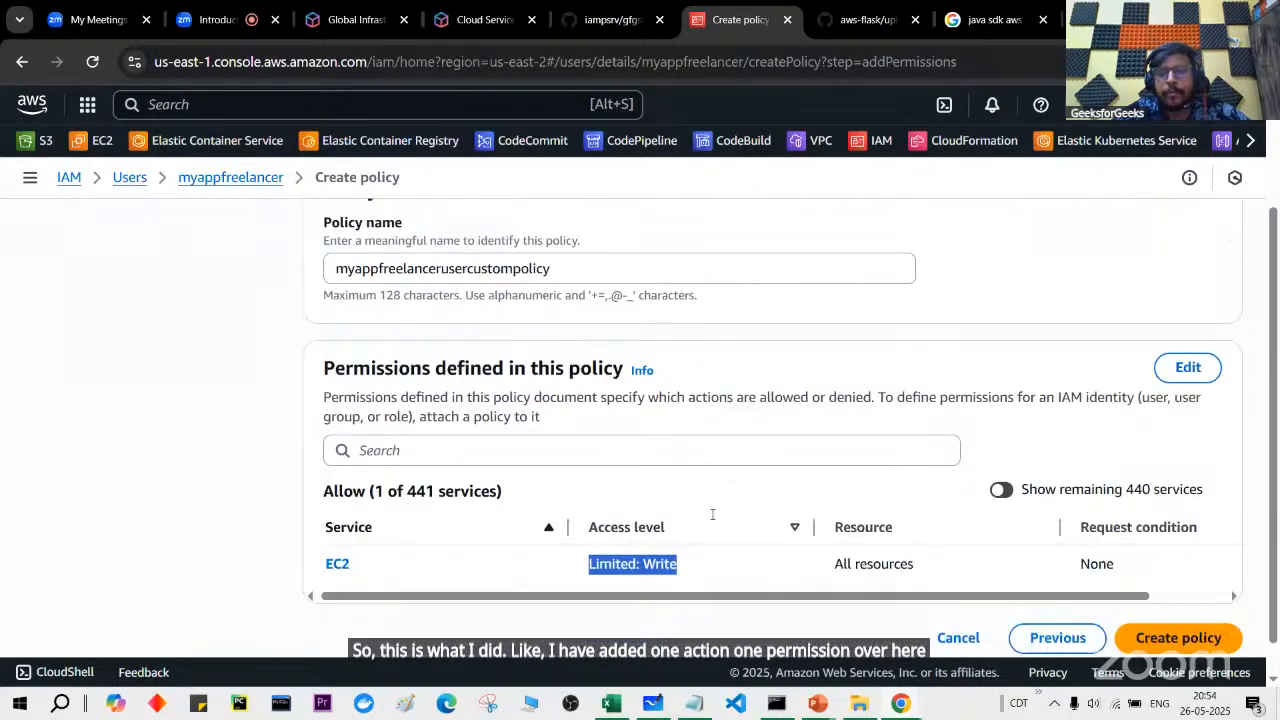
pyautogui.click(1210, 612)
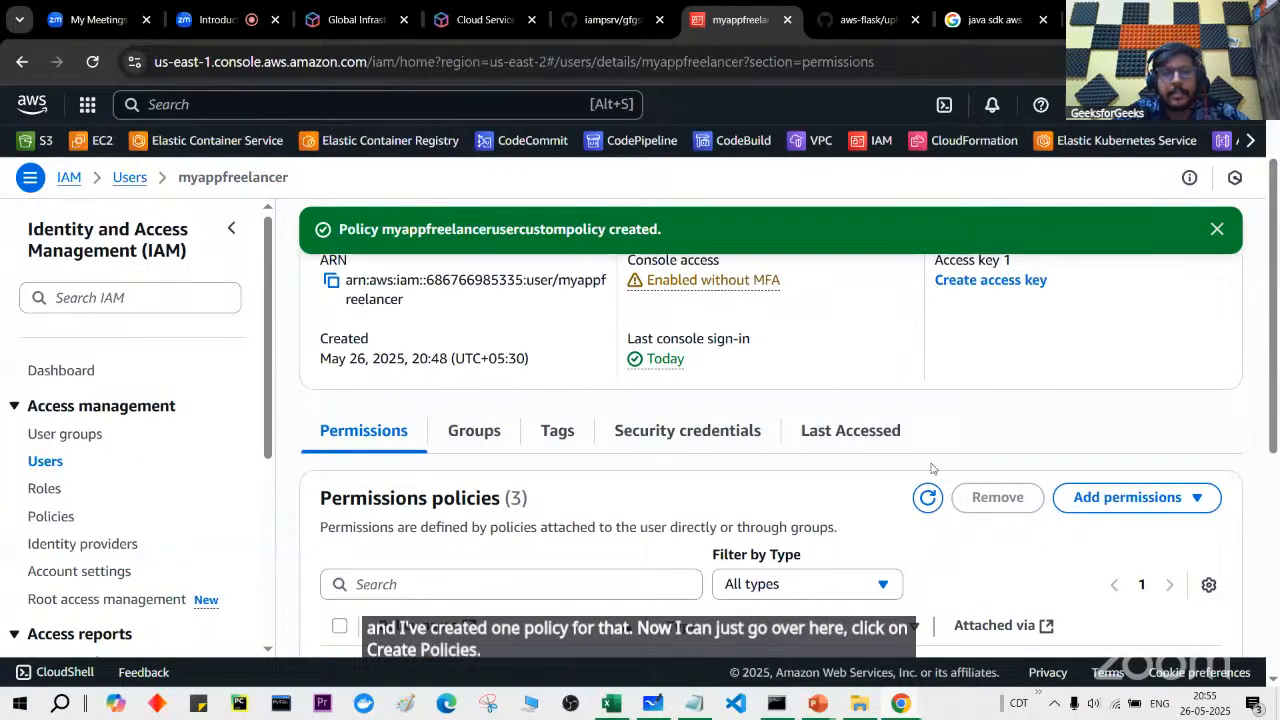
# Step: Back in EC2, duplicate the instances tab for a fresh instance list
pyautogui.scroll(2, 931, 468)
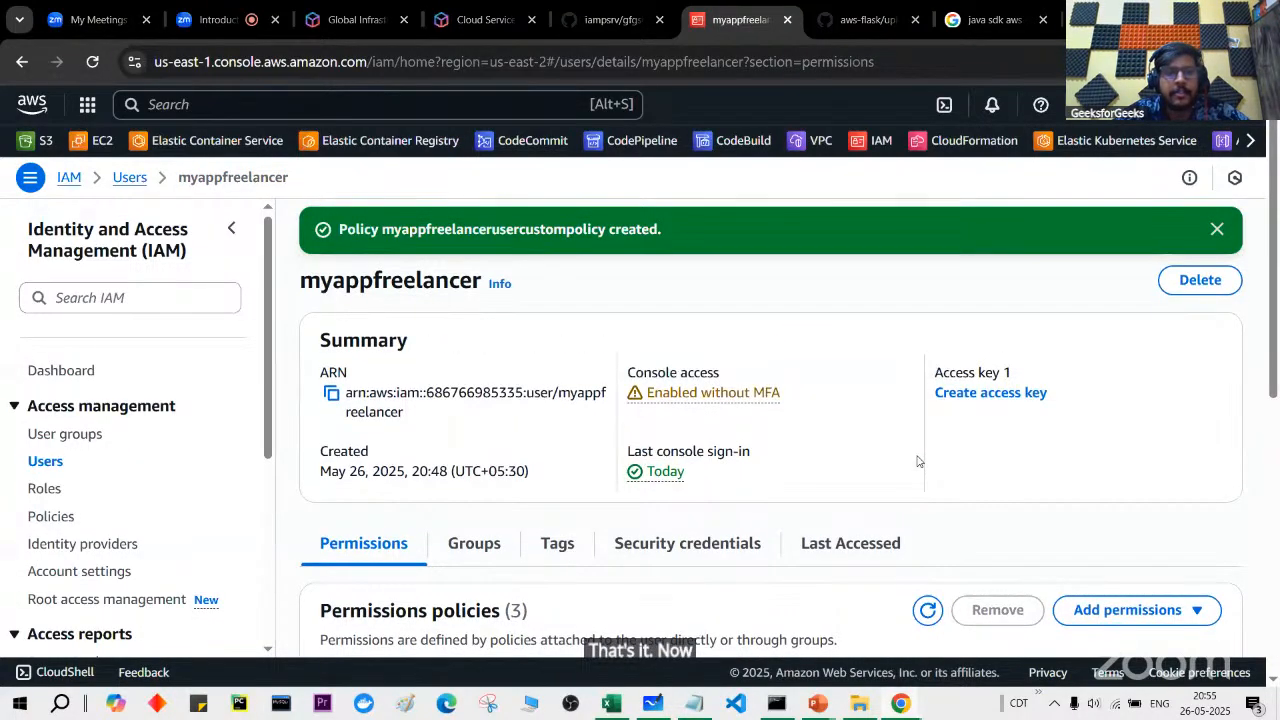
pyautogui.hotkey('alt', 'Tab')
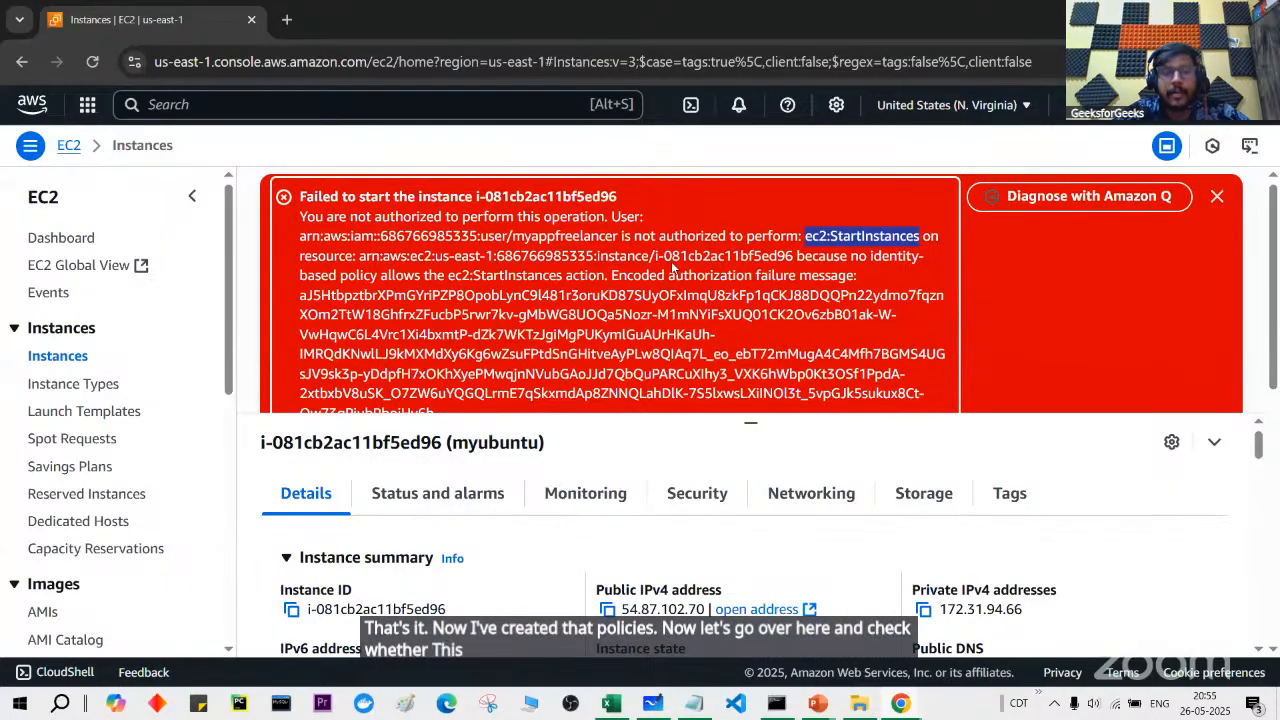
pyautogui.rightClick(140, 25)
pyautogui.click(218, 200)
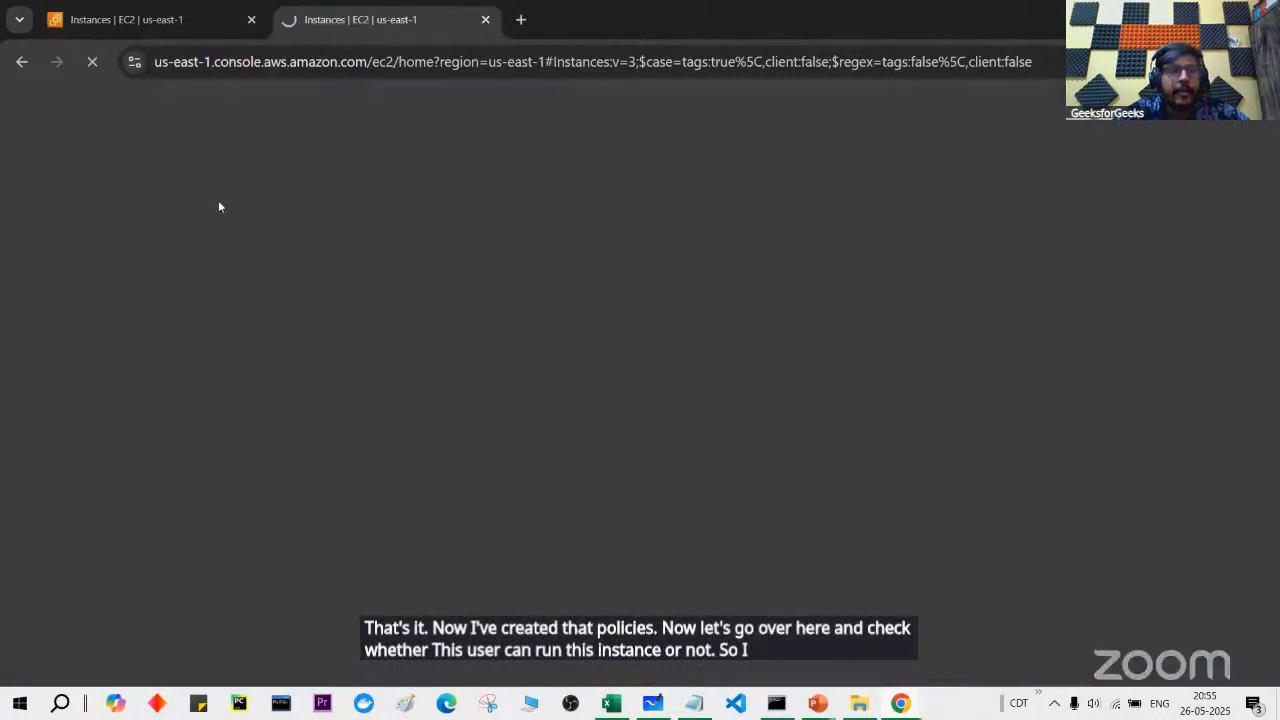
pyautogui.click(142, 25)
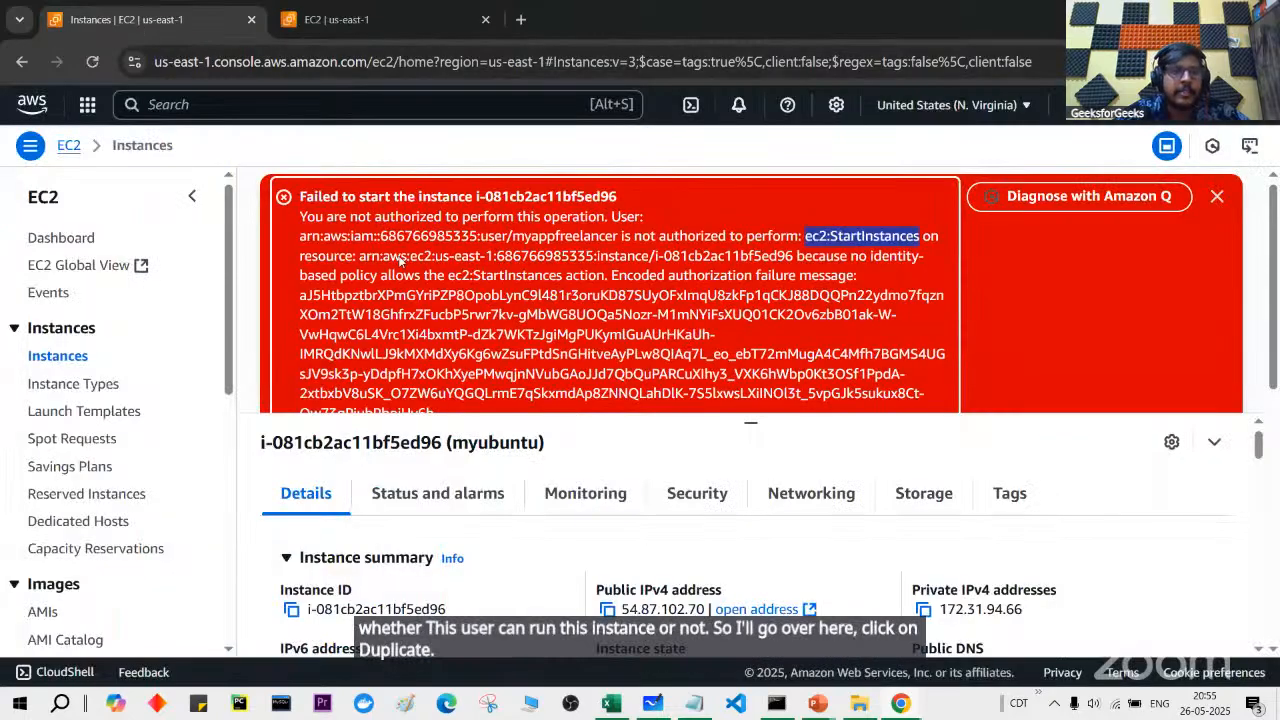
pyautogui.click(324, 22)
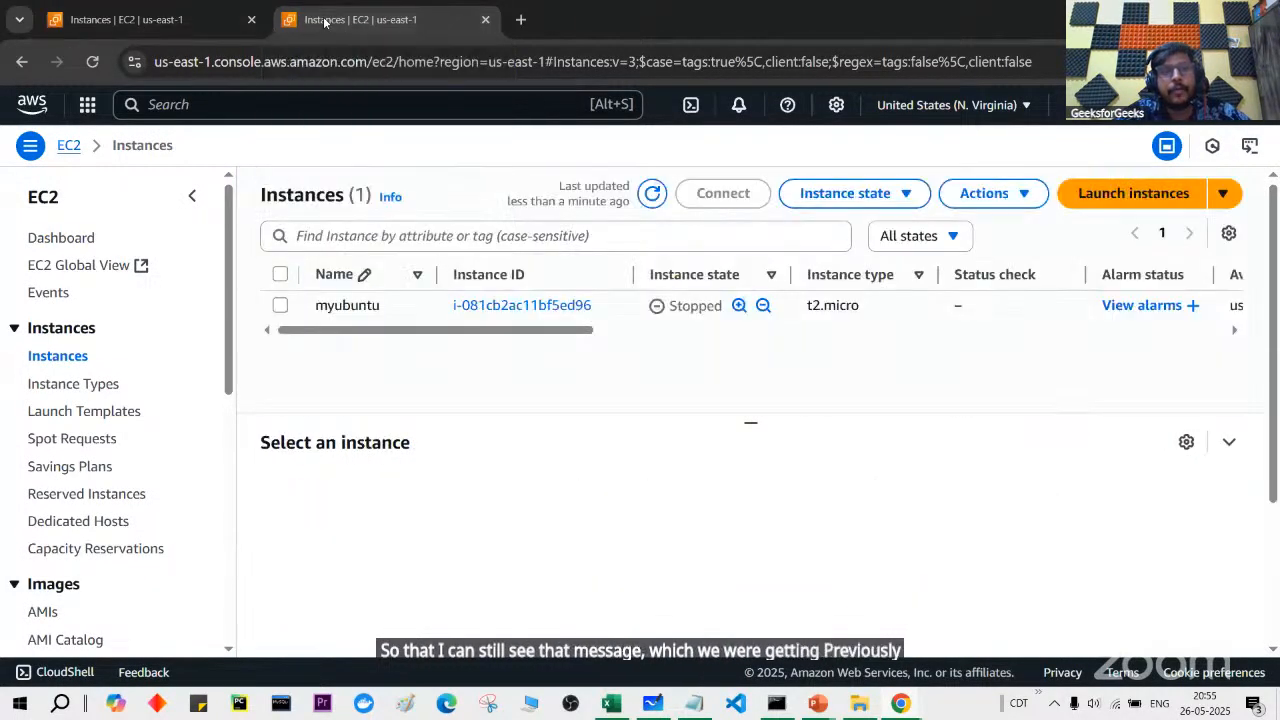
# Step: Start myubuntu and refresh the list until it shows Running
pyautogui.click(280, 305)
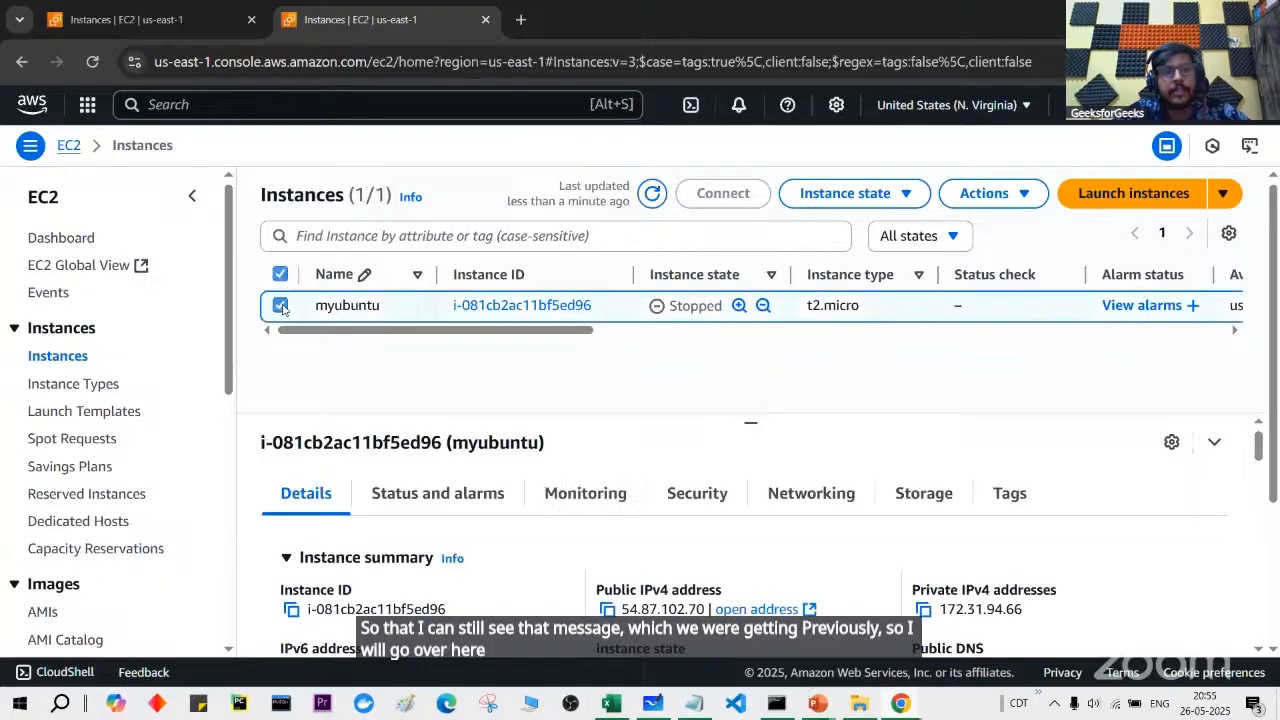
pyautogui.click(867, 203)
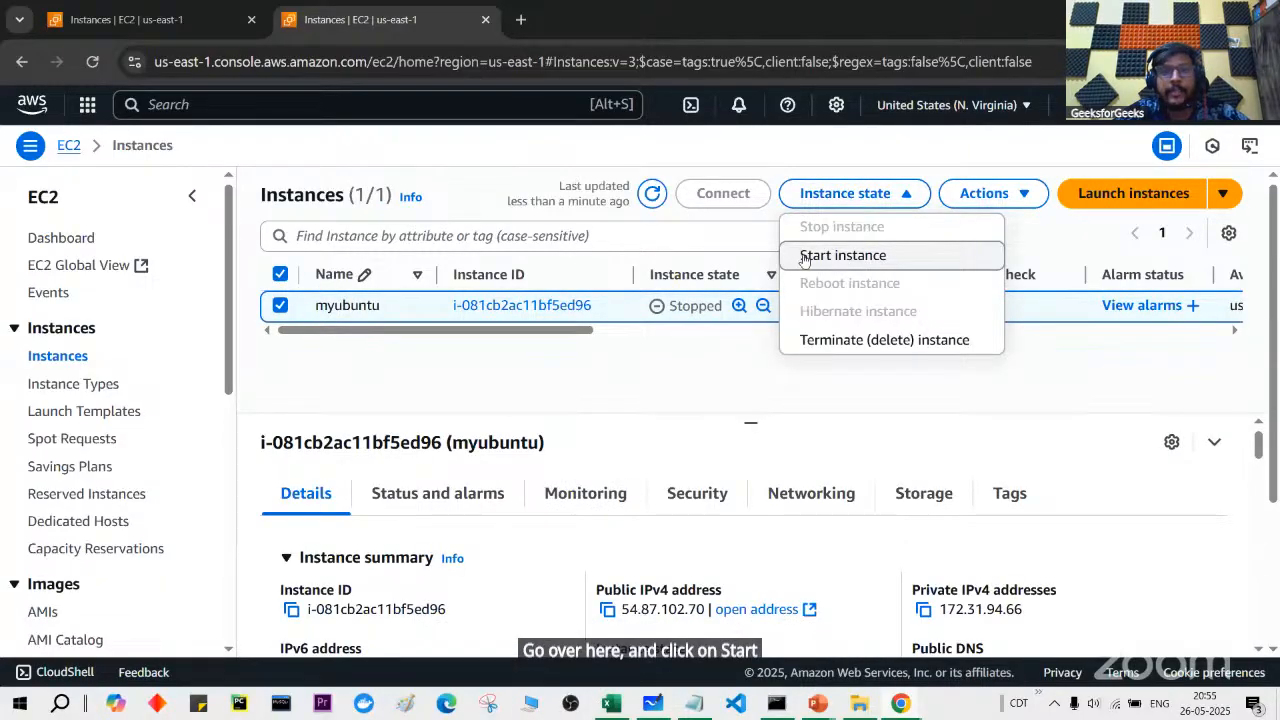
pyautogui.click(176, 34)
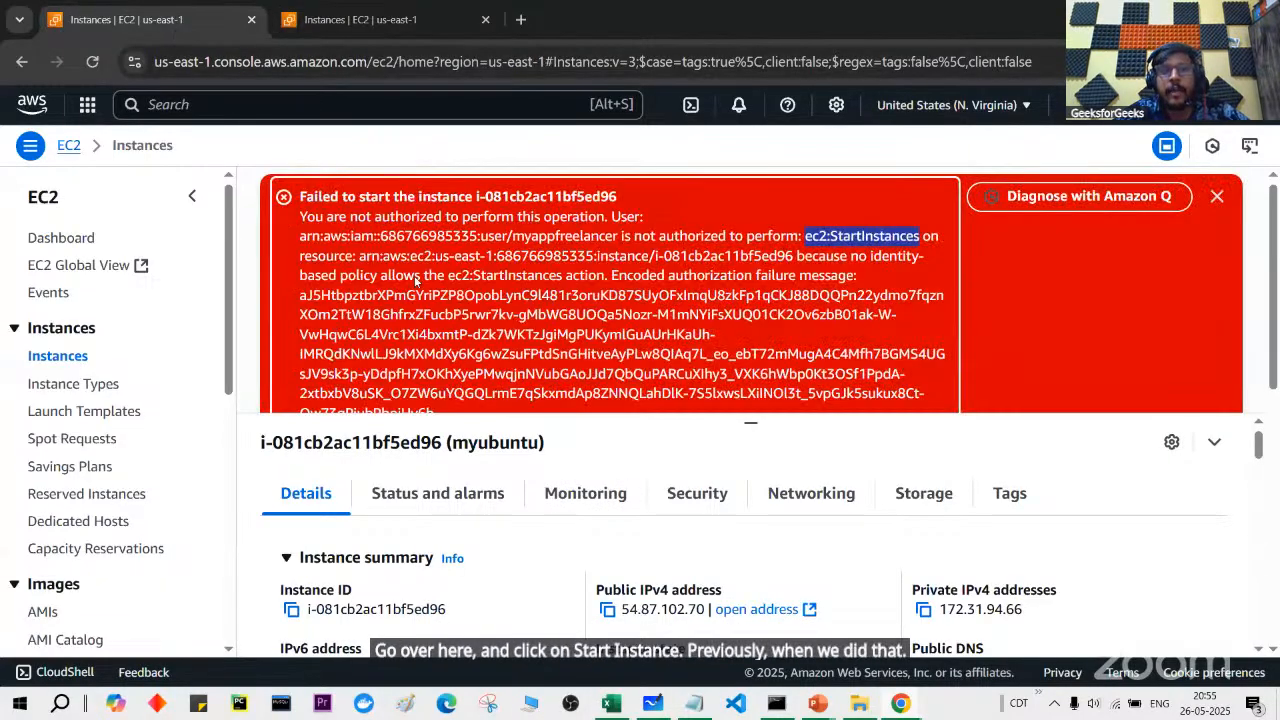
pyautogui.click(414, 34)
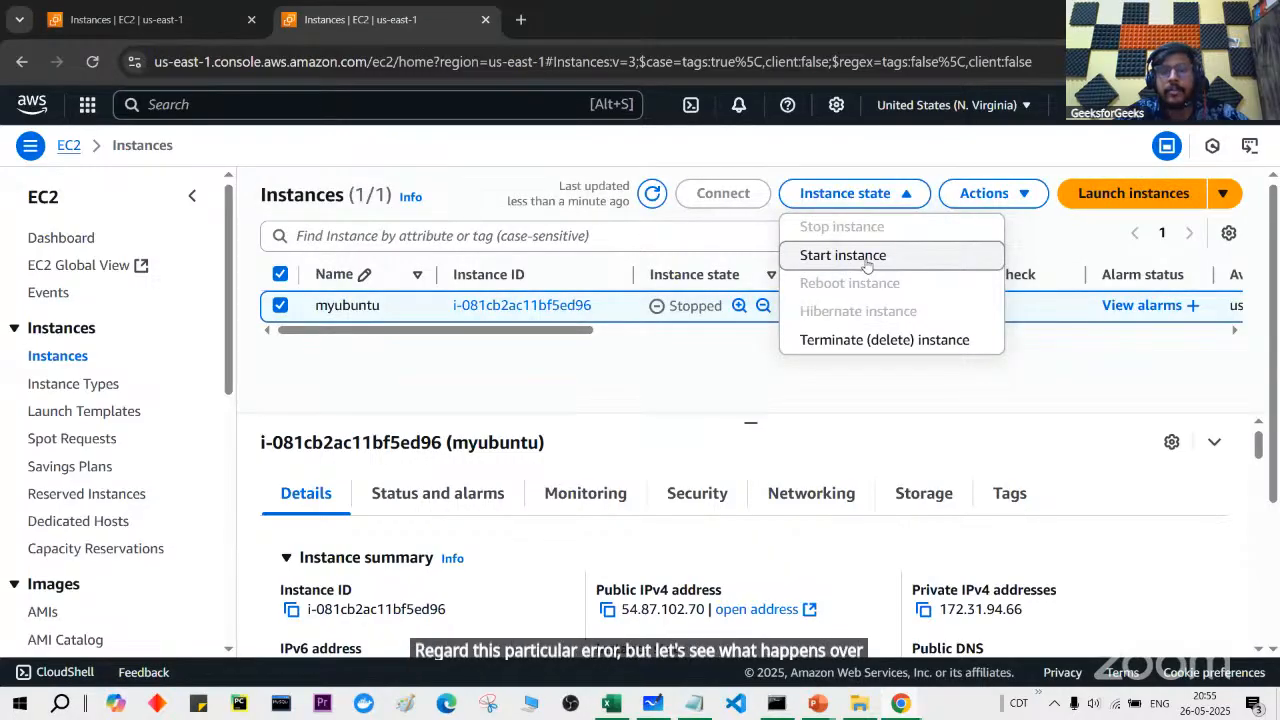
pyautogui.click(843, 256)
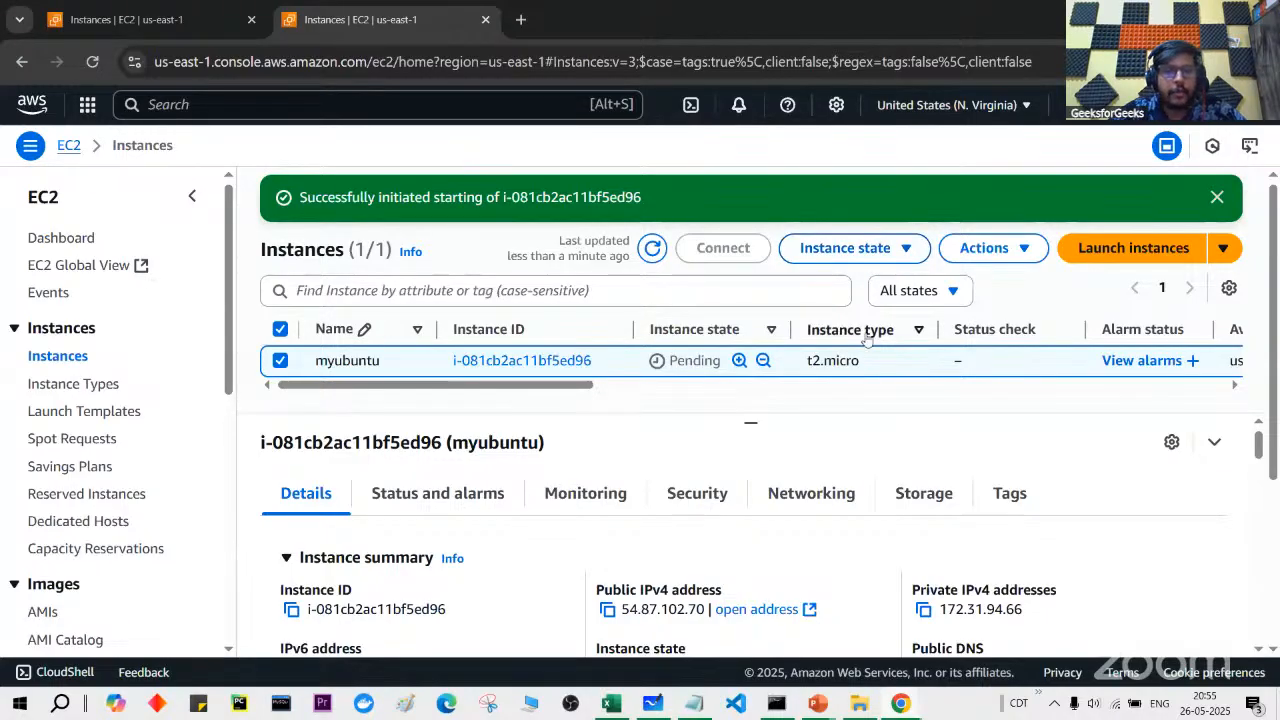
pyautogui.click(648, 253)
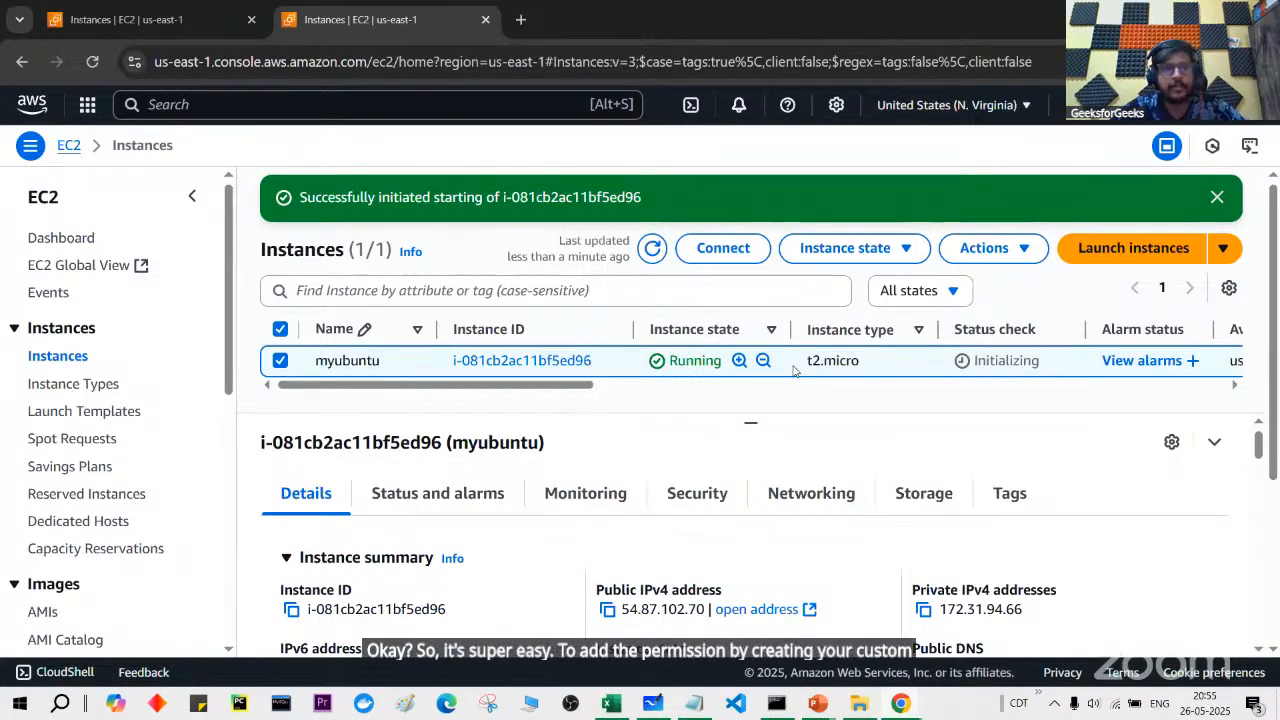
# Step: Look over the IAM user's permissions, then return to the EC2 instances
pyautogui.hotkey('alt', 'Tab')
pyautogui.scroll(-3, 571, 503)
pyautogui.scroll(-1, 953, 465)
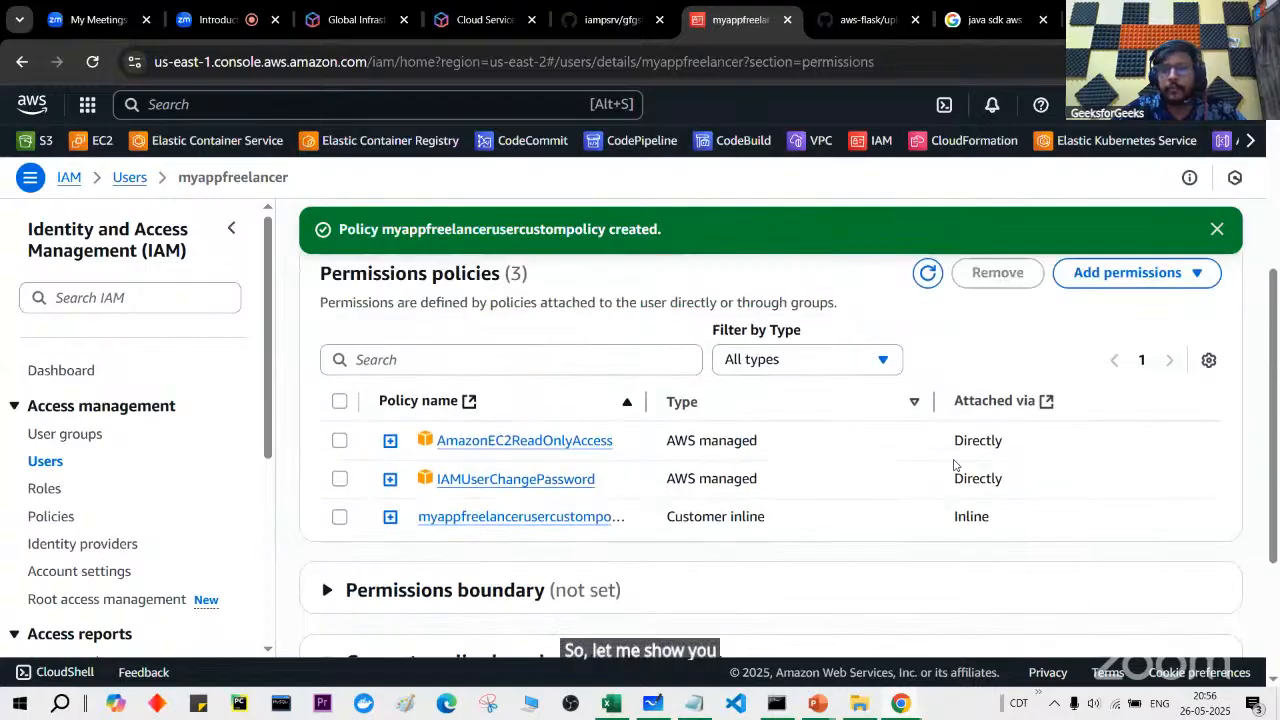
pyautogui.hotkey('alt', 'Tab')
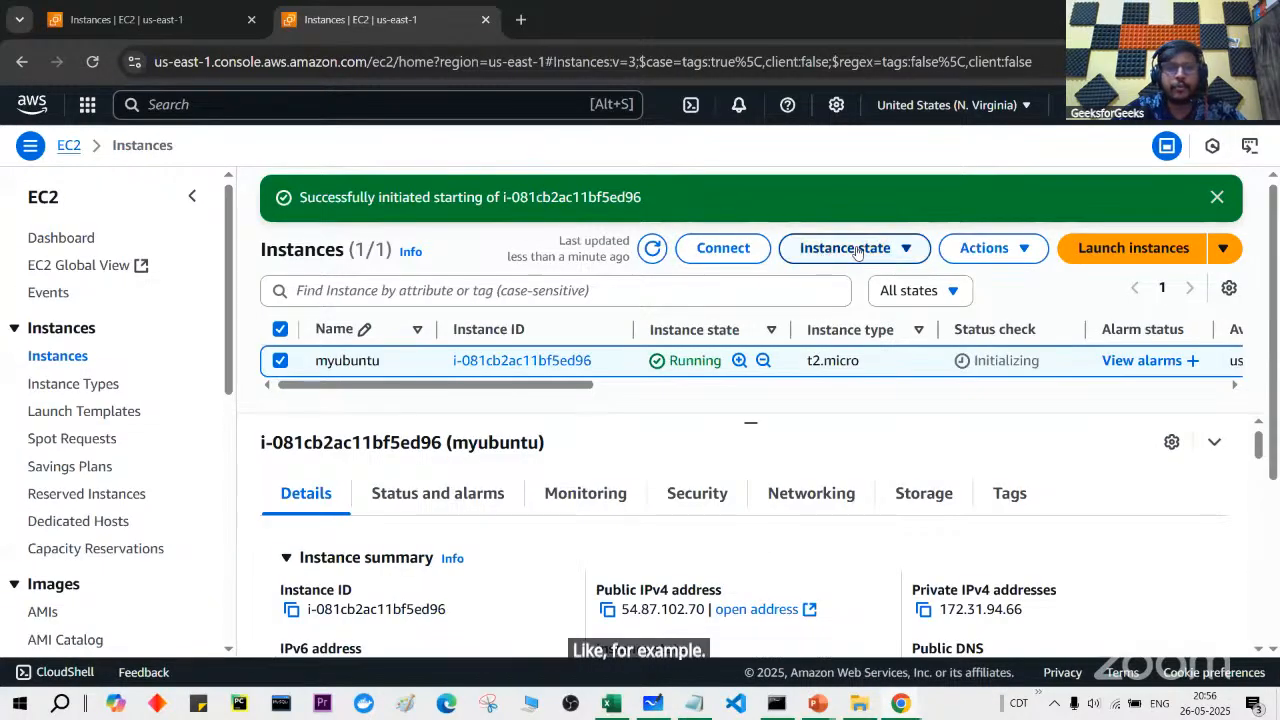
# Step: Try to stop myubuntu, which fails as not authorized for StopInstances
pyautogui.click(830, 248)
pyautogui.click(866, 282)
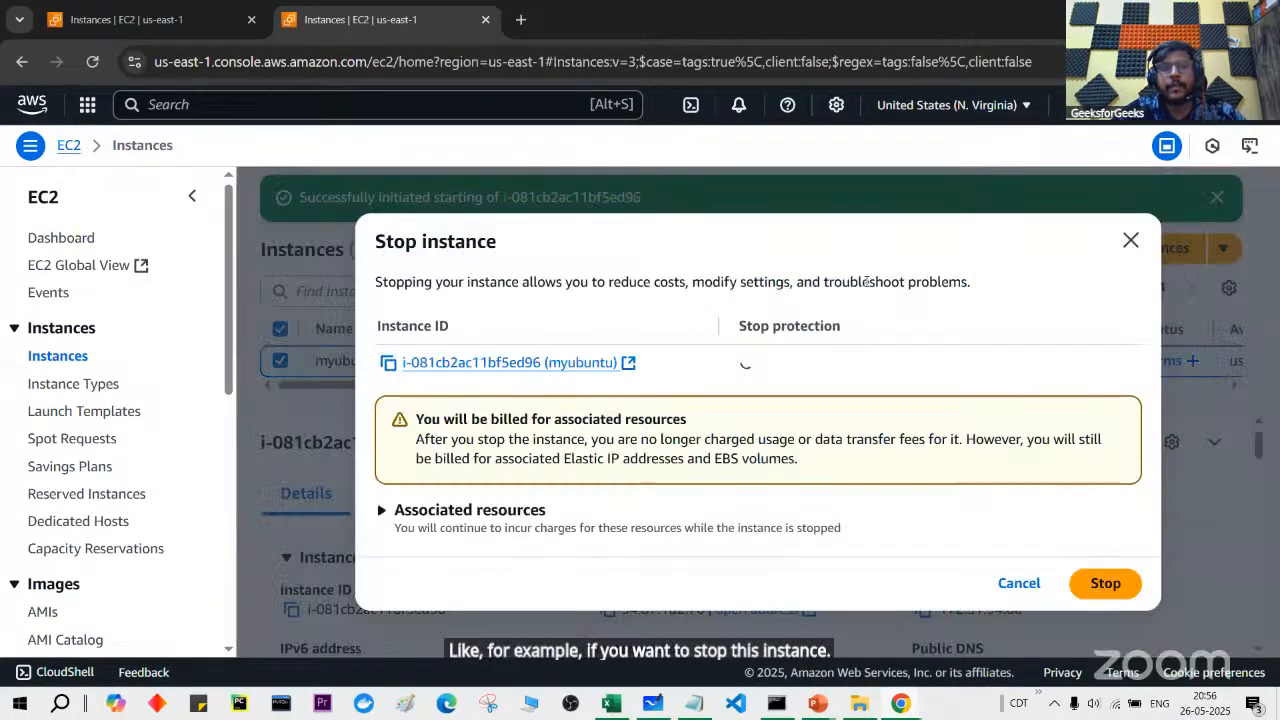
pyautogui.click(1100, 584)
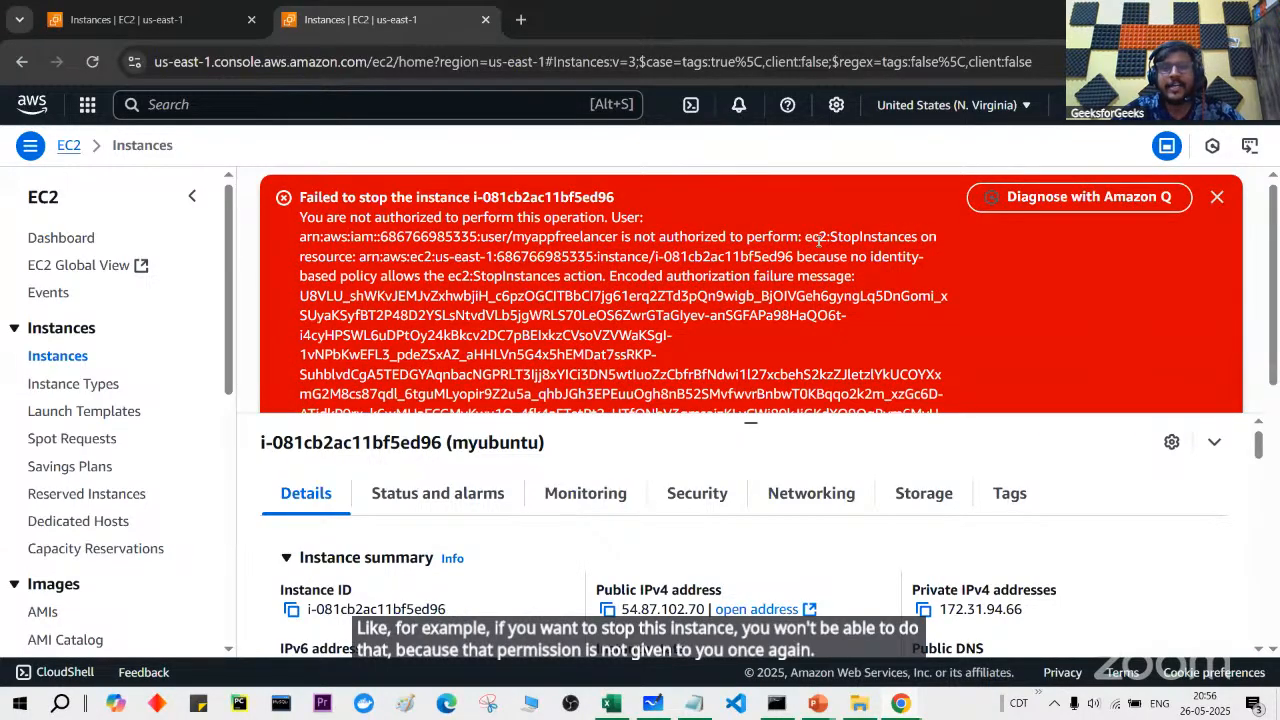
# Step: In the IAM user's permissions, select myappfreelancerusercustompolicy and go to Add permissions
pyautogui.hotkey('alt', 'Tab')
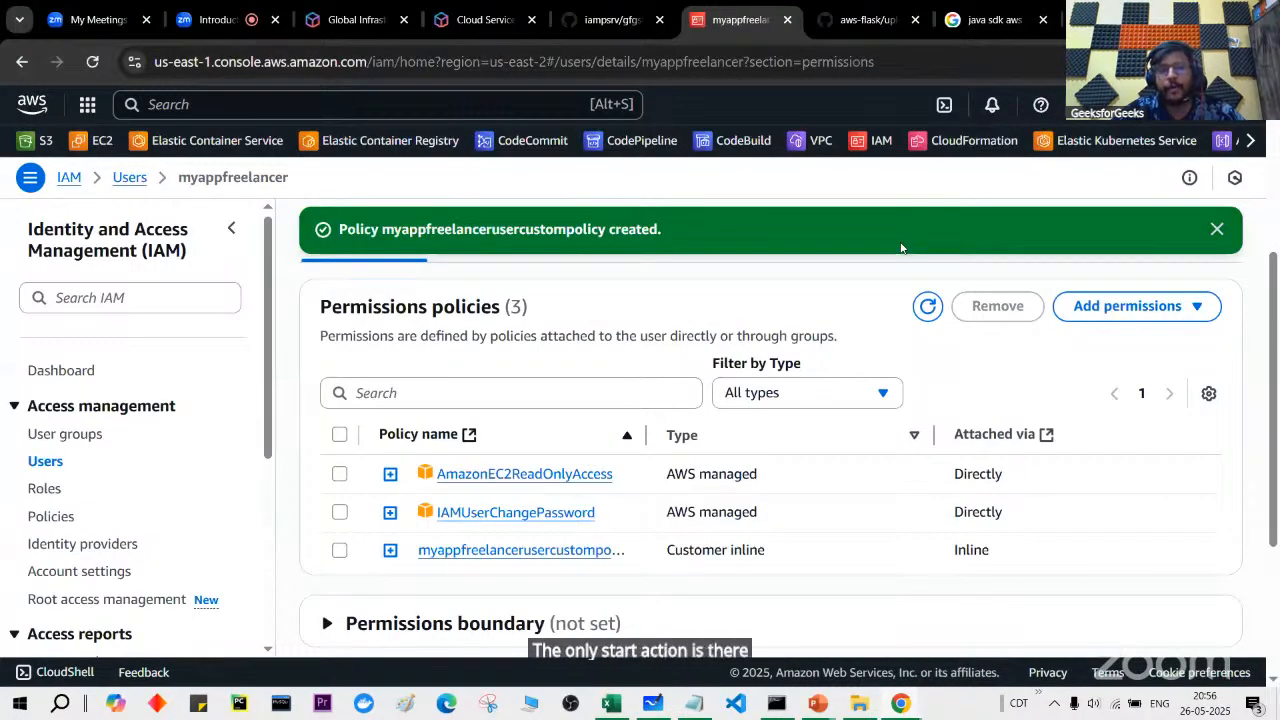
pyautogui.scroll(1, 880, 390)
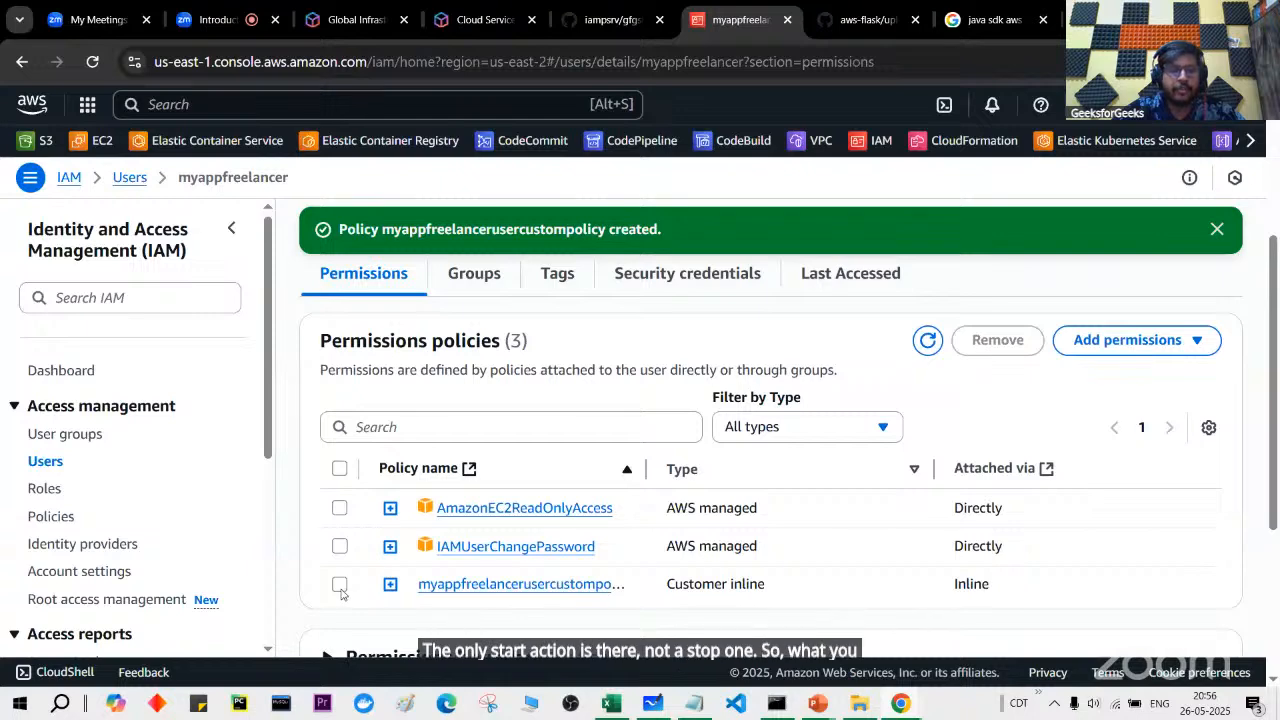
pyautogui.click(341, 585)
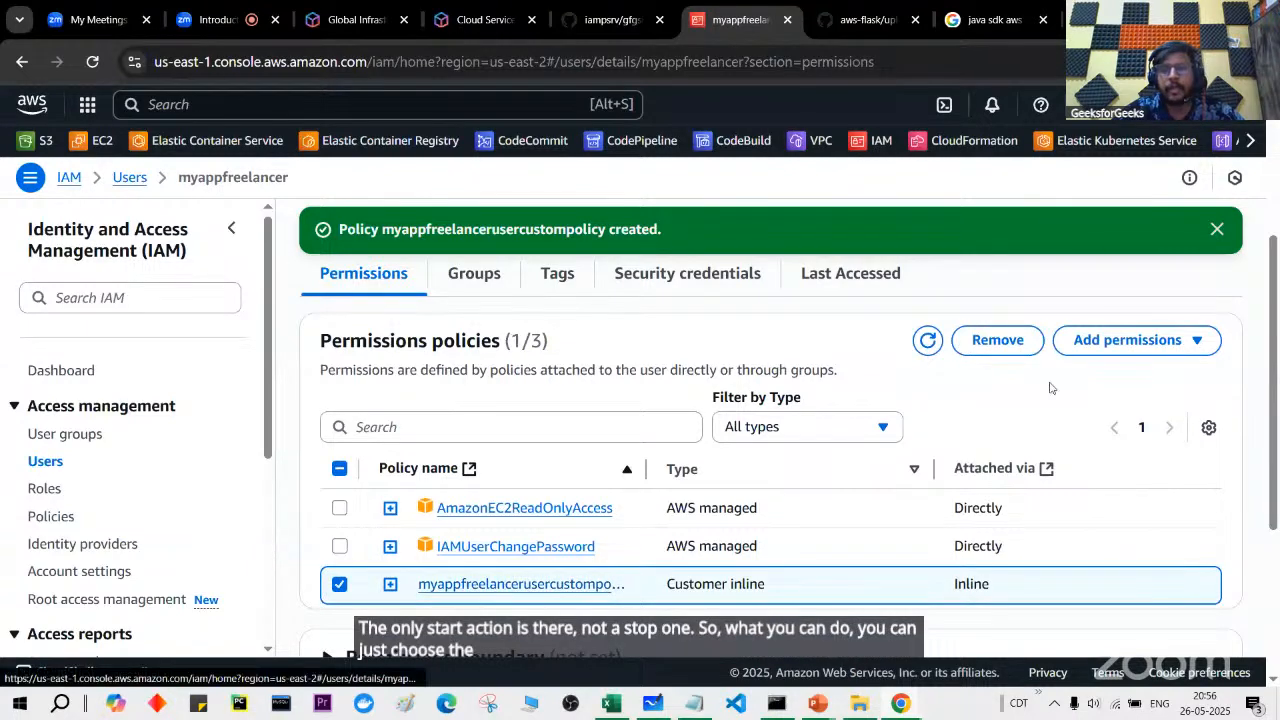
pyautogui.click(1121, 343)
pyautogui.click(1137, 380)
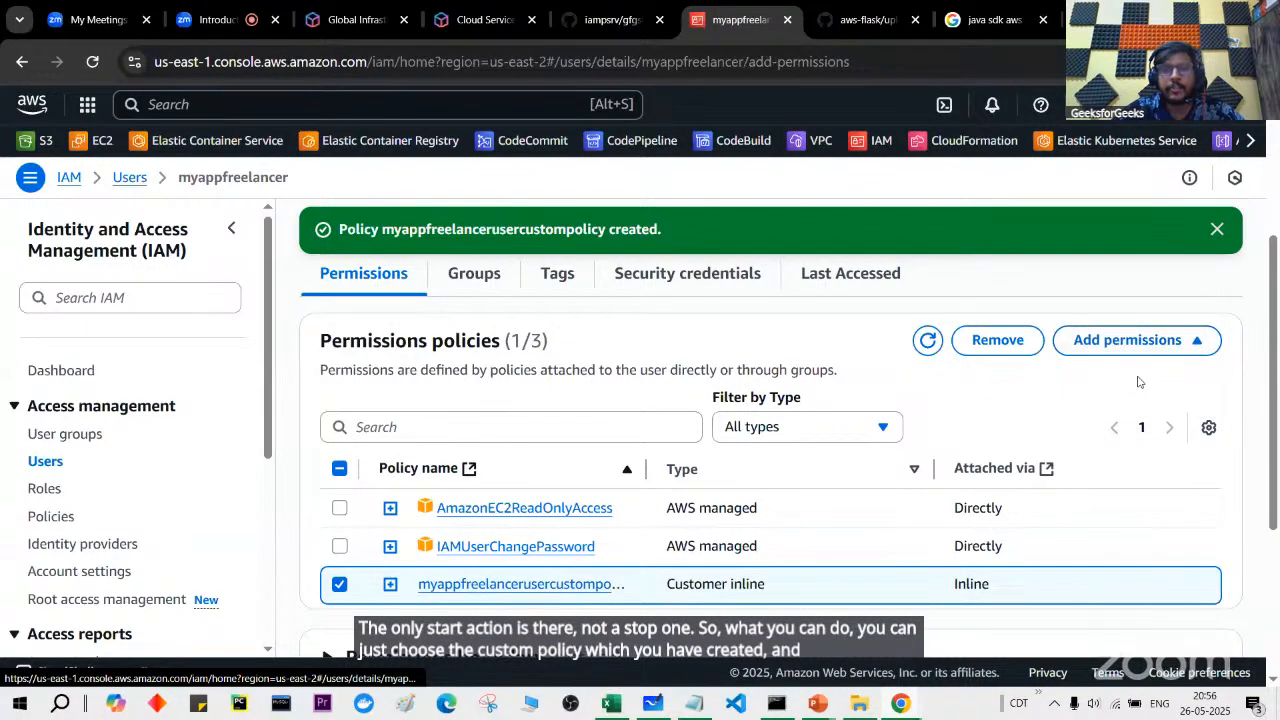
pyautogui.hscroll(-5, 714, 470)
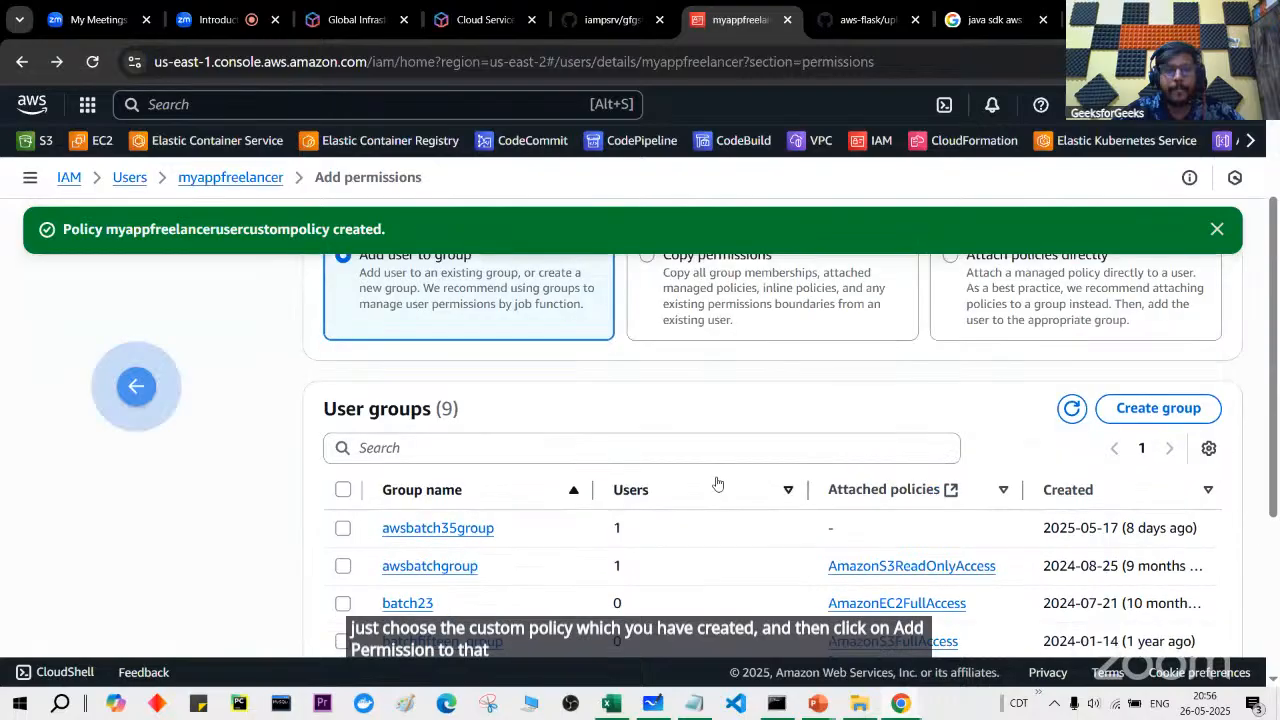
pyautogui.scroll(-2, 664, 487)
# Step: Open the custom policy in the Visual editor and filter EC2 actions for StartInstances
pyautogui.click(508, 514)
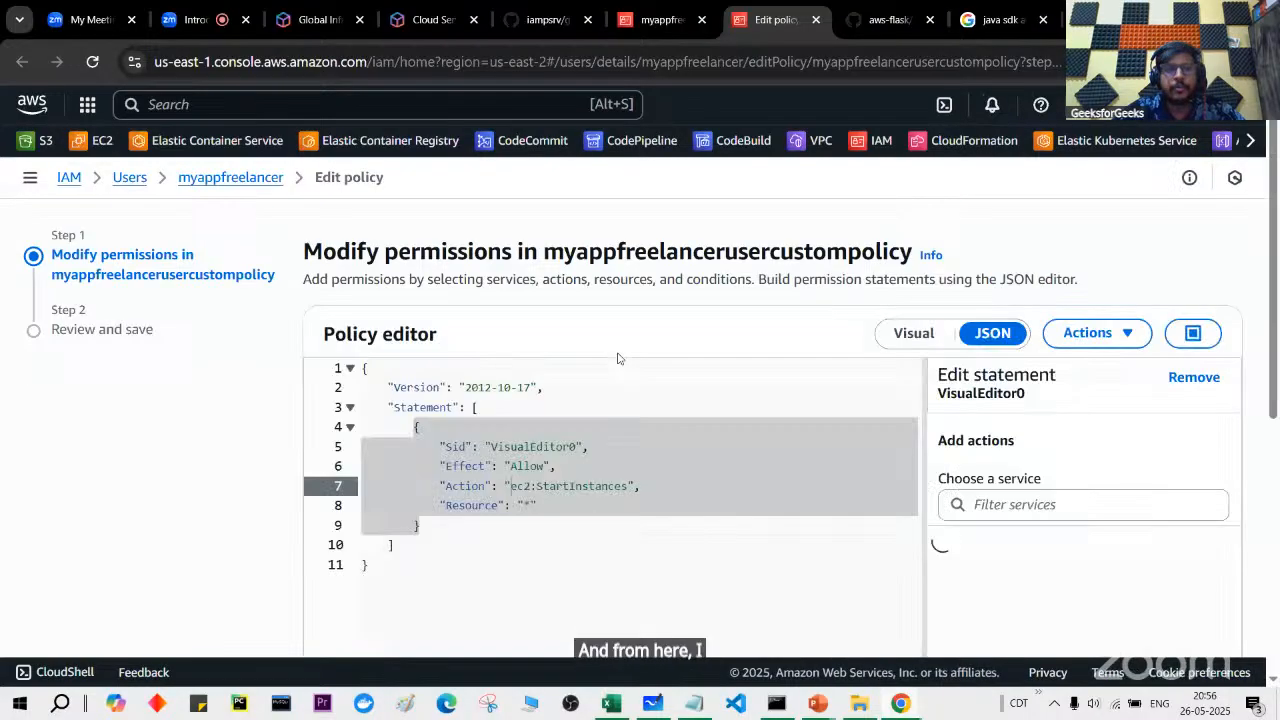
pyautogui.click(895, 340)
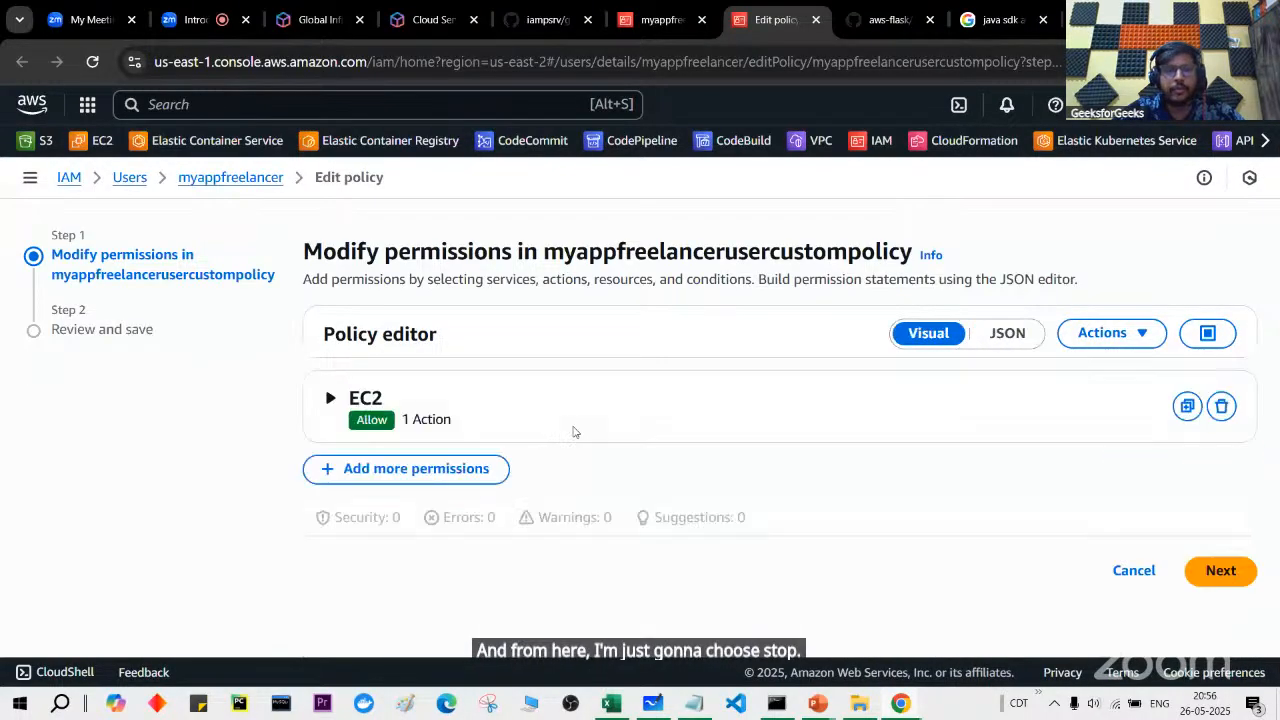
pyautogui.click(329, 401)
pyautogui.scroll(-2, 378, 518)
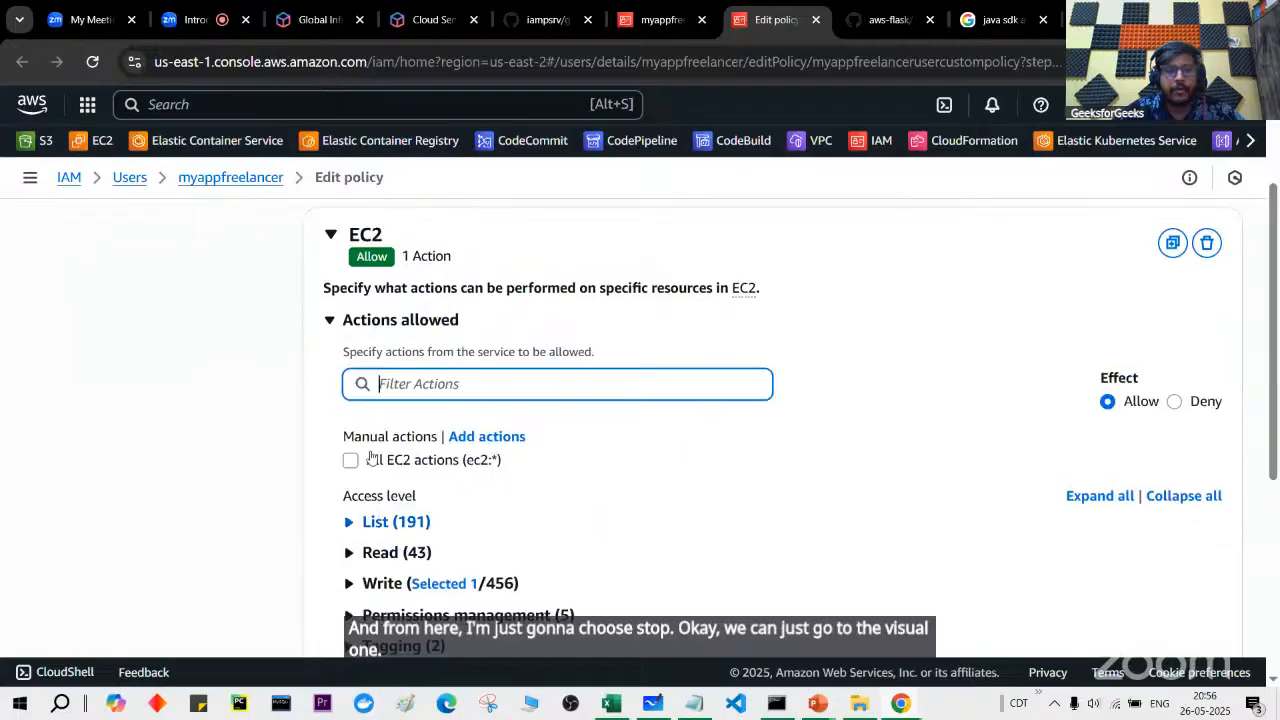
pyautogui.write('ec2:StartInstances')
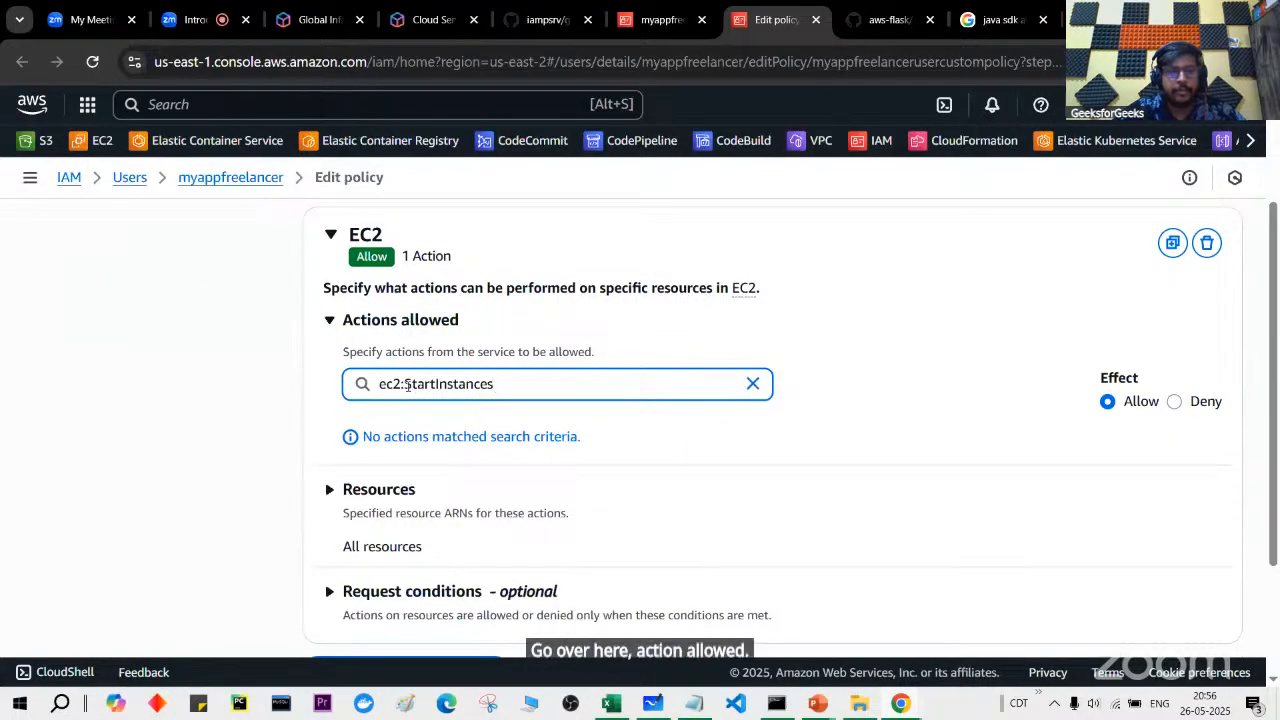
pyautogui.hotkey('shift', 'Home')
pyautogui.press('BackSpace')
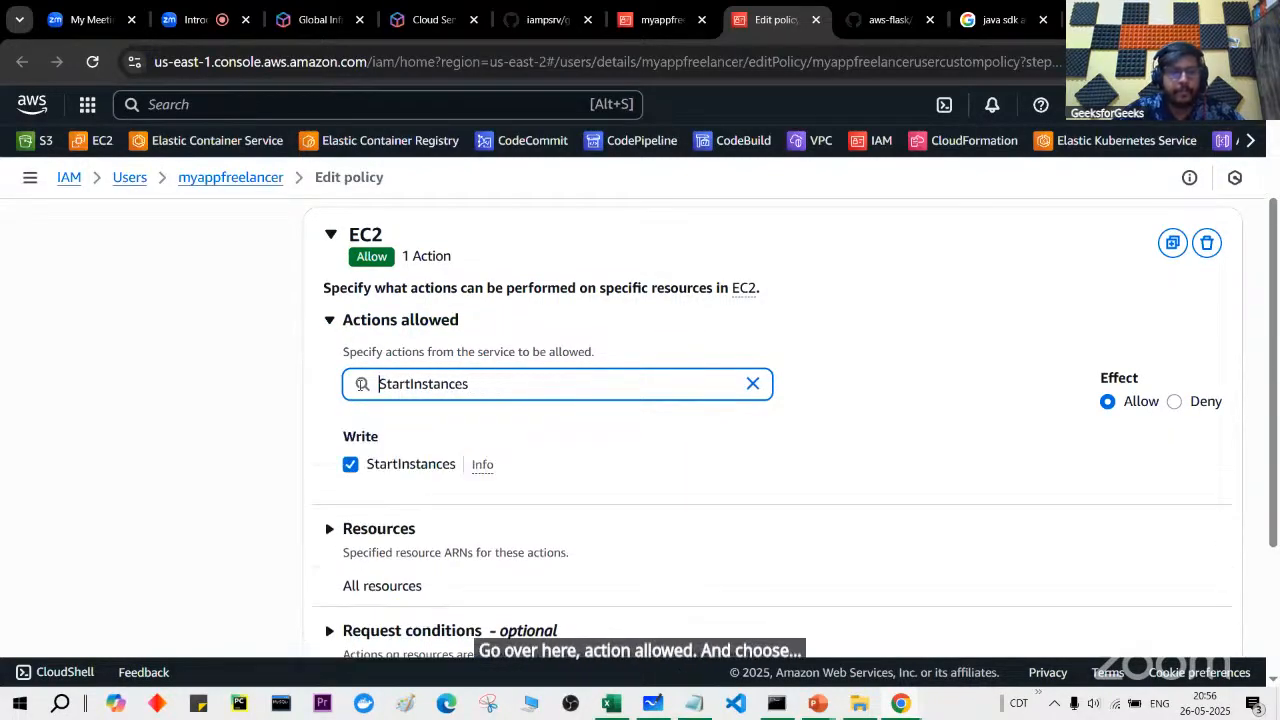
# Step: Change the filter to StopInstances, allow it, and save the policy
pyautogui.click(409, 387)
pyautogui.press('BackSpace')
pyautogui.press('BackSpace')
pyautogui.press('BackSpace')
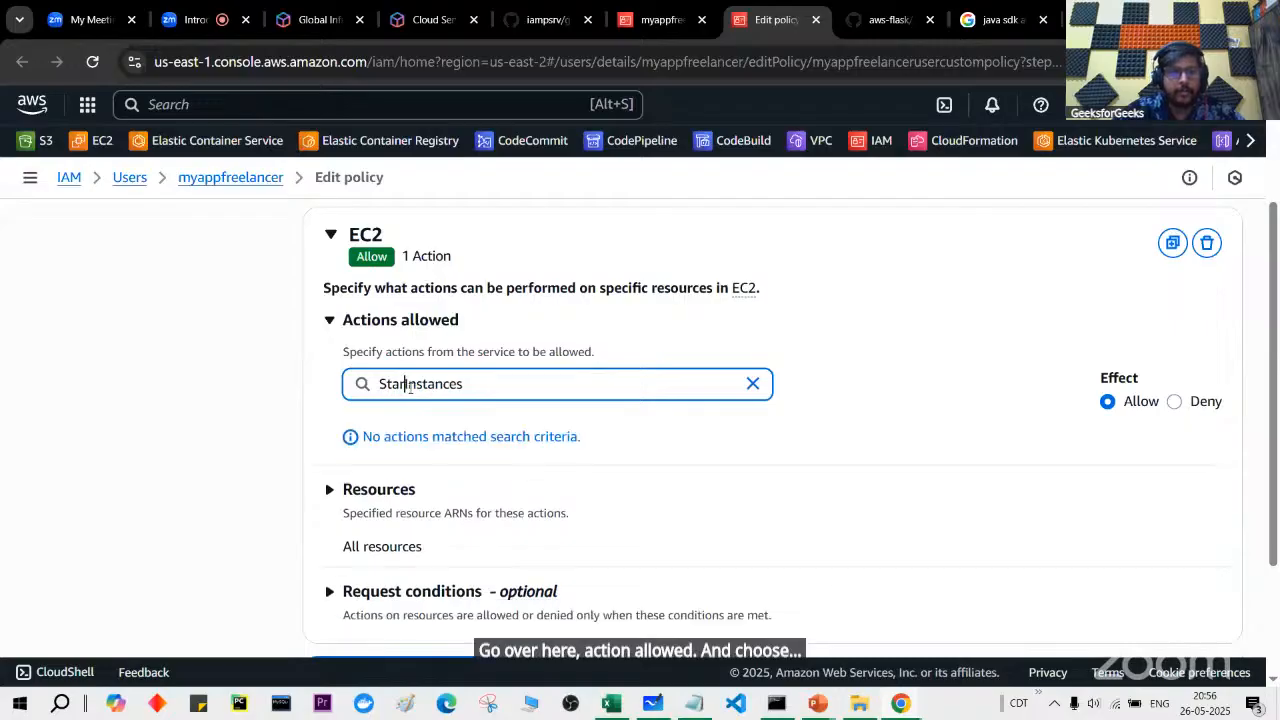
pyautogui.write('op')
pyautogui.click(367, 472)
pyautogui.scroll(-3, 487, 484)
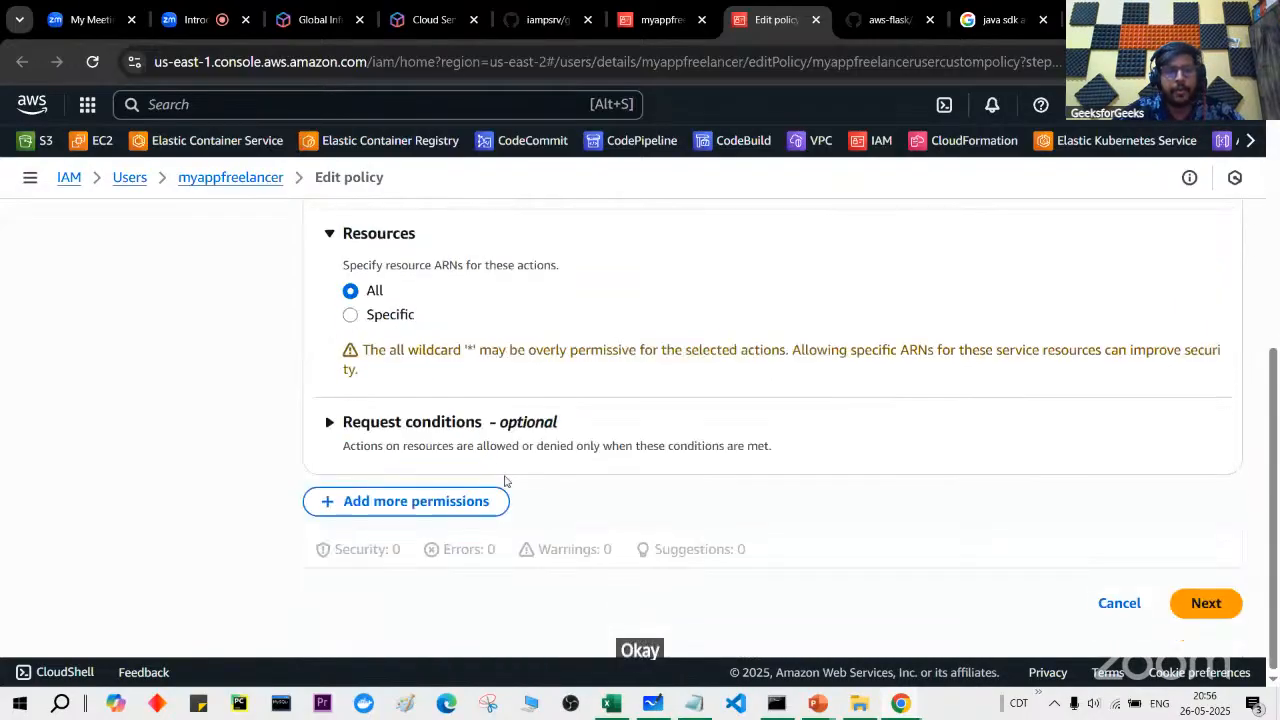
pyautogui.click(1203, 605)
pyautogui.click(1197, 606)
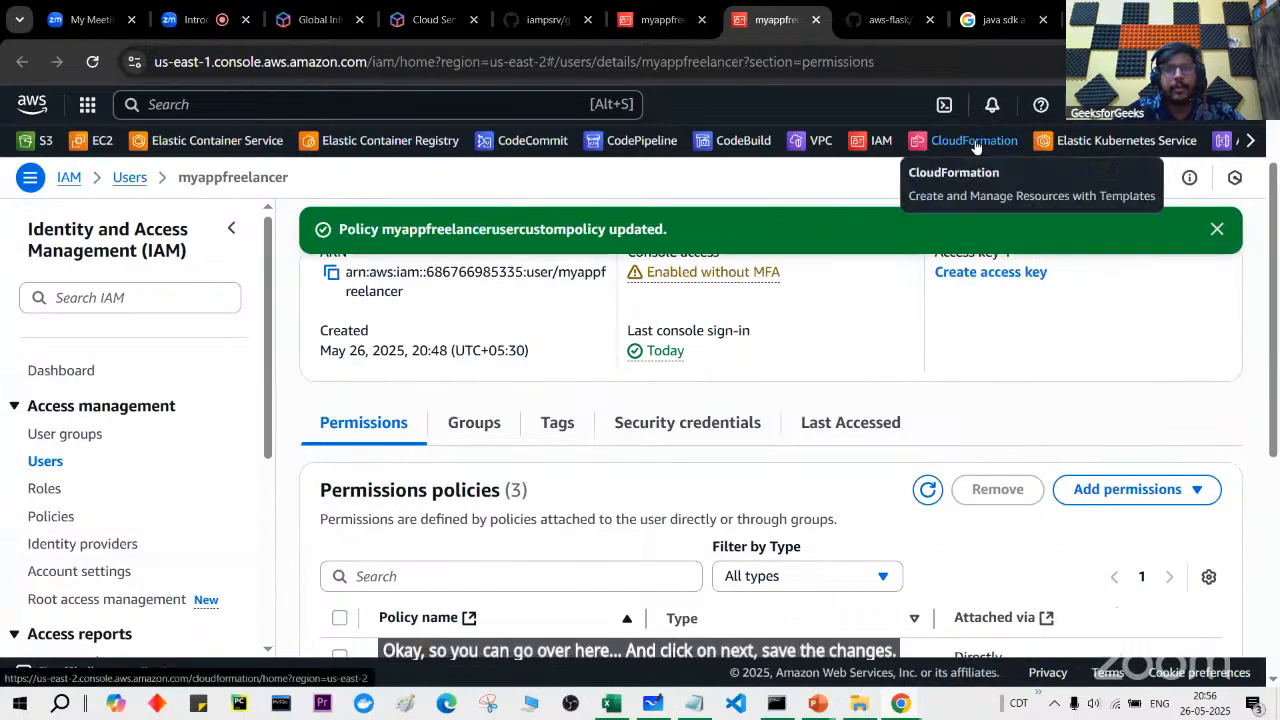
# Step: In a duplicated EC2 tab, stop the myubuntu instance and refresh to confirm it's stopping
pyautogui.hotkey('alt', 'Tab')
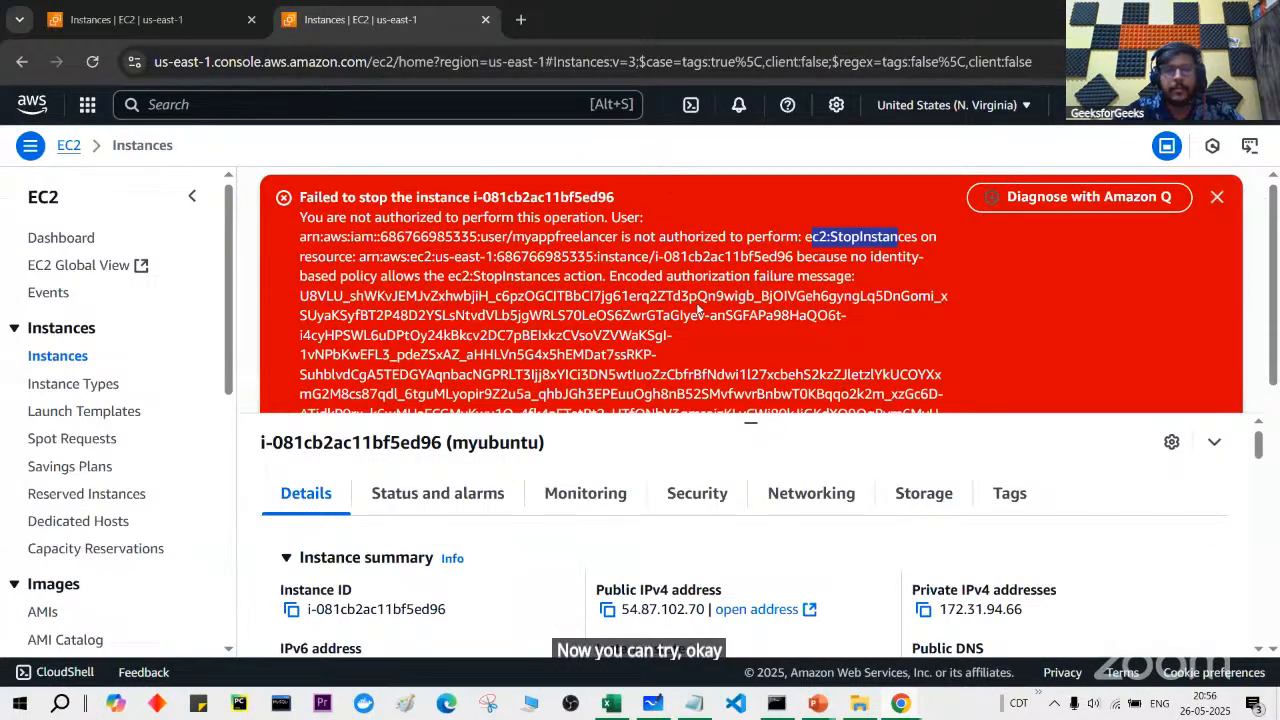
pyautogui.rightClick(427, 29)
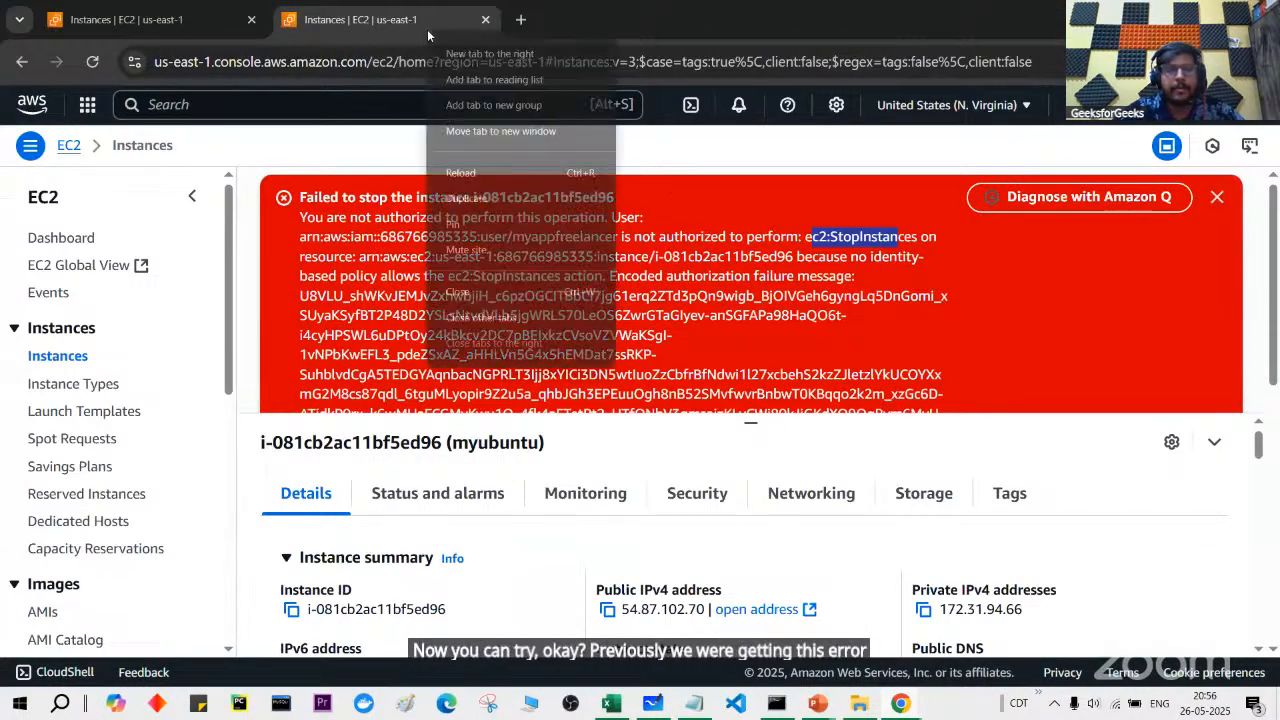
pyautogui.click(513, 199)
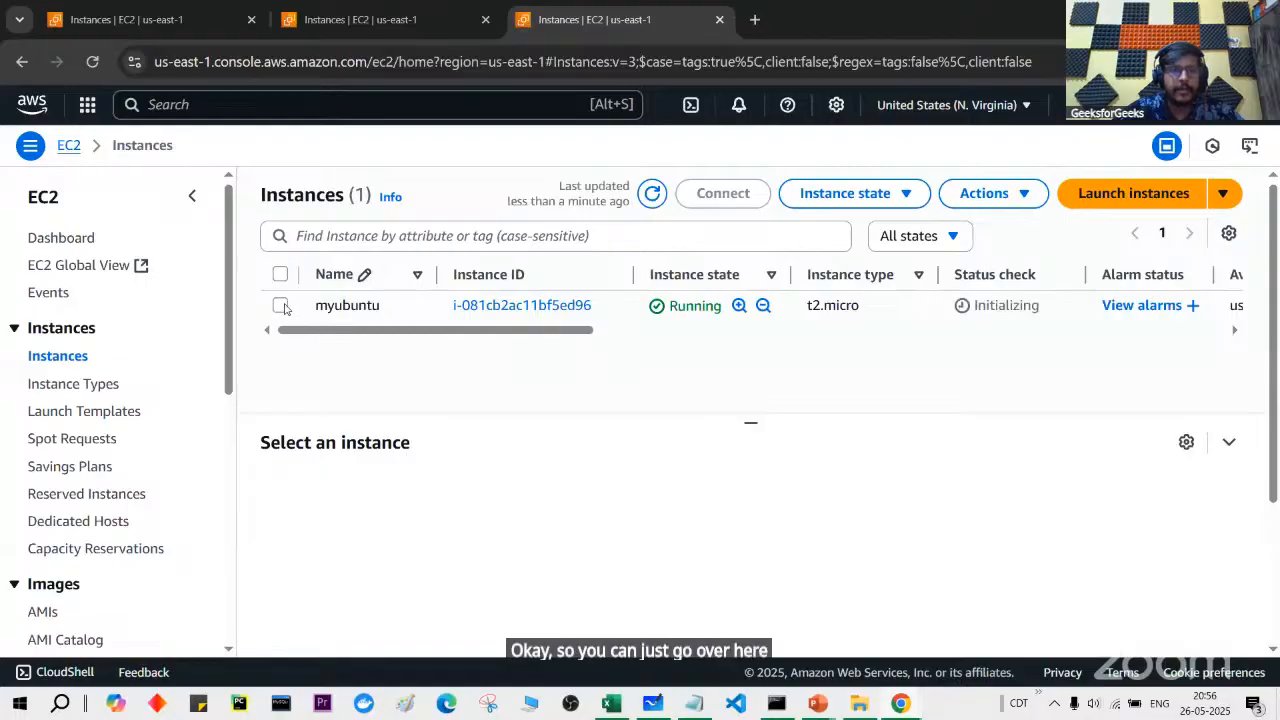
pyautogui.click(283, 306)
pyautogui.click(850, 194)
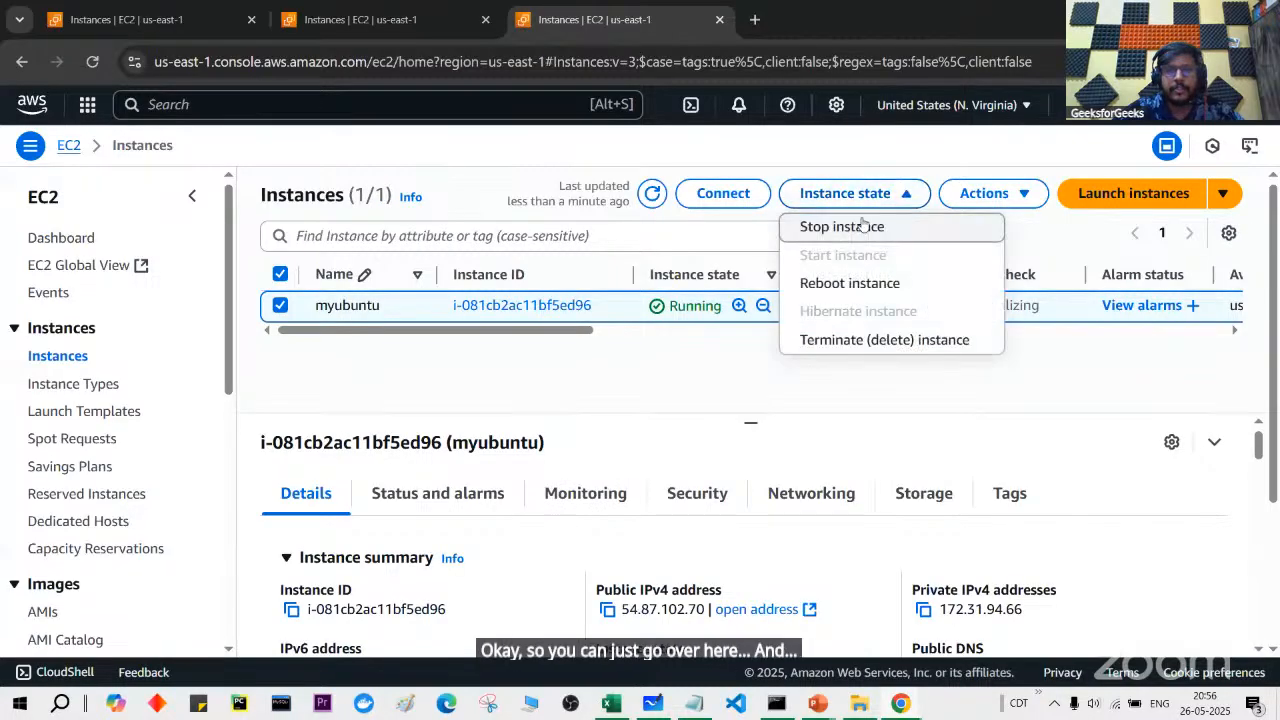
pyautogui.click(865, 228)
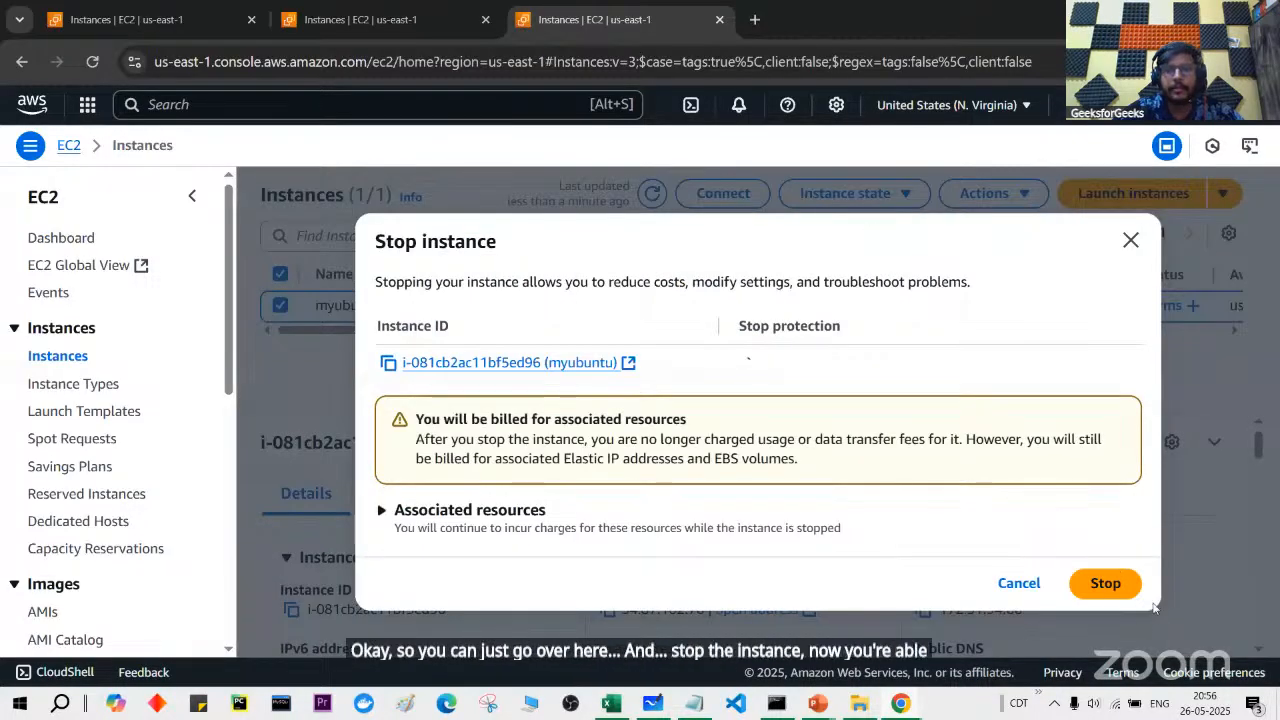
pyautogui.click(1127, 592)
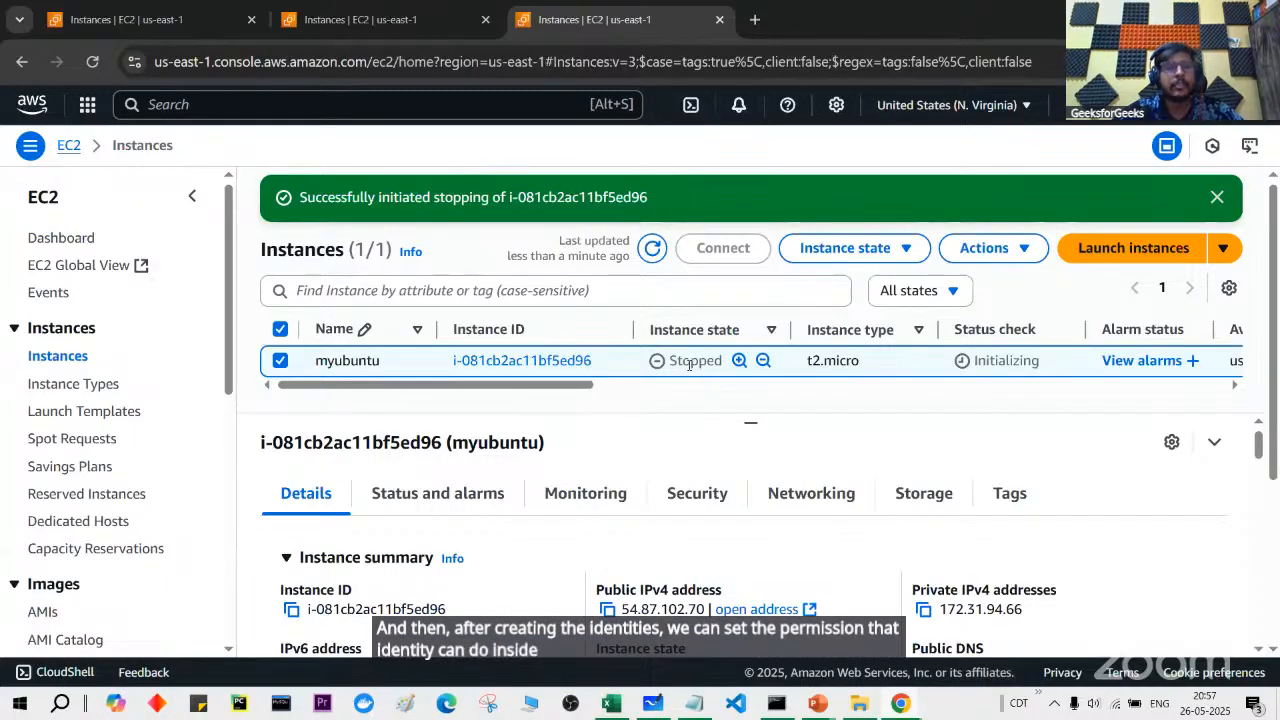
pyautogui.click(648, 252)
# Step: Go back to the PowerPoint slideshow's Overview of AWS IAM slide
pyautogui.hotkey('alt', 'Tab')
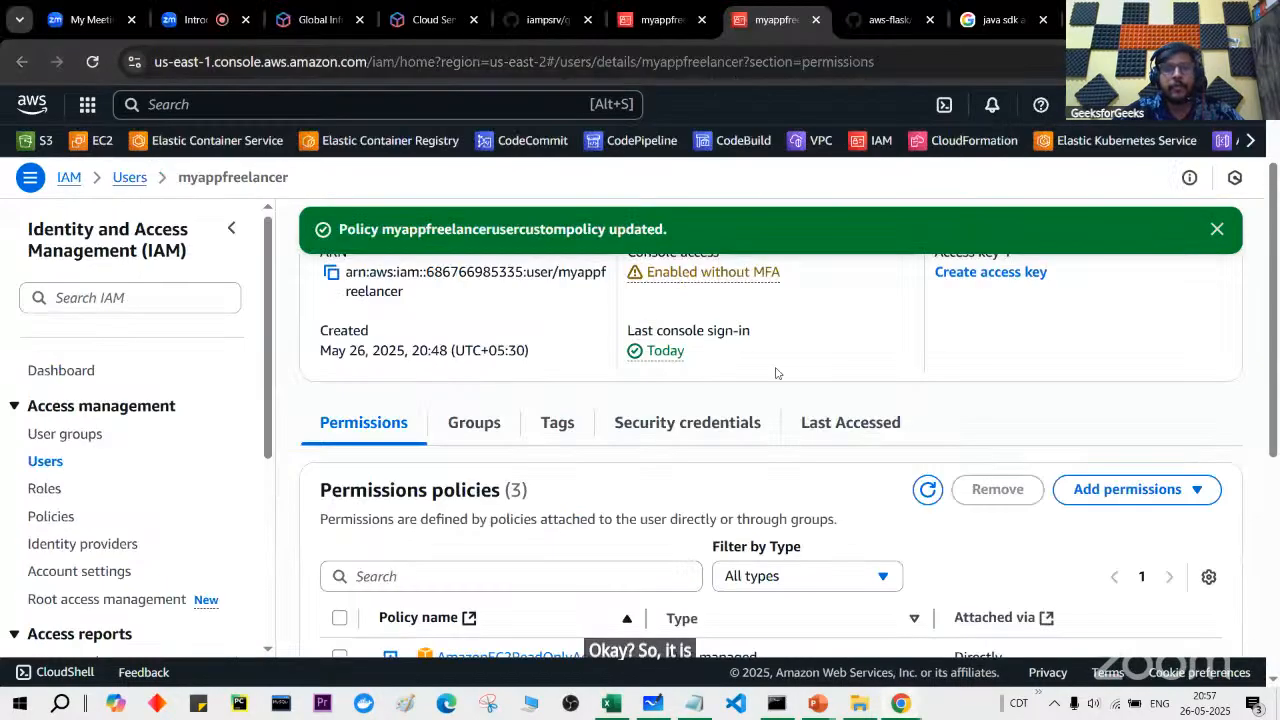
pyautogui.scroll(-1, 868, 536)
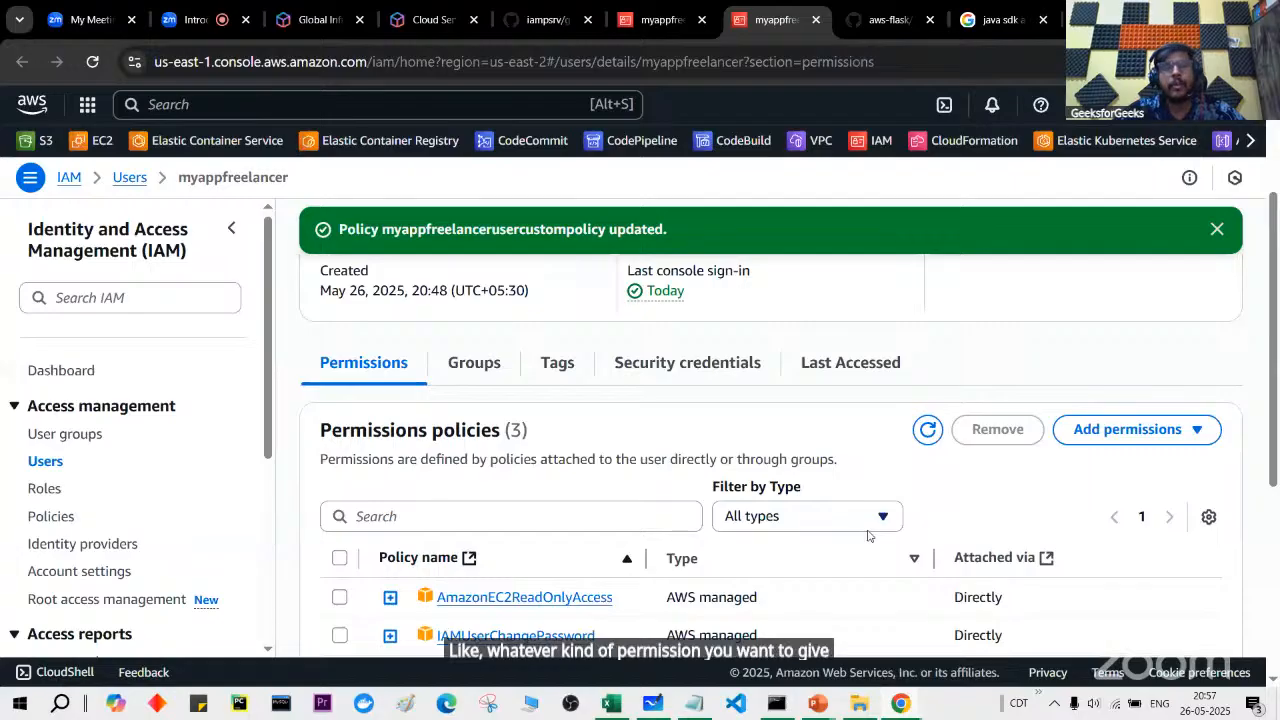
pyautogui.moveTo(818, 703)
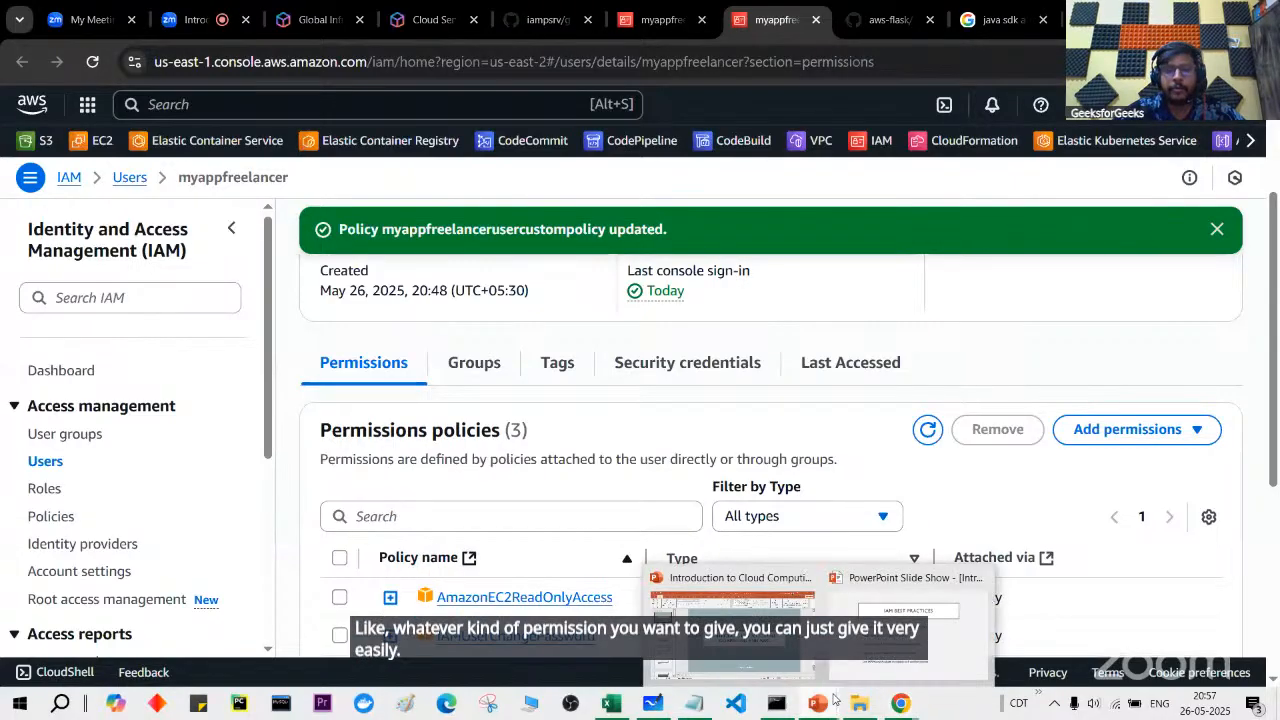
pyautogui.click(893, 612)
pyautogui.press('Left')
pyautogui.press('Left')
pyautogui.press('Left')
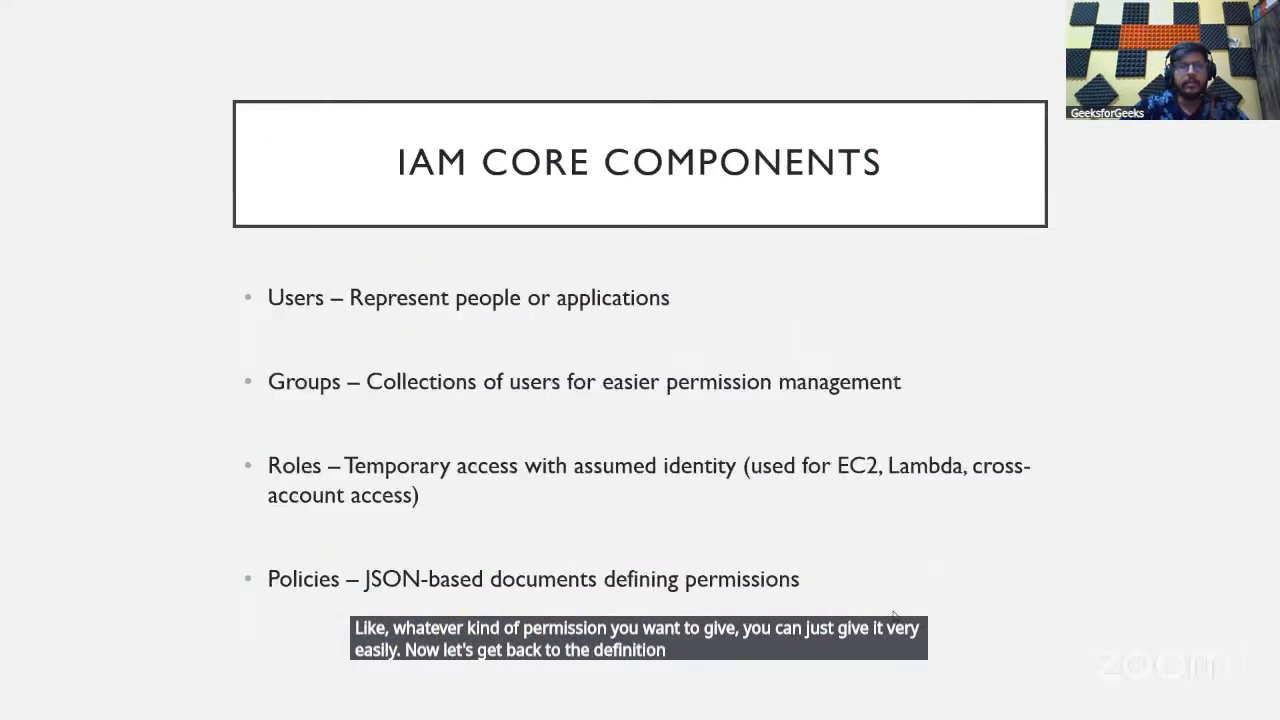
pyautogui.press('Left')
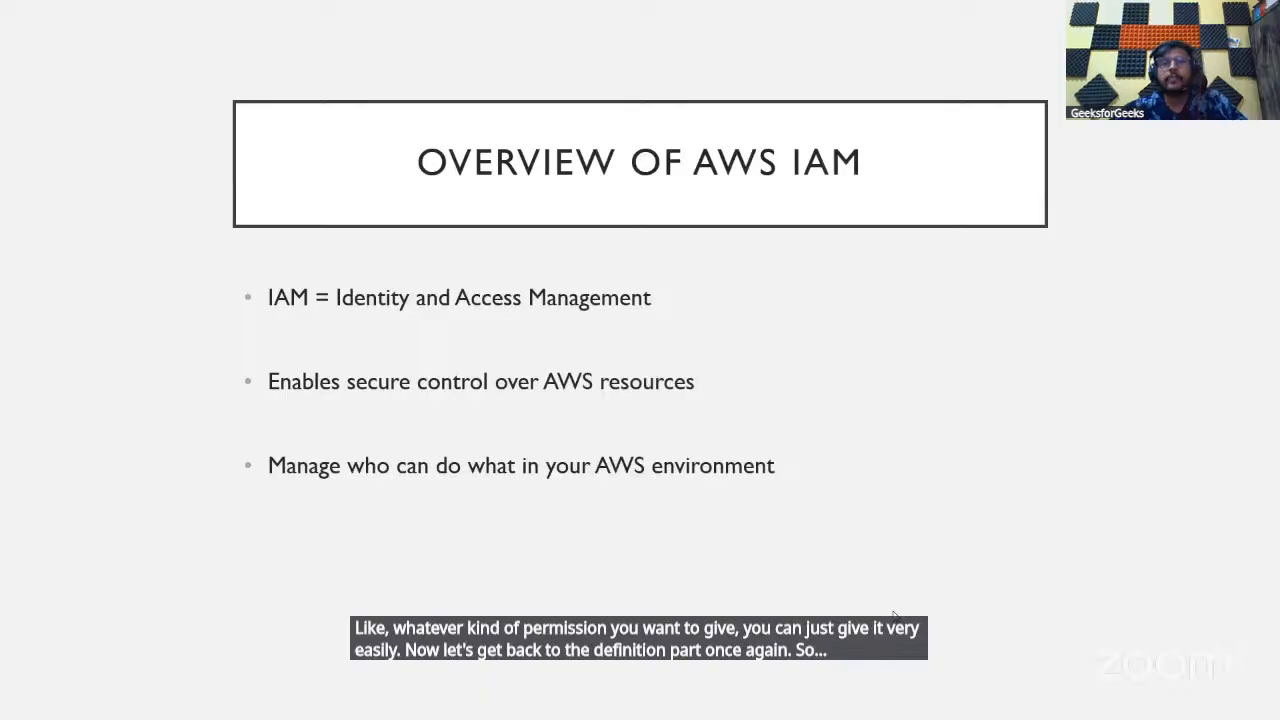
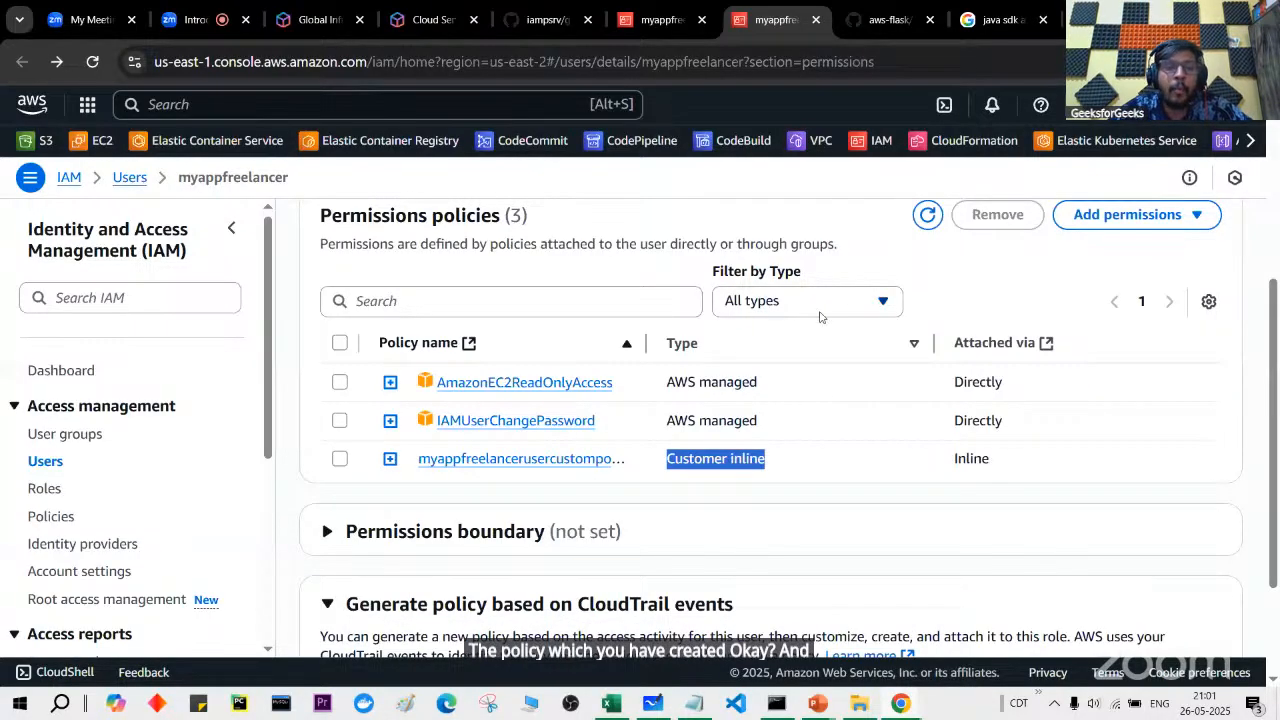
# Step: Leave myappfreelancer's three attached policies and go to the IAM Policies list
pyautogui.click(758, 453)
pyautogui.moveTo(662, 462); pyautogui.dragTo(778, 464)
pyautogui.scroll(1, 615, 419)
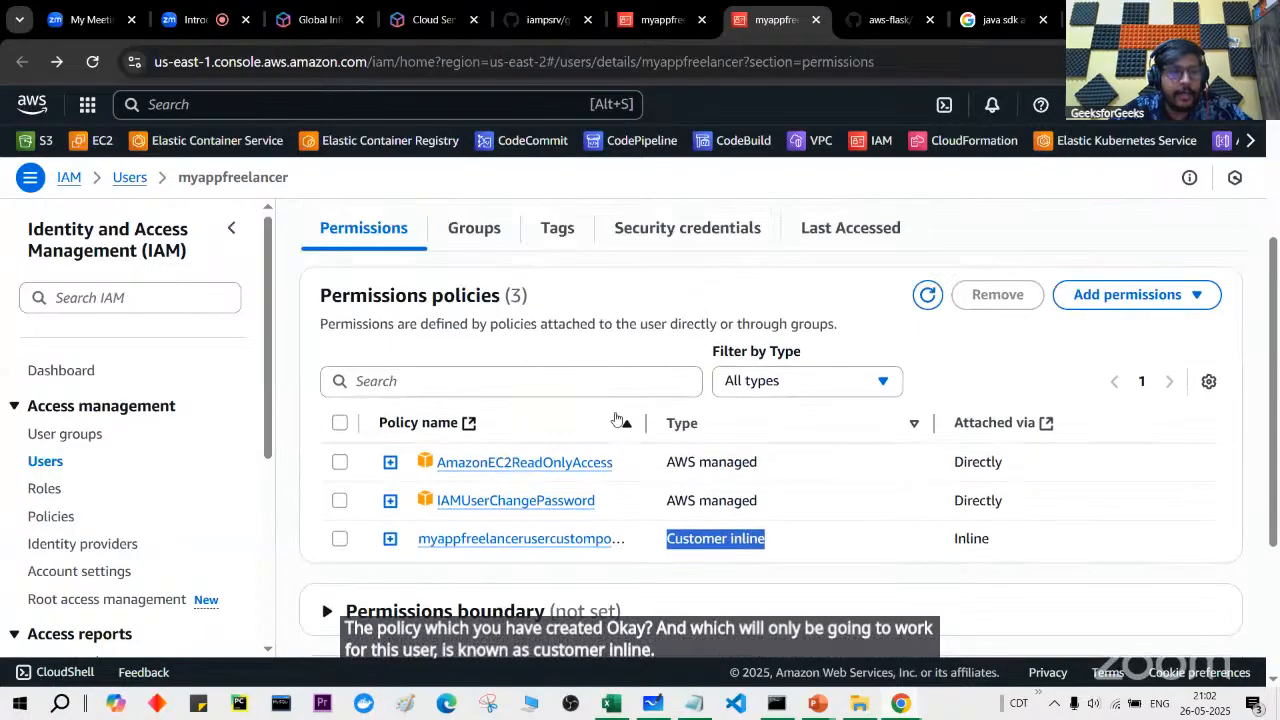
pyautogui.scroll(1, 615, 419)
pyautogui.click(51, 516)
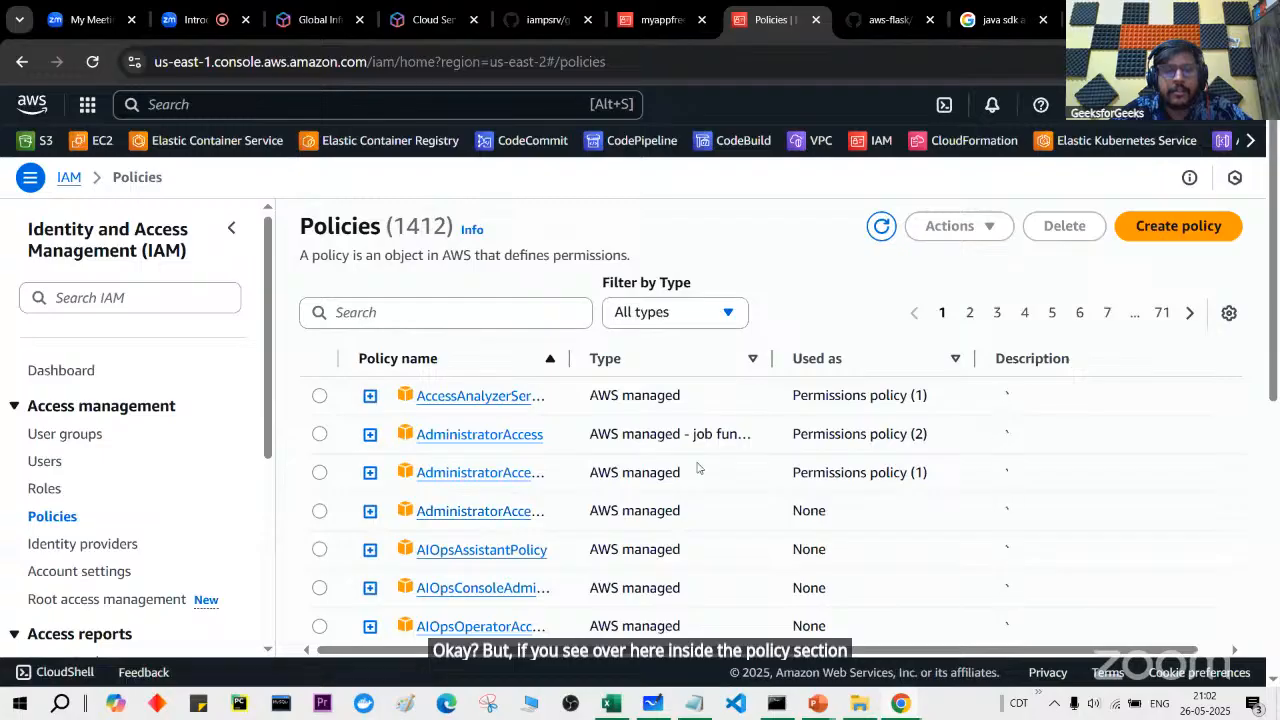
# Step: Sort policies by Type with Customer managed first, comparing against the user's permissions tab
pyautogui.click(652, 362)
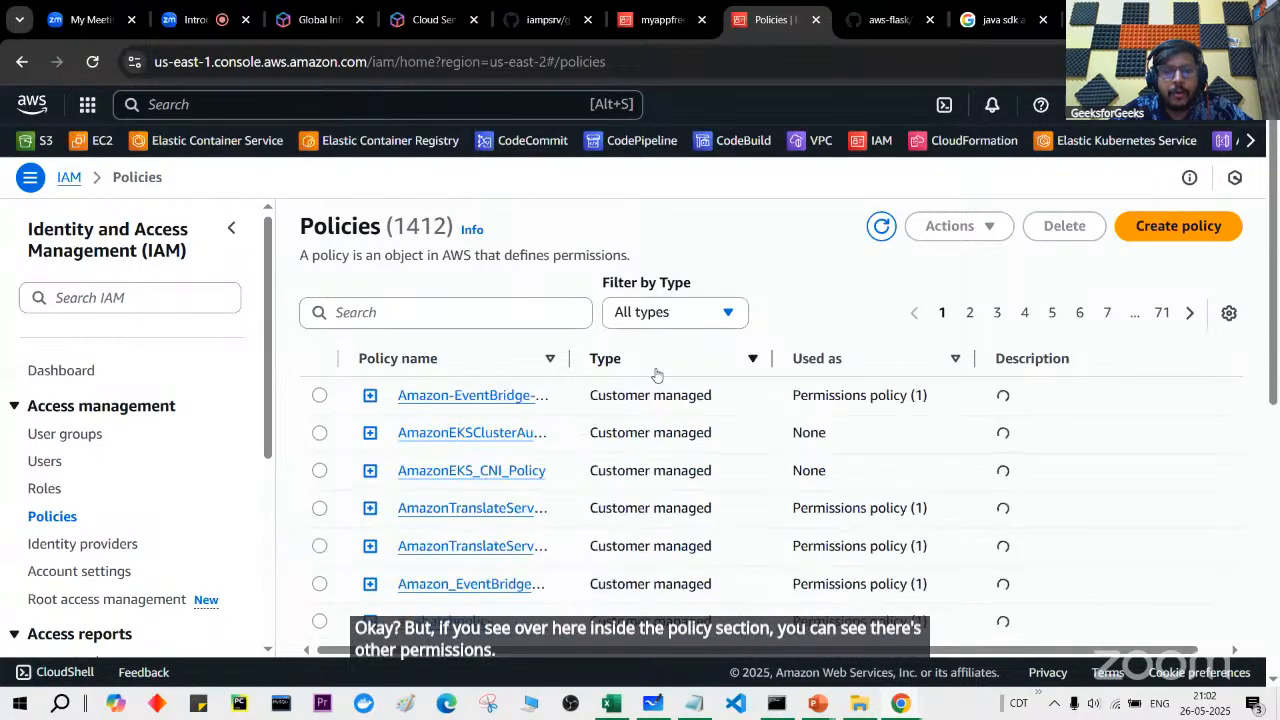
pyautogui.scroll(-1, 663, 417)
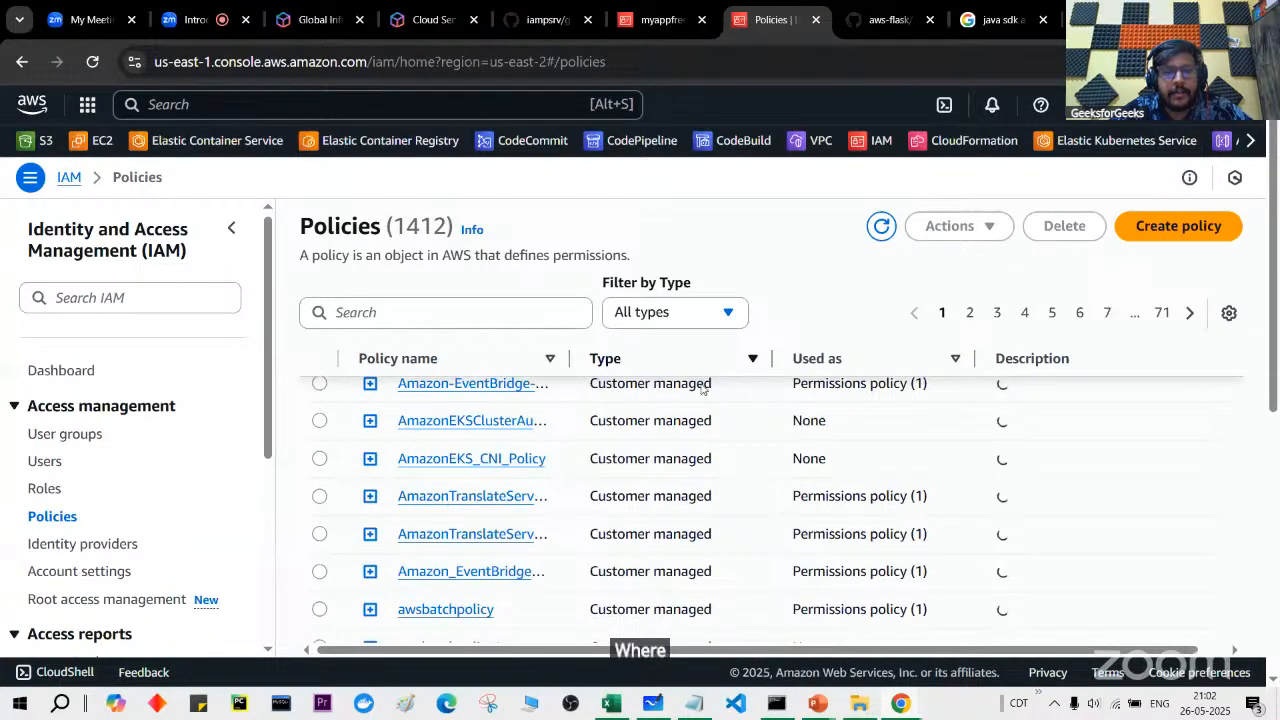
pyautogui.moveTo(590, 383); pyautogui.dragTo(703, 384)
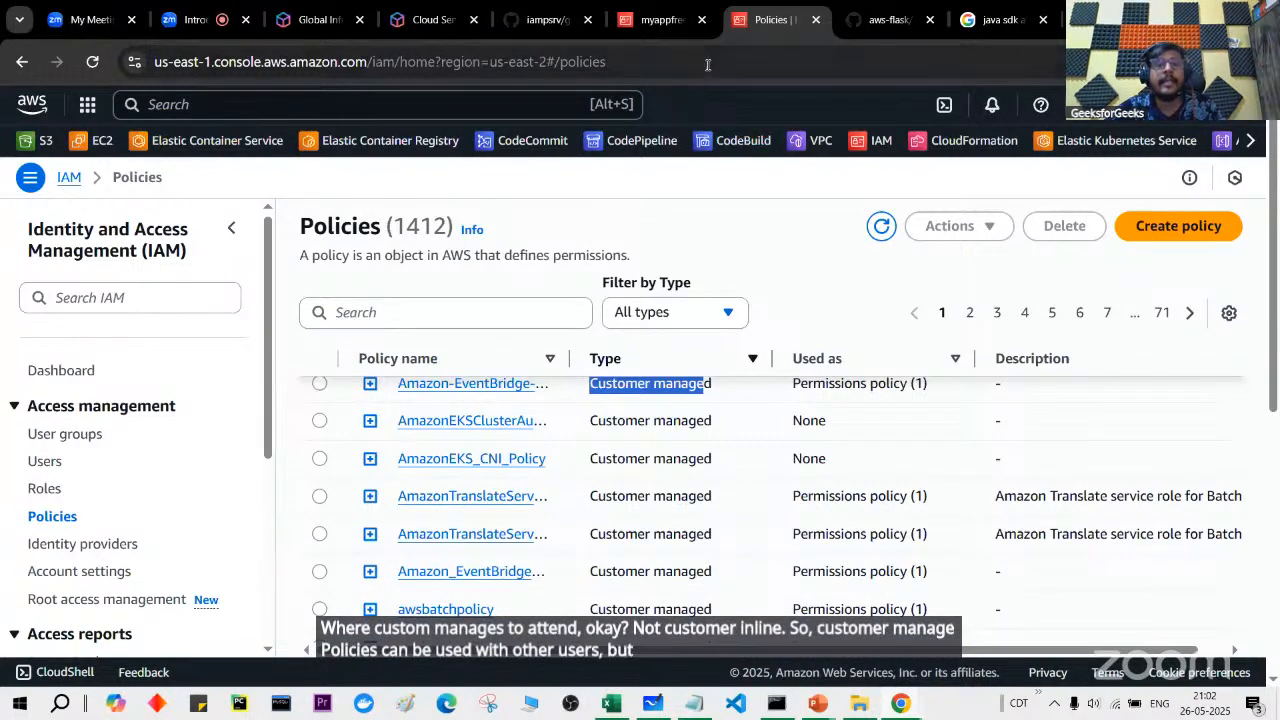
pyautogui.click(662, 19)
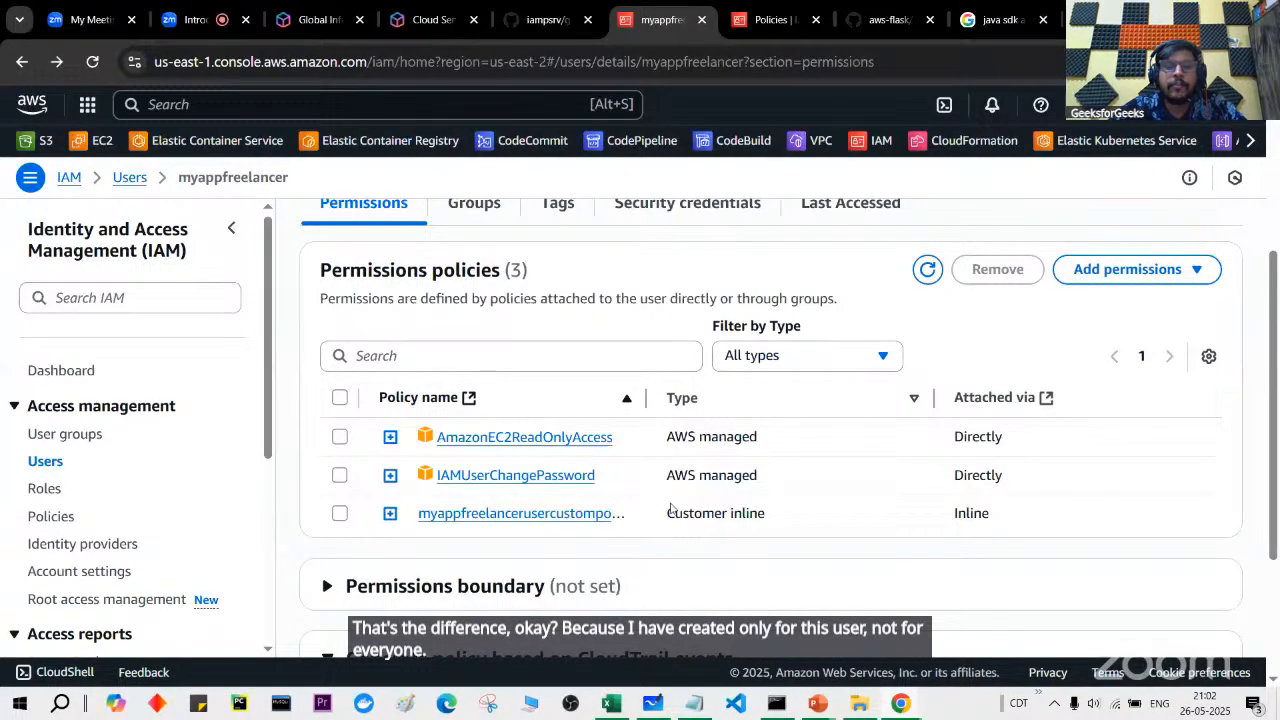
# Step: Re-sort so AWS managed policies come first, then start creating a new policy
pyautogui.click(772, 20)
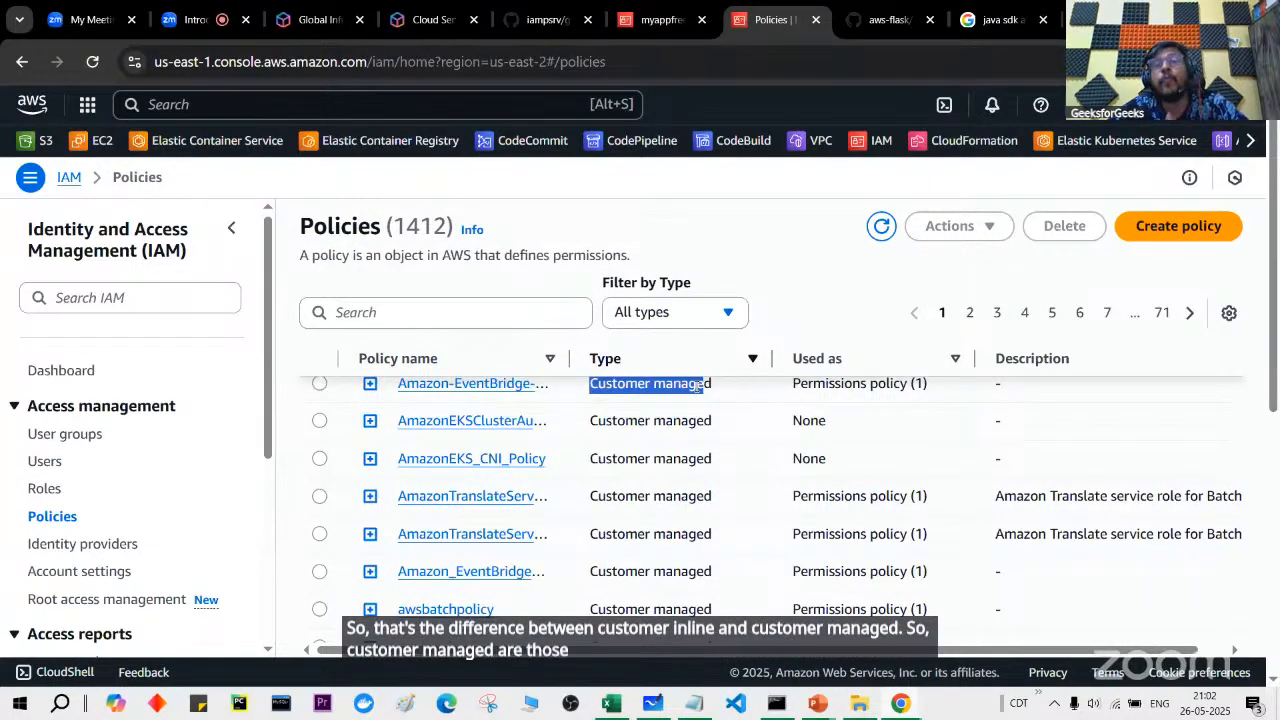
pyautogui.click(674, 356)
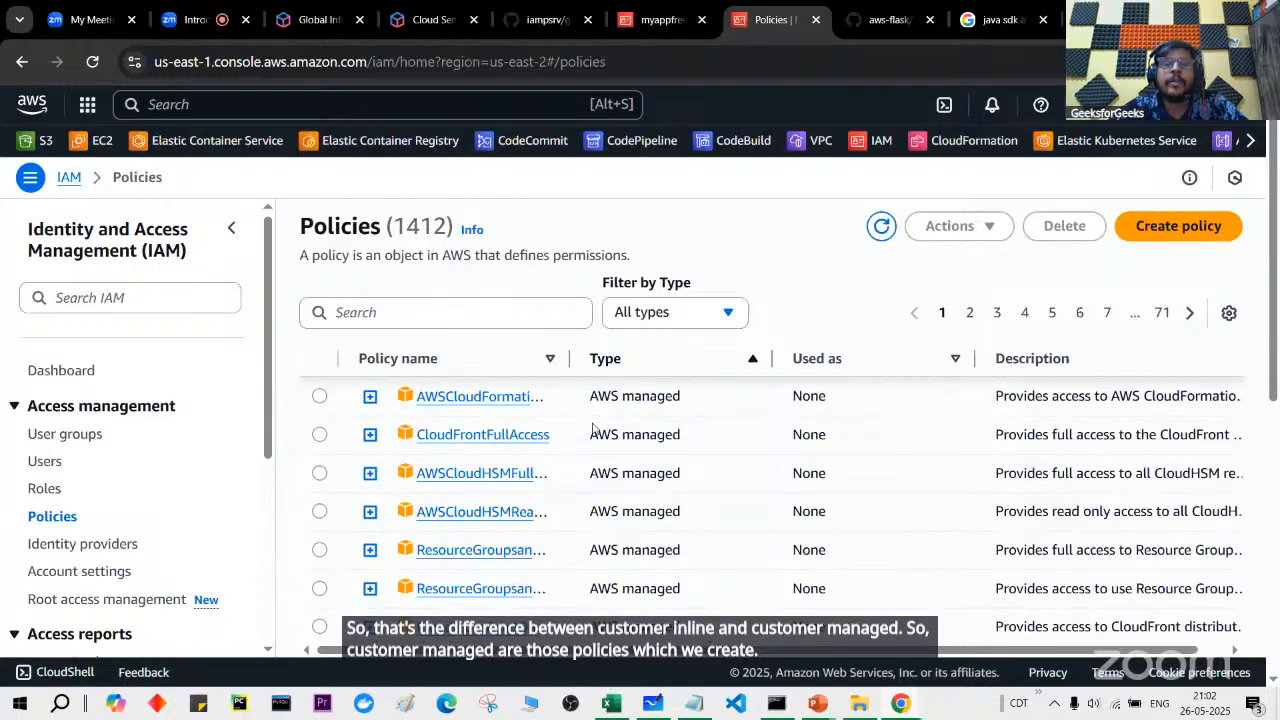
pyautogui.moveTo(591, 400); pyautogui.dragTo(694, 398)
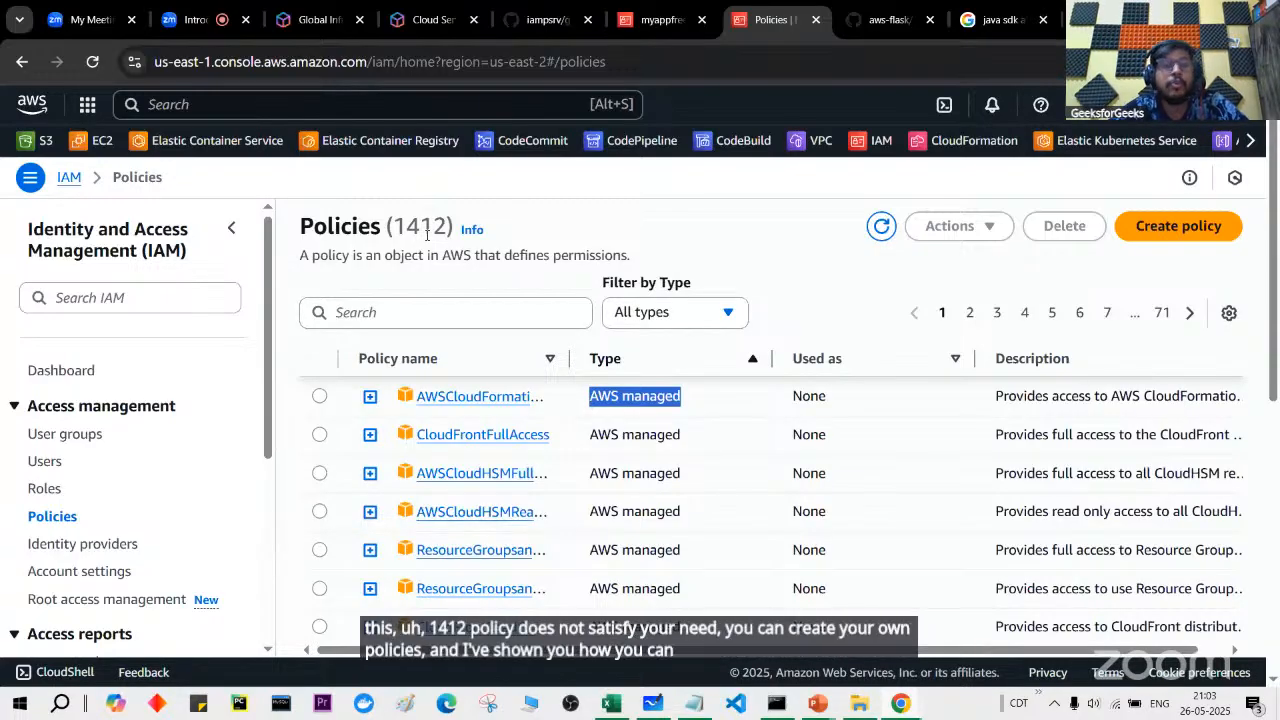
pyautogui.click(1180, 230)
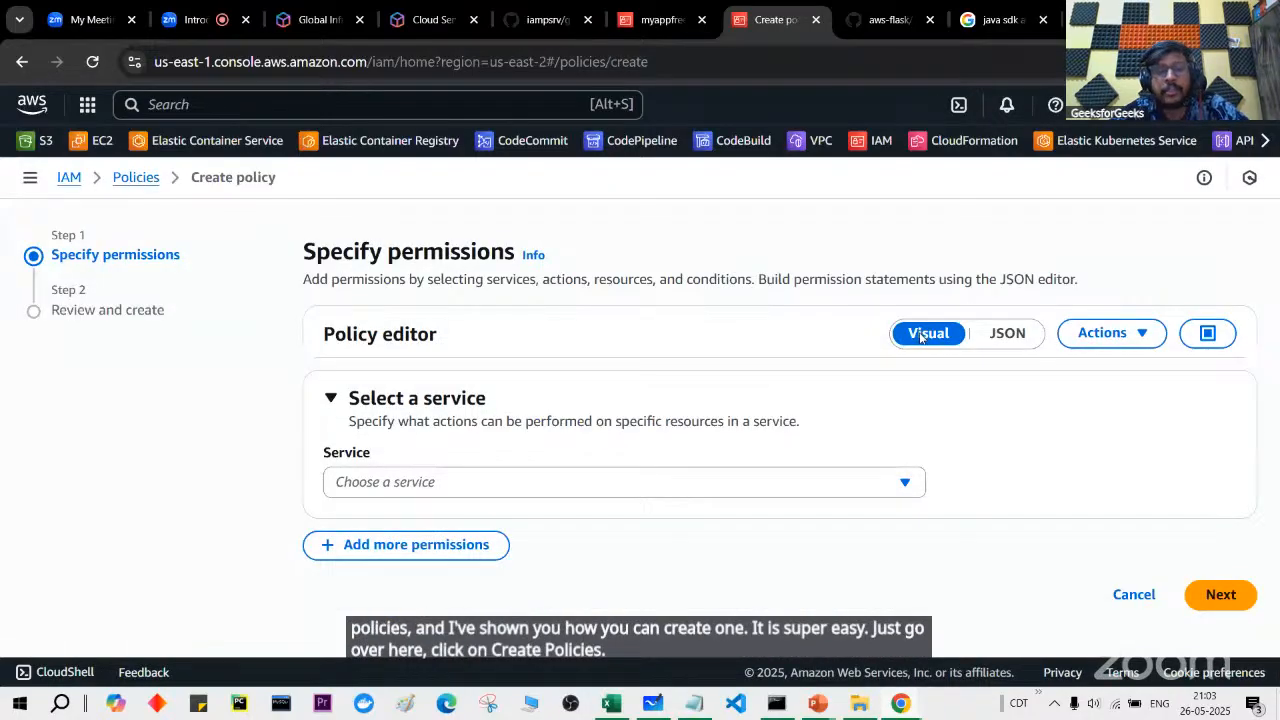
# Step: Choose EC2 as the policy's service and allow all its write actions
pyautogui.click(808, 490)
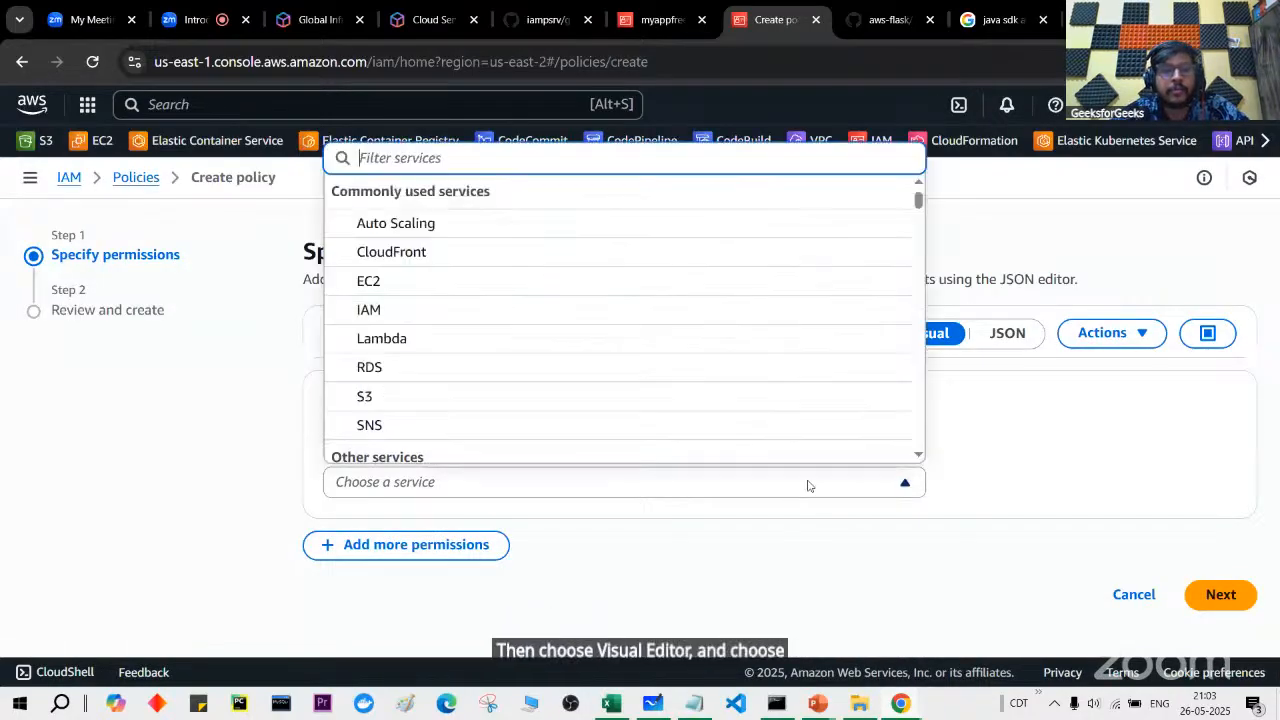
pyautogui.click(574, 284)
pyautogui.scroll(-2, 560, 388)
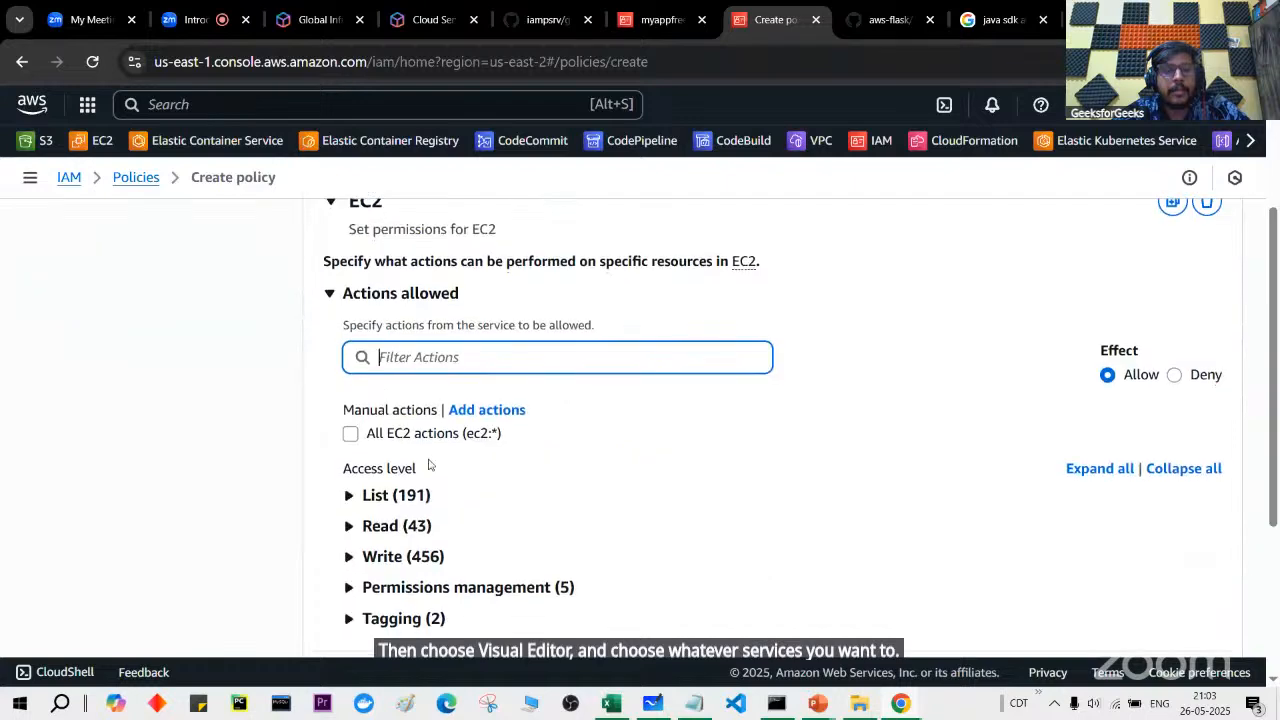
pyautogui.click(362, 556)
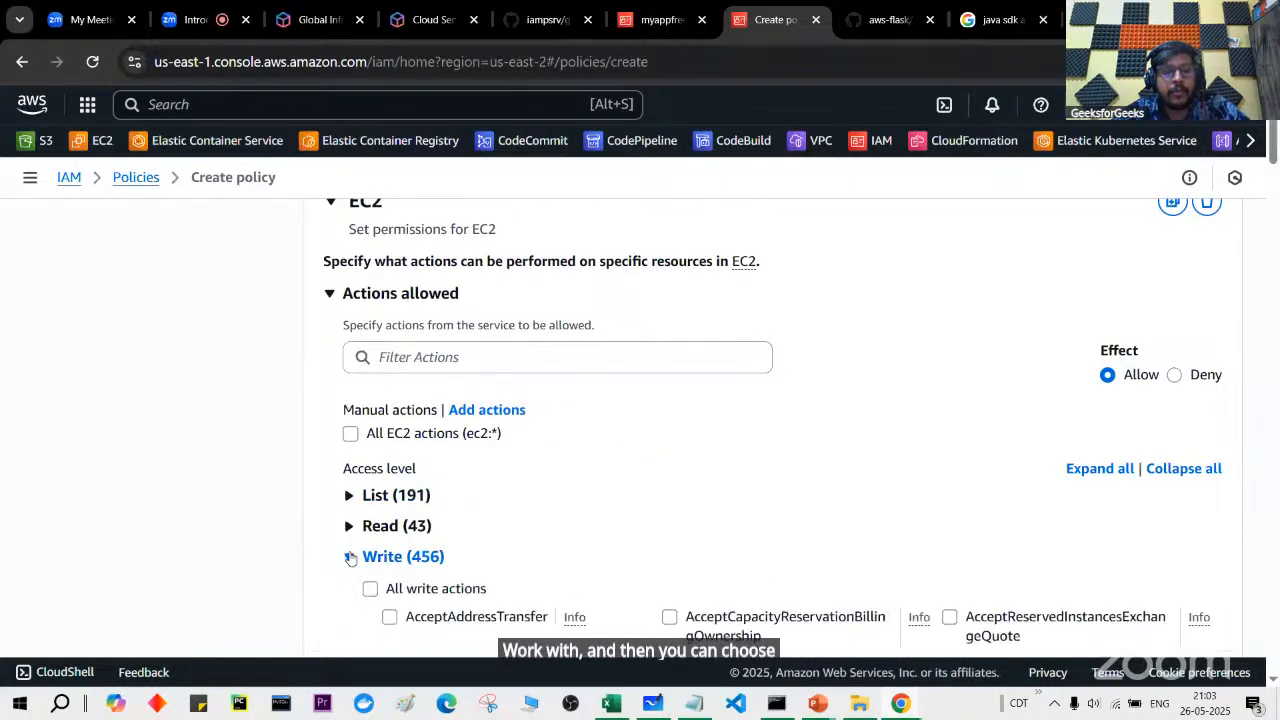
pyautogui.scroll(-2, 352, 557)
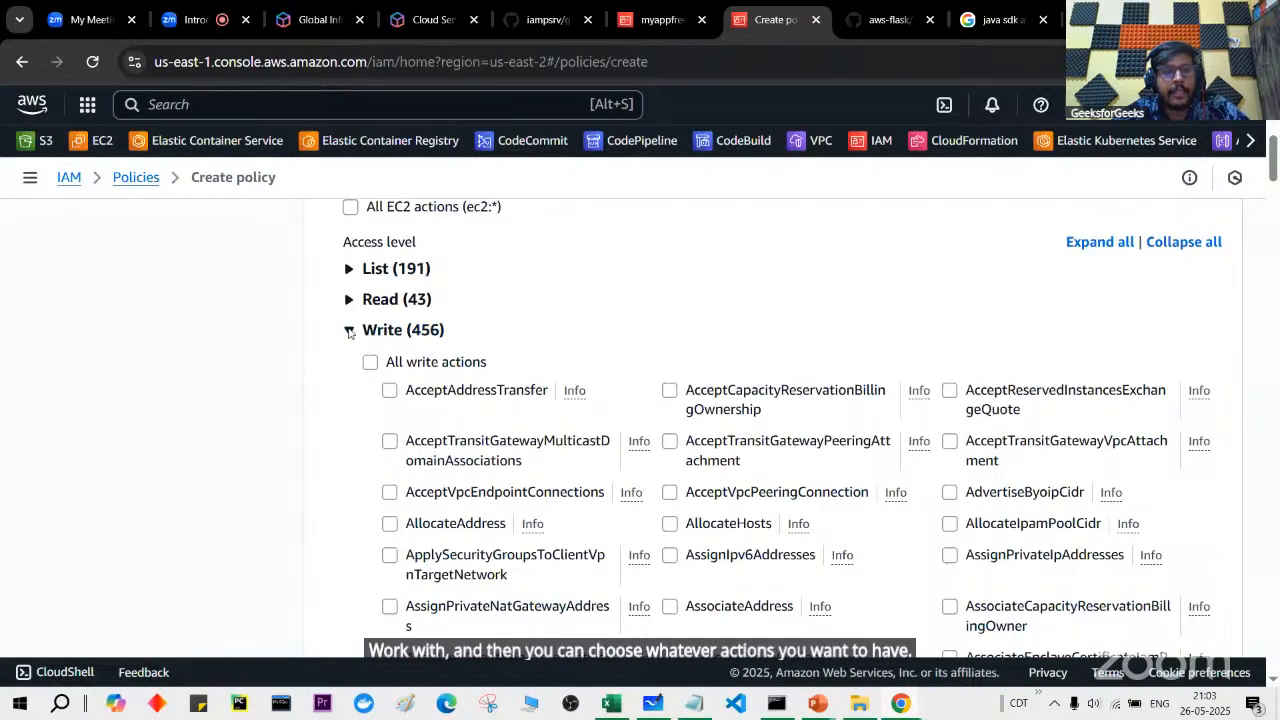
pyautogui.click(370, 363)
pyautogui.click(370, 363)
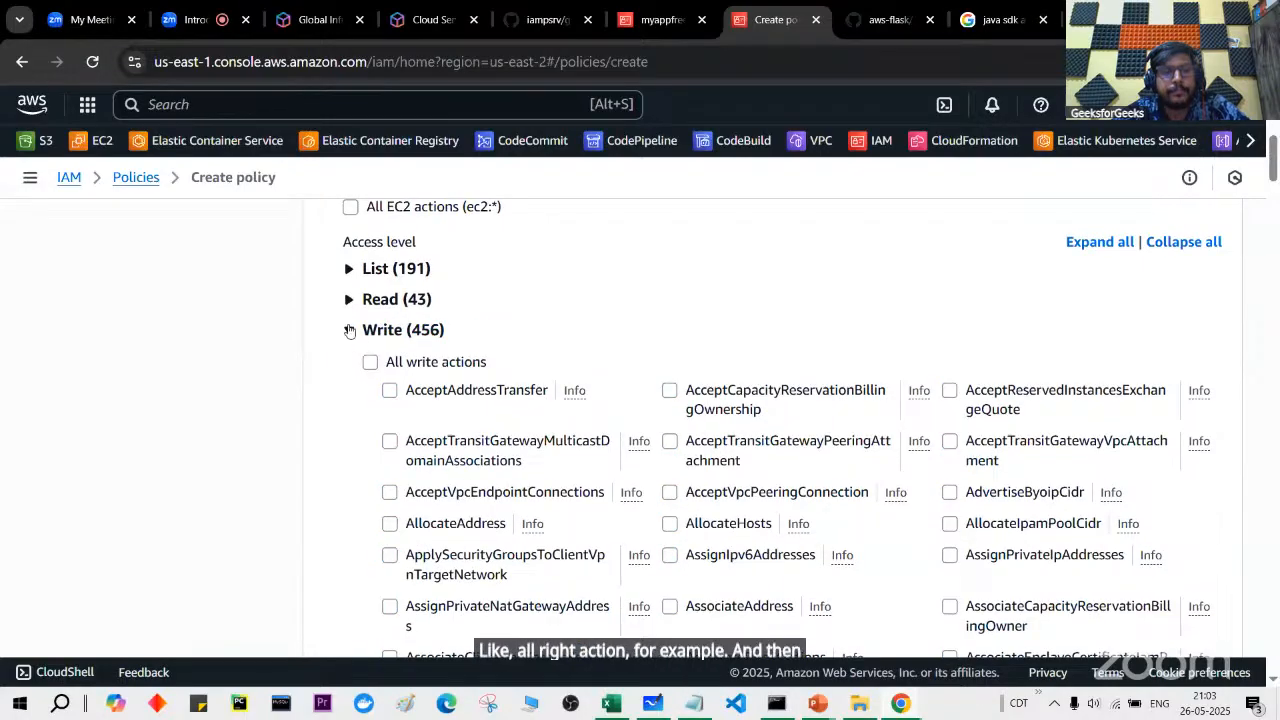
pyautogui.click(370, 362)
pyautogui.click(349, 330)
pyautogui.scroll(2, 418, 323)
pyautogui.scroll(2, 418, 323)
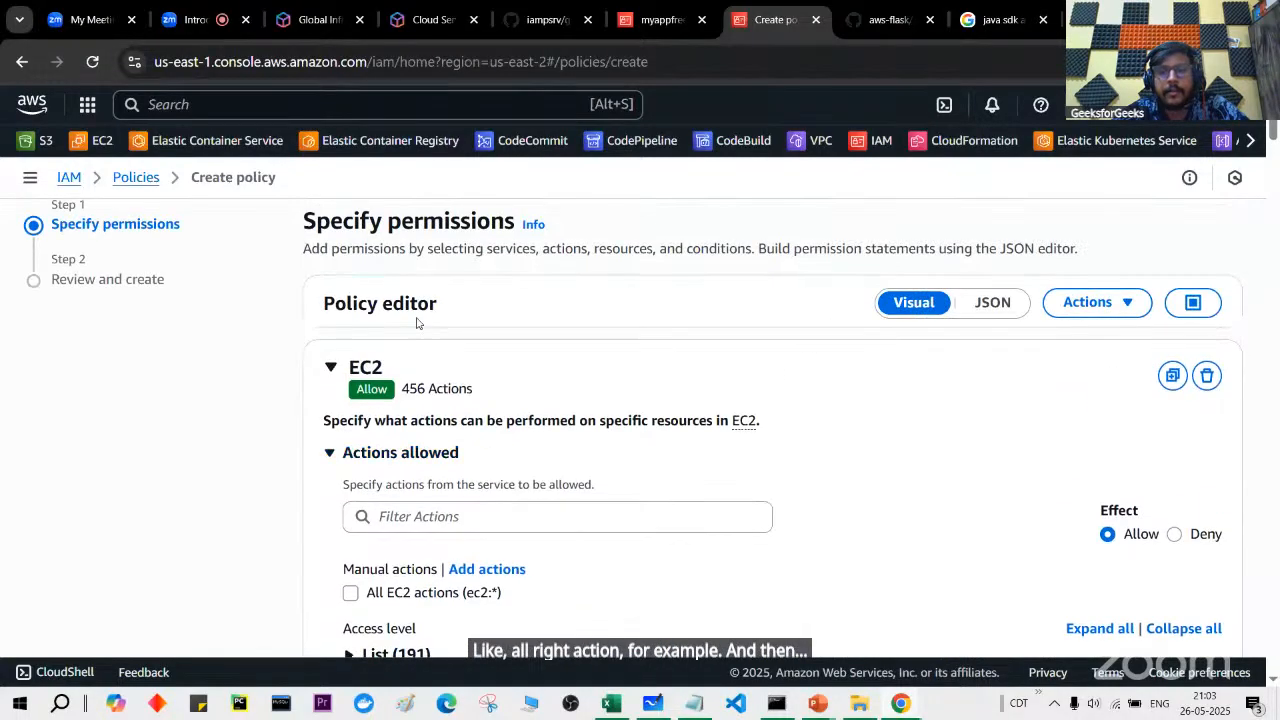
# Step: Preview the draft policy as JSON, then return to the visual editor
pyautogui.click(989, 300)
pyautogui.scroll(-1, 704, 486)
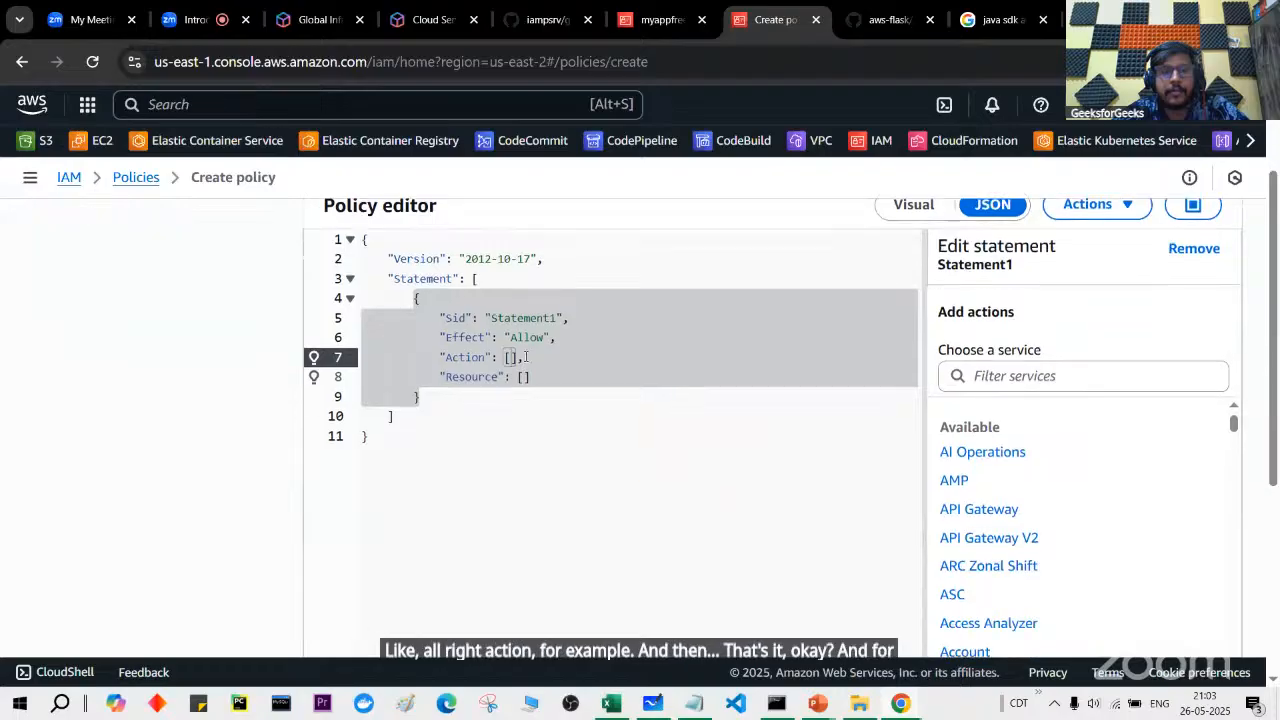
pyautogui.scroll(1, 724, 339)
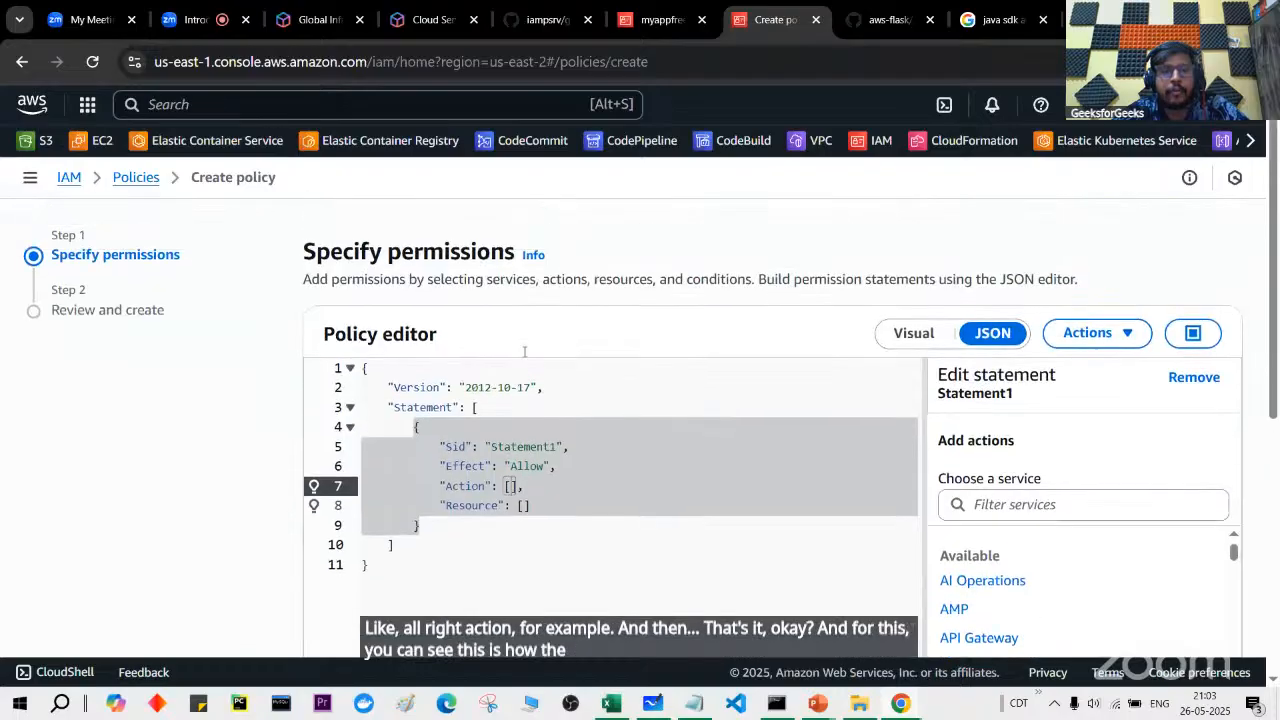
pyautogui.click(907, 335)
# Step: Reselect EC2, toggle all EC2 actions off, and allow all EC2 list actions
pyautogui.click(683, 490)
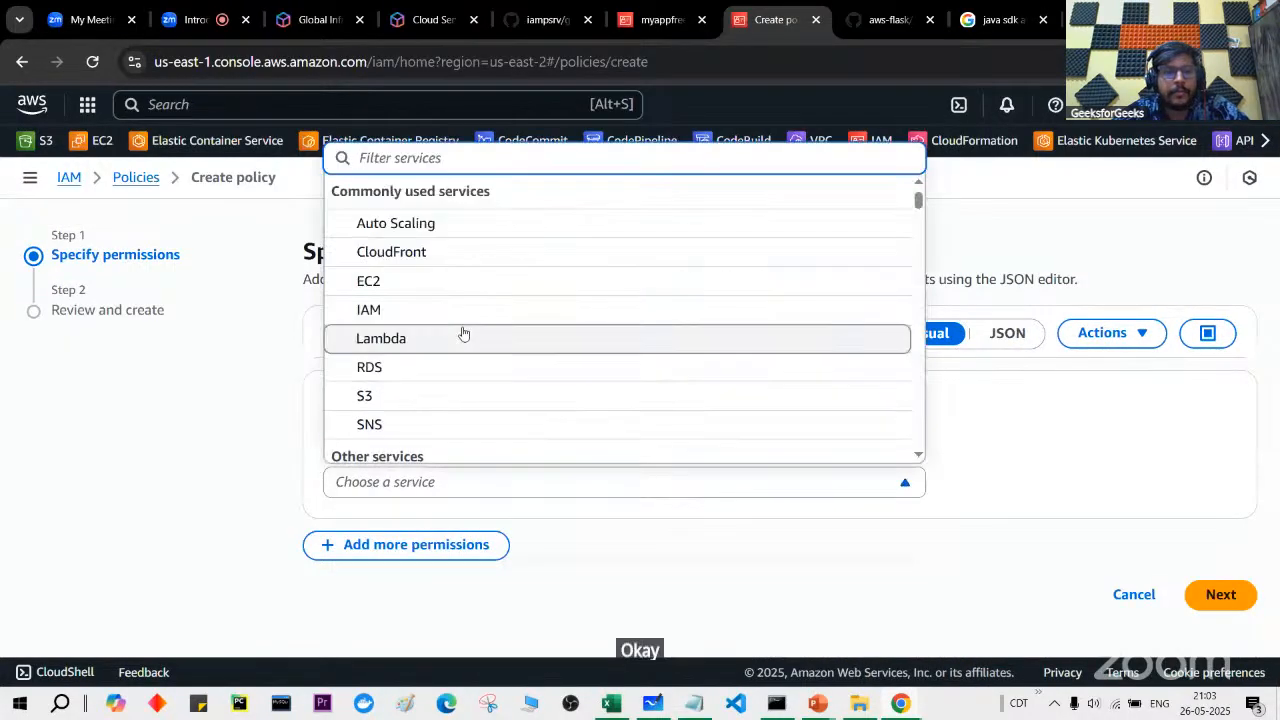
pyautogui.click(473, 282)
pyautogui.scroll(-3, 409, 523)
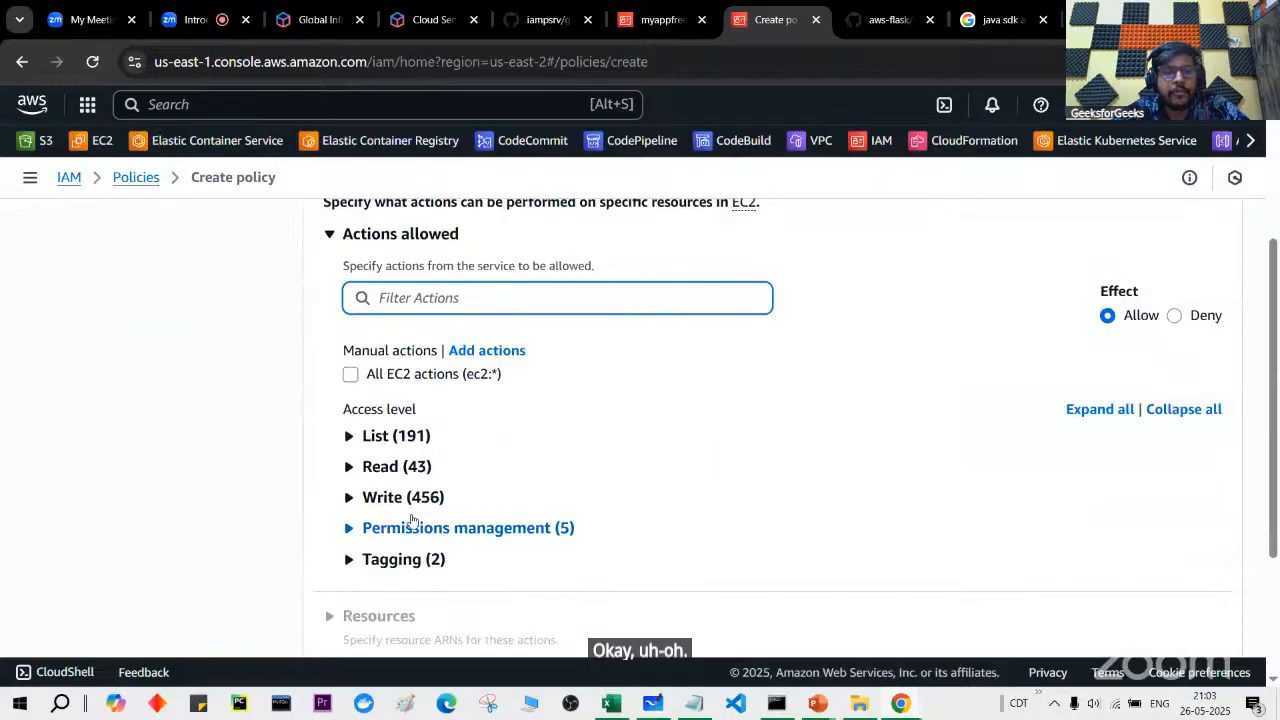
pyautogui.click(350, 374)
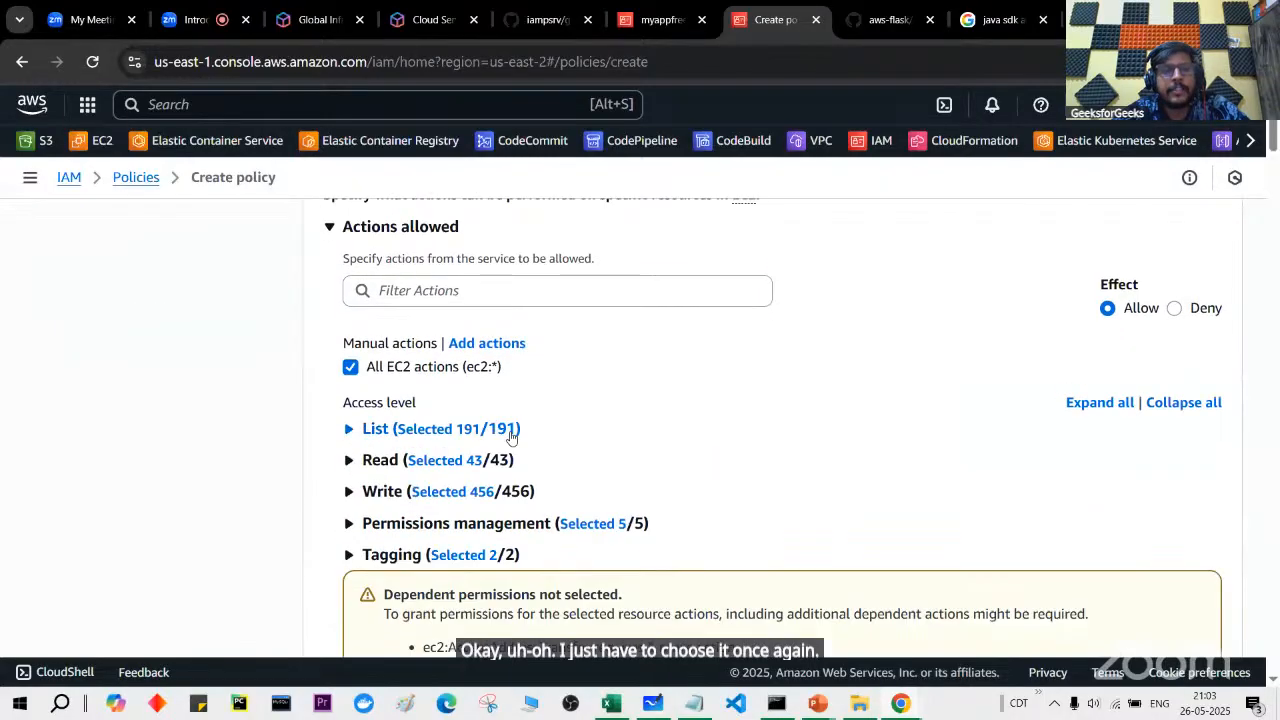
pyautogui.scroll(-1, 506, 446)
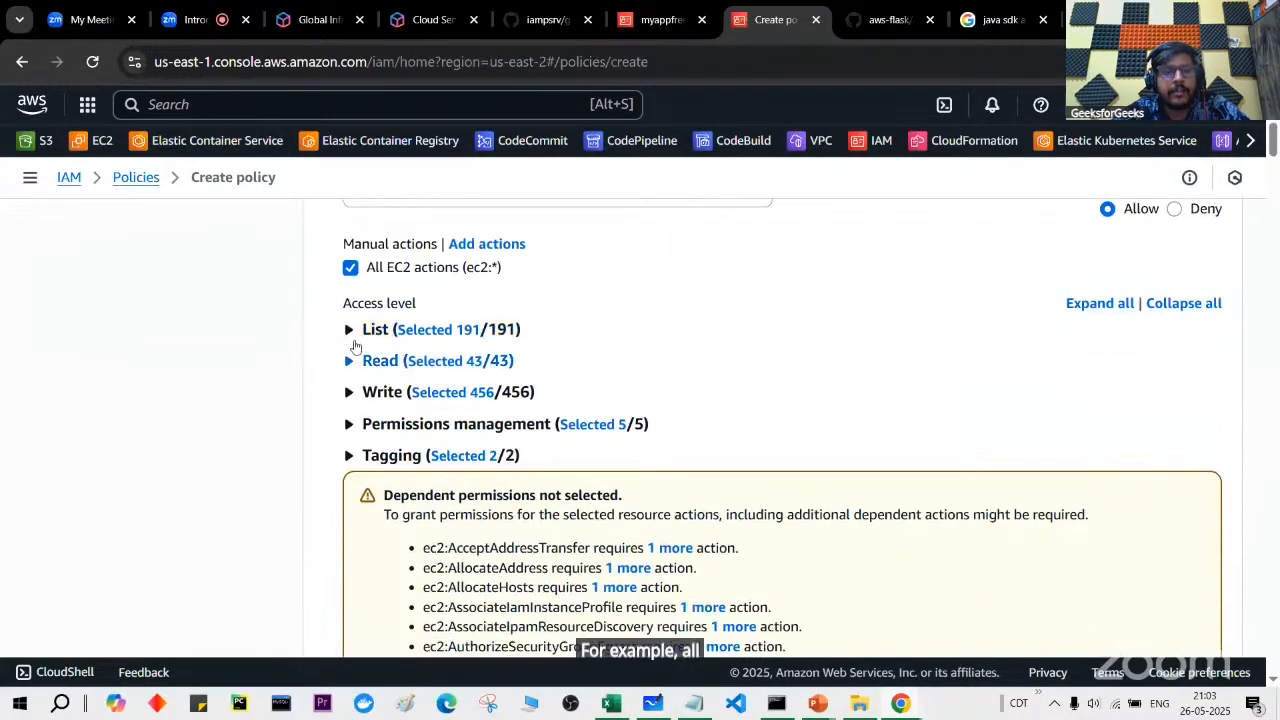
pyautogui.click(350, 426)
pyautogui.click(350, 425)
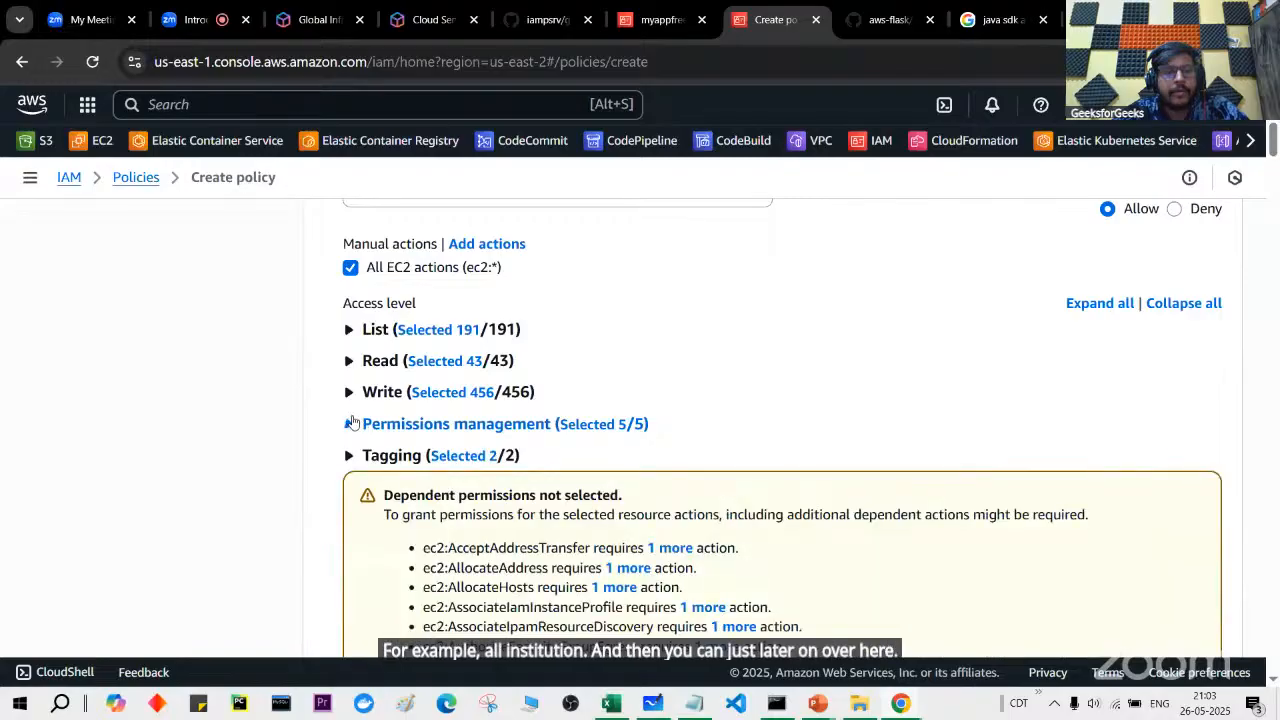
pyautogui.click(350, 393)
pyautogui.click(348, 392)
pyautogui.click(350, 267)
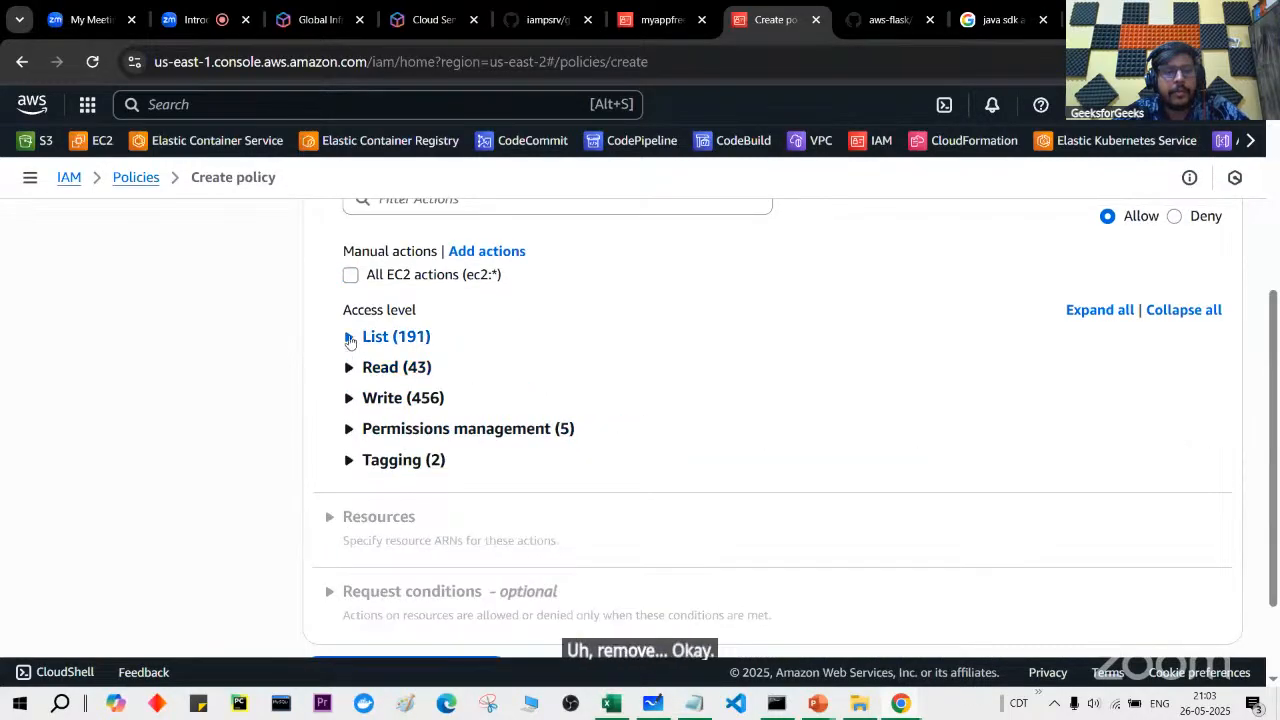
pyautogui.click(350, 338)
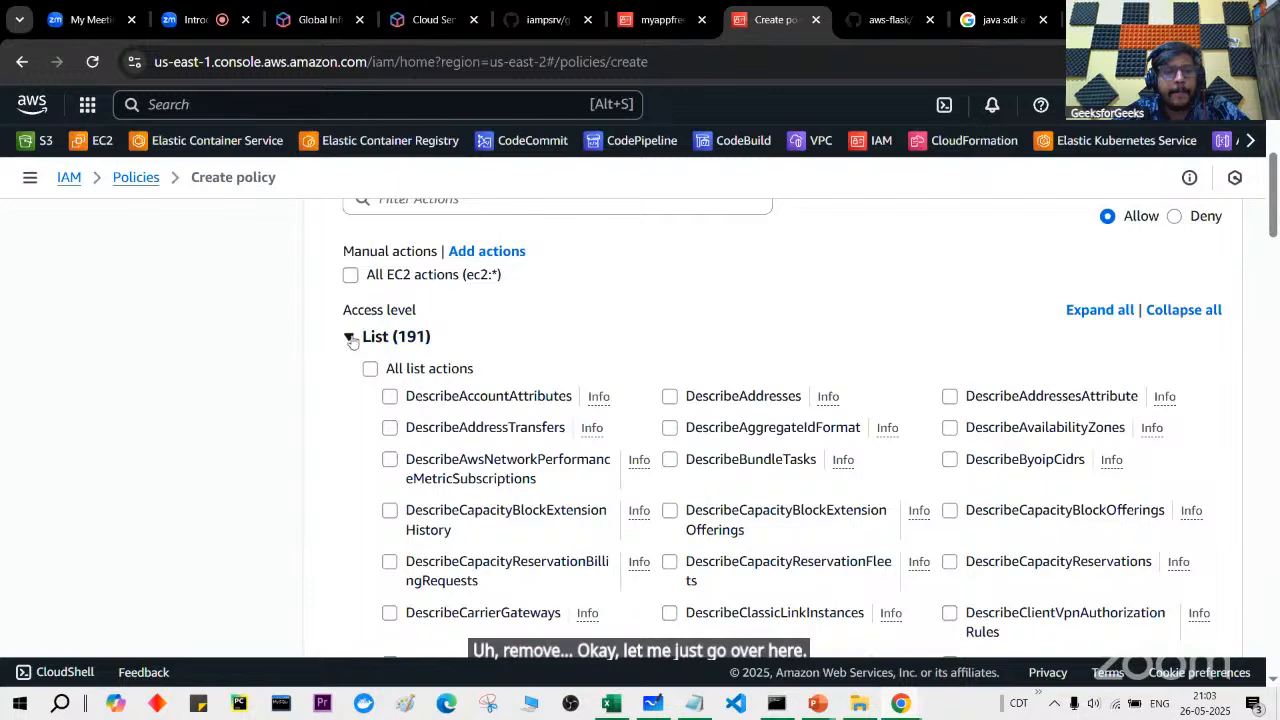
pyautogui.click(370, 368)
pyautogui.click(349, 329)
# Step: Allow all 43 EC2 read actions and all 456 EC2 write actions
pyautogui.click(349, 360)
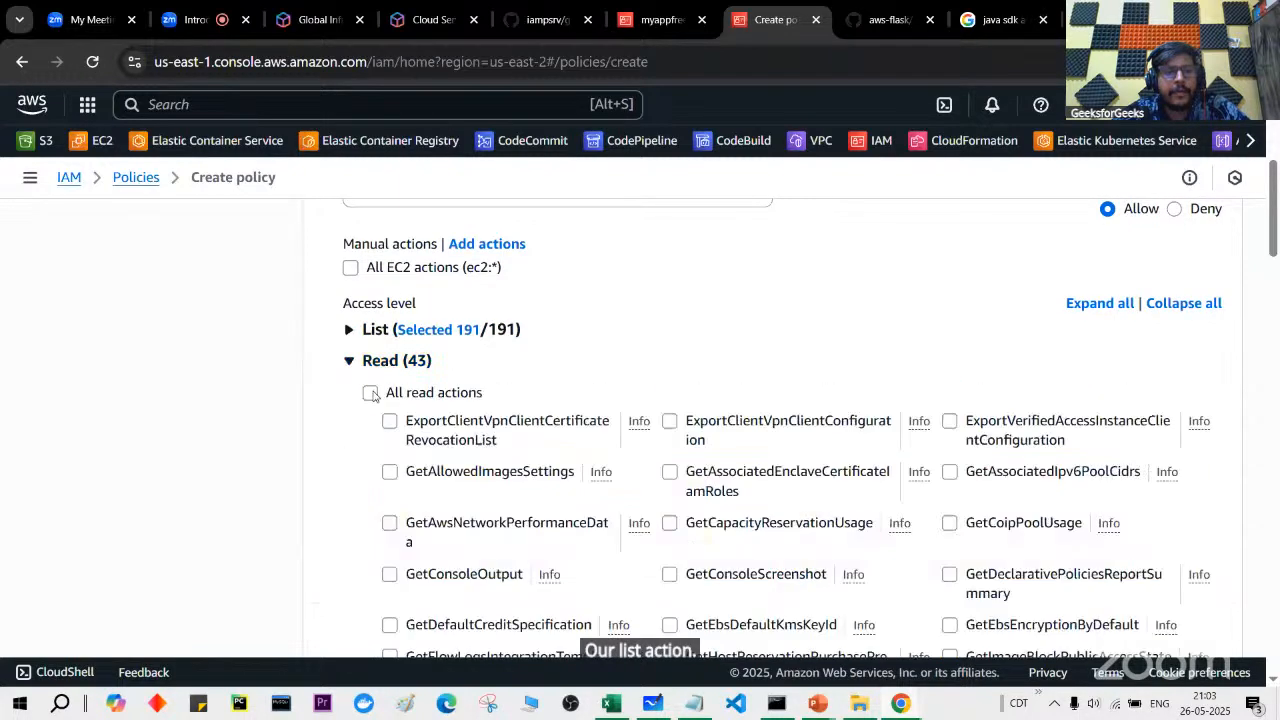
pyautogui.click(370, 392)
pyautogui.click(349, 360)
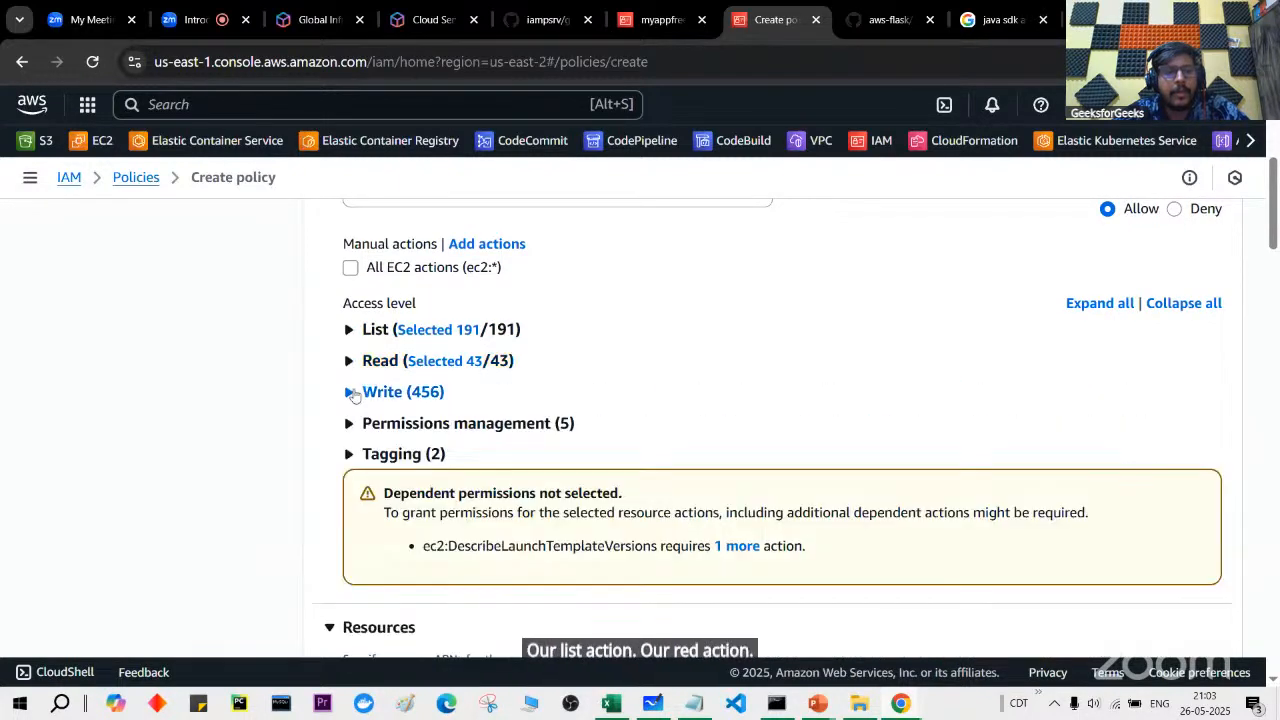
pyautogui.click(349, 392)
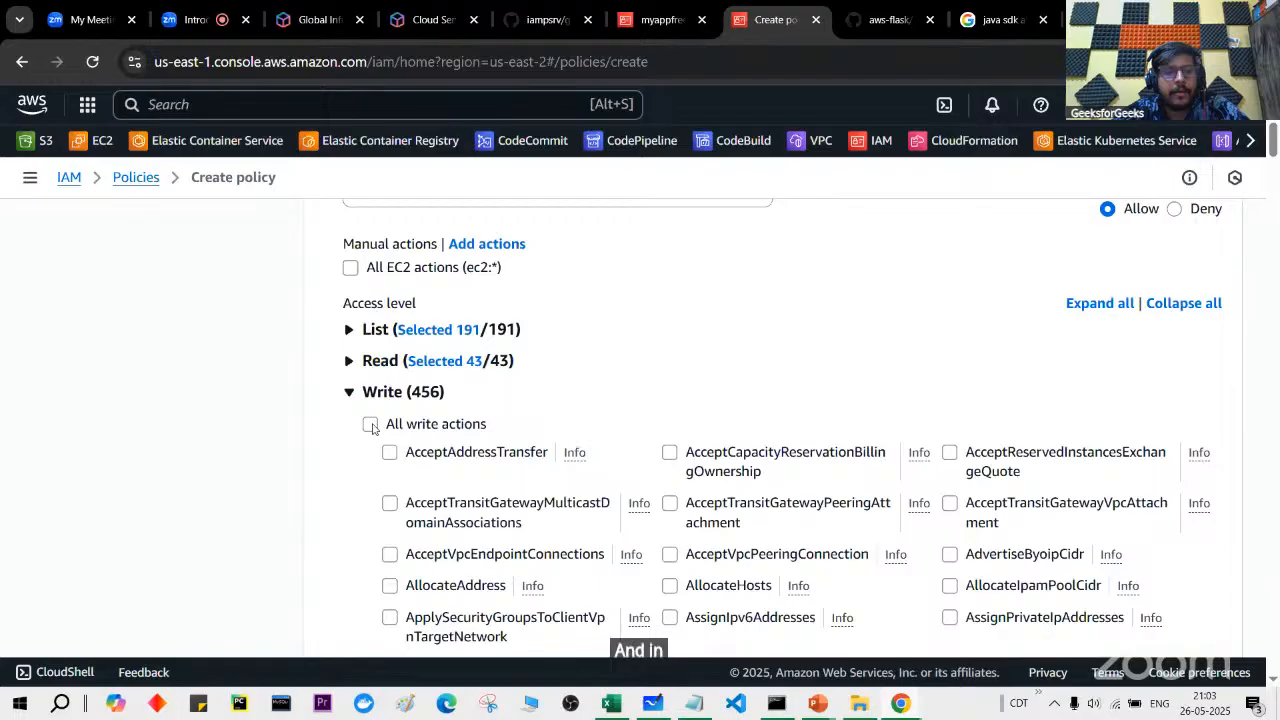
pyautogui.click(370, 424)
pyautogui.click(349, 392)
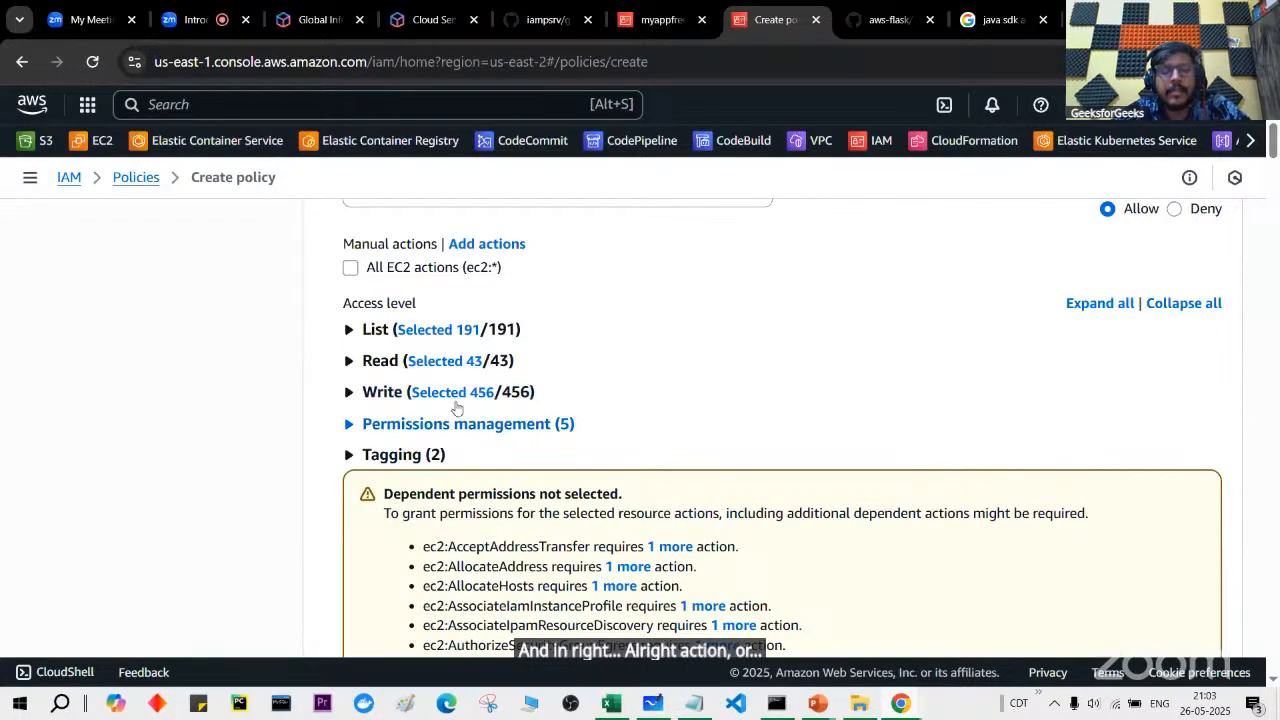
# Step: Recheck the Read and Write selections and remove the EC2 list actions
pyautogui.scroll(-15, 461, 396)
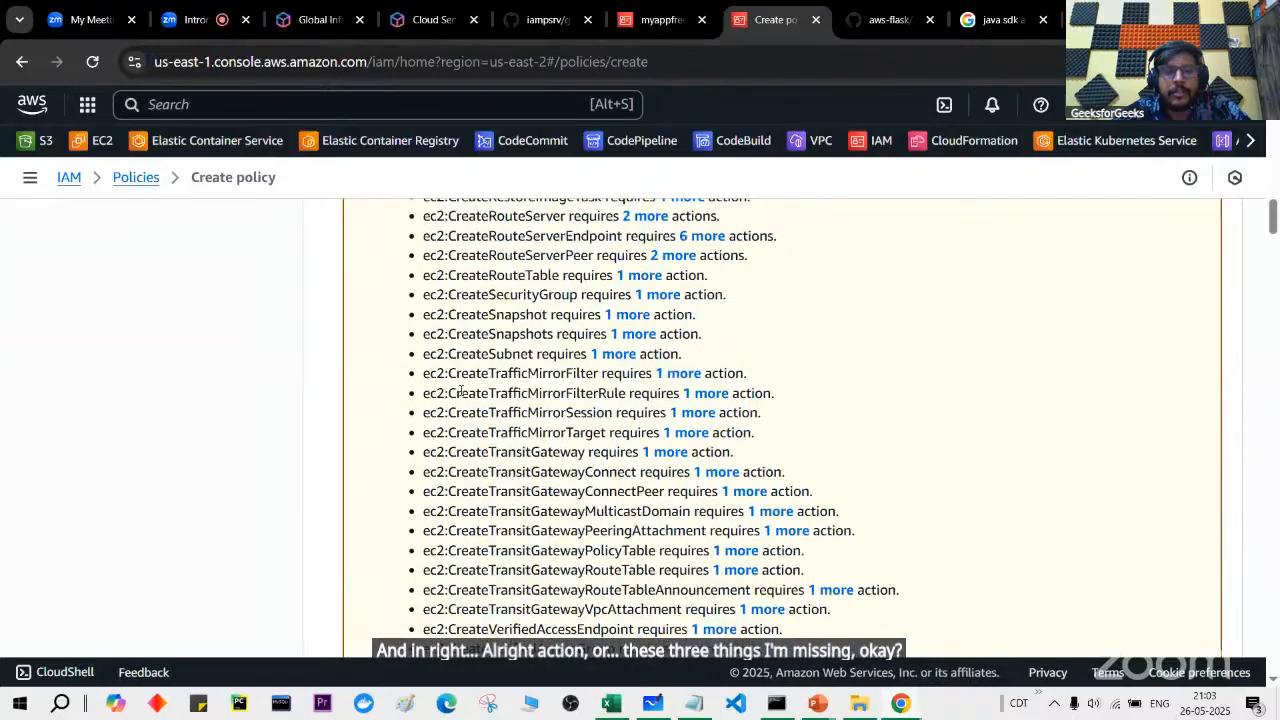
pyautogui.scroll(-3, 461, 396)
pyautogui.scroll(10, 461, 394)
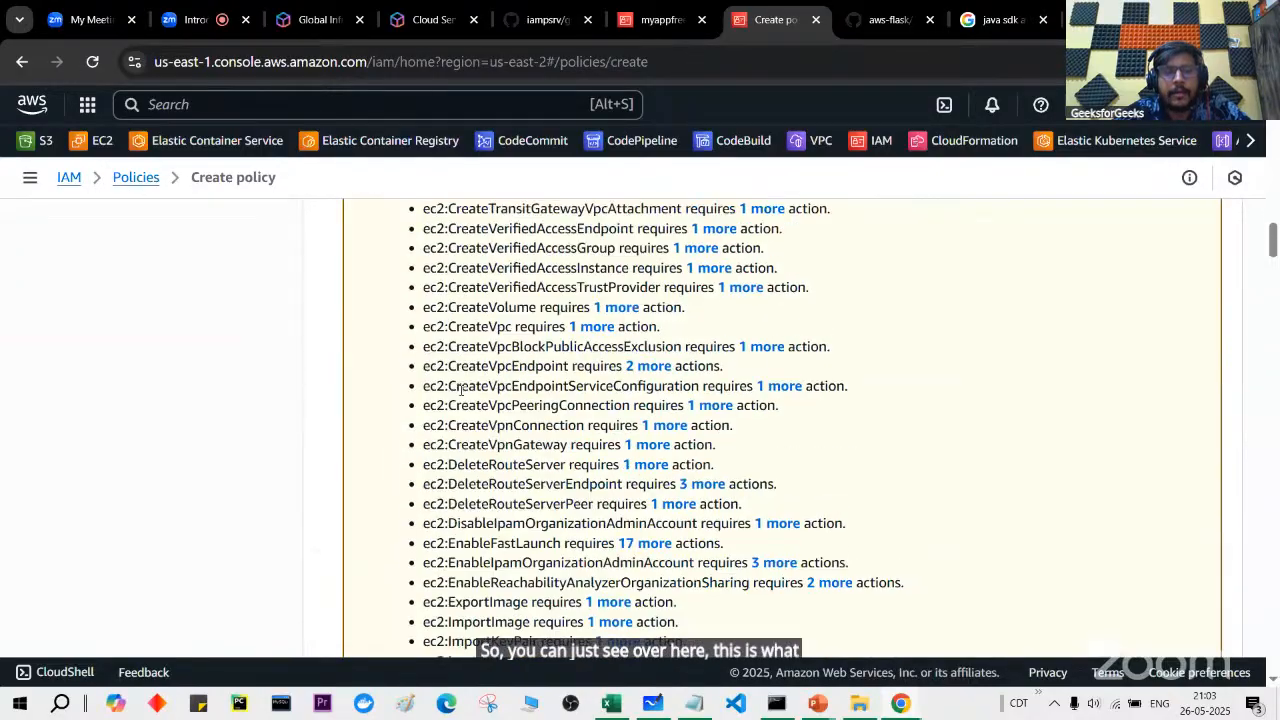
pyautogui.scroll(10, 461, 392)
pyautogui.scroll(-3, 350, 325)
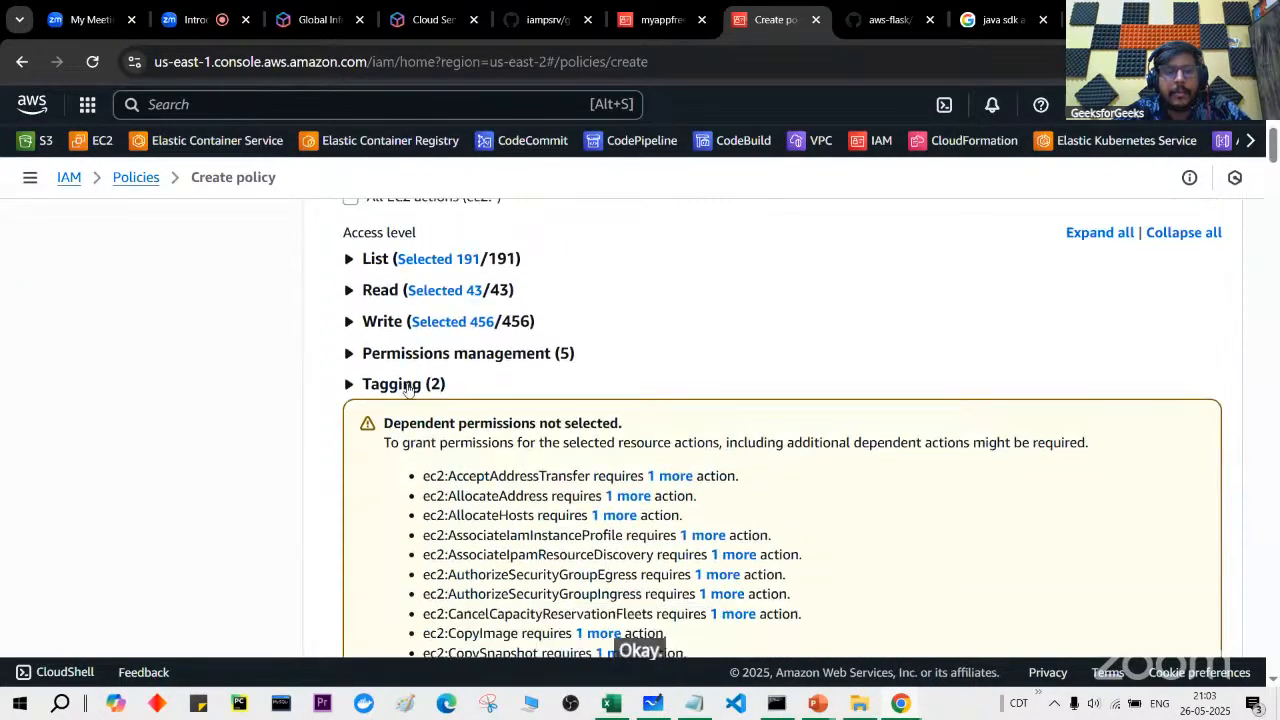
pyautogui.click(349, 322)
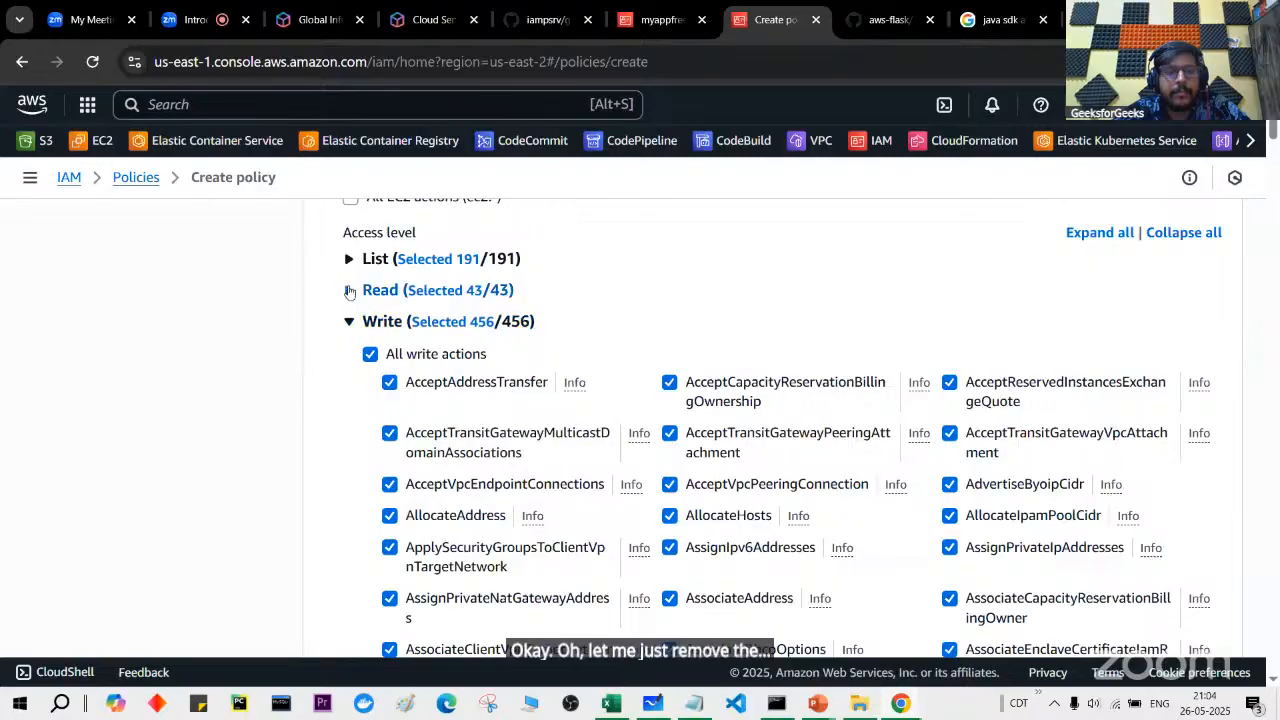
pyautogui.click(349, 291)
pyautogui.click(349, 259)
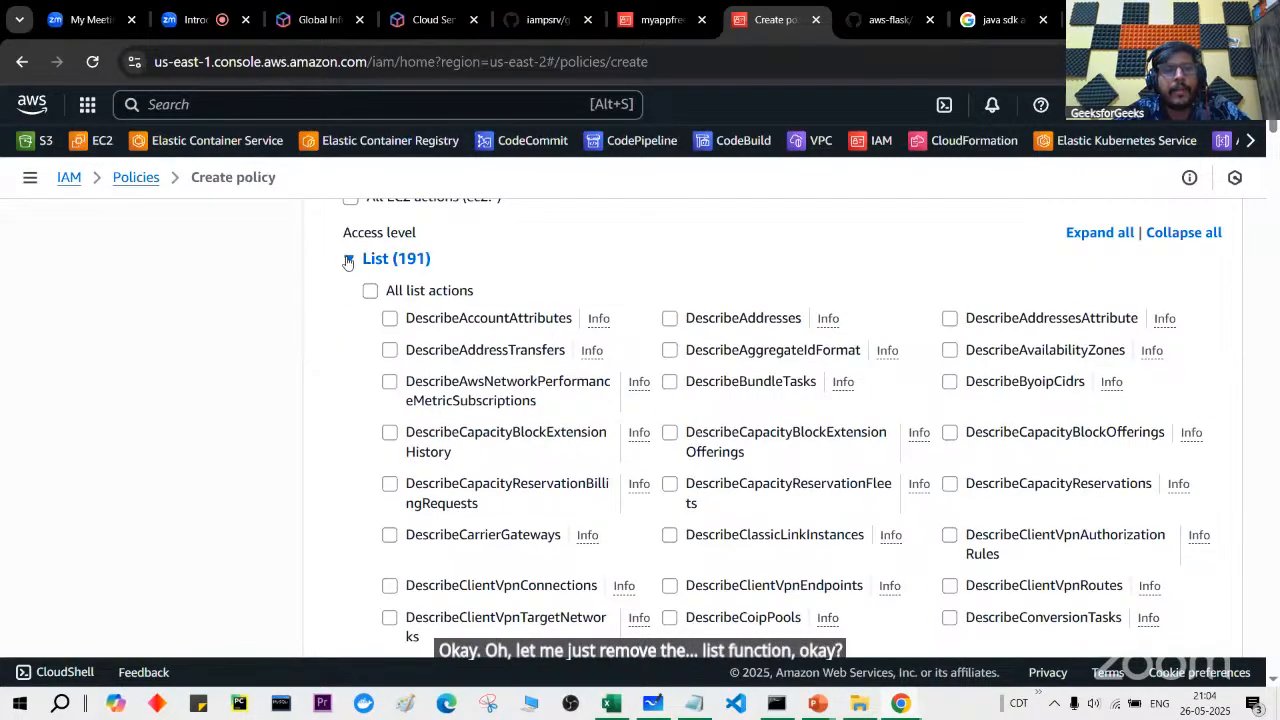
pyautogui.click(348, 259)
pyautogui.click(350, 290)
pyautogui.click(350, 321)
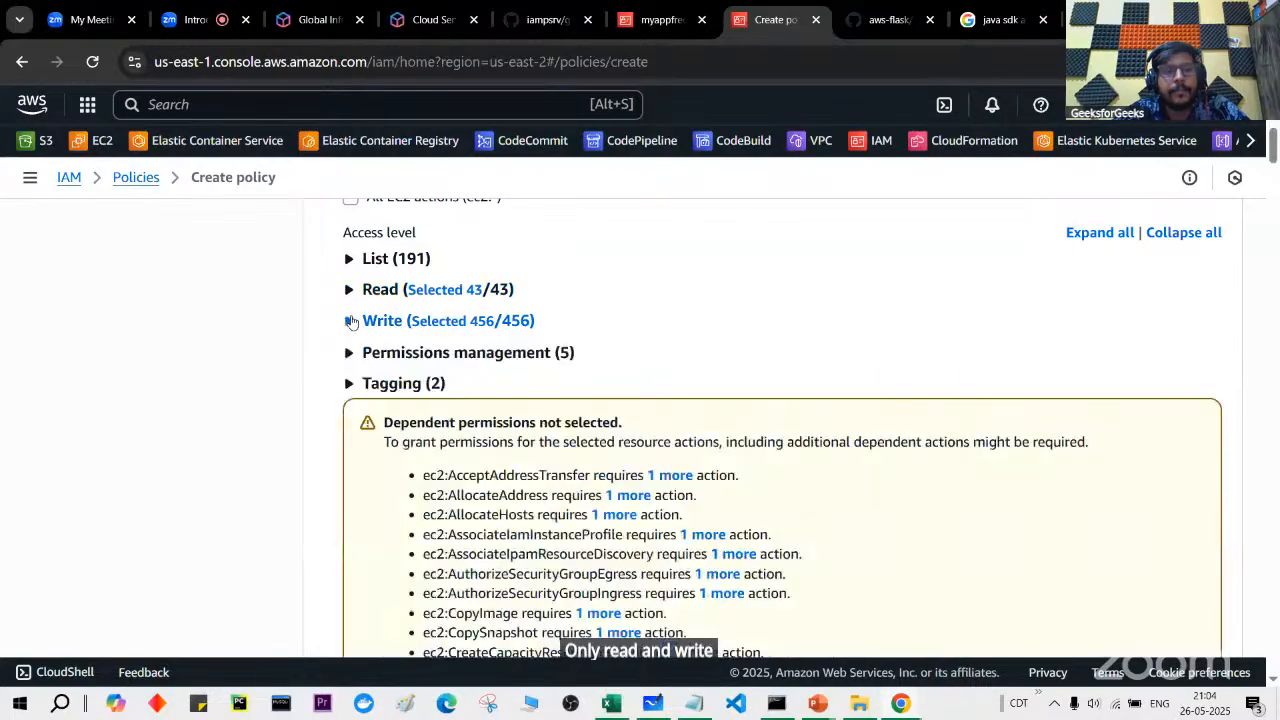
# Step: Review the policy's 499 allowed actions and its 6144-character limit warning
pyautogui.scroll(-10, 597, 458)
pyautogui.scroll(-8, 597, 458)
pyautogui.scroll(6, 597, 462)
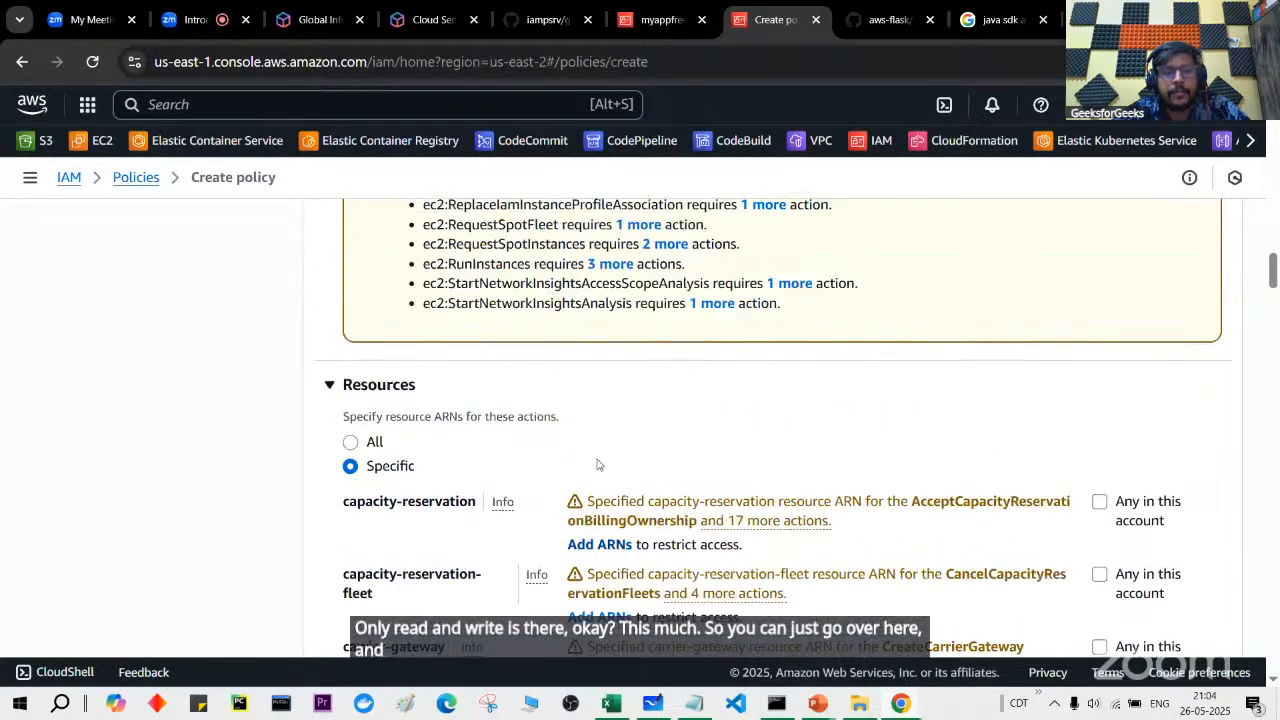
pyautogui.scroll(-3, 637, 551)
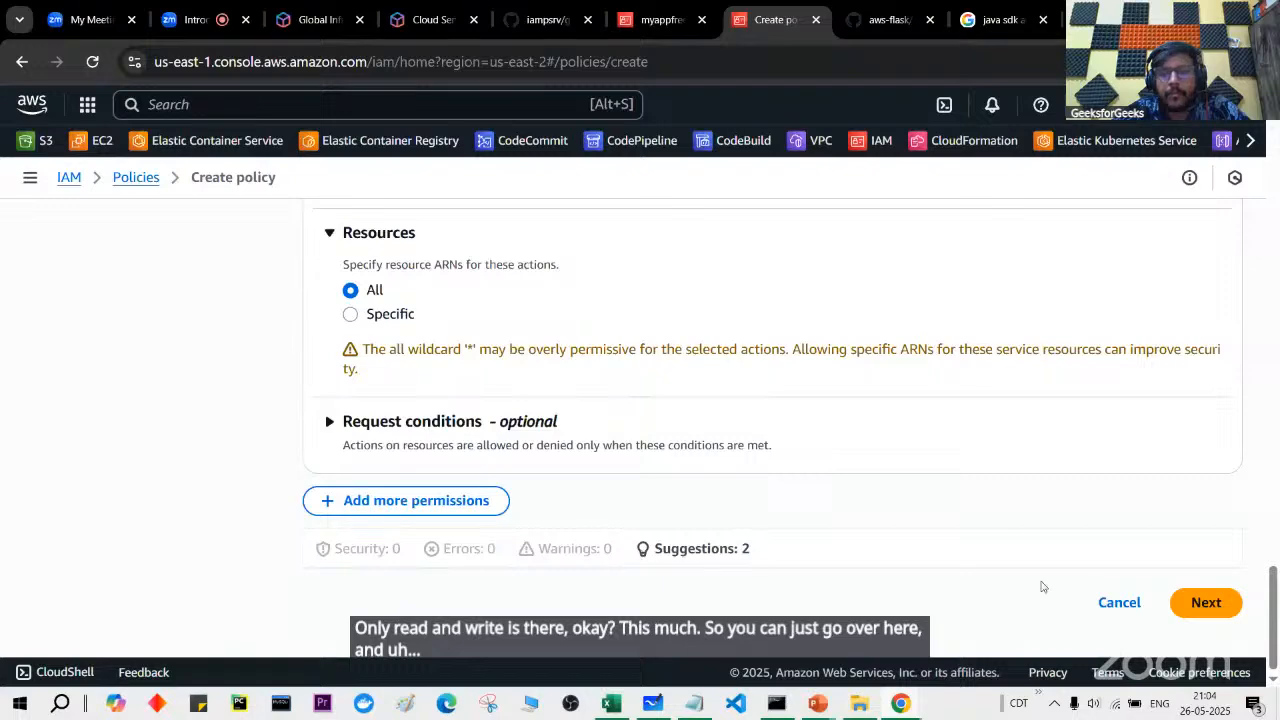
pyautogui.scroll(1, 1131, 580)
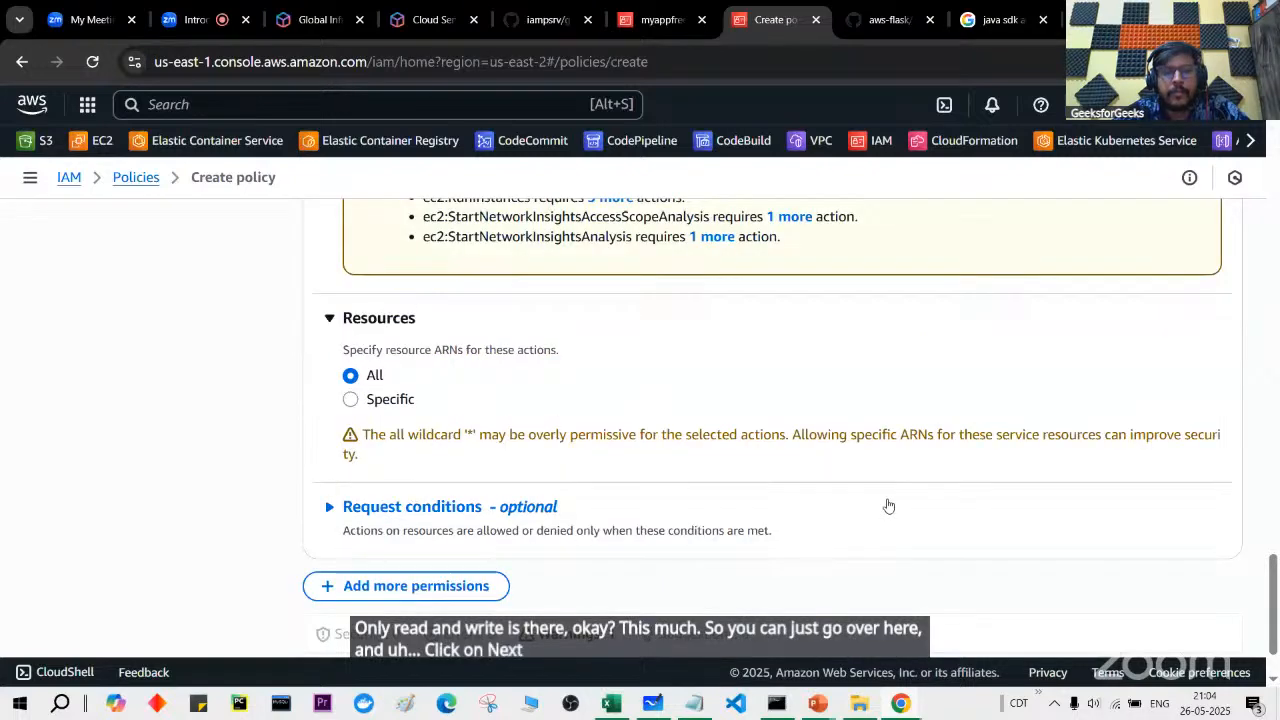
pyautogui.scroll(20, 888, 506)
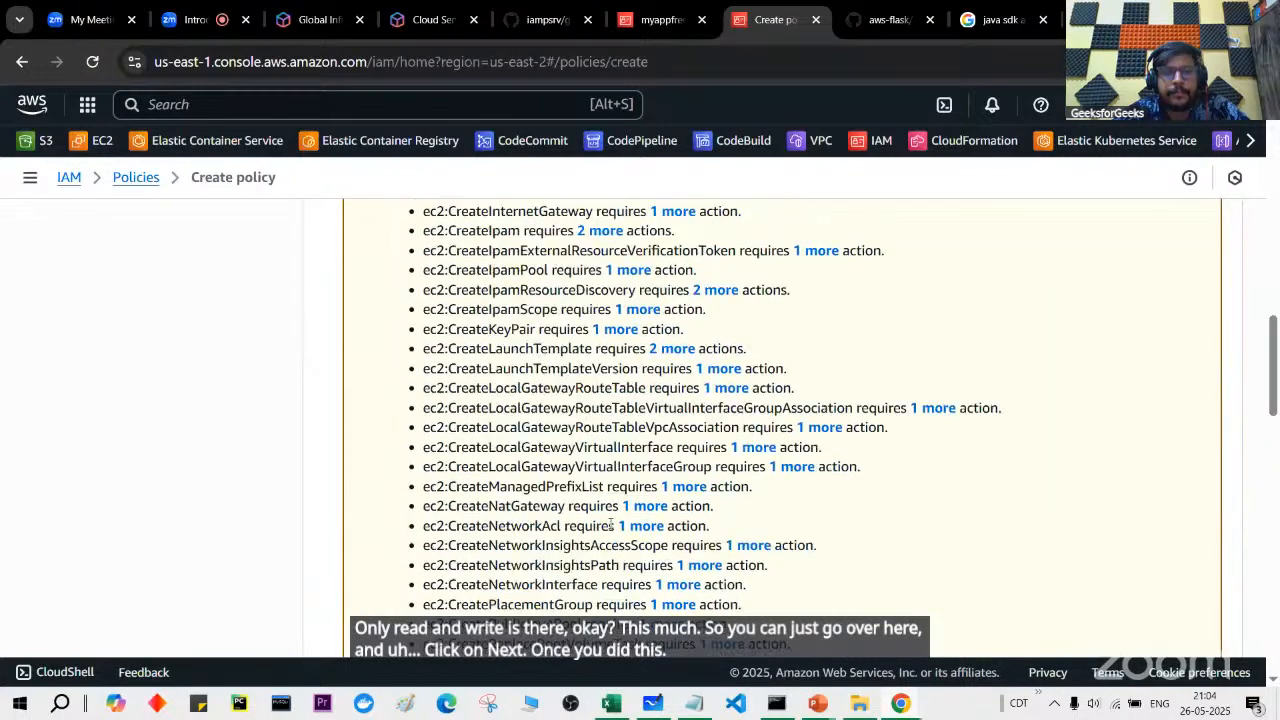
pyautogui.scroll(-1, 610, 528)
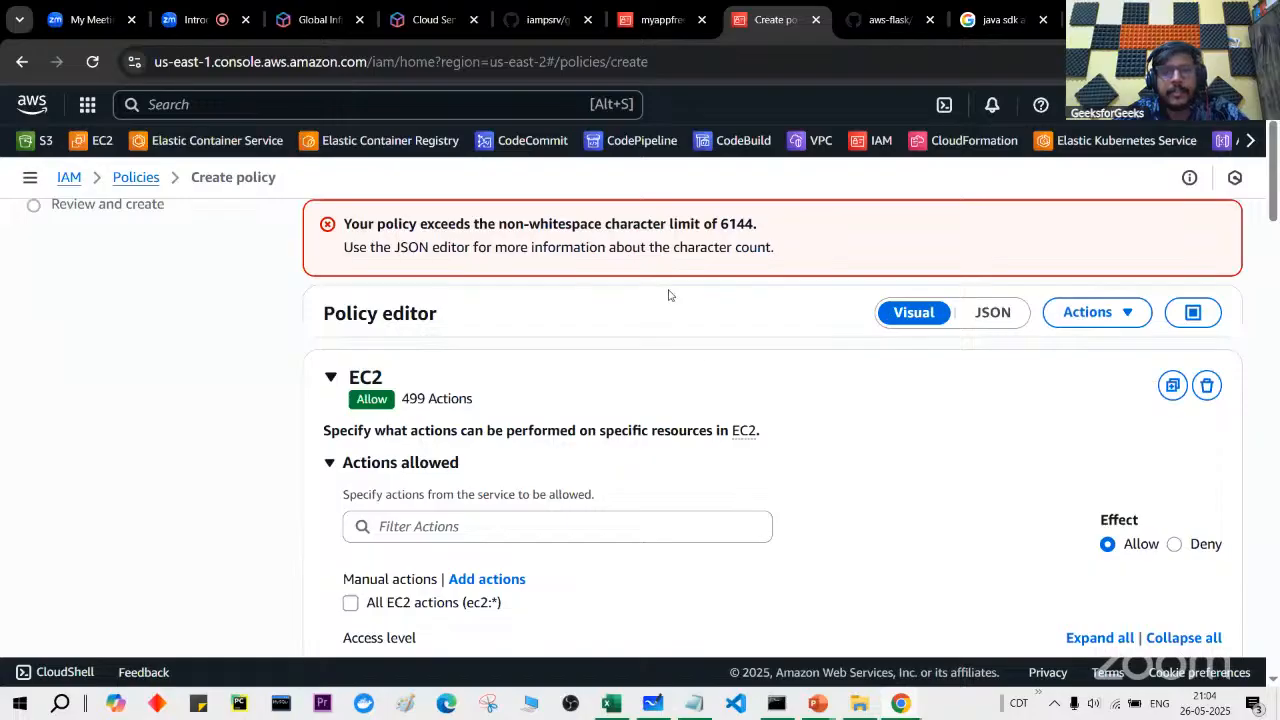
# Step: Scroll through the JSON's single Allow statement listing hundreds of ec2 actions
pyautogui.click(992, 313)
pyautogui.scroll(-10, 610, 500)
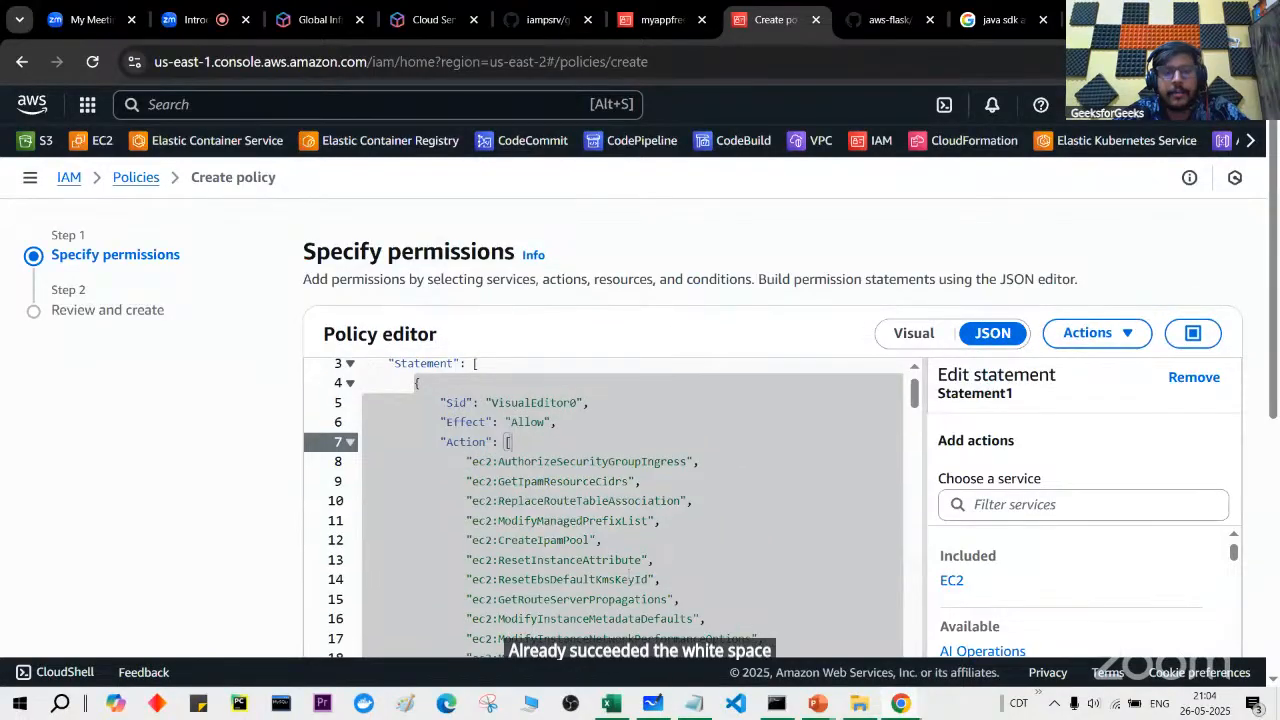
pyautogui.scroll(10, 610, 500)
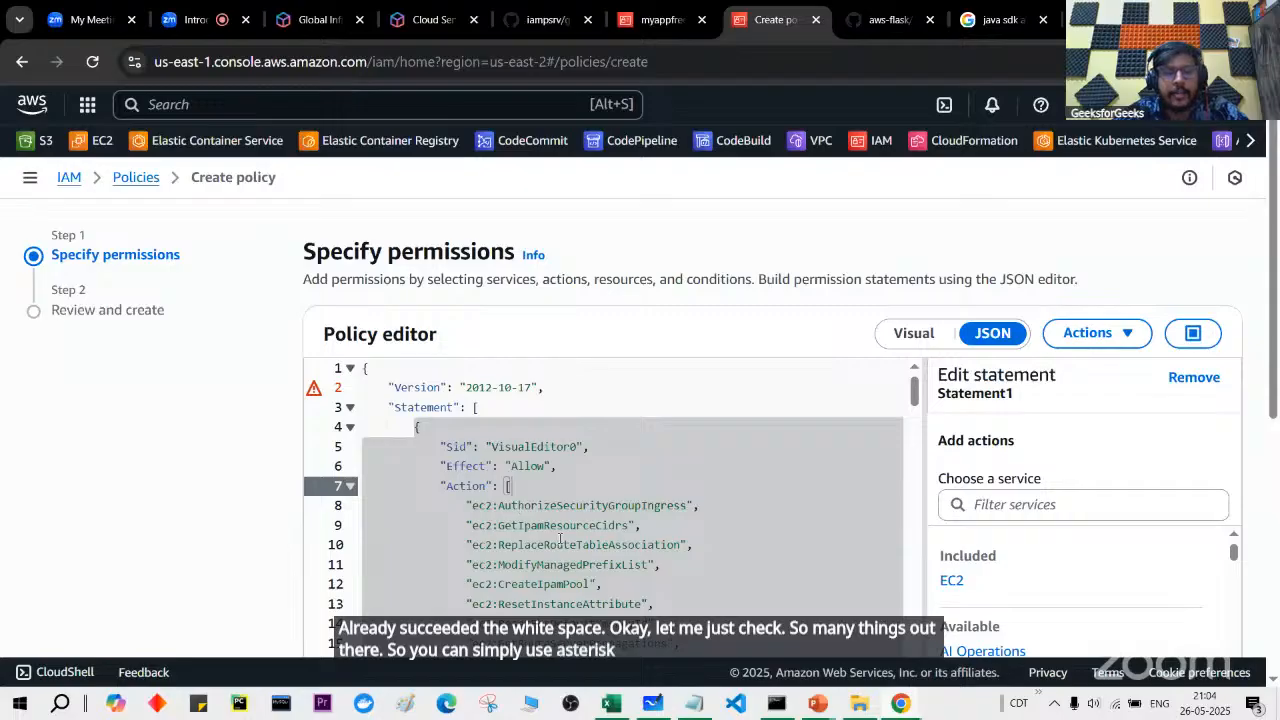
pyautogui.scroll(-1, 560, 540)
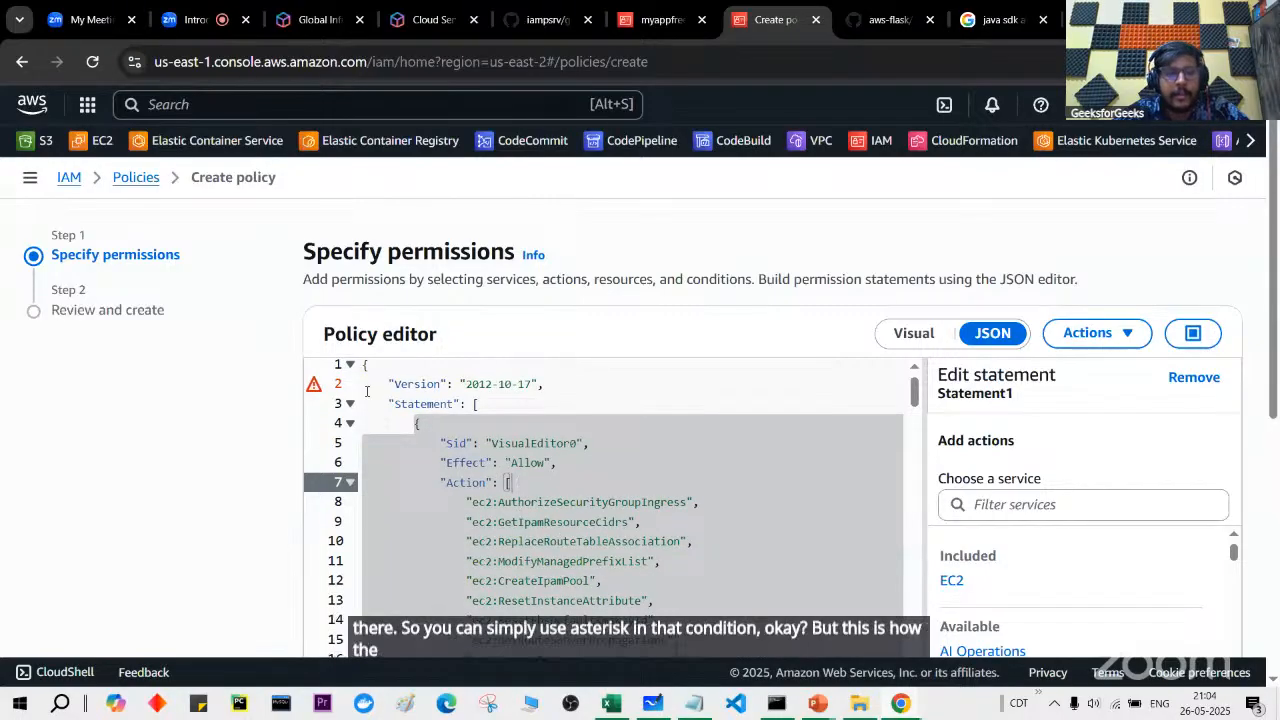
pyautogui.moveTo(379, 384); pyautogui.dragTo(560, 615)
pyautogui.scroll(-7, 560, 616)
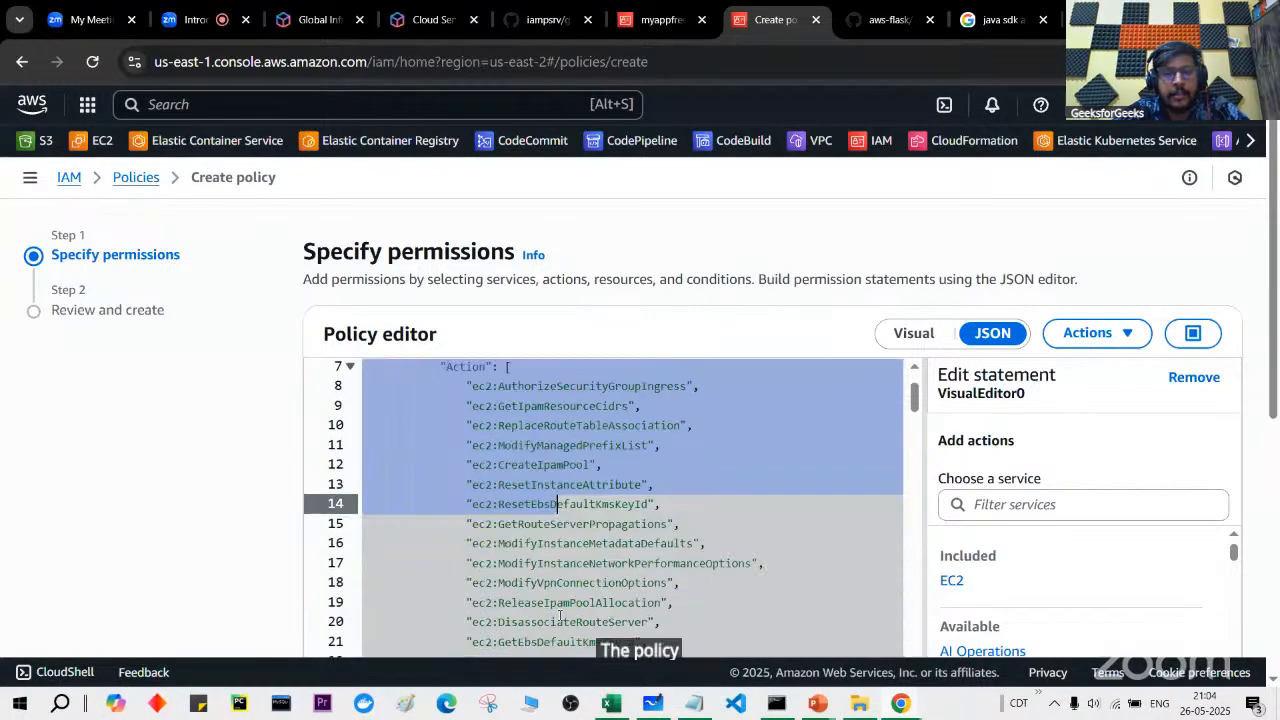
pyautogui.scroll(-20, 560, 615)
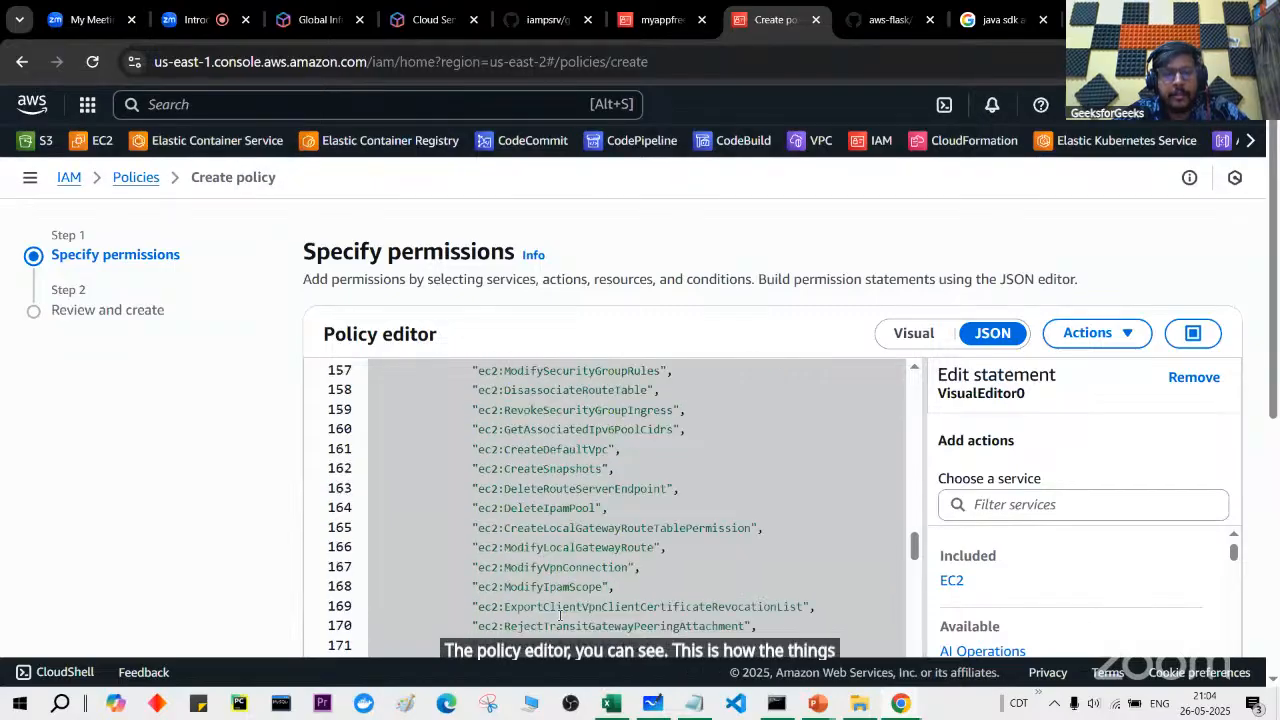
pyautogui.scroll(-12, 560, 615)
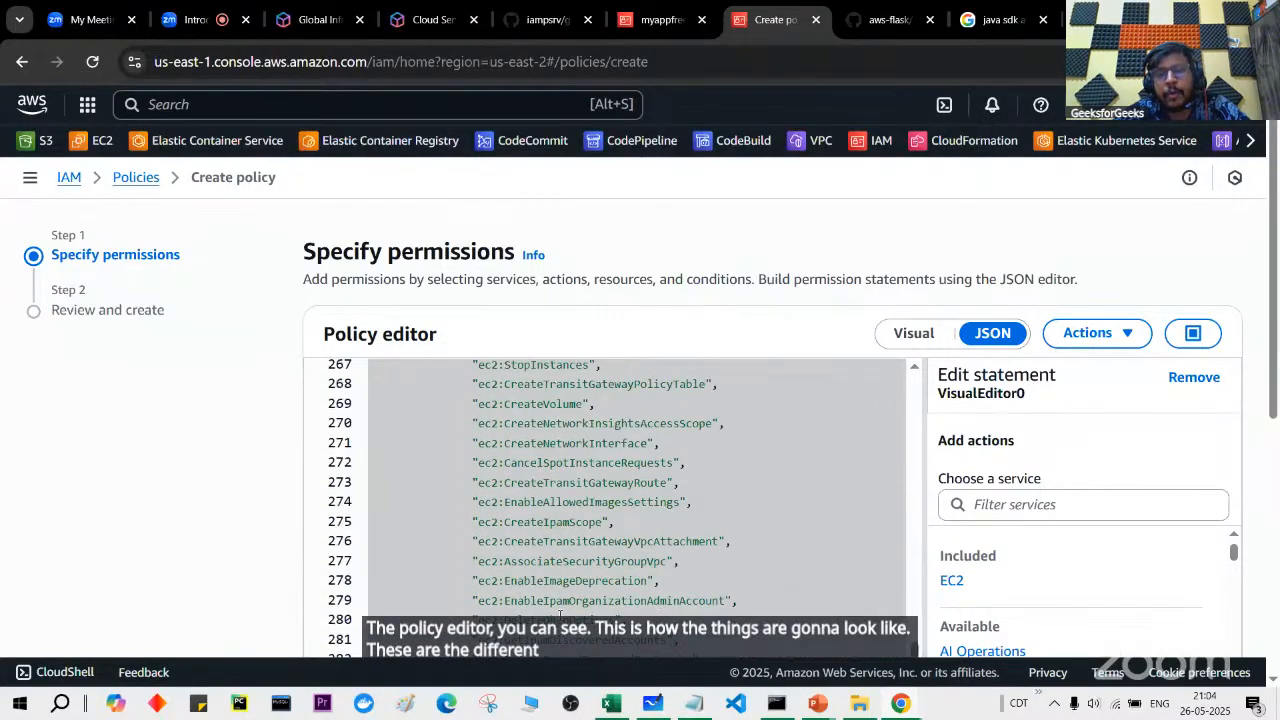
pyautogui.scroll(-4, 560, 615)
pyautogui.scroll(-2, 613, 285)
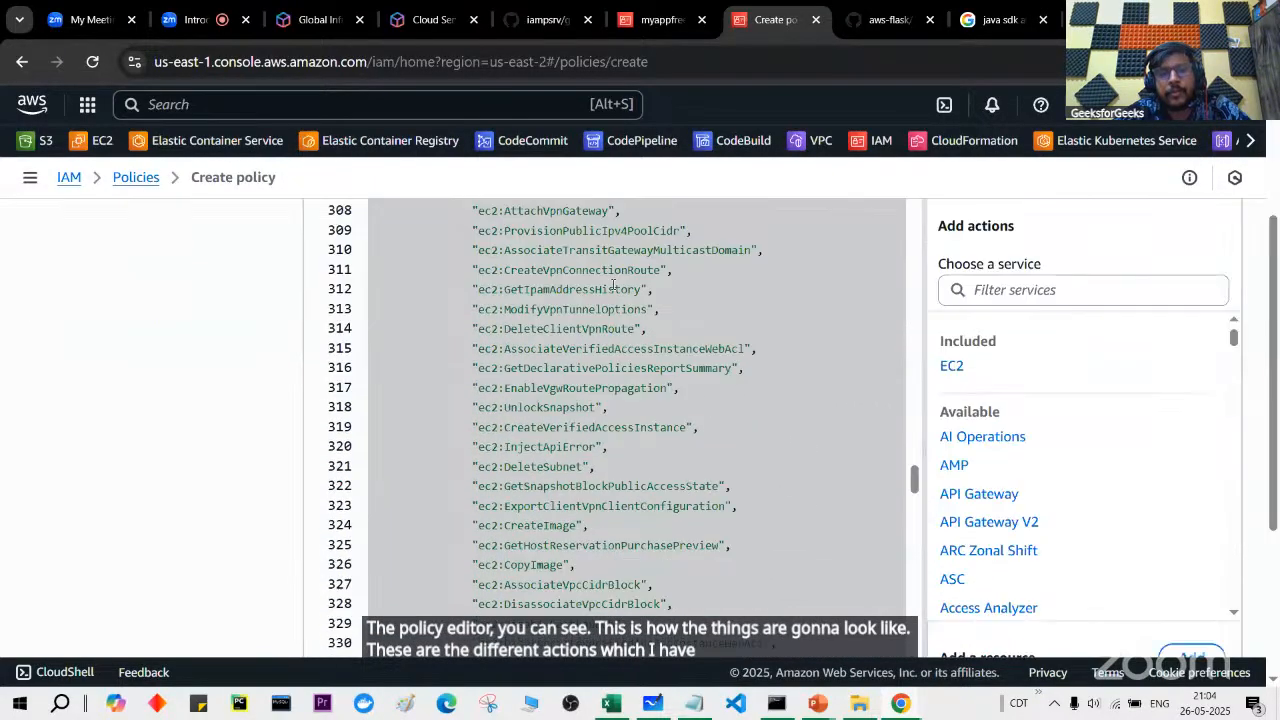
pyautogui.scroll(-20, 645, 458)
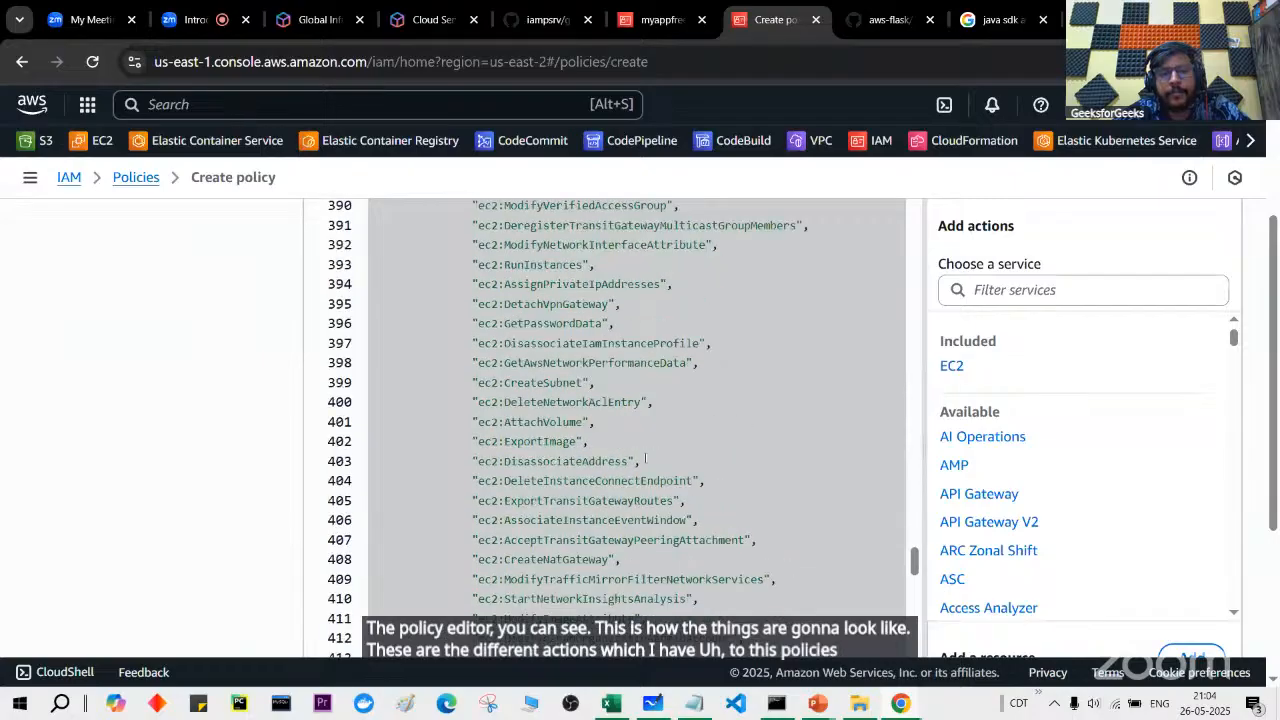
pyautogui.scroll(20, 645, 458)
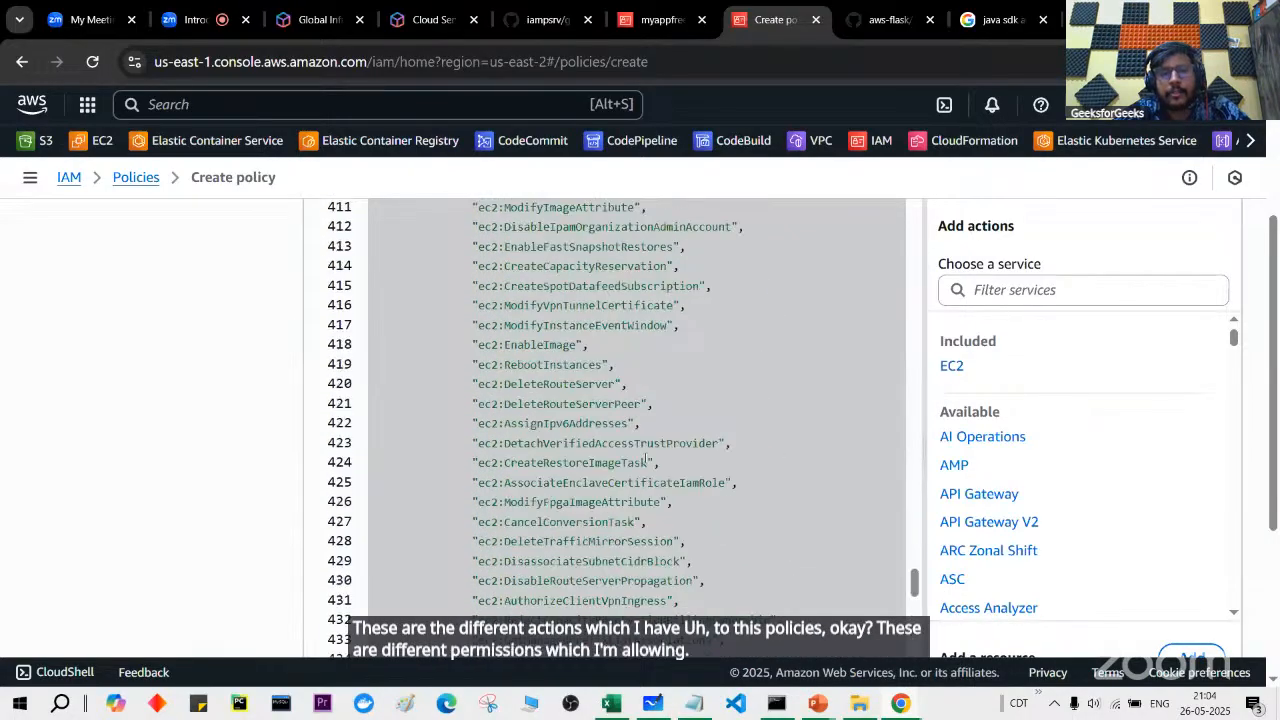
pyautogui.scroll(20, 647, 456)
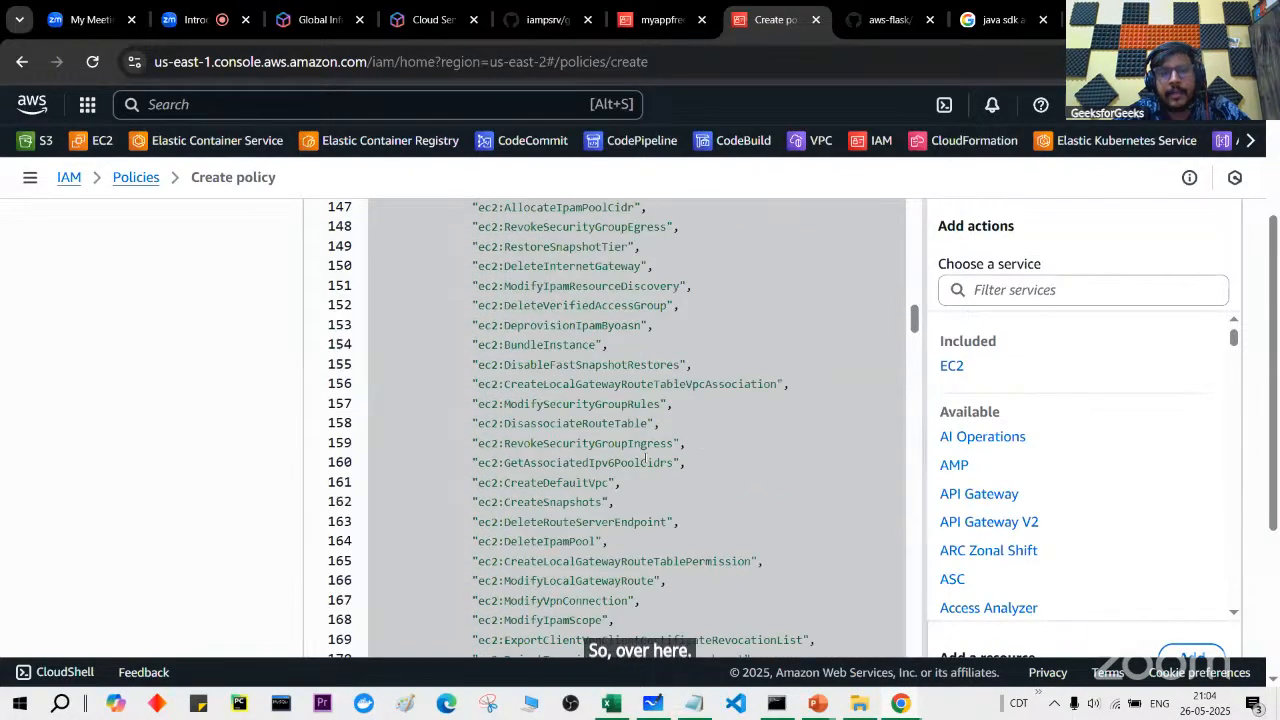
pyautogui.scroll(14, 645, 457)
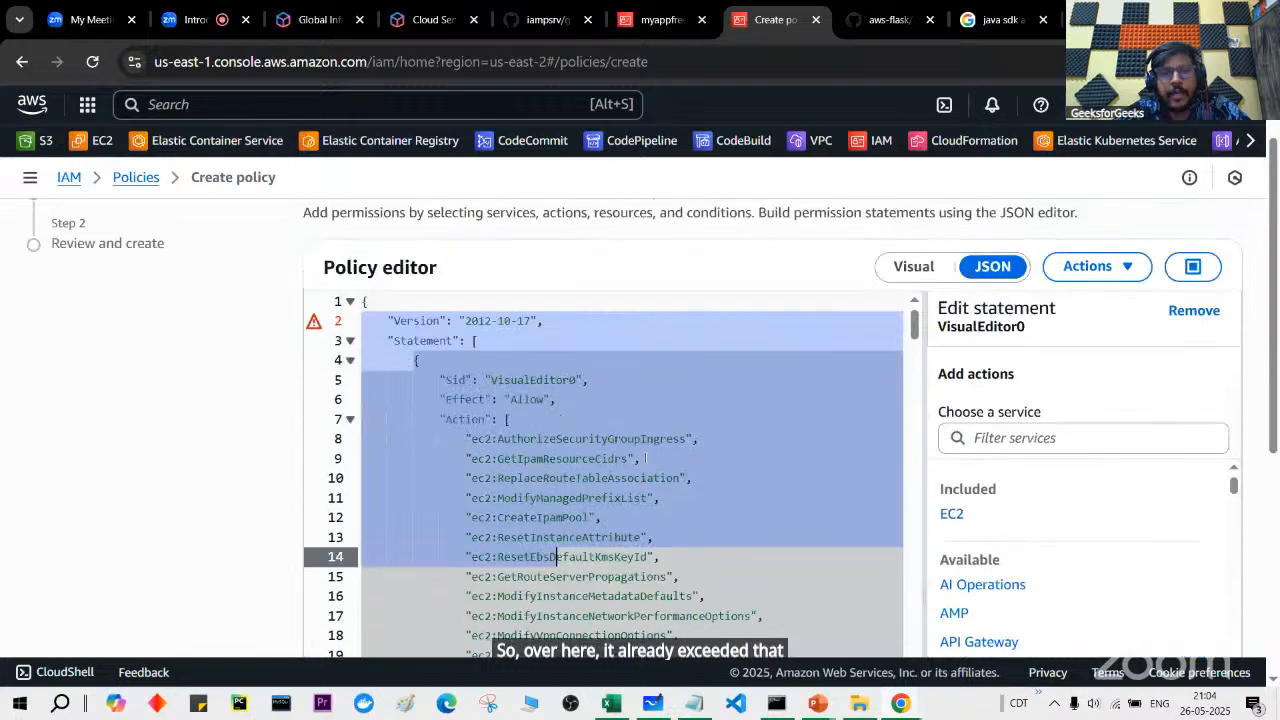
pyautogui.click(914, 333)
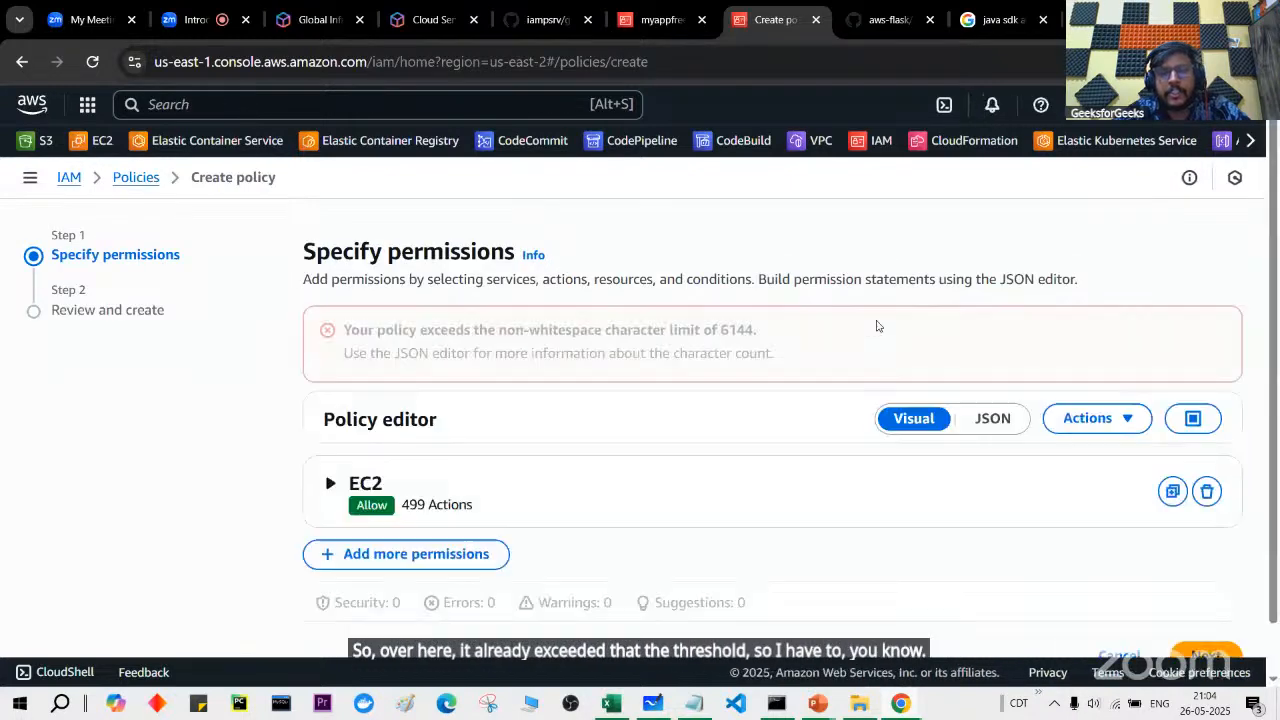
pyautogui.moveTo(720, 330); pyautogui.dragTo(766, 331)
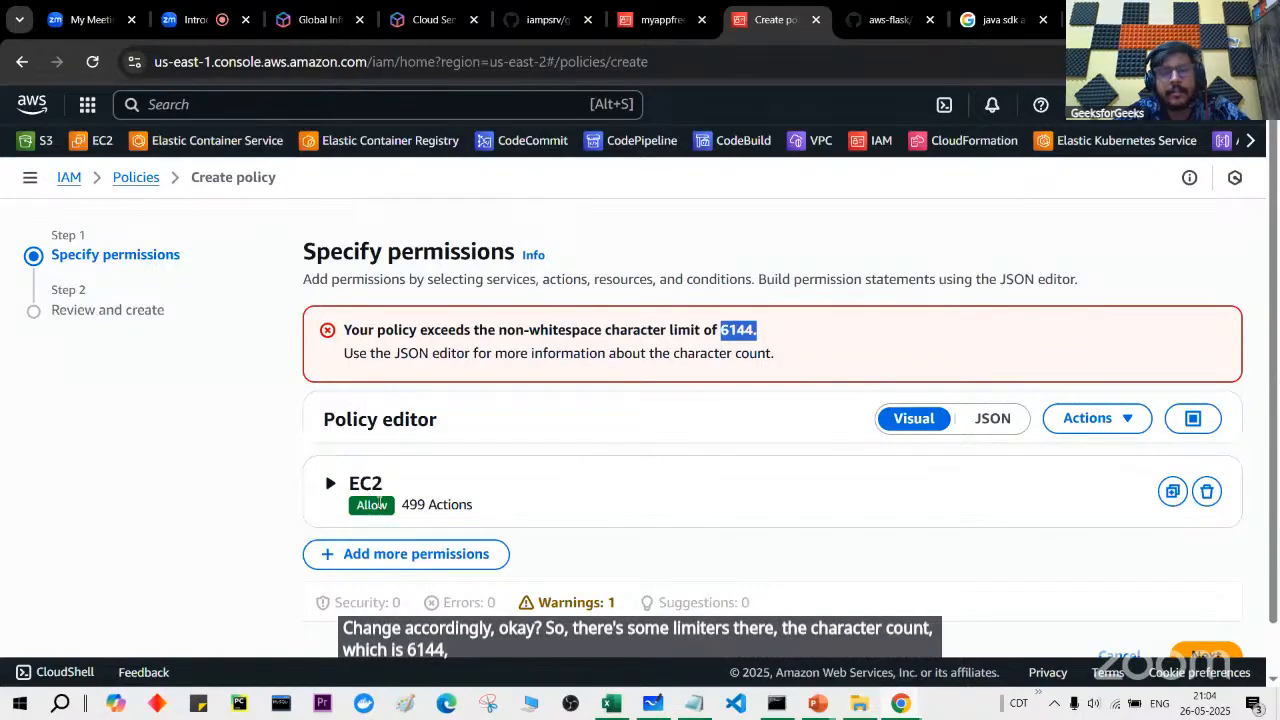
pyautogui.click(330, 486)
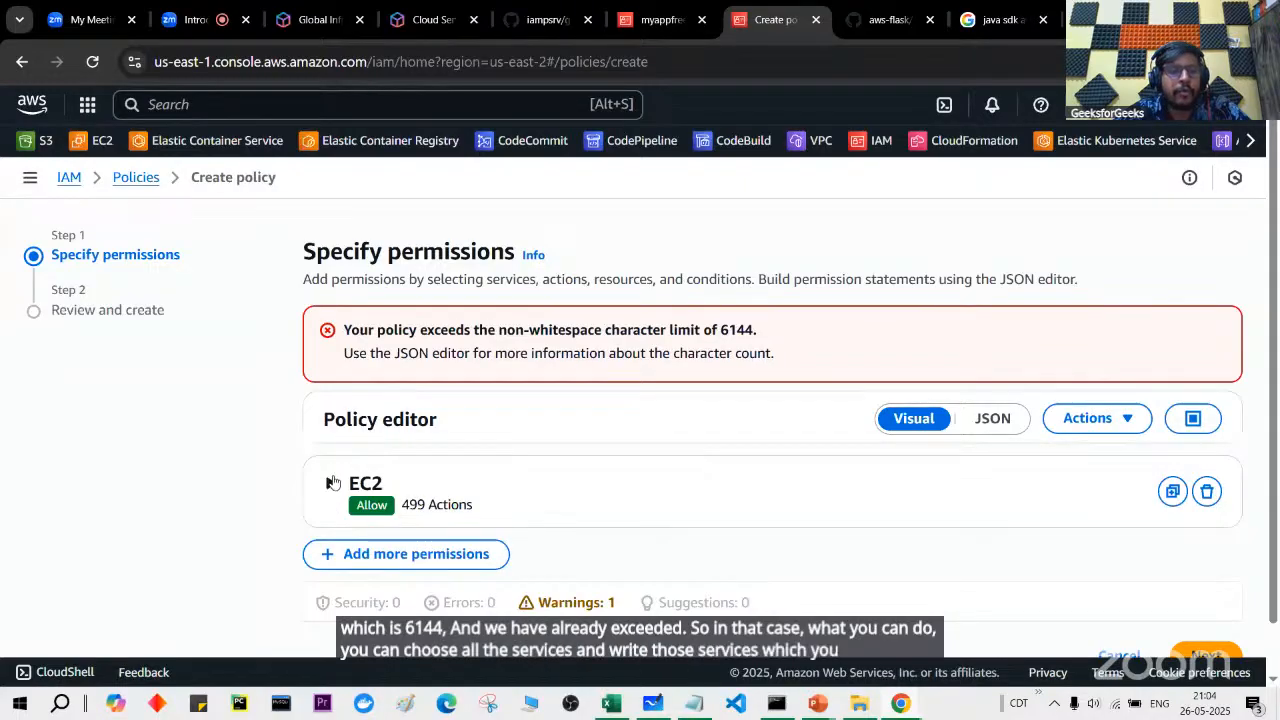
pyautogui.click(533, 462)
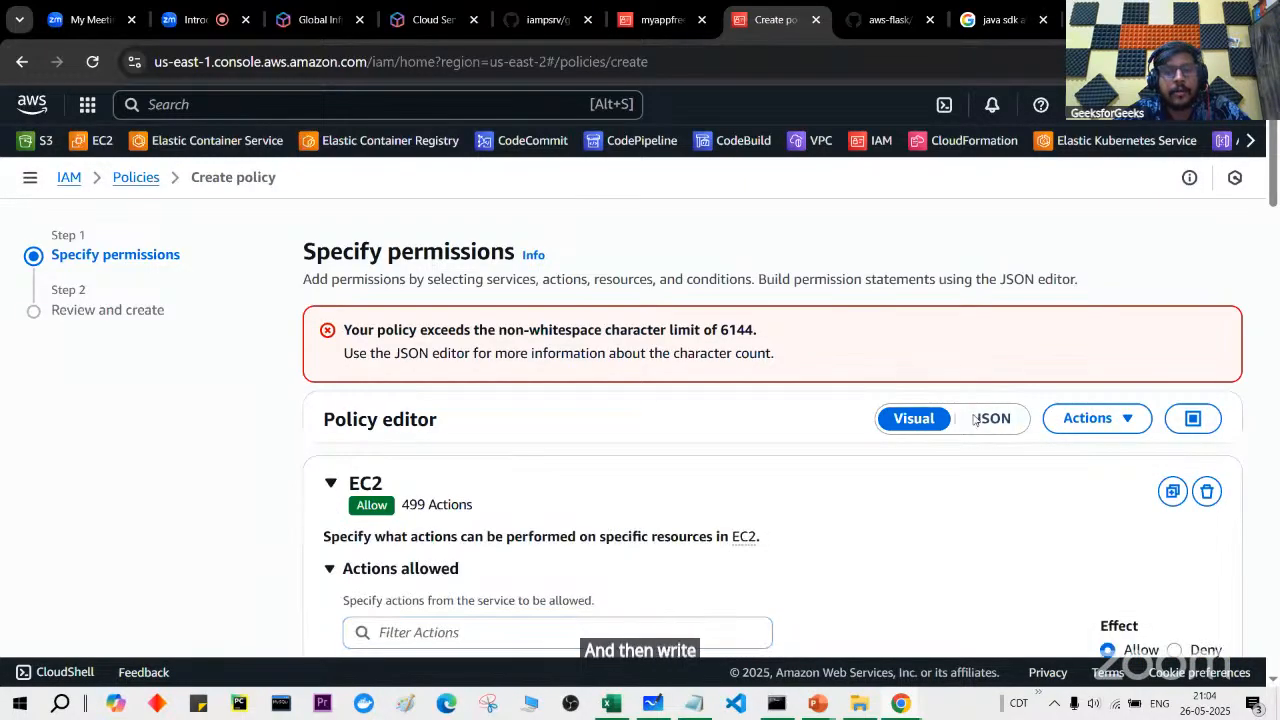
pyautogui.click(990, 419)
pyautogui.scroll(-2, 730, 497)
pyautogui.scroll(1, 730, 497)
pyautogui.click(538, 460)
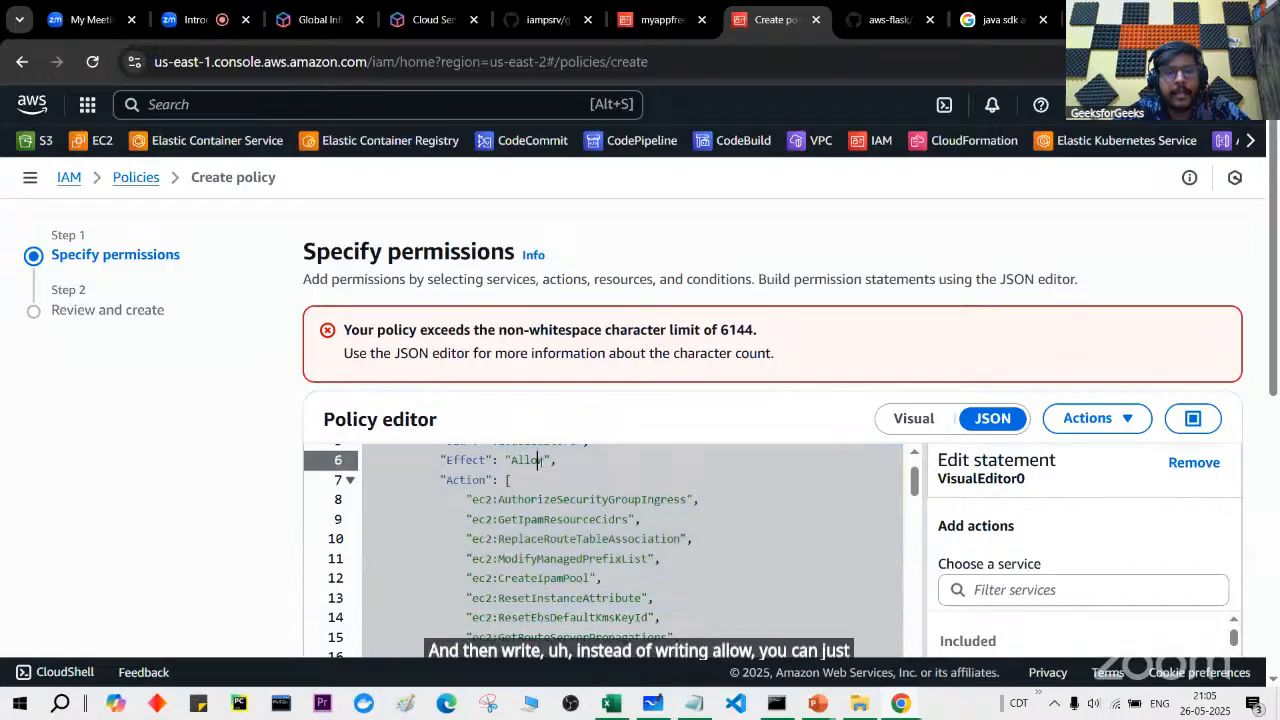
pyautogui.scroll(2, 475, 457)
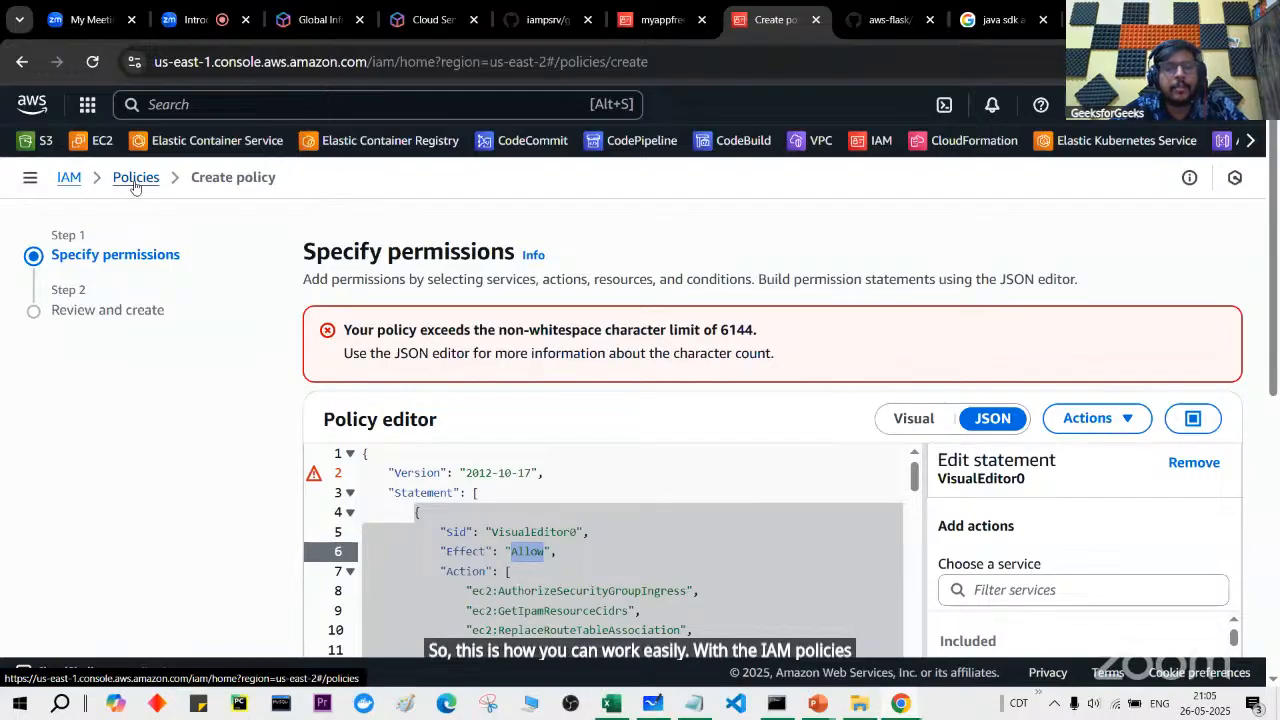
pyautogui.click(907, 421)
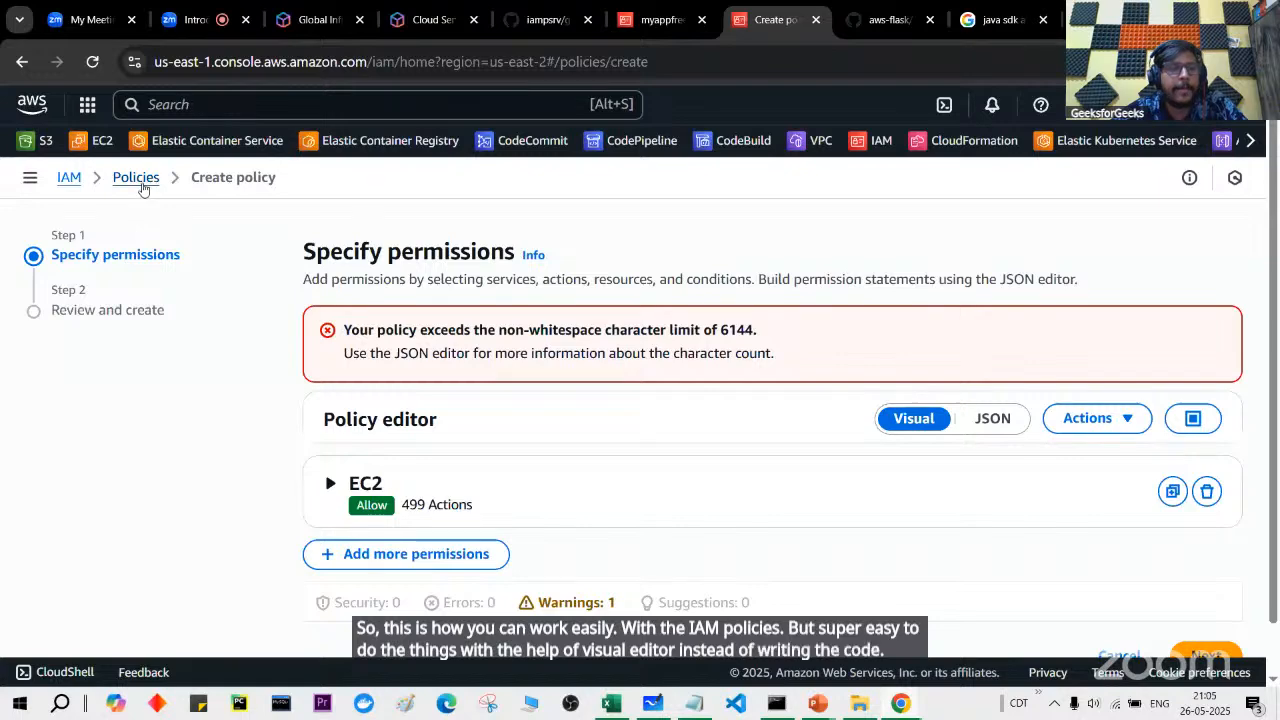
pyautogui.click(137, 178)
# Step: Discard the unsaved over-limit EC2 policy draft and go to IAM User groups
pyautogui.click(867, 468)
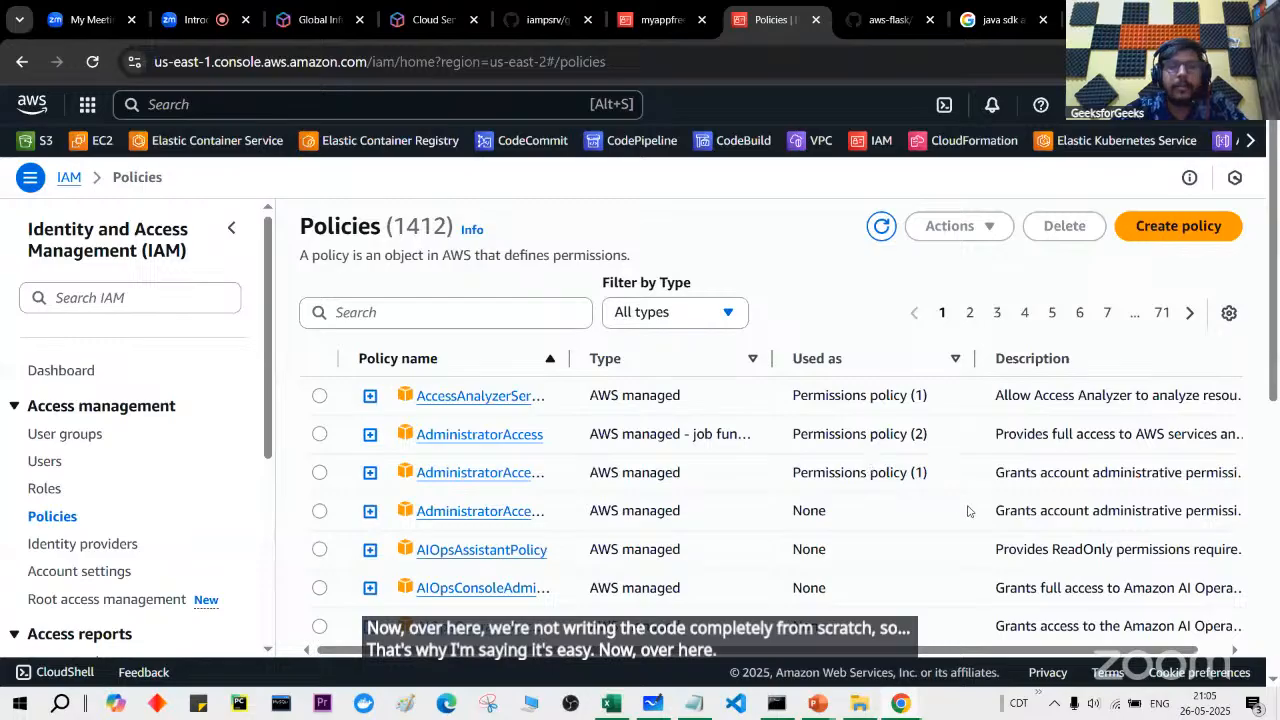
pyautogui.scroll(-2, 886, 463)
pyautogui.scroll(2, 860, 420)
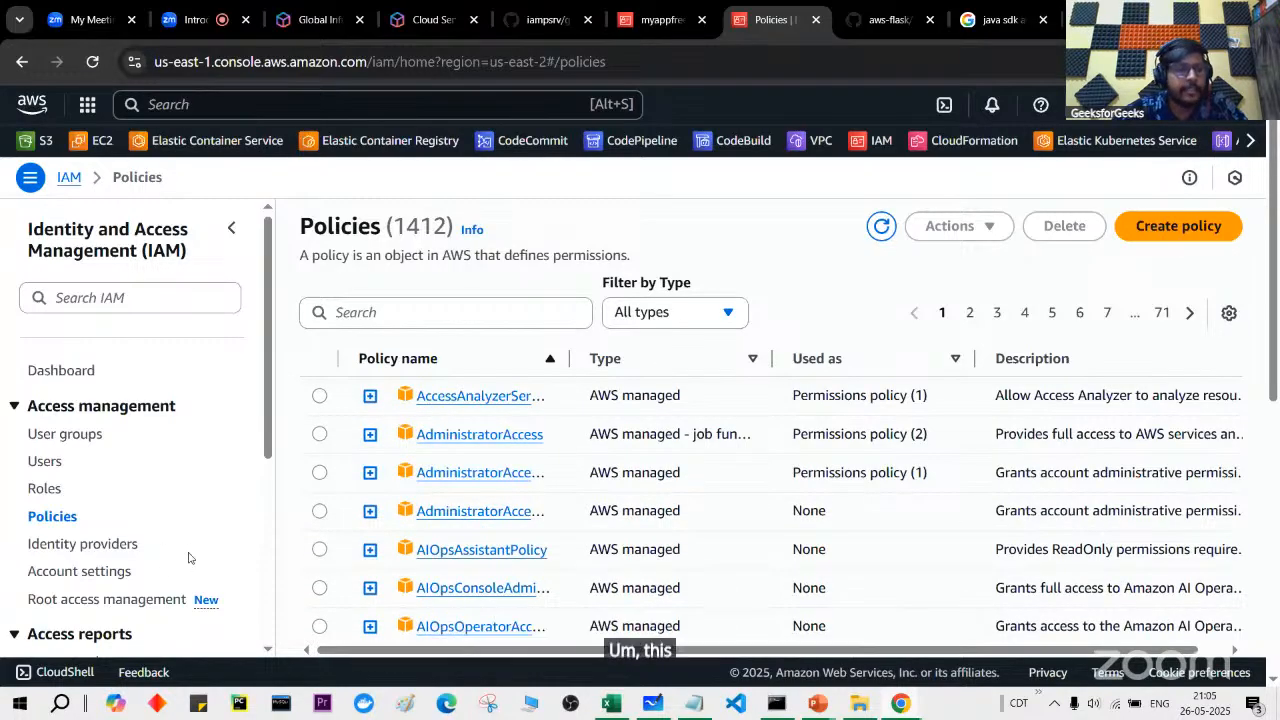
pyautogui.click(78, 436)
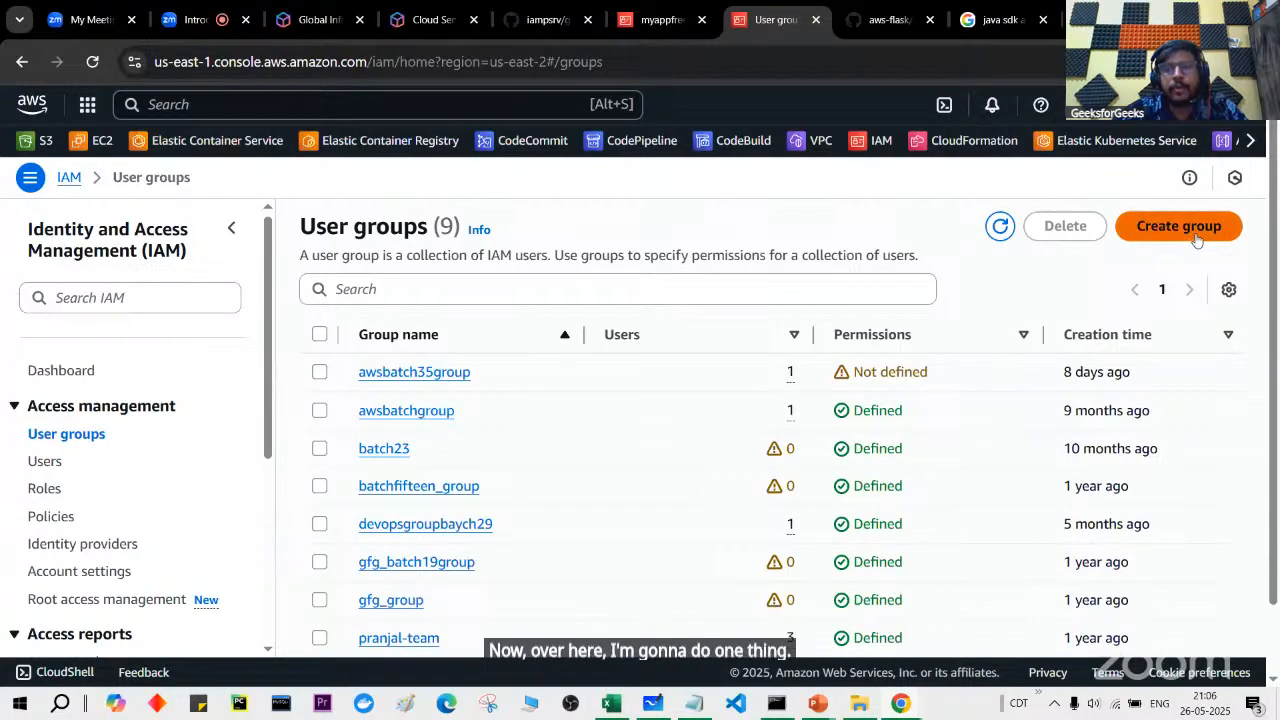
# Step: Name the new group freelancergroup and add the myappfreelancer user to it
pyautogui.click(766, 366)
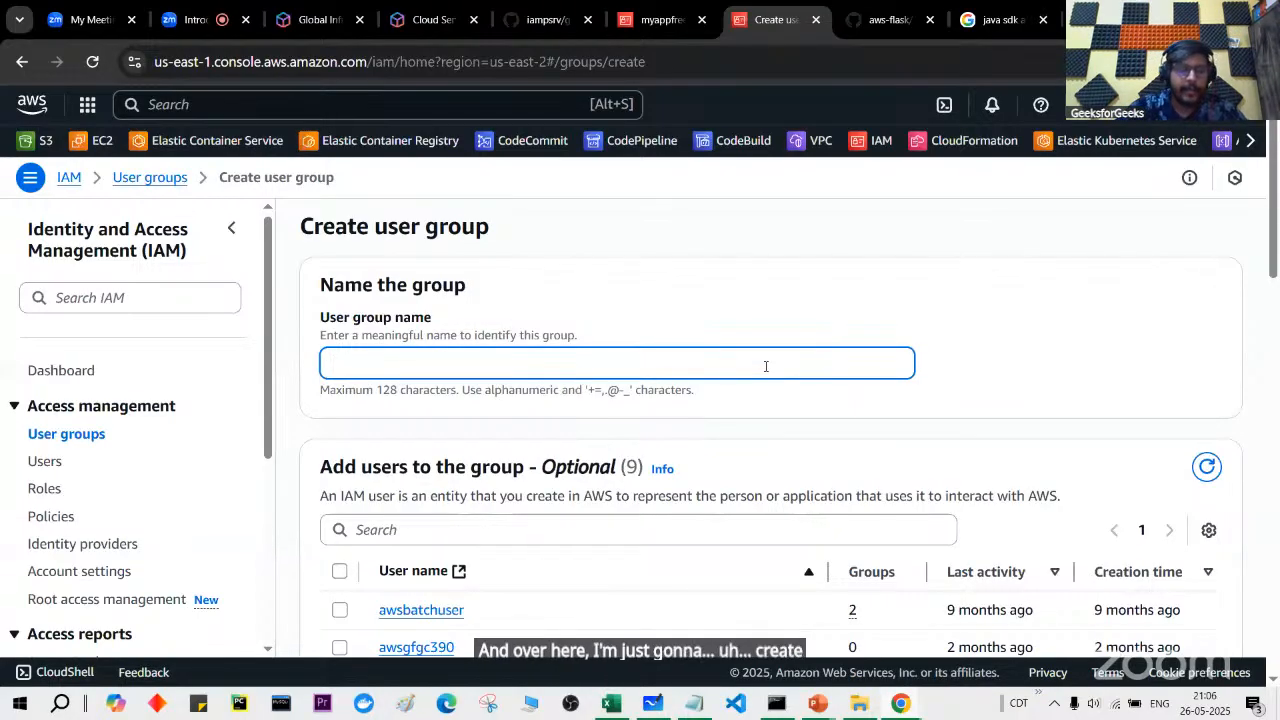
pyautogui.press('BackSpace')
pyautogui.write('freelancergroup')
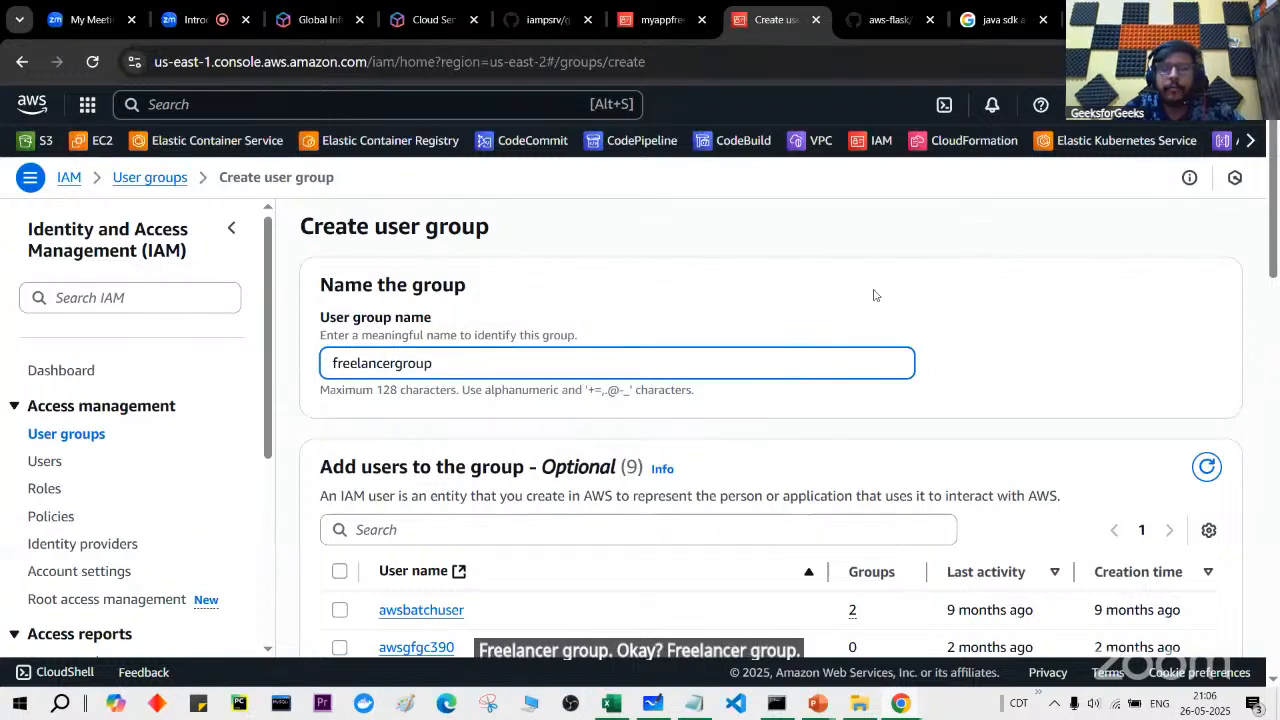
pyautogui.scroll(-1, 872, 293)
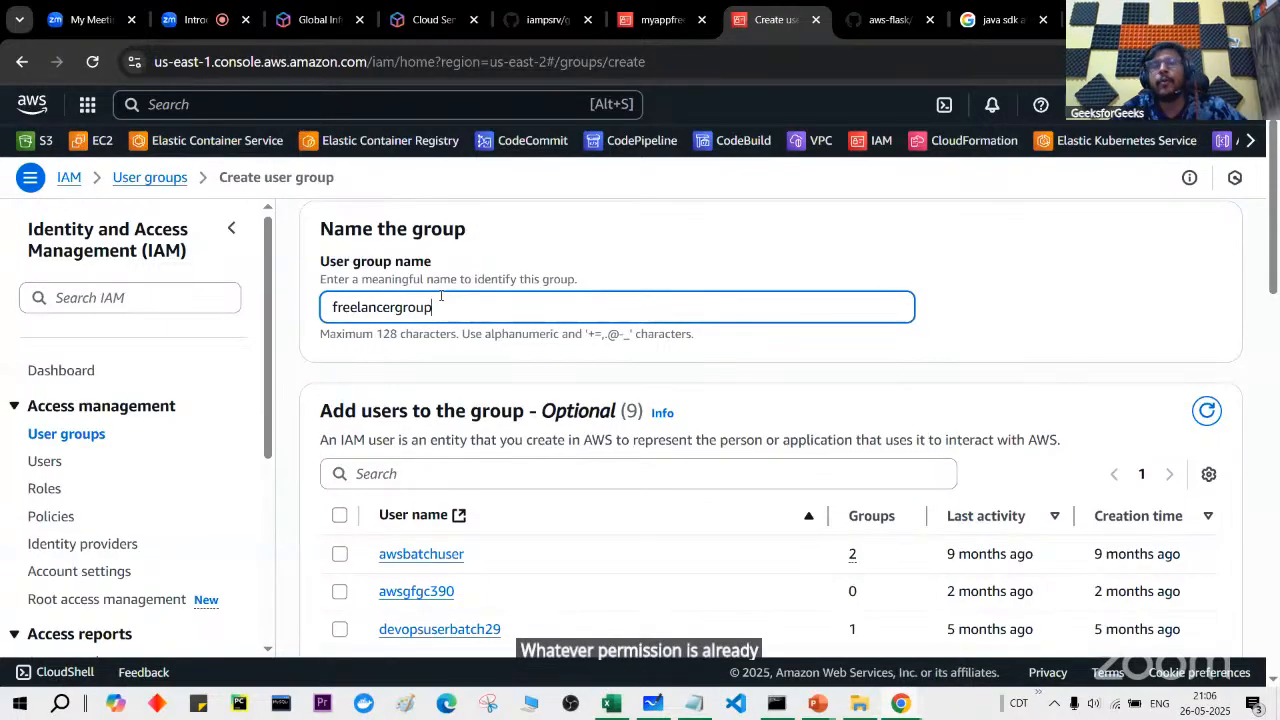
pyautogui.scroll(-1, 440, 296)
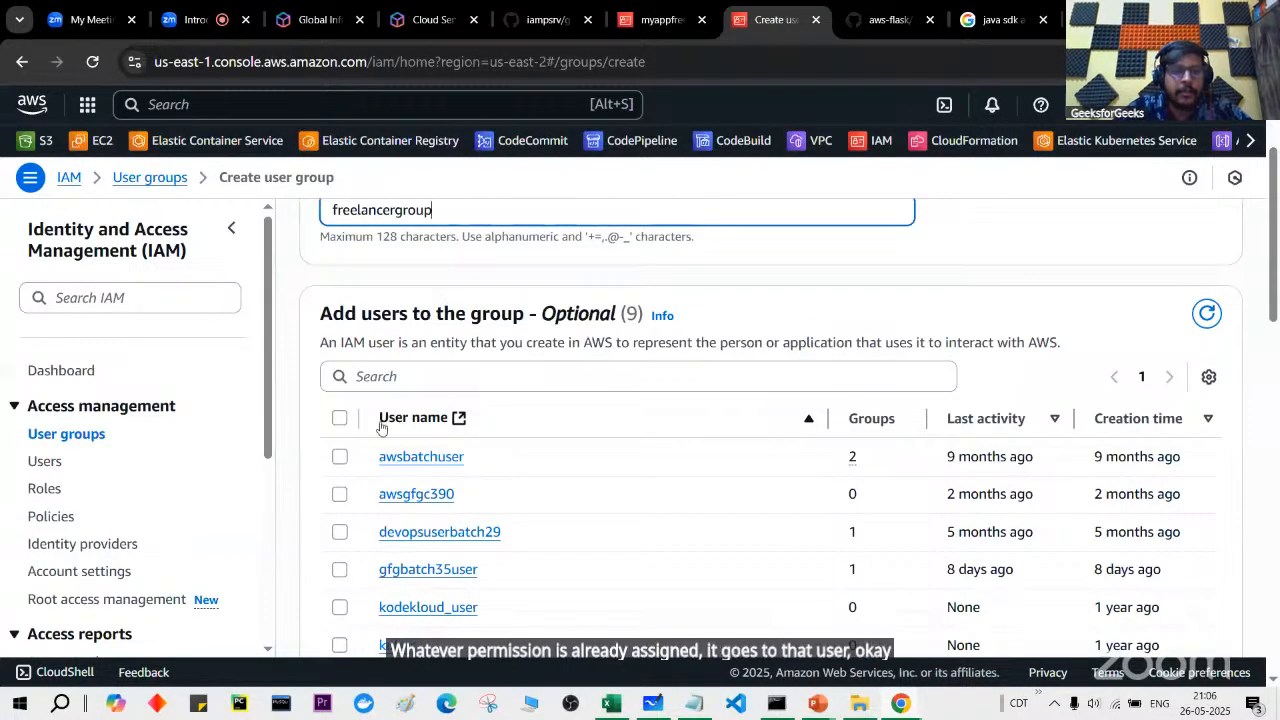
pyautogui.scroll(-2, 355, 490)
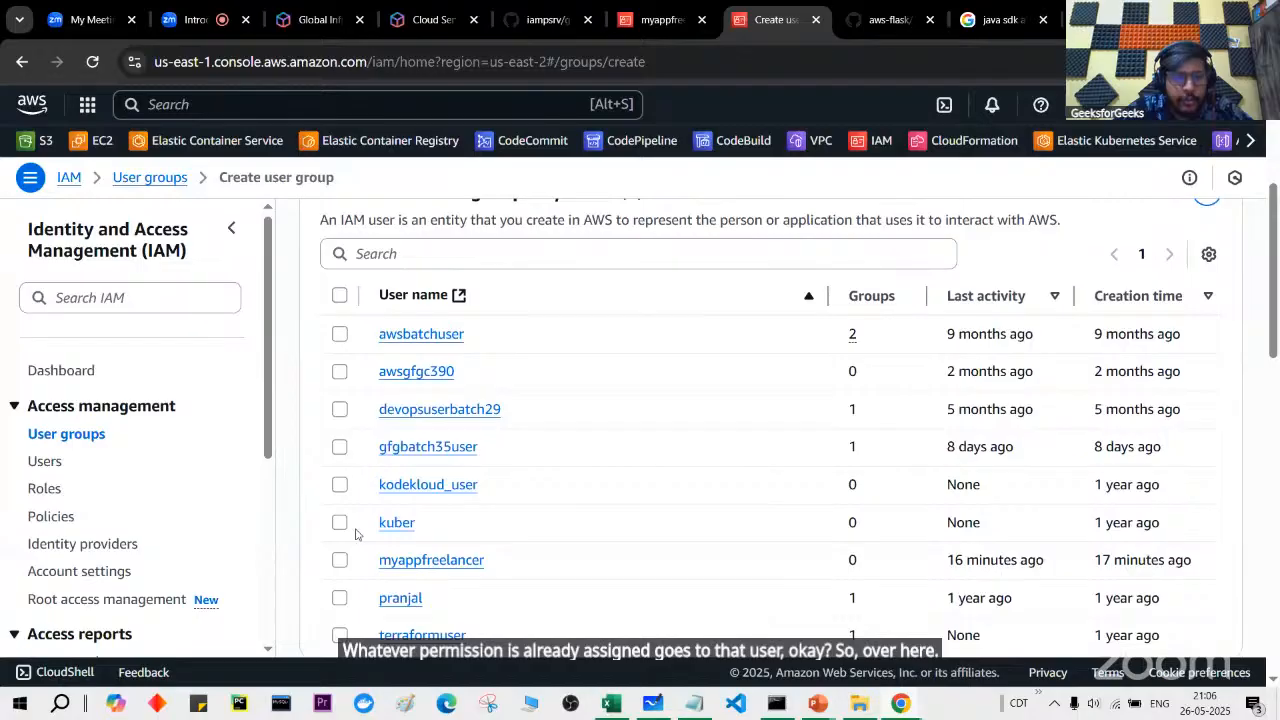
pyautogui.click(340, 488)
# Step: Attach AmazonS3FullAccess, found by searching 's3ful', and create the group
pyautogui.scroll(-3, 340, 490)
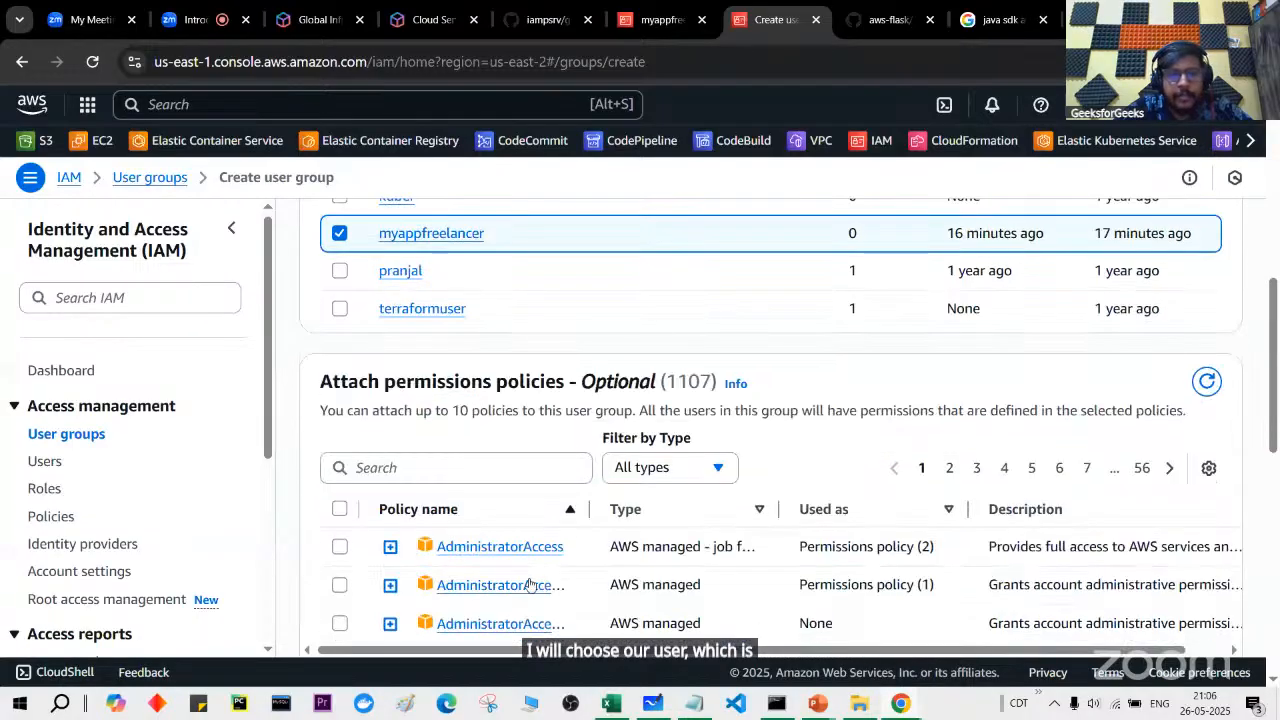
pyautogui.scroll(-1, 757, 510)
pyautogui.click(514, 407)
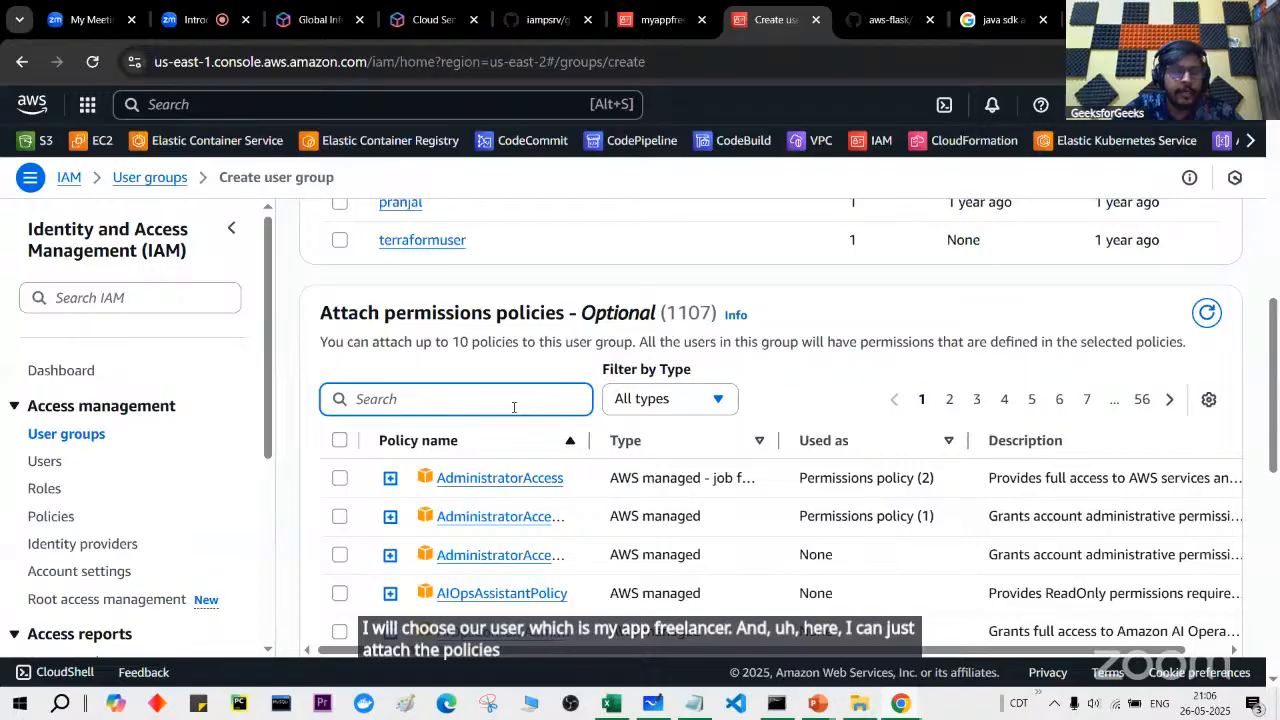
pyautogui.write('s3')
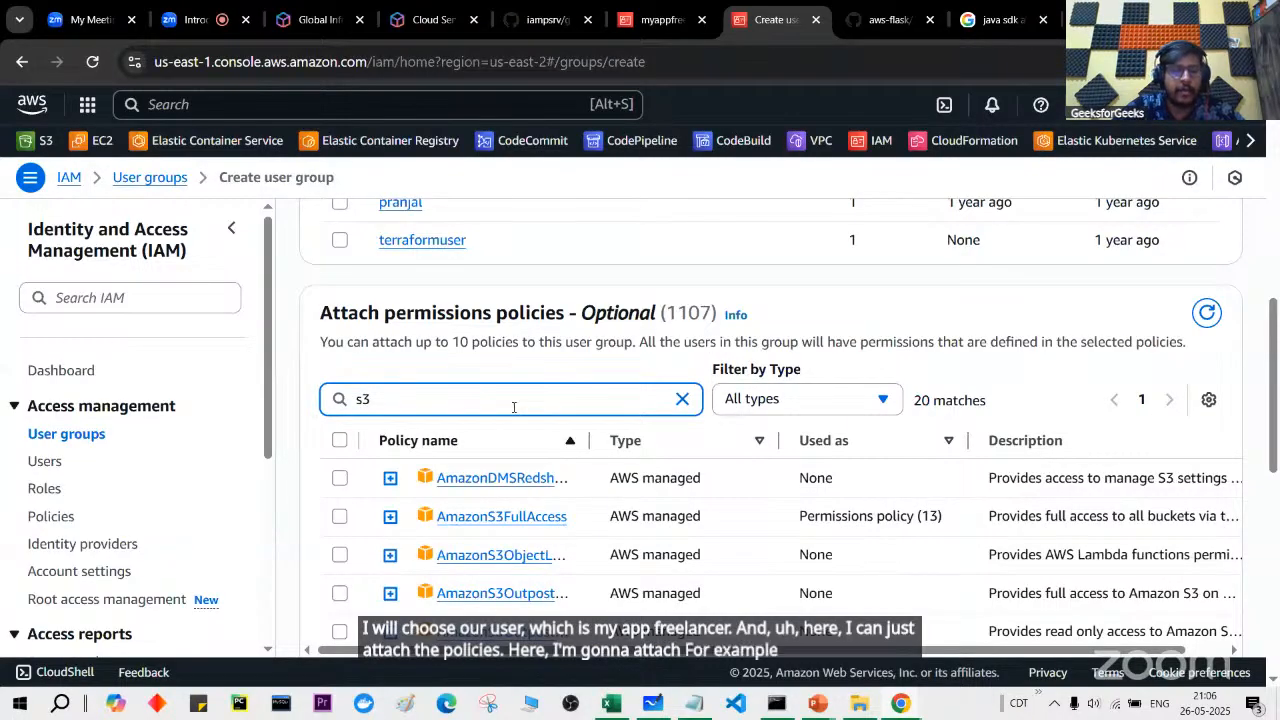
pyautogui.write('ful')
pyautogui.click(339, 490)
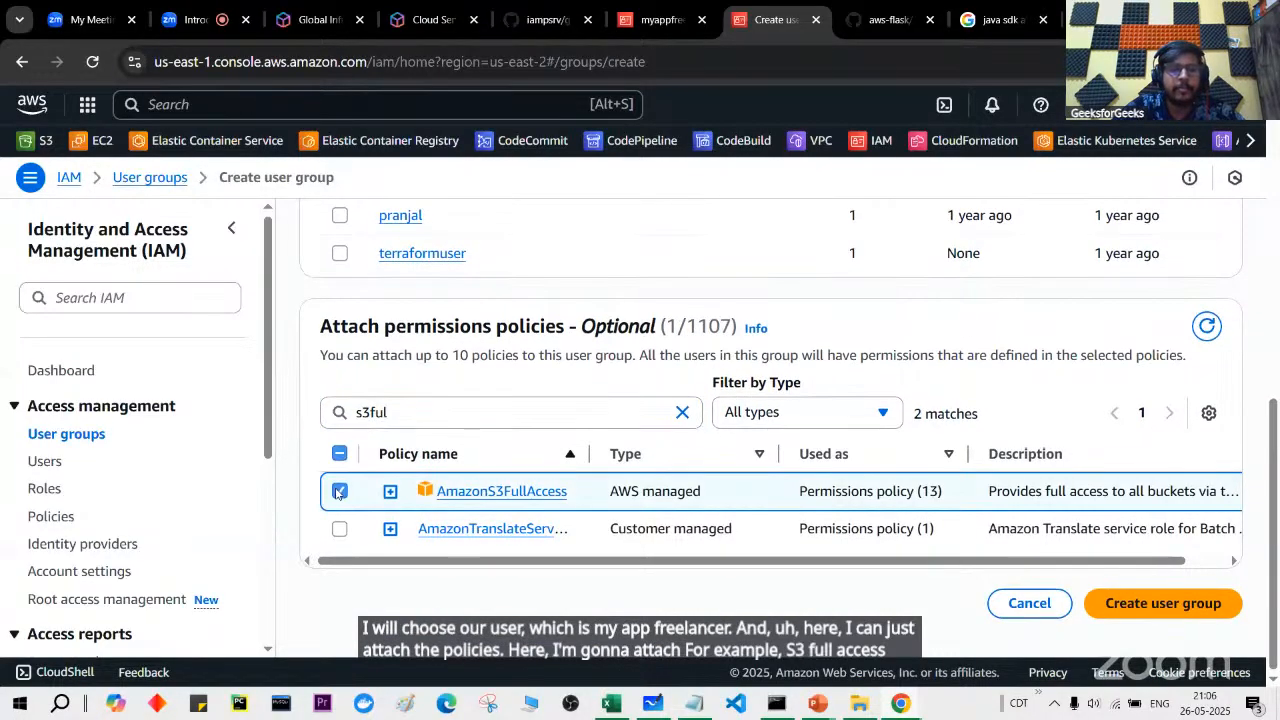
pyautogui.click(1135, 611)
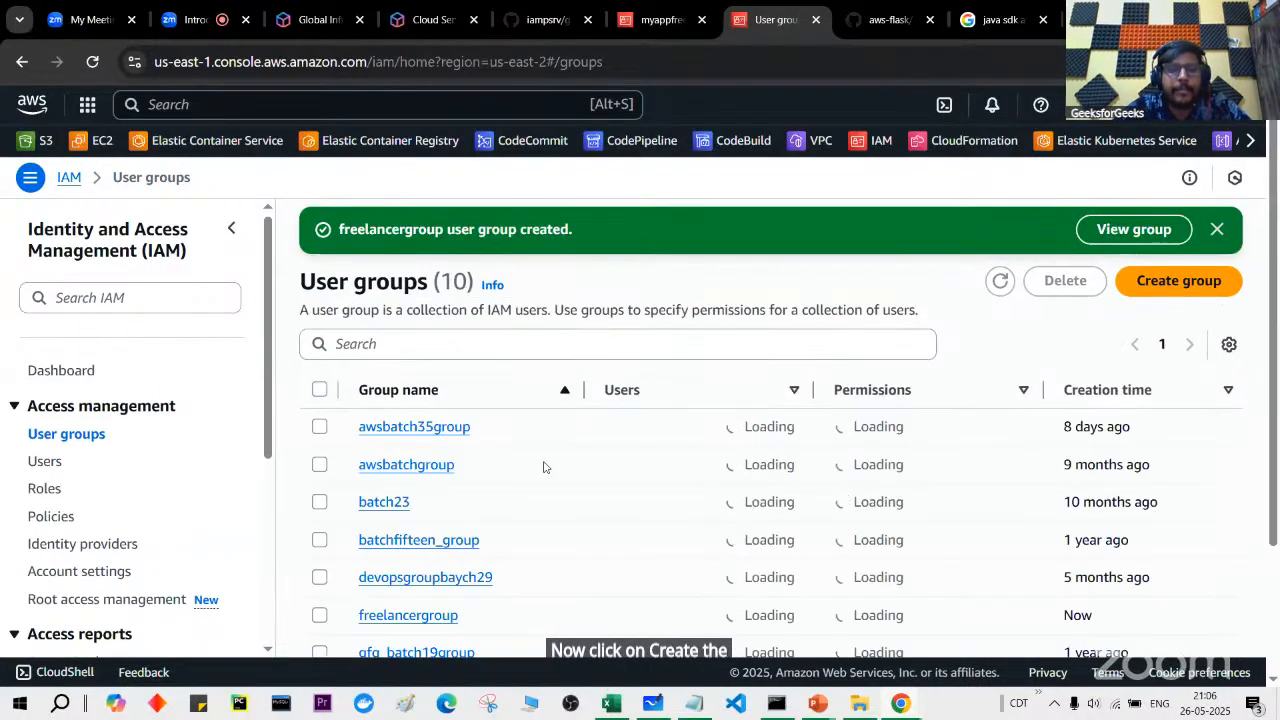
# Step: Check freelancergroup's attached permission policies
pyautogui.scroll(-1, 420, 451)
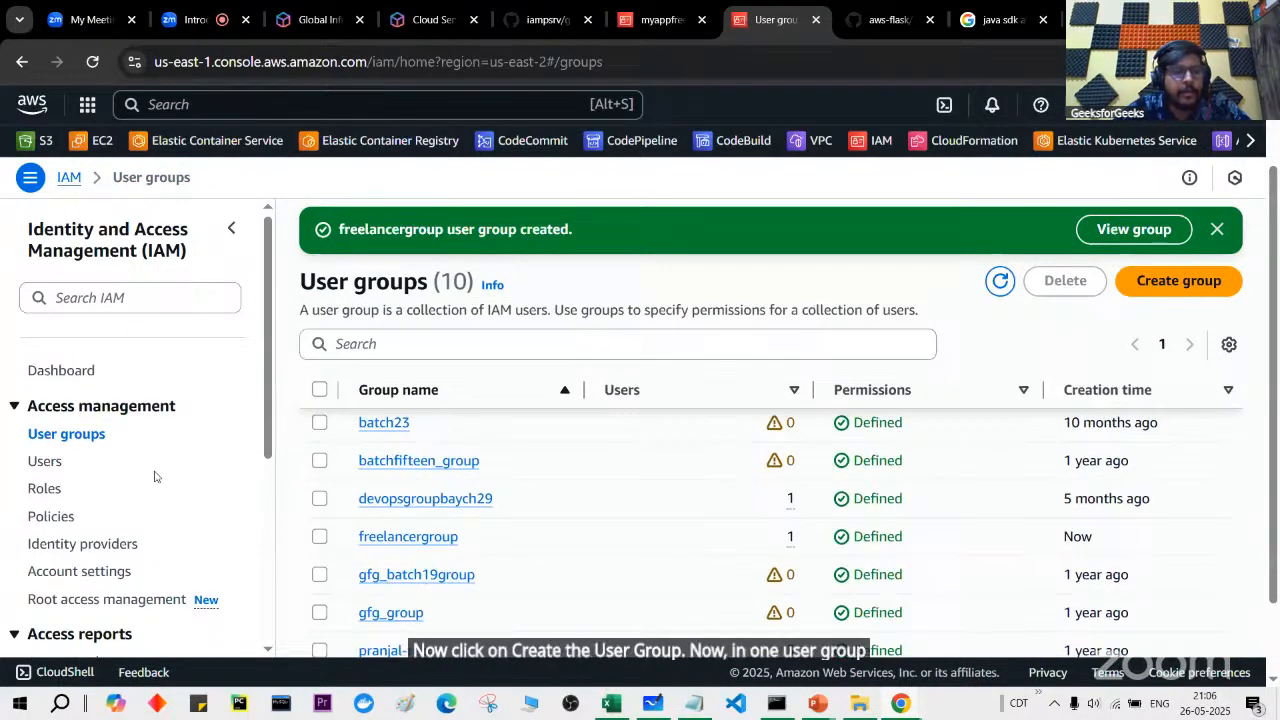
pyautogui.click(440, 537)
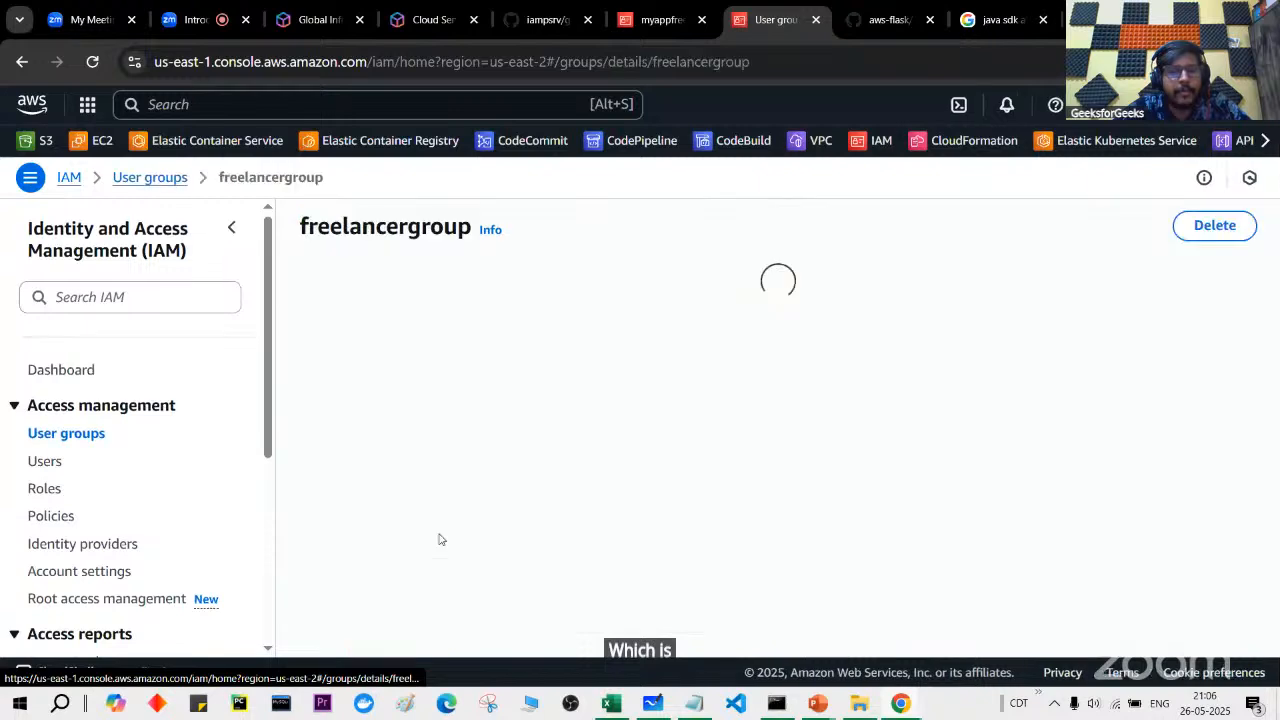
pyautogui.scroll(-2, 450, 450)
pyautogui.click(465, 358)
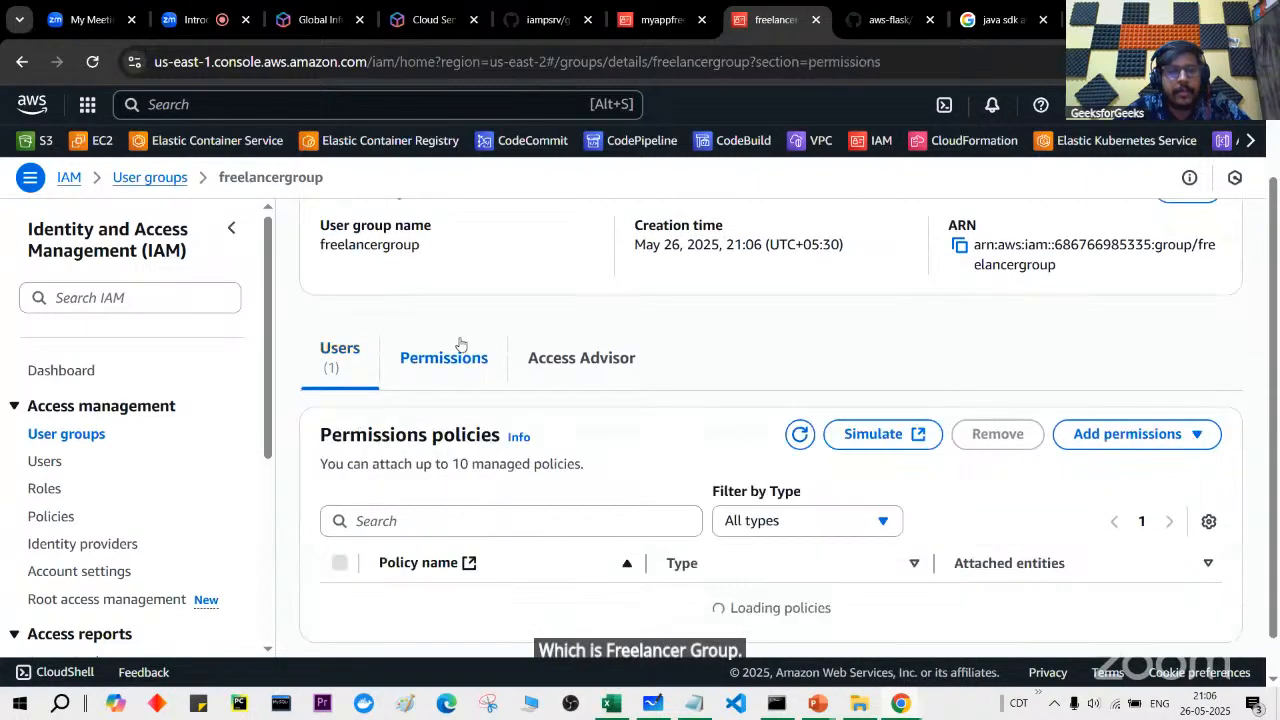
pyautogui.scroll(-1, 695, 524)
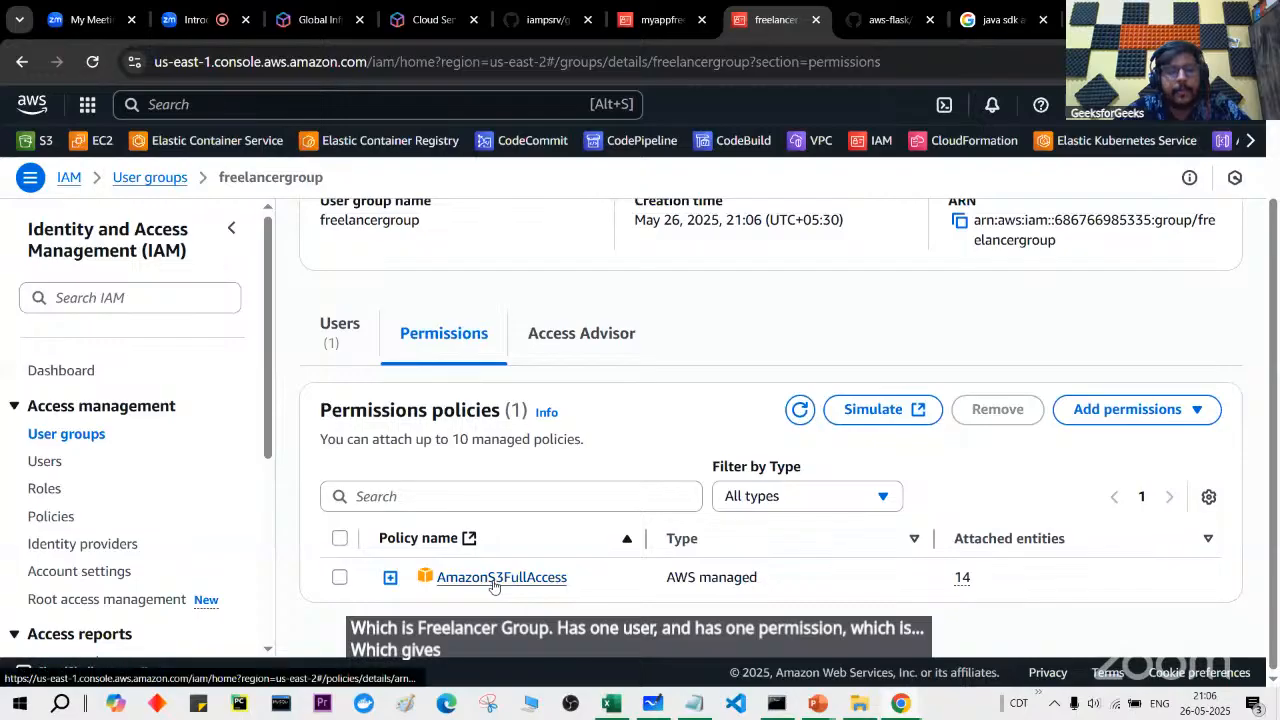
# Step: On myappfreelancer, point out AmazonS3FullAccess comes via freelancergroup while others attach directly
pyautogui.click(45, 462)
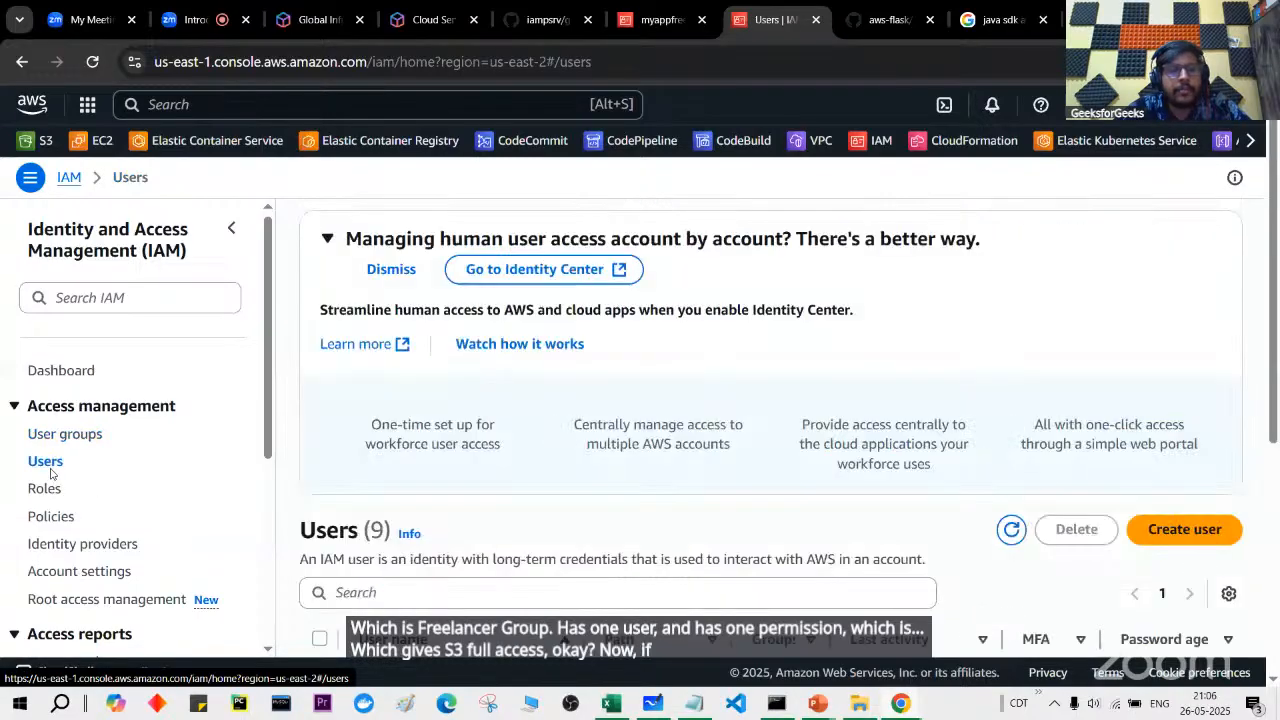
pyautogui.scroll(-2, 491, 497)
pyautogui.scroll(-2, 491, 497)
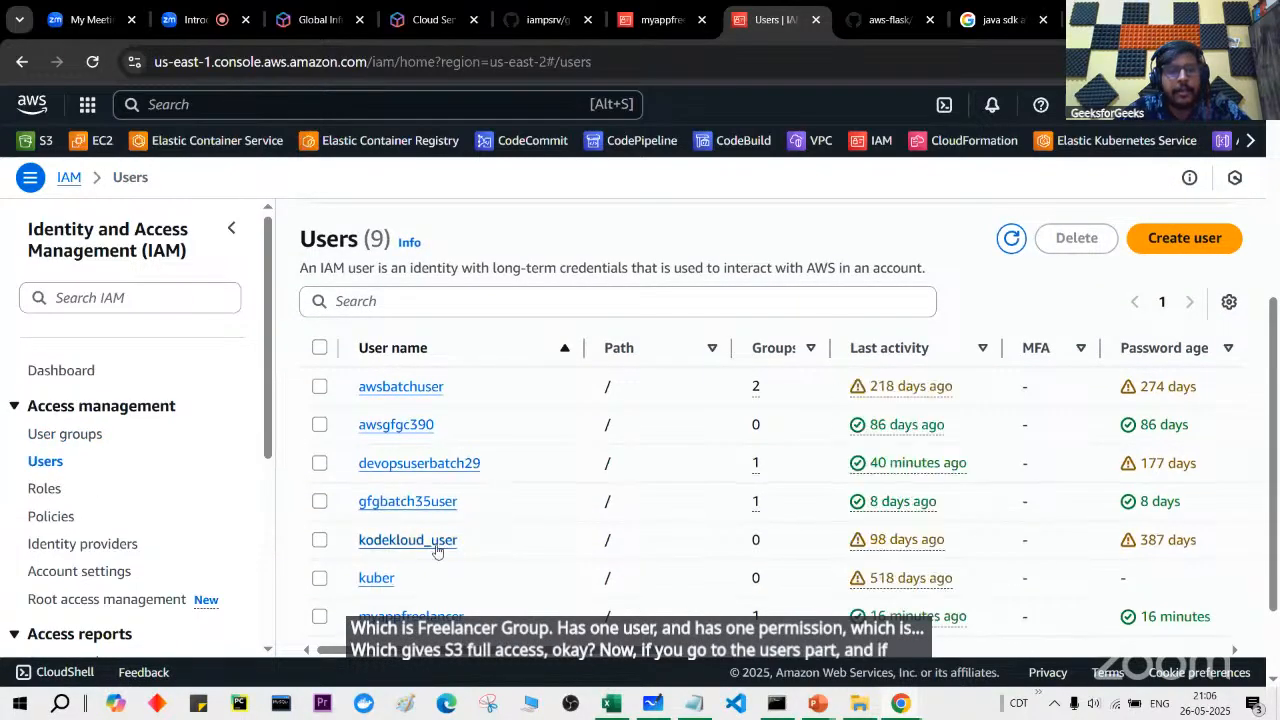
pyautogui.scroll(-2, 434, 540)
pyautogui.click(439, 507)
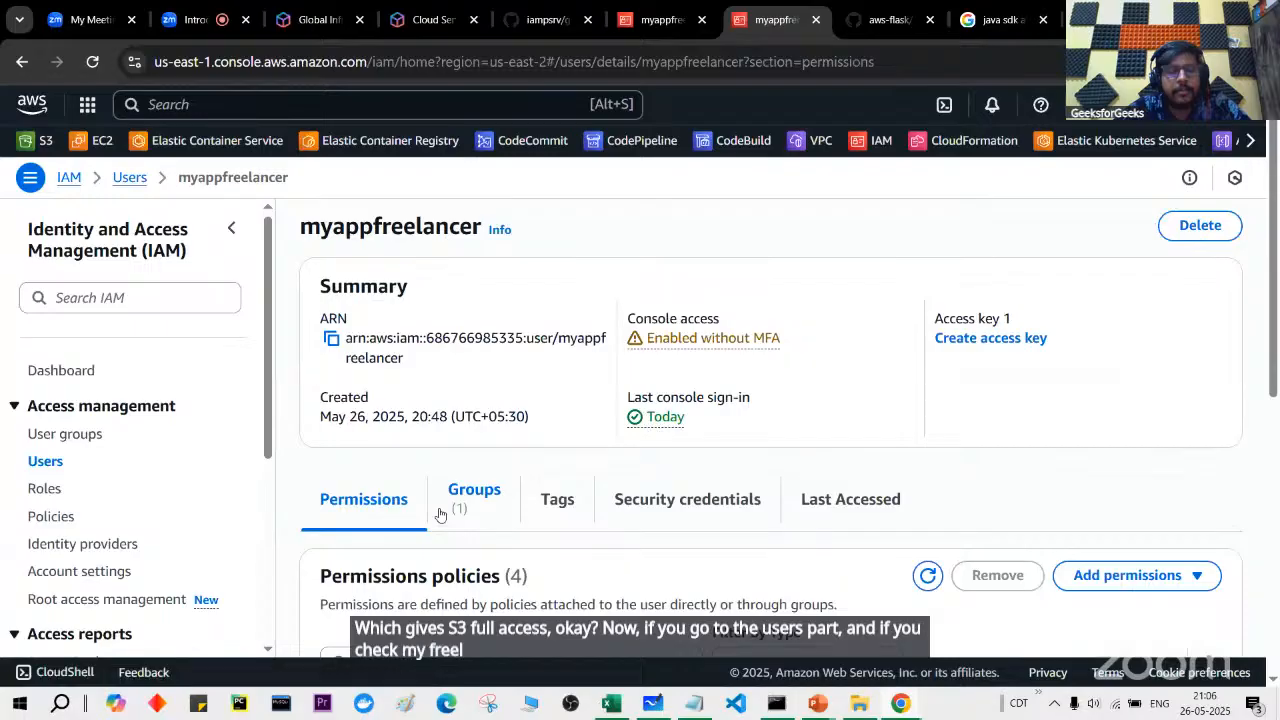
pyautogui.scroll(-3, 439, 514)
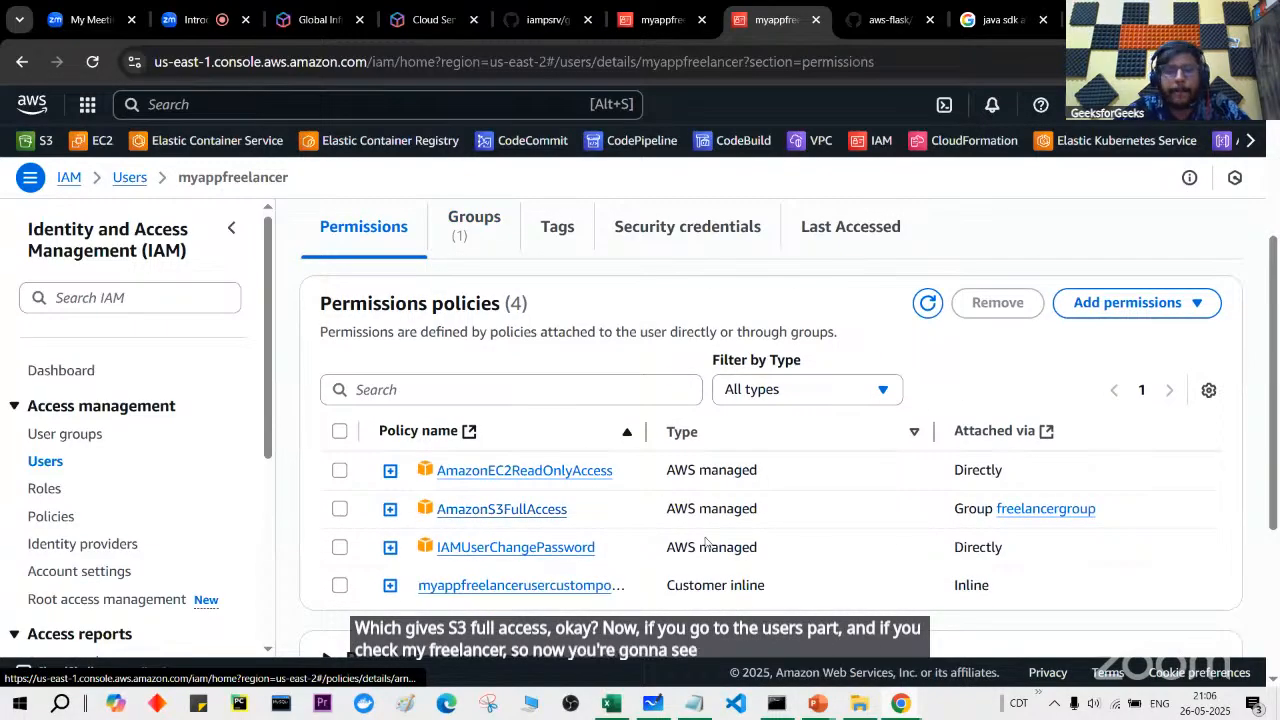
pyautogui.moveTo(952, 478); pyautogui.dragTo(972, 471)
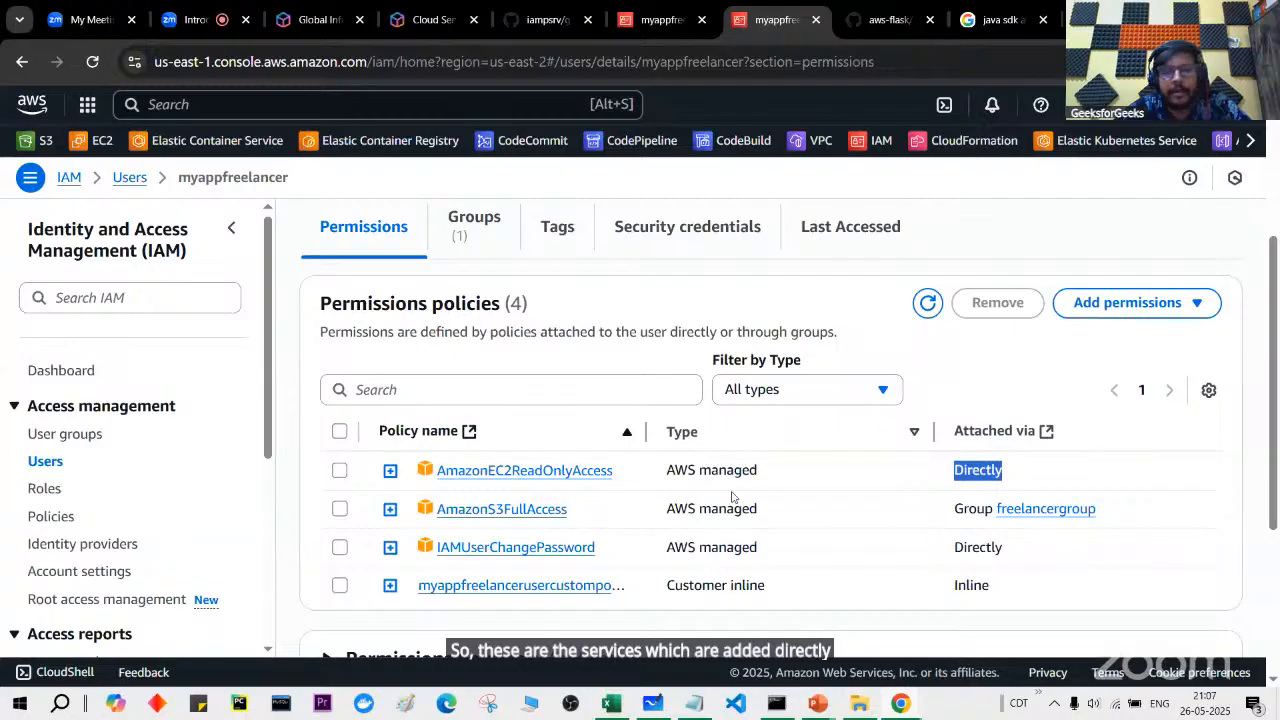
pyautogui.moveTo(956, 547); pyautogui.dragTo(999, 549)
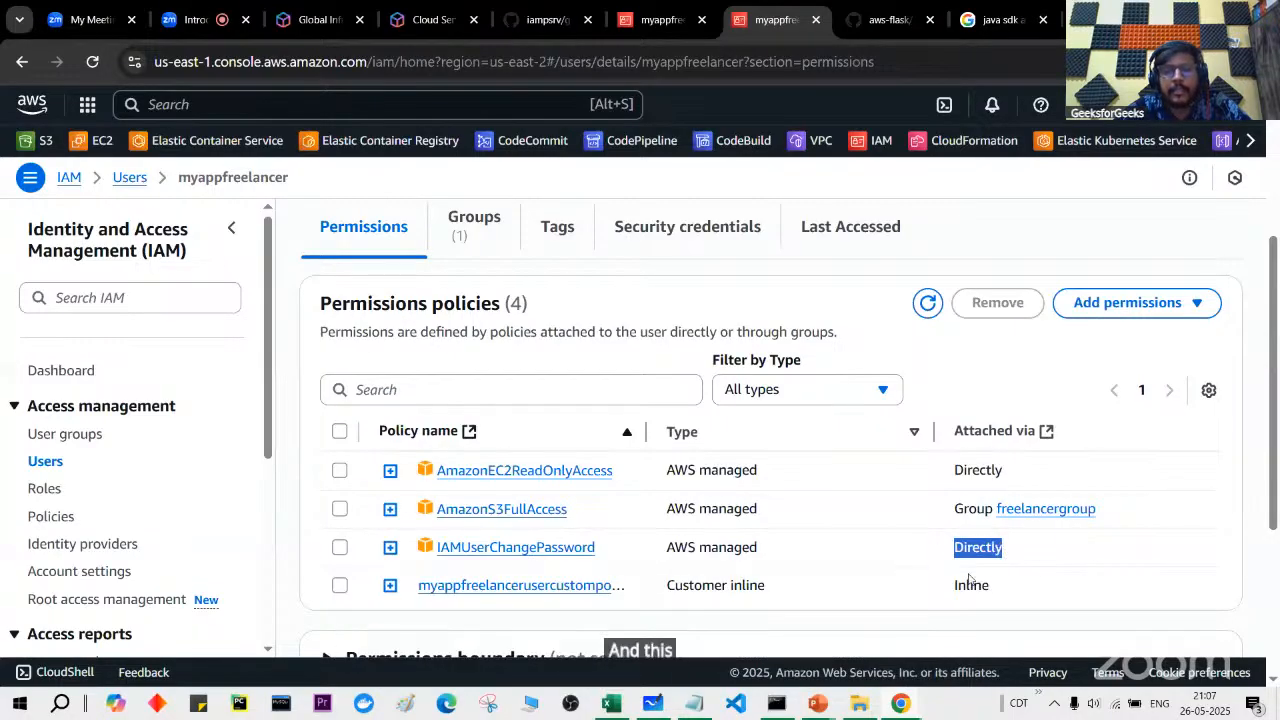
pyautogui.moveTo(954, 585); pyautogui.dragTo(985, 585)
pyautogui.moveTo(954, 509); pyautogui.dragTo(1096, 509)
pyautogui.moveTo(590, 503); pyautogui.dragTo(415, 503)
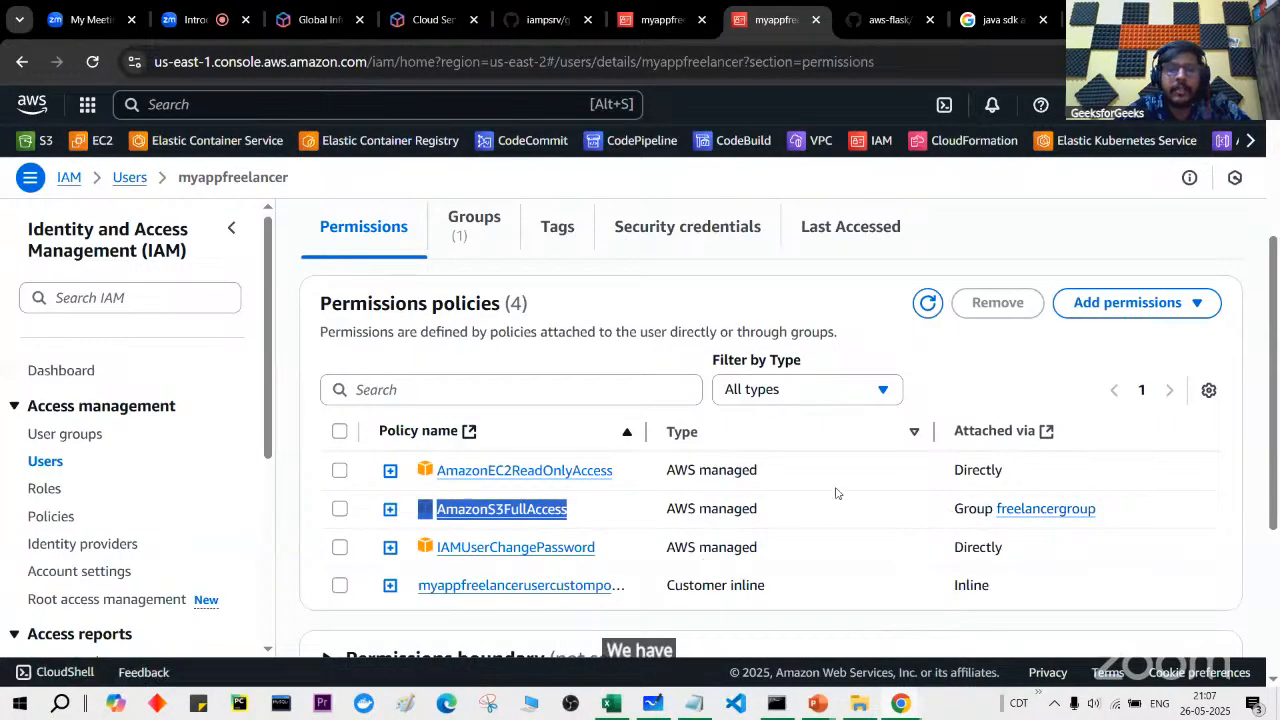
pyautogui.moveTo(953, 514); pyautogui.dragTo(1100, 511)
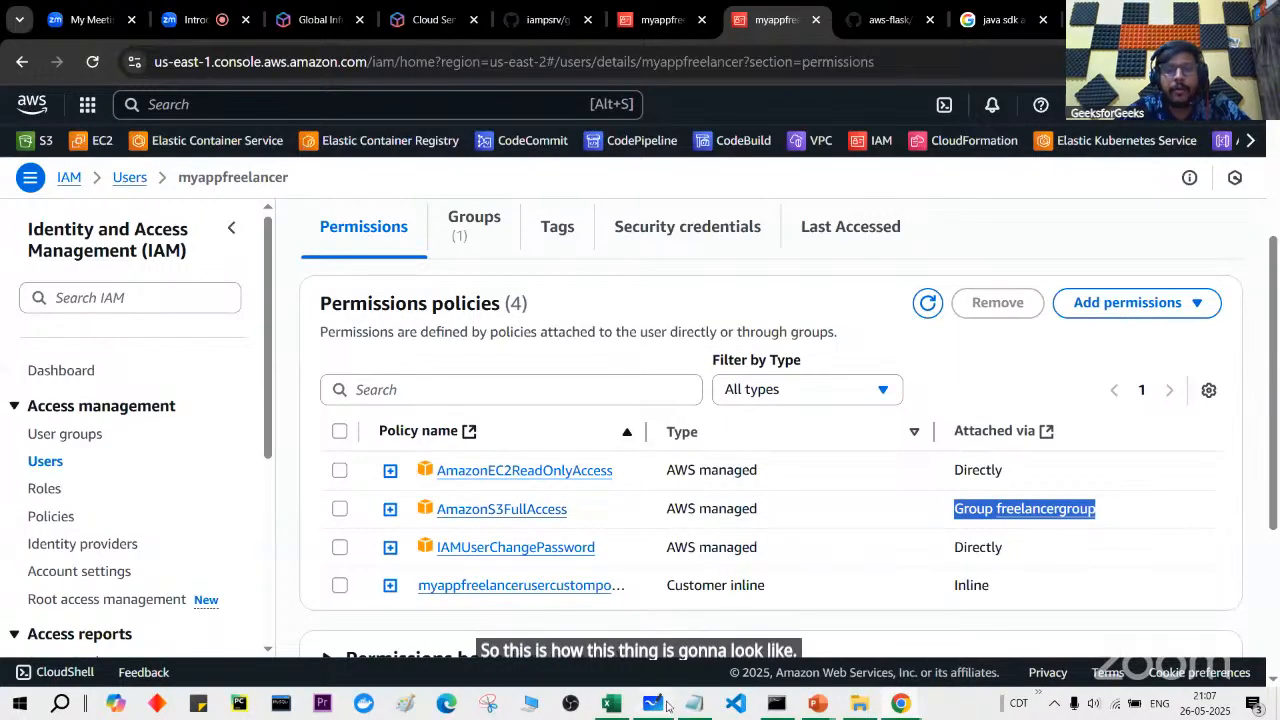
pyautogui.click(900, 703)
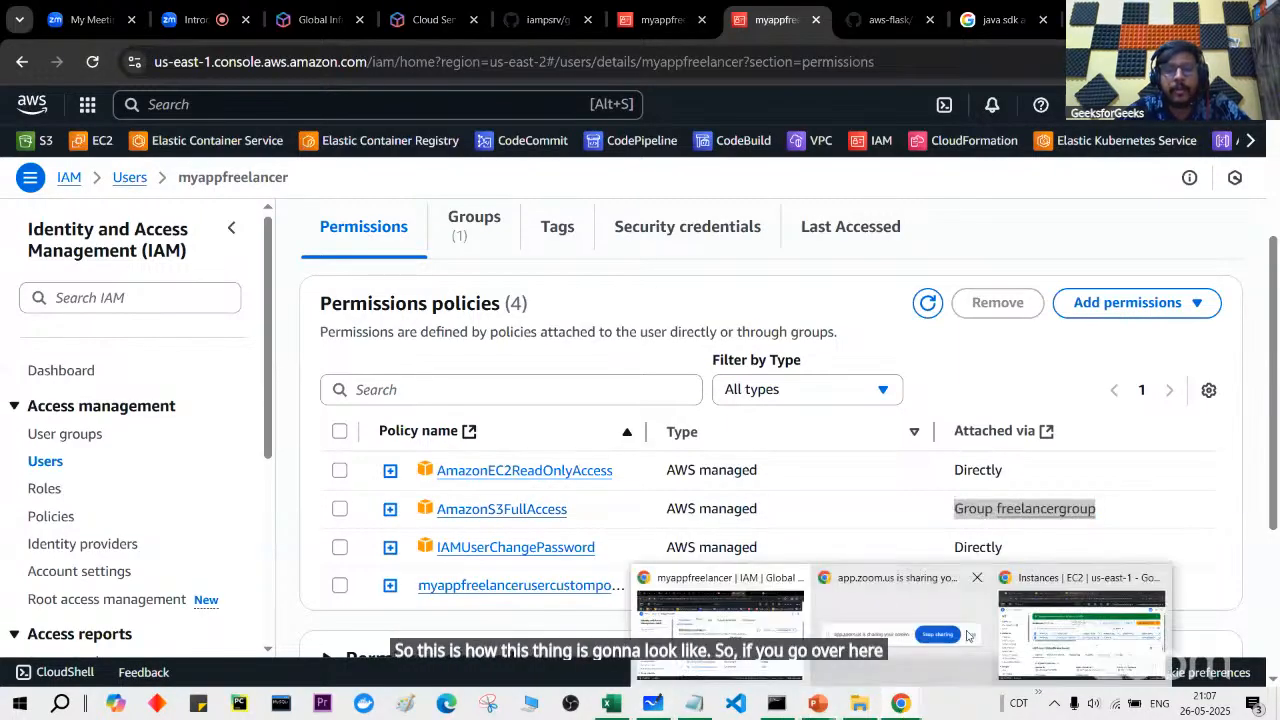
# Step: In the other window, open S3 via search 's3' showing 33 buckets, then return to IAM
pyautogui.click(1058, 626)
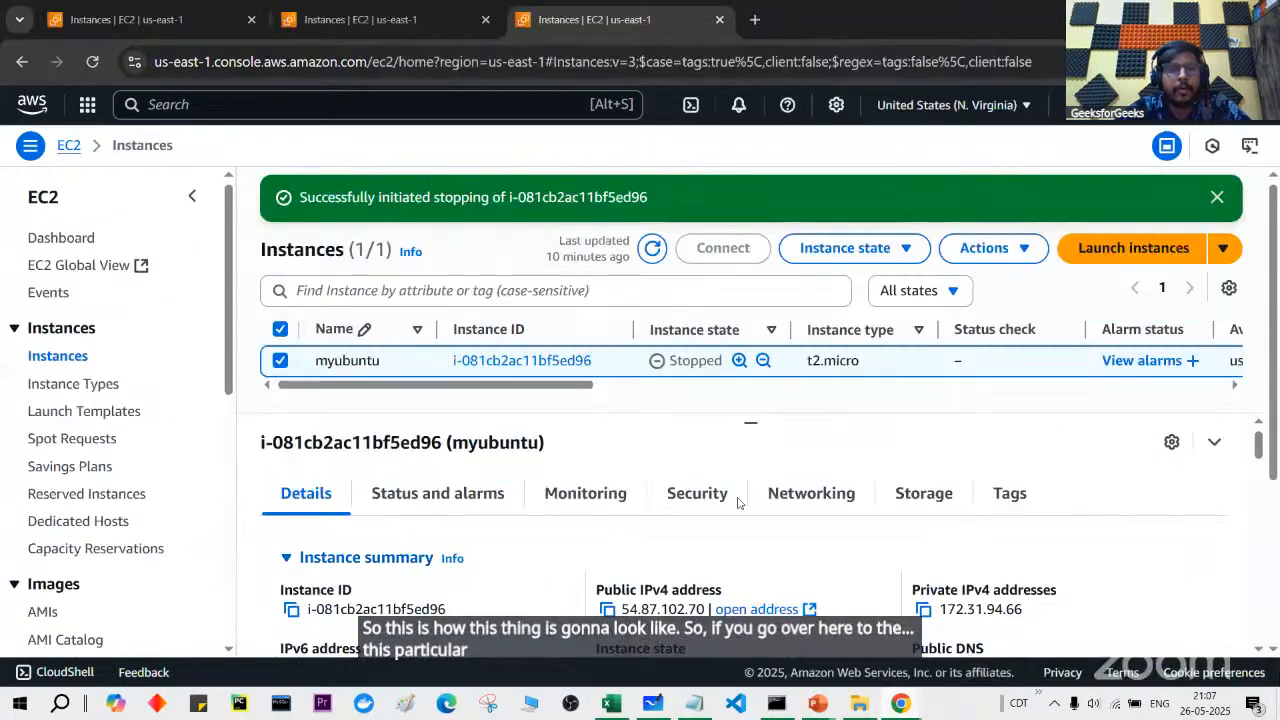
pyautogui.click(406, 105)
pyautogui.write('s3')
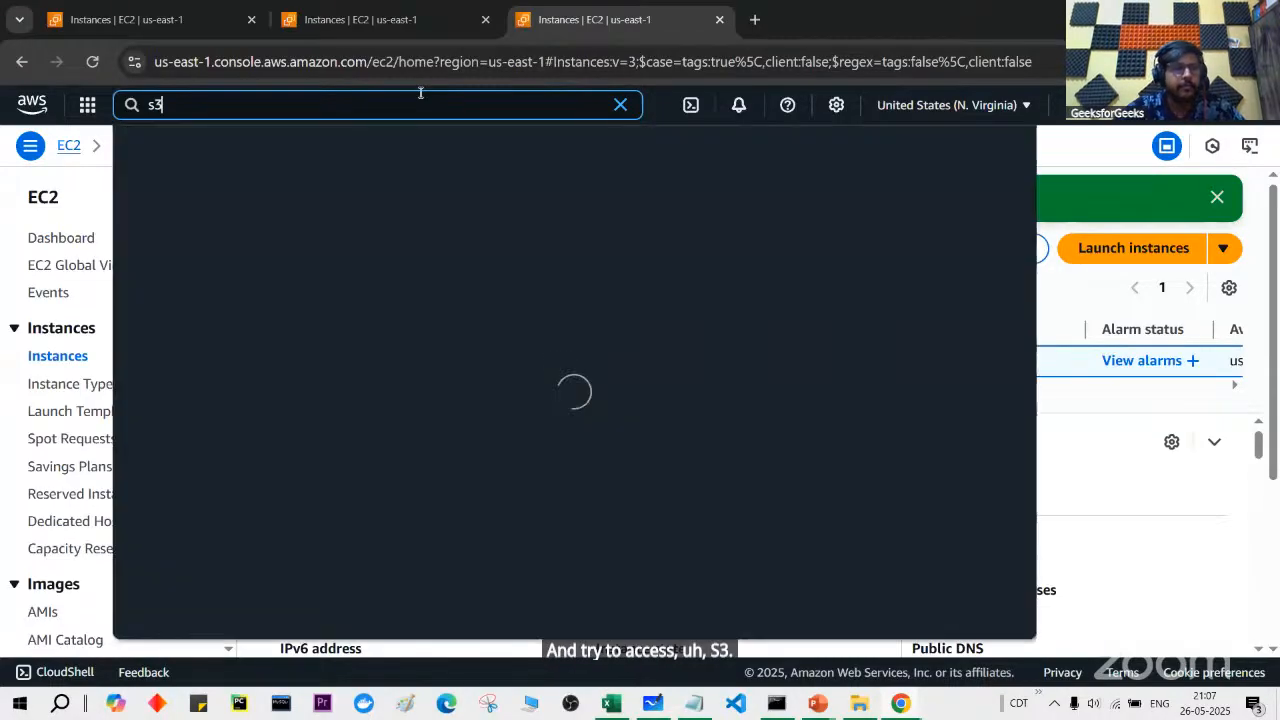
pyautogui.click(419, 205)
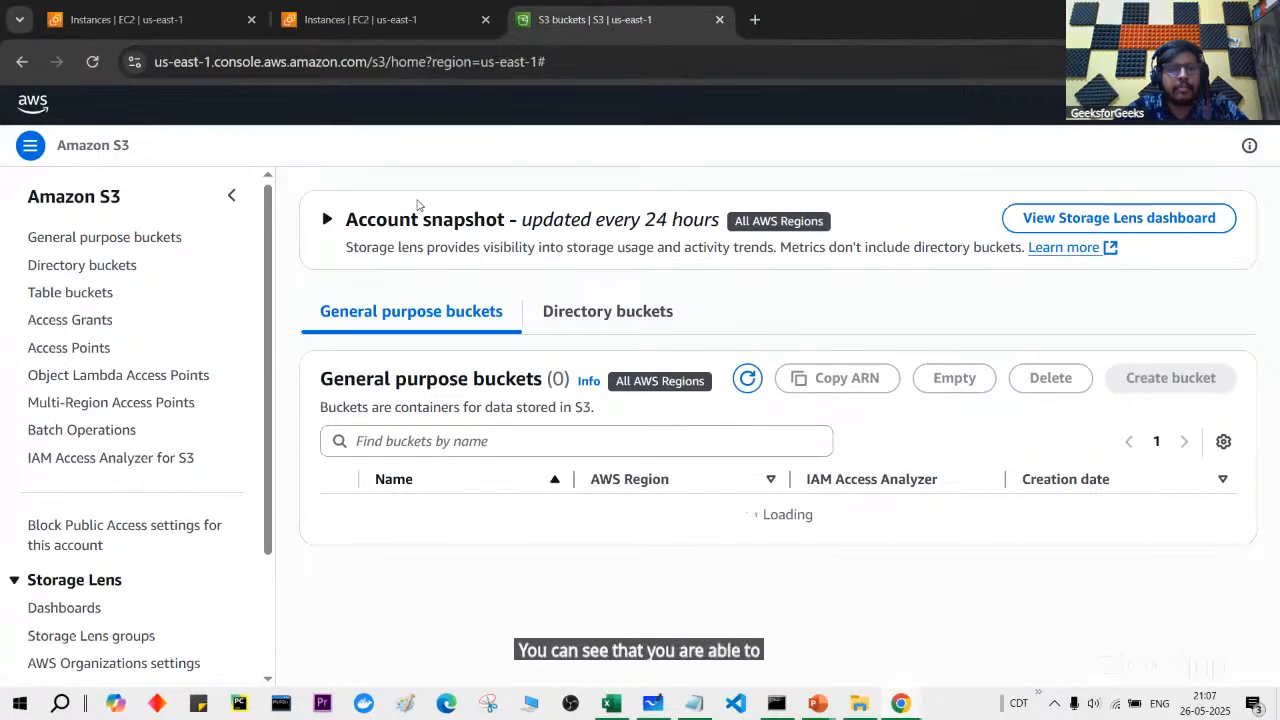
pyautogui.scroll(-3, 458, 402)
pyautogui.scroll(3, 458, 402)
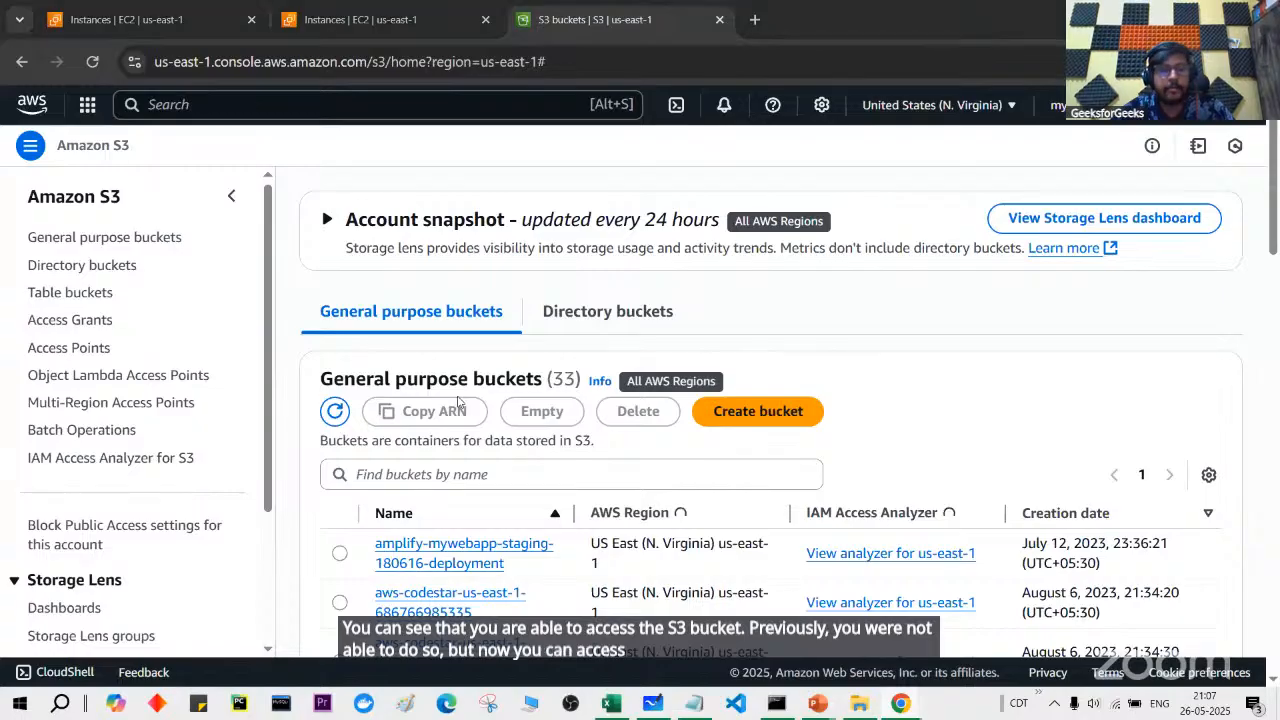
pyautogui.hotkey('alt', 'Tab')
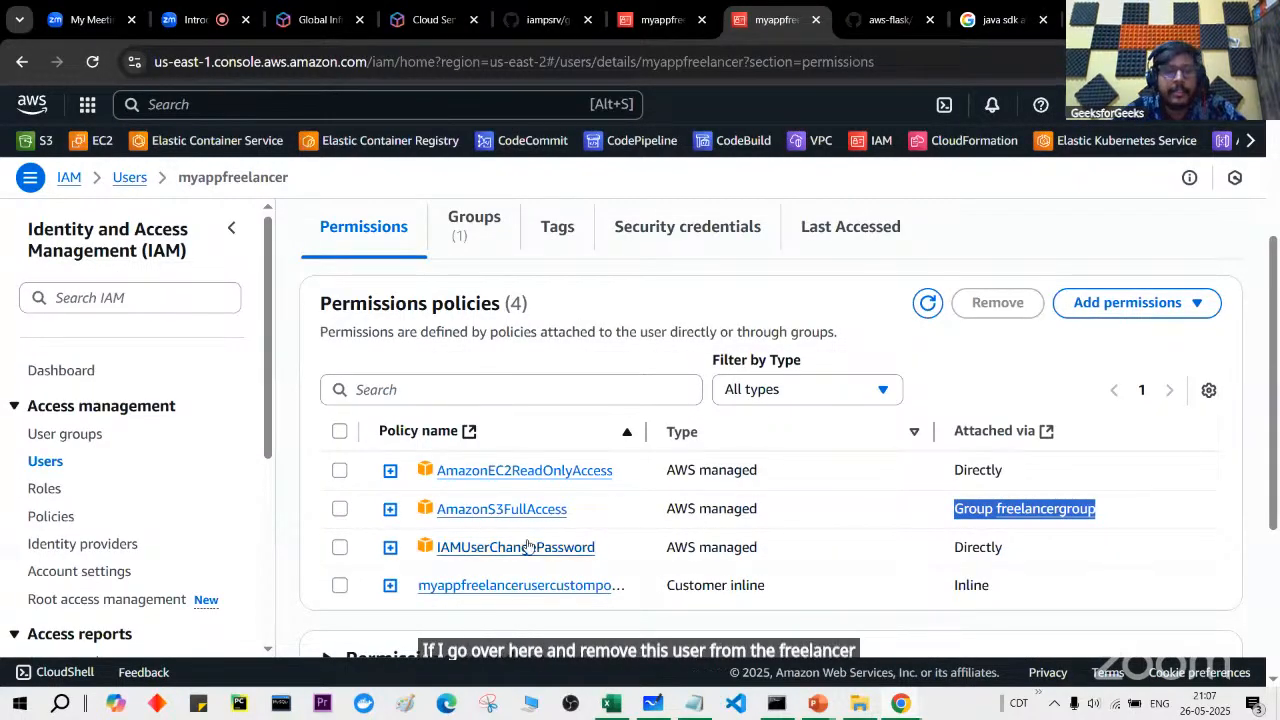
# Step: Open freelancergroup from the refreshed User groups list and remove myappfreelancer from it
pyautogui.hotkey('ctrl', 'shift', 'Tab')
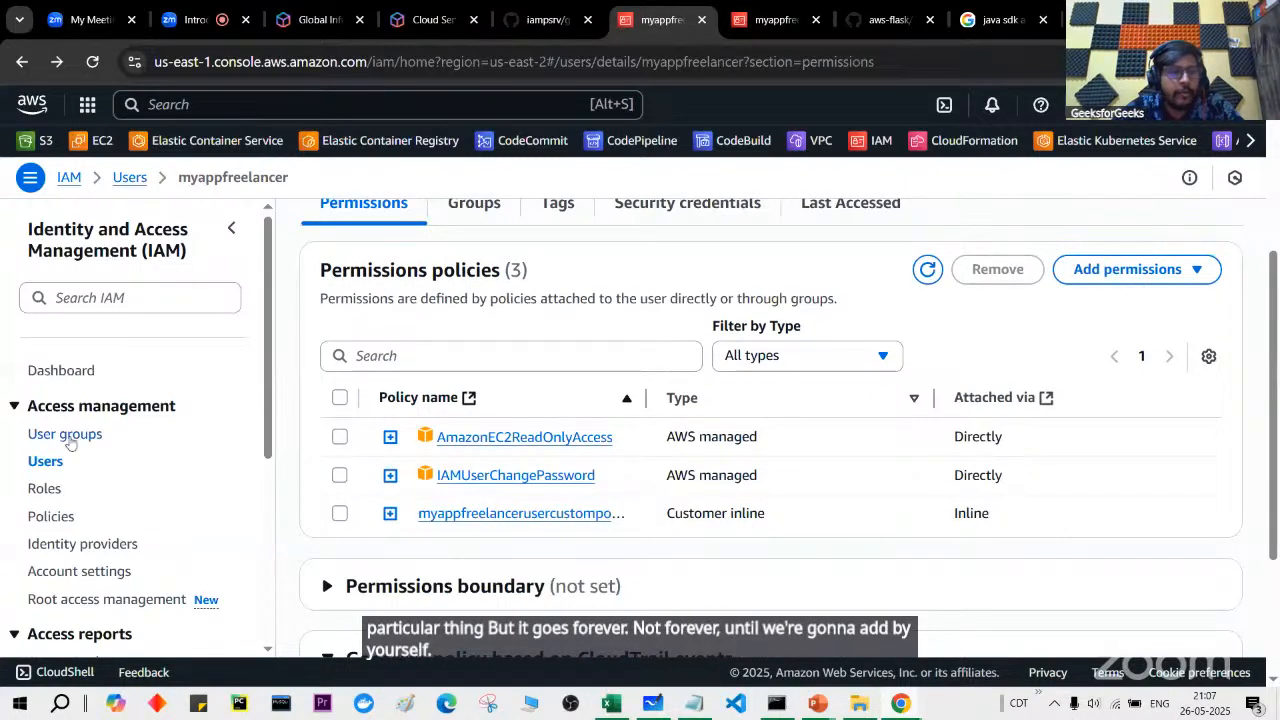
pyautogui.click(66, 436)
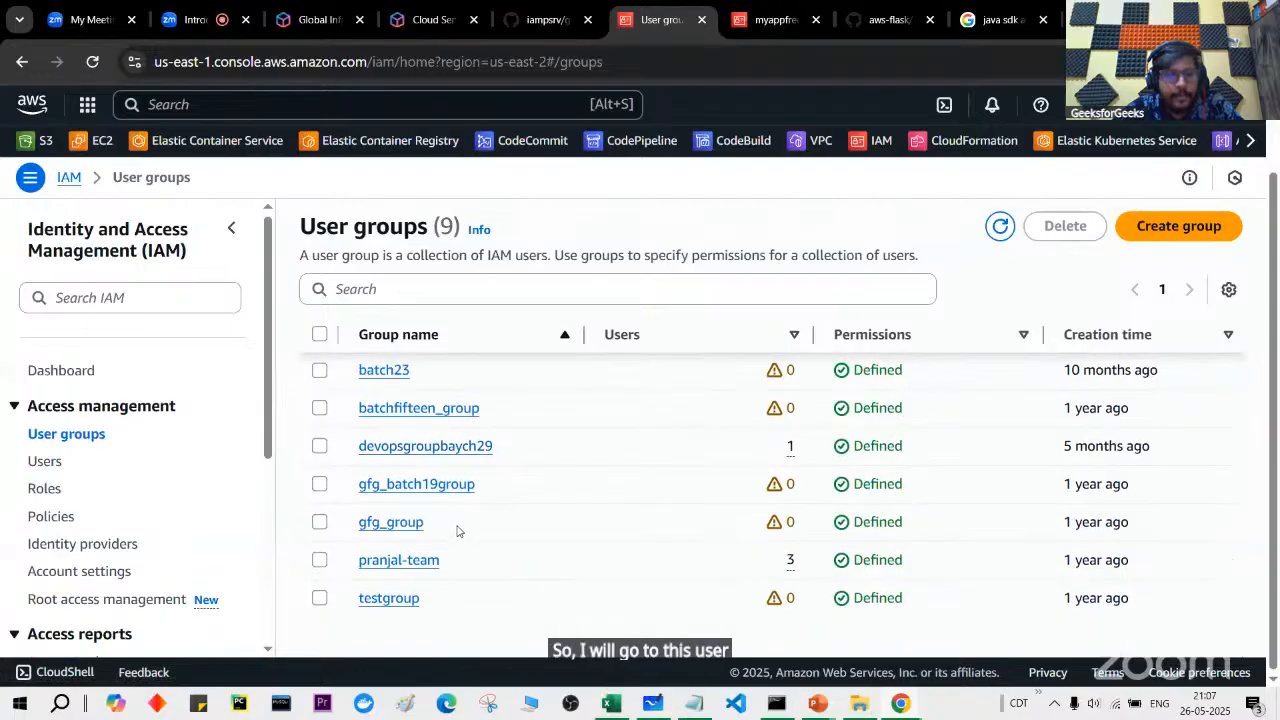
pyautogui.scroll(-1, 428, 538)
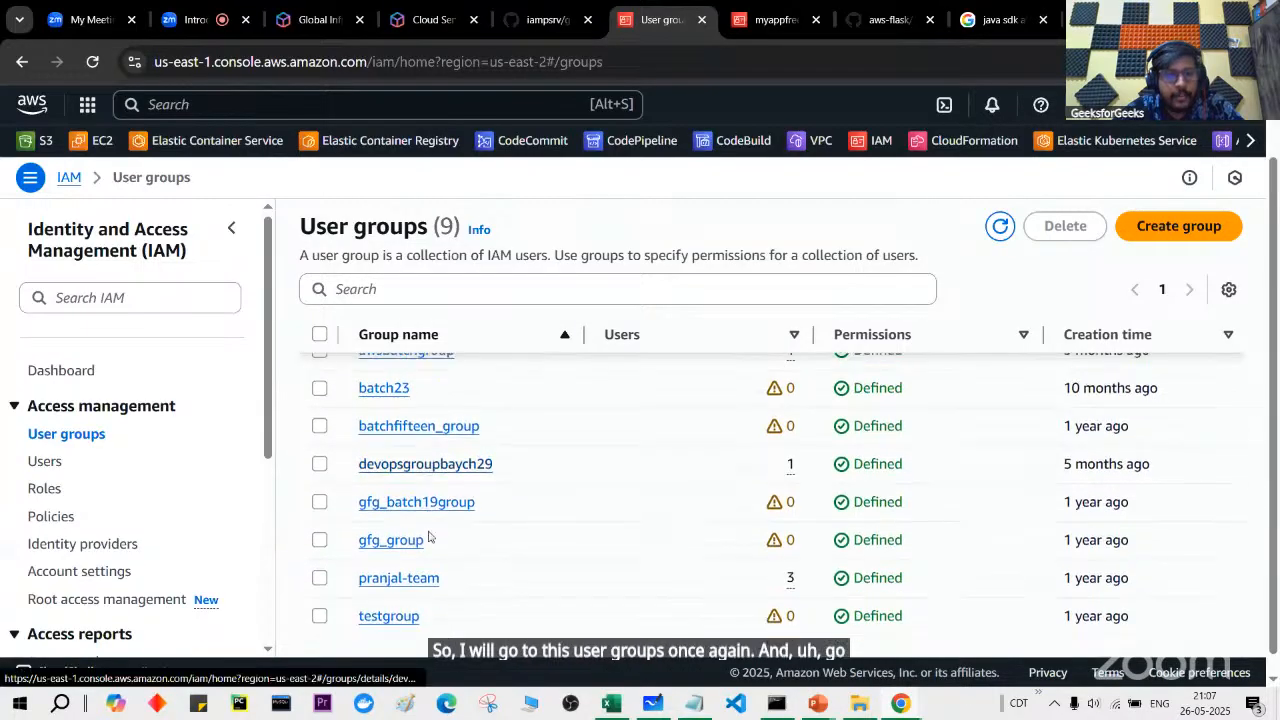
pyautogui.scroll(2, 428, 538)
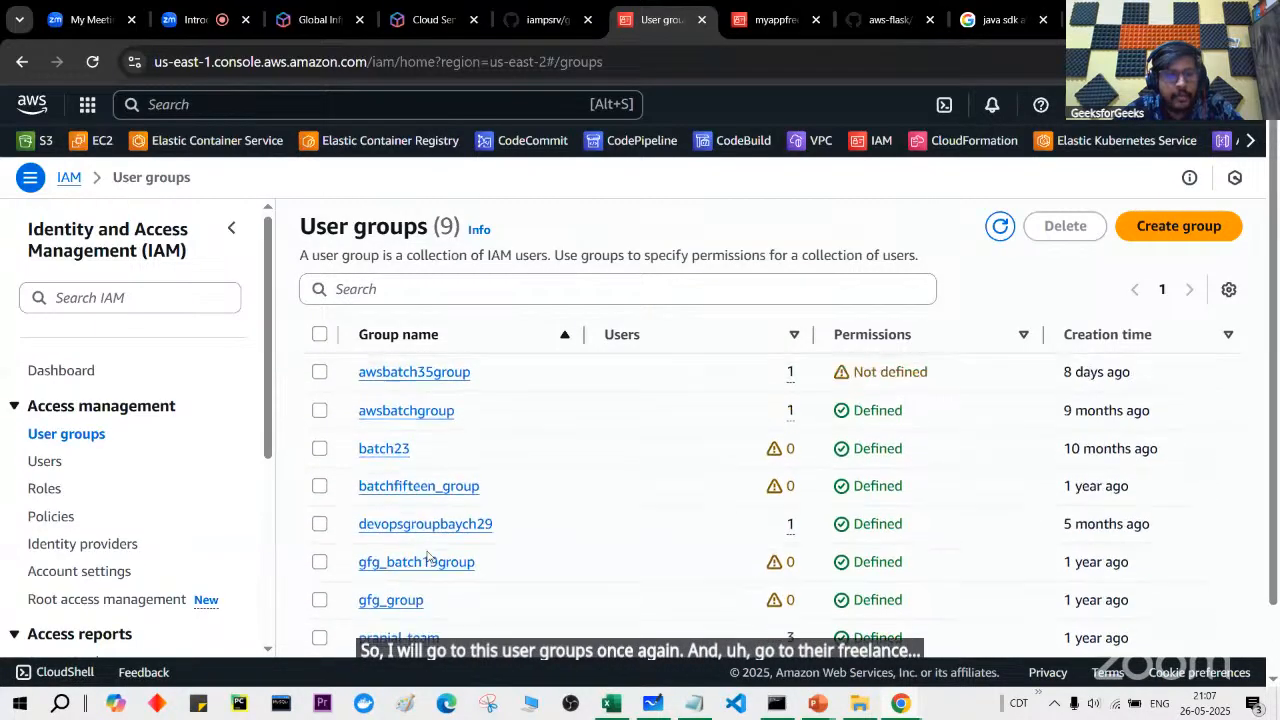
pyautogui.click(1000, 226)
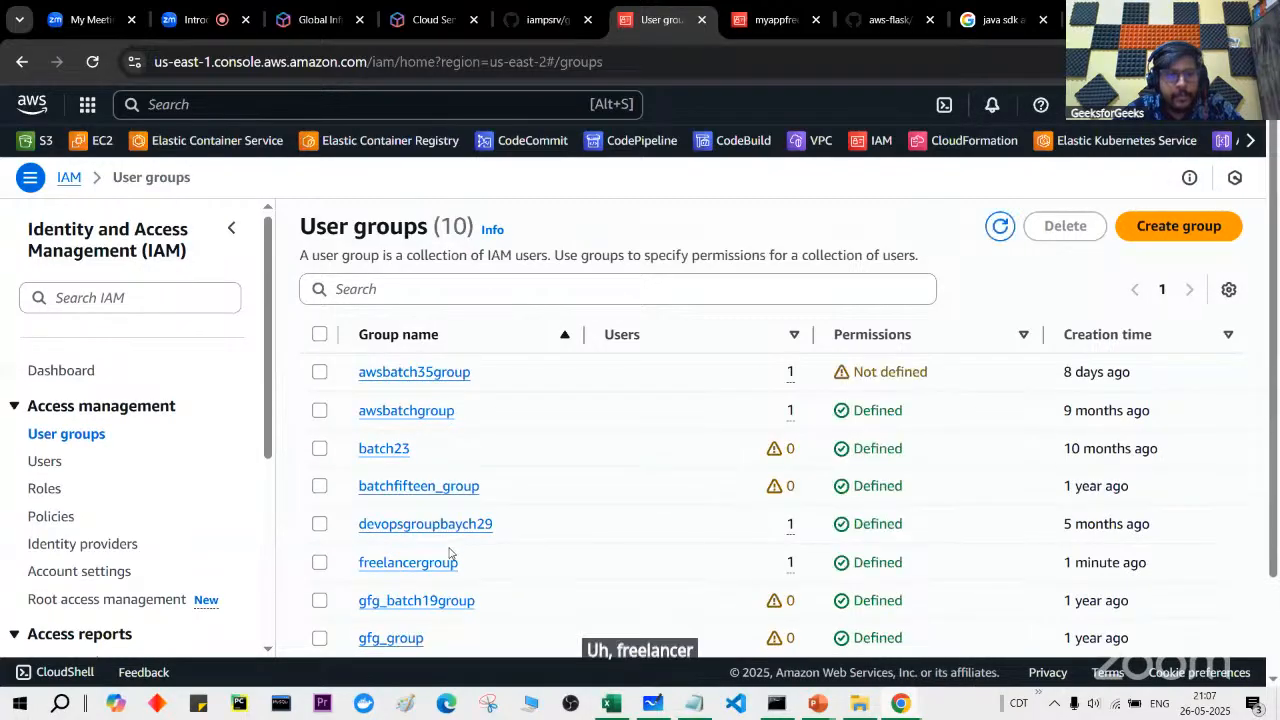
pyautogui.click(447, 564)
pyautogui.scroll(-2, 446, 563)
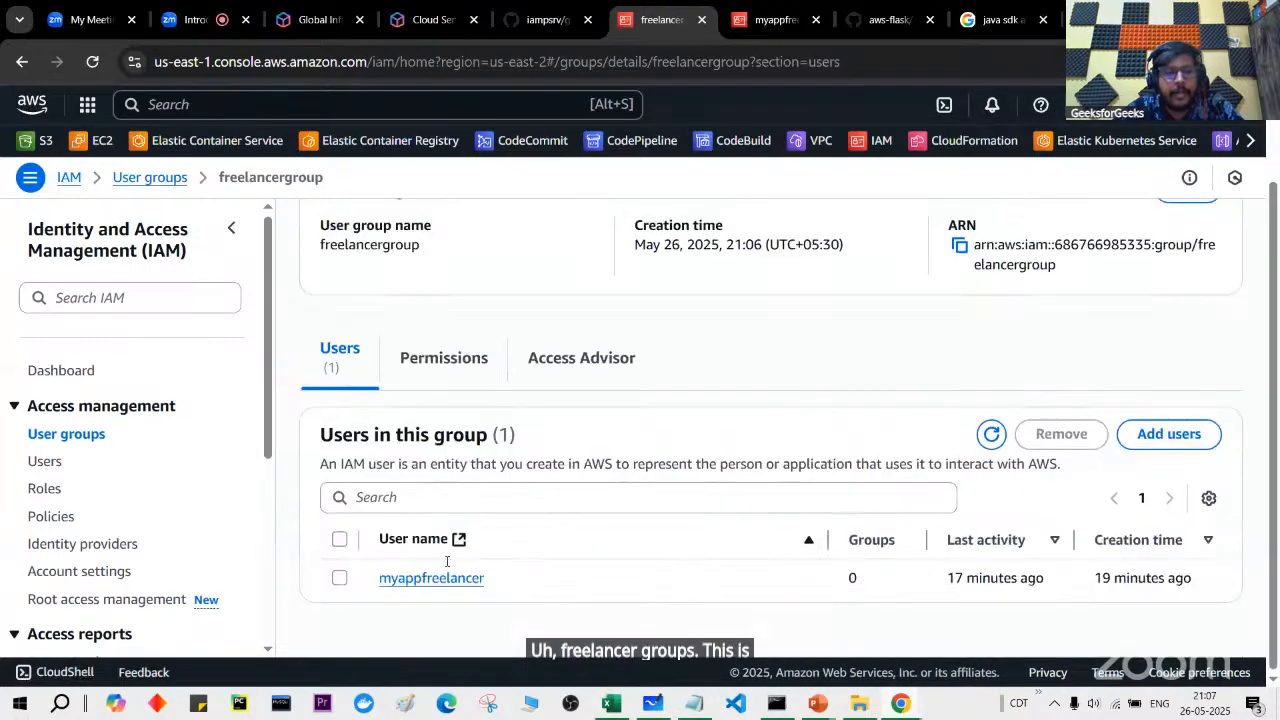
pyautogui.click(336, 584)
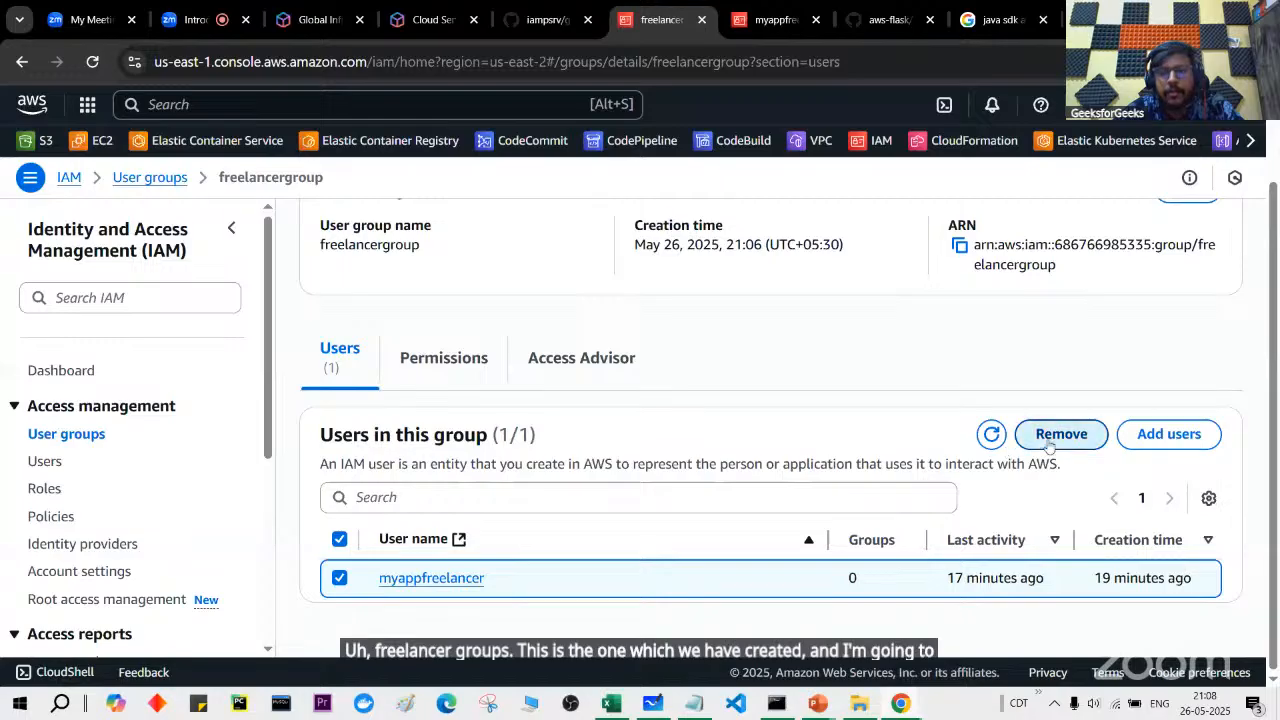
pyautogui.click(1018, 446)
pyautogui.click(868, 432)
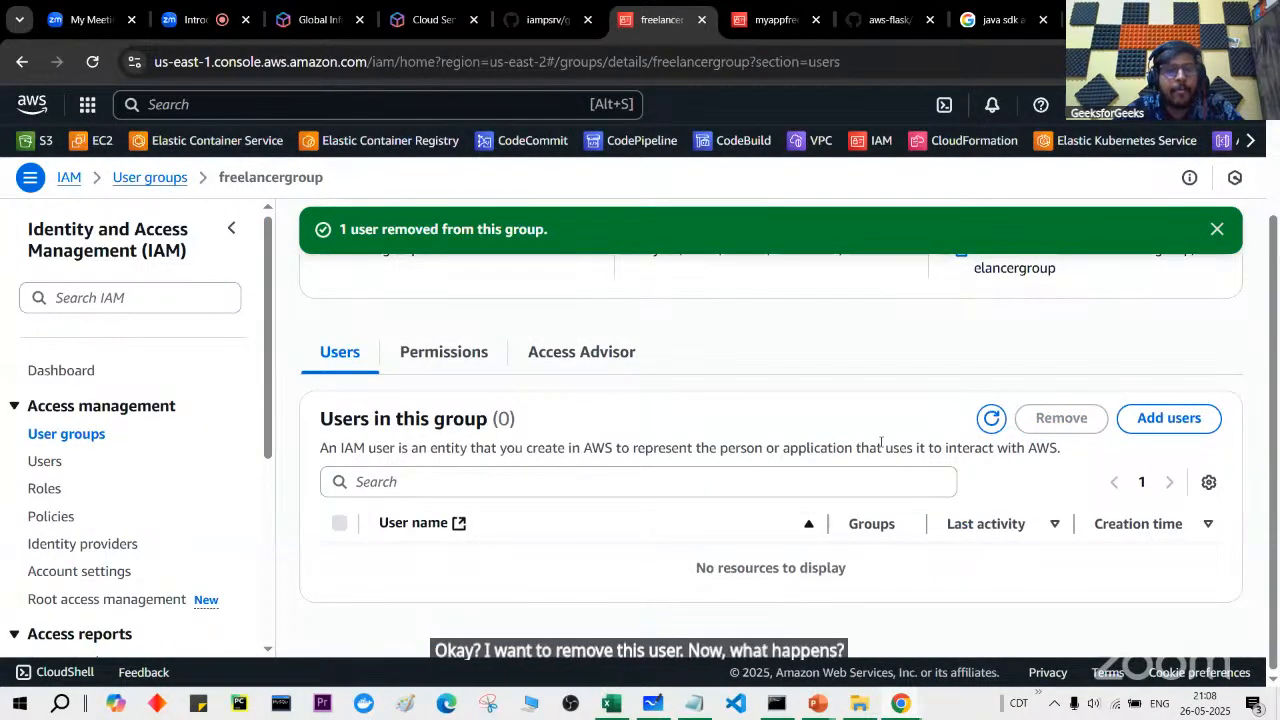
pyautogui.click(769, 22)
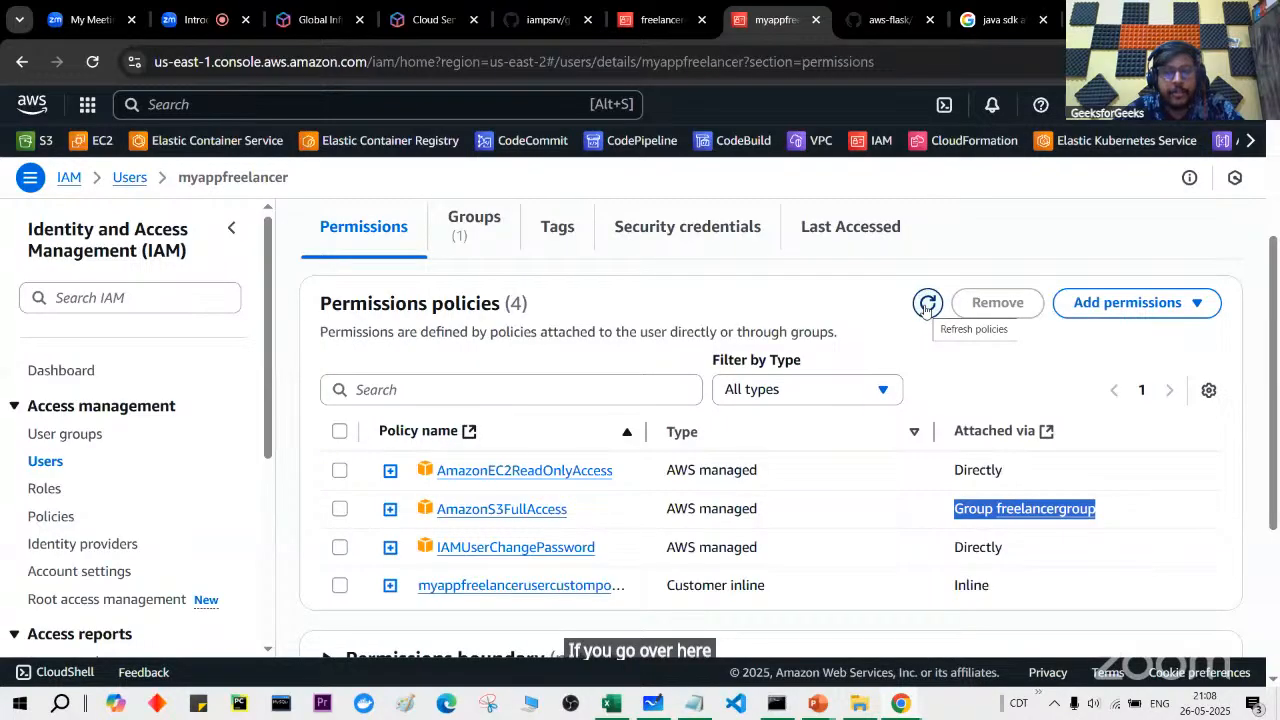
# Step: Duplicate the myappfreelancer tab and compare its three remaining policies with the old tab's four
pyautogui.rightClick(767, 18)
pyautogui.click(842, 206)
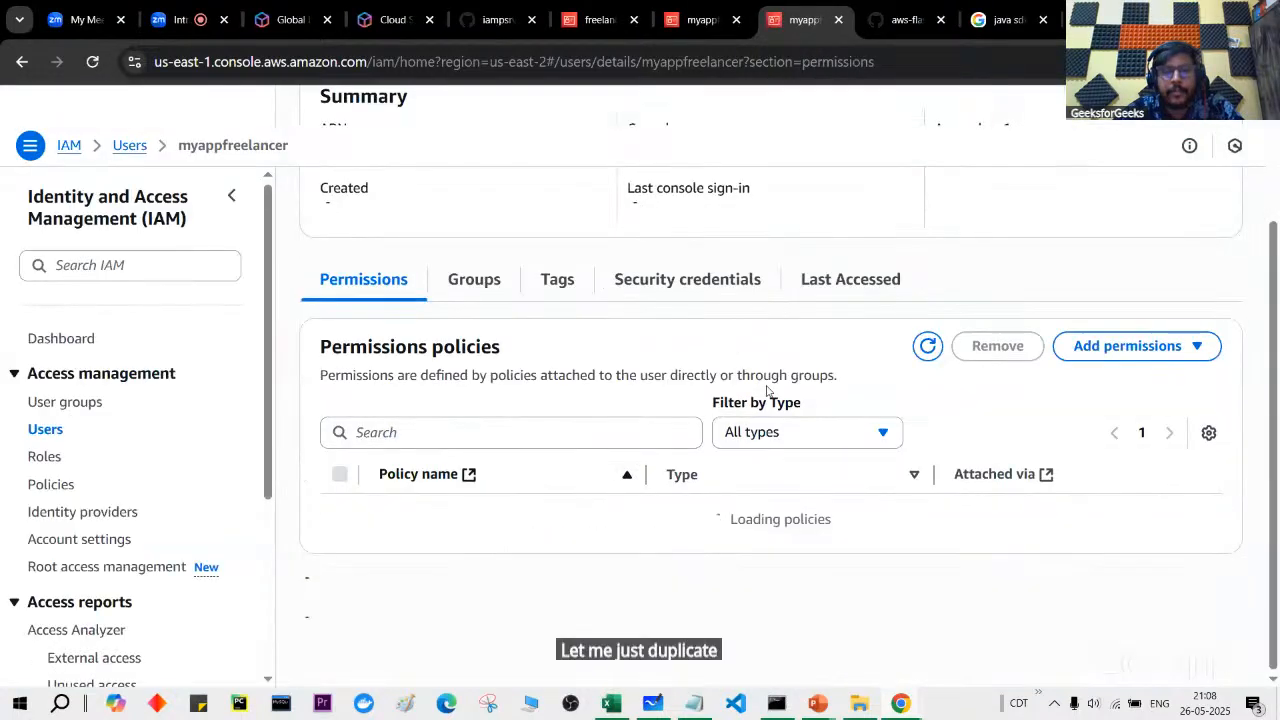
pyautogui.scroll(-1, 752, 540)
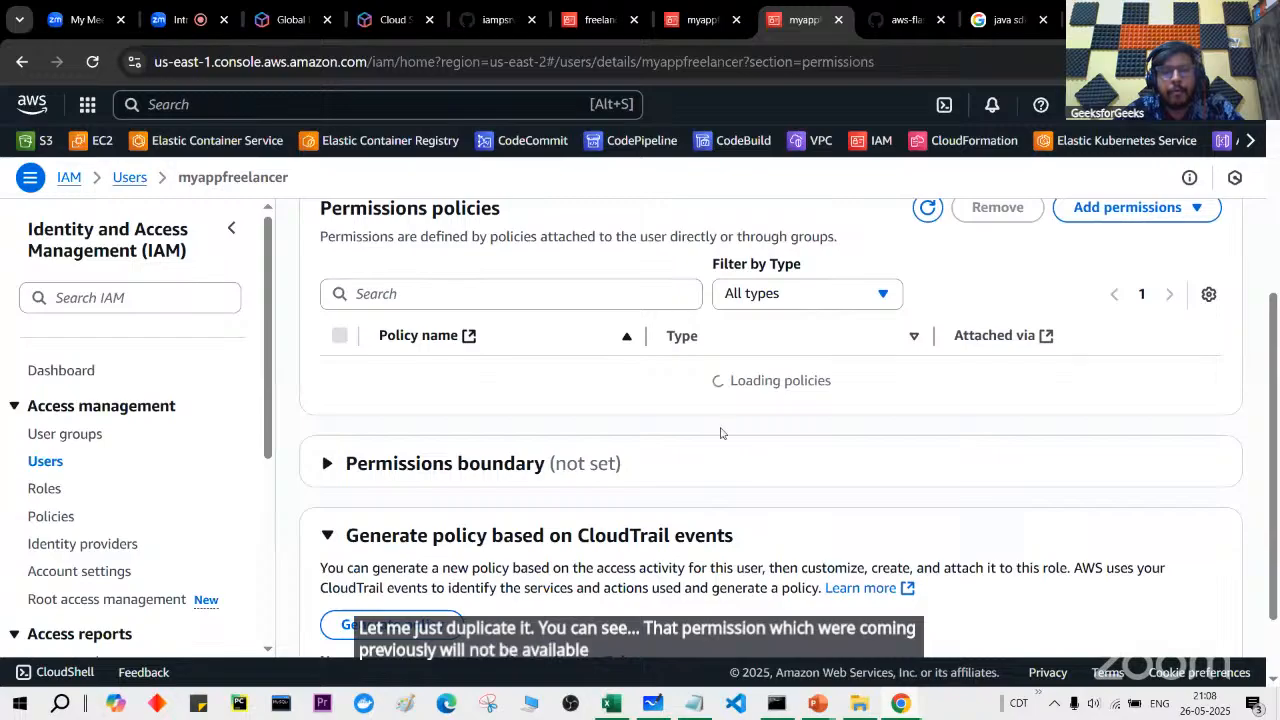
pyautogui.click(697, 26)
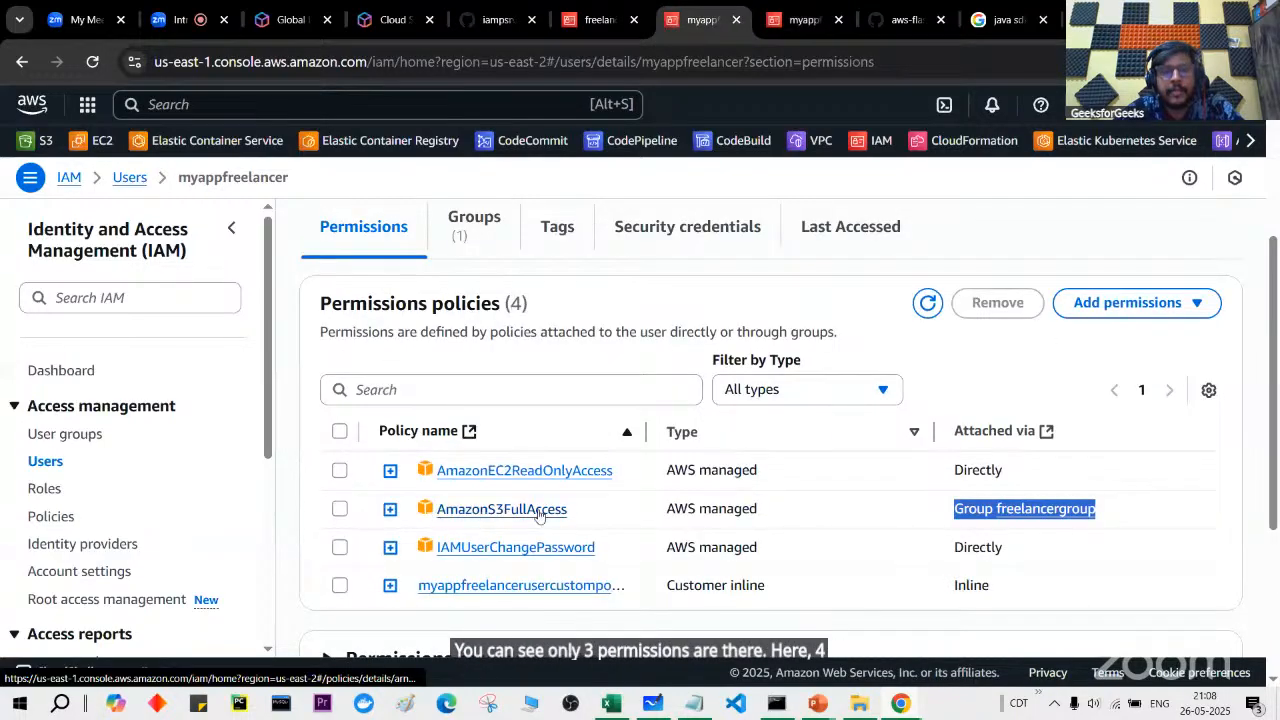
pyautogui.click(808, 7)
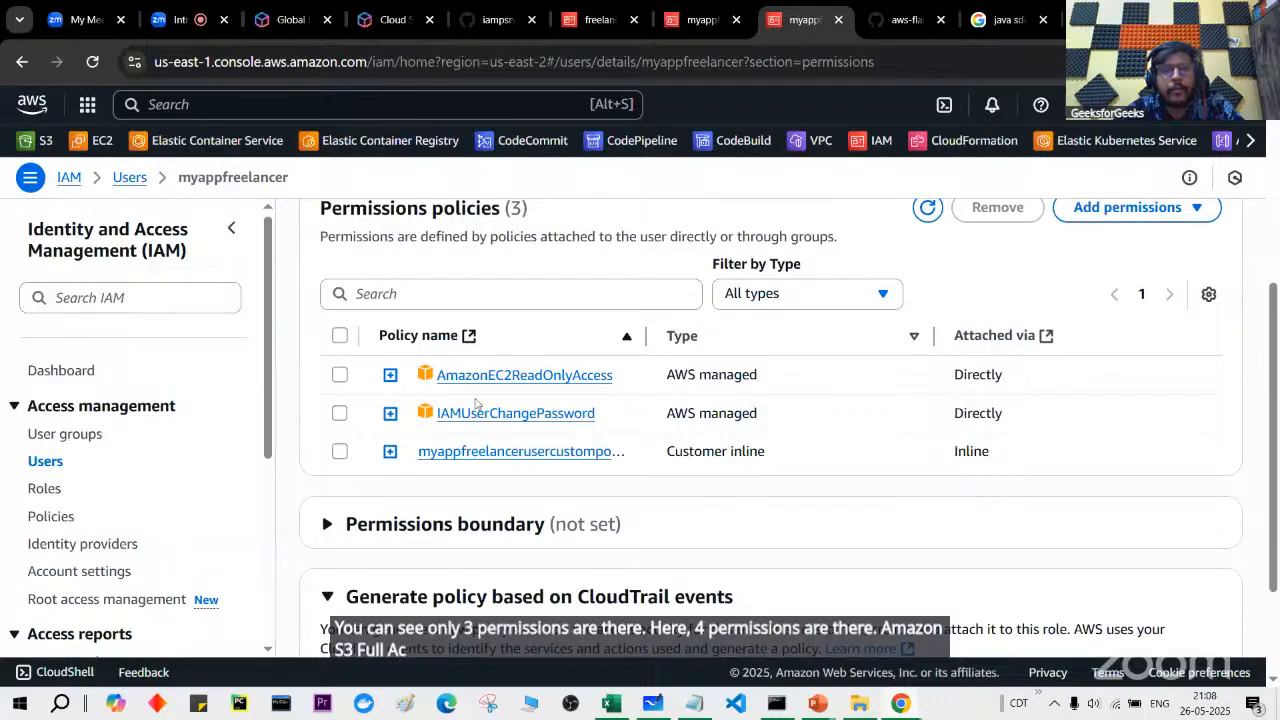
# Step: Check freelancergroup's attached policies and the user's remaining policies, then return to the S3 window
pyautogui.click(598, 19)
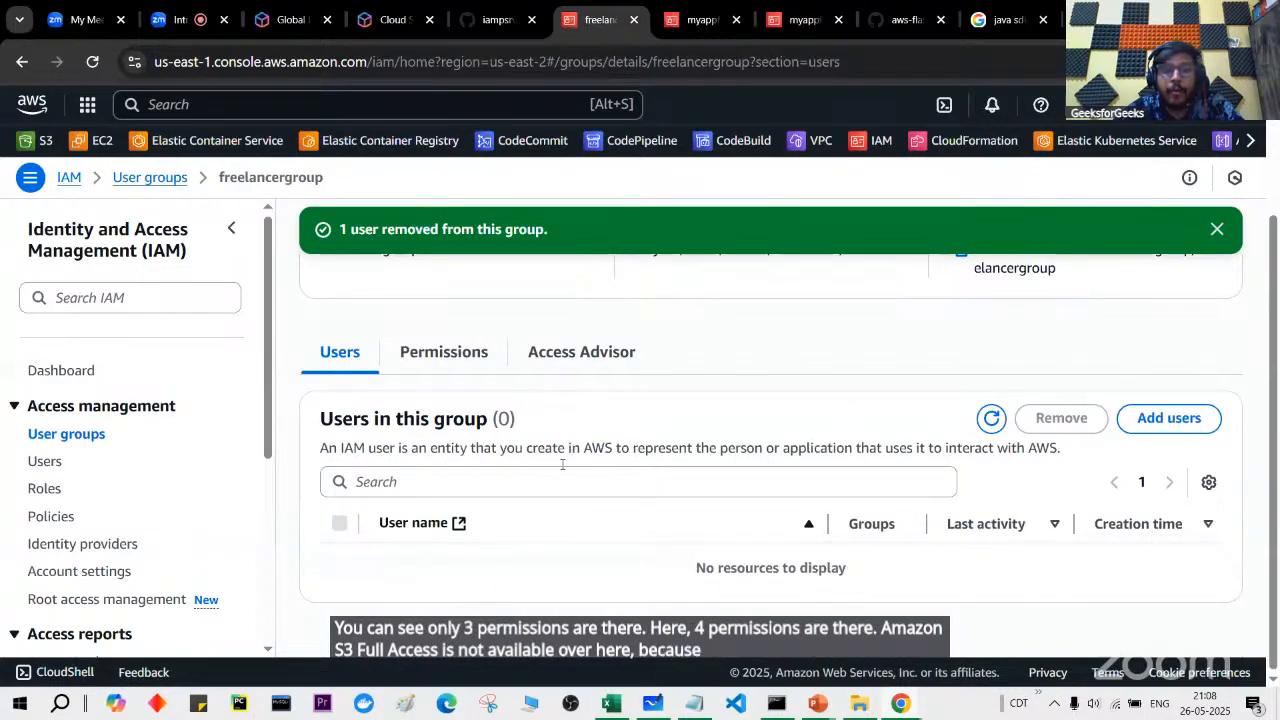
pyautogui.click(476, 357)
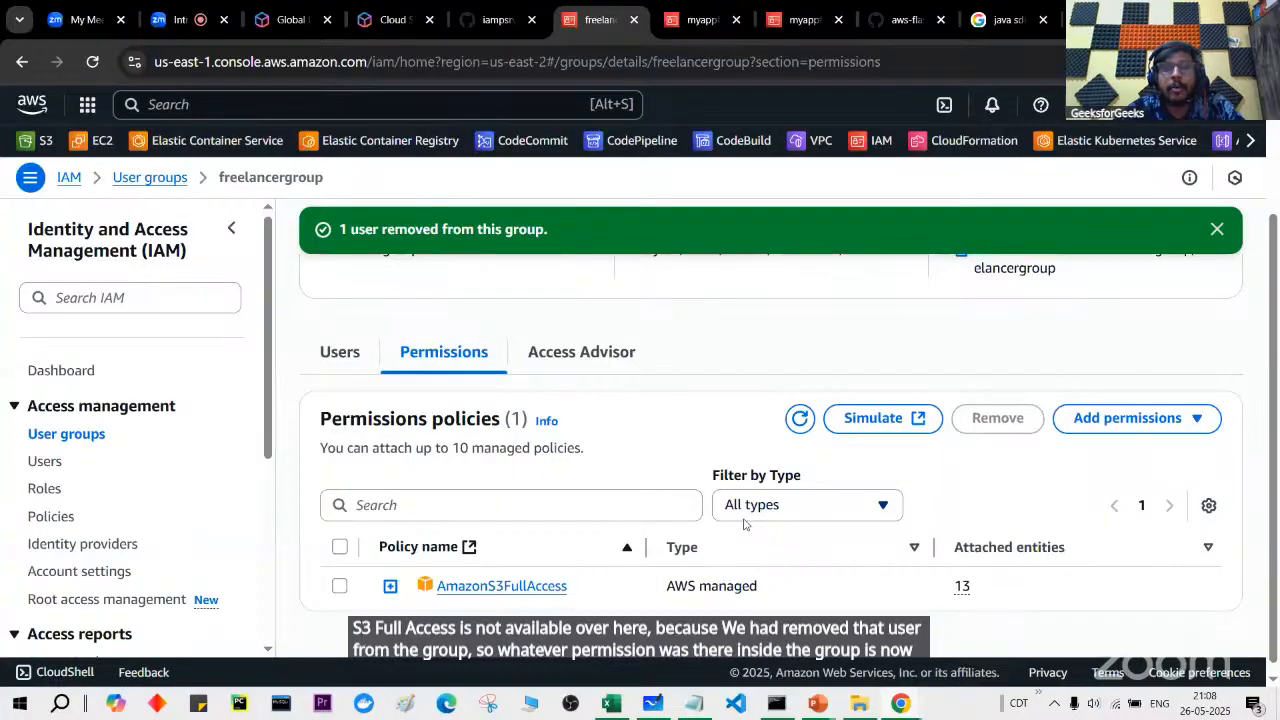
pyautogui.click(704, 33)
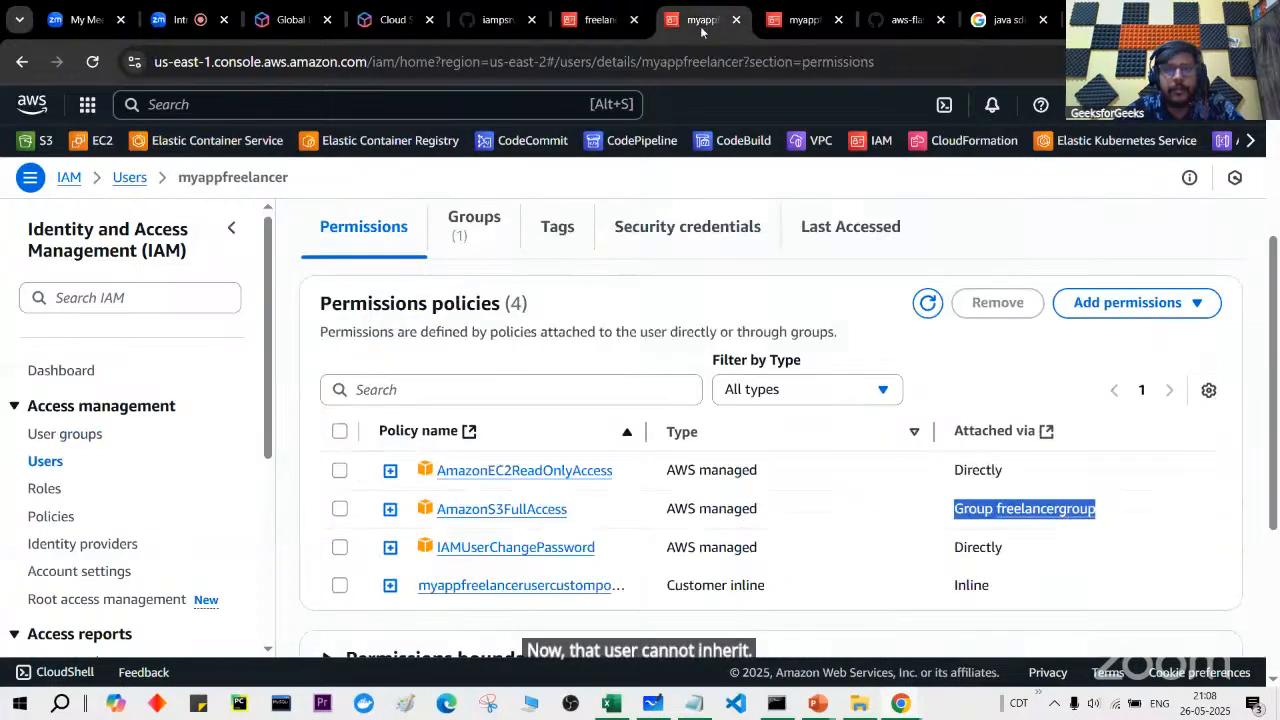
pyautogui.click(796, 25)
pyautogui.hotkey('alt', 'Tab')
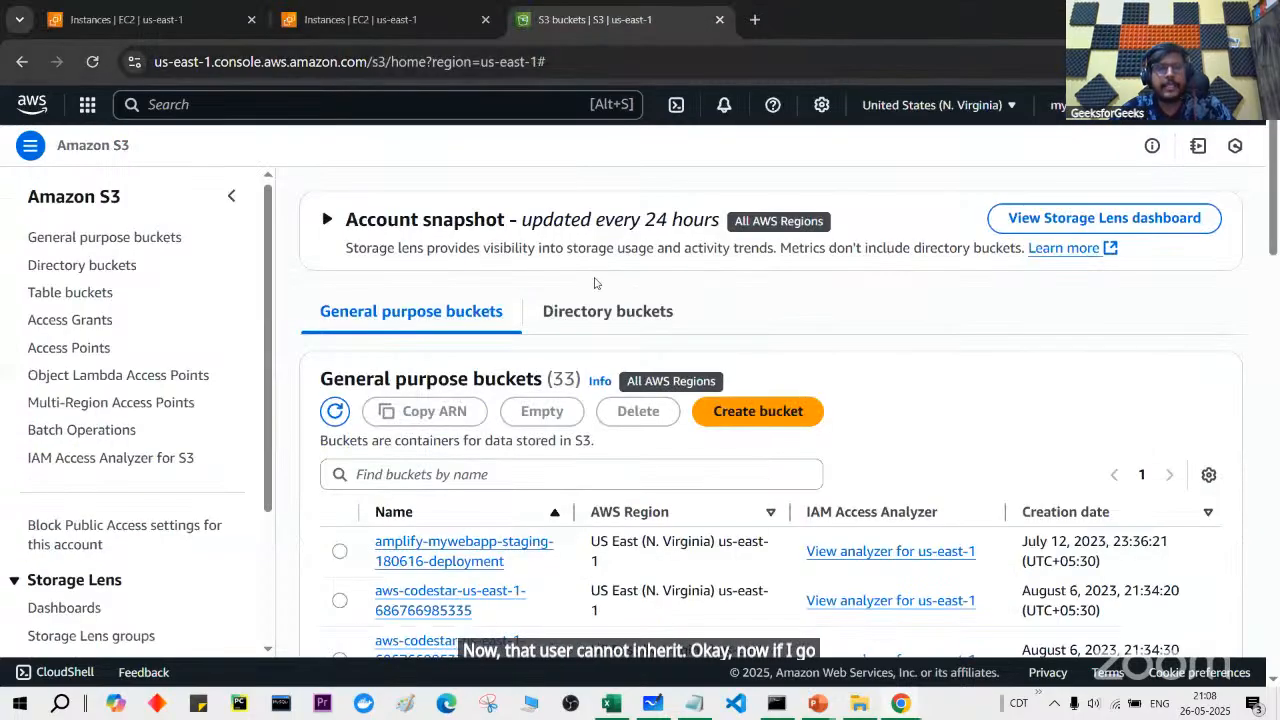
# Step: Reload S3 General purpose buckets and highlight the Access Denied error showing zero buckets
pyautogui.click(93, 61)
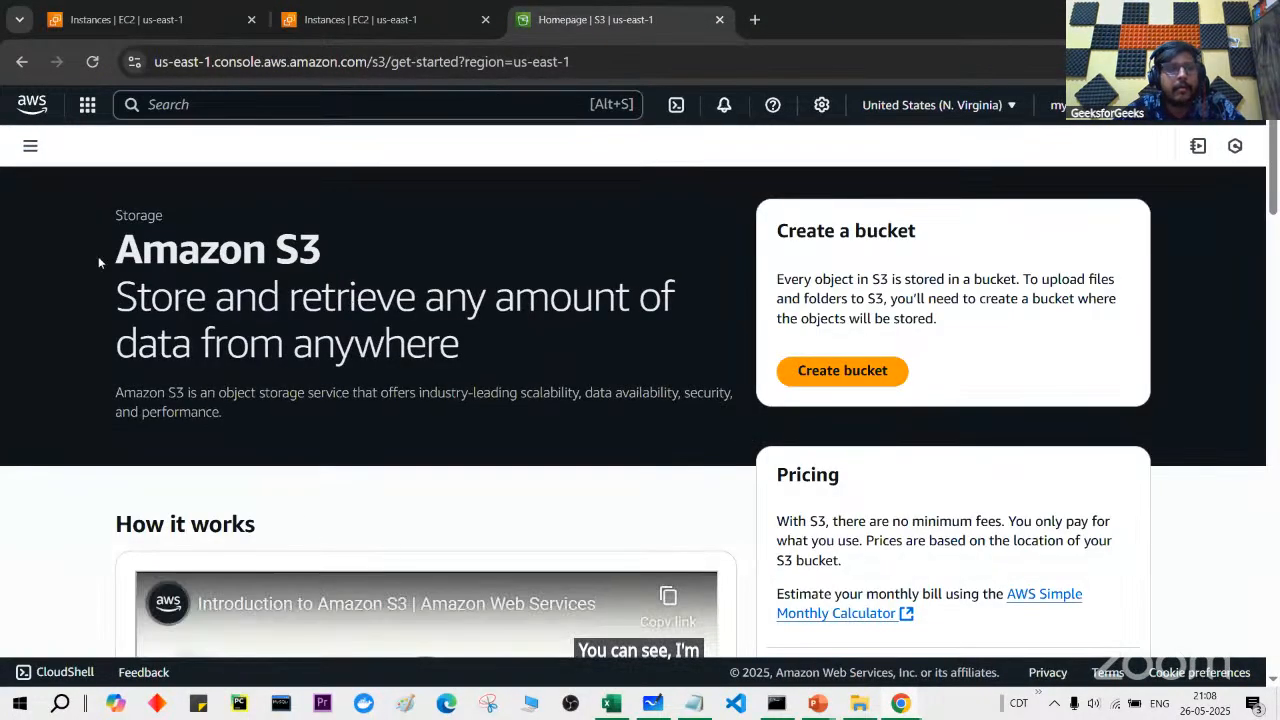
pyautogui.click(30, 145)
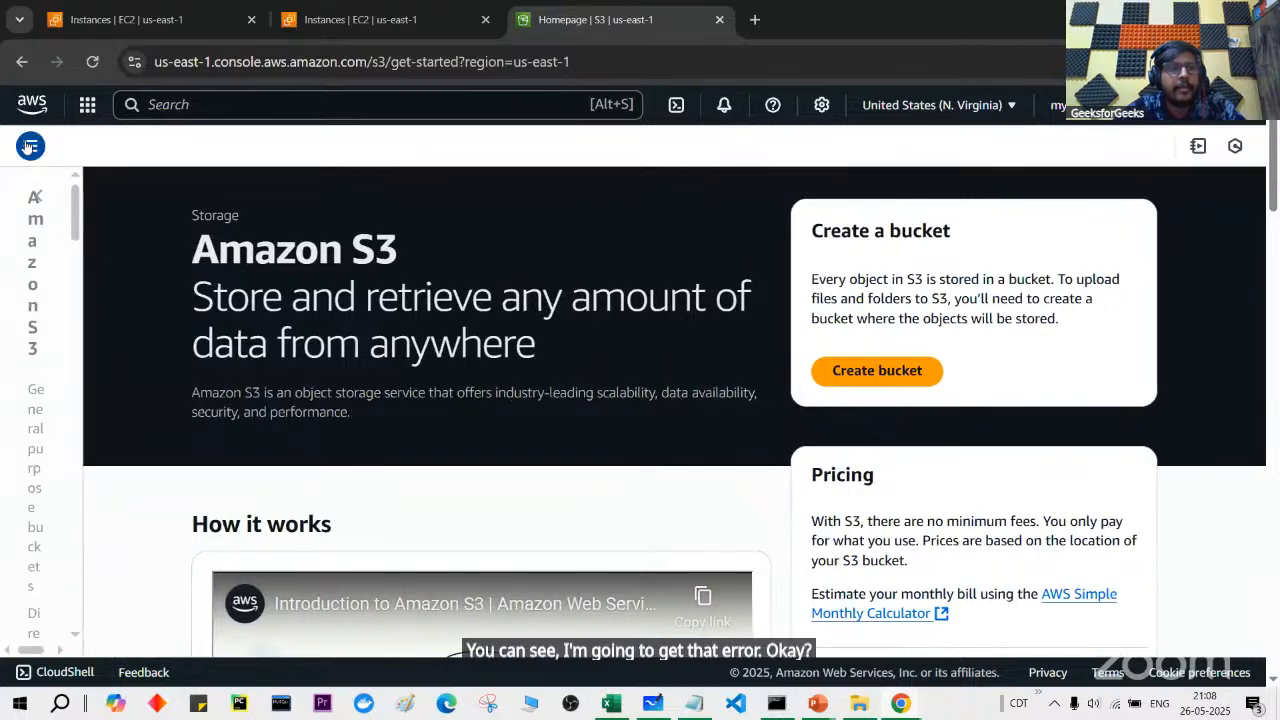
pyautogui.click(116, 240)
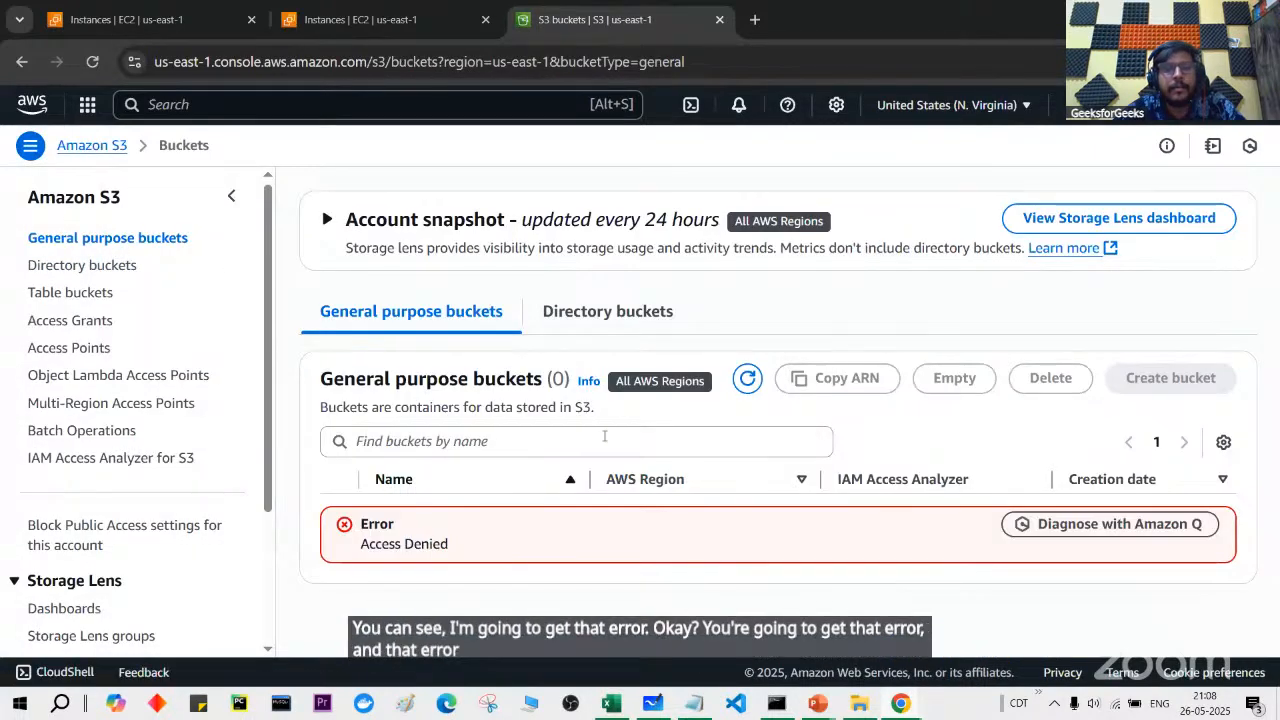
pyautogui.moveTo(353, 558); pyautogui.dragTo(505, 541)
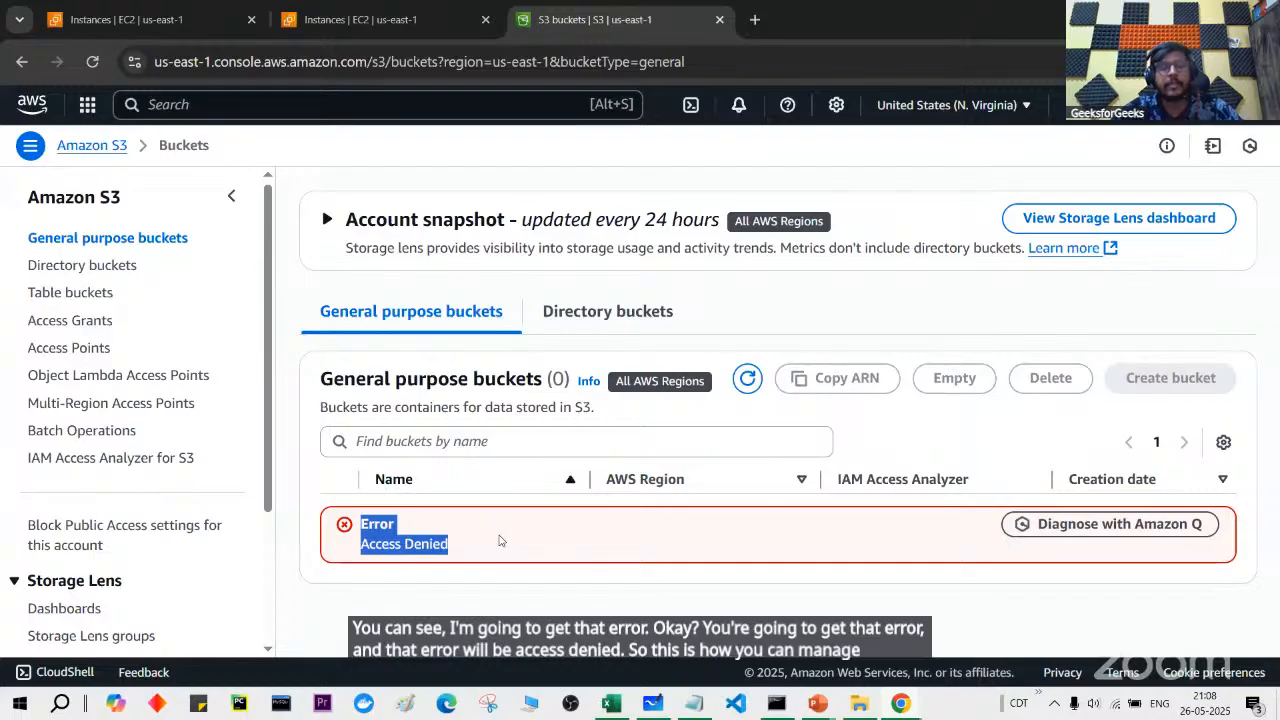
pyautogui.click(655, 704)
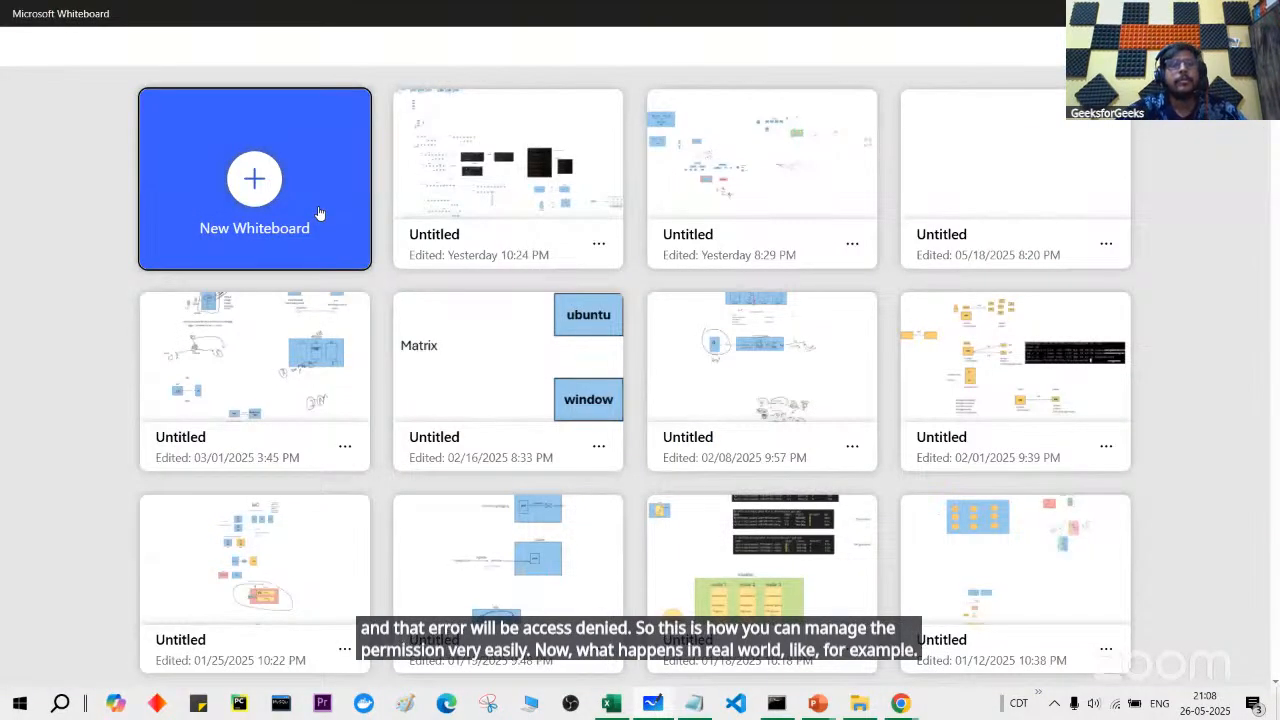
# Step: Start a blank whiteboard and draw a rectangle labelled dev
pyautogui.click(295, 208)
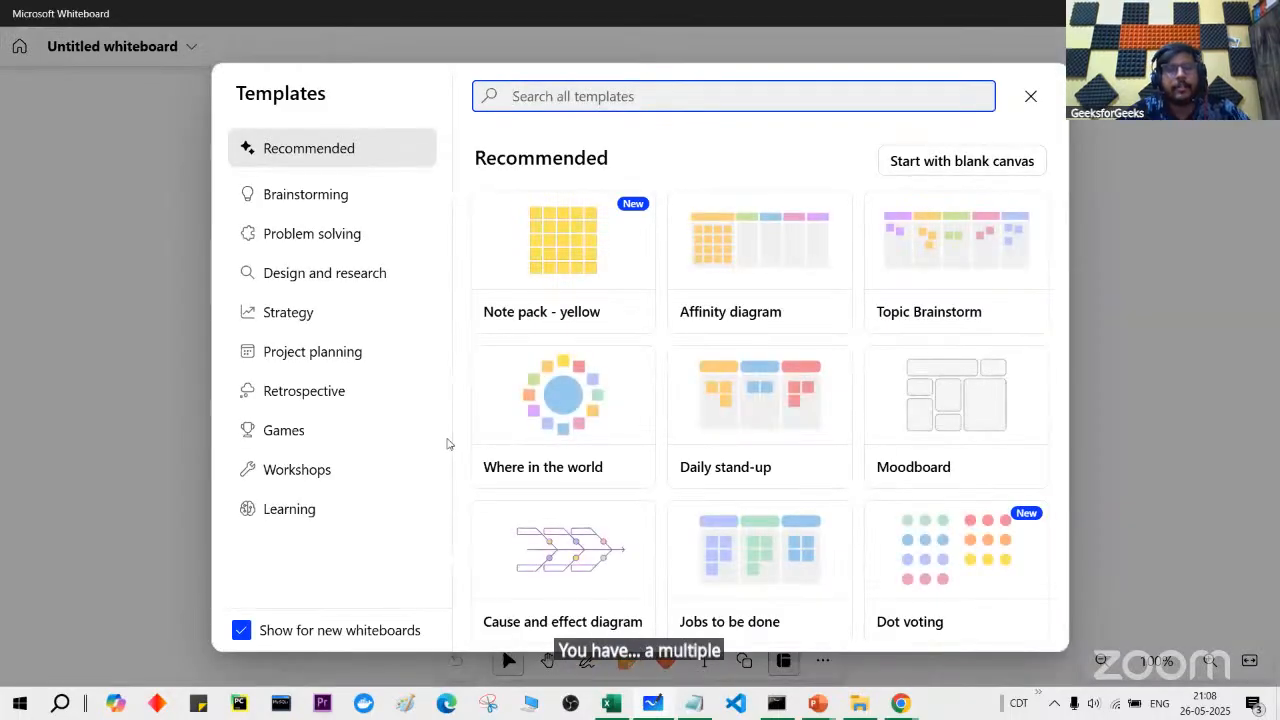
pyautogui.click(587, 660)
pyautogui.click(783, 659)
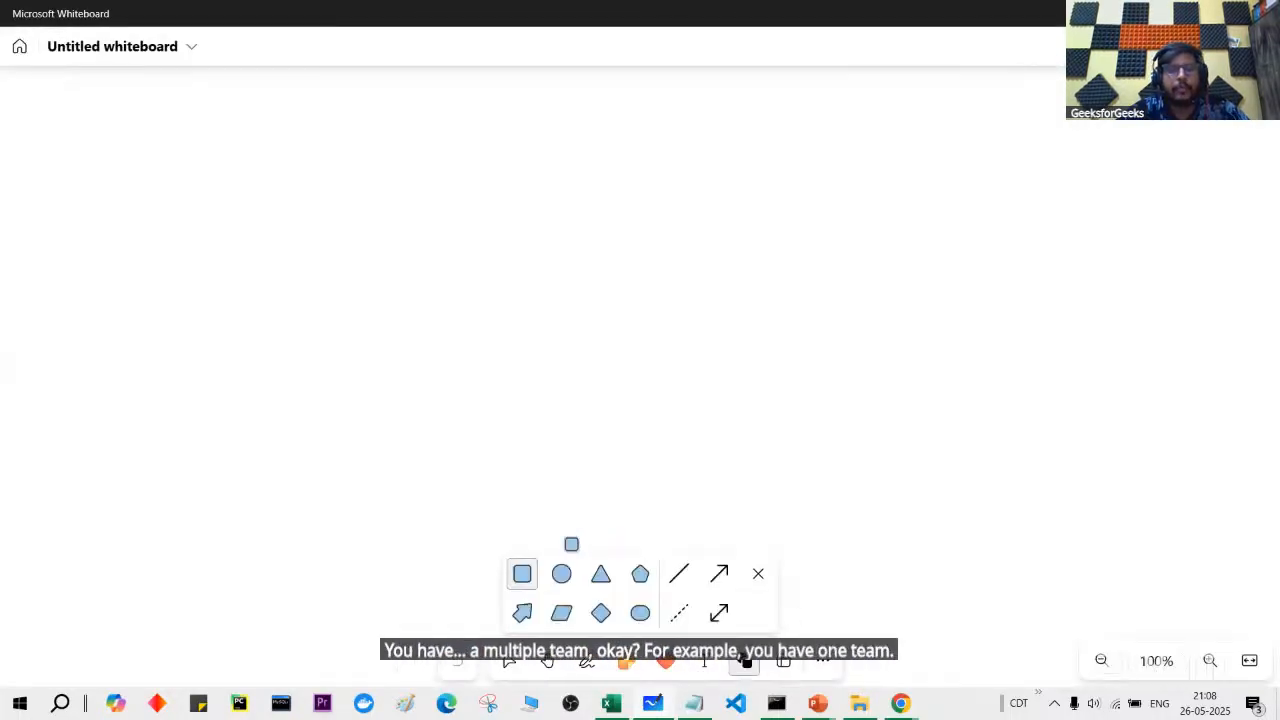
pyautogui.click(522, 574)
pyautogui.moveTo(392, 257); pyautogui.dragTo(543, 327)
pyautogui.write('d')
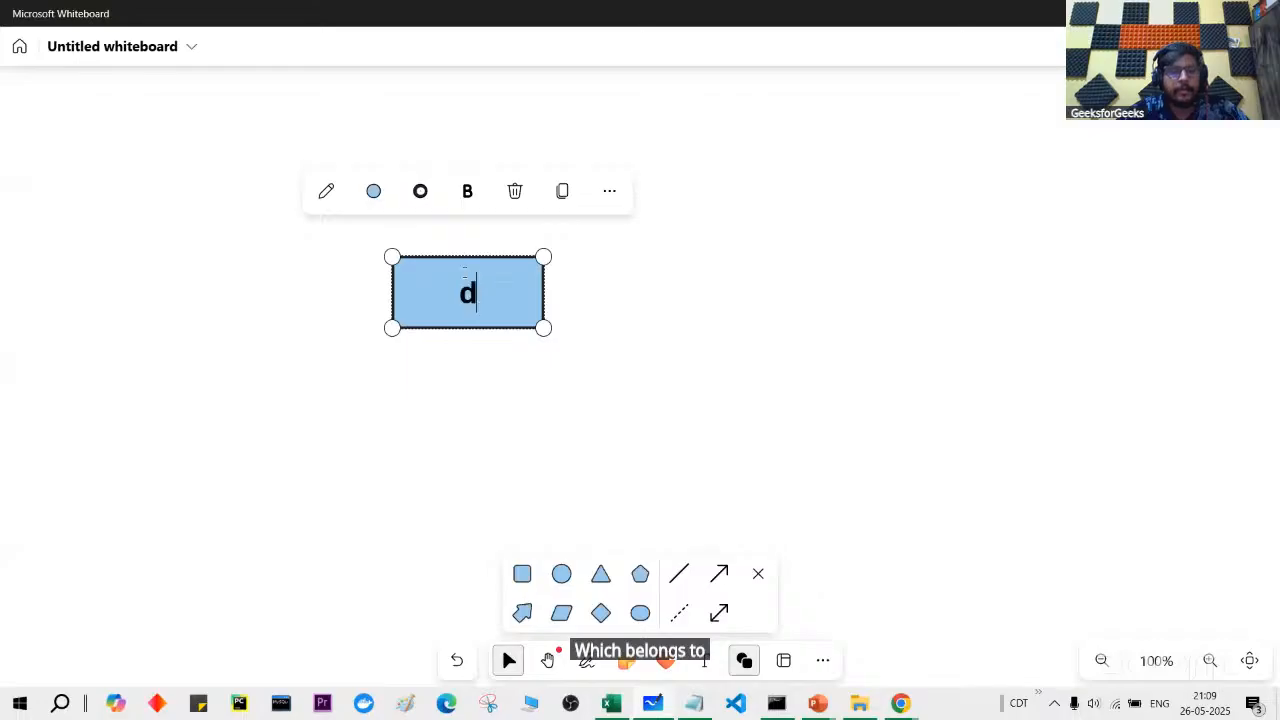
pyautogui.write('ev')
pyautogui.click(666, 404)
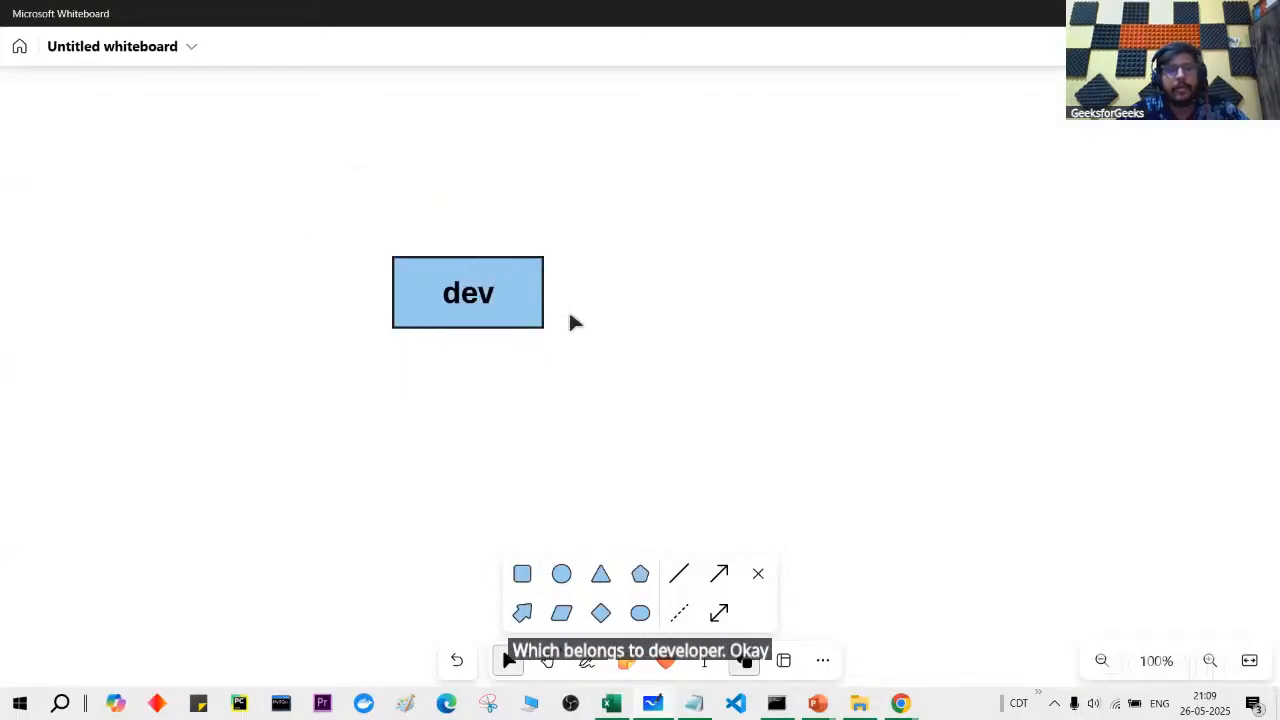
# Step: Duplicate the dev box into devops and ops boxes placed in a row to its right
pyautogui.click(538, 300)
pyautogui.click(609, 191)
pyautogui.click(606, 235)
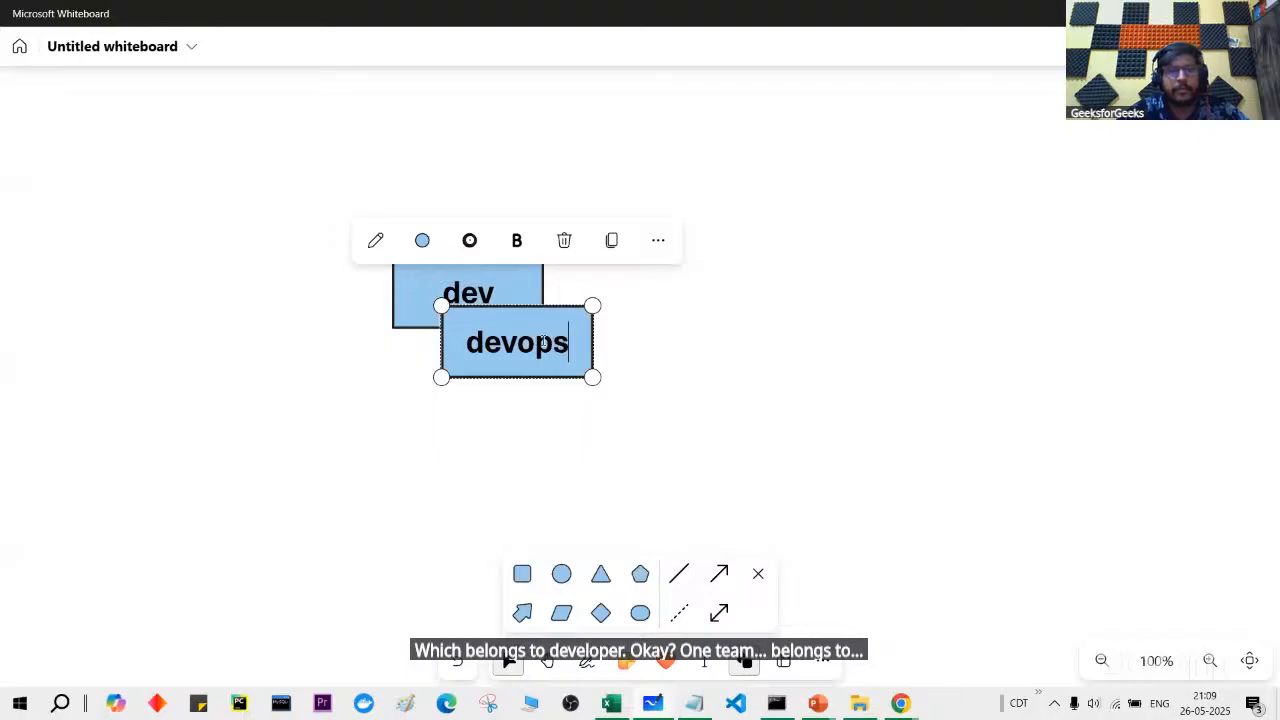
pyautogui.click(639, 368)
pyautogui.moveTo(566, 344); pyautogui.dragTo(752, 294)
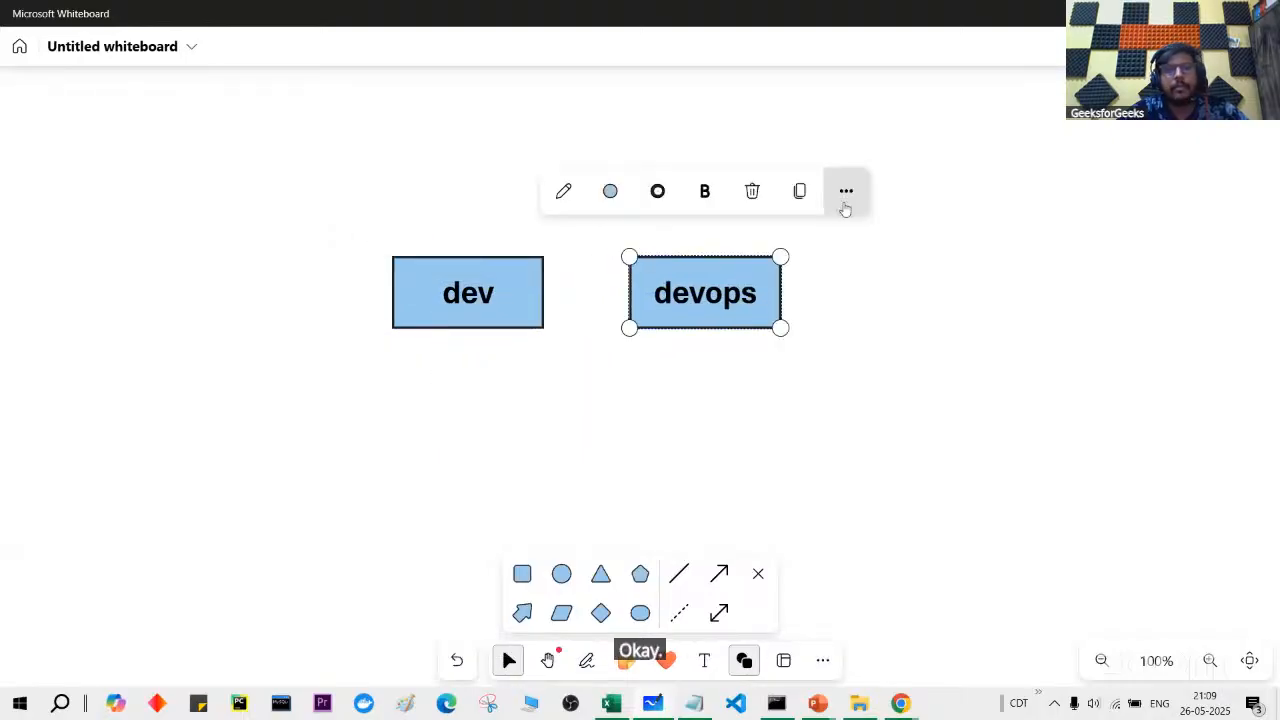
pyautogui.click(846, 191)
pyautogui.click(857, 237)
pyautogui.moveTo(764, 348); pyautogui.dragTo(970, 281)
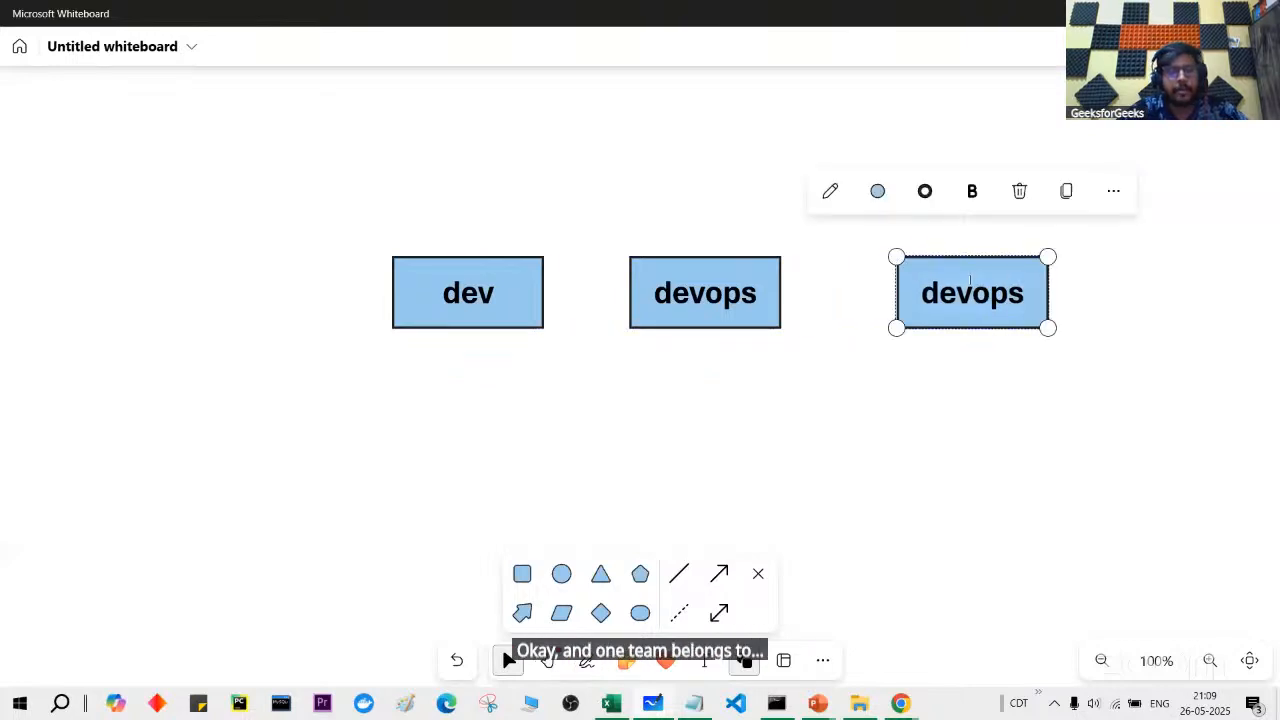
pyautogui.write('ops')
pyautogui.click(1031, 297)
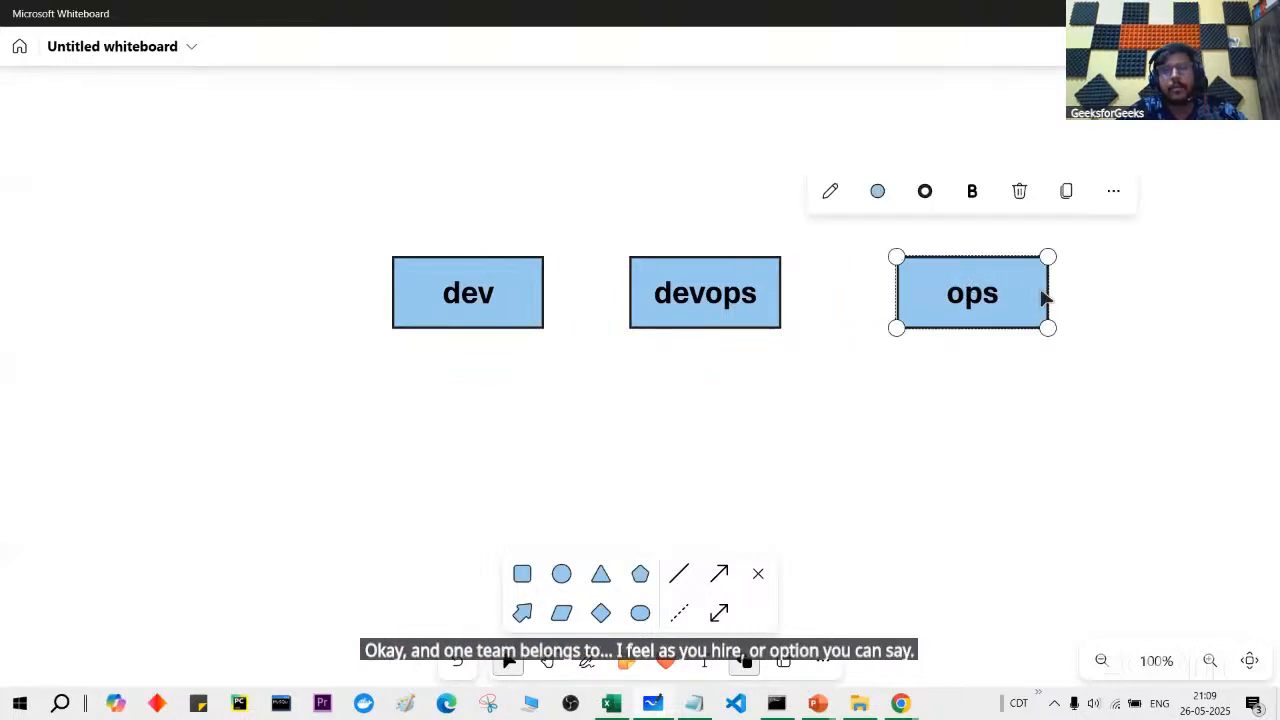
# Step: Add a widened Freelancer box from an ops copy, aligned at the end of the row
pyautogui.click(1113, 191)
pyautogui.click(823, 234)
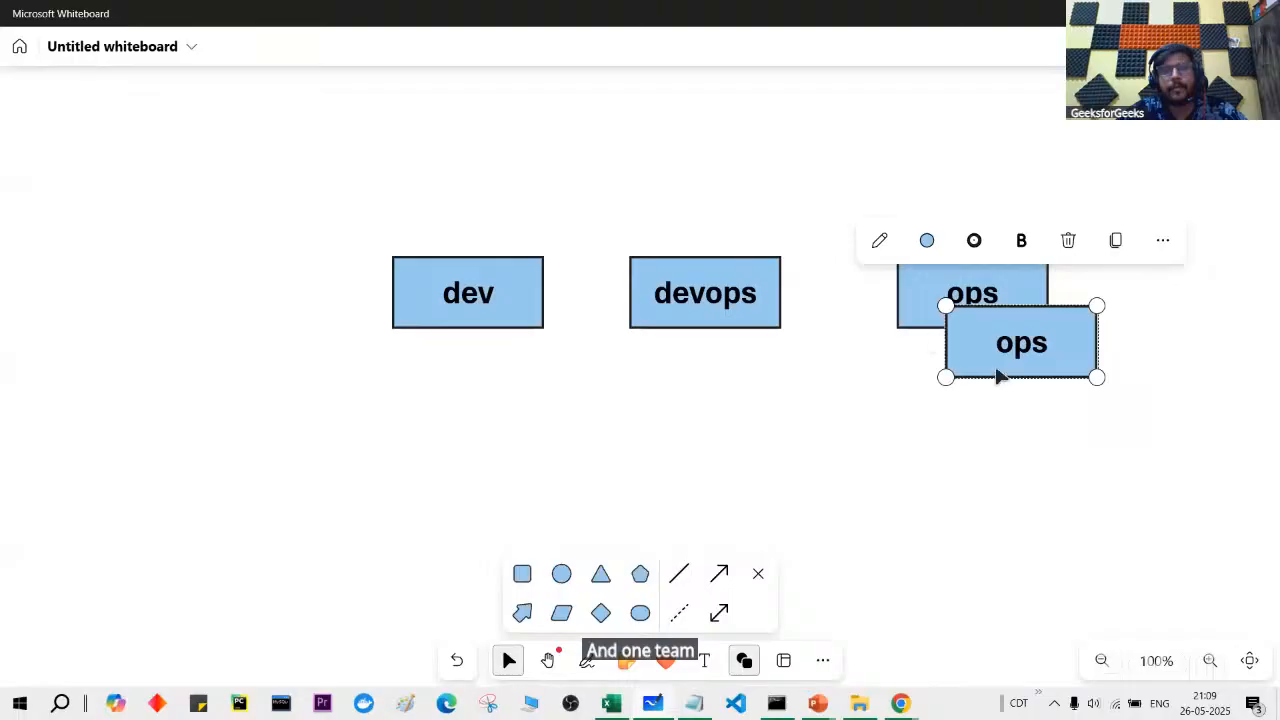
pyautogui.moveTo(1000, 376); pyautogui.dragTo(740, 471)
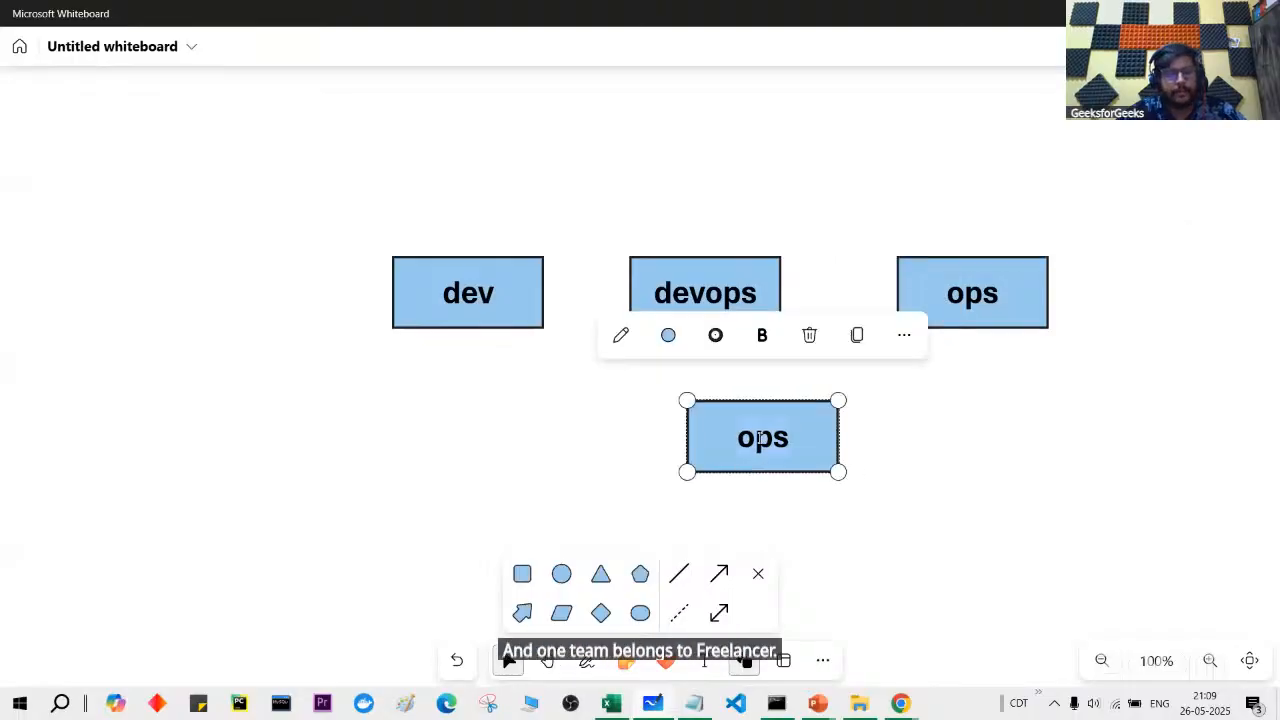
pyautogui.doubleClick(760, 437)
pyautogui.write('Fr')
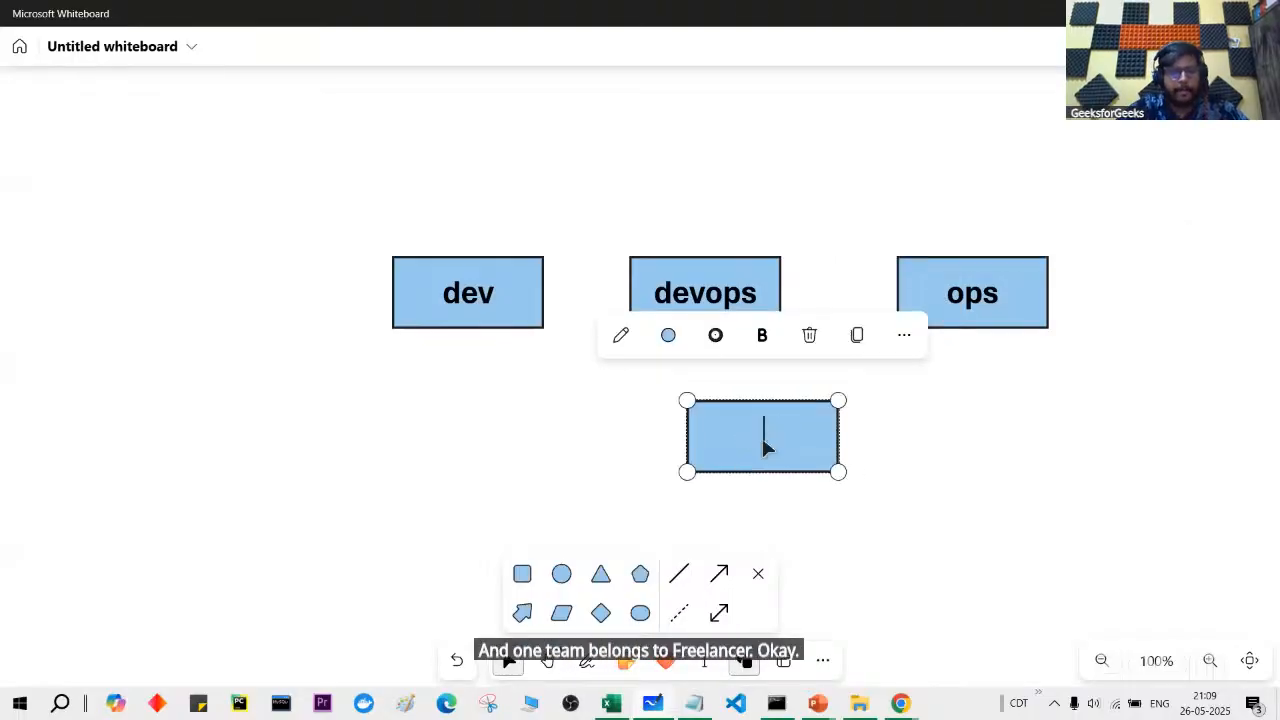
pyautogui.write('eelancer')
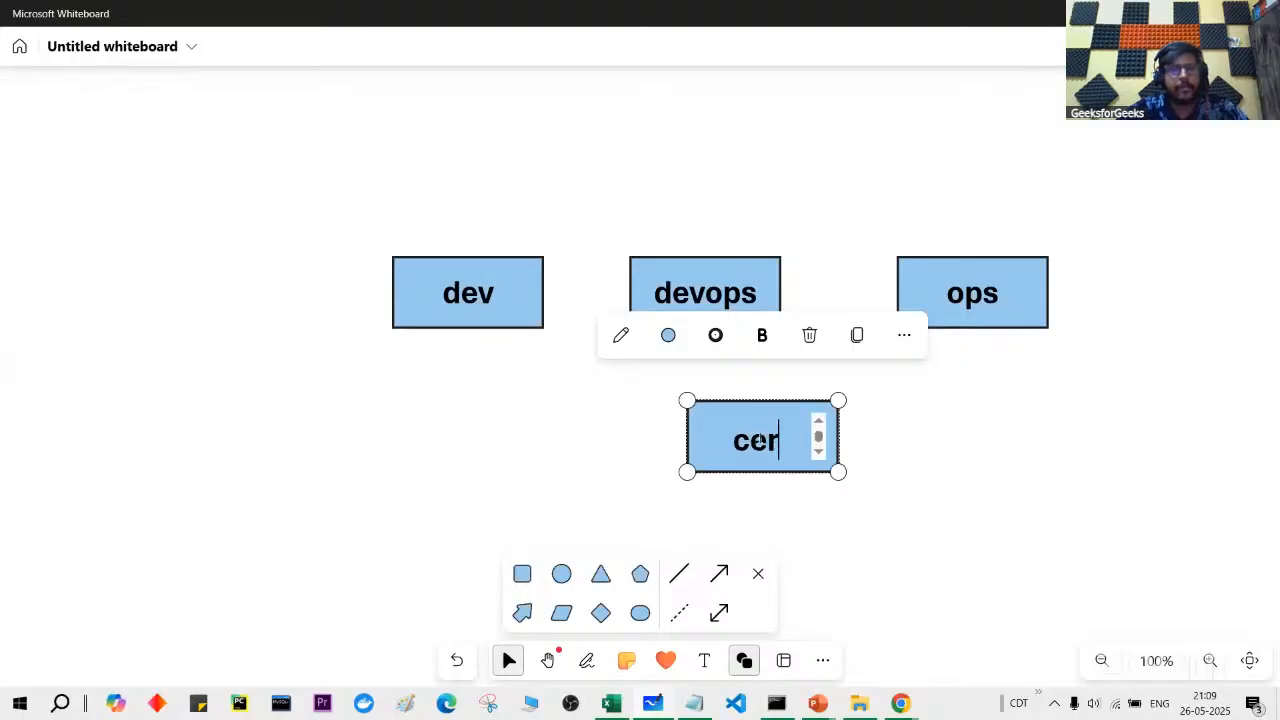
pyautogui.moveTo(838, 472); pyautogui.dragTo(919, 461)
pyautogui.click(888, 502)
pyautogui.moveTo(806, 432); pyautogui.dragTo(1199, 289)
pyautogui.hscroll(3, 1116, 389)
pyautogui.moveTo(914, 299); pyautogui.dragTo(946, 306)
pyautogui.click(881, 420)
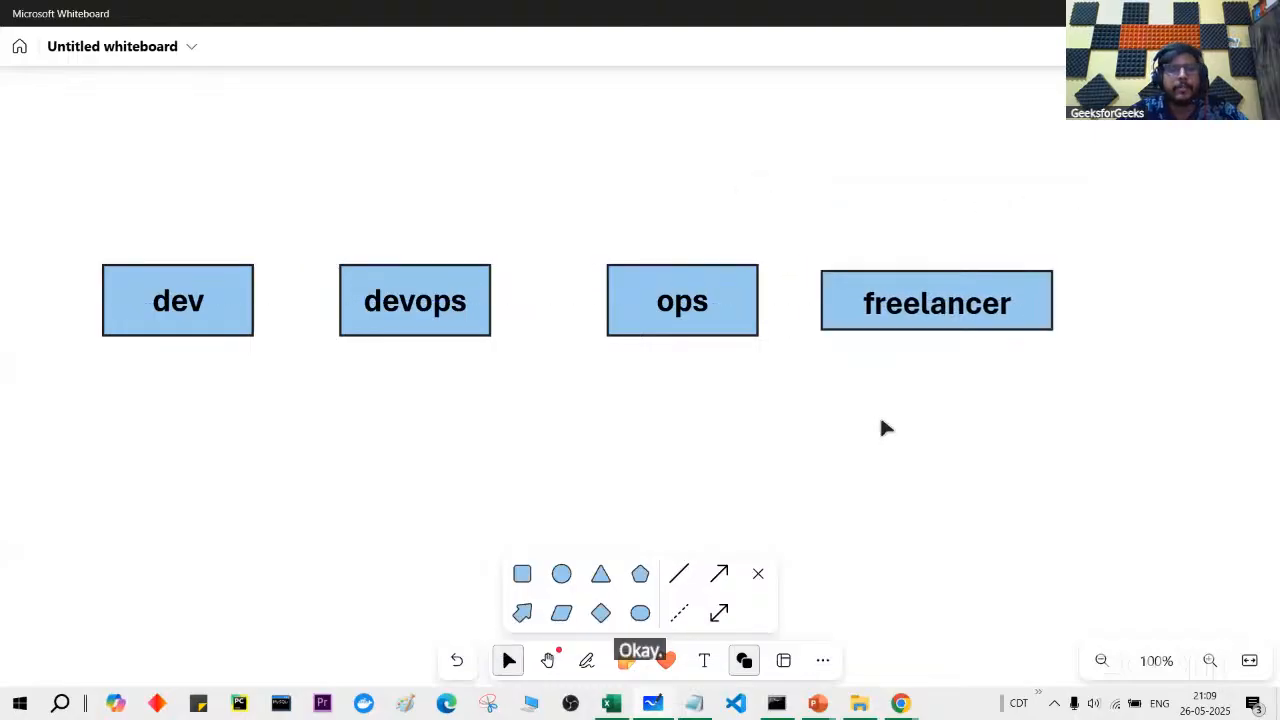
# Step: Draw a circle head and pentagon body under dev, with the head in front
pyautogui.click(563, 576)
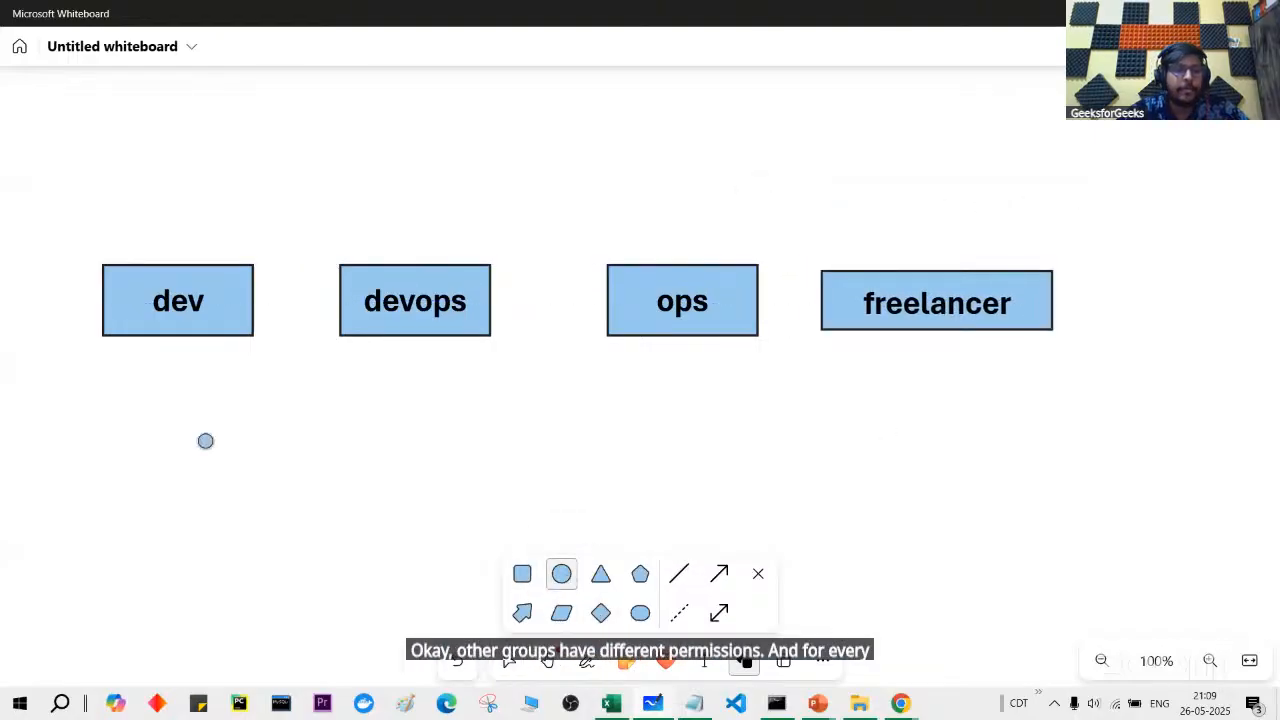
pyautogui.moveTo(172, 381)
pyautogui.mouseDown()
pyautogui.moveTo(217, 426)
pyautogui.moveTo(218, 462)
pyautogui.mouseUp()
pyautogui.click(640, 573)
pyautogui.click(205, 400)
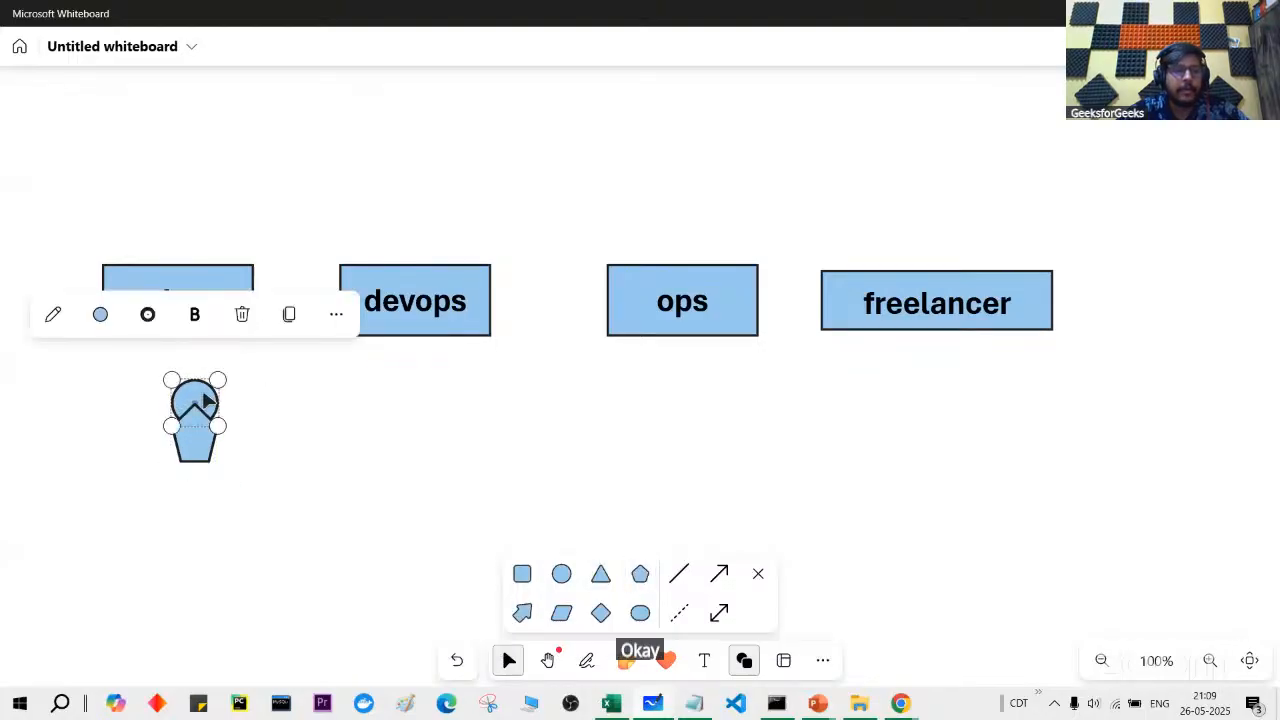
pyautogui.click(336, 314)
pyautogui.click(270, 229)
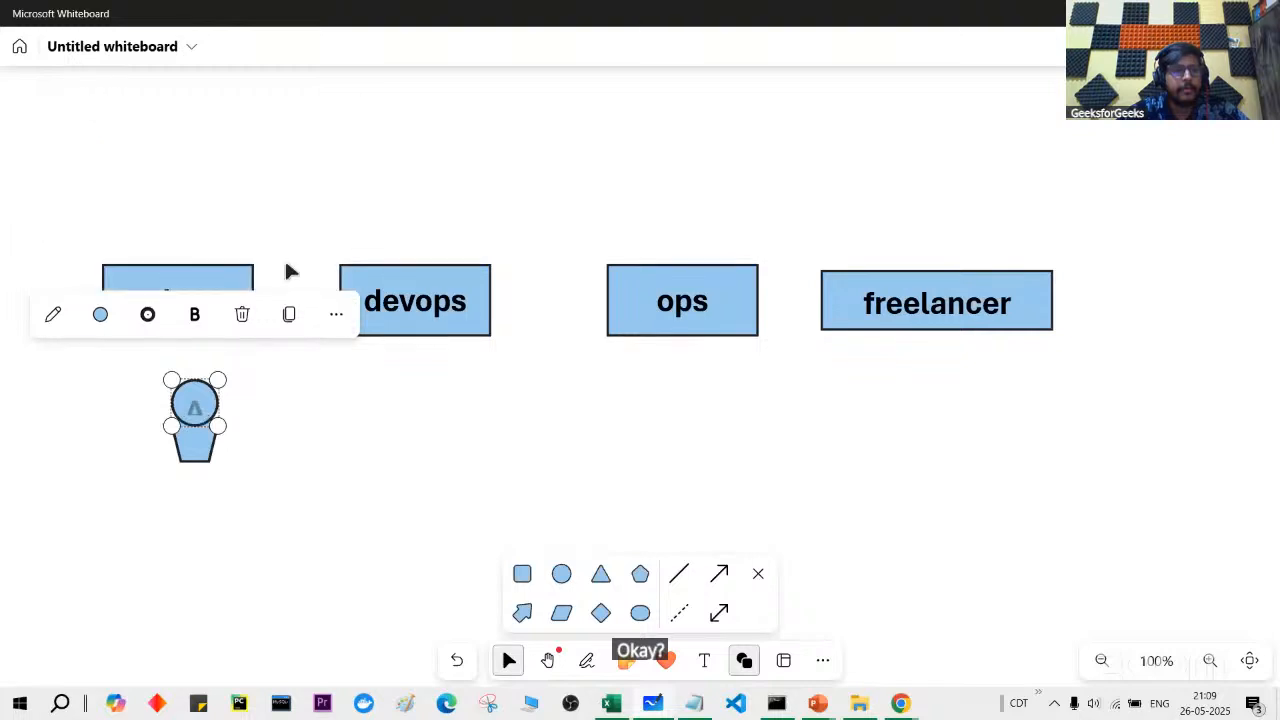
pyautogui.click(287, 270)
# Step: Select the person figure and duplicate it under devops and ops
pyautogui.moveTo(120, 360); pyautogui.dragTo(682, 404)
pyautogui.click(285, 313)
pyautogui.click(229, 240)
pyautogui.click(510, 328)
pyautogui.click(409, 245)
pyautogui.click(776, 323)
pyautogui.click(632, 245)
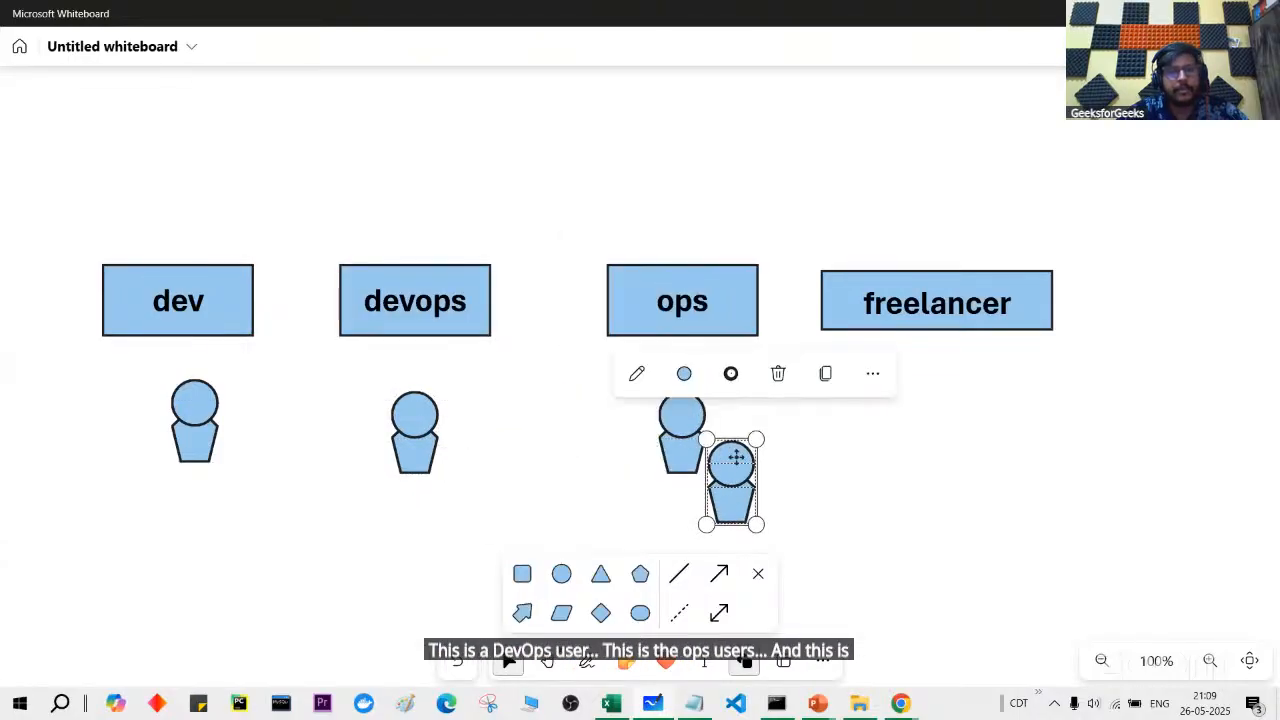
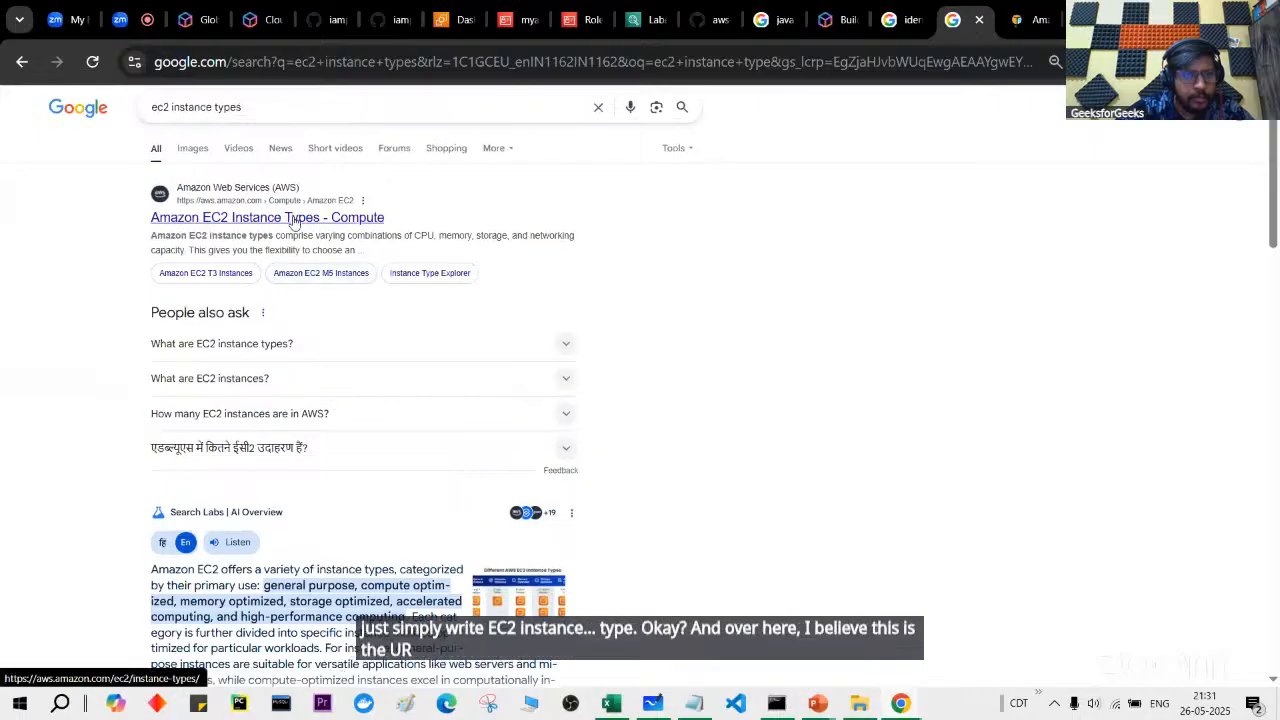
# Step: Open the 'Amazon EC2 Instance Types - Compute' search result, then close that documentation tab
pyautogui.click(972, 8)
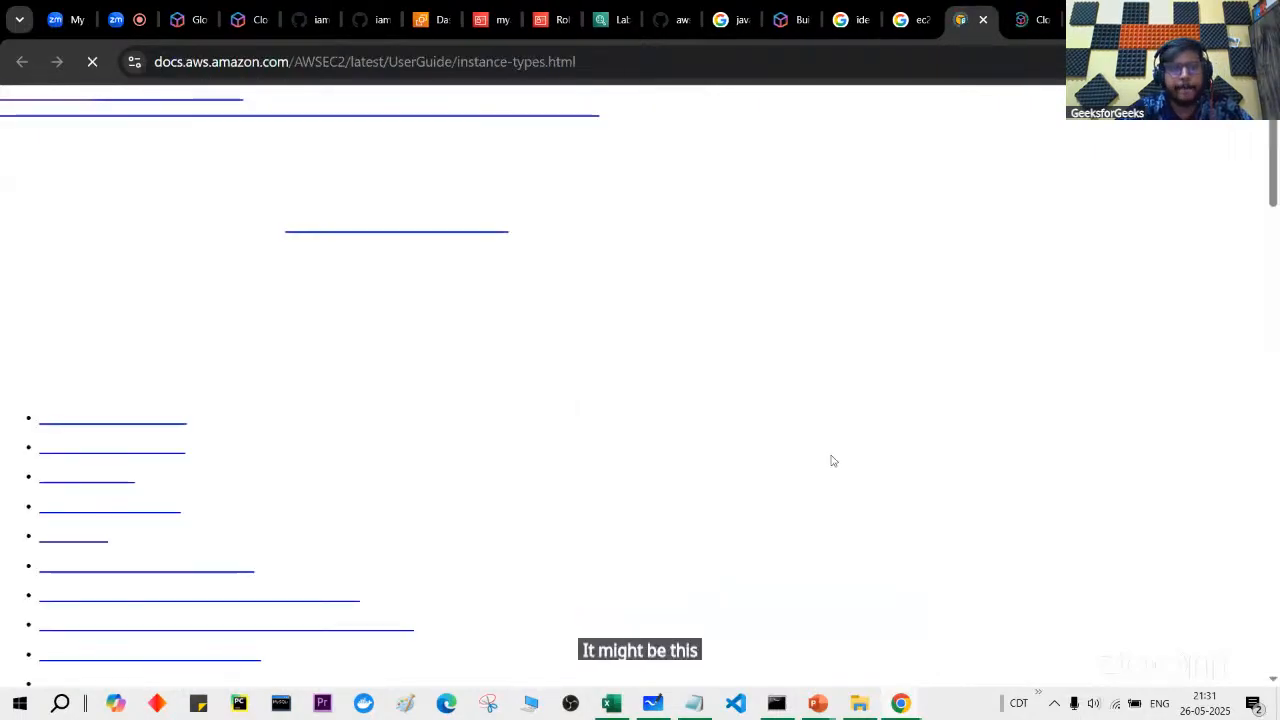
pyautogui.scroll(-15, 831, 455)
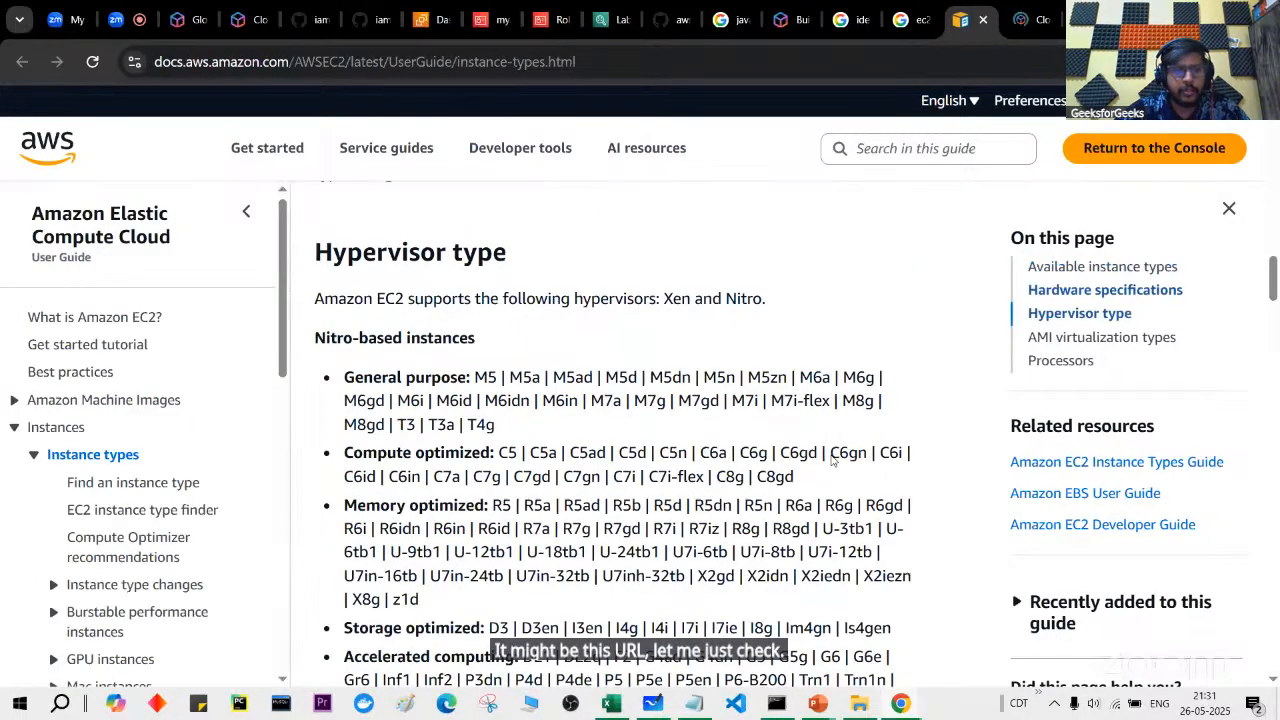
pyautogui.hotkey('ctrl', 'w')
# Step: Go back to the EC2 console dashboard for us-east-2 and scroll down
pyautogui.scroll(-2, 857, 349)
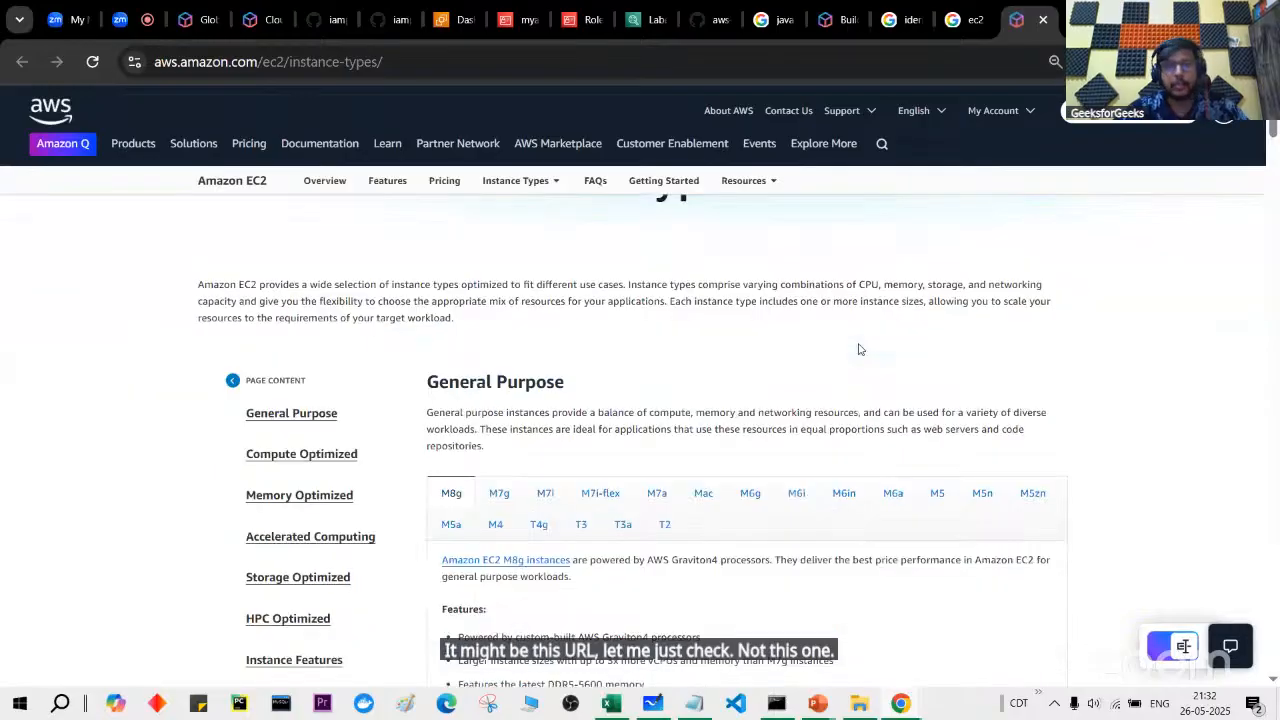
pyautogui.click(470, 18)
pyautogui.scroll(-2, 370, 453)
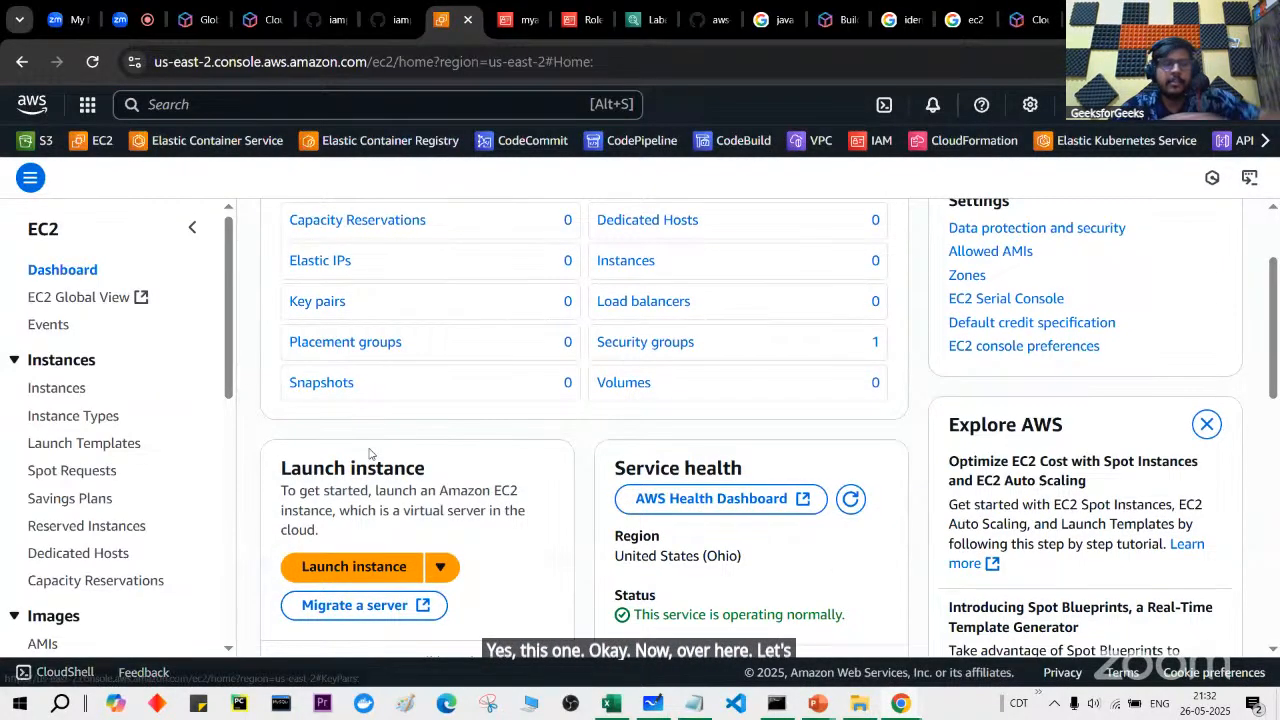
# Step: Start launching a new instance with the region switched to N. Virginia
pyautogui.click(330, 569)
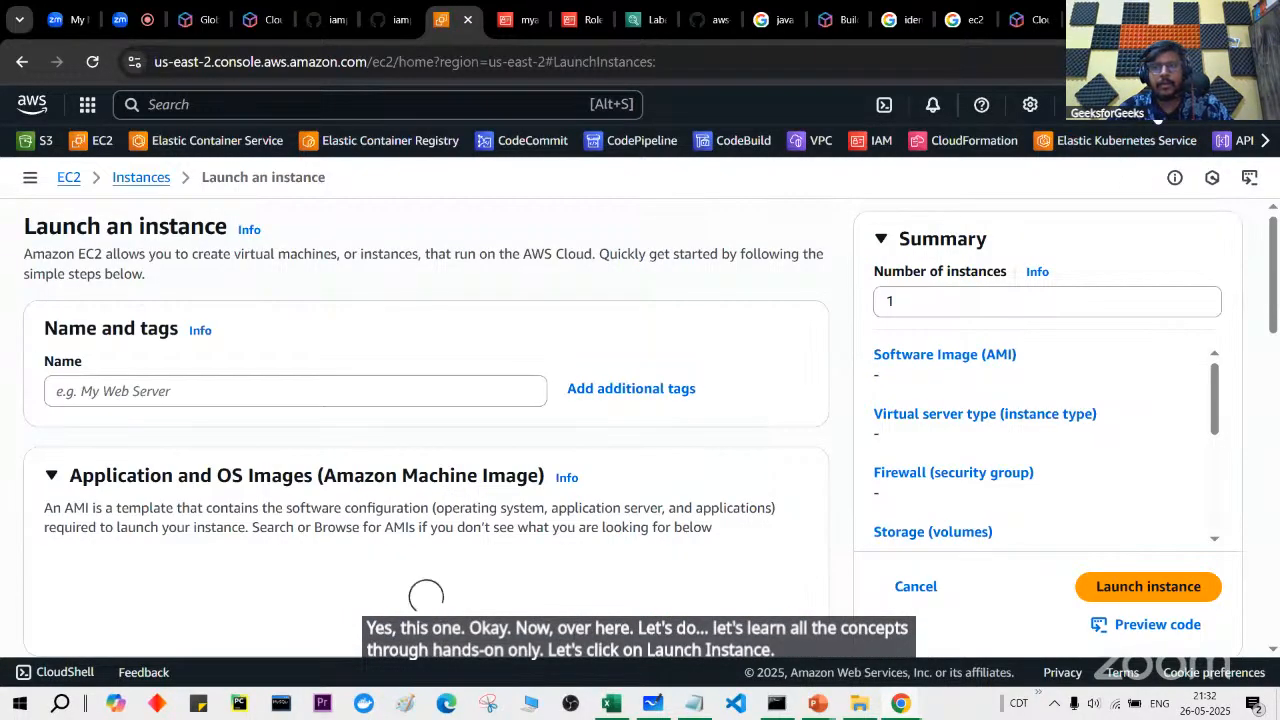
pyautogui.click(1050, 104)
pyautogui.click(940, 184)
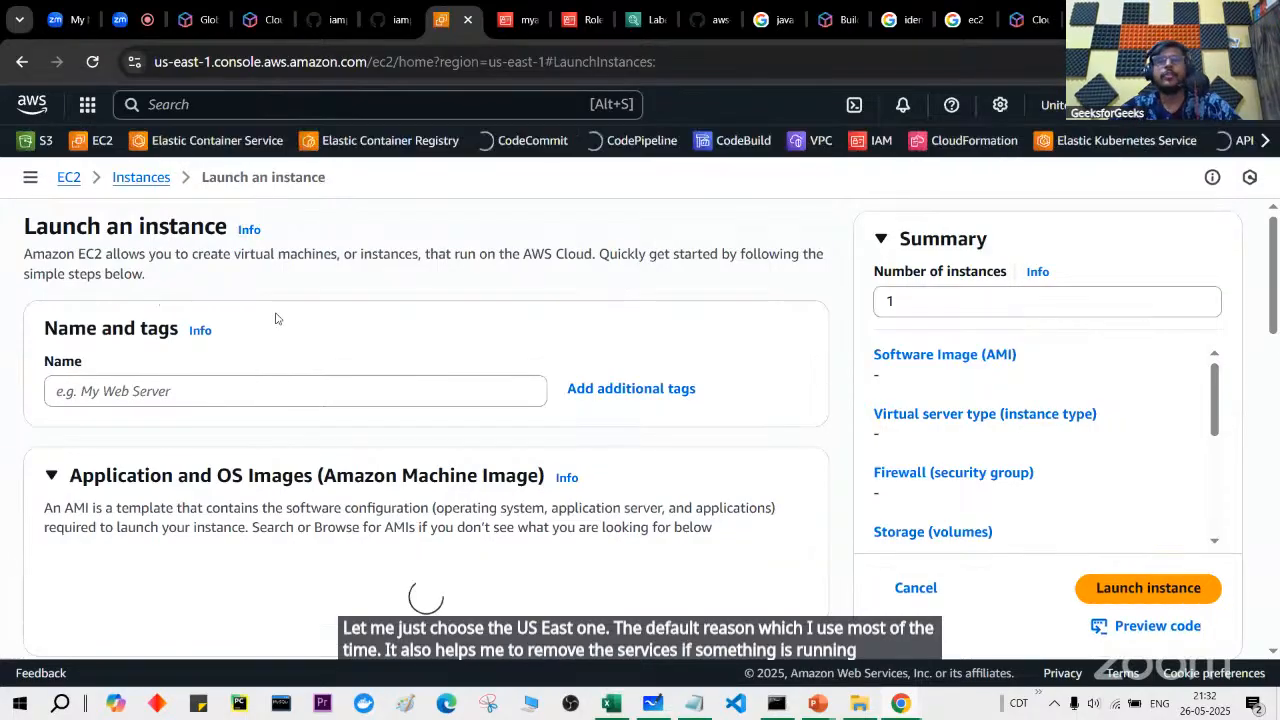
# Step: Name the instance myec2instance and scroll down to the Instance type section
pyautogui.click(211, 391)
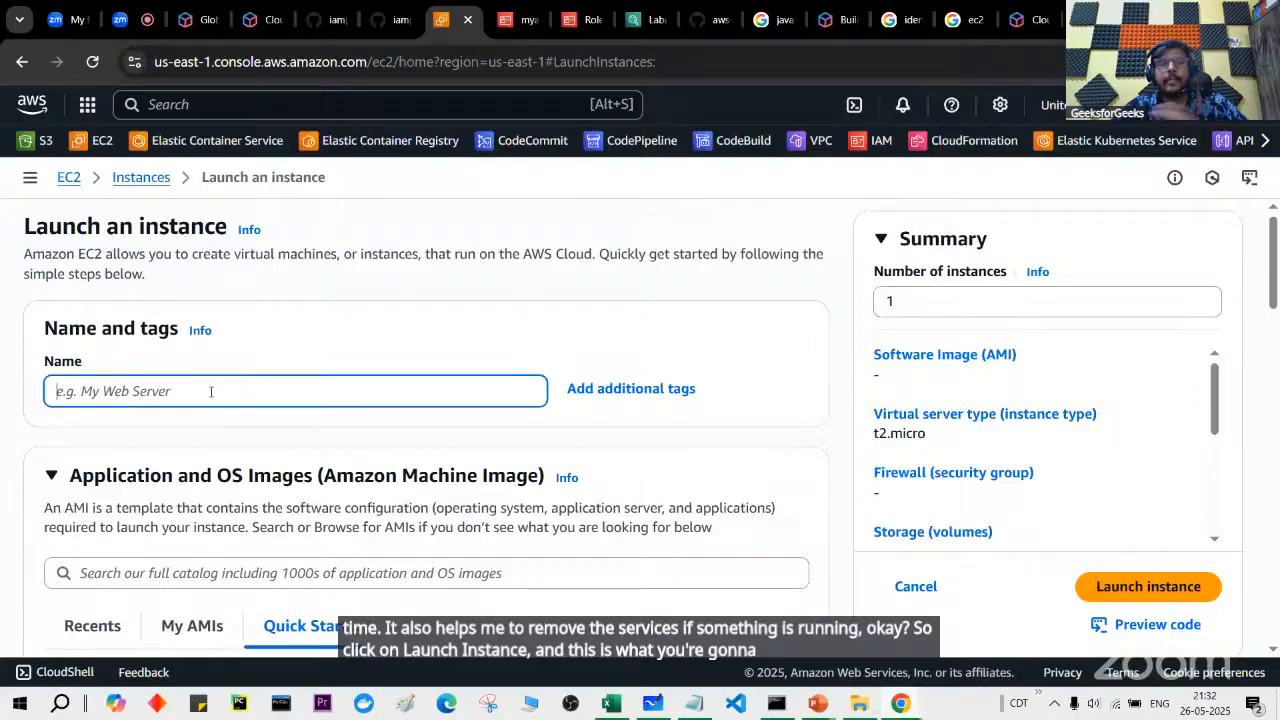
pyautogui.write('myec2instanc')
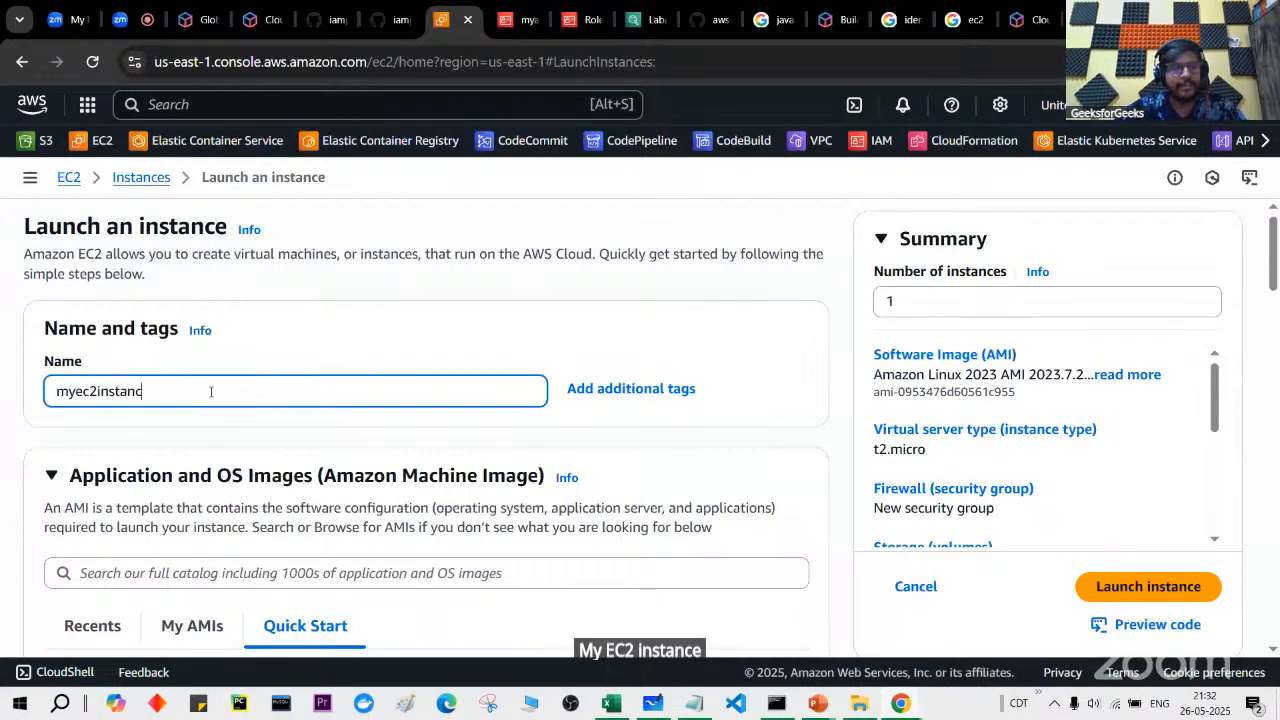
pyautogui.write('e')
pyautogui.scroll(-1, 211, 391)
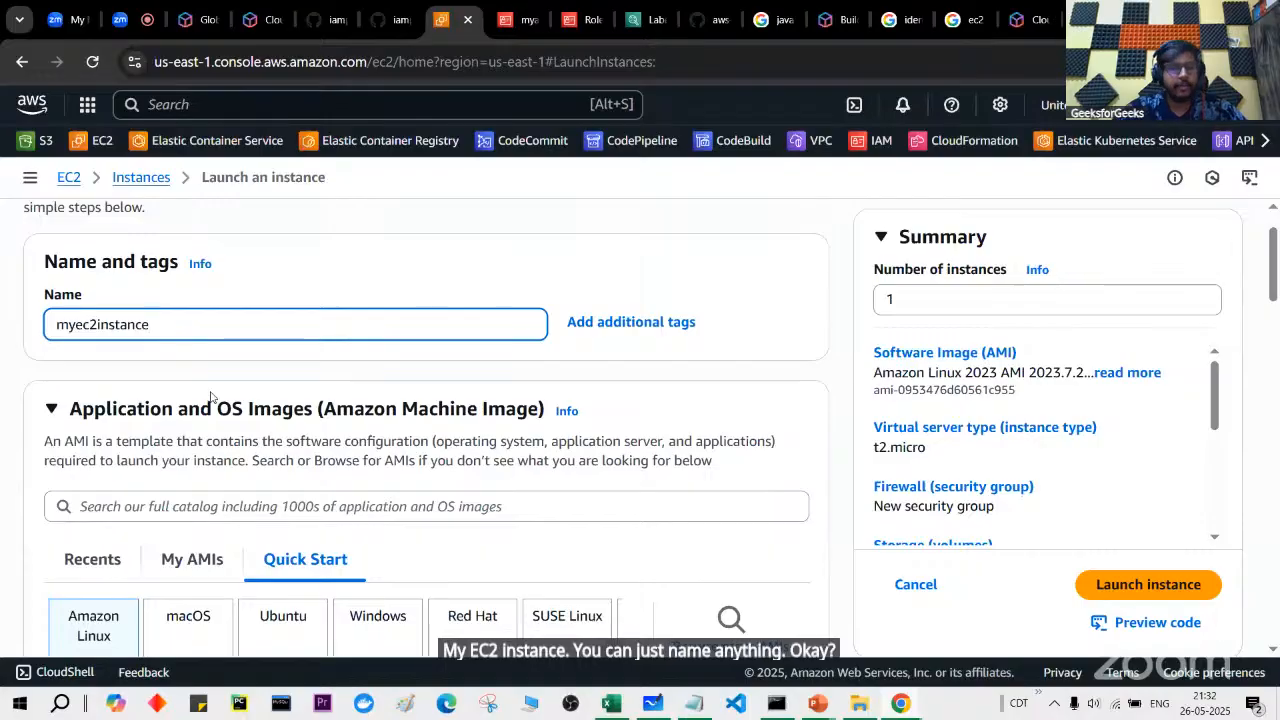
pyautogui.scroll(-4, 211, 397)
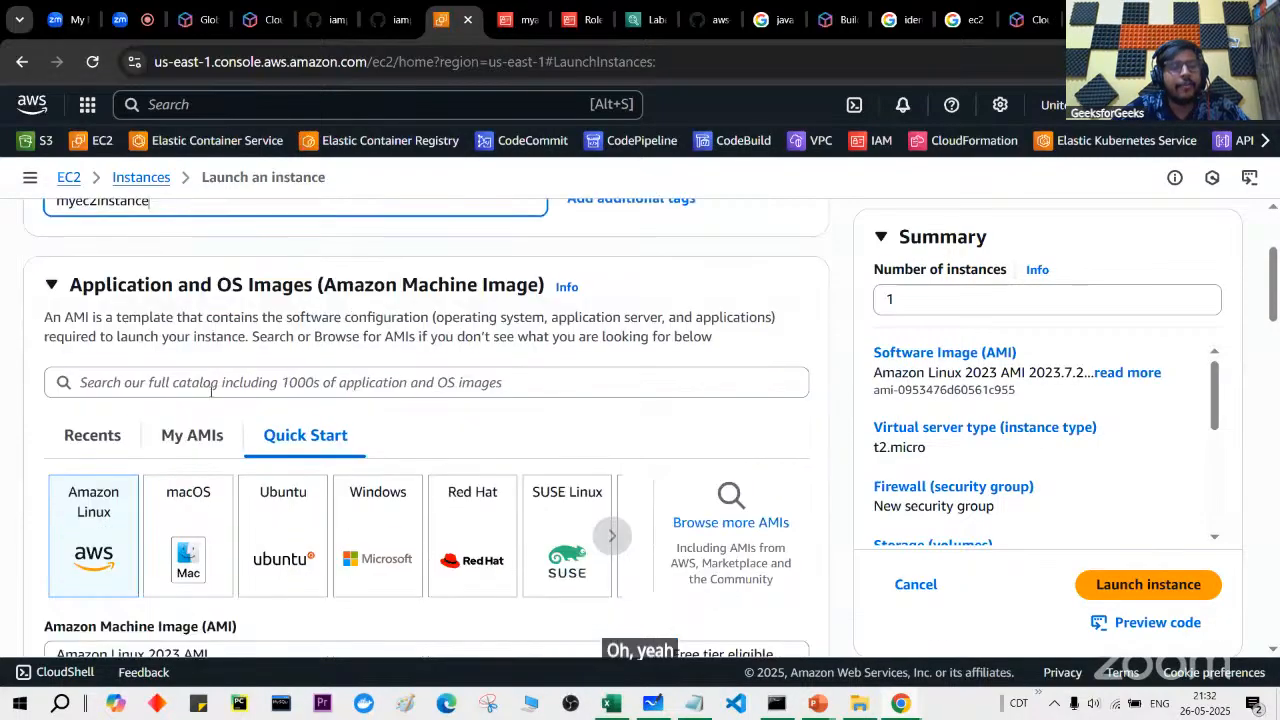
pyautogui.scroll(1, 211, 397)
pyautogui.scroll(-2, 220, 405)
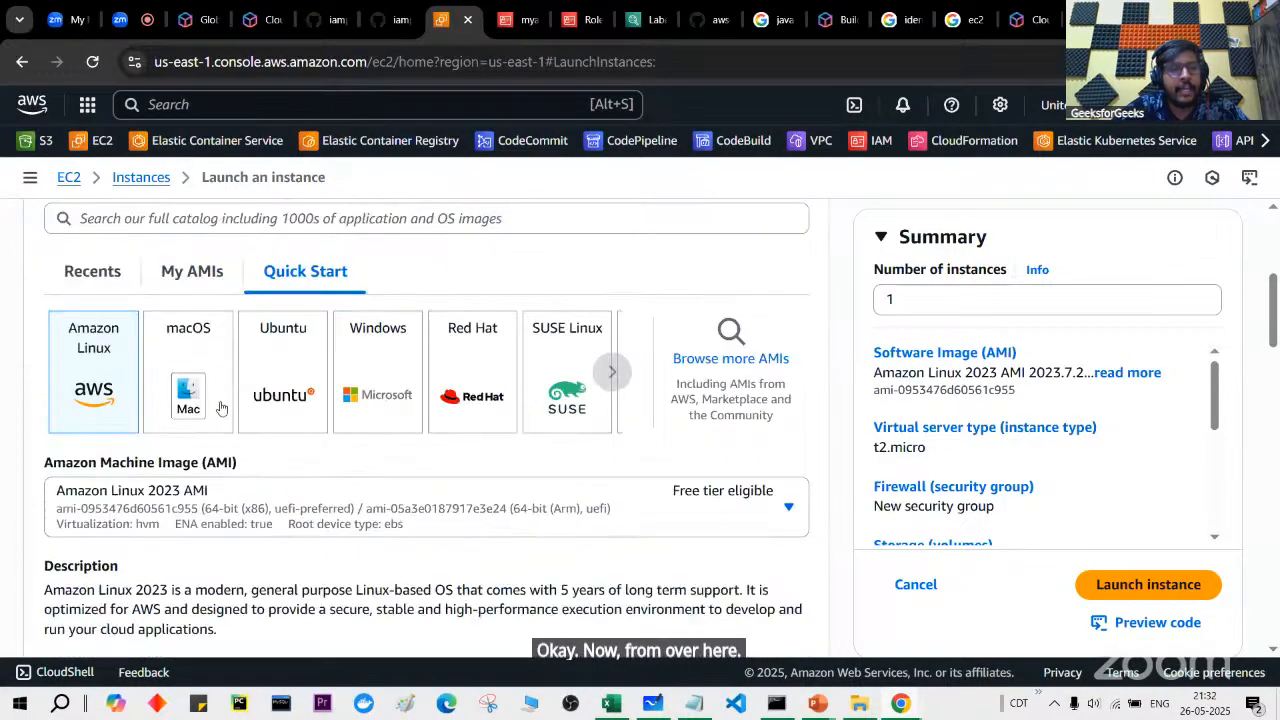
pyautogui.scroll(-8, 256, 443)
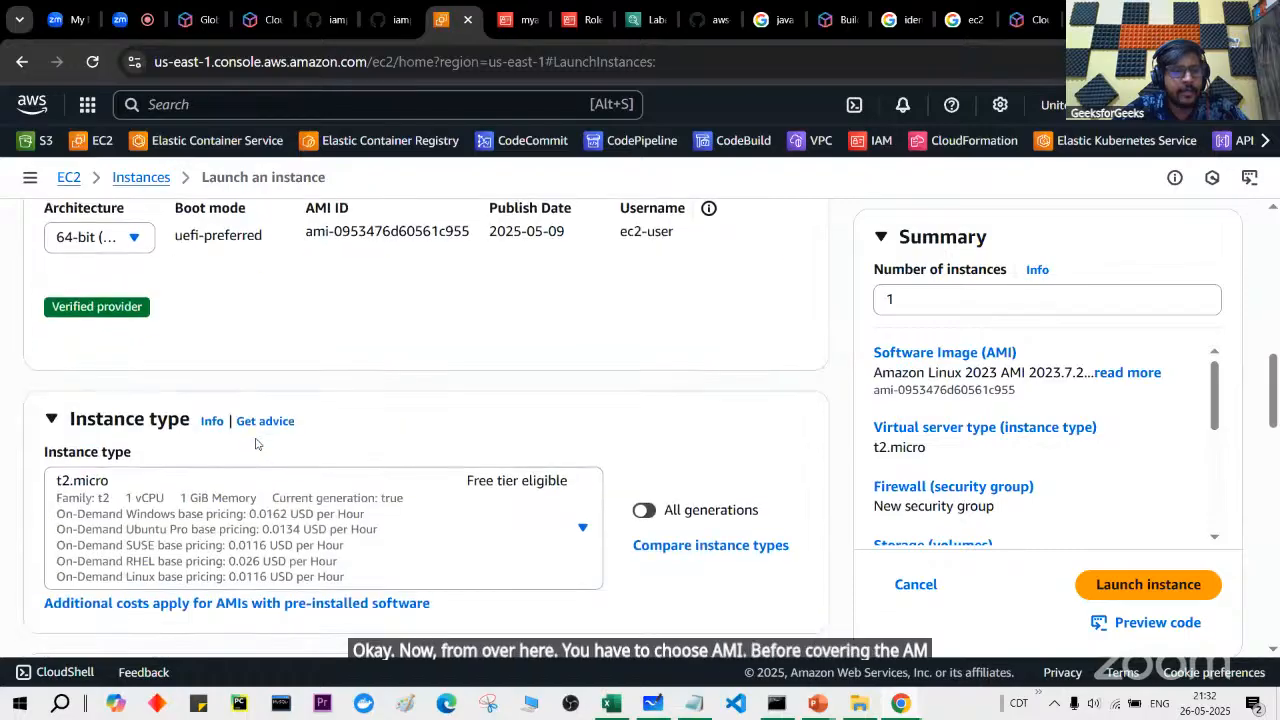
# Step: Bring the EC2 instance types page to the front
pyautogui.hotkey('alt', 'Tab')
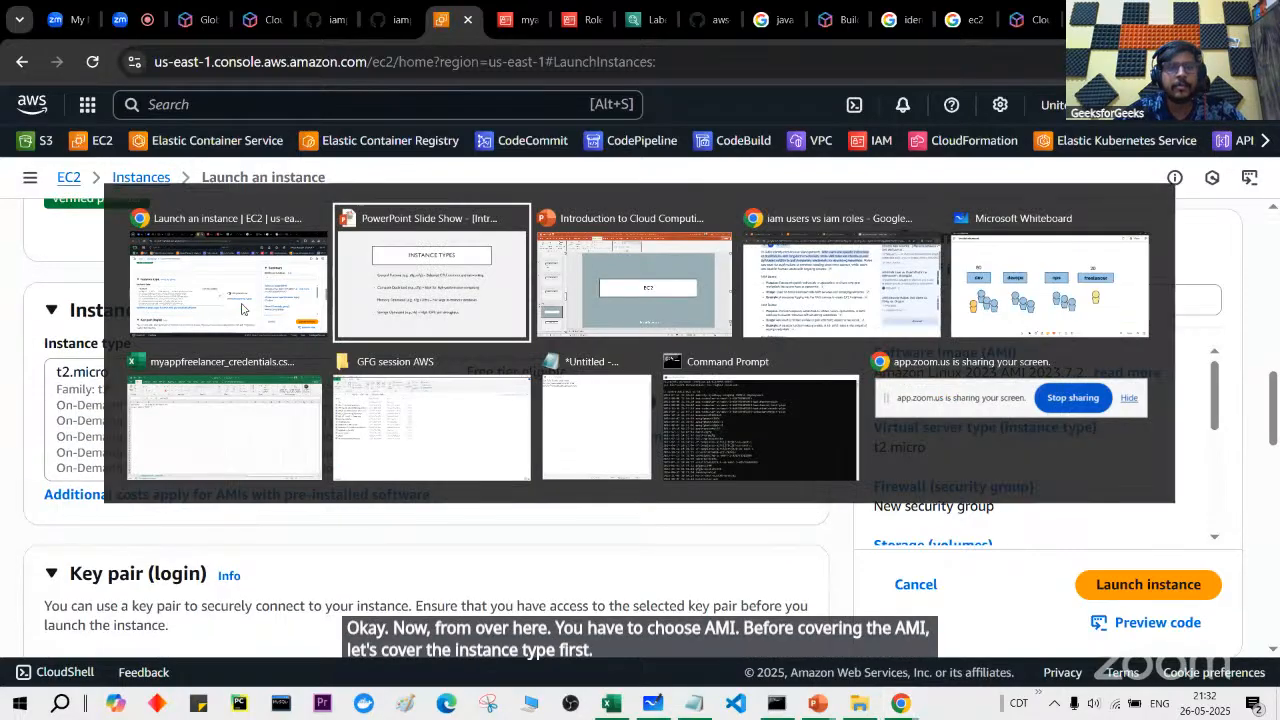
pyautogui.hotkey('alt', 'Tab')
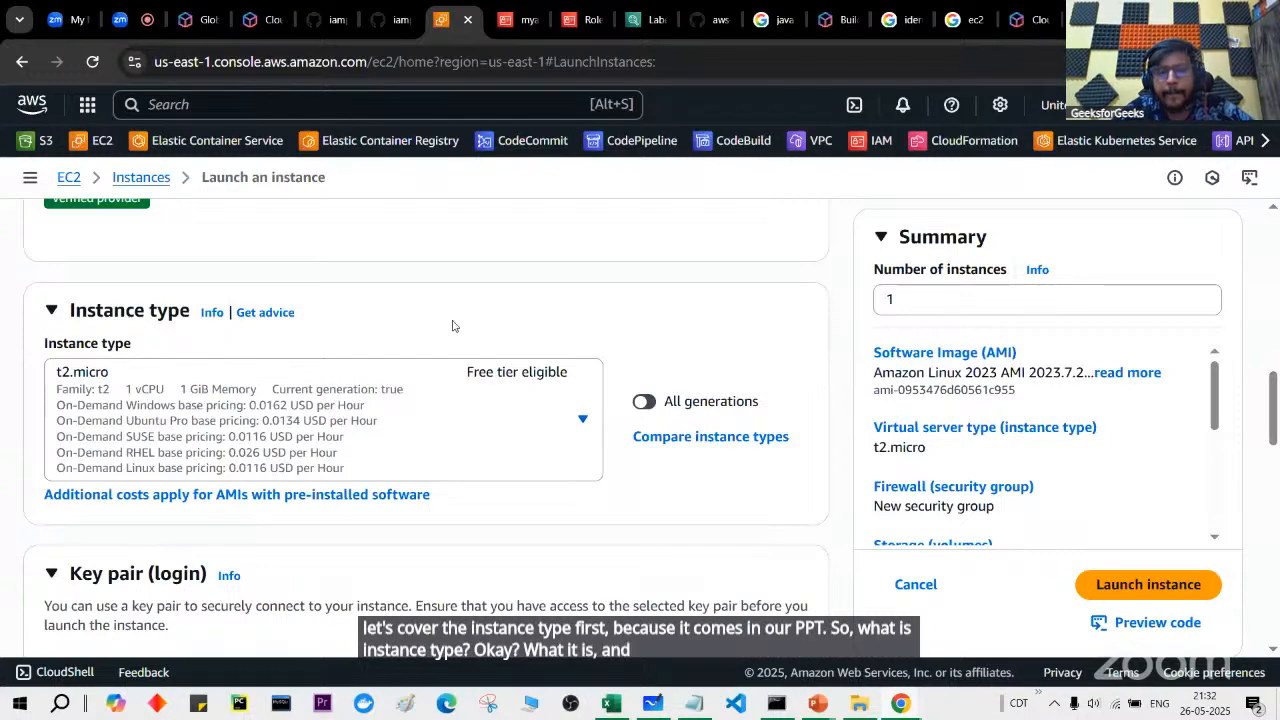
pyautogui.click(1026, 20)
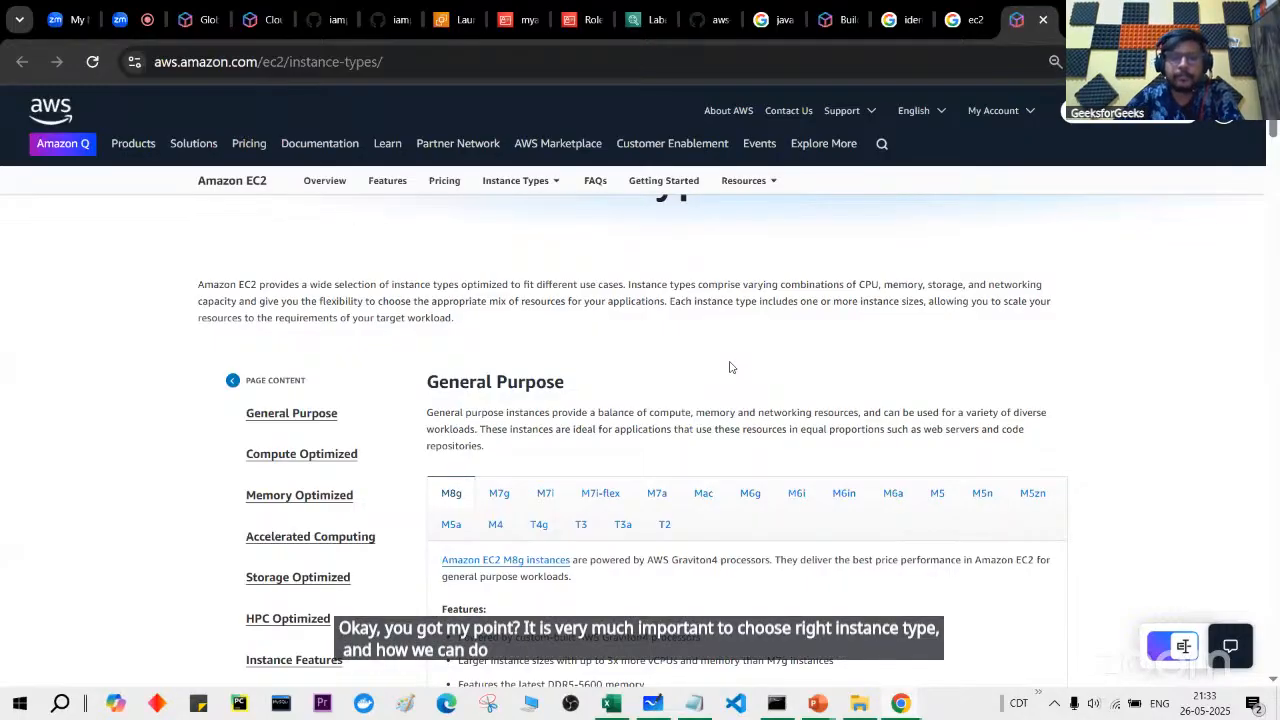
# Step: Jump to the General Purpose section and highlight its balanced compute-and-memory description
pyautogui.press('super+Tab')
pyautogui.click(205, 265)
pyautogui.scroll(-1, 423, 525)
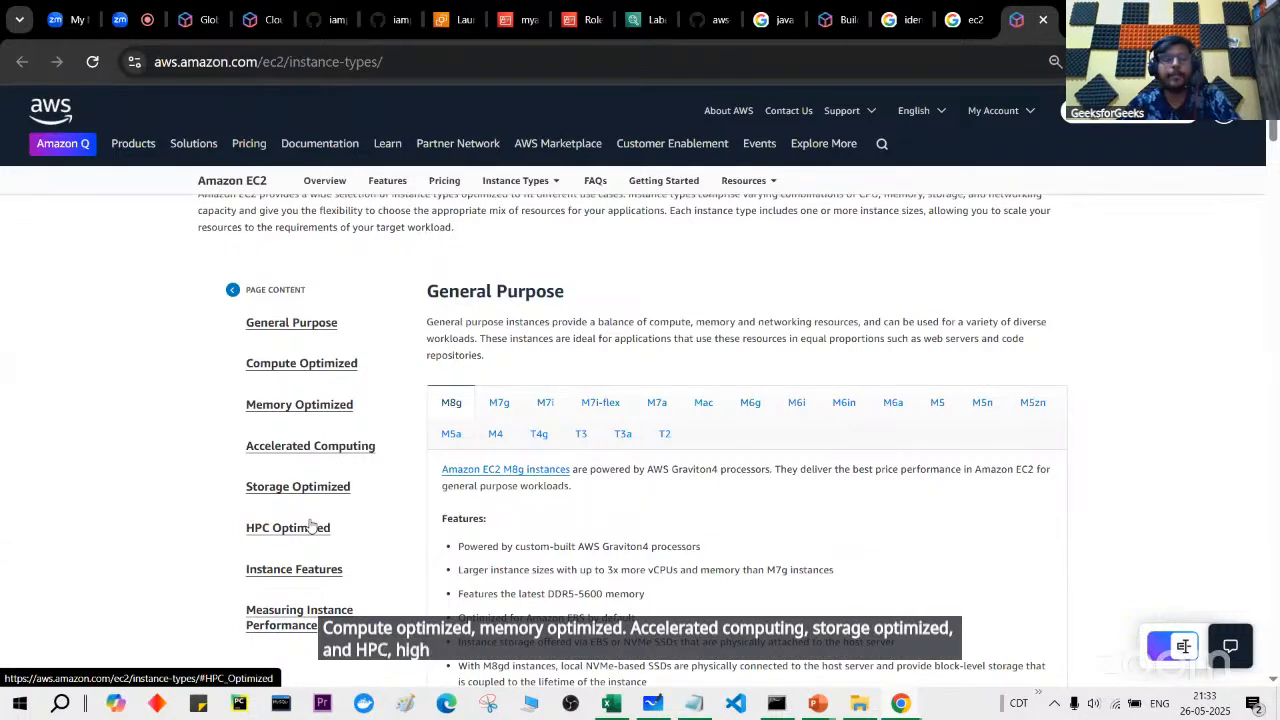
pyautogui.click(313, 331)
pyautogui.moveTo(597, 264); pyautogui.dragTo(808, 263)
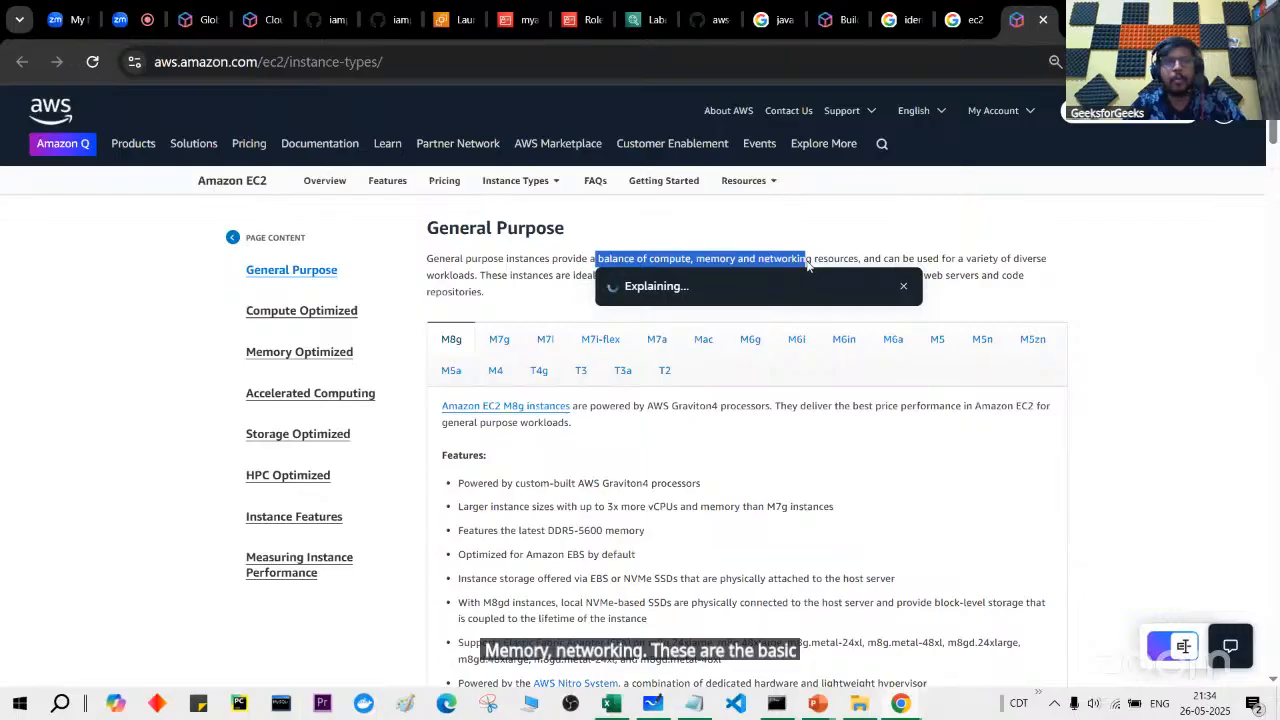
pyautogui.click(808, 263)
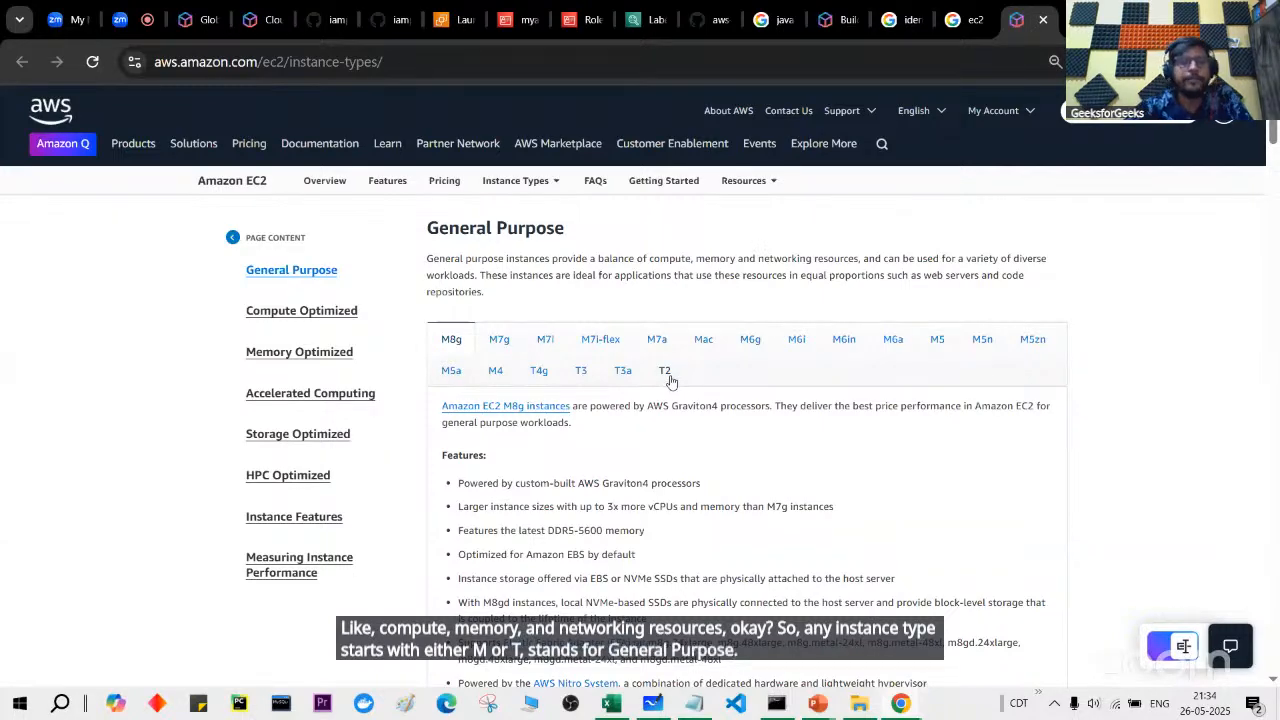
# Step: Scroll through the M8g sizes table, highlighting the m8g.medium size
pyautogui.scroll(-6, 671, 381)
pyautogui.scroll(-6, 671, 381)
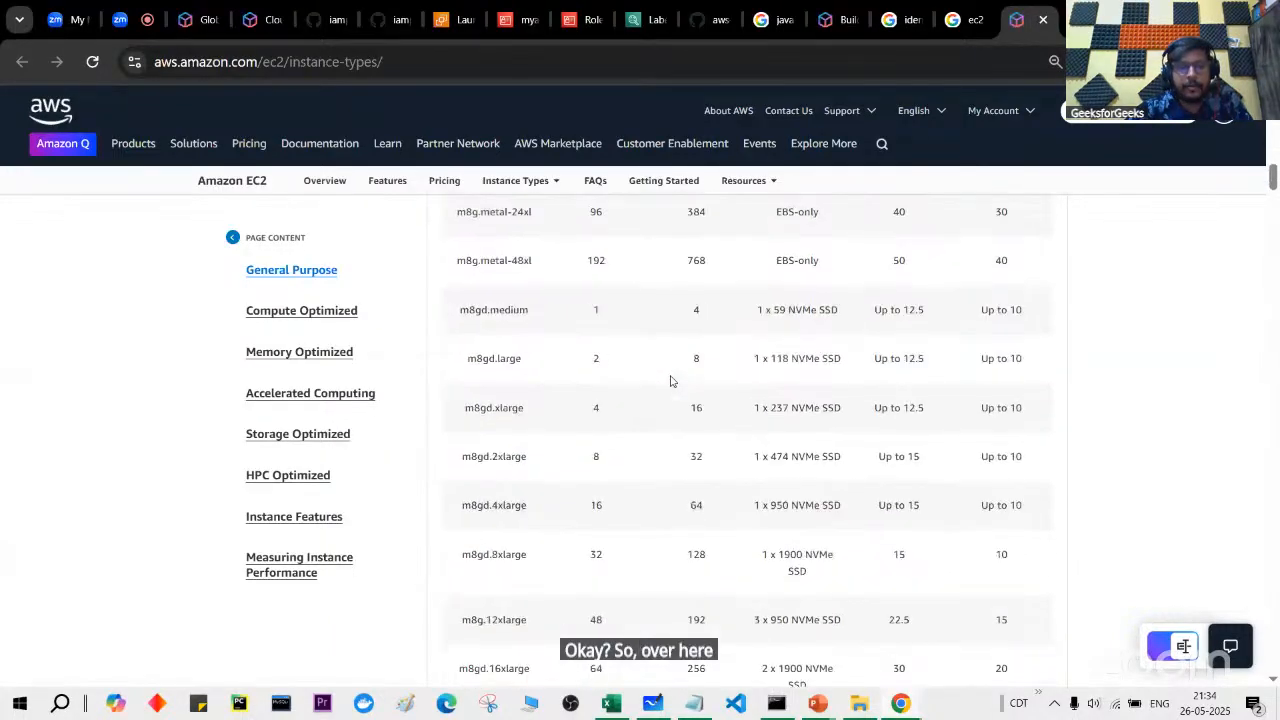
pyautogui.scroll(1, 618, 391)
pyautogui.scroll(6, 618, 391)
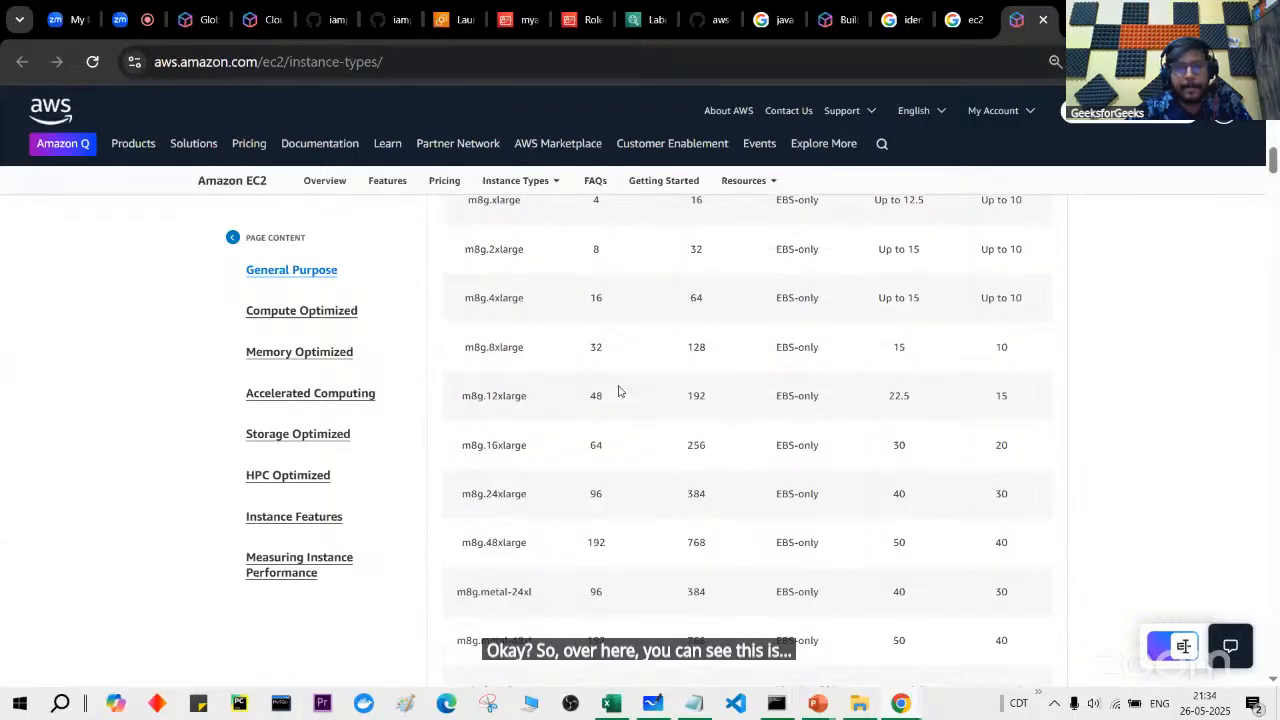
pyautogui.moveTo(462, 368); pyautogui.dragTo(518, 369)
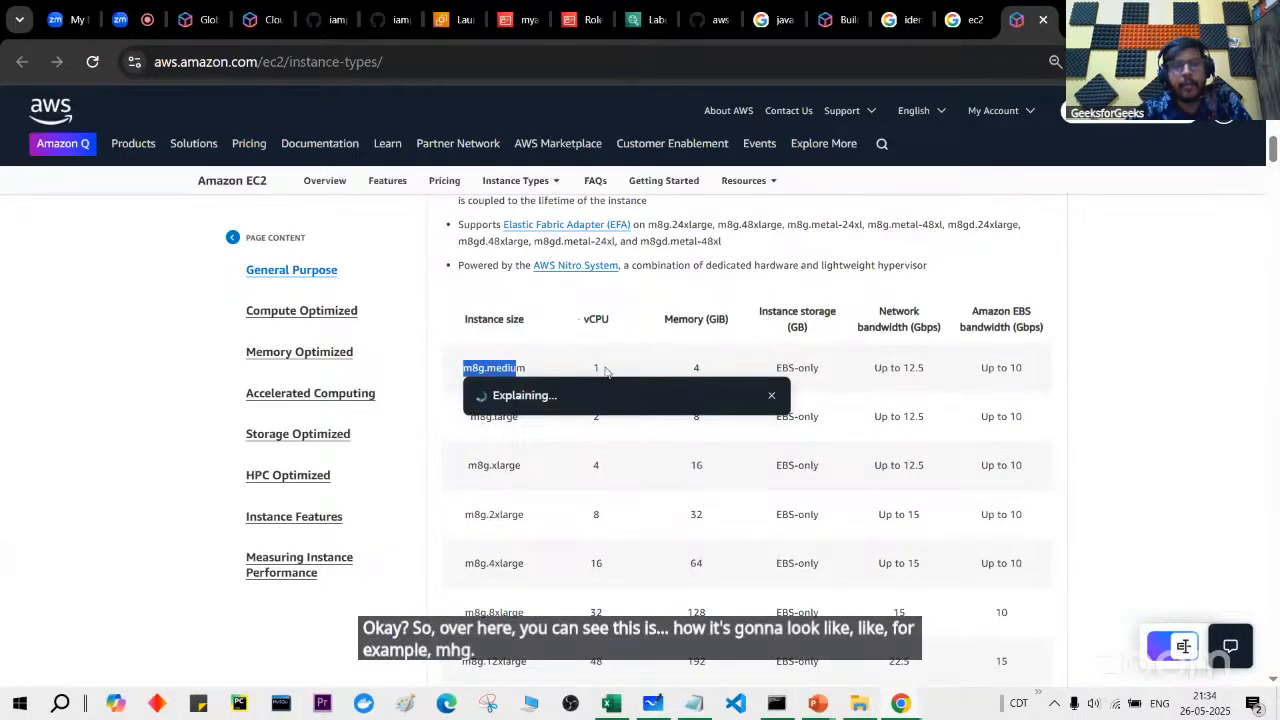
pyautogui.click(605, 368)
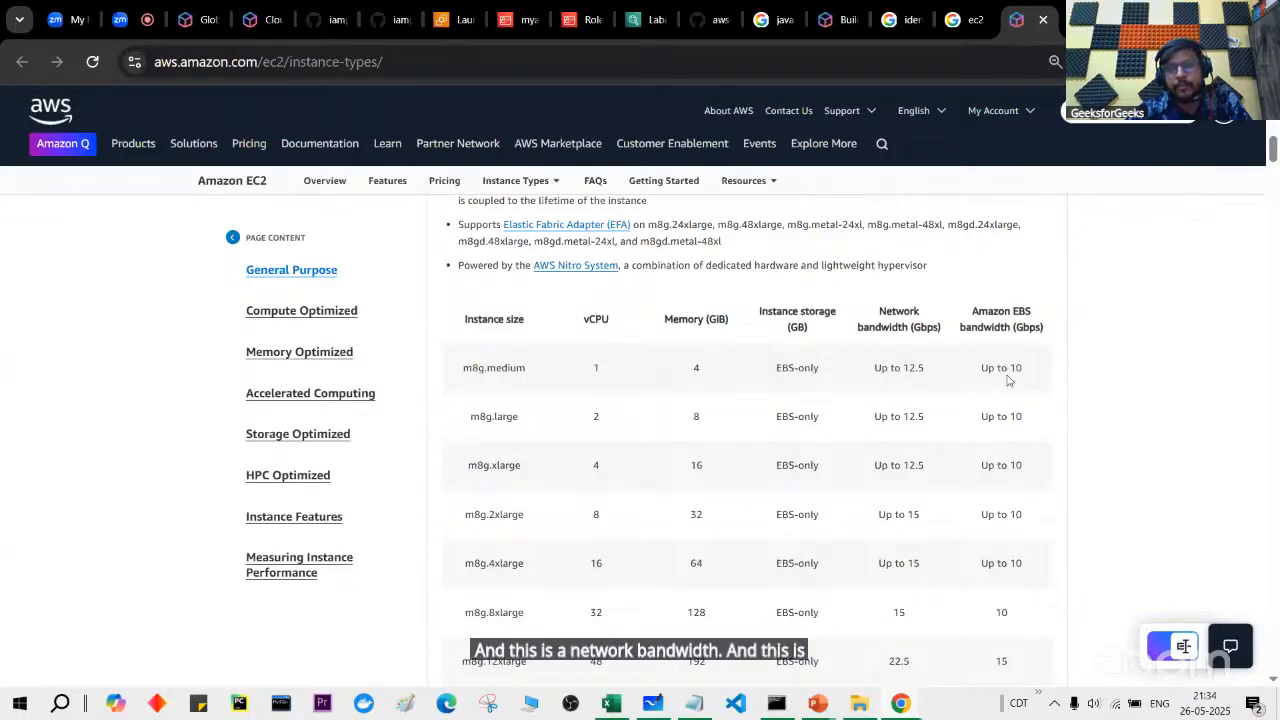
pyautogui.scroll(-1, 862, 415)
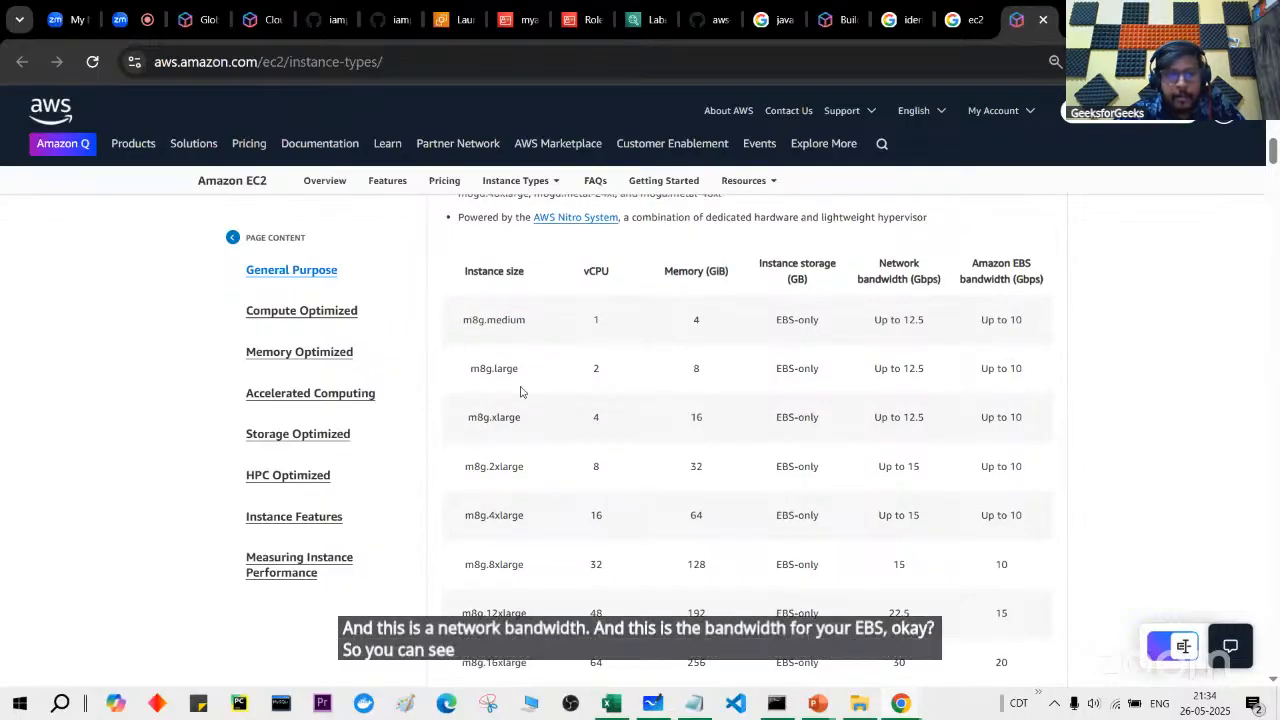
pyautogui.scroll(-3, 520, 391)
pyautogui.scroll(-10, 520, 391)
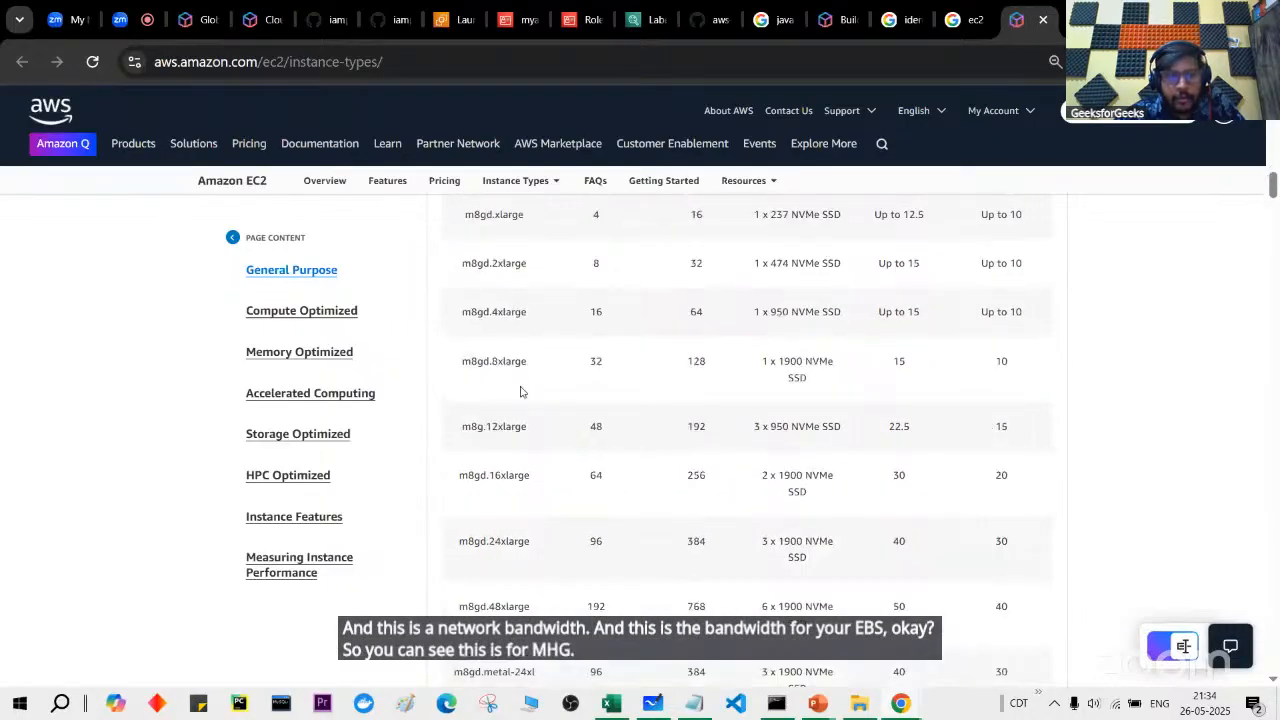
pyautogui.scroll(10, 520, 391)
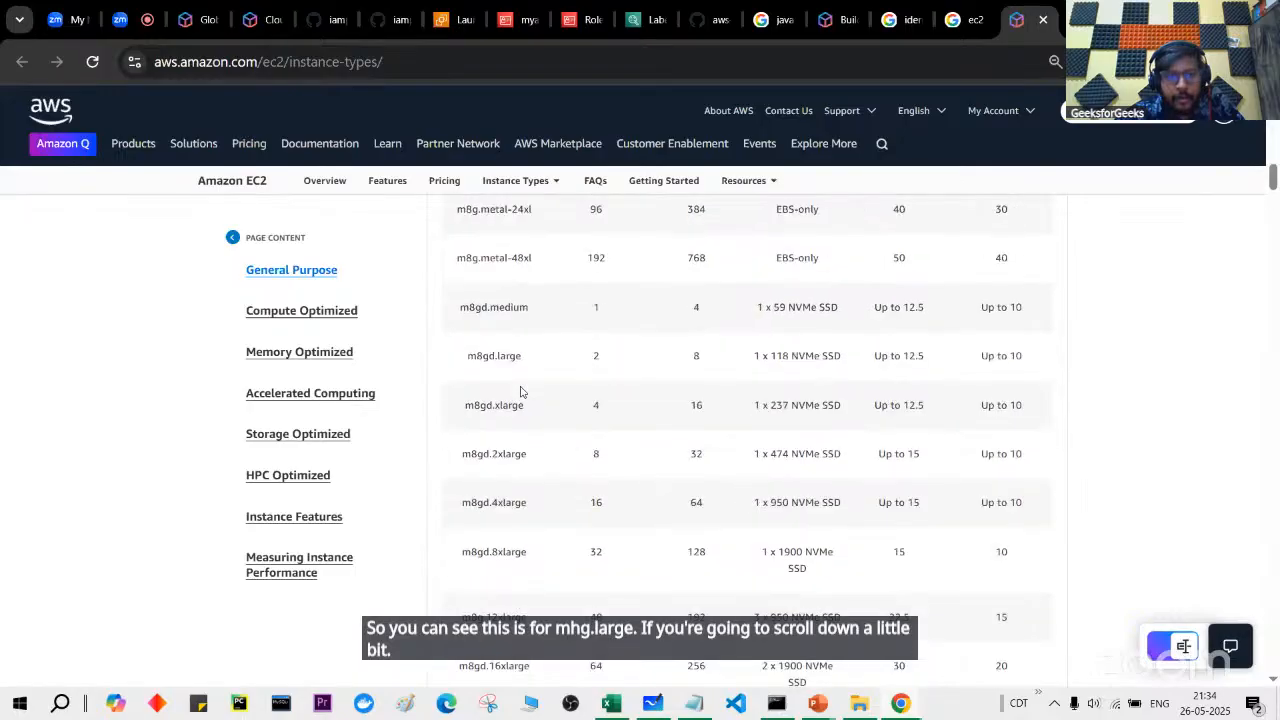
pyautogui.scroll(5, 520, 391)
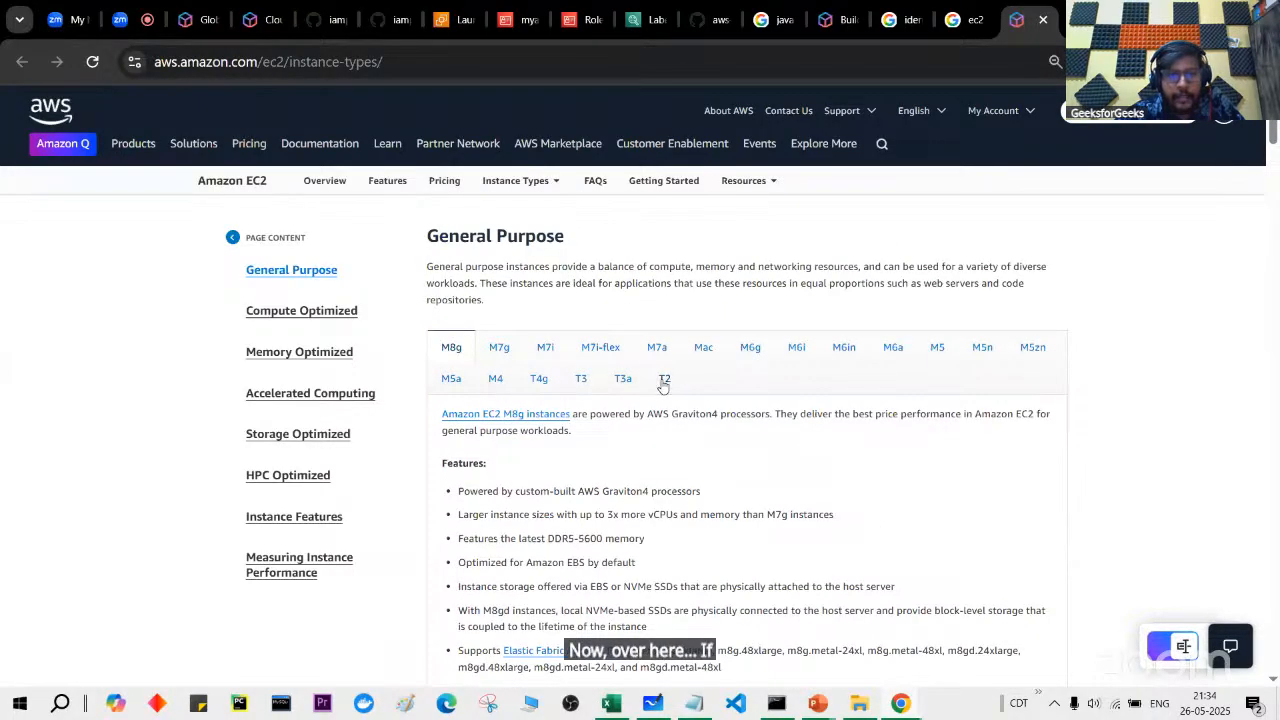
# Step: Show the T2 family details and mark its Free Tier eligible note
pyautogui.click(663, 380)
pyautogui.scroll(-5, 650, 567)
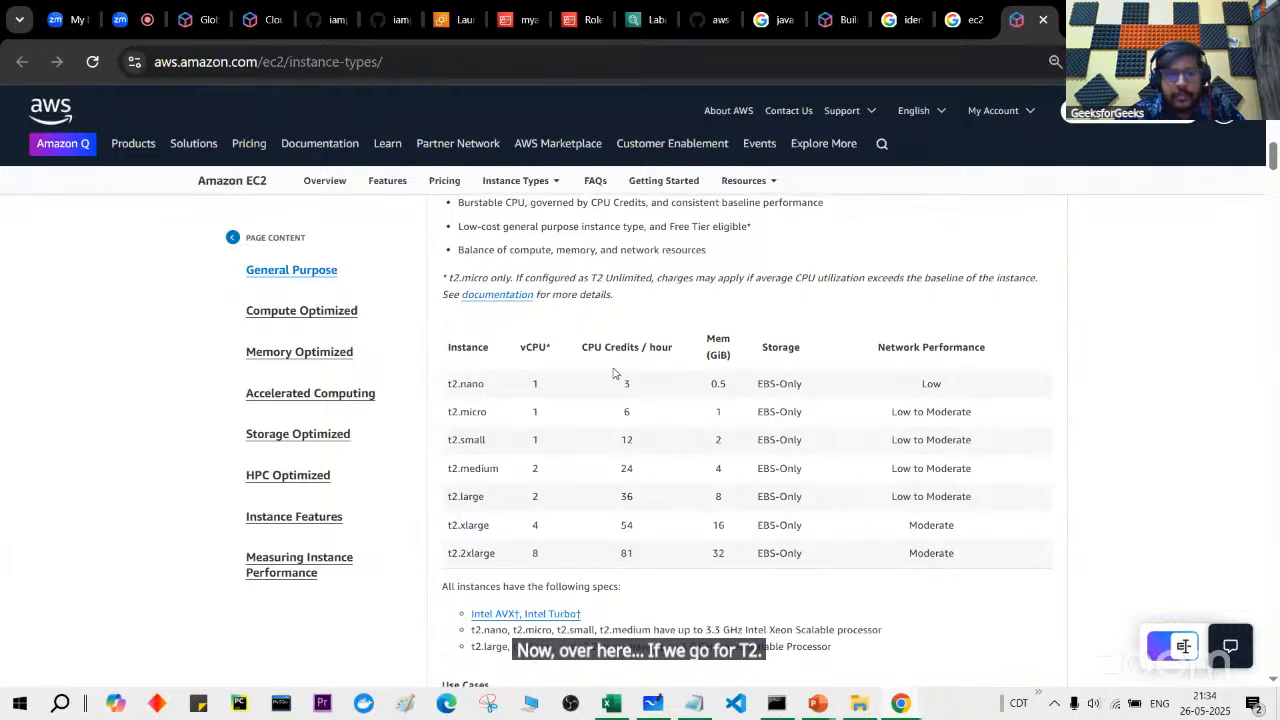
pyautogui.scroll(1, 552, 412)
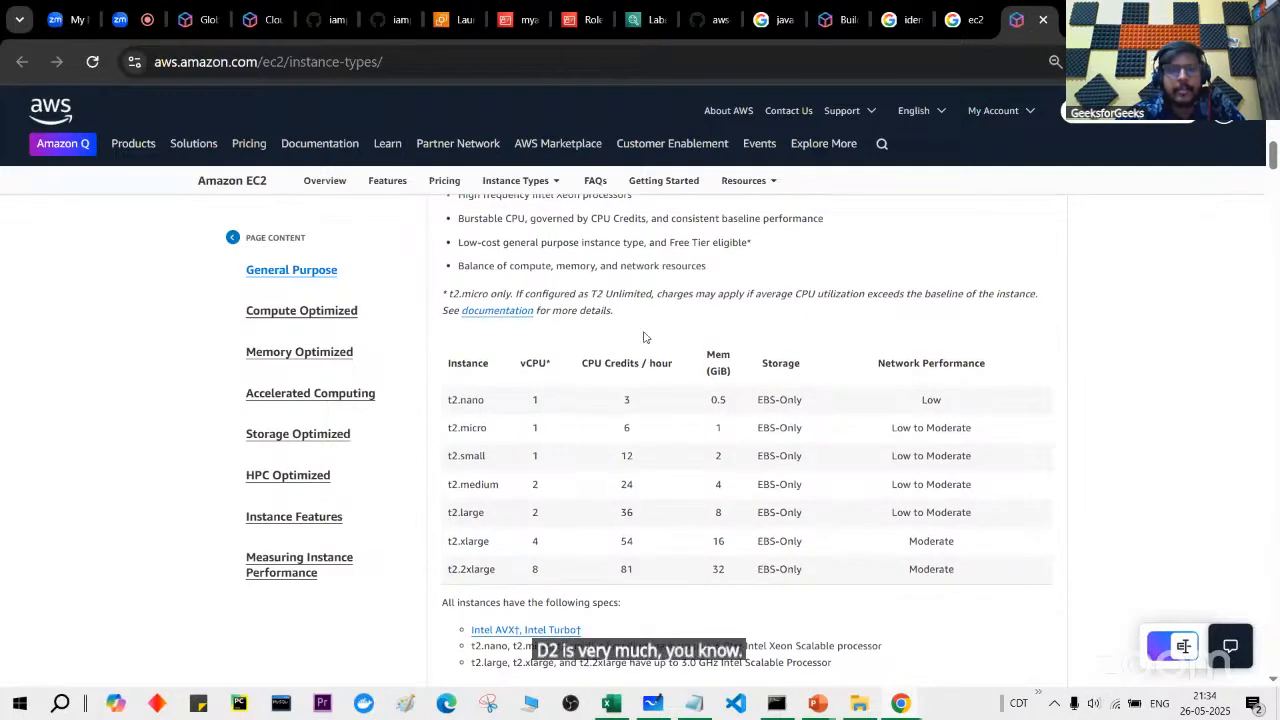
pyautogui.moveTo(680, 243); pyautogui.dragTo(763, 244)
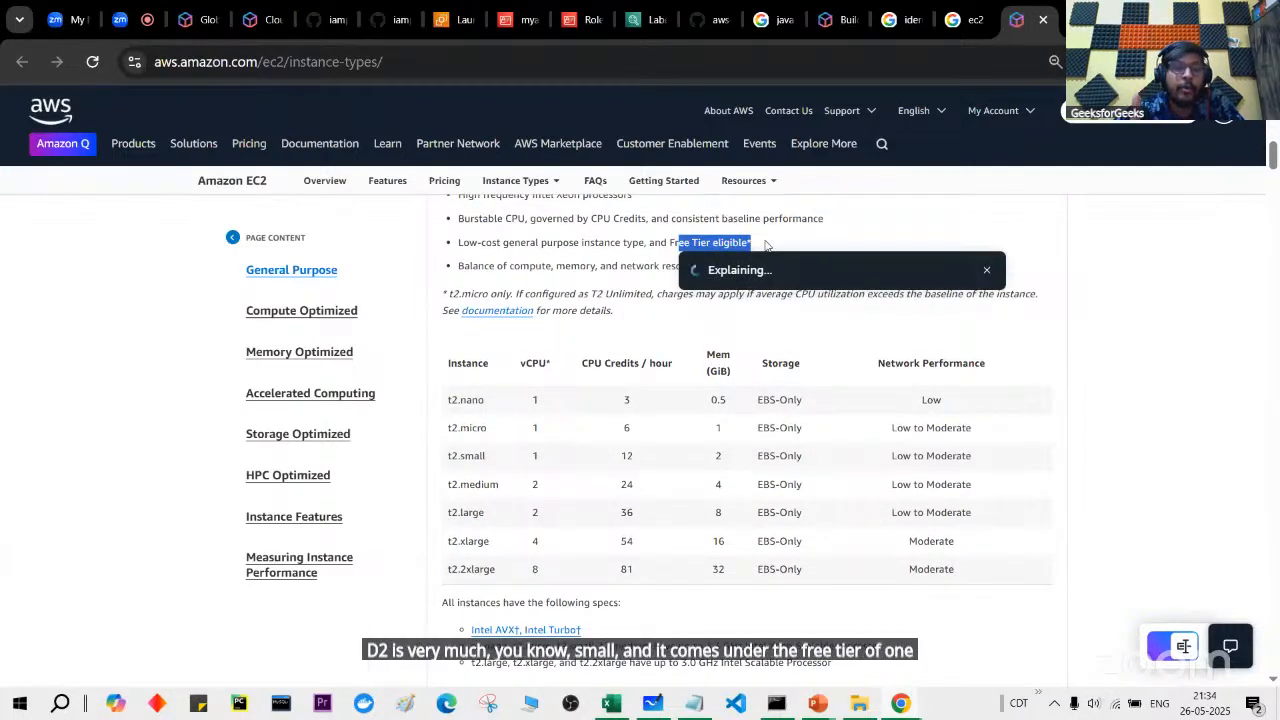
pyautogui.scroll(1, 751, 344)
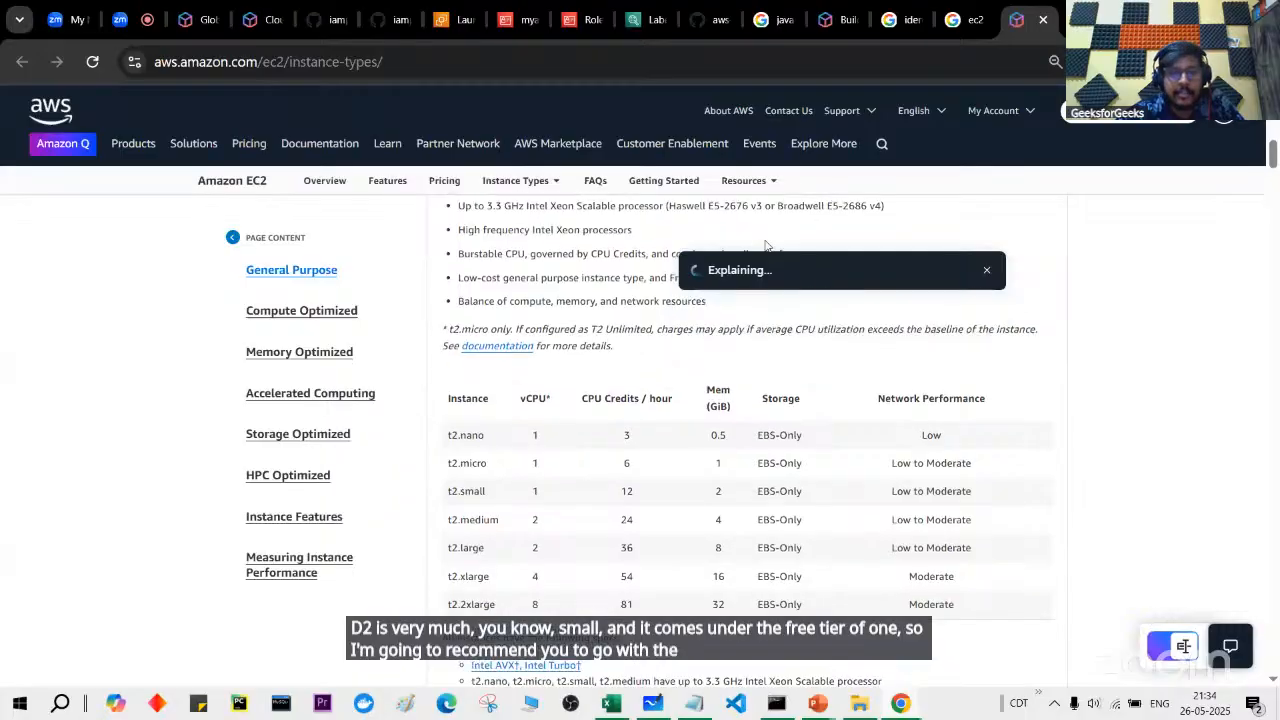
pyautogui.scroll(-1, 564, 351)
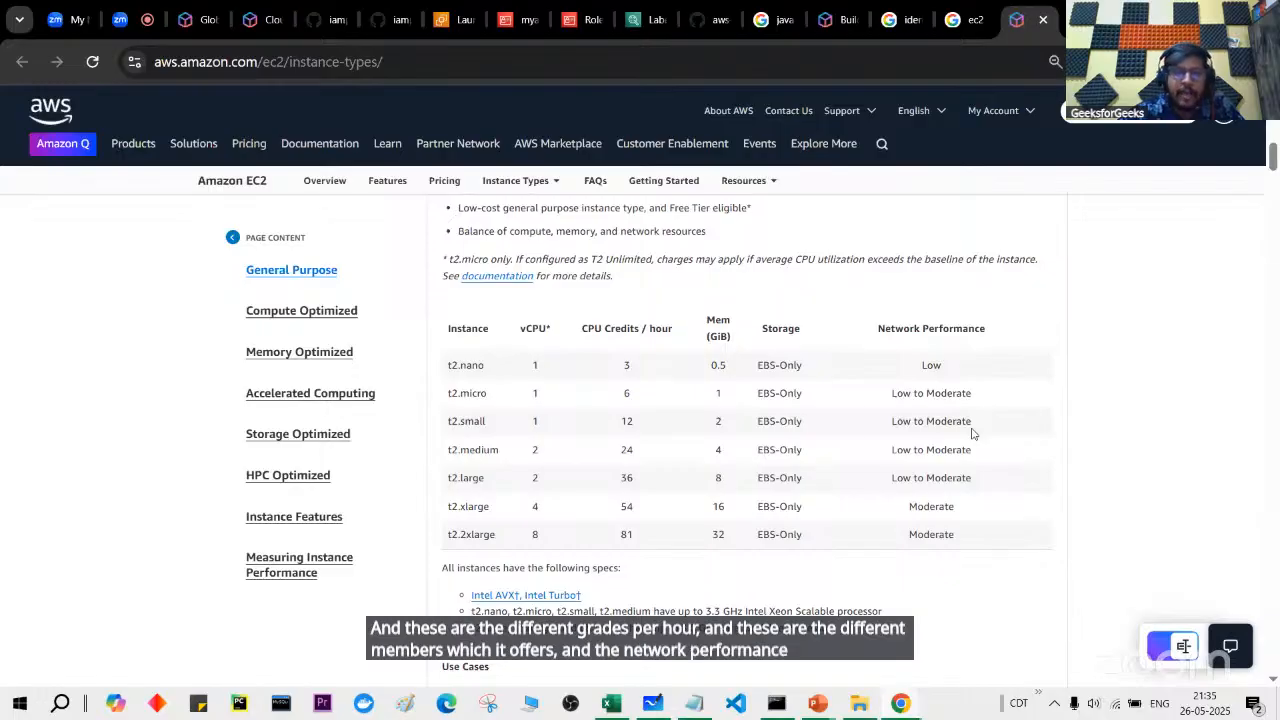
pyautogui.scroll(6, 971, 432)
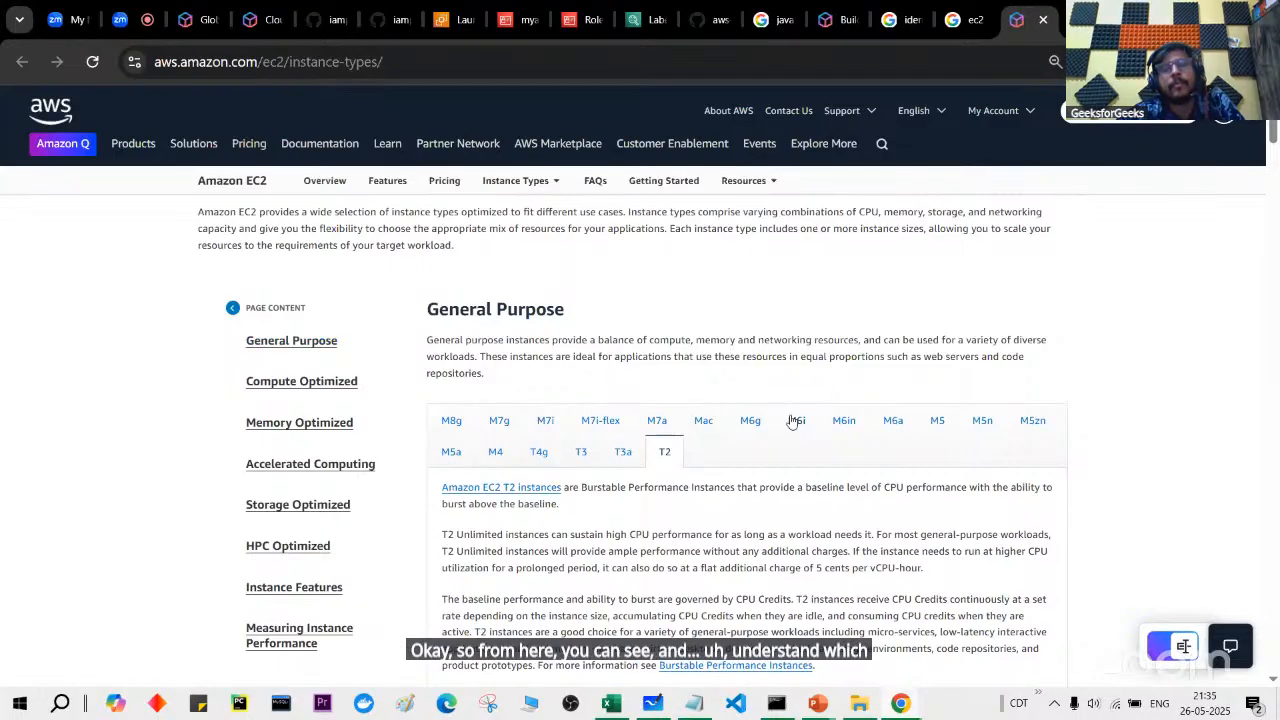
# Step: Read the Compute Optimized section, highlighting compute-bound applications and example workloads
pyautogui.click(331, 390)
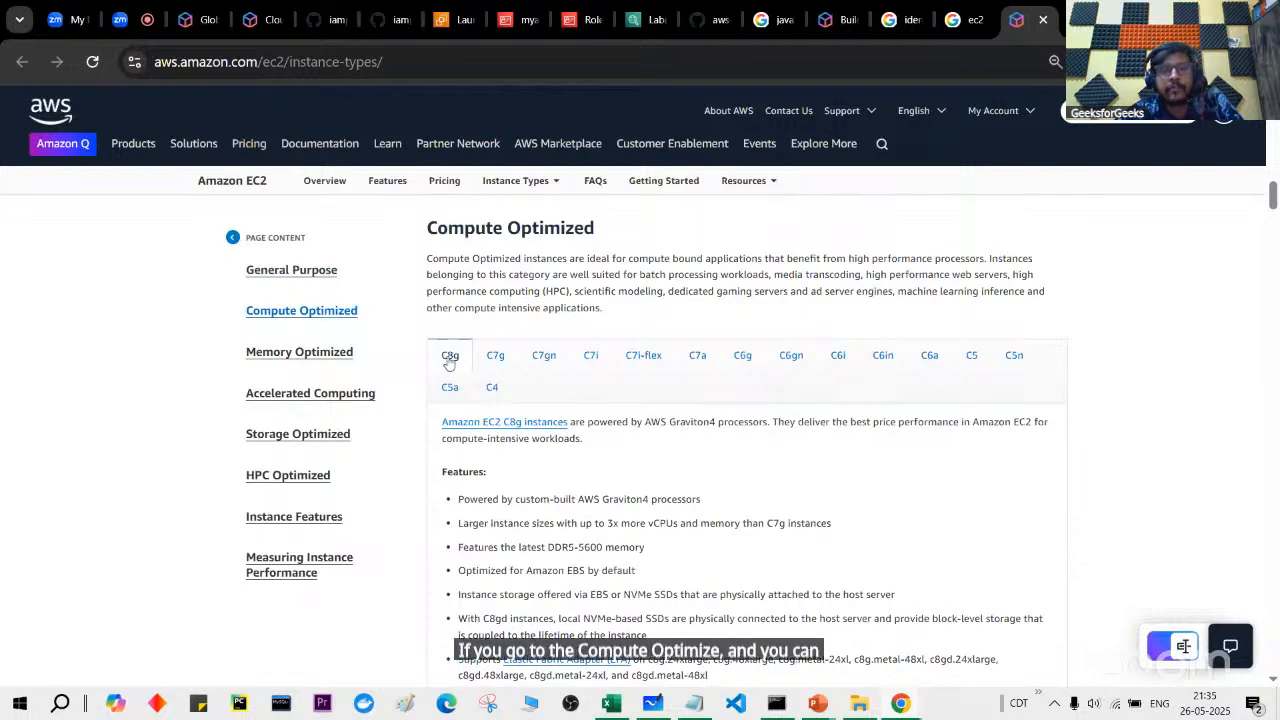
pyautogui.moveTo(600, 262); pyautogui.dragTo(770, 256)
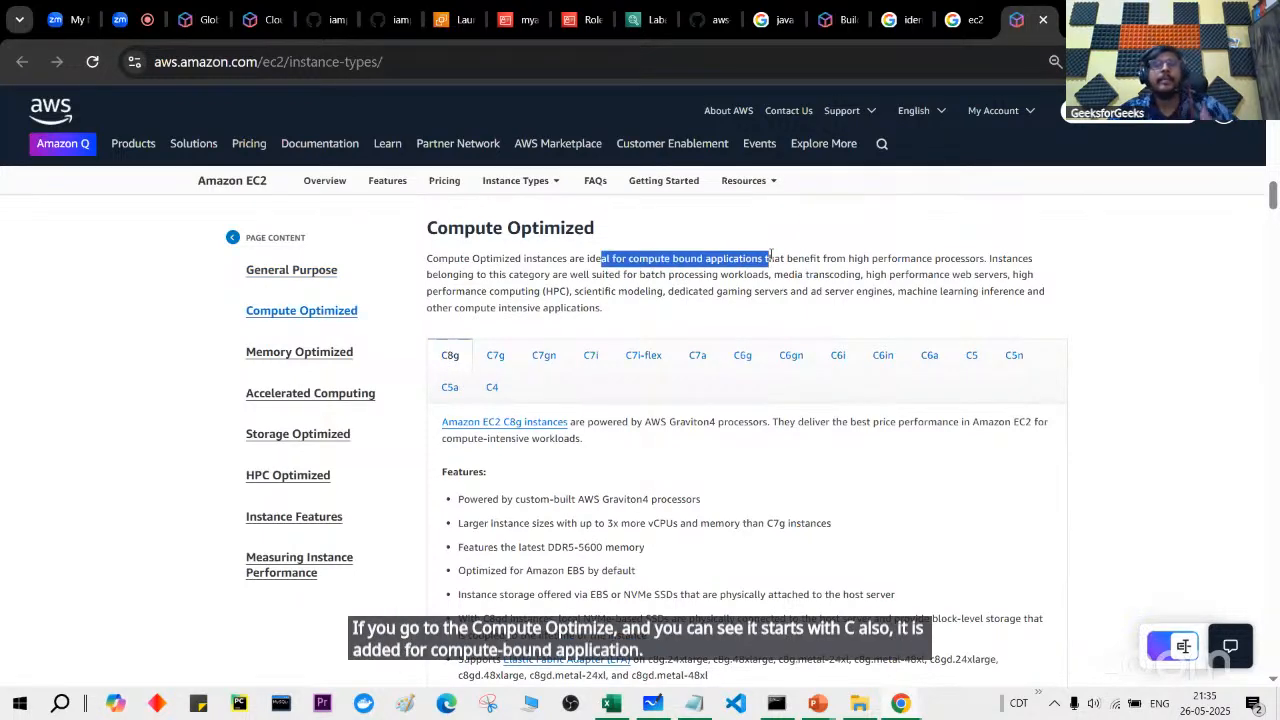
pyautogui.click(877, 249)
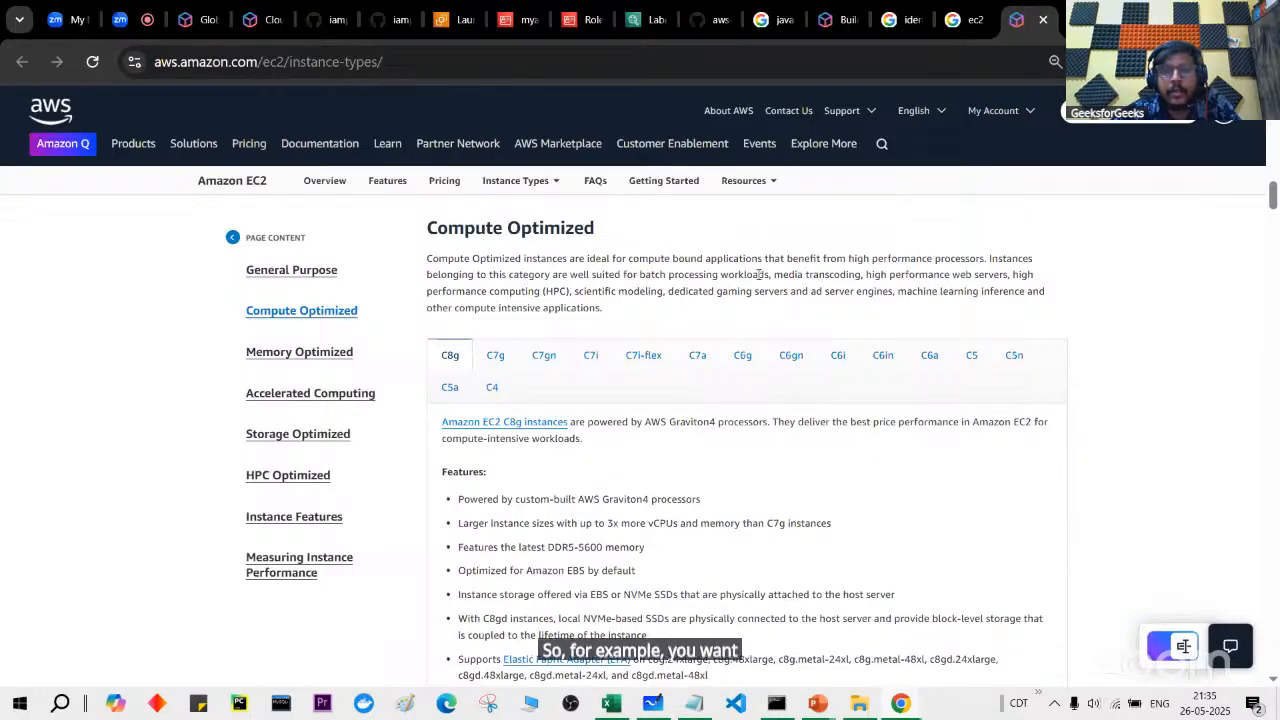
pyautogui.moveTo(639, 276); pyautogui.dragTo(979, 296)
pyautogui.click(939, 335)
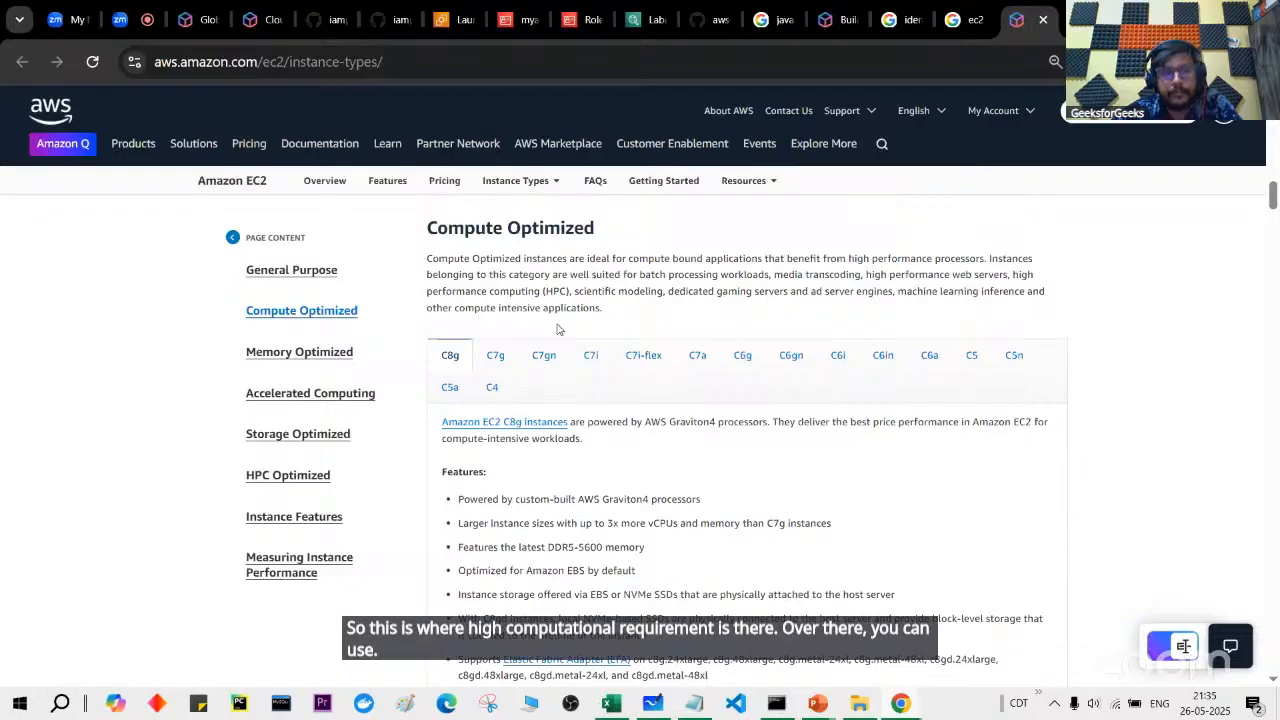
pyautogui.scroll(-1, 557, 329)
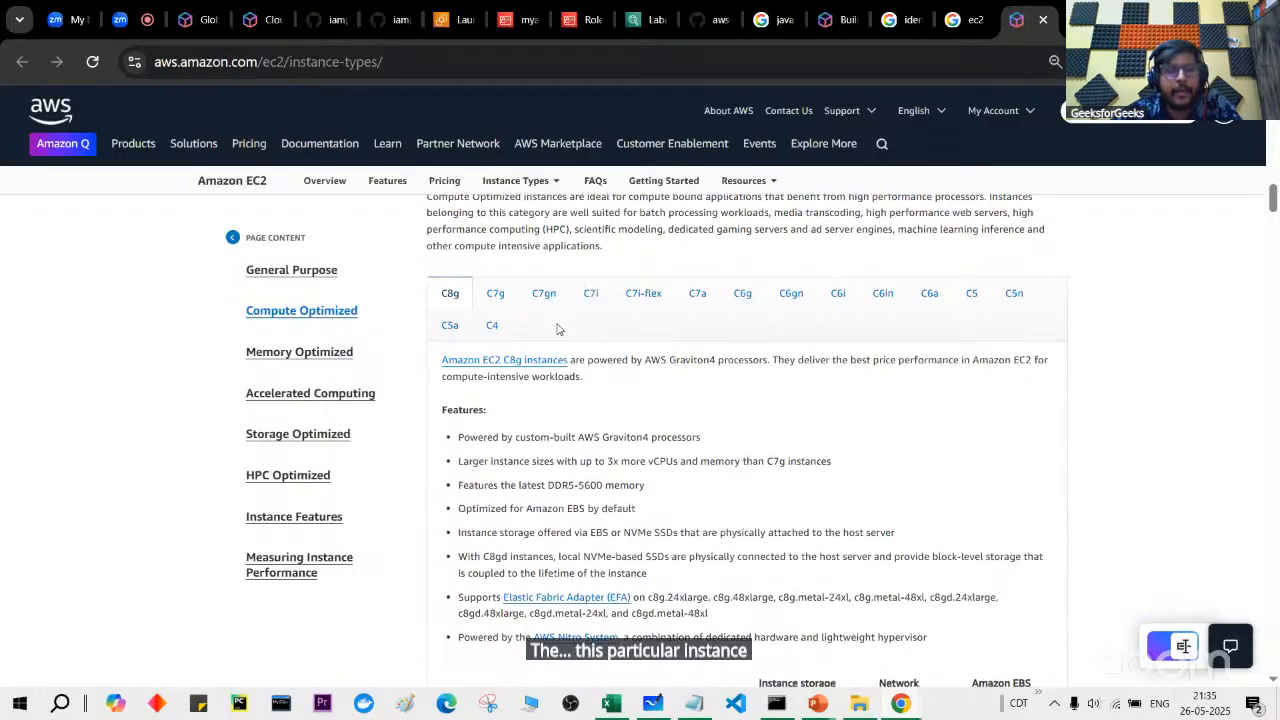
# Step: Review Memory, Accelerated Computing, Storage and HPC Optimized sections, then return to the launch form
pyautogui.click(319, 363)
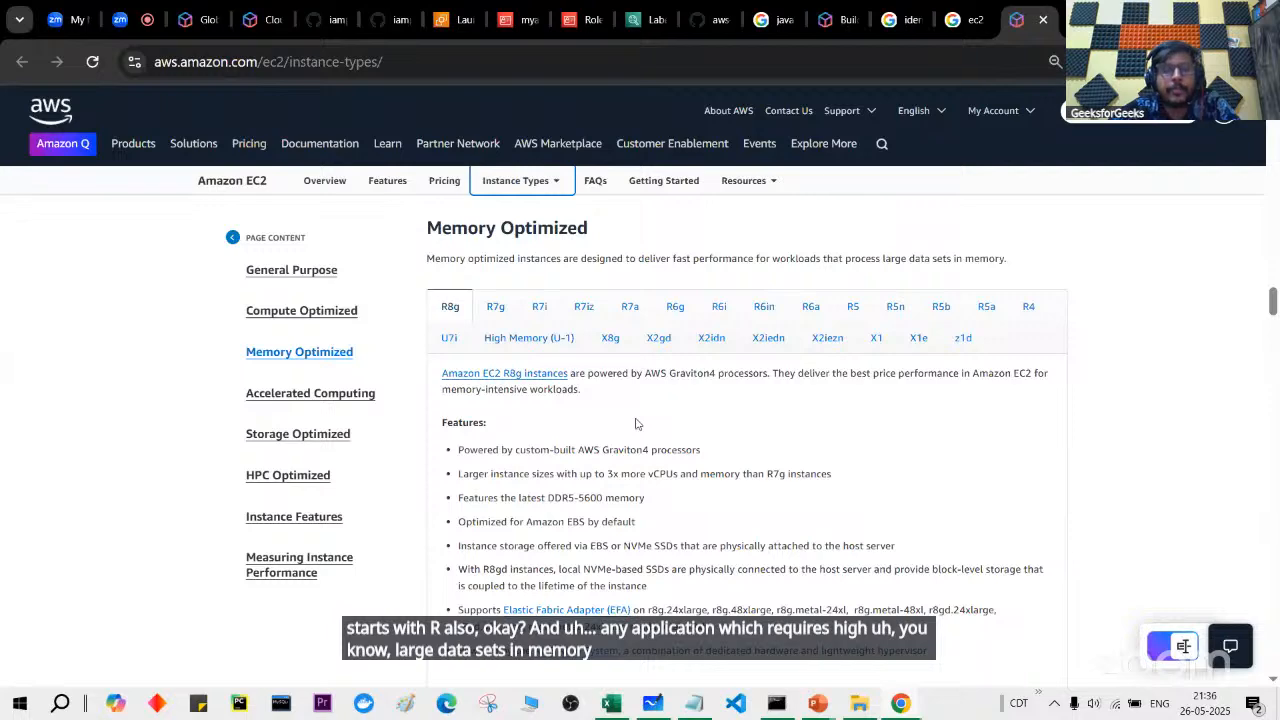
pyautogui.scroll(-3, 635, 424)
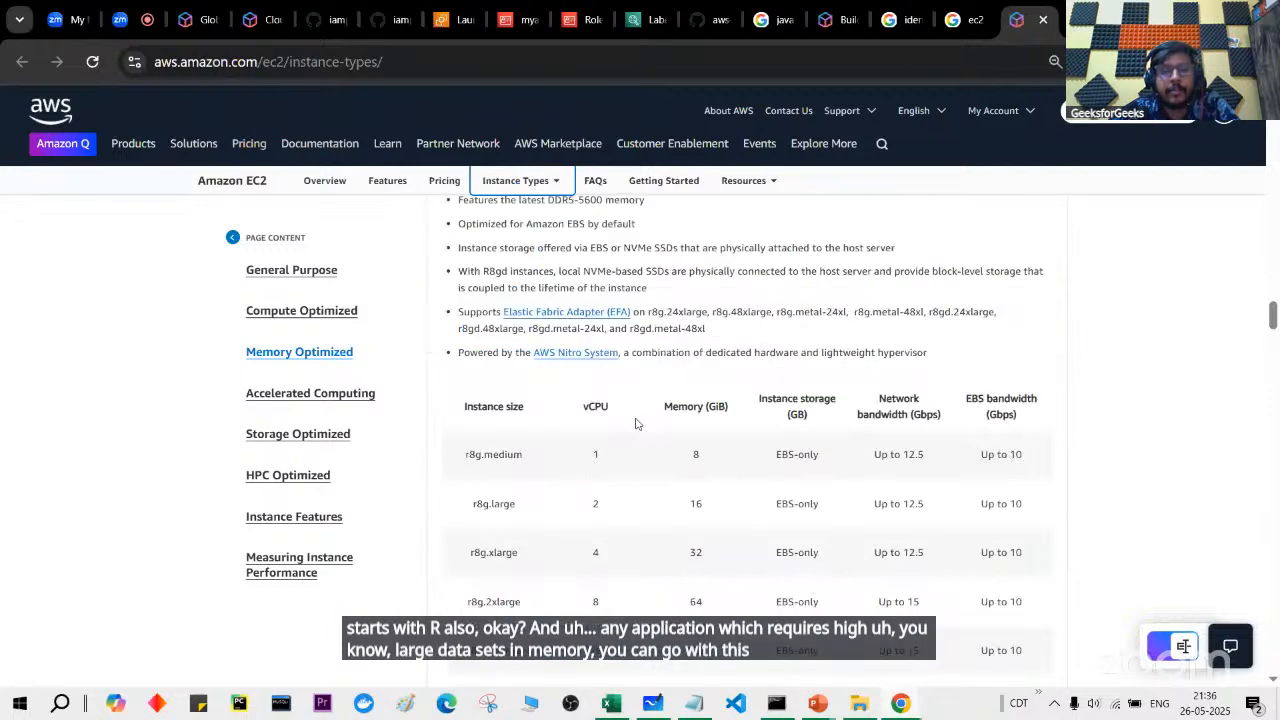
pyautogui.click(322, 395)
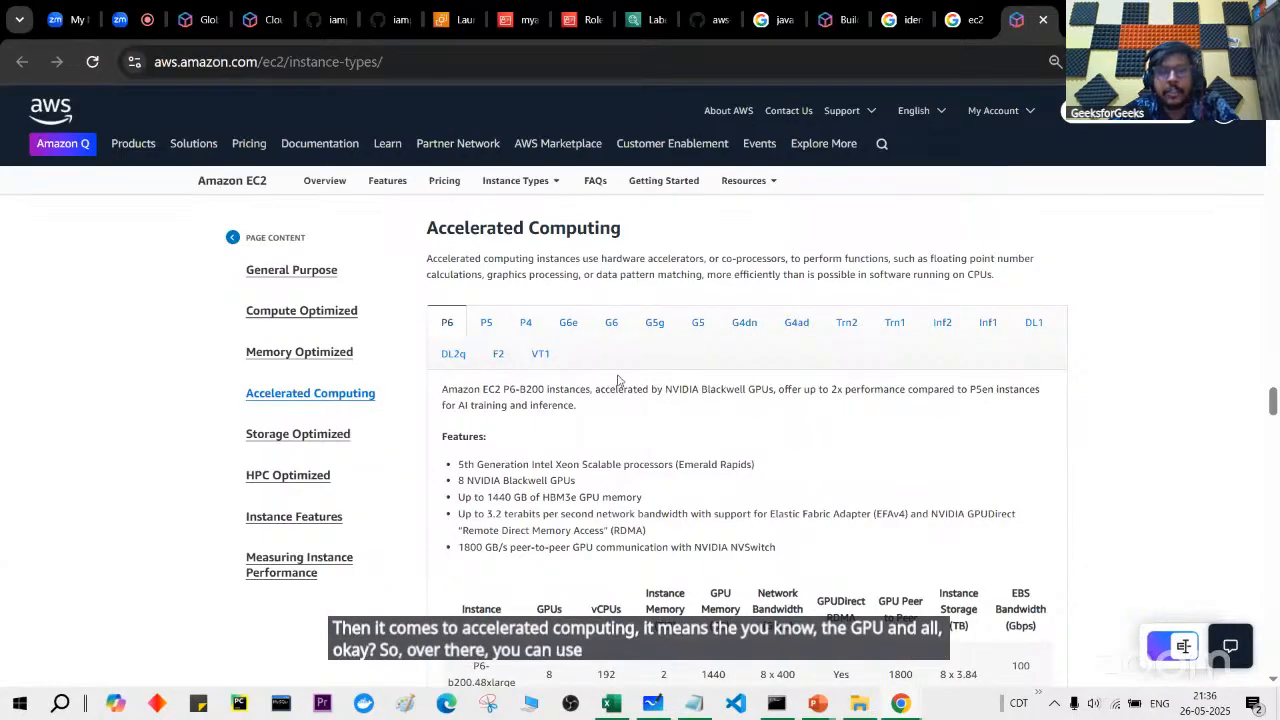
pyautogui.scroll(-3, 335, 443)
pyautogui.click(335, 434)
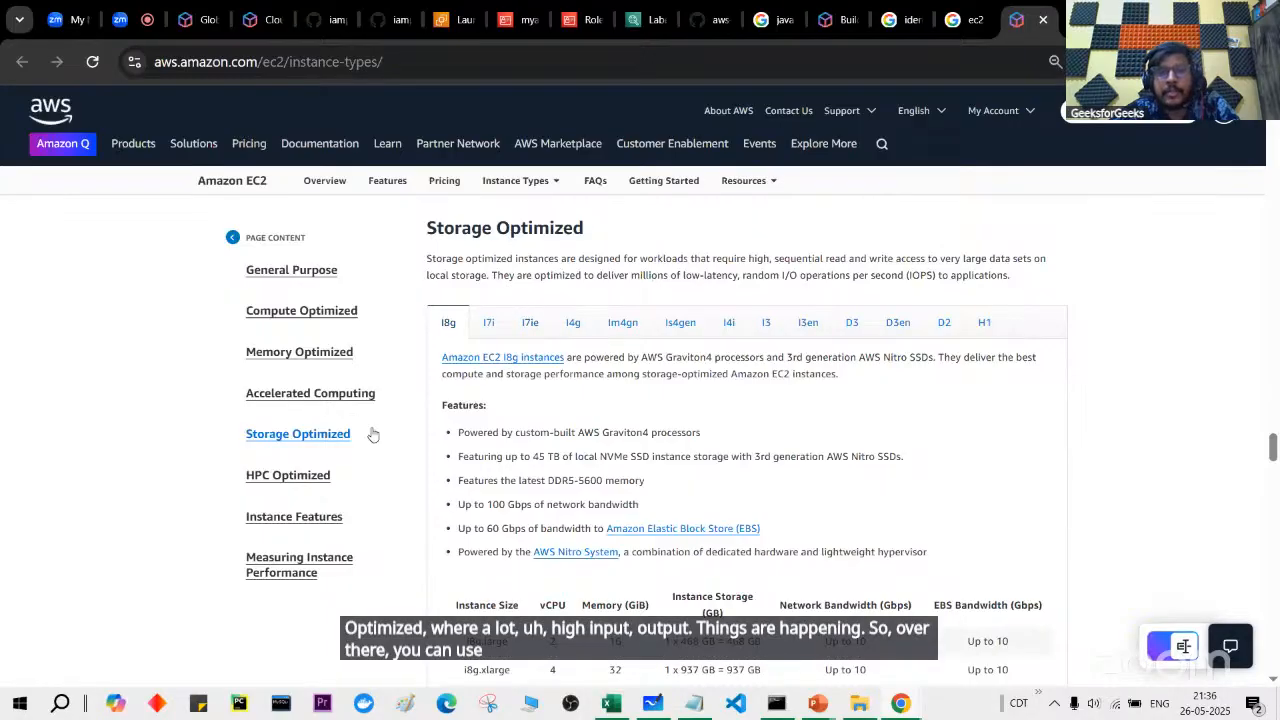
pyautogui.click(308, 476)
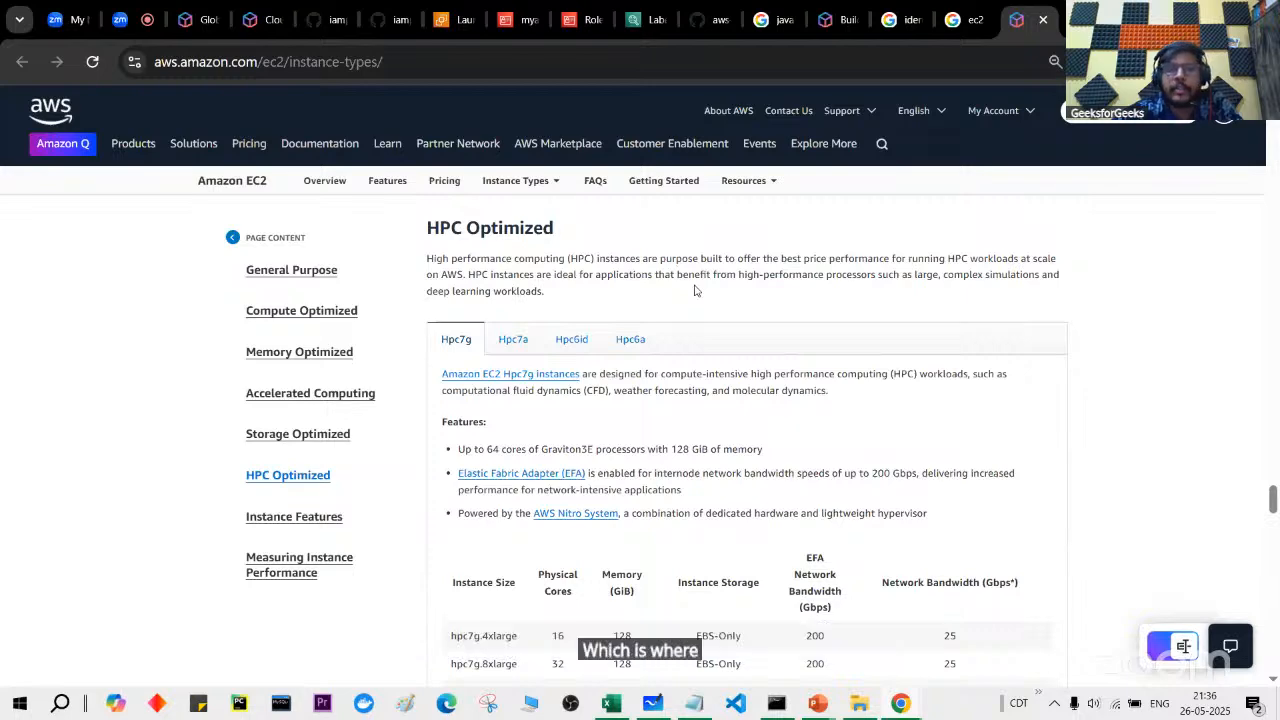
pyautogui.scroll(-3, 695, 290)
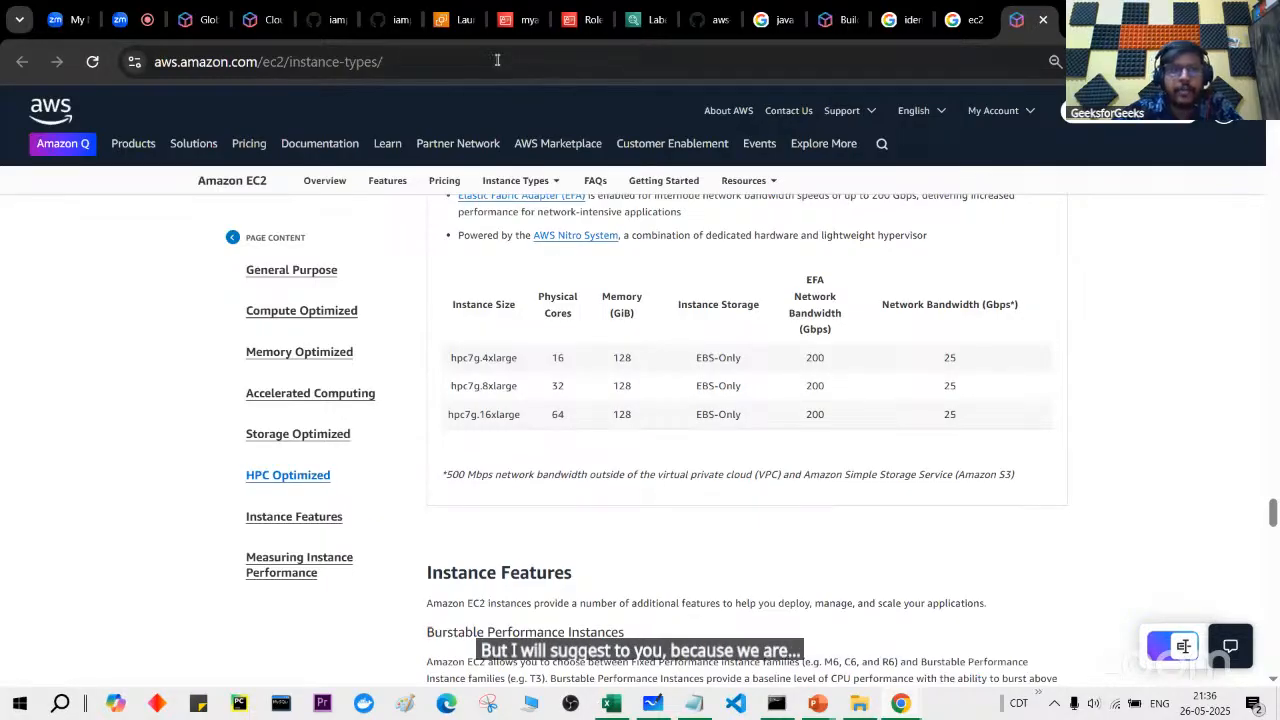
pyautogui.click(445, 19)
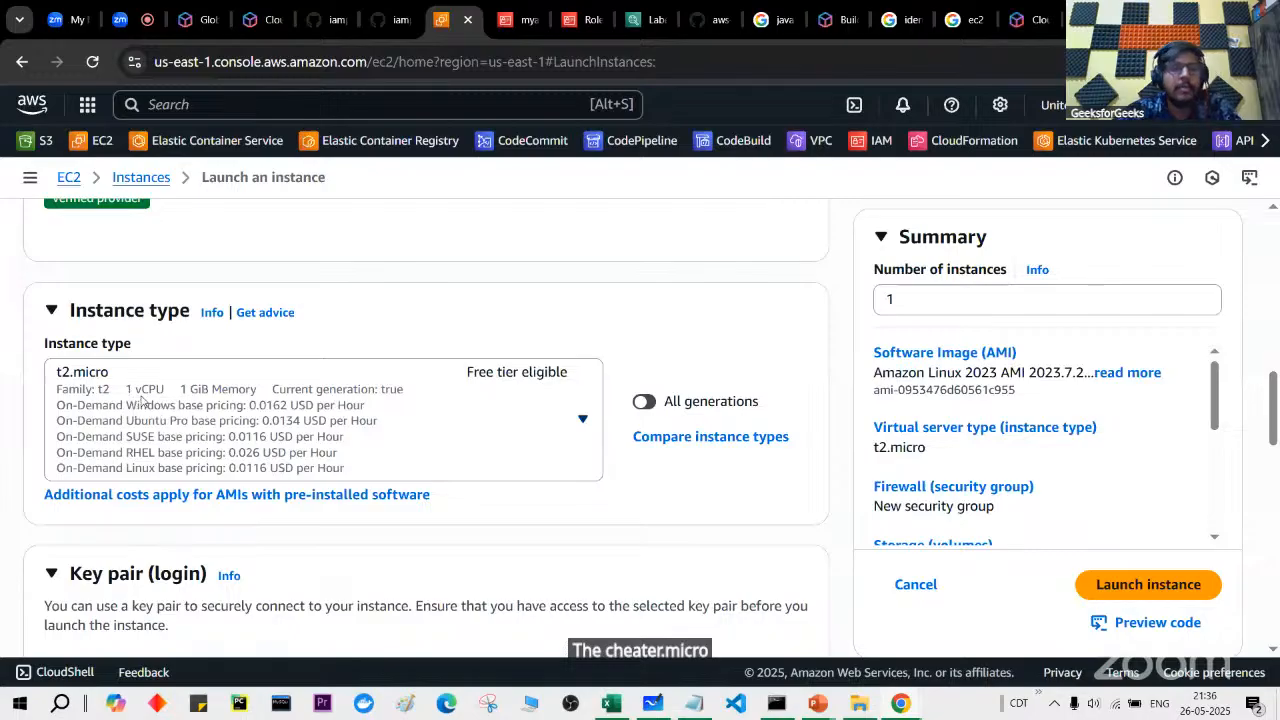
pyautogui.click(364, 431)
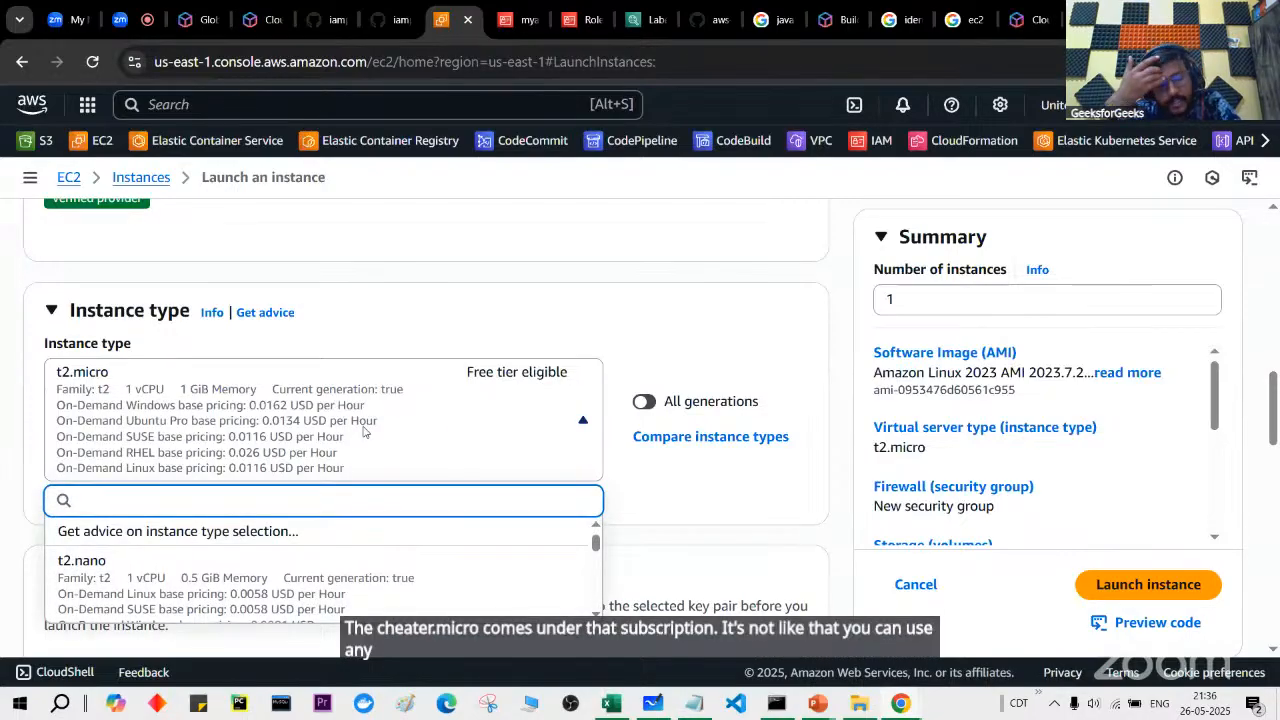
pyautogui.click(323, 475)
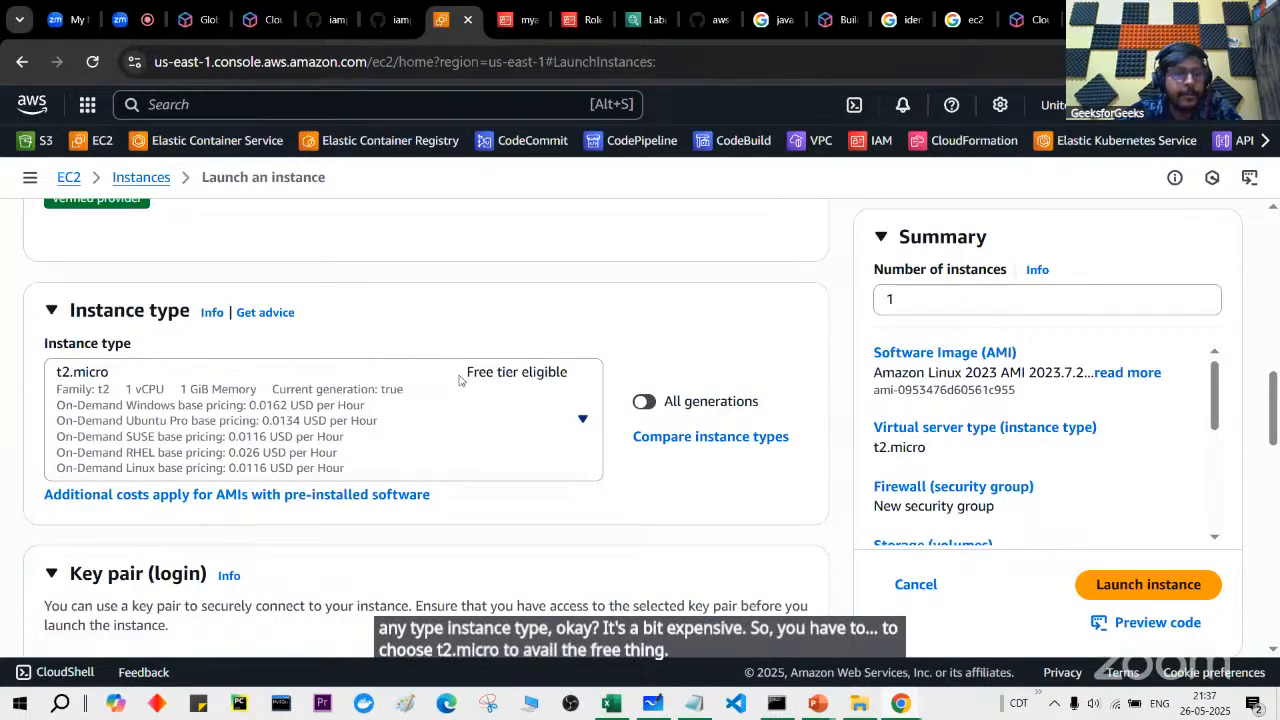
pyautogui.scroll(1, 459, 378)
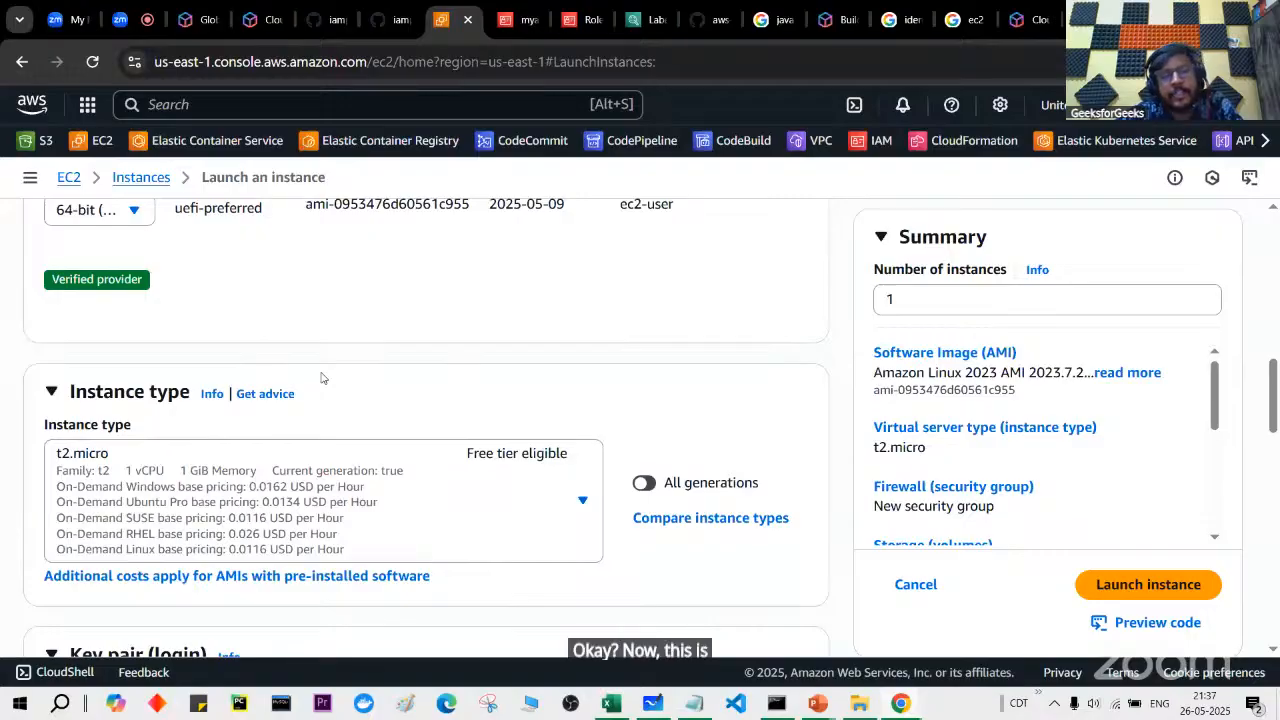
pyautogui.scroll(5, 321, 378)
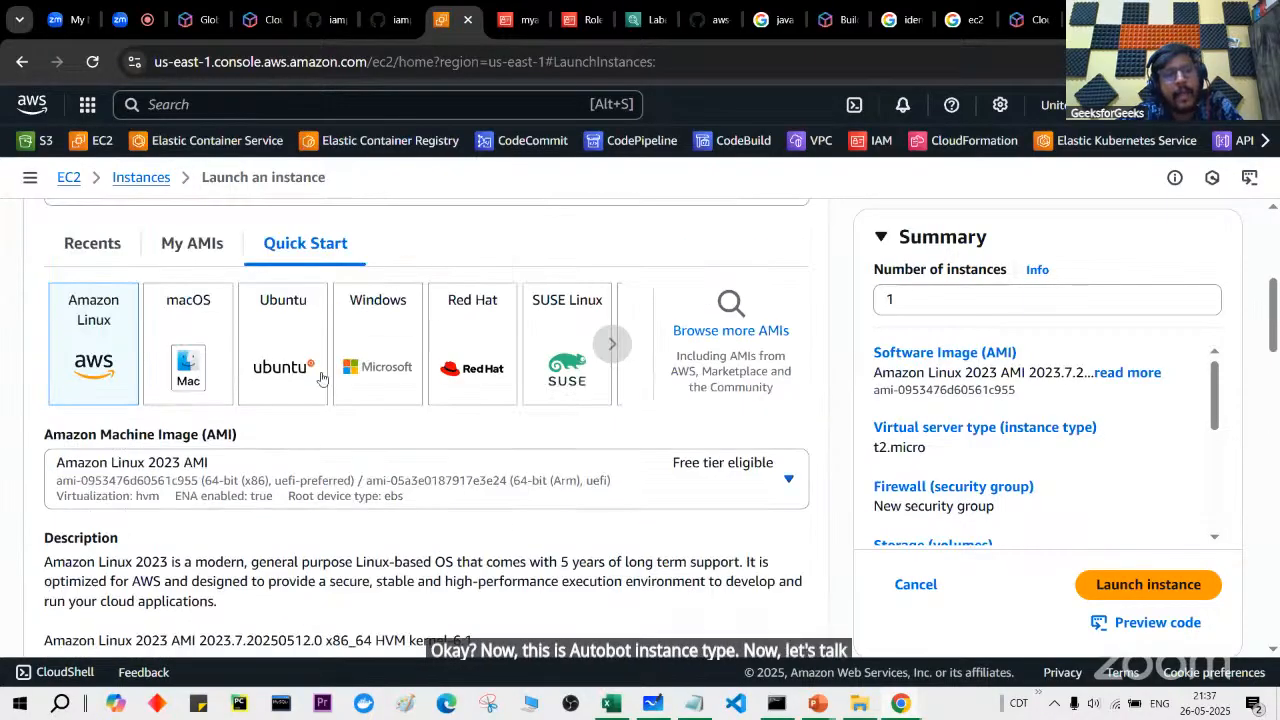
pyautogui.scroll(2, 321, 378)
pyautogui.moveTo(80, 264); pyautogui.dragTo(288, 270)
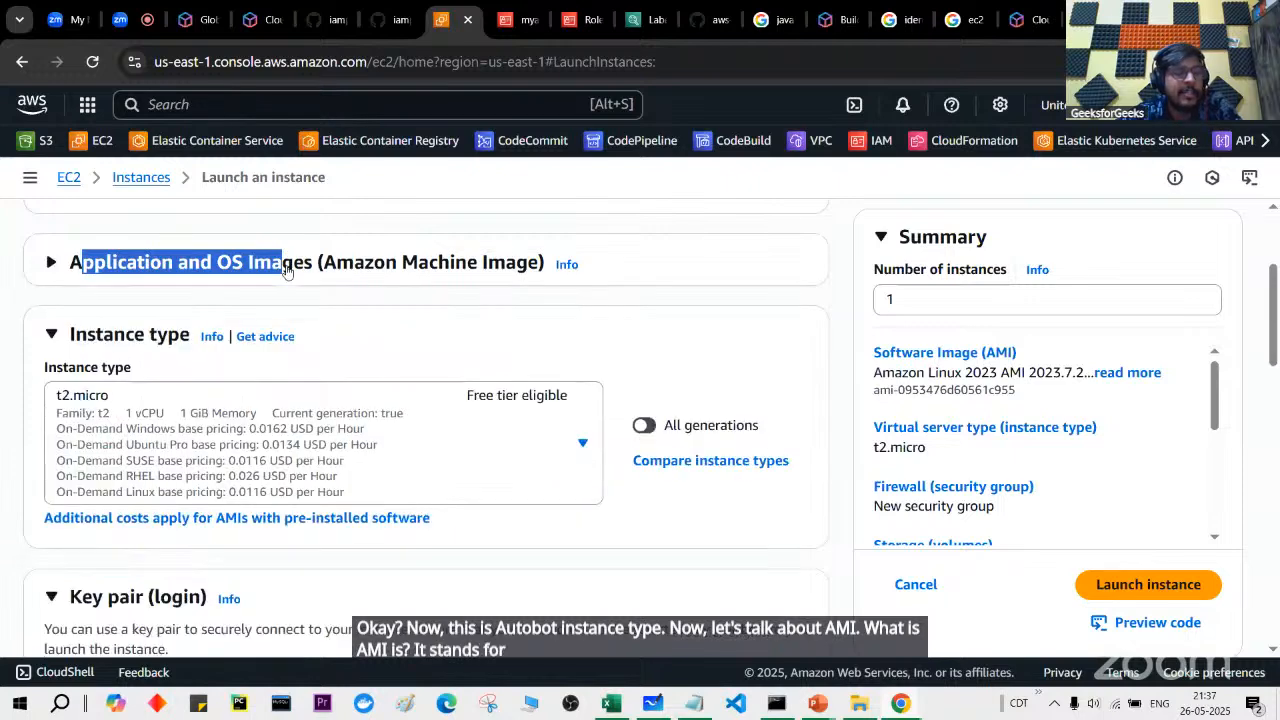
pyautogui.click(288, 270)
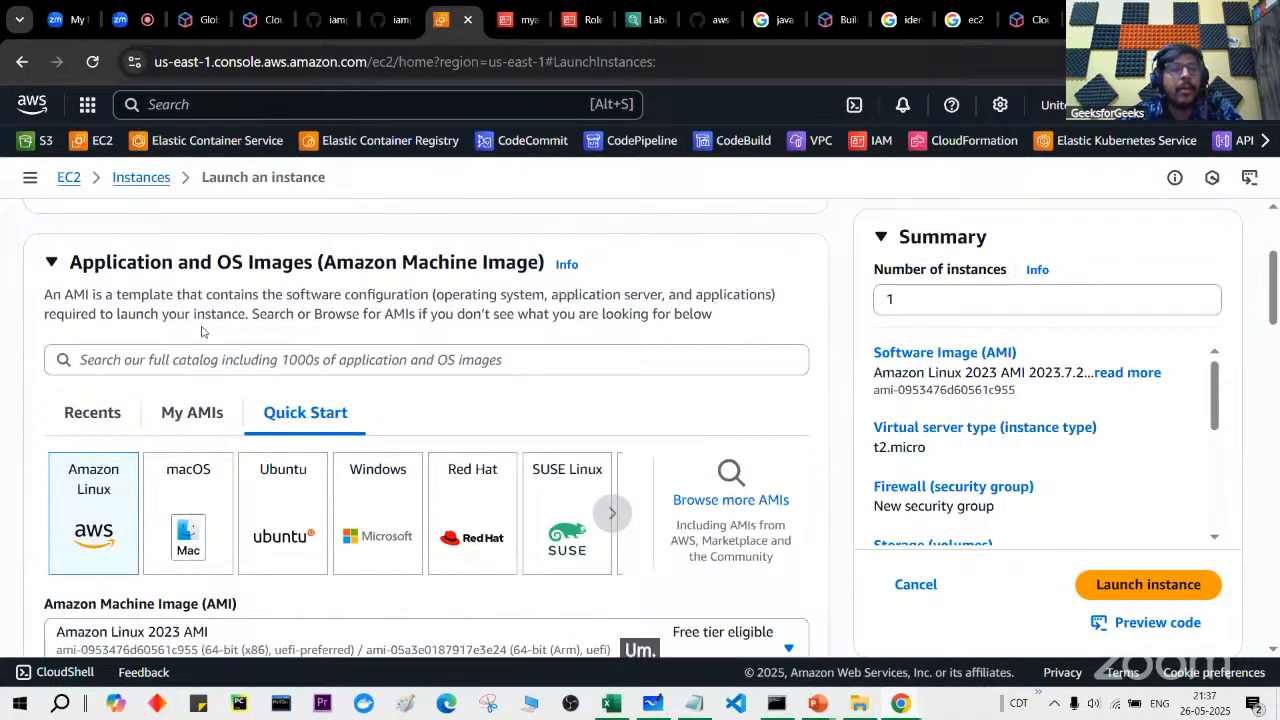
pyautogui.moveTo(53, 300); pyautogui.dragTo(391, 298)
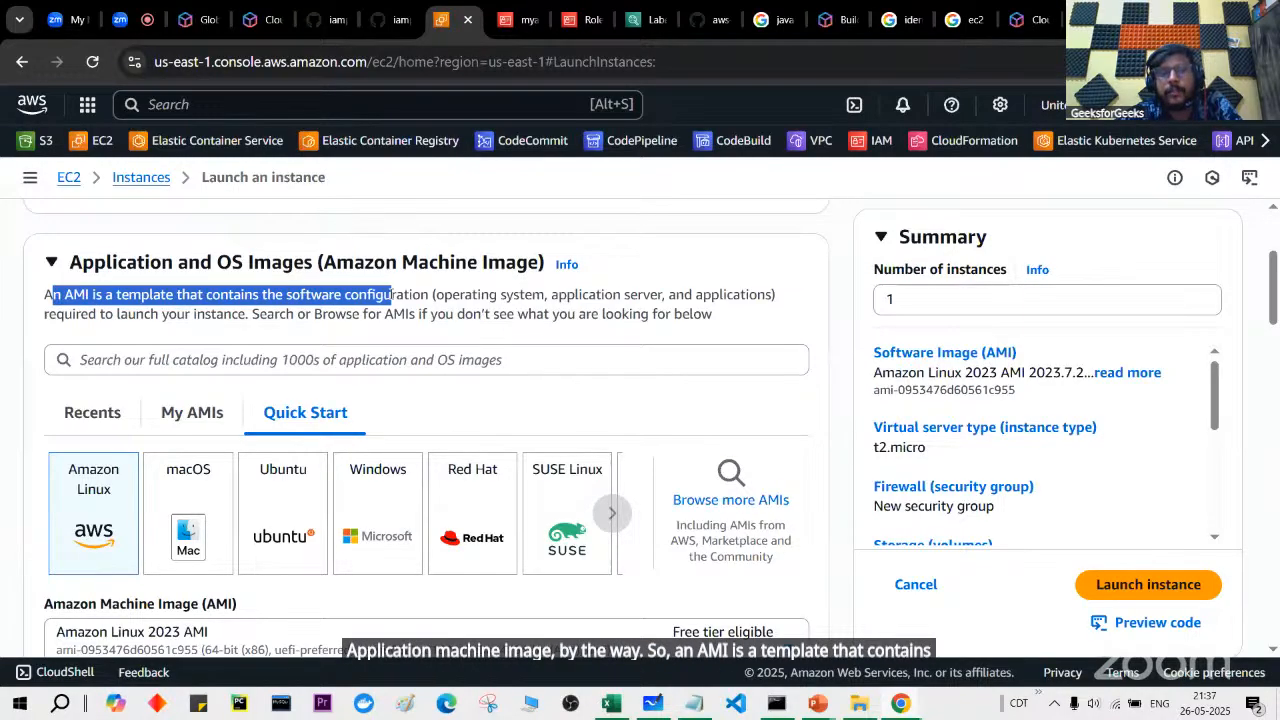
pyautogui.click(452, 294)
pyautogui.moveTo(551, 294); pyautogui.dragTo(648, 294)
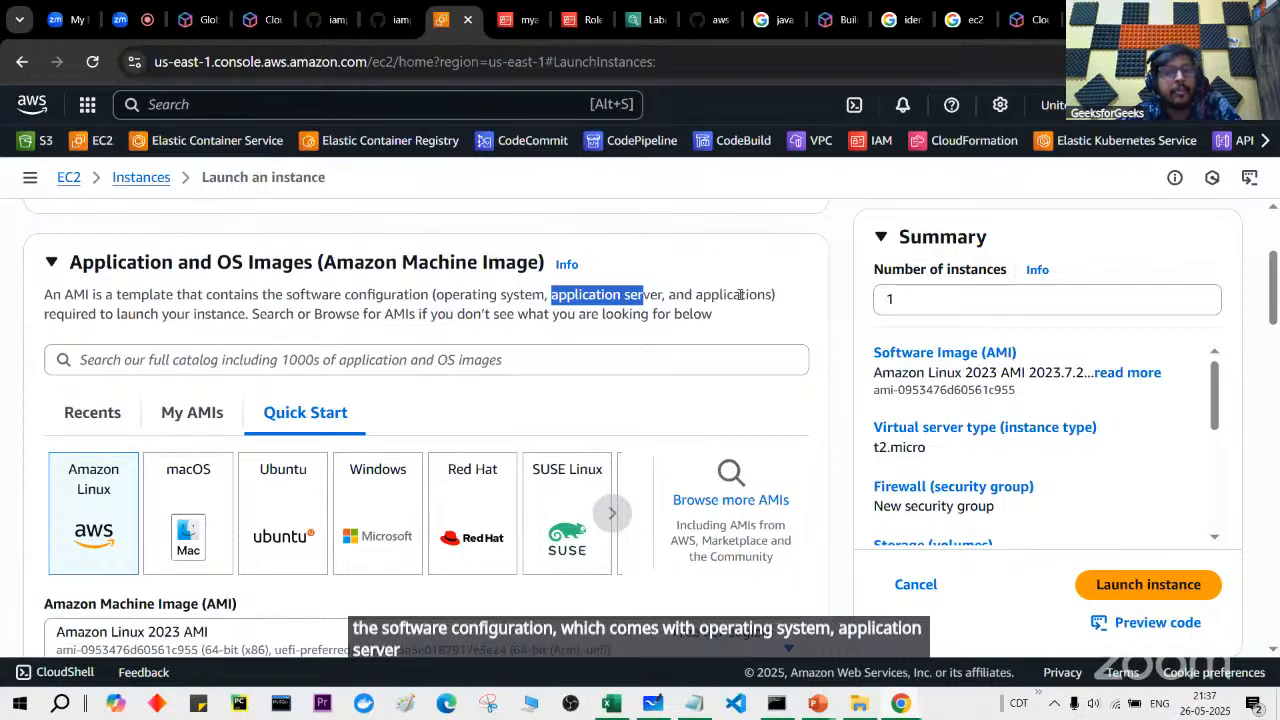
pyautogui.moveTo(47, 313); pyautogui.dragTo(234, 313)
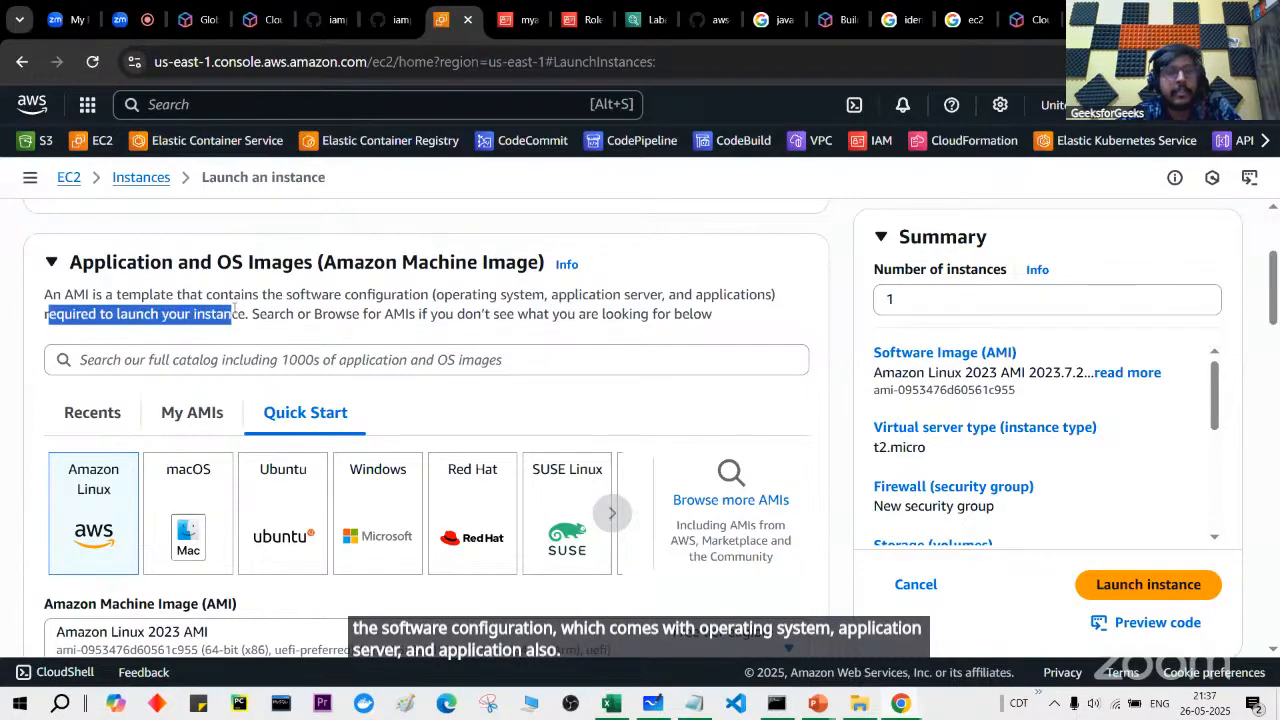
pyautogui.scroll(-1, 200, 456)
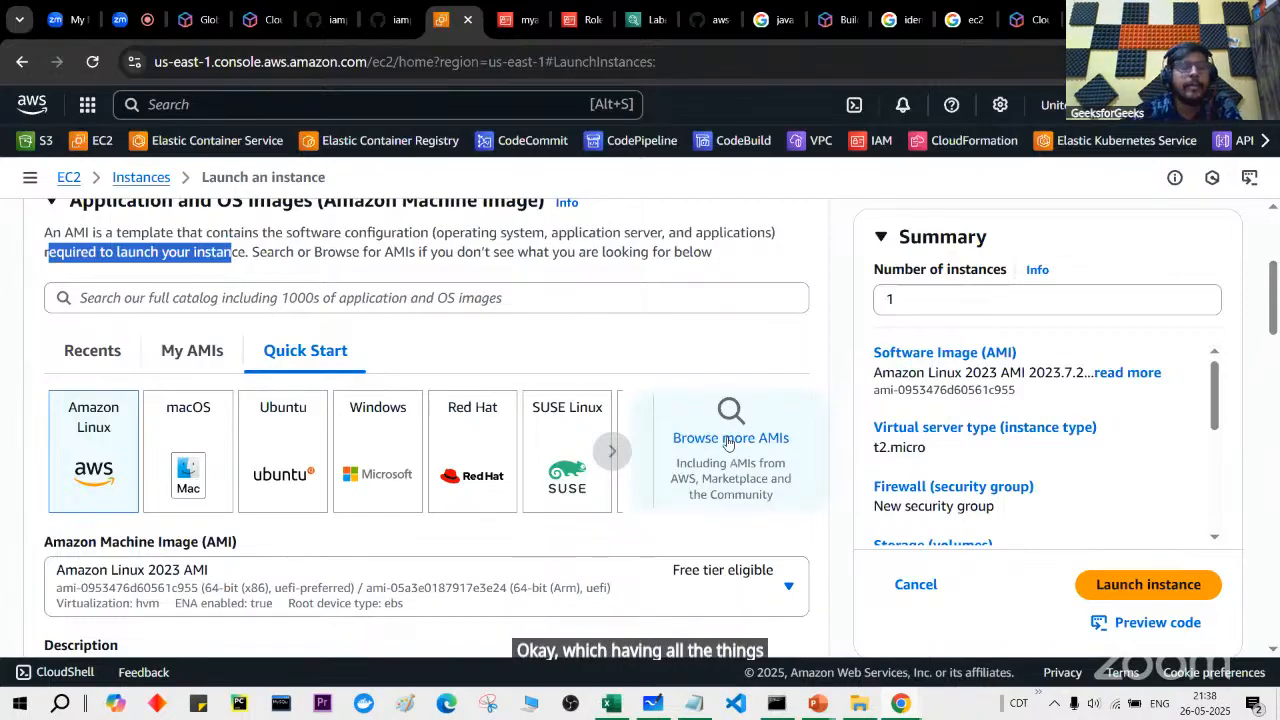
# Step: Pick the Ubuntu Quick Start AMI (24.04 LTS, 64-bit) and scroll to the Key pair section
pyautogui.click(320, 466)
pyautogui.scroll(-2, 321, 466)
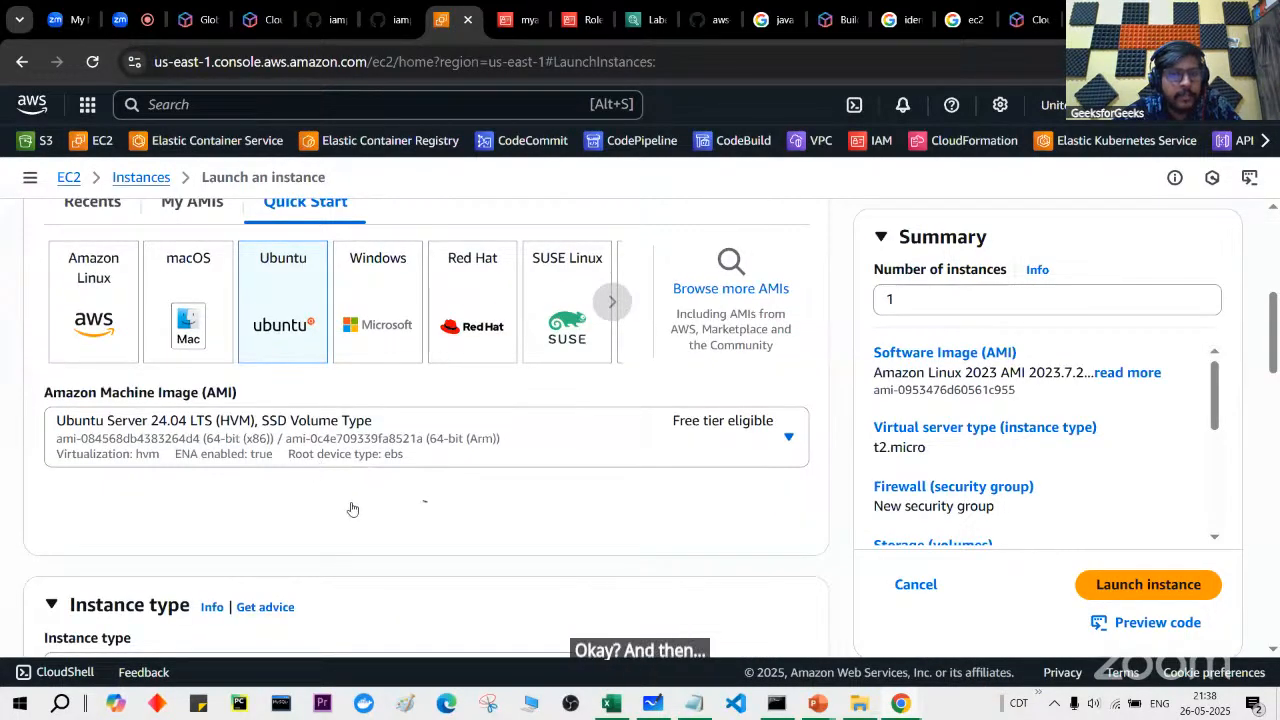
pyautogui.scroll(-1, 352, 509)
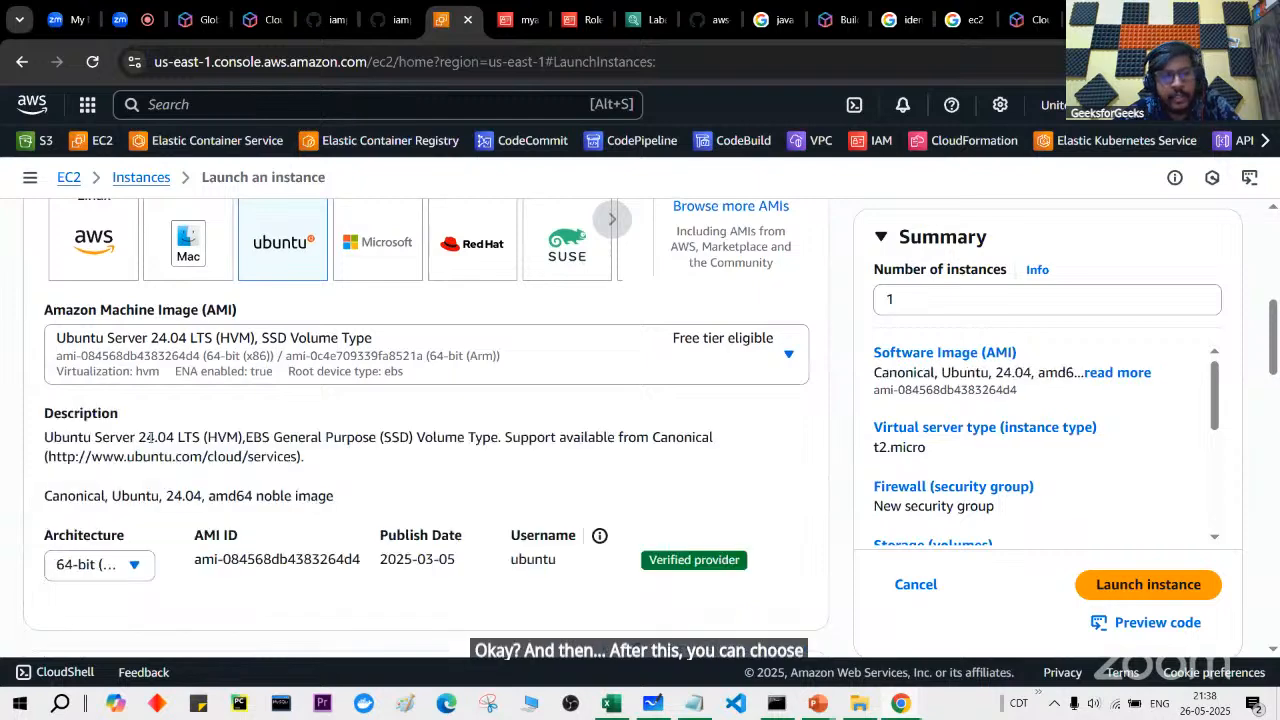
pyautogui.scroll(-1, 128, 566)
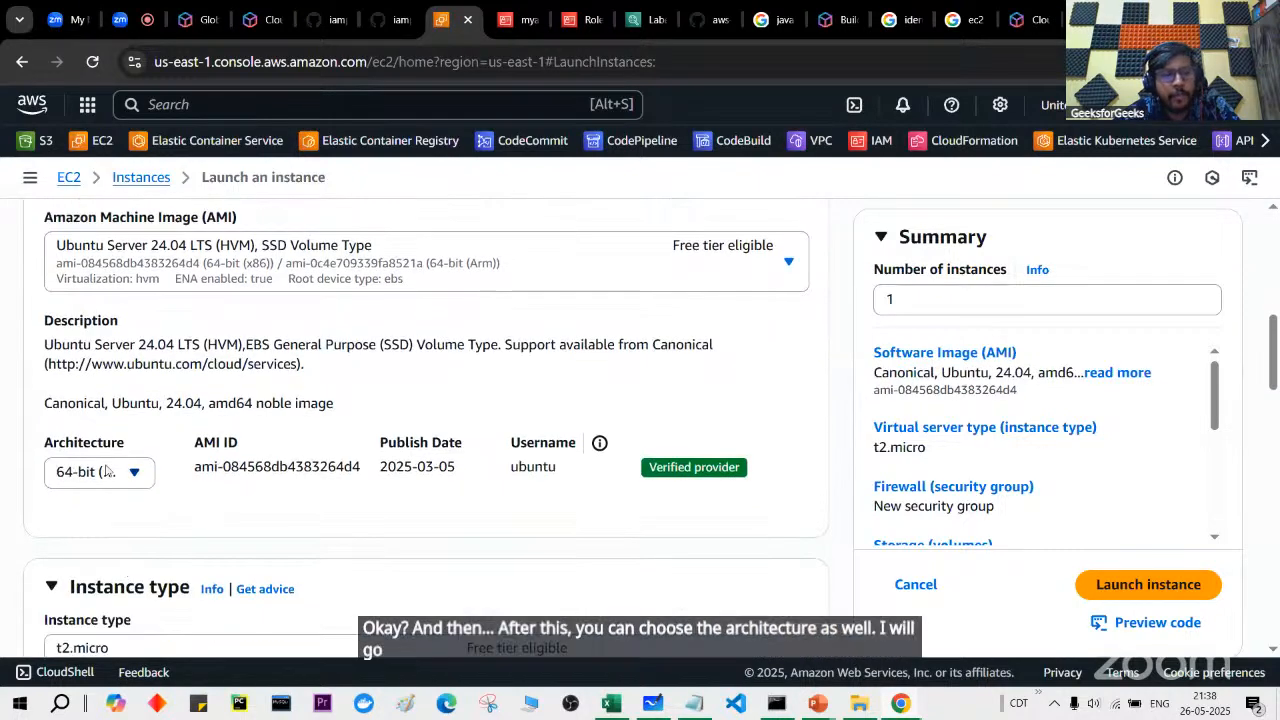
pyautogui.scroll(-3, 145, 480)
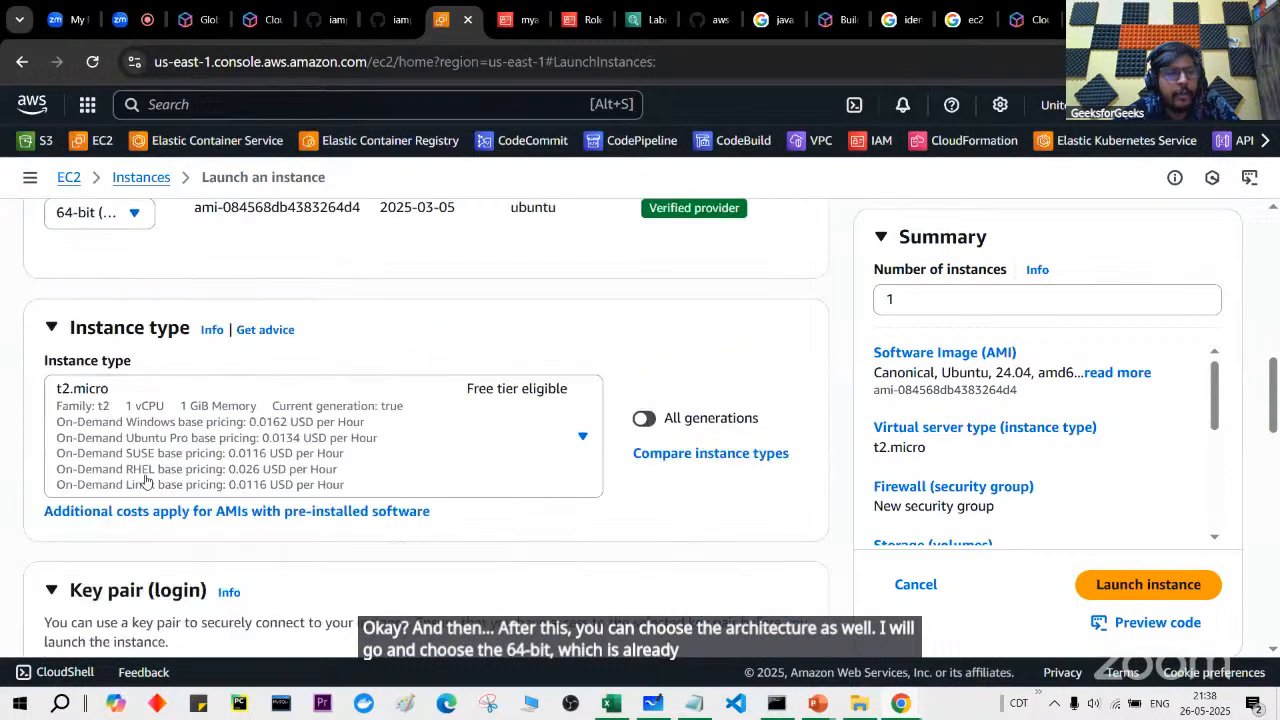
pyautogui.scroll(7, 145, 480)
pyautogui.scroll(-3, 145, 480)
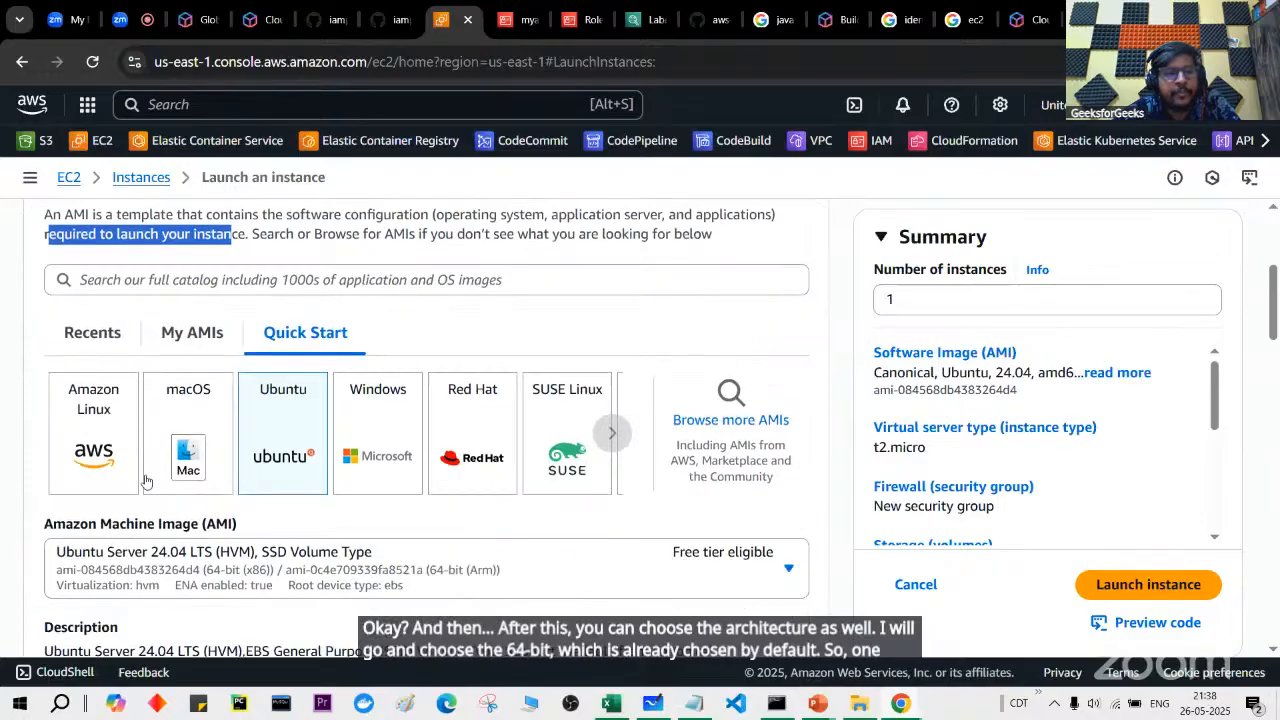
pyautogui.scroll(-3, 145, 480)
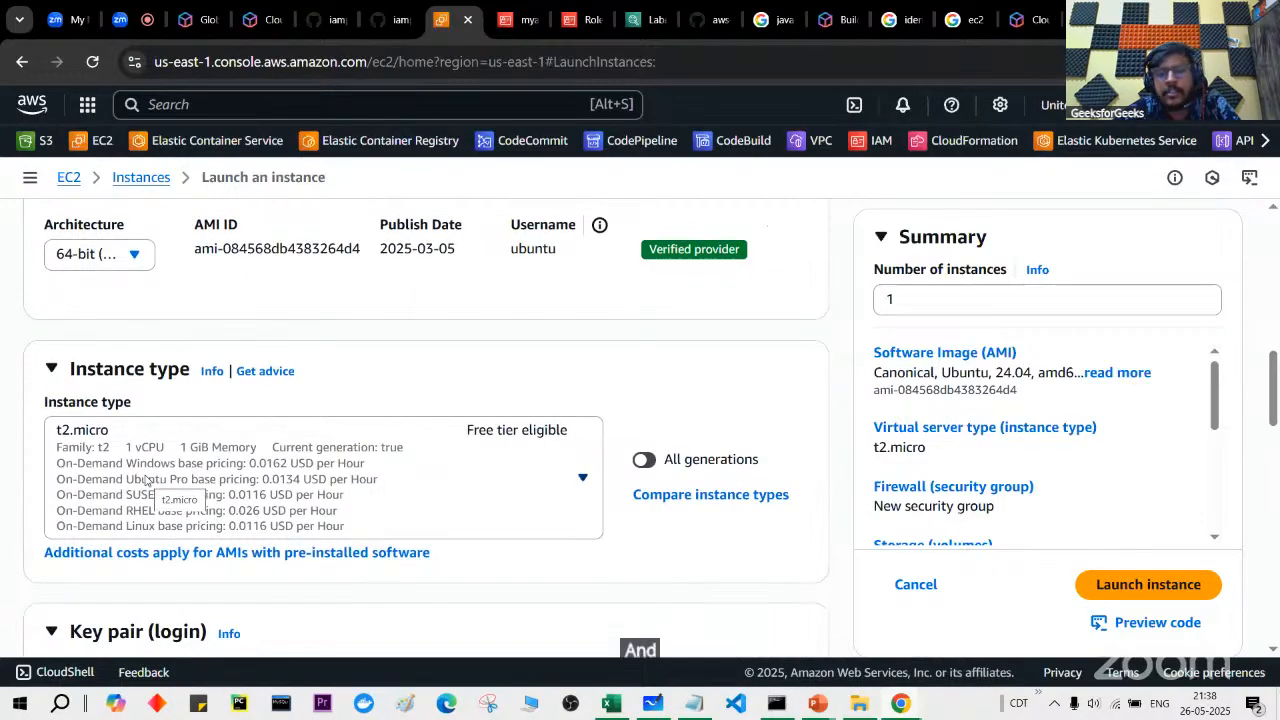
pyautogui.scroll(-1, 145, 480)
pyautogui.scroll(-2, 145, 480)
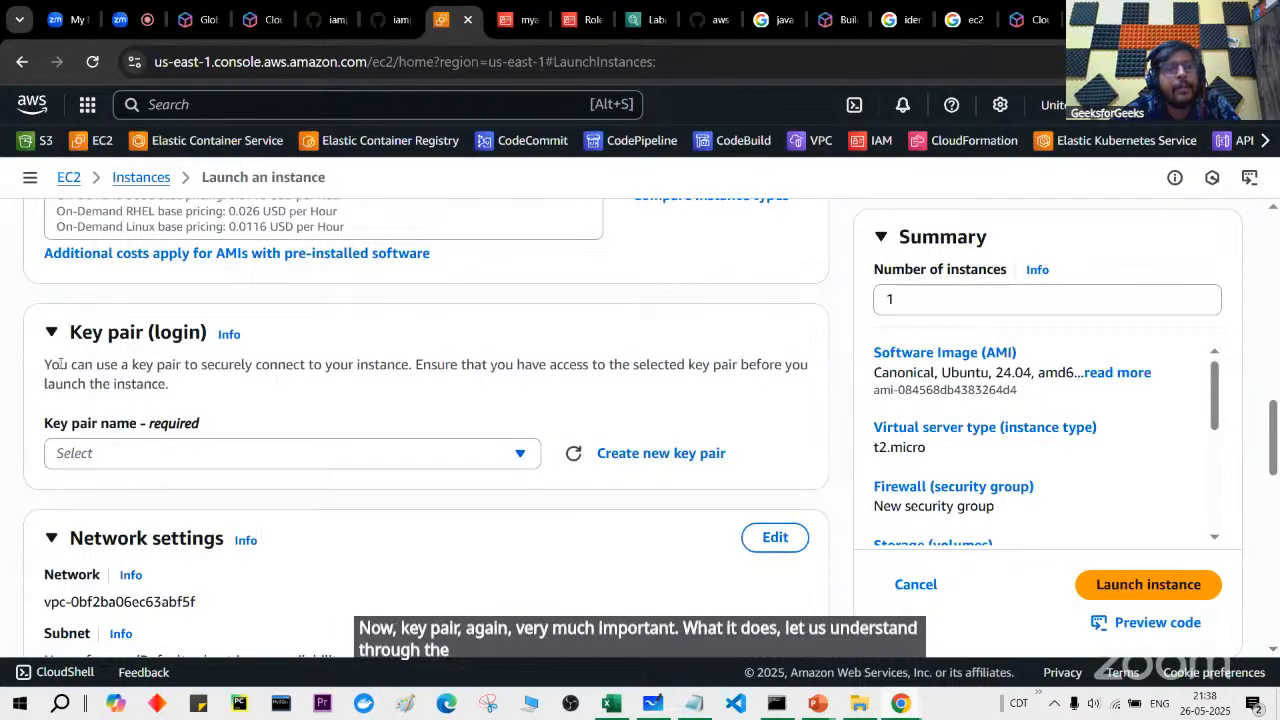
# Step: Highlight the Key pair explanation, then bring the PowerPoint slide show back and advance a slide
pyautogui.moveTo(44, 364); pyautogui.dragTo(418, 366)
pyautogui.moveTo(562, 362); pyautogui.dragTo(620, 381)
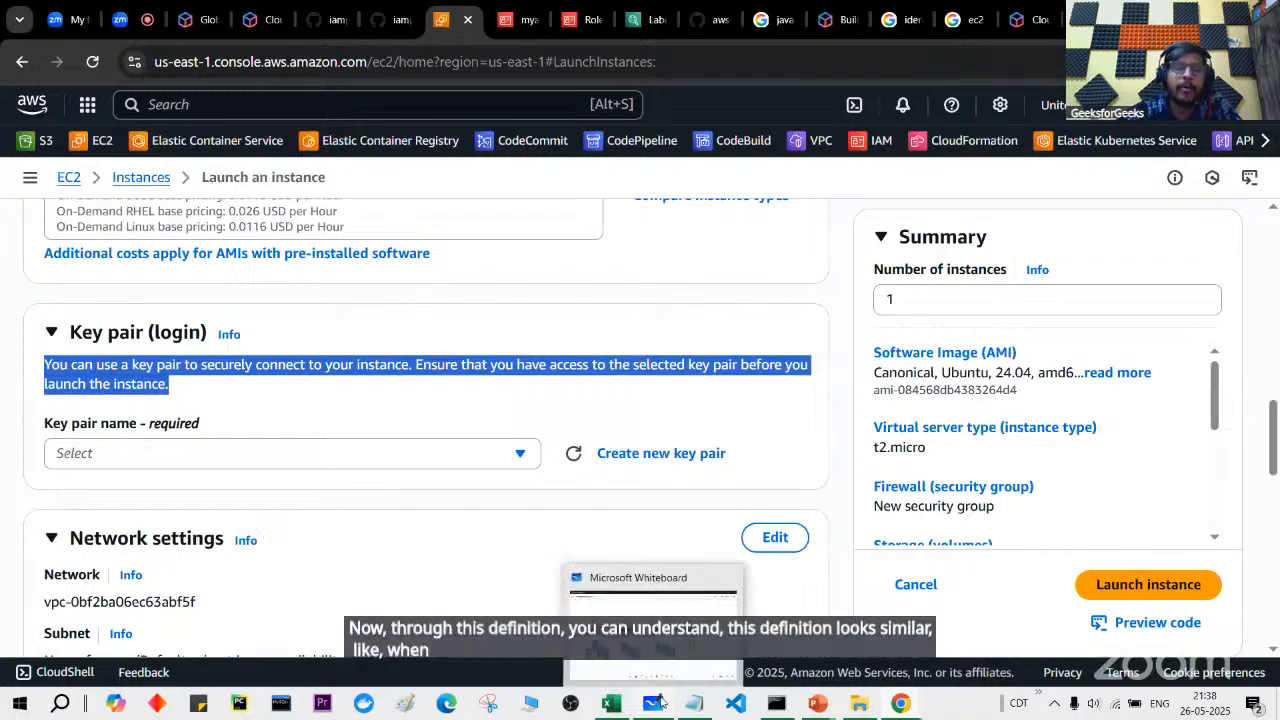
pyautogui.moveTo(817, 703)
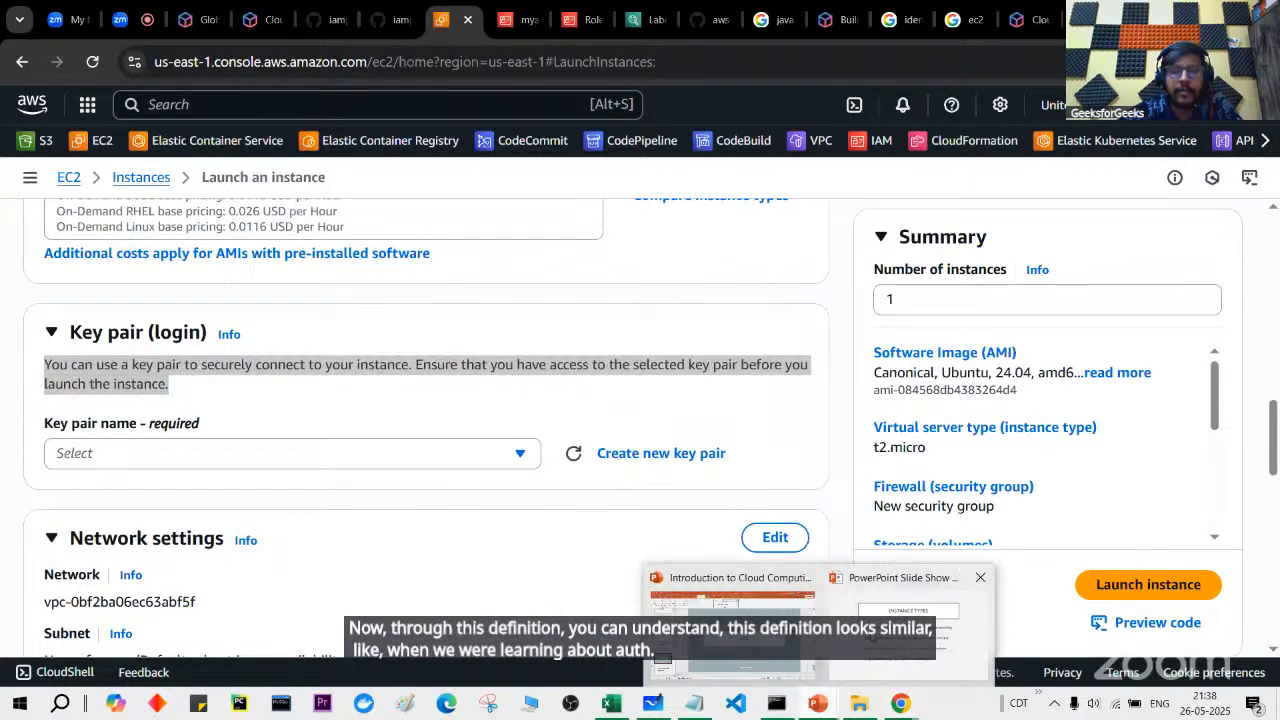
pyautogui.click(877, 626)
pyautogui.press('Right')
# Step: Go back to the 'What Is Auth?' slide, then switch to Microsoft Whiteboard's empty canvas
pyautogui.press('Left')
pyautogui.press('Left')
pyautogui.press('Left')
pyautogui.press('Left')
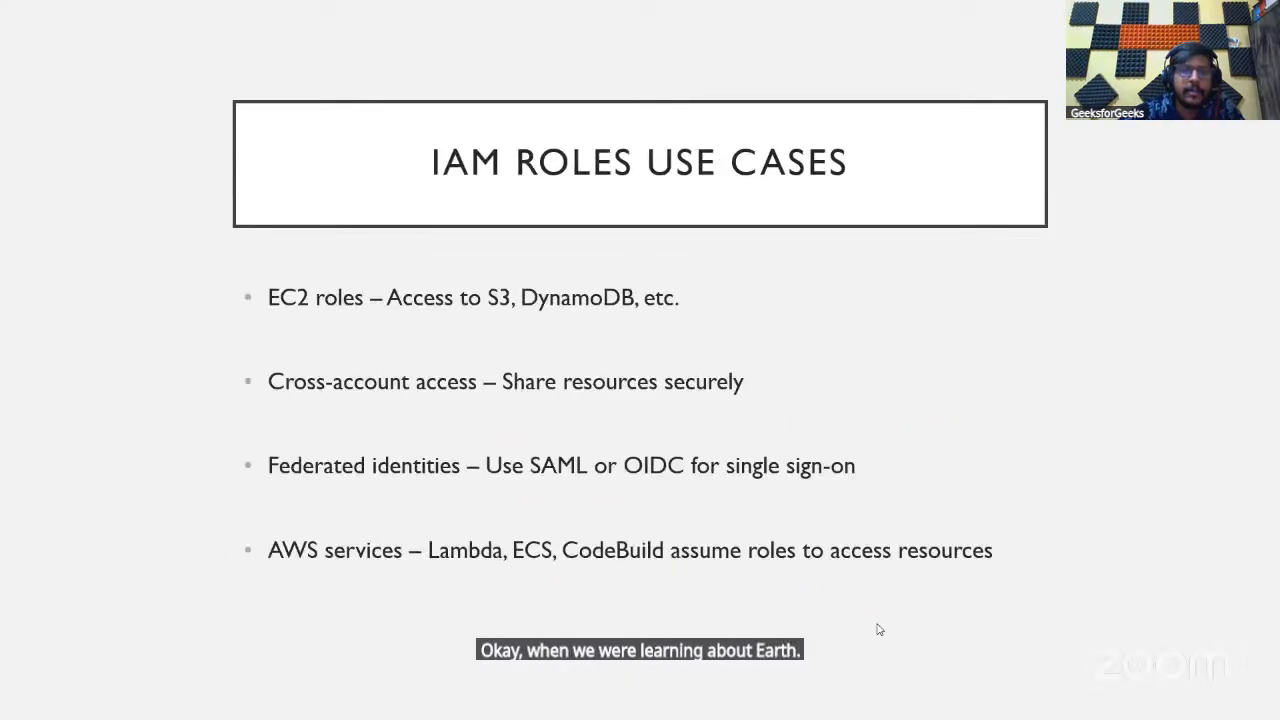
pyautogui.press('Left')
pyautogui.press('Left')
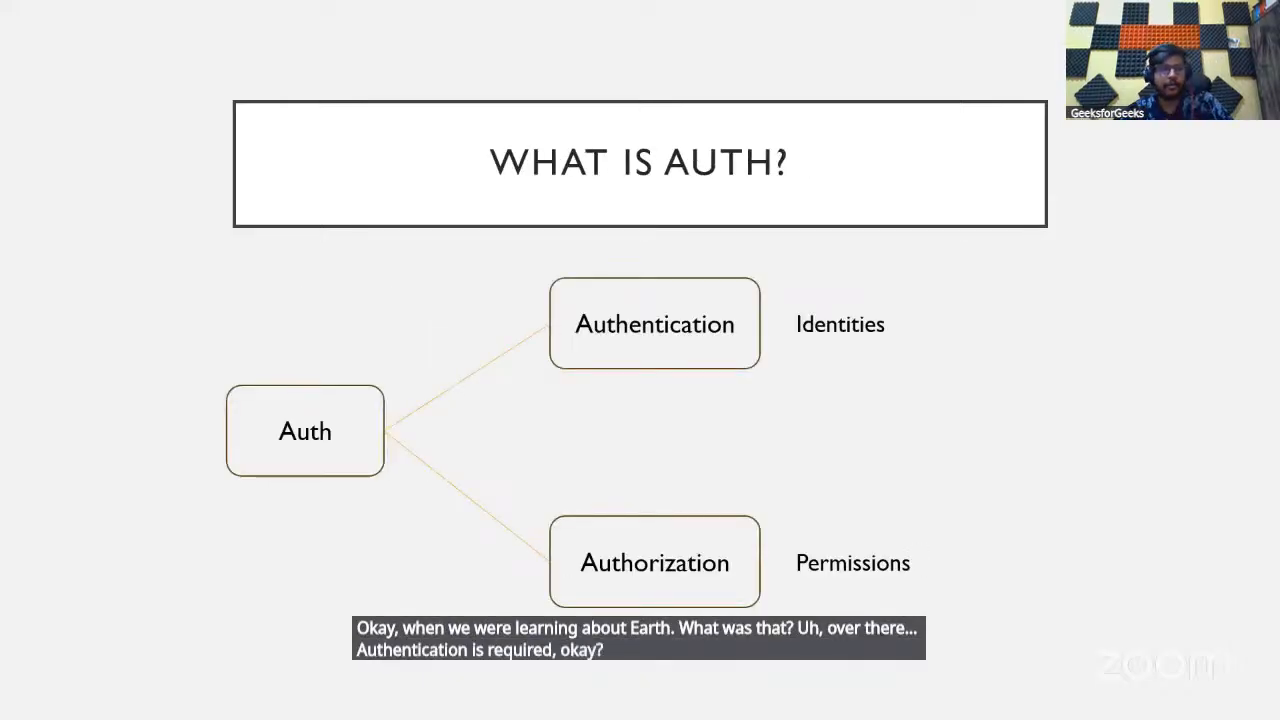
pyautogui.hotkey('alt', 'Tab')
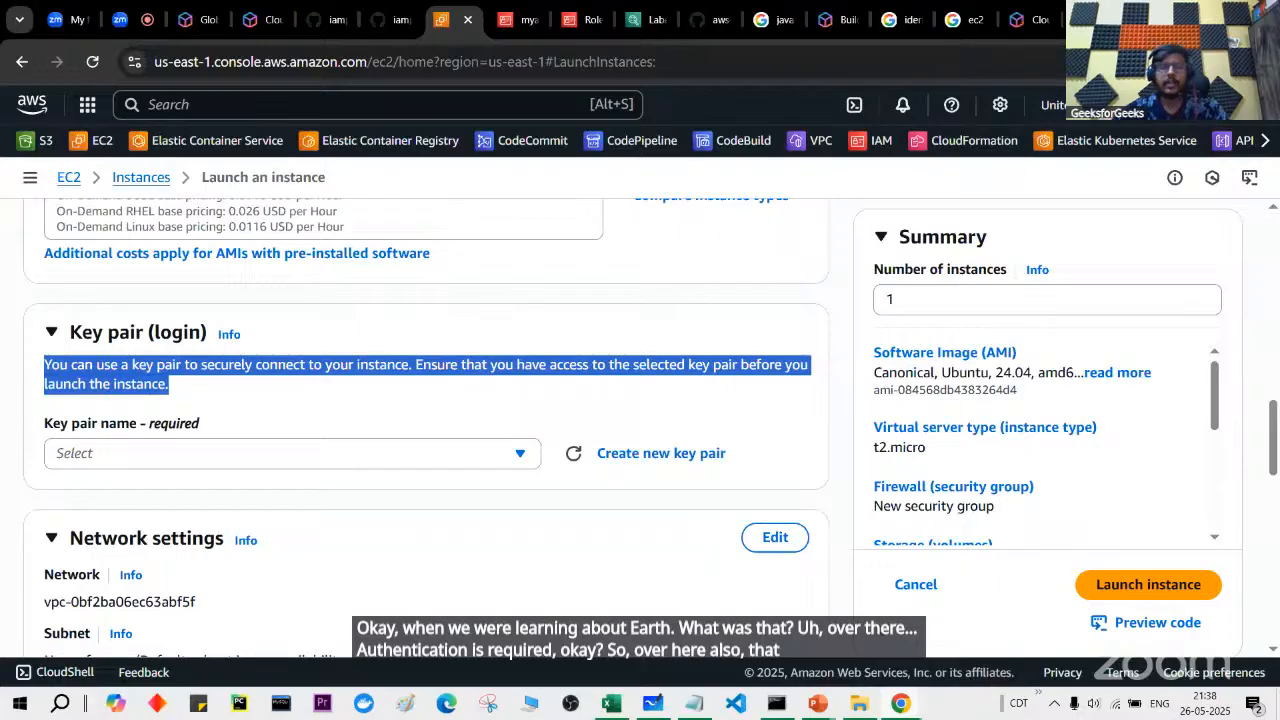
pyautogui.hotkey('alt', 'Tab')
pyautogui.scroll(-10, 733, 434)
# Step: Draw an orange rectangle labelled ec2 on the blank canvas
pyautogui.click(746, 661)
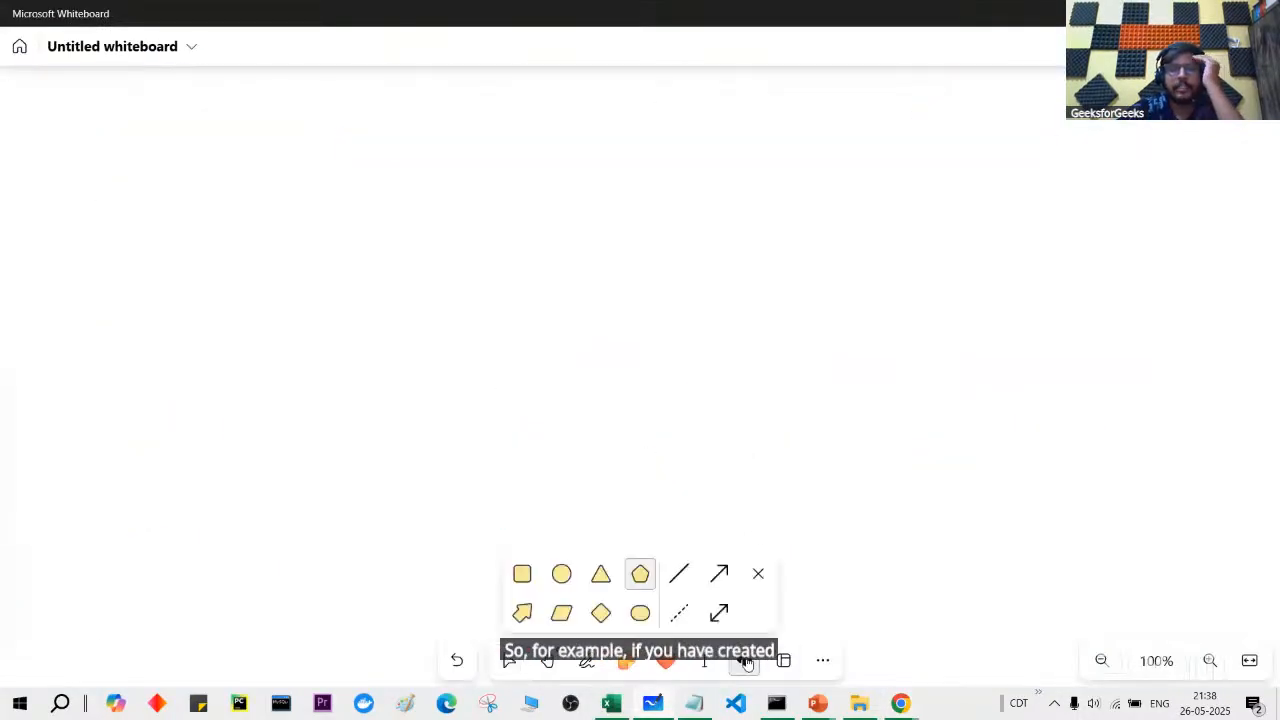
pyautogui.click(521, 573)
pyautogui.moveTo(497, 284); pyautogui.dragTo(641, 420)
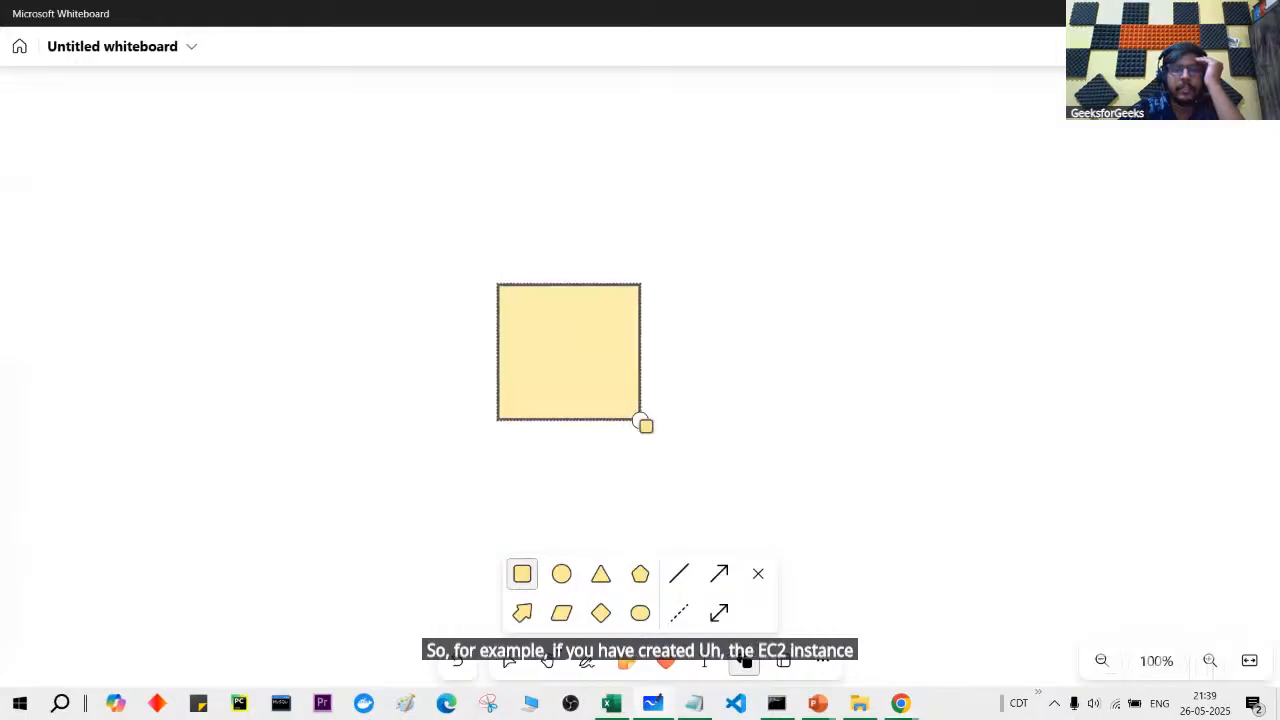
pyautogui.click(476, 226)
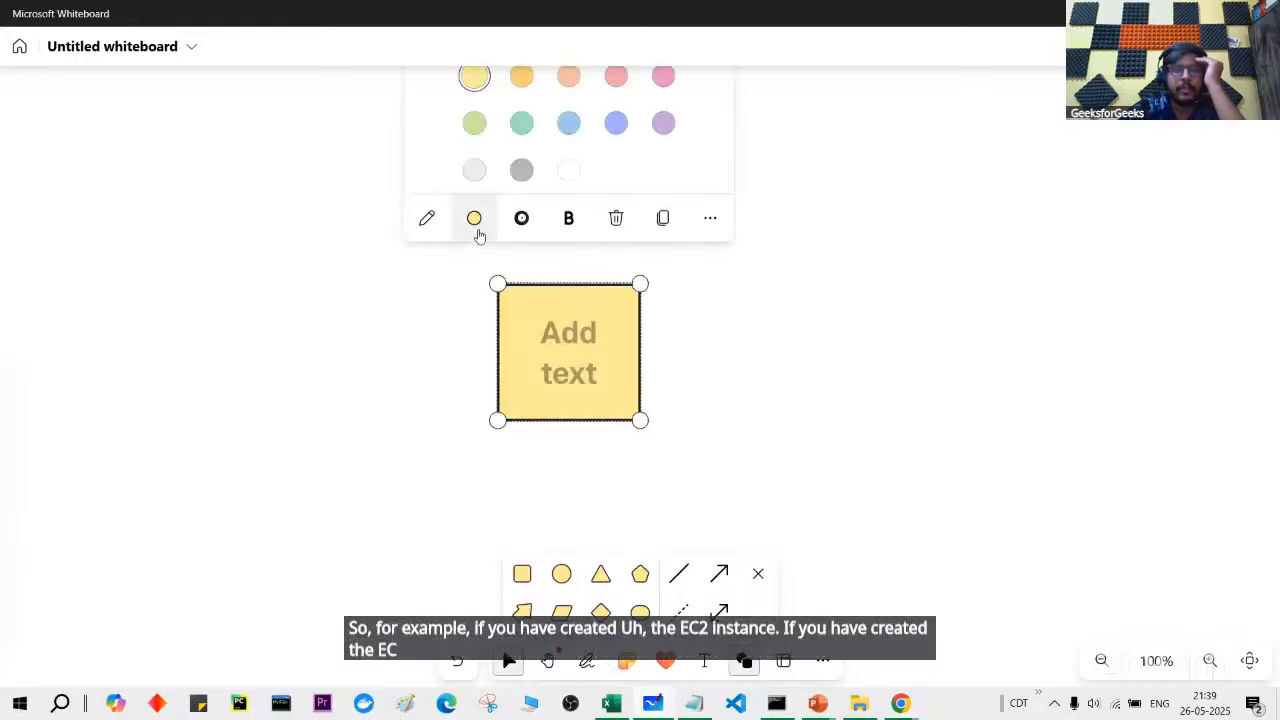
pyautogui.click(521, 76)
pyautogui.moveTo(570, 355); pyautogui.dragTo(736, 309)
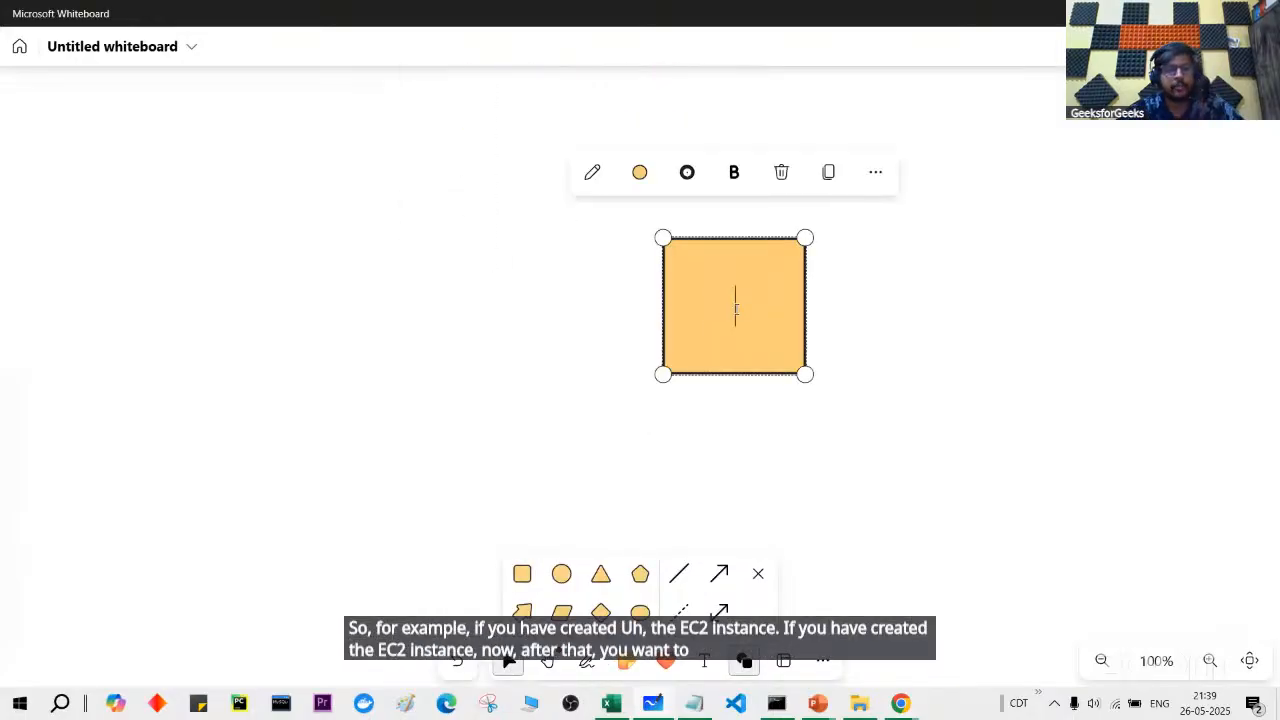
pyautogui.write('ec2')
pyautogui.click(887, 267)
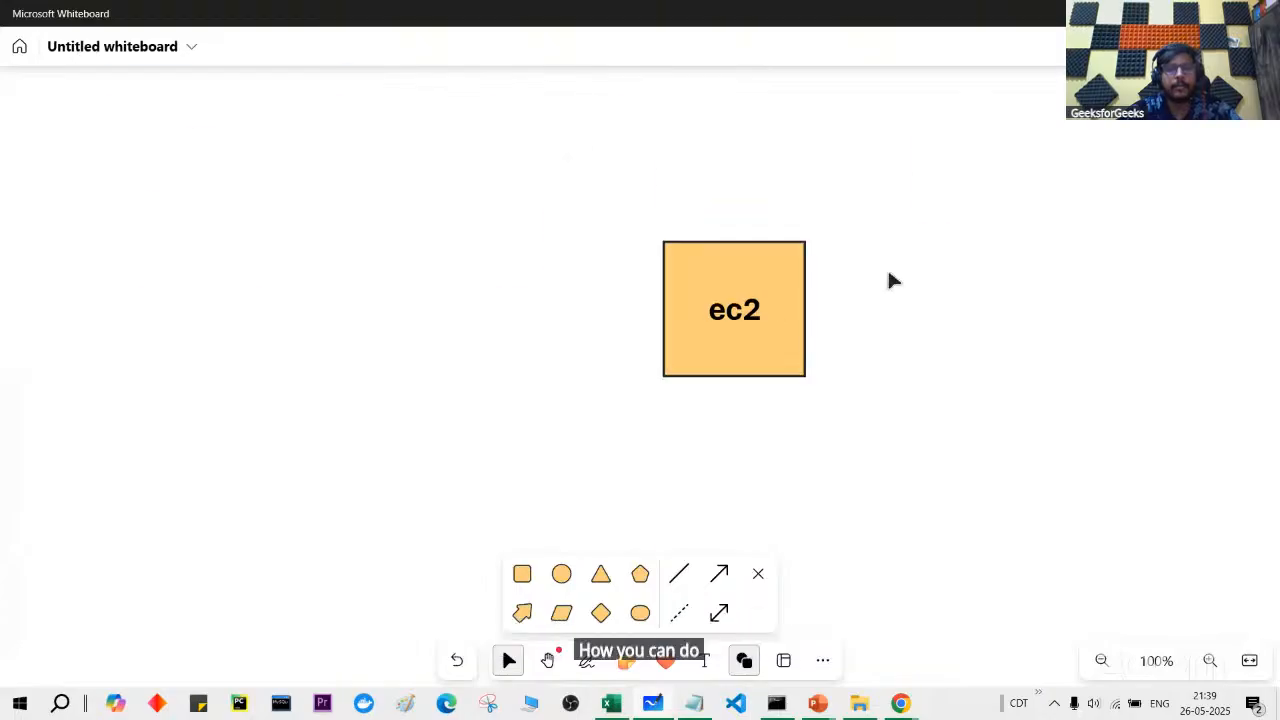
# Step: Move an ops person figure down beside the ec2 box
pyautogui.scroll(3, 887, 267)
pyautogui.click(936, 200)
pyautogui.click(785, 250)
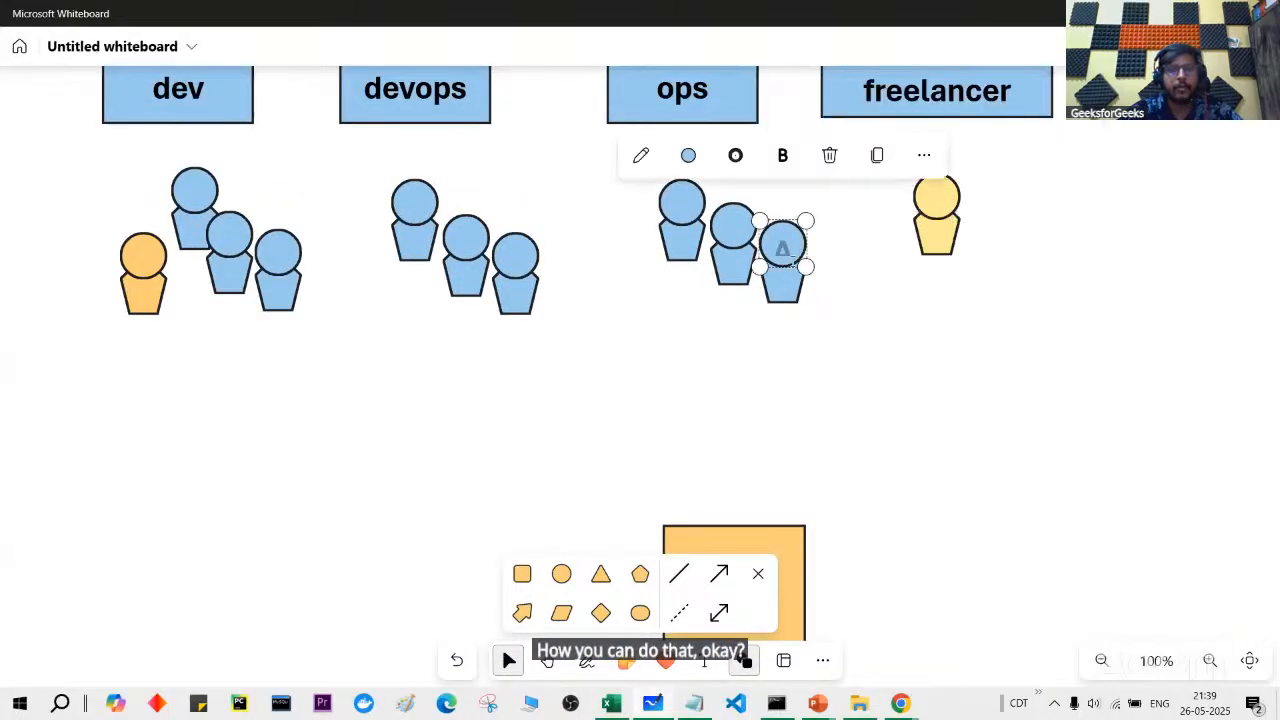
pyautogui.moveTo(785, 250); pyautogui.dragTo(442, 612)
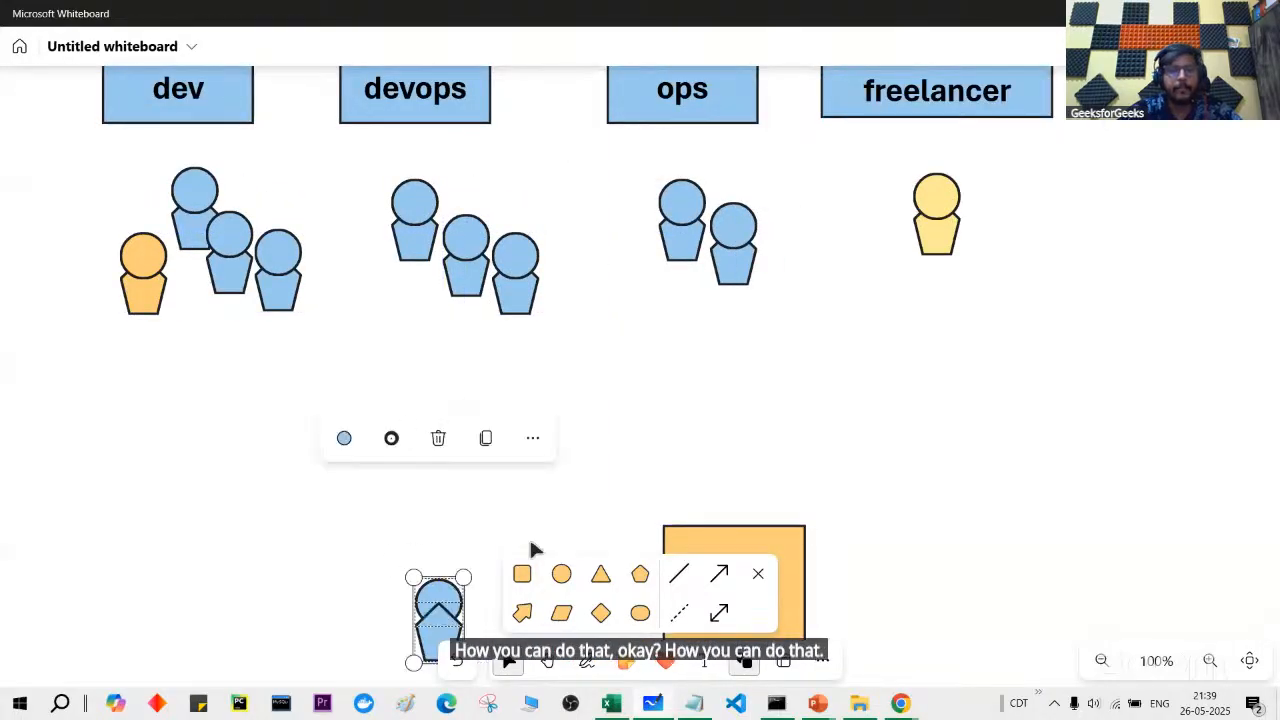
pyautogui.scroll(-3, 529, 536)
pyautogui.click(444, 308)
pyautogui.click(581, 476)
# Step: Connect the person to the ec2 box with an arrow labelled ssh
pyautogui.click(719, 573)
pyautogui.moveTo(479, 318); pyautogui.dragTo(652, 318)
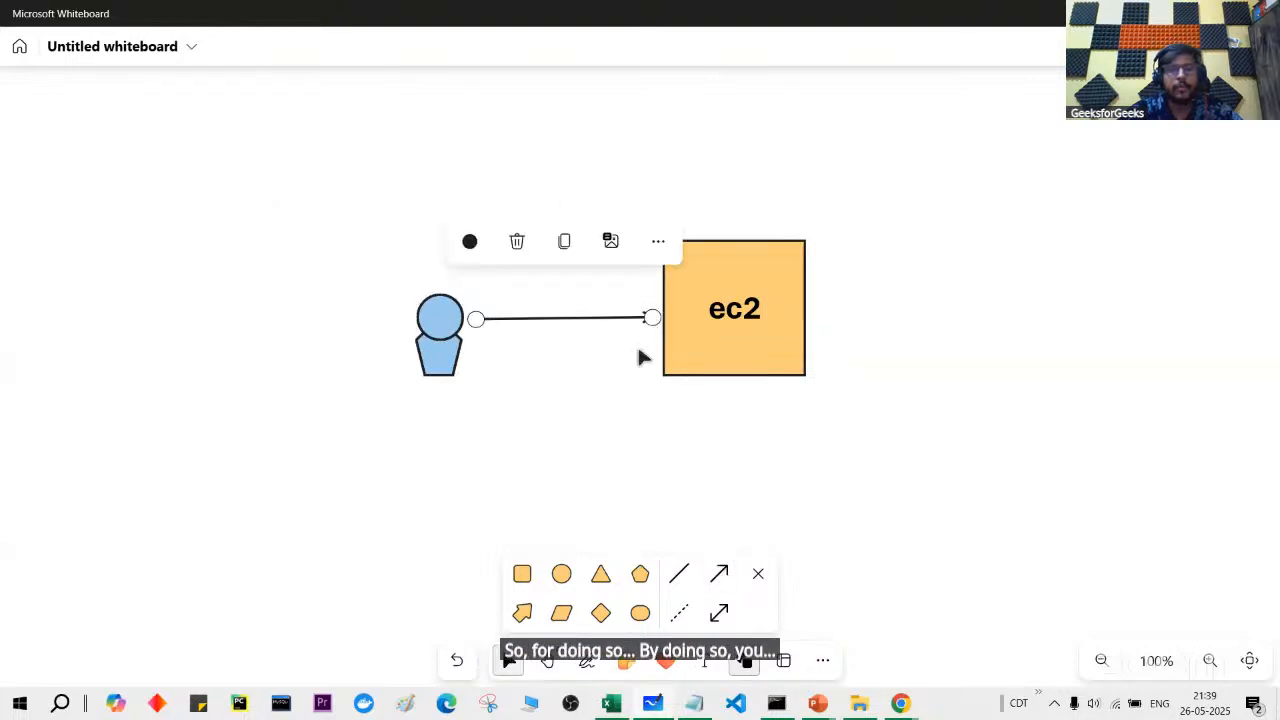
pyautogui.click(634, 503)
pyautogui.click(704, 660)
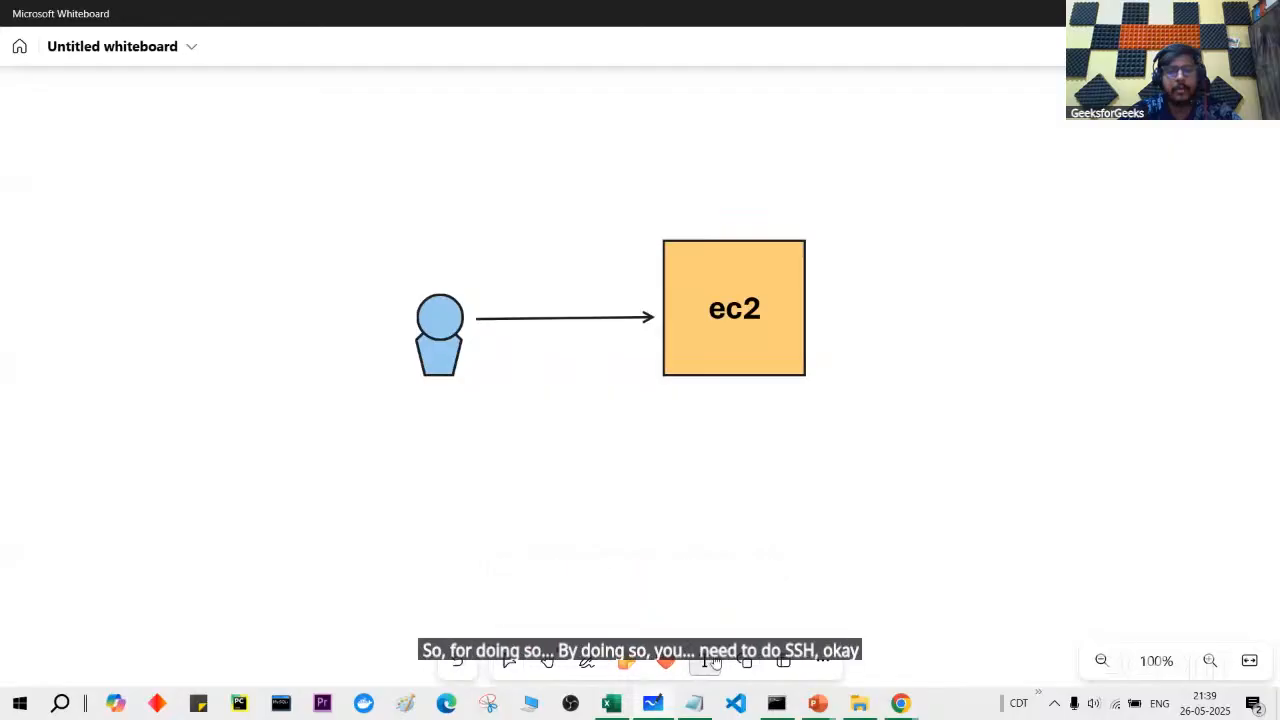
pyautogui.click(519, 287)
pyautogui.write('ssh')
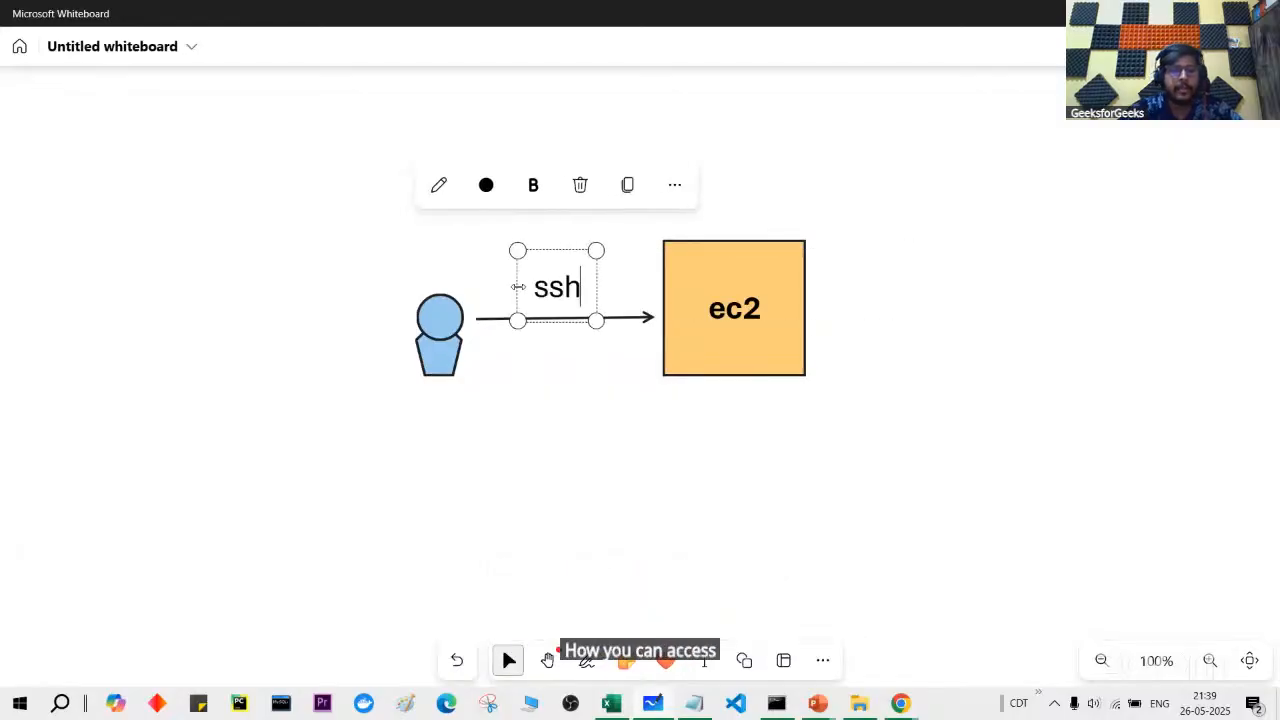
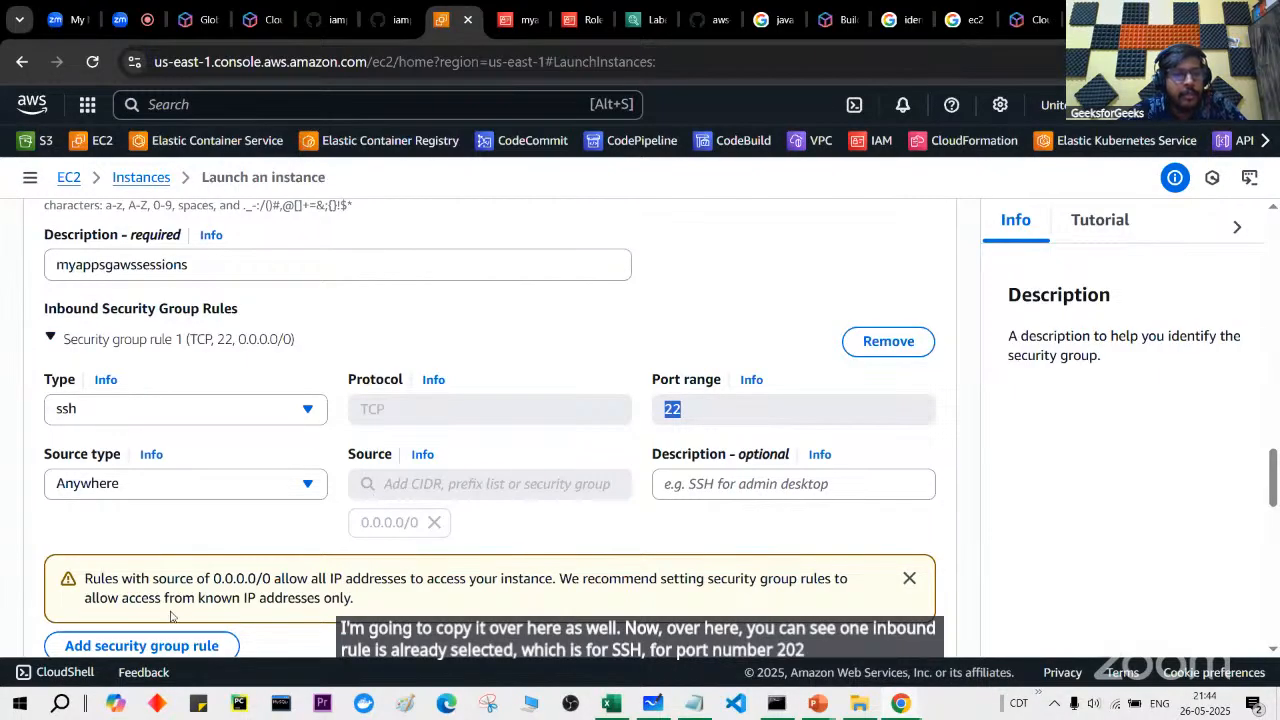
# Step: Add a Custom TCP inbound rule for port 8080 with source Anywhere
pyautogui.scroll(-2, 170, 615)
pyautogui.click(159, 480)
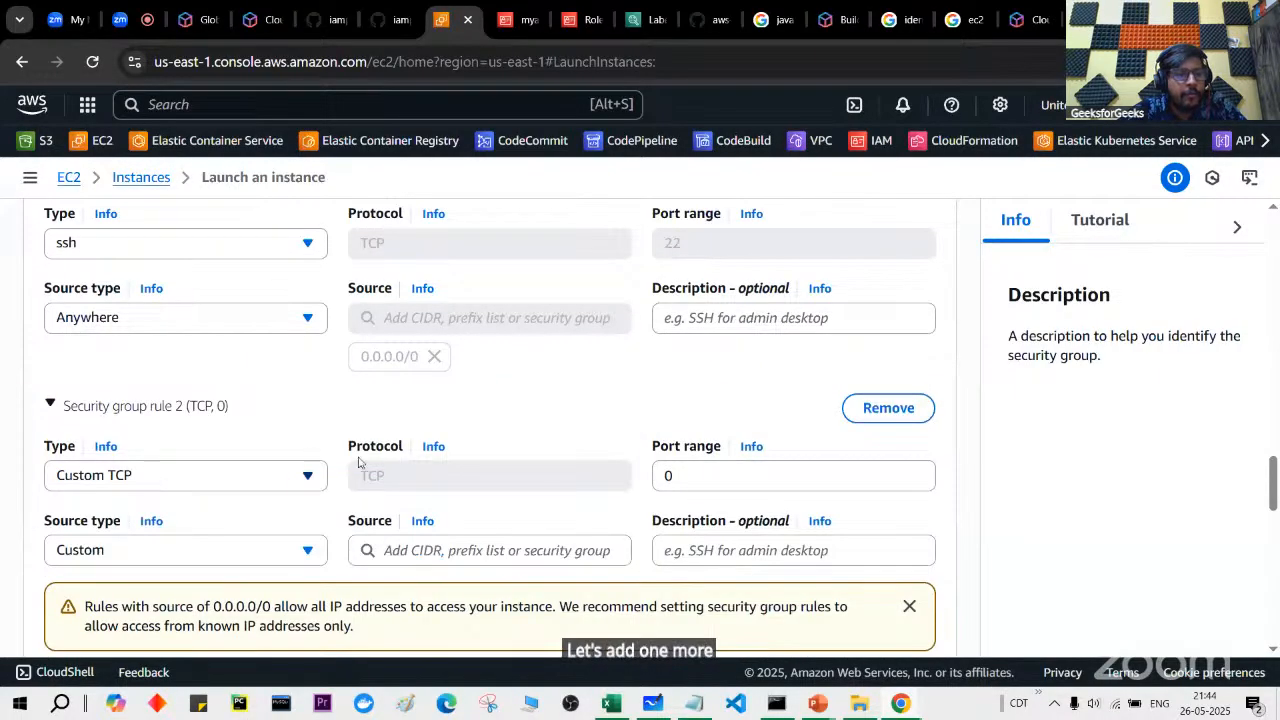
pyautogui.doubleClick(731, 477)
pyautogui.write('8080')
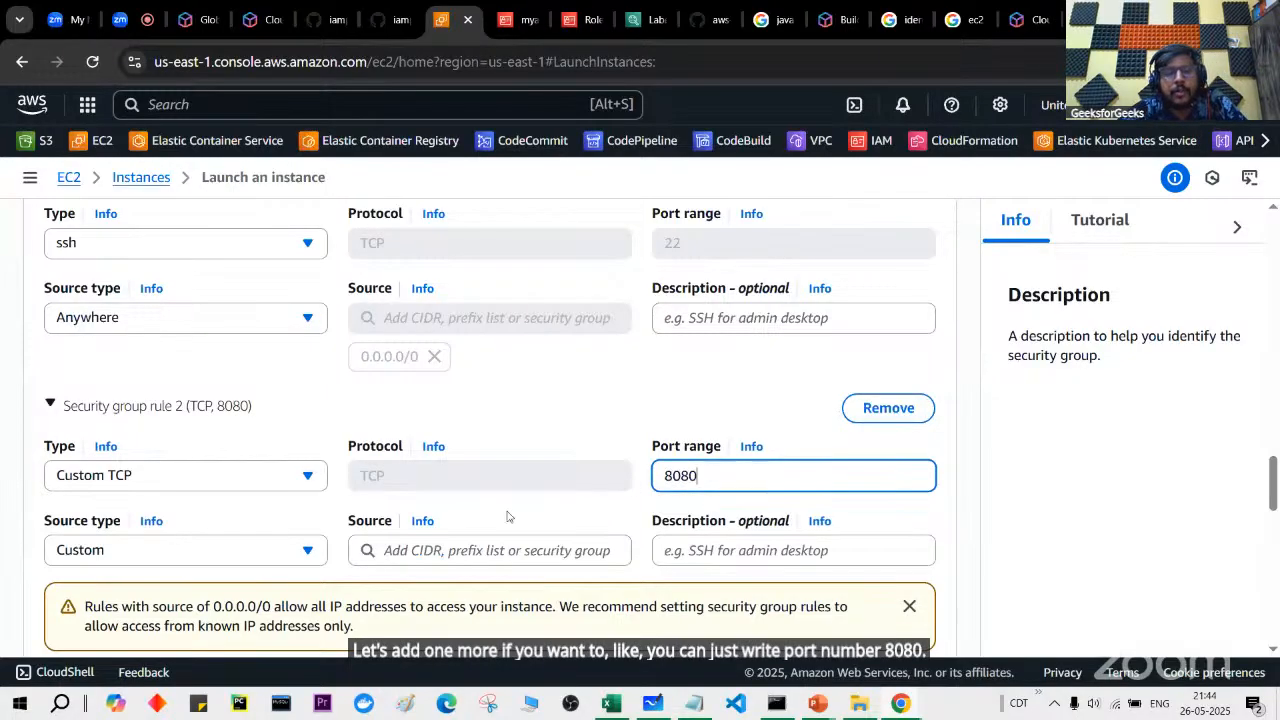
pyautogui.click(254, 560)
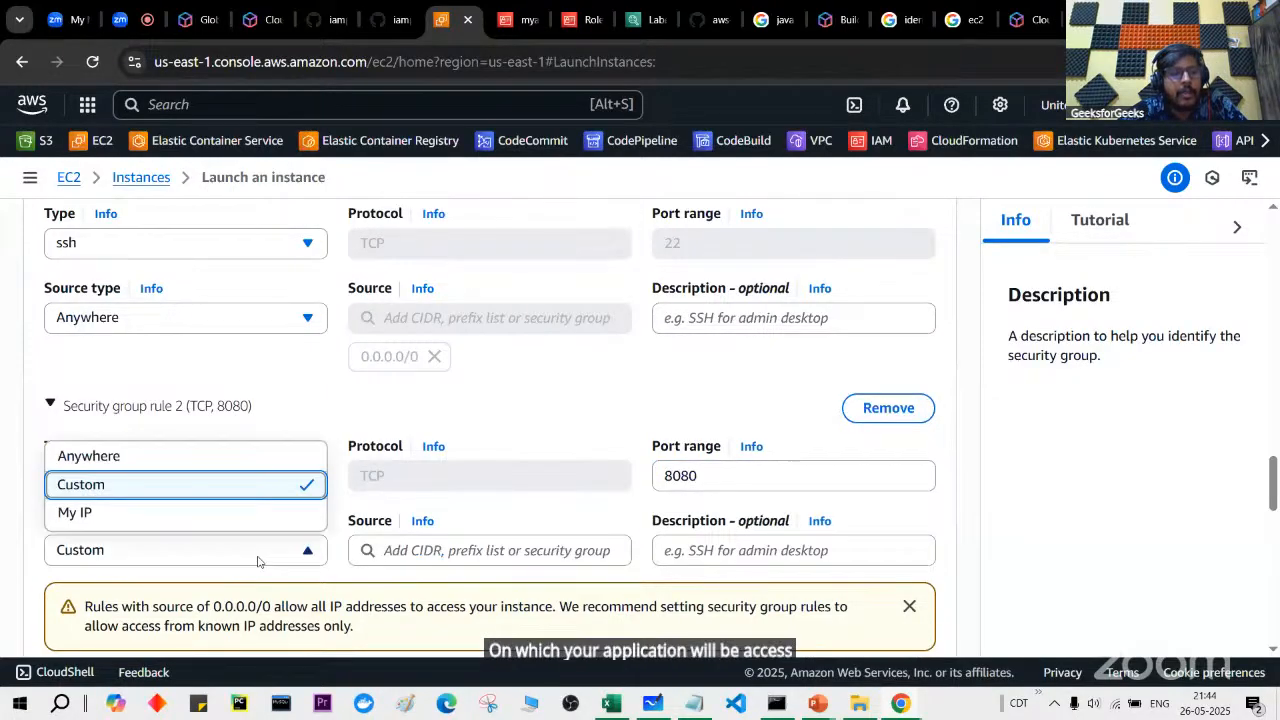
pyautogui.click(237, 457)
# Step: Add another Custom TCP inbound rule for port 80, also from Anywhere (0.0.0.0/0)
pyautogui.scroll(-1, 503, 563)
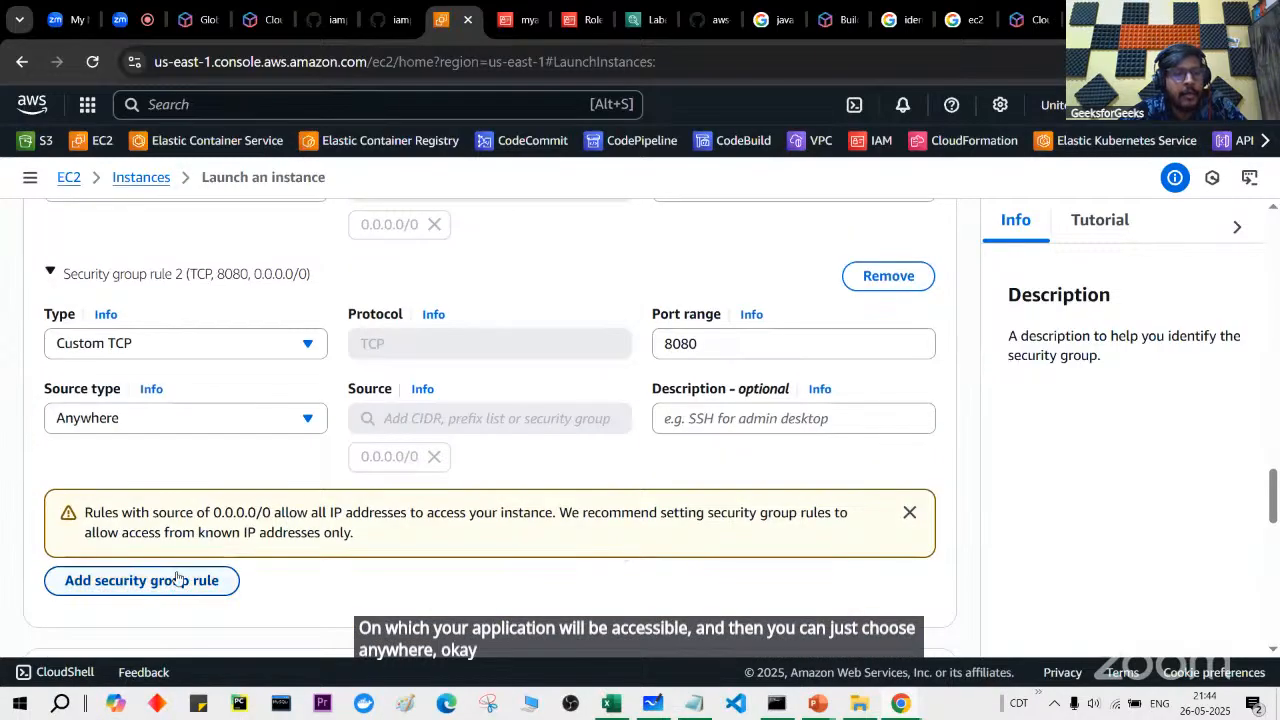
pyautogui.click(180, 577)
pyautogui.scroll(-2, 380, 530)
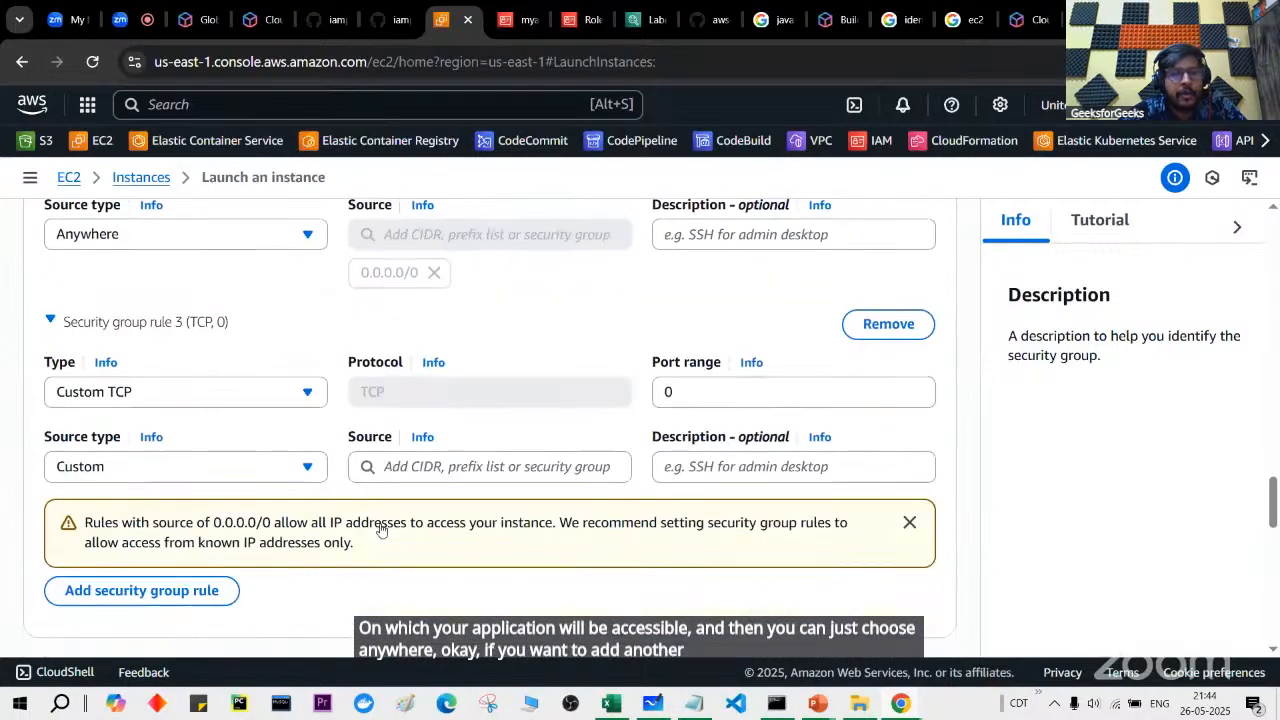
pyautogui.click(690, 389)
pyautogui.press('BackSpace')
pyautogui.write('80')
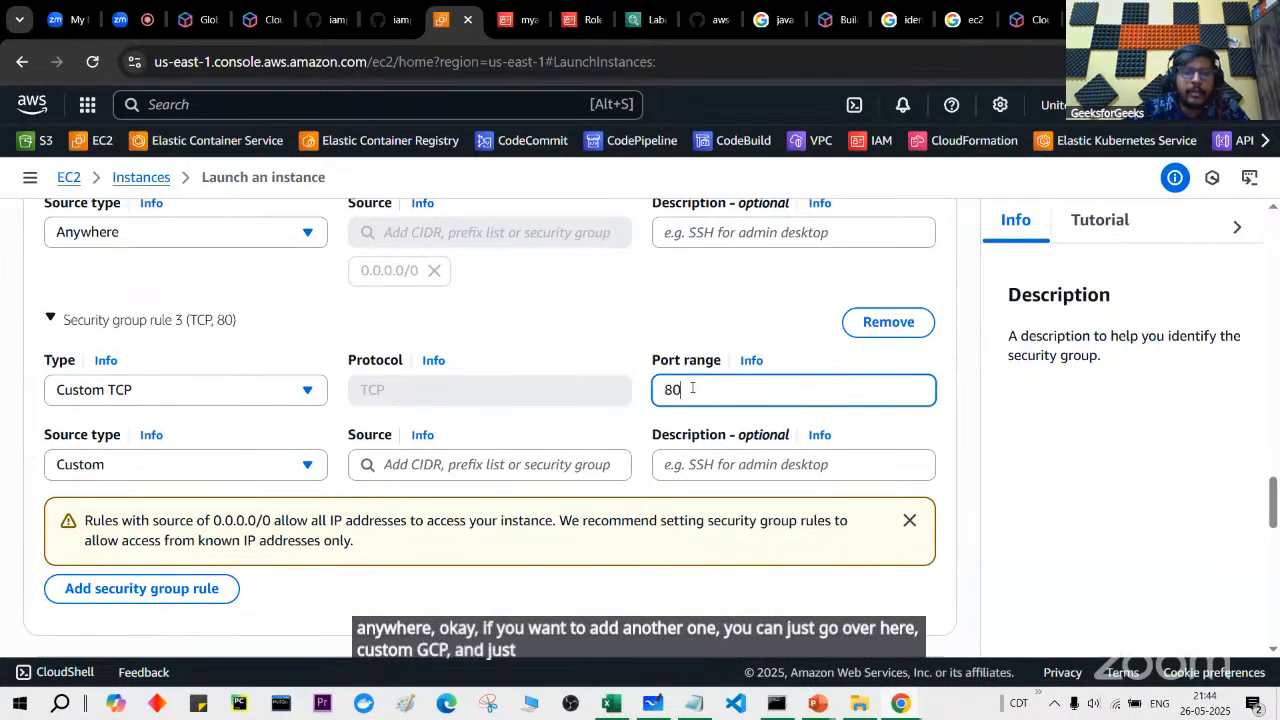
pyautogui.click(260, 472)
pyautogui.click(246, 506)
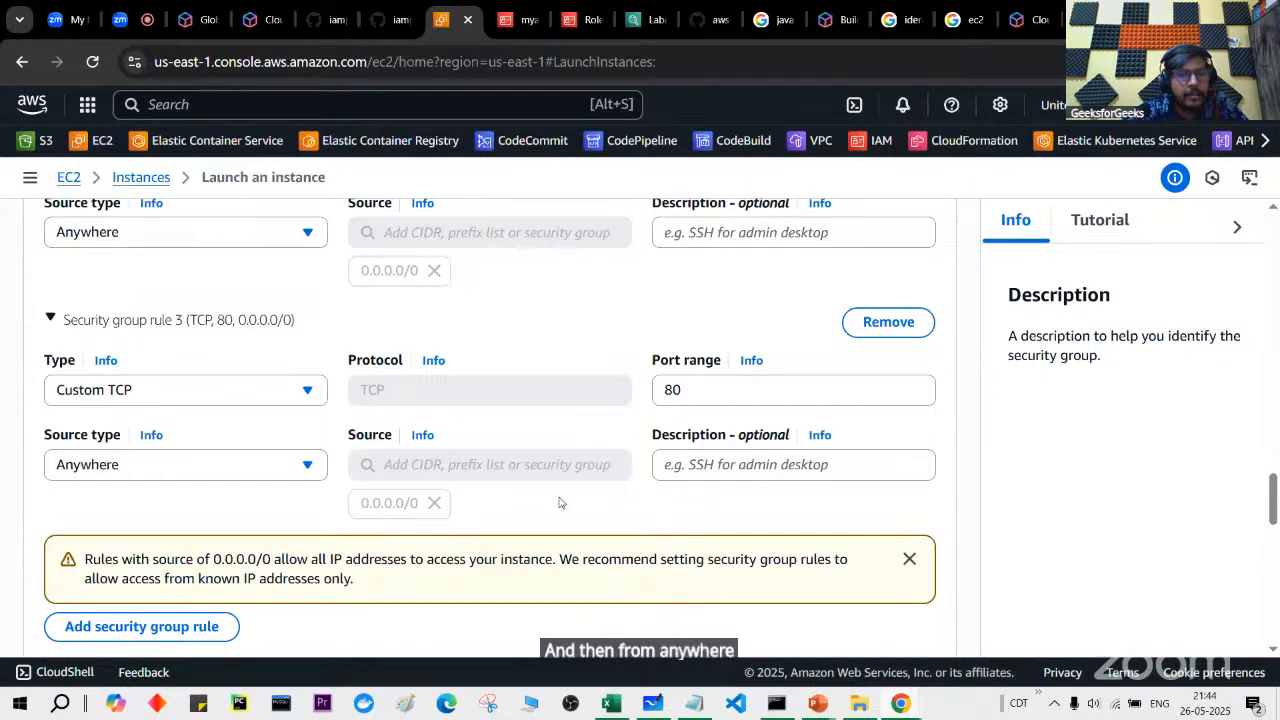
pyautogui.scroll(-4, 641, 448)
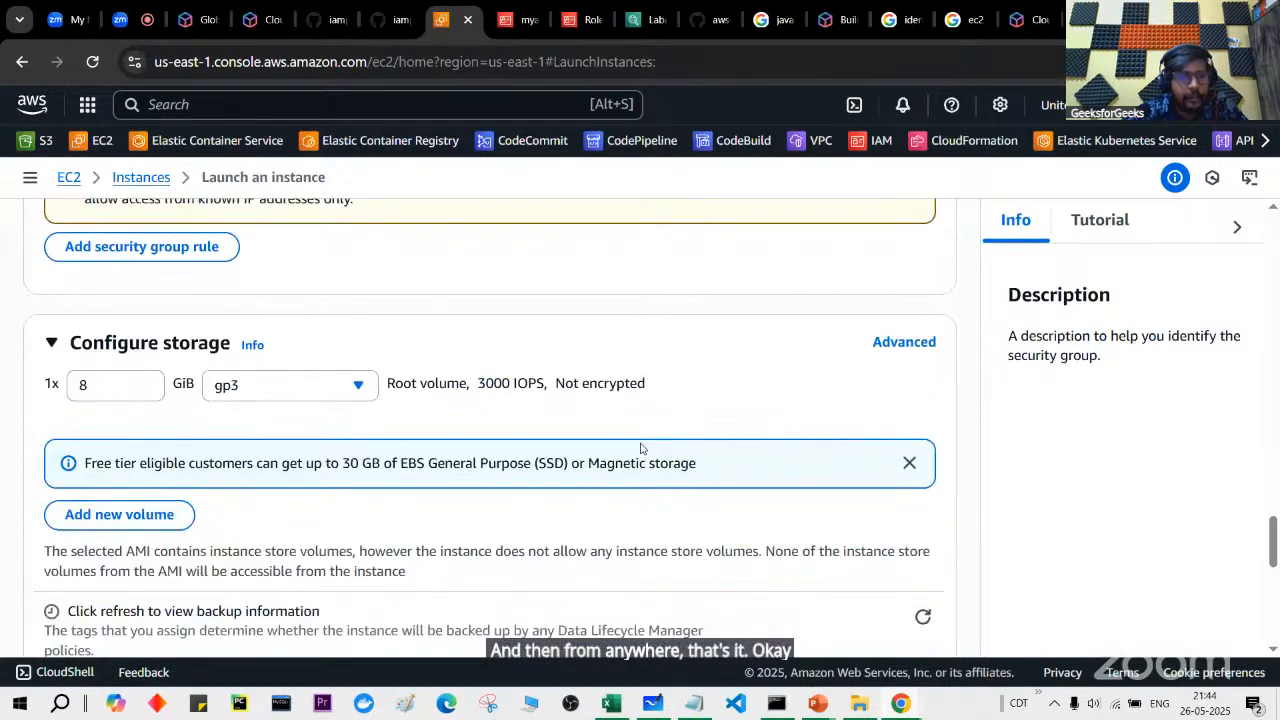
pyautogui.scroll(-1, 641, 448)
pyautogui.scroll(1, 165, 251)
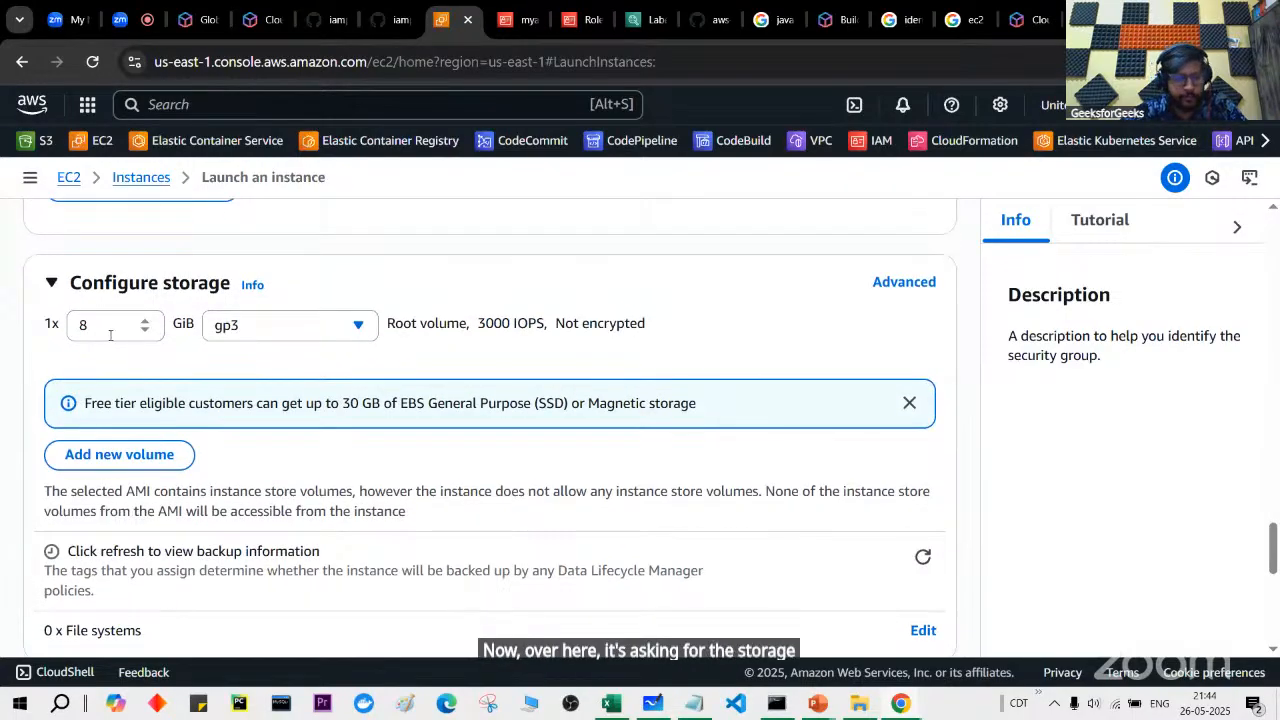
pyautogui.moveTo(350, 403); pyautogui.dragTo(392, 403)
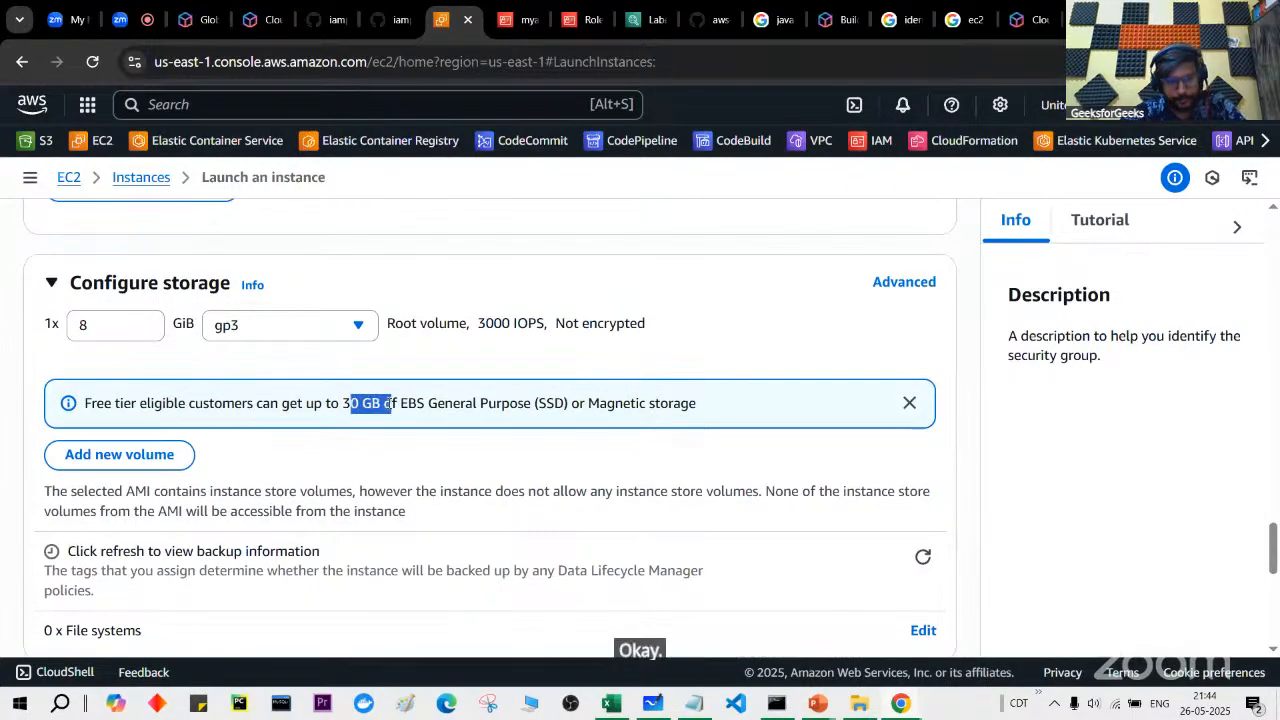
pyautogui.moveTo(85, 403); pyautogui.dragTo(176, 404)
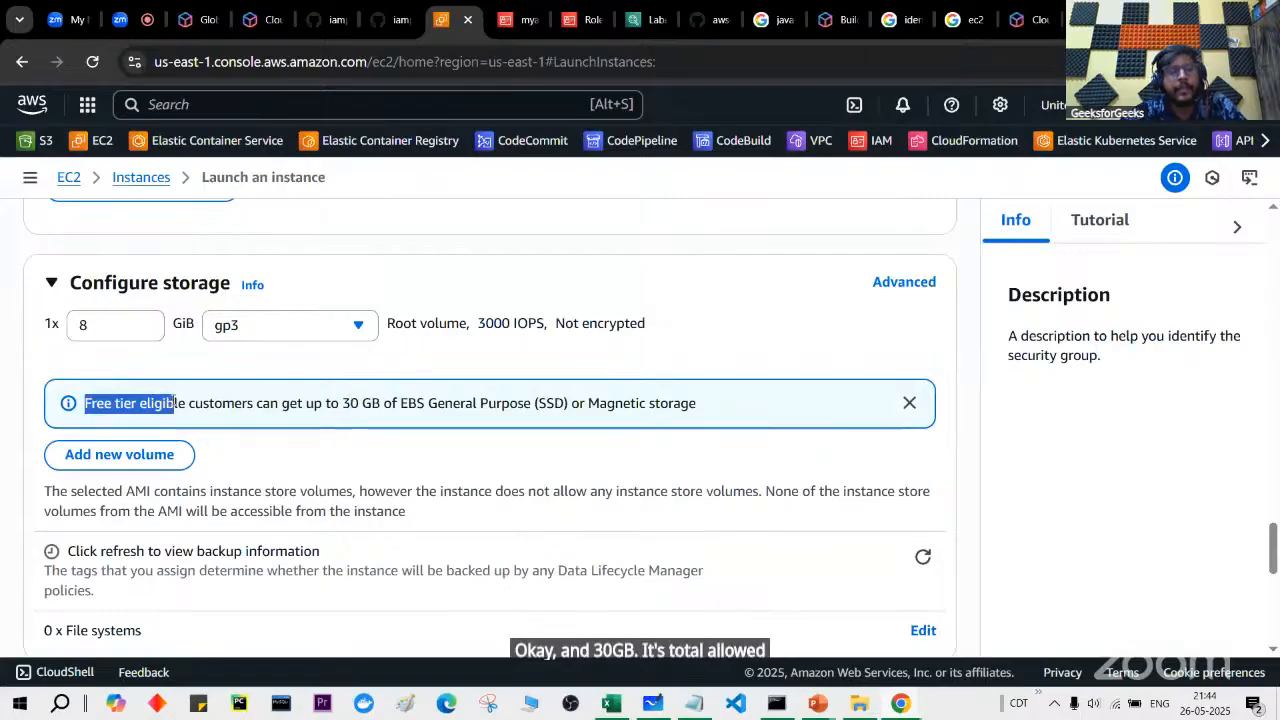
pyautogui.click(176, 403)
pyautogui.moveTo(344, 403); pyautogui.dragTo(372, 404)
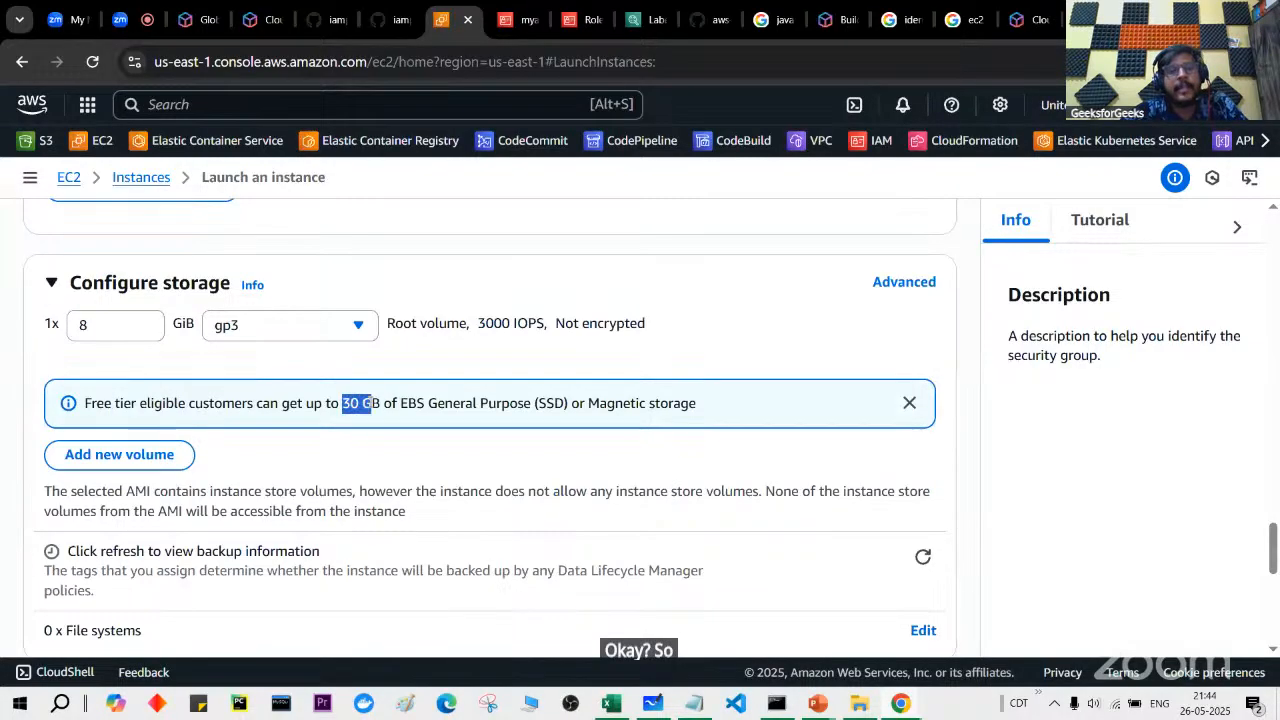
pyautogui.click(124, 323)
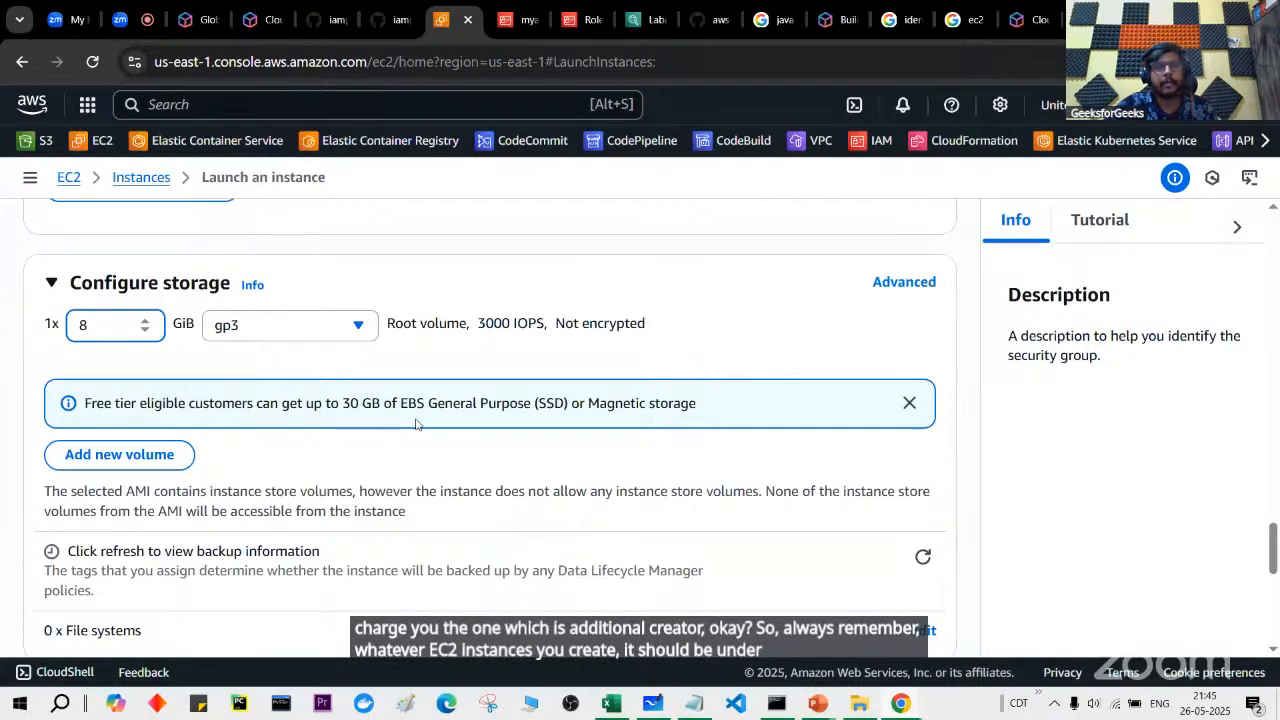
pyautogui.scroll(-2, 335, 428)
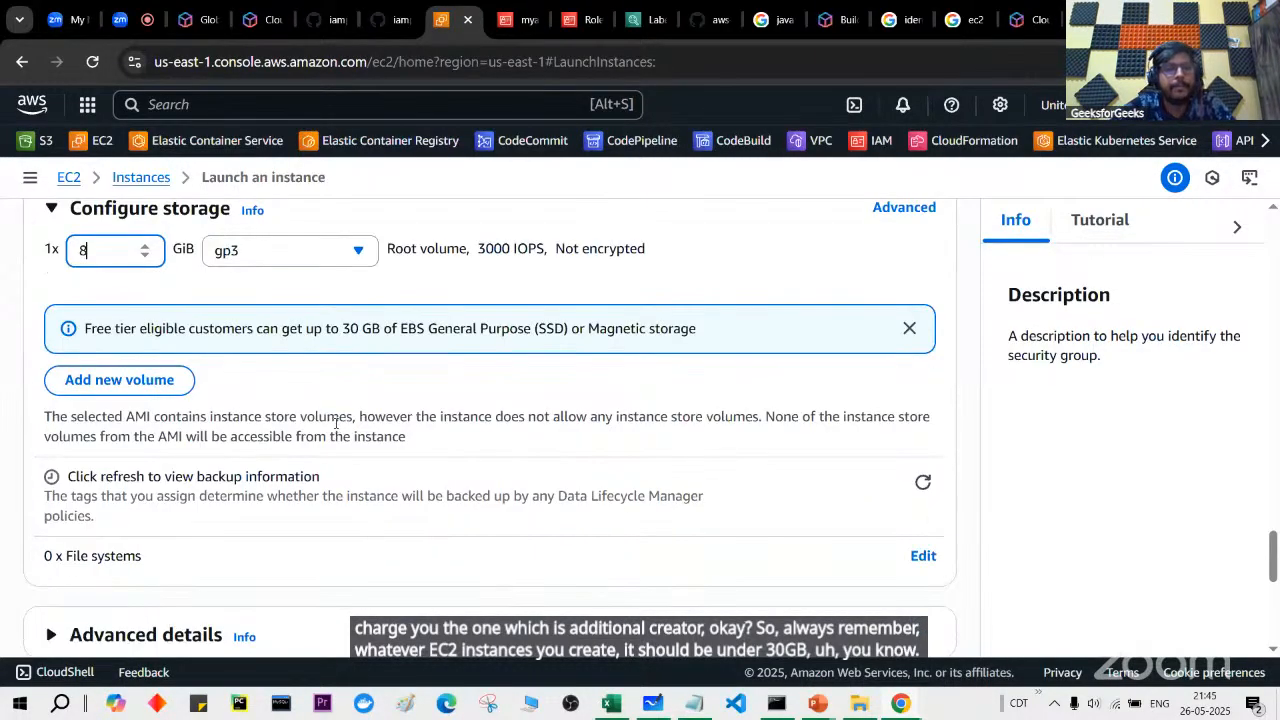
pyautogui.scroll(-1, 335, 428)
pyautogui.scroll(-1, 335, 428)
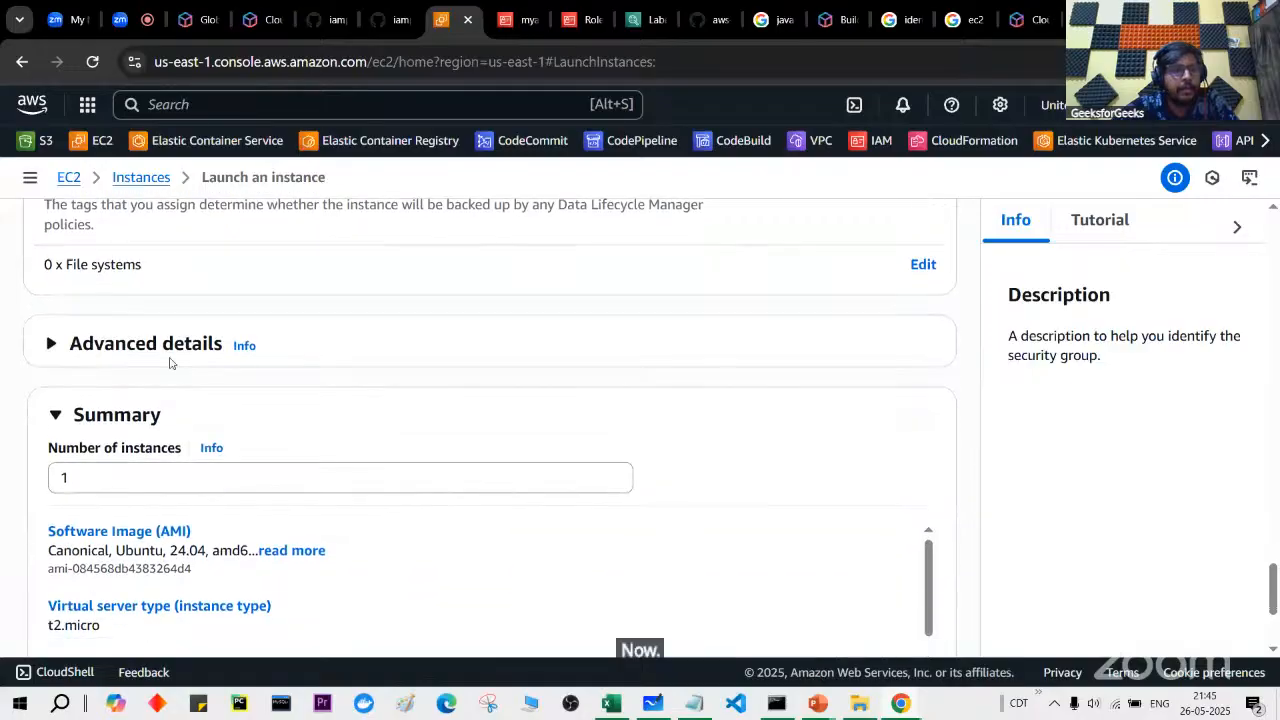
pyautogui.click(166, 353)
# Step: Search 'myappfr' and select the myappfreelancerroletoaccesss3 IAM instance profile
pyautogui.scroll(-1, 166, 353)
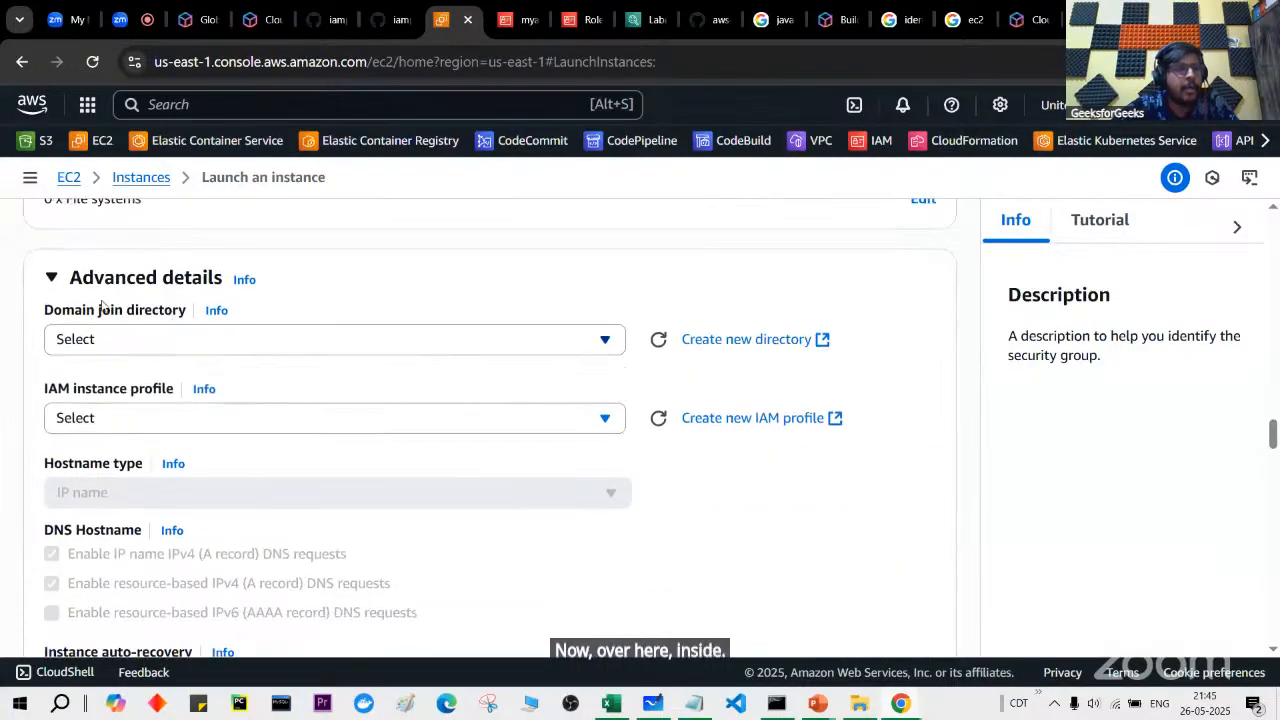
pyautogui.scroll(-1, 200, 294)
pyautogui.click(203, 338)
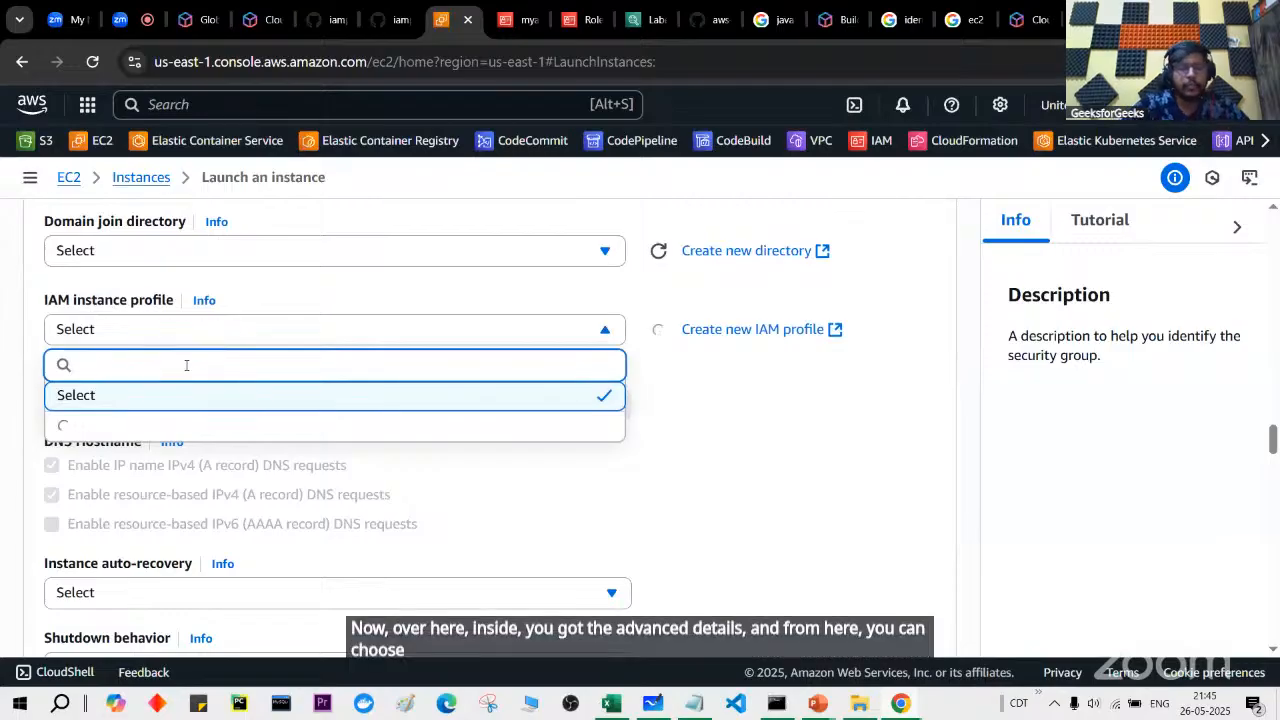
pyautogui.write('my')
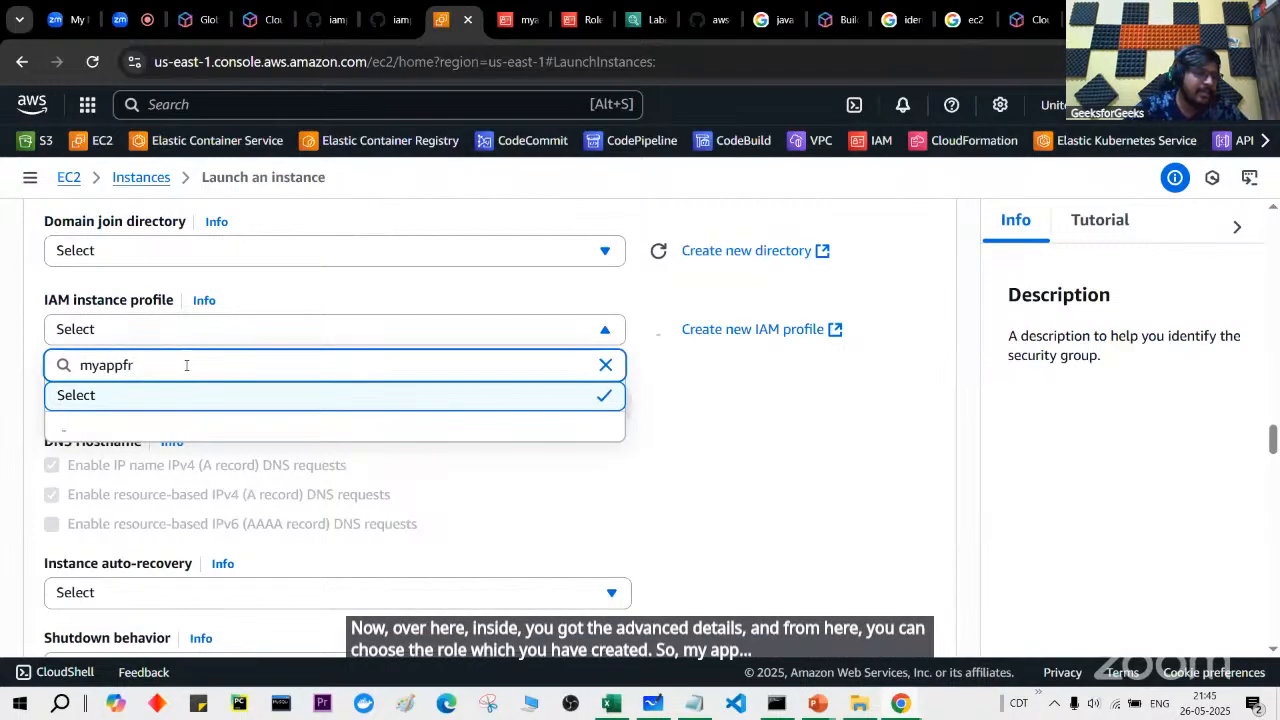
pyautogui.write('appfr')
pyautogui.click(207, 440)
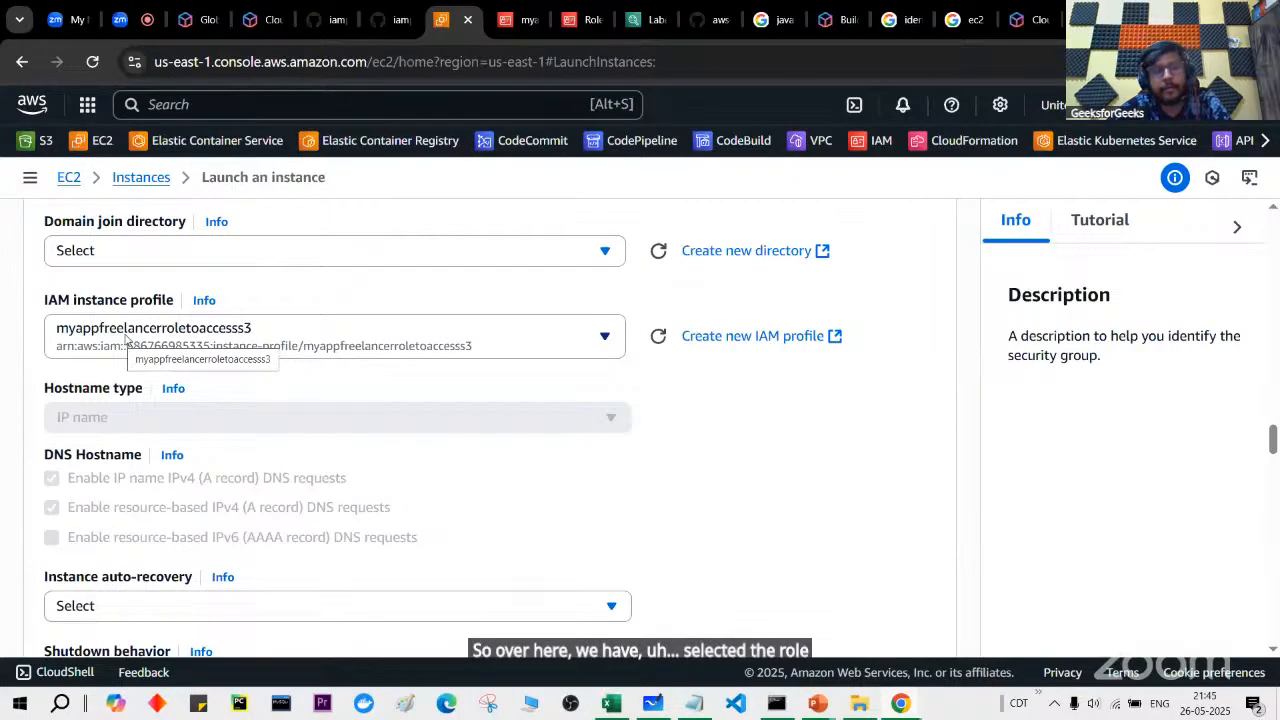
pyautogui.scroll(-1, 125, 340)
pyautogui.scroll(-2, 168, 363)
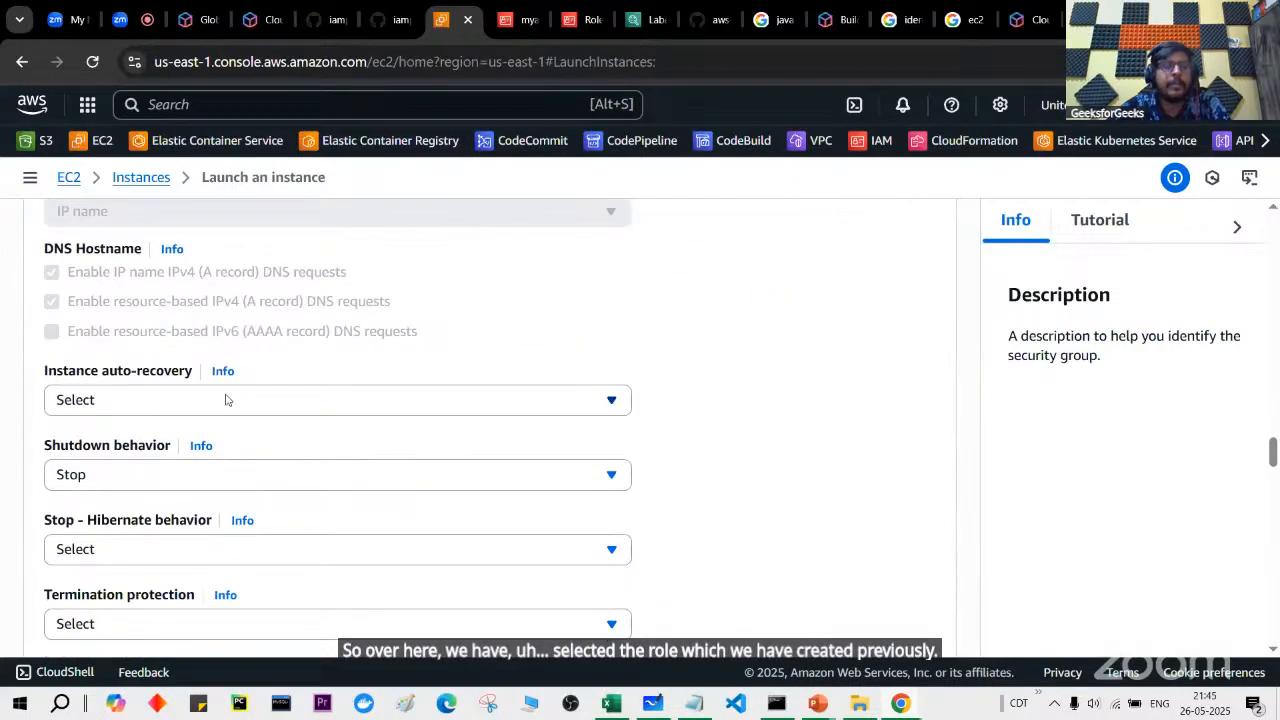
# Step: Inspect the stop-hibernate, termination protection and detailed monitoring options, leaving them unchanged
pyautogui.scroll(-1, 225, 400)
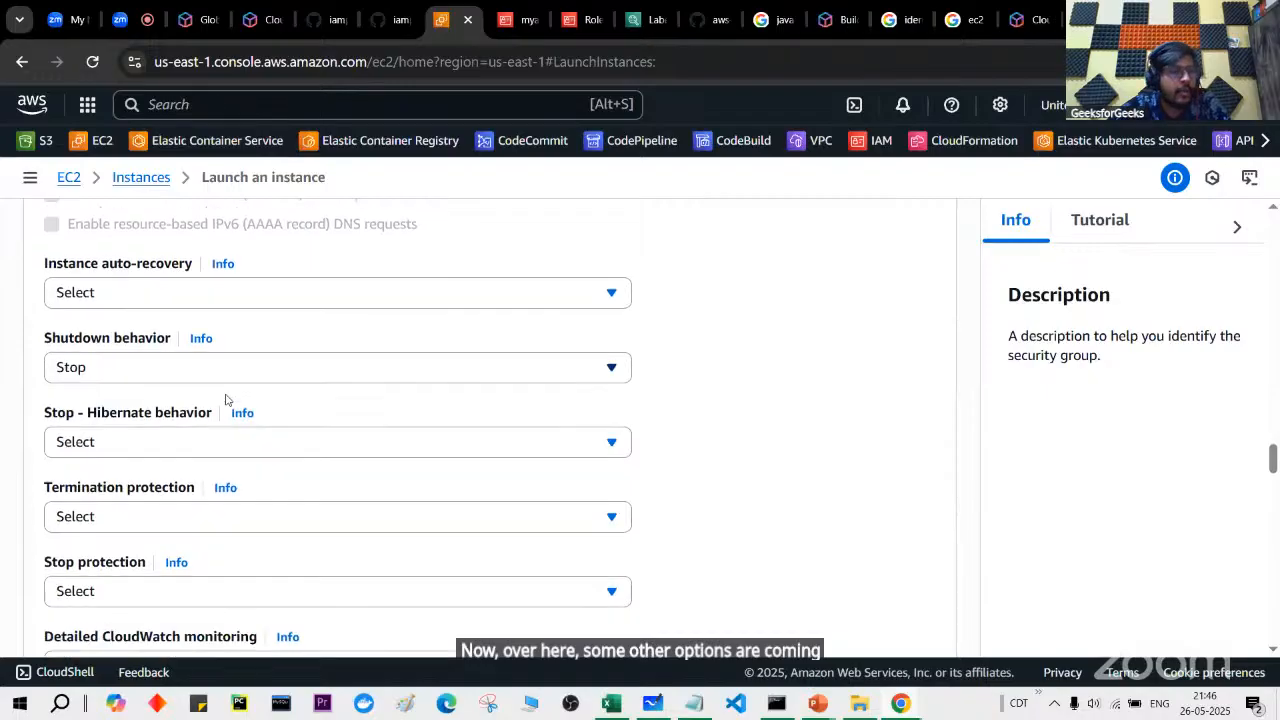
pyautogui.scroll(-1, 225, 400)
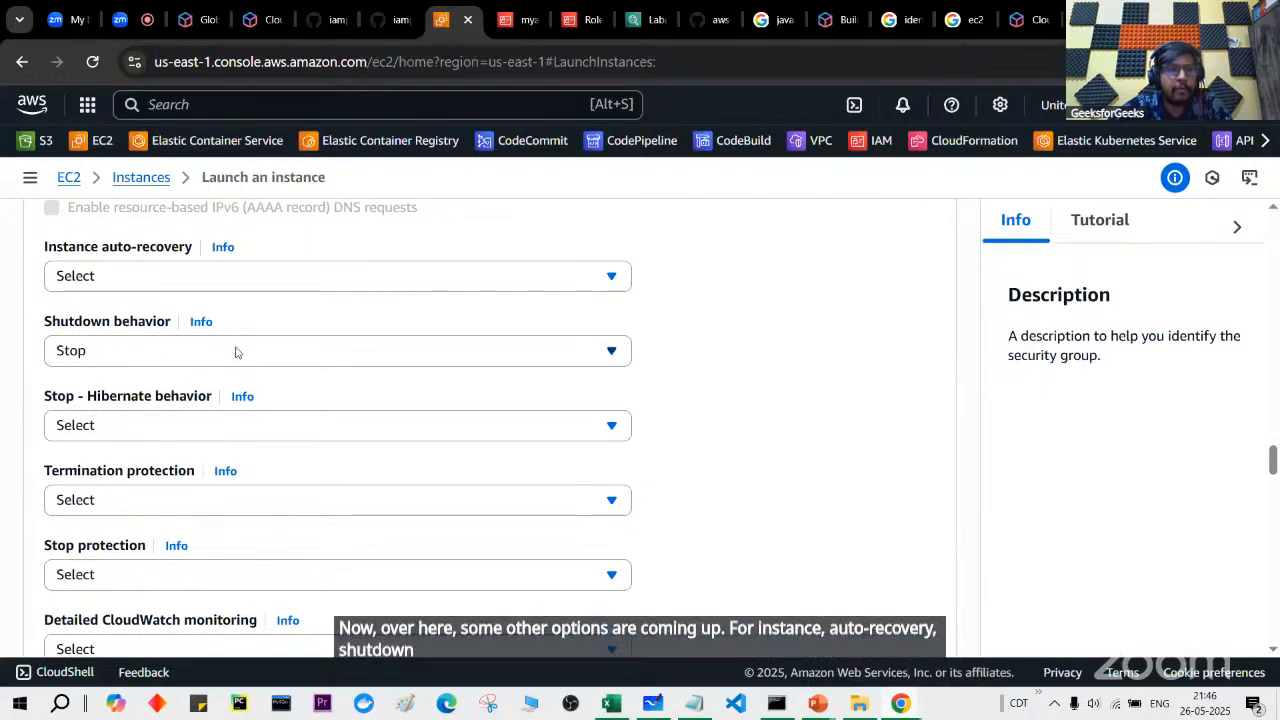
pyautogui.click(237, 432)
pyautogui.click(242, 460)
pyautogui.click(250, 498)
pyautogui.click(250, 498)
pyautogui.scroll(-1, 250, 498)
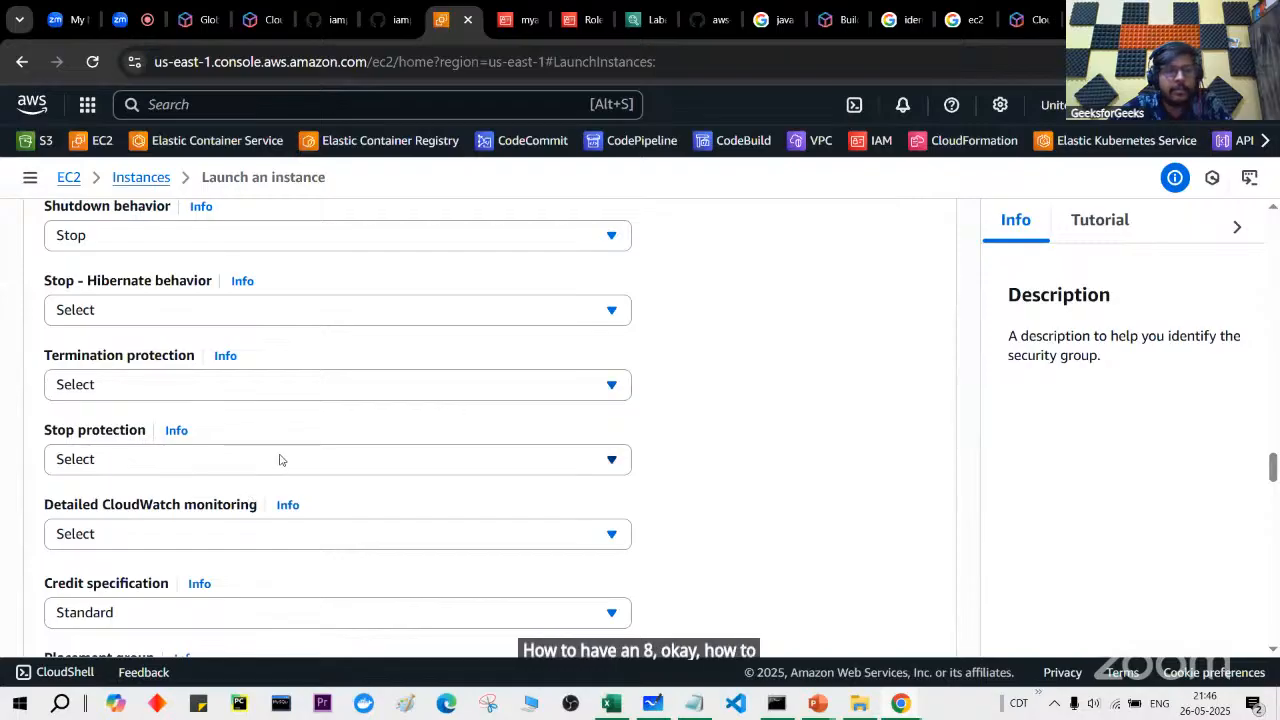
pyautogui.click(234, 388)
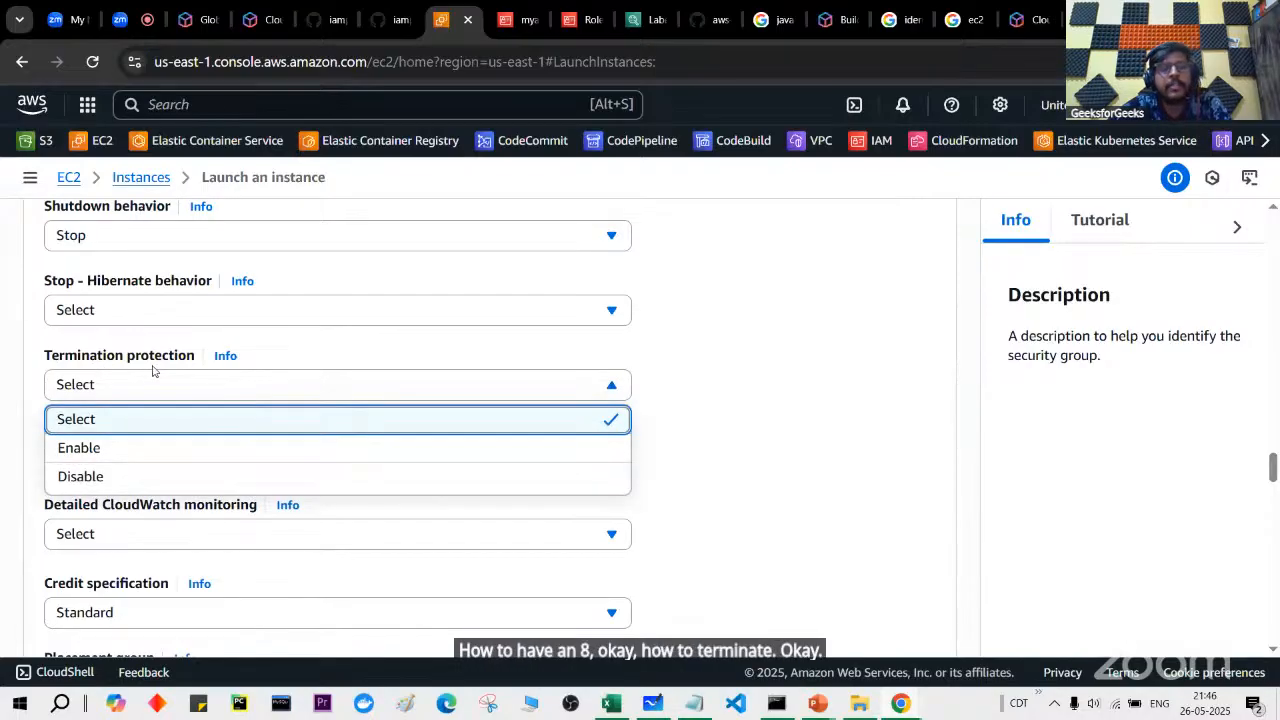
pyautogui.click(781, 421)
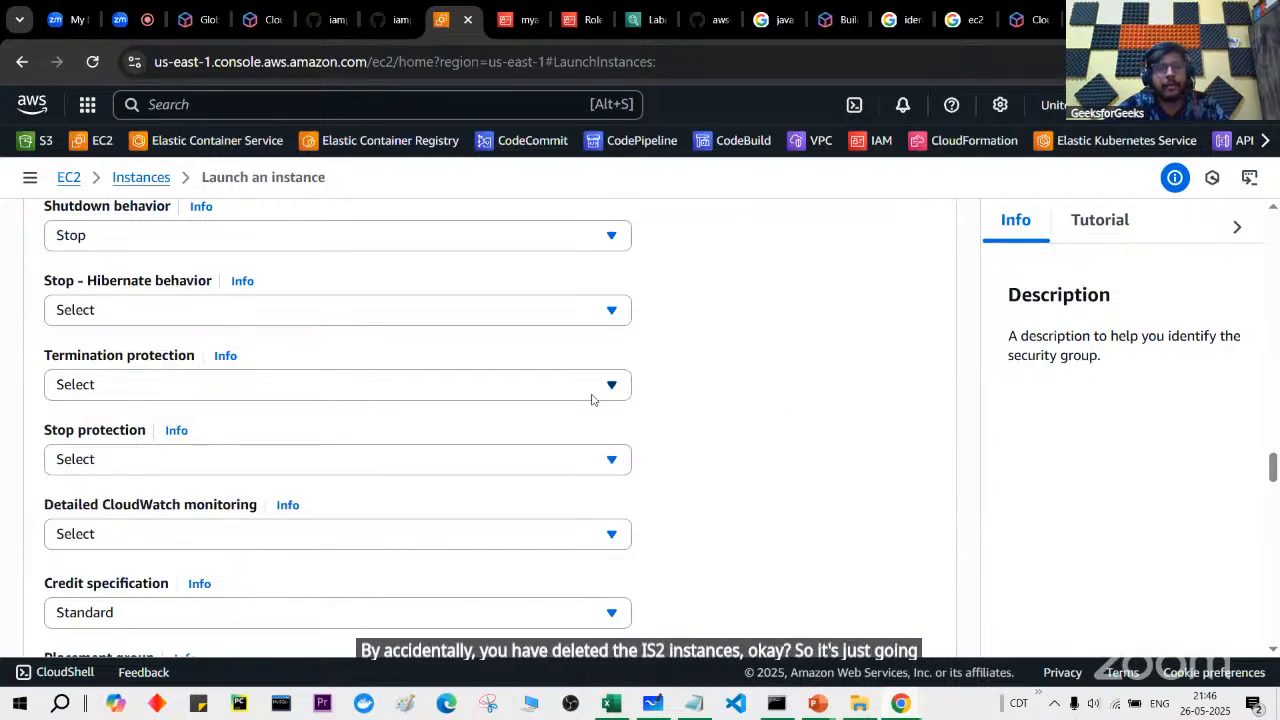
pyautogui.click(591, 399)
pyautogui.click(775, 397)
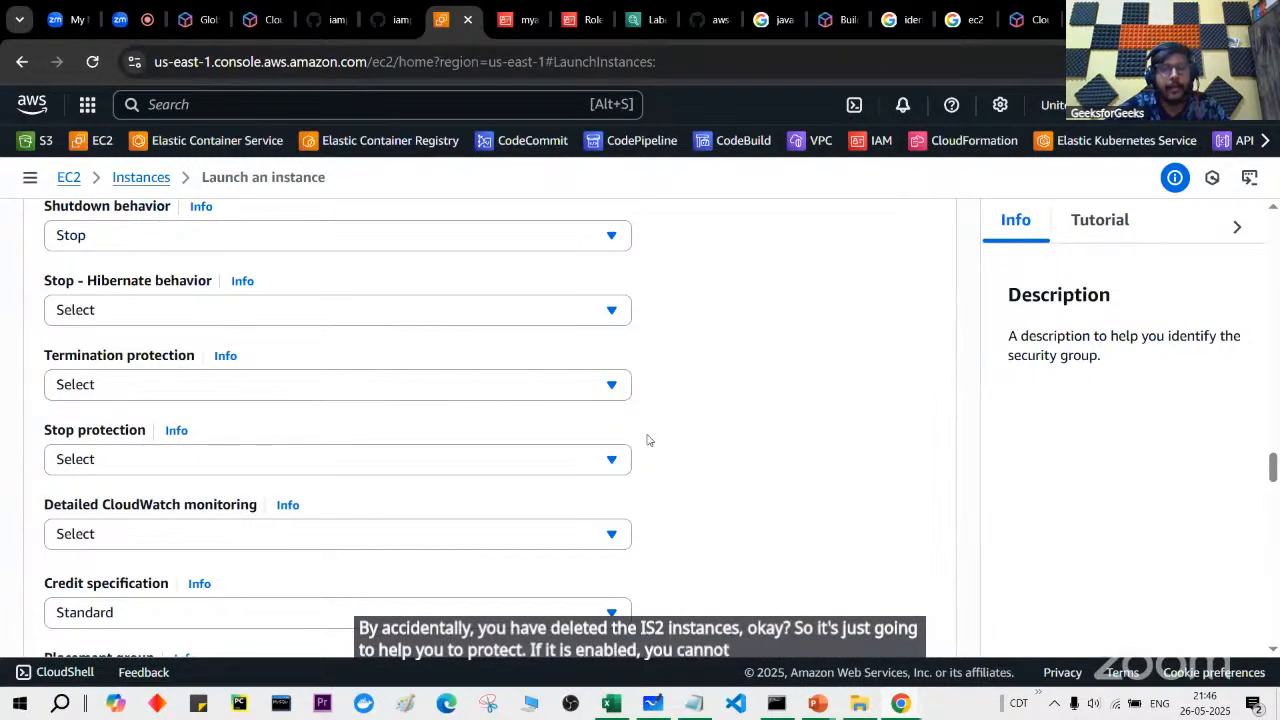
pyautogui.scroll(-1, 483, 494)
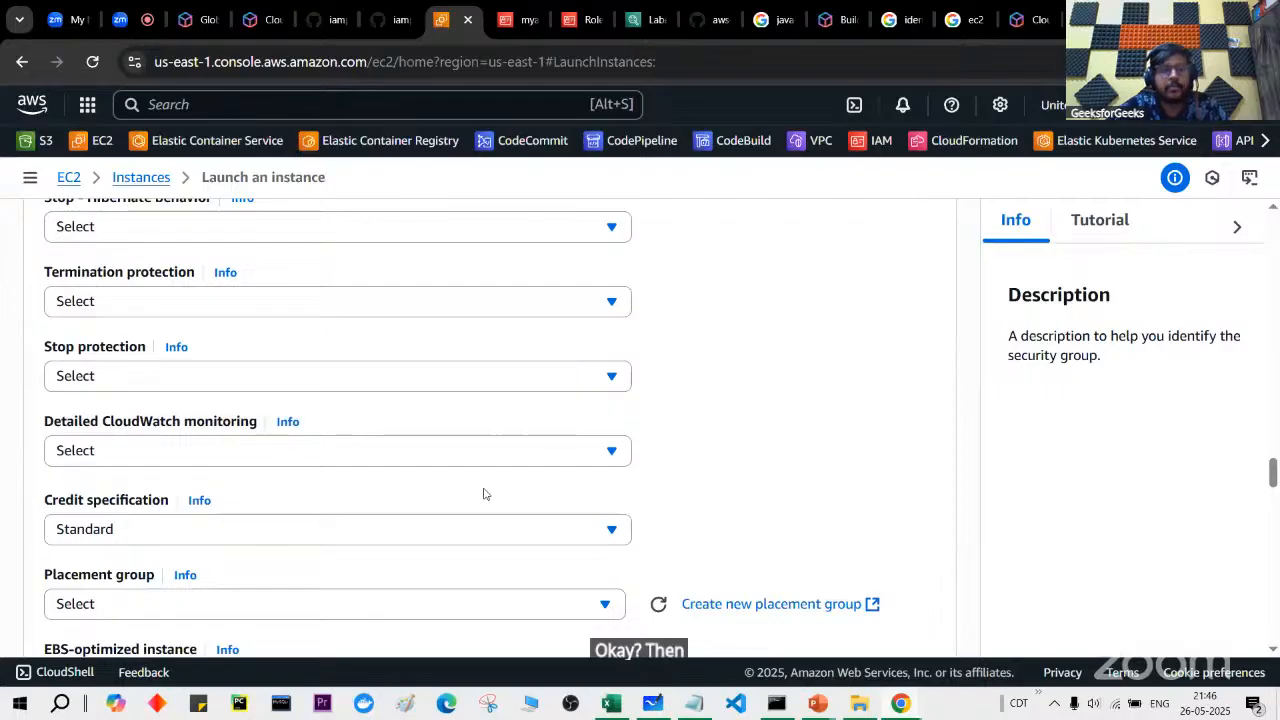
pyautogui.click(367, 466)
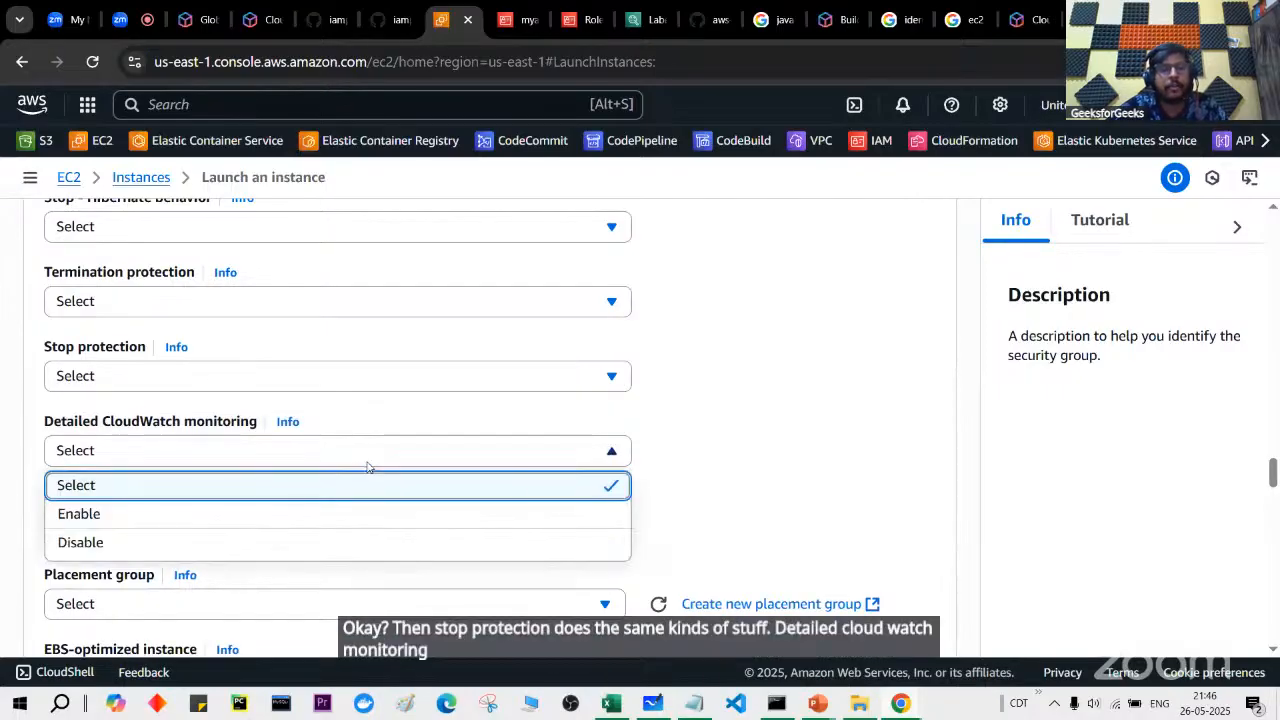
pyautogui.click(725, 406)
# Step: Scroll down to the empty User data field and put the cursor in it
pyautogui.scroll(-1, 725, 406)
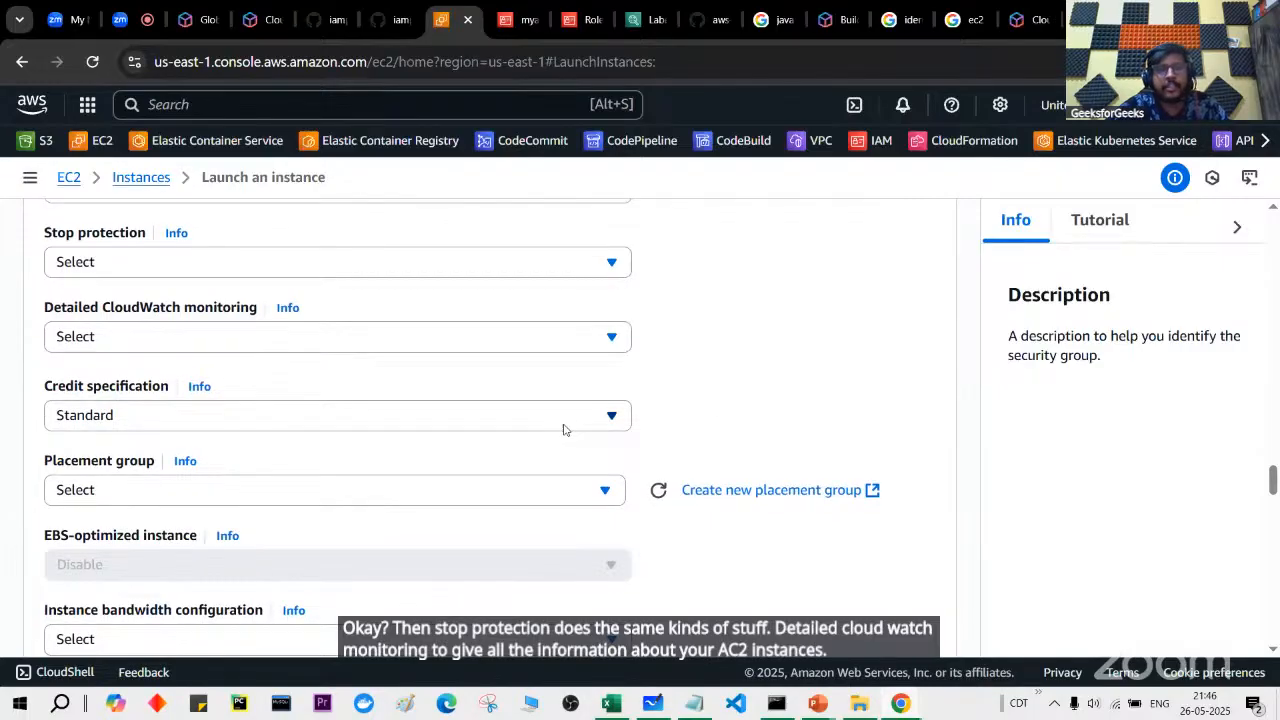
pyautogui.scroll(-1, 520, 437)
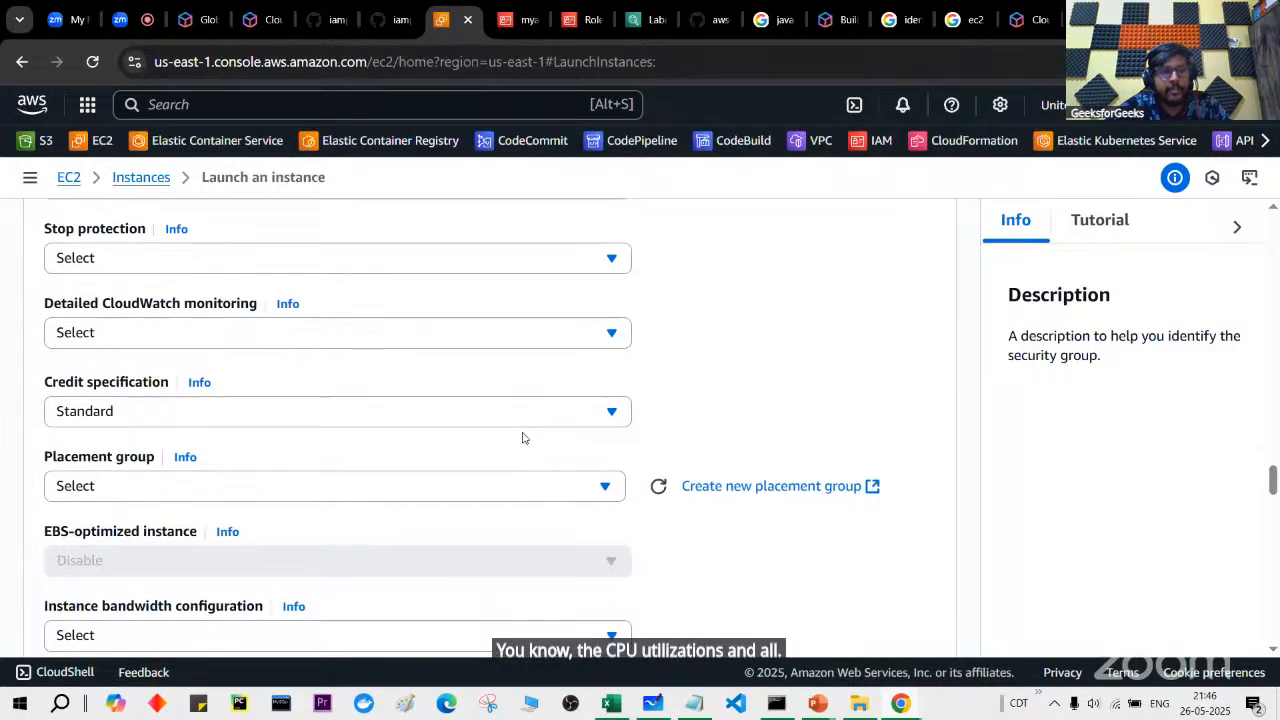
pyautogui.scroll(-3, 481, 491)
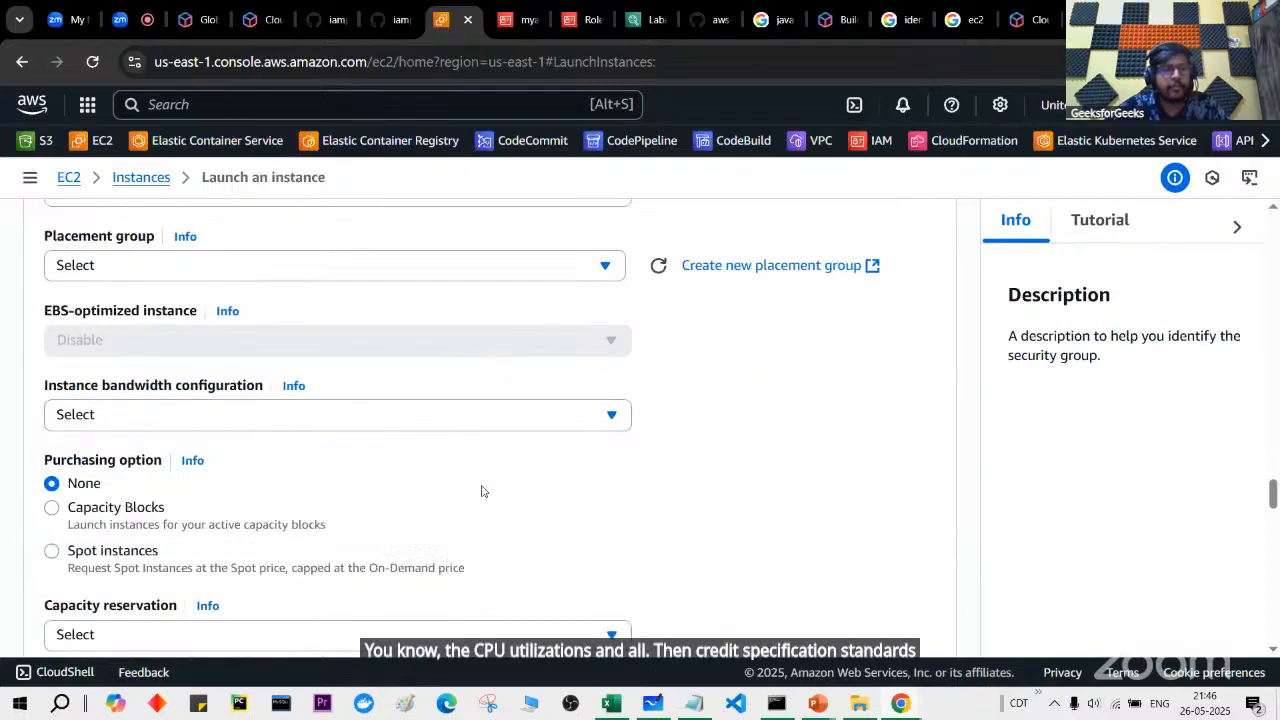
pyautogui.scroll(-2, 481, 491)
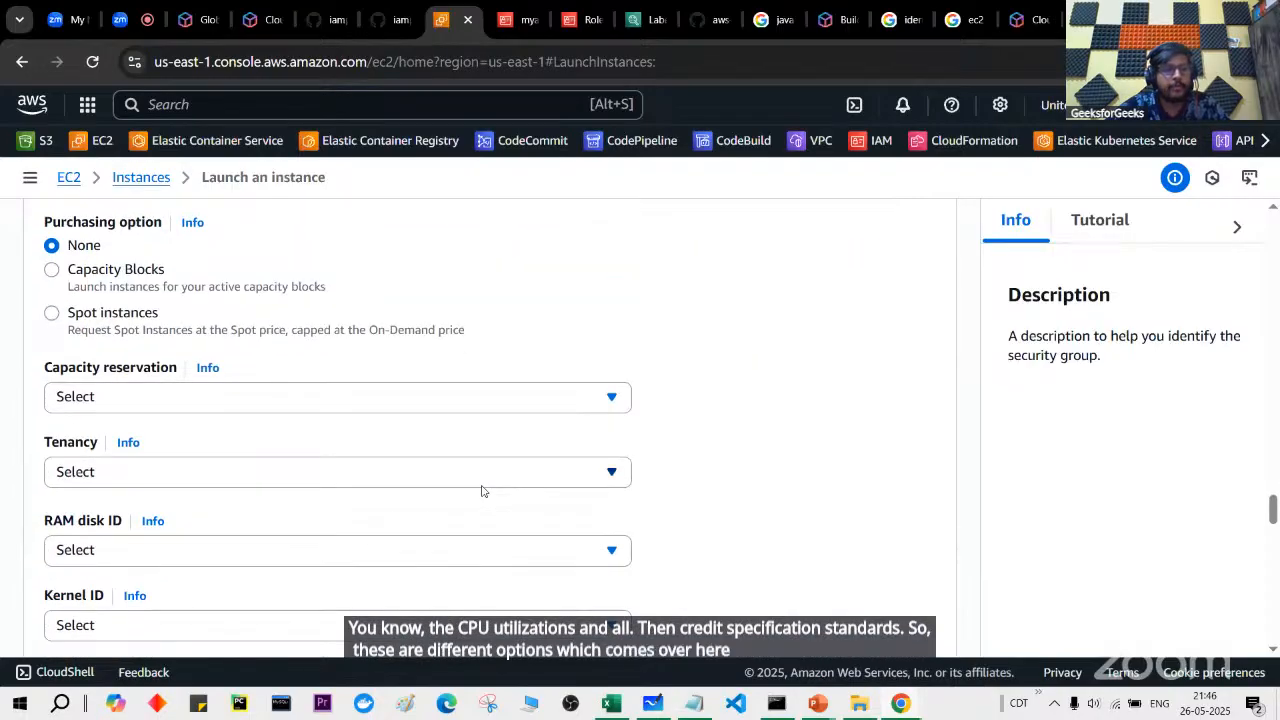
pyautogui.scroll(-3, 481, 491)
pyautogui.scroll(-1, 481, 491)
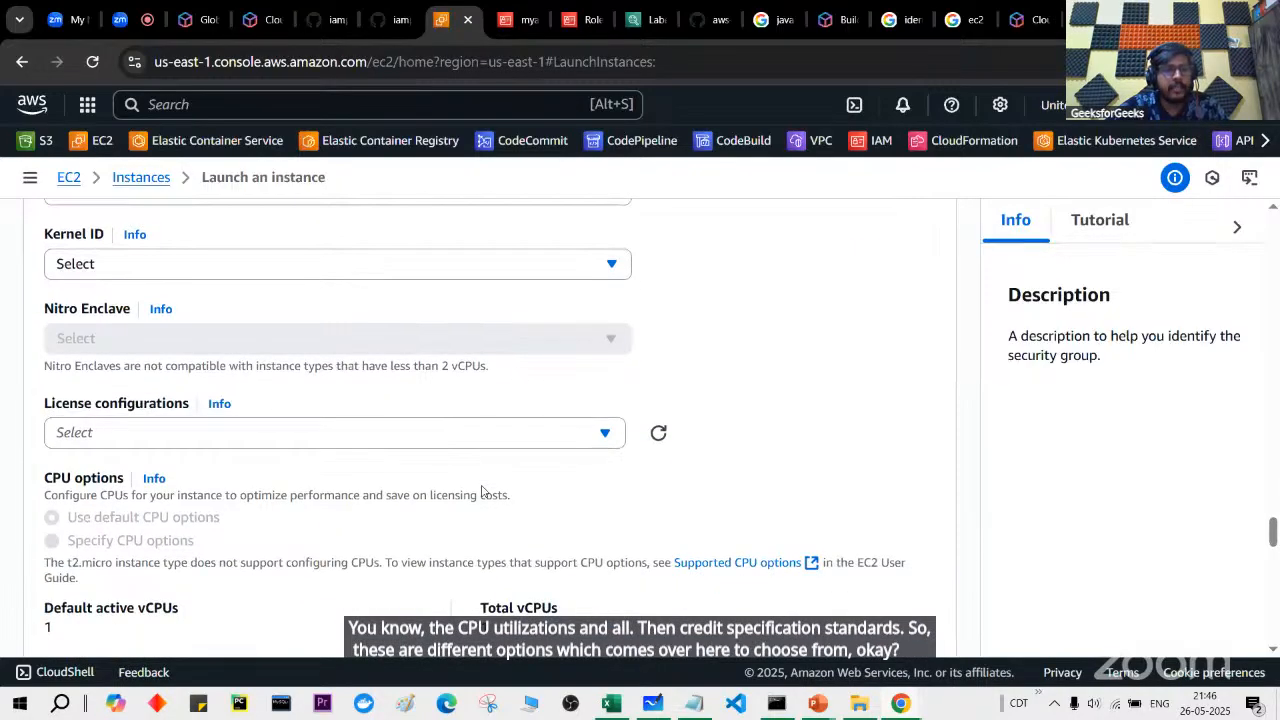
pyautogui.scroll(-2, 481, 491)
pyautogui.scroll(-5, 481, 491)
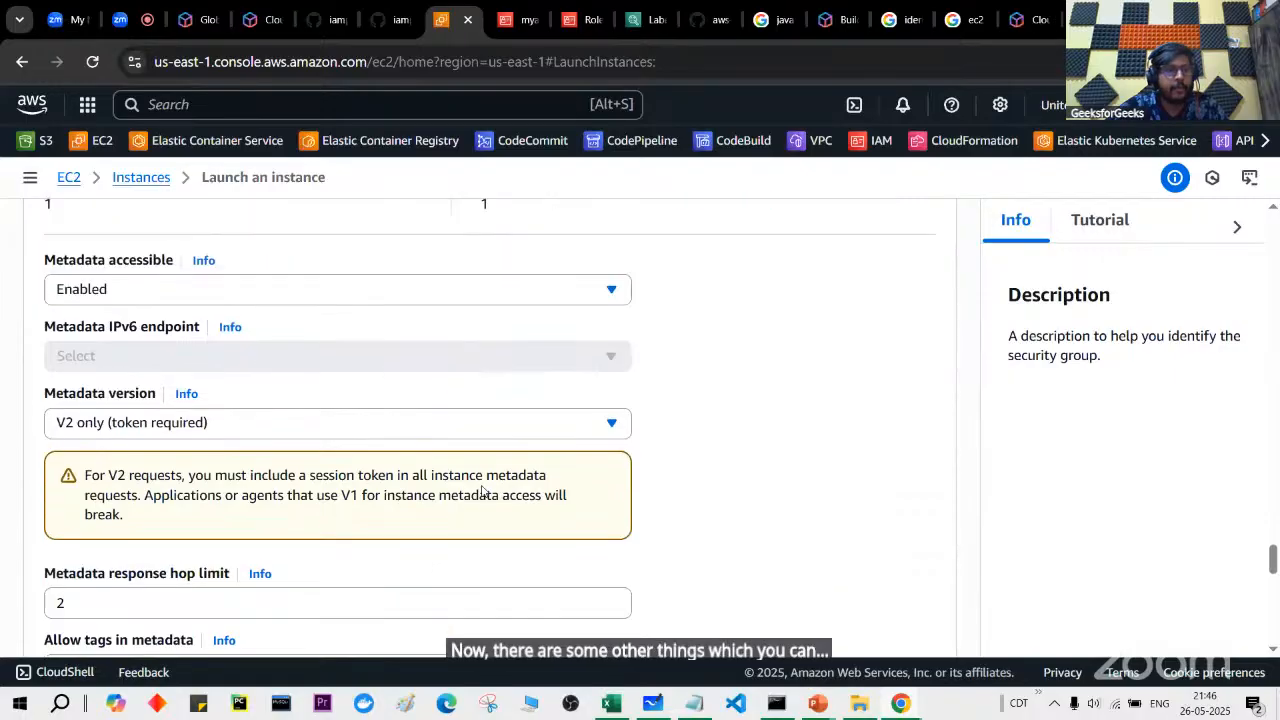
pyautogui.scroll(-1, 481, 491)
pyautogui.click(482, 486)
pyautogui.moveTo(46, 292); pyautogui.dragTo(144, 297)
pyautogui.click(218, 442)
pyautogui.scroll(-1, 218, 442)
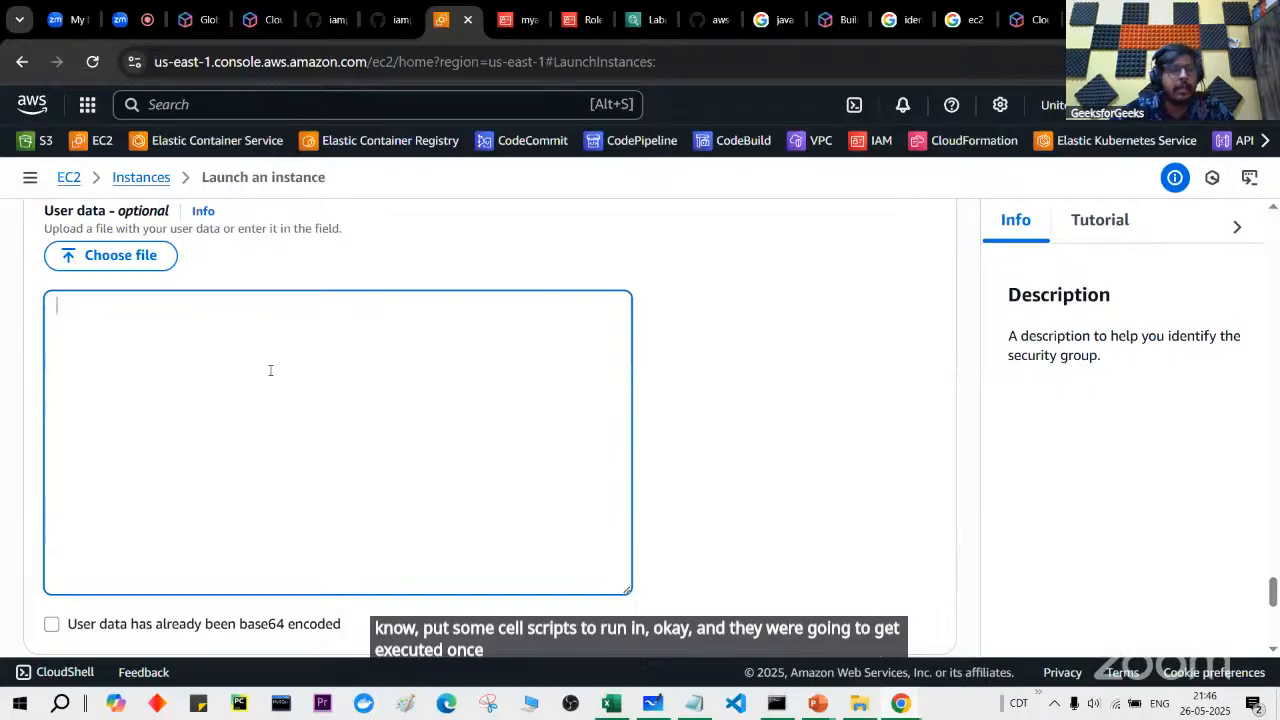
# Step: Launch the configured Ubuntu t2.micro instance from the Summary panel
pyautogui.scroll(-2, 270, 370)
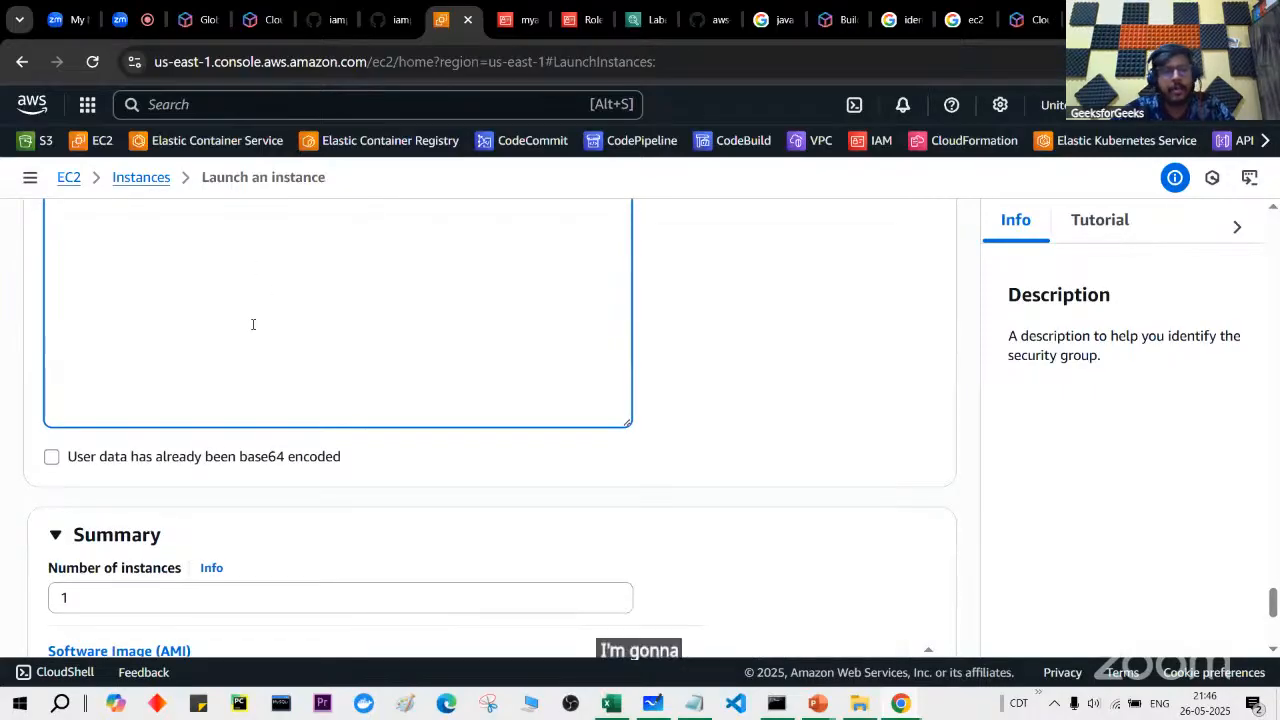
pyautogui.scroll(2, 252, 323)
pyautogui.scroll(-4, 262, 340)
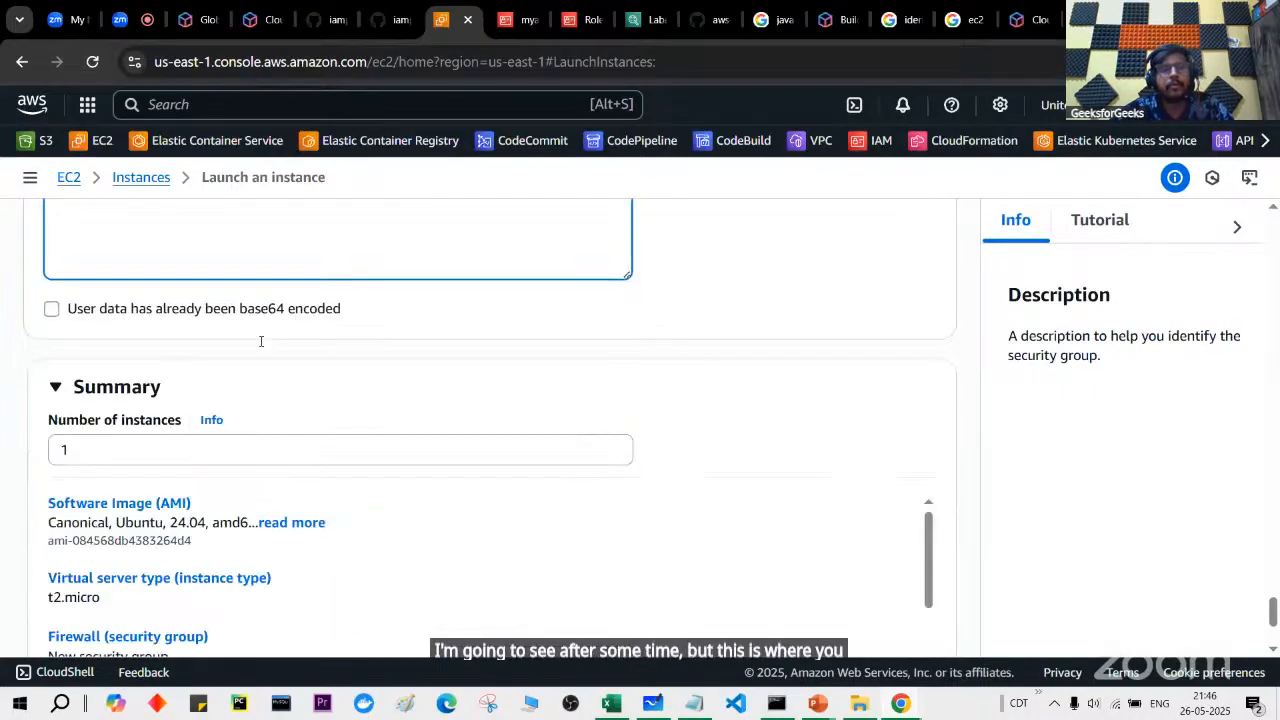
pyautogui.scroll(-2, 261, 341)
pyautogui.scroll(-2, 257, 346)
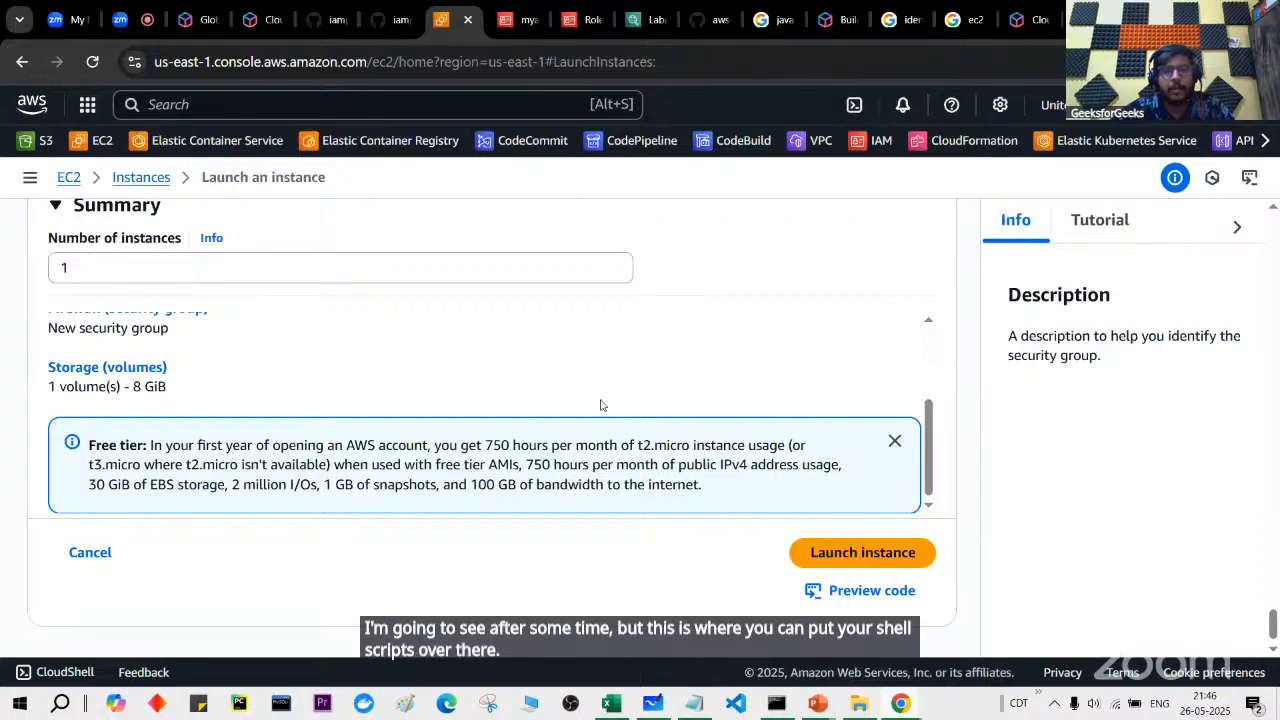
pyautogui.click(852, 547)
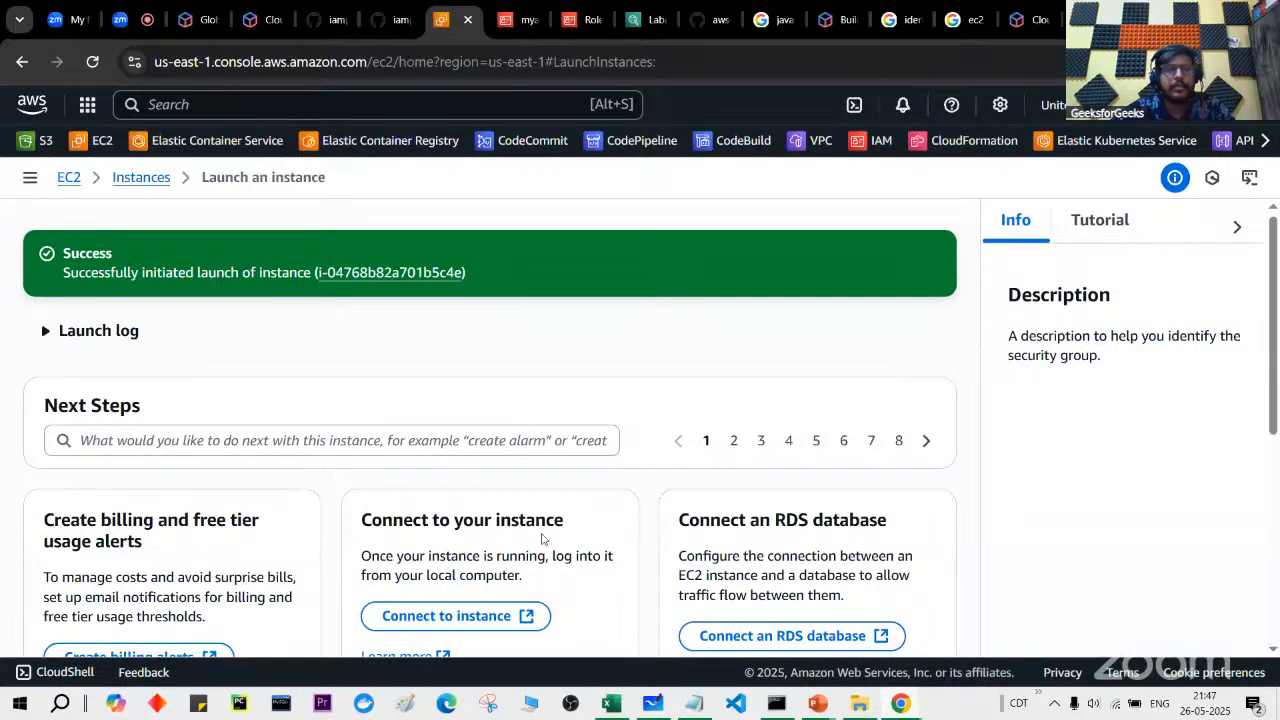
# Step: Open myec2instance from the success banner and check its Running, Initializing status columns
pyautogui.click(358, 276)
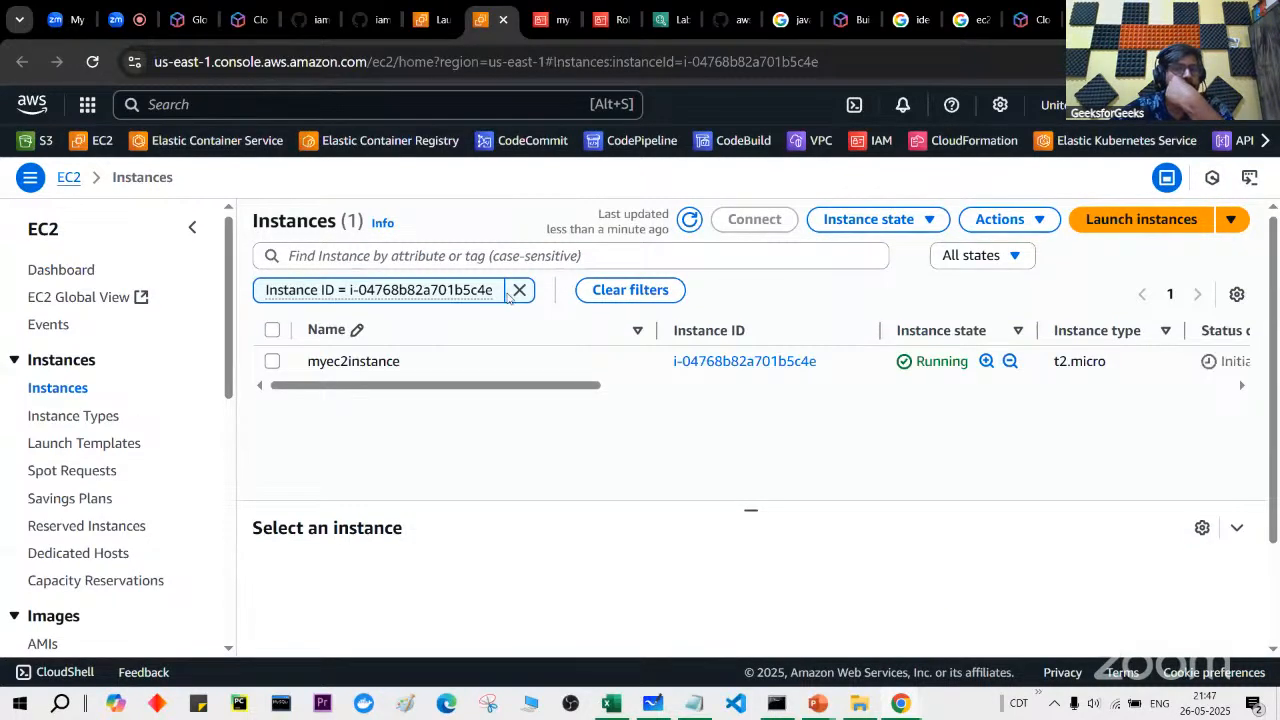
pyautogui.hscroll(5, 786, 360)
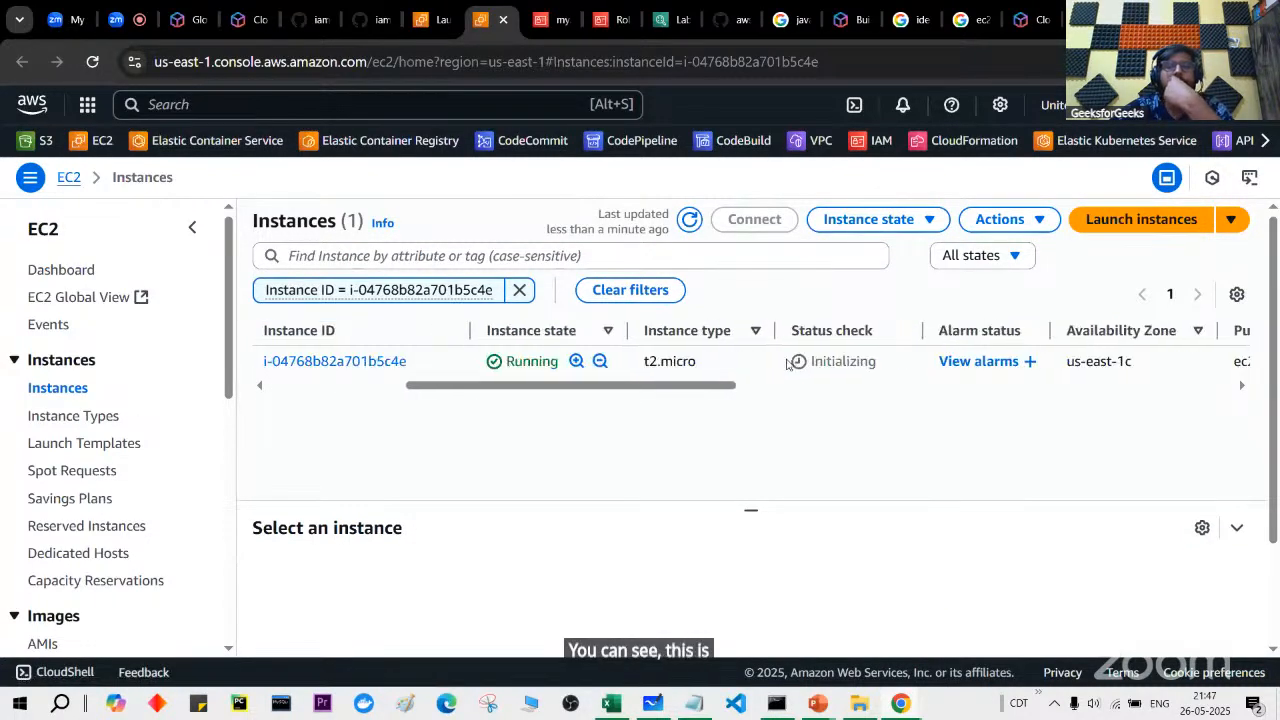
pyautogui.moveTo(802, 363); pyautogui.dragTo(888, 372)
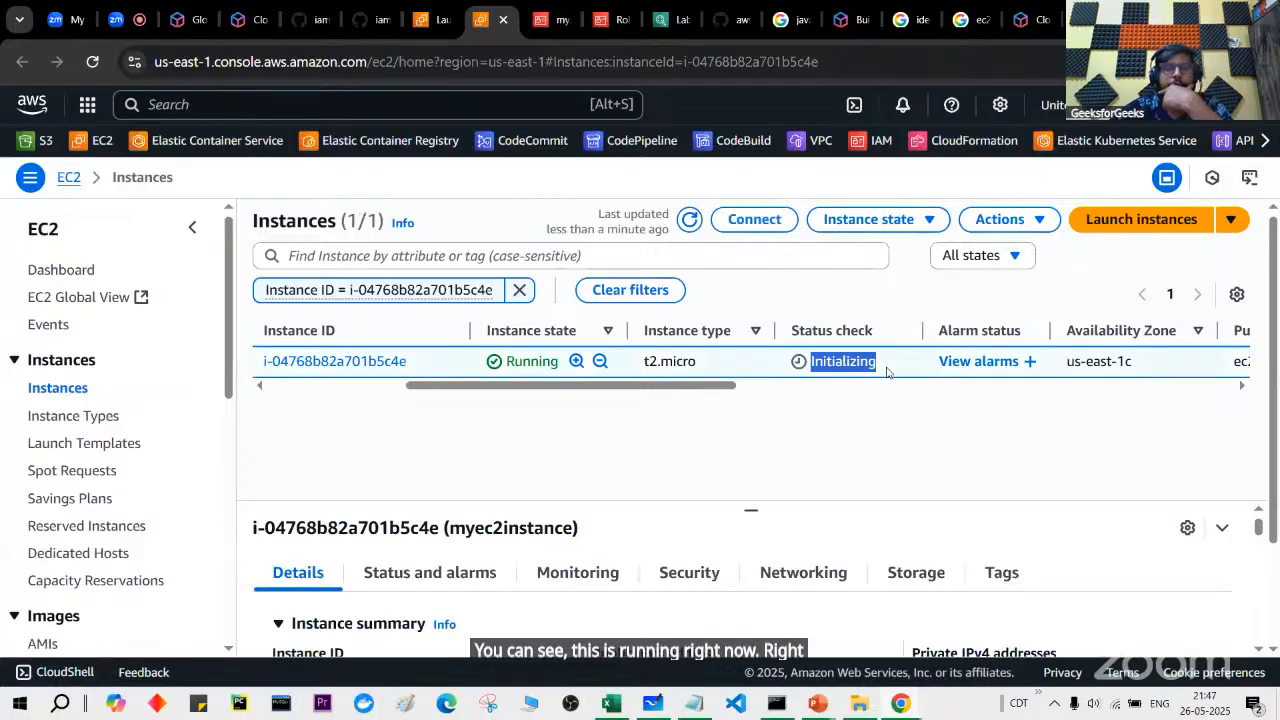
pyautogui.hscroll(6, 886, 372)
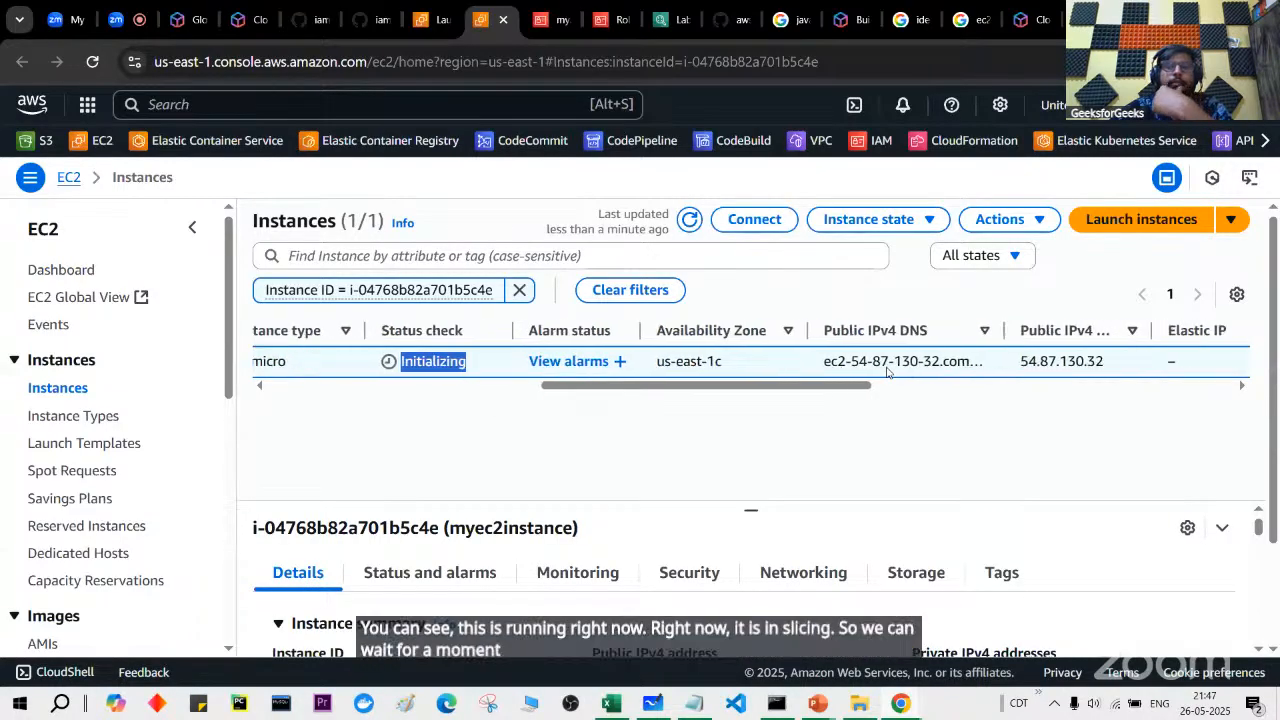
pyautogui.hscroll(8, 886, 372)
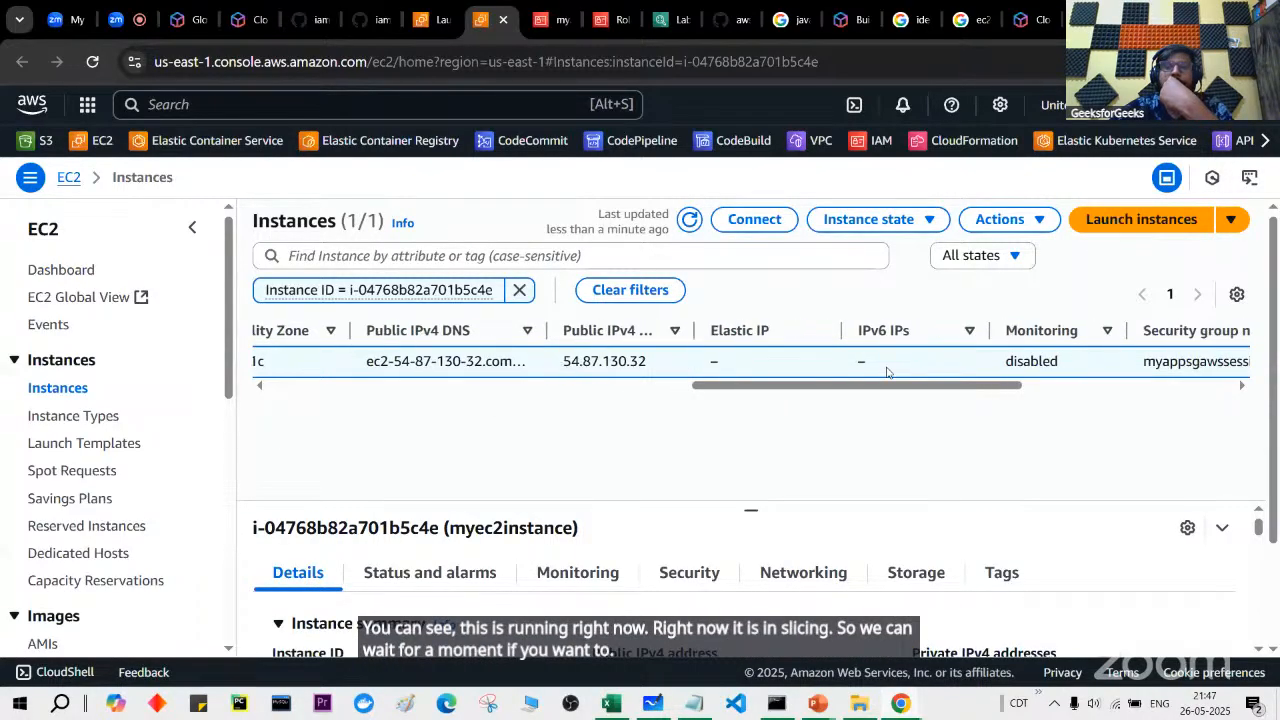
pyautogui.hscroll(2, 886, 372)
pyautogui.hscroll(-15, 886, 372)
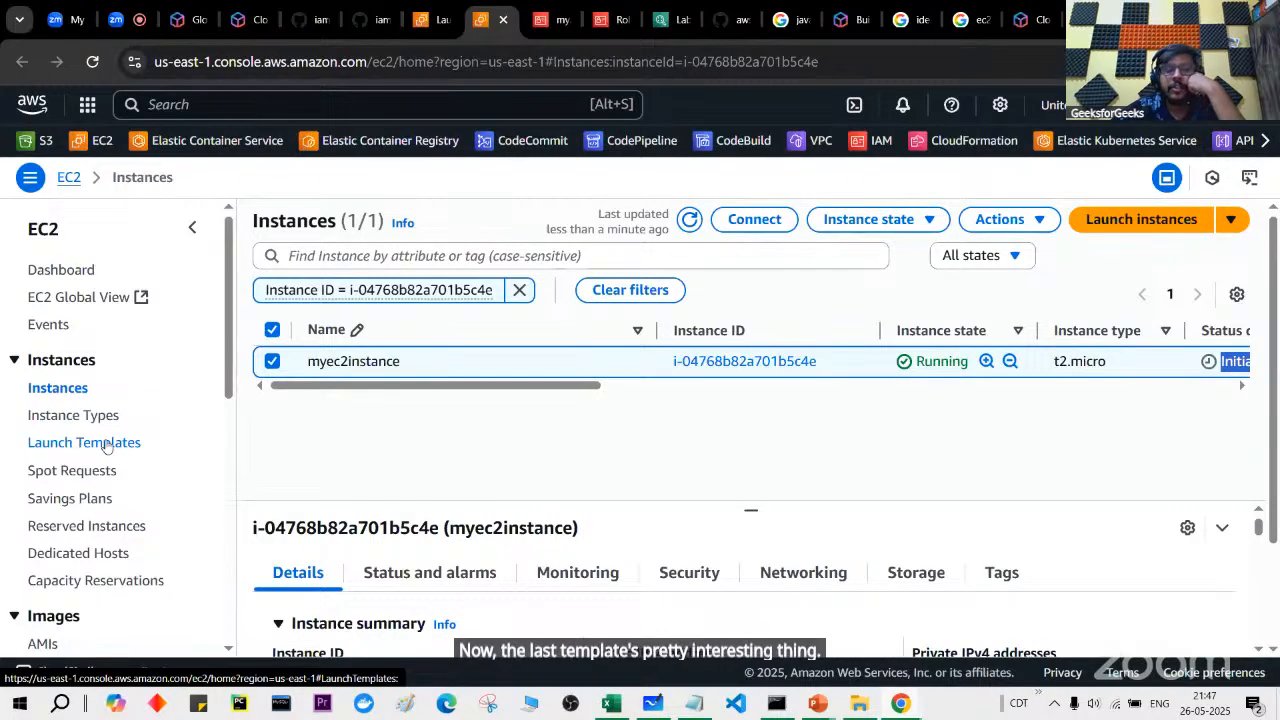
# Step: Sort Launch Templates by Create Time, newest first, and open gfgbatch35launchtemplate
pyautogui.click(1115, 224)
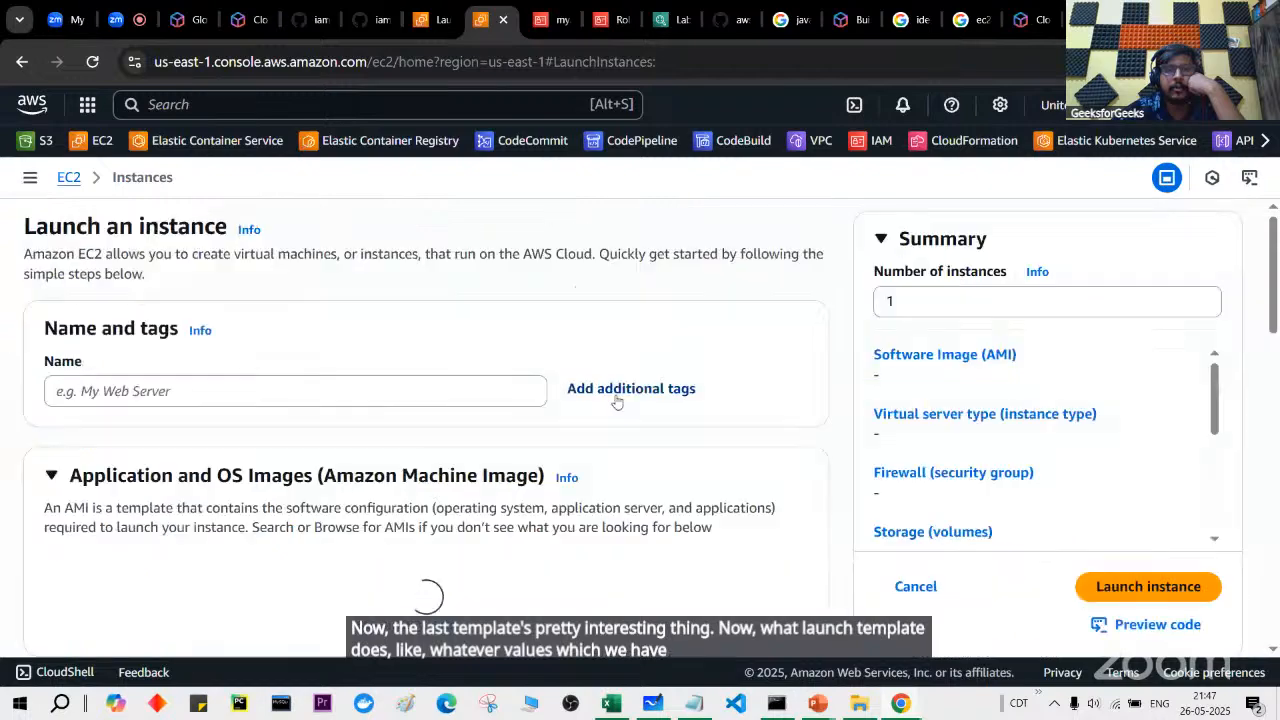
pyautogui.scroll(-1, 618, 401)
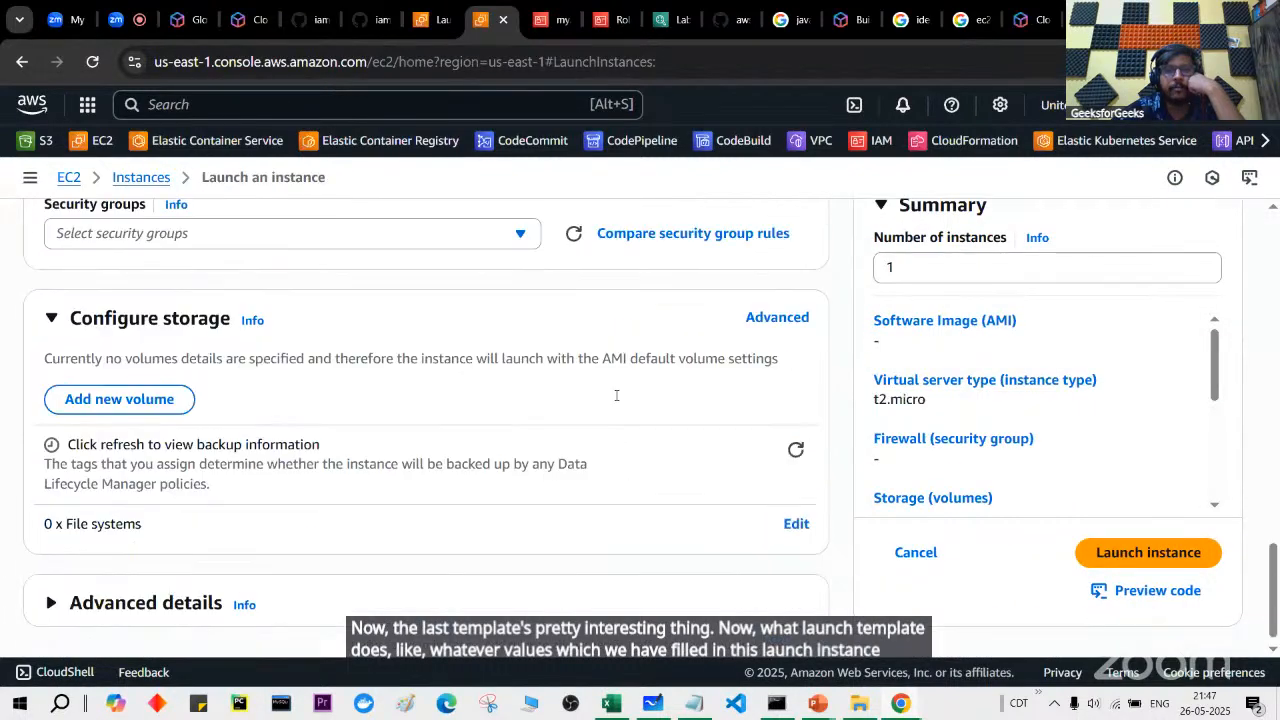
pyautogui.click(138, 178)
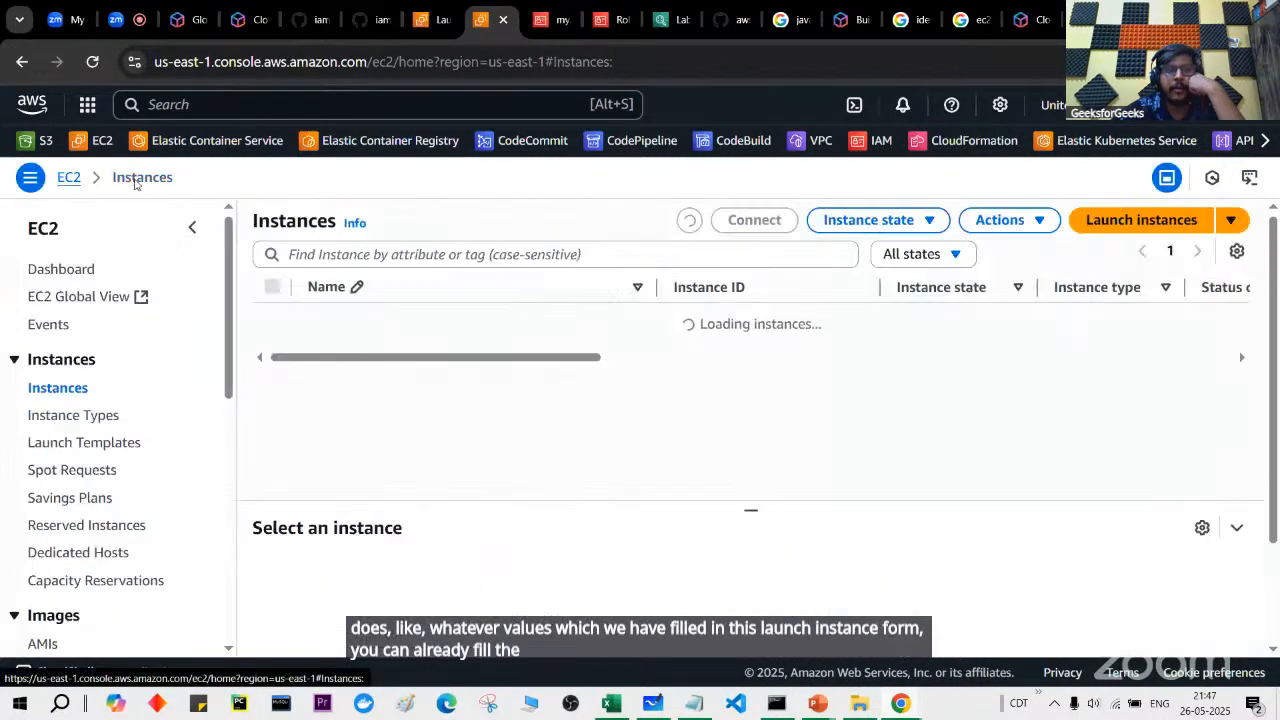
pyautogui.click(89, 445)
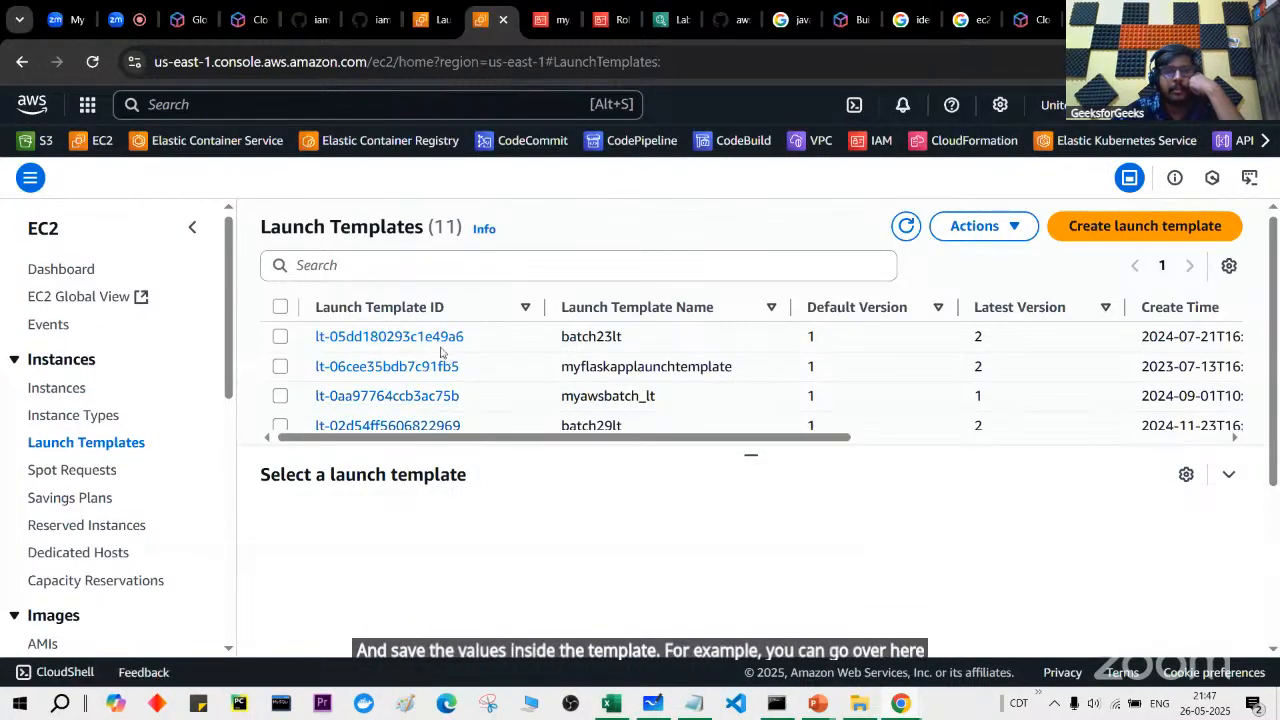
pyautogui.scroll(-1, 438, 362)
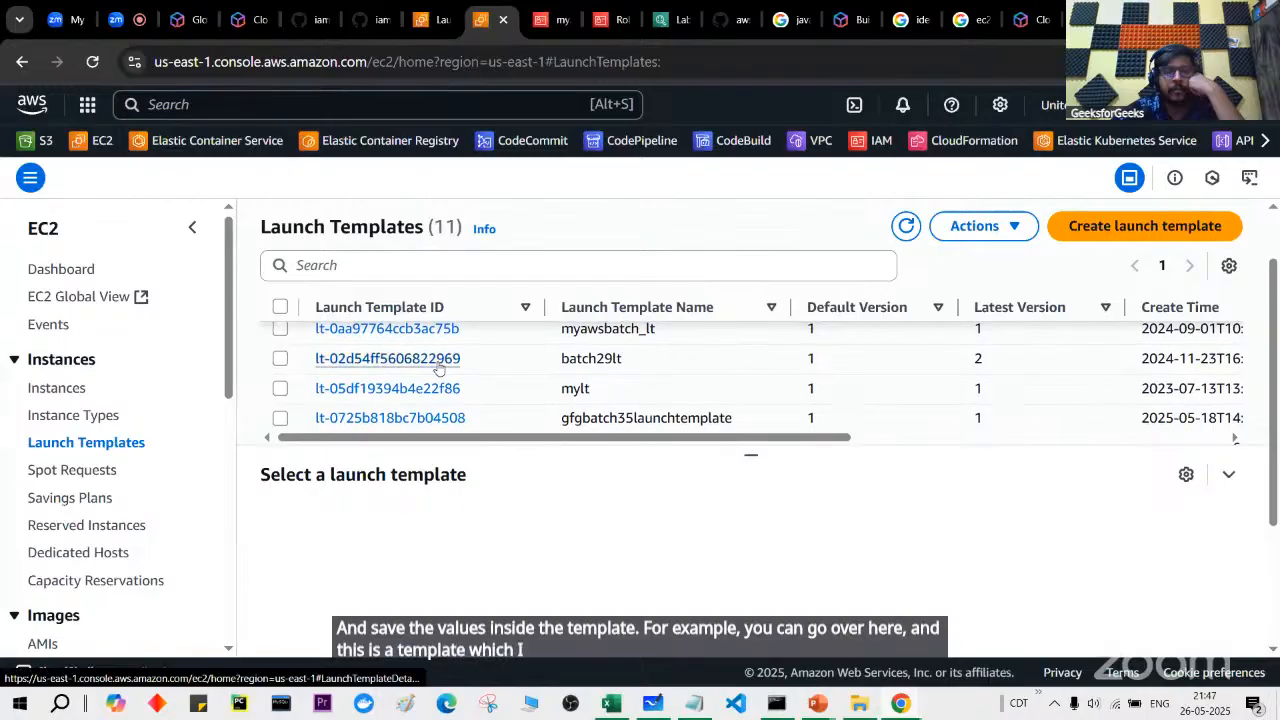
pyautogui.scroll(2, 438, 362)
pyautogui.click(1197, 308)
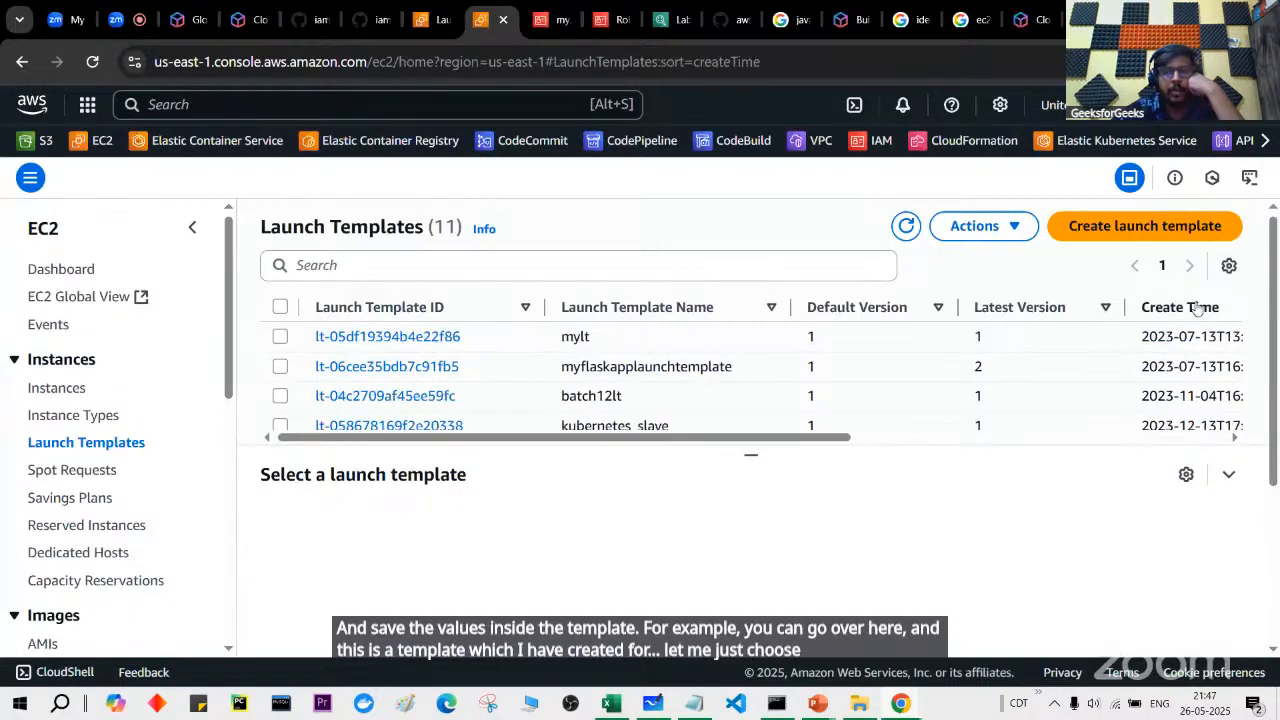
pyautogui.click(1197, 308)
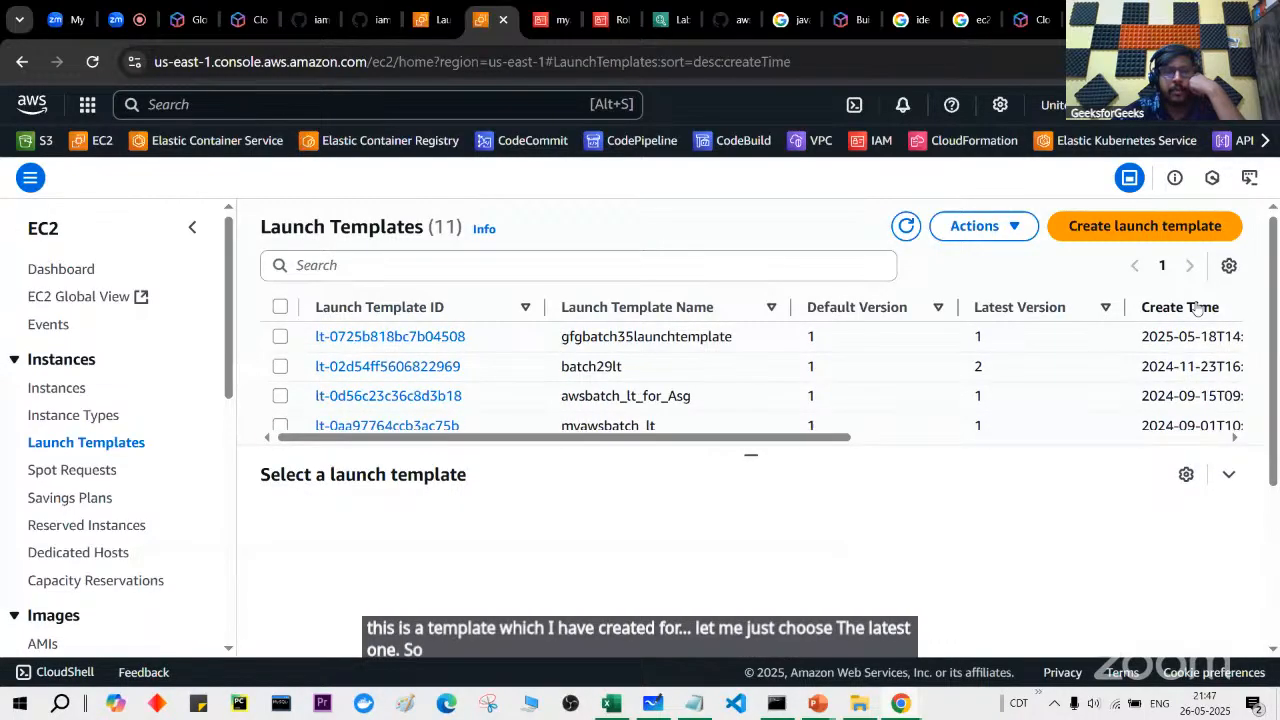
pyautogui.hscroll(1, 803, 394)
pyautogui.hscroll(-1, 804, 394)
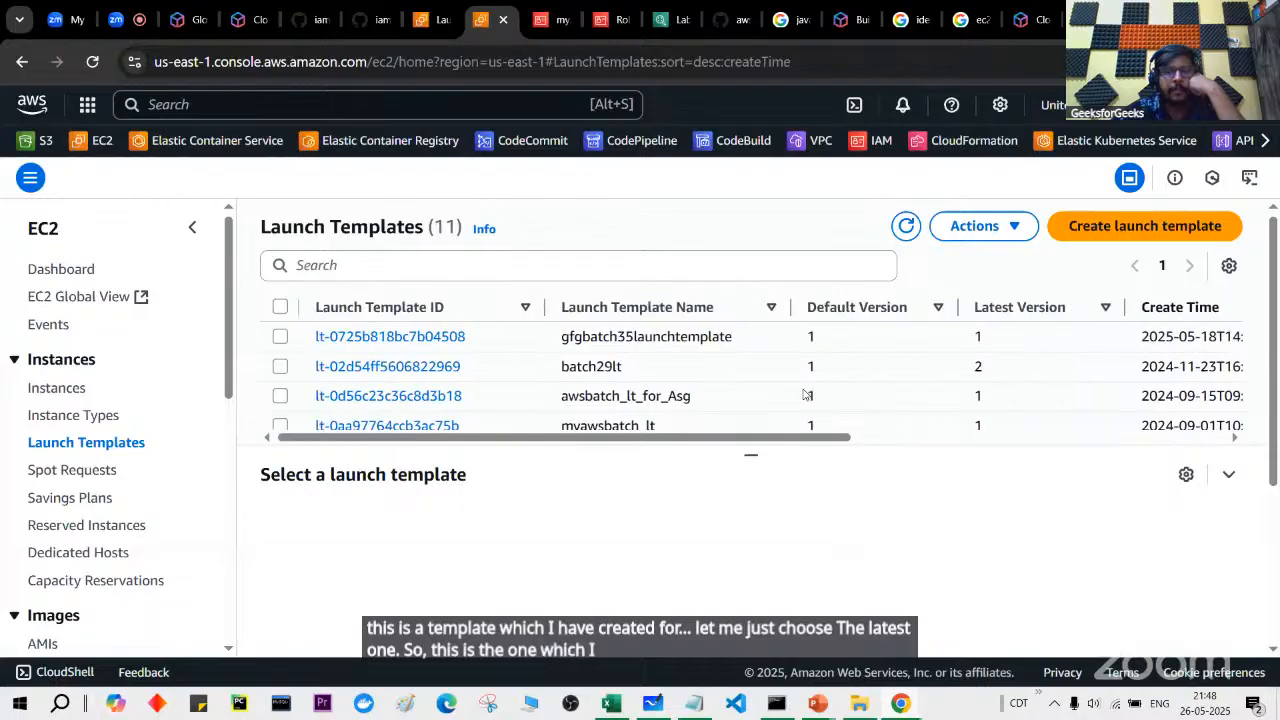
pyautogui.click(455, 337)
# Step: Highlight the template's t2.micro type, AMI ID, security group ID and key pair name
pyautogui.scroll(-3, 447, 338)
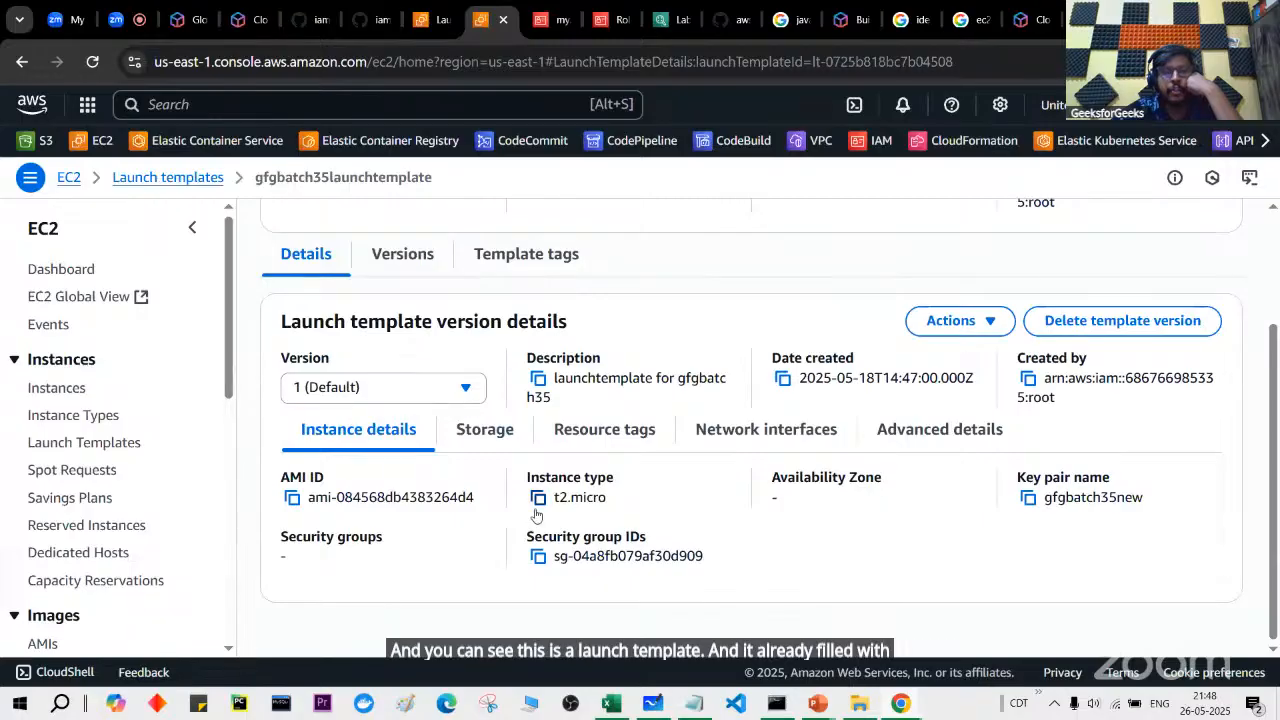
pyautogui.moveTo(528, 470); pyautogui.dragTo(602, 497)
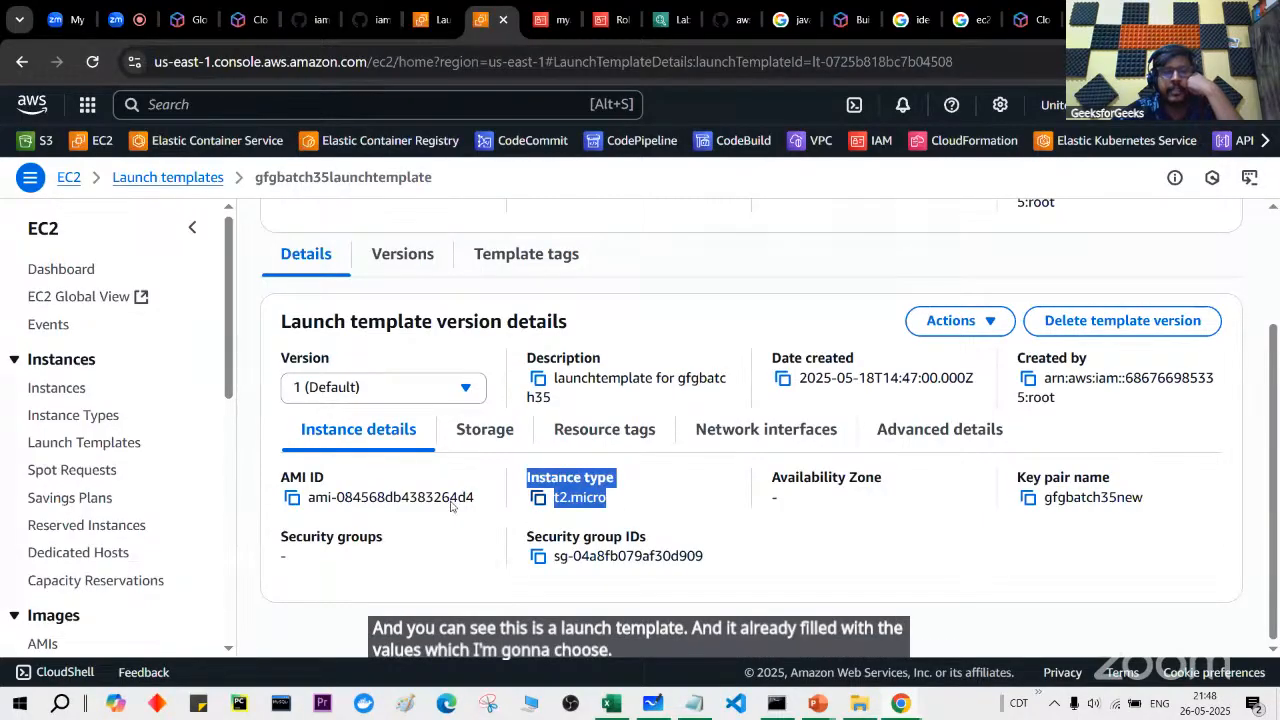
pyautogui.moveTo(282, 470); pyautogui.dragTo(466, 497)
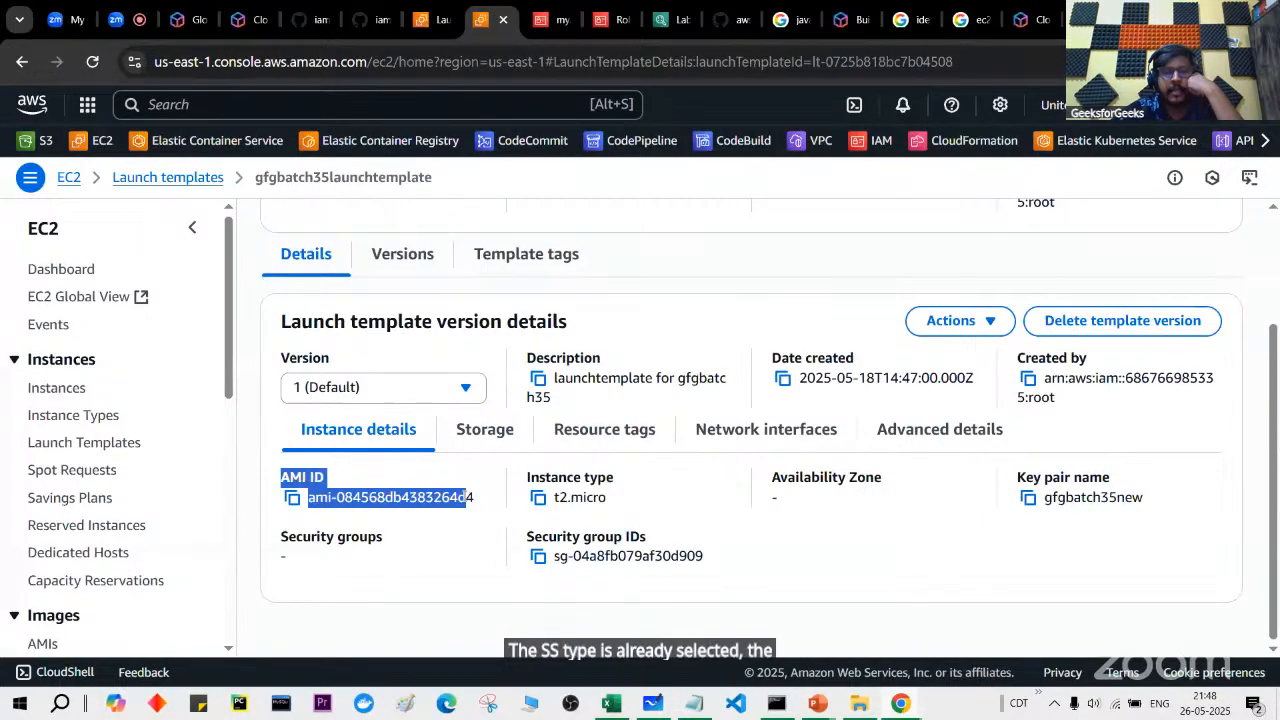
pyautogui.moveTo(535, 536); pyautogui.dragTo(690, 557)
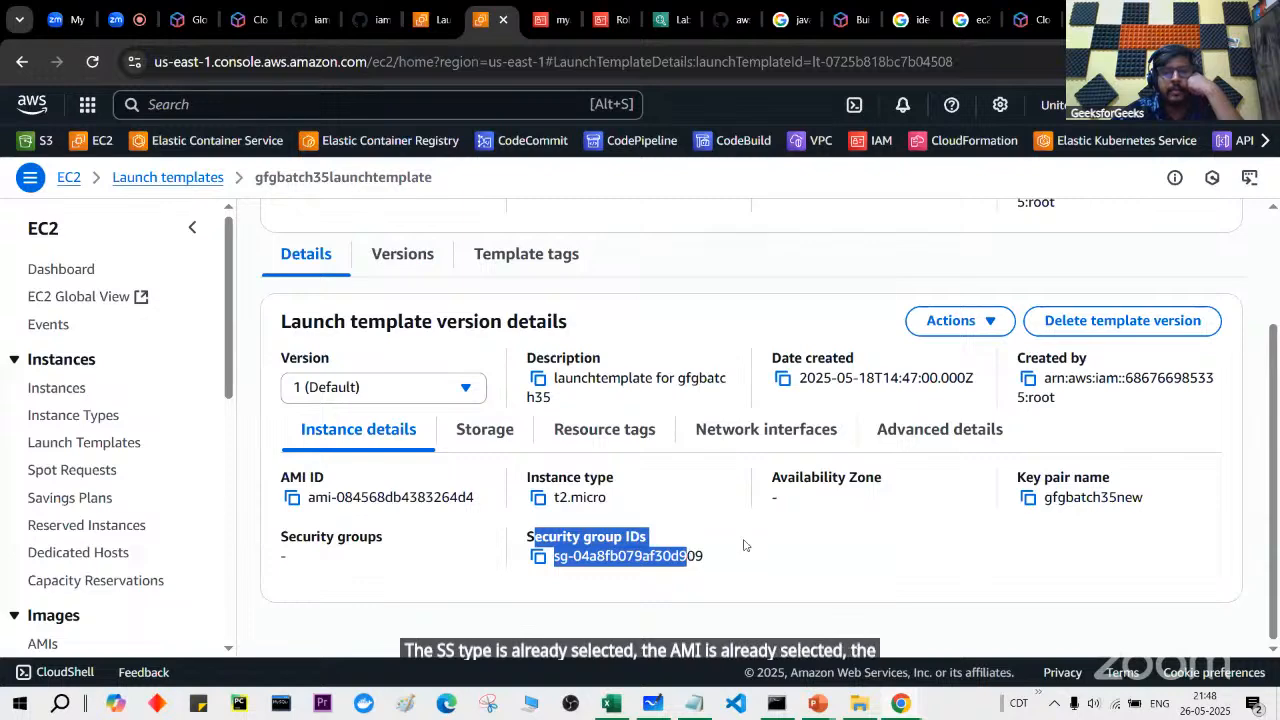
pyautogui.moveTo(1016, 488); pyautogui.dragTo(1127, 499)
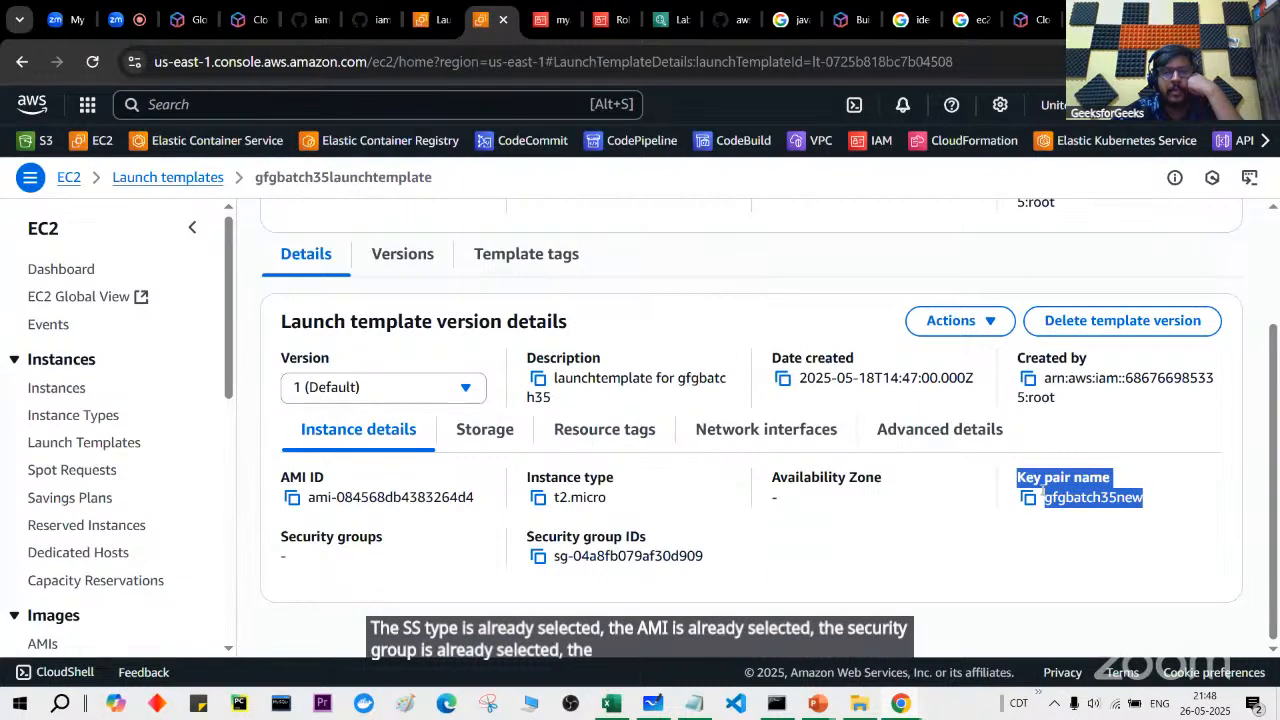
# Step: Read the template's user data script that clones aws-flask and installs flask and boto3
pyautogui.click(921, 430)
pyautogui.scroll(-10, 815, 480)
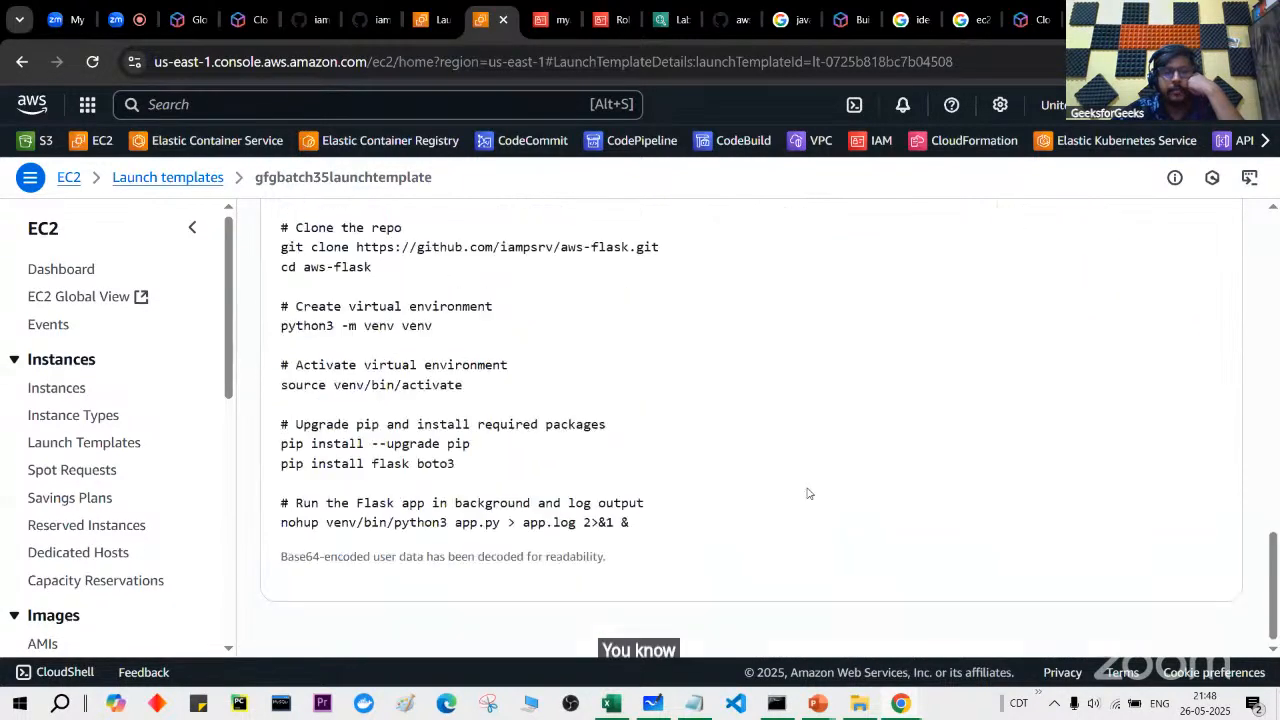
pyautogui.scroll(4, 571, 389)
pyautogui.moveTo(289, 411); pyautogui.dragTo(398, 577)
pyautogui.scroll(-4, 398, 577)
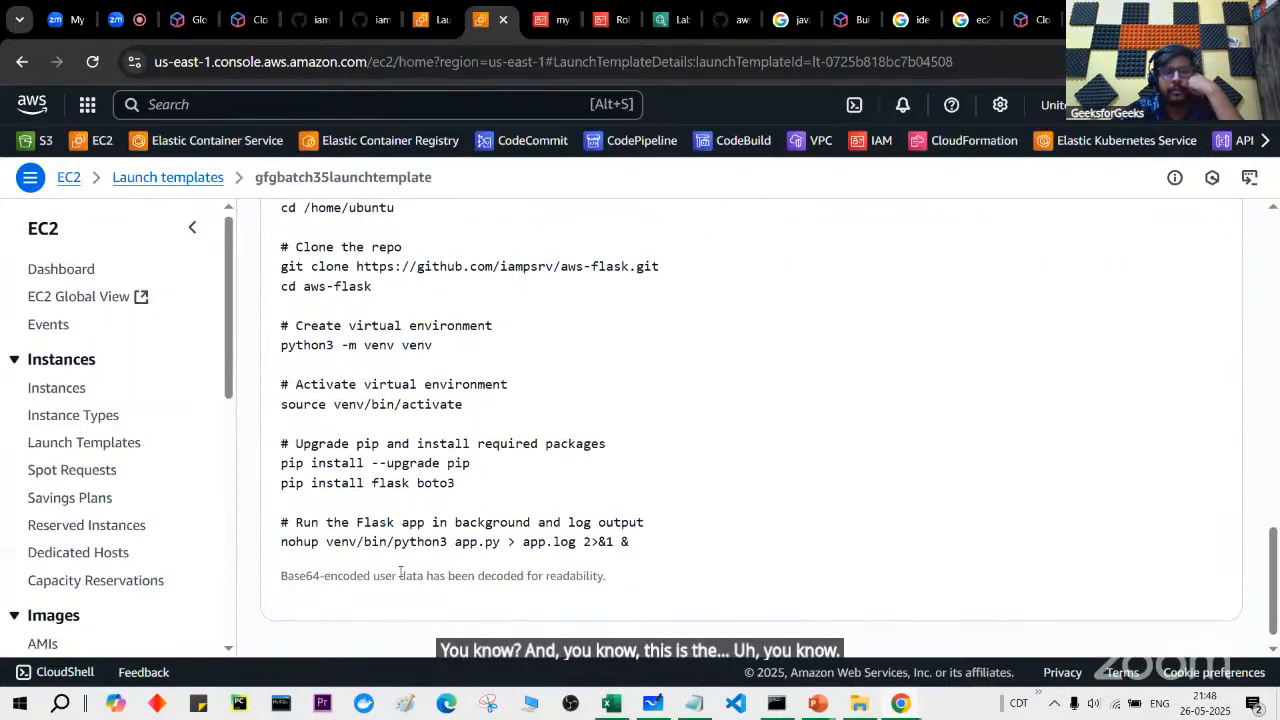
pyautogui.moveTo(630, 537); pyautogui.dragTo(356, 261)
pyautogui.scroll(2, 355, 313)
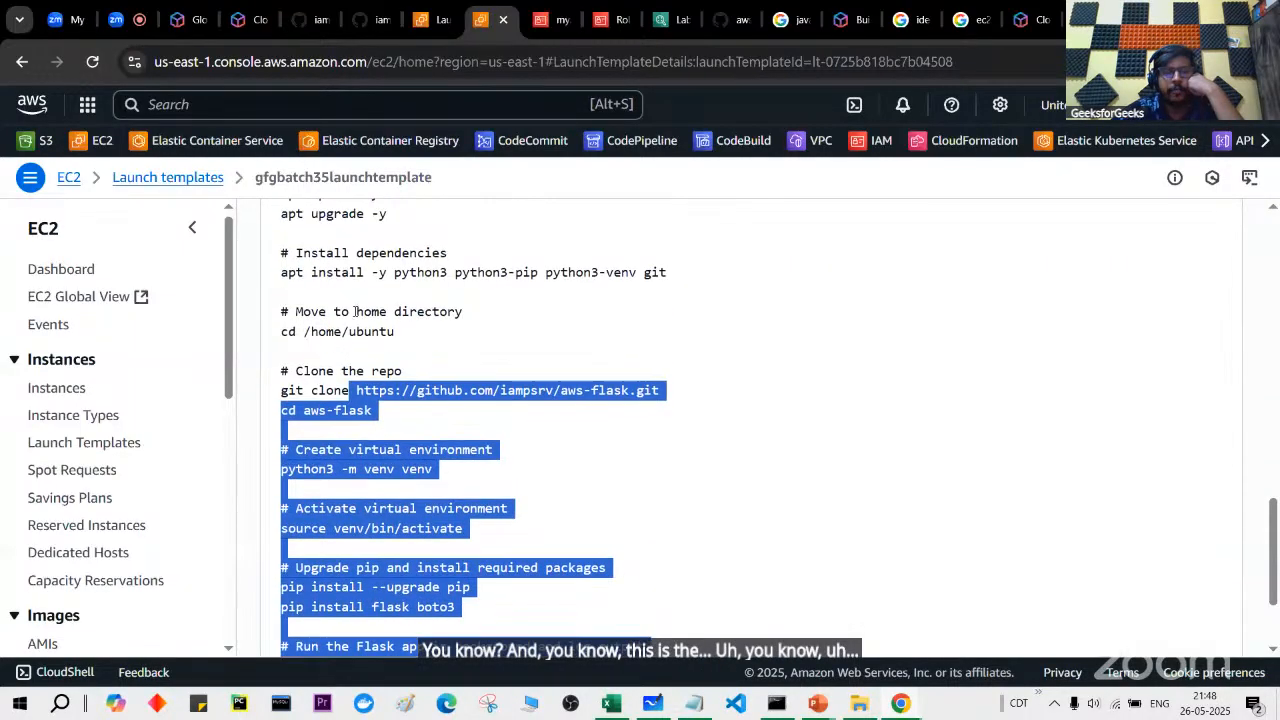
pyautogui.scroll(2, 355, 313)
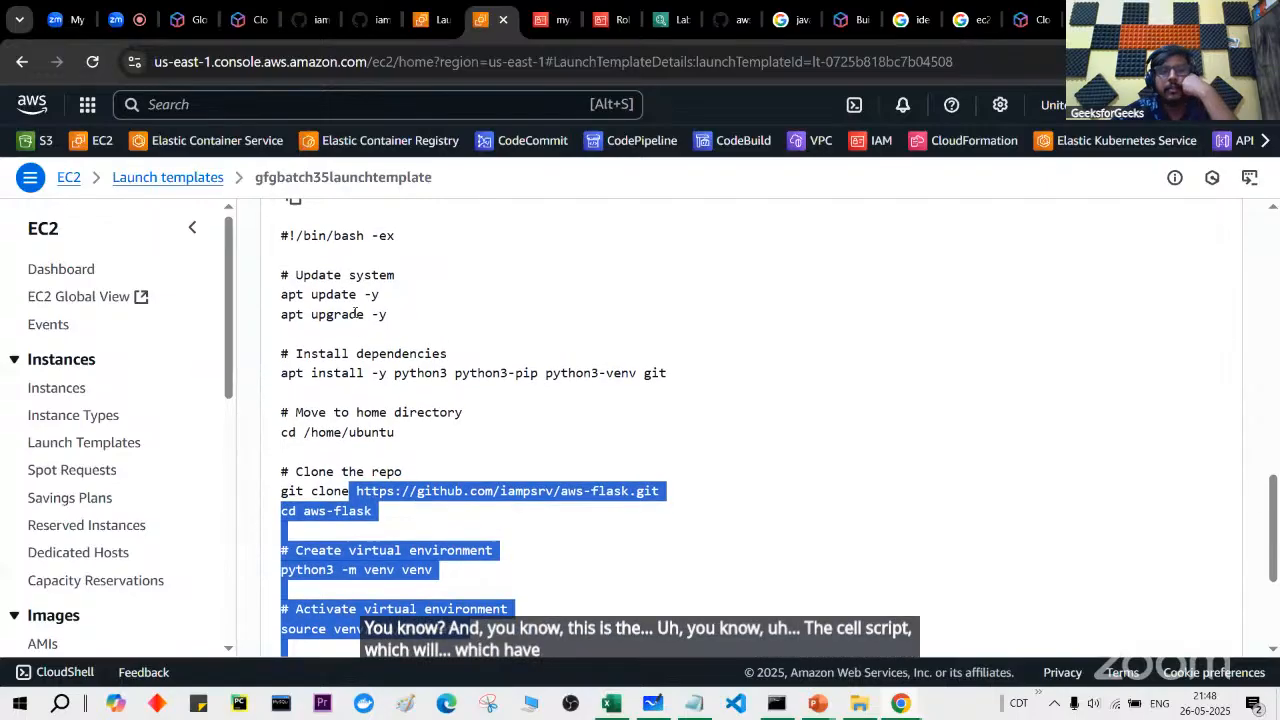
pyautogui.scroll(1, 355, 317)
pyautogui.scroll(5, 393, 379)
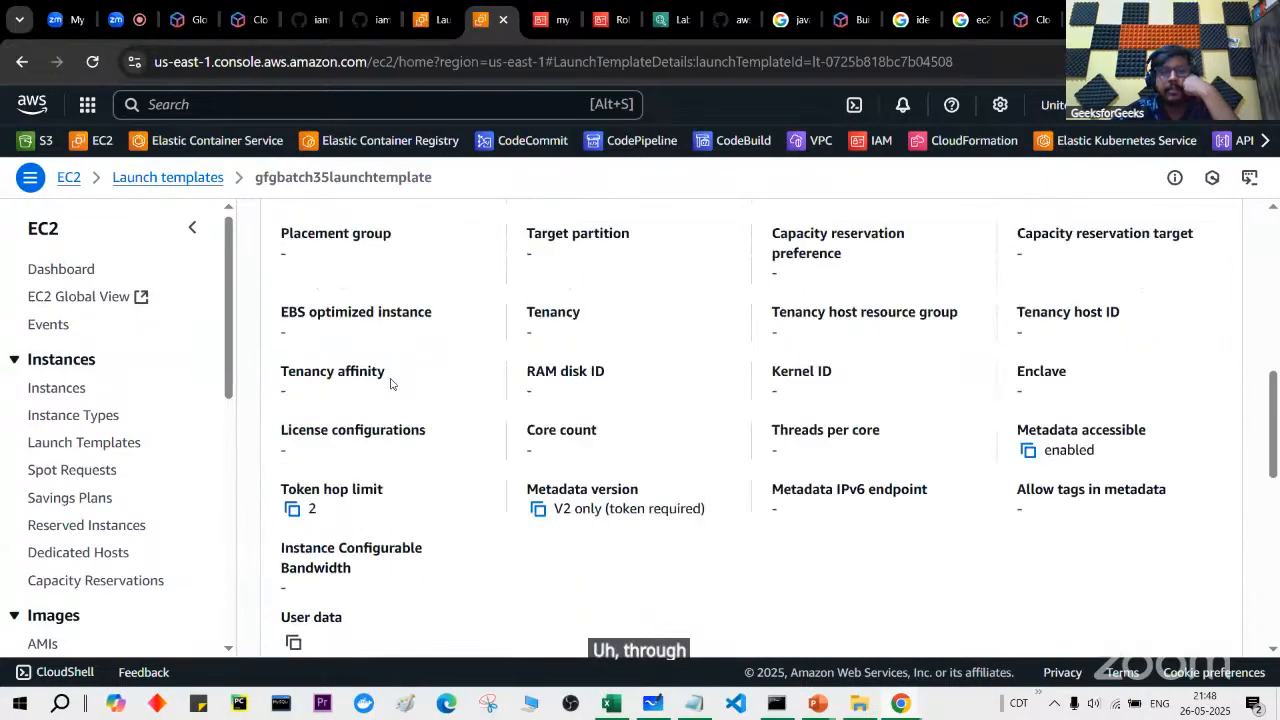
pyautogui.scroll(5, 391, 384)
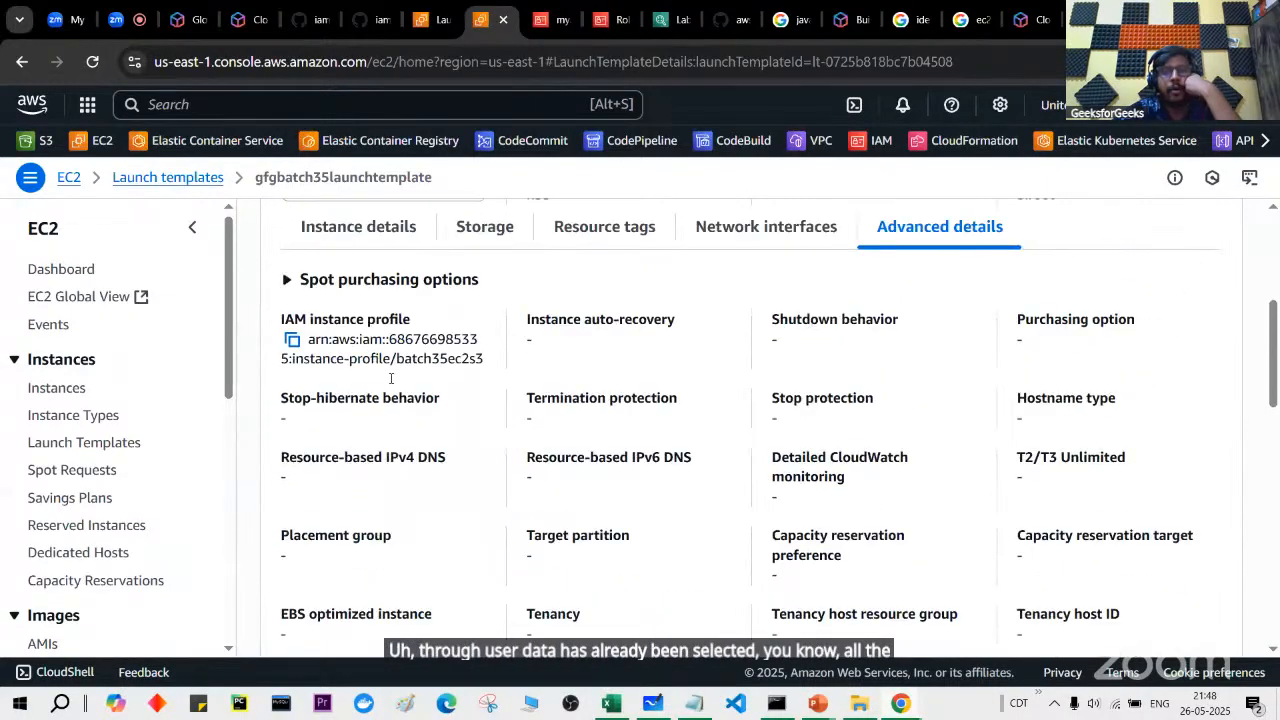
# Step: Browse the template's Network interfaces, Resource tags, Storage and Instance details sub-tabs
pyautogui.click(797, 419)
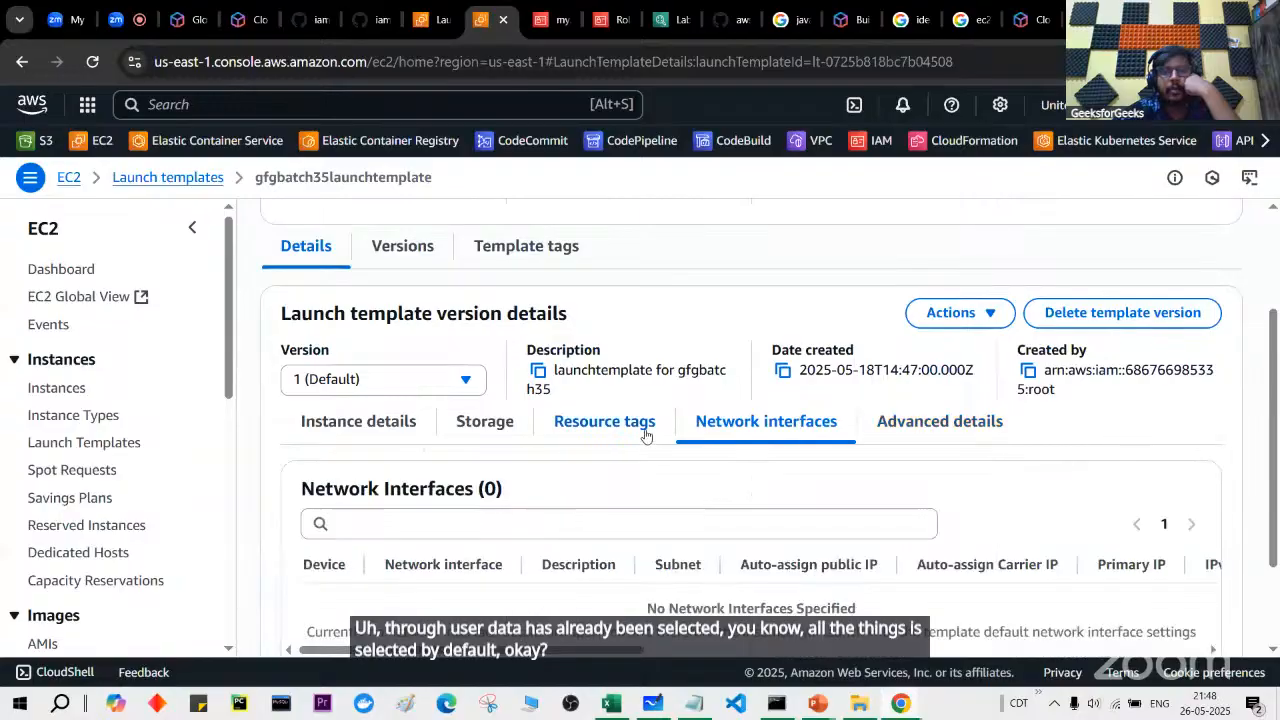
pyautogui.click(640, 423)
pyautogui.click(475, 423)
pyautogui.click(384, 430)
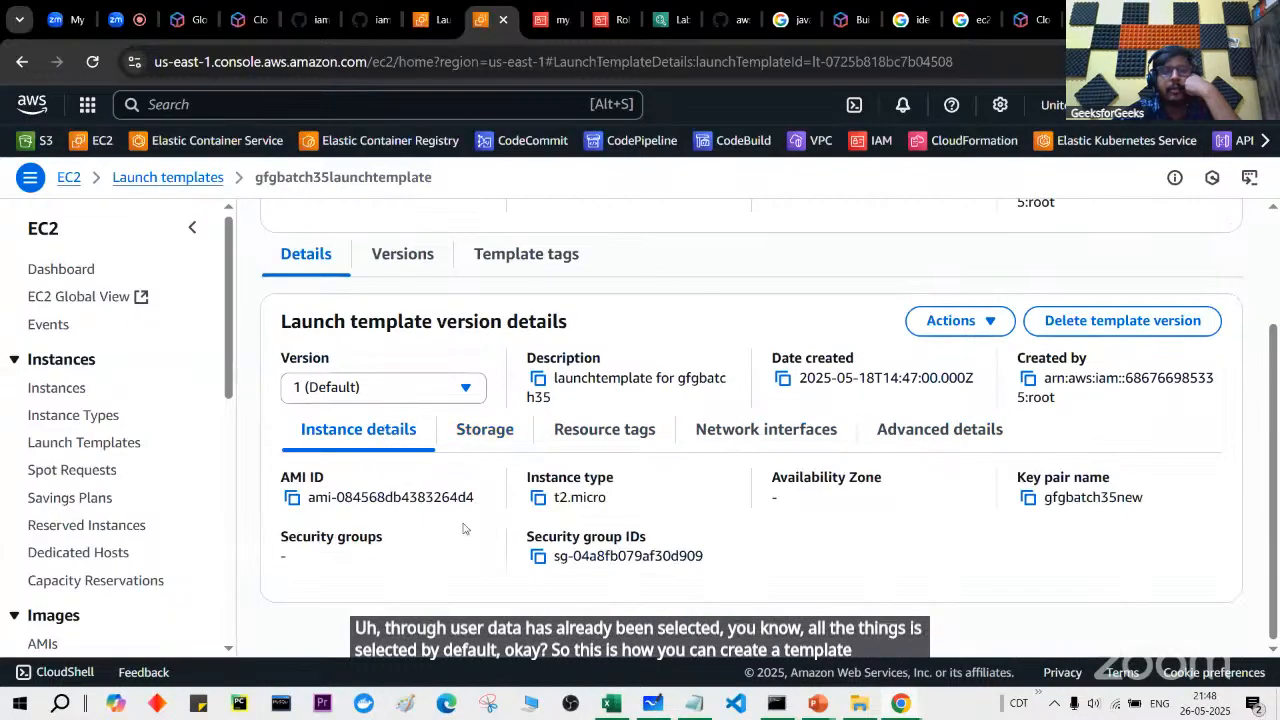
pyautogui.scroll(2, 463, 528)
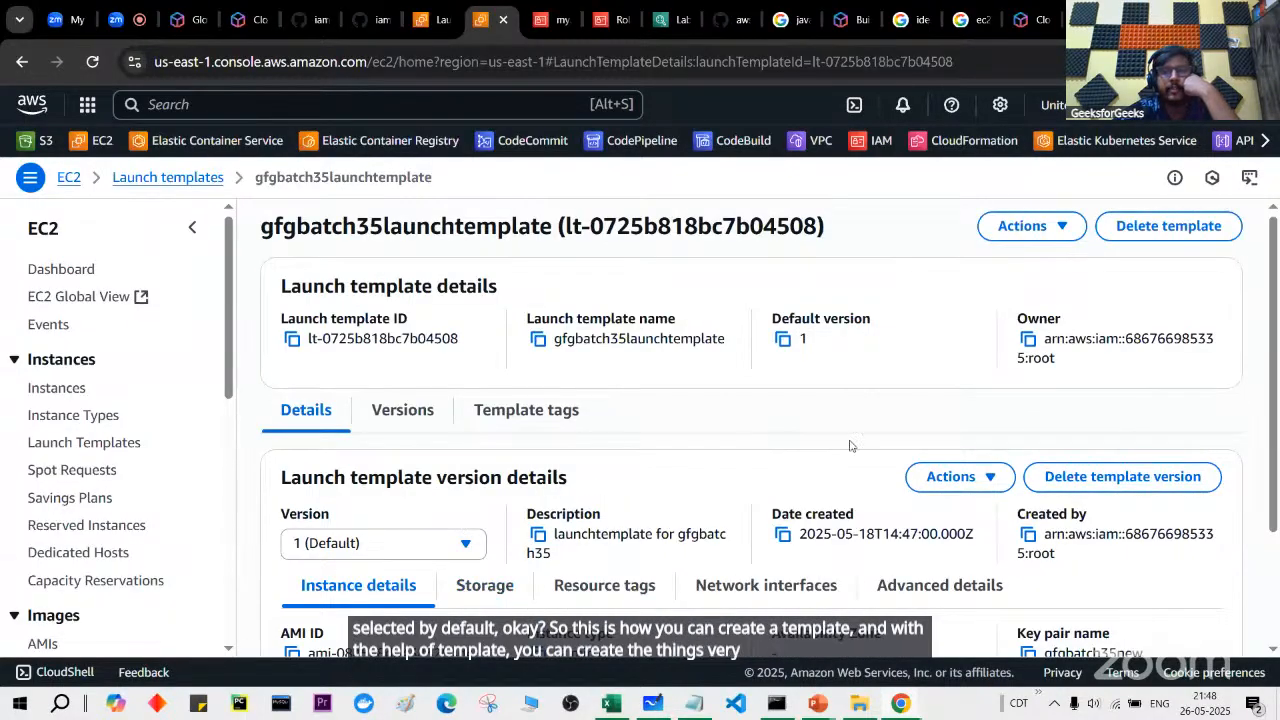
pyautogui.click(1060, 226)
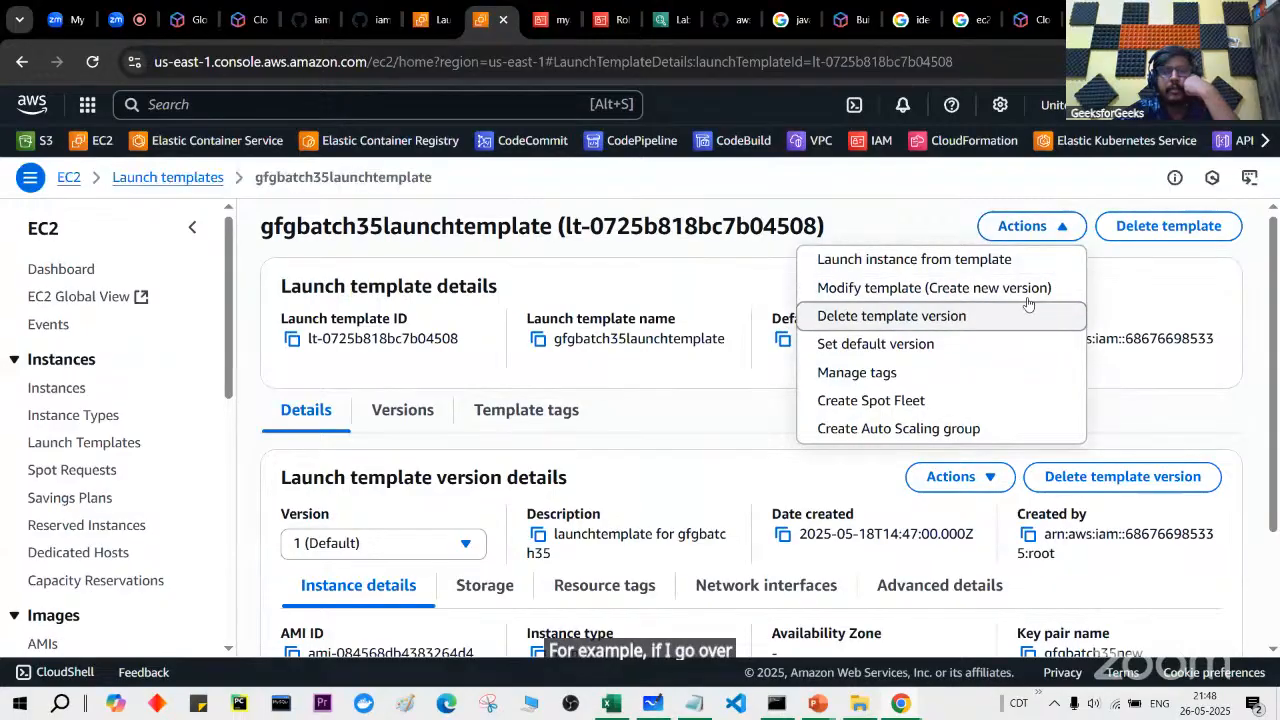
# Step: Launch an instance from gfgbatch35launchtemplate version 1 (Default) with its saved settings
pyautogui.click(1009, 261)
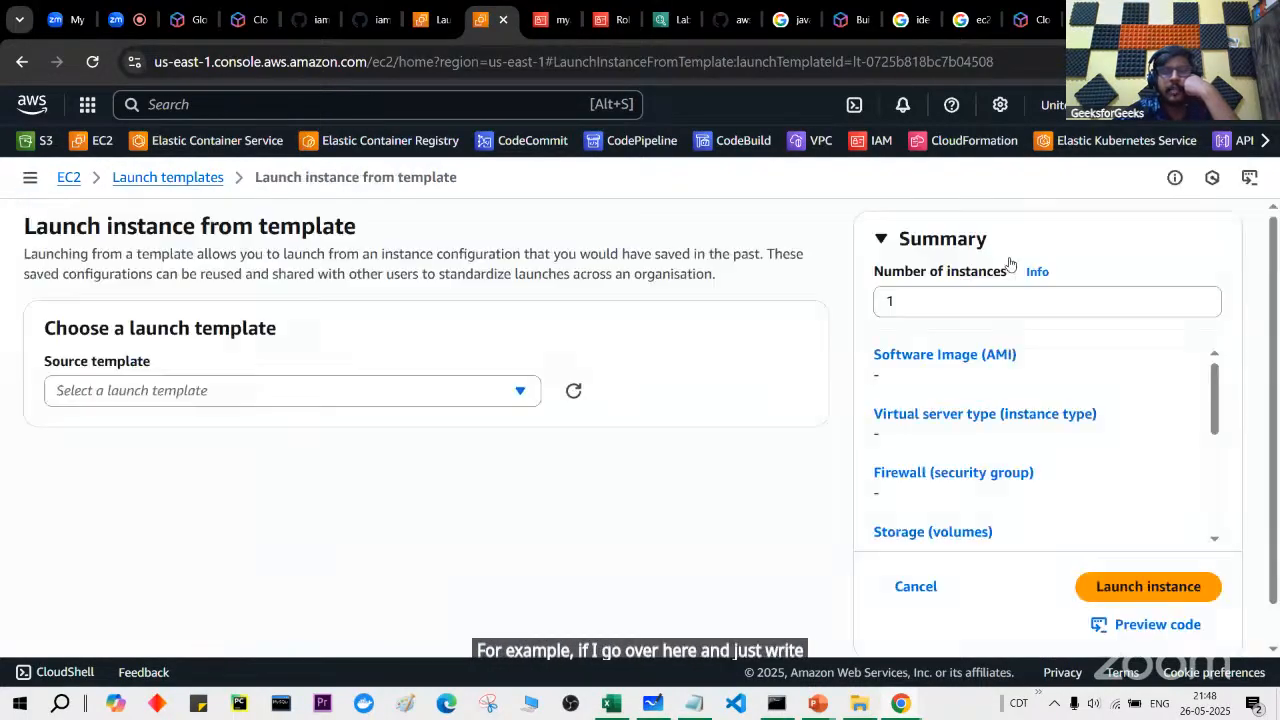
pyautogui.click(514, 388)
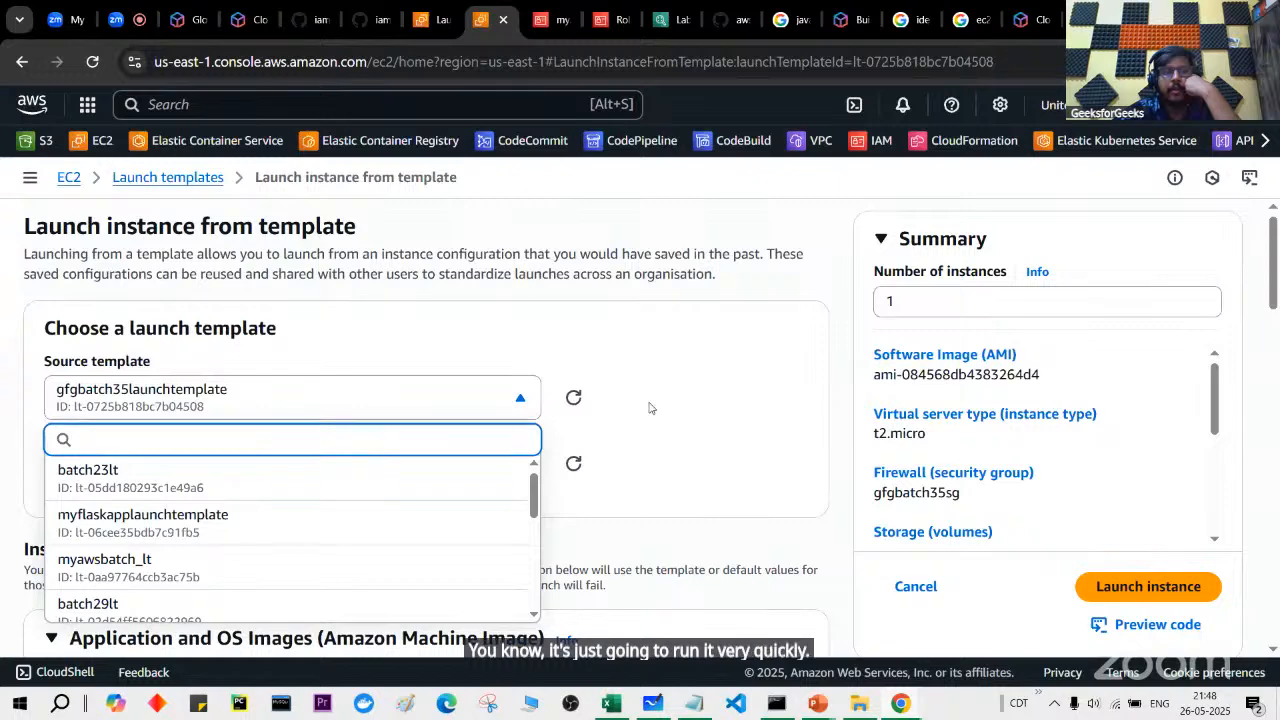
pyautogui.click(649, 408)
pyautogui.scroll(-1, 649, 408)
pyautogui.click(455, 332)
pyautogui.click(701, 338)
pyautogui.scroll(-10, 701, 338)
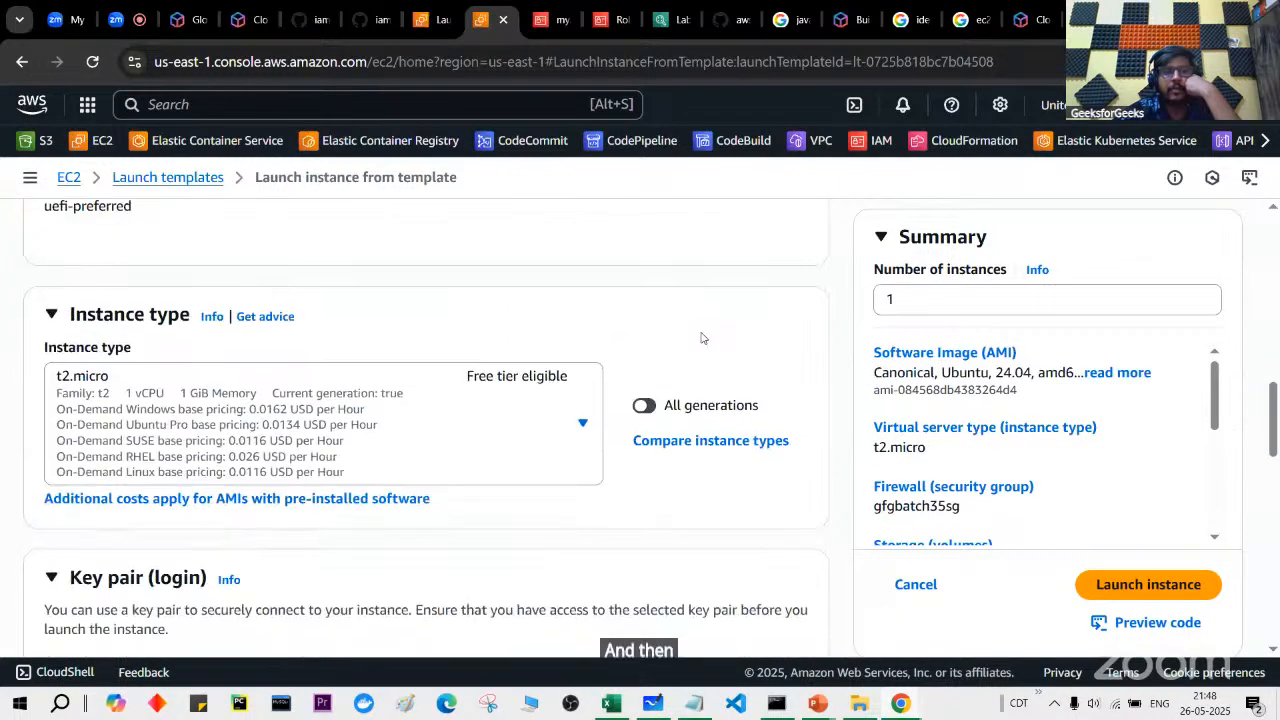
pyautogui.scroll(-10, 701, 338)
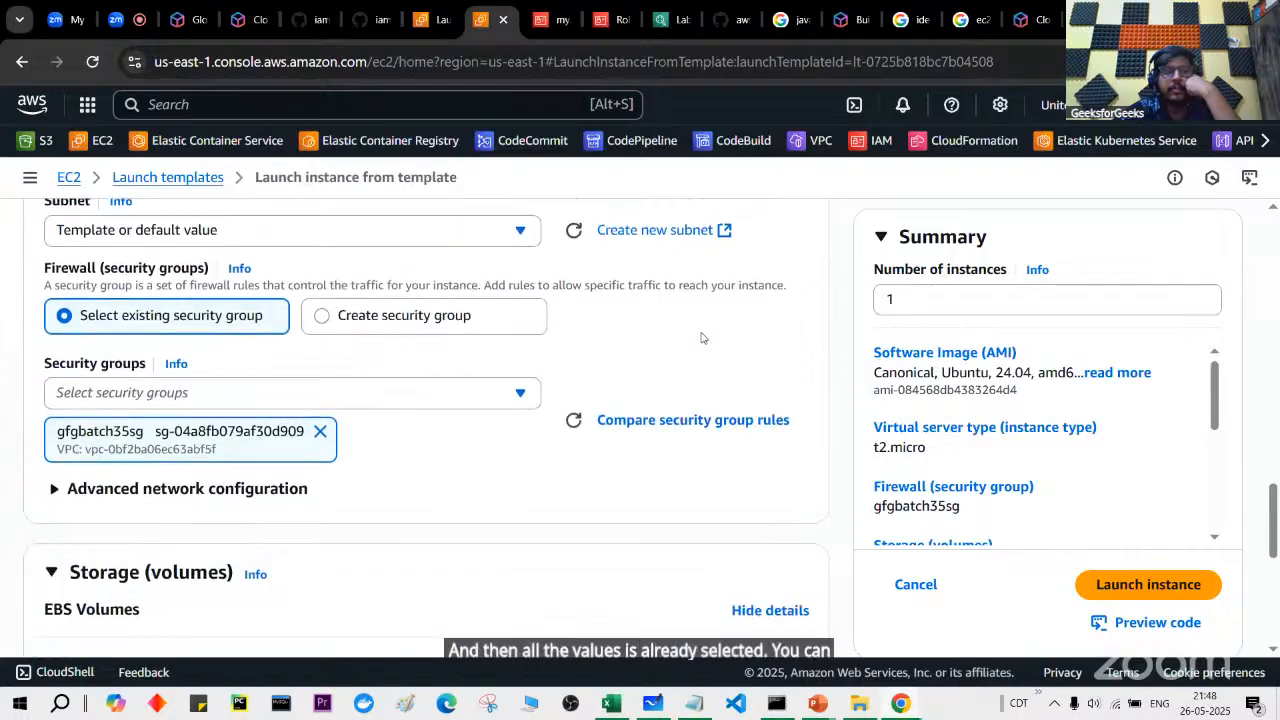
pyautogui.scroll(-3, 701, 338)
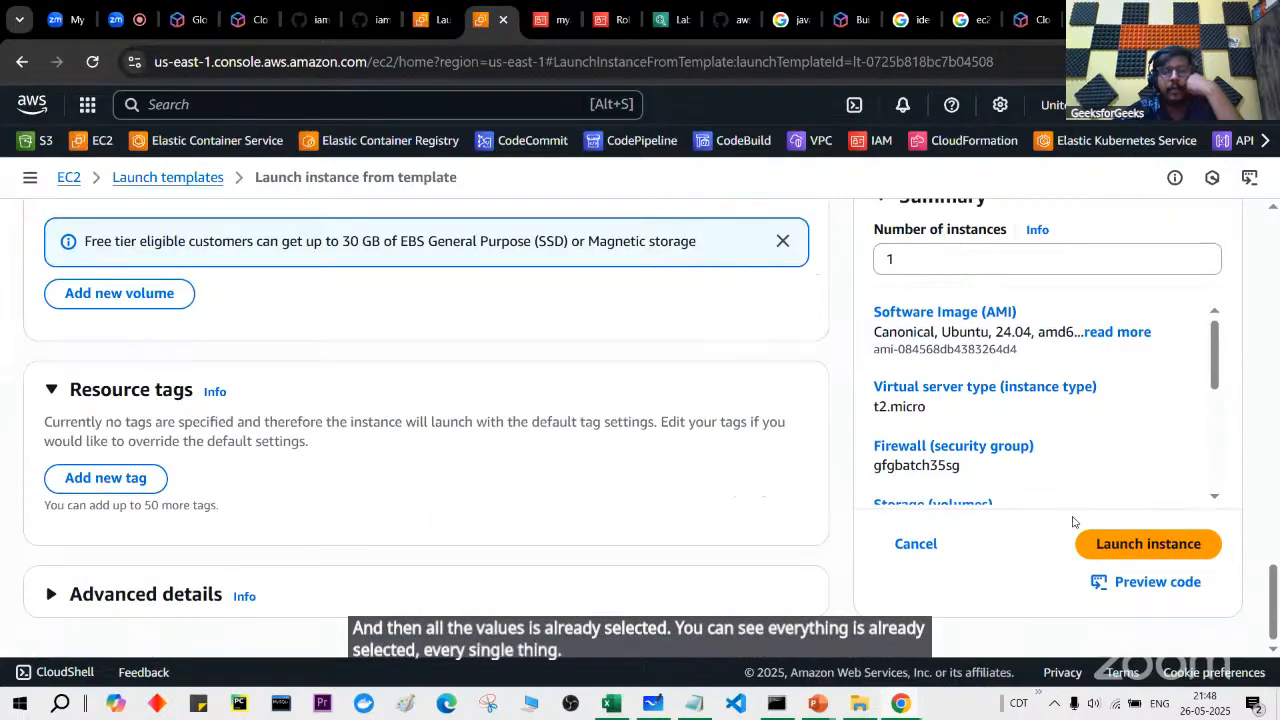
pyautogui.click(1137, 550)
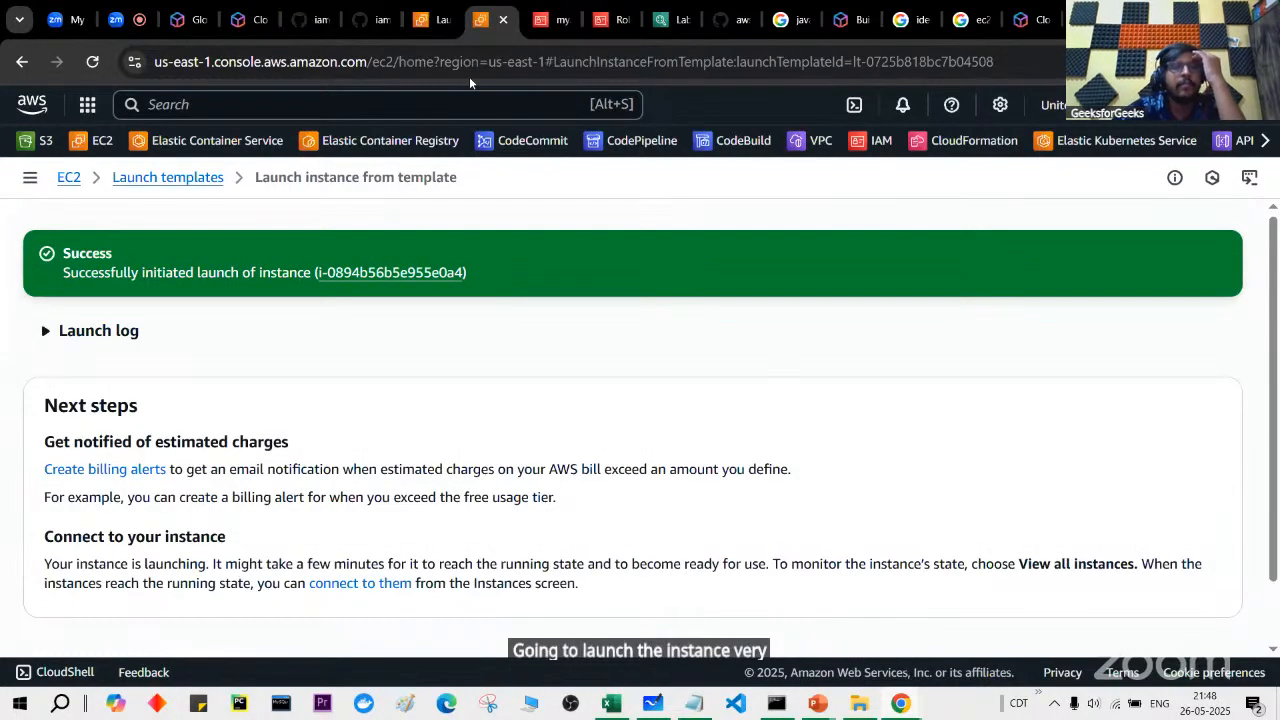
pyautogui.click(420, 10)
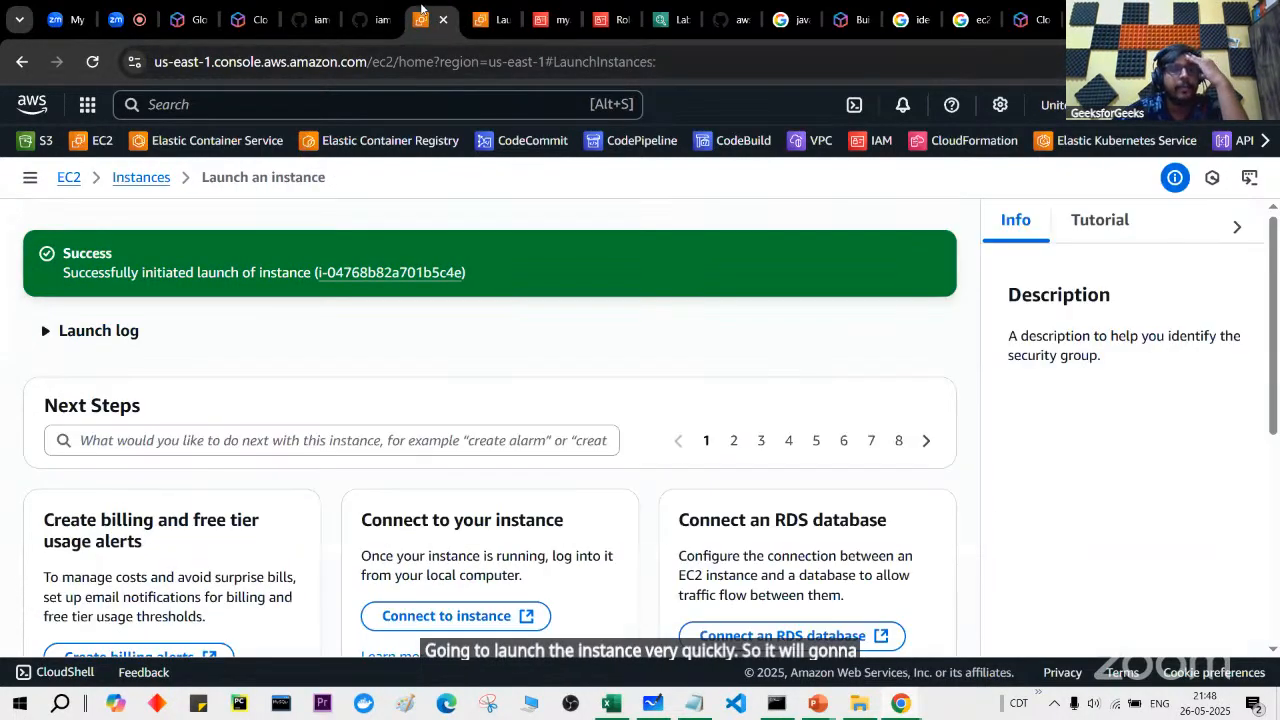
# Step: Glance at the blank Create launch template form, then return to the 11-template list
pyautogui.click(30, 180)
pyautogui.click(97, 446)
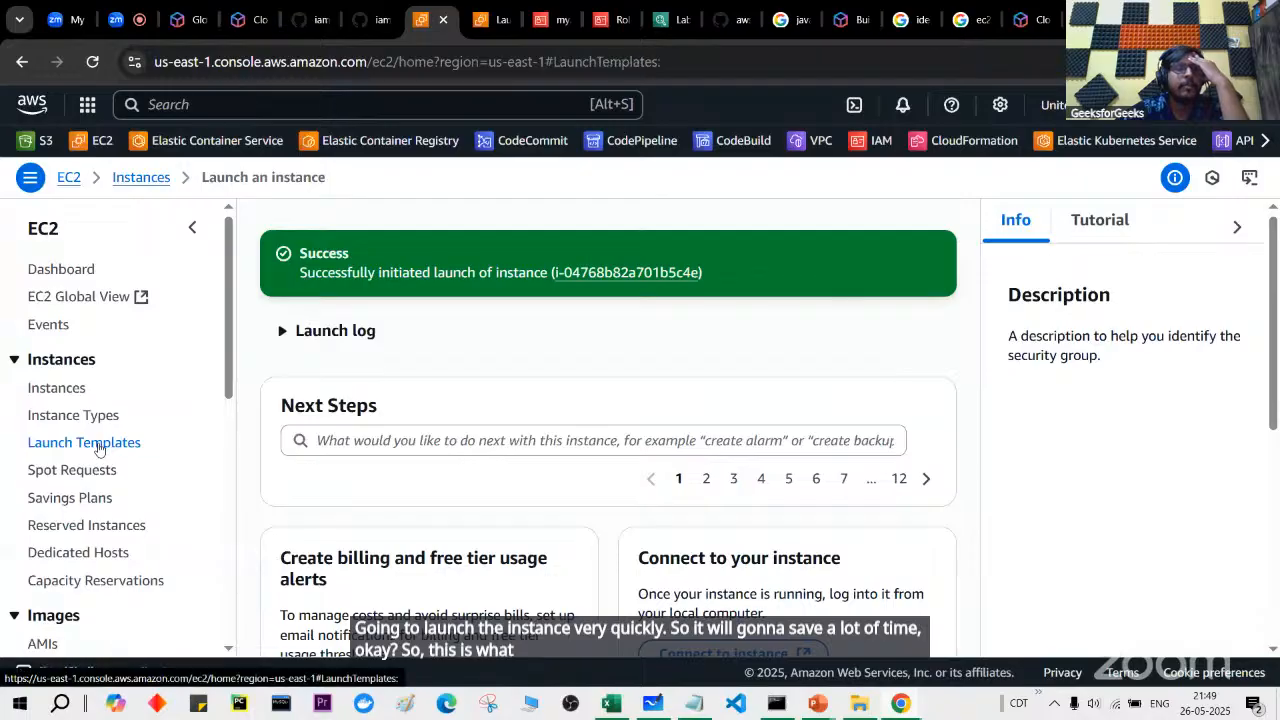
pyautogui.click(1170, 230)
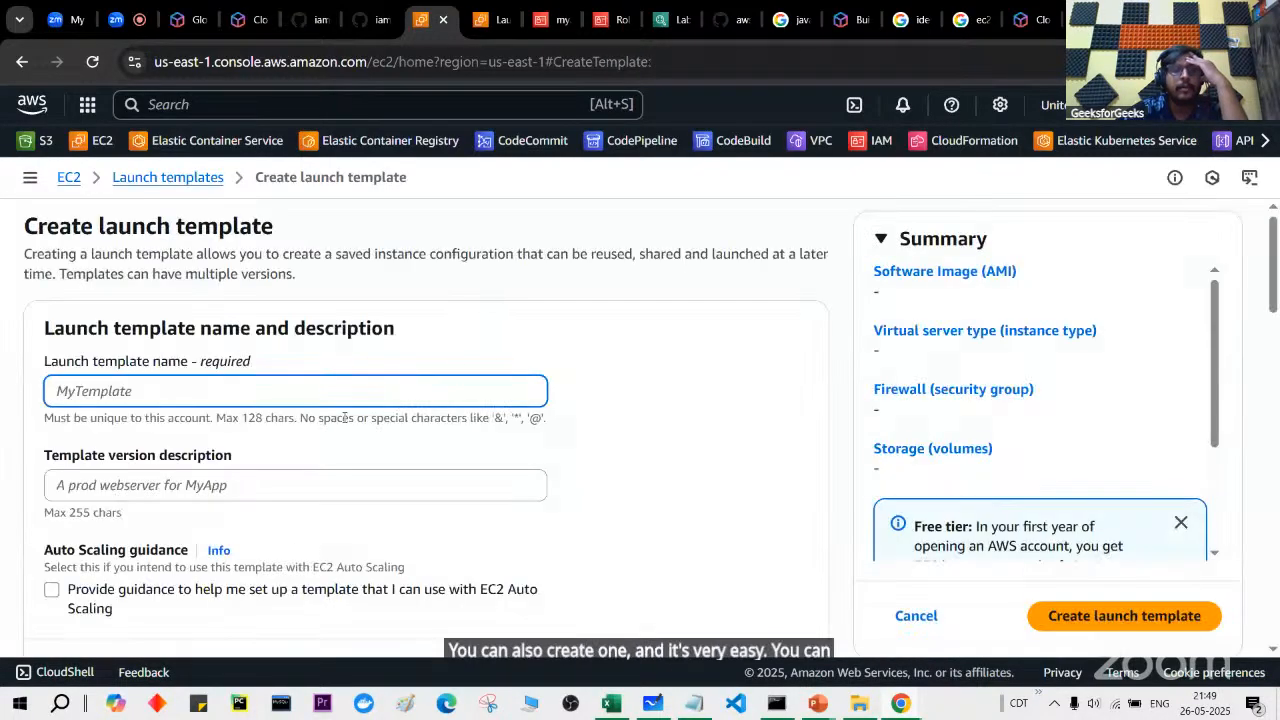
pyautogui.scroll(-10, 343, 434)
pyautogui.scroll(-5, 344, 434)
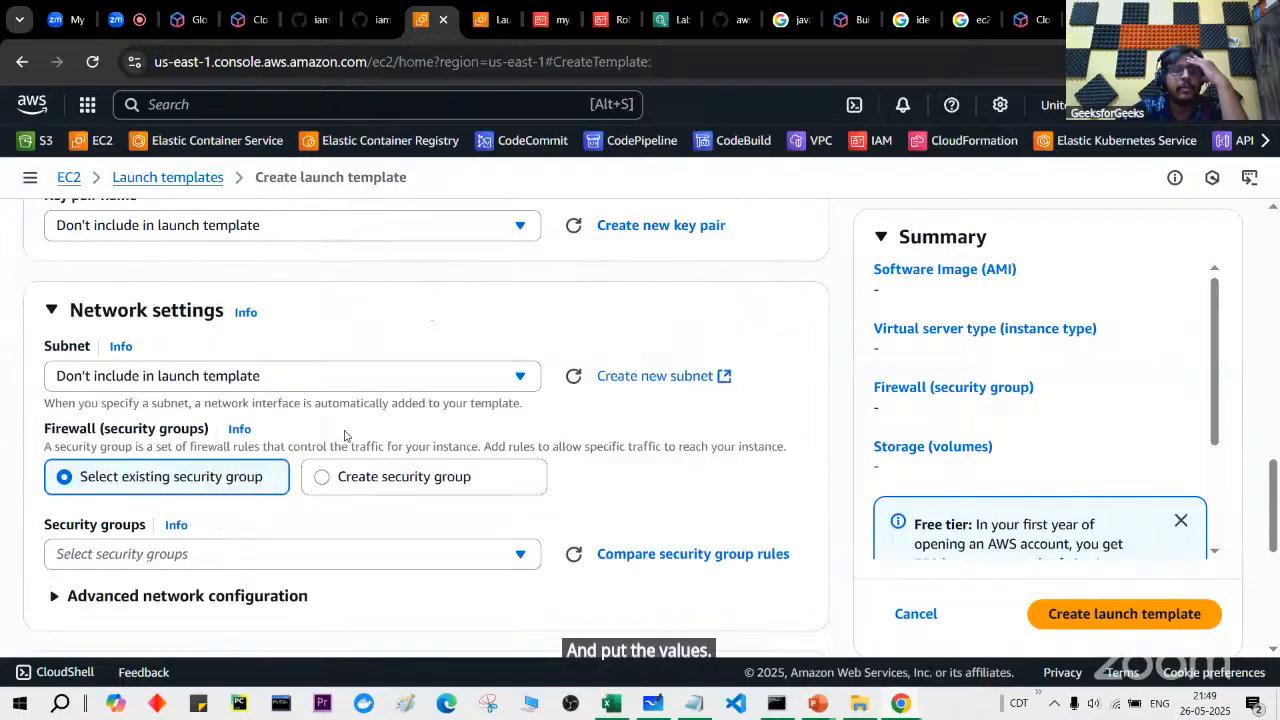
pyautogui.scroll(15, 344, 434)
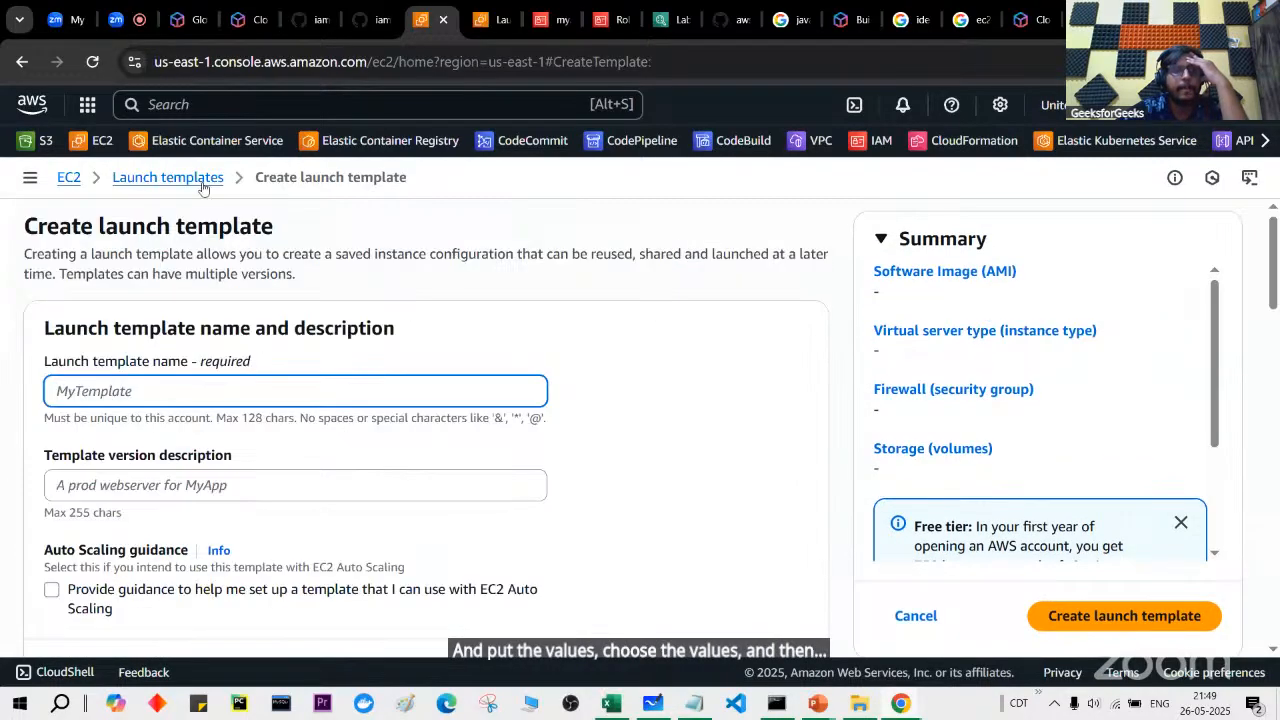
pyautogui.click(200, 179)
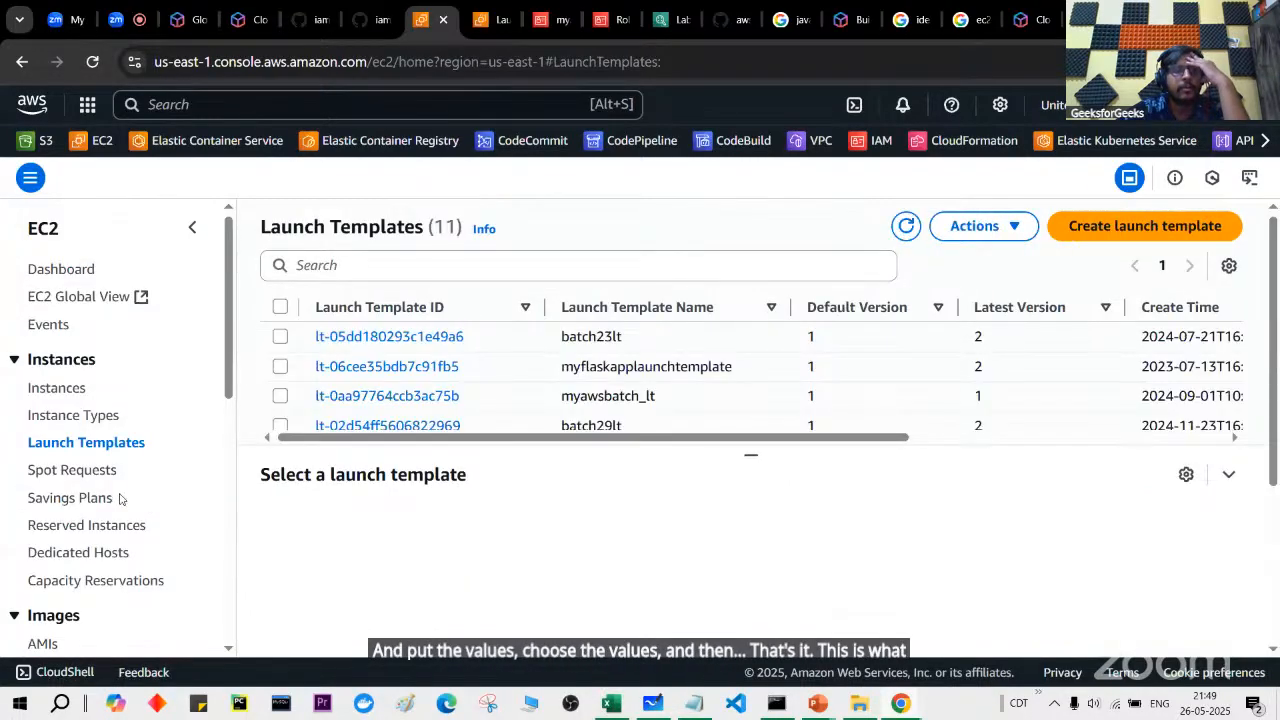
# Step: Copy the example SSH client command from myec2instance's Connect page
pyautogui.click(75, 386)
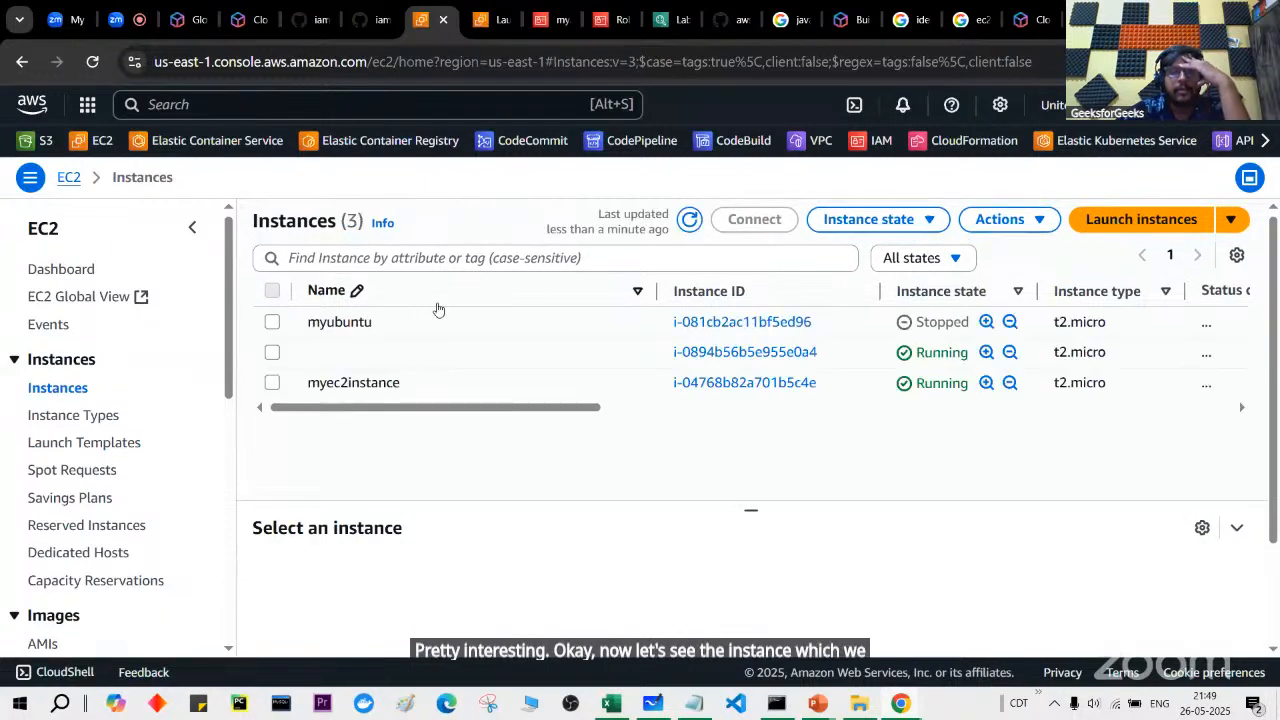
pyautogui.click(737, 389)
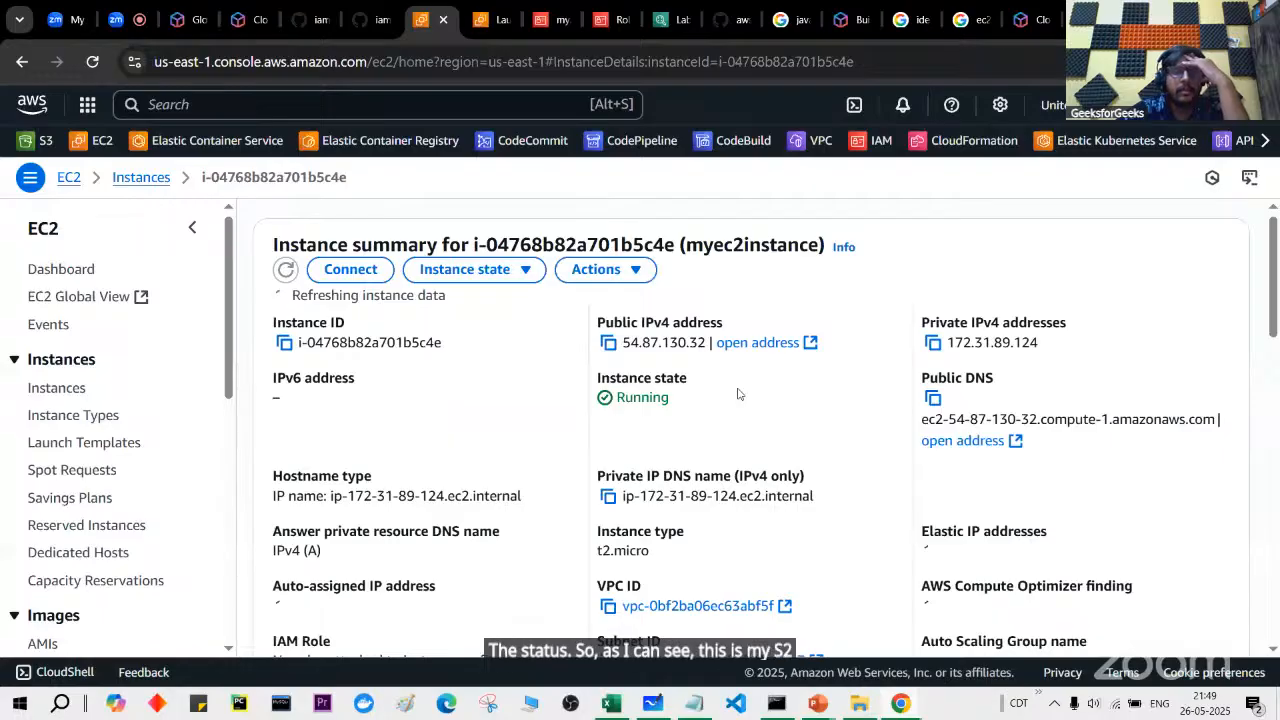
pyautogui.click(364, 275)
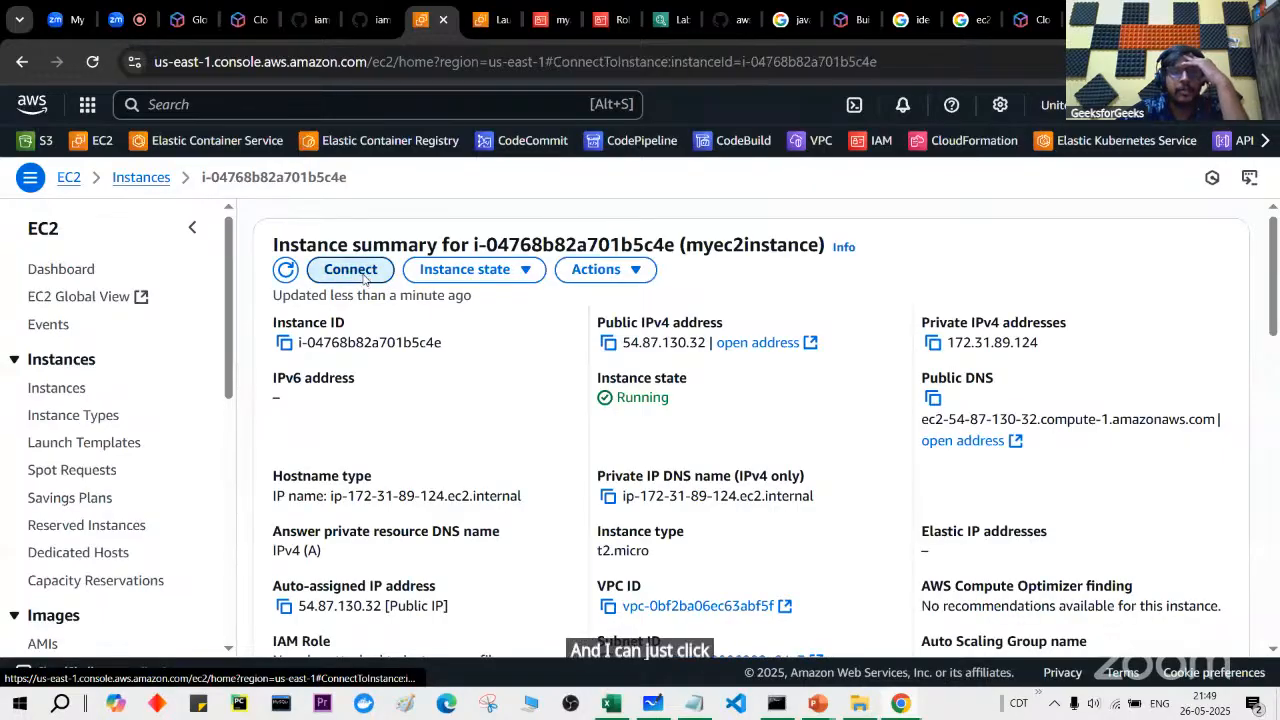
pyautogui.scroll(-1, 460, 392)
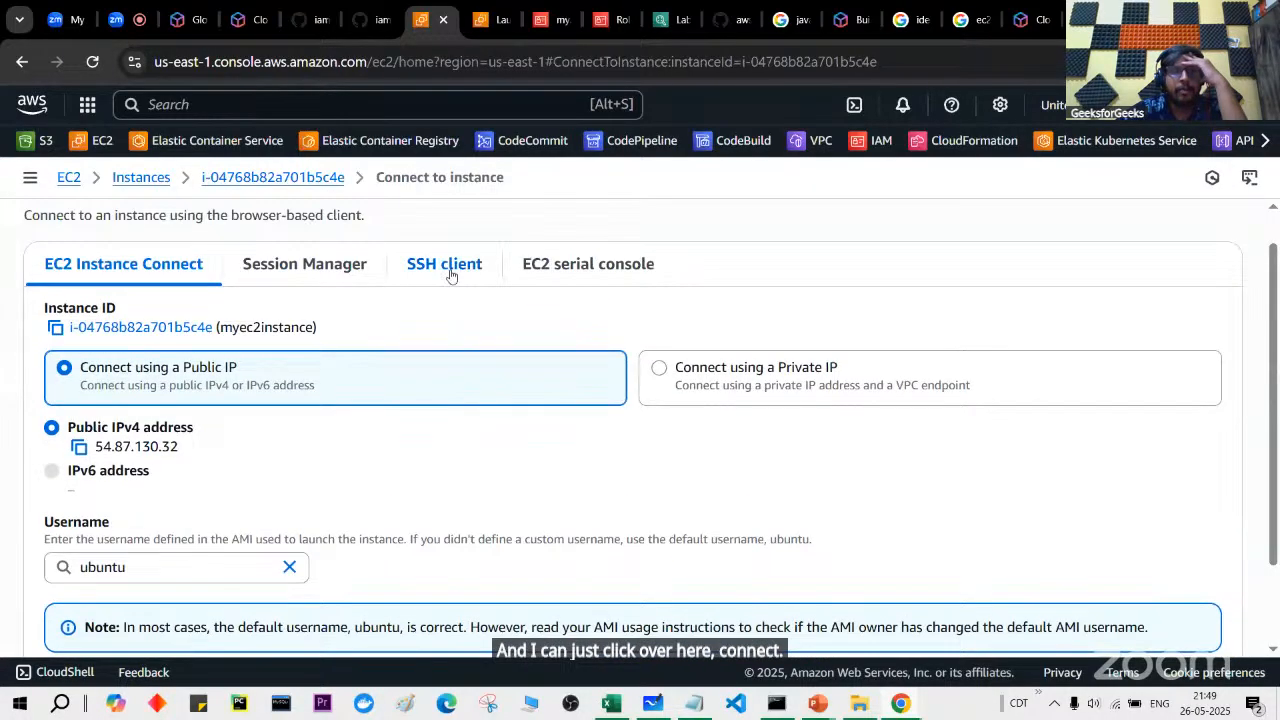
pyautogui.click(458, 277)
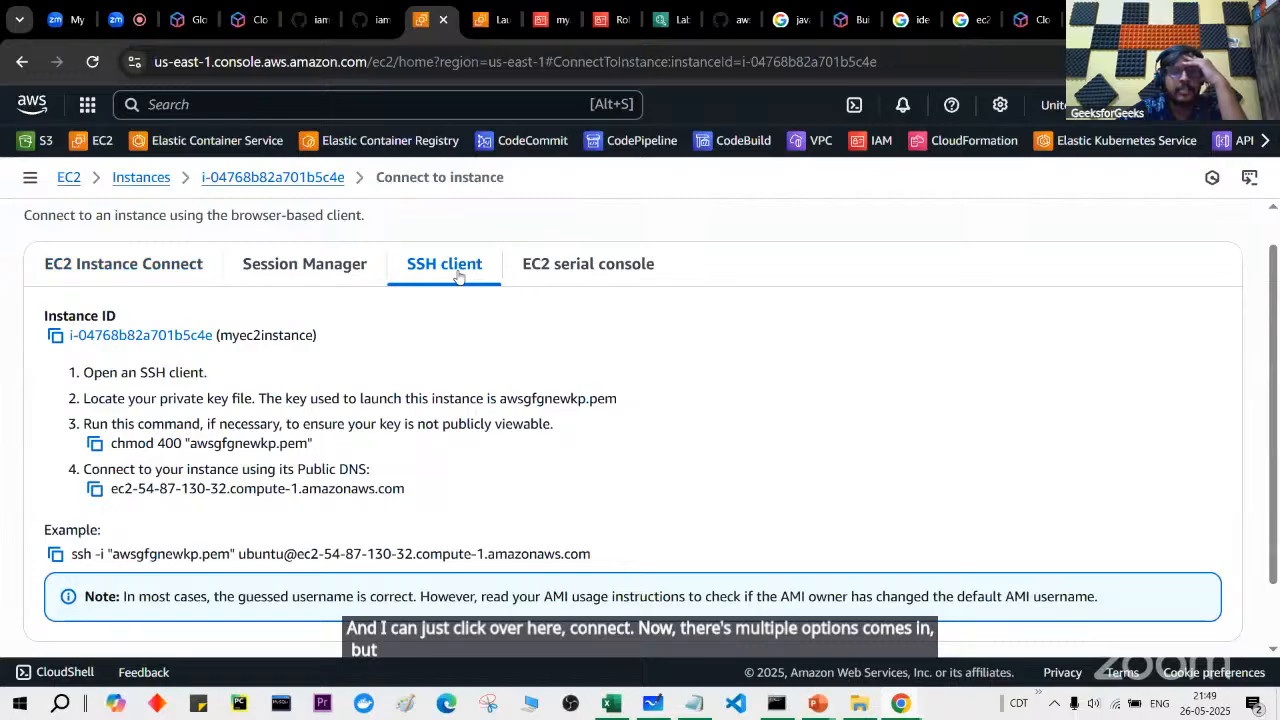
pyautogui.scroll(-2, 364, 467)
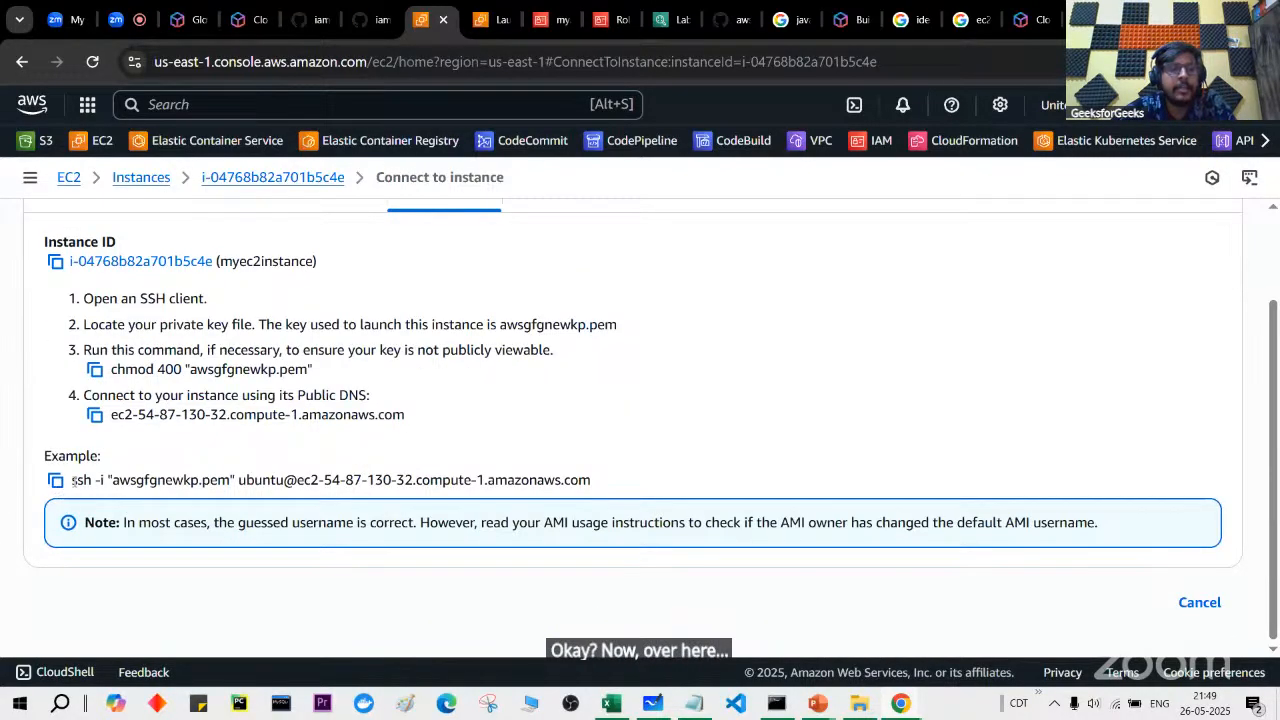
pyautogui.moveTo(71, 480); pyautogui.dragTo(205, 481)
pyautogui.tripleClick(566, 479)
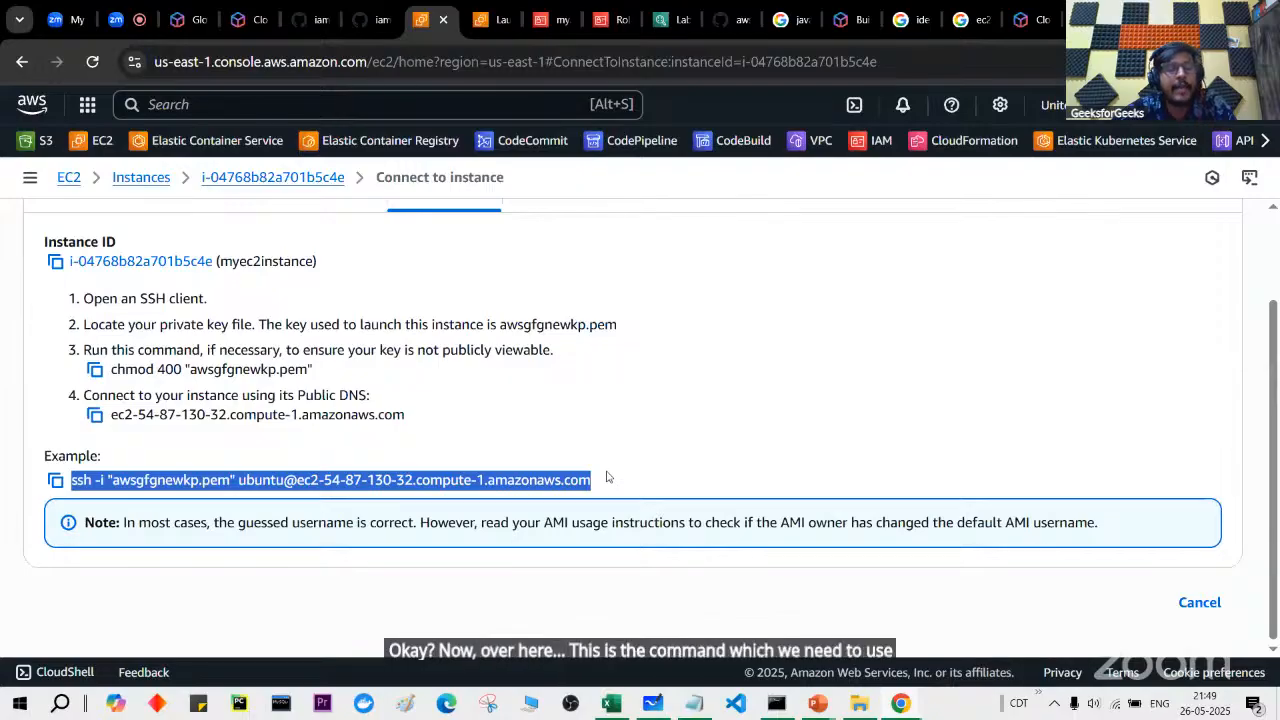
pyautogui.click(56, 481)
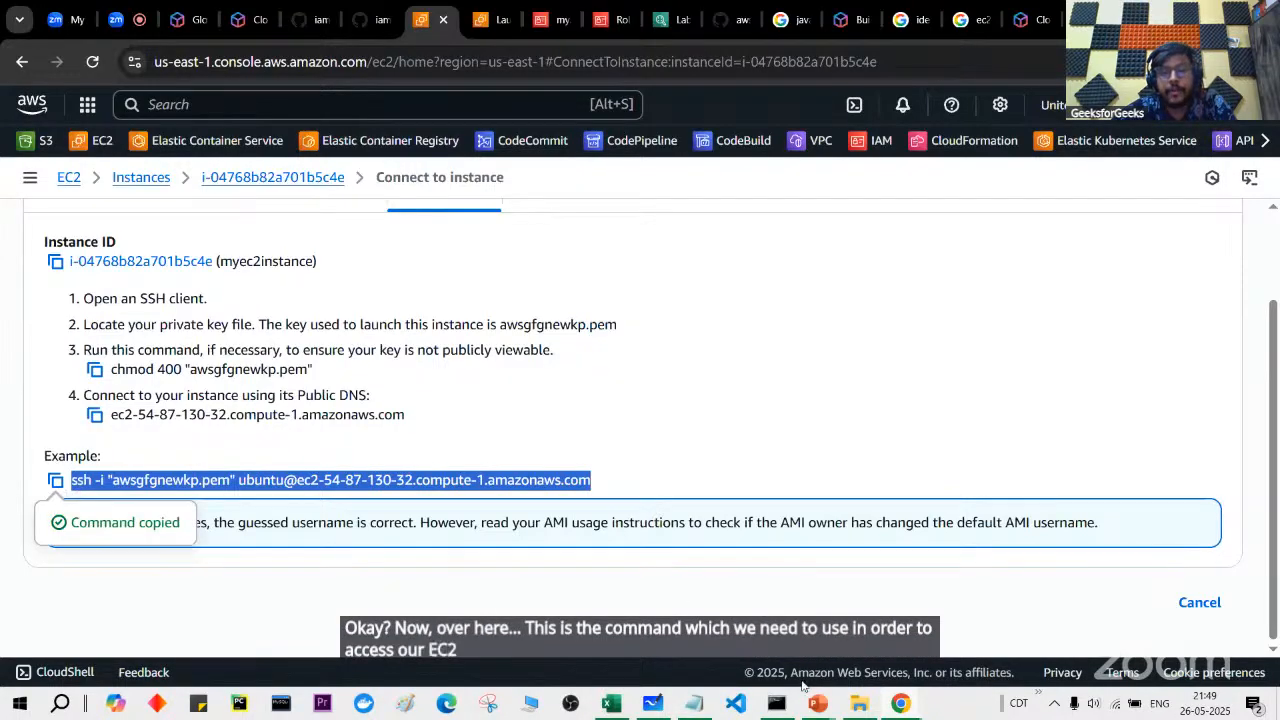
pyautogui.click(859, 704)
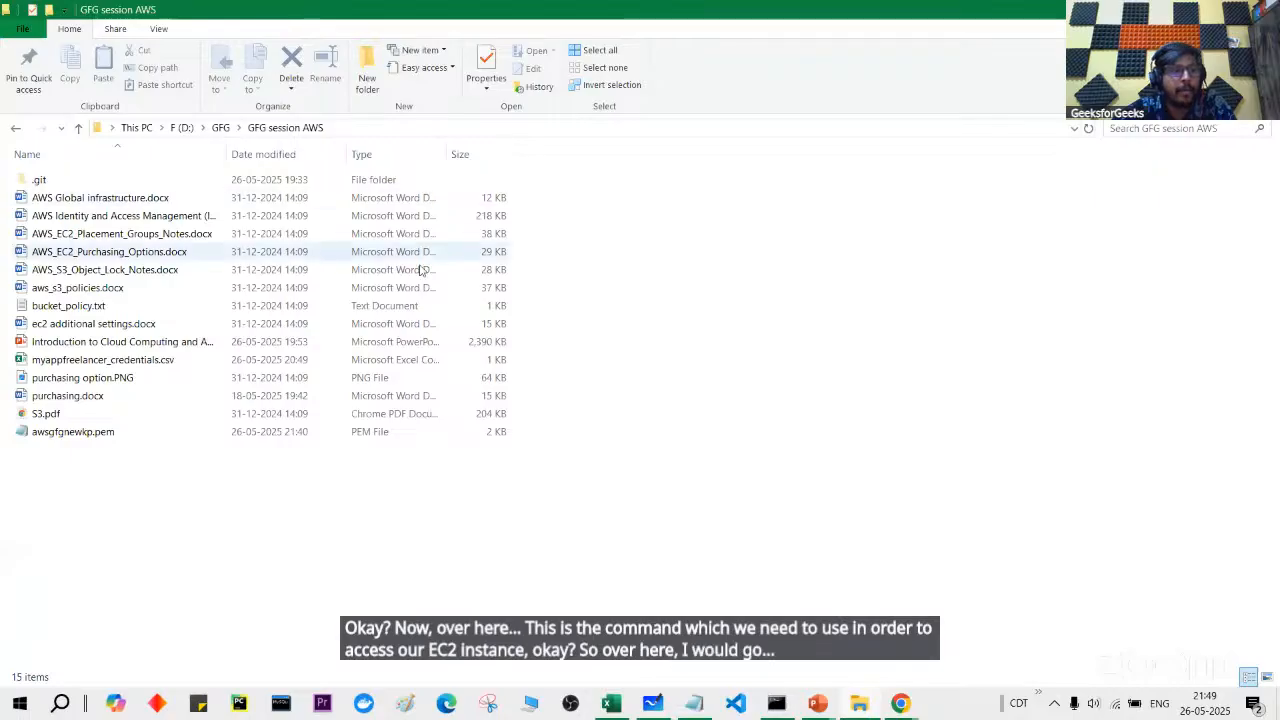
# Step: Open awsgfgnewkp.pem in Notepad to view the private key, then close it
pyautogui.click(406, 359)
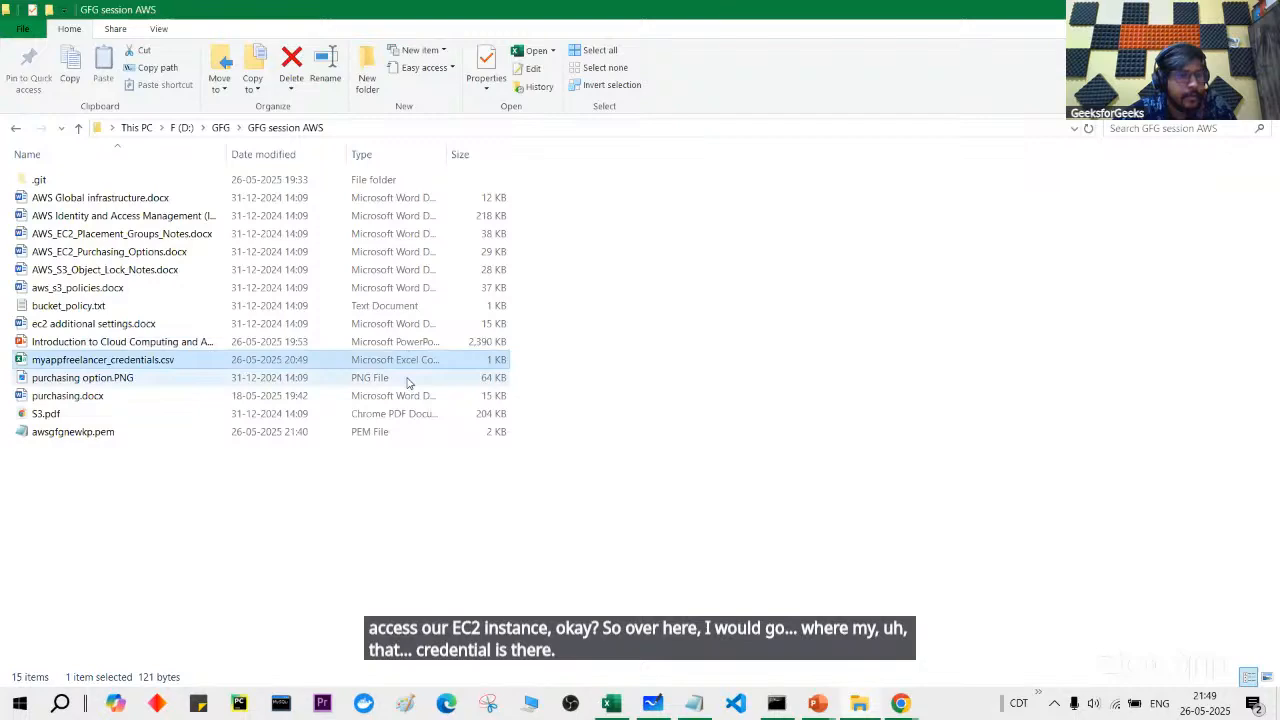
pyautogui.click(403, 432)
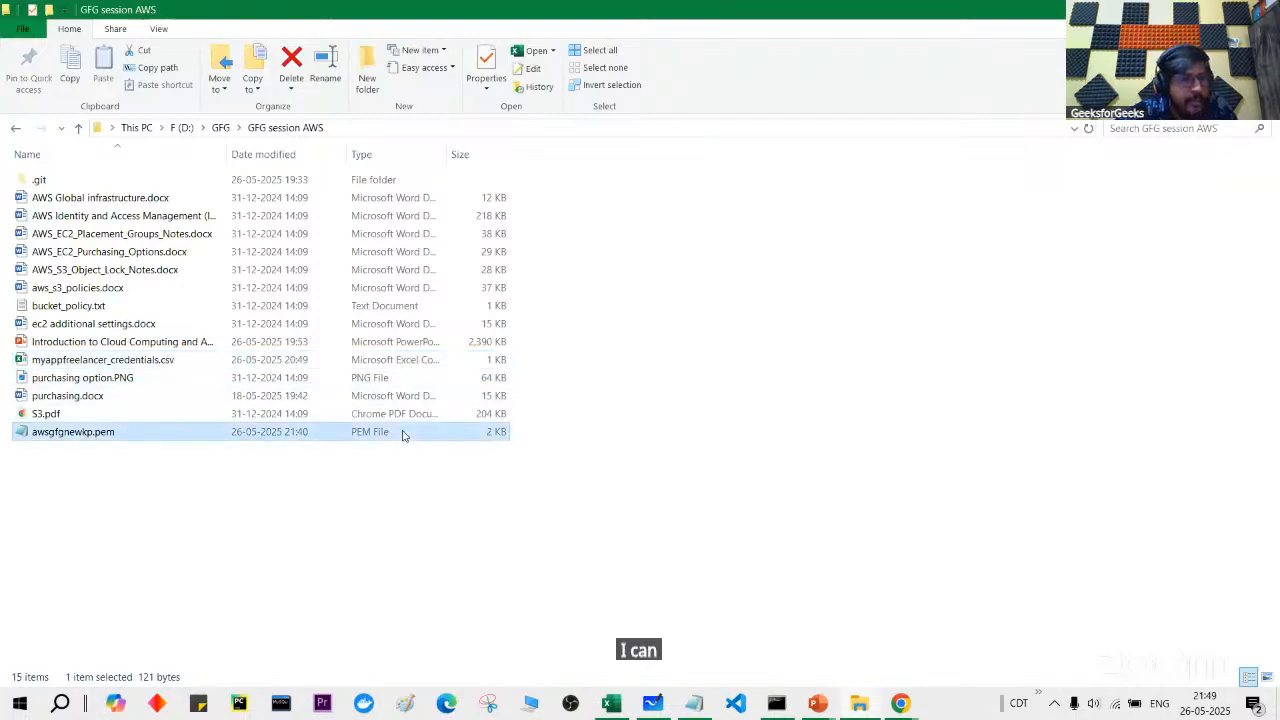
pyautogui.doubleClick(202, 431)
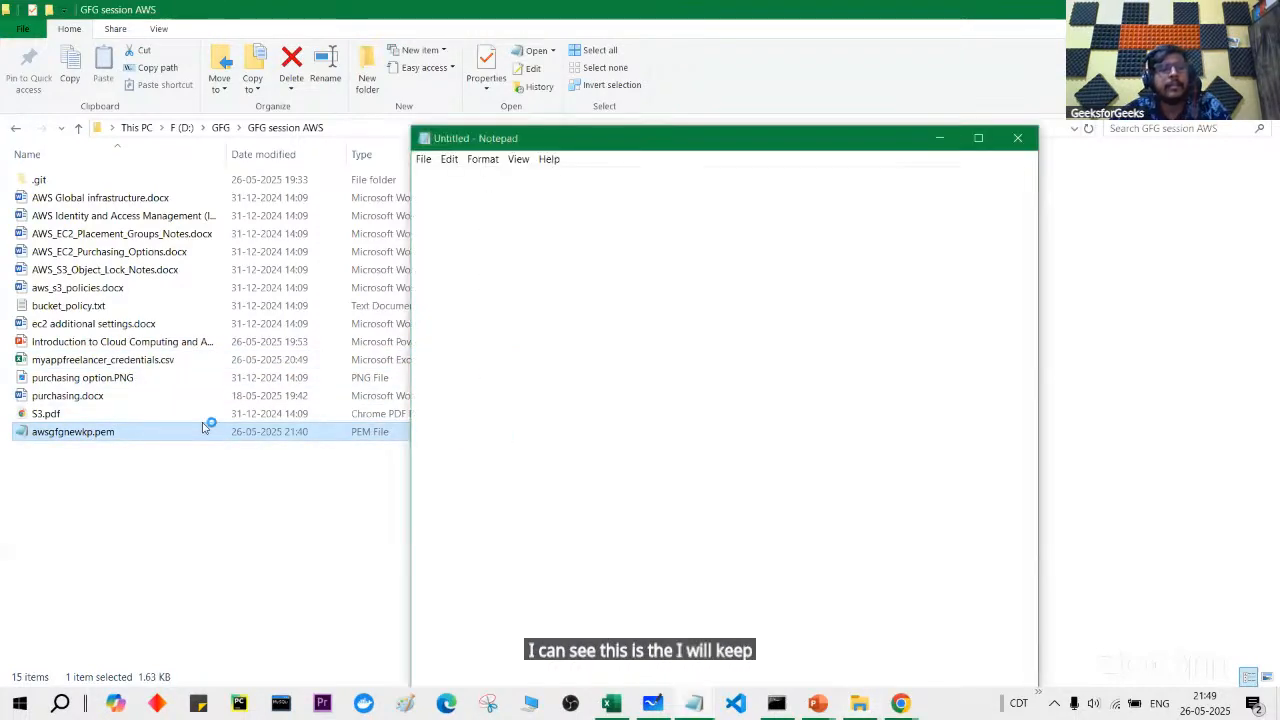
pyautogui.moveTo(461, 175); pyautogui.dragTo(568, 175)
pyautogui.click(1013, 138)
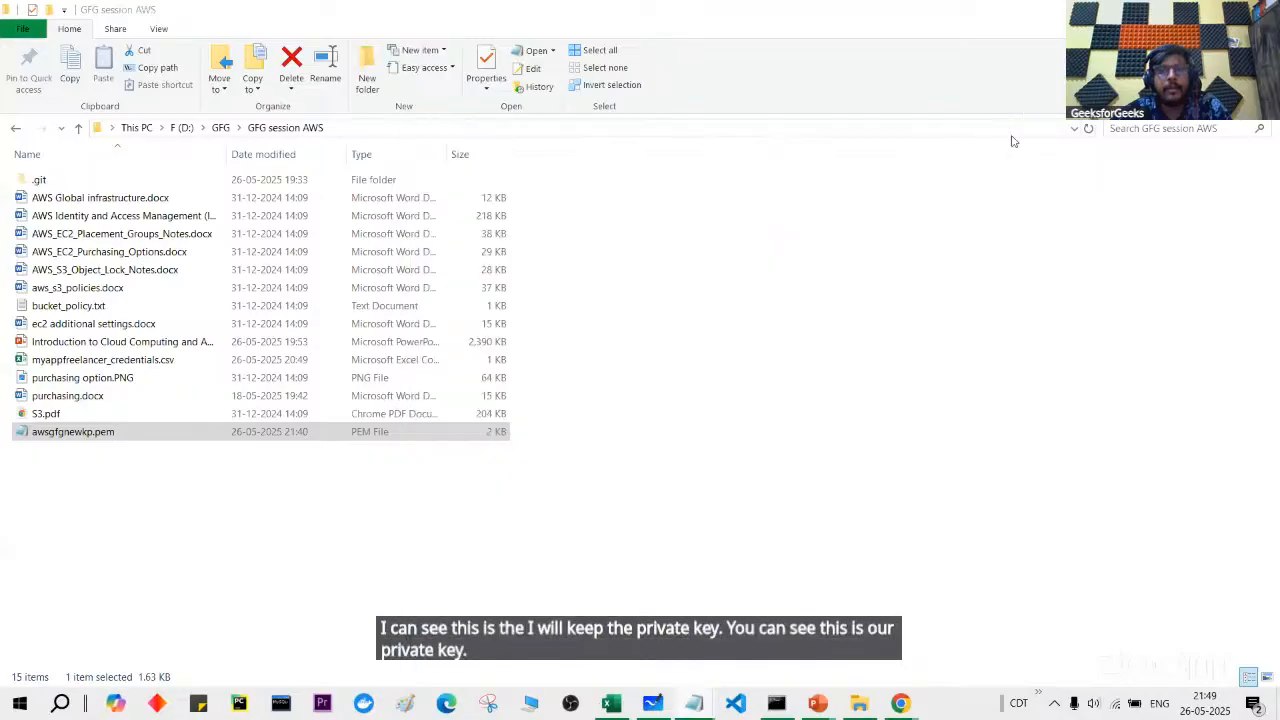
pyautogui.click(871, 127)
# Step: From a maximized command prompt in the key folder, run the pasted ssh -i command and accept the fingerprint
pyautogui.write('cmd')
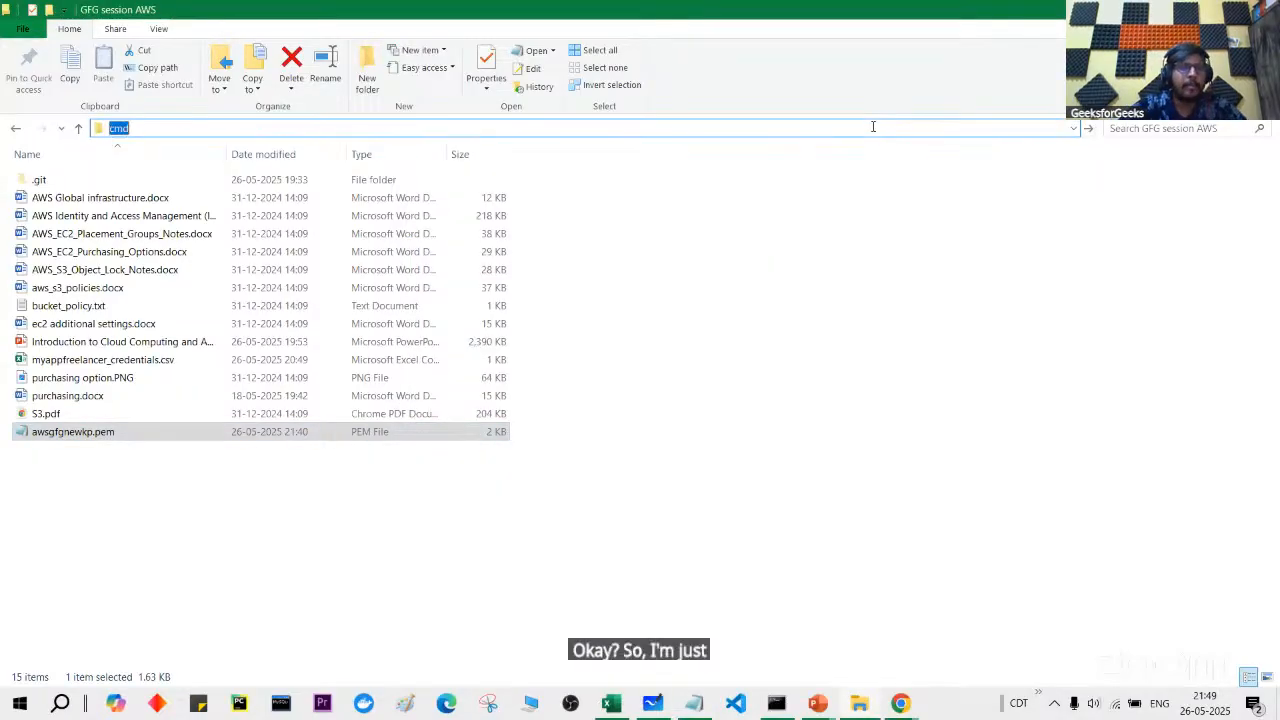
pyautogui.press('Return')
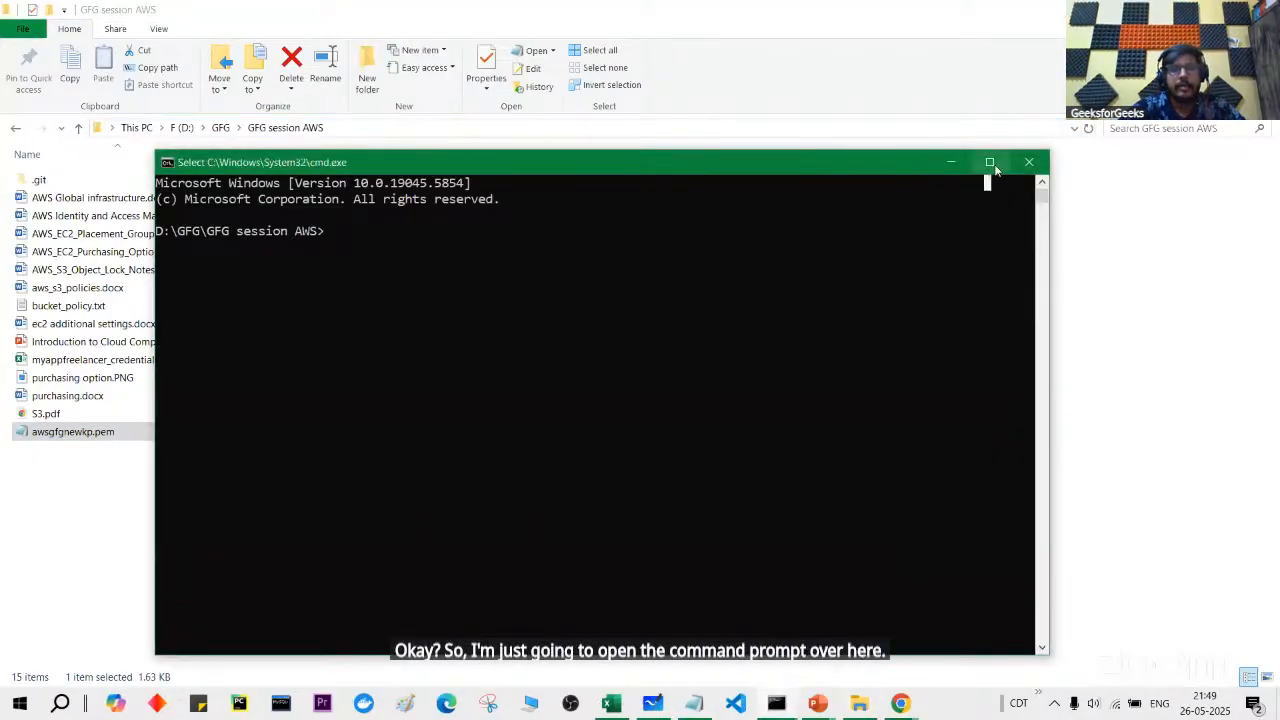
pyautogui.click(989, 162)
pyautogui.hotkey('ctrl', 'v')
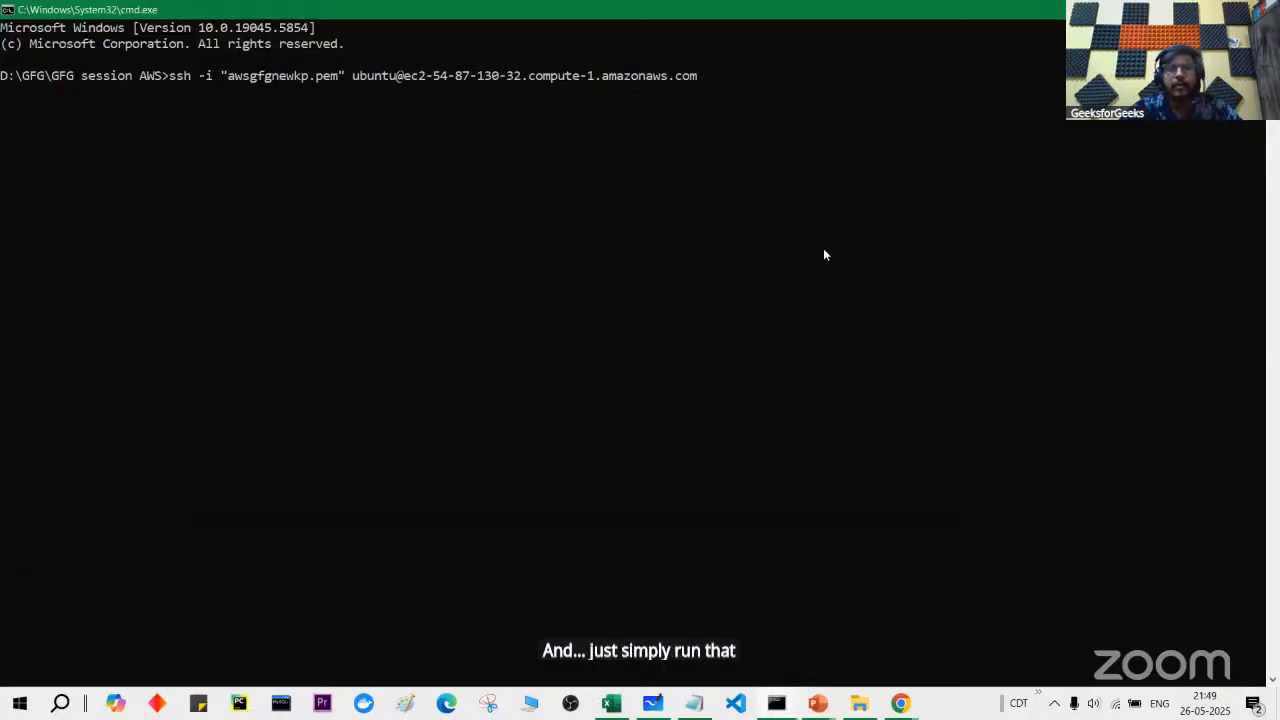
pyautogui.press('Return')
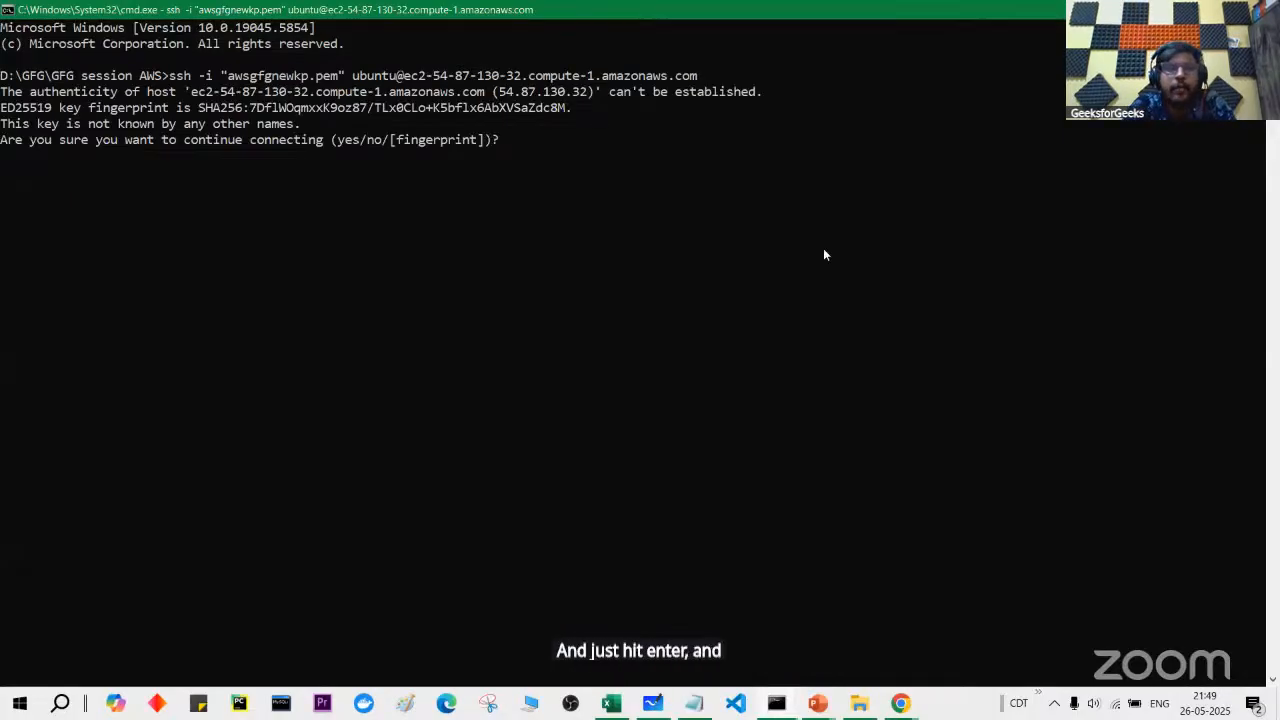
pyautogui.write('yes')
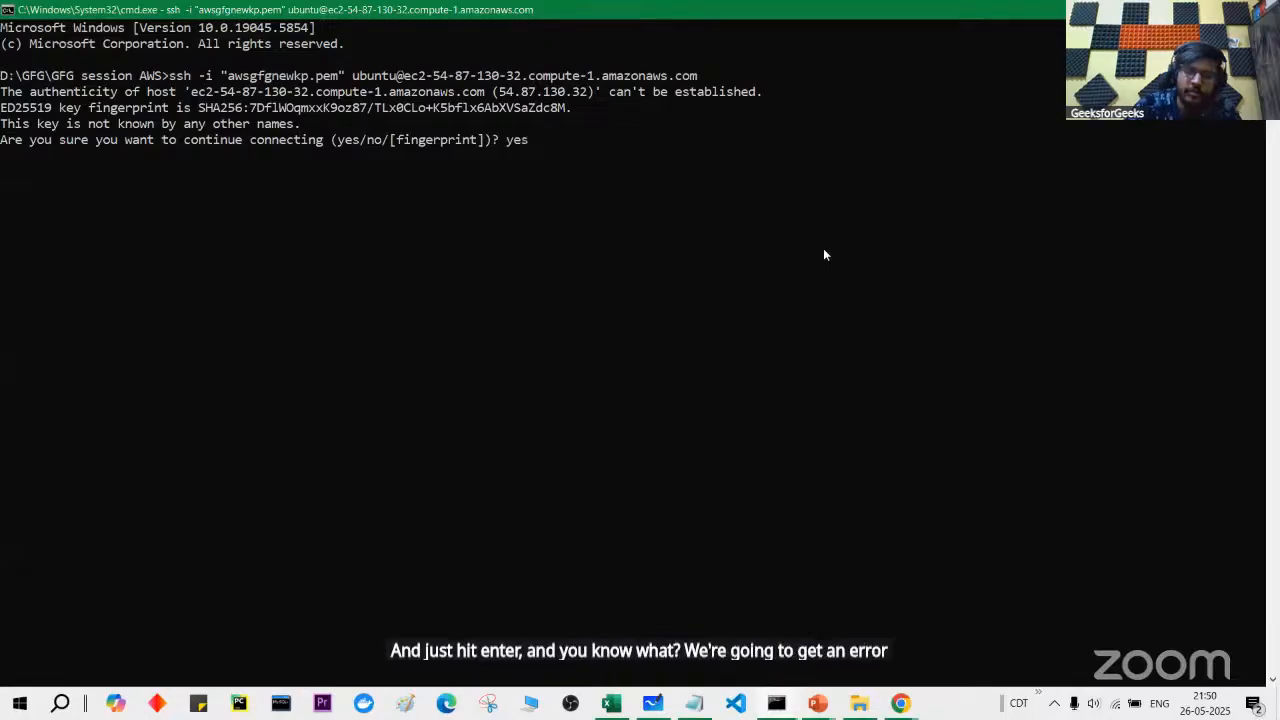
pyautogui.press('Return')
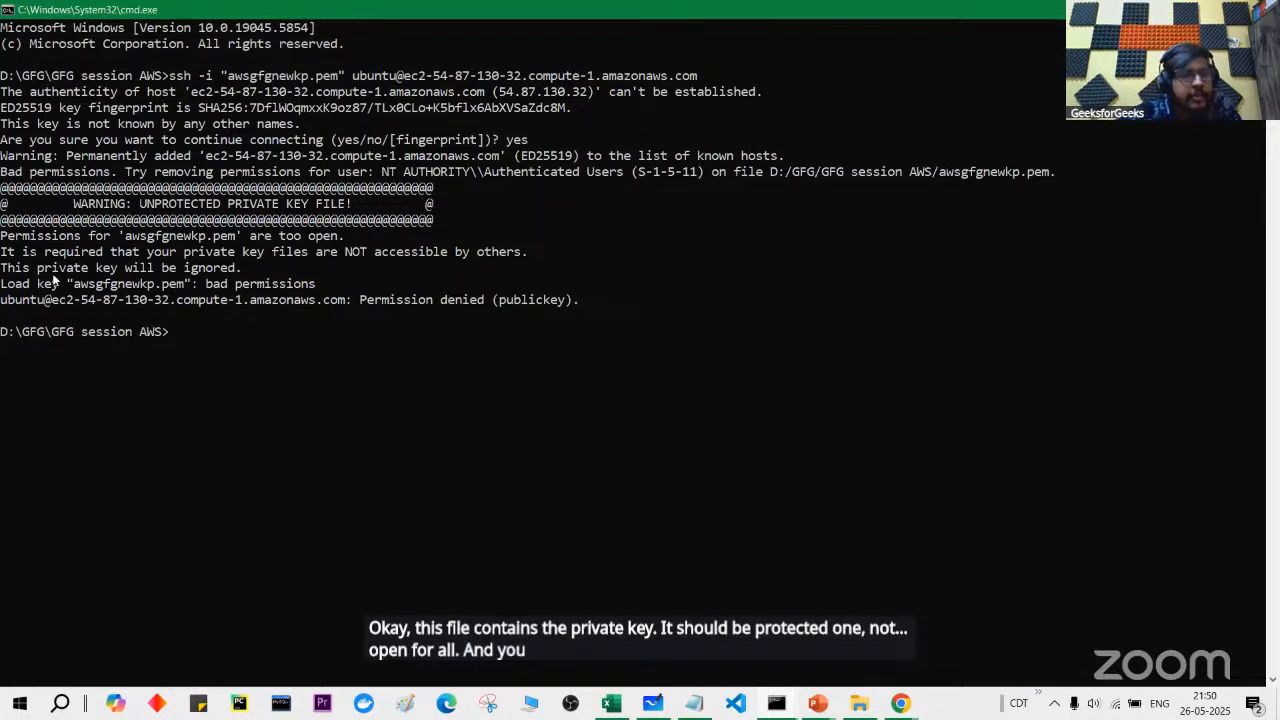
# Step: Read the error saying awsgfgnewkp.pem permissions are too open and the key is ignored
pyautogui.scroll(2, 55, 283)
pyautogui.moveTo(2, 272); pyautogui.dragTo(390, 280)
pyautogui.moveTo(2, 290); pyautogui.dragTo(612, 292)
pyautogui.moveTo(2, 310); pyautogui.dragTo(241, 314)
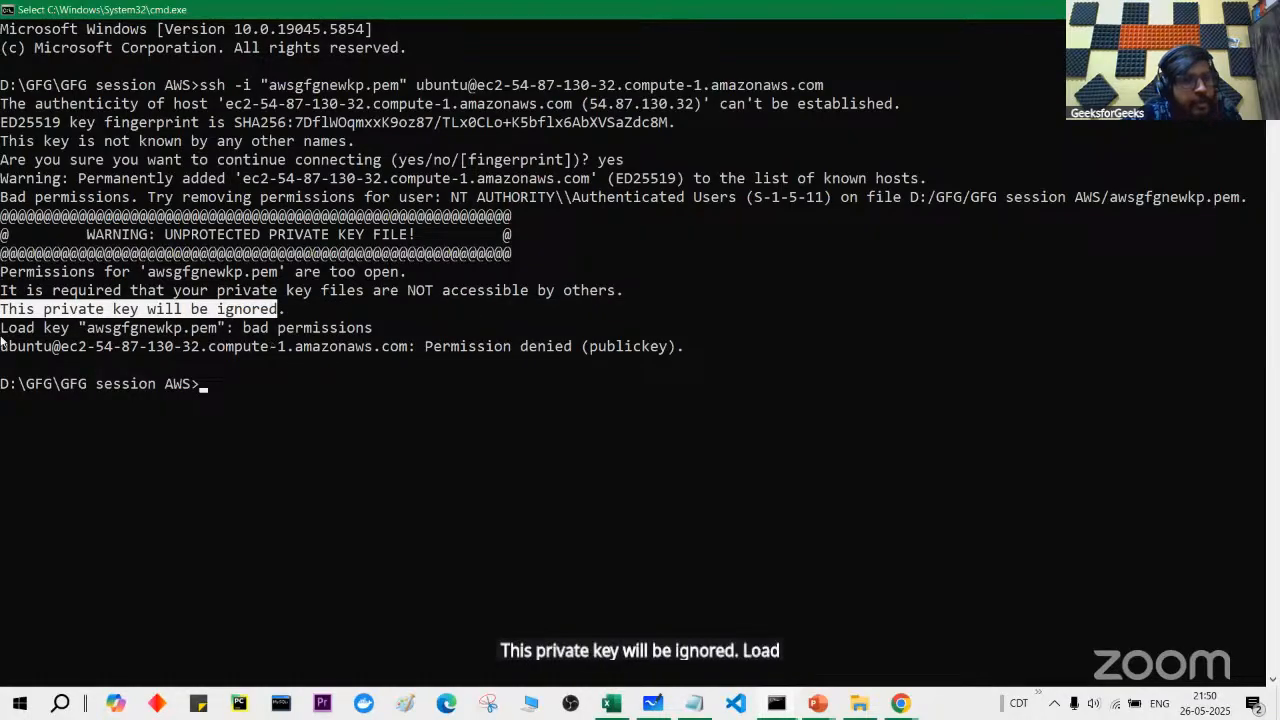
pyautogui.hotkey('alt', 'Tab')
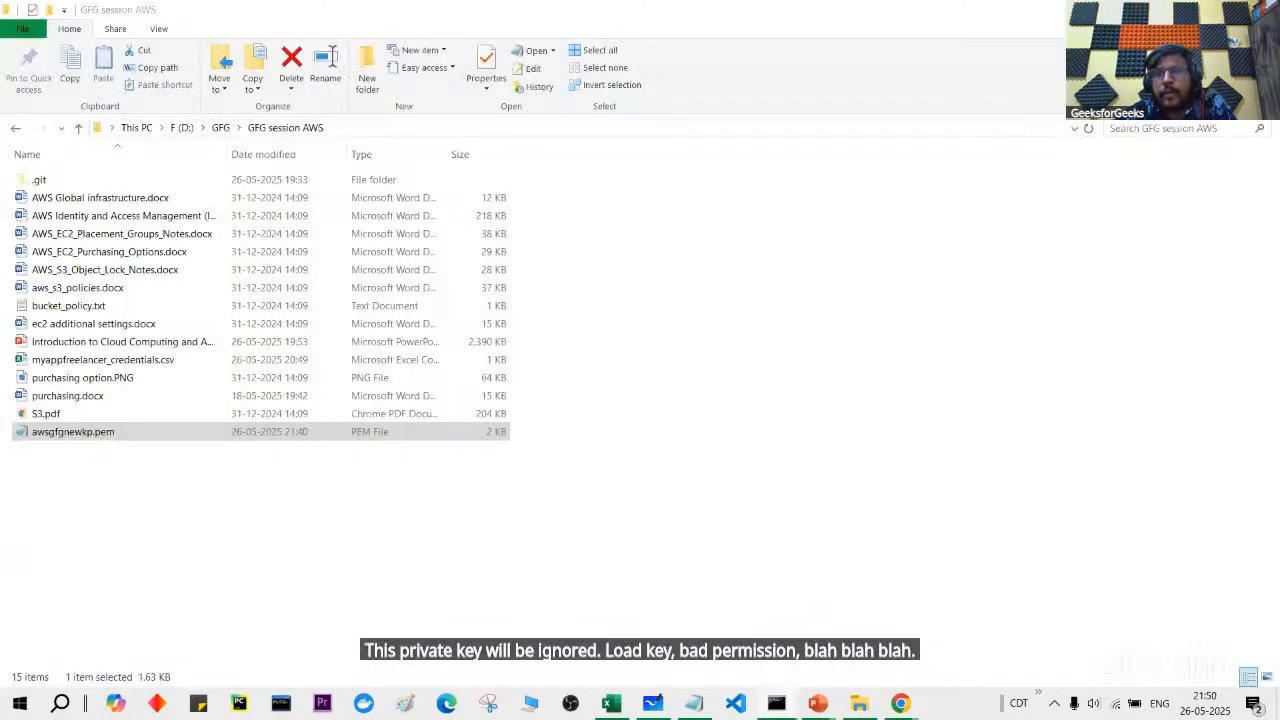
# Step: In awsgfgnewkp.pem's advanced security settings, disable inheritance and remove all inherited permissions
pyautogui.rightClick(358, 441)
pyautogui.click(407, 424)
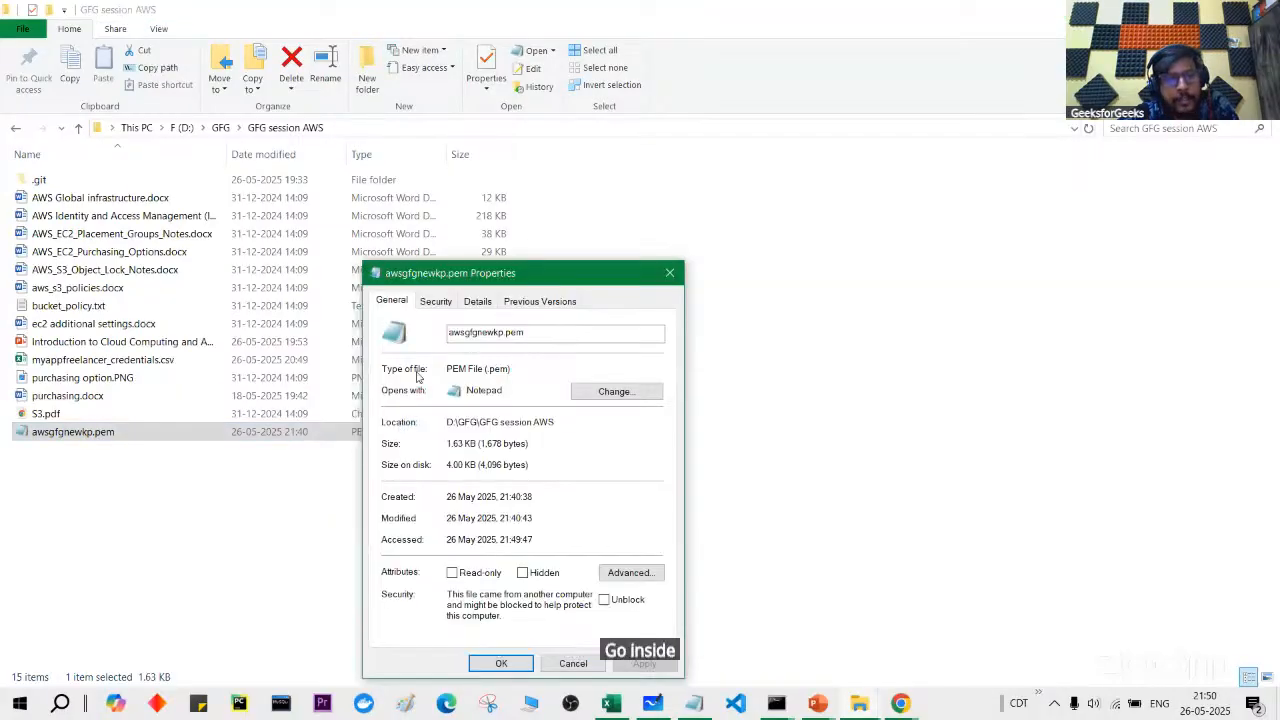
pyautogui.click(435, 301)
pyautogui.moveTo(485, 275); pyautogui.dragTo(540, 169)
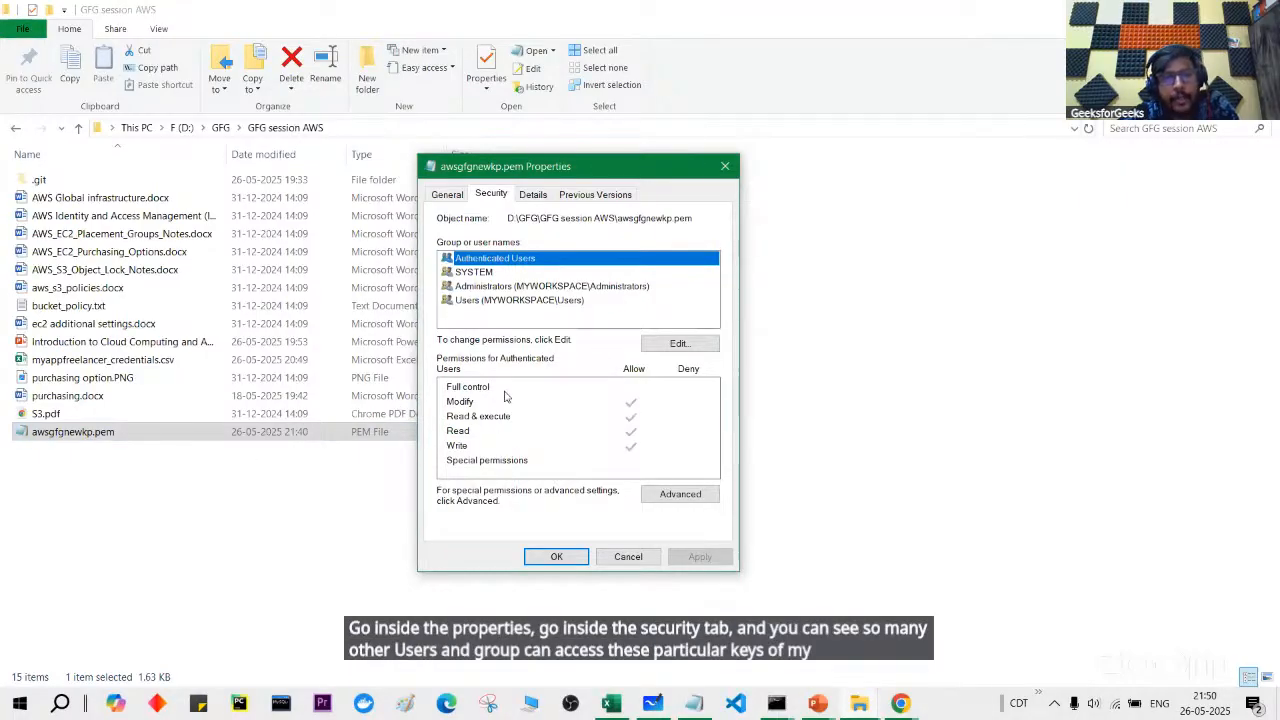
pyautogui.click(680, 496)
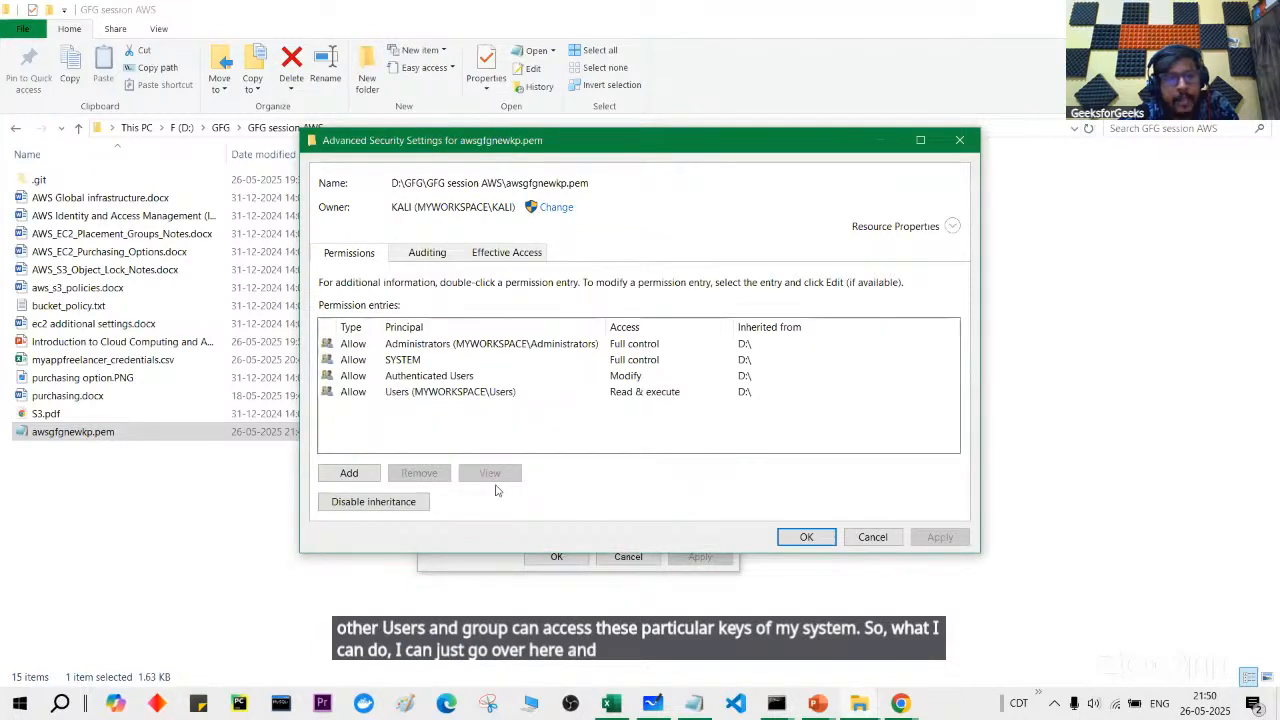
pyautogui.click(381, 508)
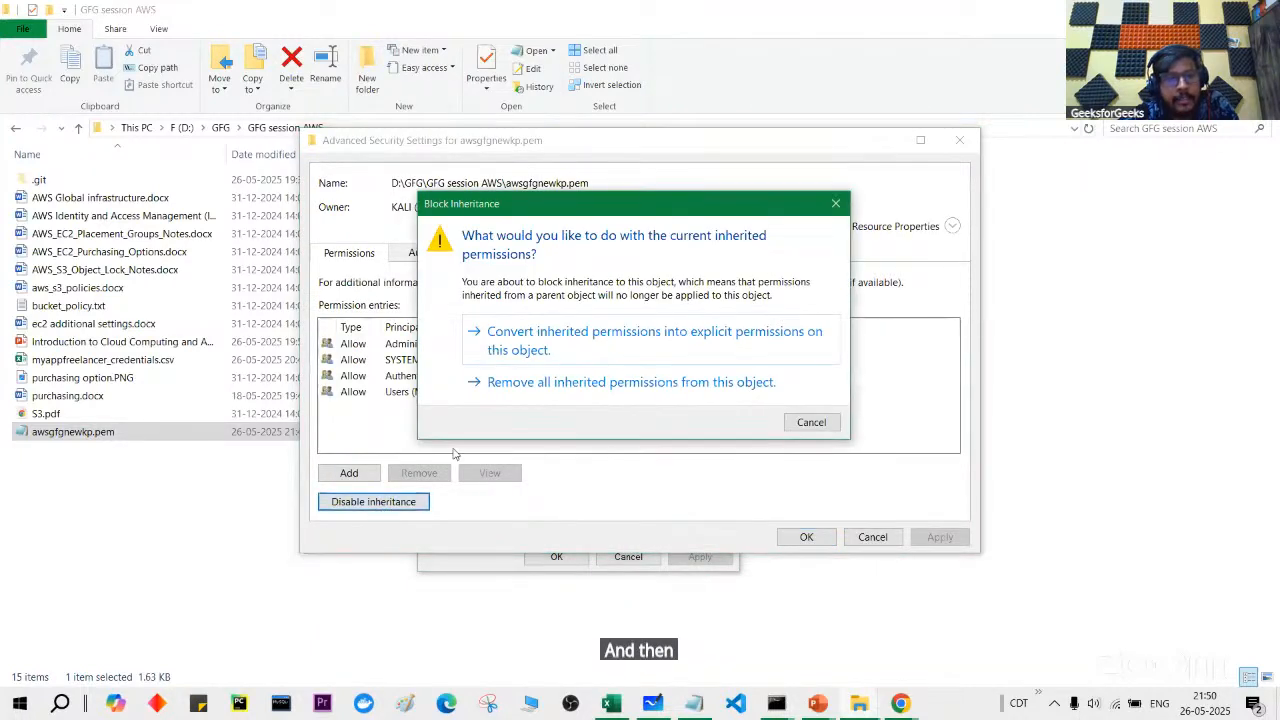
pyautogui.click(548, 383)
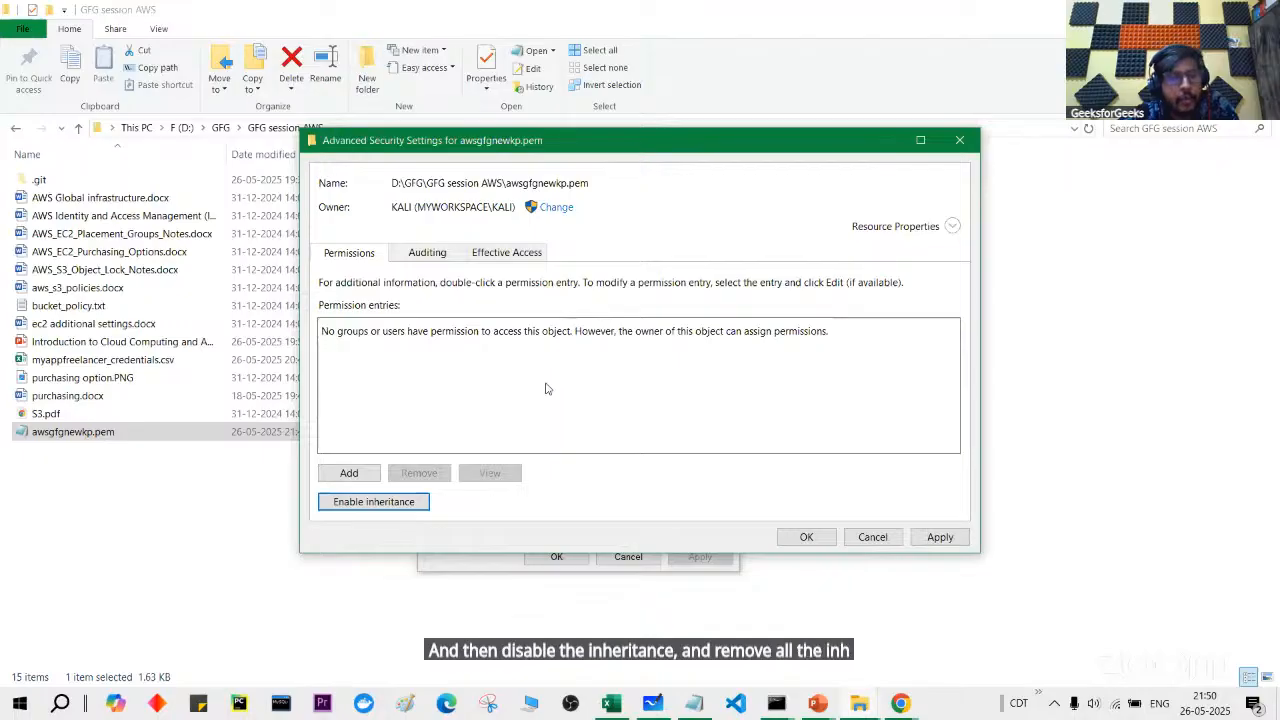
# Step: Add a new permission entry for the owner's own user account
pyautogui.click(350, 473)
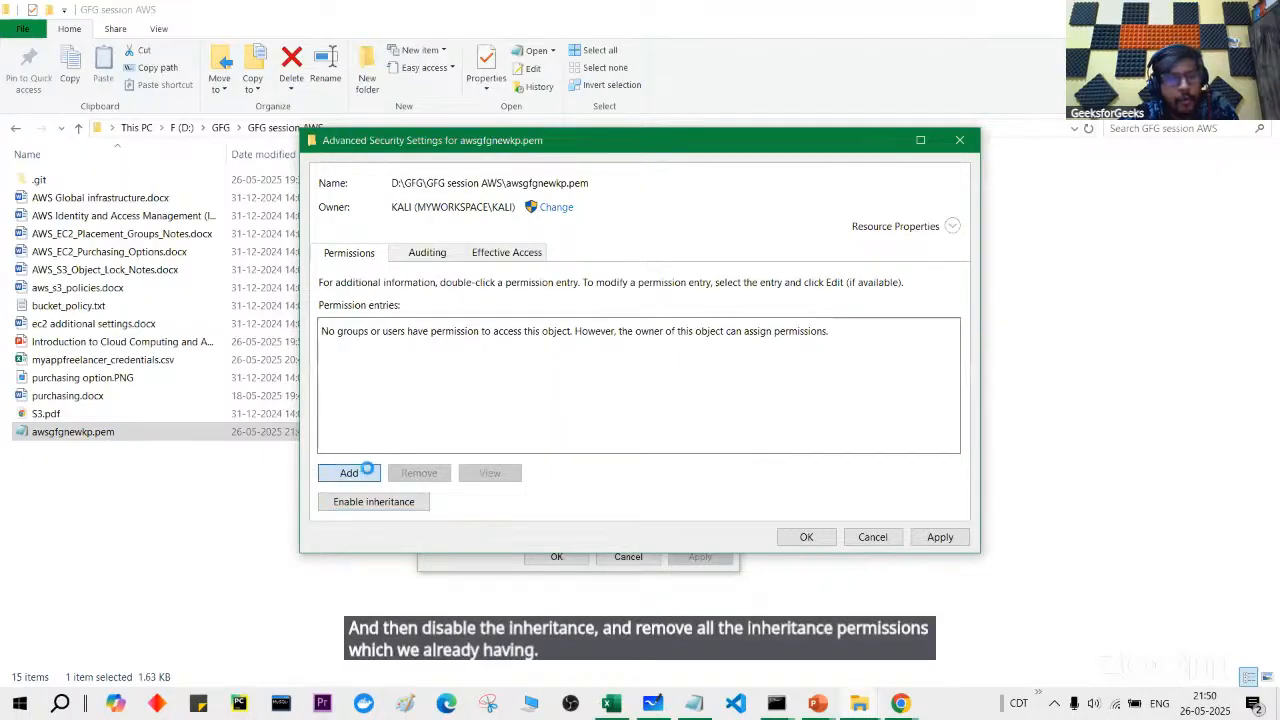
pyautogui.click(347, 153)
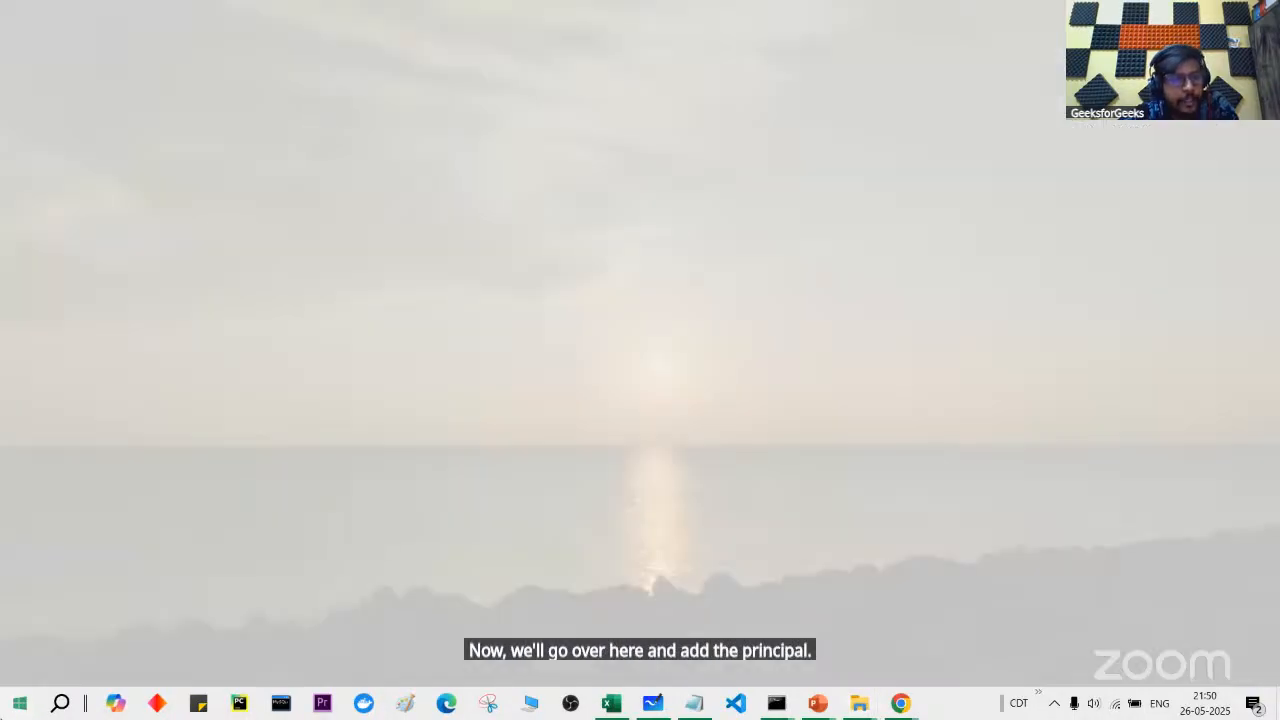
pyautogui.moveTo(22, 387)
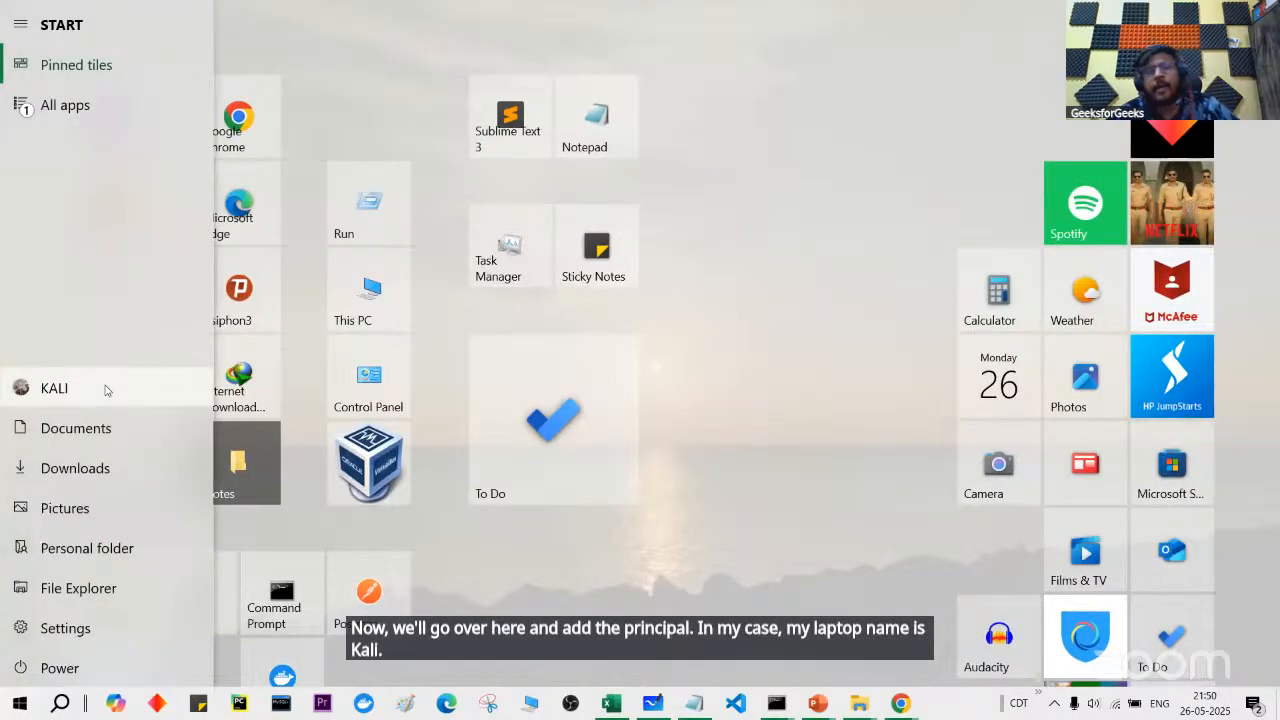
pyautogui.press('super')
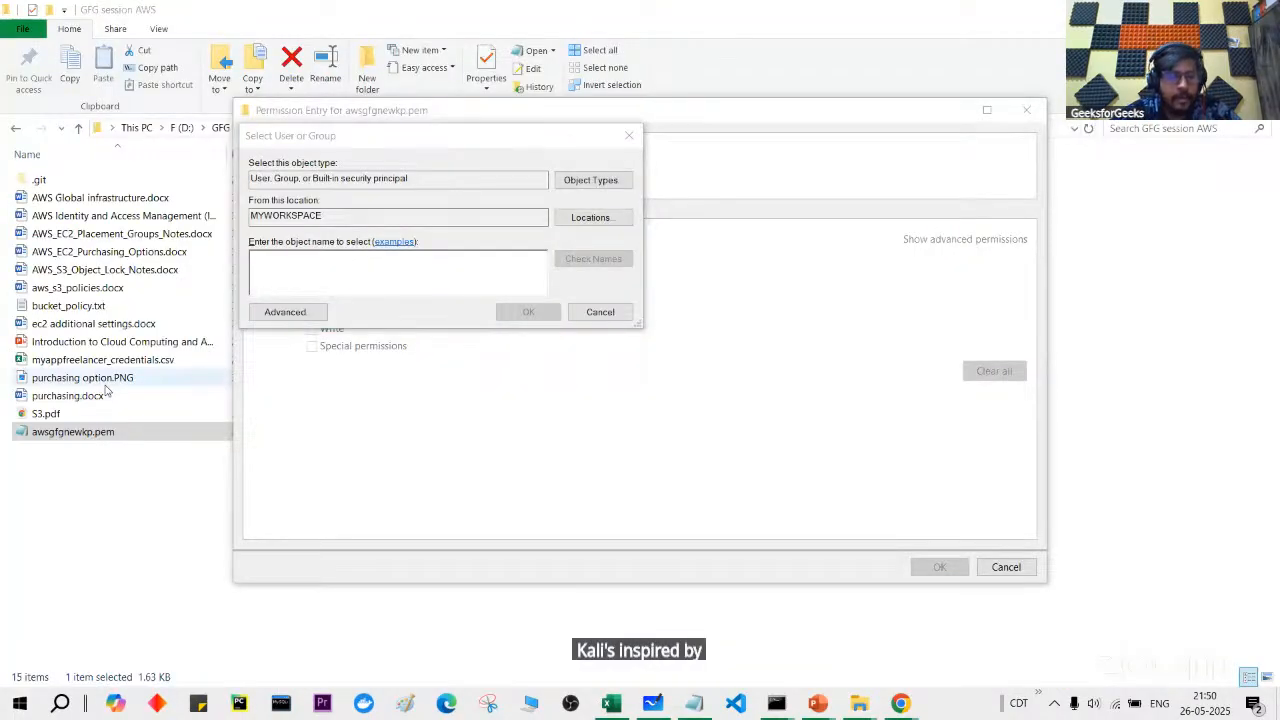
pyautogui.click(346, 271)
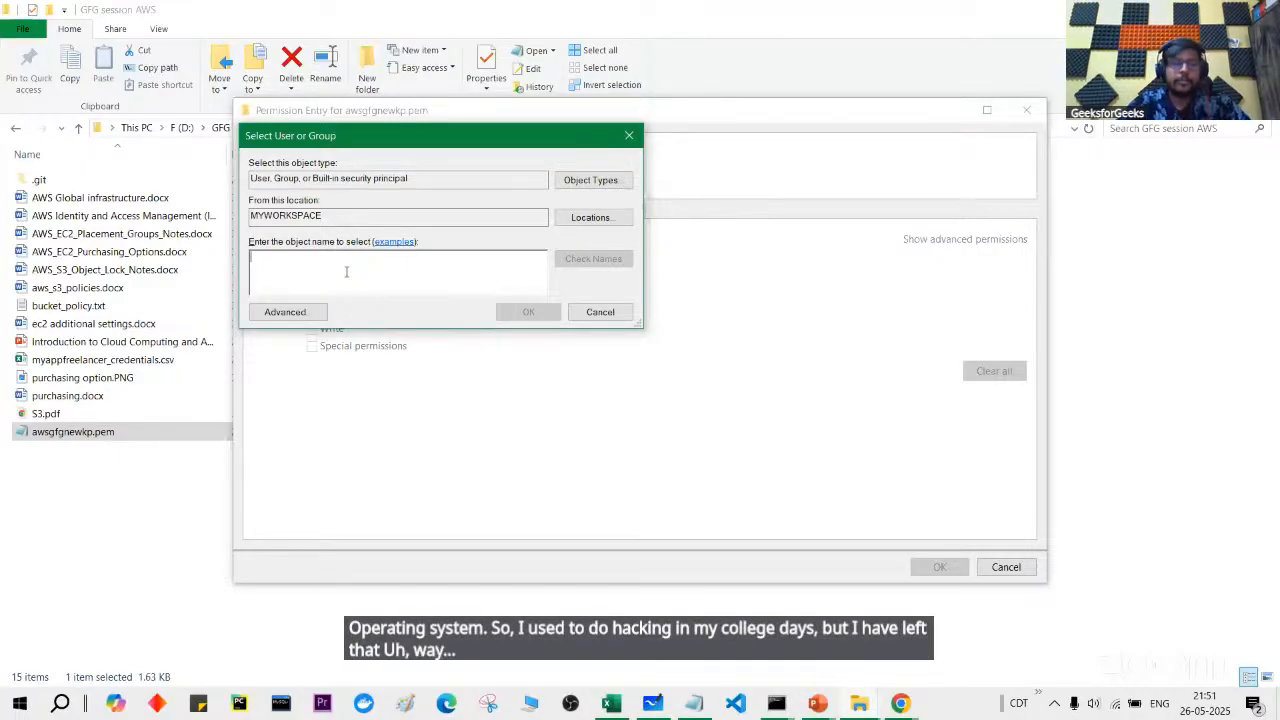
pyautogui.write('KALI')
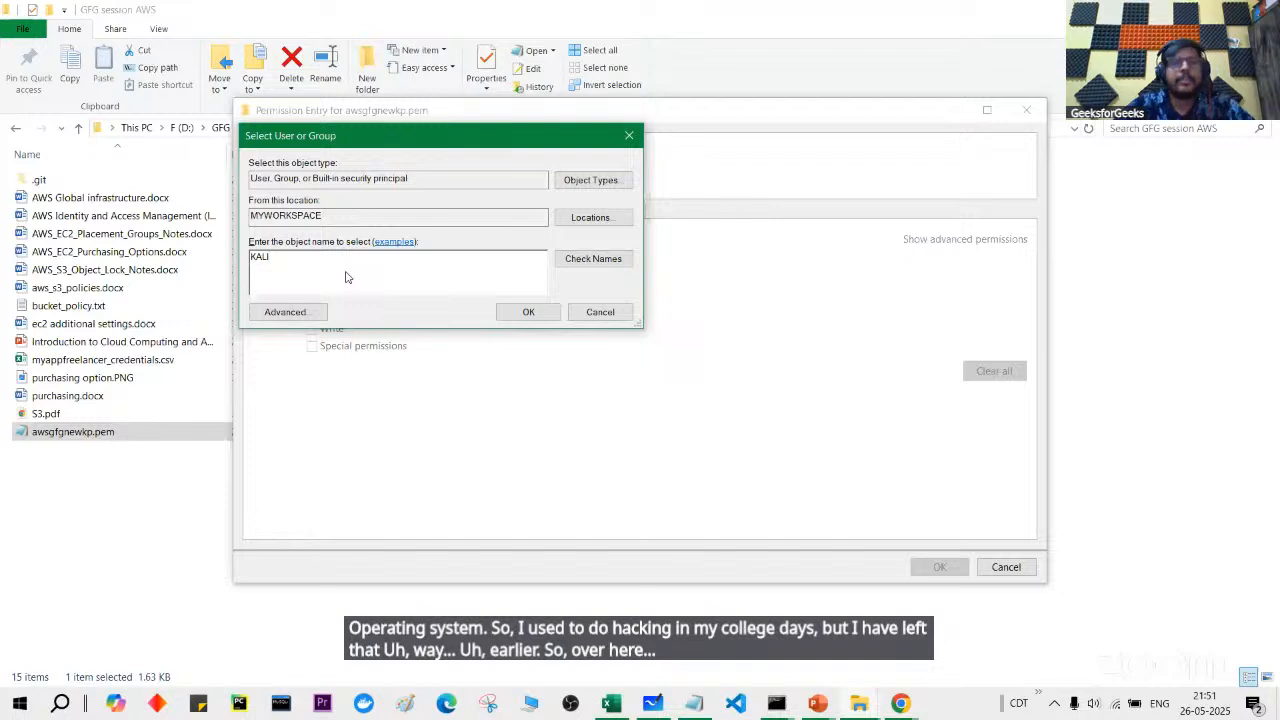
pyautogui.click(588, 263)
pyautogui.moveTo(268, 260); pyautogui.dragTo(385, 262)
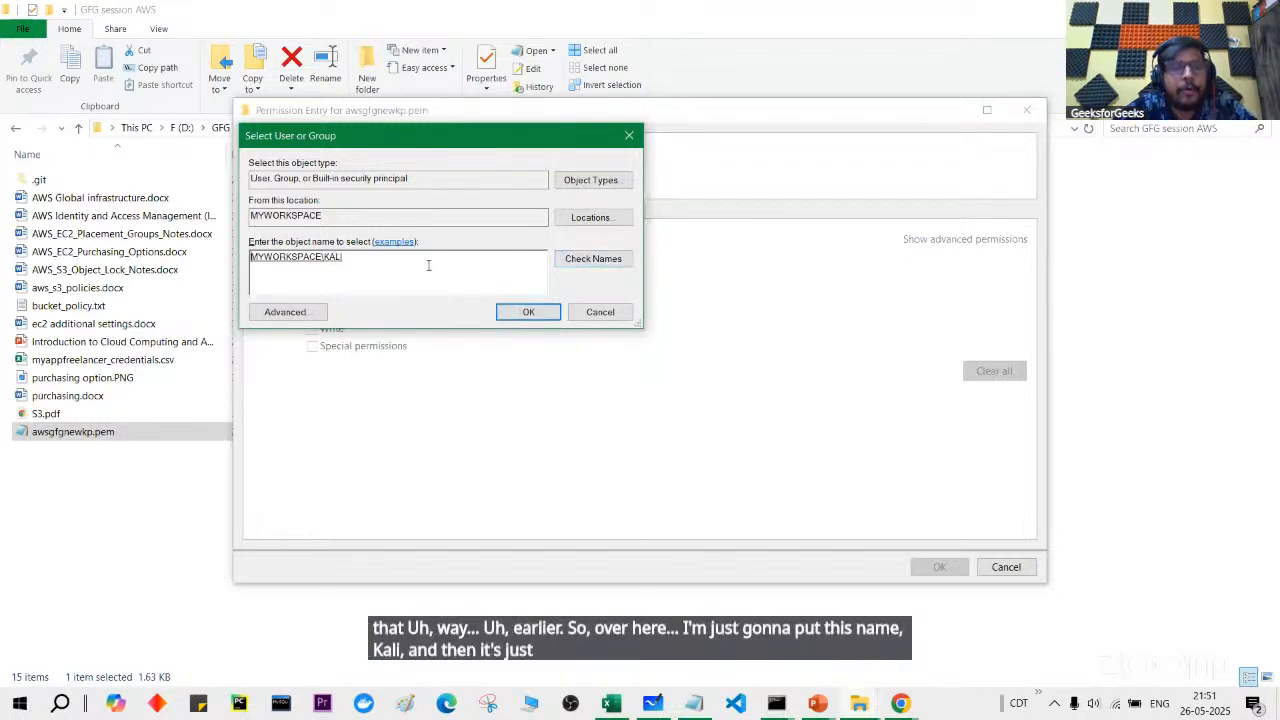
pyautogui.click(541, 317)
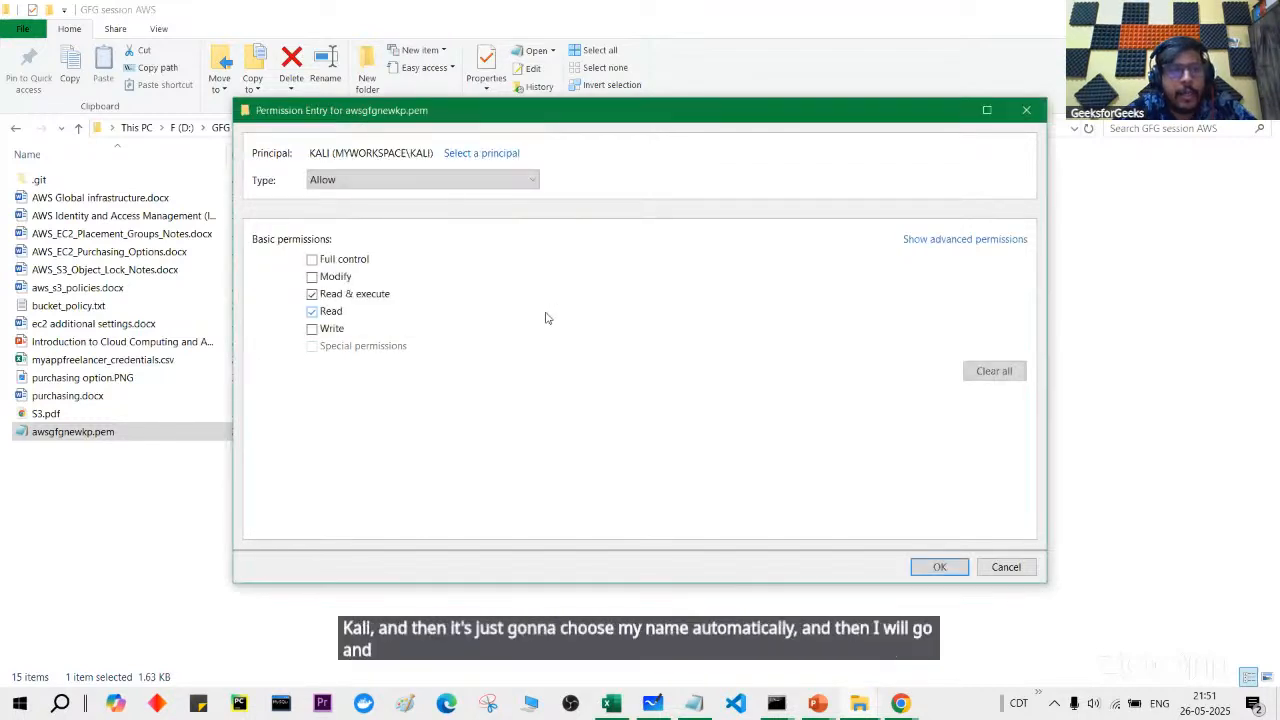
# Step: Grant that user Full control and apply the restricted permissions
pyautogui.click(336, 276)
pyautogui.click(940, 566)
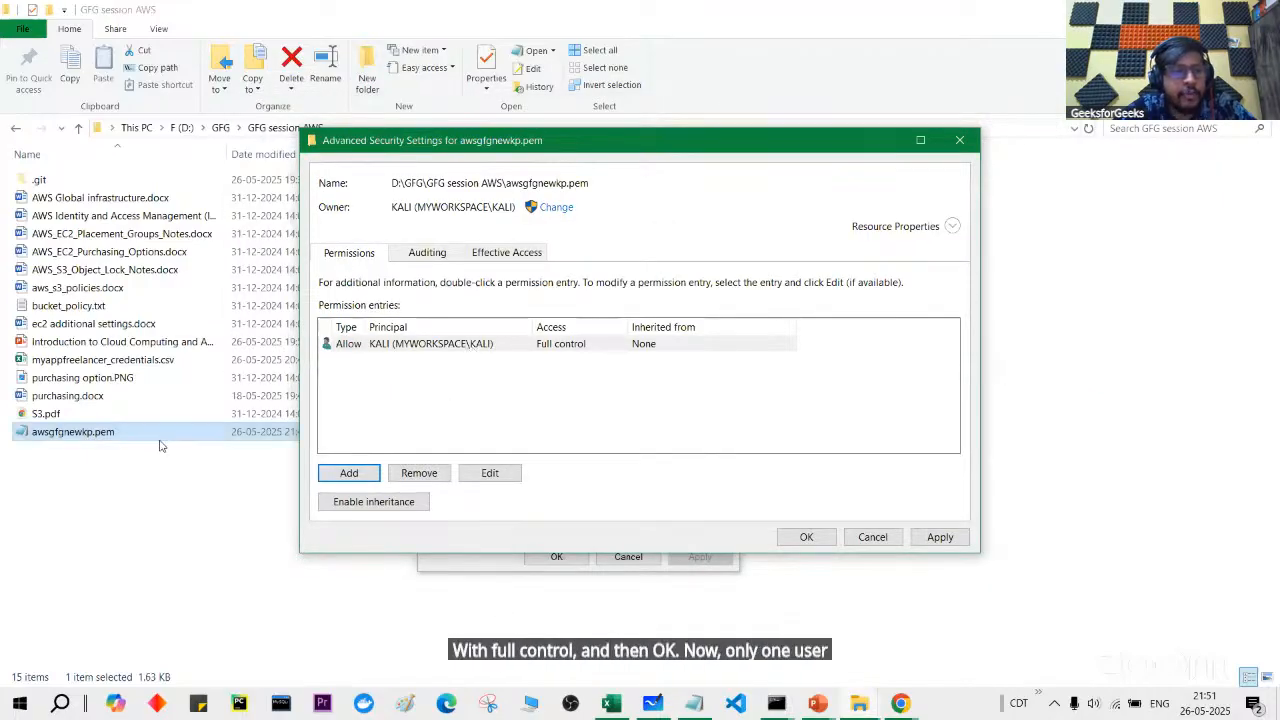
pyautogui.click(940, 537)
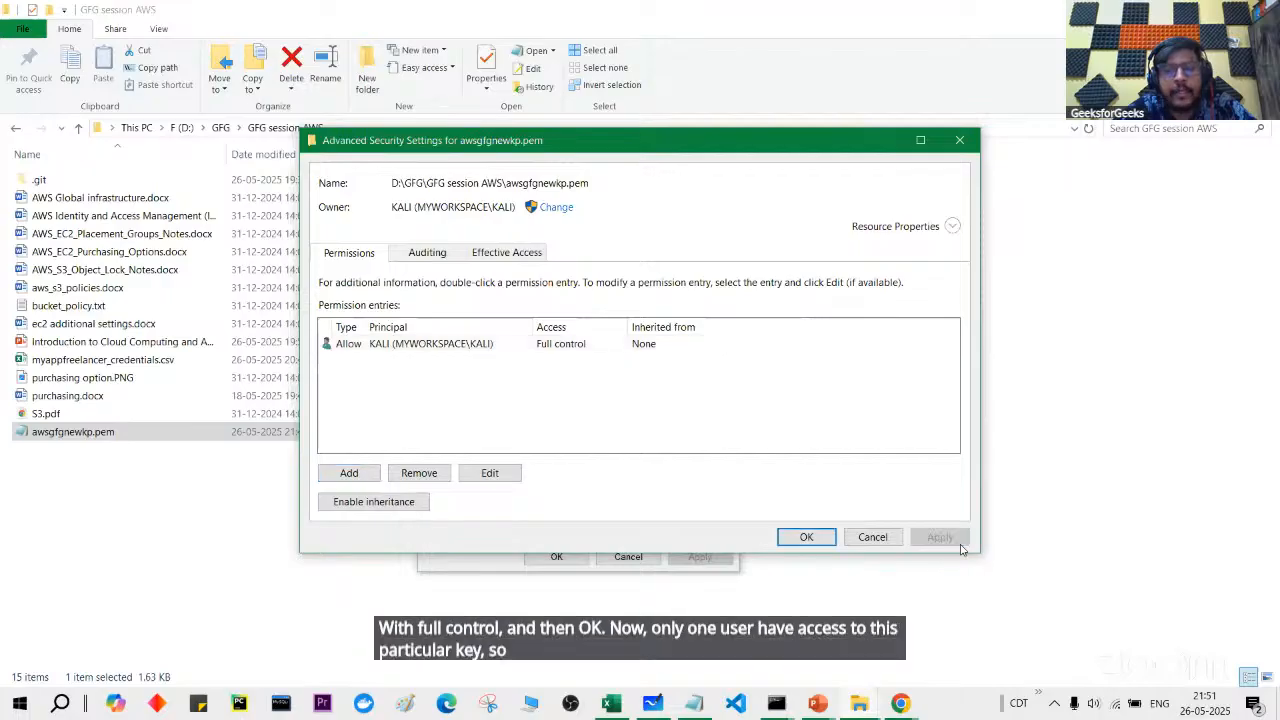
pyautogui.click(806, 537)
pyautogui.click(587, 557)
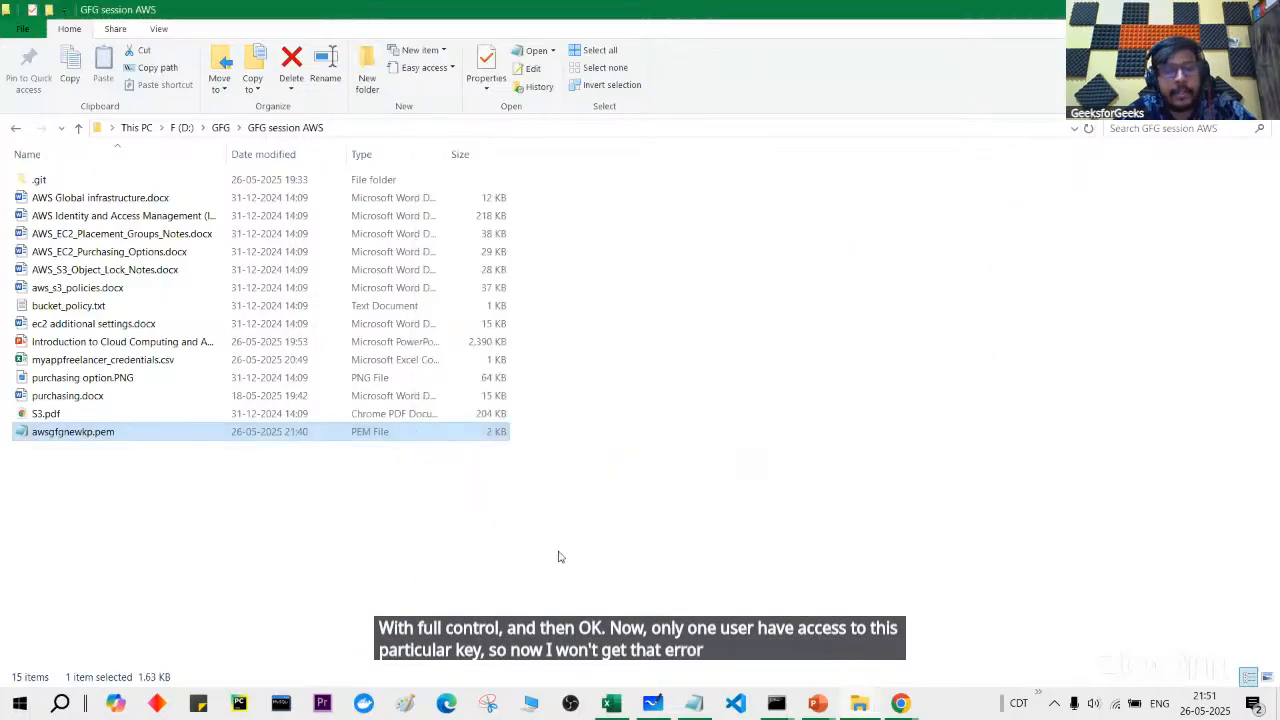
# Step: Rerun the previous ssh -i awsgfgnewkp.pem command to the Ubuntu EC2 host
pyautogui.moveTo(776, 703)
pyautogui.click(866, 620)
pyautogui.scroll(-1, 614, 460)
pyautogui.press('Up')
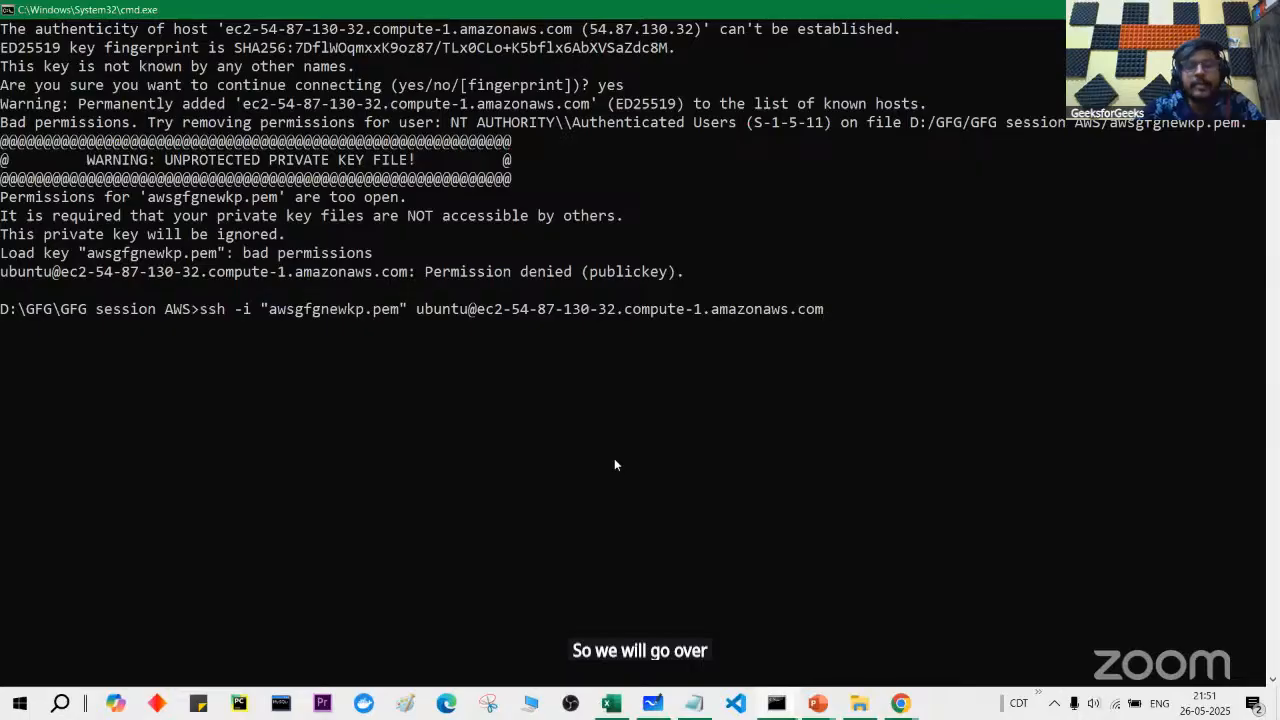
pyautogui.press('Return')
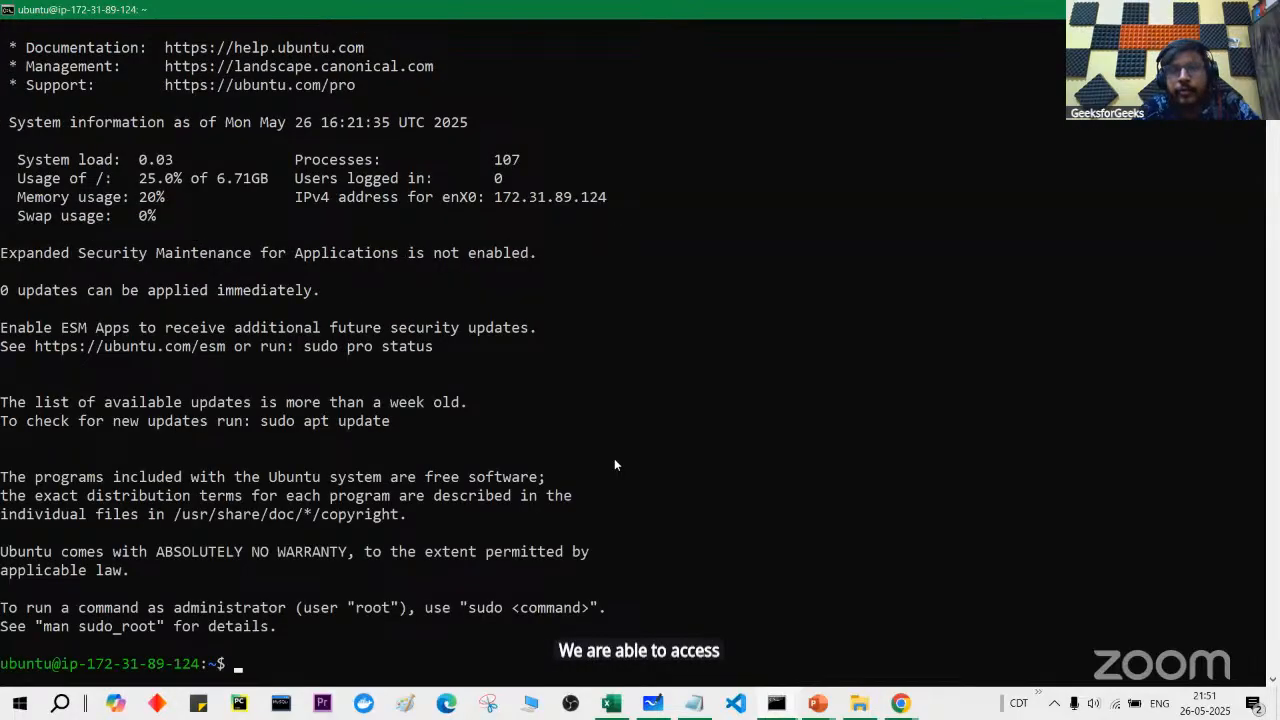
# Step: Review the Ubuntu 24.04.2 LTS welcome text in the new SSH session
pyautogui.scroll(-2, 614, 464)
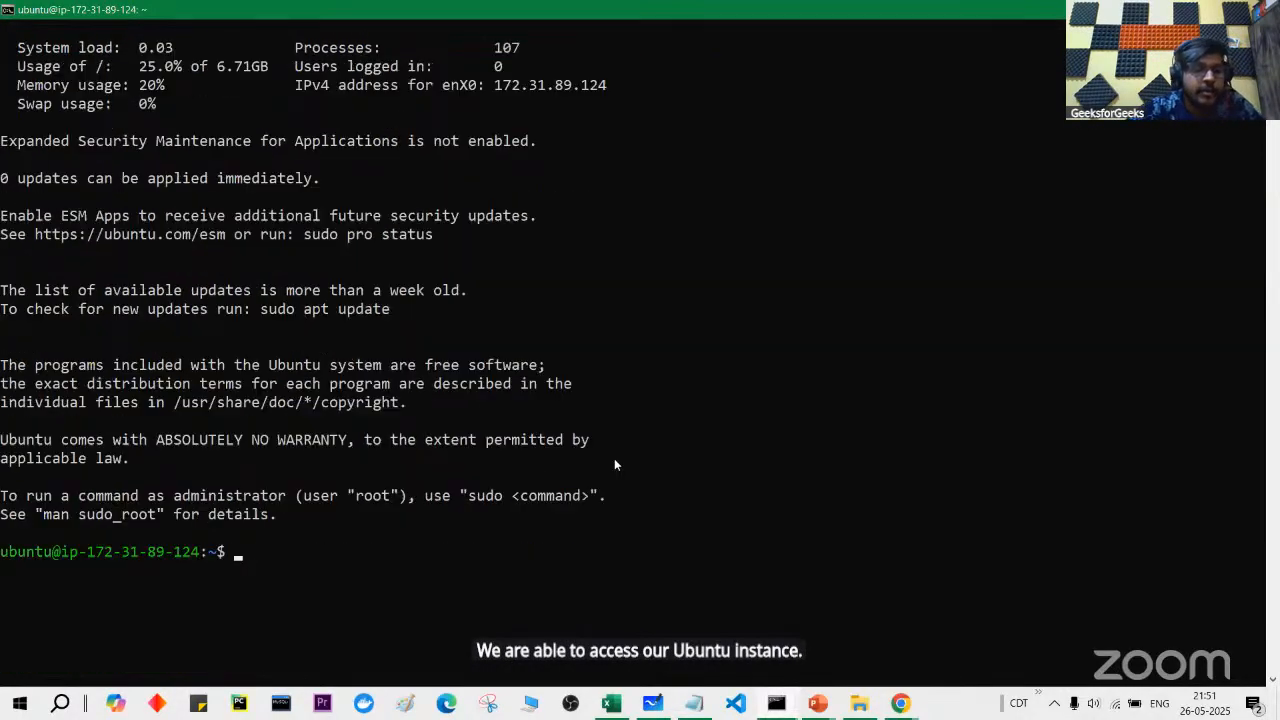
pyautogui.moveTo(2, 556); pyautogui.dragTo(40, 560)
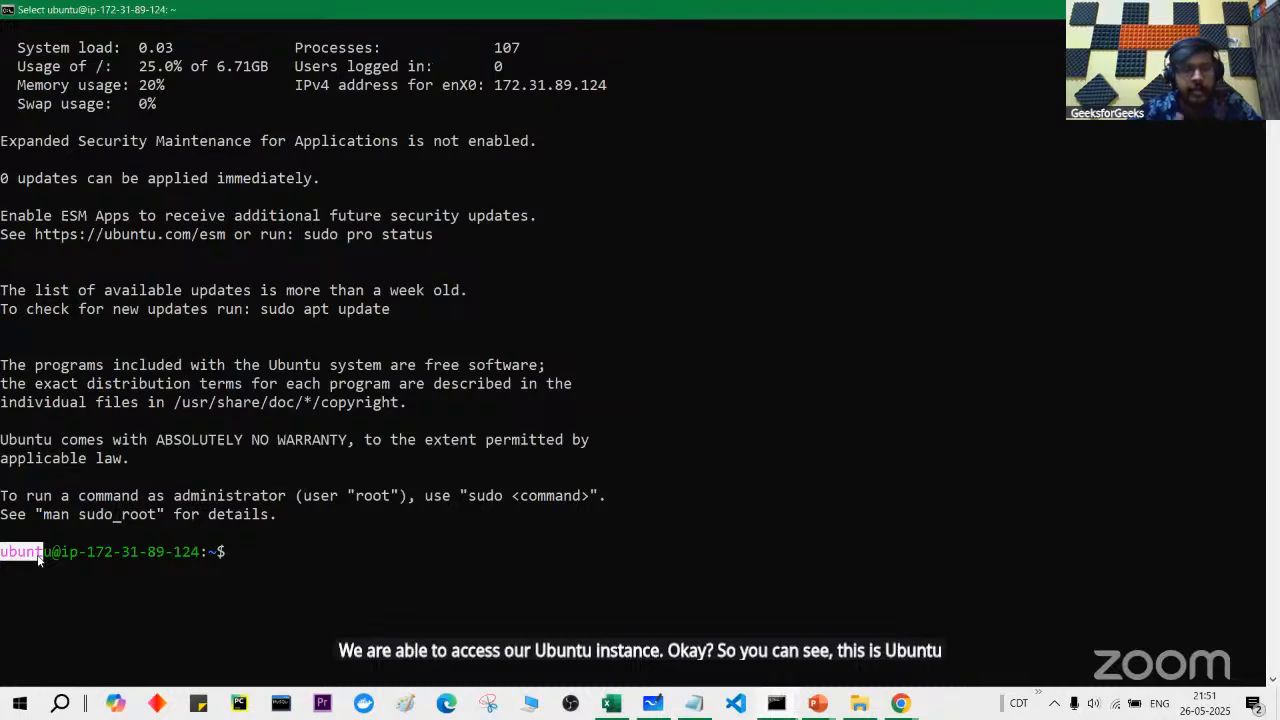
pyautogui.click(197, 532)
pyautogui.scroll(5, 197, 532)
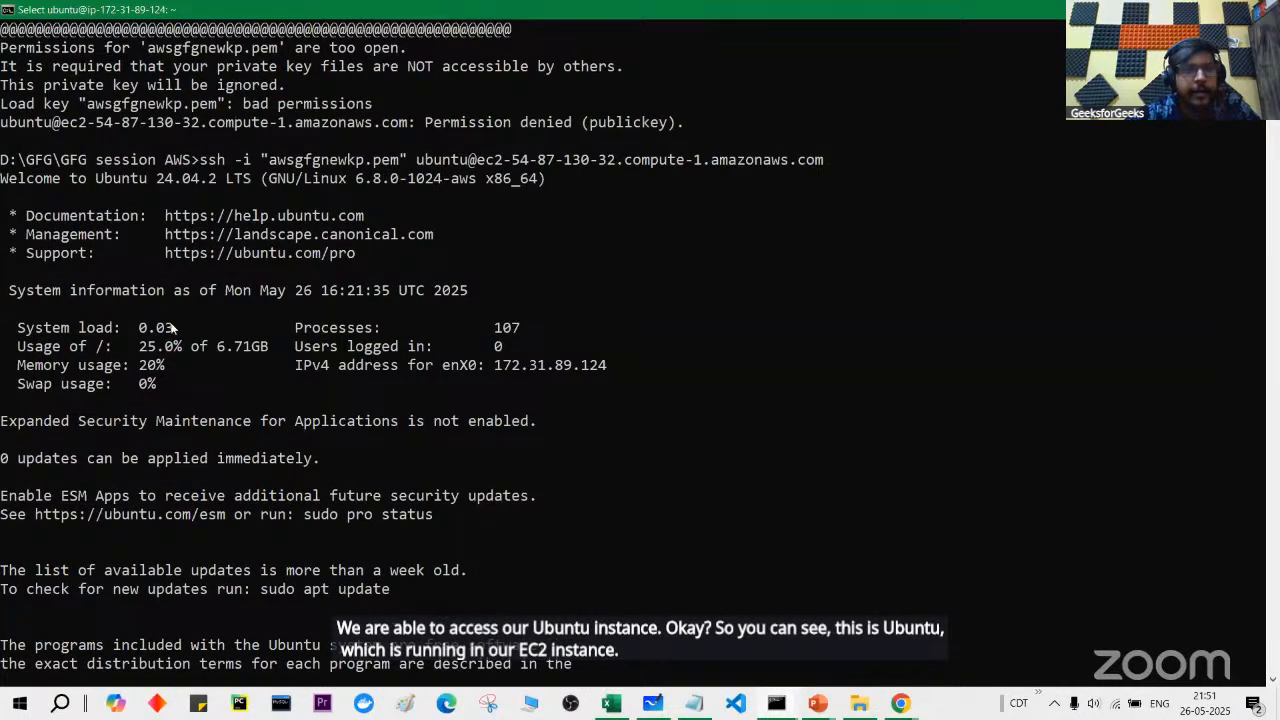
pyautogui.scroll(4, 139, 220)
pyautogui.moveTo(3, 278); pyautogui.dragTo(357, 347)
pyautogui.scroll(-1, 357, 347)
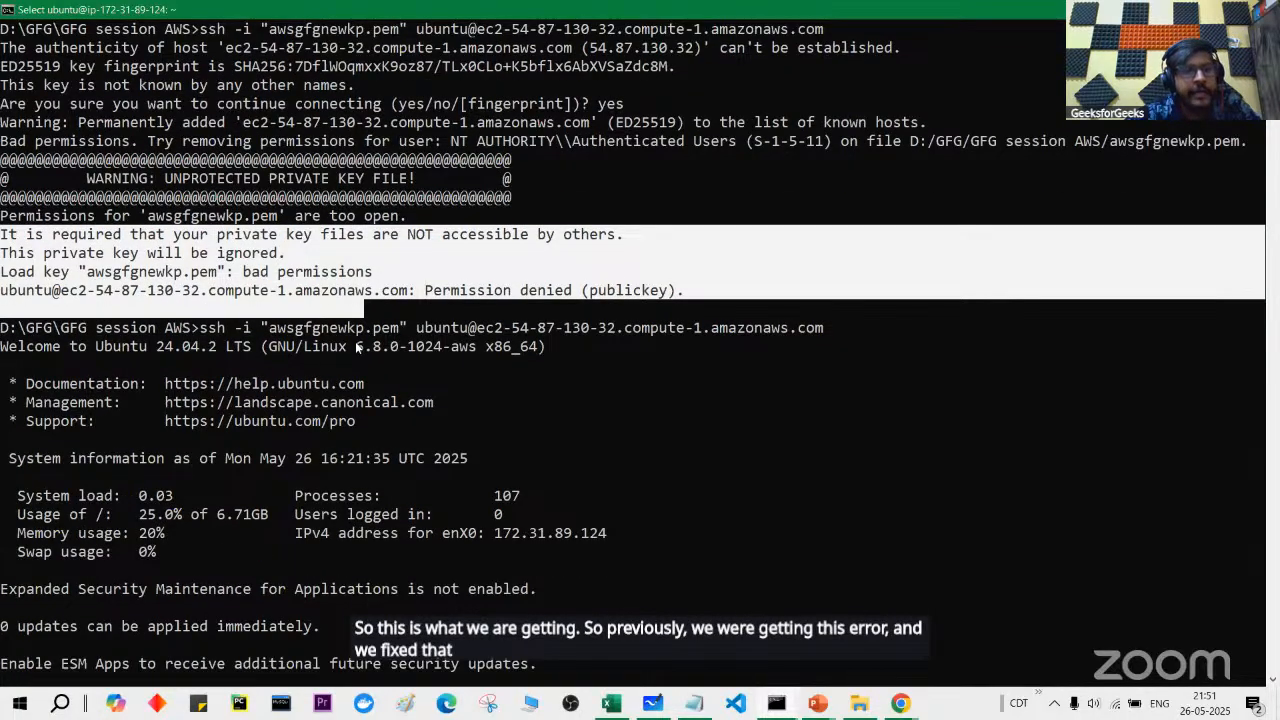
pyautogui.scroll(-3, 357, 347)
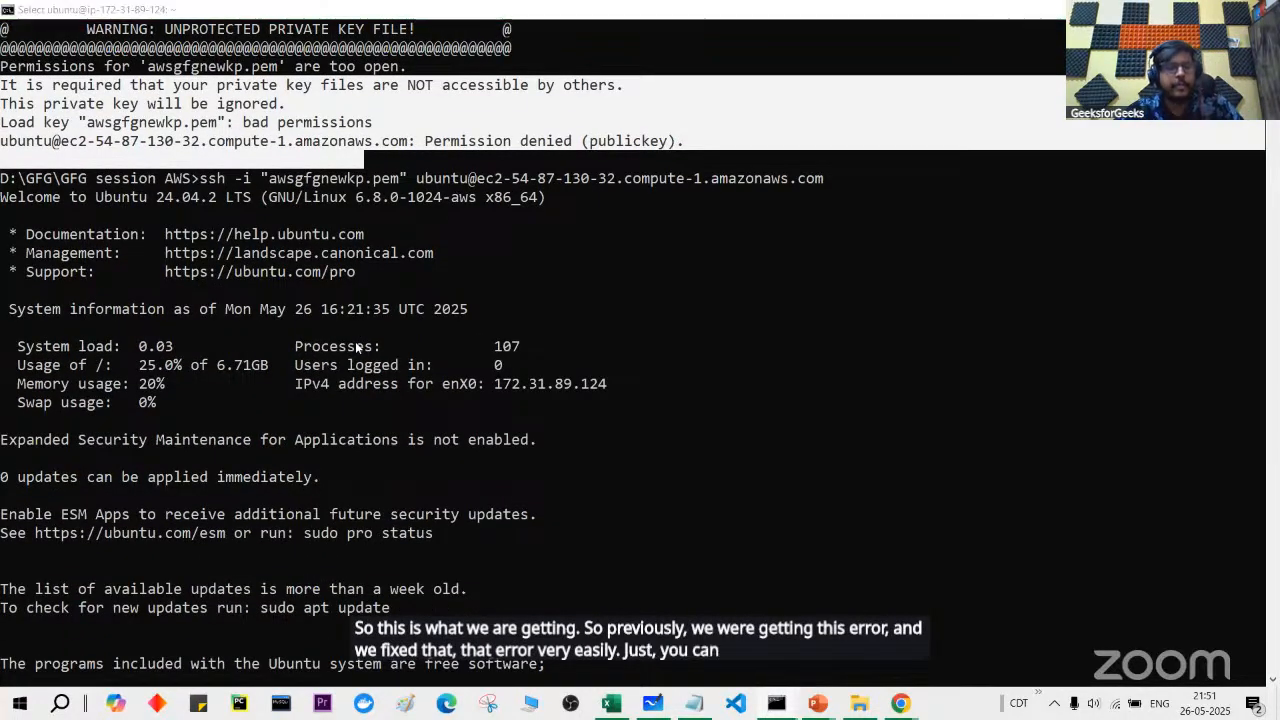
pyautogui.hotkey('alt', 'Tab')
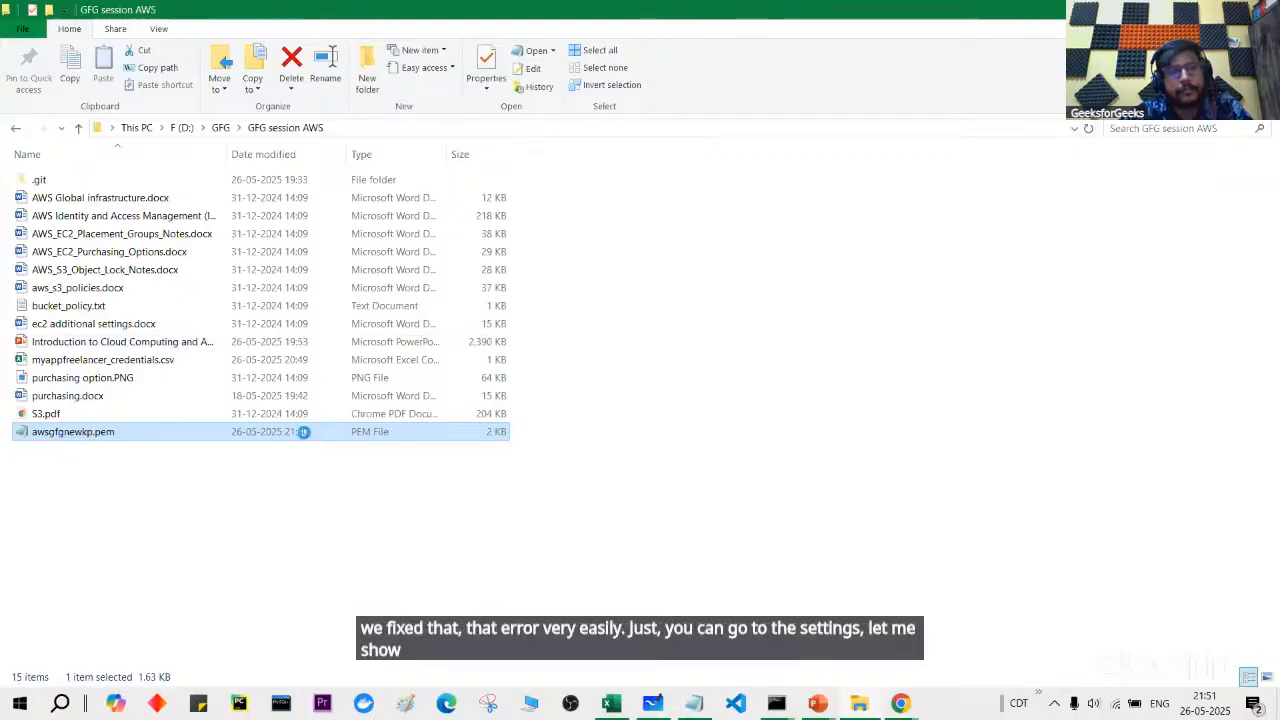
pyautogui.rightClick(303, 431)
pyautogui.click(354, 420)
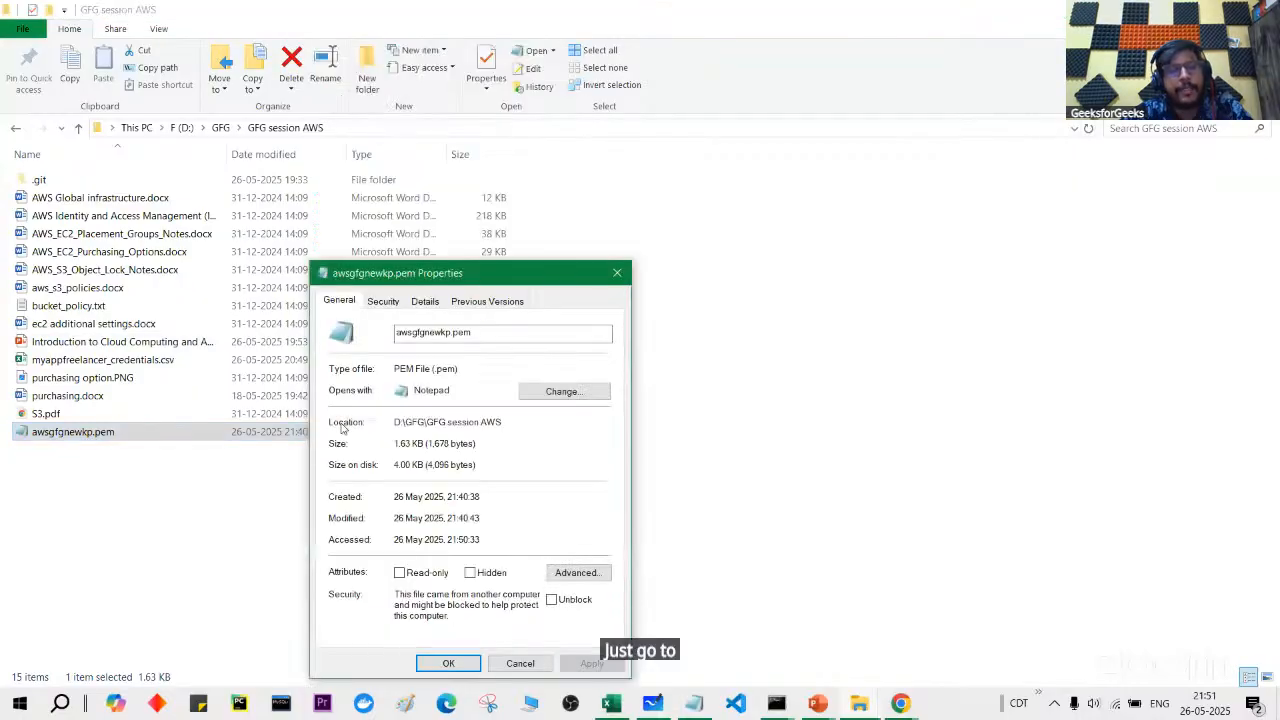
pyautogui.click(392, 309)
pyautogui.moveTo(452, 273); pyautogui.dragTo(548, 78)
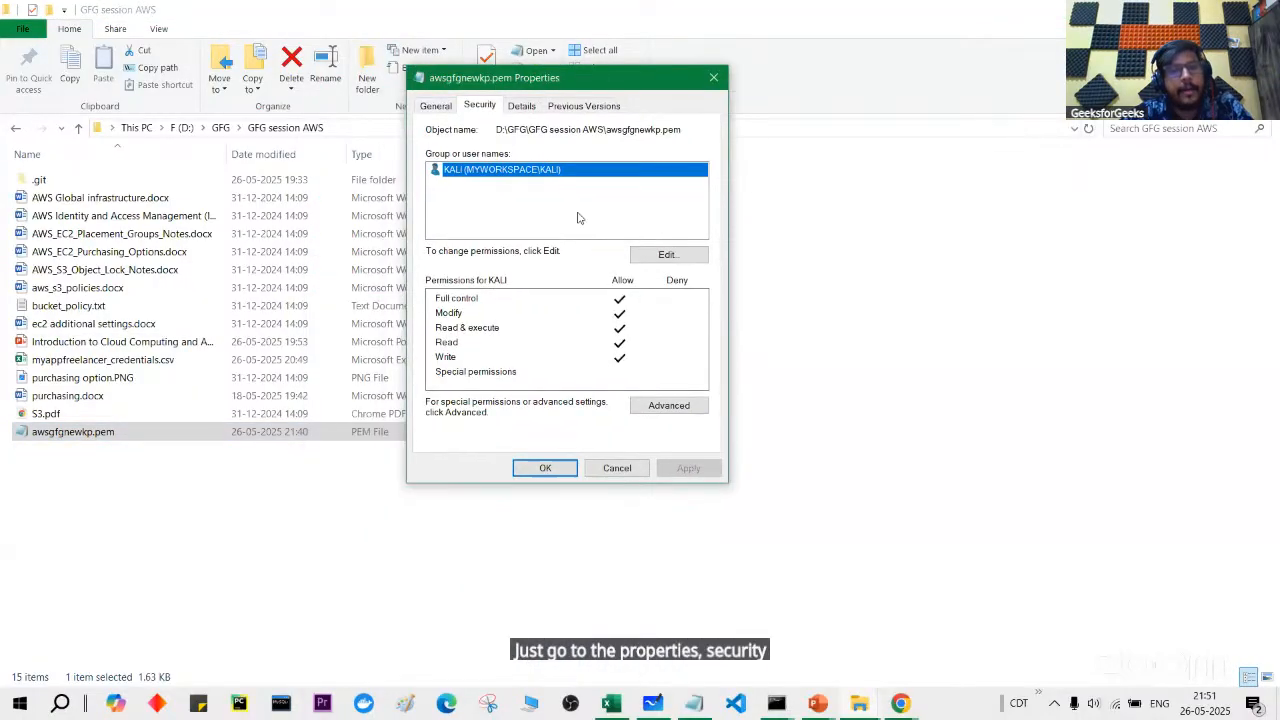
pyautogui.click(668, 405)
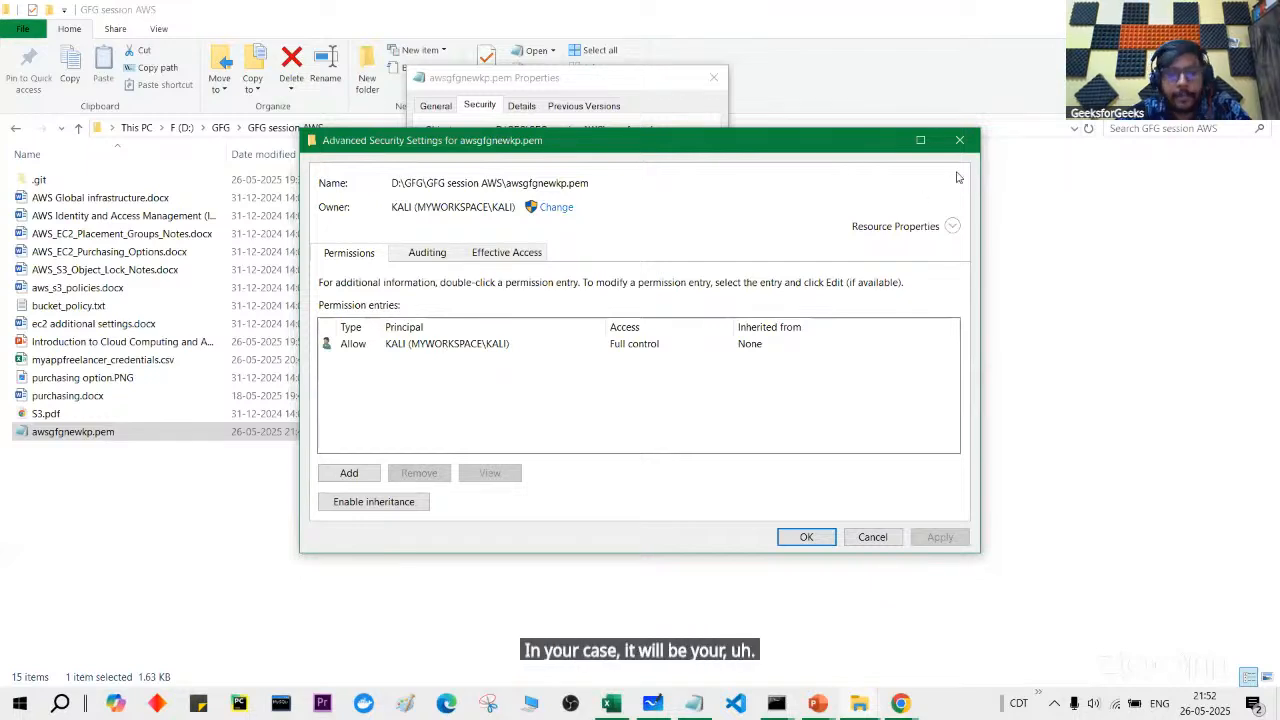
pyautogui.click(960, 141)
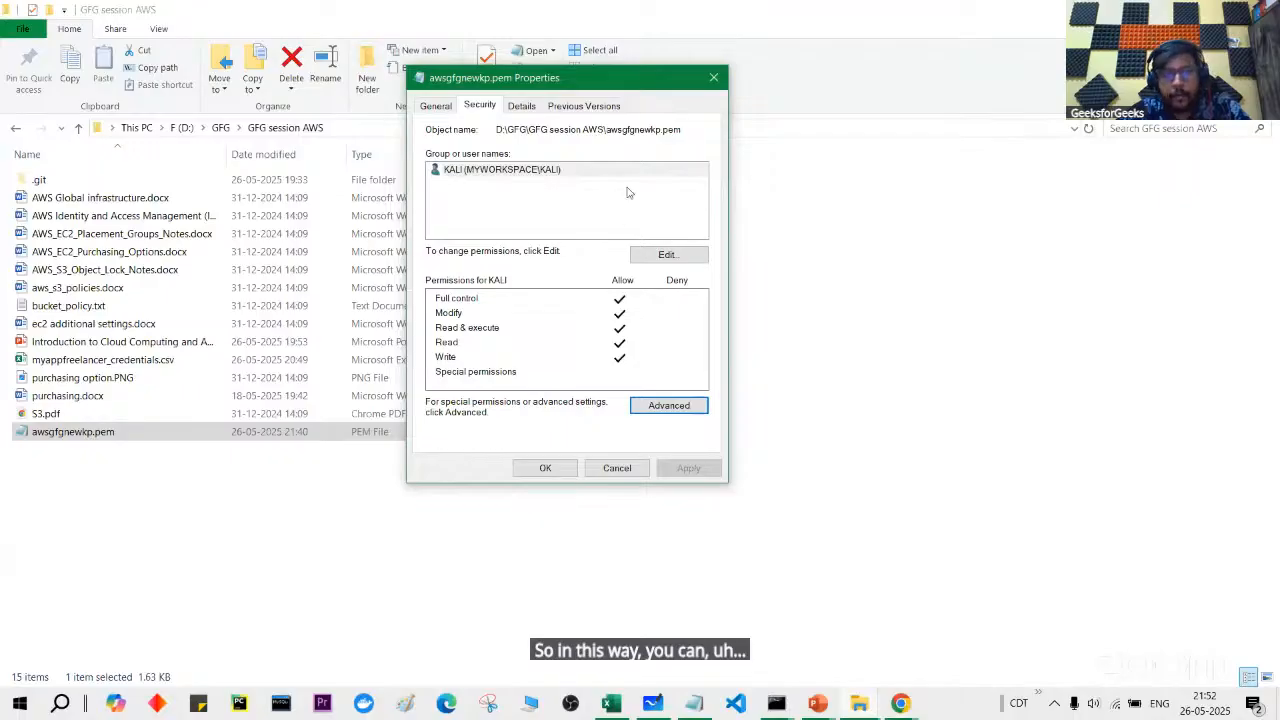
pyautogui.click(556, 469)
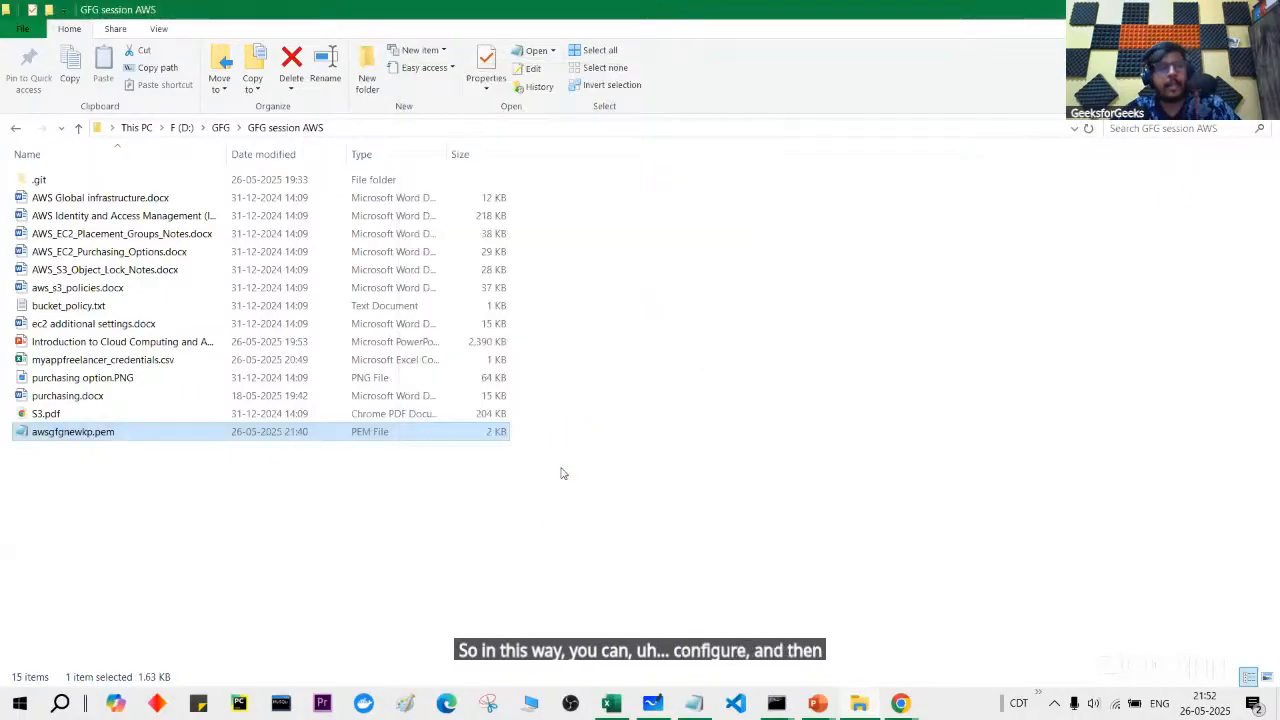
pyautogui.hotkey('alt', 'Tab')
# Step: Point out the system information: disk usage 25.0% of 6.71GB, private IP and host name
pyautogui.scroll(-4, 562, 472)
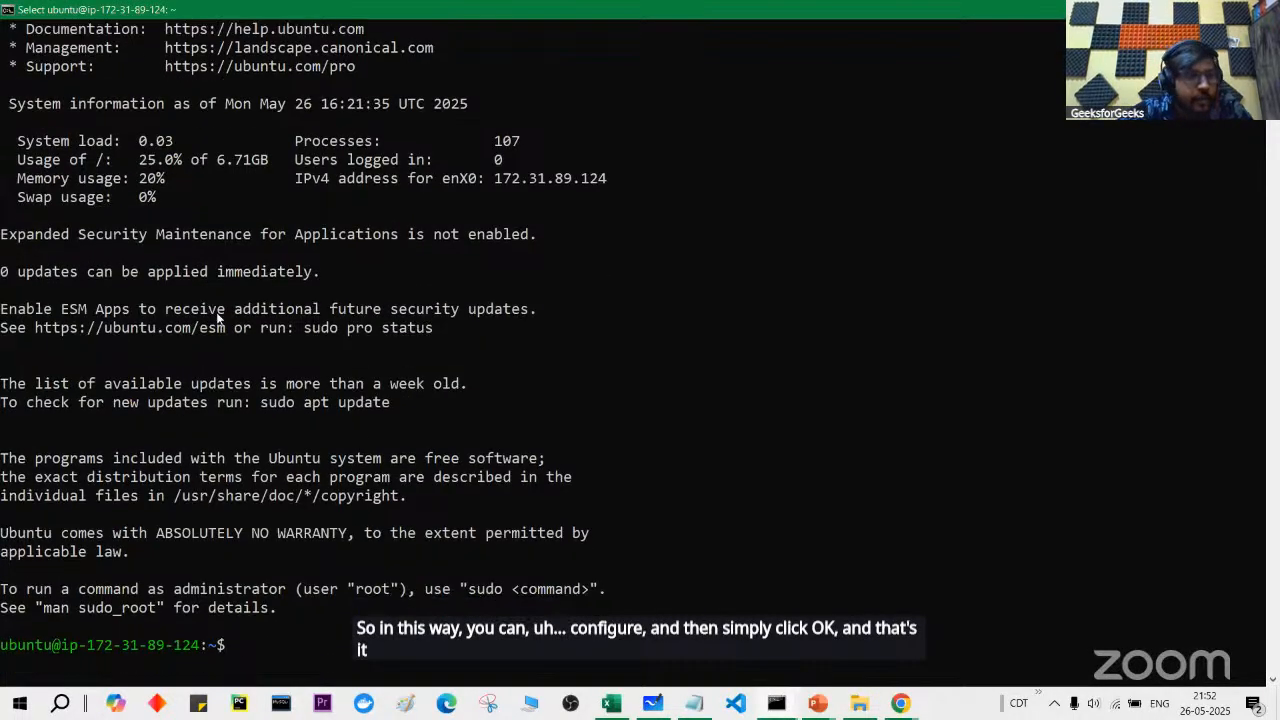
pyautogui.moveTo(6, 98); pyautogui.dragTo(572, 228)
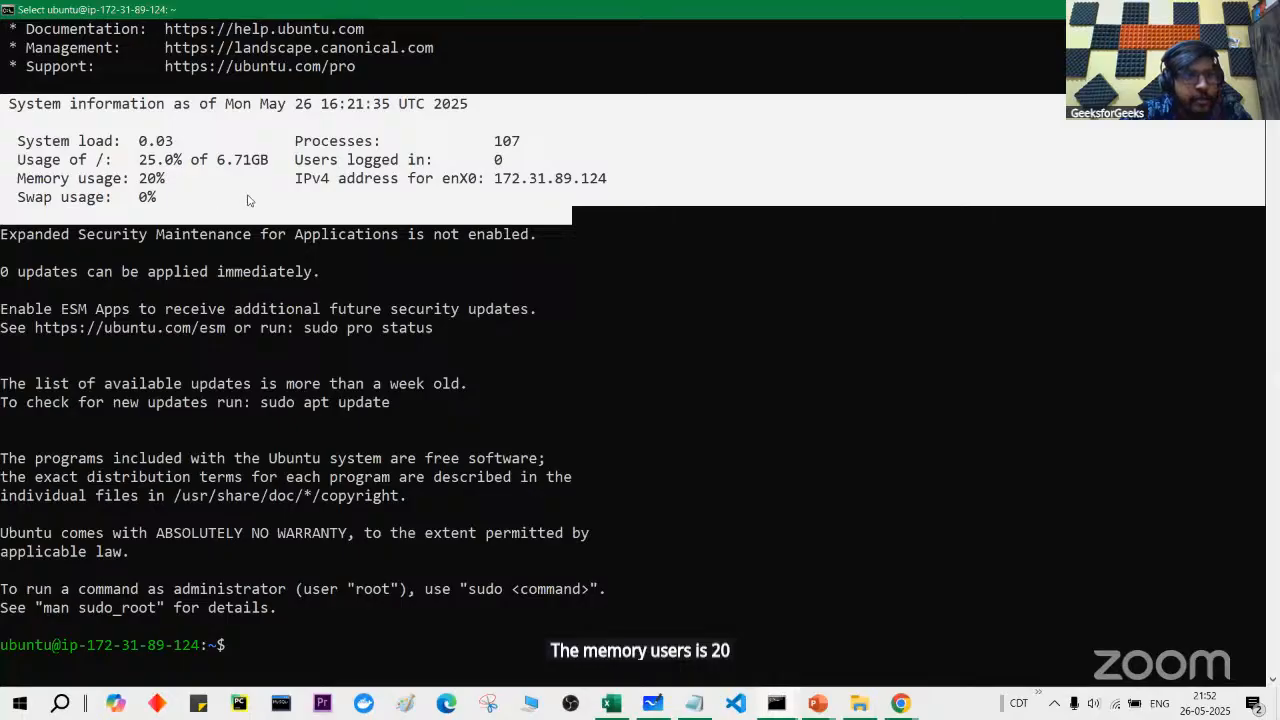
pyautogui.click(135, 166)
pyautogui.moveTo(135, 166); pyautogui.dragTo(270, 166)
pyautogui.click(298, 198)
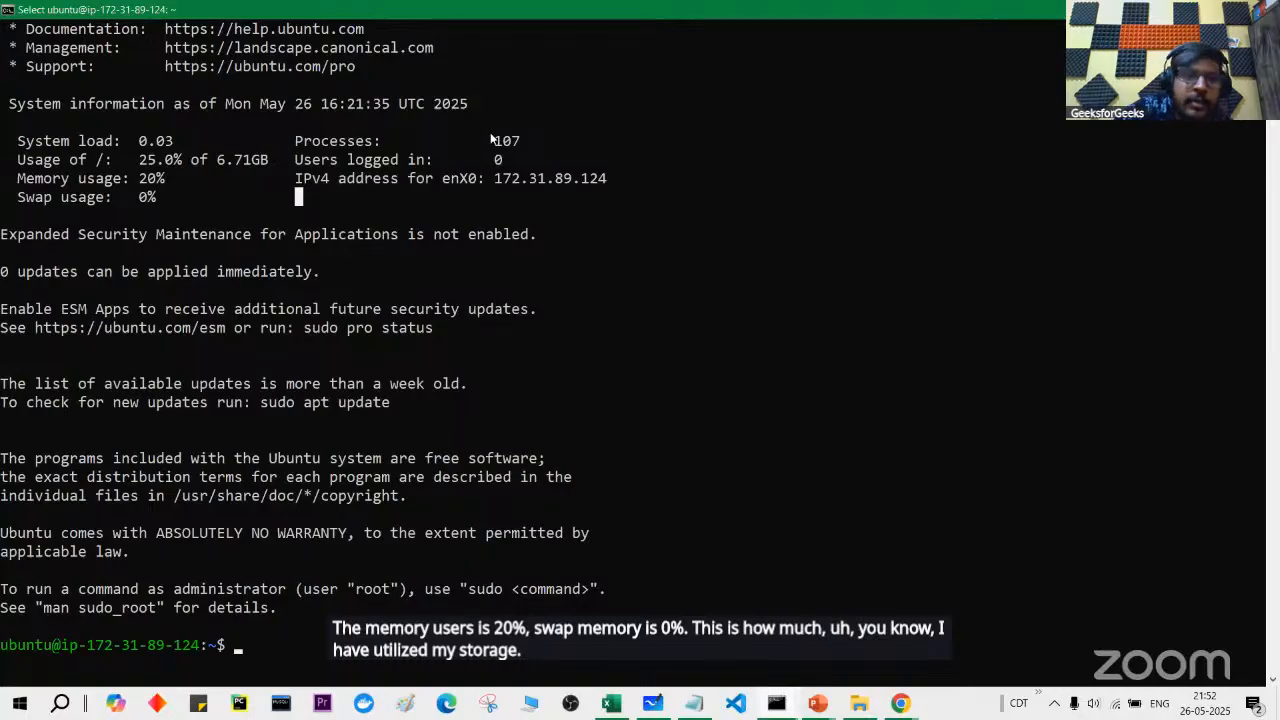
pyautogui.moveTo(494, 178); pyautogui.dragTo(616, 184)
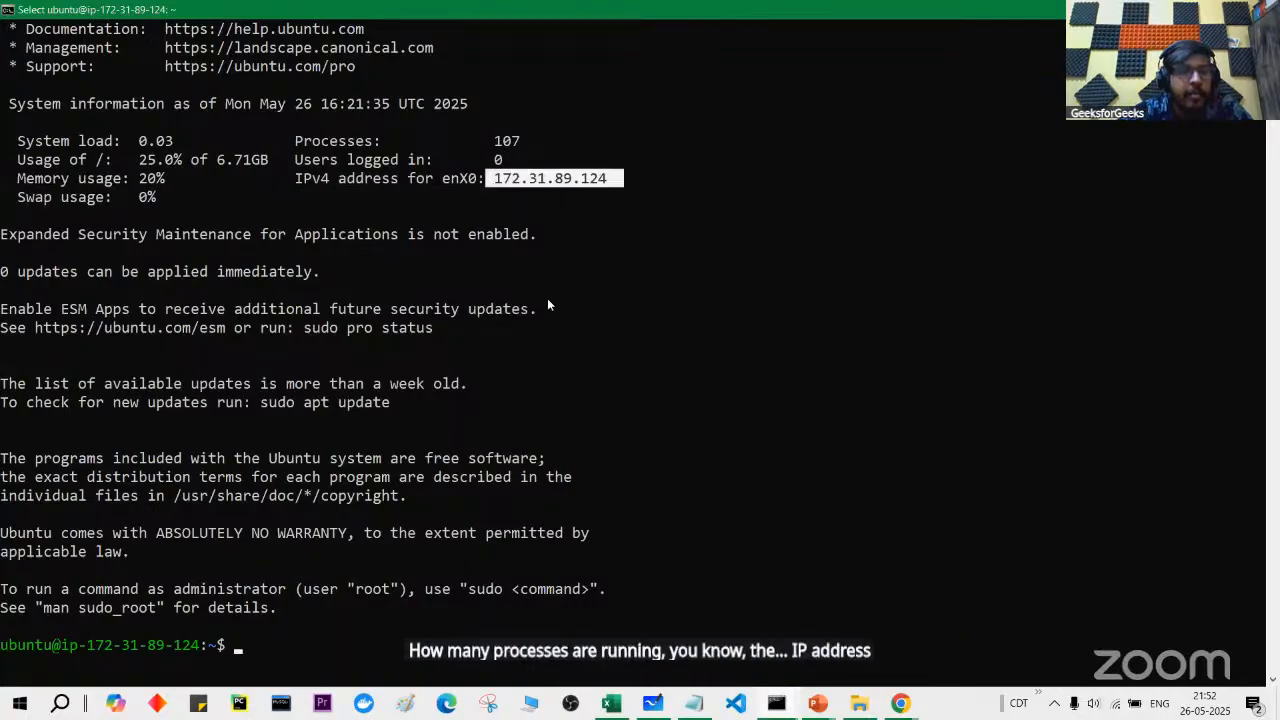
pyautogui.moveTo(69, 645); pyautogui.dragTo(205, 648)
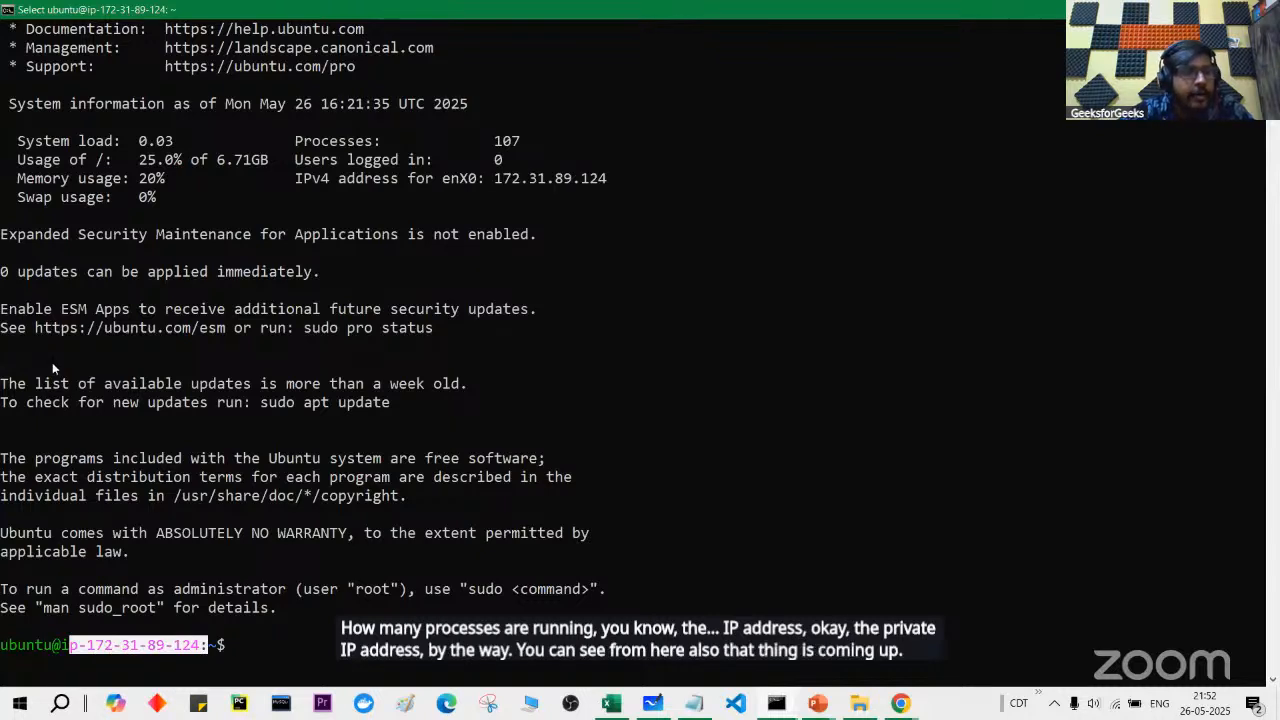
pyautogui.scroll(-2, 52, 362)
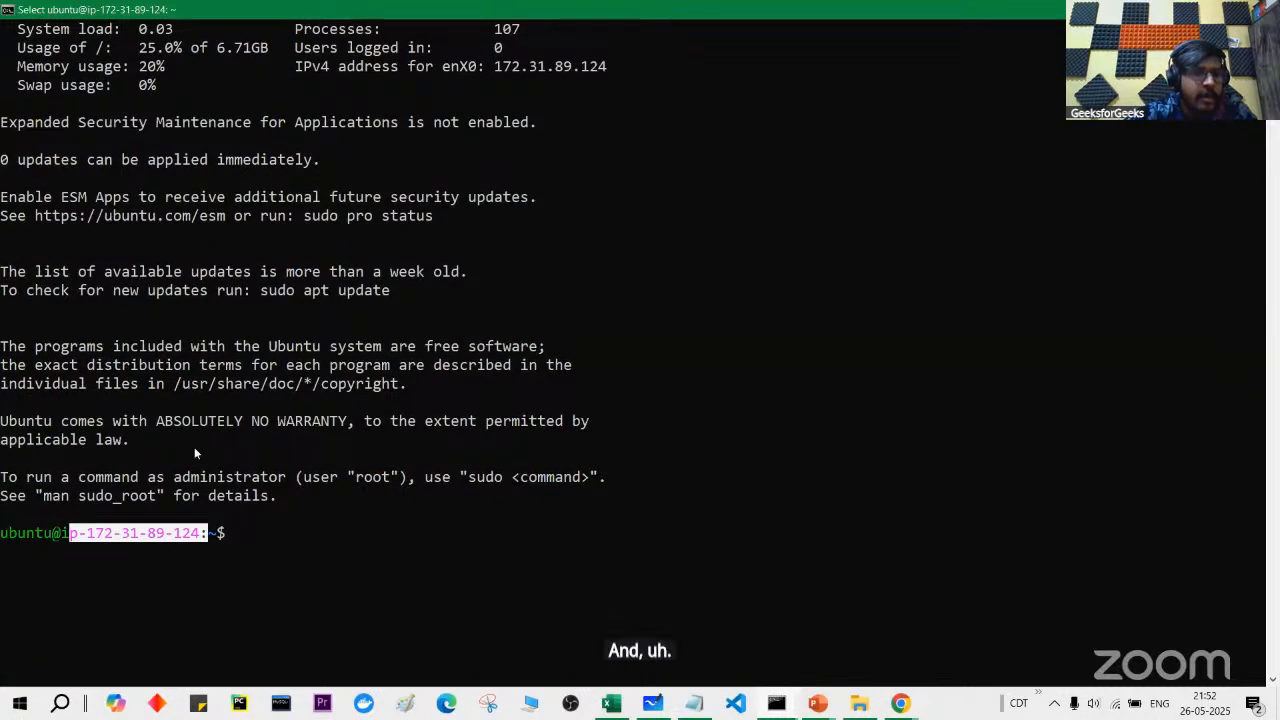
pyautogui.click(316, 551)
# Step: Clear the terminal and list home folder files, including hidden ones with ls -a
pyautogui.write('cls')
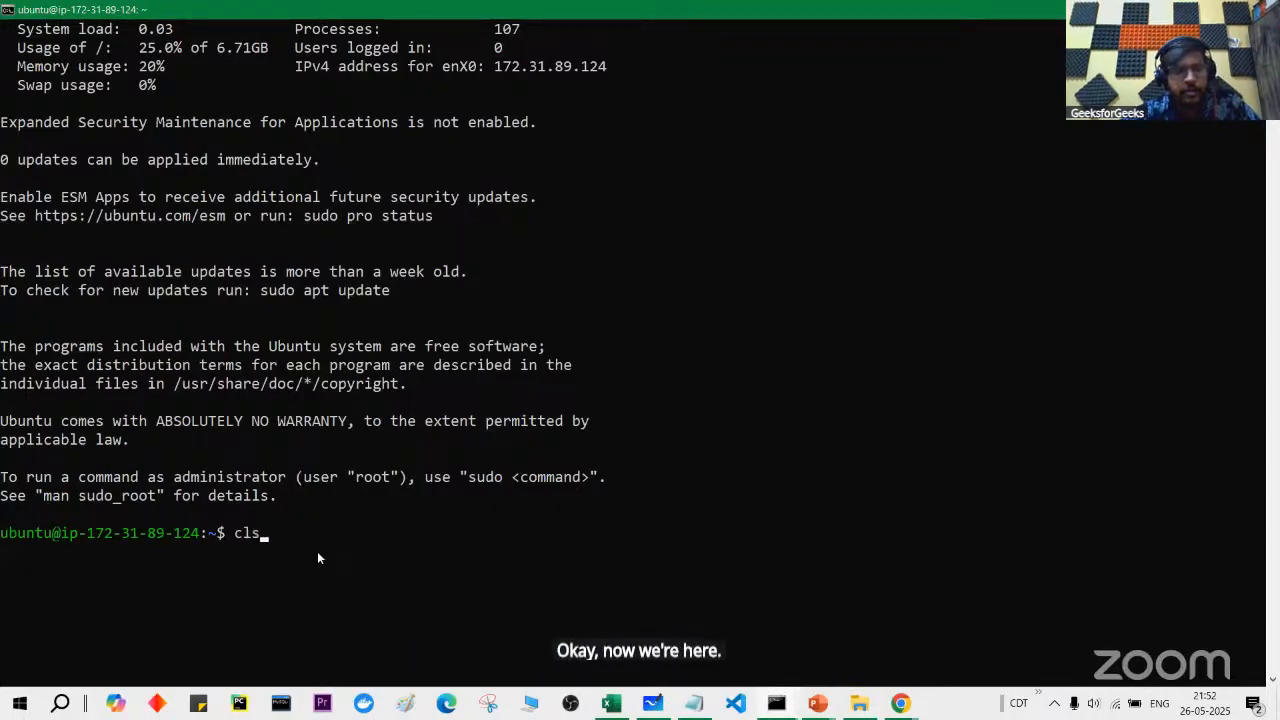
pyautogui.press('Return')
pyautogui.write('clear')
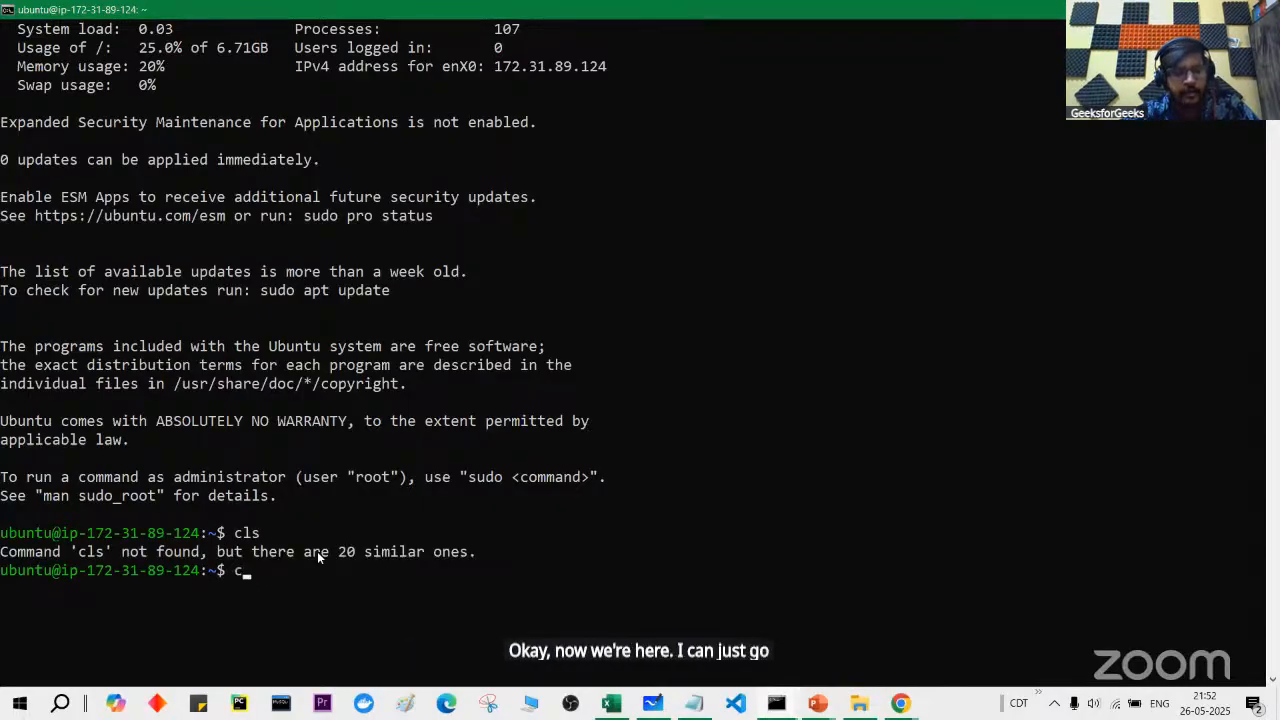
pyautogui.press('Return')
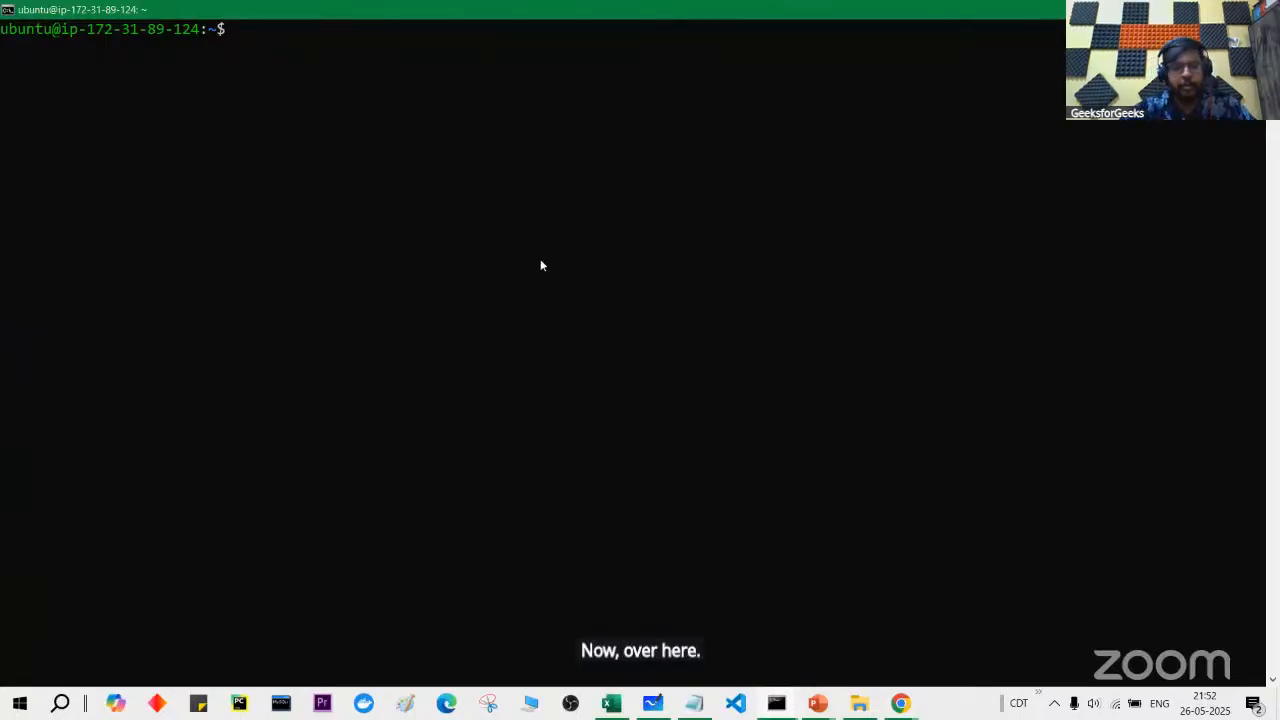
pyautogui.write('ls')
pyautogui.press('Return')
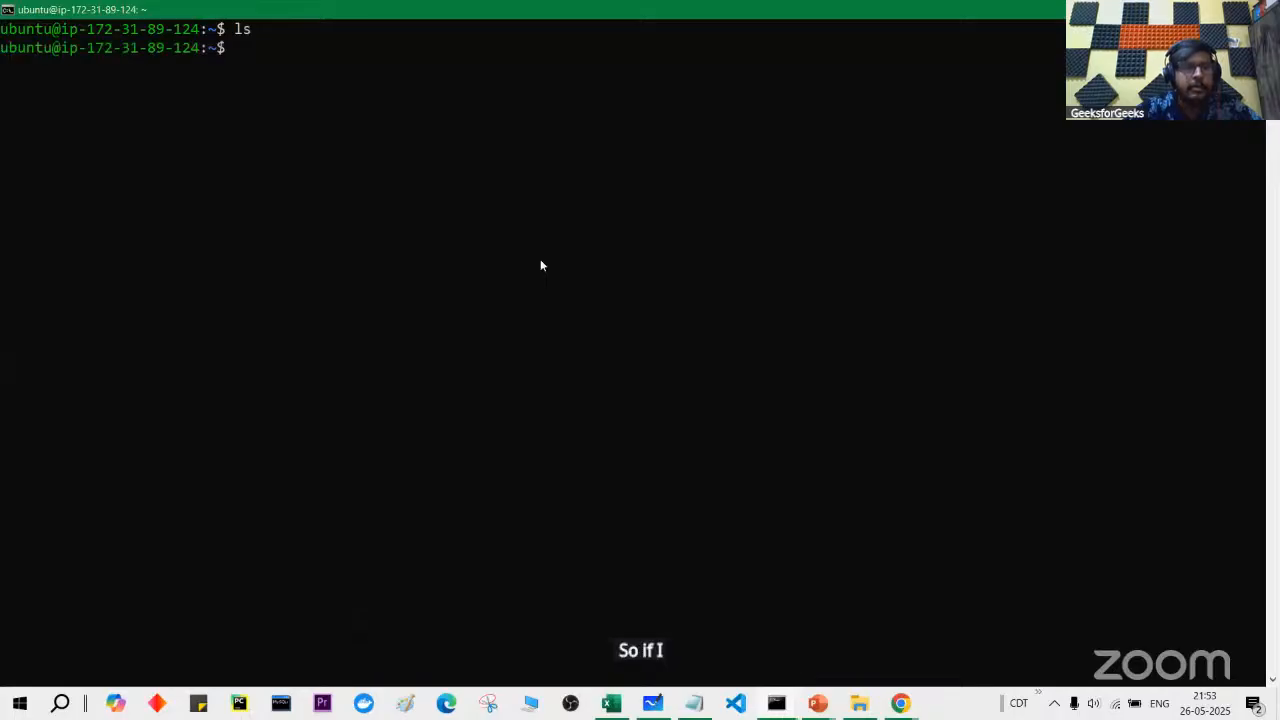
pyautogui.write('ls -a')
pyautogui.press('Return')
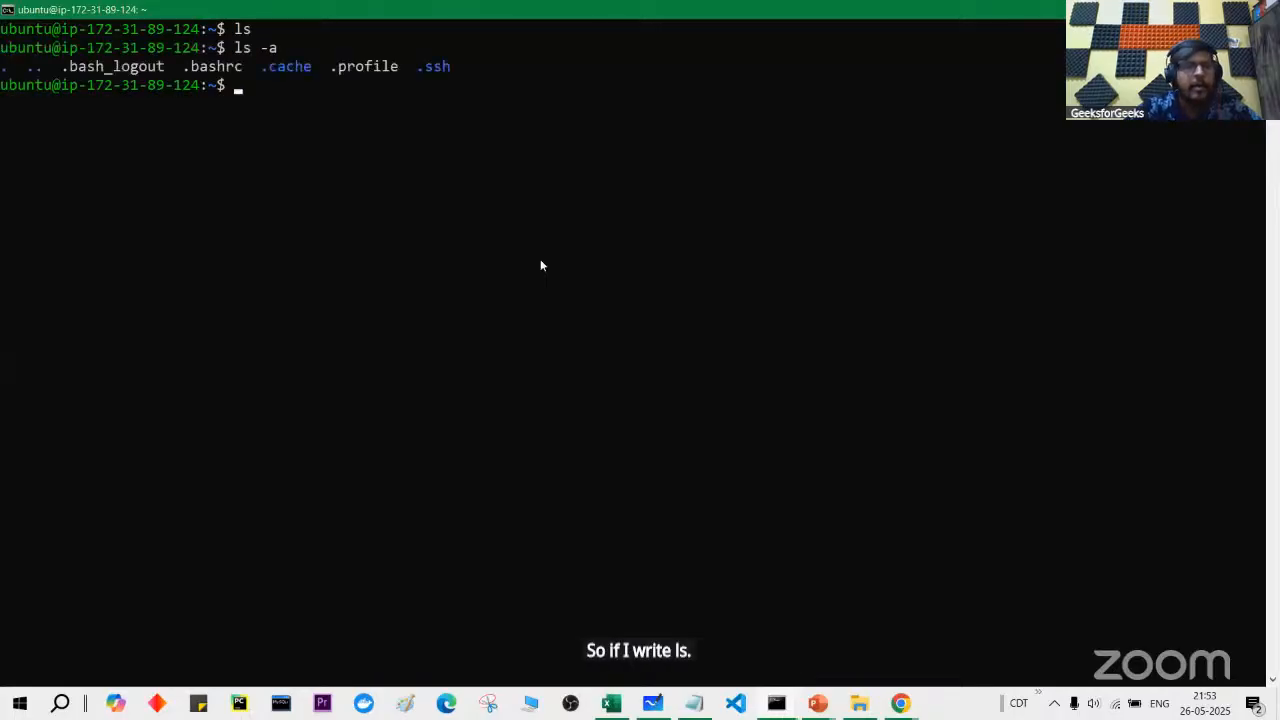
# Step: Enter the .ssh folder, list it, and print the authorized_keys public key
pyautogui.moveTo(417, 66); pyautogui.dragTo(452, 68)
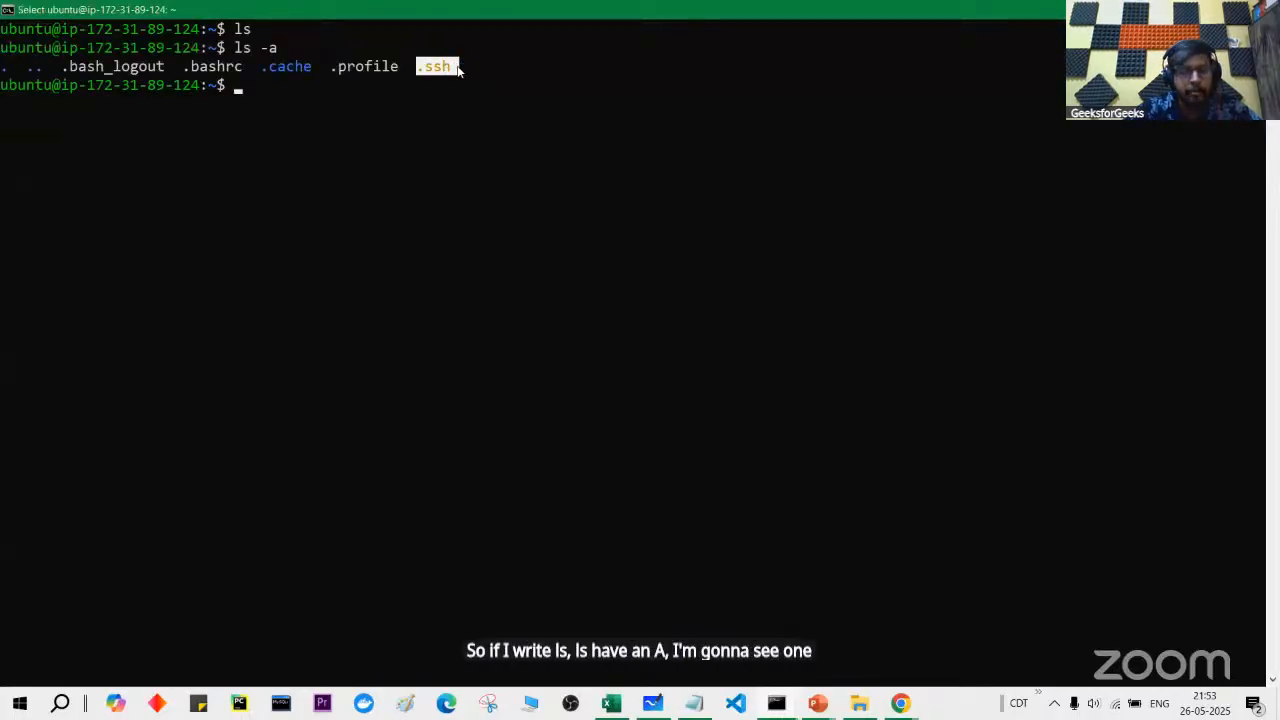
pyautogui.write('cd ')
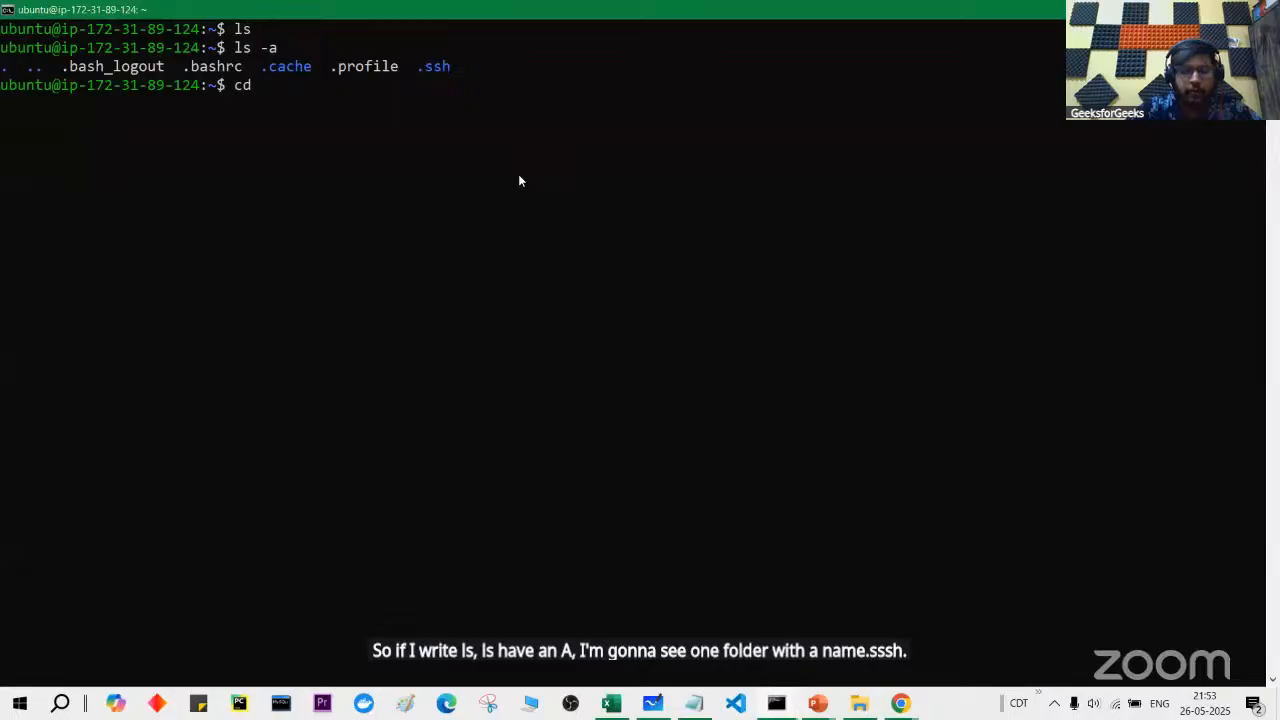
pyautogui.write('.ss')
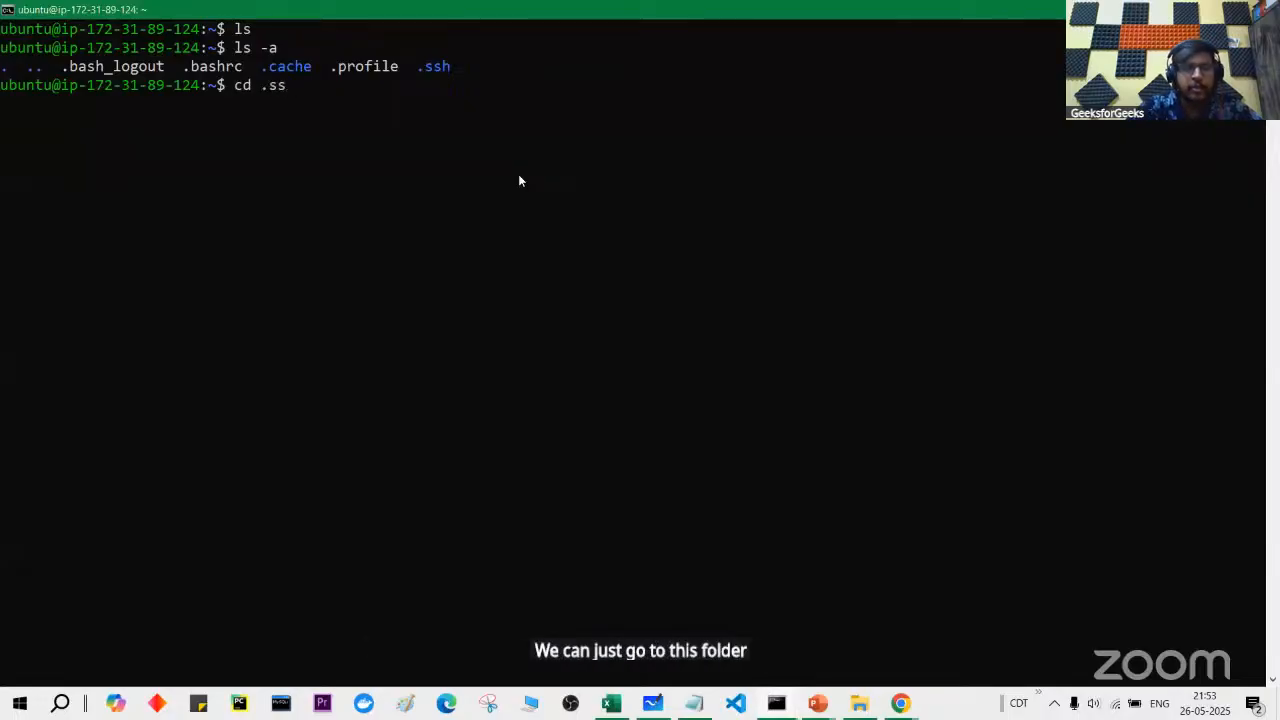
pyautogui.write('h')
pyautogui.press('Return')
pyautogui.write('ls')
pyautogui.press('Return')
pyautogui.moveTo(2, 124); pyautogui.dragTo(138, 124)
pyautogui.click(202, 210)
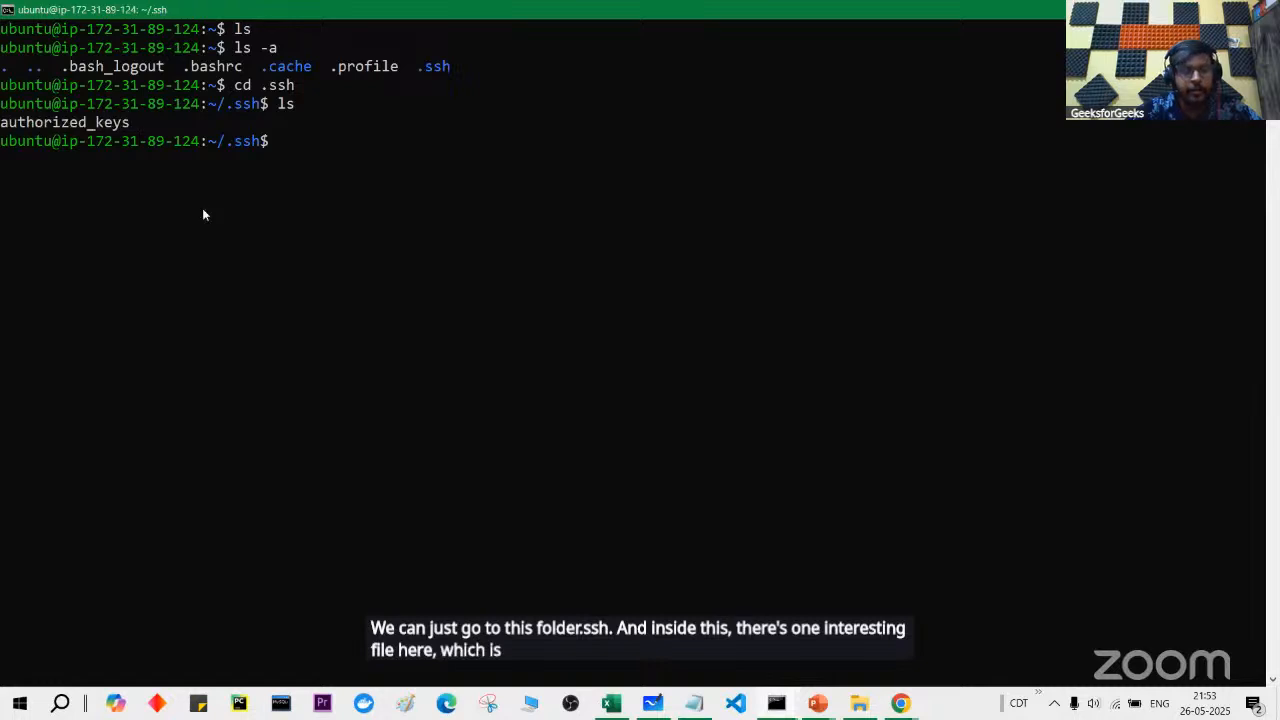
pyautogui.write('cat a')
pyautogui.press('Tab')
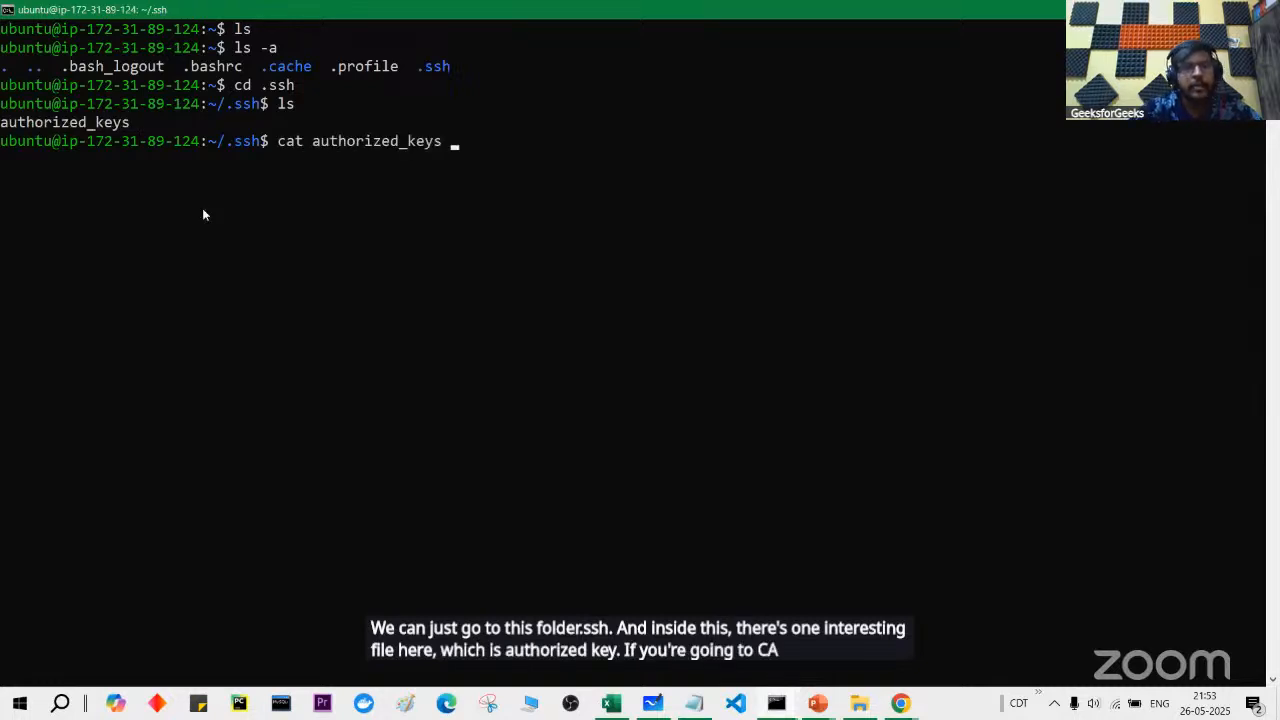
pyautogui.press('Return')
pyautogui.moveTo(2, 163); pyautogui.dragTo(866, 203)
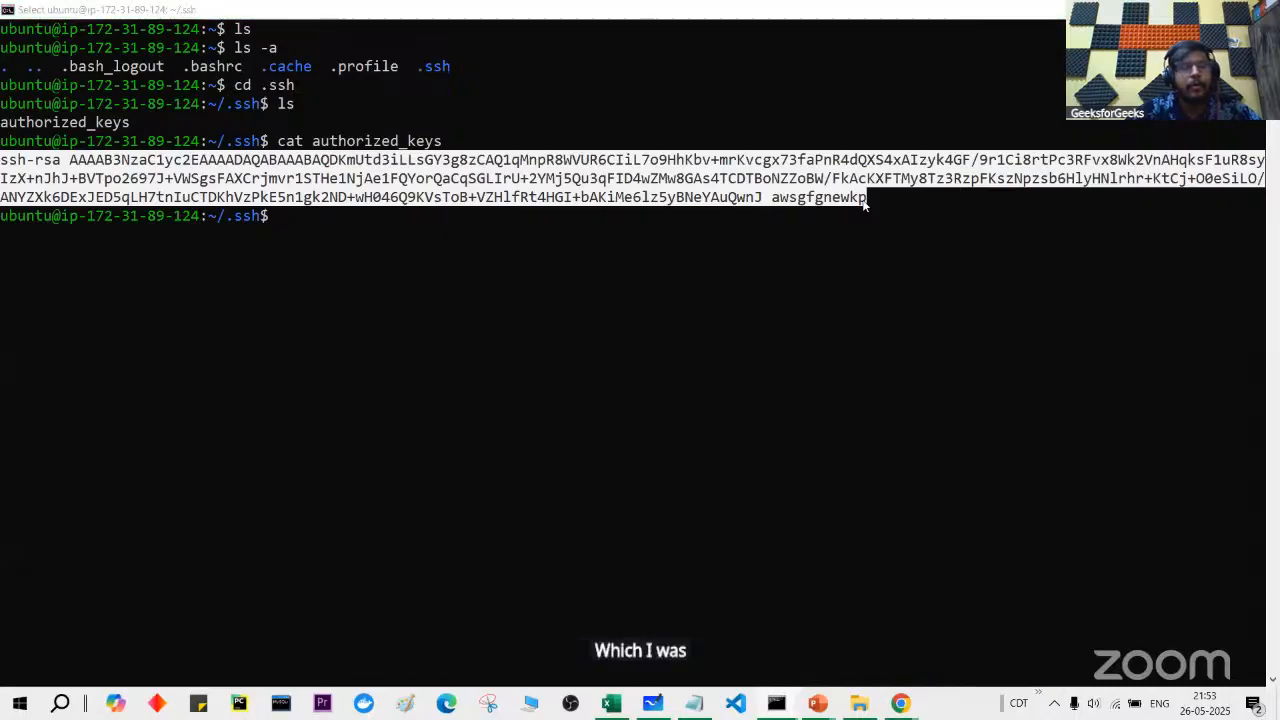
pyautogui.hotkey('alt', 'Tab')
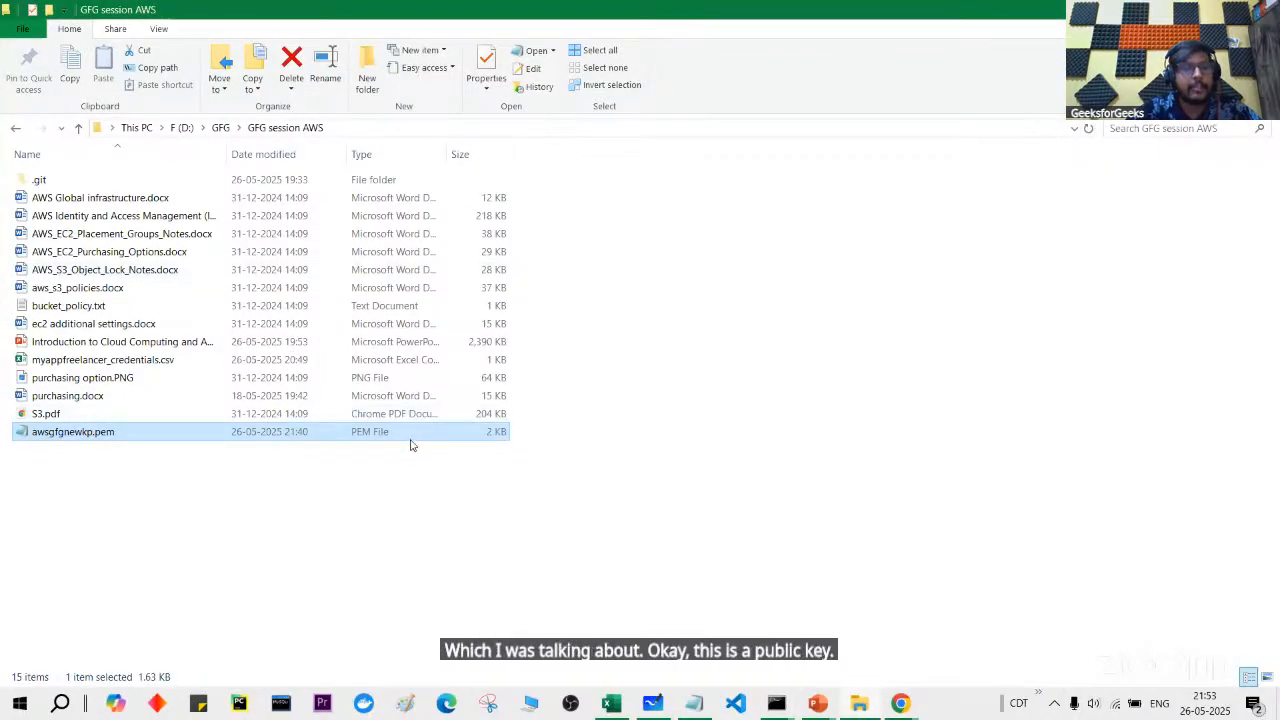
# Step: Glance at the private key in awsgfgnewkp.pem, close Notepad, and switch through to Chrome
pyautogui.doubleClick(410, 440)
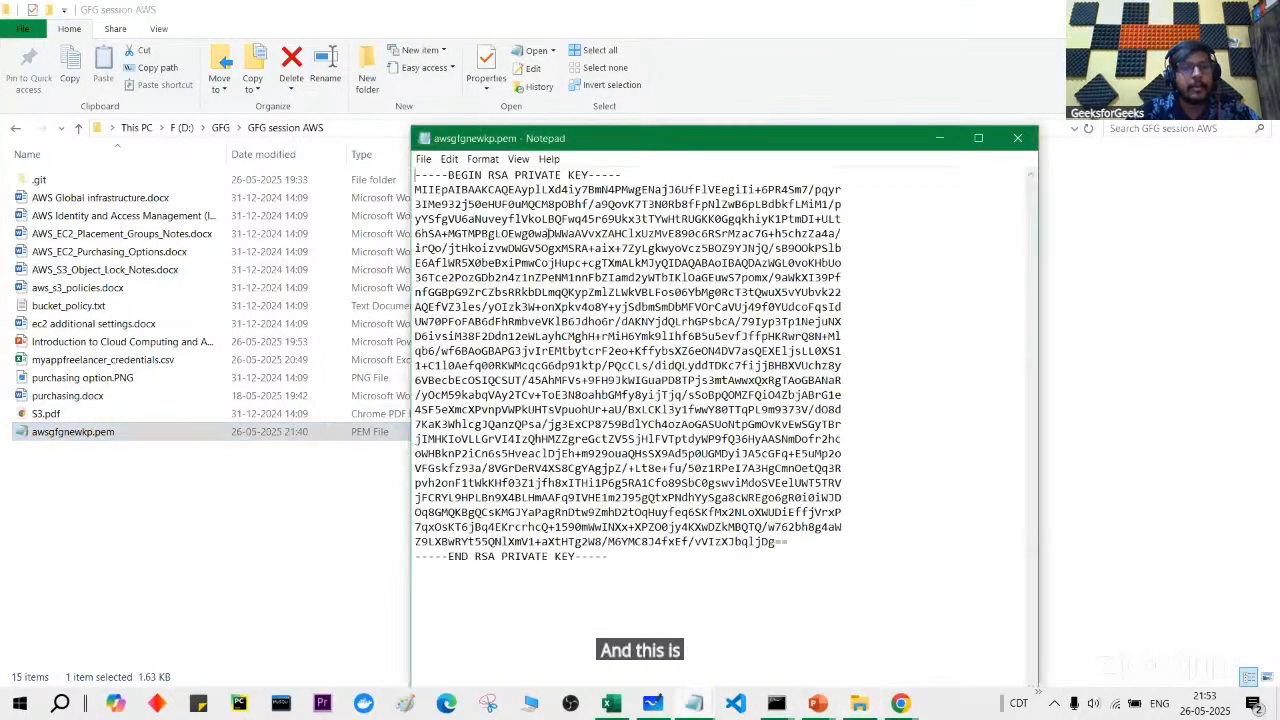
pyautogui.click(1017, 132)
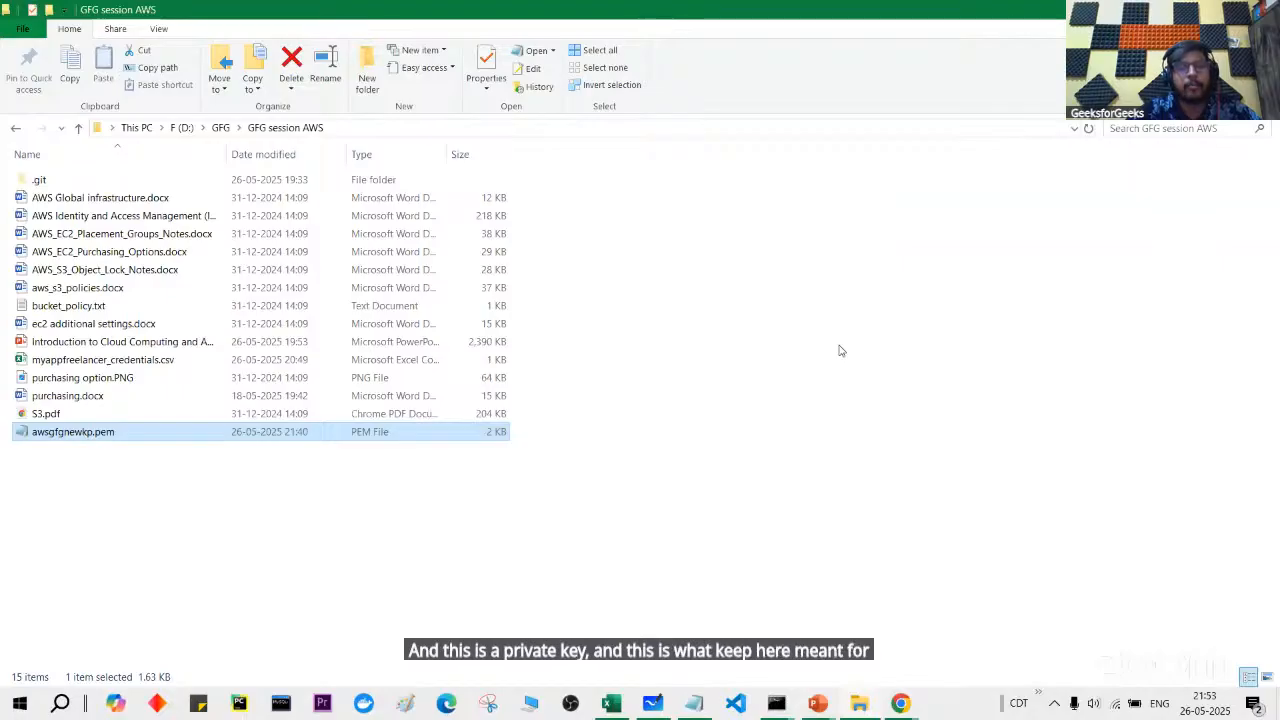
pyautogui.hotkey('alt', 'Tab')
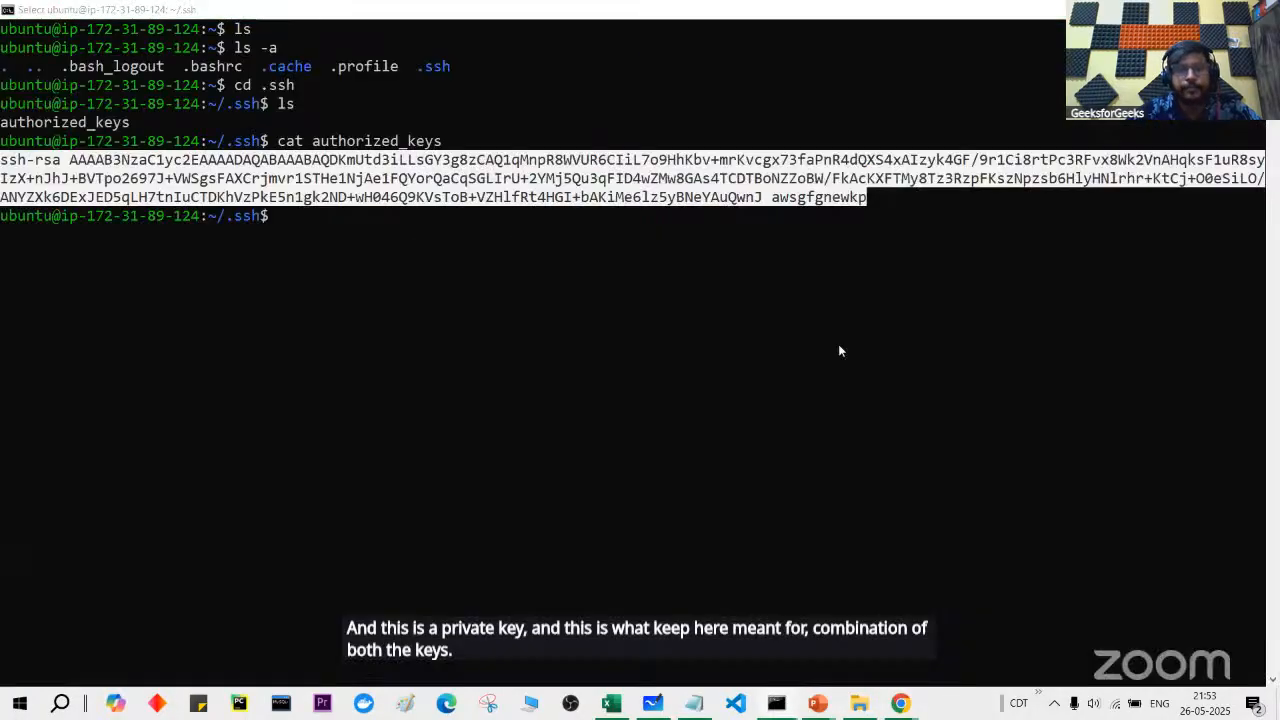
pyautogui.hotkey('alt', 'Tab')
pyautogui.hotkey('alt', 'Tab')
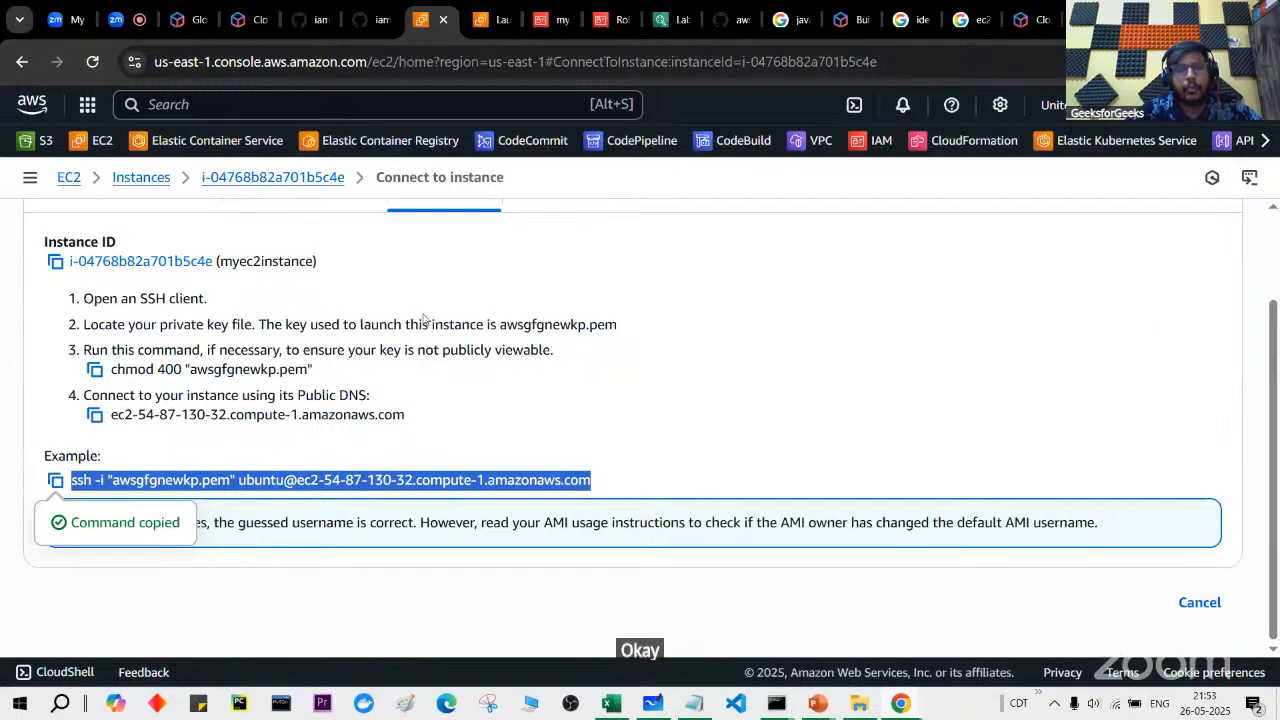
# Step: Copy the raw apache.sh script from the gfgsessiononaws repository on GitHub
pyautogui.click(366, 14)
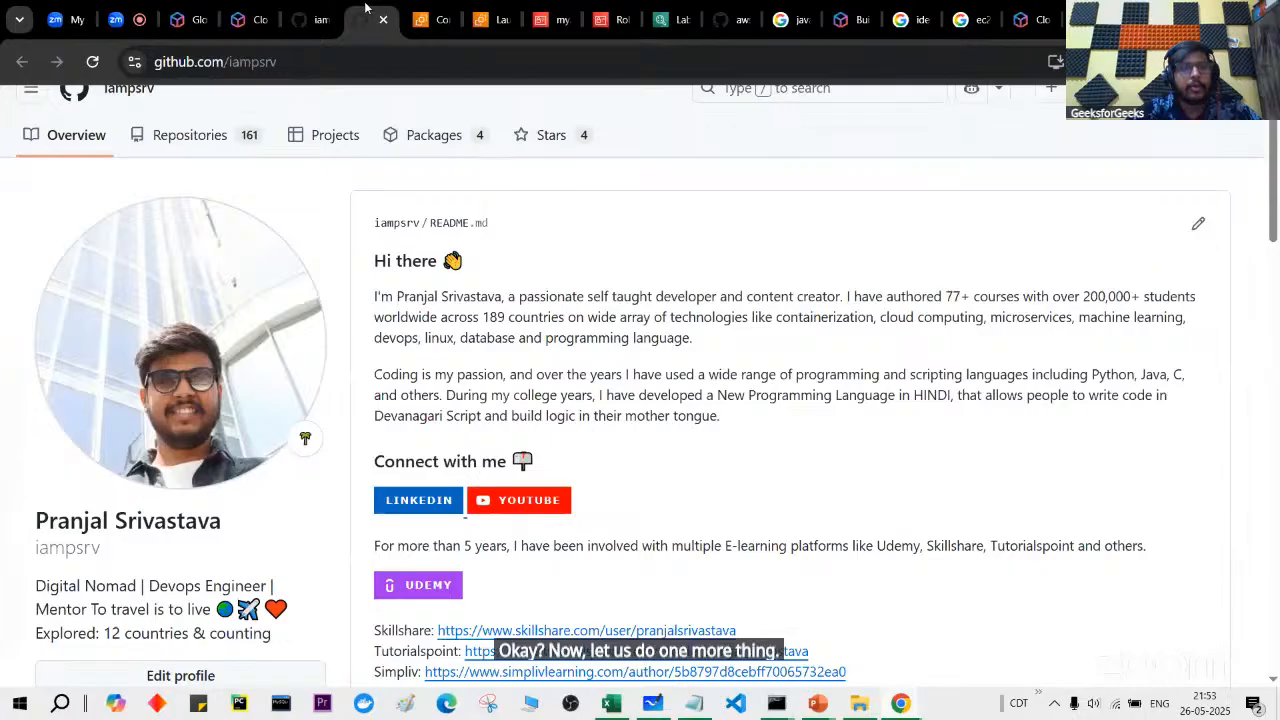
pyautogui.click(305, 18)
pyautogui.scroll(-2, 296, 381)
pyautogui.scroll(-1, 296, 381)
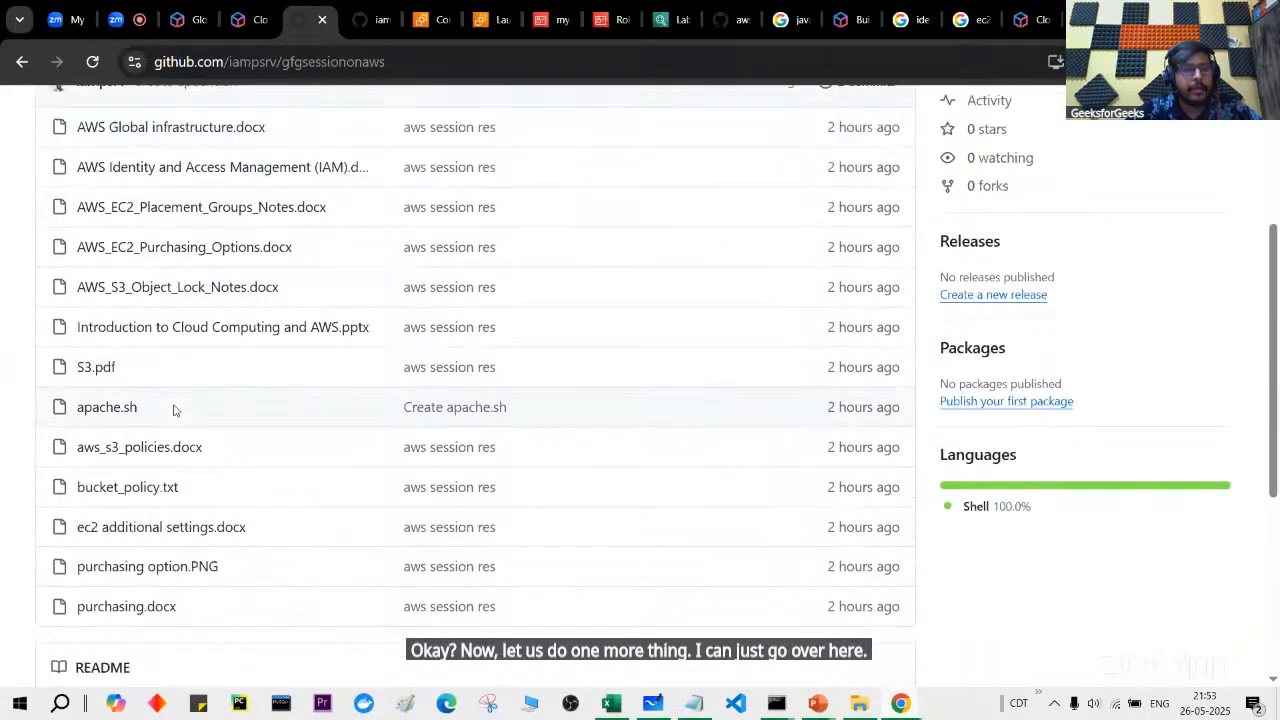
pyautogui.click(134, 410)
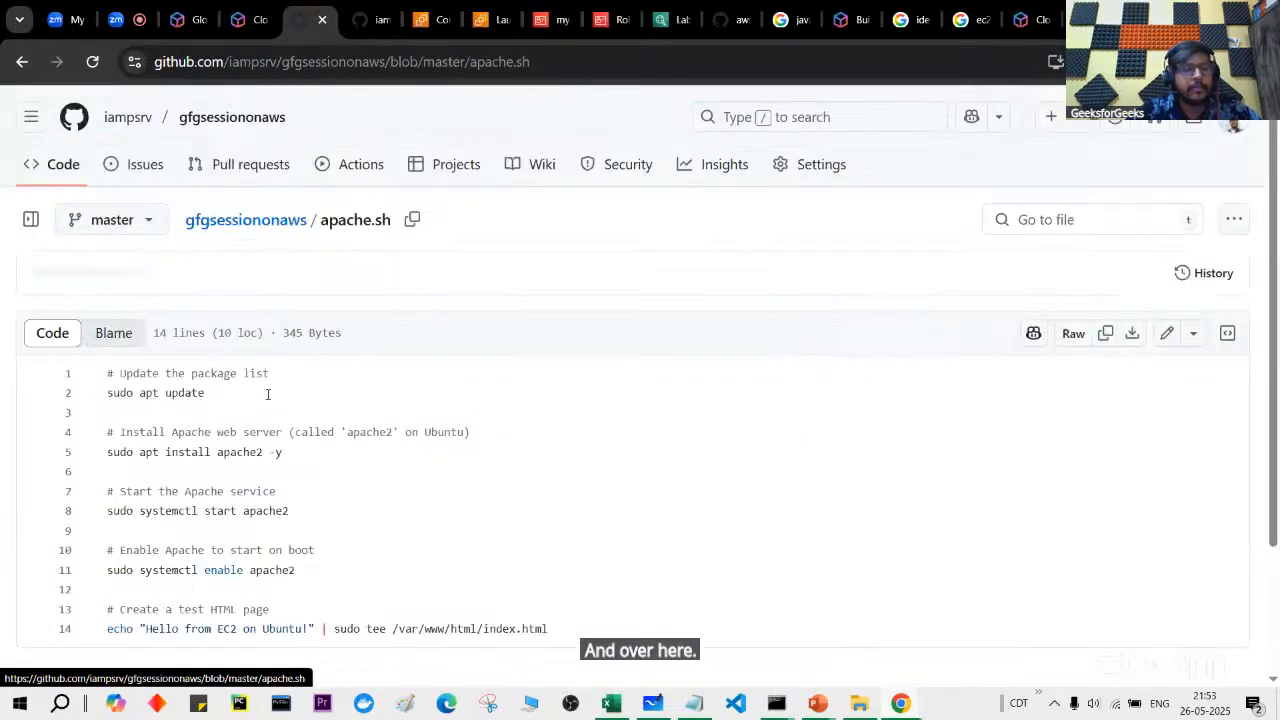
pyautogui.scroll(-1, 935, 283)
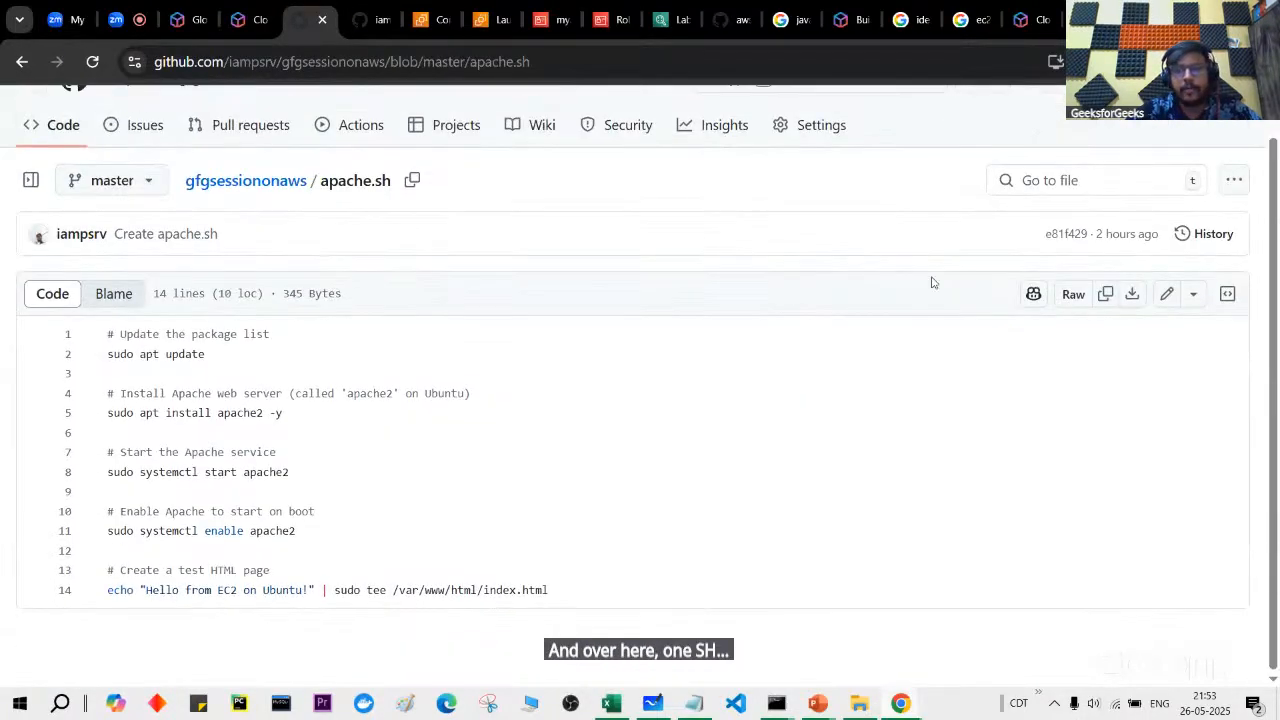
pyautogui.click(1105, 294)
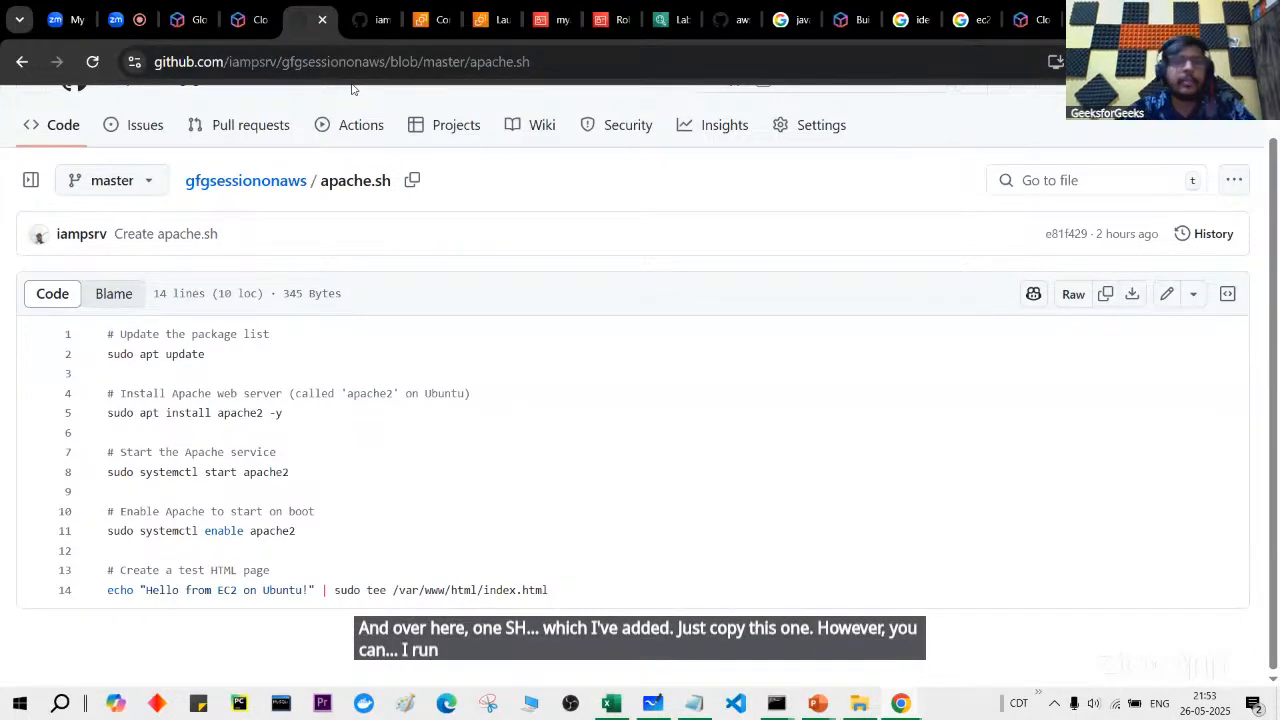
# Step: Return to the EC2 Connect to instance tab for myec2instance
pyautogui.click(420, 14)
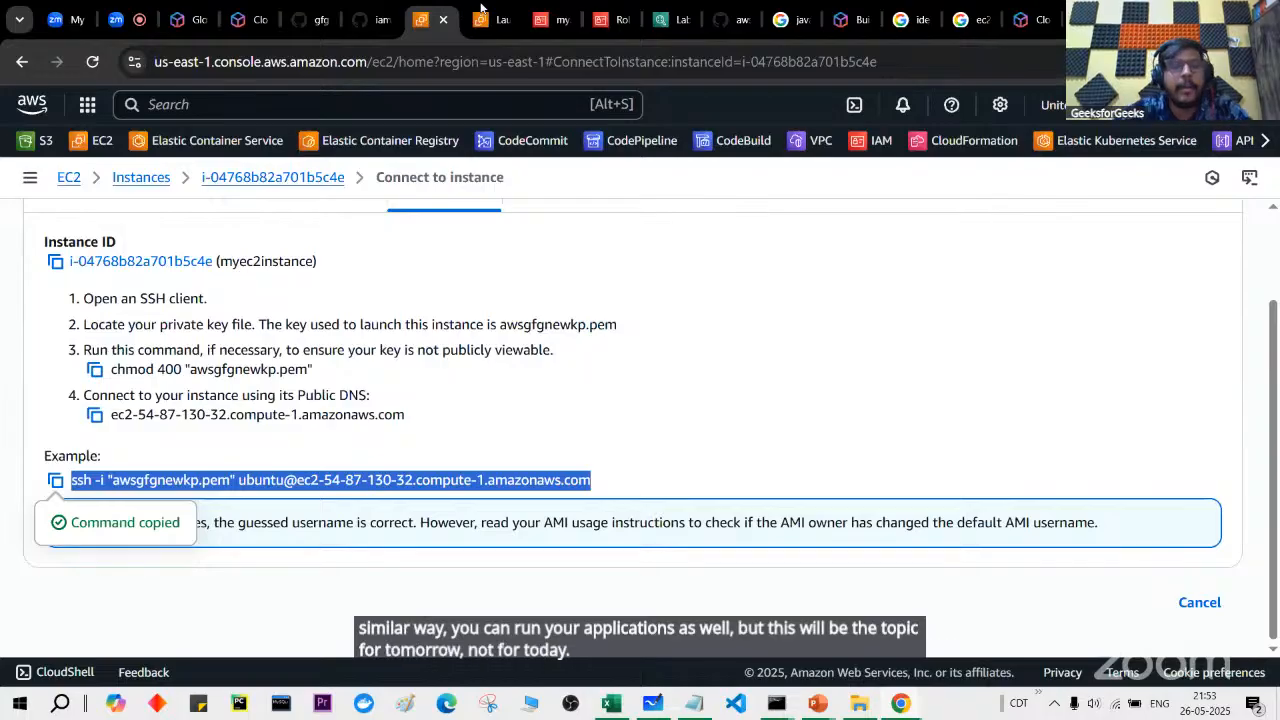
pyautogui.click(497, 12)
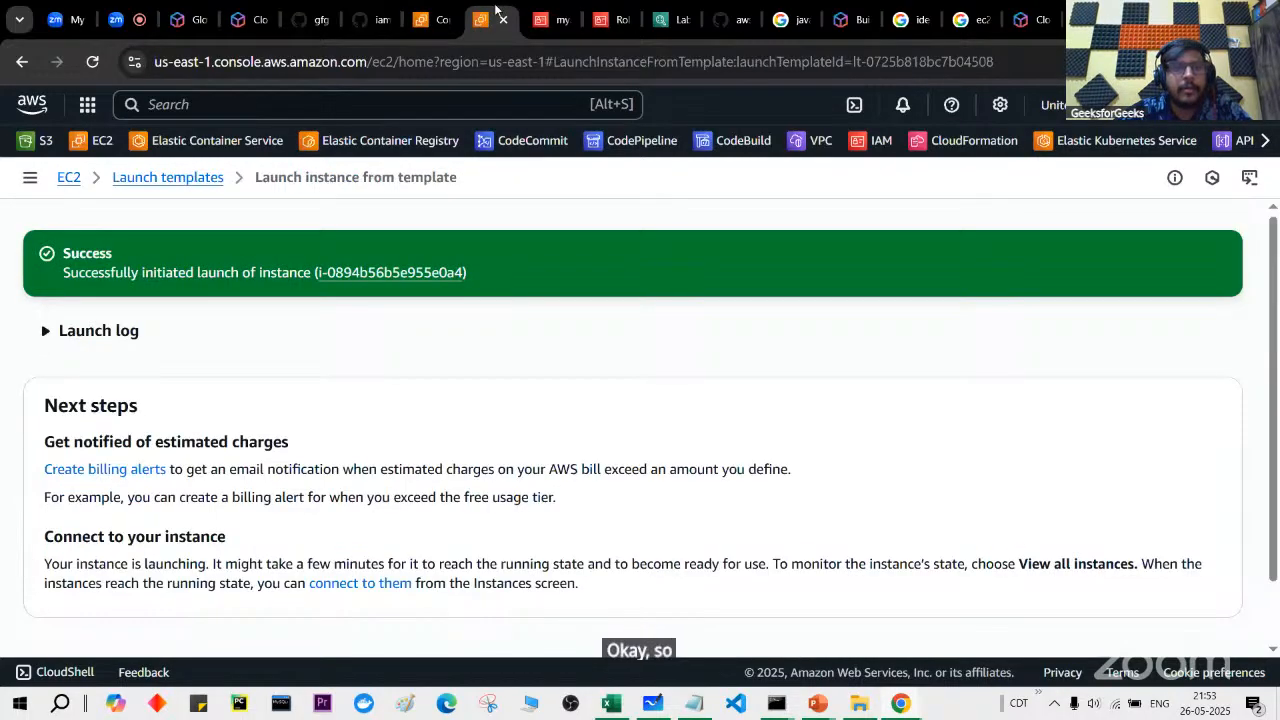
pyautogui.click(426, 8)
# Step: In the SSH terminal, go to the home directory, print it with pwd, and clear the screen
pyautogui.moveTo(776, 703)
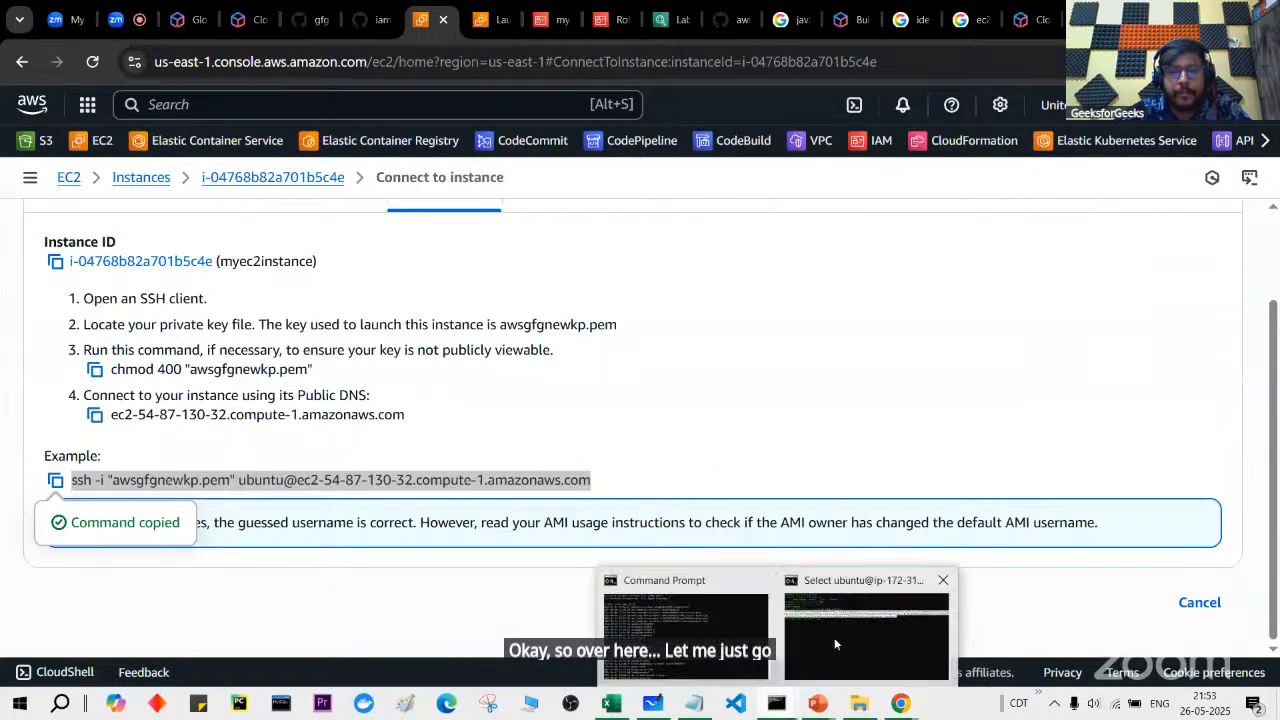
pyautogui.click(834, 637)
pyautogui.write('cd~')
pyautogui.press('Return')
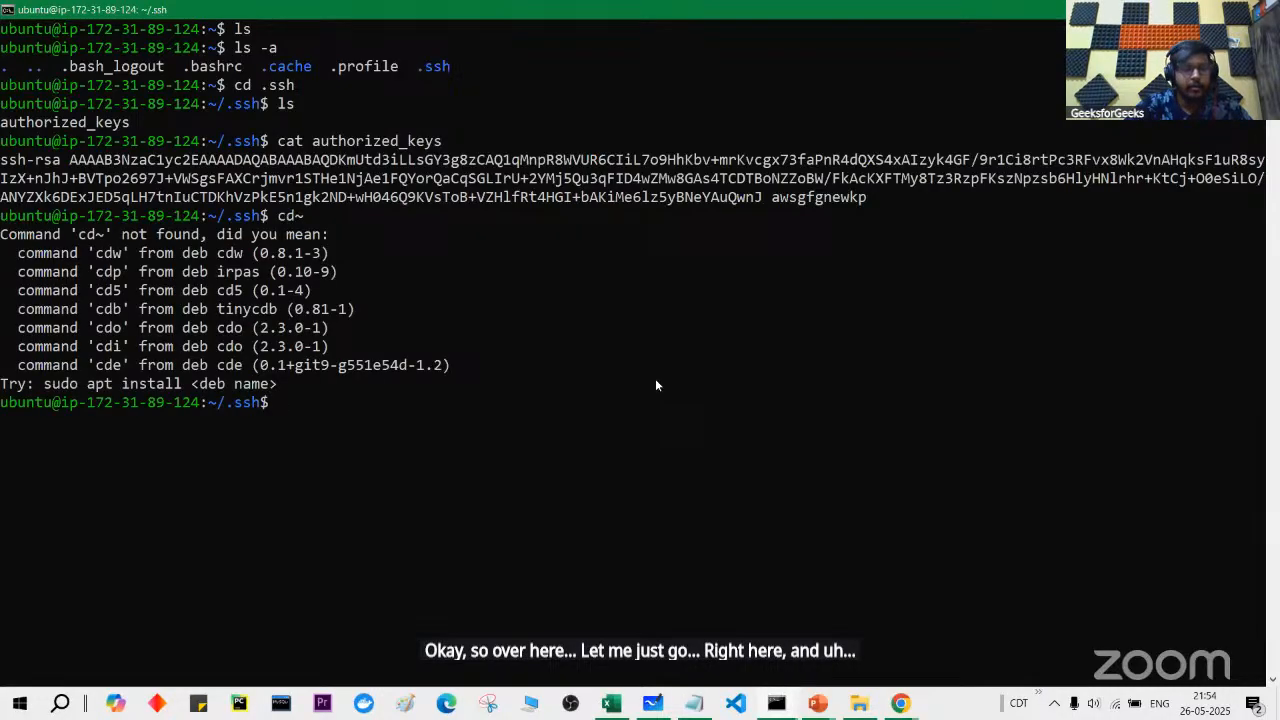
pyautogui.press('Return')
pyautogui.write('pwd')
pyautogui.press('Return')
pyautogui.write('cl')
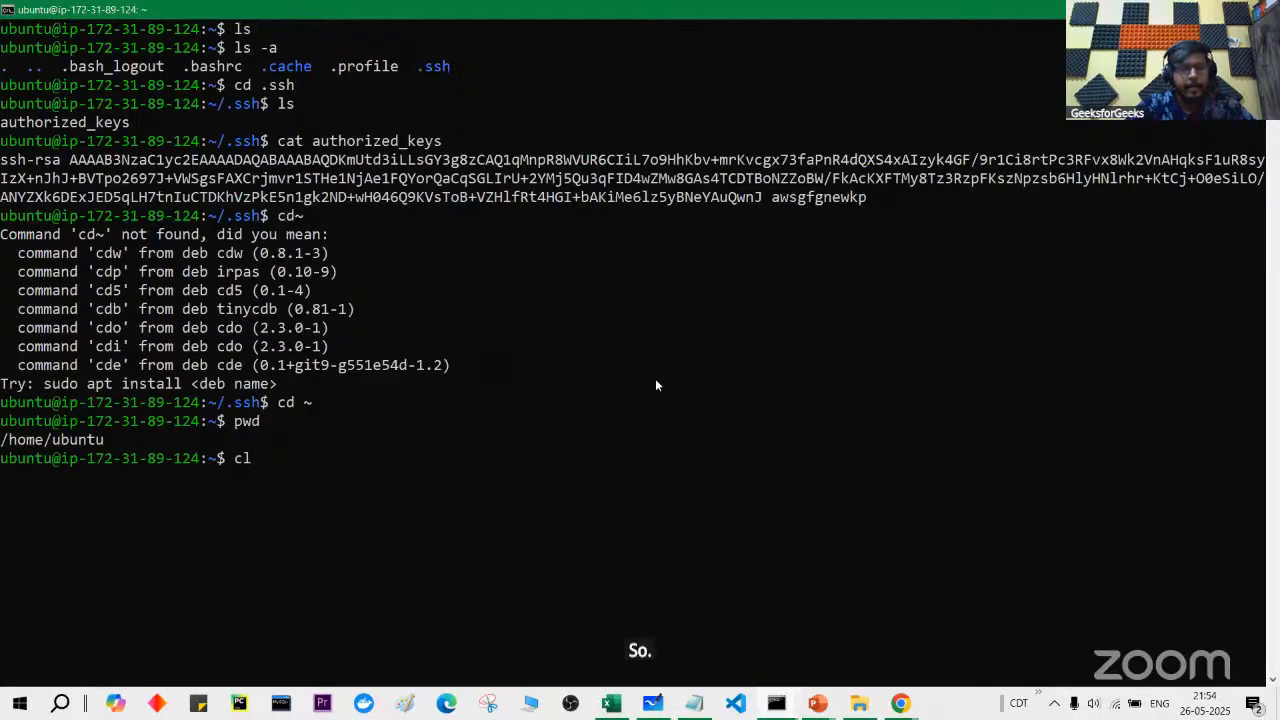
pyautogui.write('eaar')
pyautogui.press('BackSpace')
pyautogui.press('BackSpace')
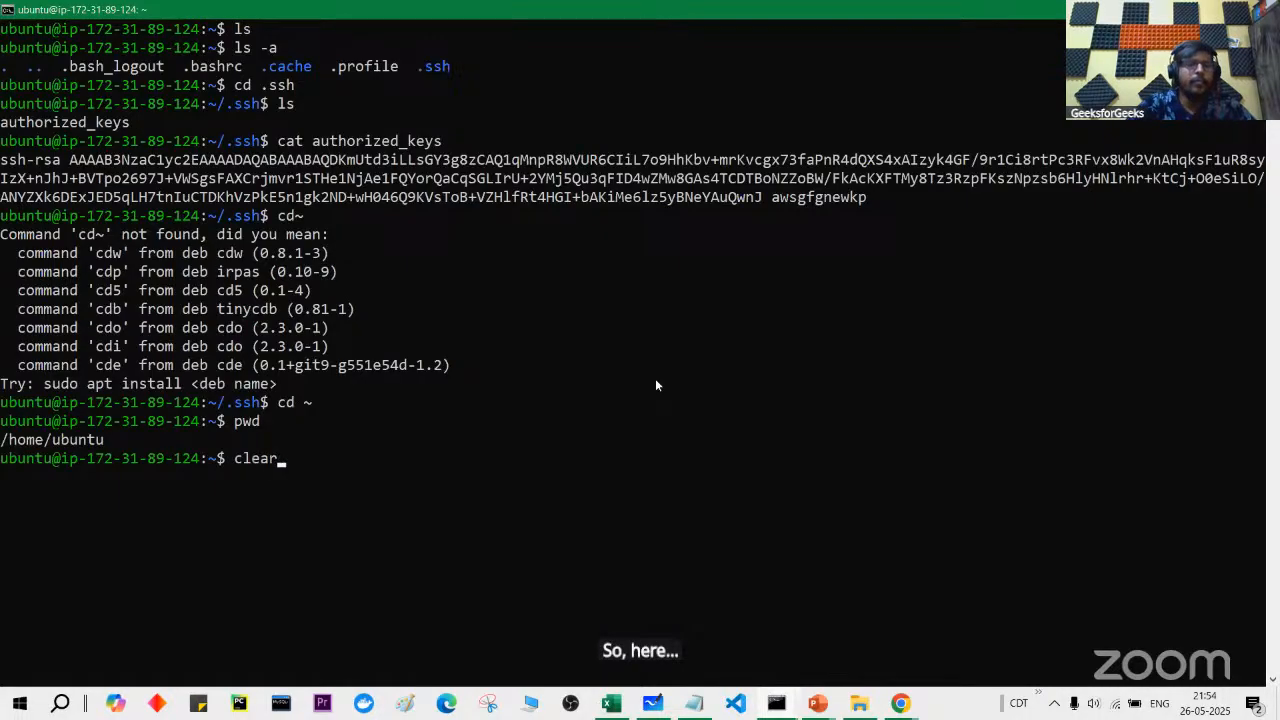
pyautogui.write('r')
pyautogui.press('Return')
# Step: Open apache.sh in vi, discard the garbled pasted script unsaved, and reopen the empty file
pyautogui.write('vi apache.sh')
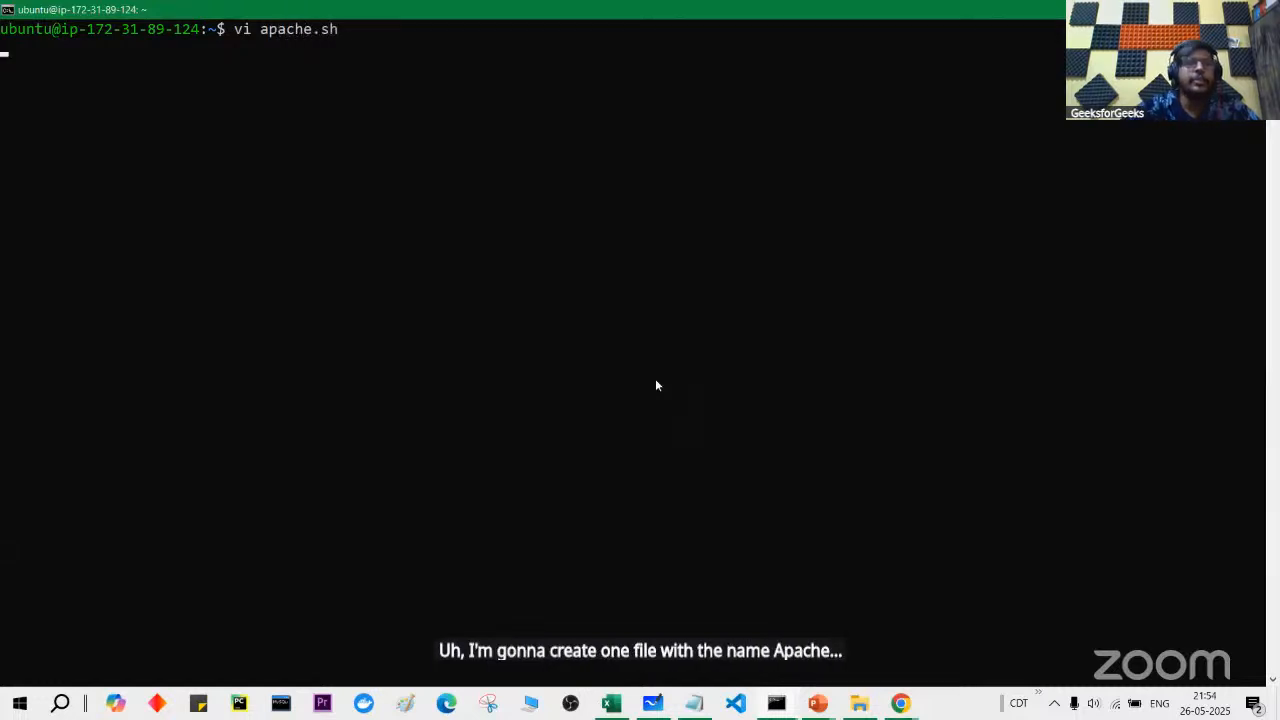
pyautogui.rightClick(656, 380)
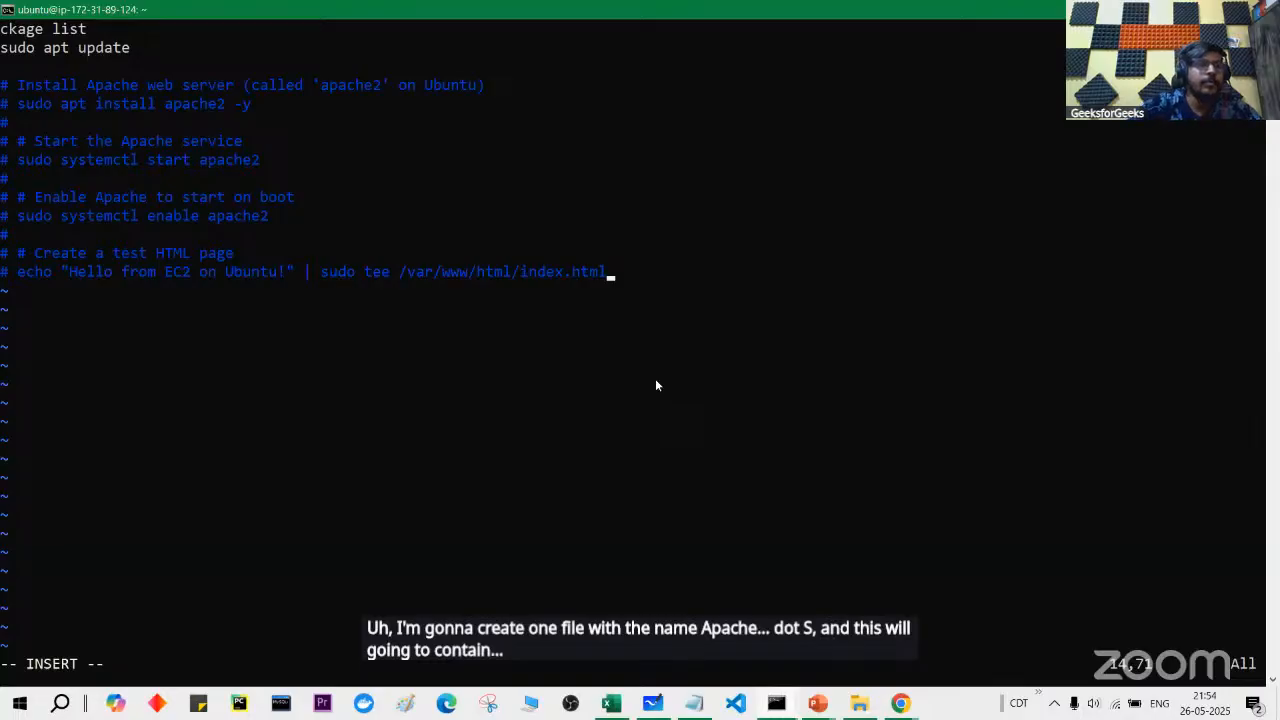
pyautogui.press('Escape')
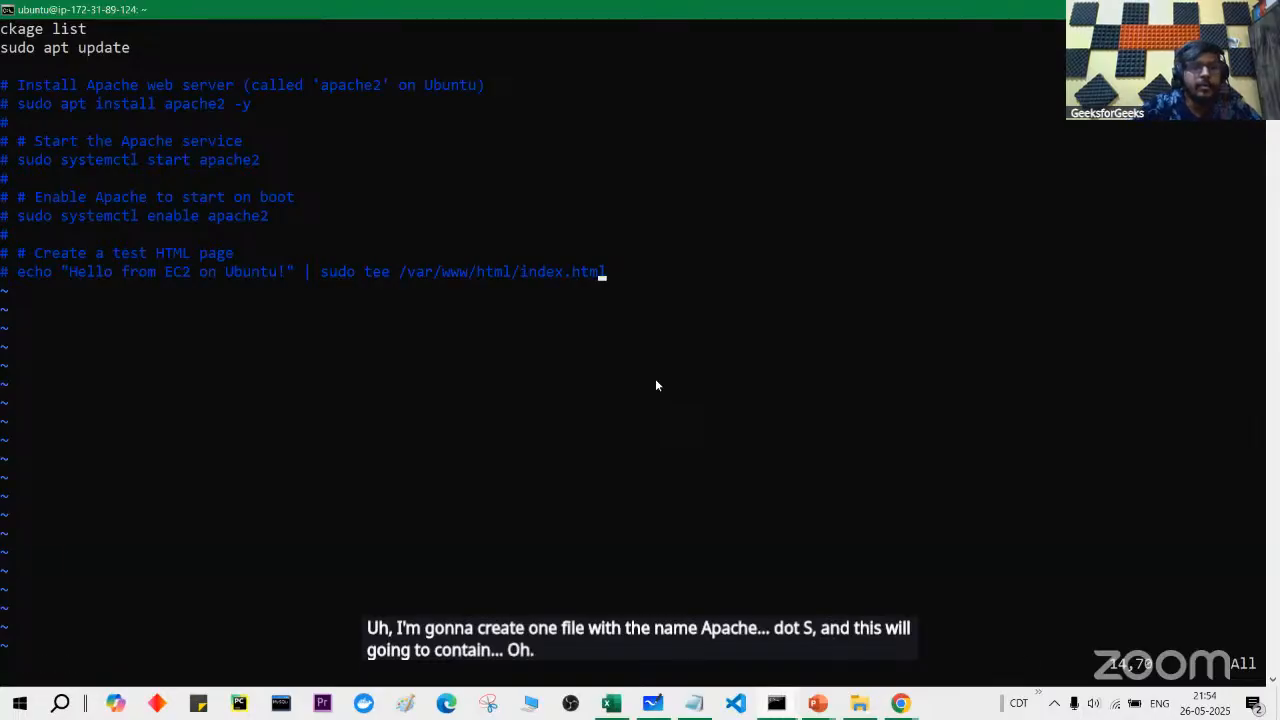
pyautogui.write(':w')
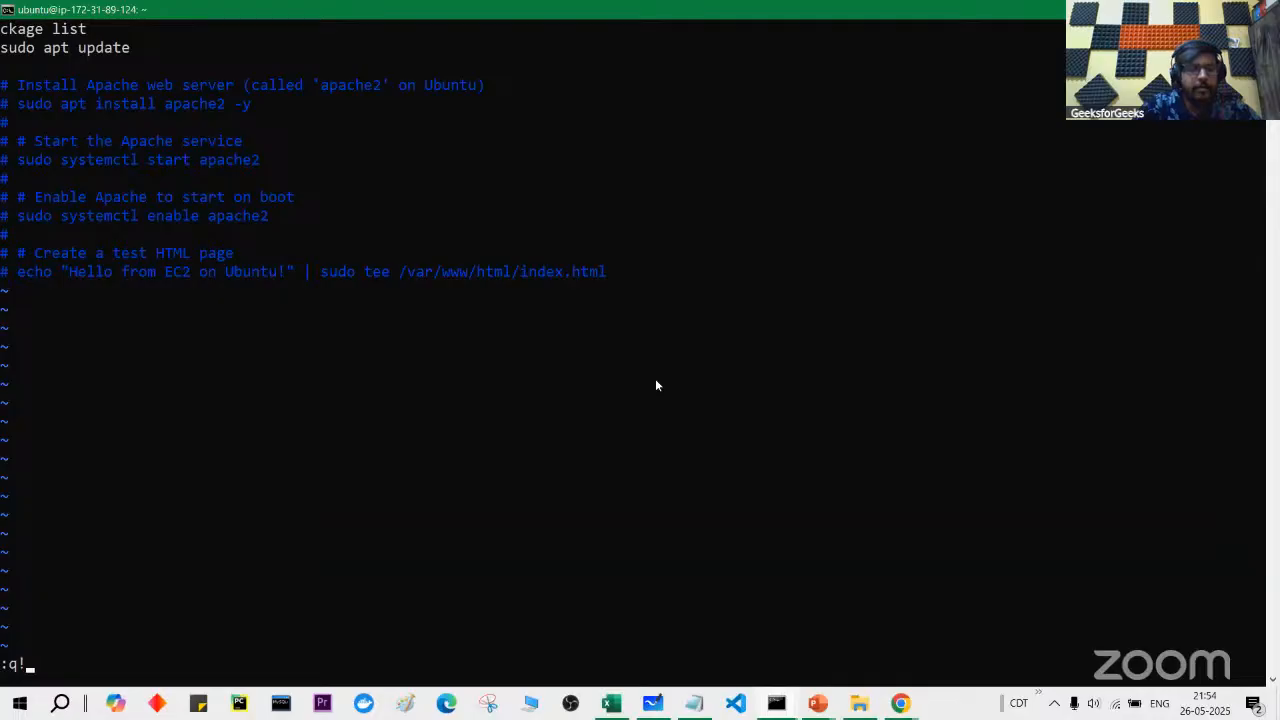
pyautogui.press('Return')
pyautogui.press('Up')
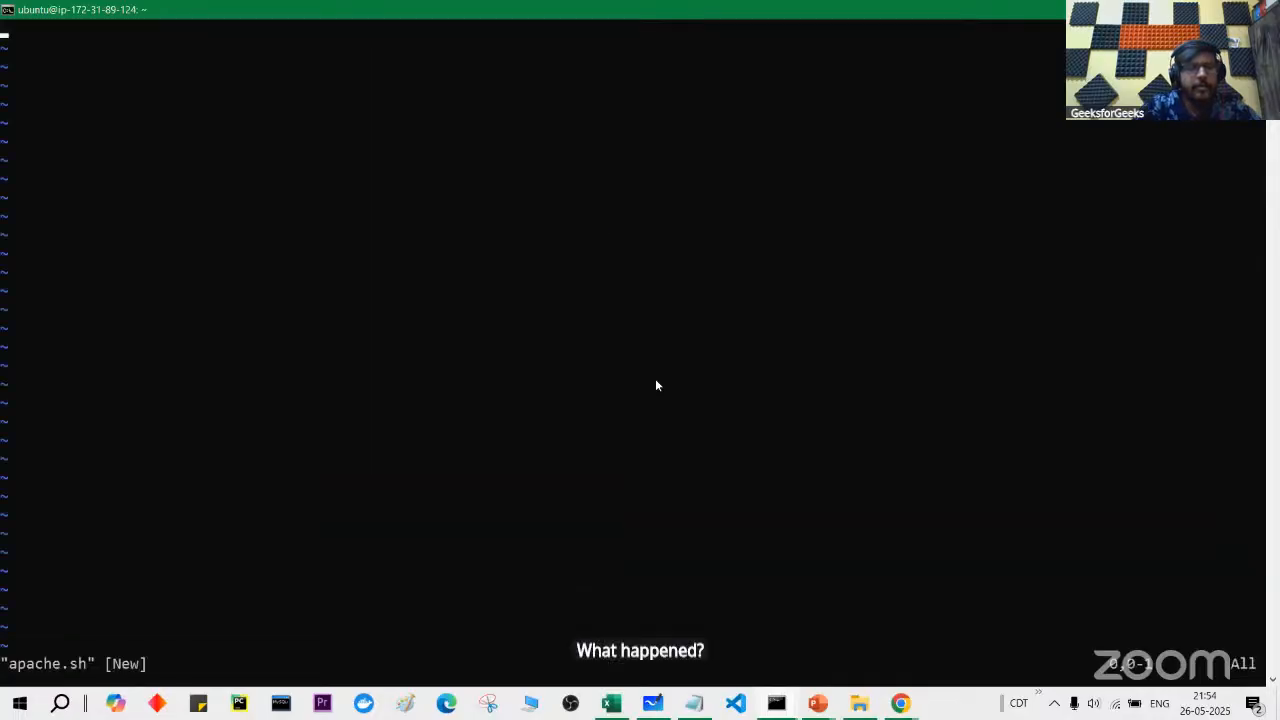
pyautogui.hotkey('alt', 'Tab')
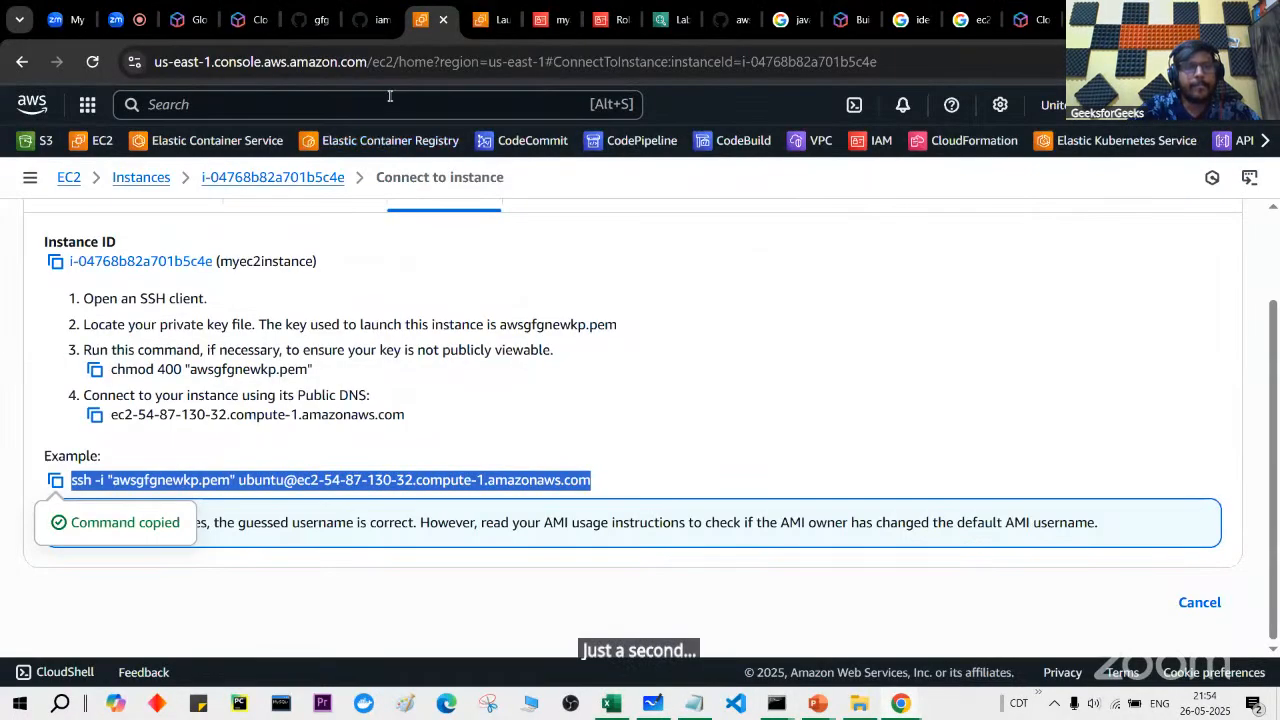
# Step: Select all 14 lines of the apache.sh script on GitHub
pyautogui.click(361, 20)
pyautogui.click(323, 28)
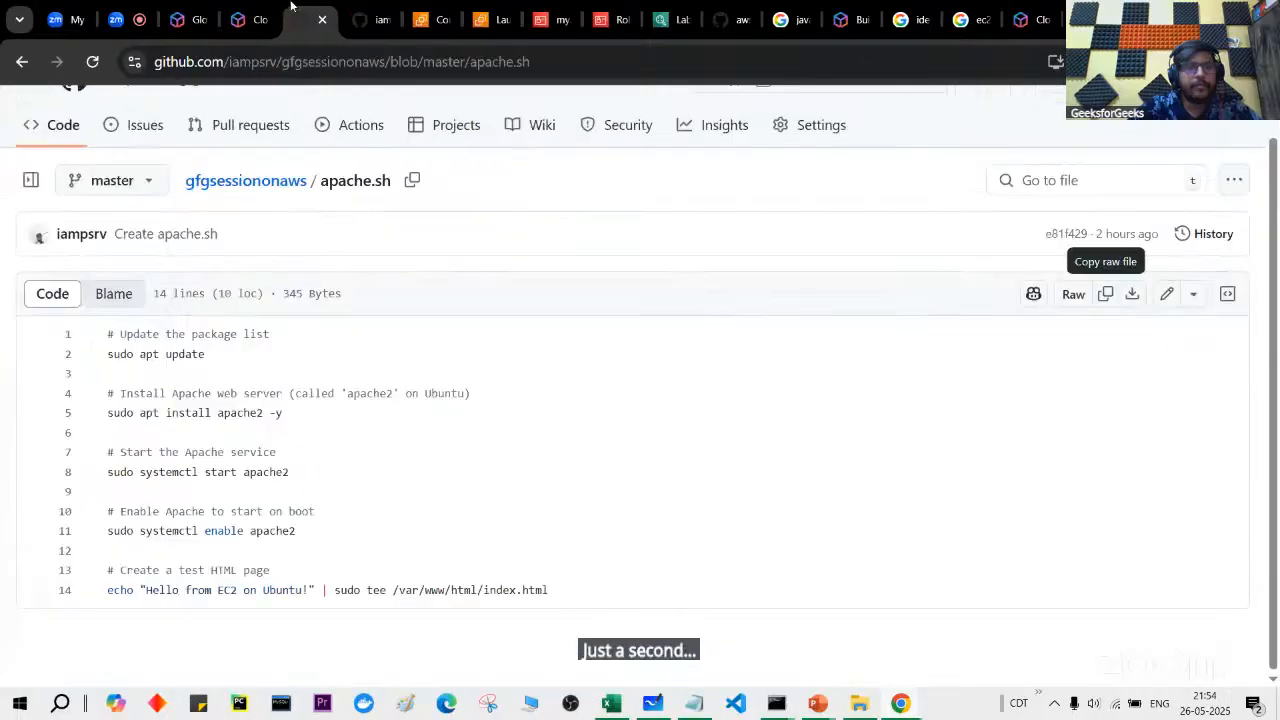
pyautogui.moveTo(101, 332); pyautogui.dragTo(583, 606)
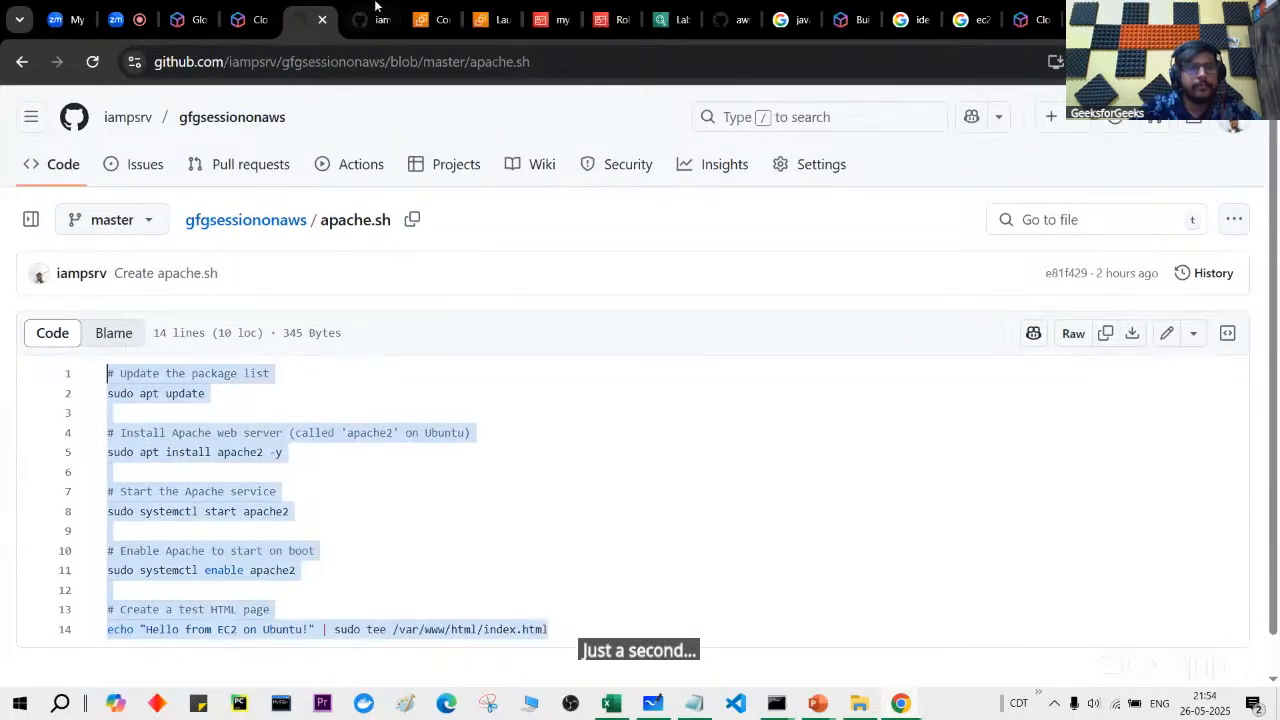
# Step: Connect to myec2instance using the EC2 Instance Connect option
pyautogui.click(378, 10)
pyautogui.click(445, 12)
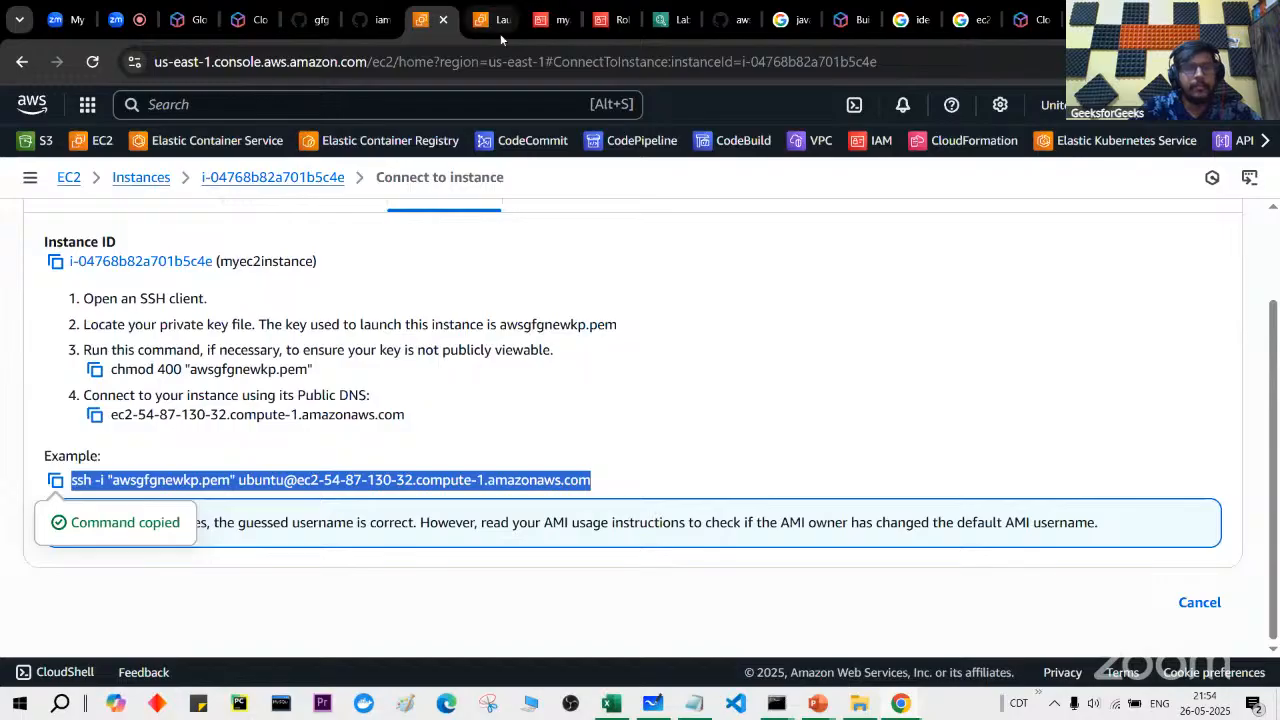
pyautogui.scroll(1, 212, 237)
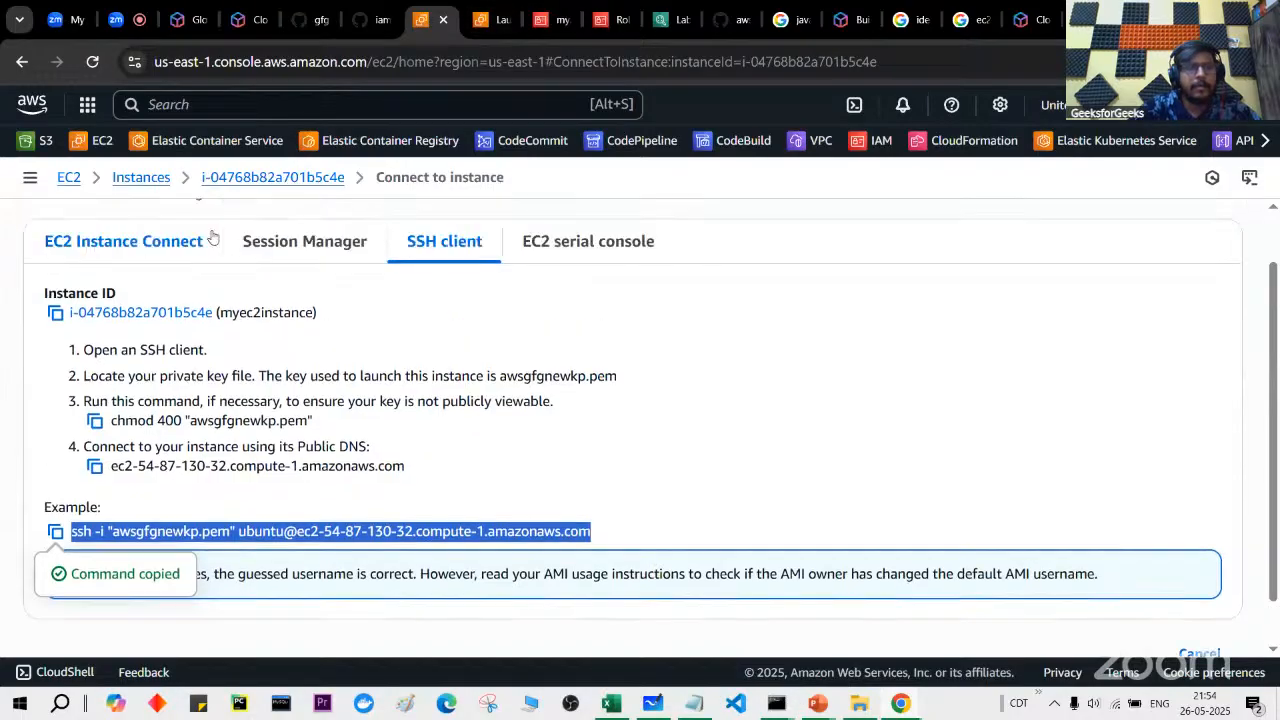
pyautogui.click(173, 251)
pyautogui.scroll(-2, 529, 394)
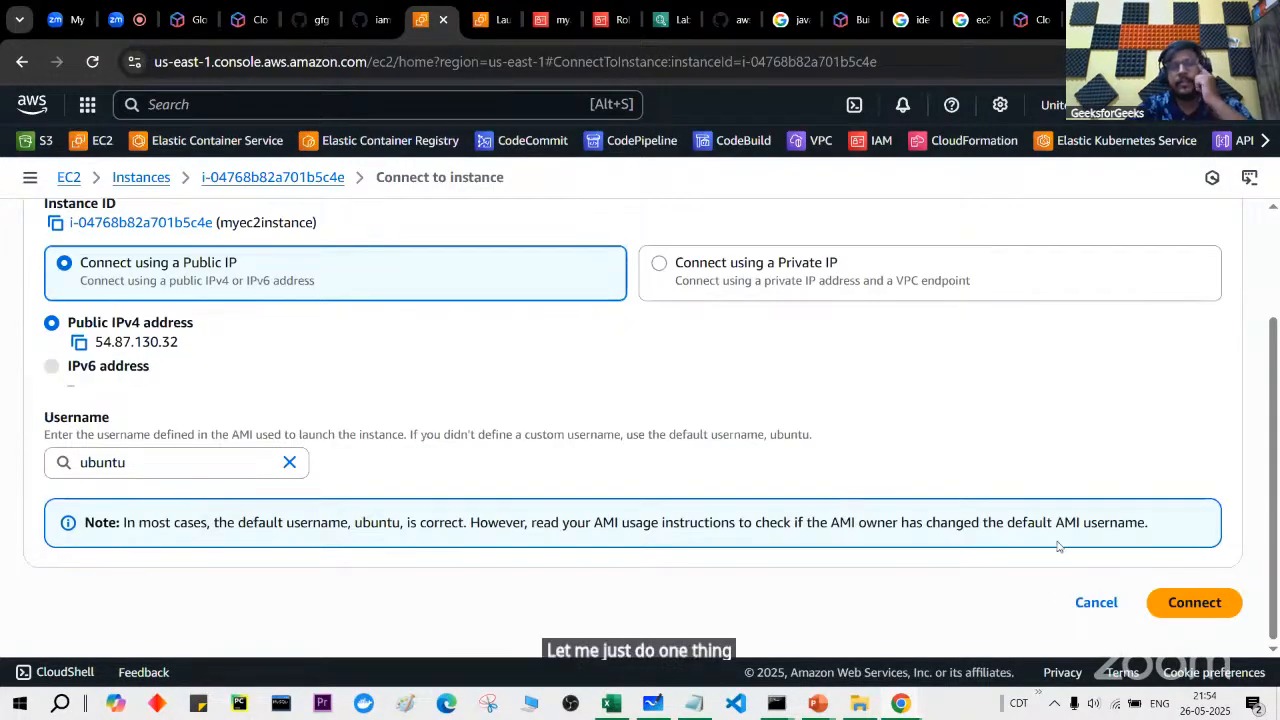
pyautogui.click(1228, 602)
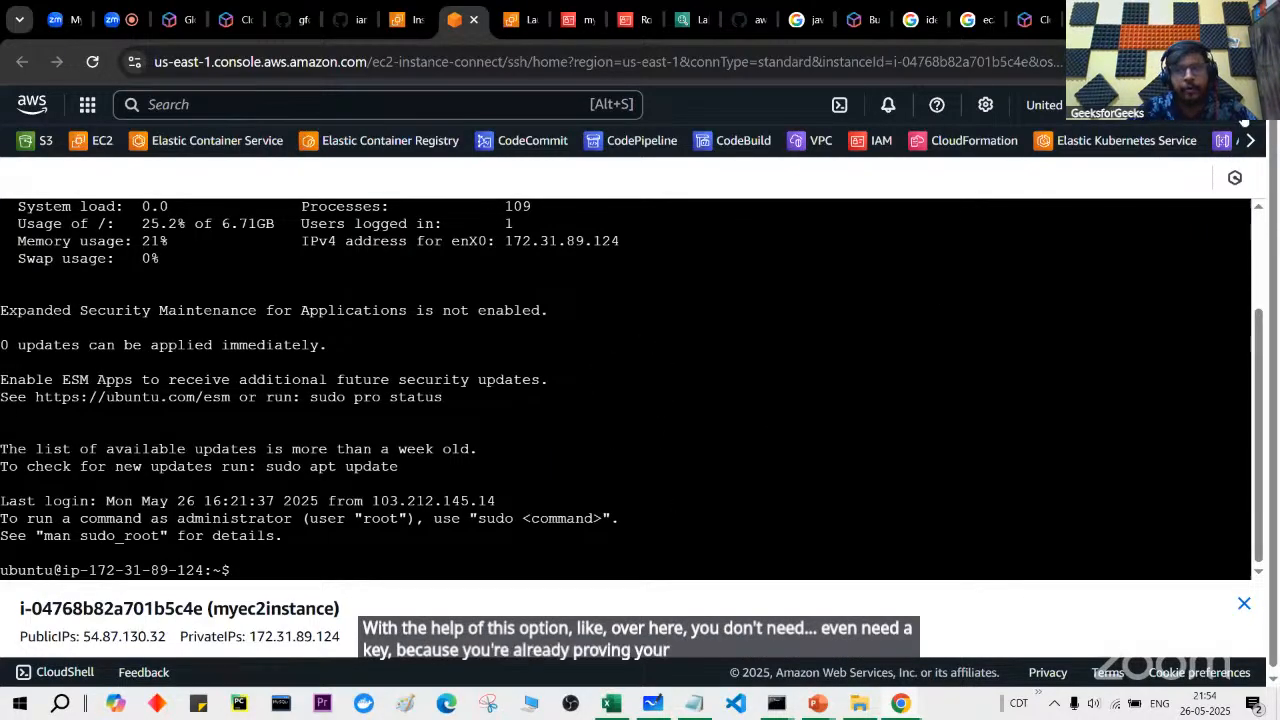
# Step: Paste the Apache install script into apache.sh in vi and save it with :wq
pyautogui.click(1244, 117)
pyautogui.click(850, 341)
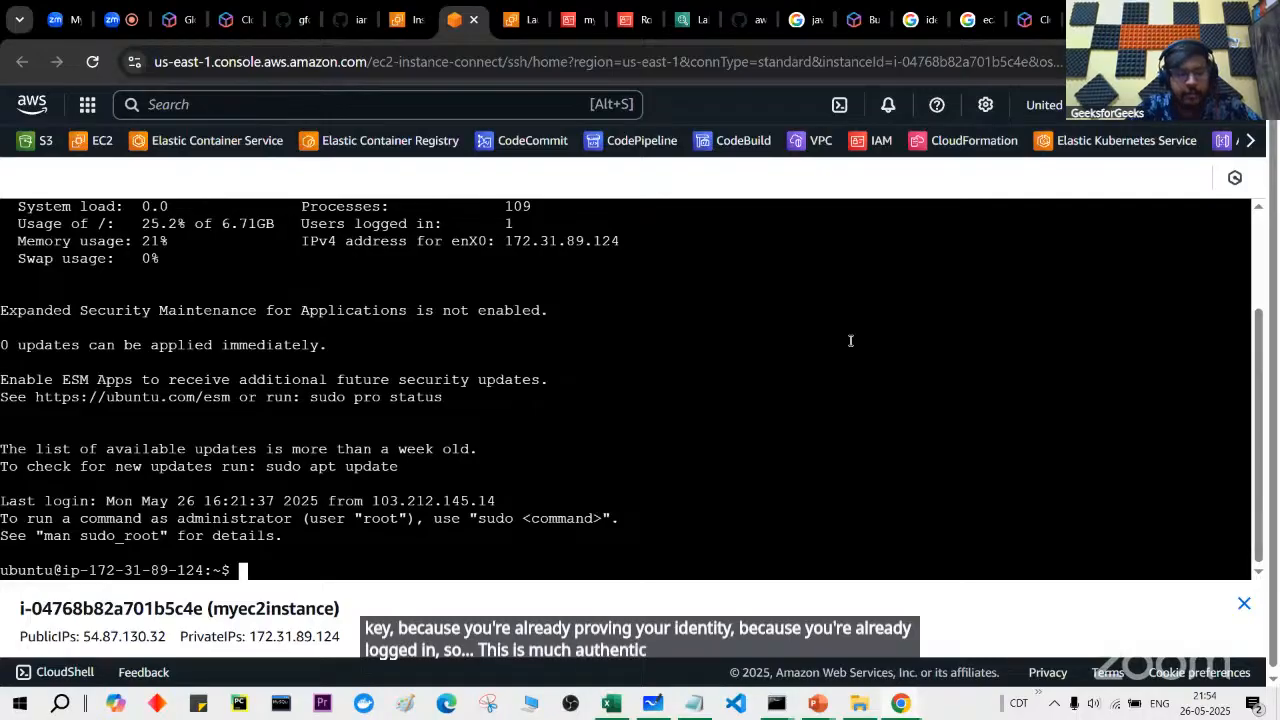
pyautogui.write('vi ap')
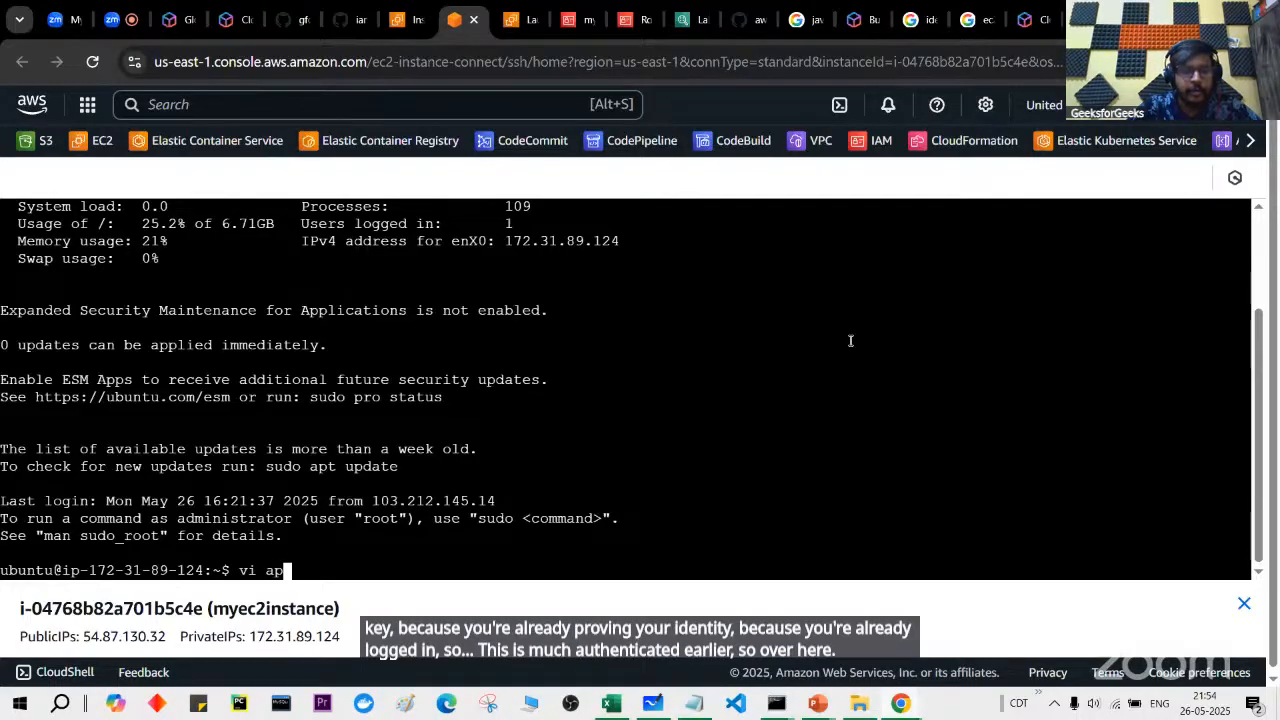
pyautogui.write('ache.sh')
pyautogui.press('Return')
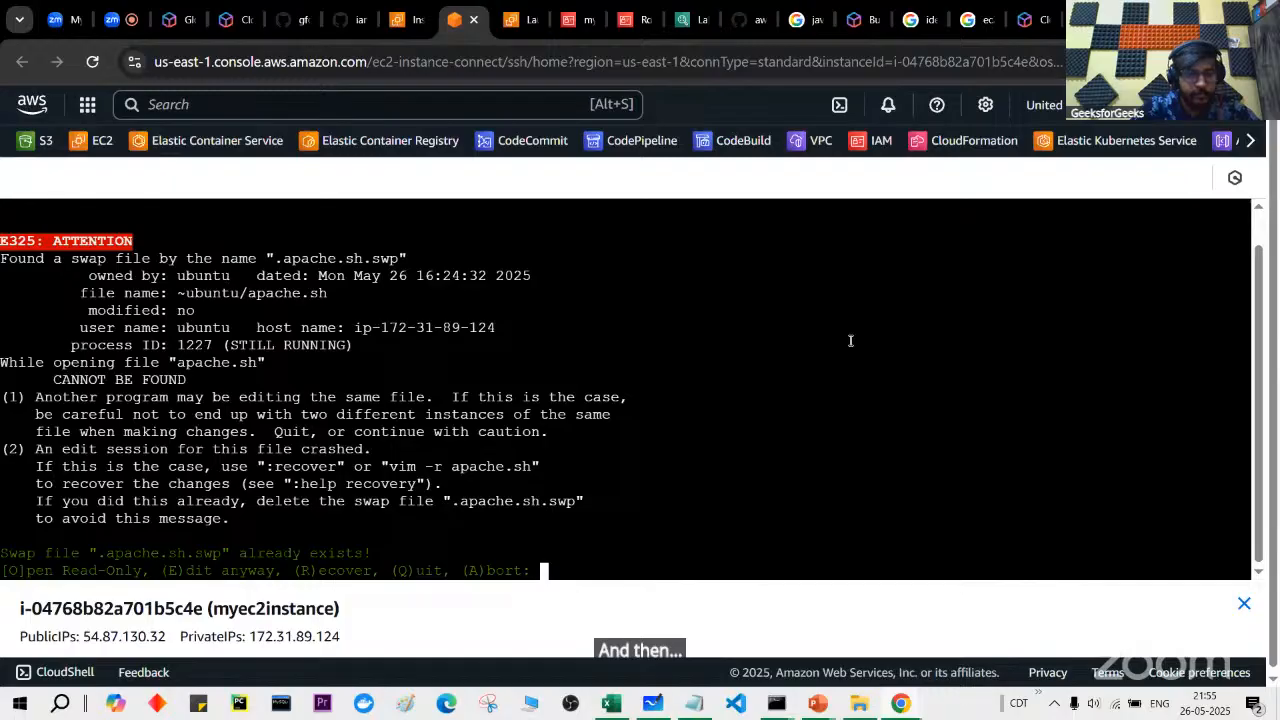
pyautogui.press('e')
pyautogui.rightClick(850, 341)
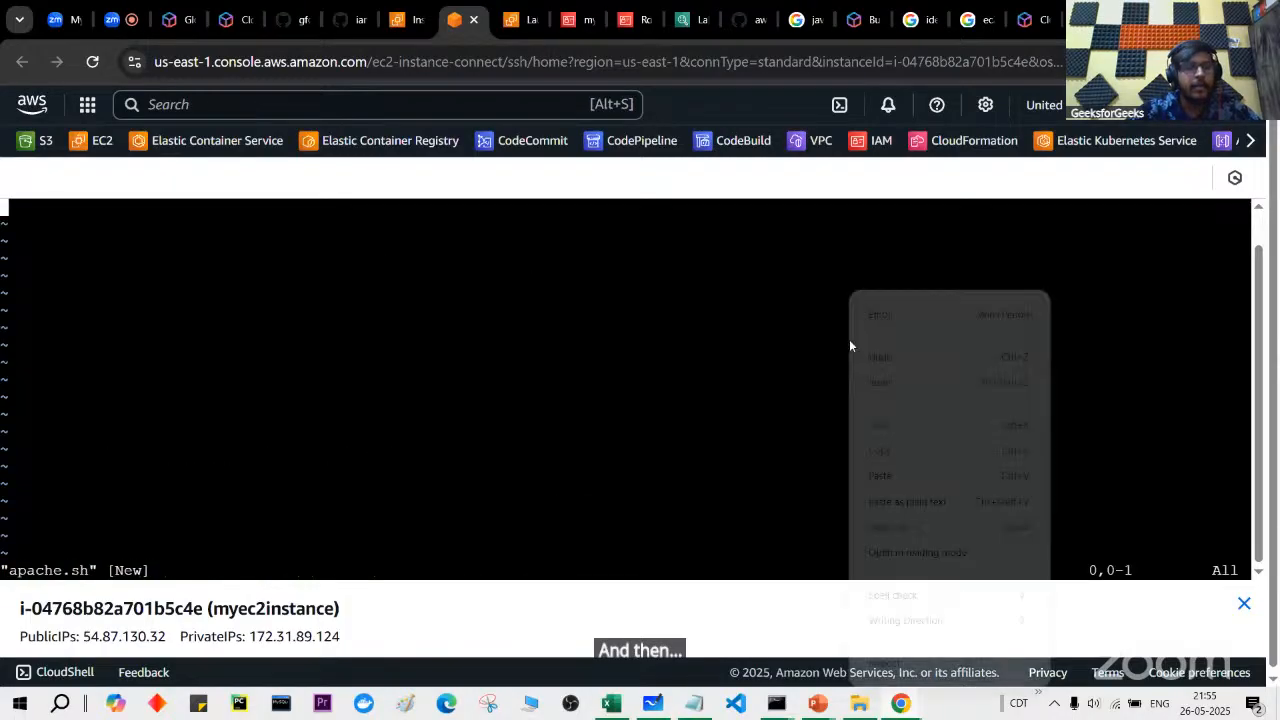
pyautogui.click(929, 471)
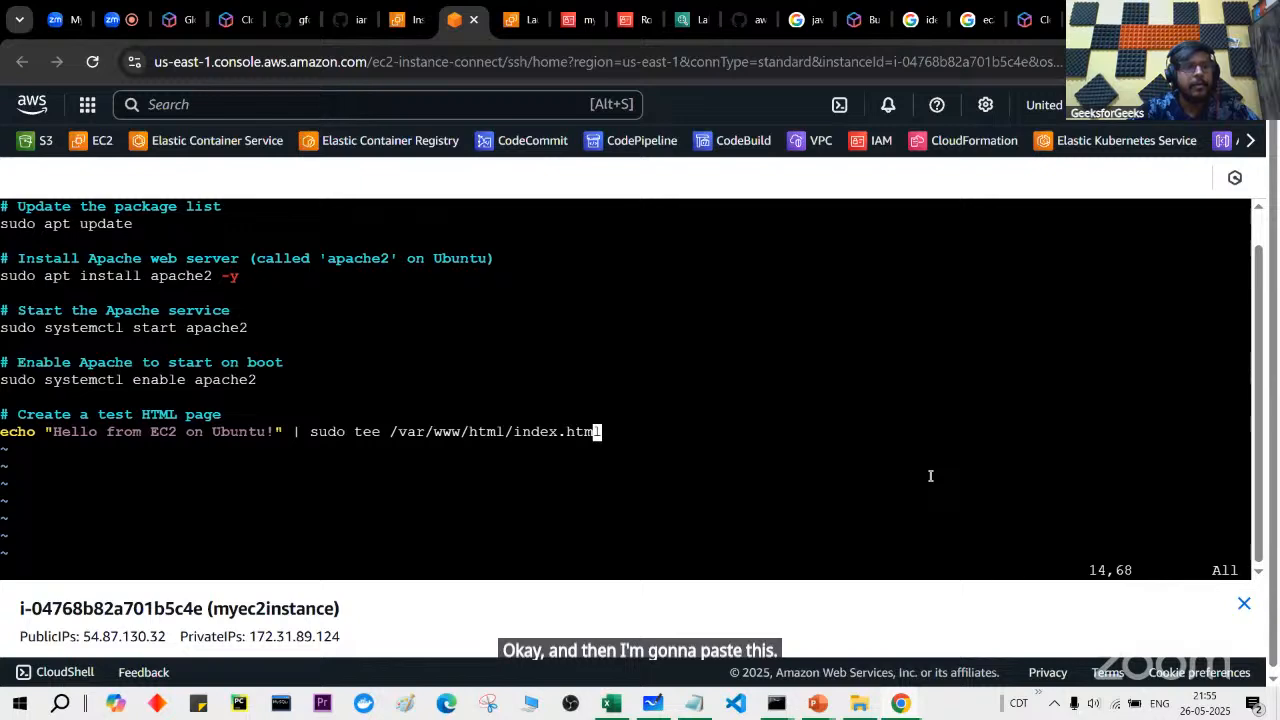
pyautogui.click(302, 6)
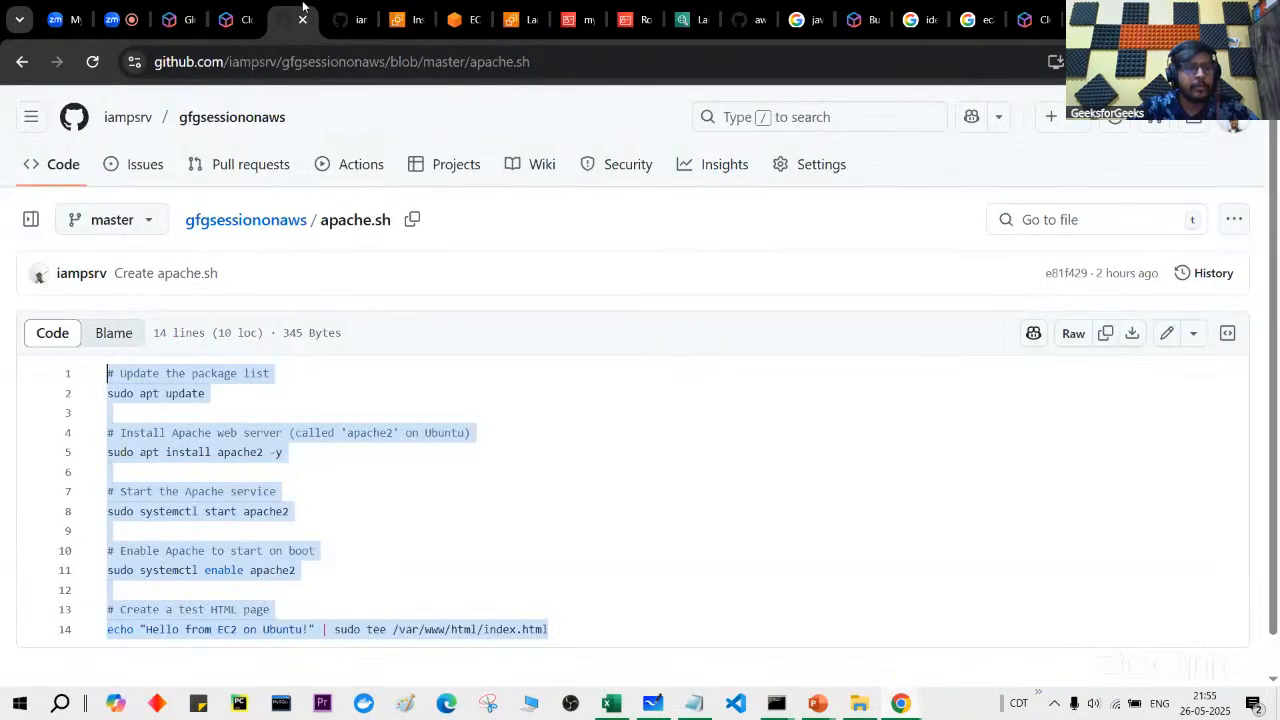
pyautogui.click(458, 18)
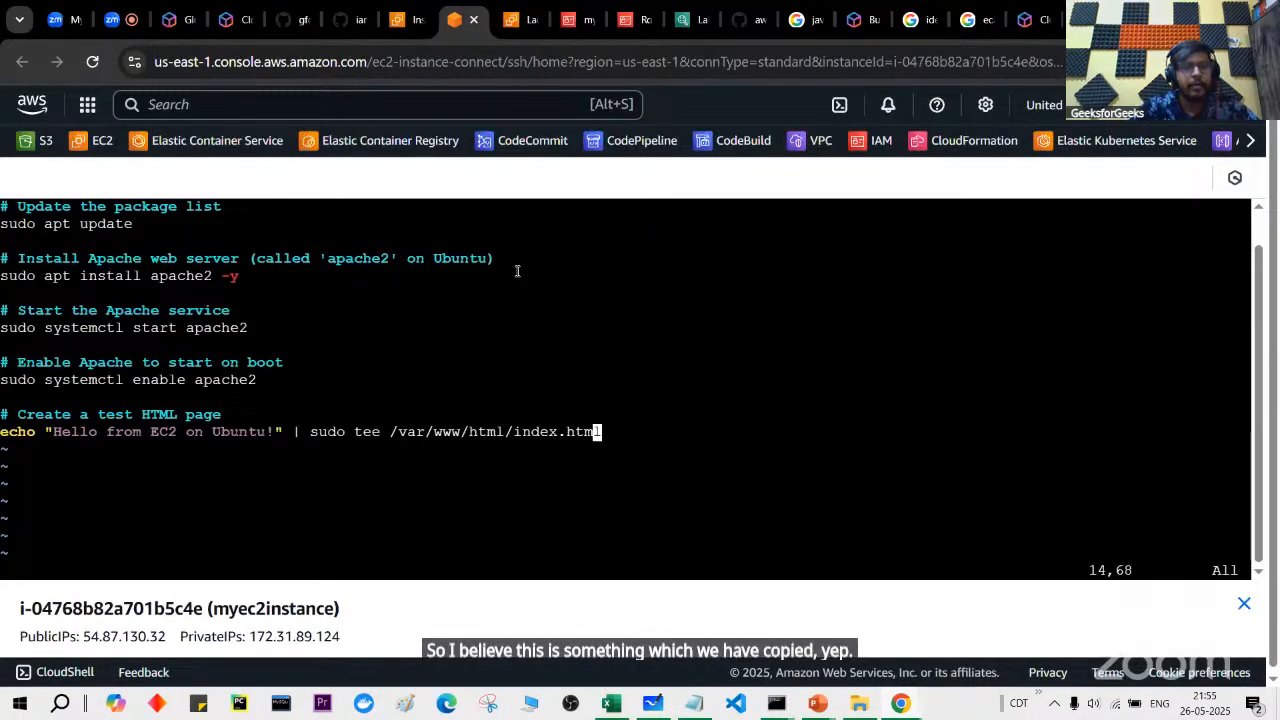
pyautogui.write(':wq')
pyautogui.press('Return')
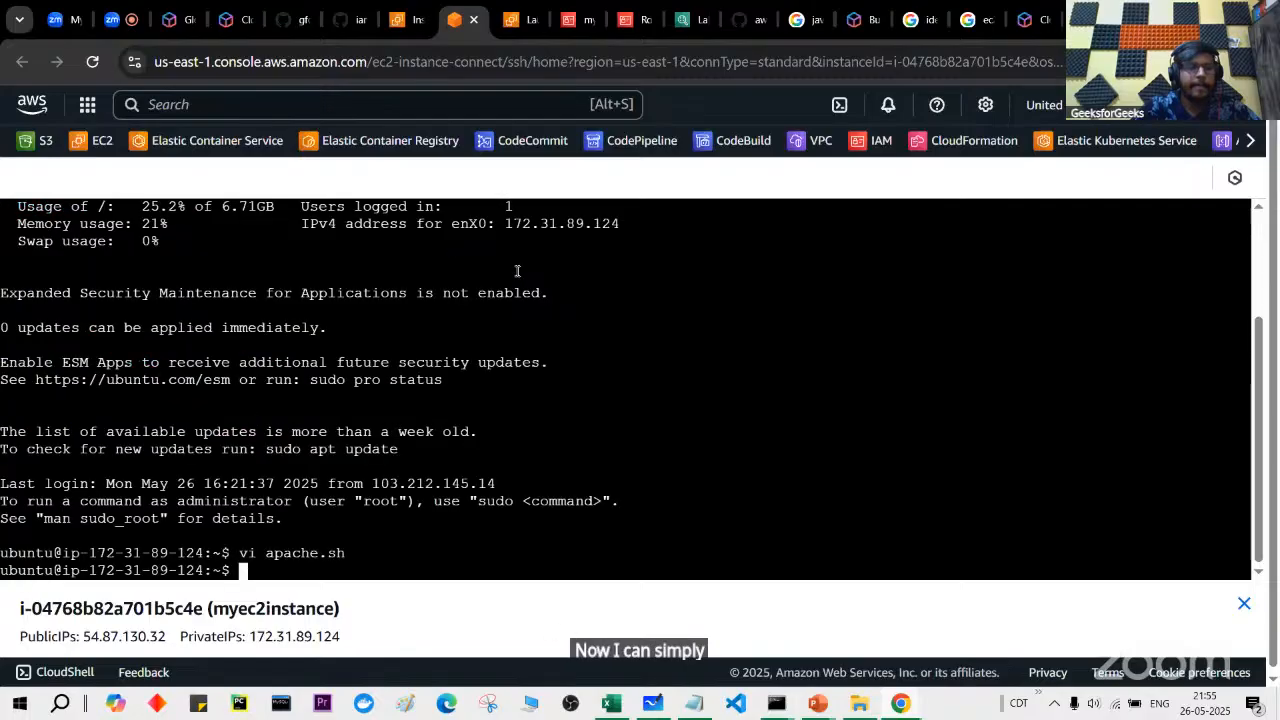
# Step: Run sudo sh apache.sh to install Apache and publish the hello page
pyautogui.write('s')
pyautogui.press('BackSpace')
pyautogui.write('sudo sh a')
pyautogui.press('Tab')
pyautogui.press('Return')
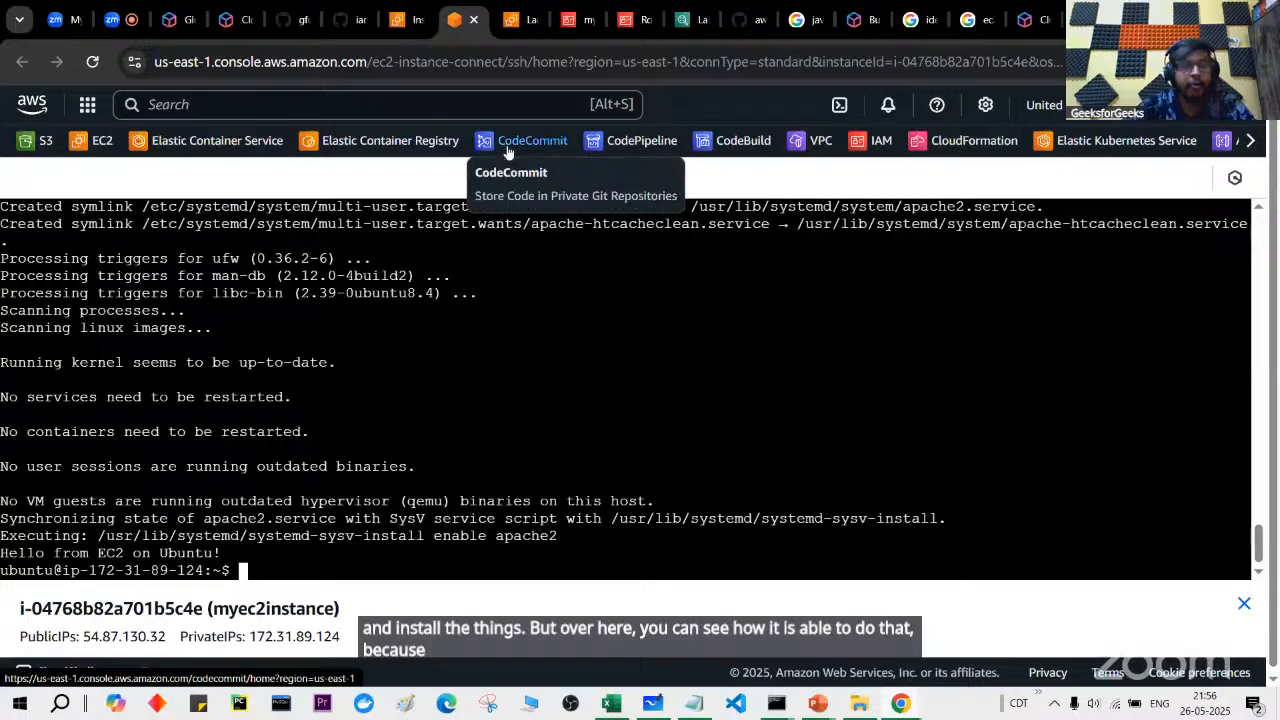
# Step: Open myec2instance's security group and review its All traffic outbound rule
pyautogui.click(397, 19)
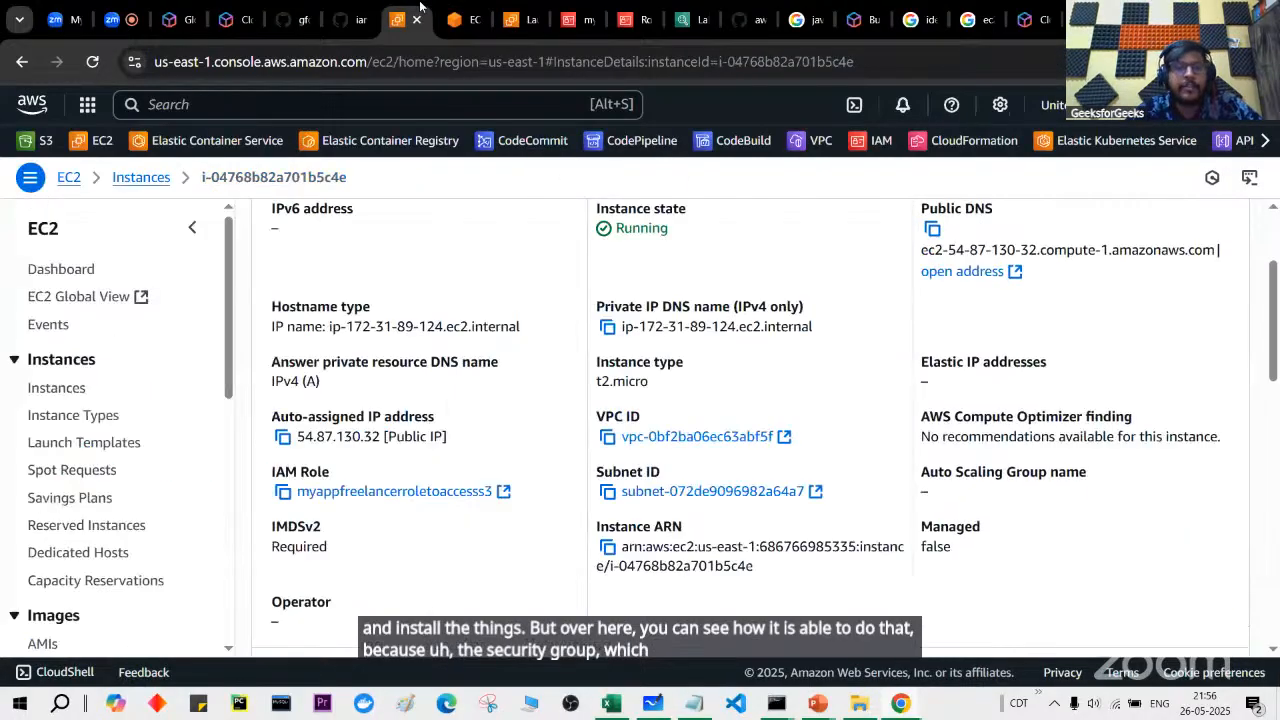
pyautogui.scroll(-3, 418, 436)
pyautogui.click(680, 386)
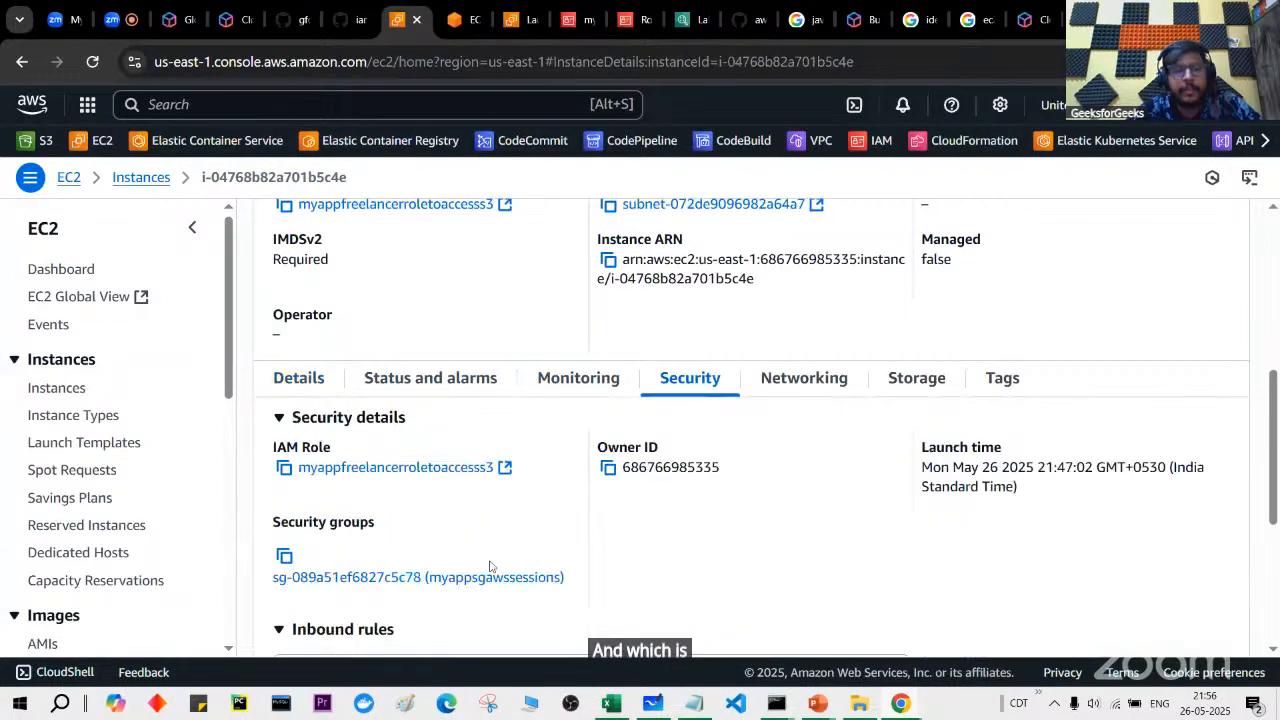
pyautogui.click(478, 437)
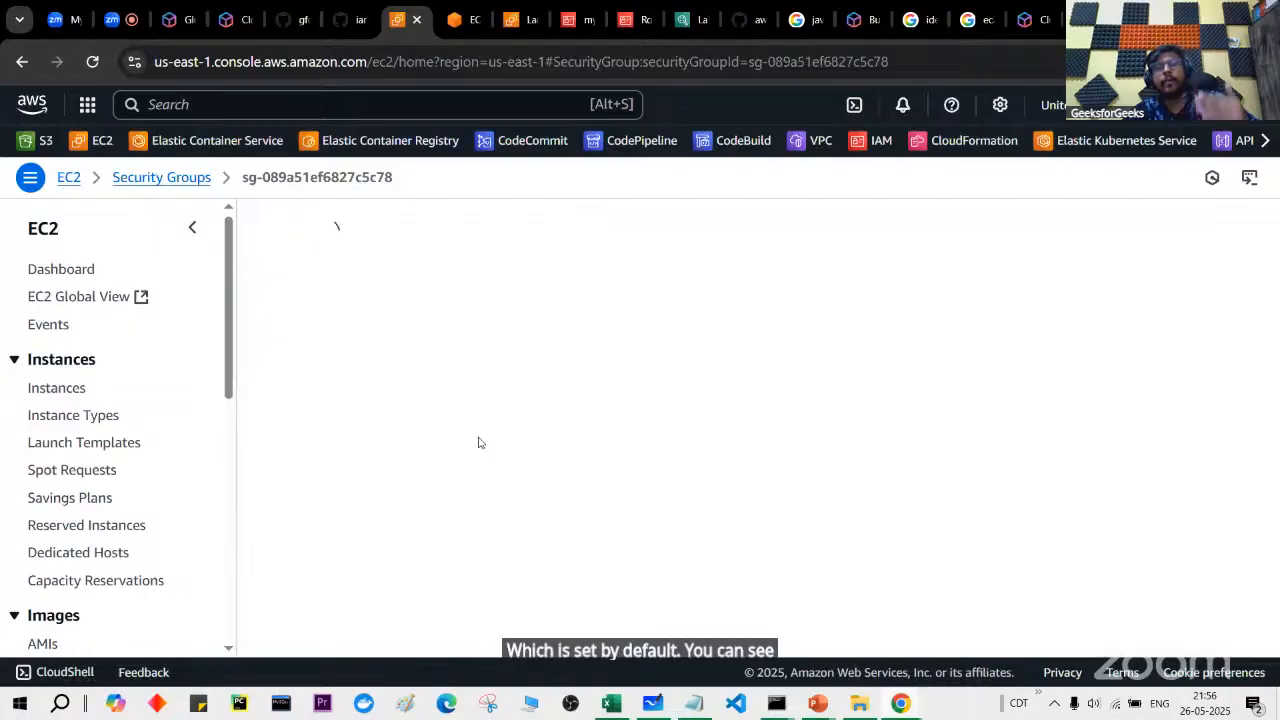
pyautogui.scroll(-1, 478, 443)
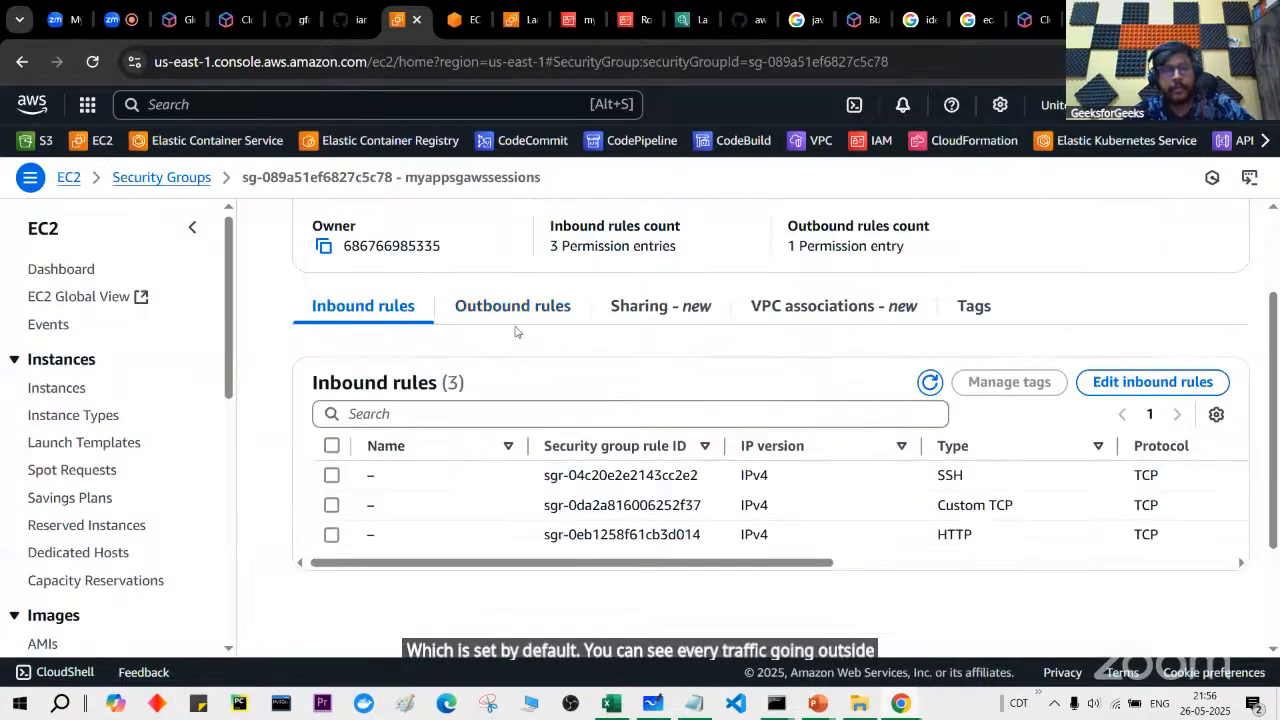
pyautogui.click(530, 305)
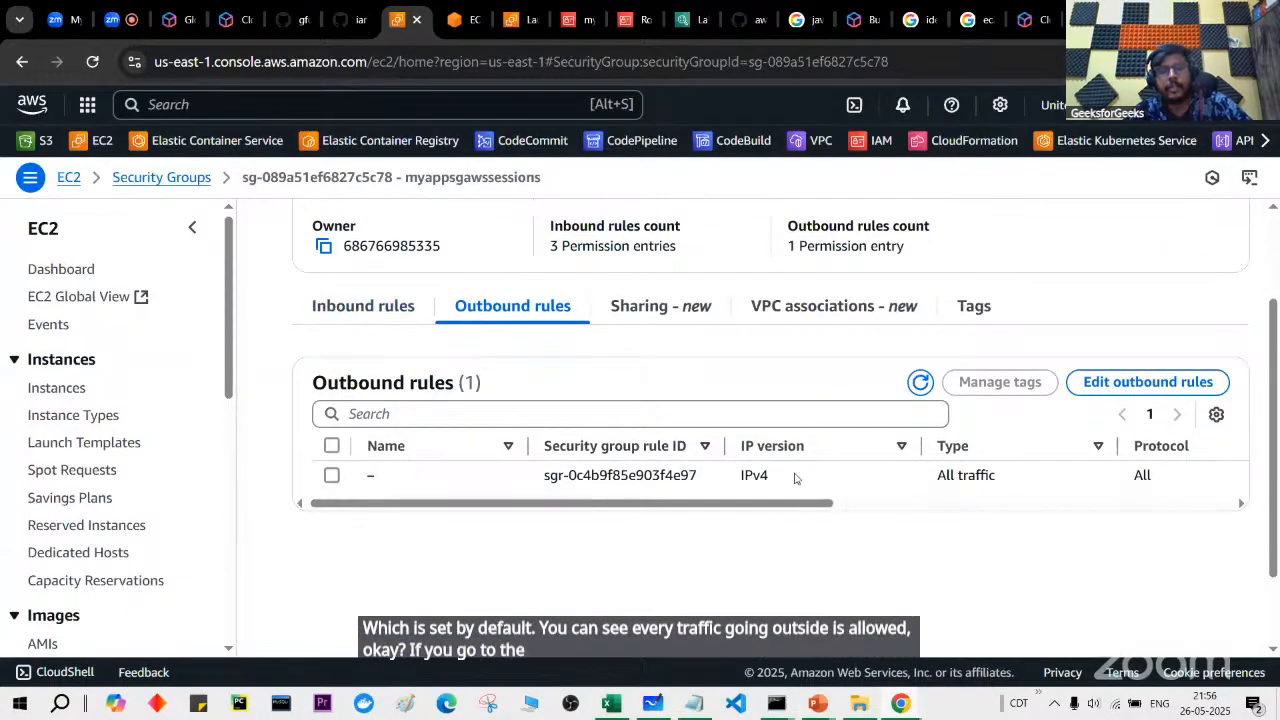
pyautogui.hscroll(3, 800, 478)
pyautogui.moveTo(658, 480); pyautogui.dragTo(774, 491)
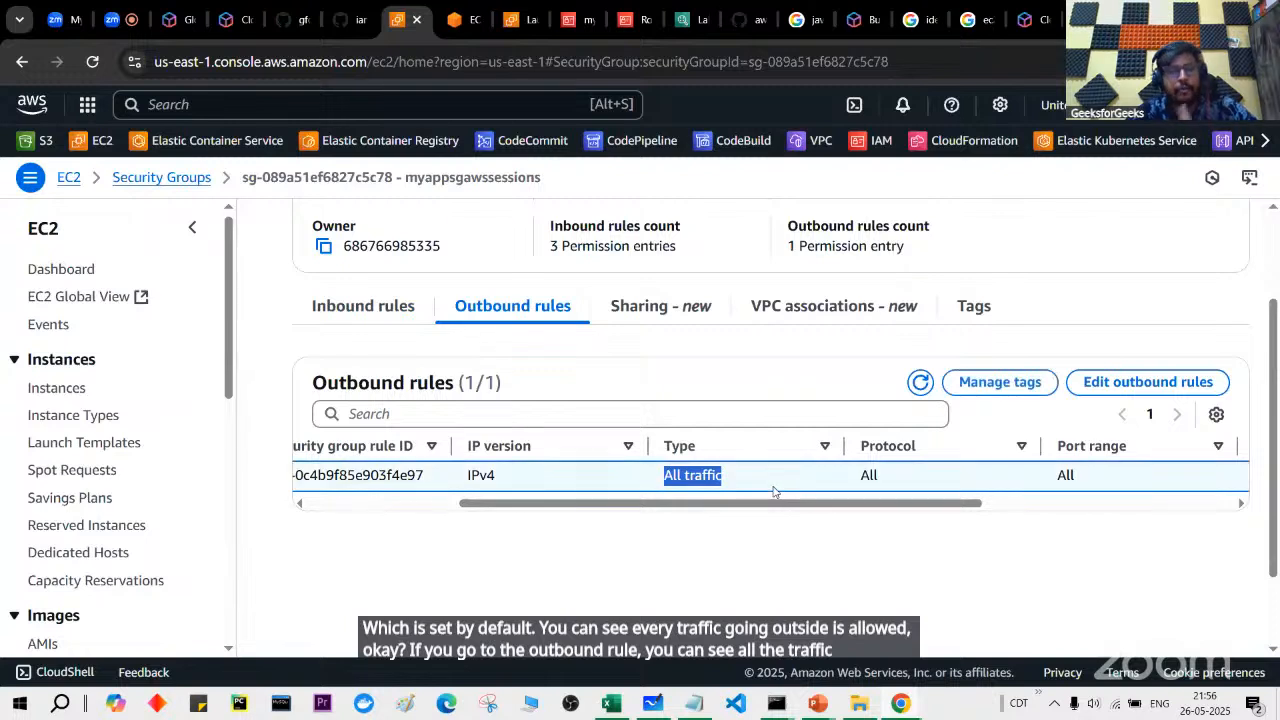
# Step: Check the inbound rules for SSH port 22 and Custom TCP port 8080
pyautogui.click(402, 318)
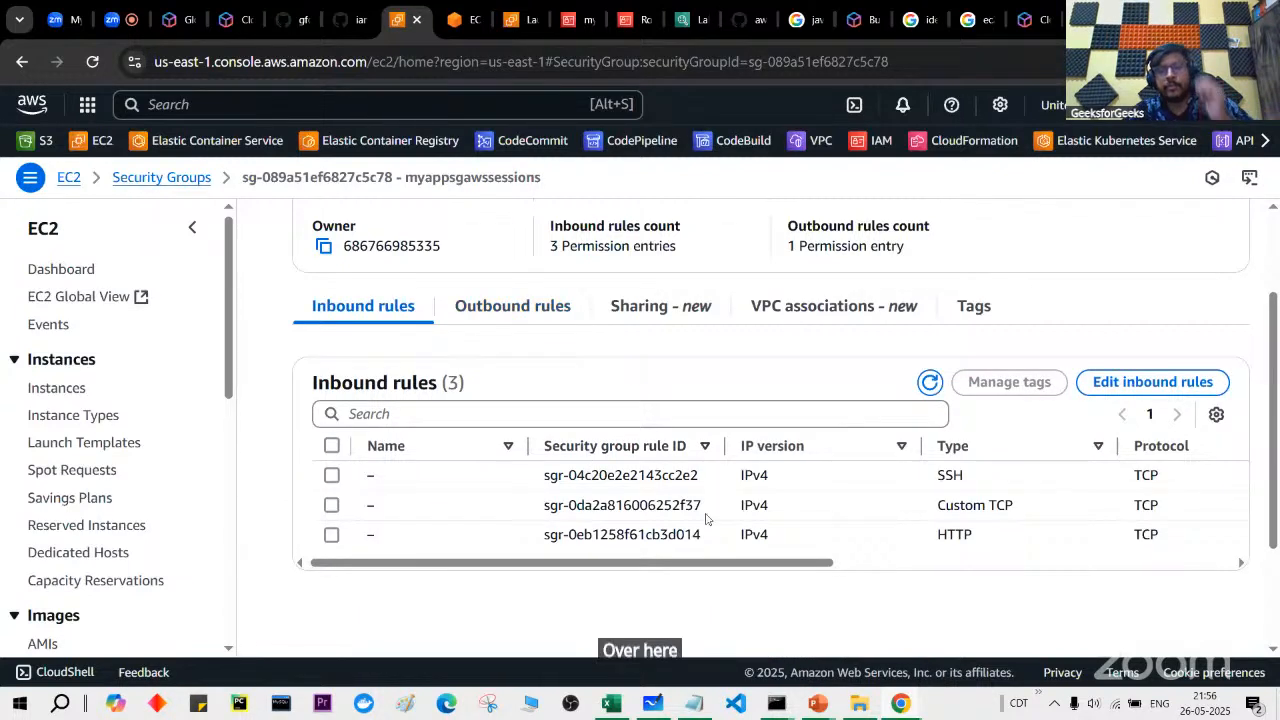
pyautogui.hscroll(3, 705, 519)
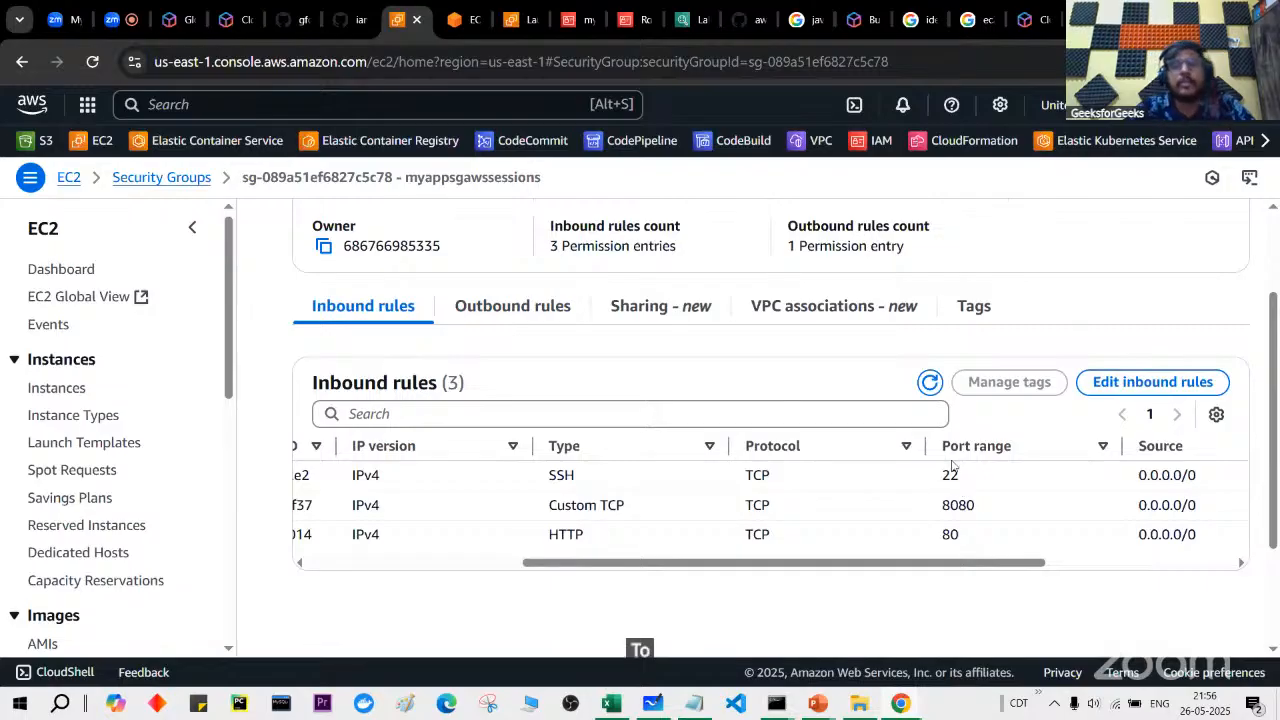
pyautogui.doubleClick(950, 476)
pyautogui.doubleClick(952, 506)
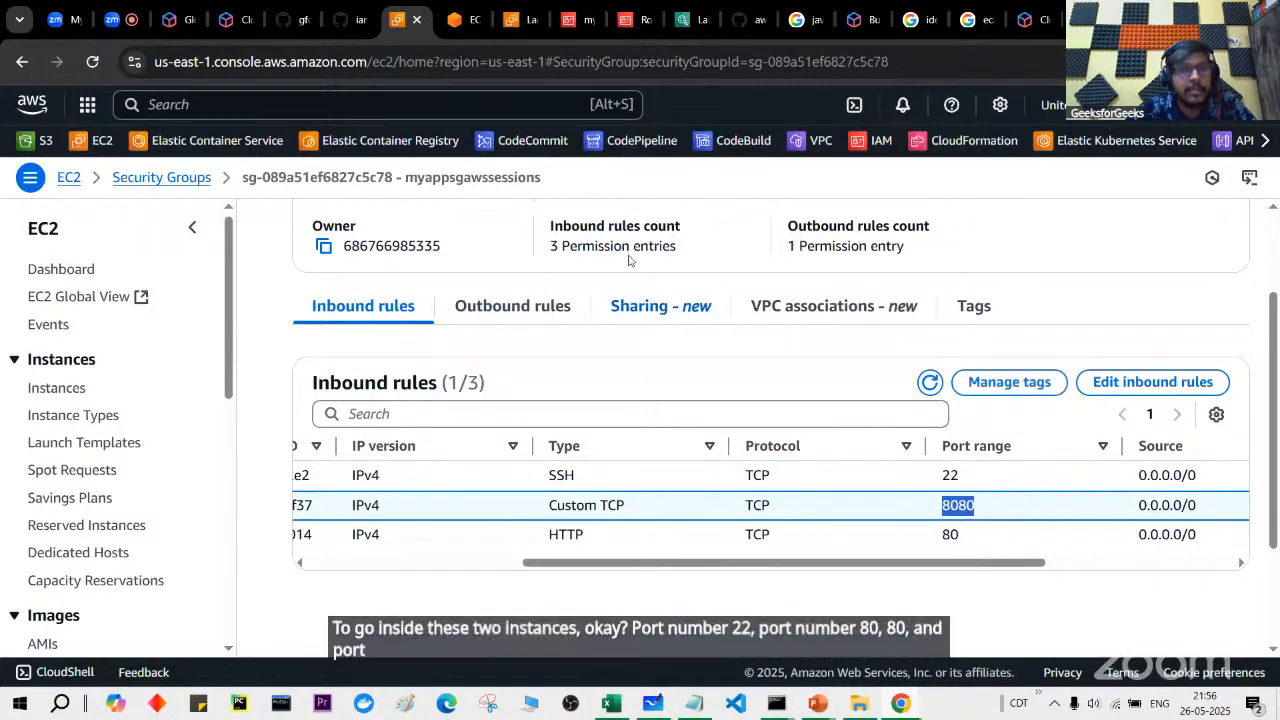
# Step: Copy the instance's public IP 54.87.130.32 from its terminal page
pyautogui.click(355, 20)
pyautogui.click(290, 20)
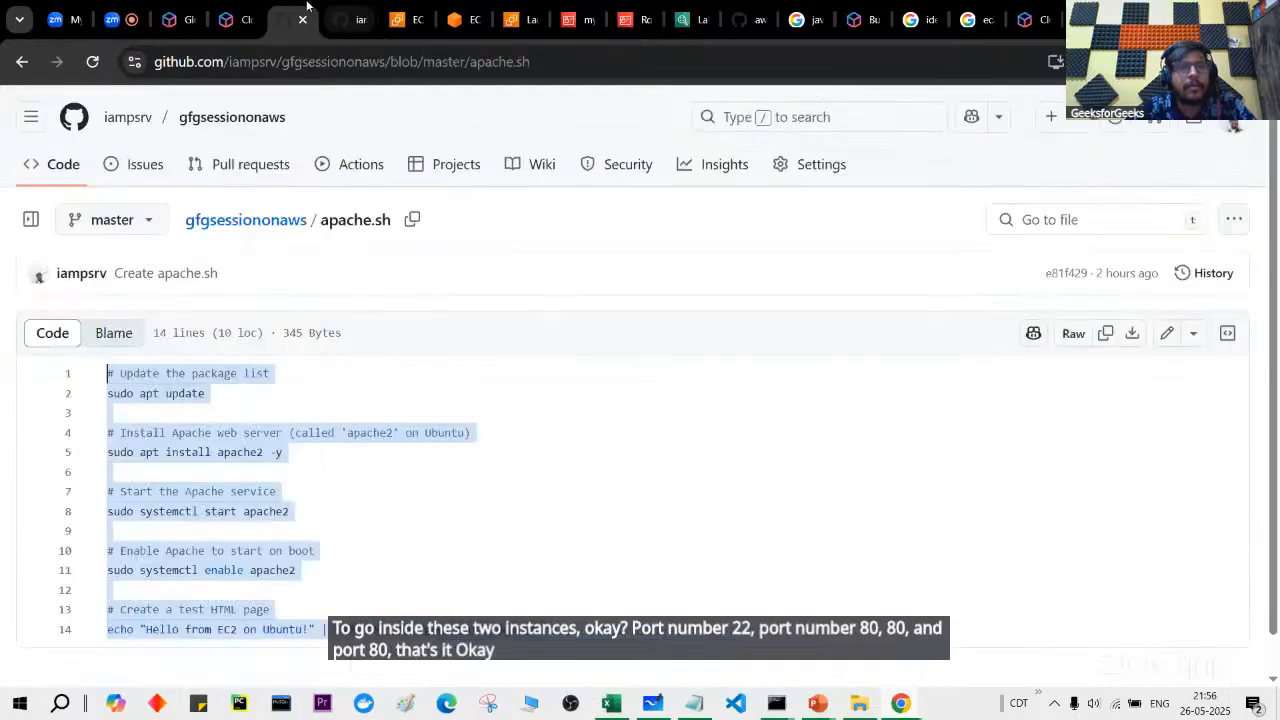
pyautogui.click(399, 14)
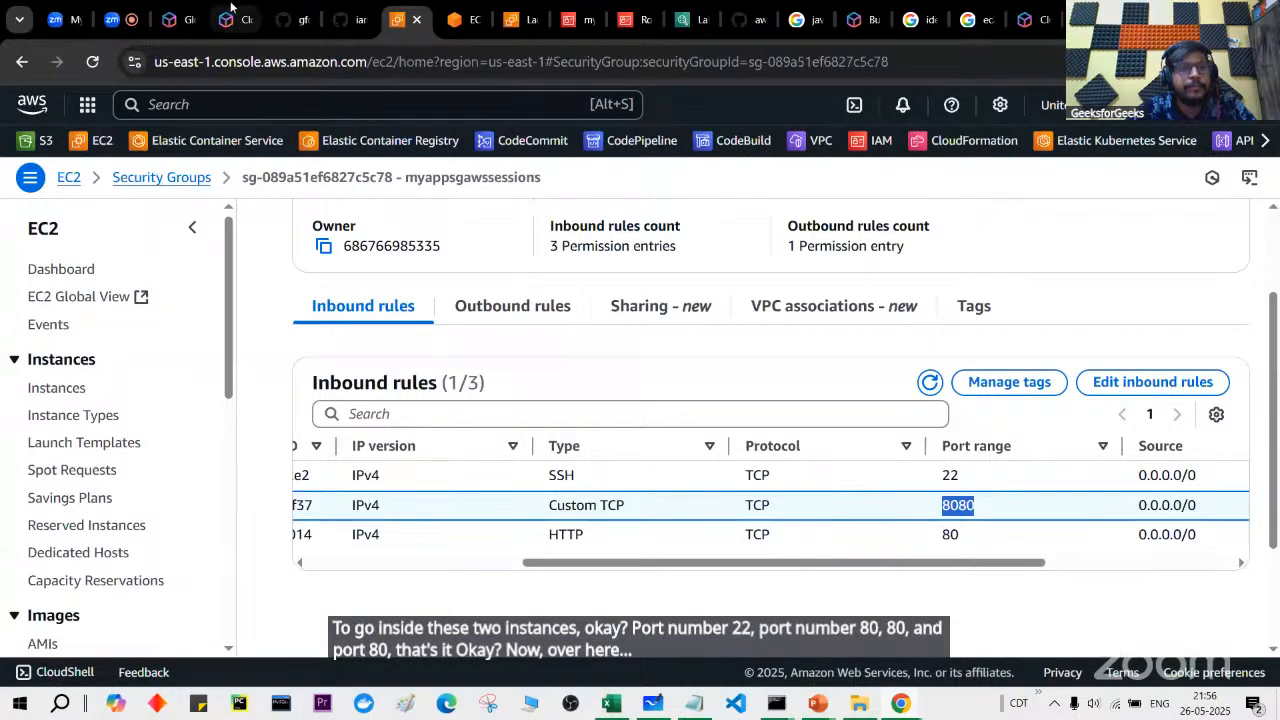
pyautogui.click(294, 14)
pyautogui.click(455, 19)
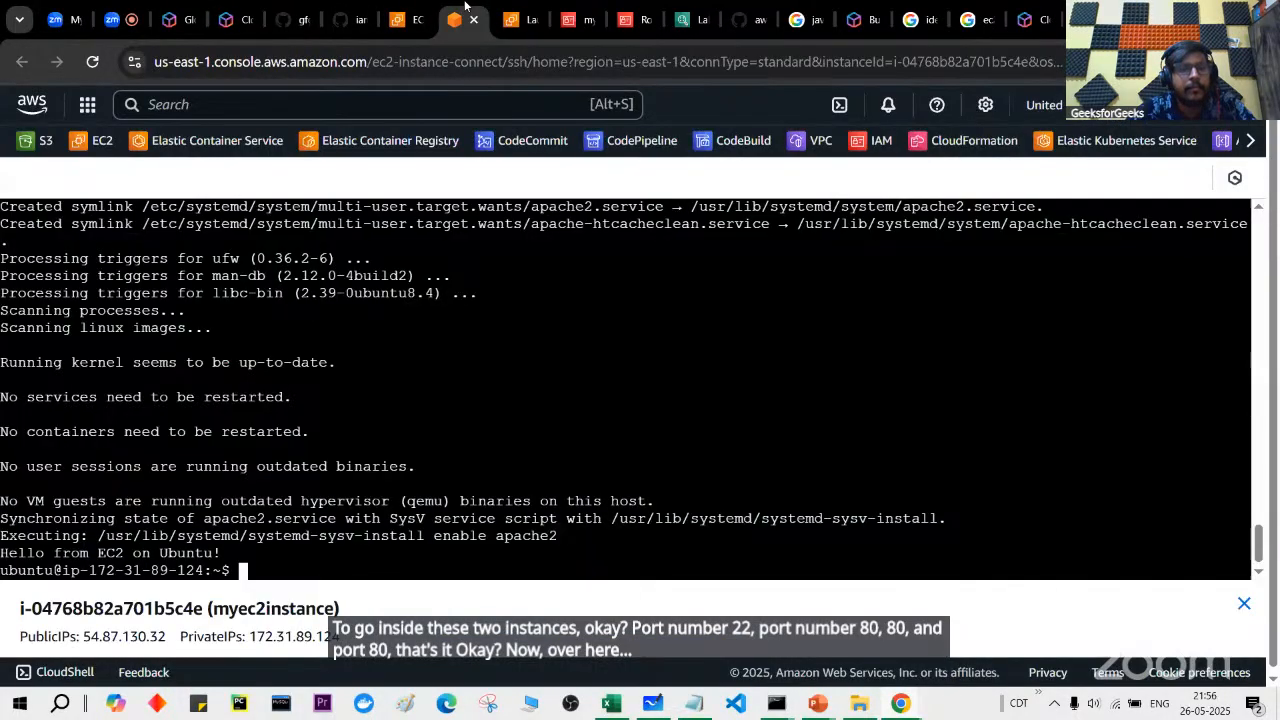
pyautogui.moveTo(2, 556); pyautogui.dragTo(224, 553)
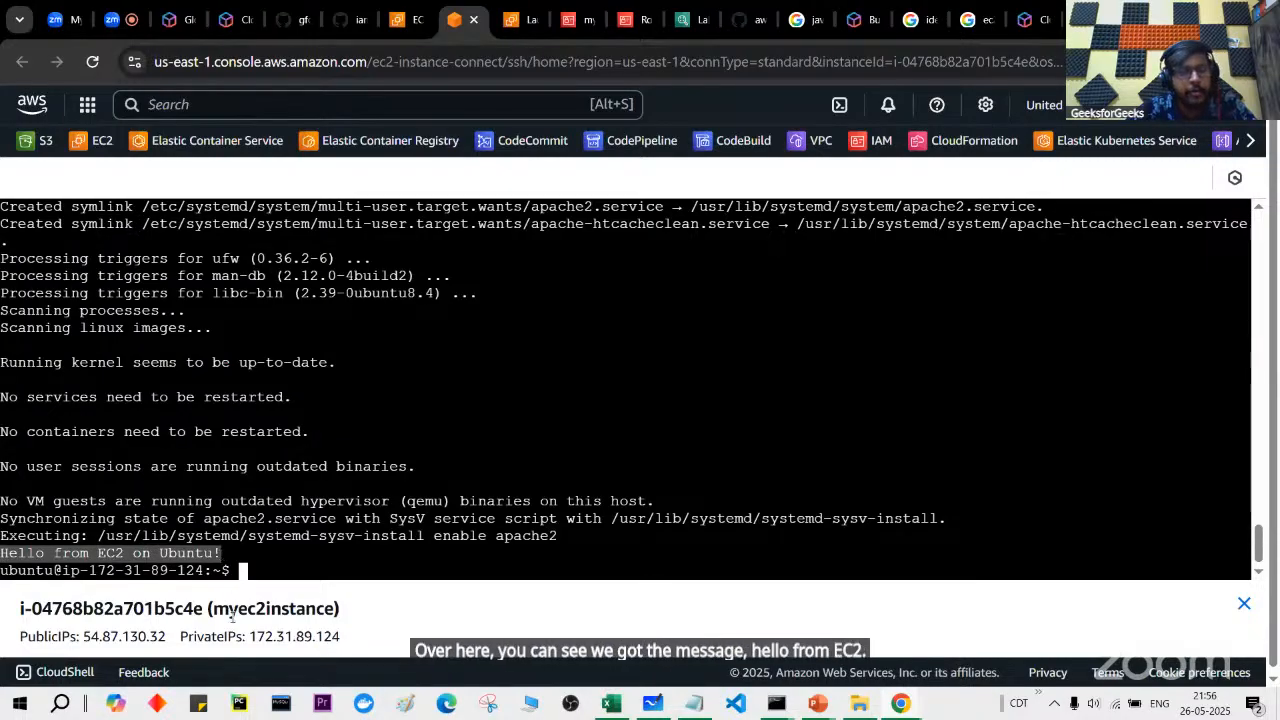
pyautogui.moveTo(83, 637); pyautogui.dragTo(167, 637)
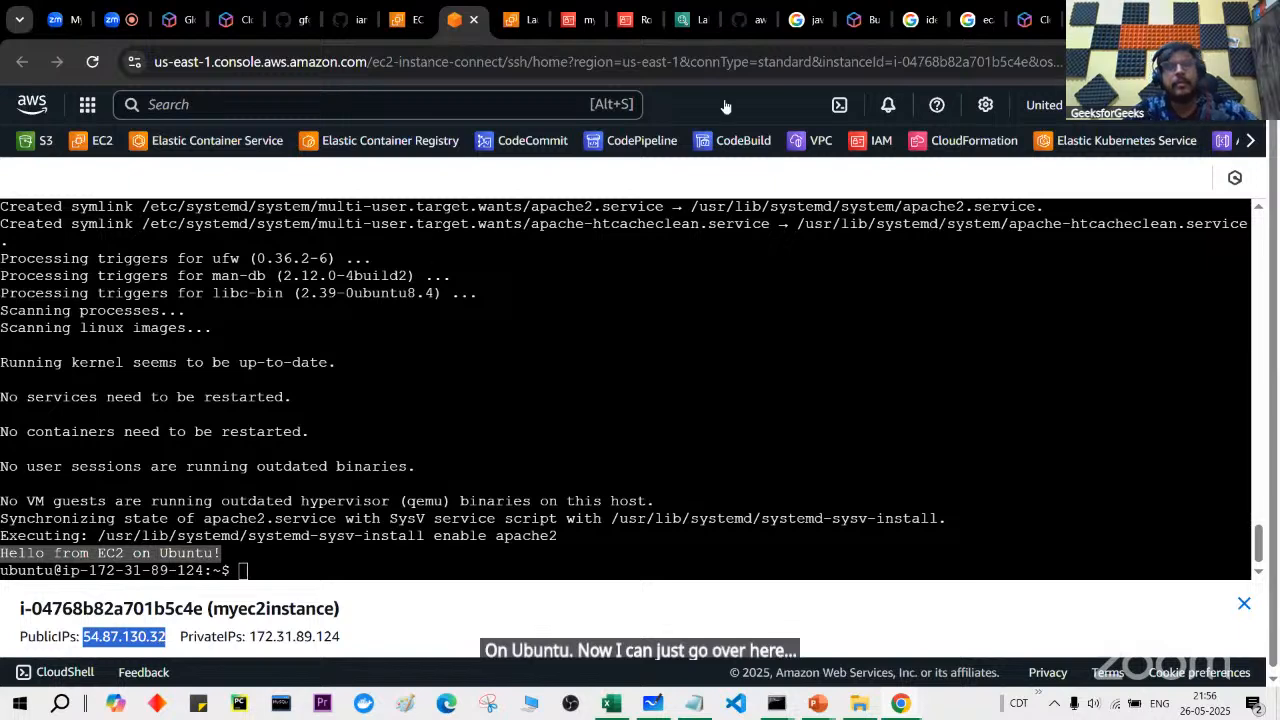
pyautogui.hotkey('ctrl', 'c')
# Step: Try loading 54.87.130.32:80 in a new tab, retrying after the load stalls
pyautogui.hotkey('ctrl', 't')
pyautogui.hotkey('ctrl', 'v')
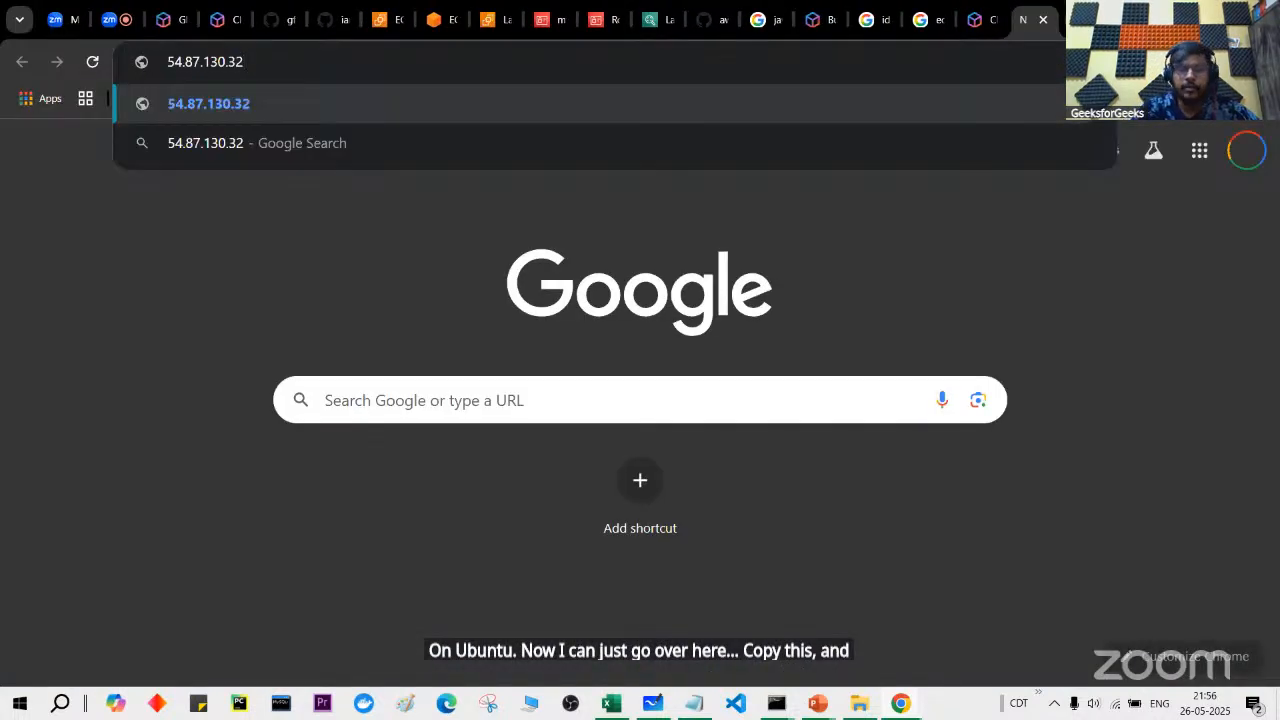
pyautogui.write(':80')
pyautogui.press('Return')
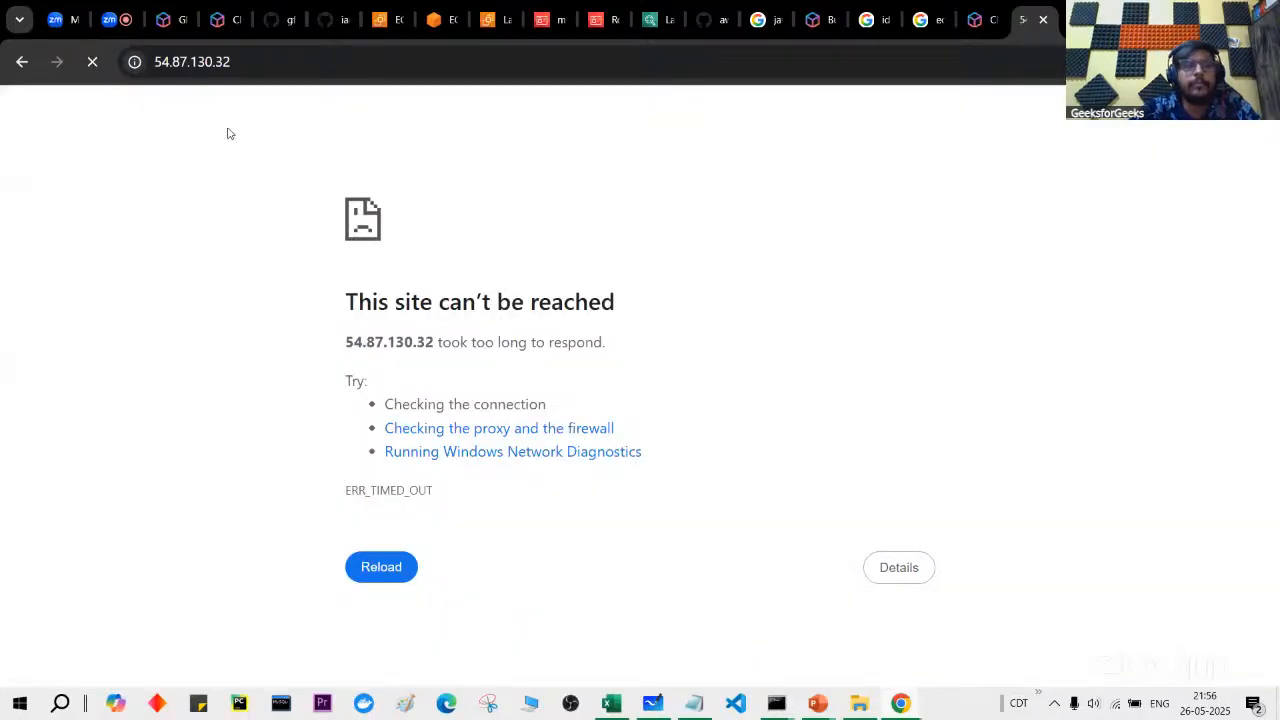
pyautogui.click(183, 63)
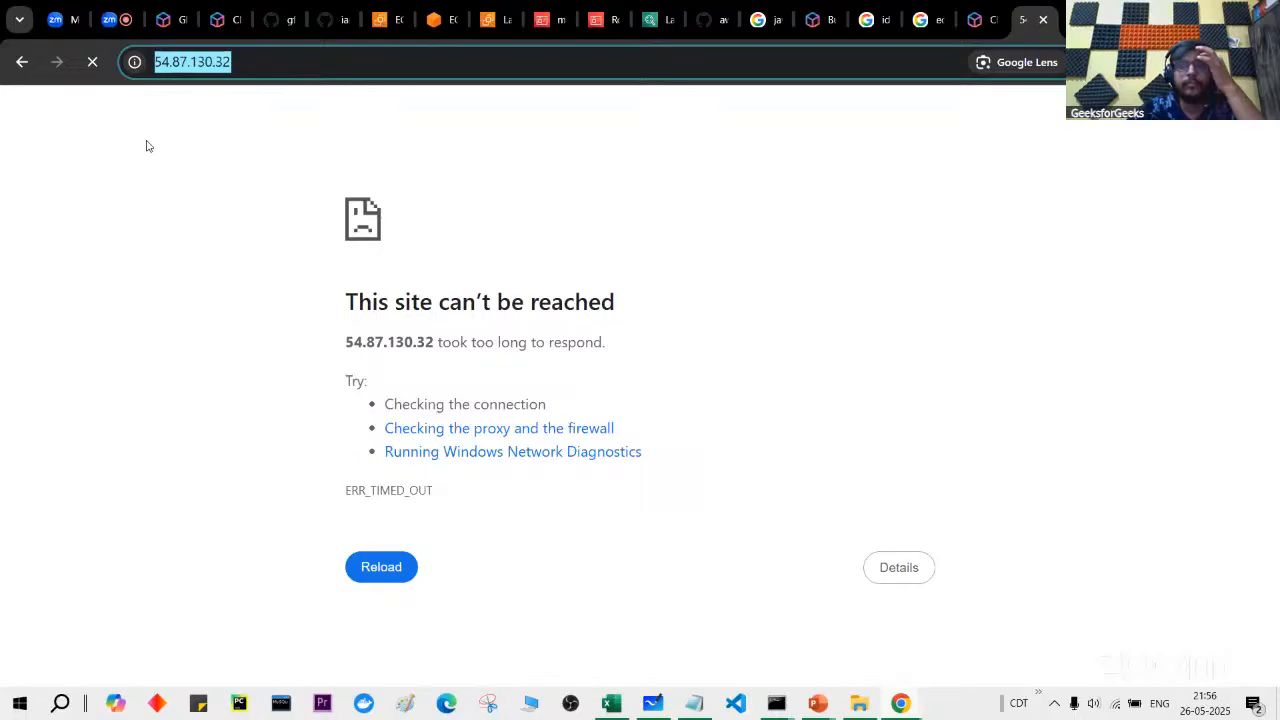
pyautogui.click(92, 62)
pyautogui.click(92, 62)
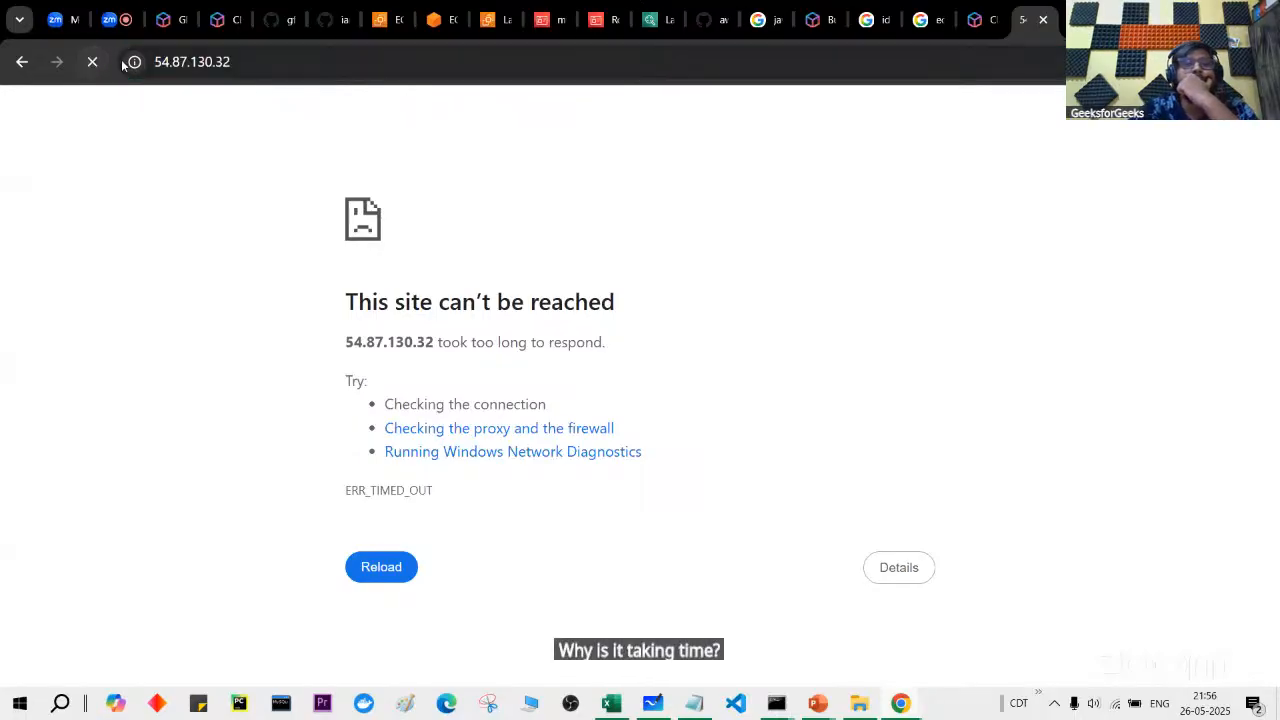
pyautogui.click(174, 62)
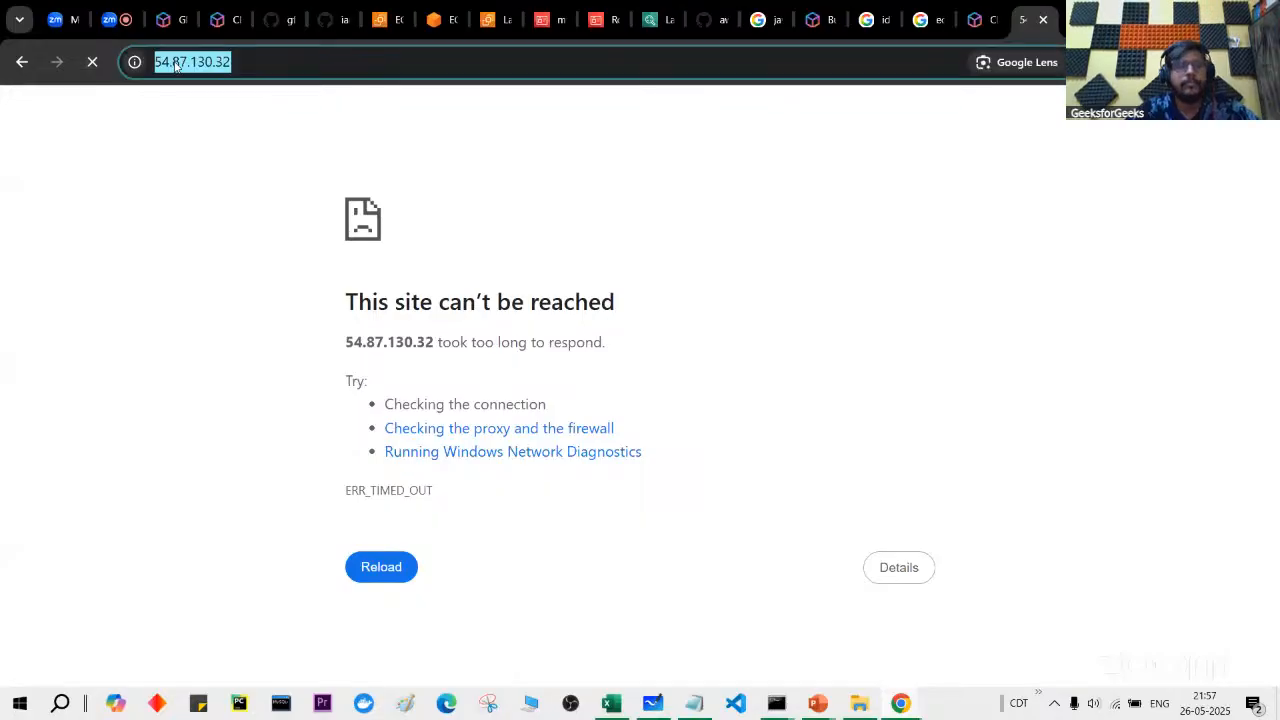
# Step: Load 54.87.130.32 over plain http to show 'Hello from EC2 on Ubuntu!'
pyautogui.hotkey('ctrl', 't')
pyautogui.hotkey('ctrl', 'v')
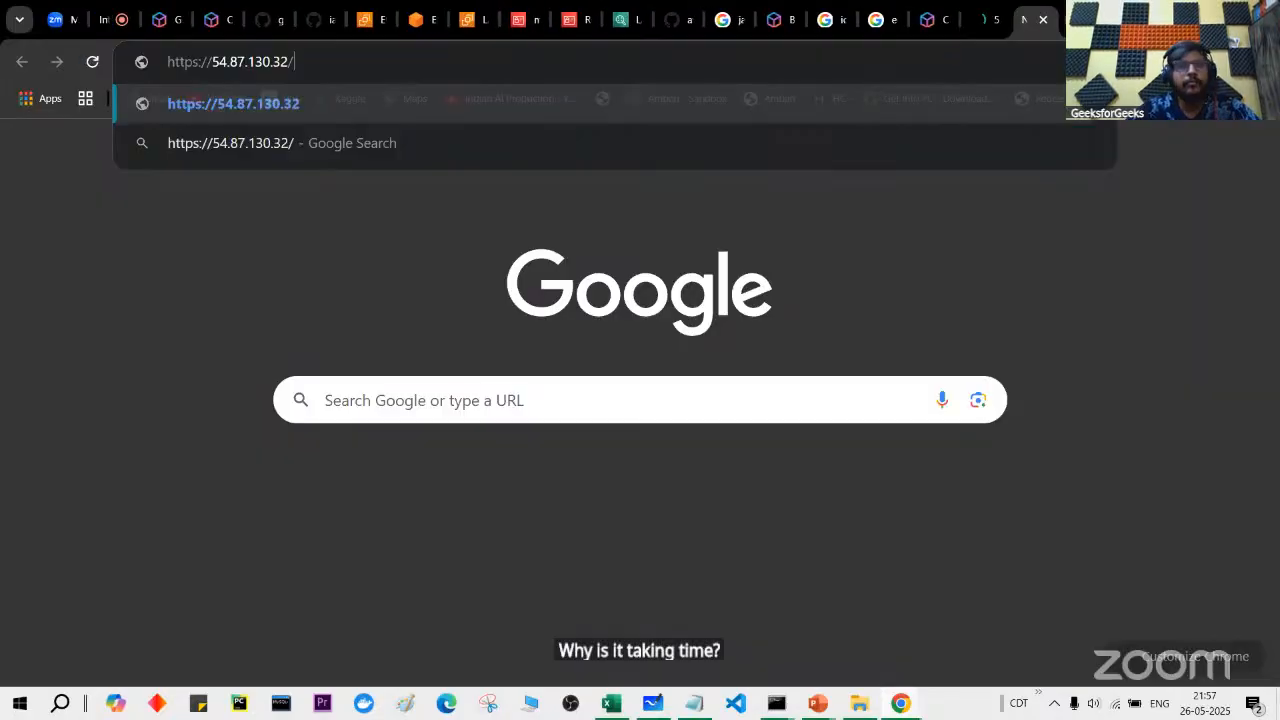
pyautogui.click(204, 62)
pyautogui.press('BackSpace')
pyautogui.press('Return')
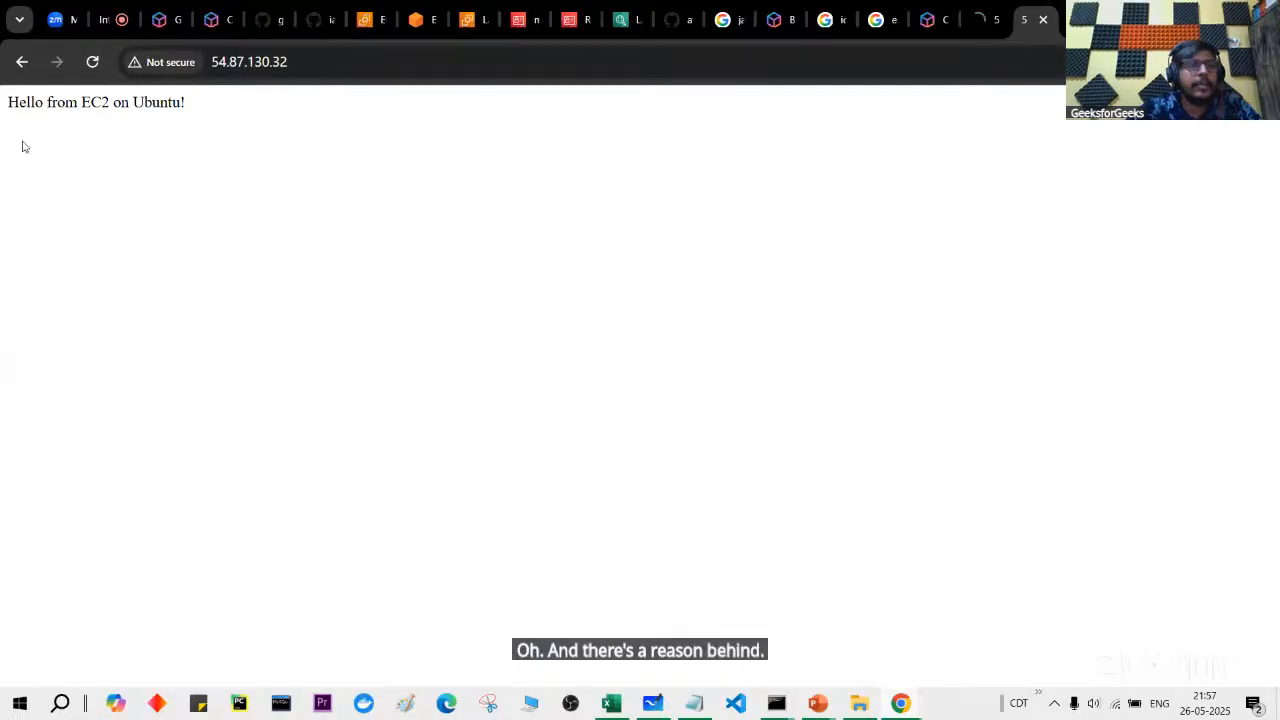
pyautogui.scroll(8, 22, 146)
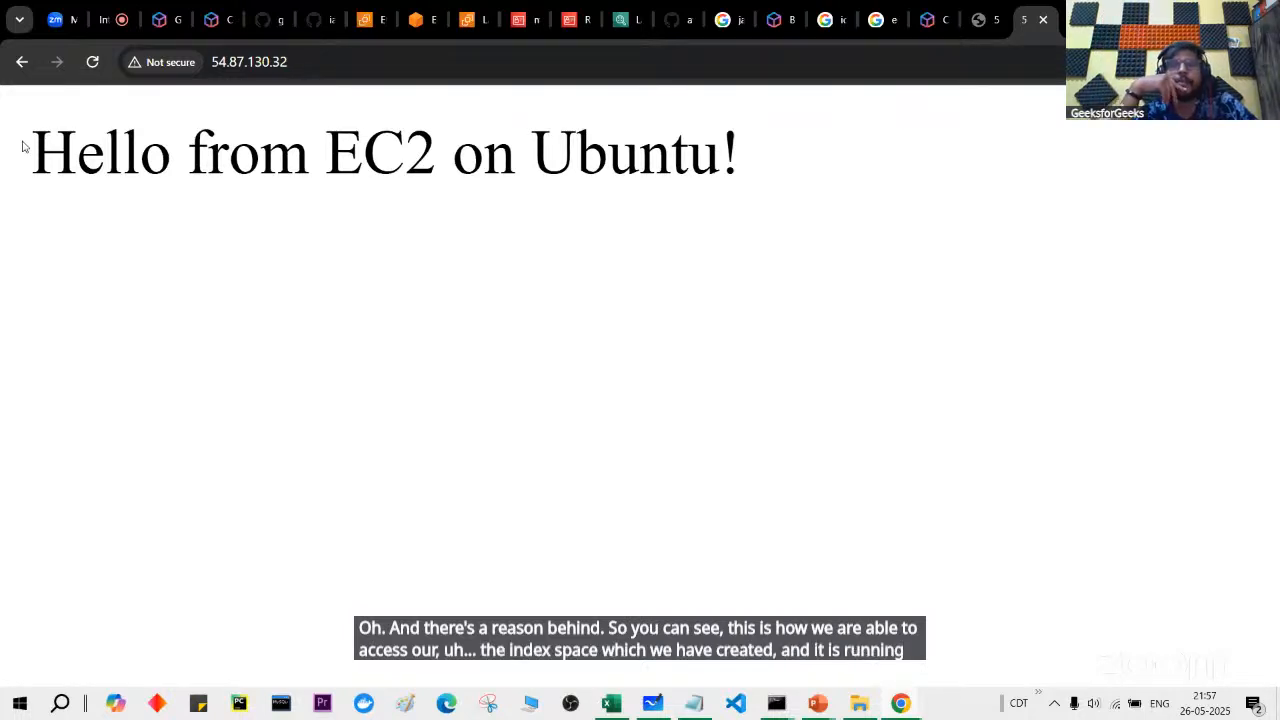
# Step: Run sudo systemctl in the instance terminal to list the system units
pyautogui.click(364, 19)
pyautogui.hotkey('ctrl', 'Tab')
pyautogui.click(474, 339)
pyautogui.write('sudo sys')
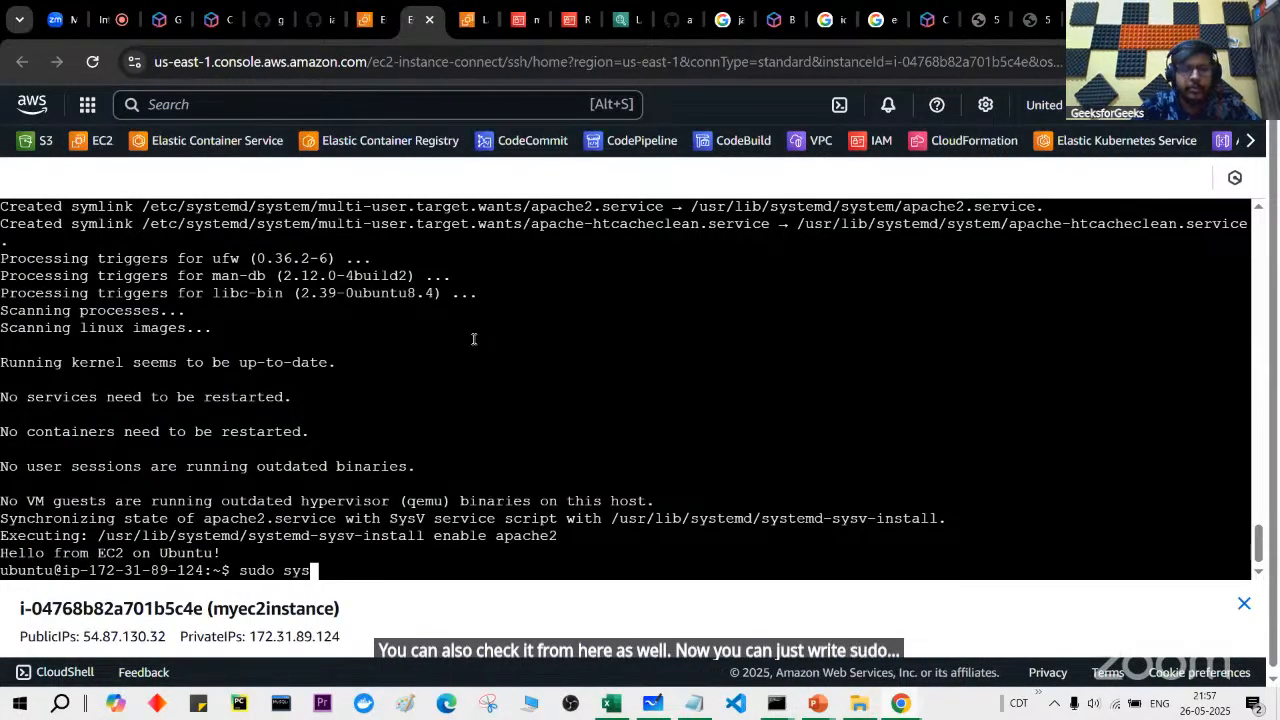
pyautogui.write('temctl ')
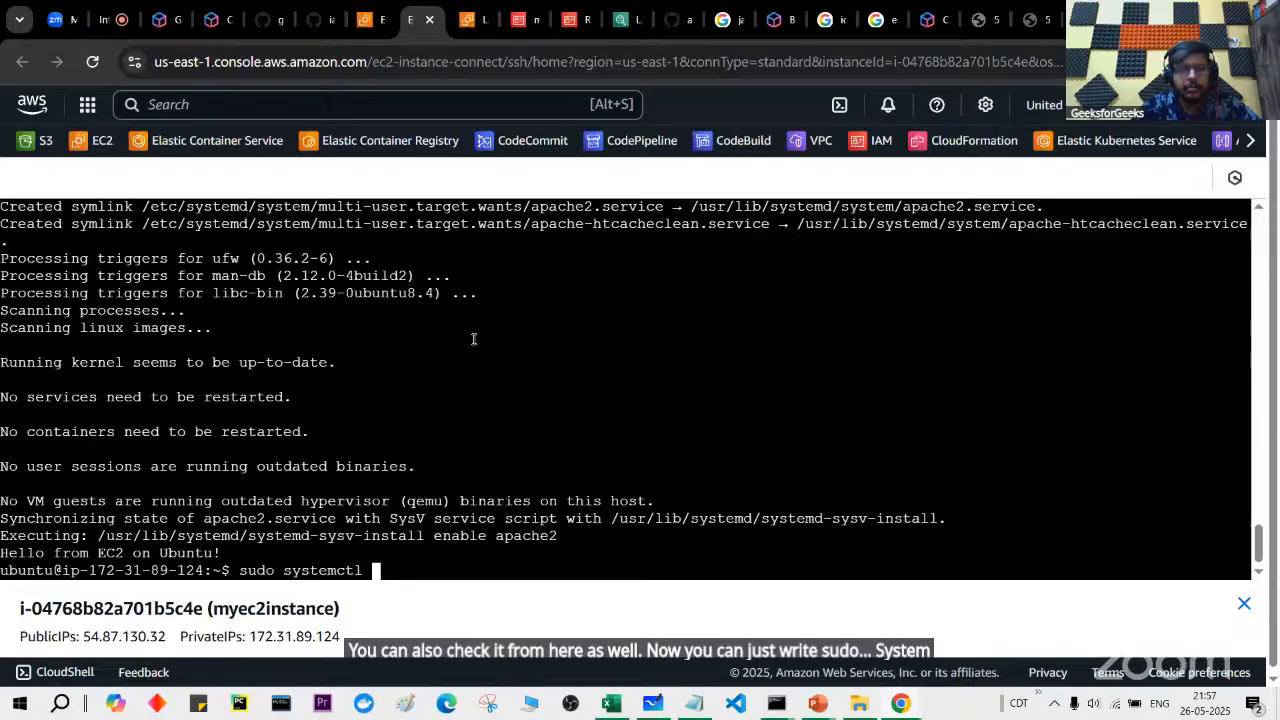
pyautogui.write('status')
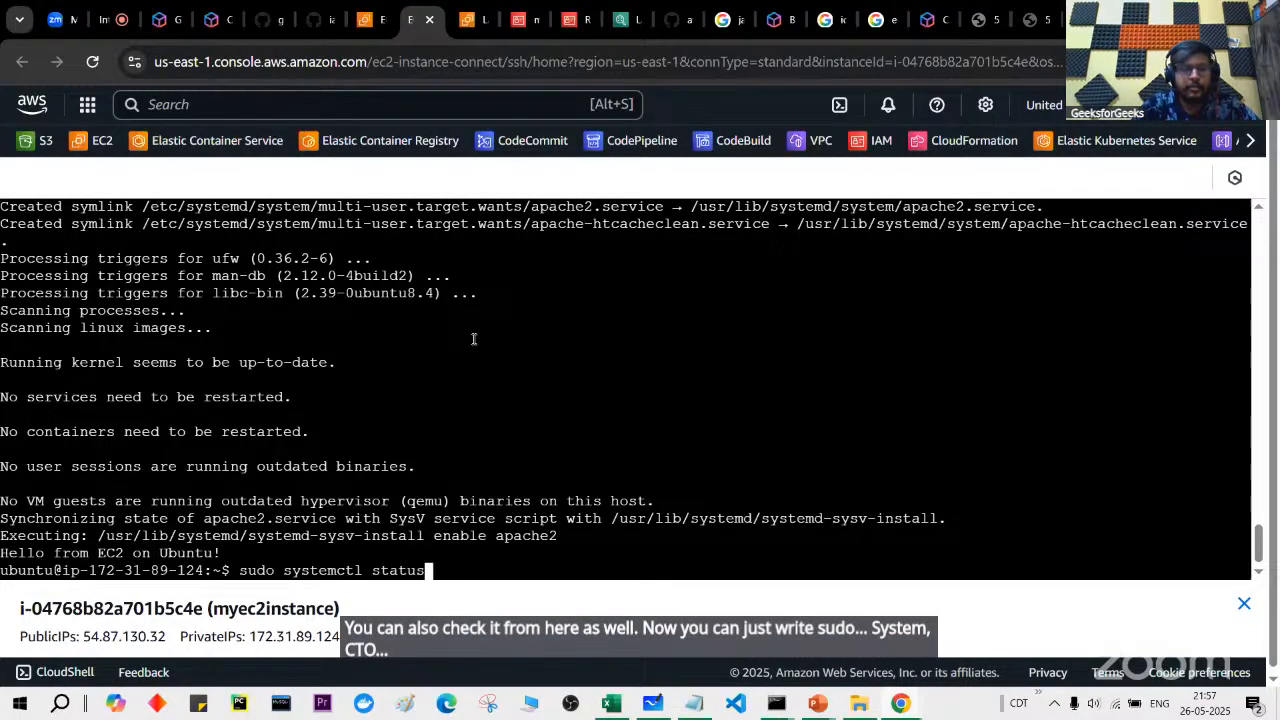
pyautogui.press('BackSpace')
pyautogui.press('BackSpace')
pyautogui.press('BackSpace')
pyautogui.press('BackSpace')
pyautogui.press('BackSpace')
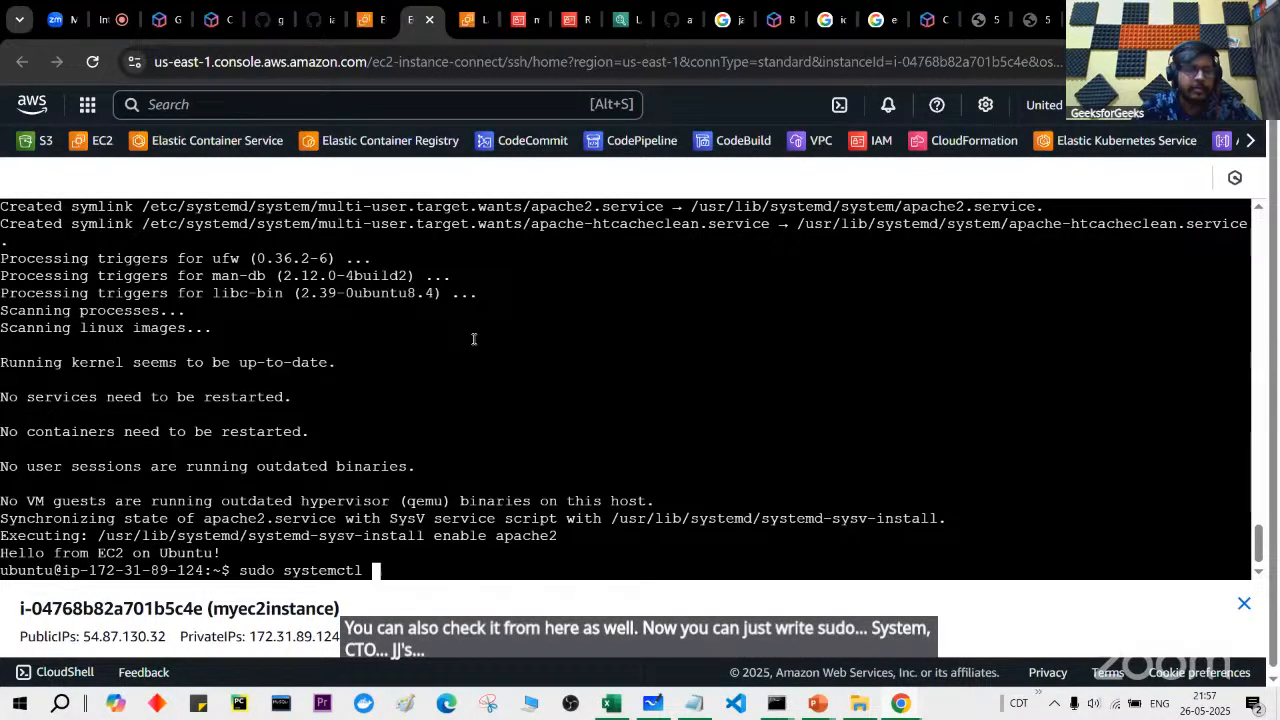
pyautogui.press('Return')
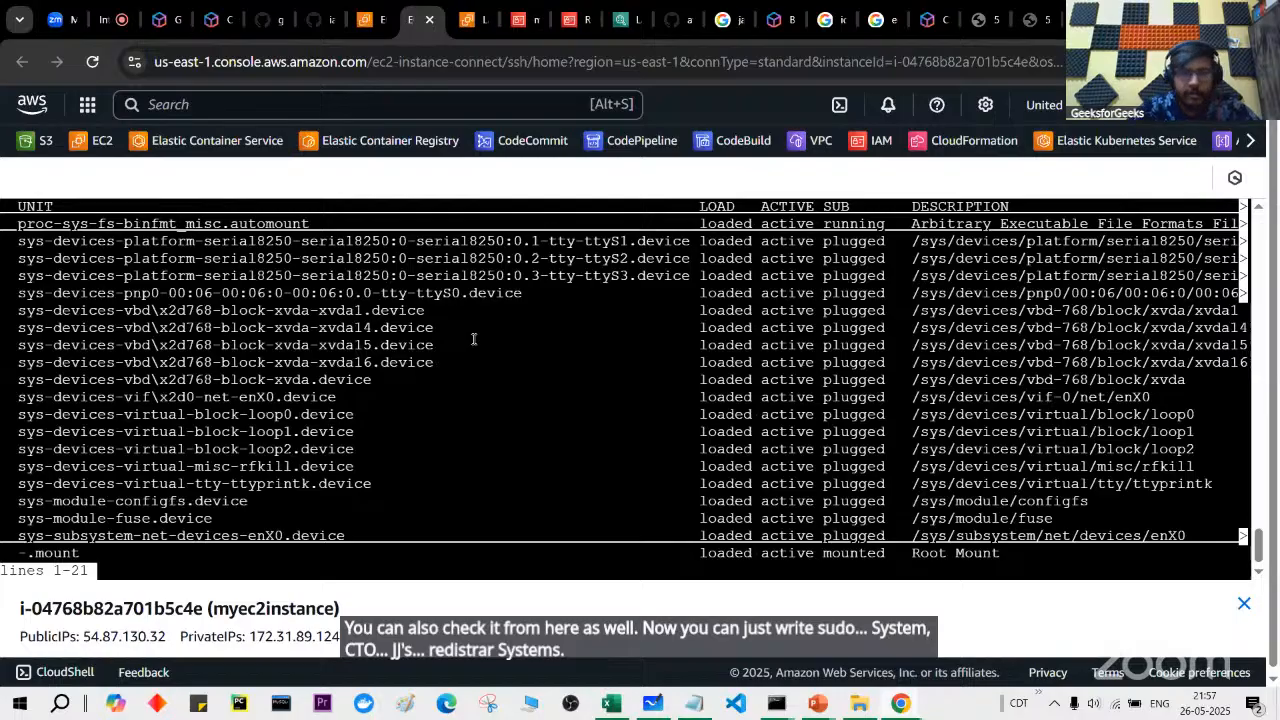
# Step: Run sudo service --status-all and confirm apache2 shows as running
pyautogui.write('q')
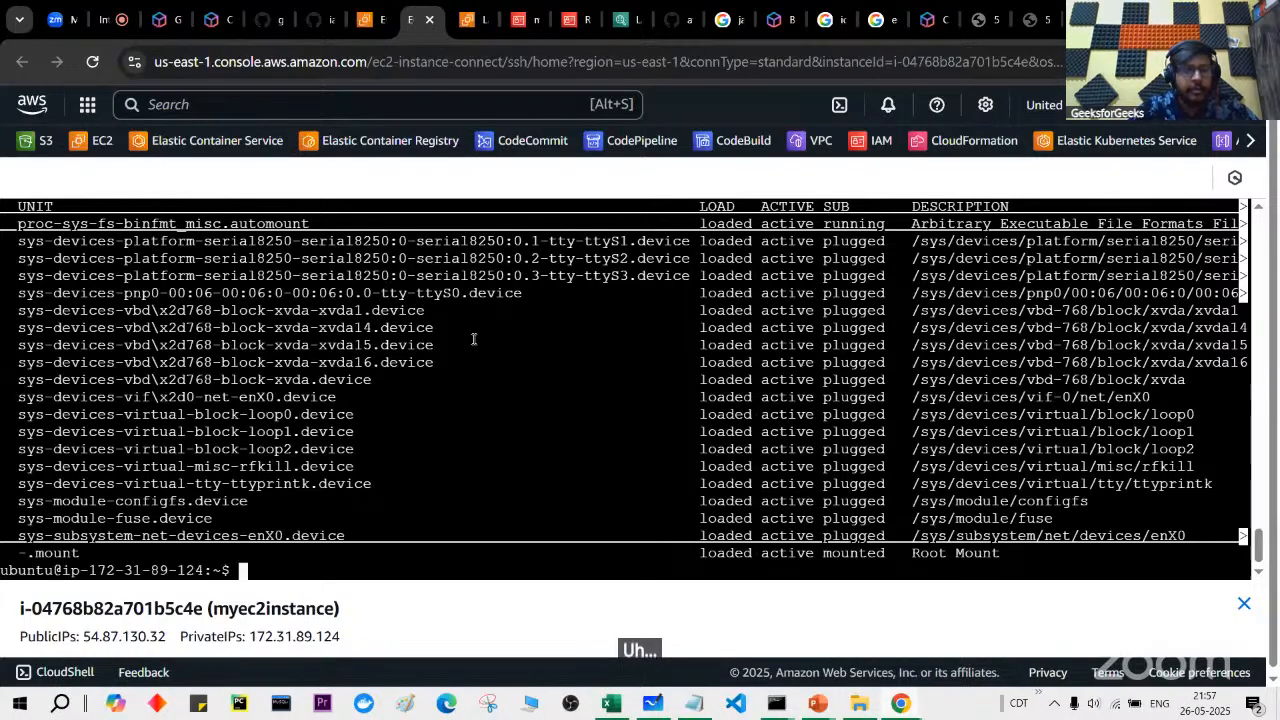
pyautogui.write('sudo service')
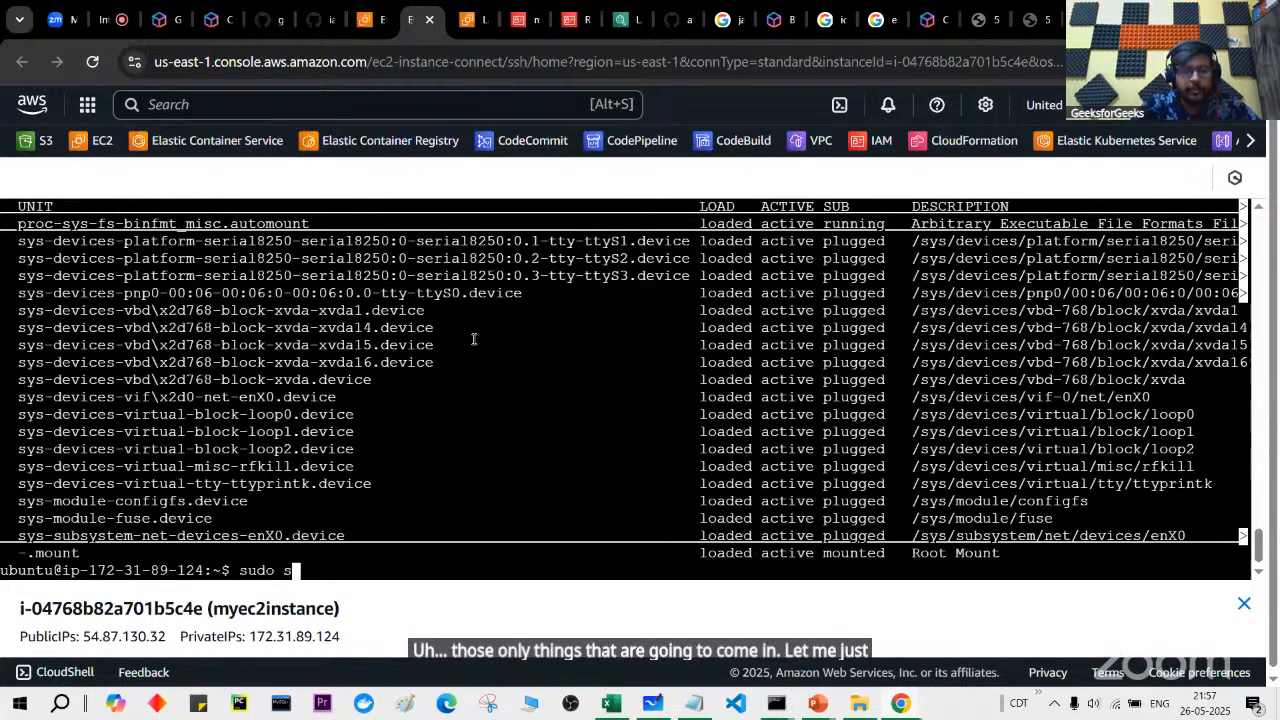
pyautogui.press('Return')
pyautogui.press('Up')
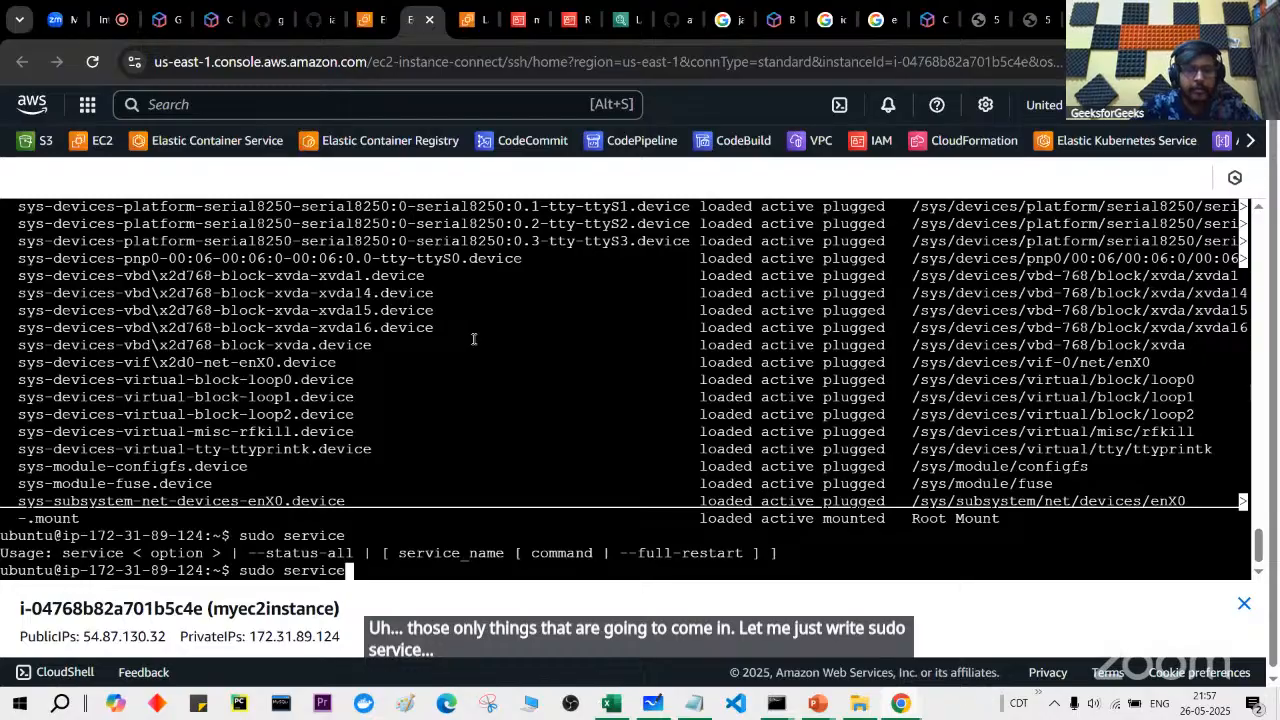
pyautogui.write('--stat')
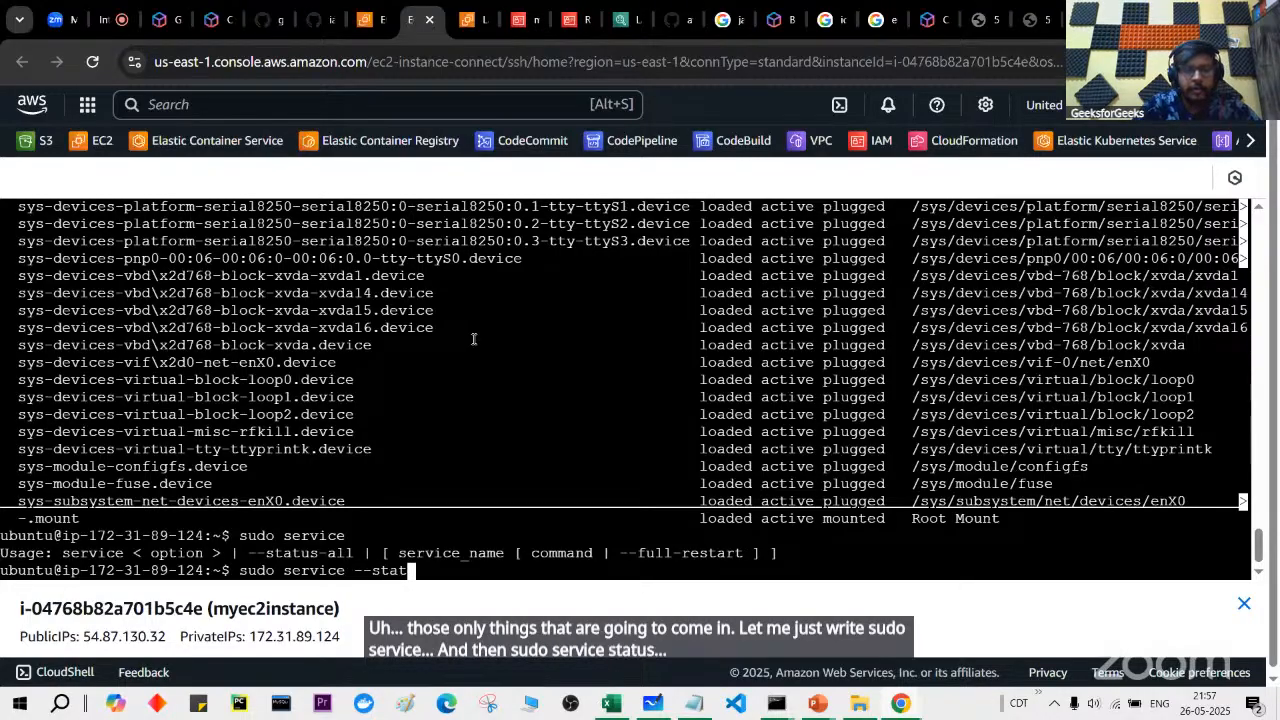
pyautogui.write('us-all')
pyautogui.press('Return')
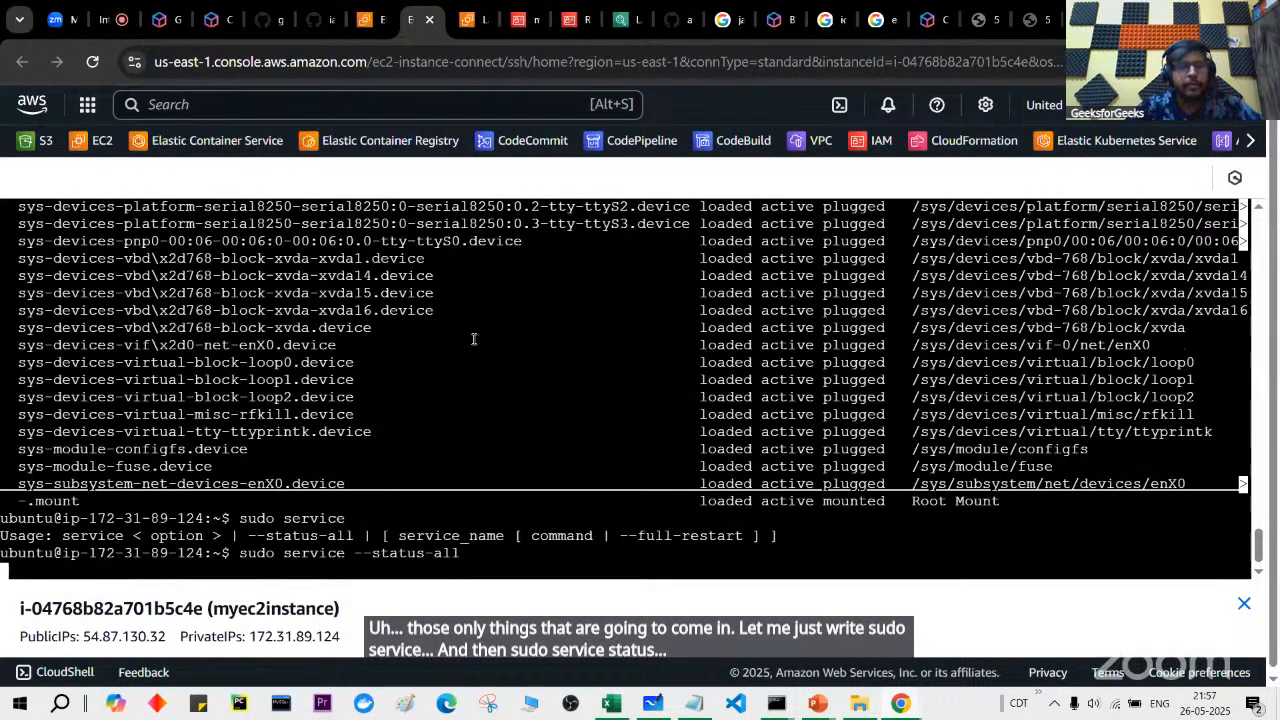
pyautogui.scroll(1, 474, 339)
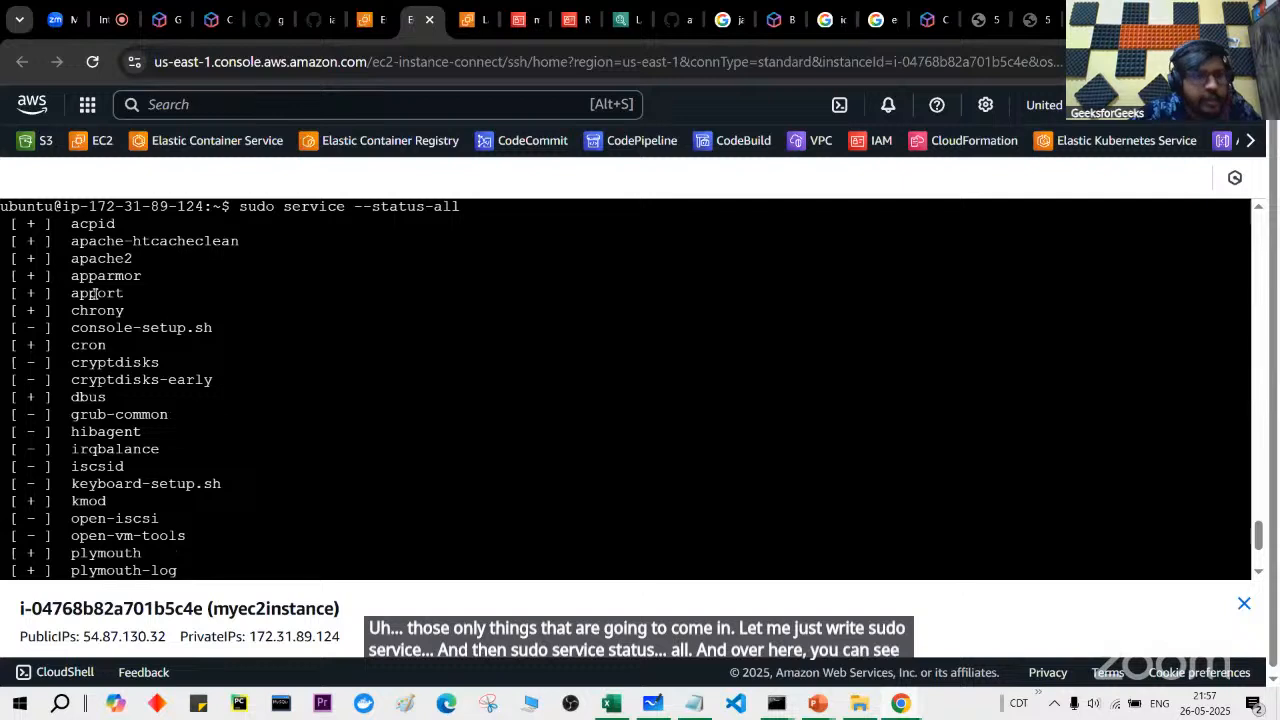
pyautogui.moveTo(13, 259); pyautogui.dragTo(138, 259)
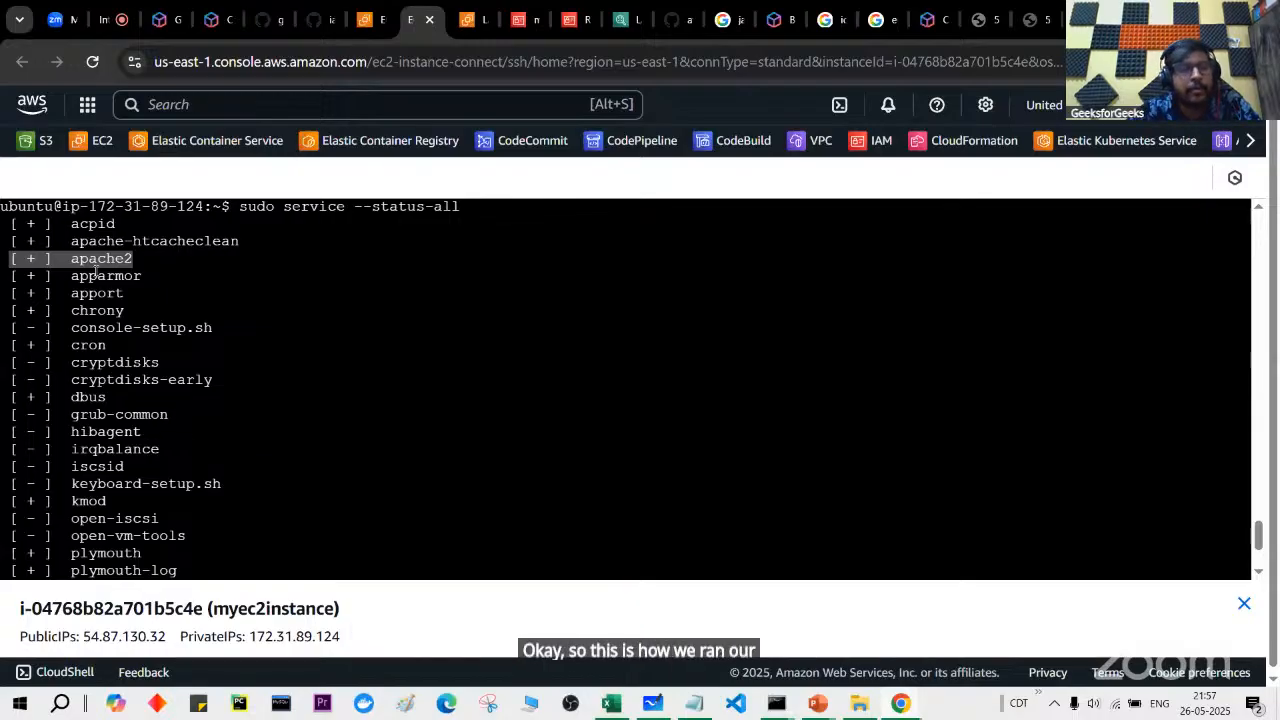
pyautogui.scroll(-3, 316, 417)
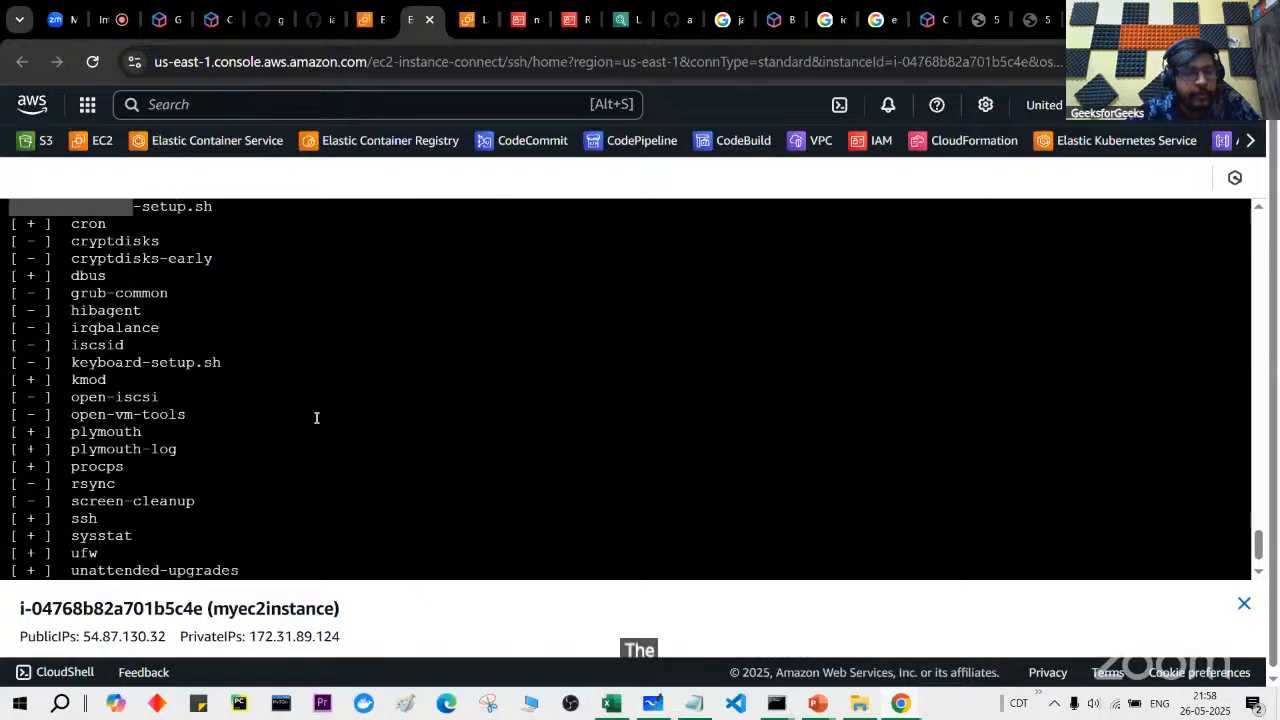
# Step: Copy the /var/www/html/index.html path from line 14 of apache.sh on GitHub
pyautogui.click(329, 6)
pyautogui.click(283, 6)
pyautogui.scroll(-1, 335, 390)
pyautogui.click(337, 472)
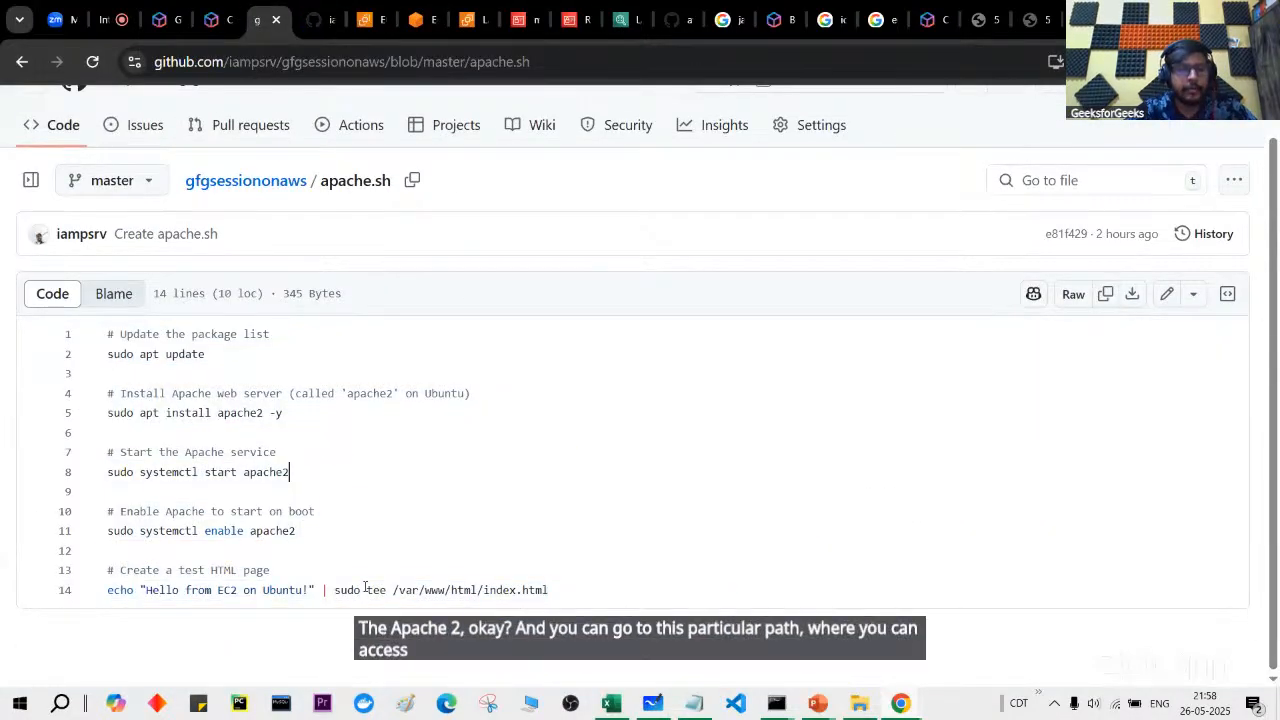
pyautogui.moveTo(393, 590); pyautogui.dragTo(549, 590)
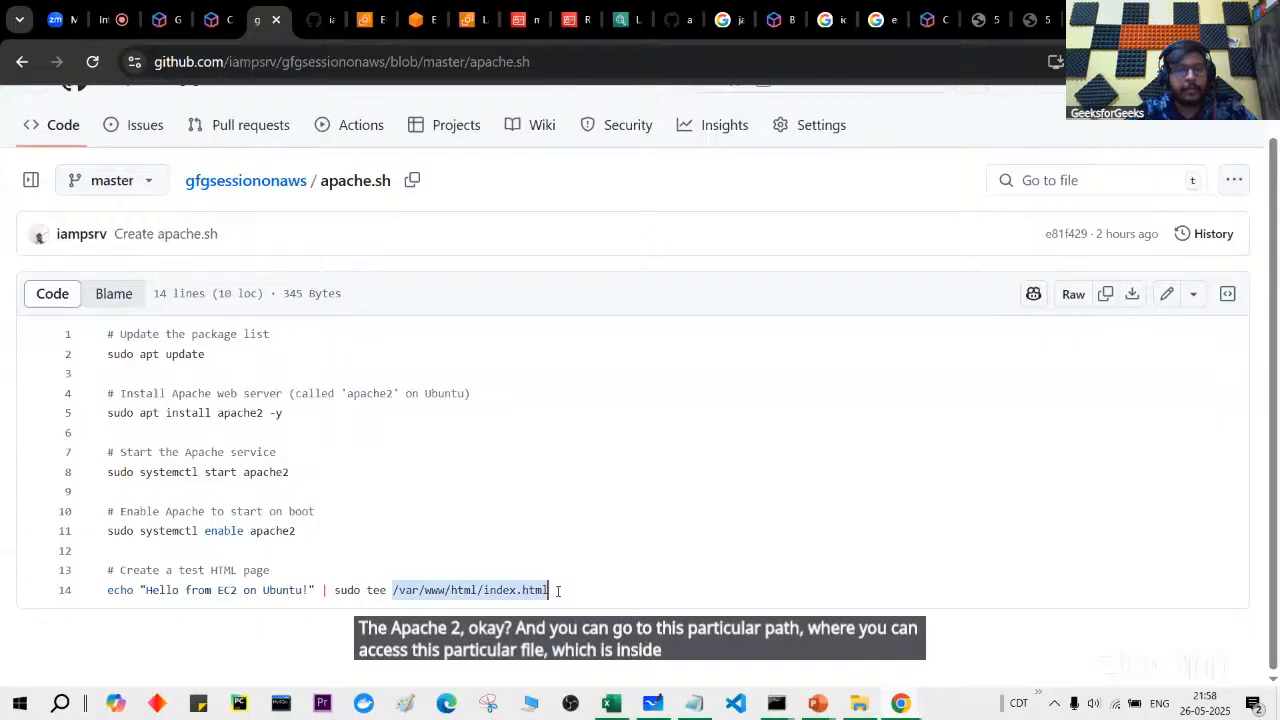
# Step: Change into the /var/www/html/ folder in the instance terminal
pyautogui.click(320, 16)
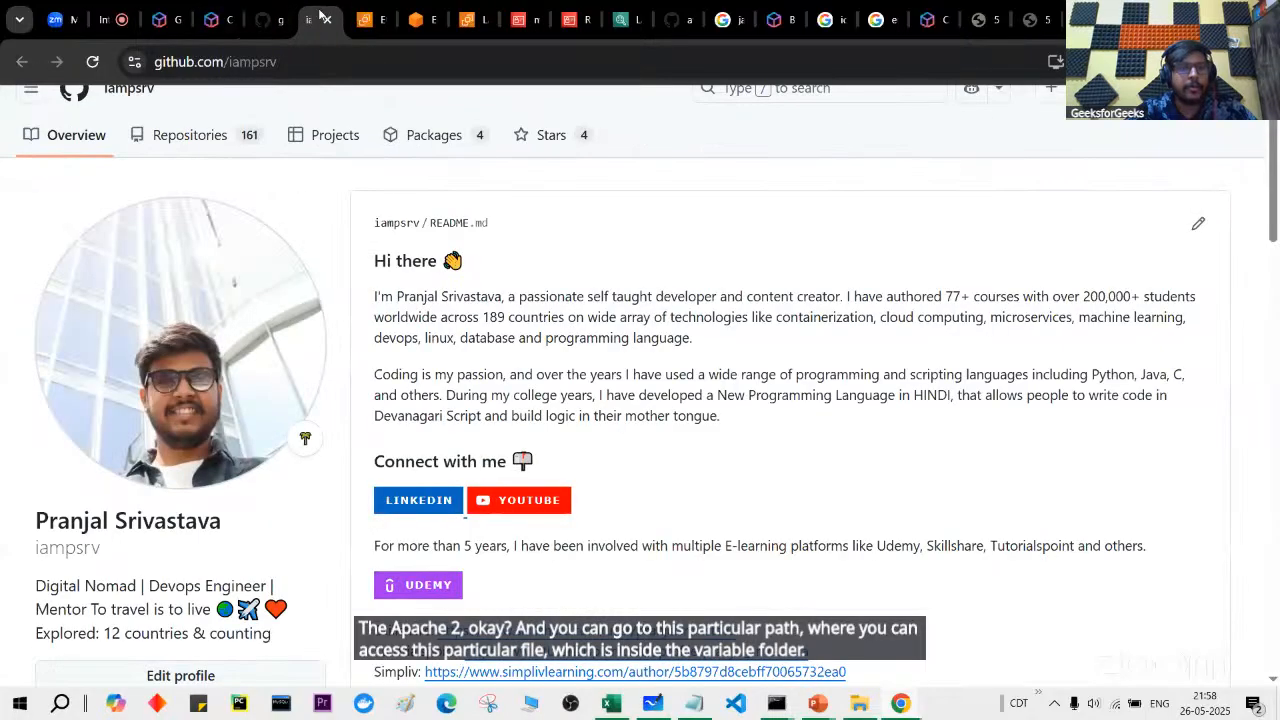
pyautogui.click(370, 16)
pyautogui.click(398, 19)
pyautogui.click(394, 343)
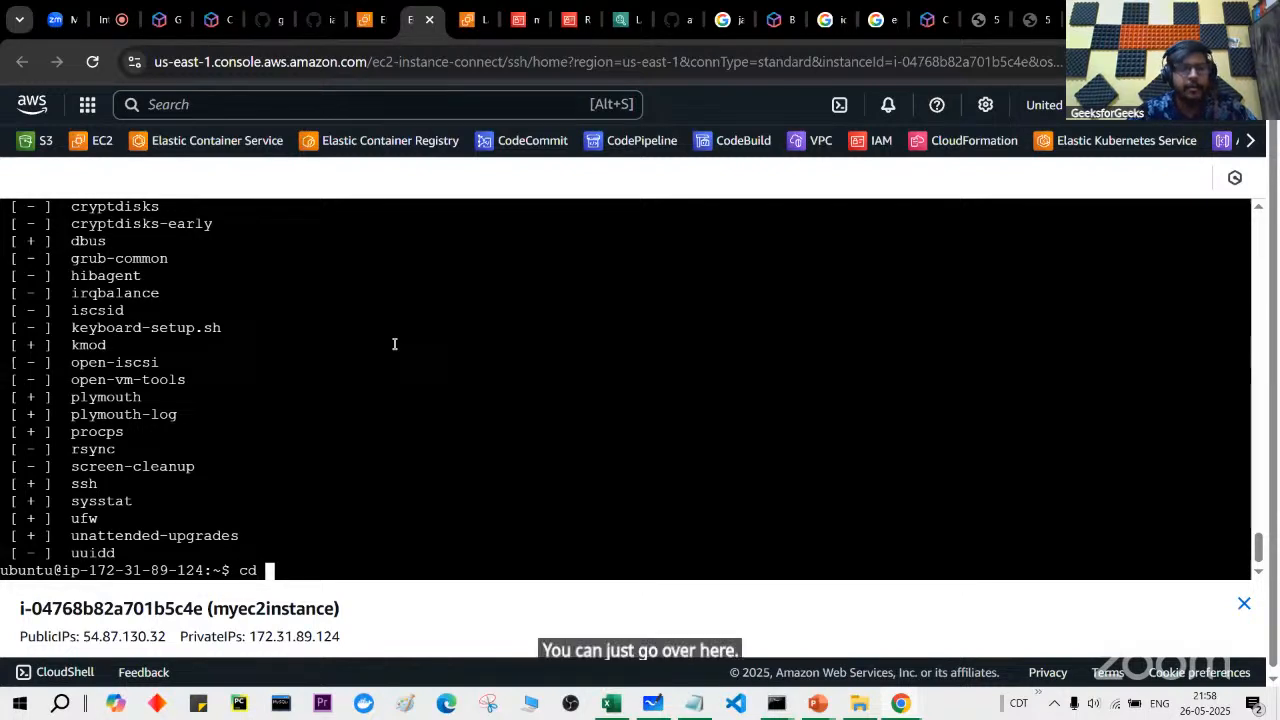
pyautogui.rightClick(433, 378)
pyautogui.click(505, 475)
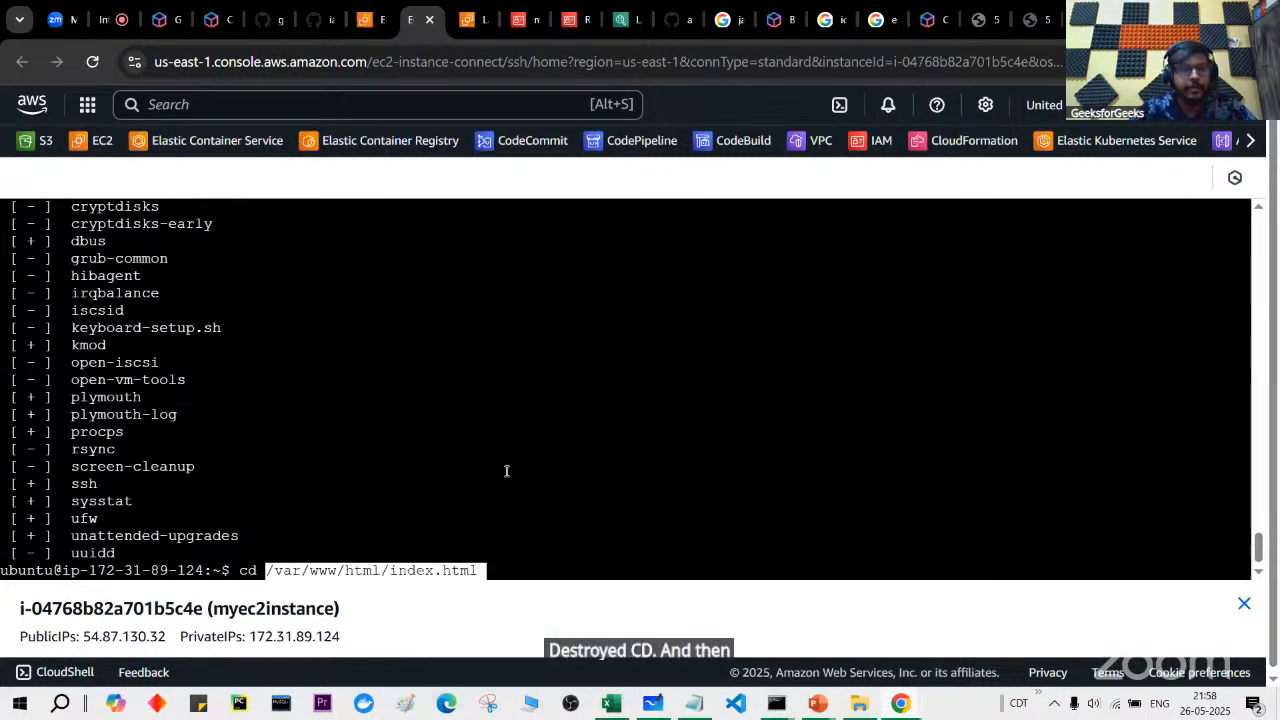
pyautogui.press('BackSpace')
pyautogui.press('BackSpace')
pyautogui.press('BackSpace')
pyautogui.press('BackSpace')
pyautogui.press('BackSpace')
pyautogui.press('BackSpace')
pyautogui.press('BackSpace')
pyautogui.press('BackSpace')
pyautogui.press('BackSpace')
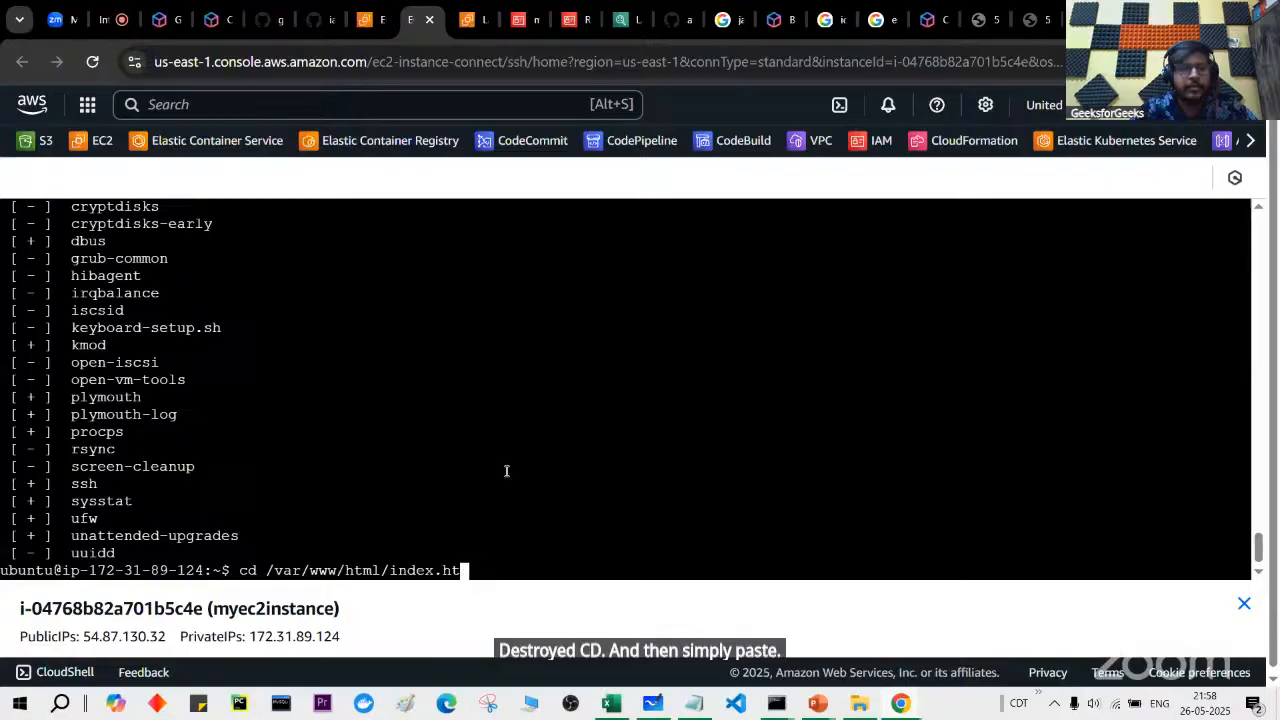
pyautogui.press('BackSpace')
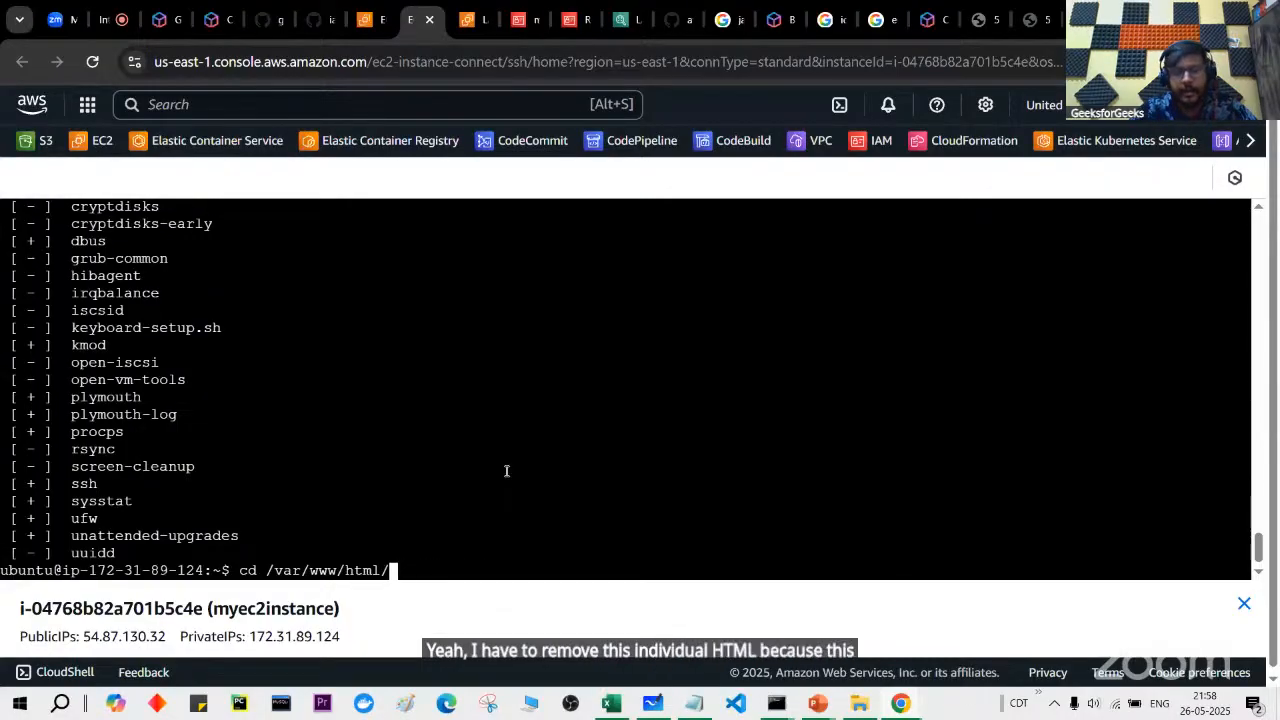
pyautogui.press('Return')
# Step: List the folder contents to show index.html
pyautogui.write('ls')
pyautogui.press('Return')
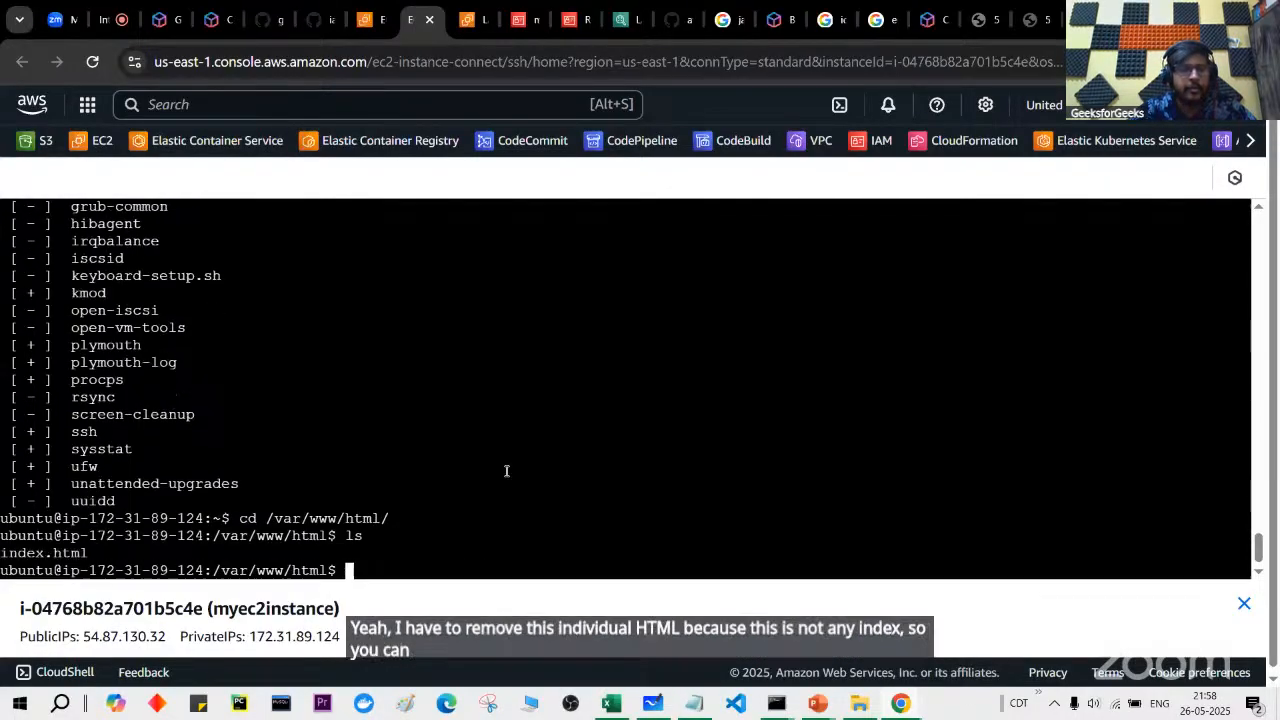
pyautogui.moveTo(2, 558); pyautogui.dragTo(91, 552)
pyautogui.click(91, 552)
# Step: Print index.html to show 'Hello from EC2 on Ubuntu!'
pyautogui.write('cat i')
pyautogui.press('Tab')
pyautogui.press('Return')
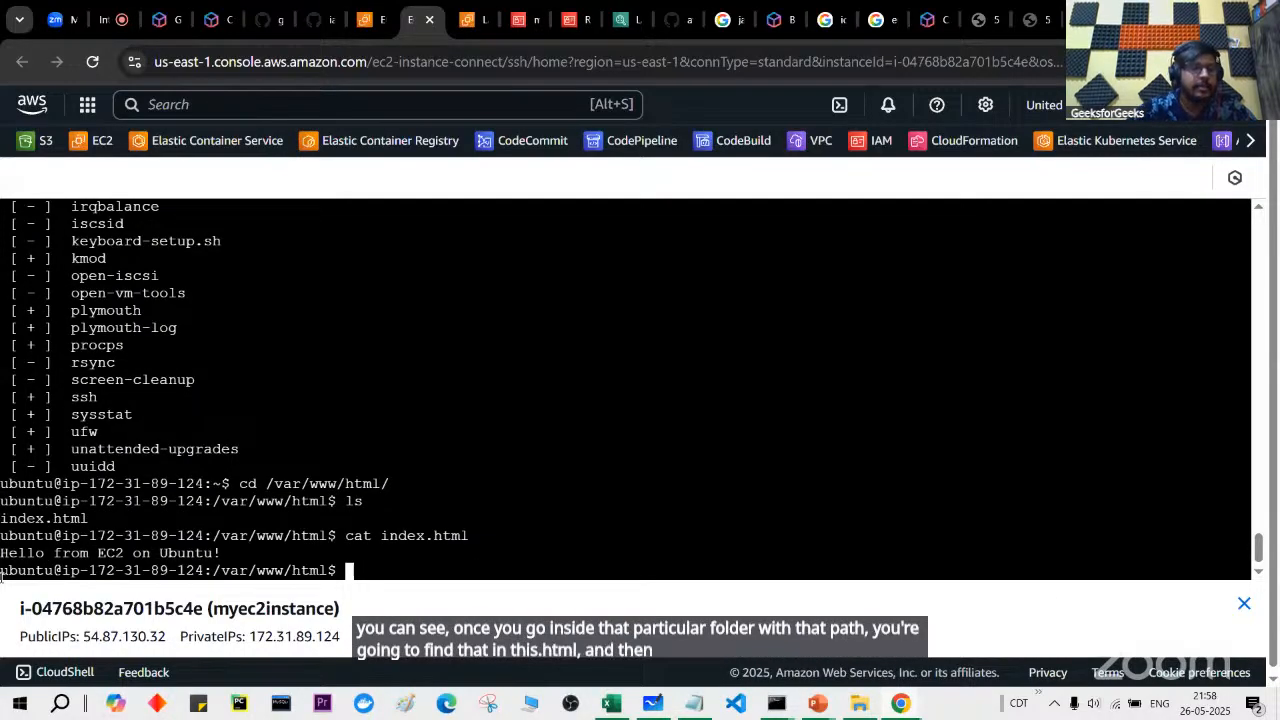
pyautogui.moveTo(4, 562); pyautogui.dragTo(178, 550)
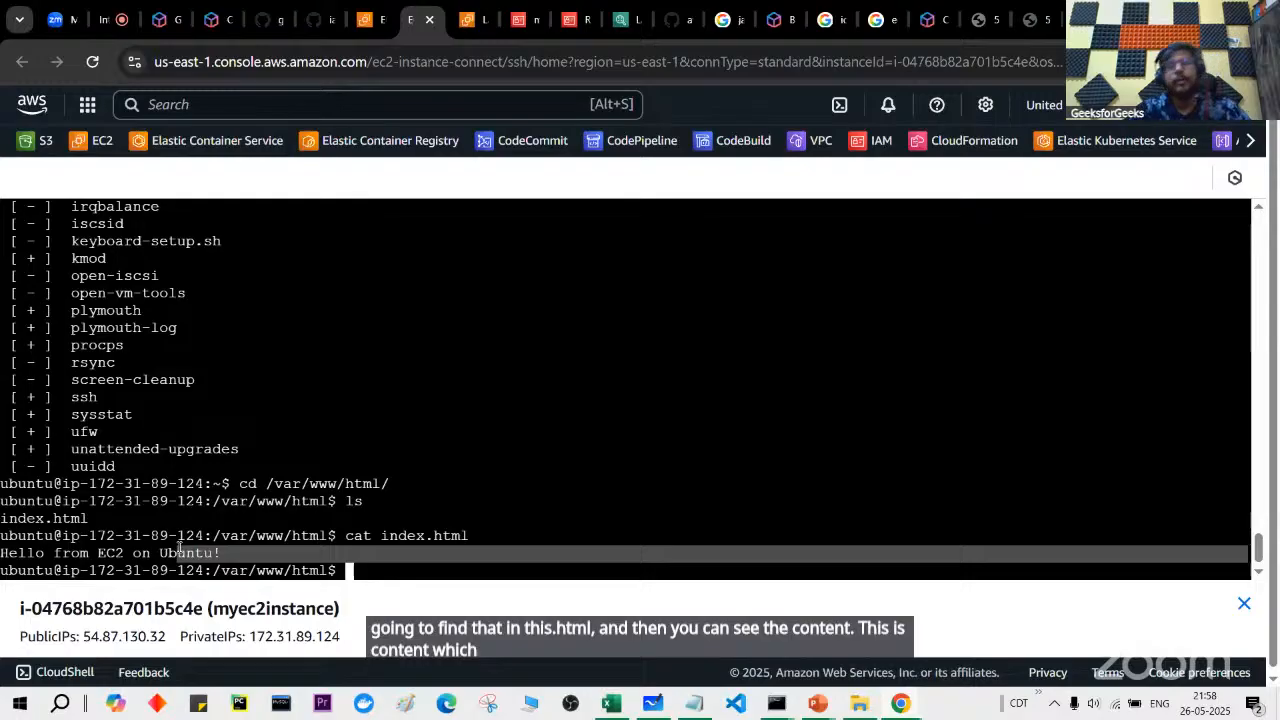
pyautogui.scroll(2, 132, 525)
pyautogui.scroll(-1, 132, 525)
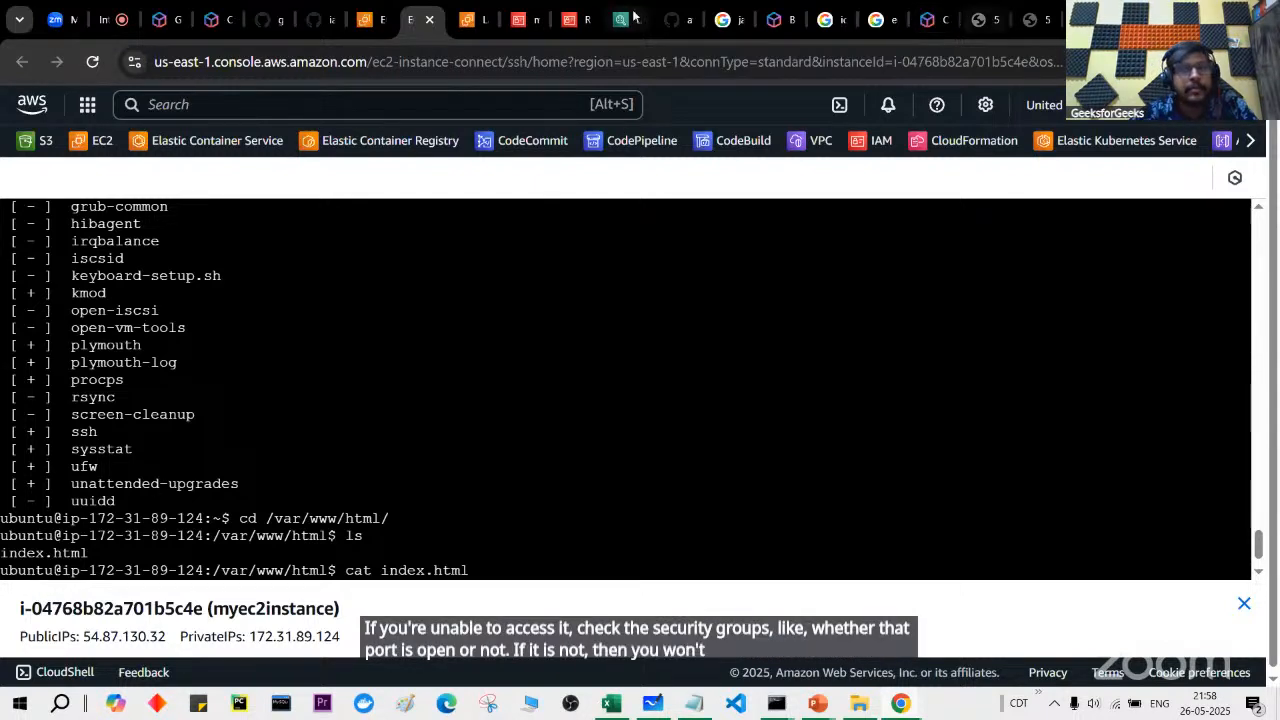
pyautogui.click(466, 8)
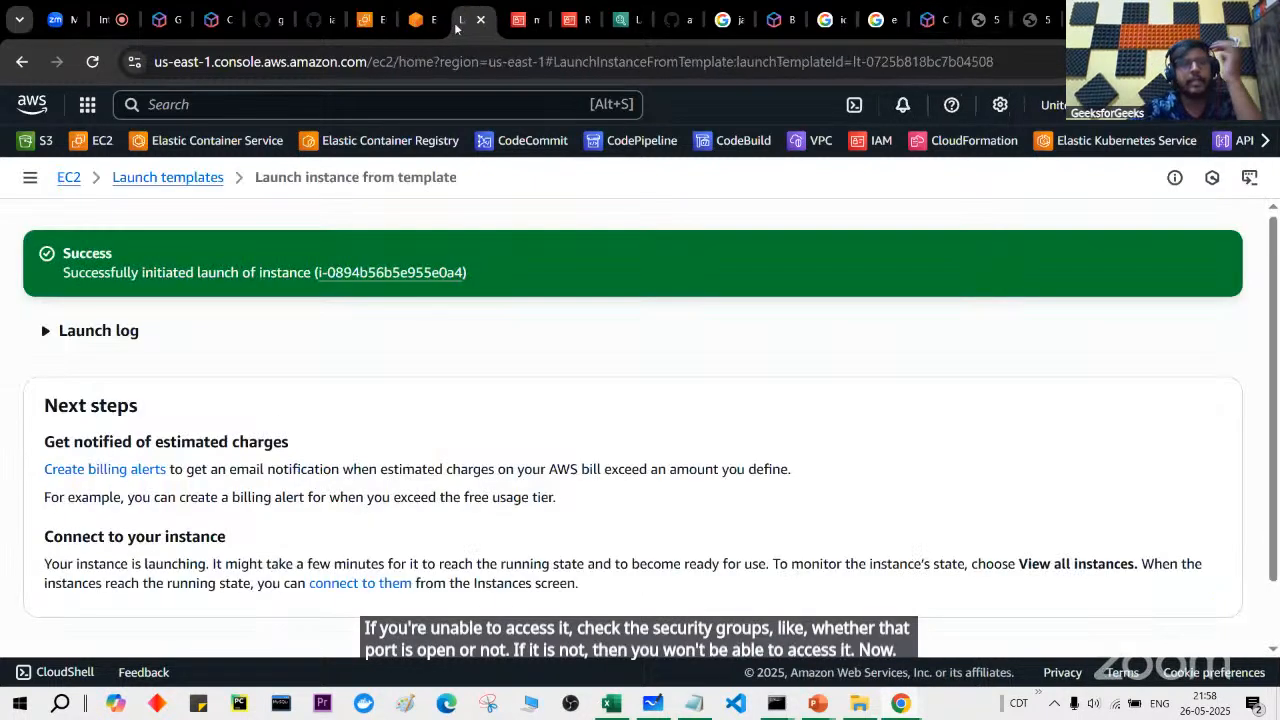
# Step: Delete the HTTP 80 and Custom TCP 8080 inbound rules, keeping only SSH 22, and save
pyautogui.click(370, 19)
pyautogui.hscroll(-5, 757, 483)
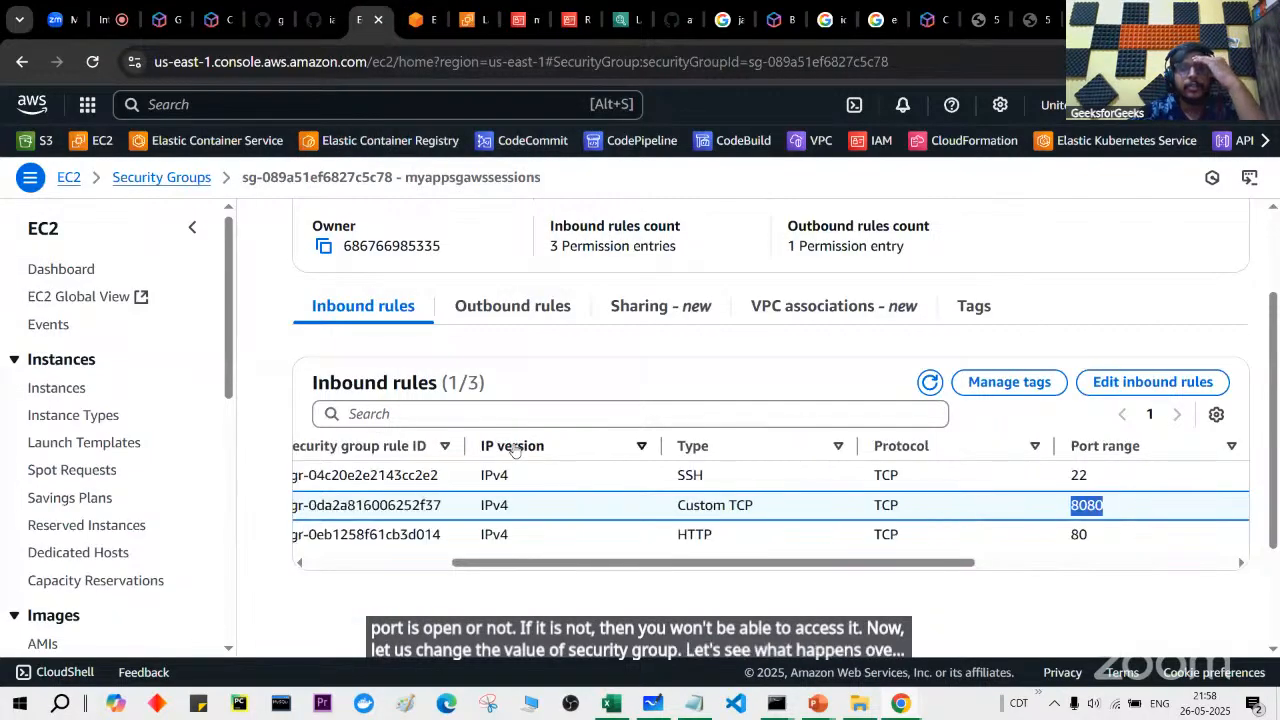
pyautogui.hscroll(5, 757, 483)
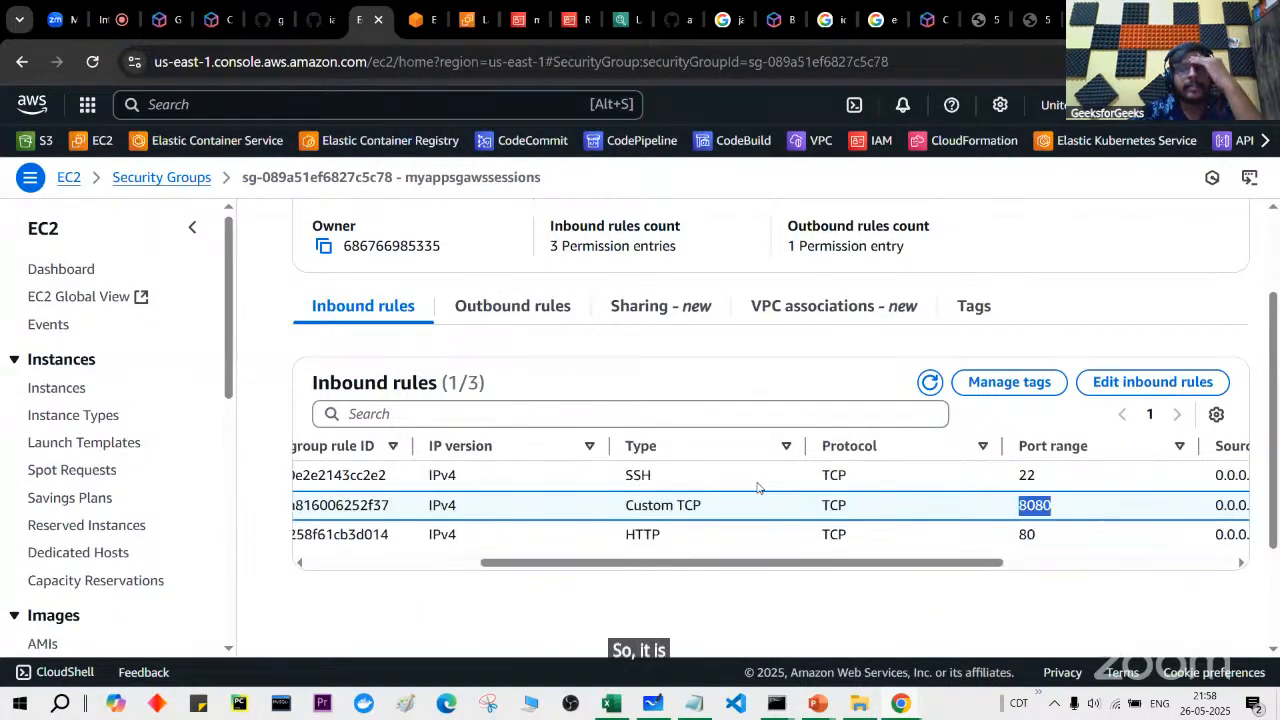
pyautogui.click(1110, 384)
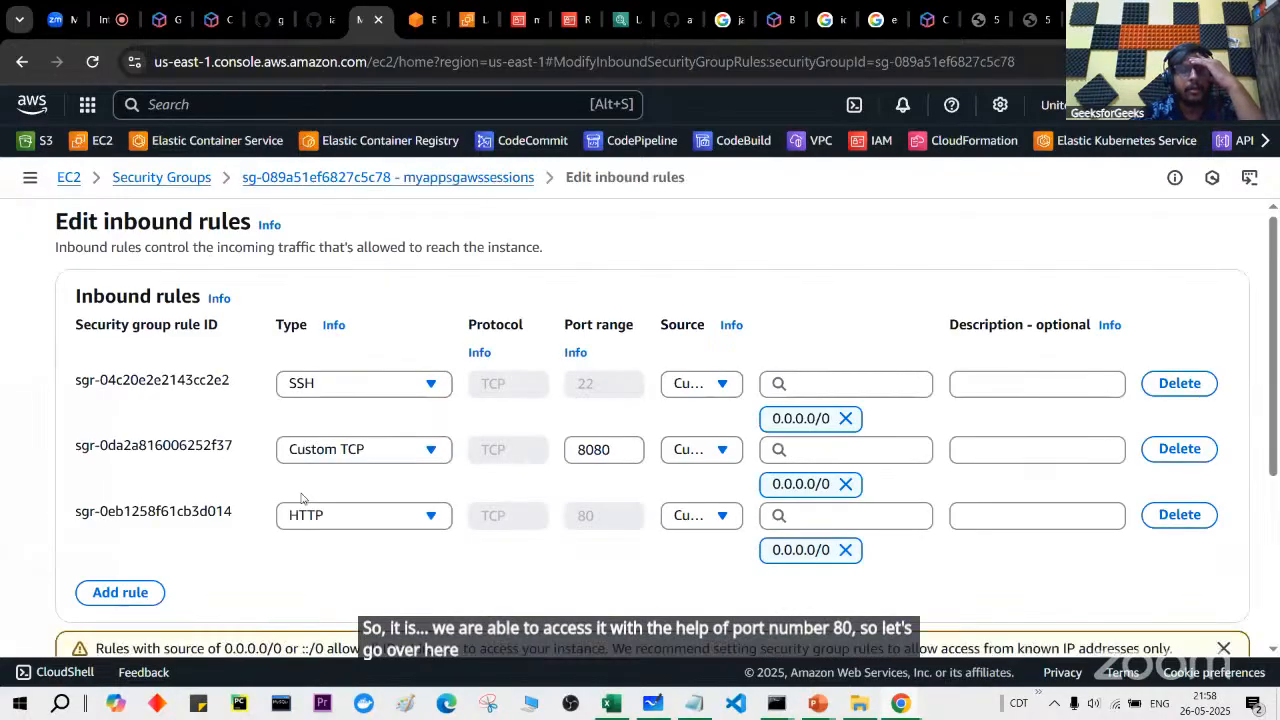
pyautogui.scroll(-1, 301, 498)
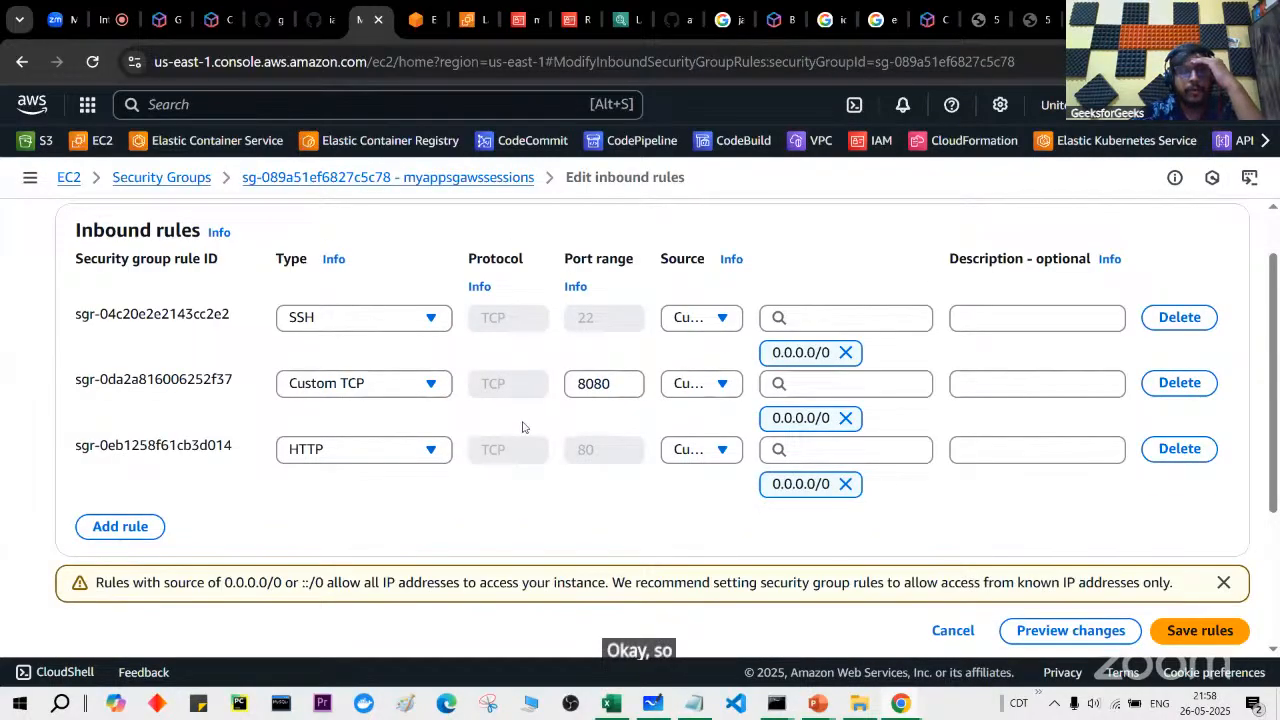
pyautogui.click(1157, 449)
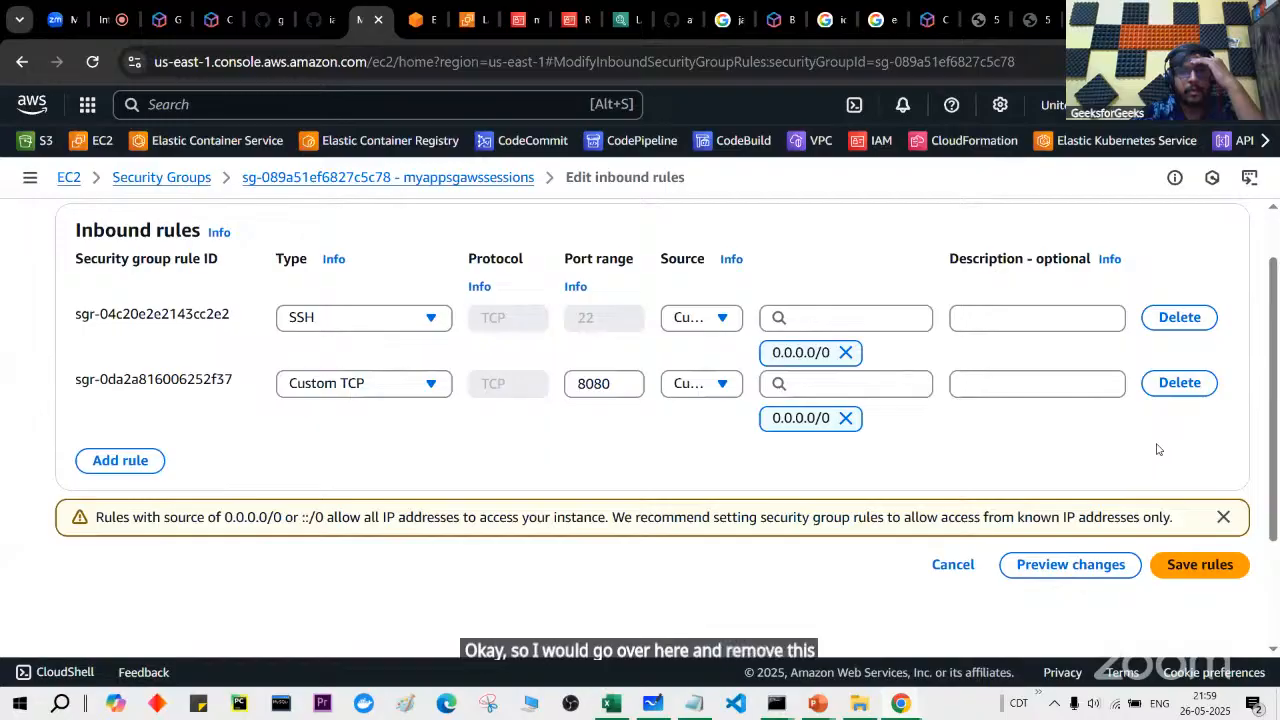
pyautogui.click(1170, 390)
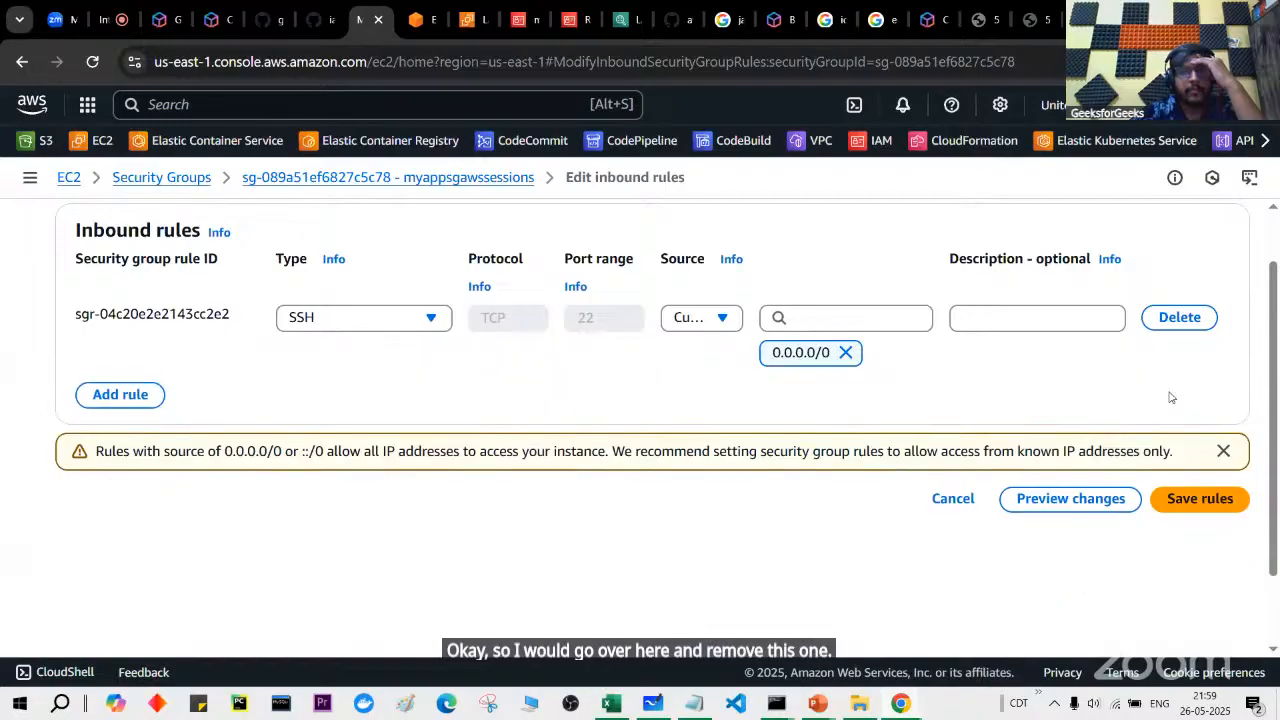
pyautogui.click(1200, 499)
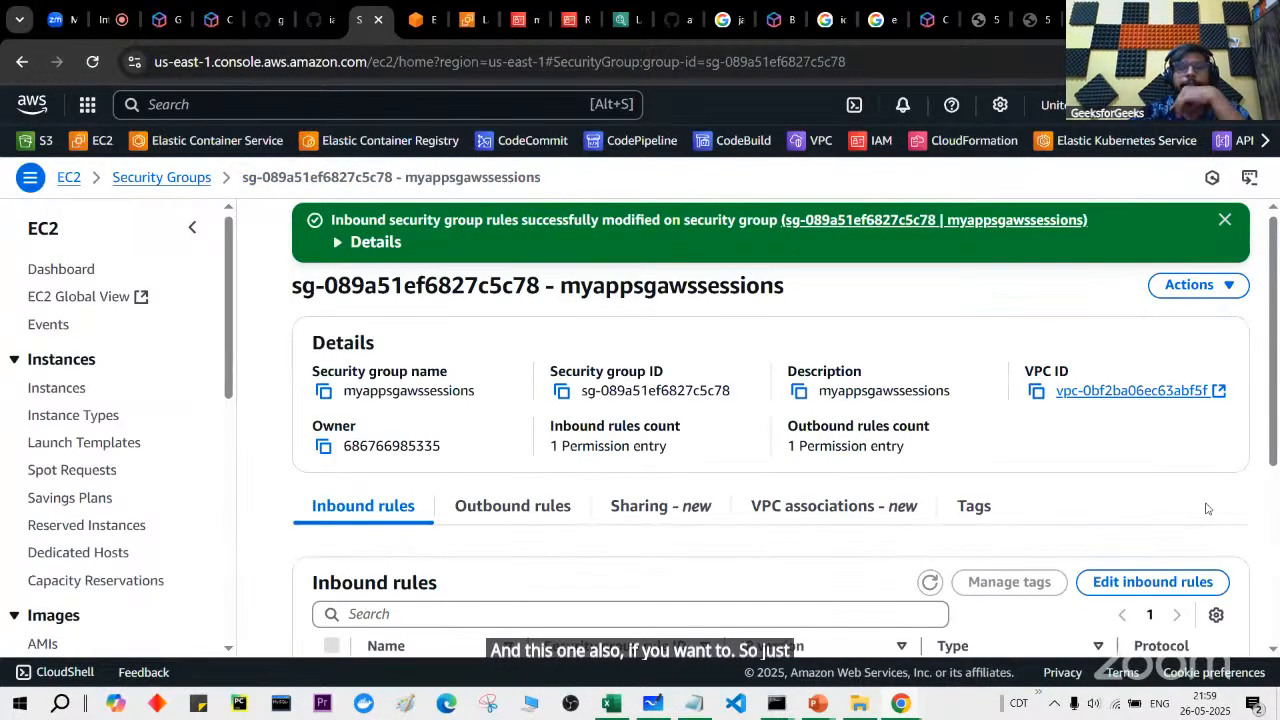
pyautogui.click(995, 10)
# Step: Reload 54.87.130.32 and duplicate its tab to test access
pyautogui.press('F5')
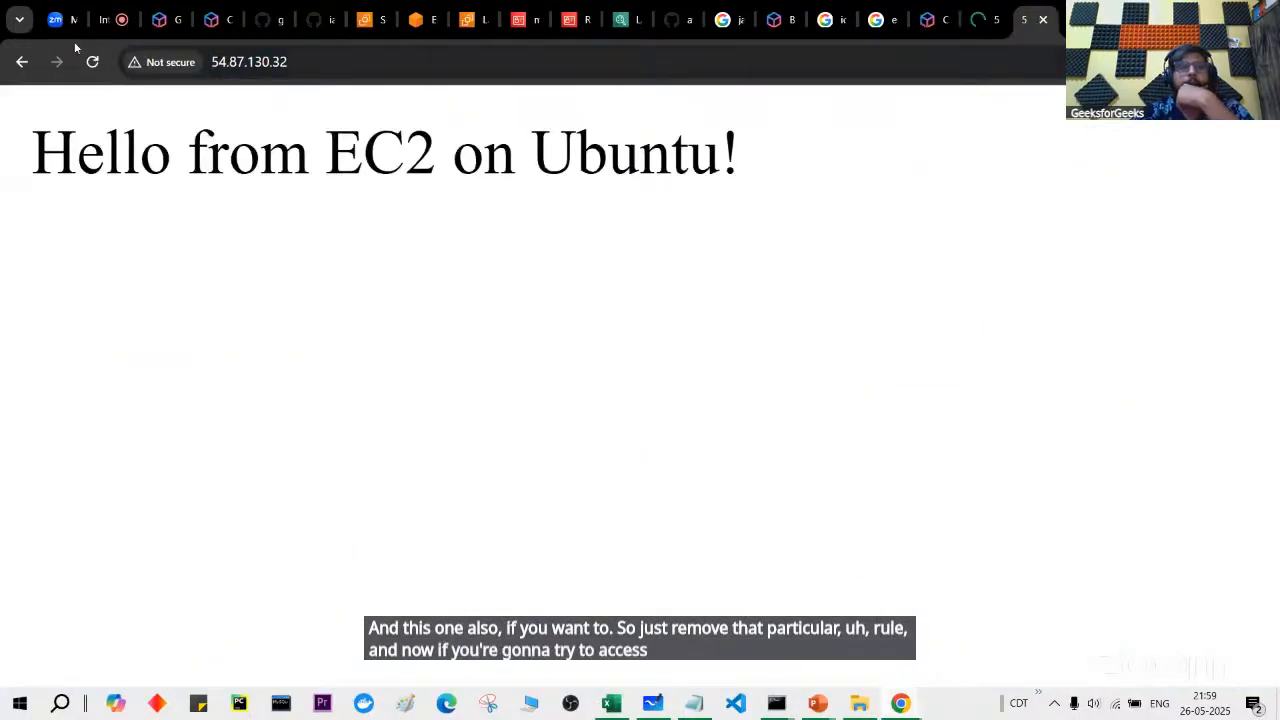
pyautogui.click(92, 64)
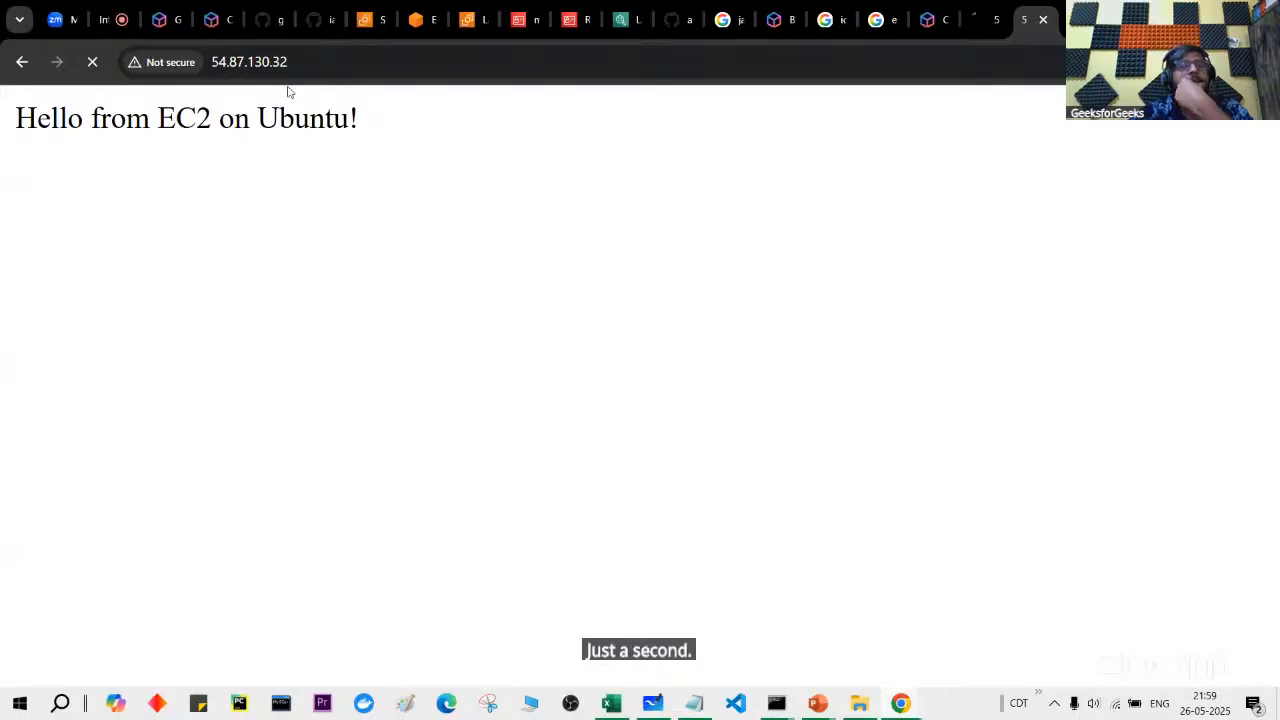
pyautogui.rightClick(1028, 19)
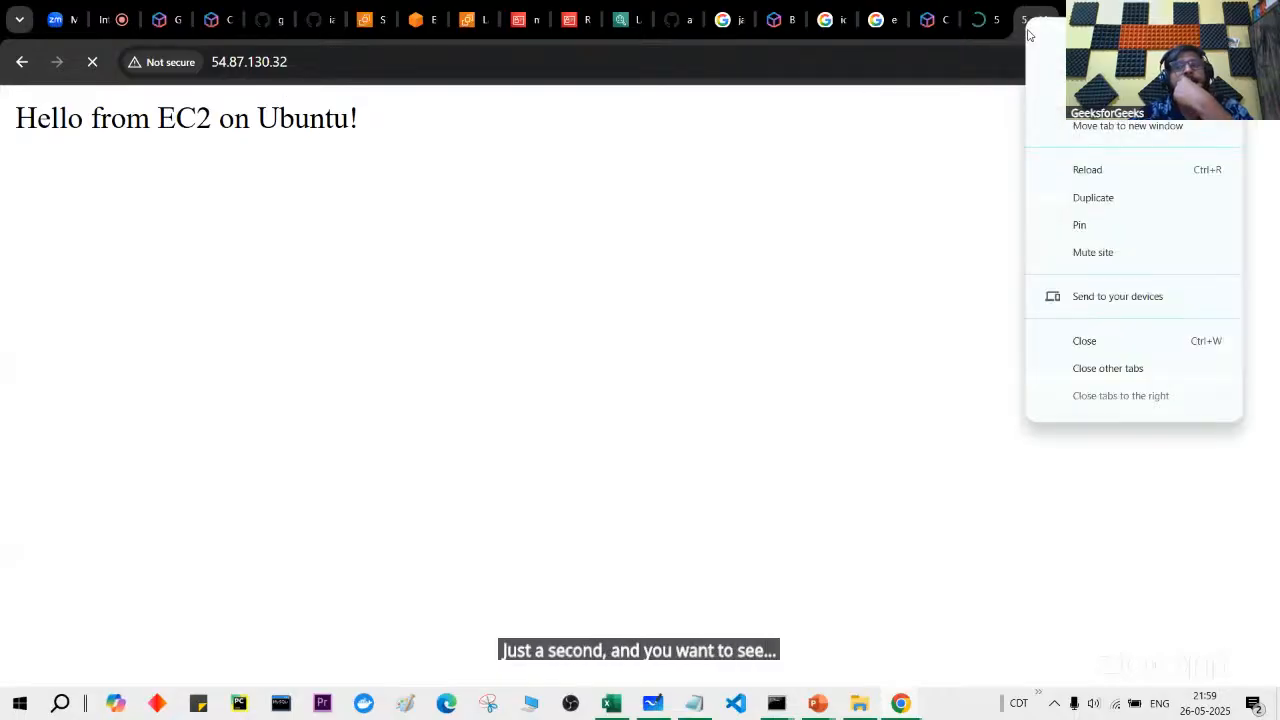
pyautogui.click(1087, 200)
pyautogui.click(940, 9)
pyautogui.click(948, 19)
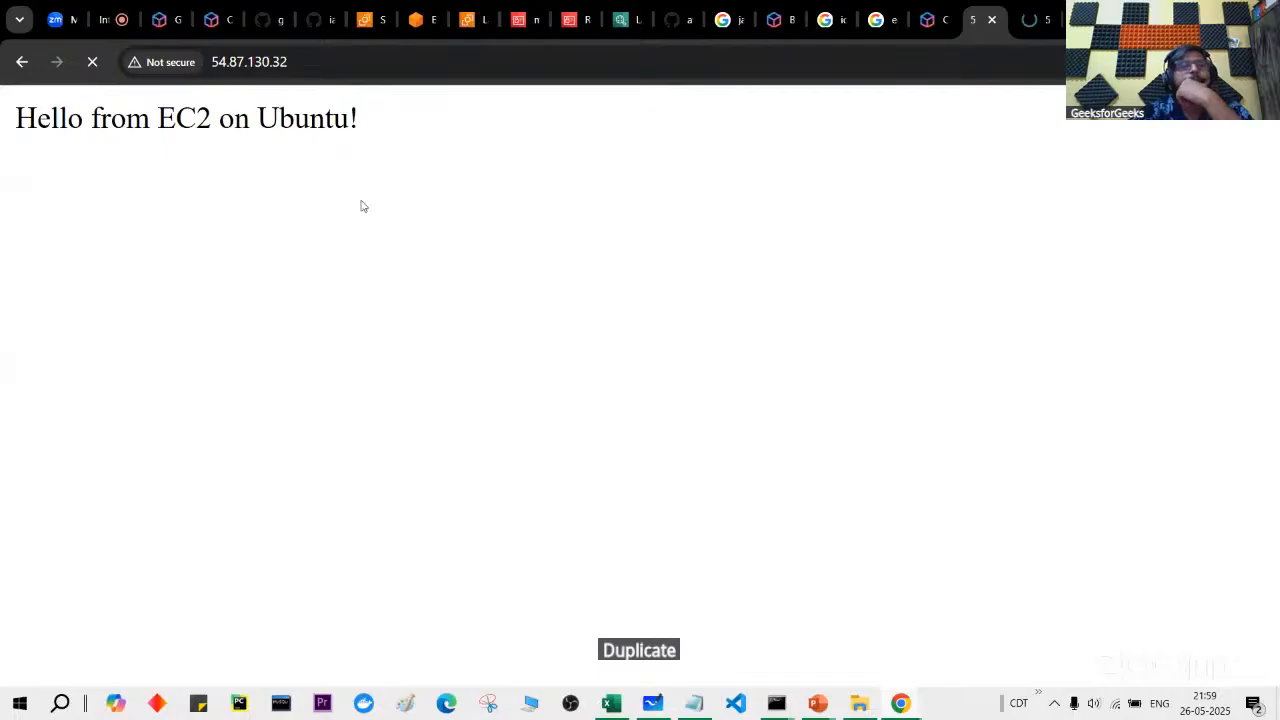
# Step: Compare the new window's 'site can't be reached' error with the earlier Hello page
pyautogui.moveTo(972, 19); pyautogui.dragTo(947, 128)
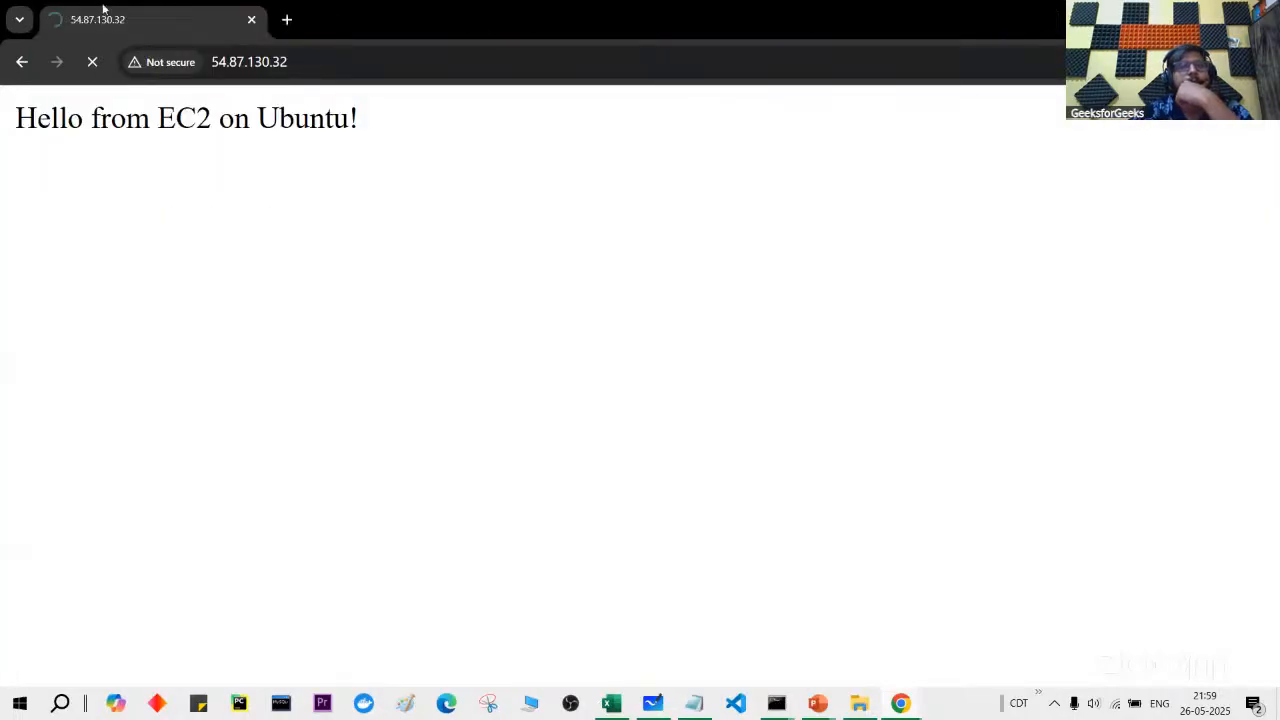
pyautogui.moveTo(22, 127); pyautogui.dragTo(343, 142)
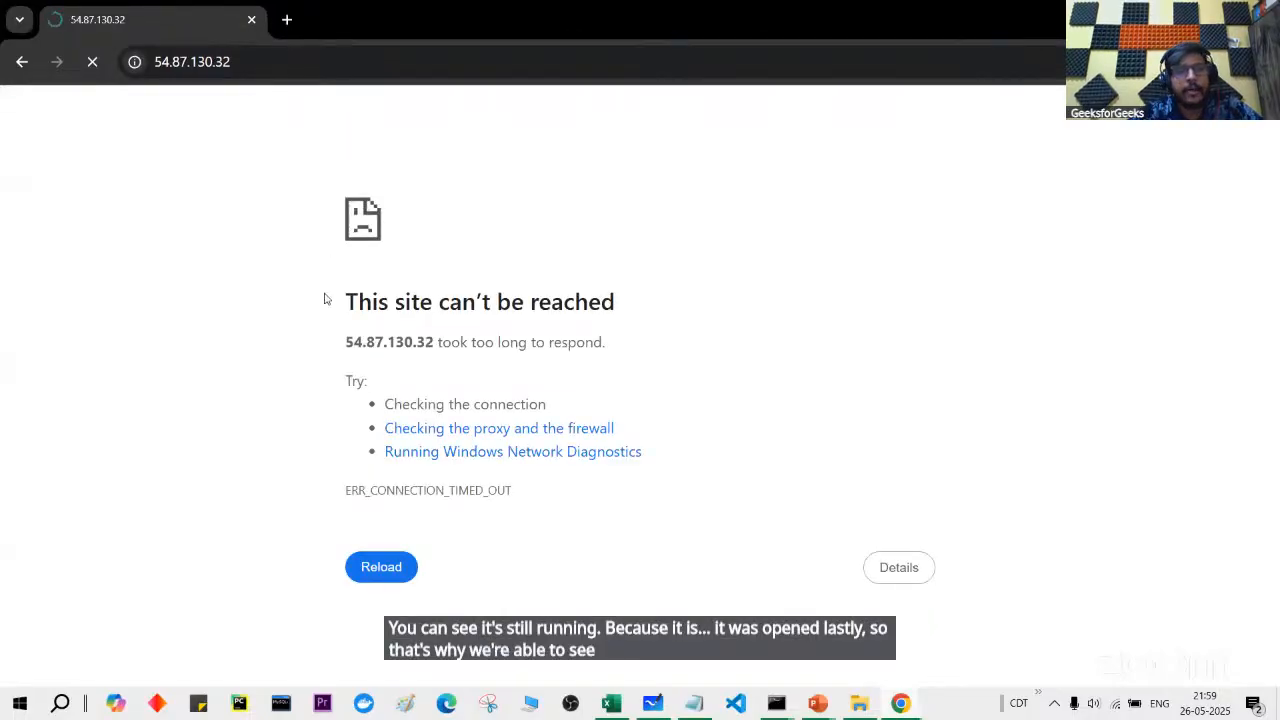
pyautogui.moveTo(337, 317); pyautogui.dragTo(579, 314)
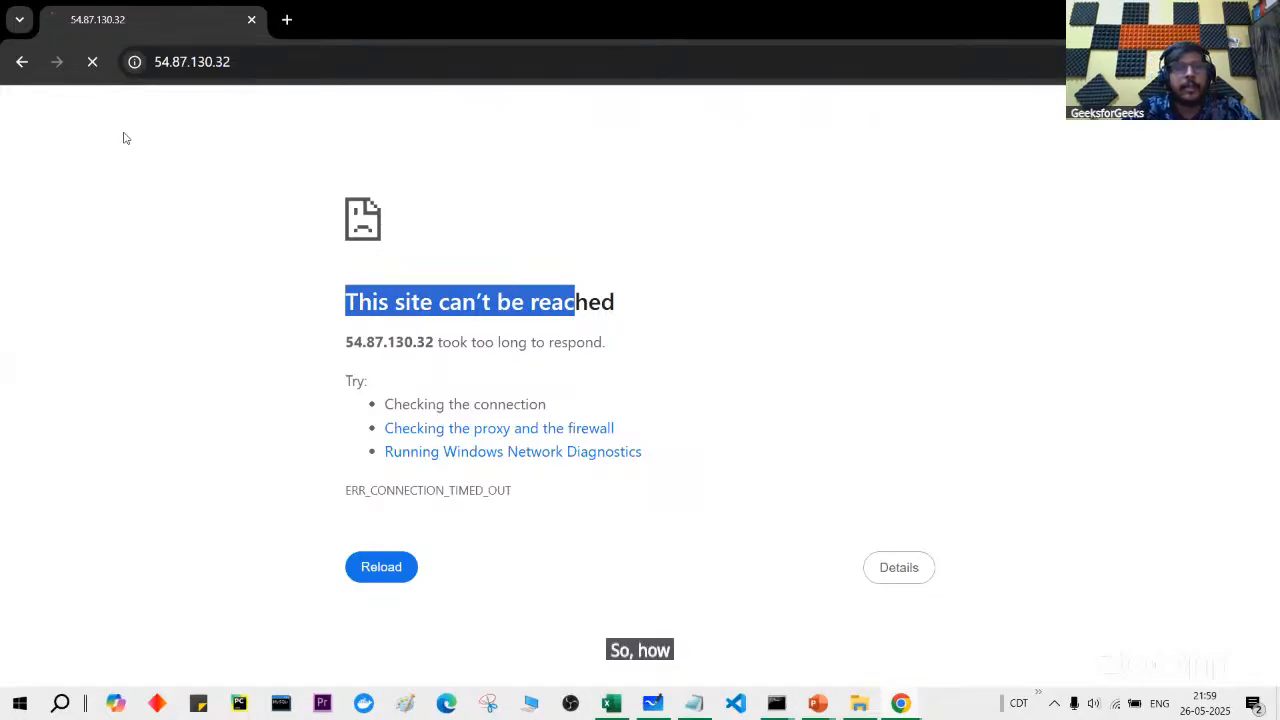
pyautogui.hotkey('alt', 'Tab')
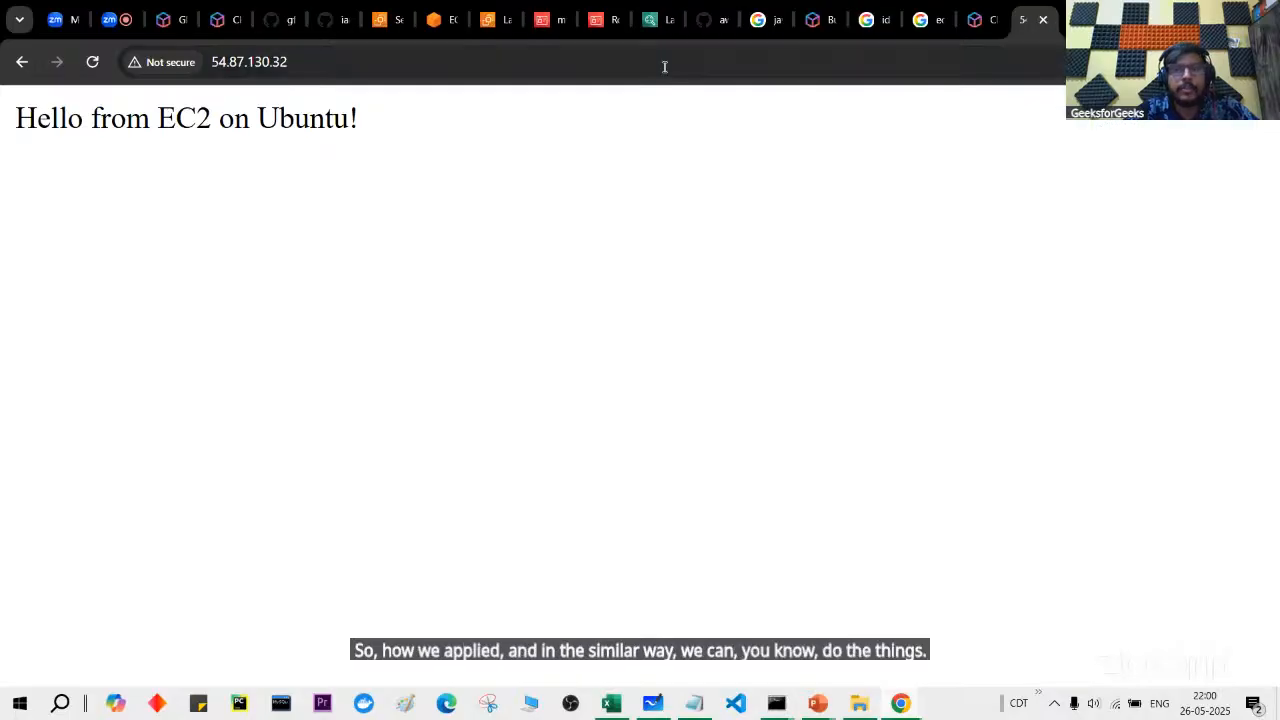
# Step: Add a Custom TCP port 80 inbound rule from Anywhere-IPv4 (0.0.0.0/0) and save
pyautogui.click(1042, 20)
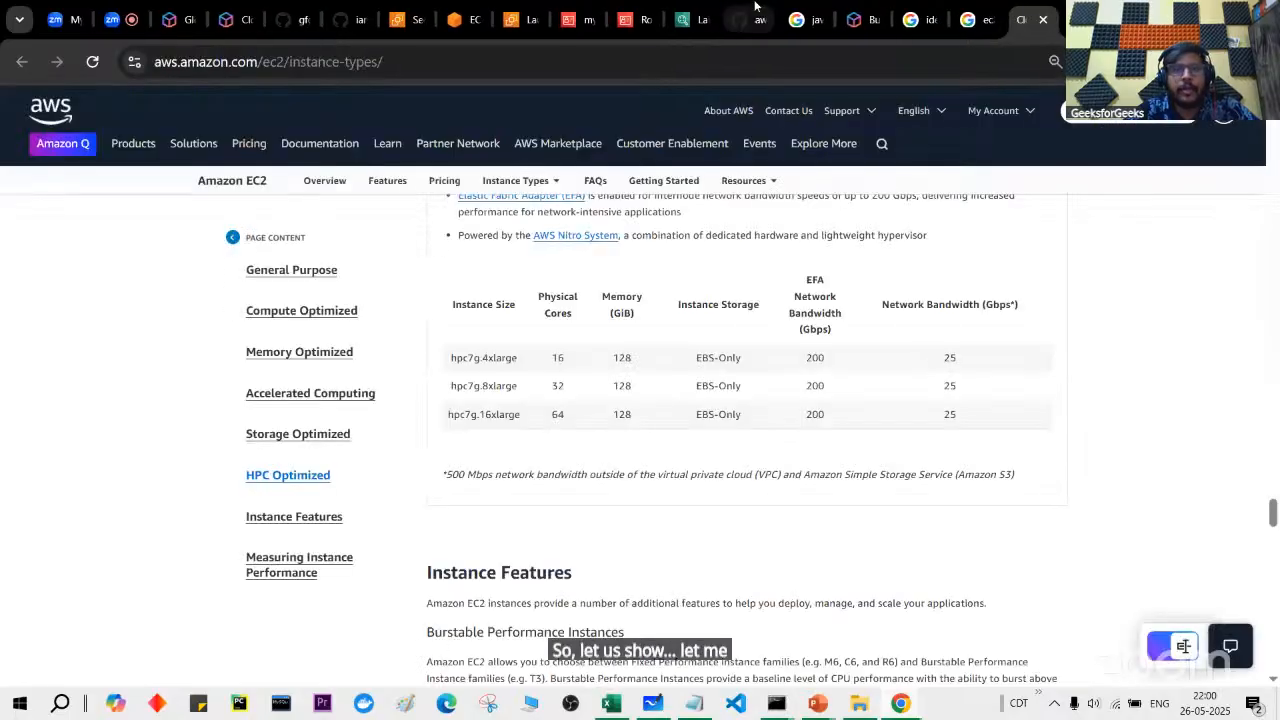
pyautogui.click(416, 12)
pyautogui.scroll(-3, 1040, 417)
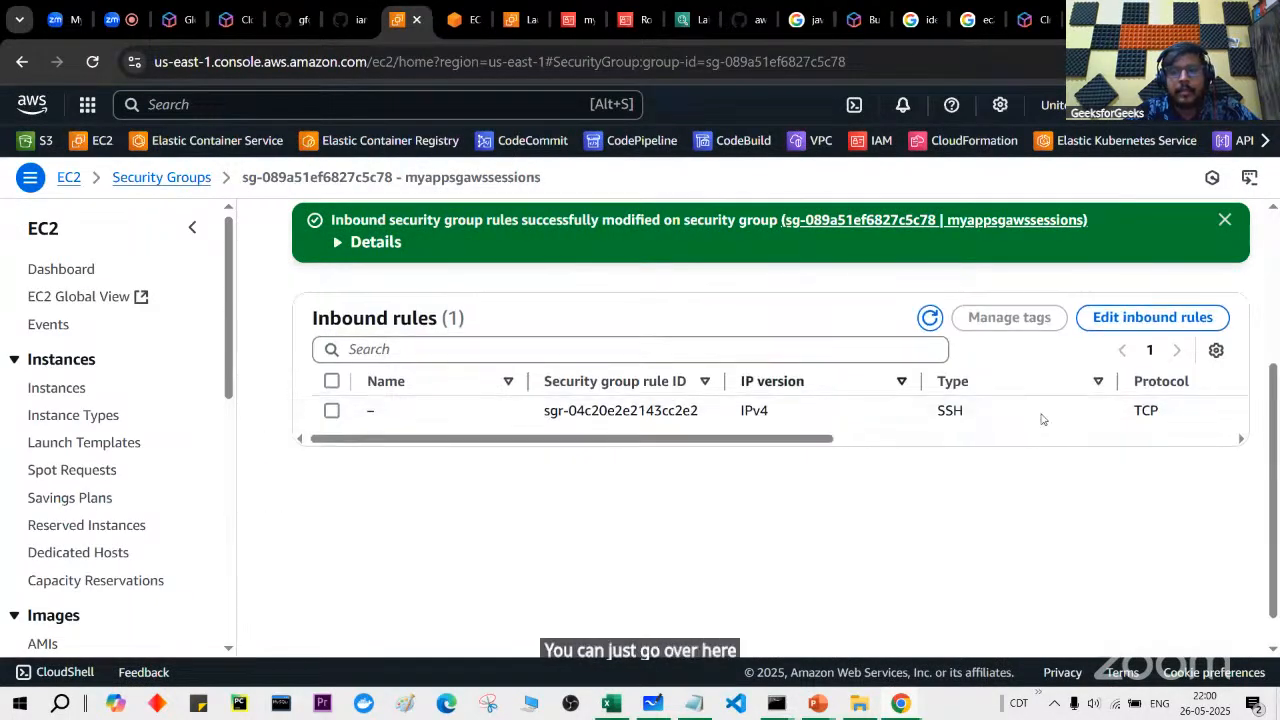
pyautogui.click(1152, 317)
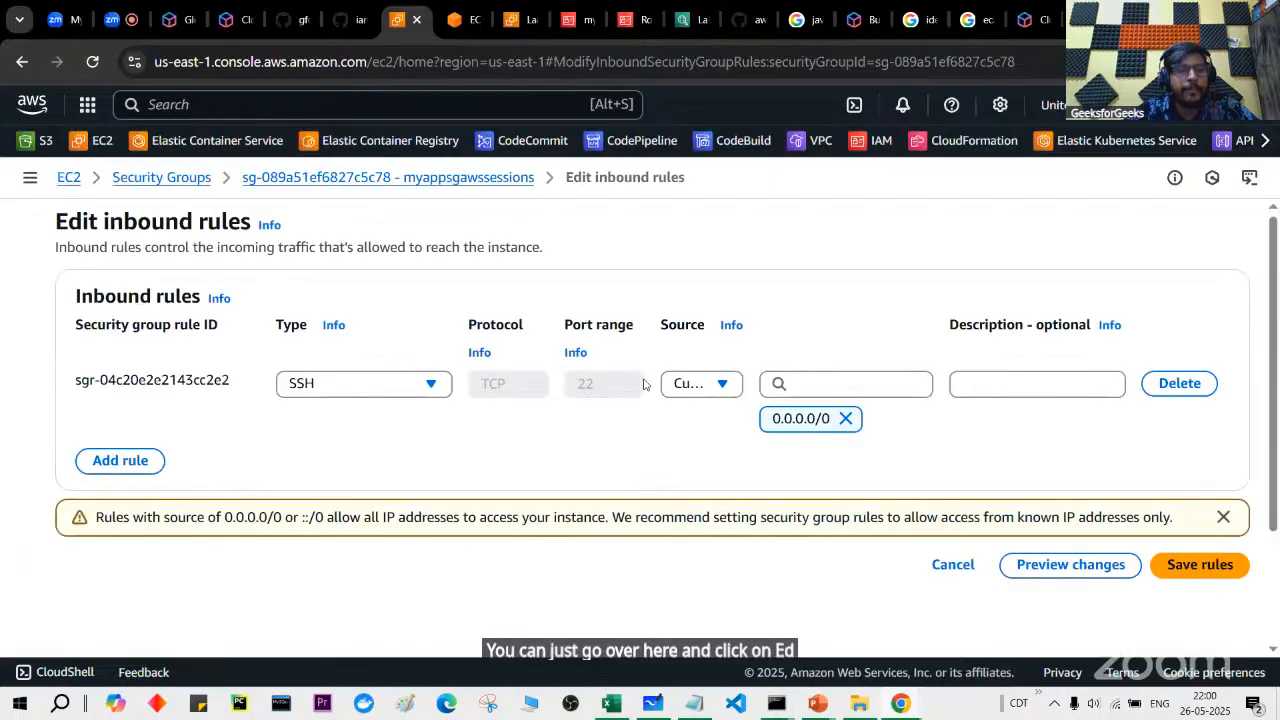
pyautogui.click(120, 458)
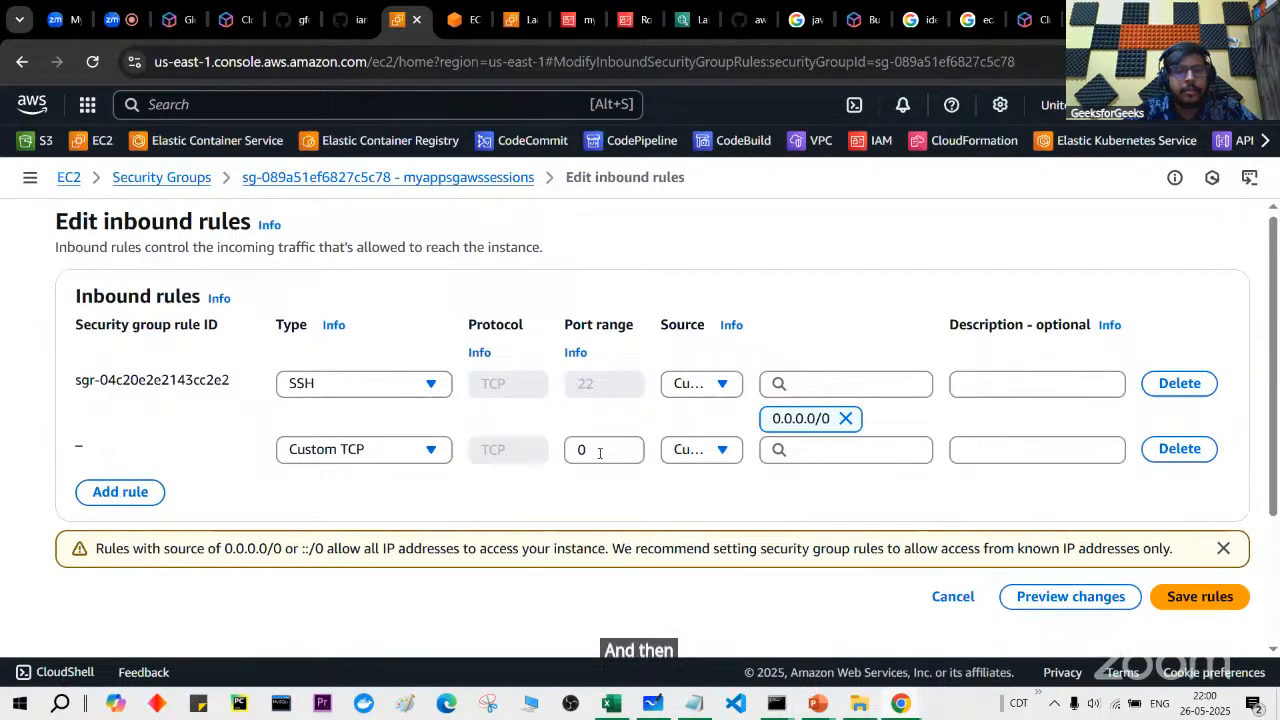
pyautogui.moveTo(599, 453); pyautogui.dragTo(563, 455)
pyautogui.write('80')
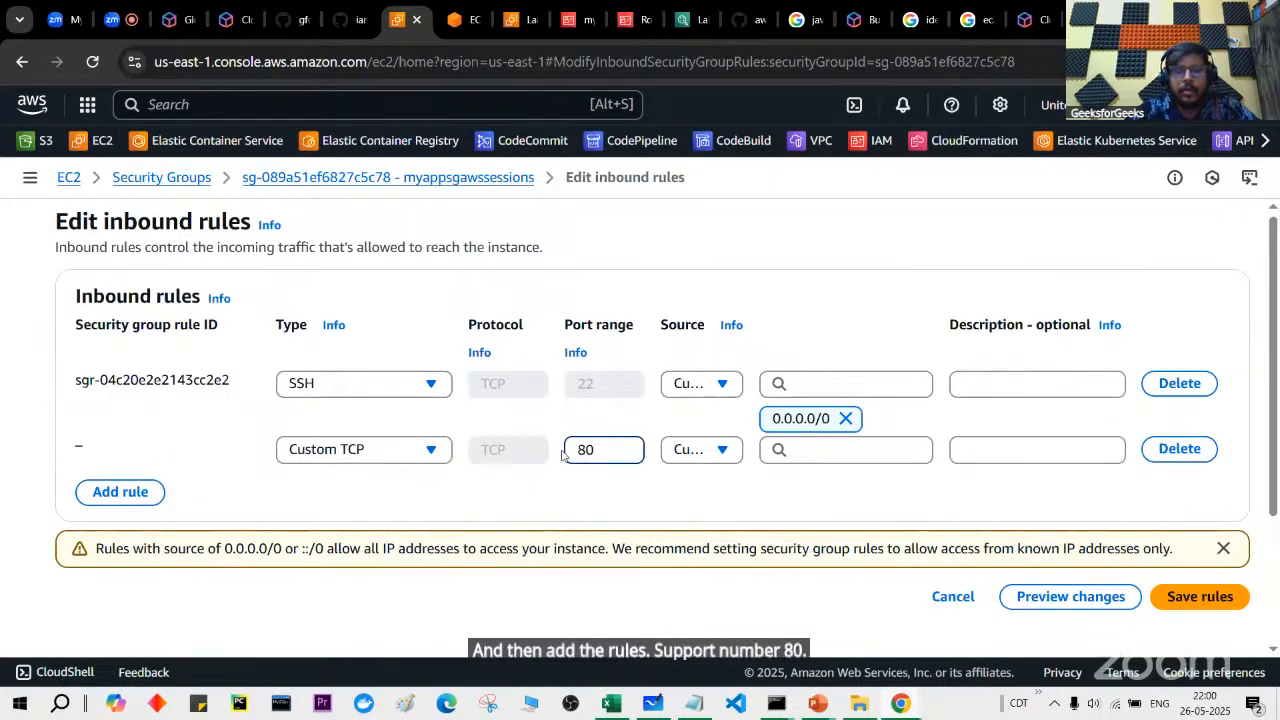
pyautogui.click(700, 449)
pyautogui.click(728, 510)
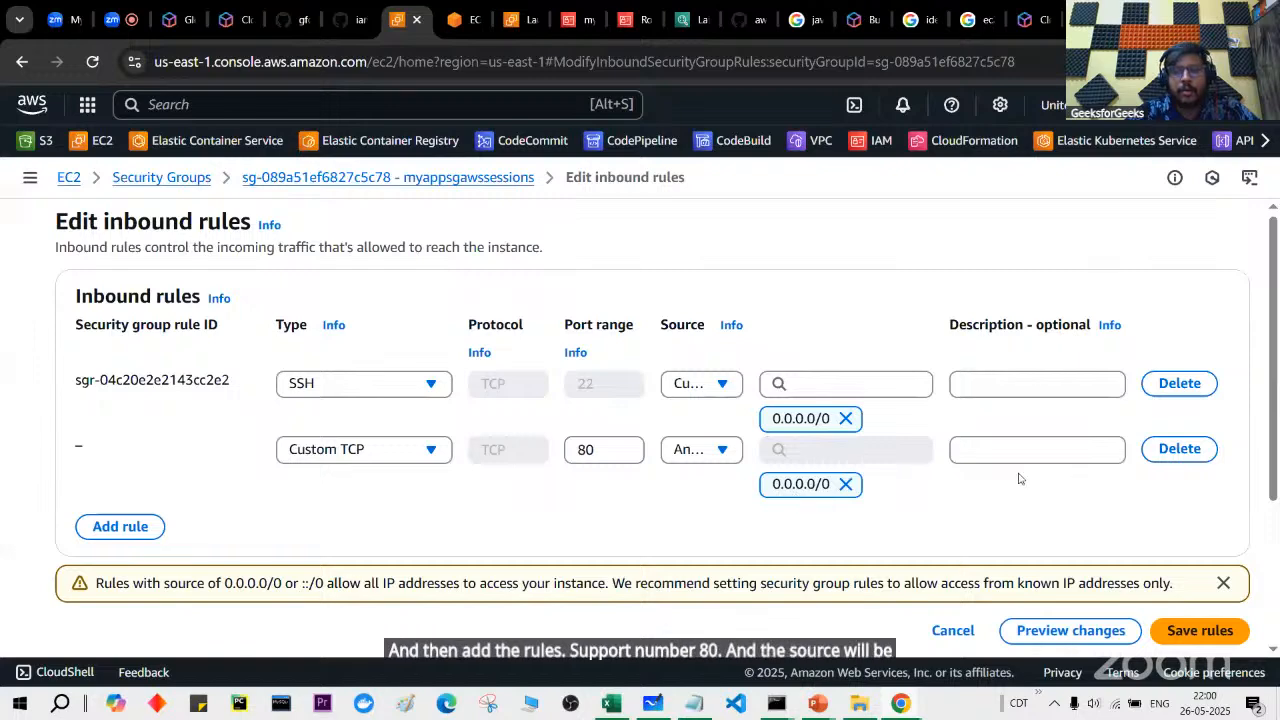
pyautogui.click(1200, 630)
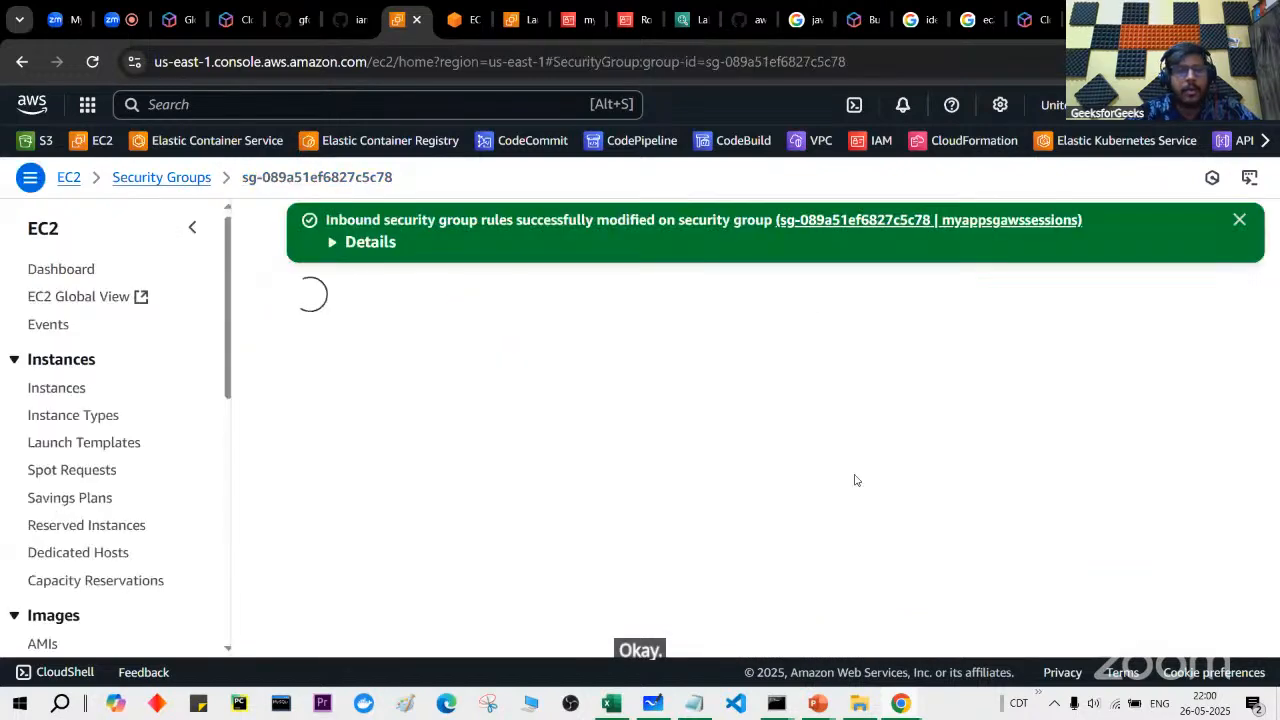
pyautogui.hotkey('alt', 'Tab')
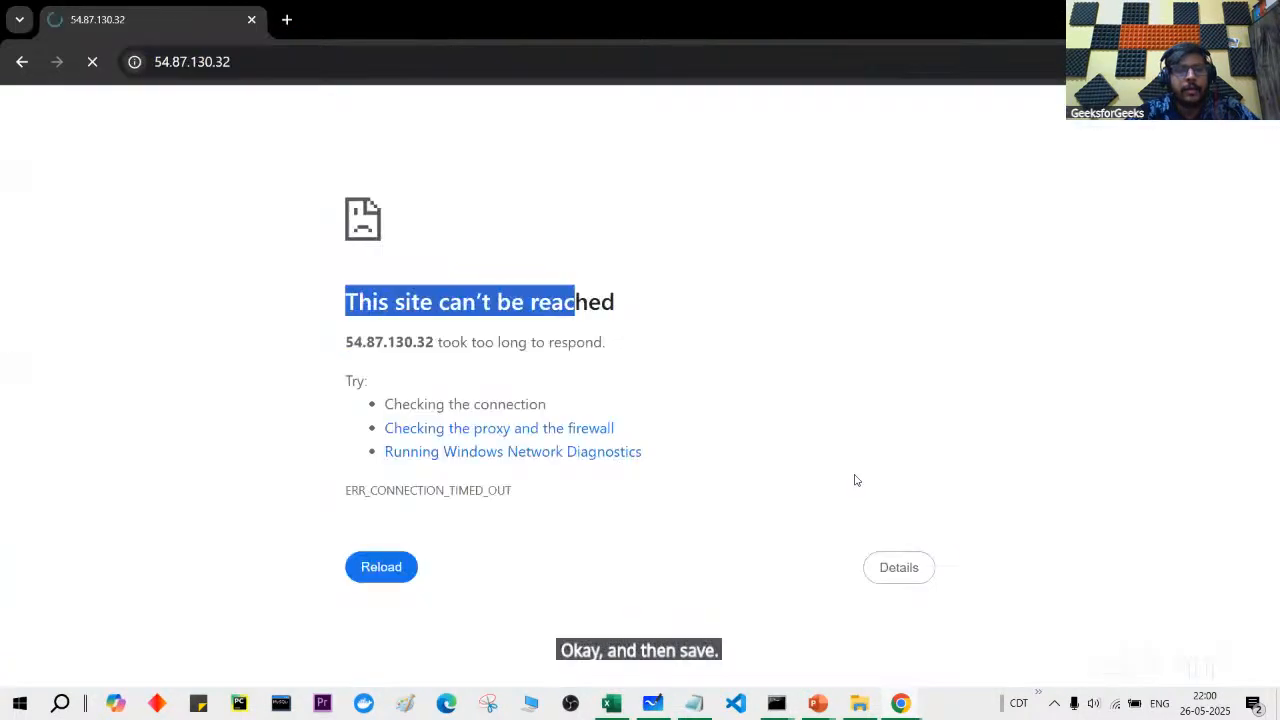
# Step: Retry 54.87.130.32 until 'Hello from EC2 on Ubuntu!' loads again
pyautogui.click(96, 68)
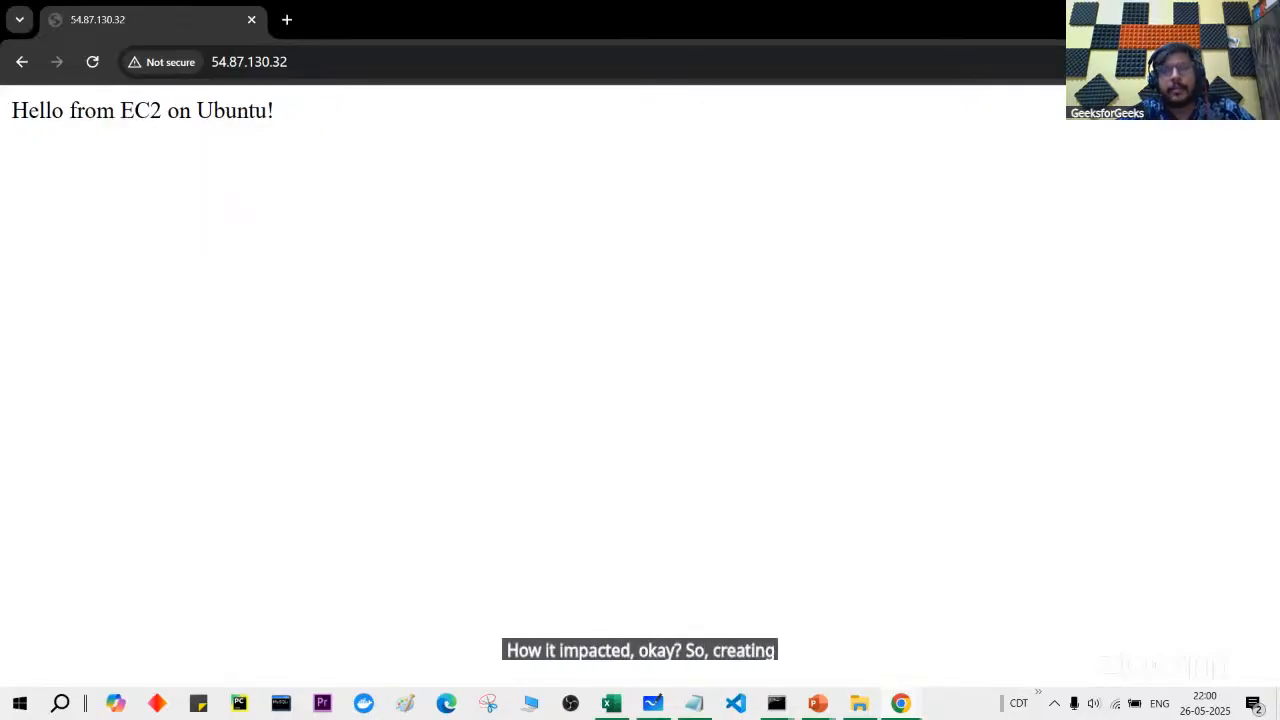
pyautogui.click(1164, 16)
# Step: Go to Images > AMIs in the EC2 sidebar to list myec2ami and awscustomami
pyautogui.scroll(-4, 125, 473)
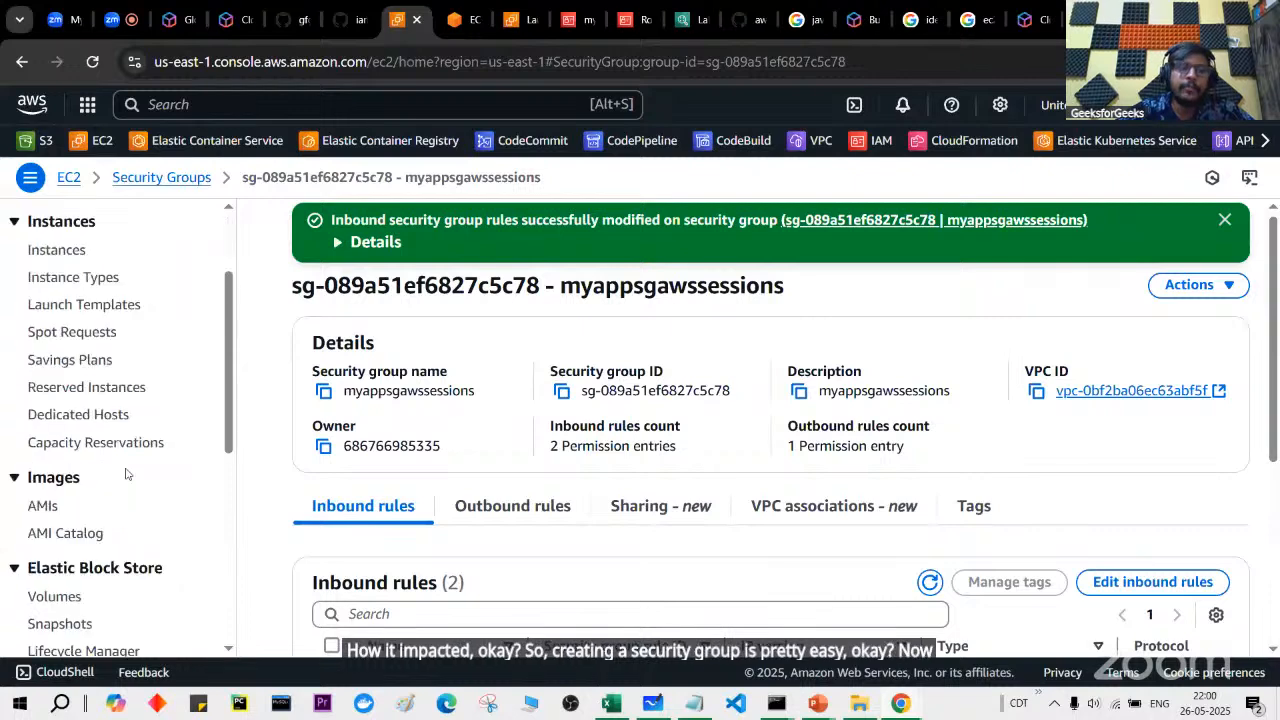
pyautogui.scroll(-1, 125, 473)
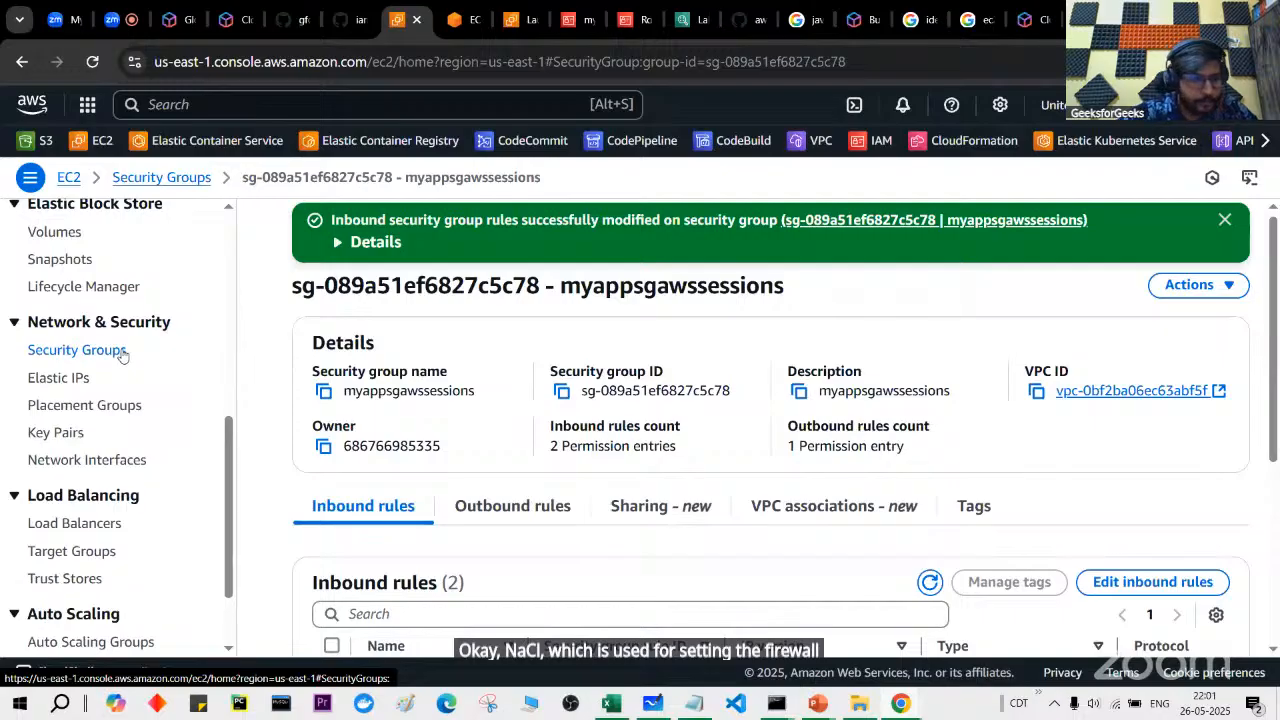
pyautogui.scroll(3, 98, 358)
pyautogui.scroll(3, 97, 358)
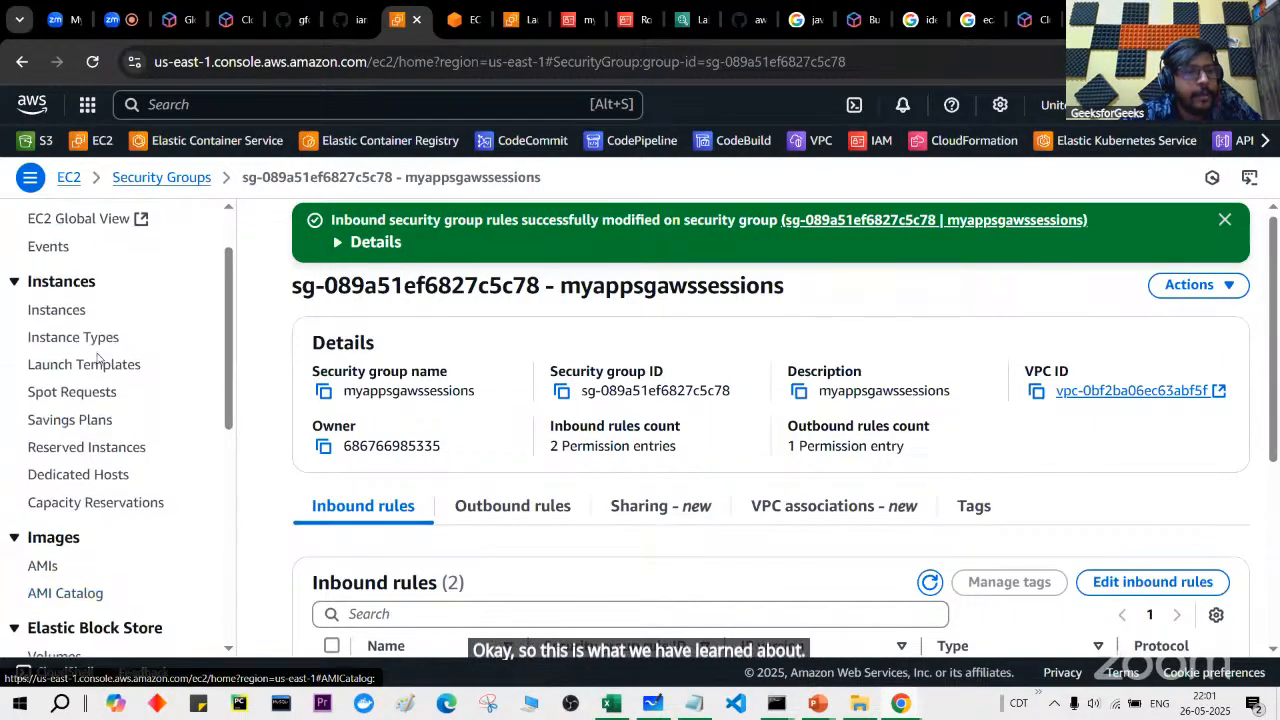
pyautogui.scroll(-1, 94, 417)
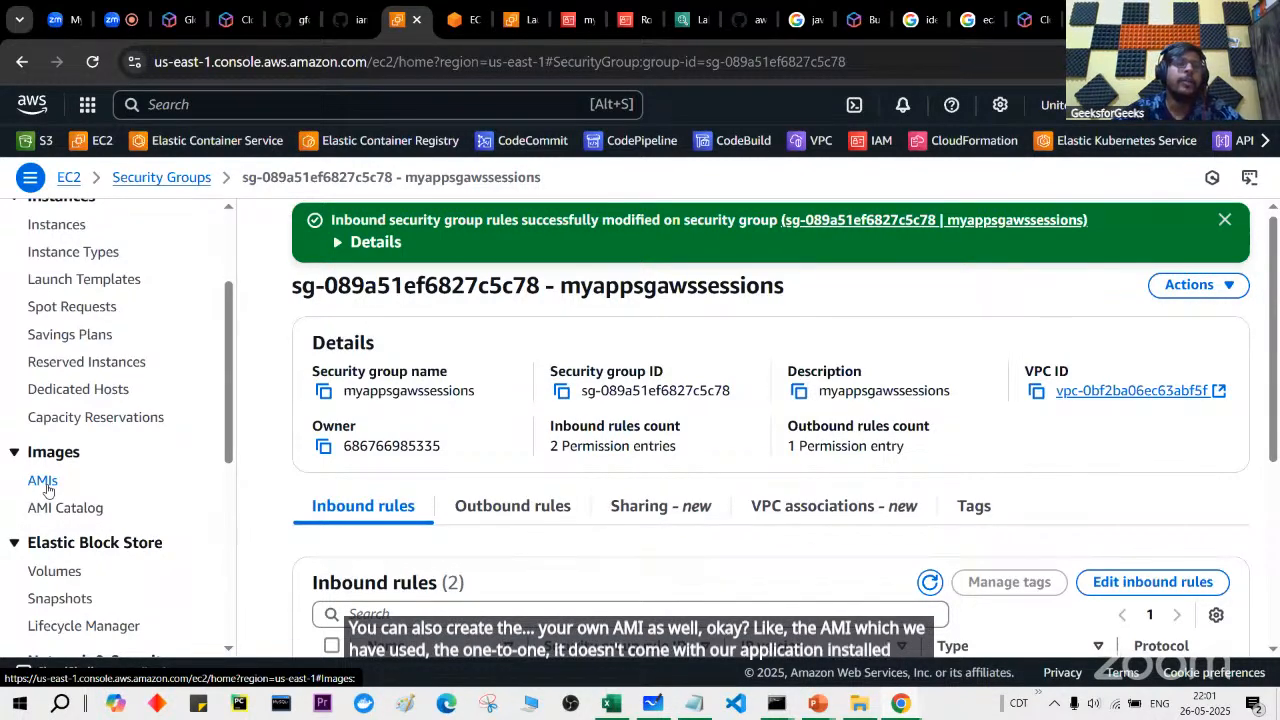
pyautogui.click(45, 487)
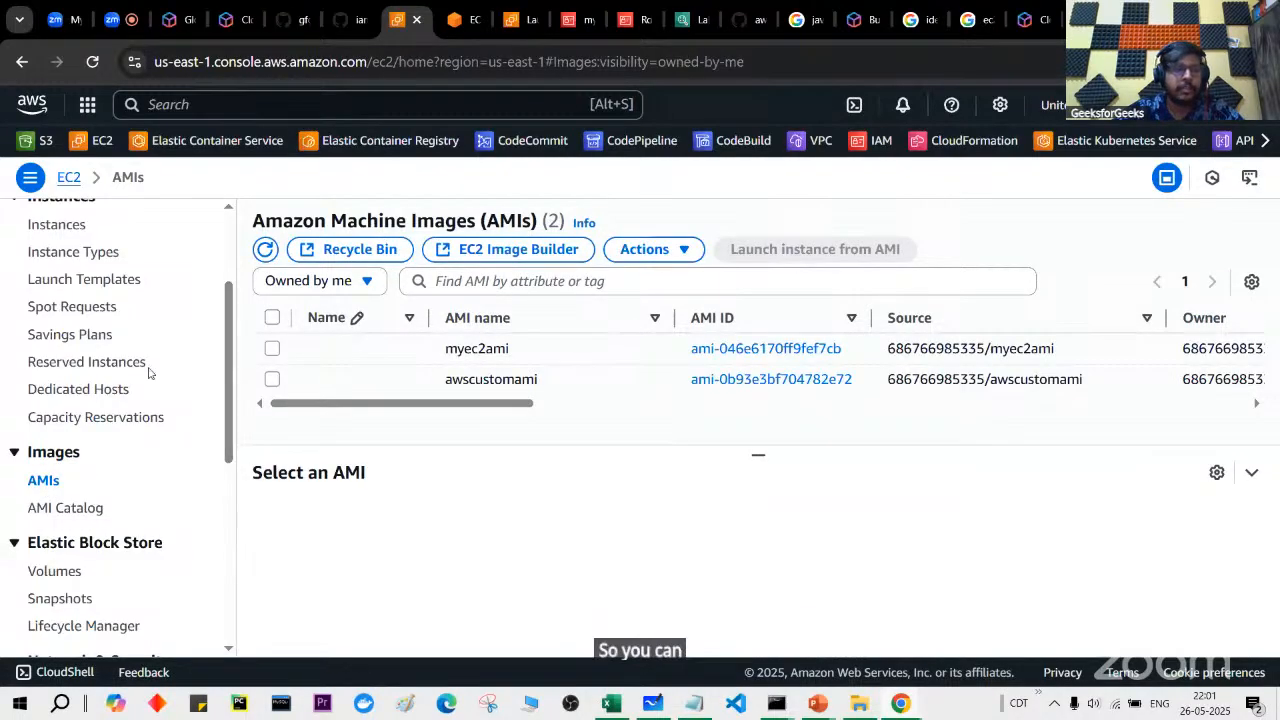
pyautogui.scroll(3, 149, 371)
# Step: Select myec2instance in the Instances list and browse its Actions submenus
pyautogui.click(62, 393)
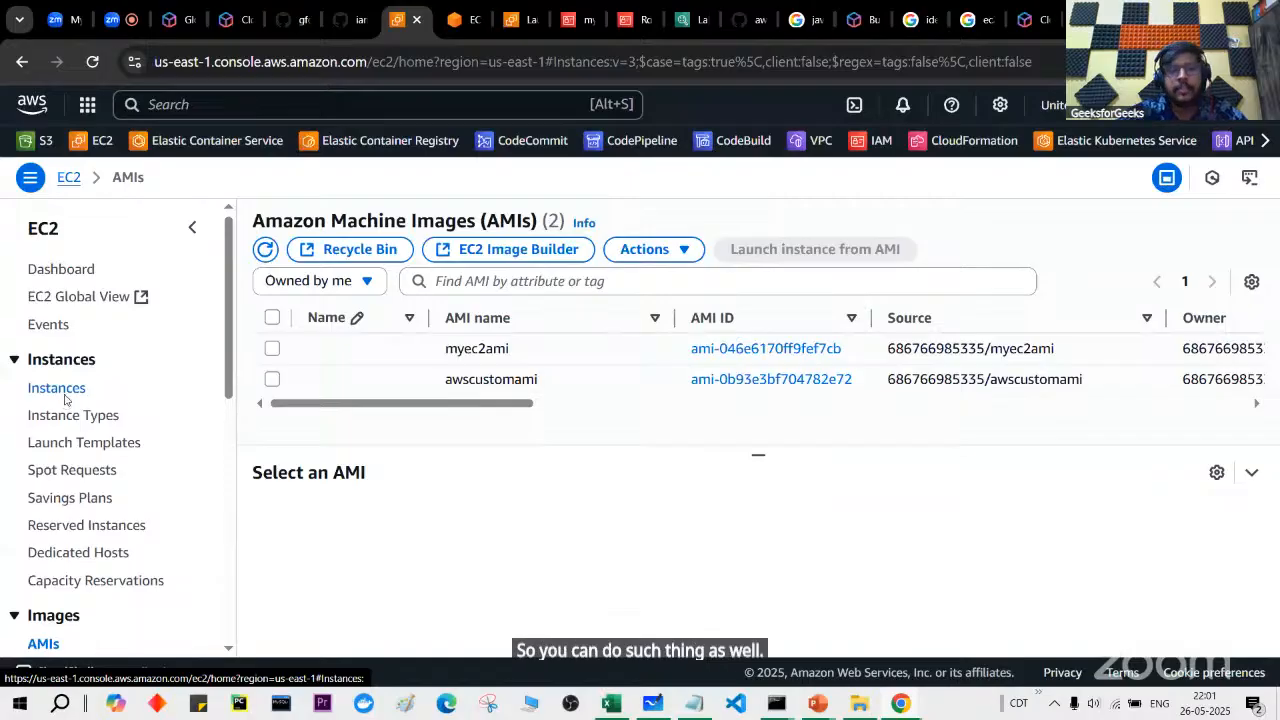
pyautogui.click(271, 383)
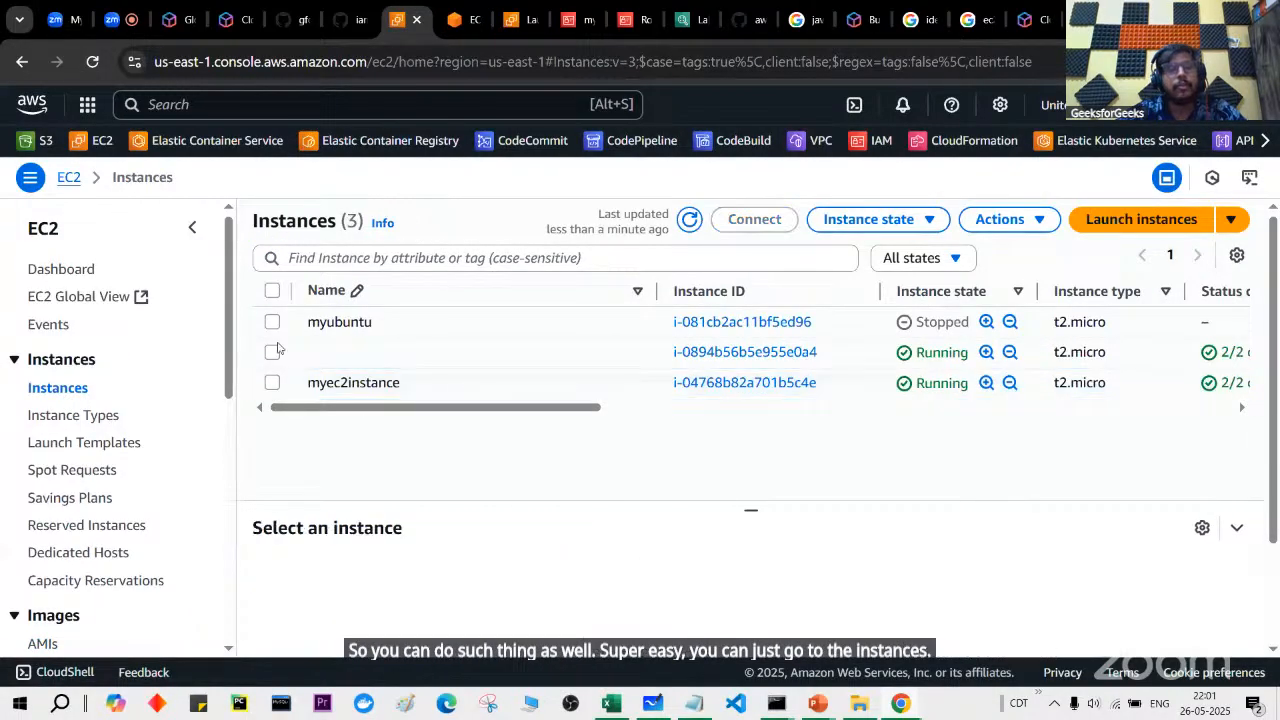
pyautogui.click(271, 383)
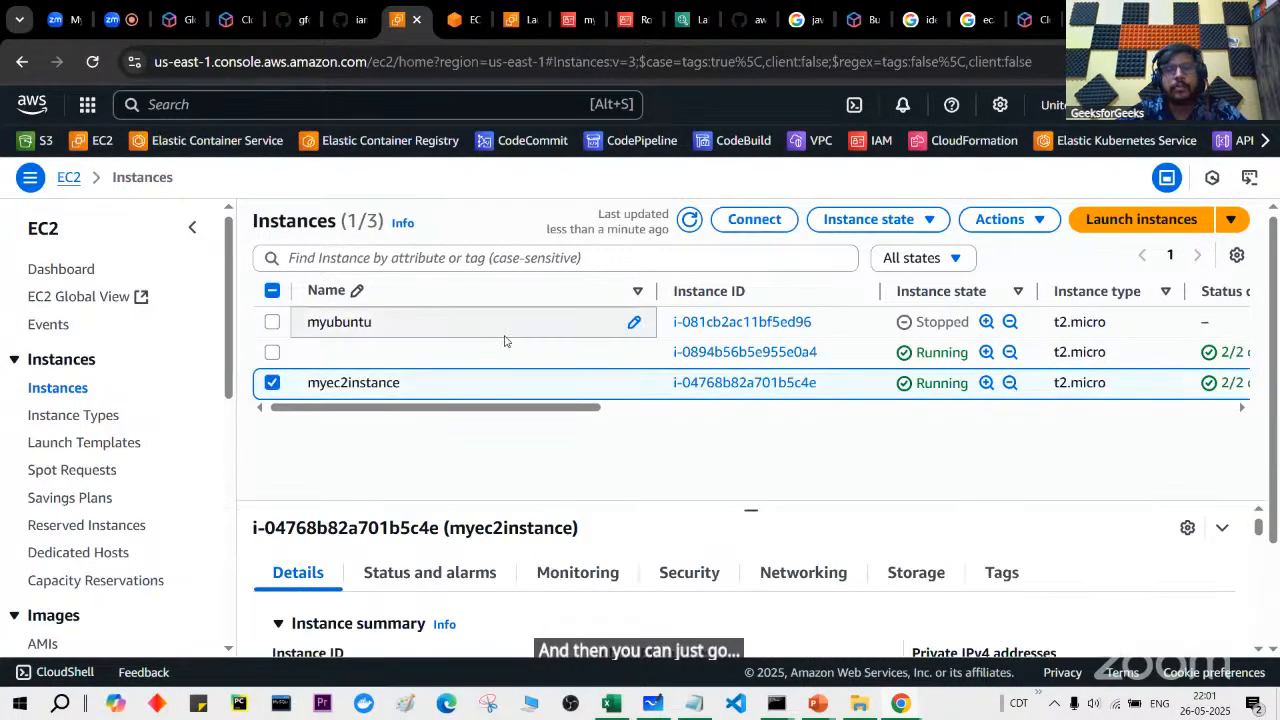
pyautogui.click(1000, 219)
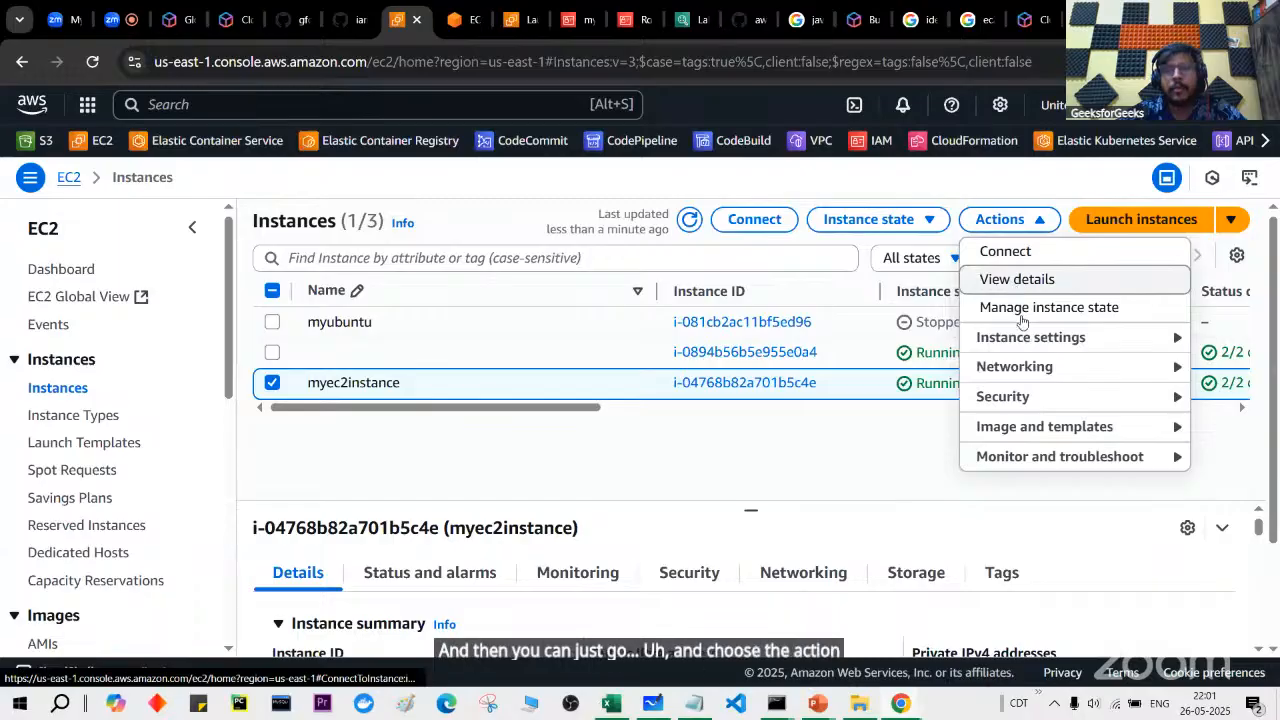
pyautogui.moveTo(1030, 339)
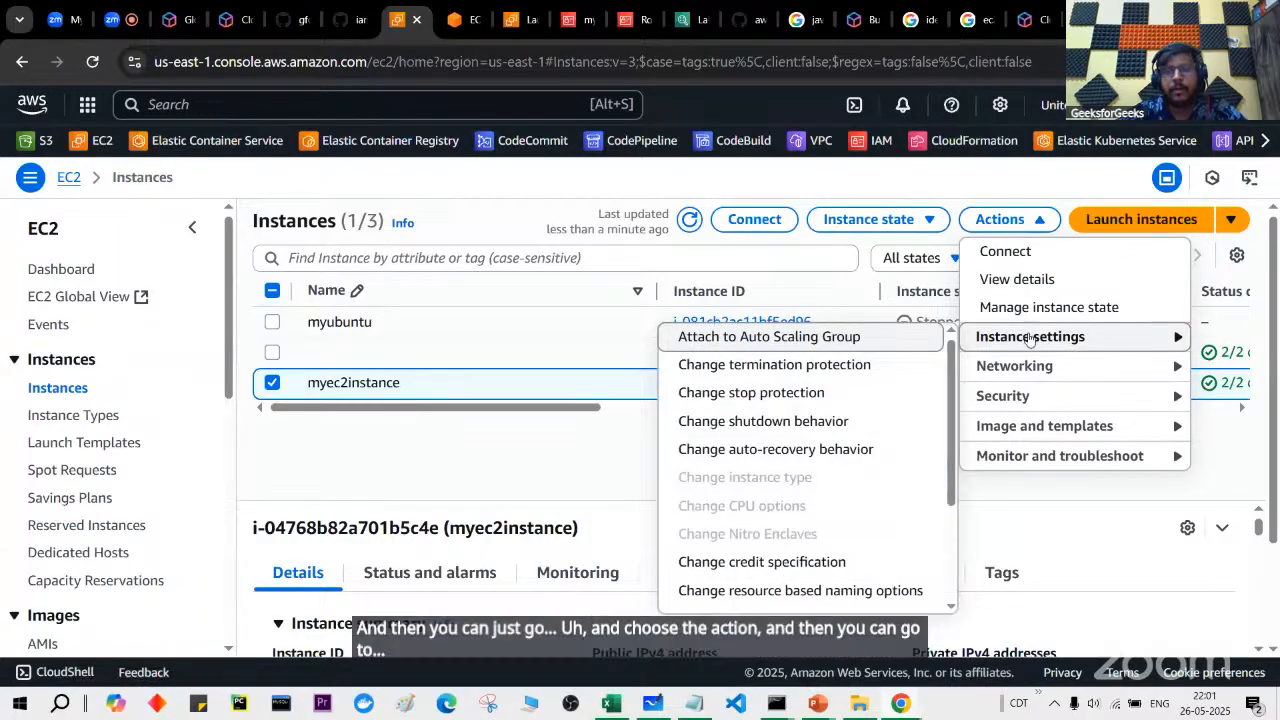
pyautogui.moveTo(1043, 425)
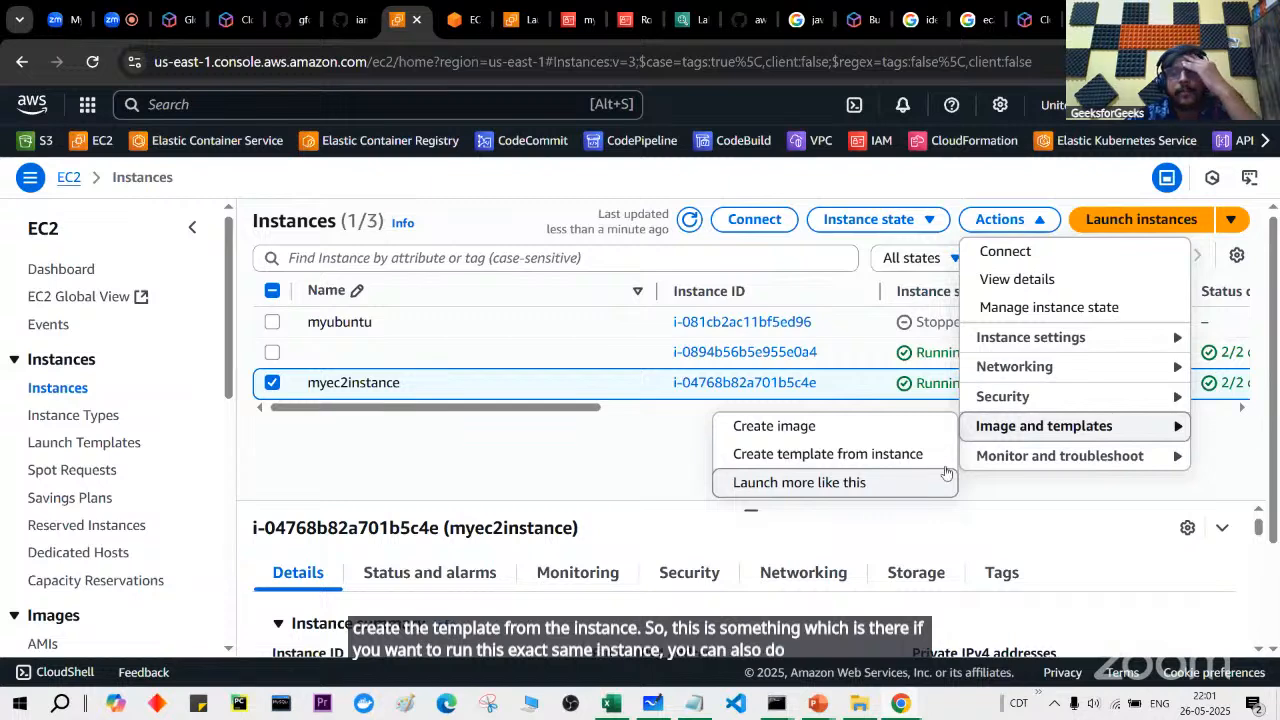
pyautogui.moveTo(997, 458)
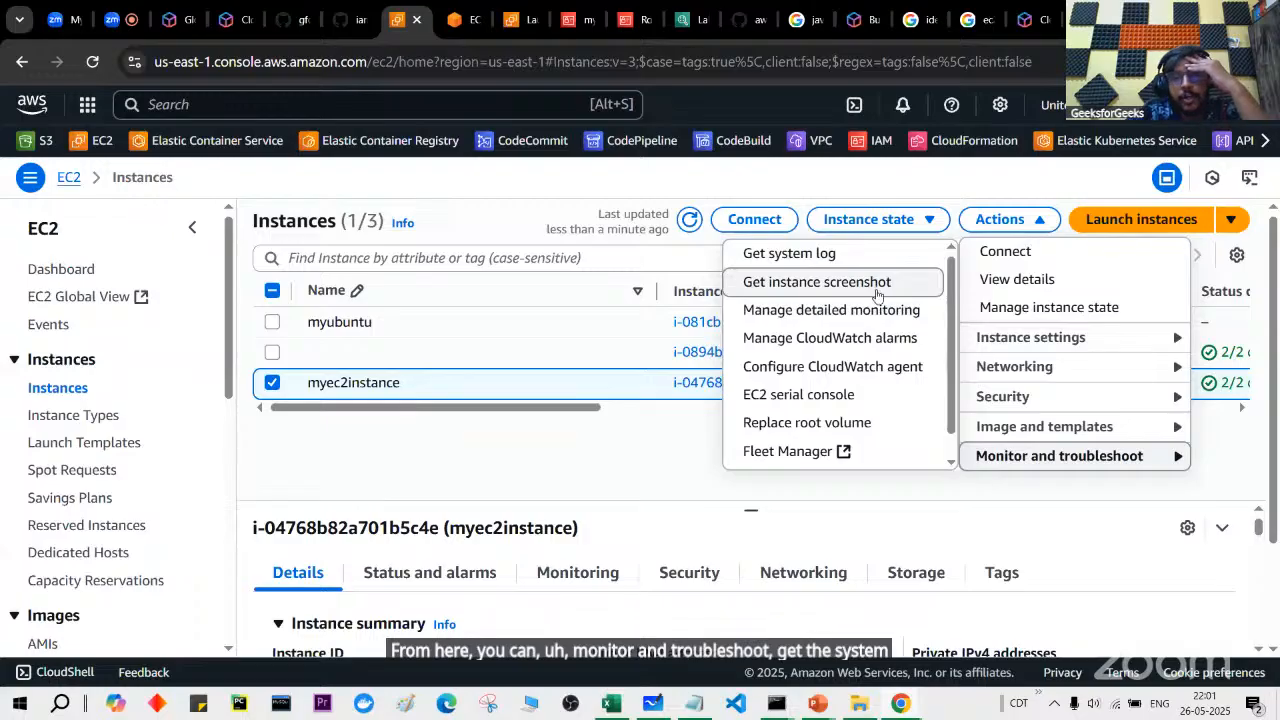
pyautogui.scroll(-1, 875, 408)
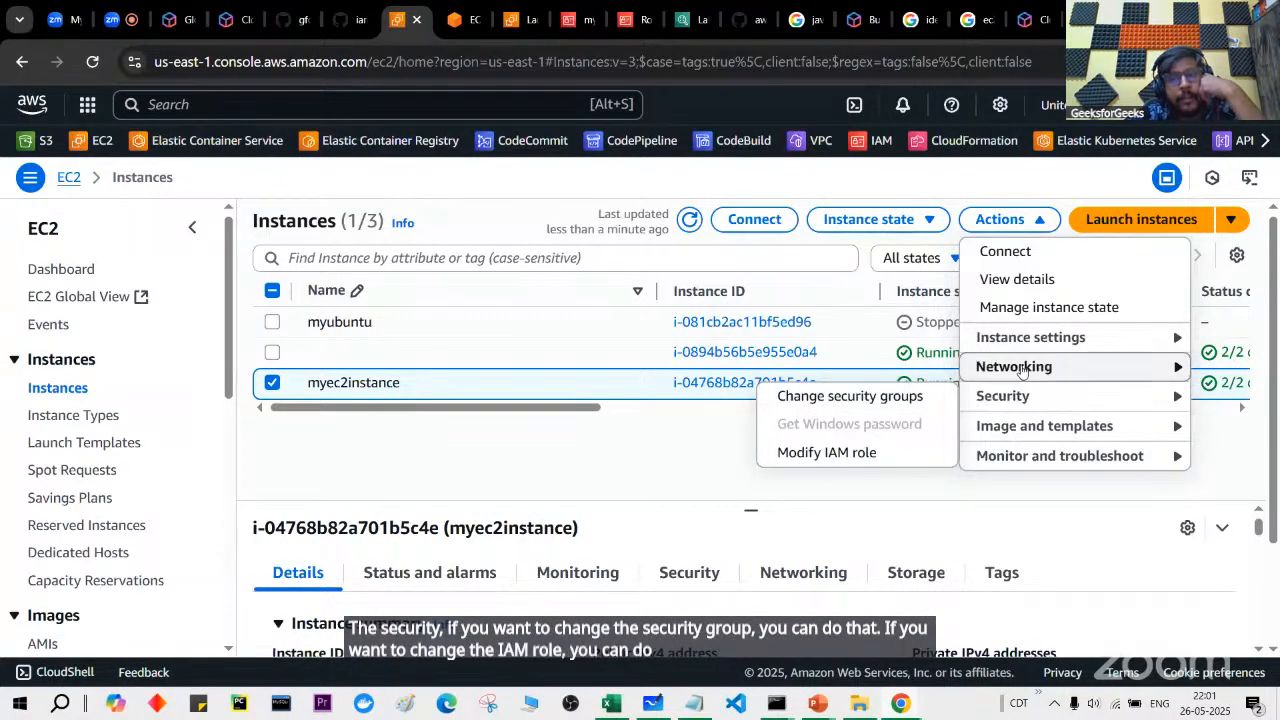
pyautogui.moveTo(1021, 371)
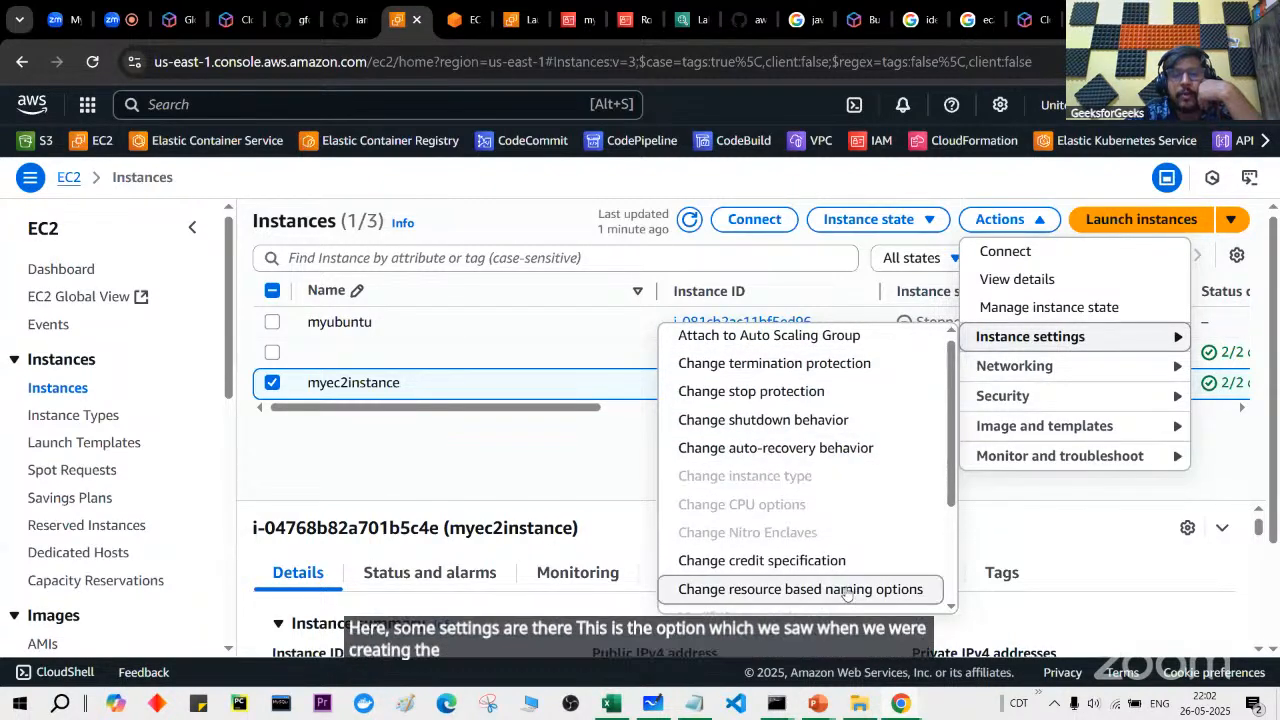
pyautogui.scroll(-3, 846, 590)
pyautogui.scroll(2, 846, 590)
pyautogui.scroll(-2, 846, 590)
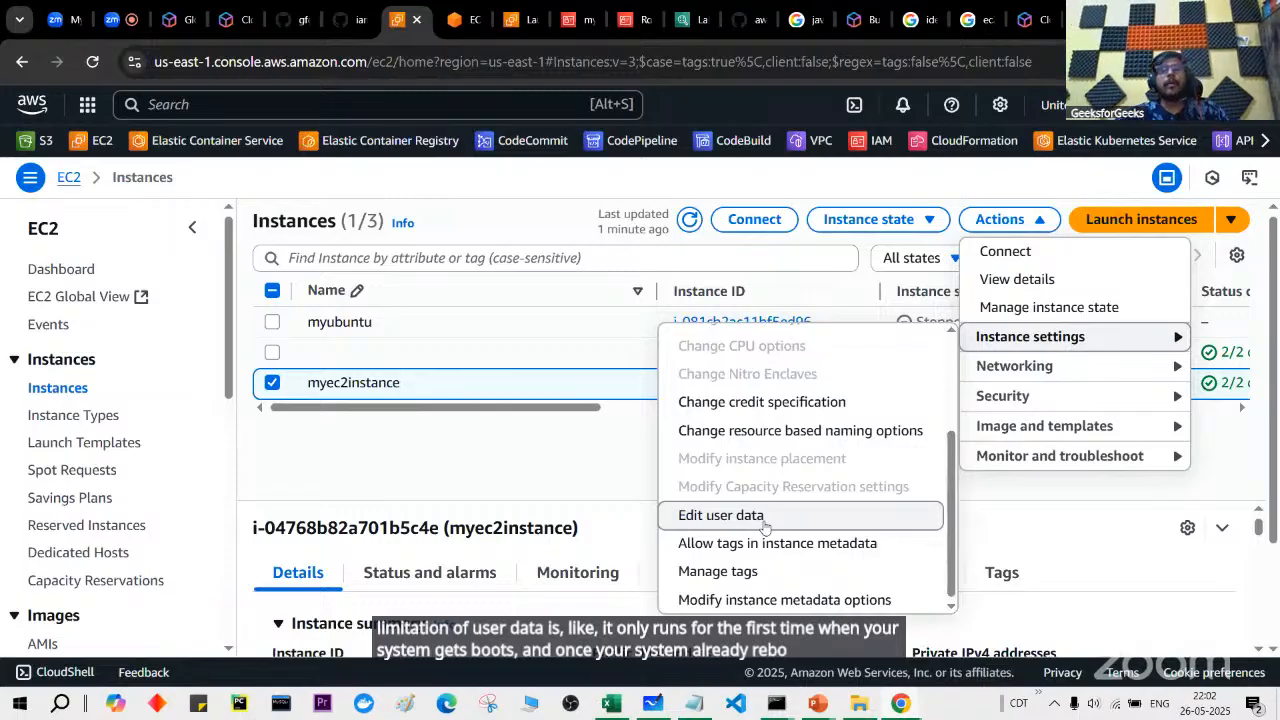
pyautogui.click(572, 450)
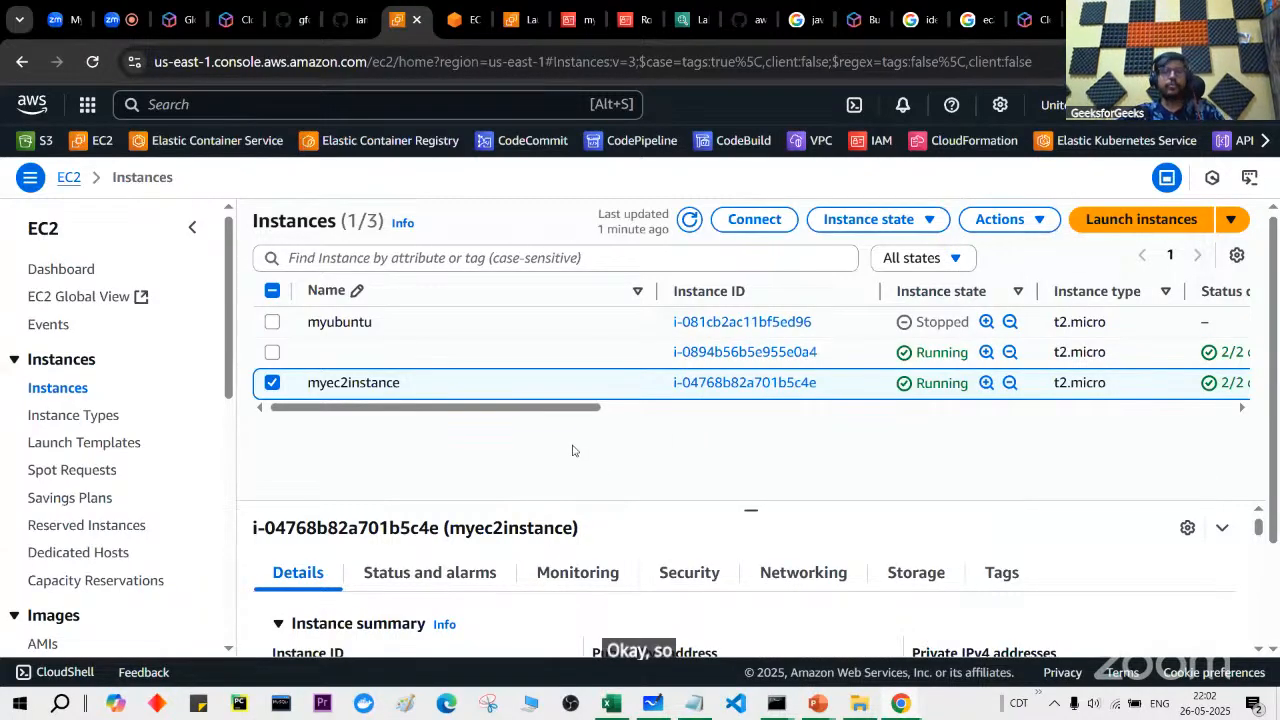
# Step: Start the presentation slide show and advance to the Pricing Options slide
pyautogui.scroll(-1, 208, 455)
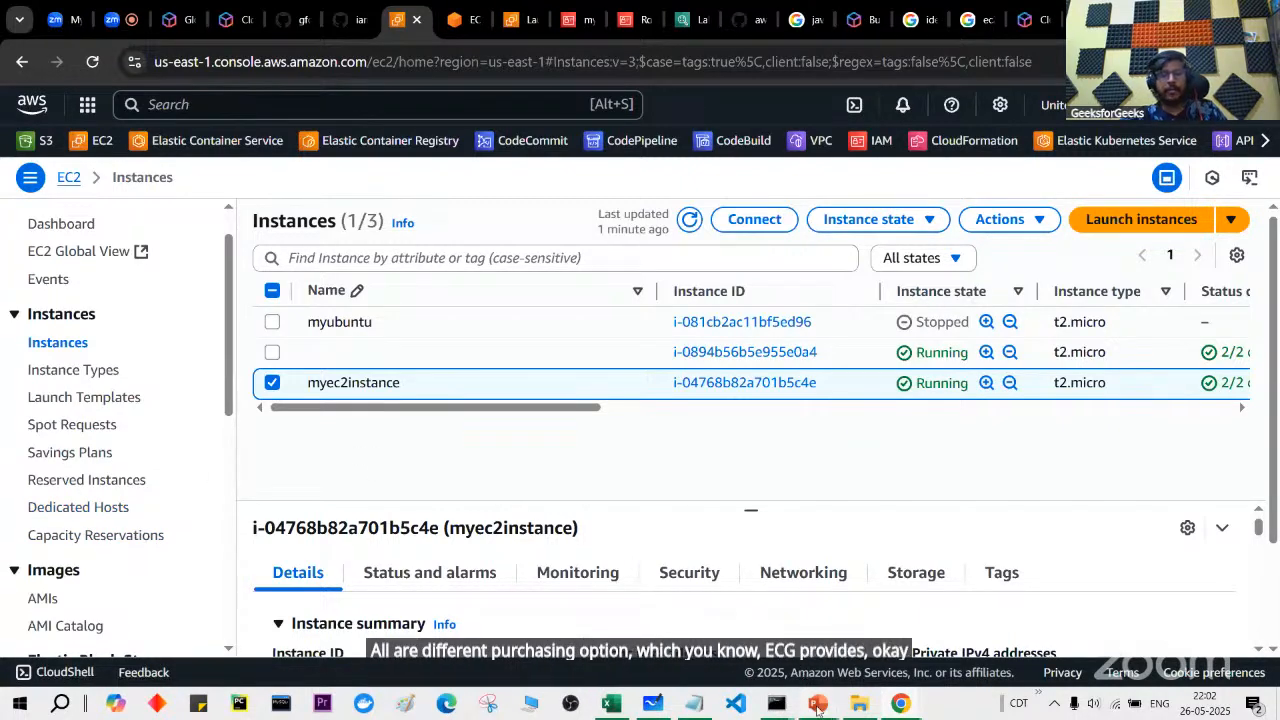
pyautogui.moveTo(818, 702)
pyautogui.click(898, 632)
pyautogui.press('Right')
pyautogui.press('Right')
pyautogui.press('Right')
pyautogui.press('Right')
pyautogui.press('Right')
pyautogui.press('Right')
pyautogui.press('Right')
pyautogui.press('Right')
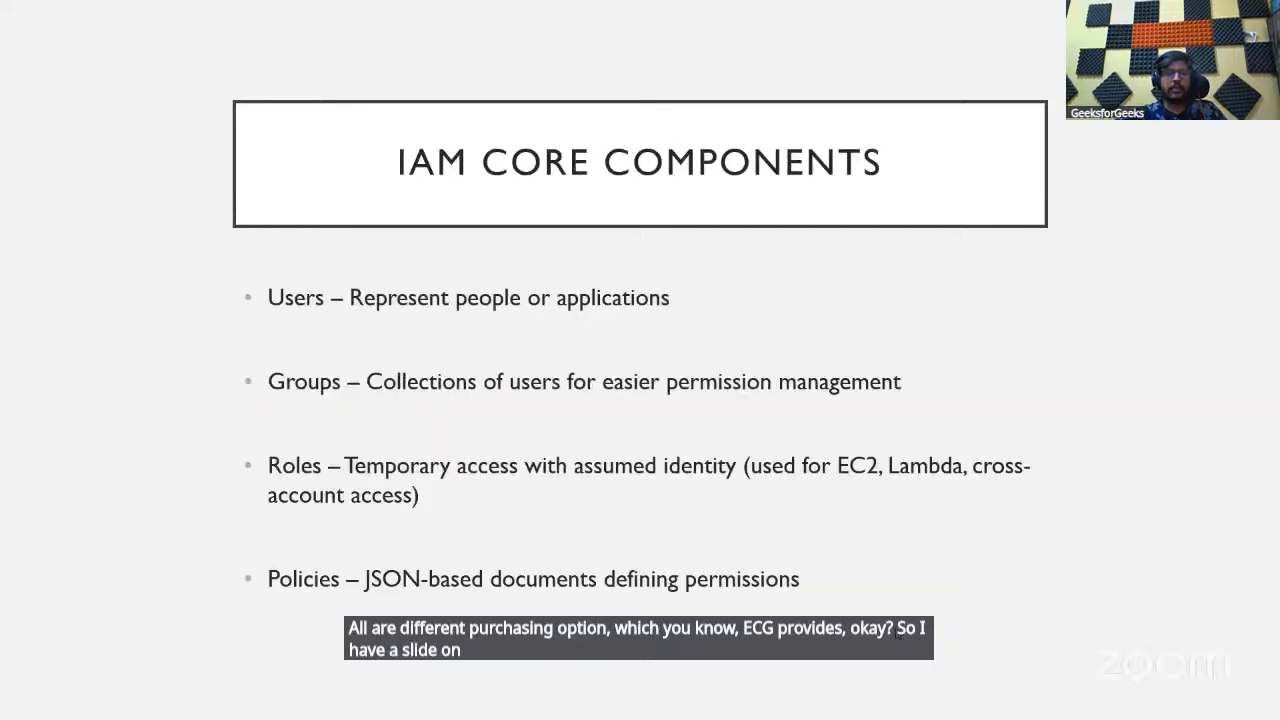
pyautogui.press('Right')
pyautogui.press('Right')
pyautogui.press('Right')
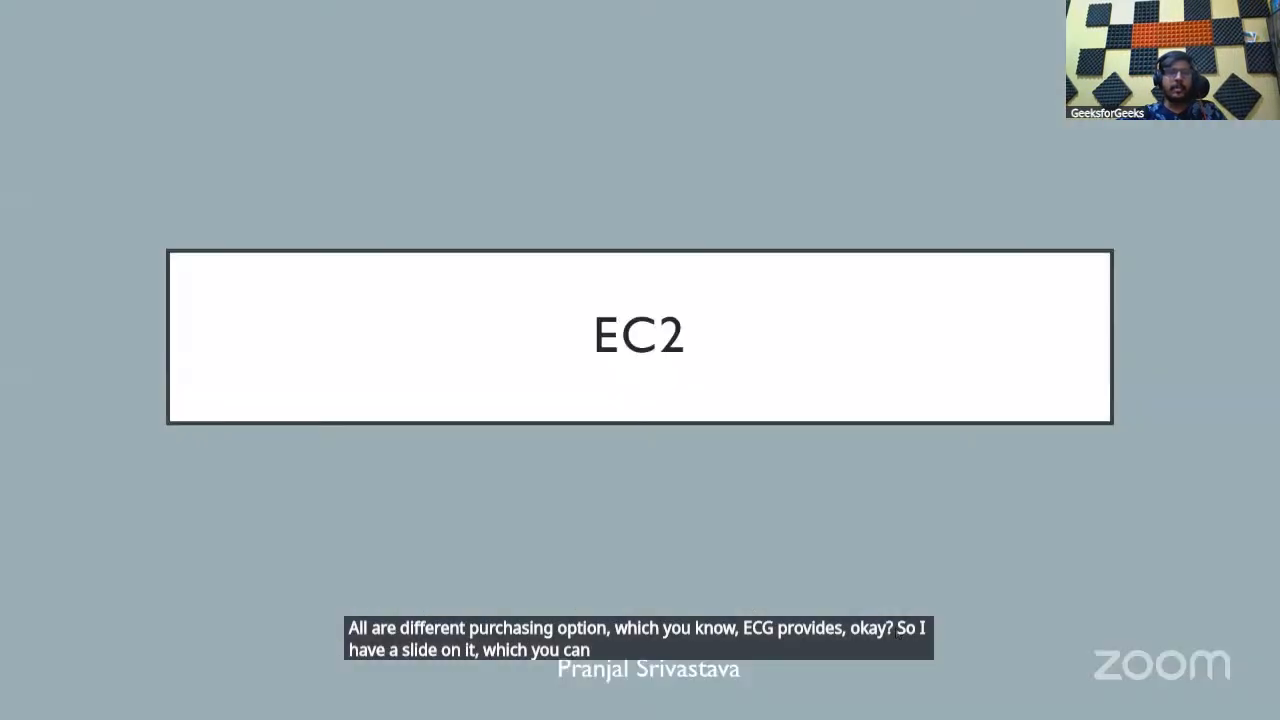
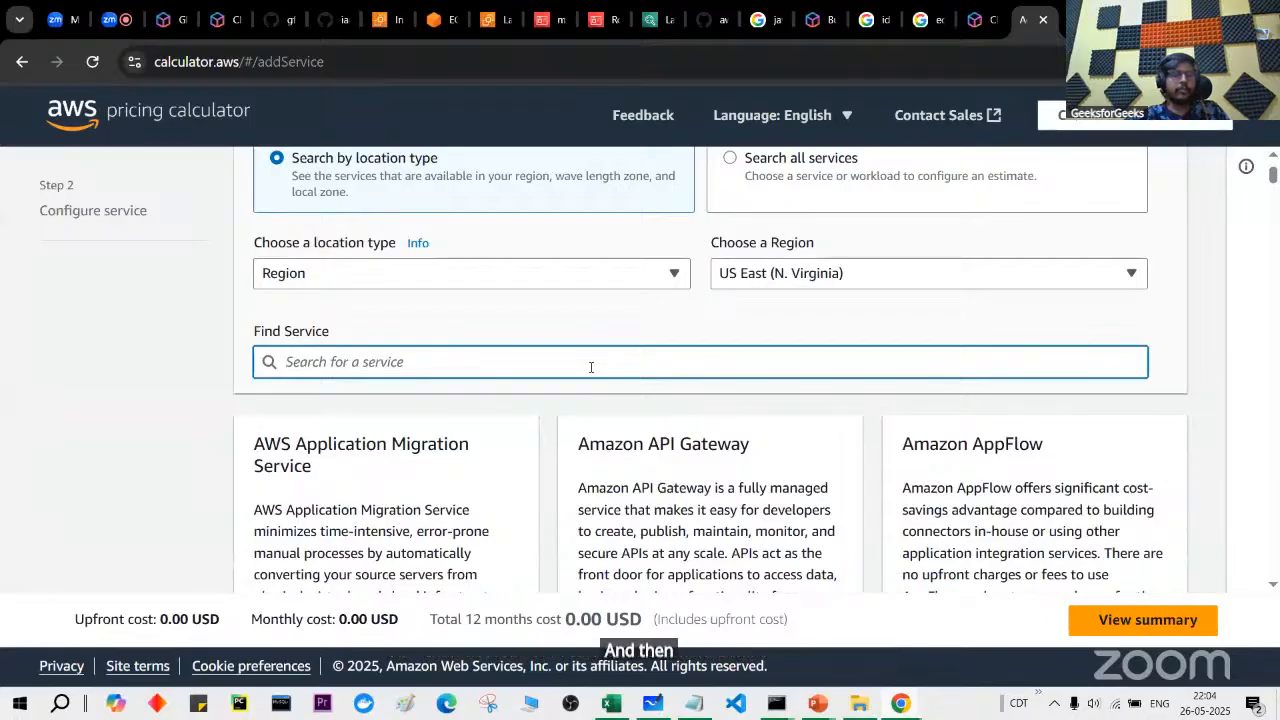
# Step: Start an Amazon EC2 estimate from an 'ec2' search, keeping Shared Instances tenancy and Linux
pyautogui.write('ec2')
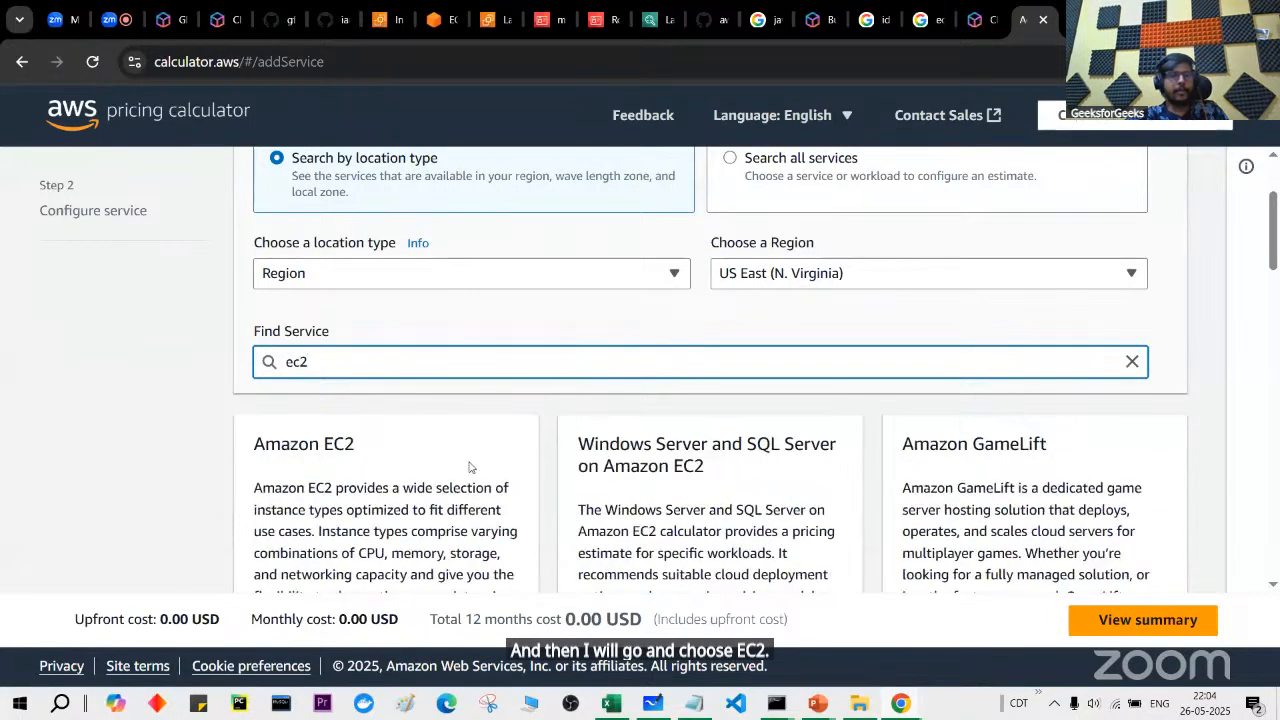
pyautogui.scroll(-2, 470, 467)
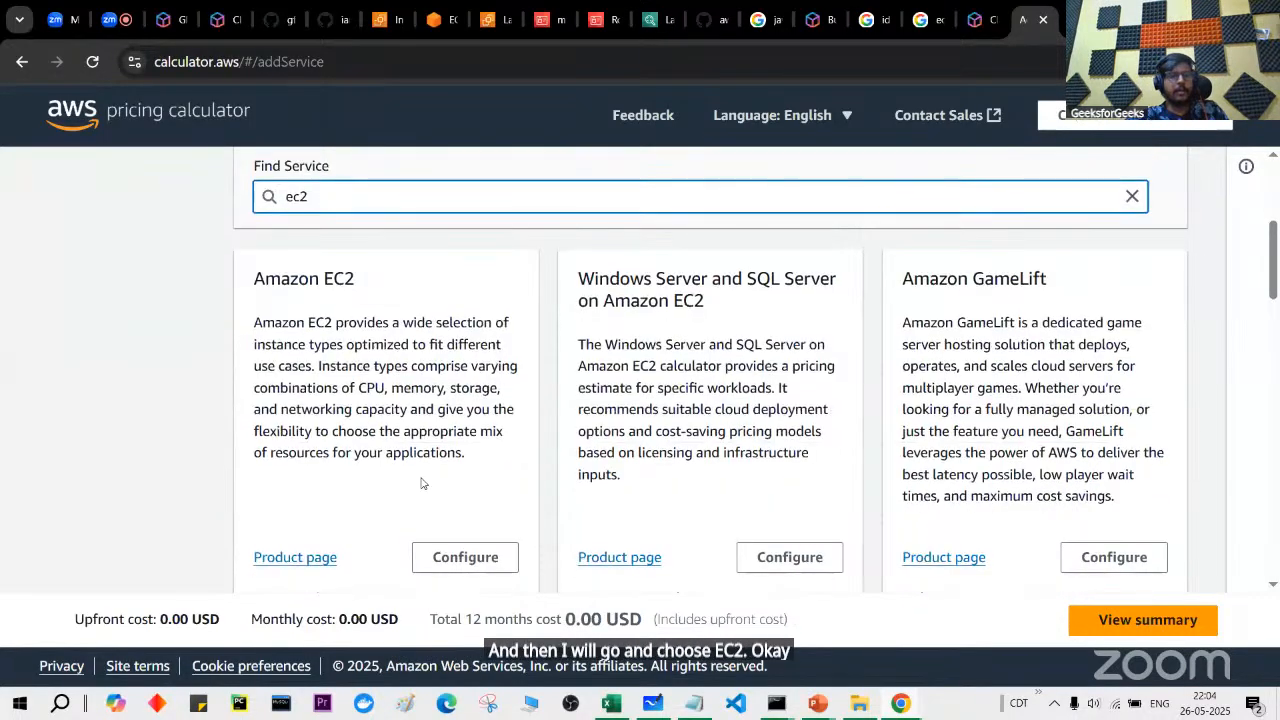
pyautogui.click(465, 556)
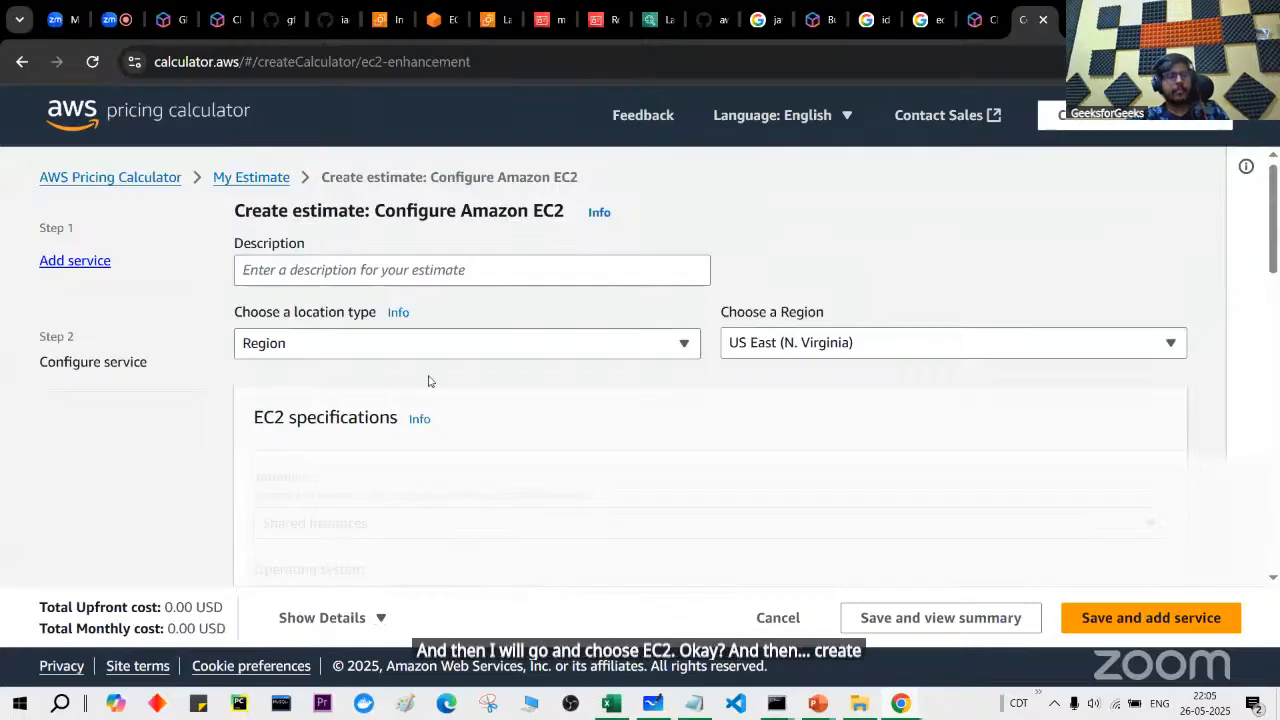
pyautogui.scroll(-1, 546, 490)
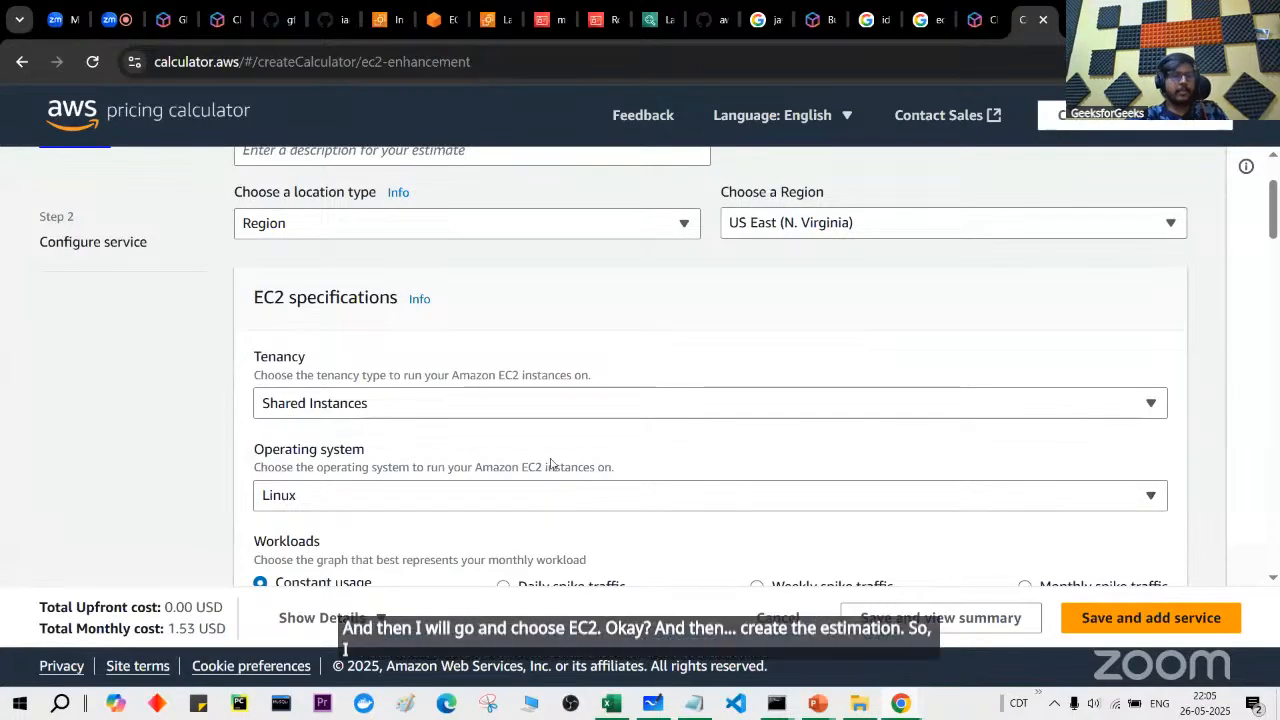
pyautogui.click(575, 435)
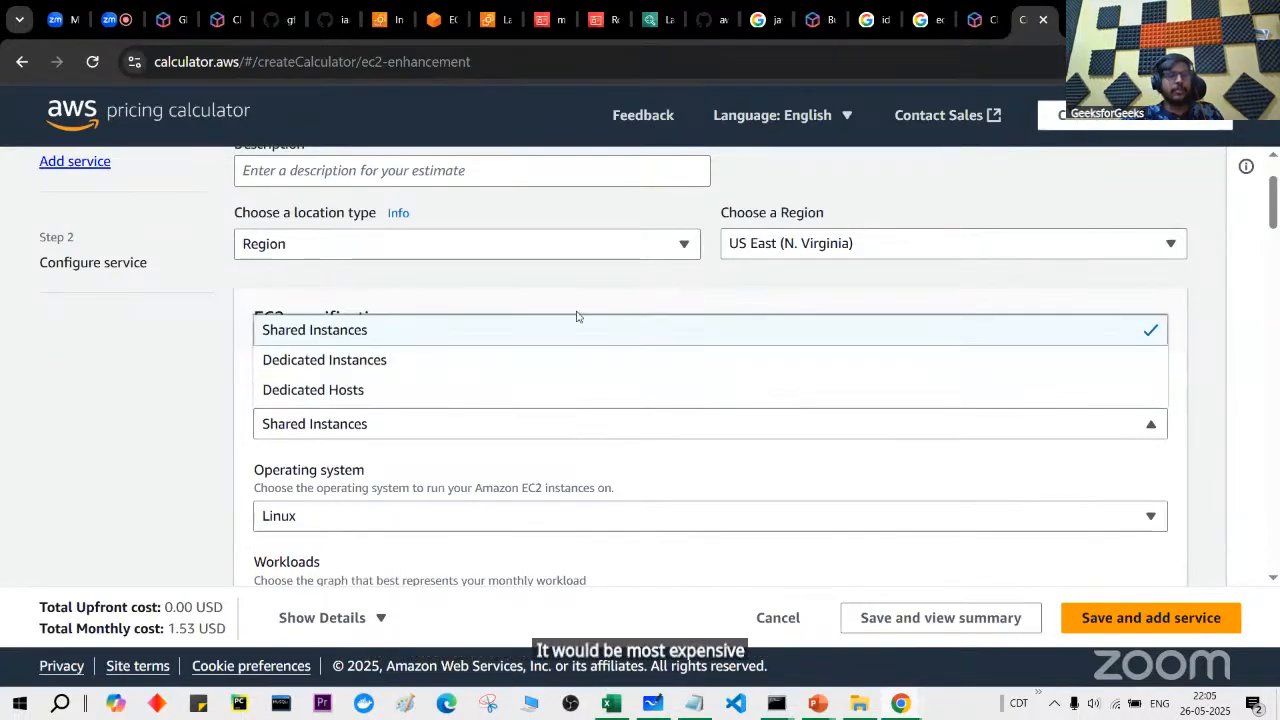
pyautogui.click(238, 371)
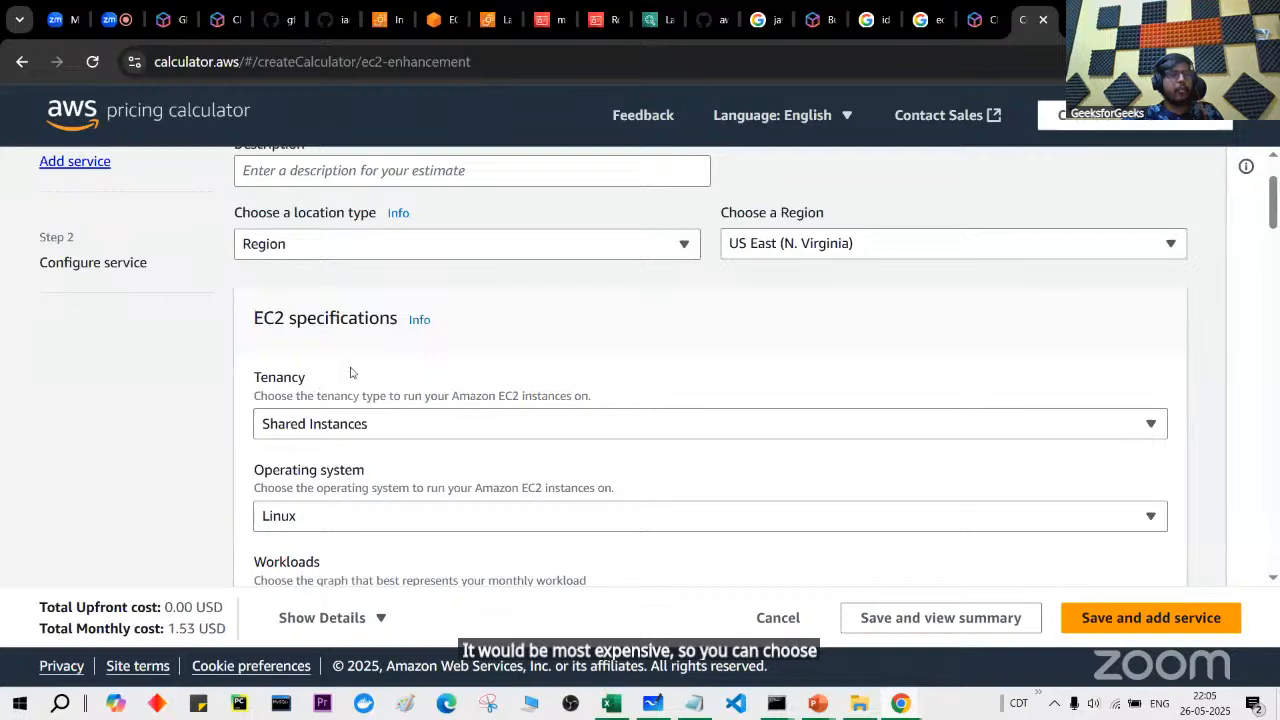
pyautogui.scroll(-1, 366, 418)
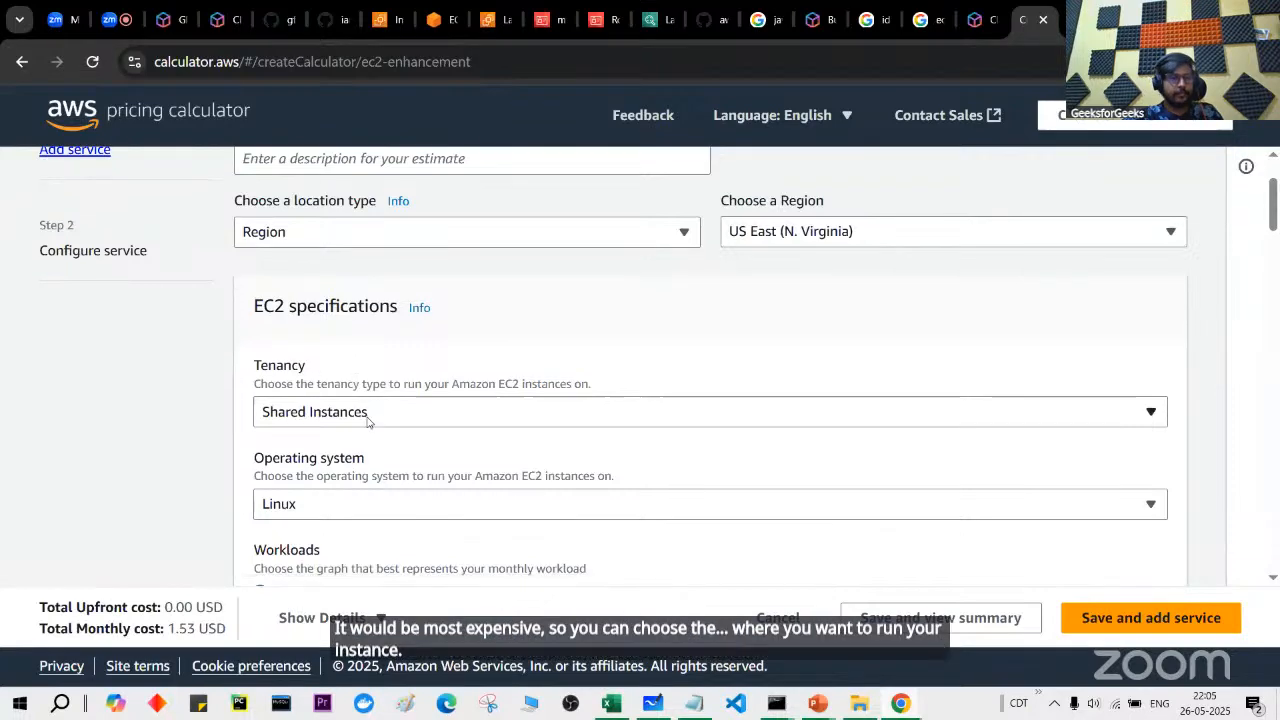
pyautogui.click(375, 432)
pyautogui.click(375, 432)
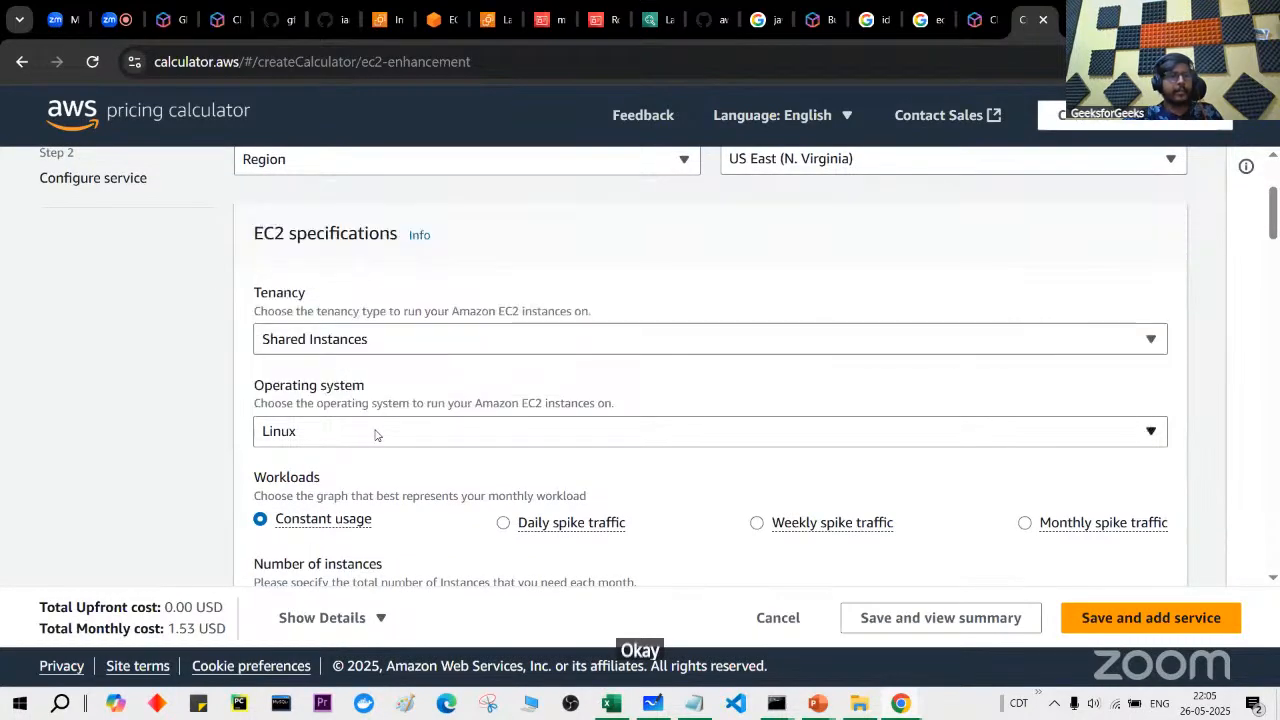
# Step: Sort instances by vCPUs descending and pick u7in-32tb.224xlarge, making the monthly cost 105,834.98 USD
pyautogui.scroll(-1, 375, 433)
pyautogui.scroll(-3, 377, 433)
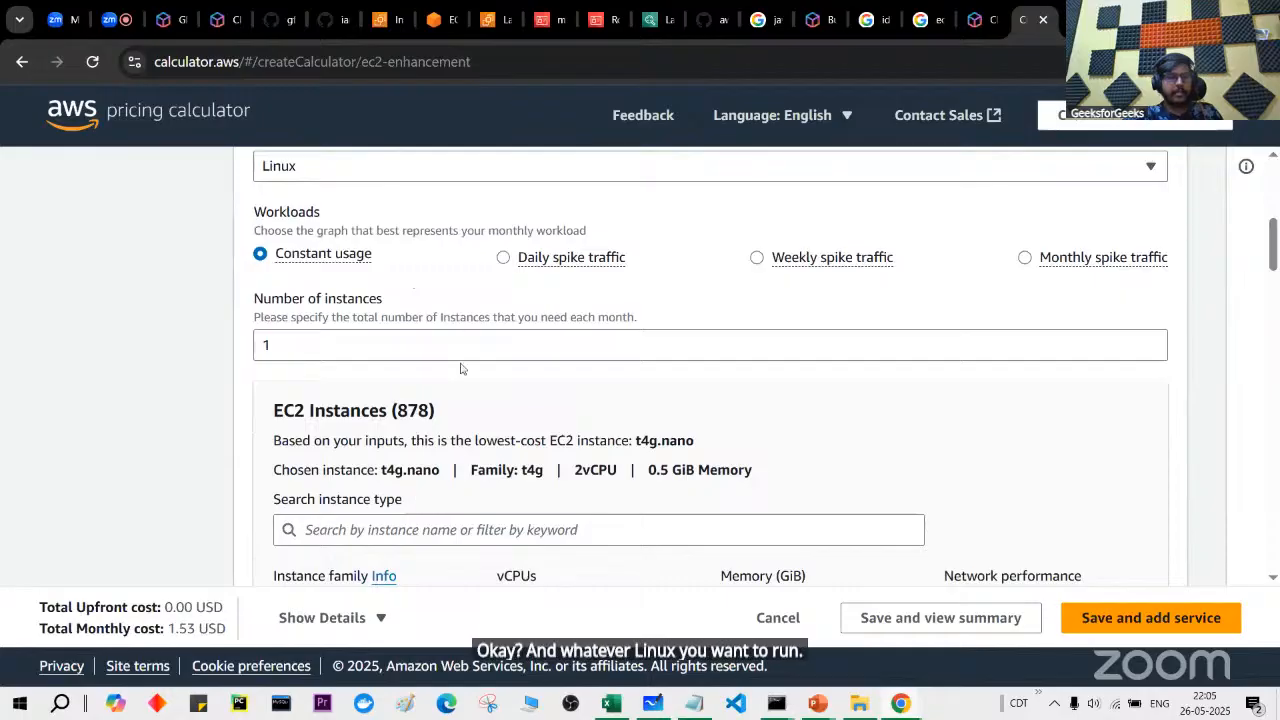
pyautogui.scroll(-4, 461, 369)
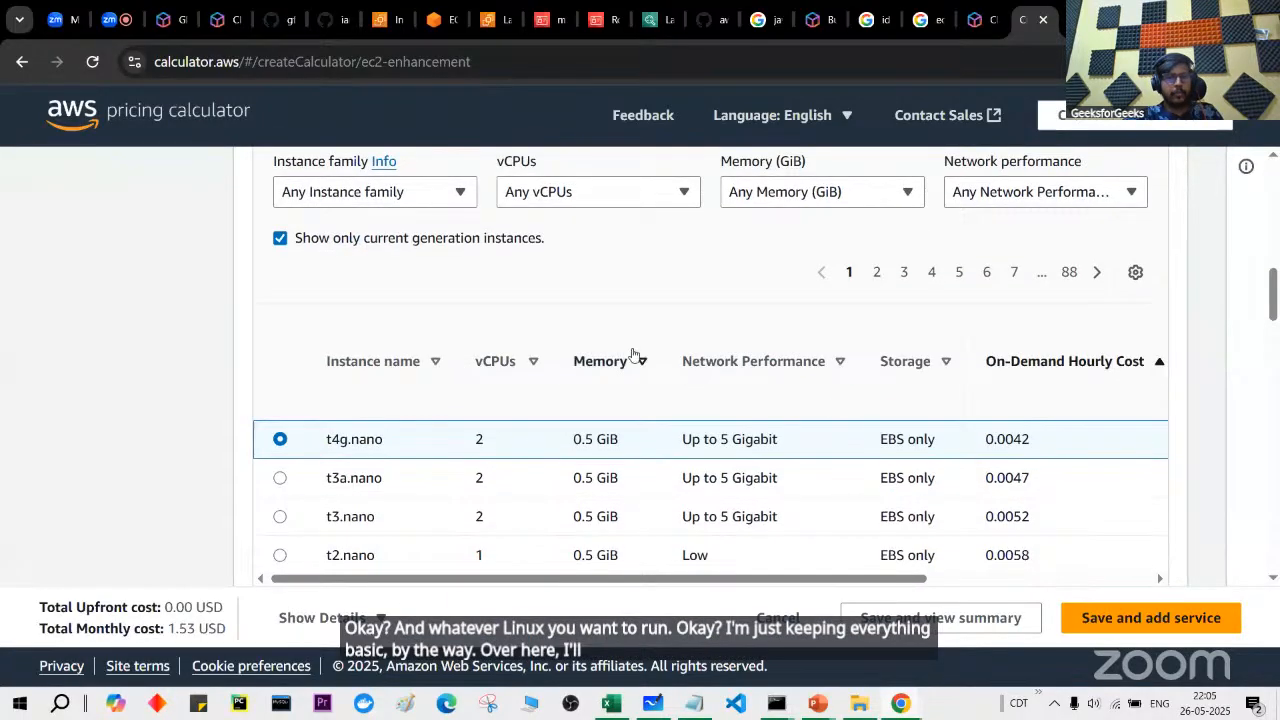
pyautogui.click(500, 365)
pyautogui.click(501, 366)
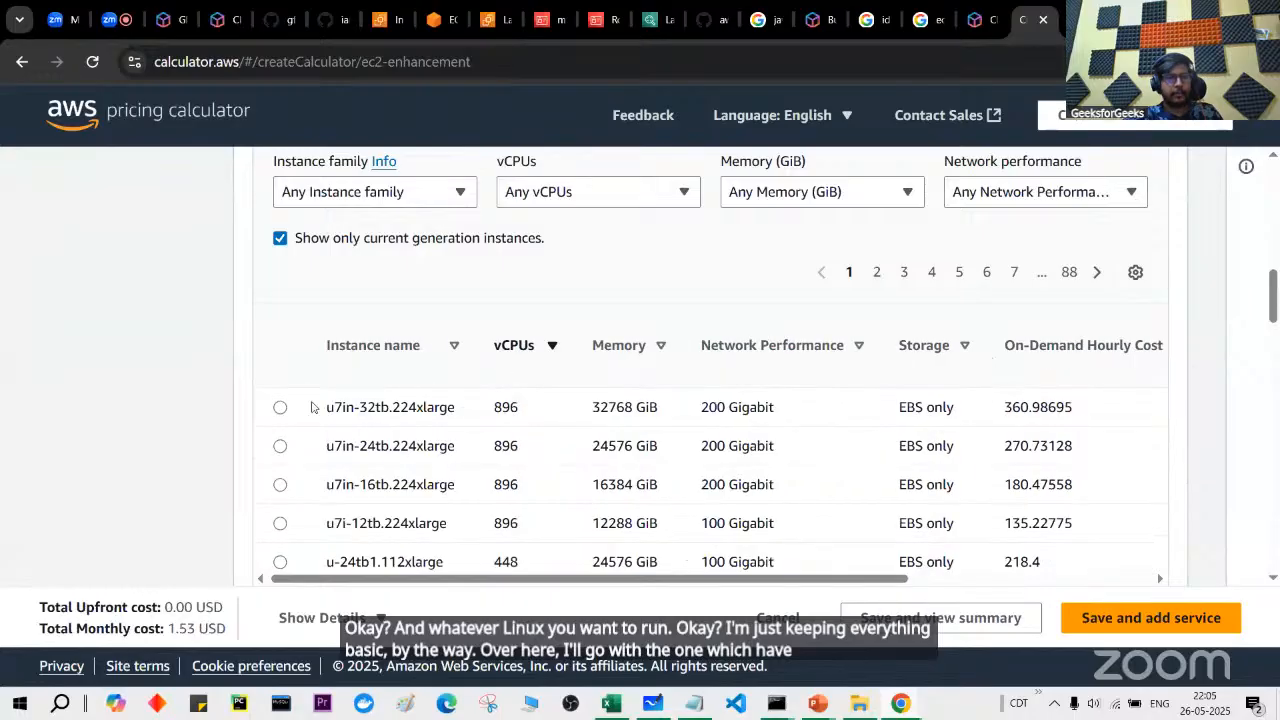
pyautogui.click(280, 407)
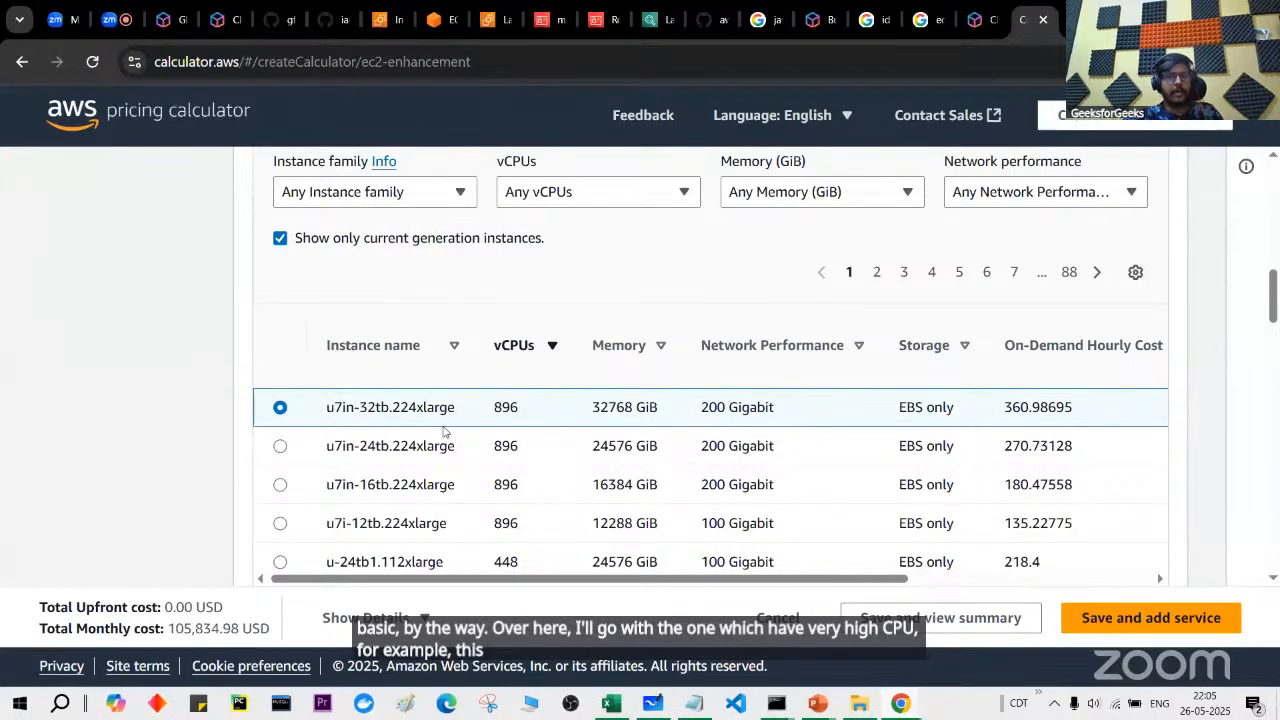
pyautogui.scroll(-1, 444, 430)
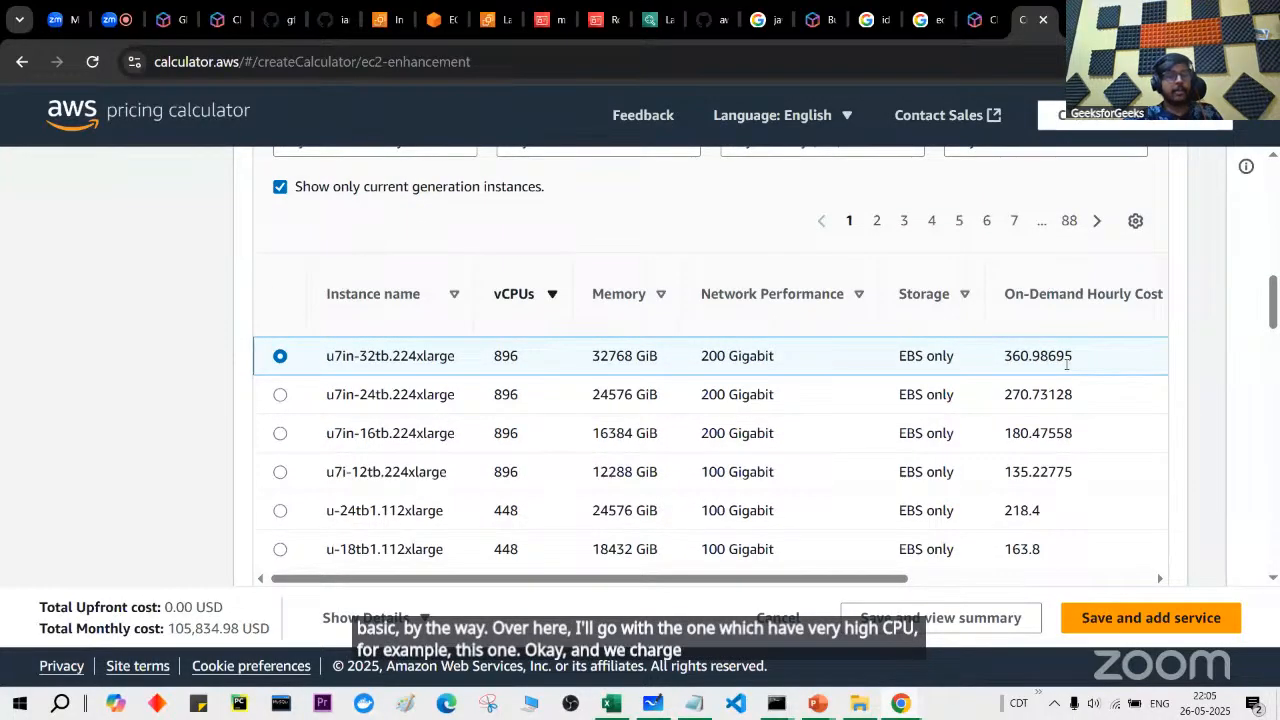
pyautogui.scroll(-5, 1066, 367)
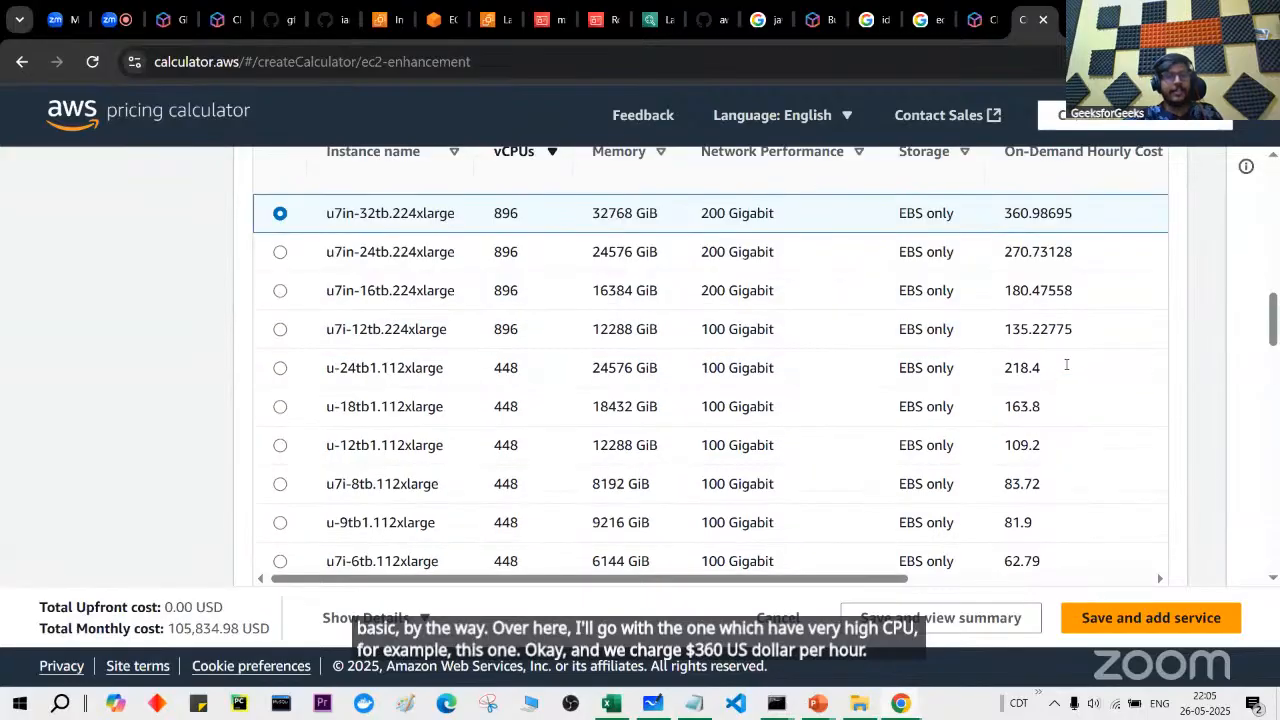
# Step: Price the instance as On-Demand, then under Compute Savings Plans
pyautogui.scroll(-5, 1066, 370)
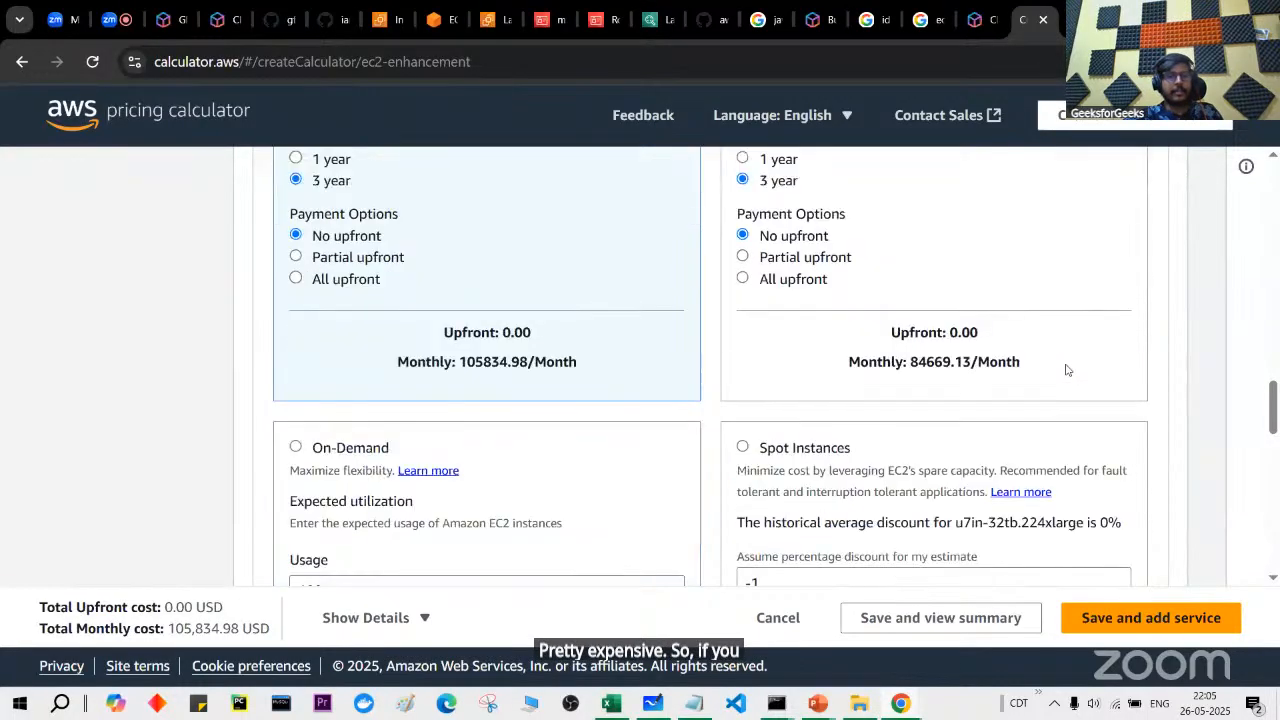
pyautogui.scroll(-1, 1066, 367)
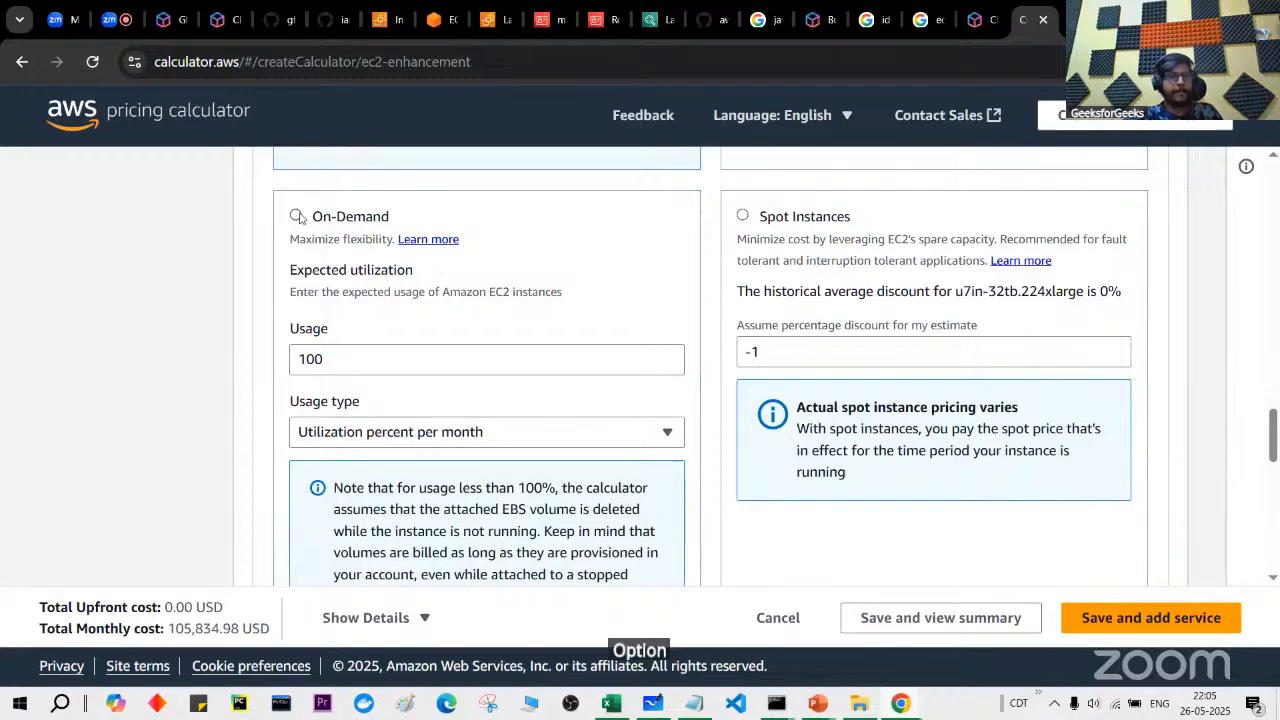
pyautogui.click(297, 217)
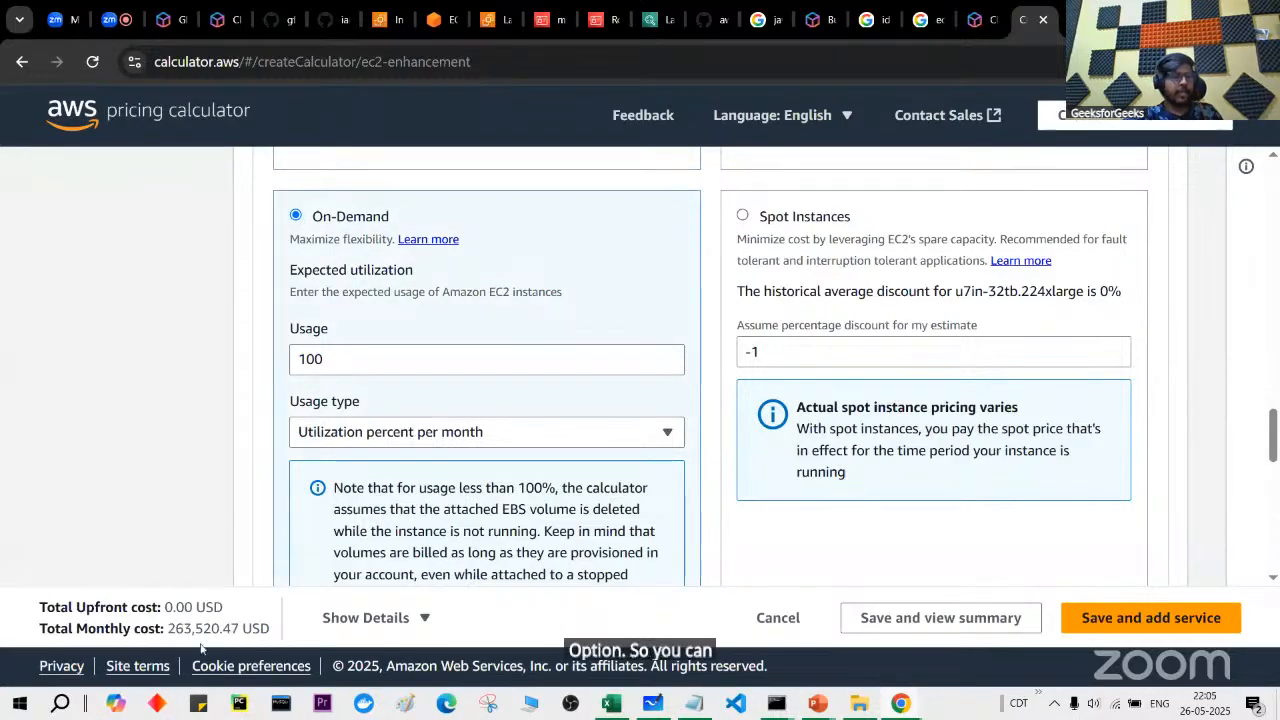
pyautogui.scroll(3, 180, 628)
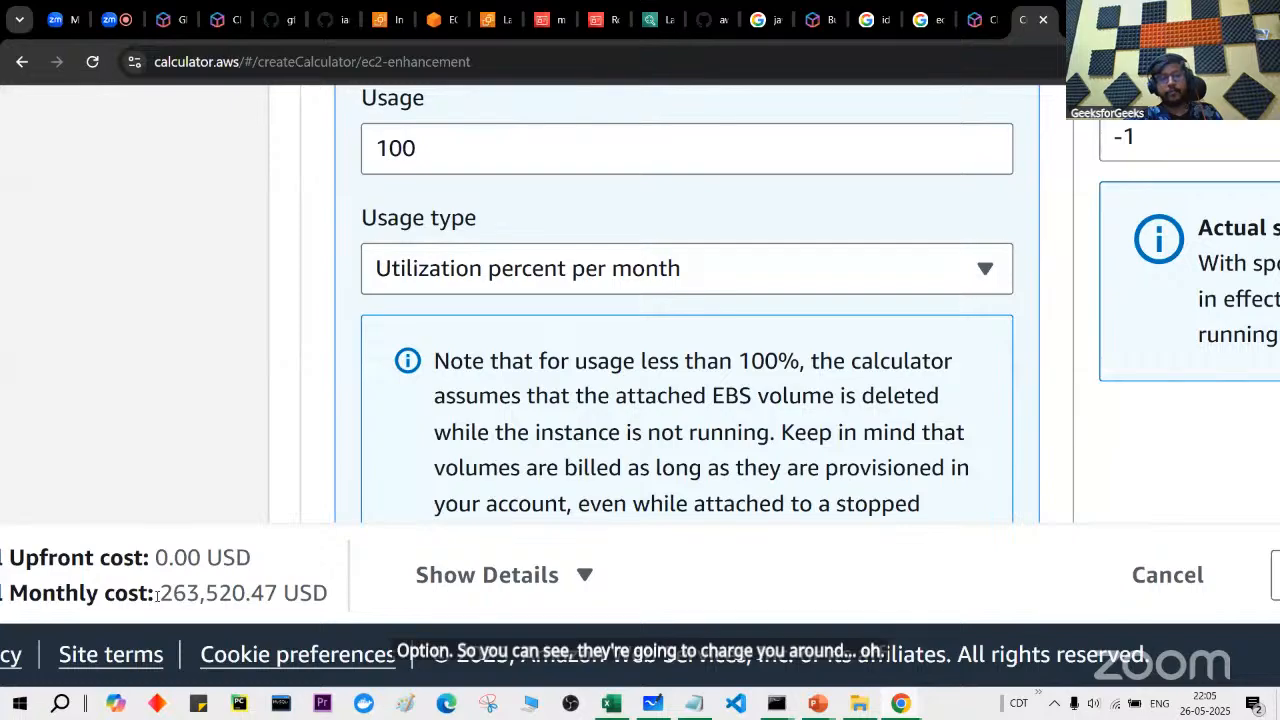
pyautogui.scroll(-3, 157, 595)
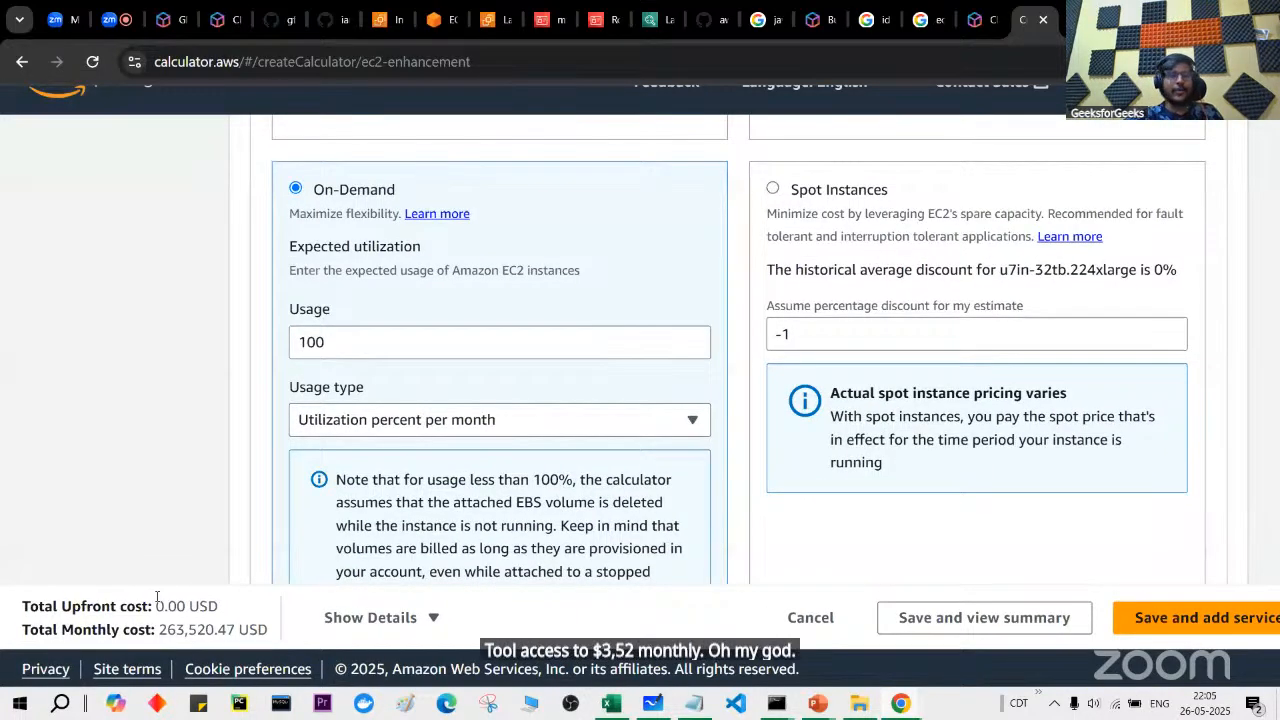
pyautogui.scroll(-1, 157, 597)
pyautogui.scroll(5, 282, 436)
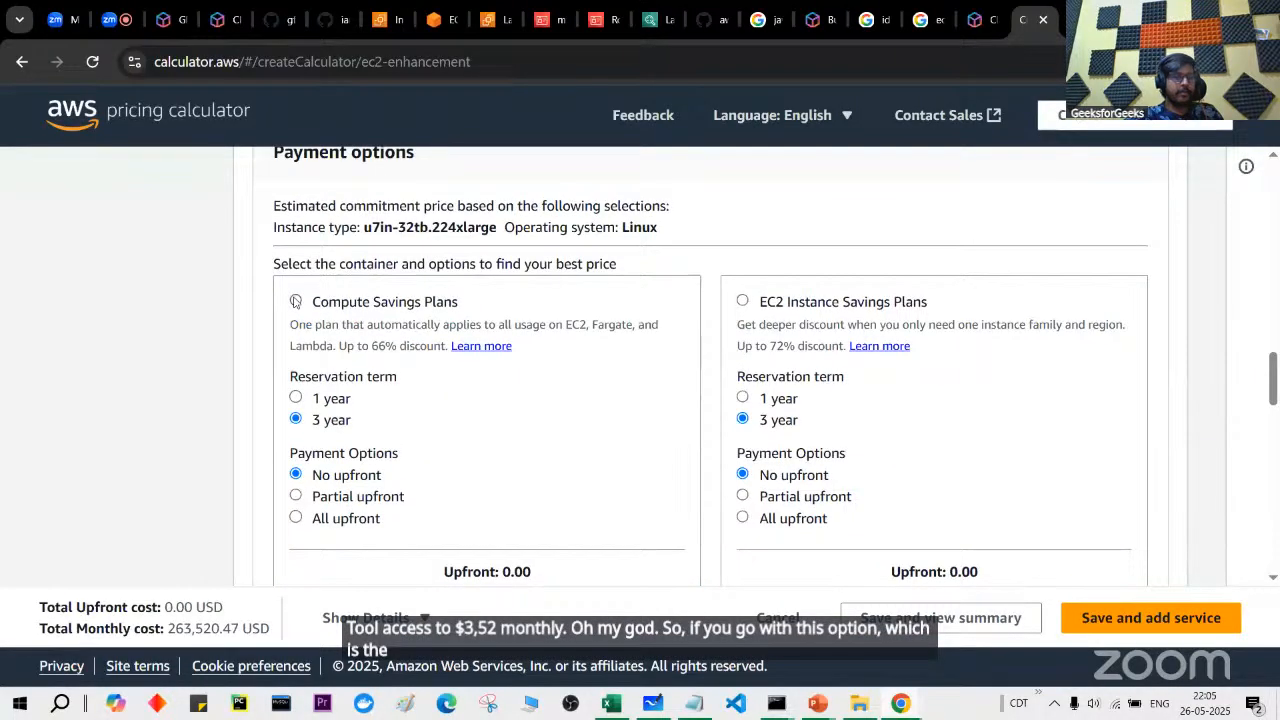
pyautogui.click(295, 301)
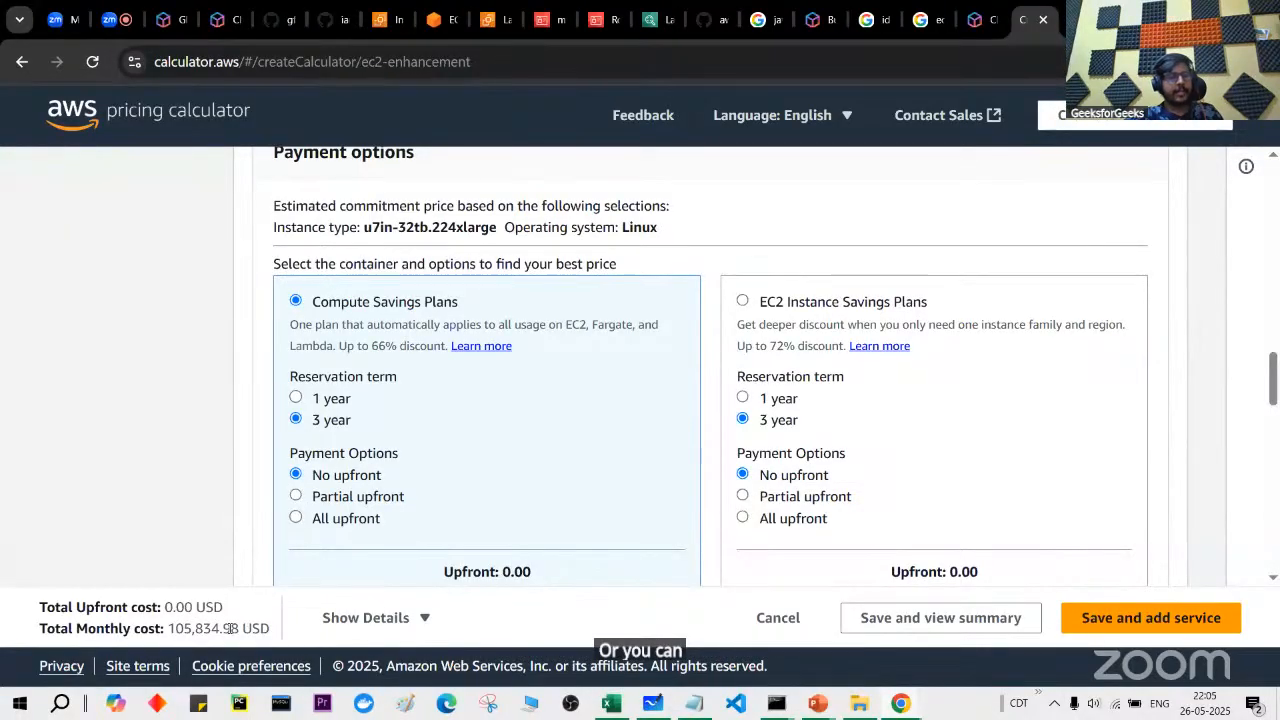
pyautogui.scroll(-3, 452, 491)
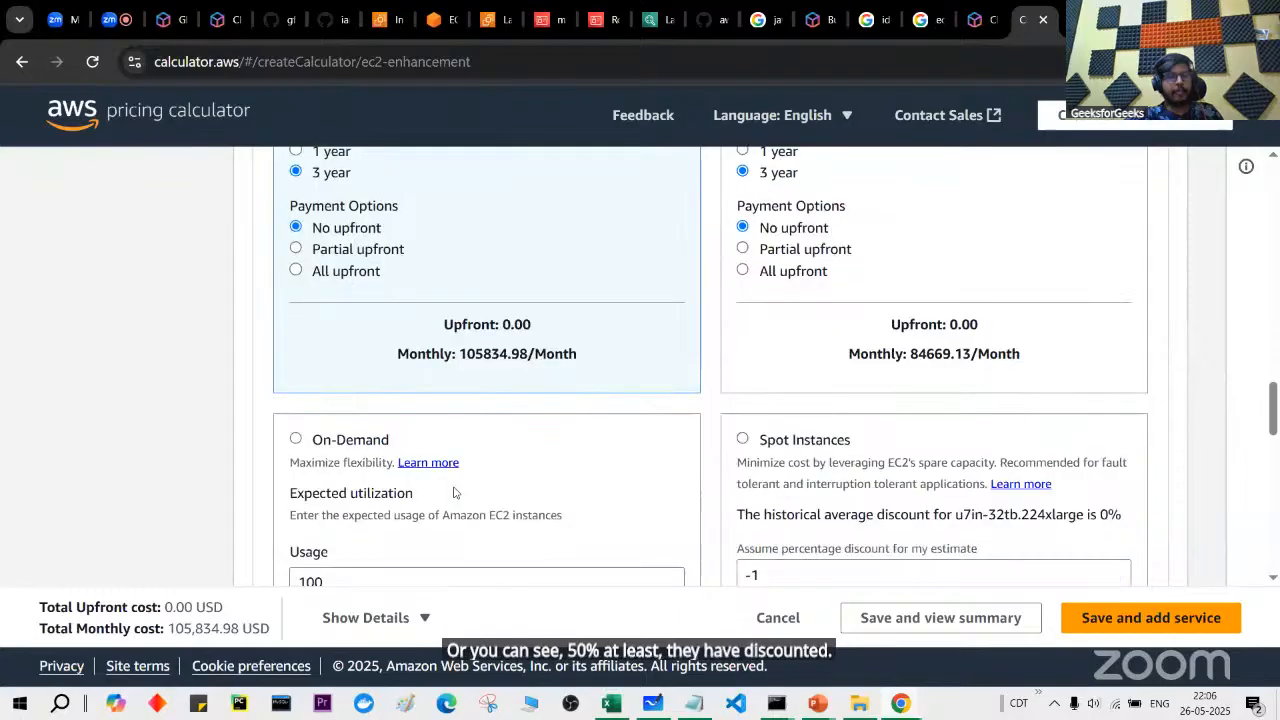
pyautogui.scroll(2, 629, 440)
pyautogui.scroll(-4, 629, 440)
pyautogui.scroll(-6, 629, 440)
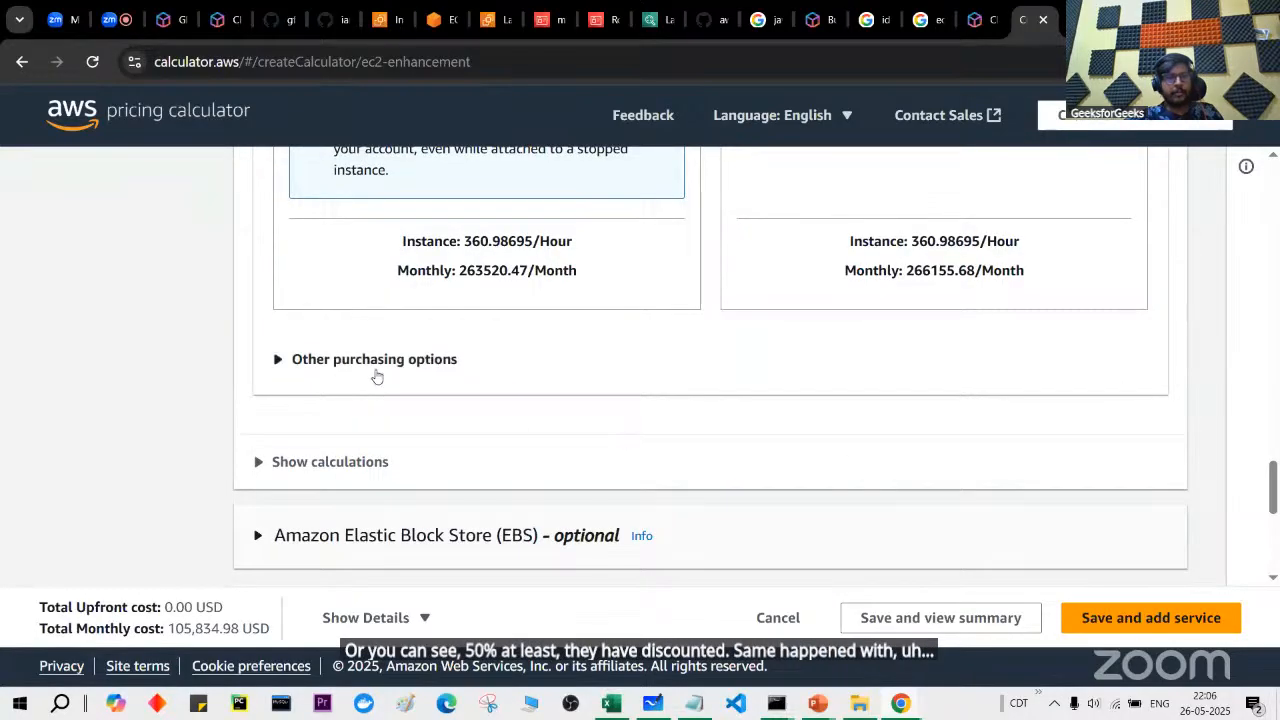
# Step: Compare Standard and Convertible Reserved Instances pricing, ending on Standard
pyautogui.click(376, 370)
pyautogui.scroll(-1, 380, 370)
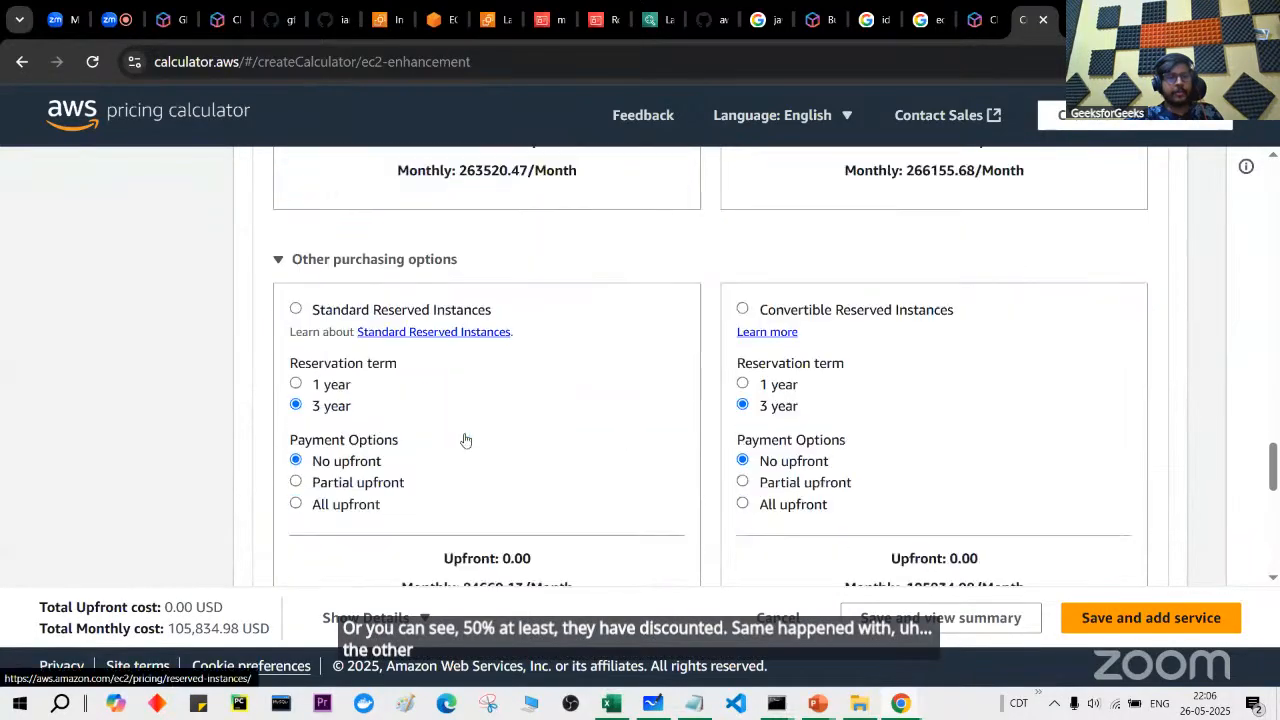
pyautogui.click(295, 306)
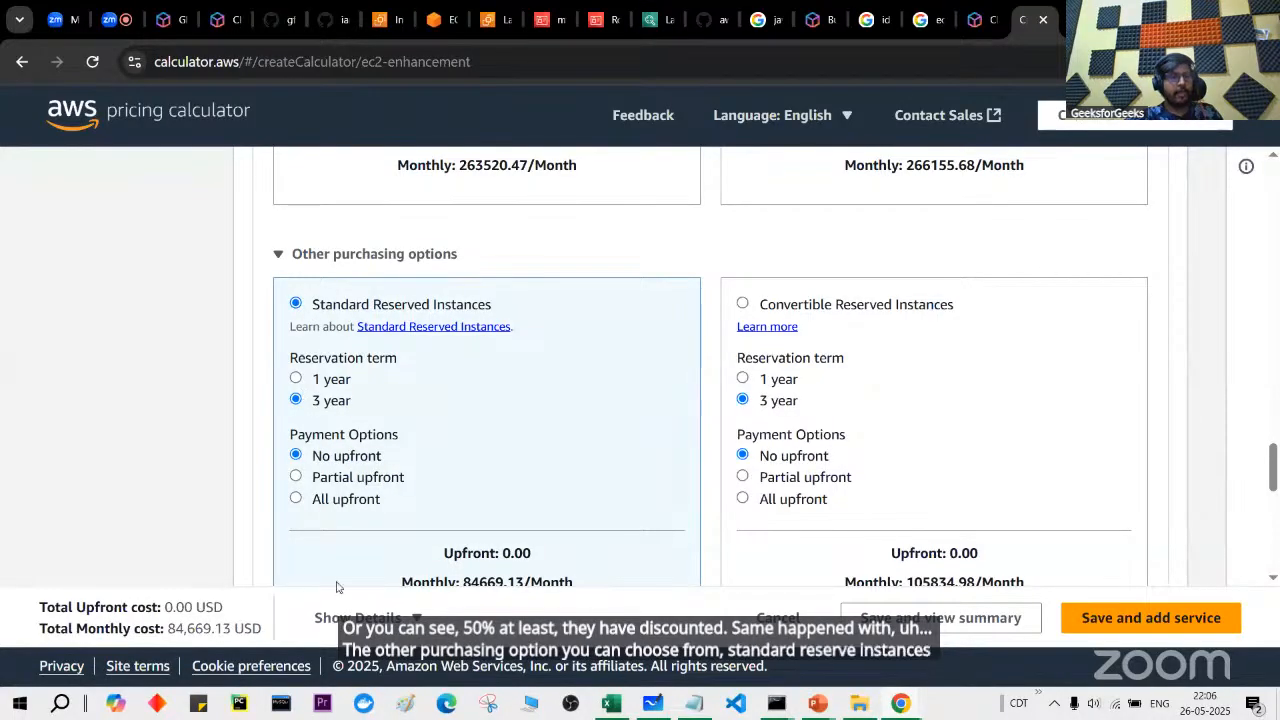
pyautogui.scroll(-1, 394, 400)
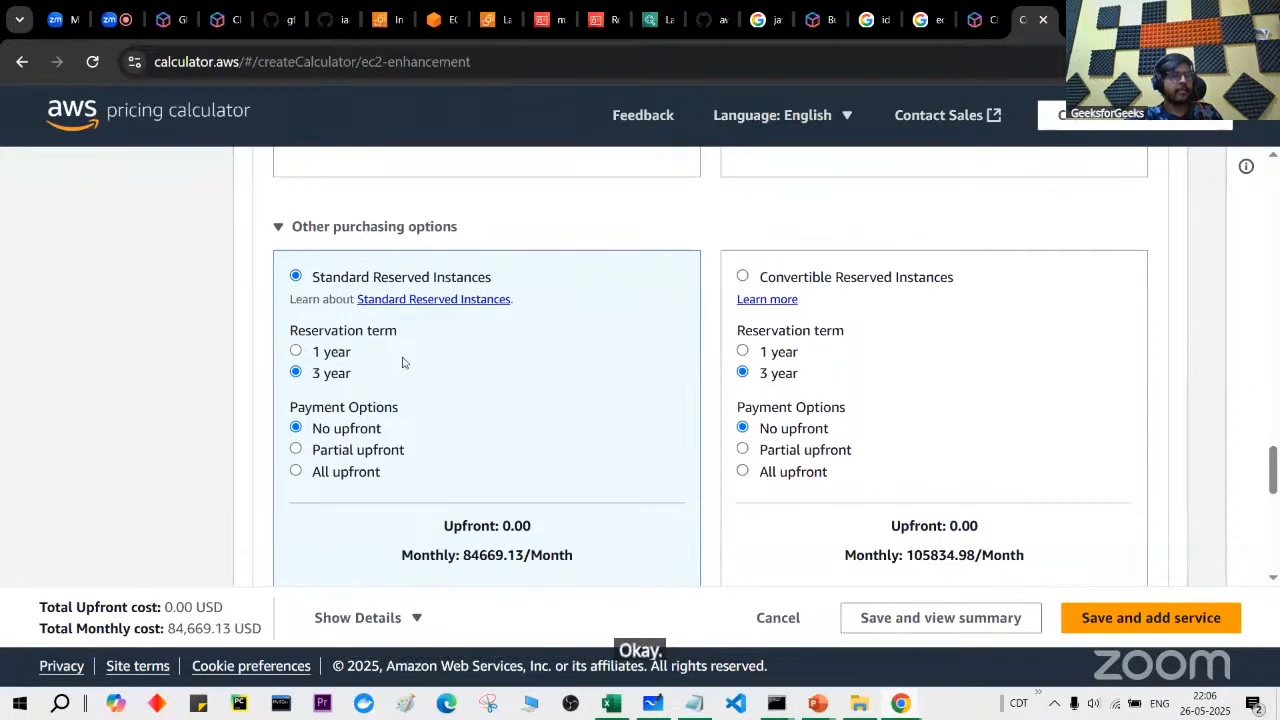
pyautogui.scroll(-1, 400, 360)
pyautogui.scroll(-1, 510, 375)
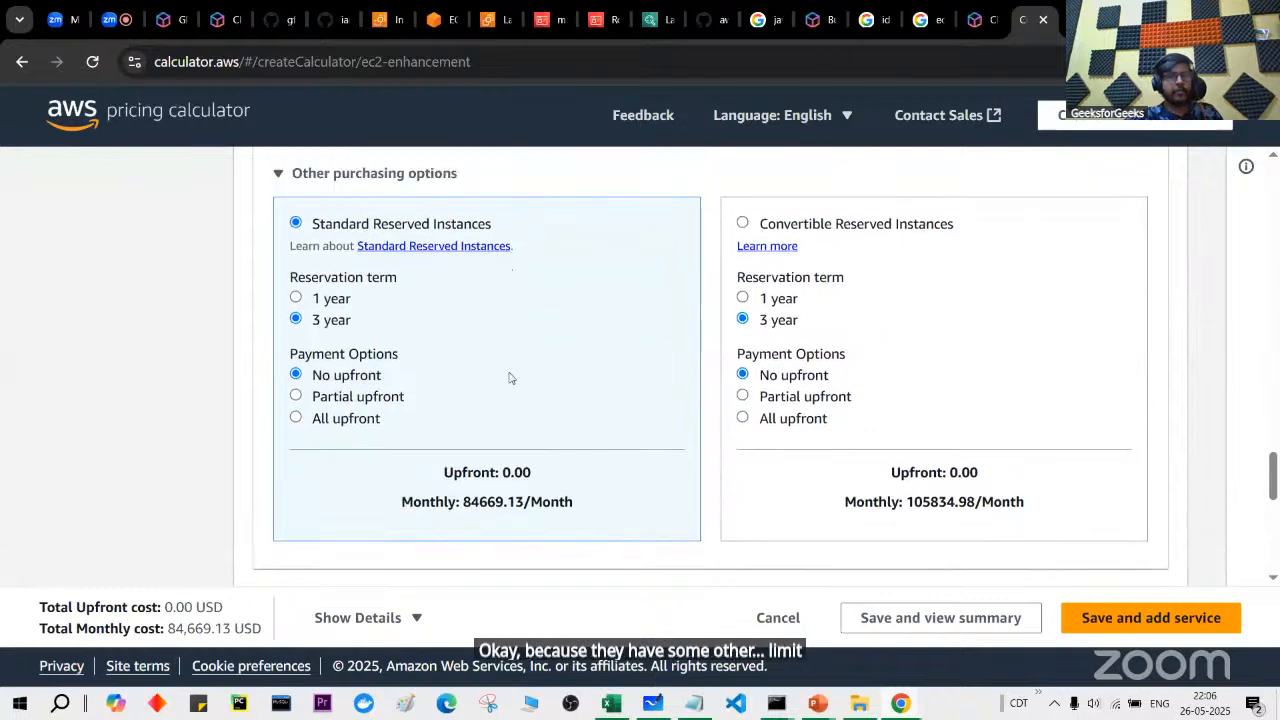
pyautogui.click(743, 227)
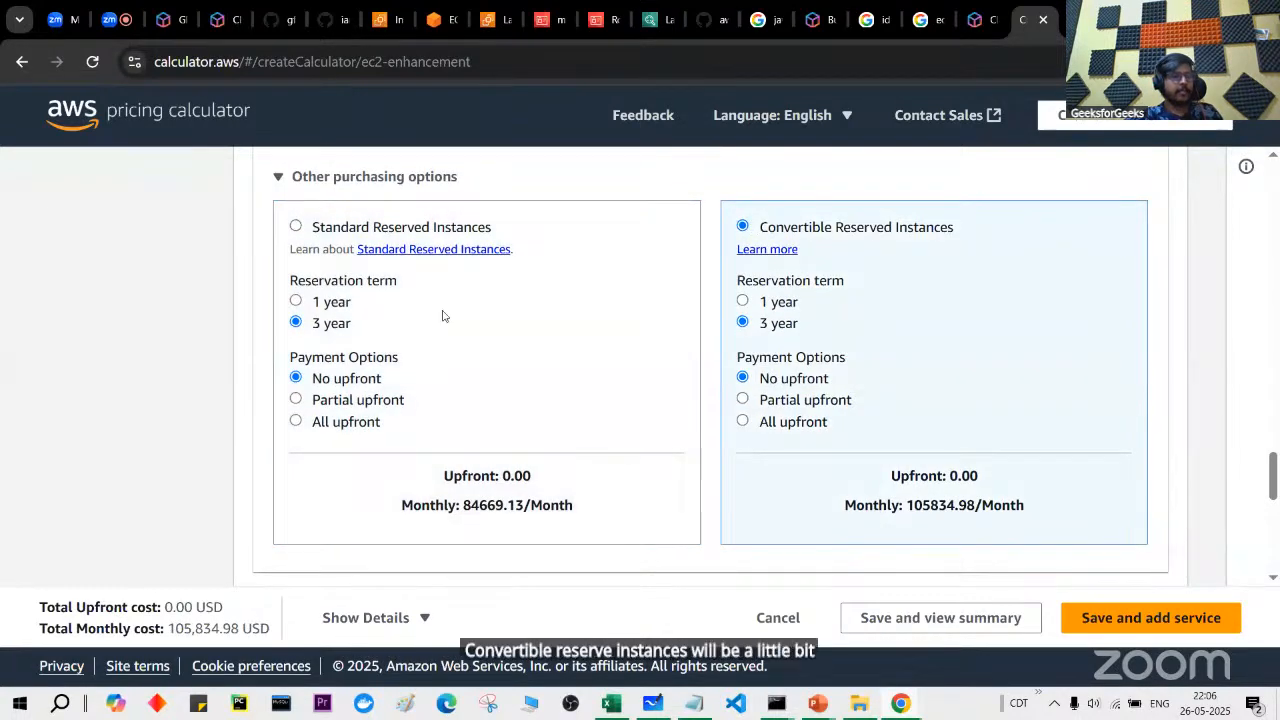
pyautogui.click(296, 227)
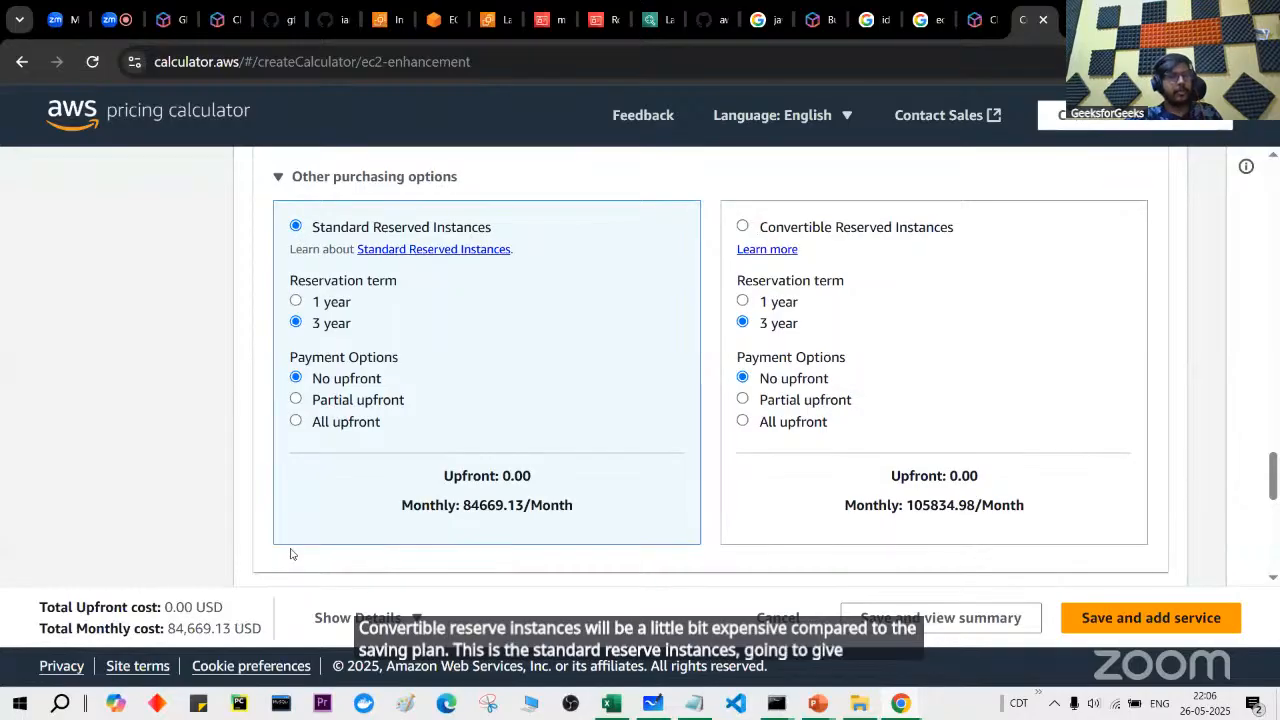
pyautogui.scroll(-2, 403, 427)
pyautogui.scroll(5, 401, 426)
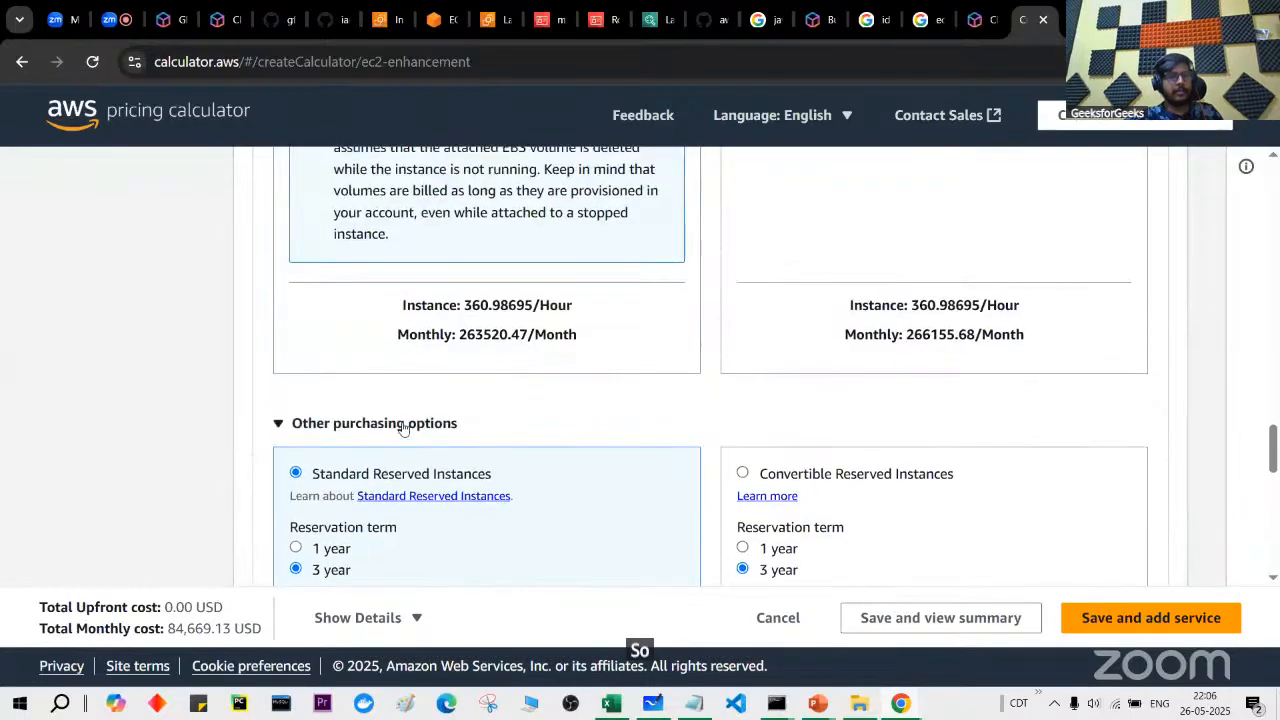
pyautogui.scroll(6, 403, 421)
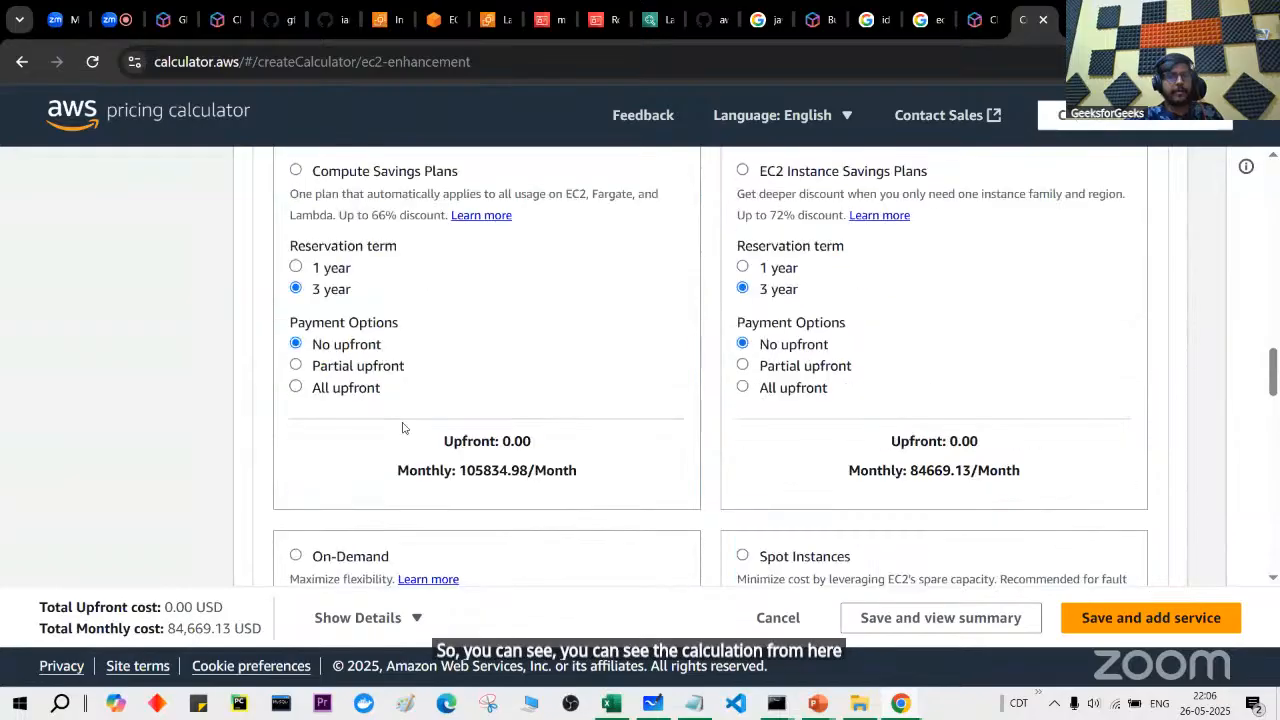
pyautogui.scroll(1, 403, 427)
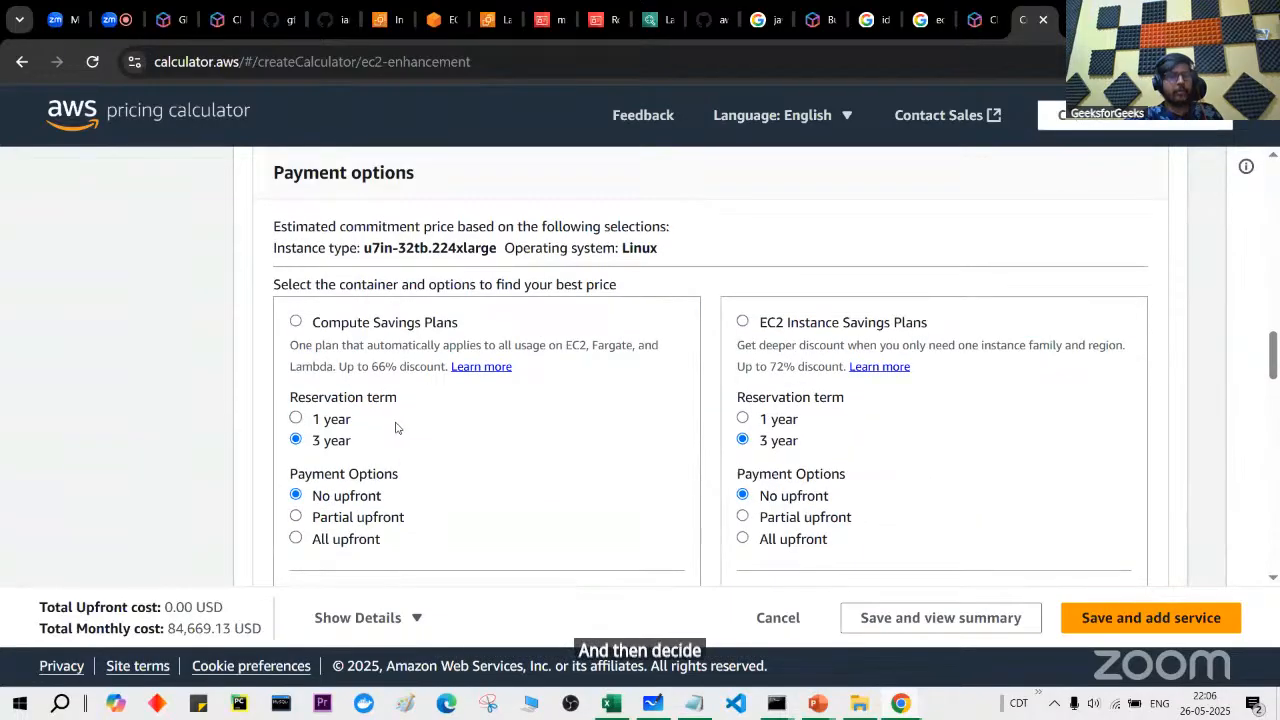
# Step: Choose Compute Savings Plans, try a 1 year term, then return to 3 year
pyautogui.click(295, 418)
pyautogui.click(296, 321)
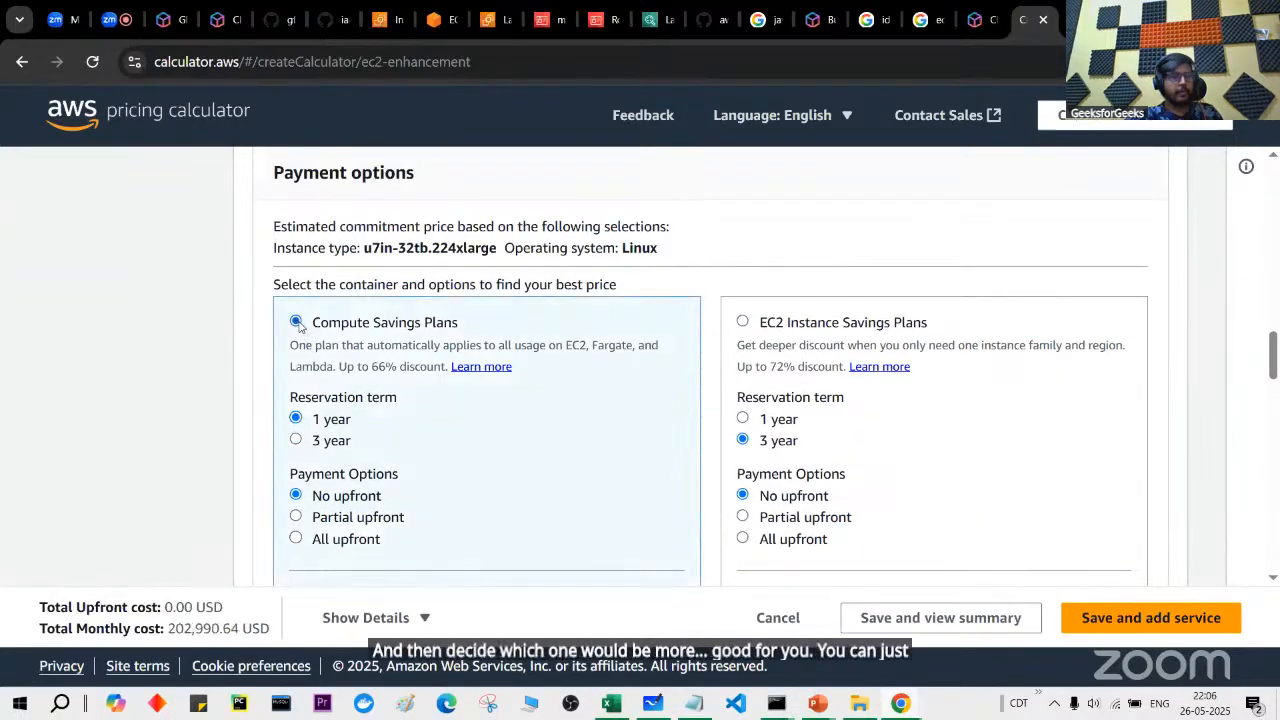
pyautogui.click(296, 441)
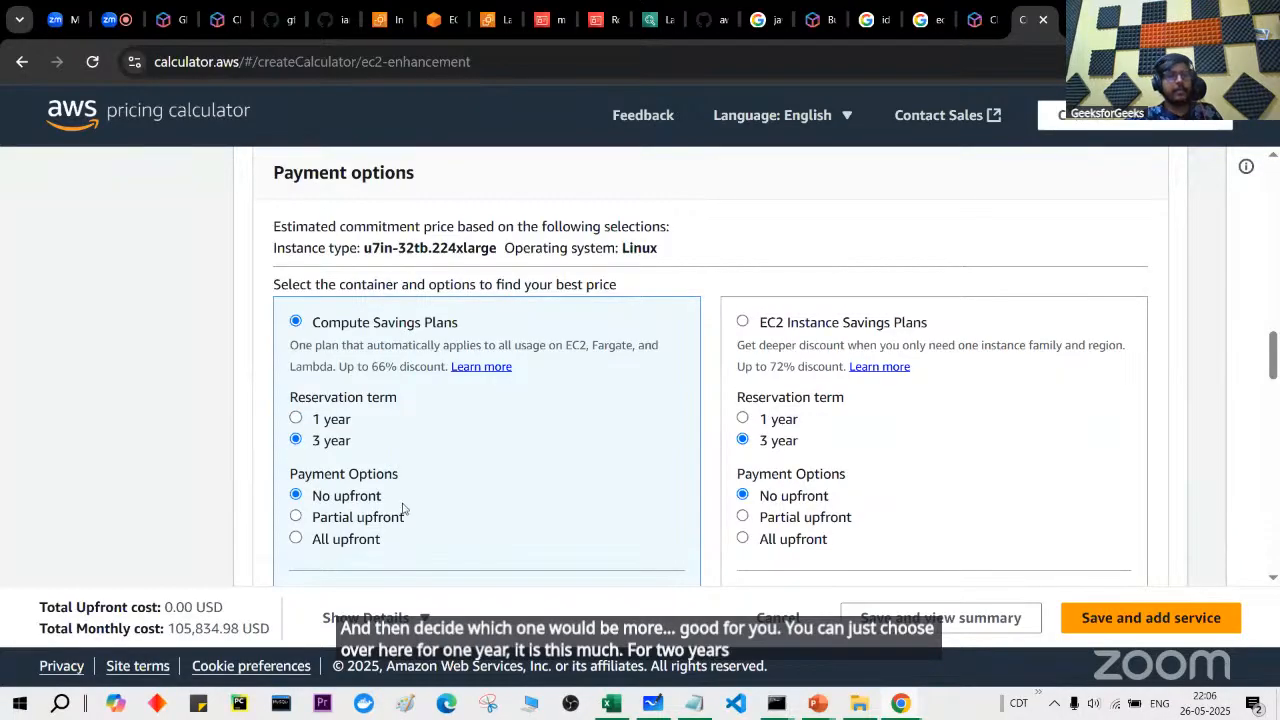
pyautogui.scroll(-1, 375, 470)
pyautogui.scroll(2, 379, 478)
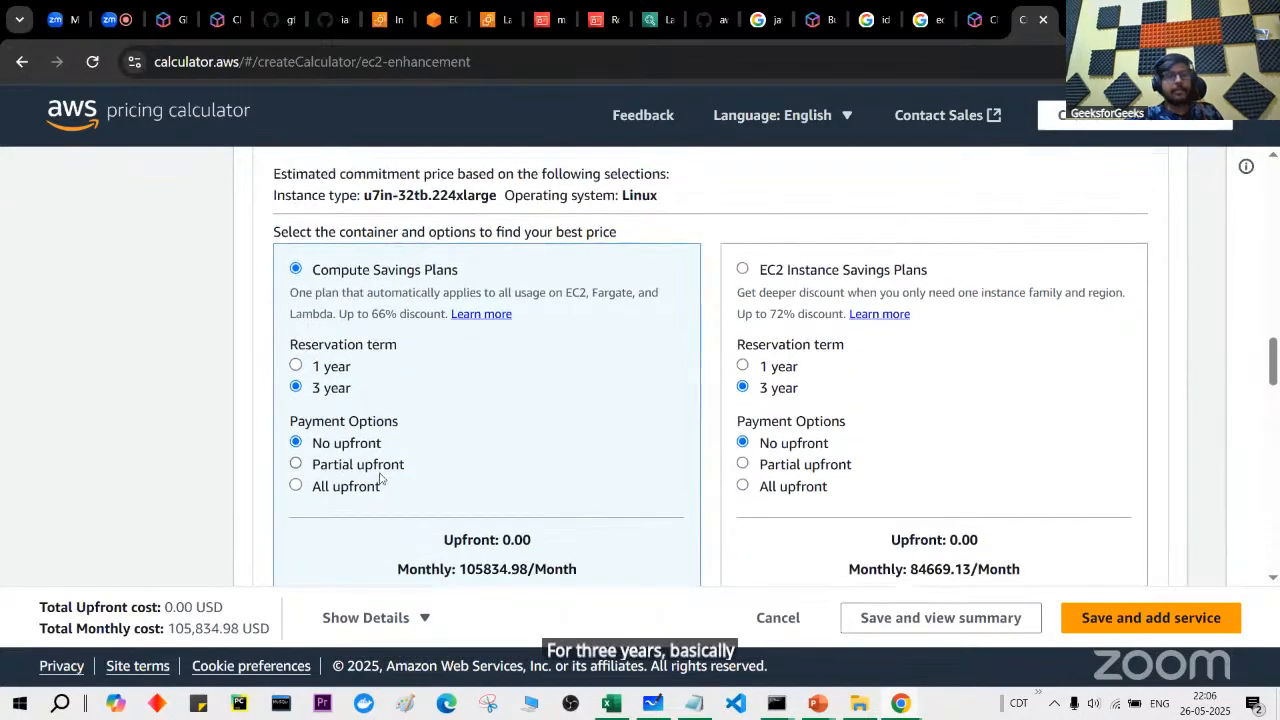
pyautogui.scroll(3, 379, 478)
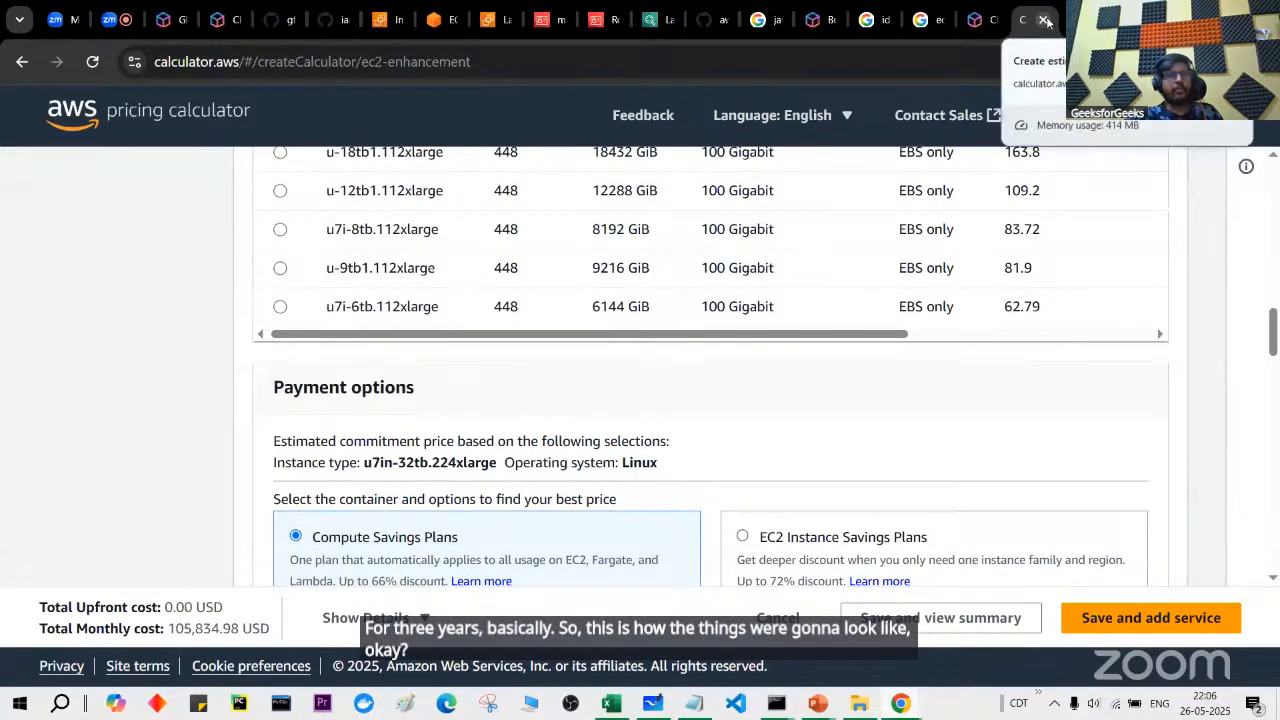
pyautogui.moveTo(240, 62); pyautogui.dragTo(157, 73)
pyautogui.hotkey('ctrl', 'c')
pyautogui.hotkey('alt', 'Tab')
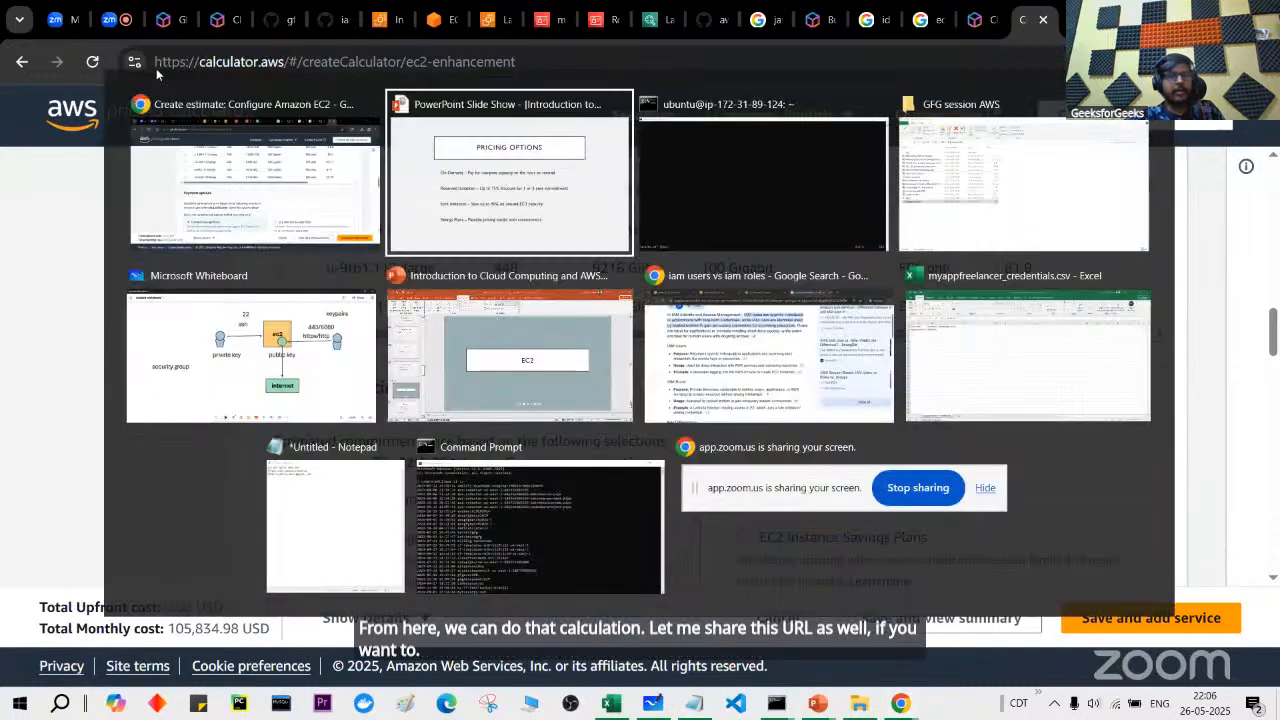
pyautogui.click(313, 522)
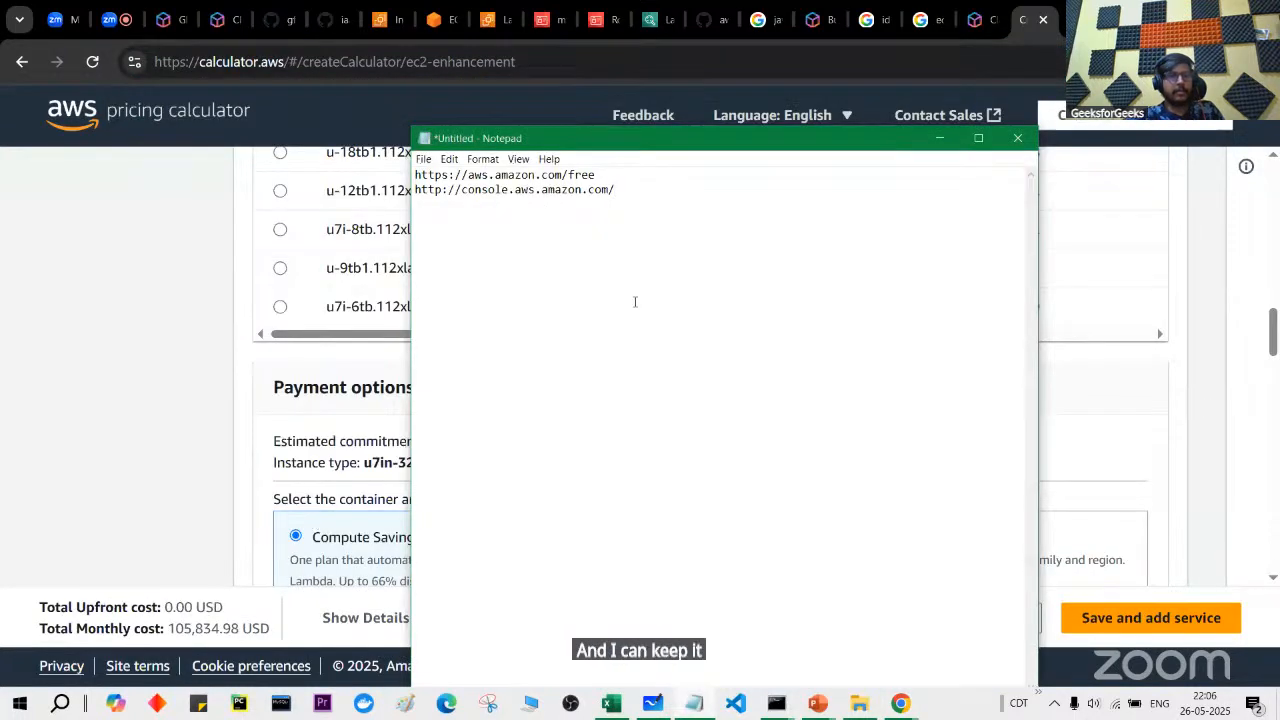
pyautogui.hotkey('ctrl', 'v')
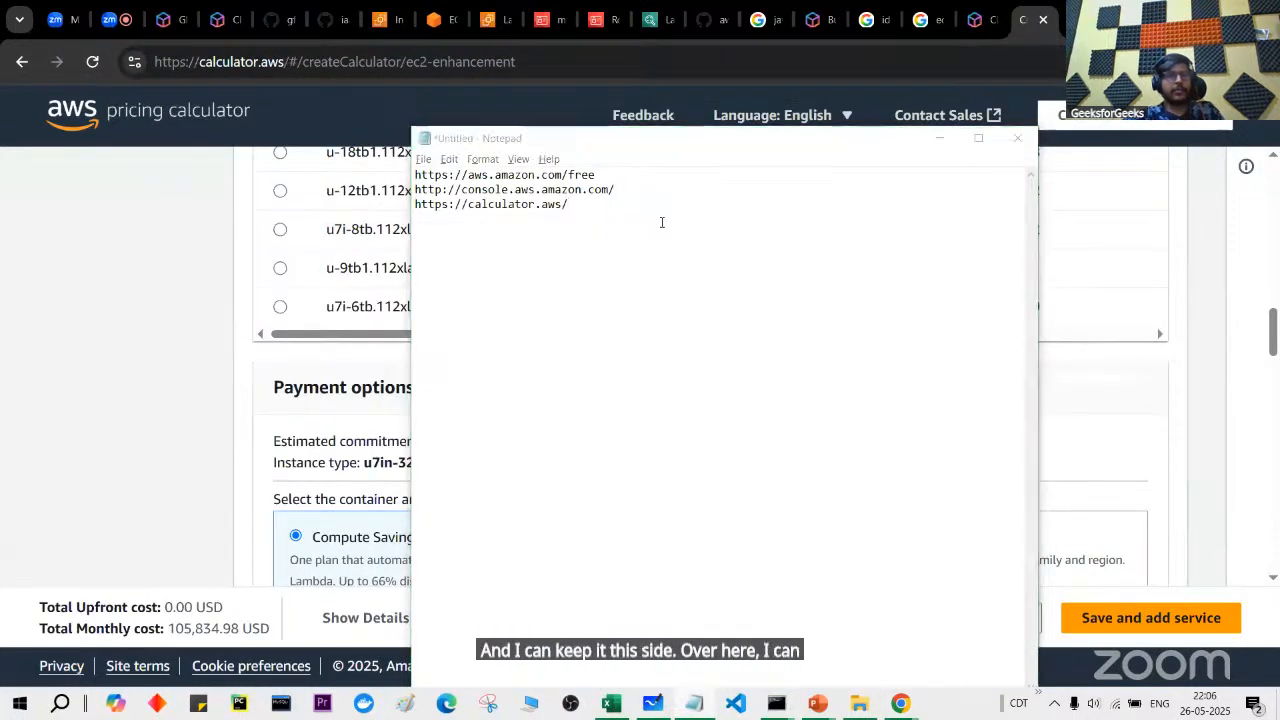
pyautogui.hotkey('alt', 'Tab')
pyautogui.scroll(3, 630, 322)
pyautogui.scroll(10, 630, 322)
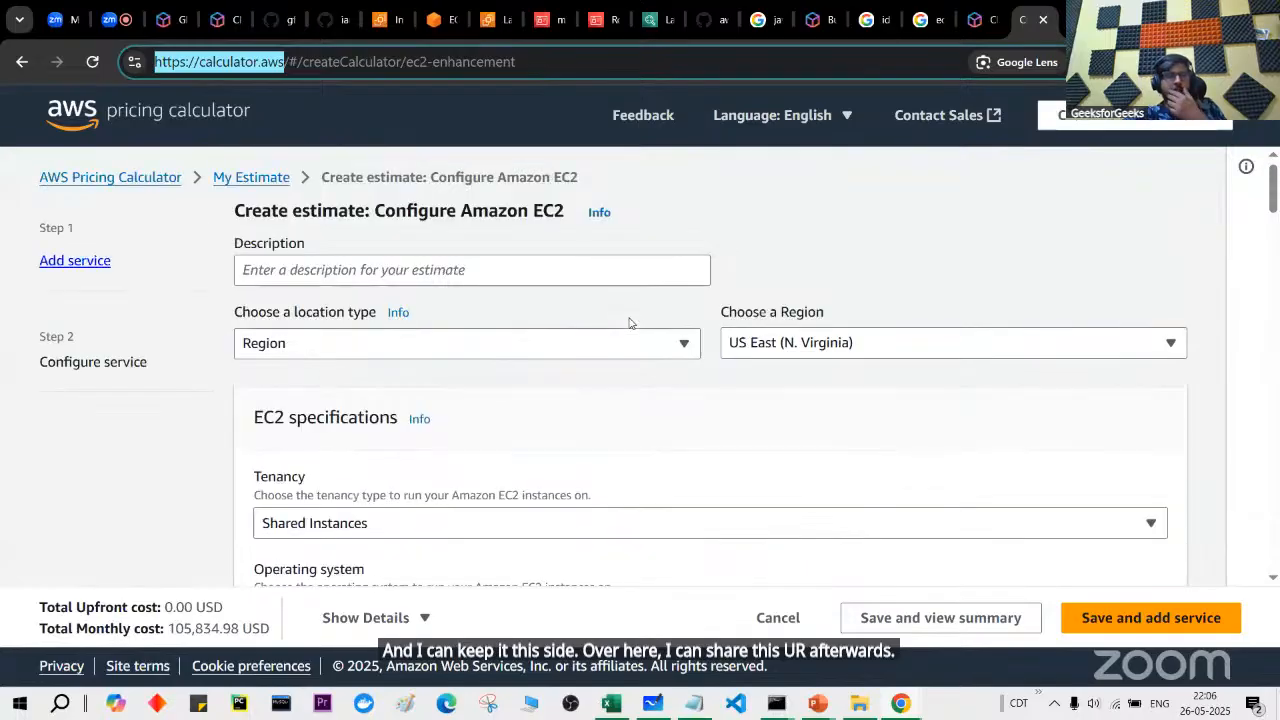
# Step: Close the pricing calculator tab and return to the EC2 Instances list
pyautogui.click(1043, 19)
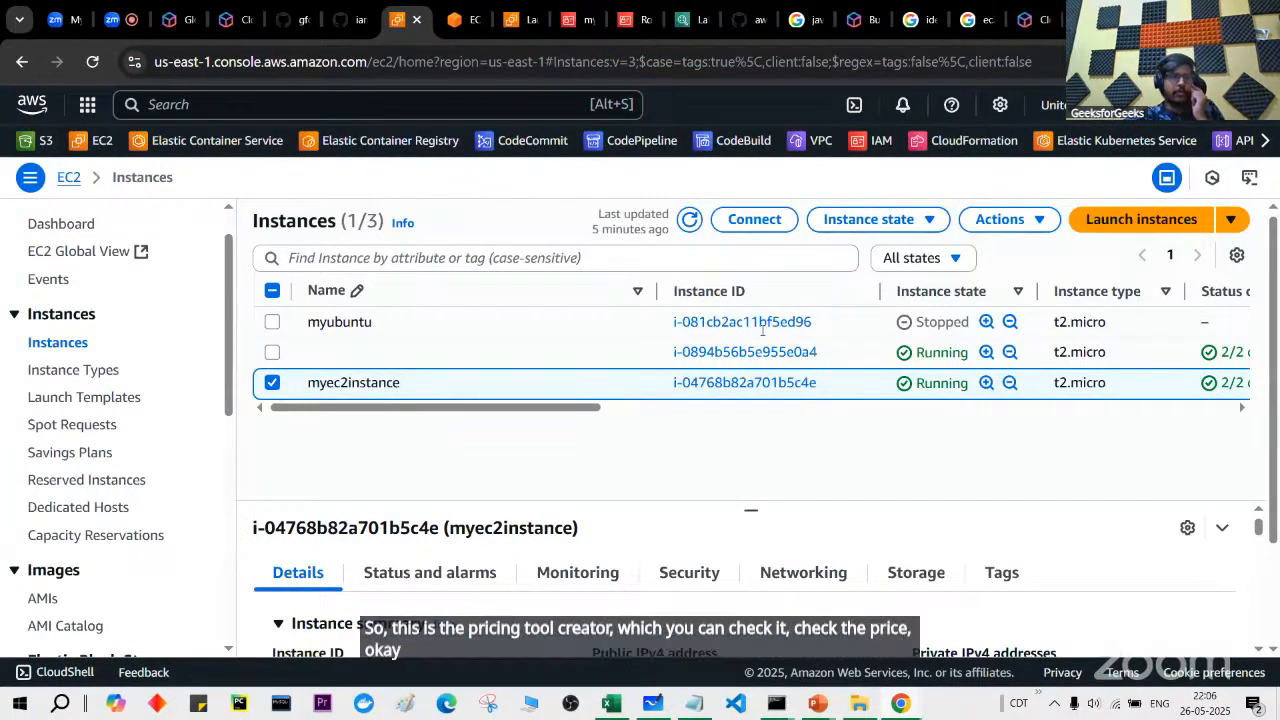
pyautogui.scroll(-1, 106, 535)
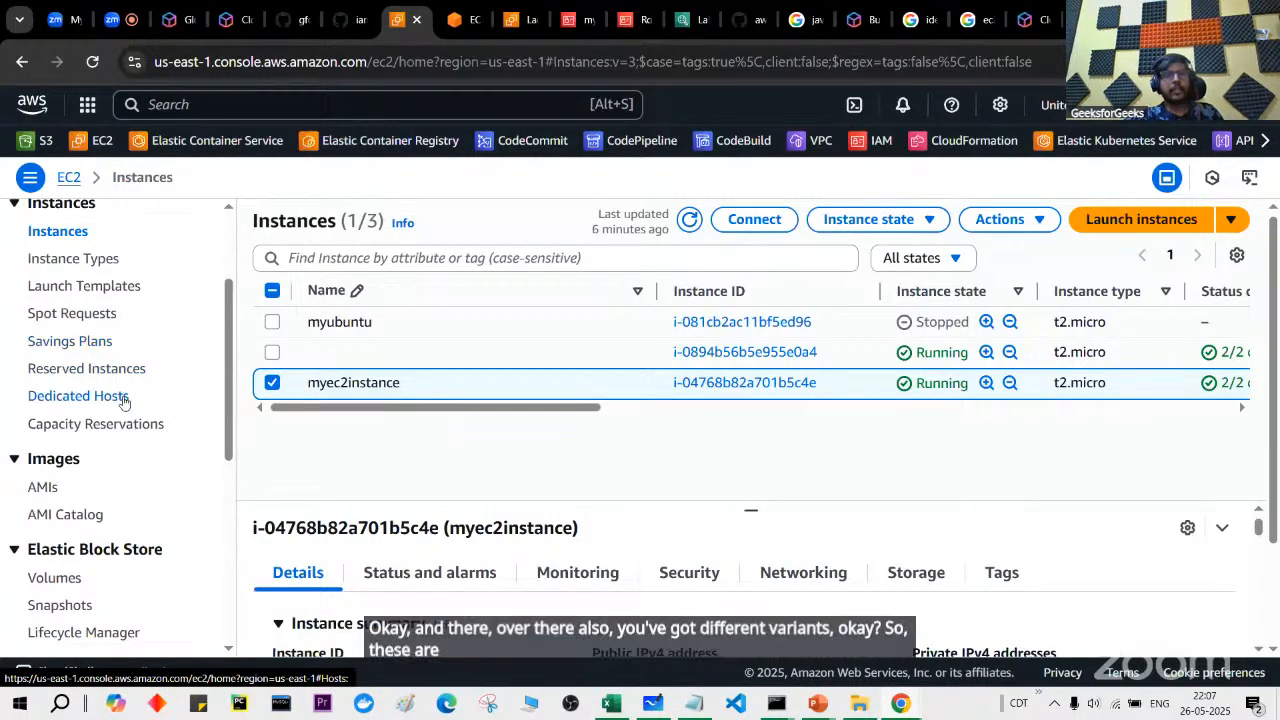
pyautogui.scroll(-3, 123, 400)
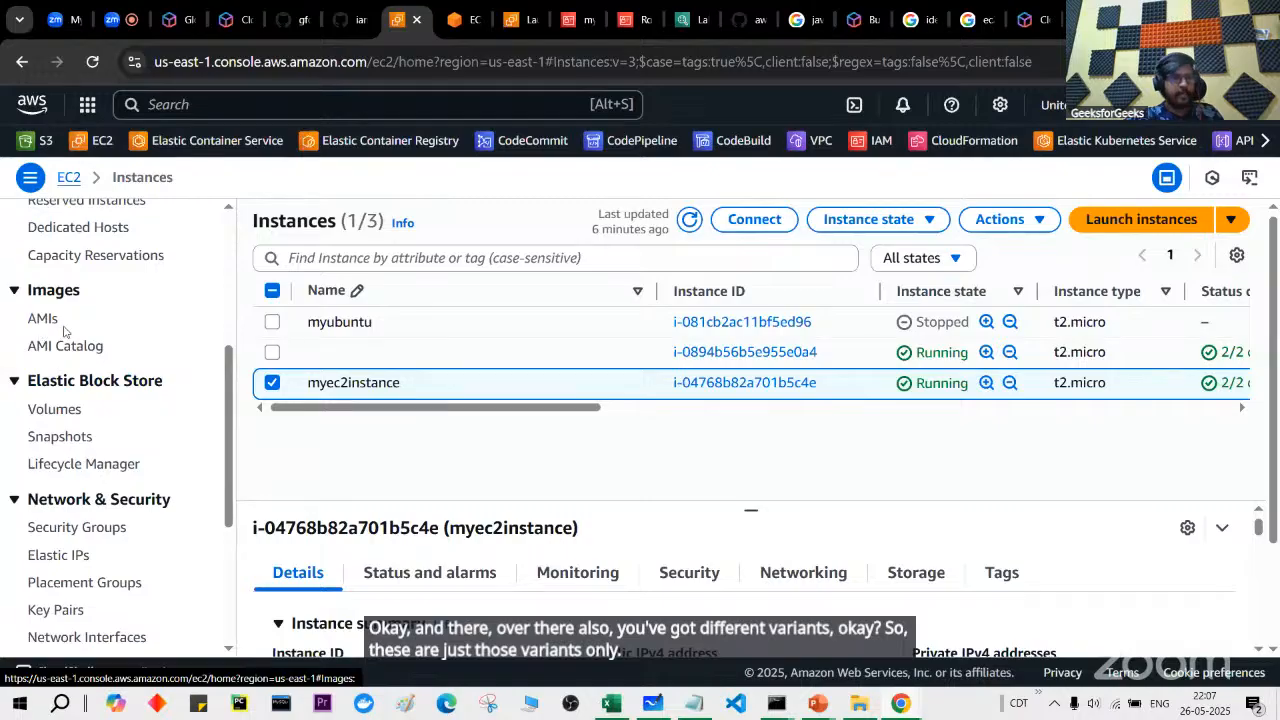
pyautogui.scroll(-1, 90, 400)
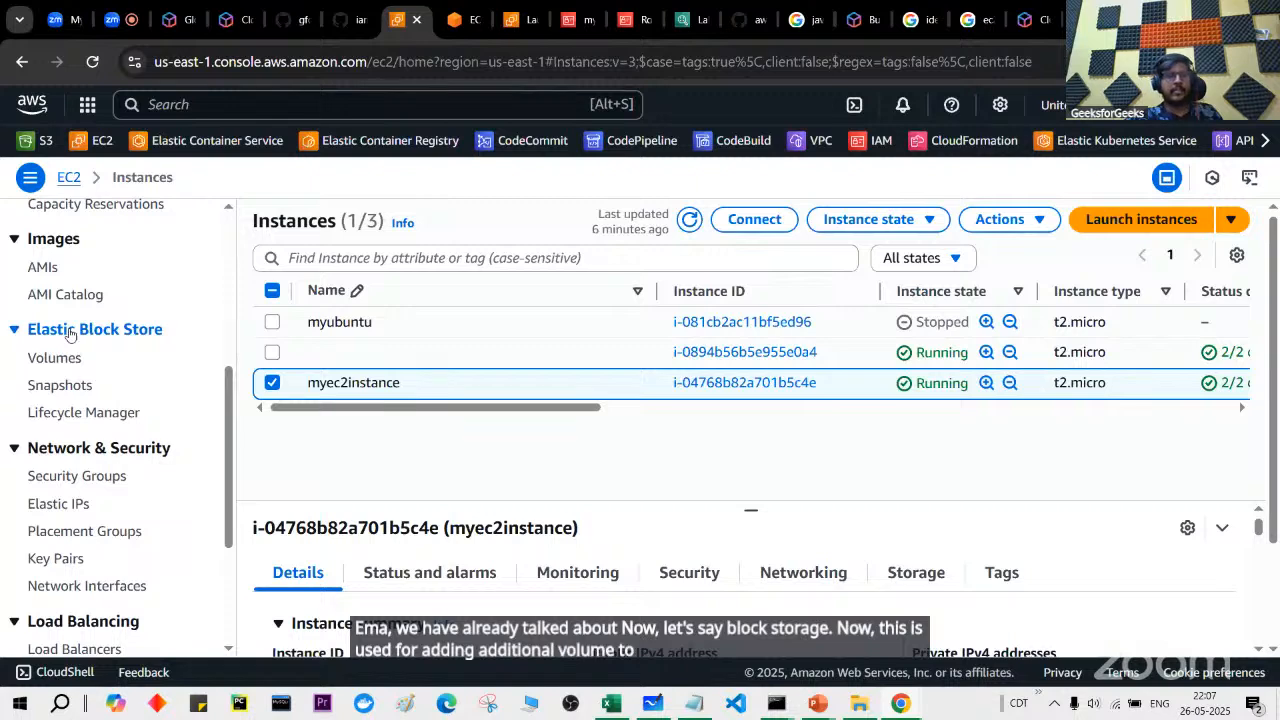
# Step: View myec2instance's Storage block devices: one 8 GiB root volume on /dev/sda1
pyautogui.click(746, 381)
pyautogui.scroll(-5, 746, 381)
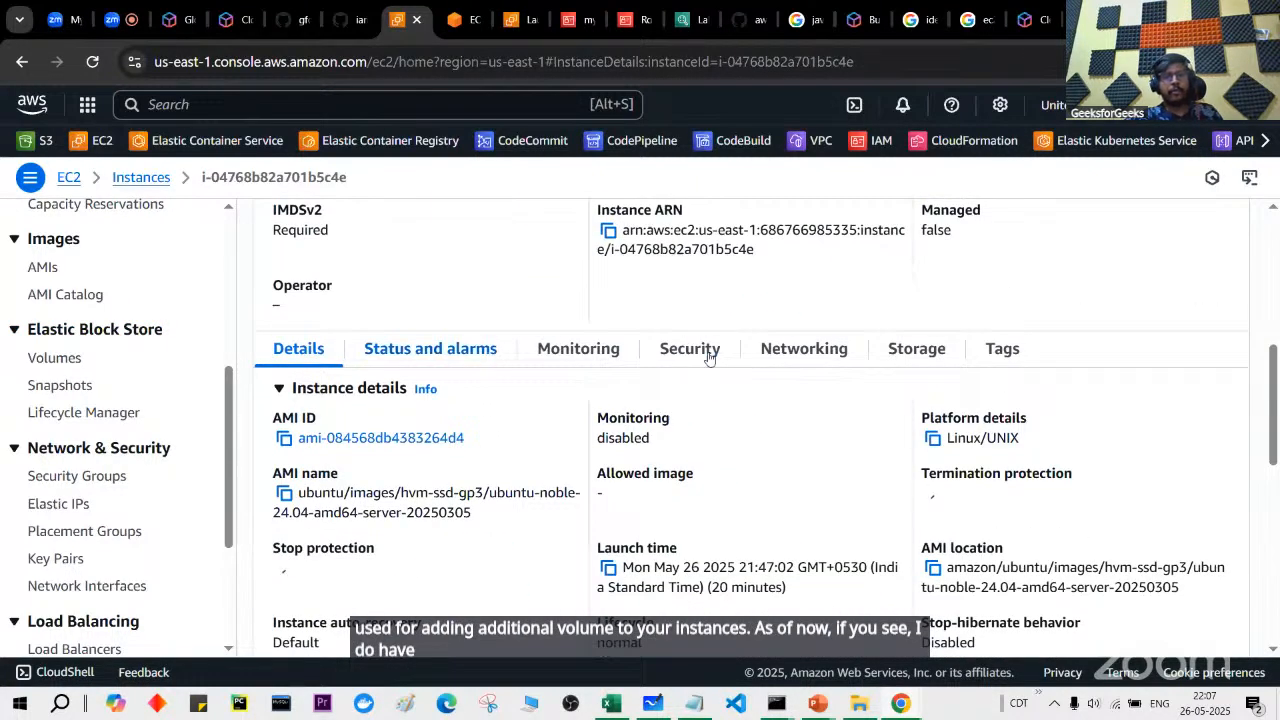
pyautogui.click(914, 350)
pyautogui.scroll(-2, 700, 470)
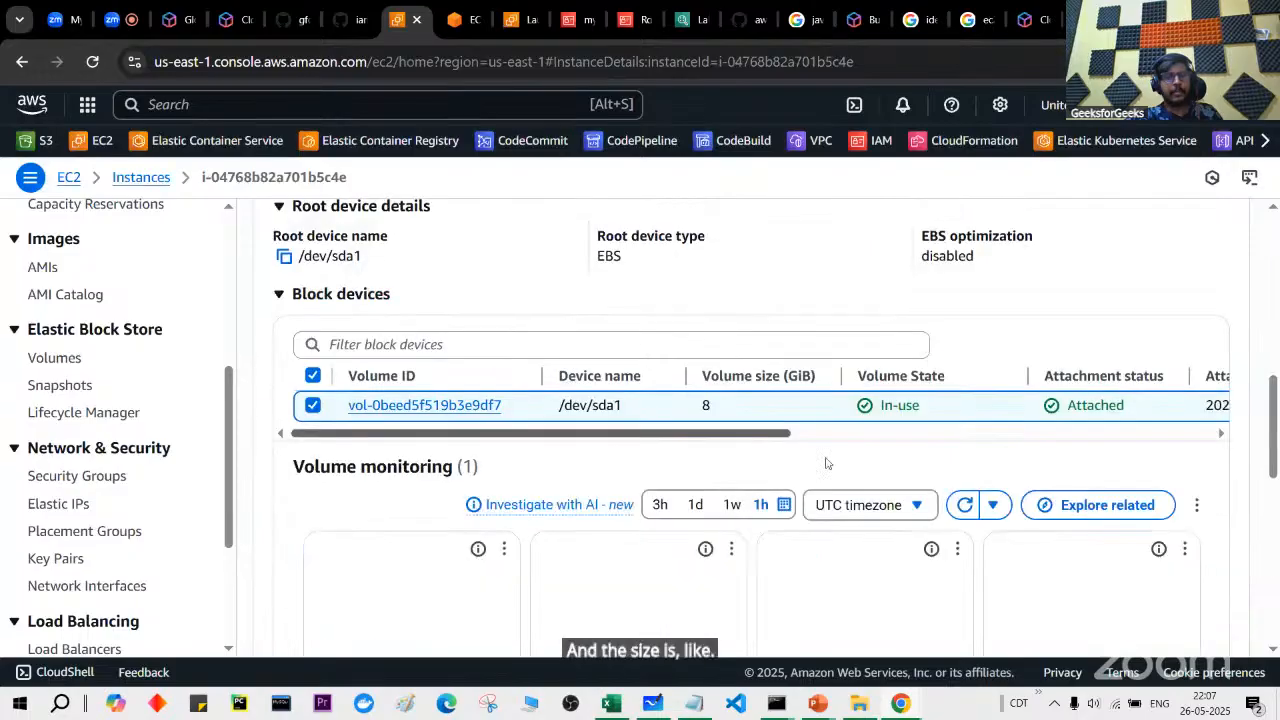
pyautogui.hscroll(1, 676, 416)
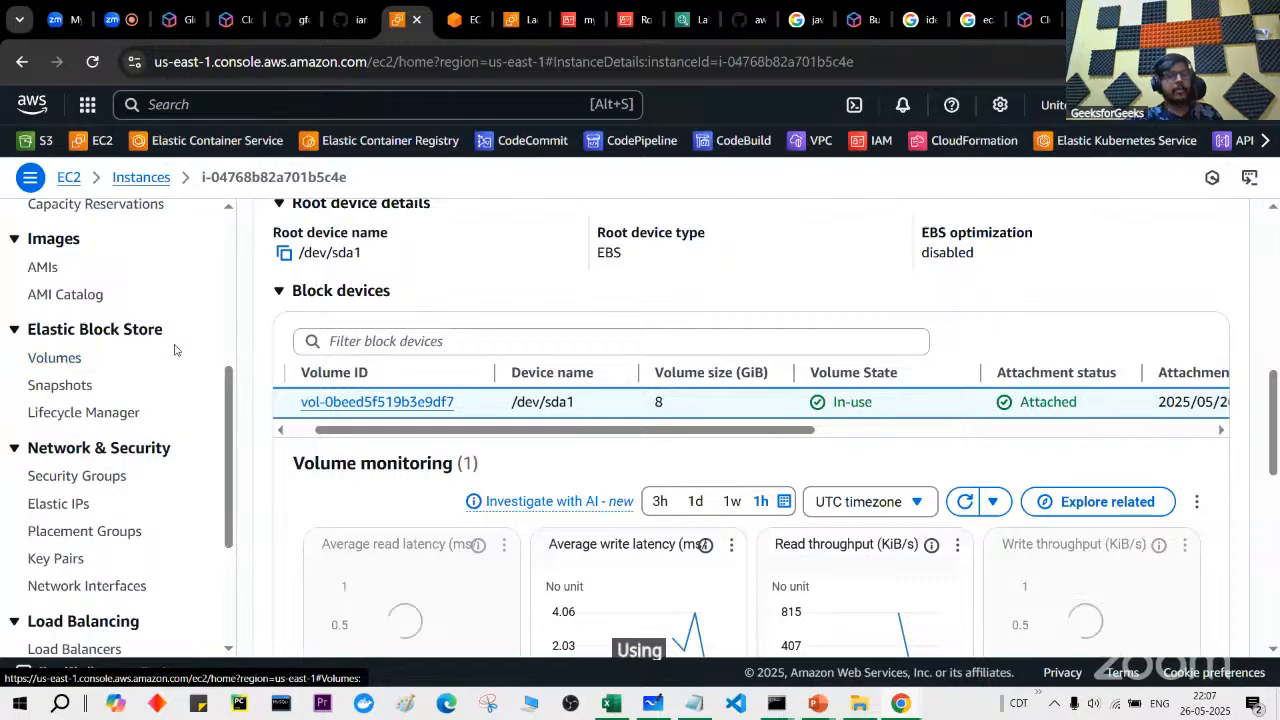
pyautogui.hscroll(-1, 470, 405)
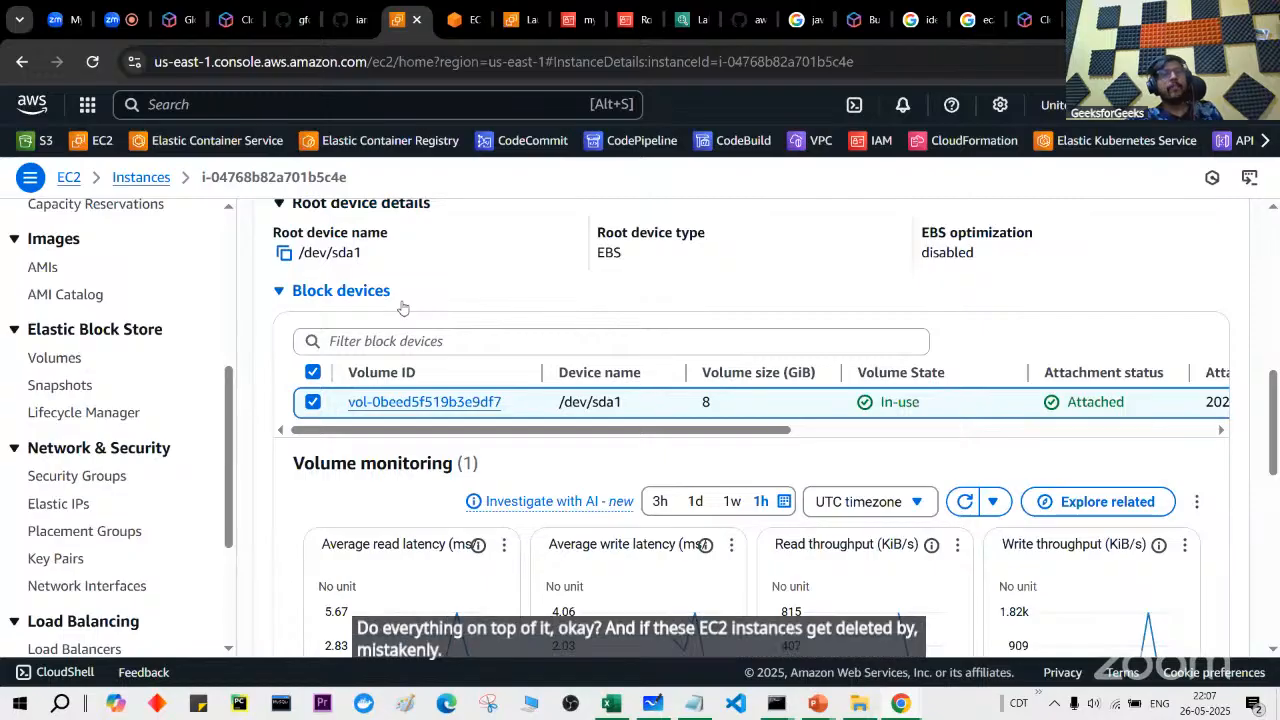
# Step: List the four EBS volumes, glance at Create volume, then bring up the GFG session AWS folder
pyautogui.click(71, 357)
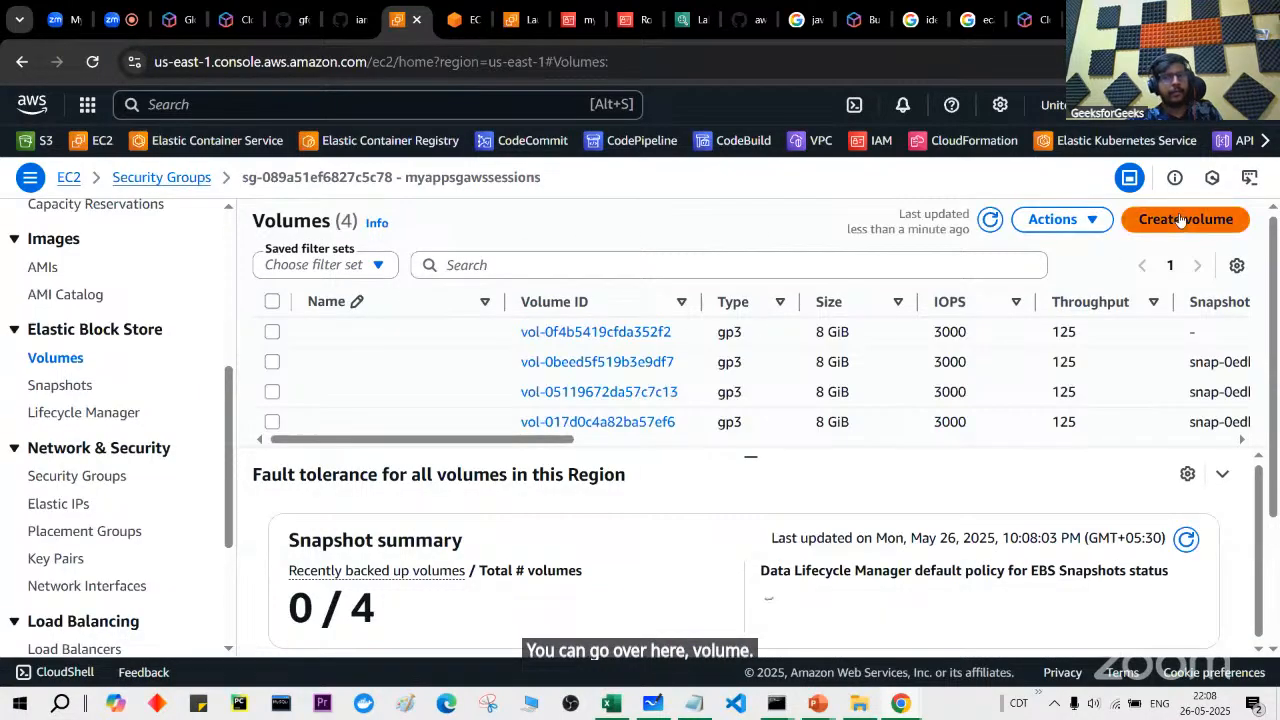
pyautogui.click(1185, 219)
pyautogui.scroll(-2, 731, 395)
pyautogui.hscroll(-5, 731, 395)
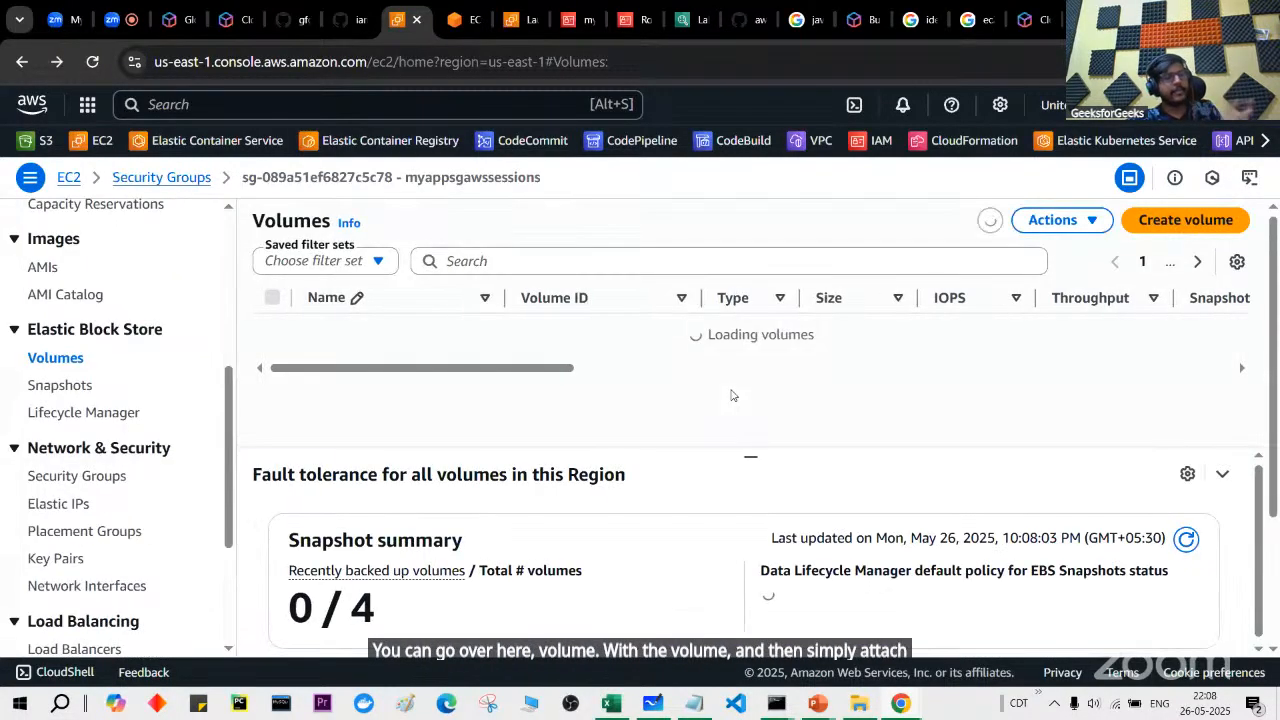
pyautogui.scroll(-2, 134, 545)
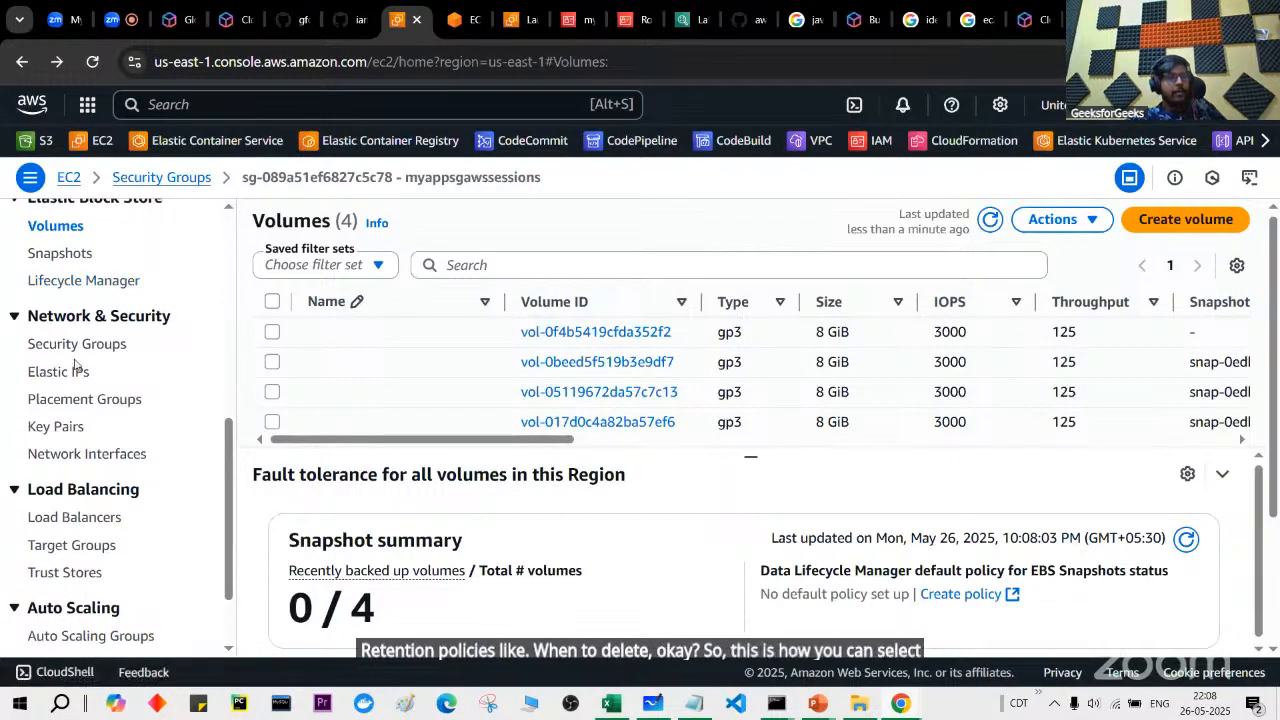
pyautogui.scroll(-1, 75, 365)
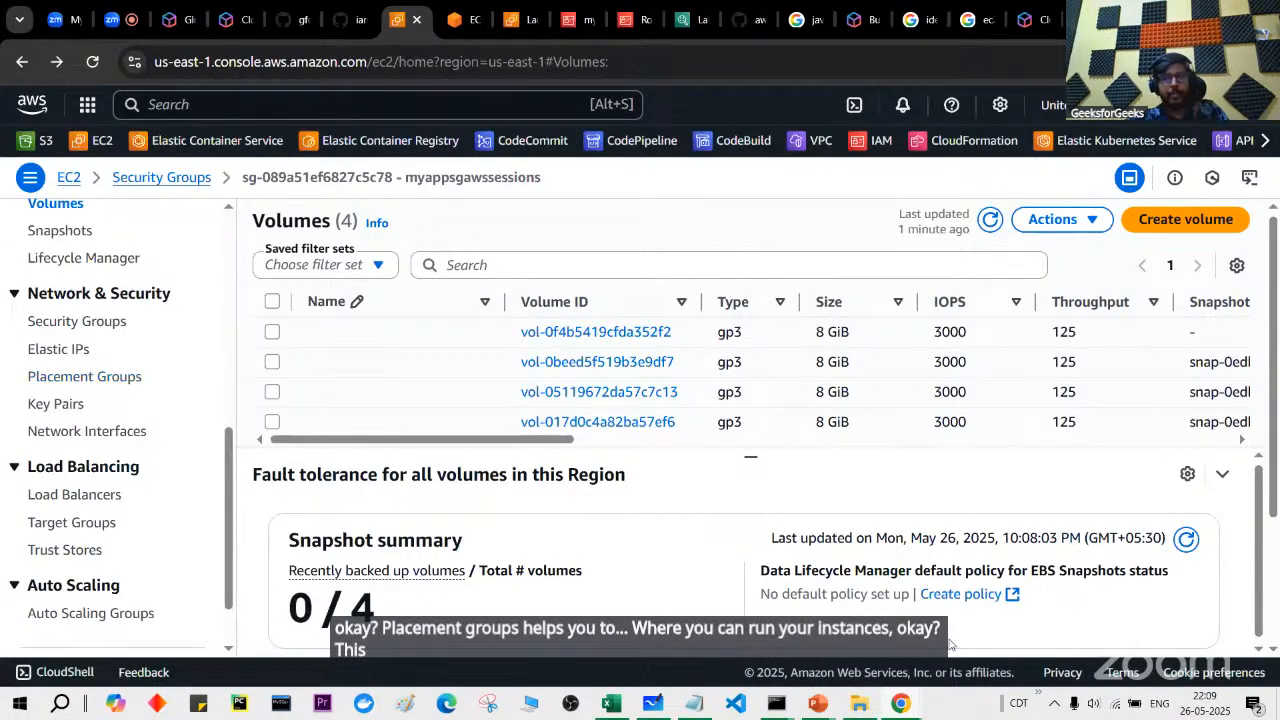
pyautogui.click(845, 710)
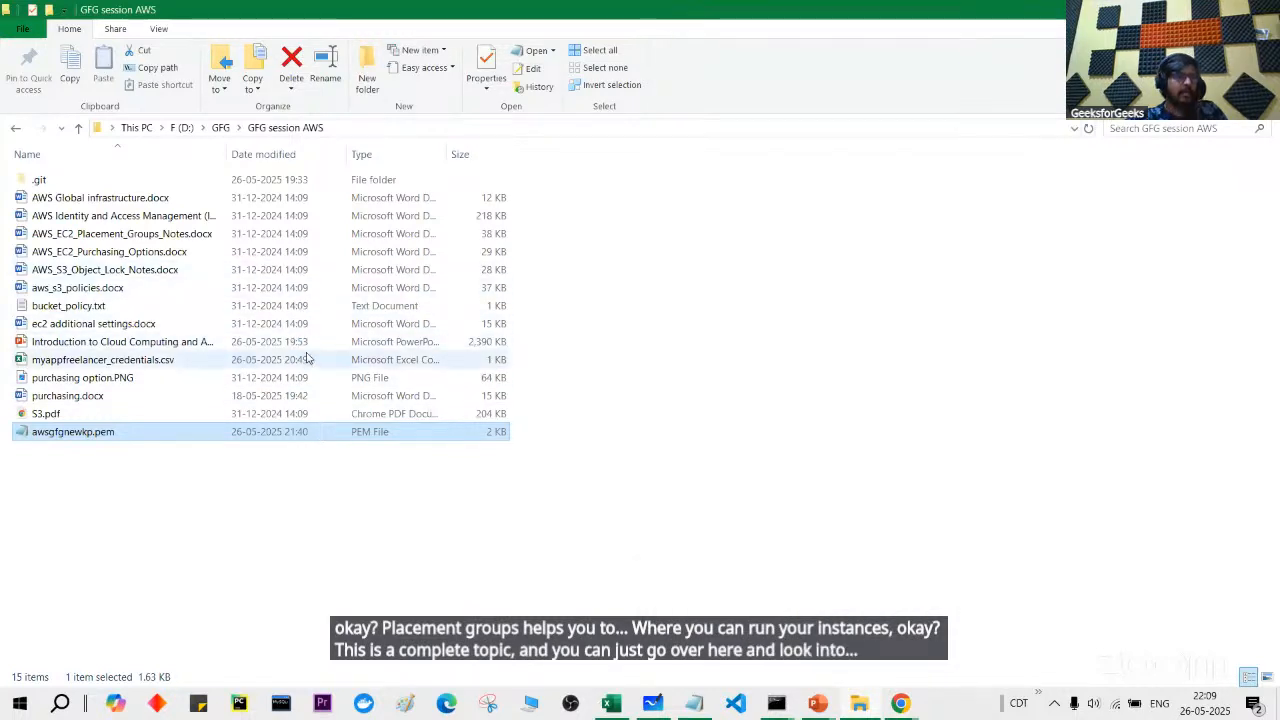
# Step: Open AWS_EC2_Placement_Groups_Notes.docx in Word and scroll through the placement group notes
pyautogui.click(310, 234)
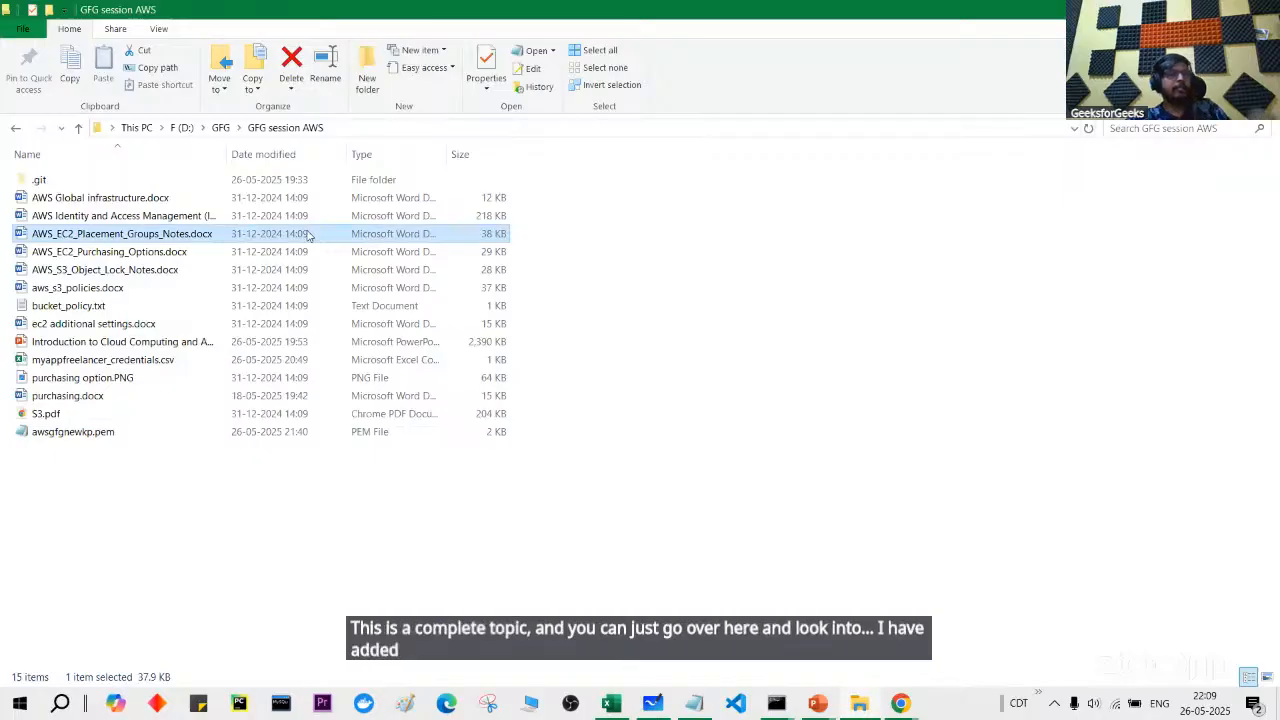
pyautogui.doubleClick(310, 234)
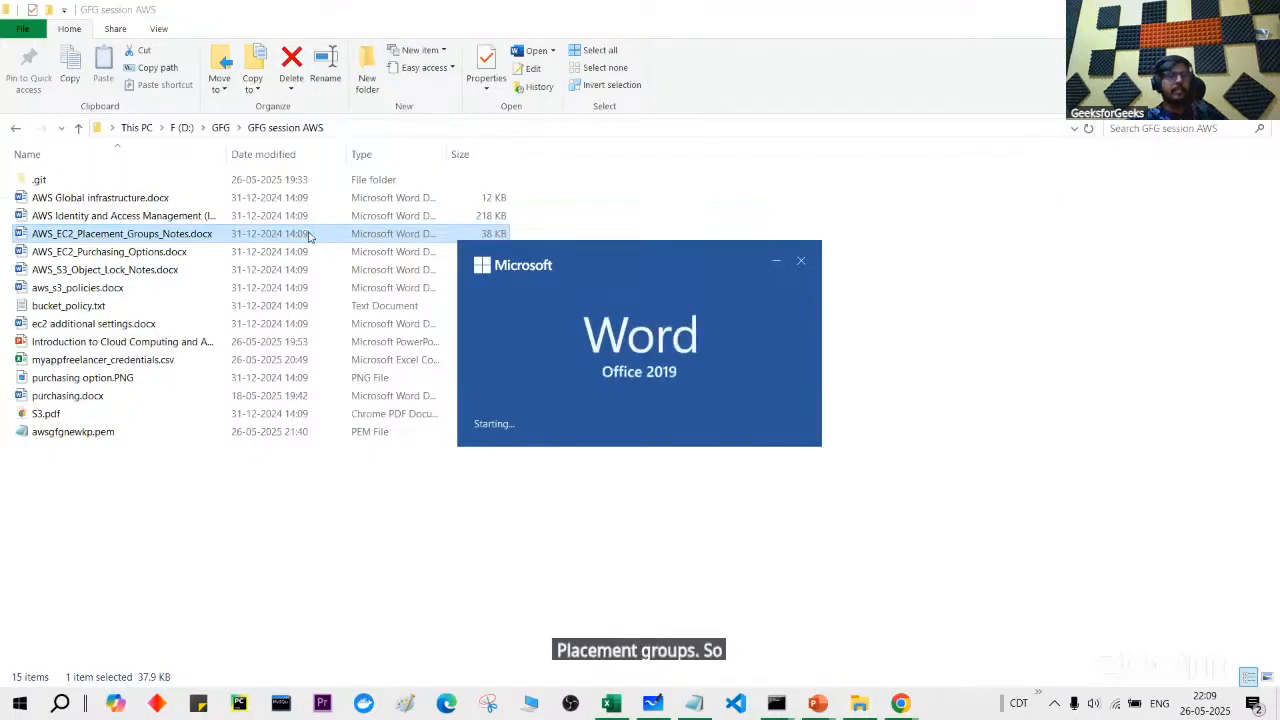
pyautogui.scroll(-5, 391, 362)
pyautogui.scroll(-20, 391, 362)
pyautogui.scroll(-10, 391, 362)
pyautogui.scroll(20, 391, 362)
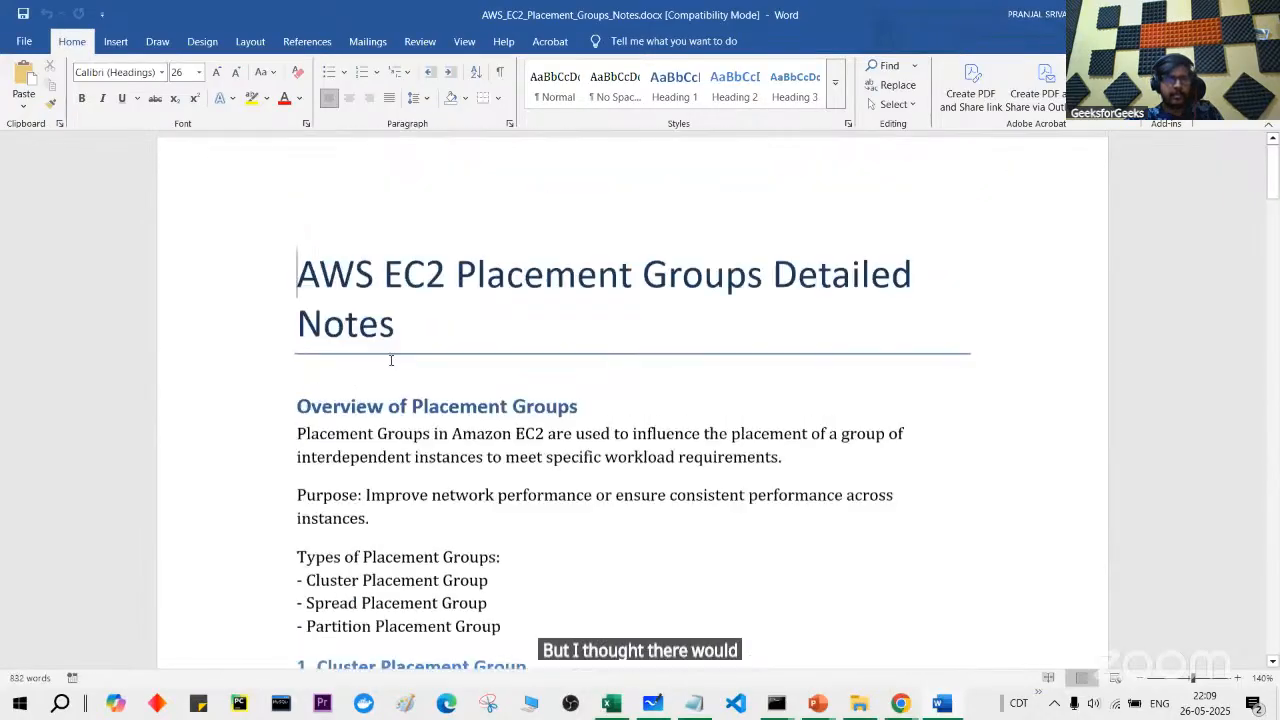
pyautogui.hotkey('alt', 'Tab')
pyautogui.hotkey('alt', 'Tab')
pyautogui.hotkey('alt', 'Tab')
pyautogui.hotkey('alt', 'Tab')
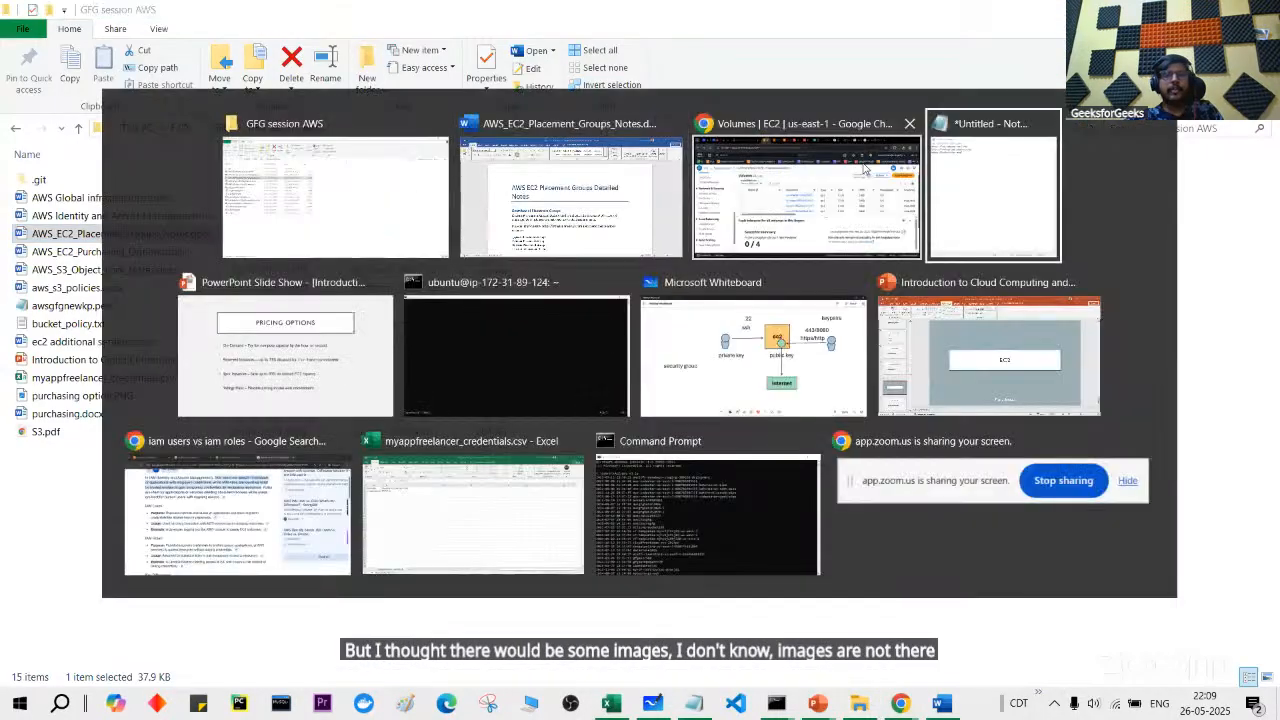
pyautogui.hotkey('alt', 'Tab')
# Step: Search Google in a new tab for 'aws ec2 placement groups'
pyautogui.click(865, 168)
pyautogui.hotkey('ctrl', 't')
pyautogui.write('aws pla')
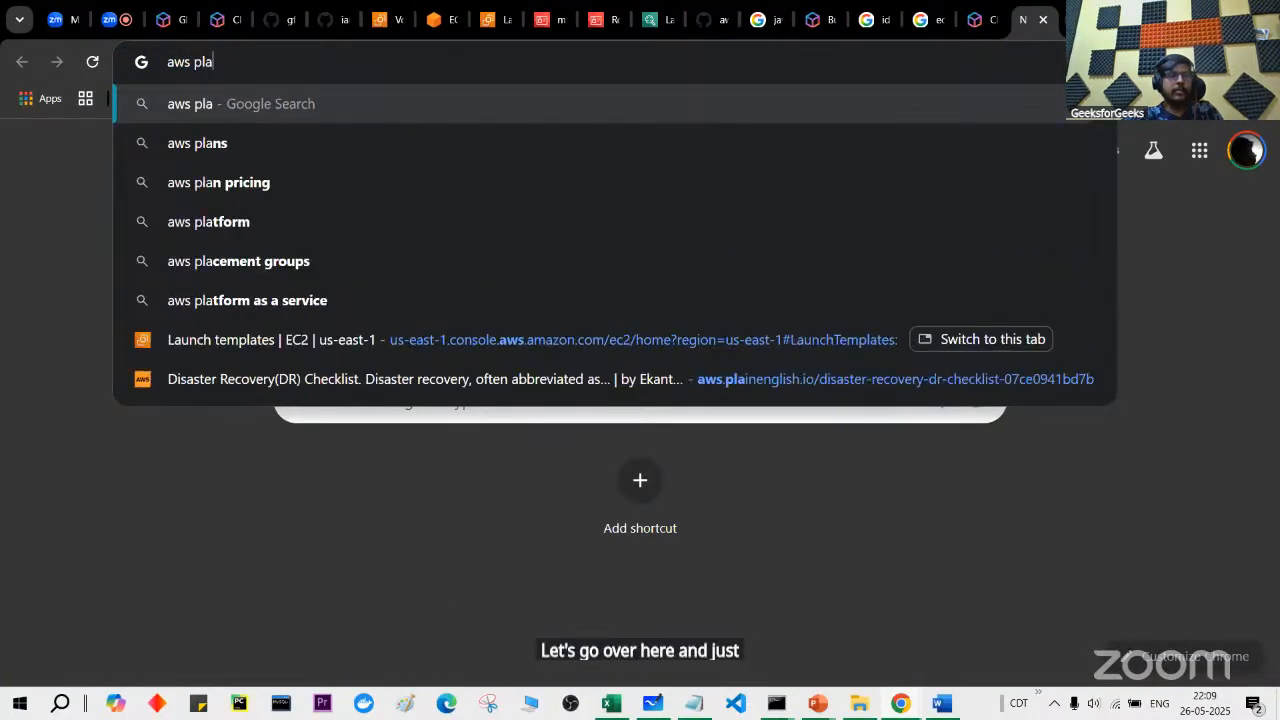
pyautogui.press('BackSpace')
pyautogui.press('BackSpace')
pyautogui.press('BackSpace')
pyautogui.write('ex')
pyautogui.press('BackSpace')
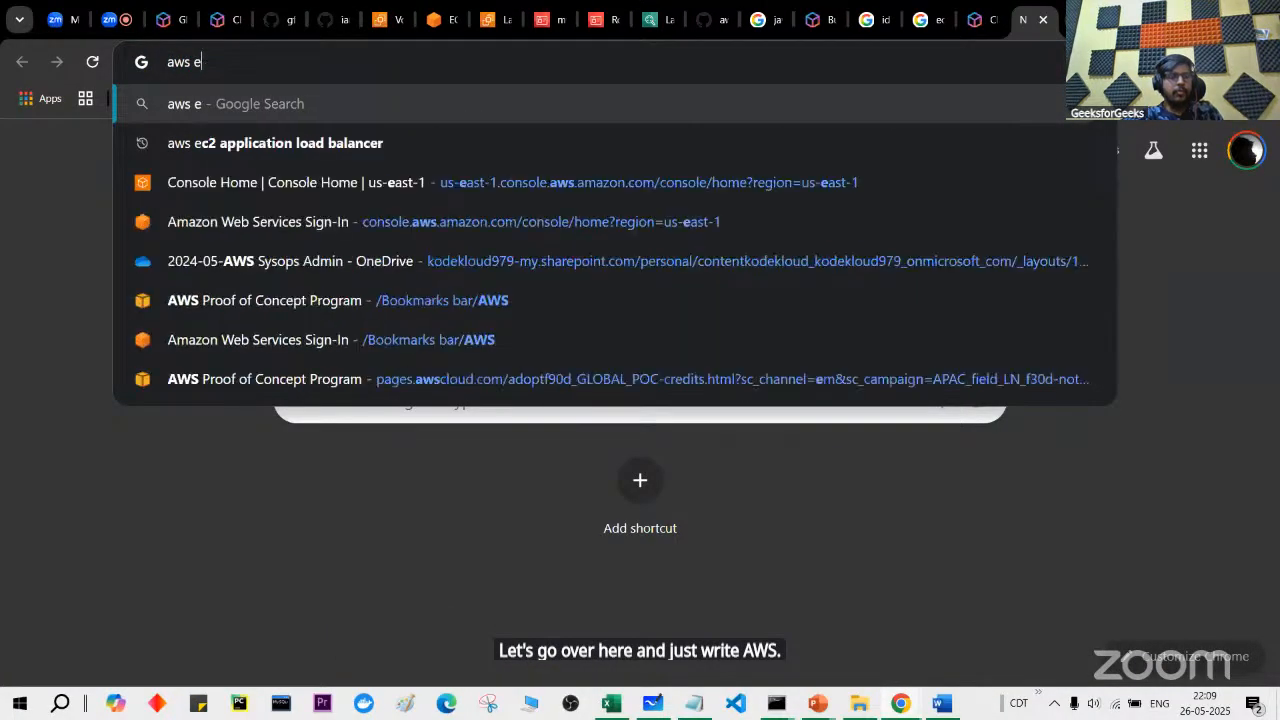
pyautogui.write('c2 pla')
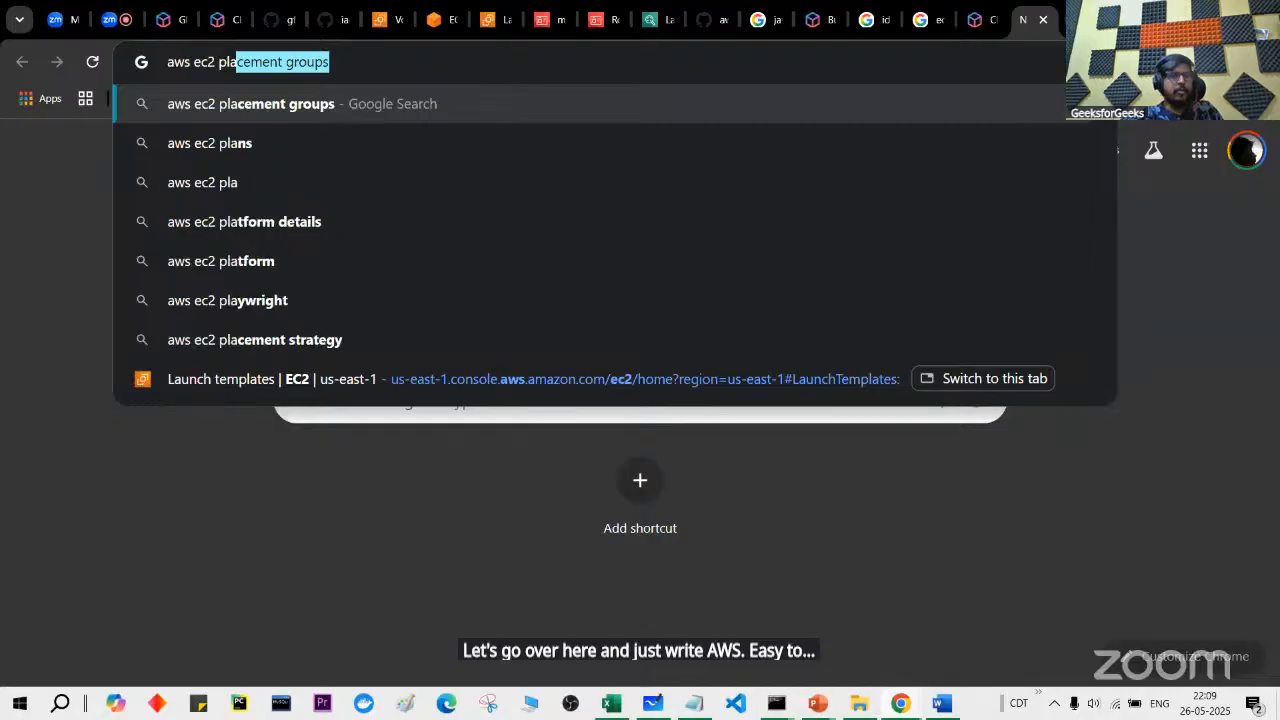
pyautogui.press('Return')
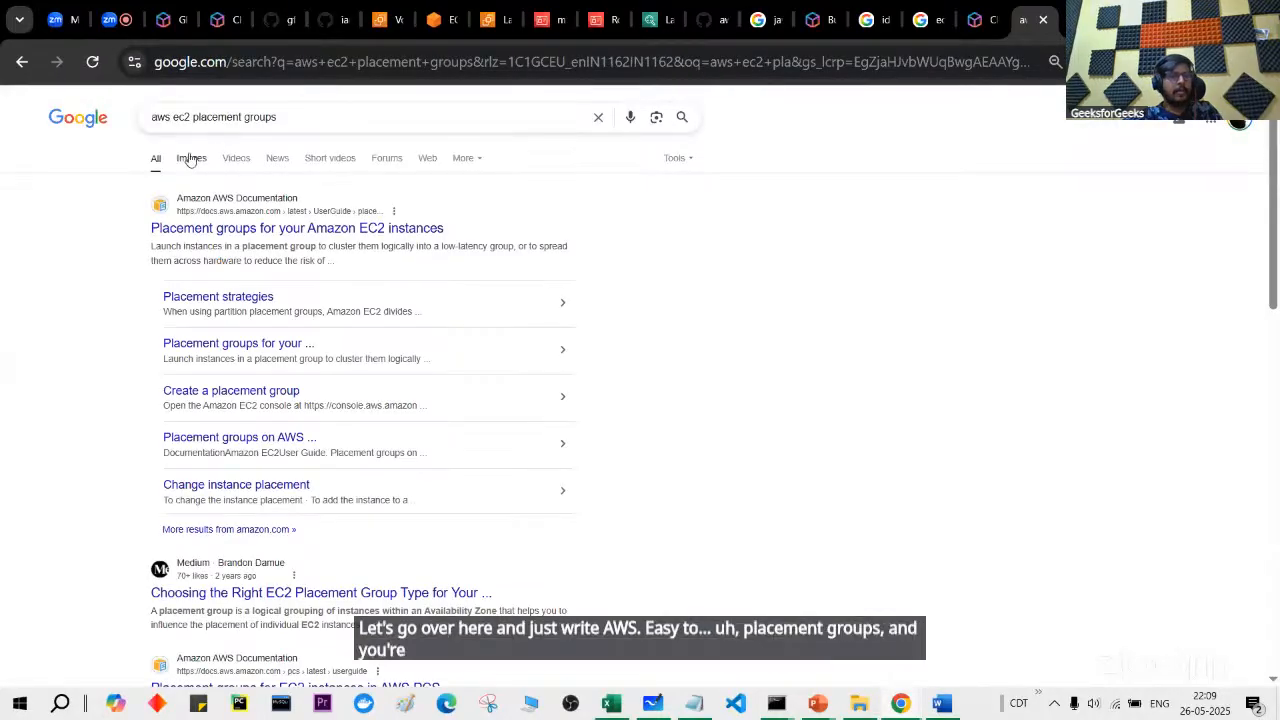
# Step: Glance at the image results, then open the AWS placement groups documentation result
pyautogui.click(190, 160)
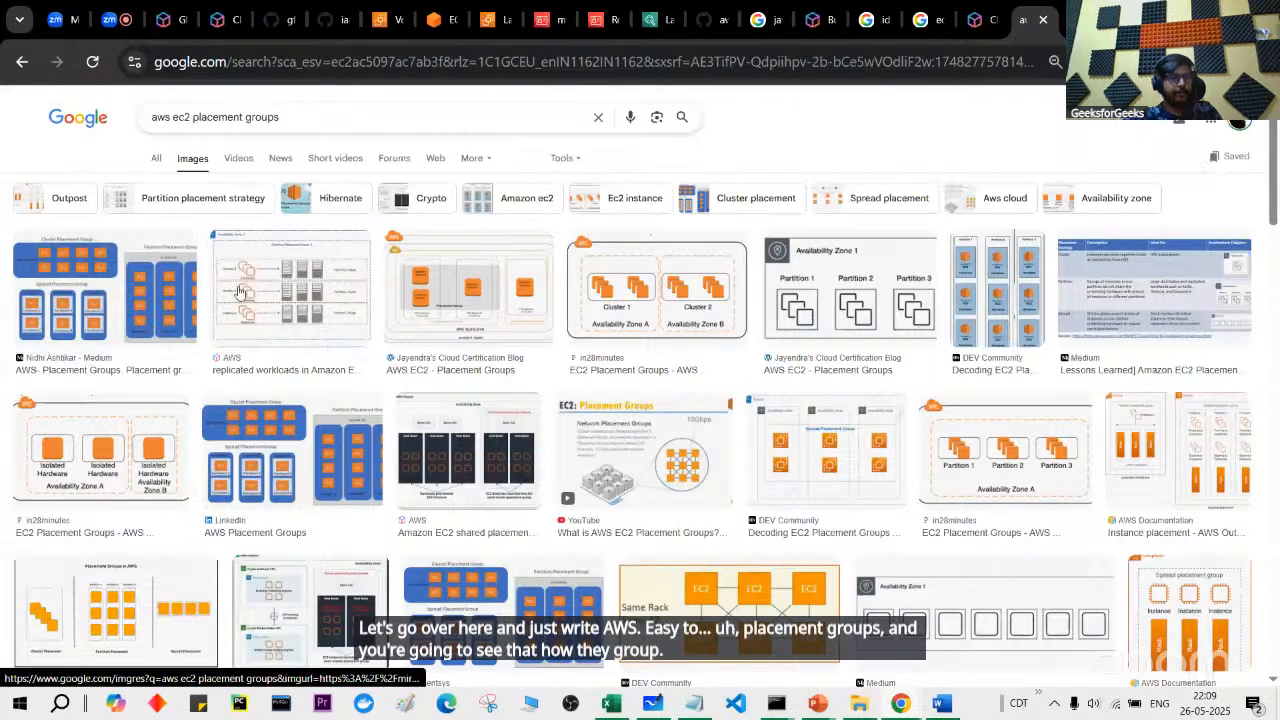
pyautogui.scroll(5, 247, 291)
pyautogui.scroll(-5, 247, 291)
pyautogui.hscroll(-5, 247, 291)
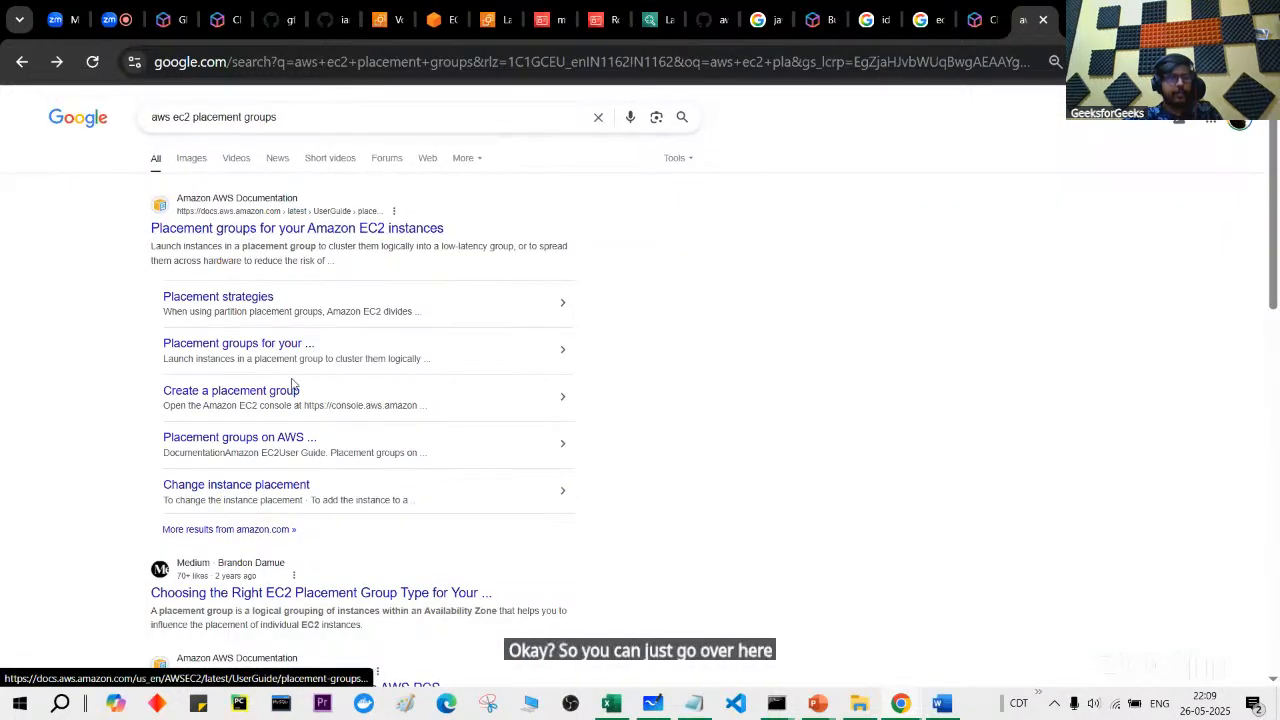
pyautogui.click(288, 229)
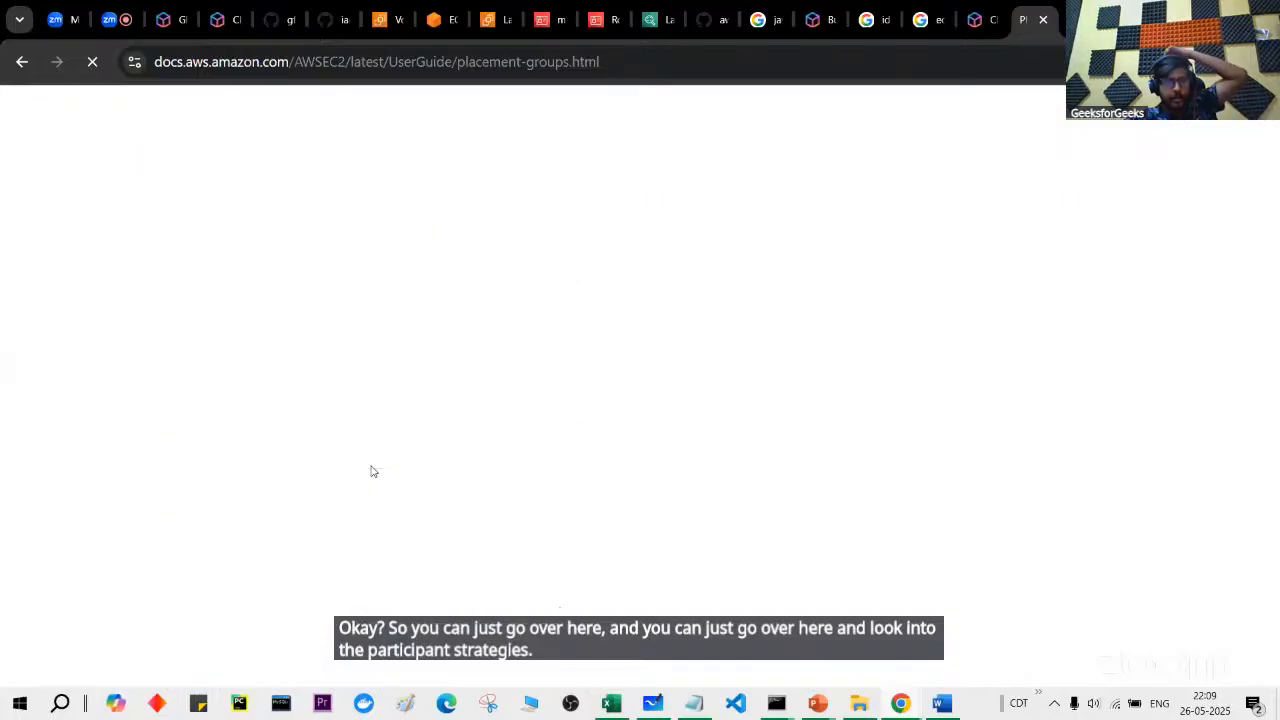
# Step: Read the Cluster, Partition and Spread strategies in the placement-groups docs, then return to the EC2 console
pyautogui.scroll(-10, 371, 471)
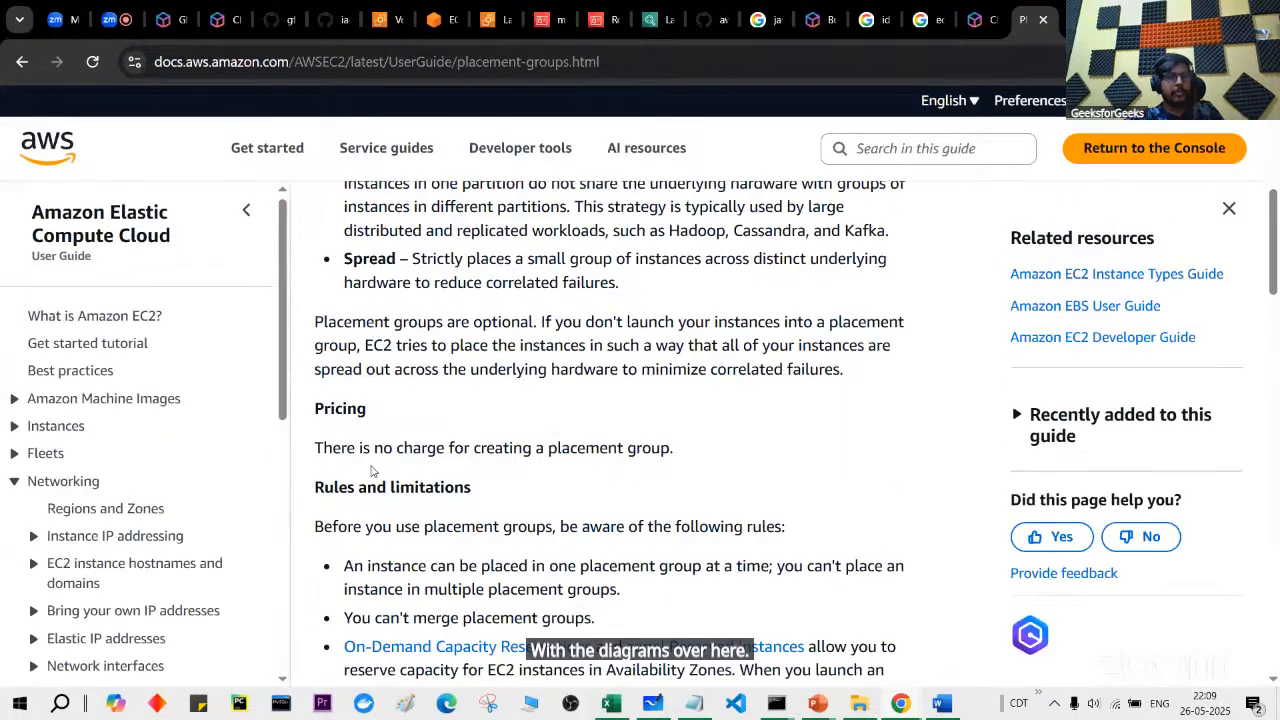
pyautogui.scroll(10, 371, 471)
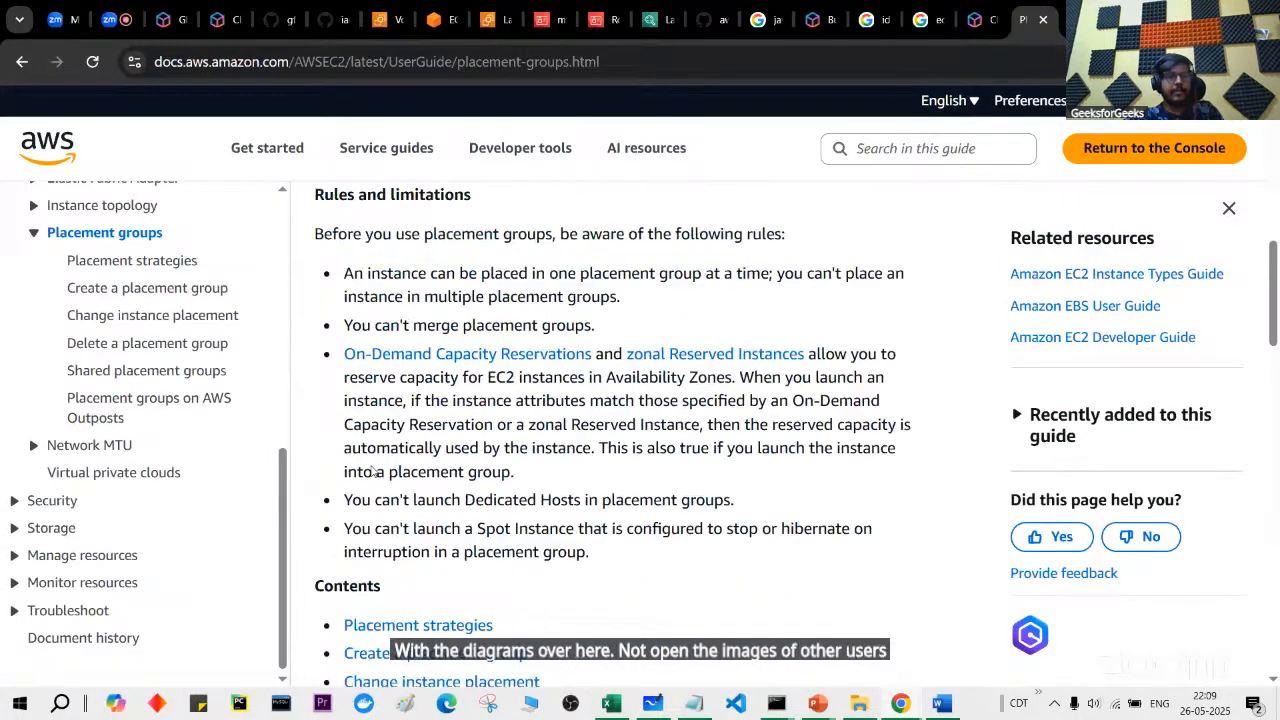
pyautogui.scroll(2, 371, 465)
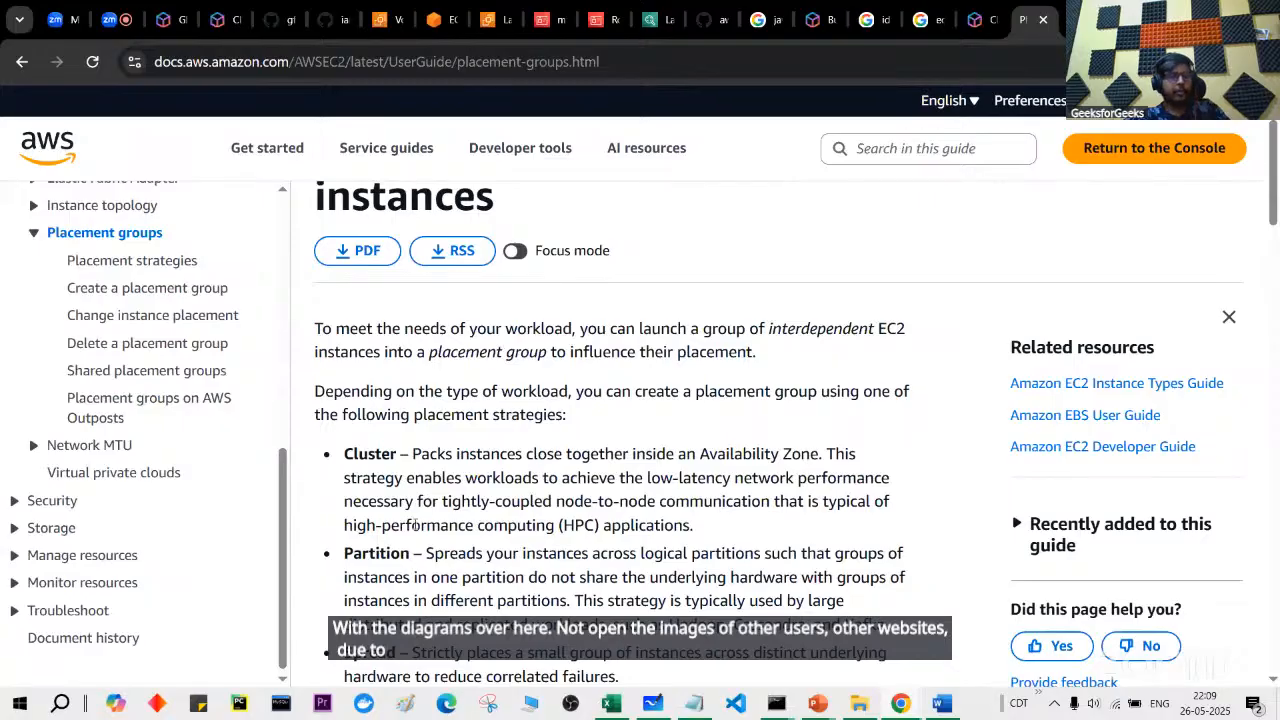
pyautogui.scroll(-2, 415, 524)
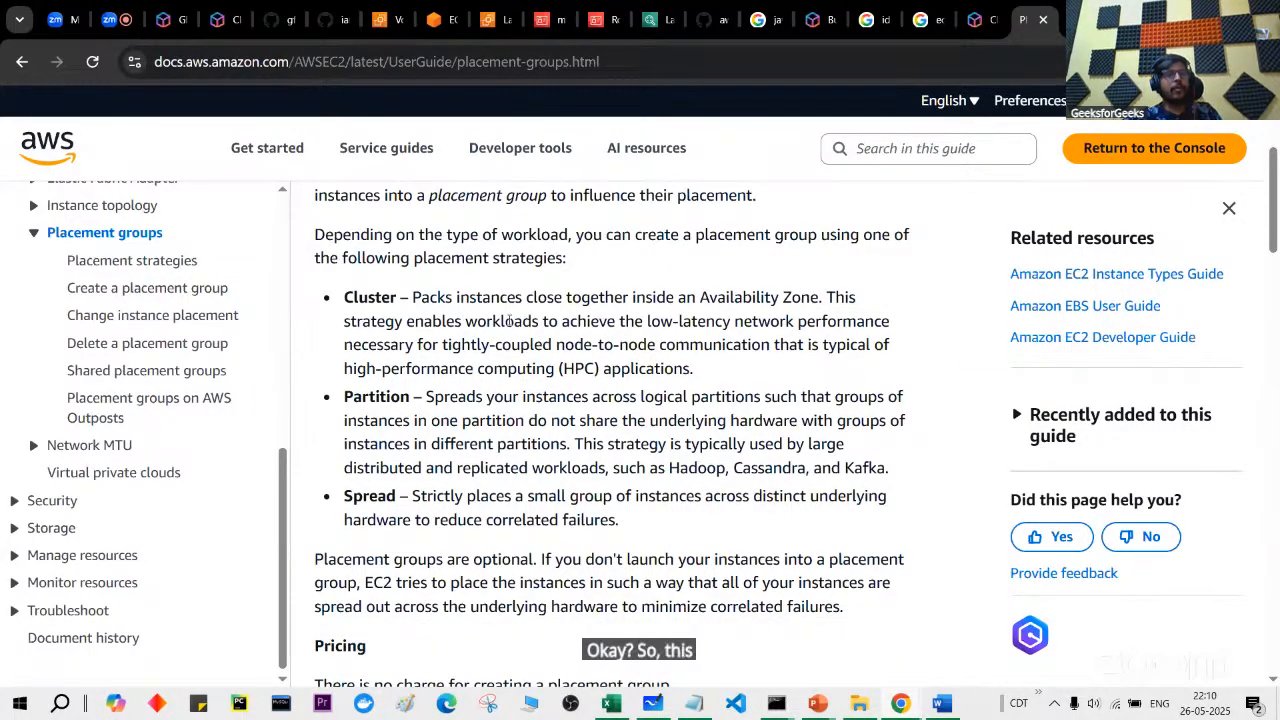
pyautogui.scroll(3, 508, 325)
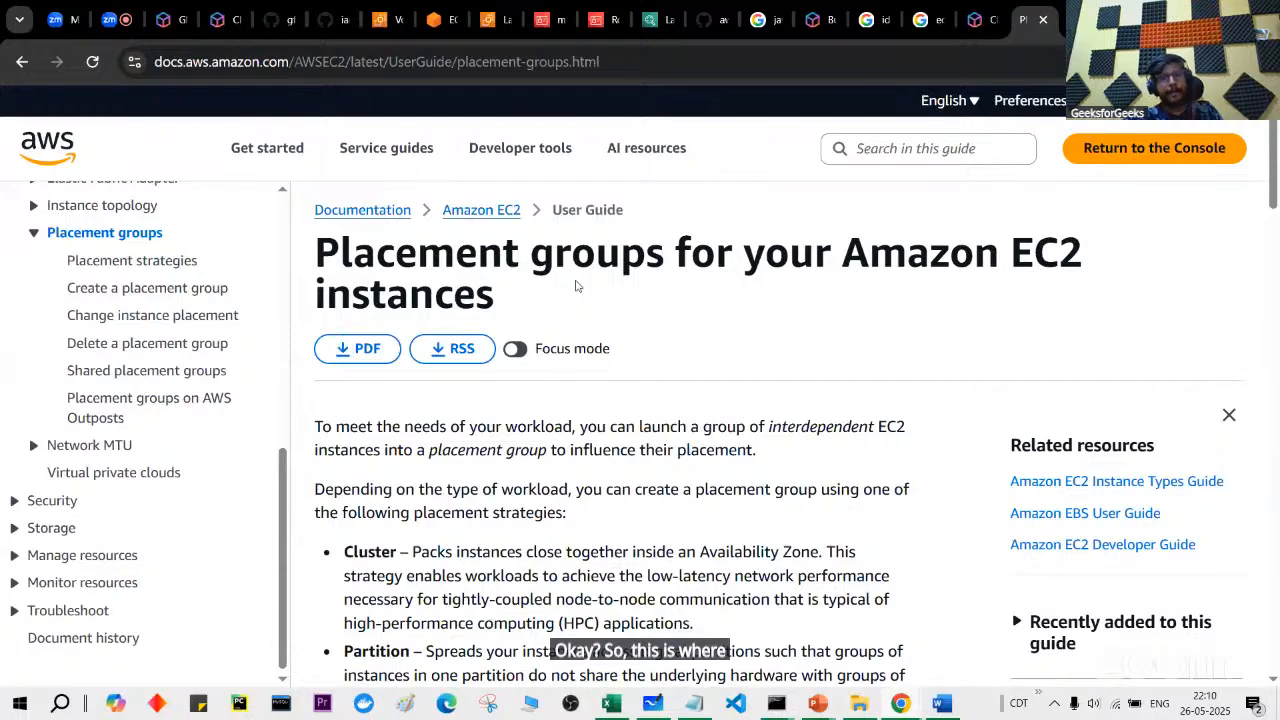
pyautogui.click(391, 20)
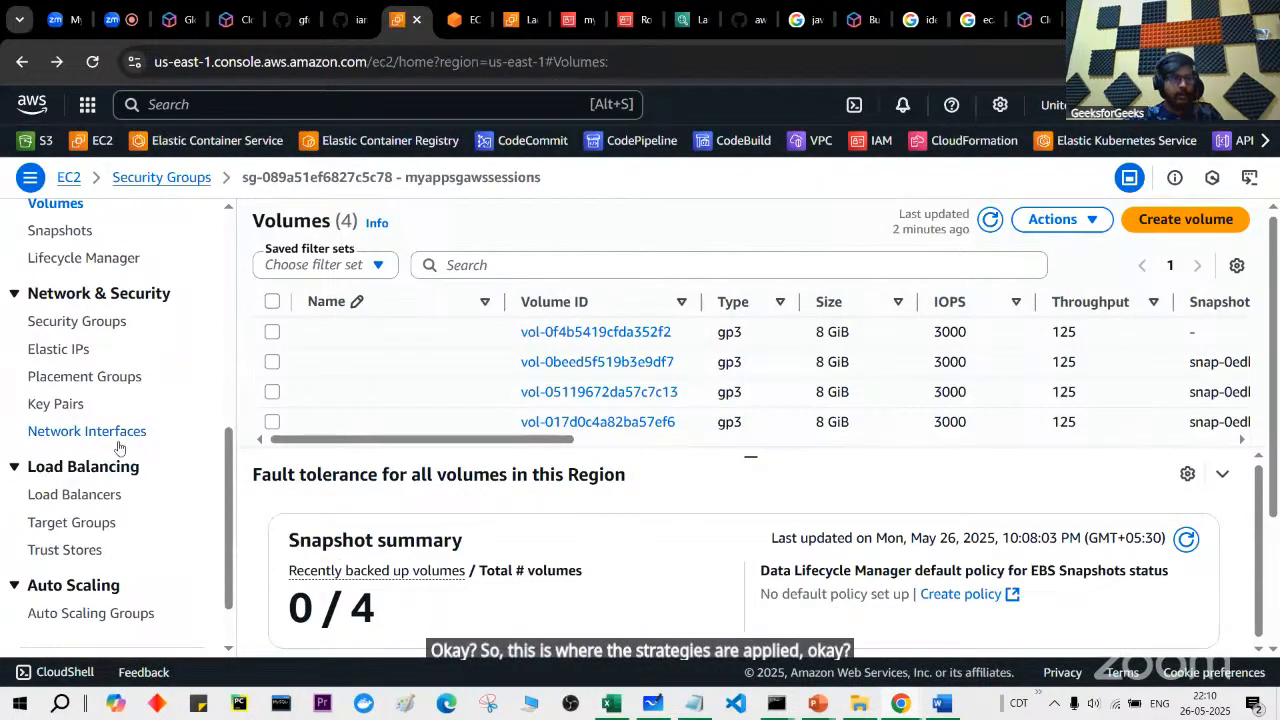
# Step: Select Elastic IP 54.87.102.70 and attempt to release it, noting its association ID
pyautogui.scroll(-1, 118, 447)
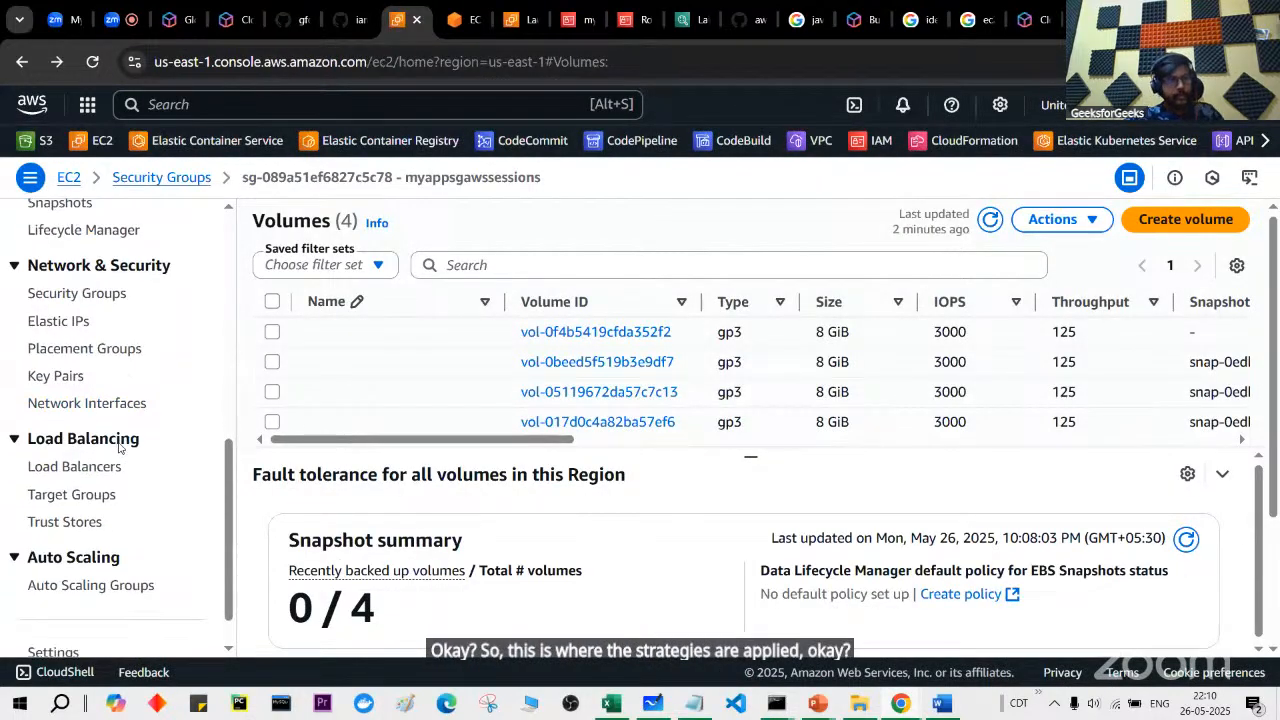
pyautogui.click(60, 322)
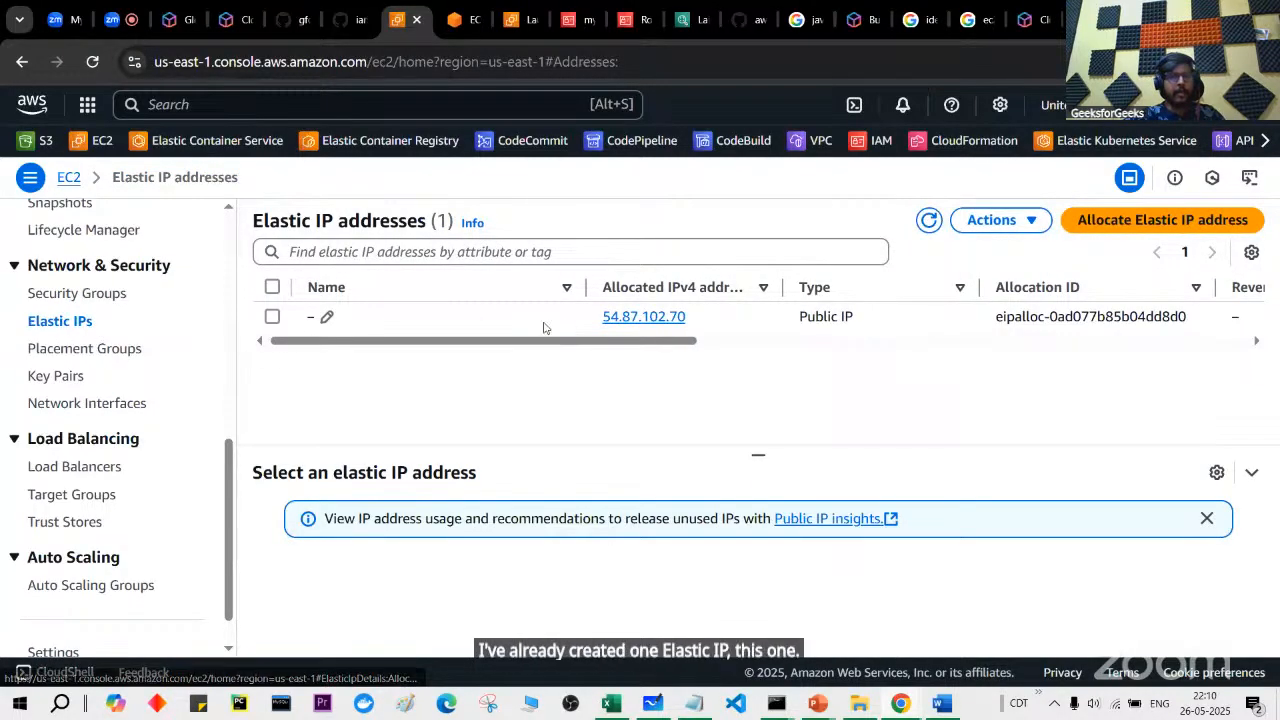
pyautogui.click(272, 316)
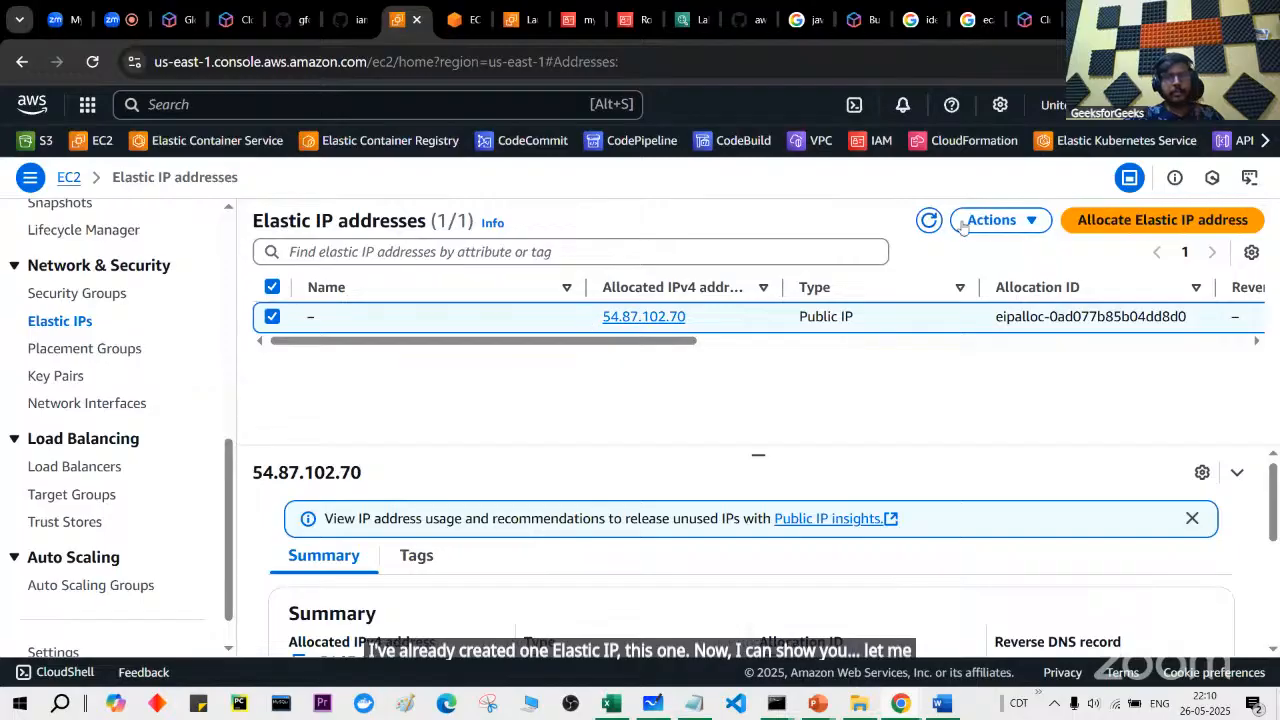
pyautogui.click(992, 220)
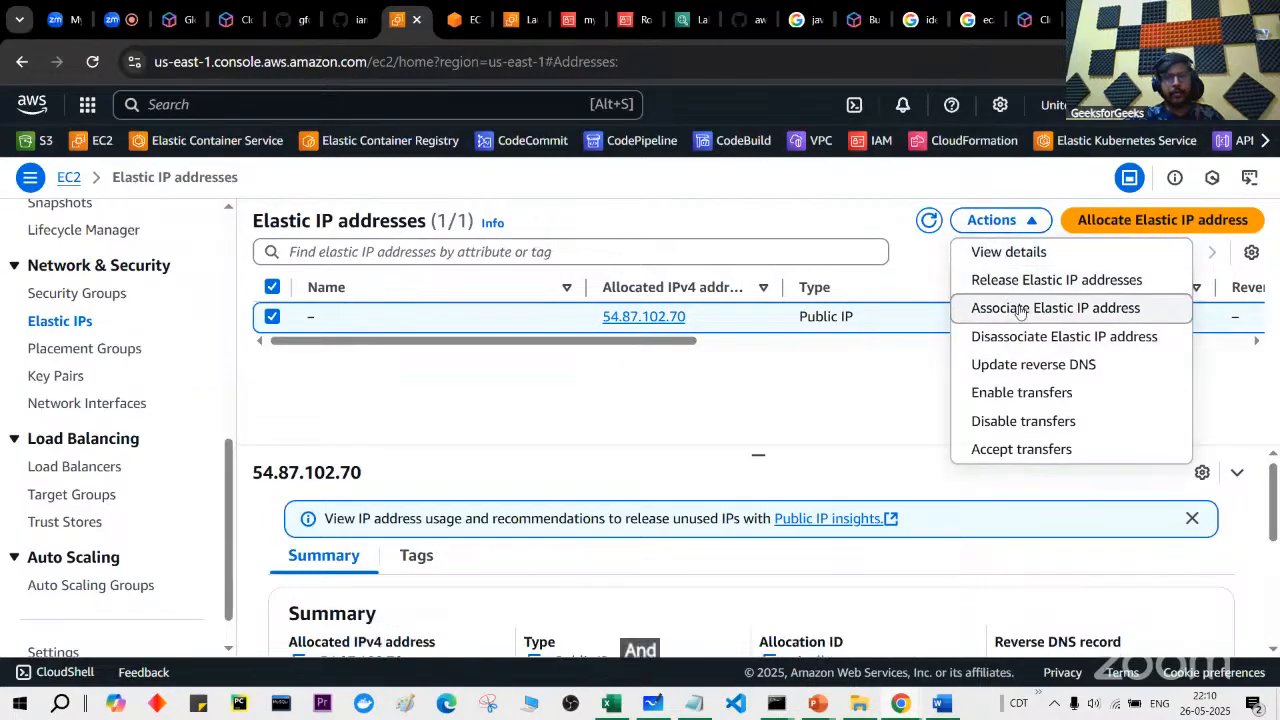
pyautogui.click(1044, 281)
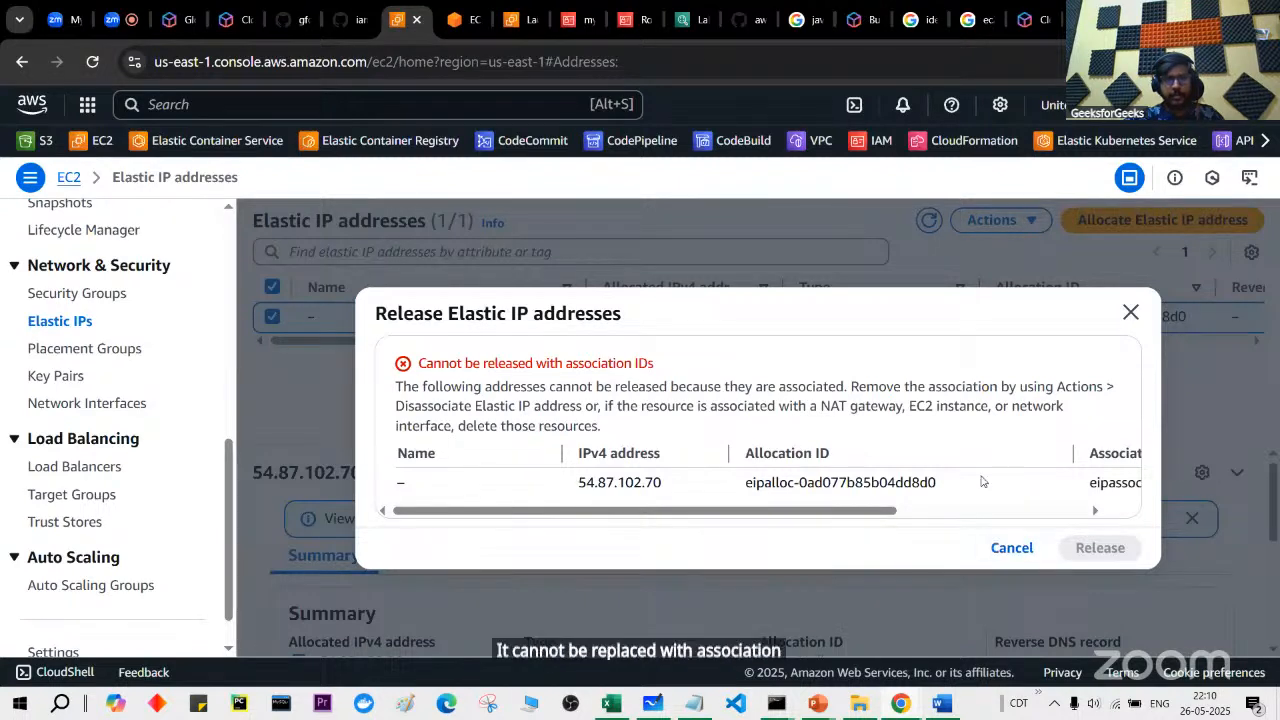
pyautogui.hscroll(3, 985, 481)
pyautogui.hscroll(1, 1003, 507)
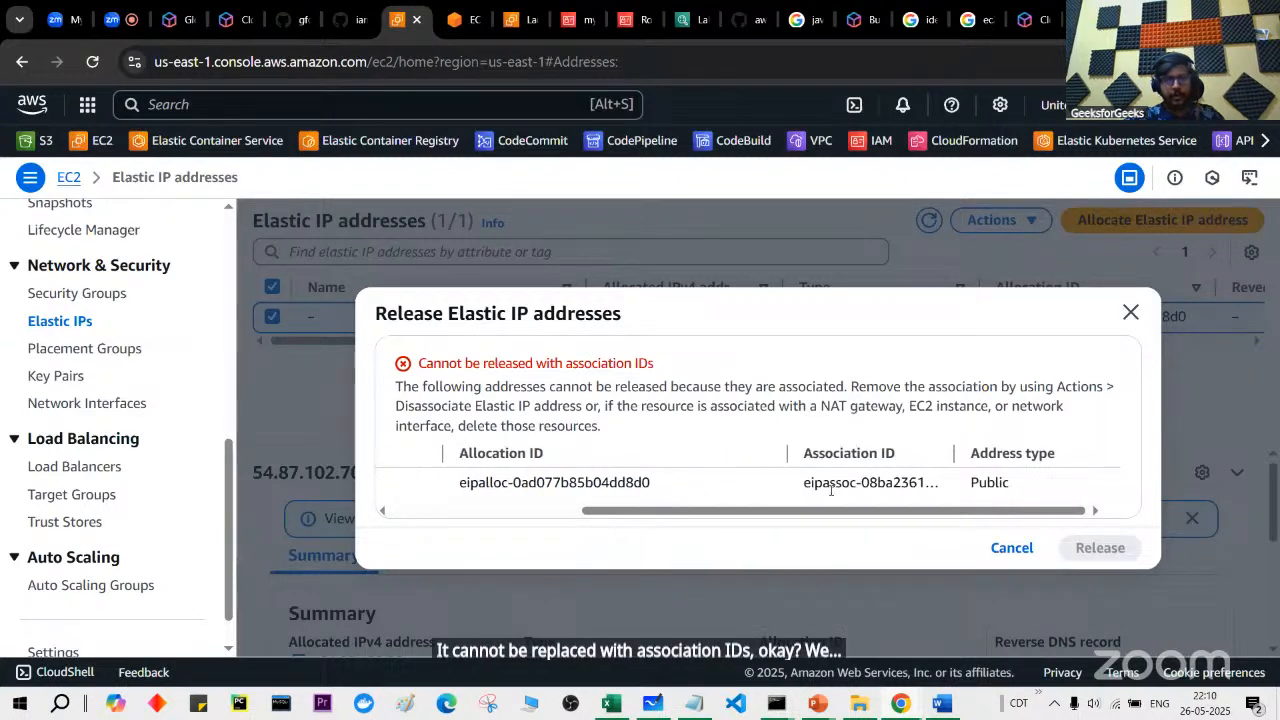
pyautogui.moveTo(806, 487); pyautogui.dragTo(958, 490)
pyautogui.click(1012, 547)
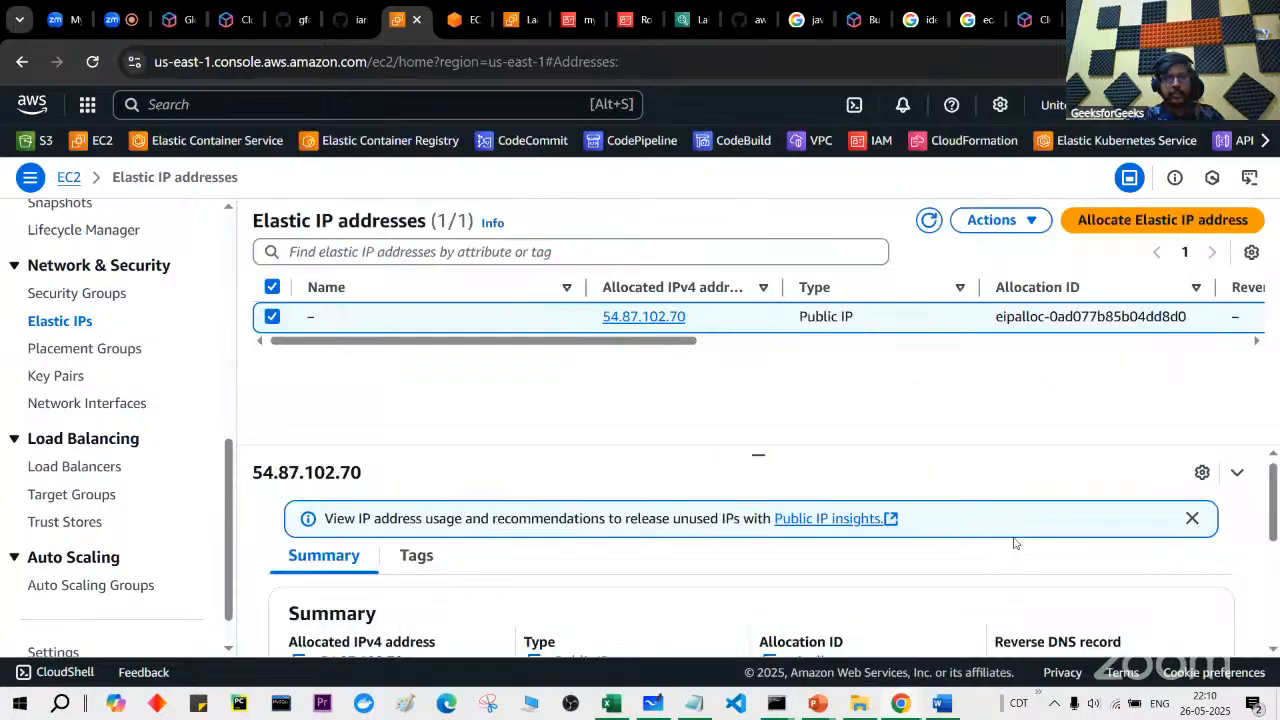
# Step: Disassociate 54.87.102.70 from its instance and release it
pyautogui.click(1031, 221)
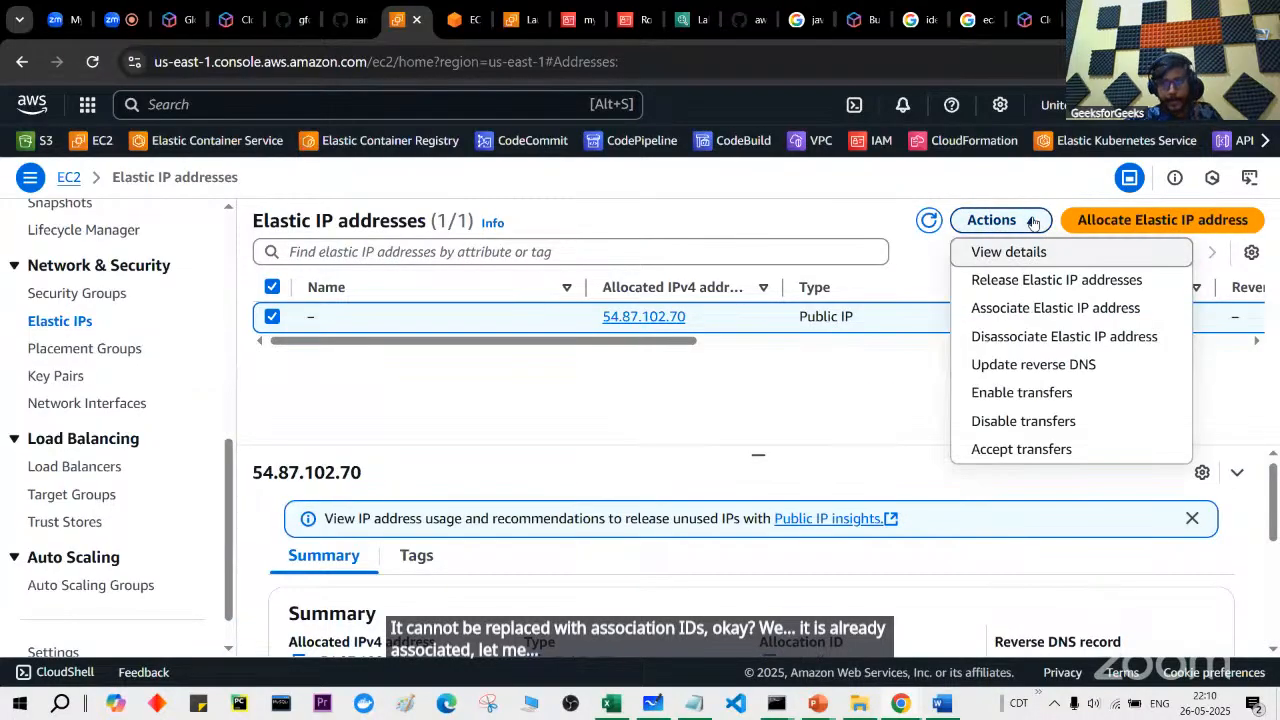
pyautogui.click(1060, 337)
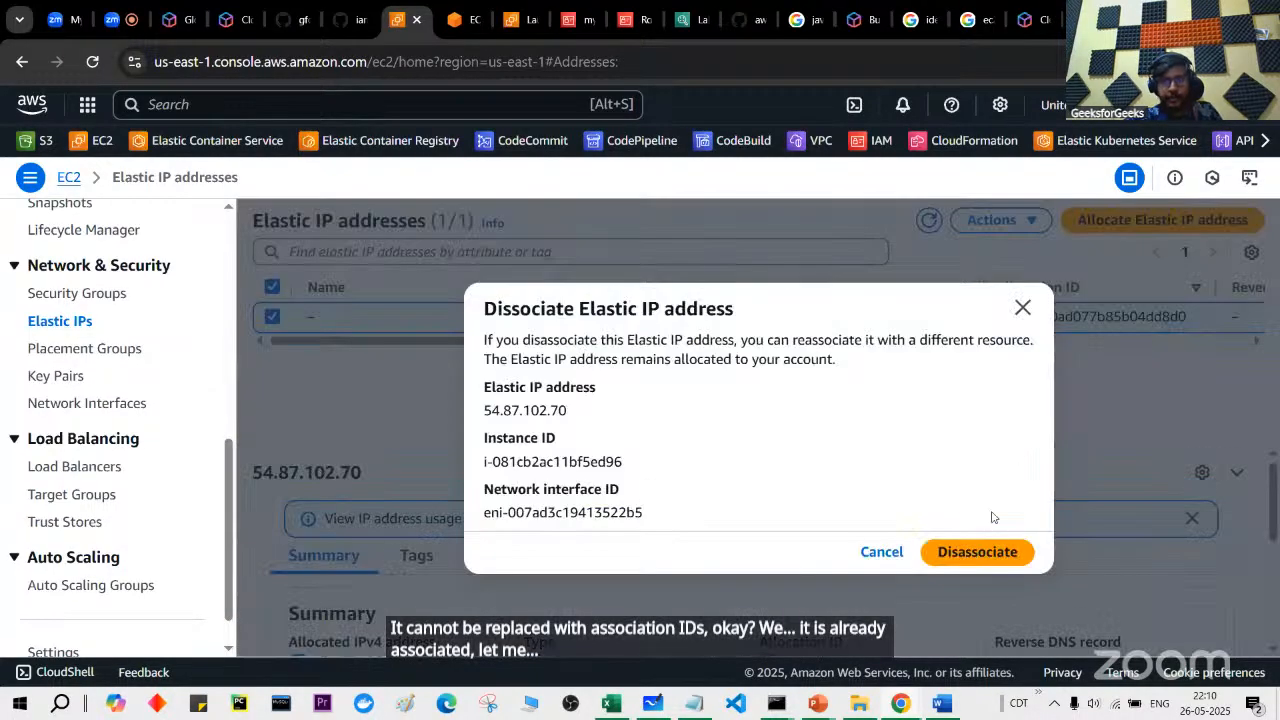
pyautogui.click(990, 553)
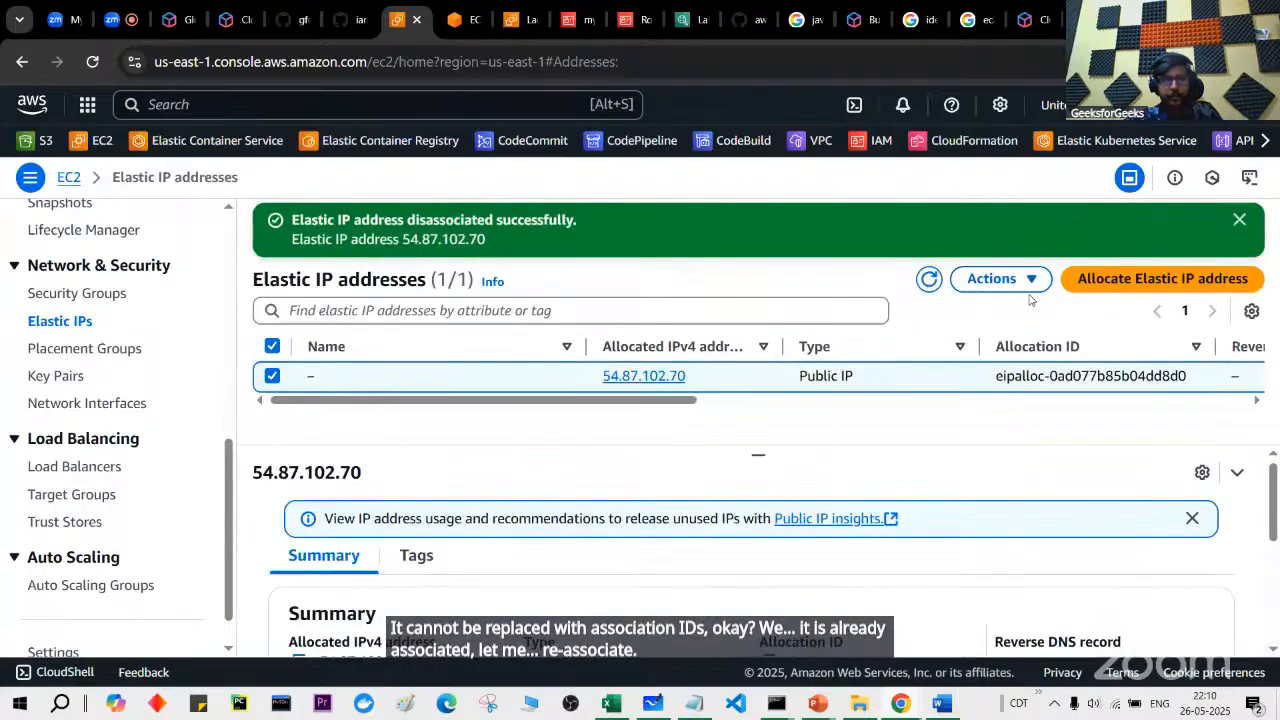
pyautogui.click(1000, 279)
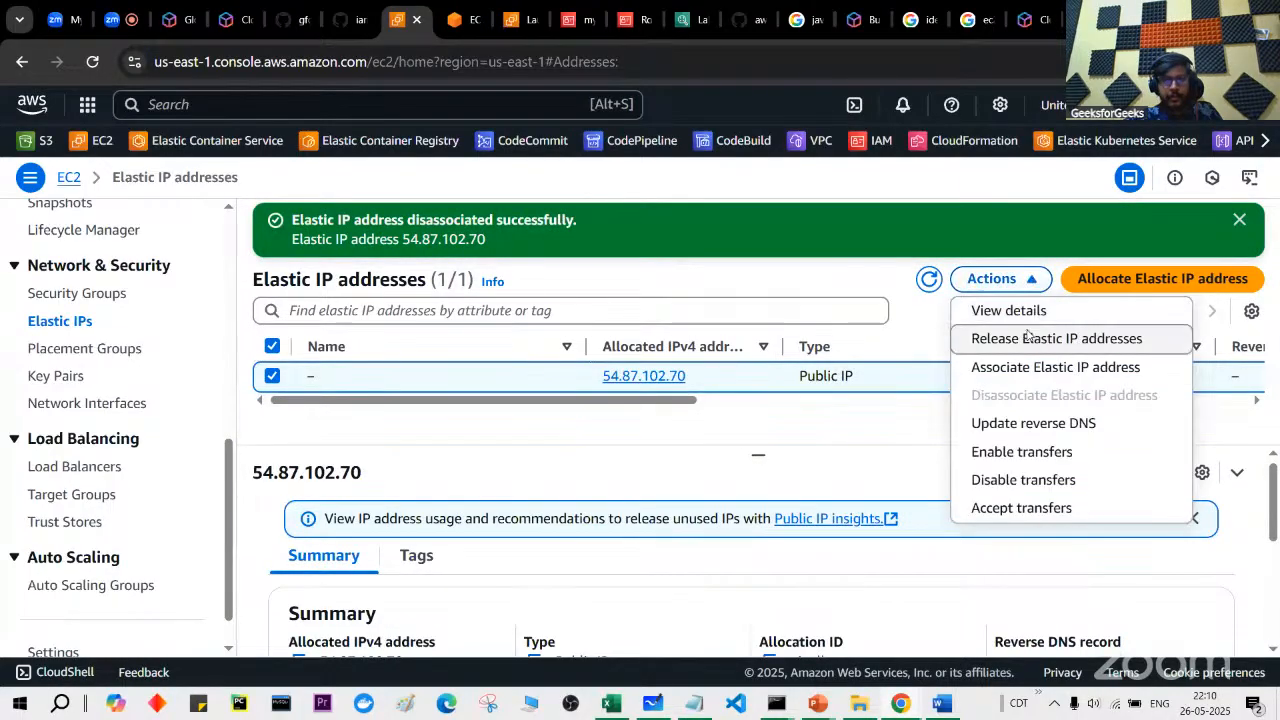
pyautogui.click(1027, 337)
pyautogui.click(1100, 537)
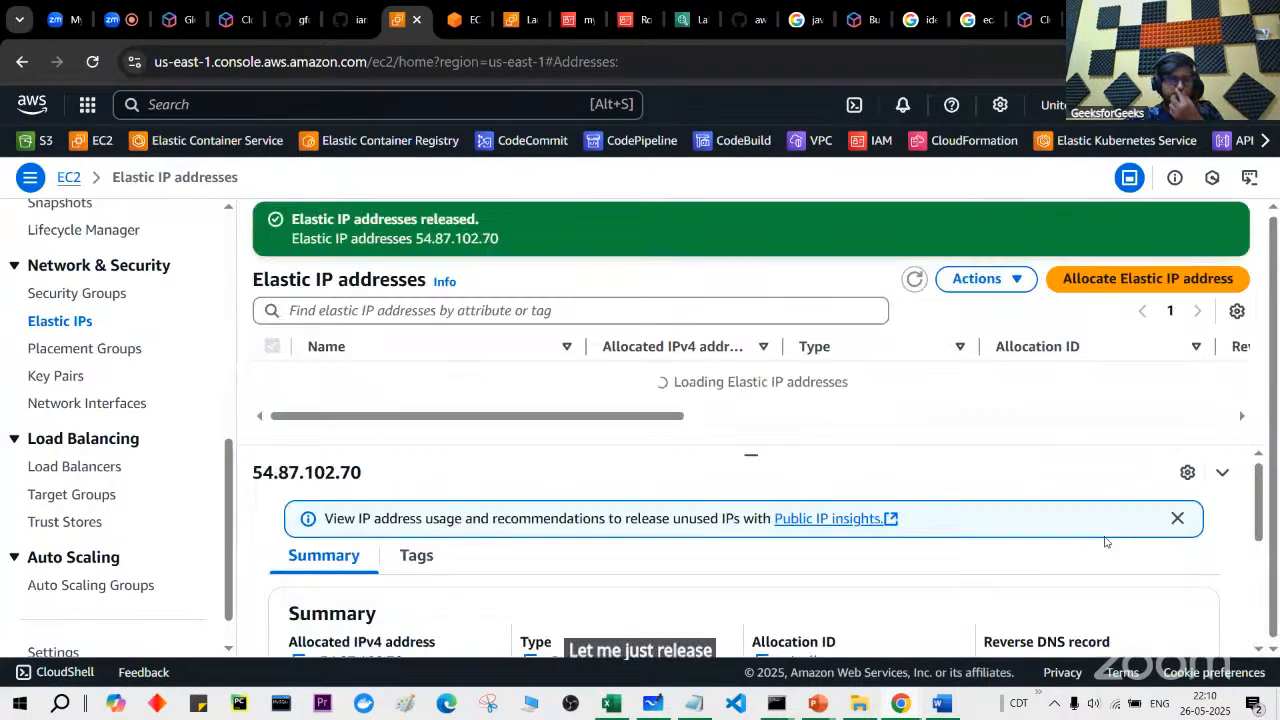
# Step: Allocate a new Elastic IP, 54.208.68.244, from Amazon's pool
pyautogui.click(1105, 280)
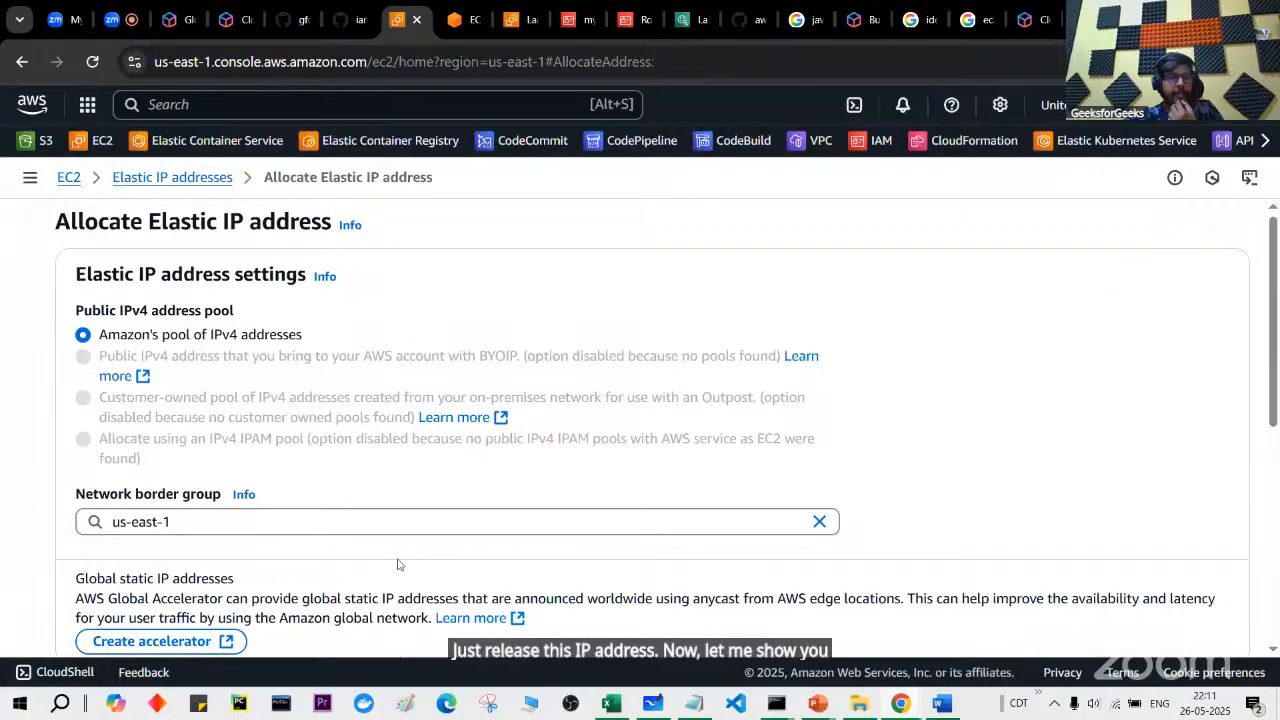
pyautogui.scroll(-5, 409, 540)
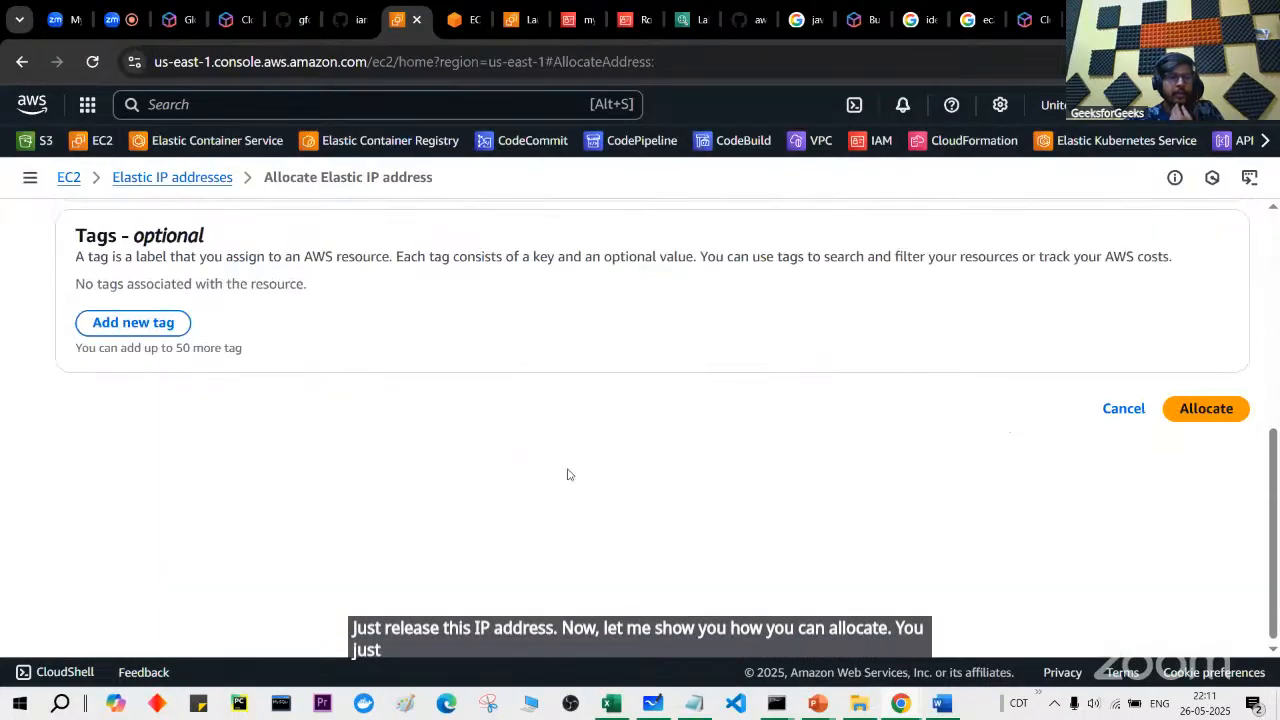
pyautogui.click(1224, 412)
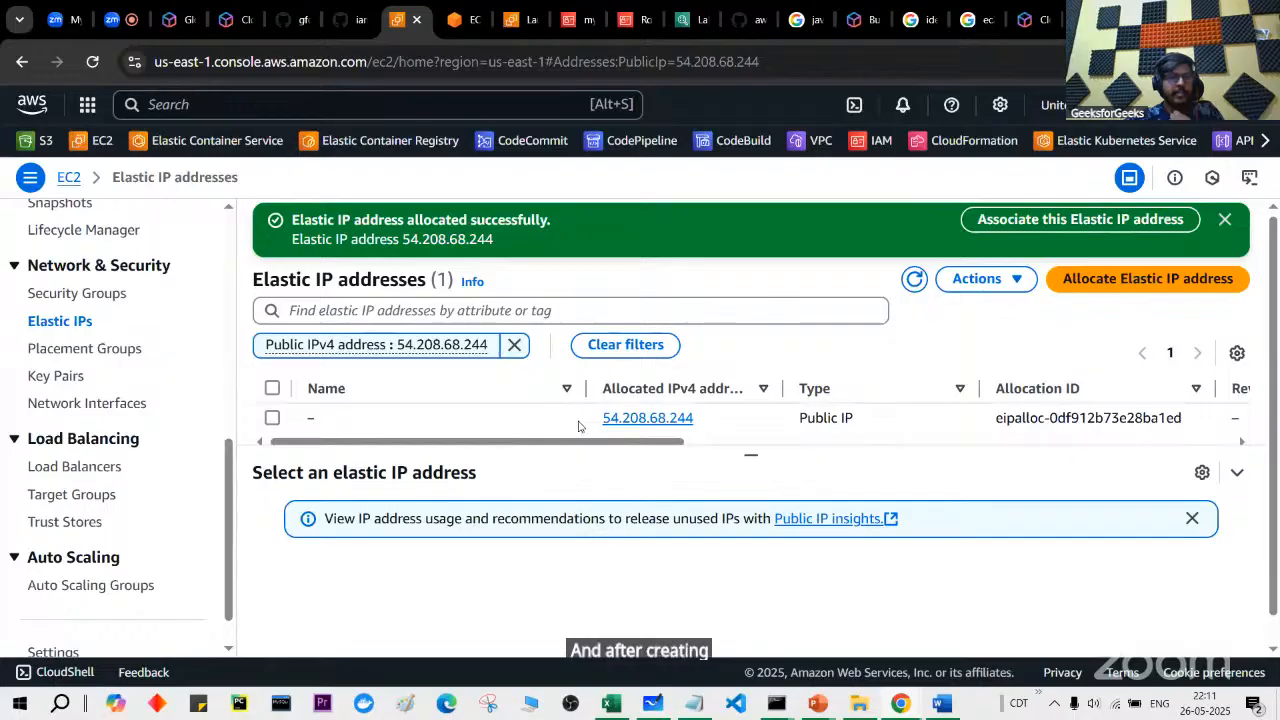
pyautogui.scroll(5, 111, 373)
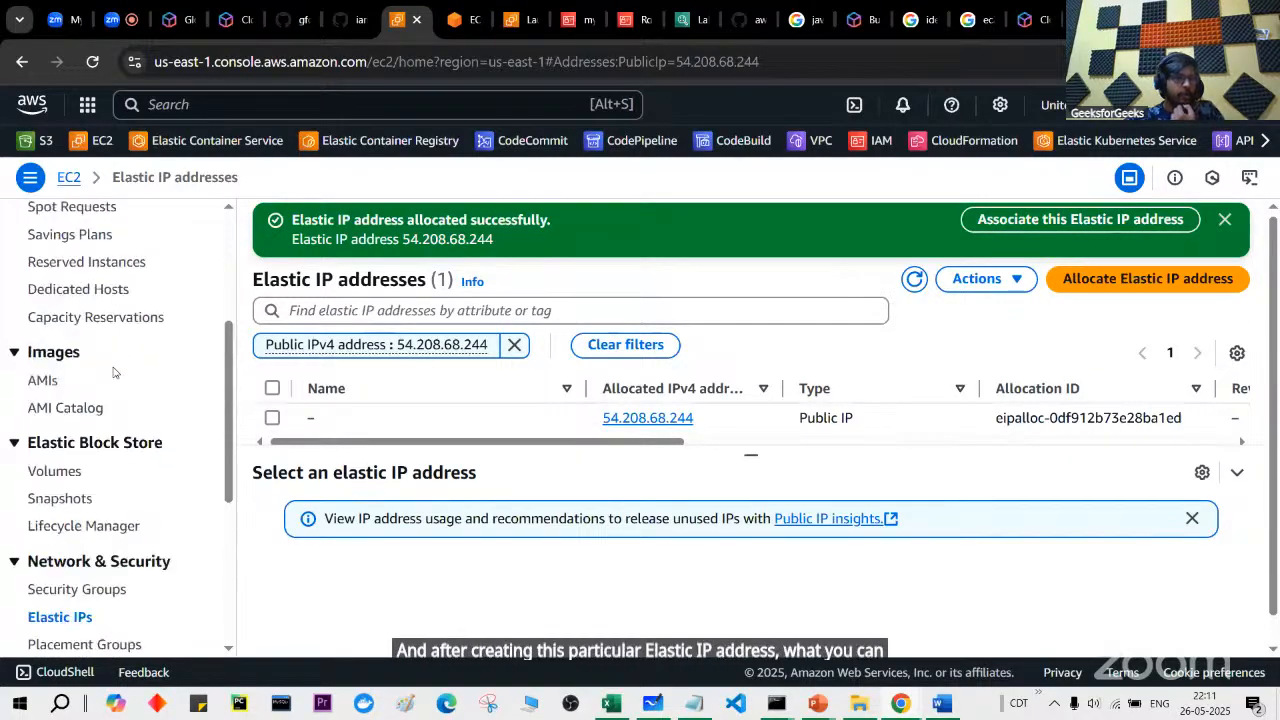
pyautogui.scroll(2, 111, 373)
# Step: Open myec2instance's details and select its public IPv4 address 54.87.130.32
pyautogui.click(73, 342)
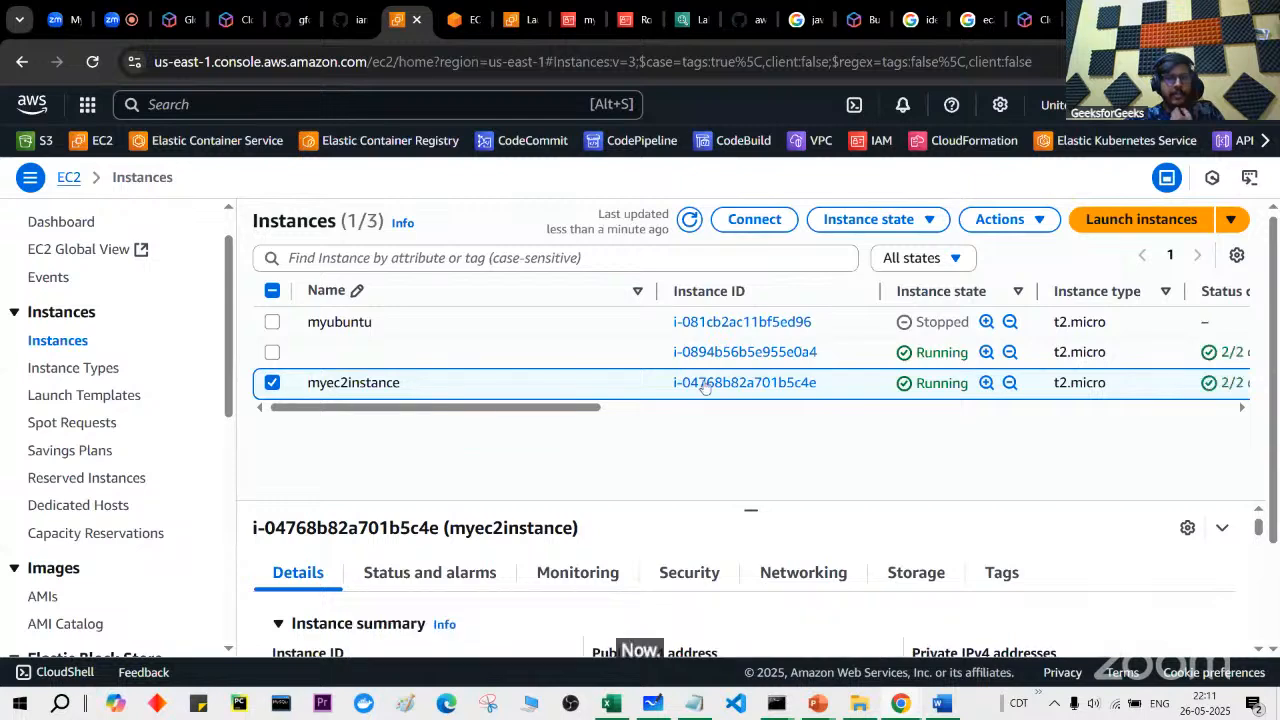
pyautogui.click(705, 384)
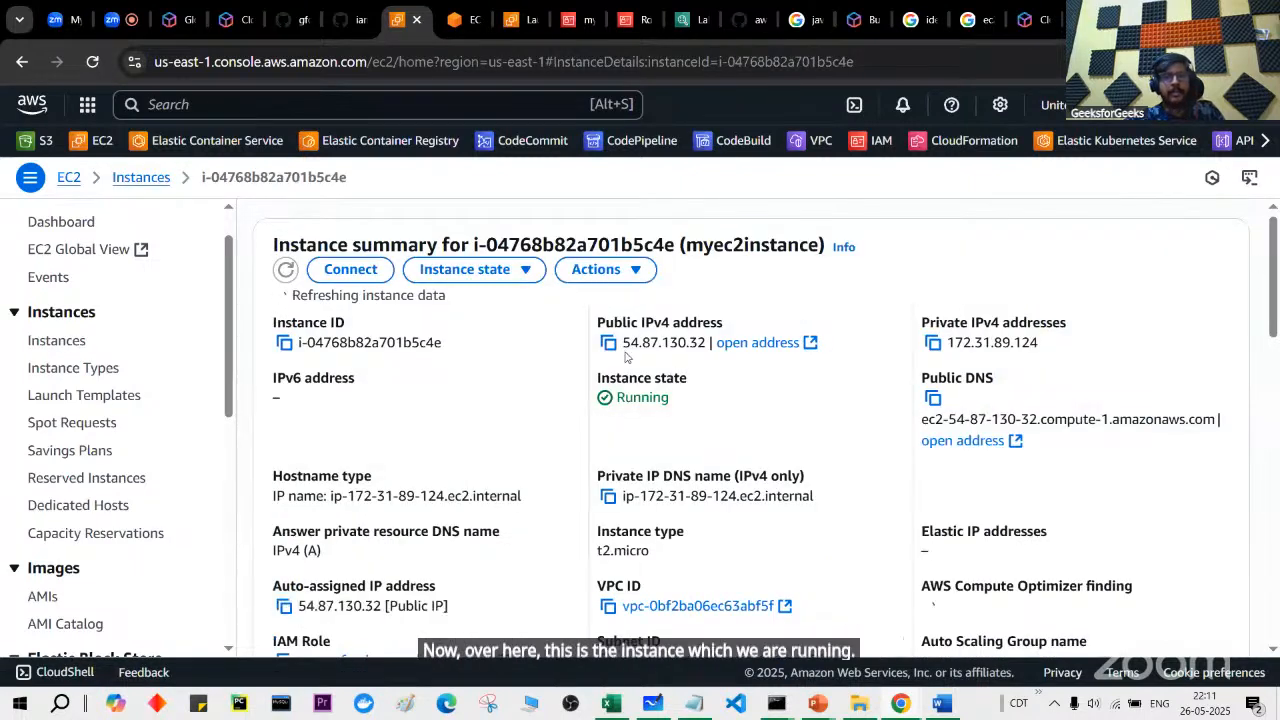
pyautogui.moveTo(630, 343); pyautogui.dragTo(706, 344)
pyautogui.hotkey('ctrl', 'c')
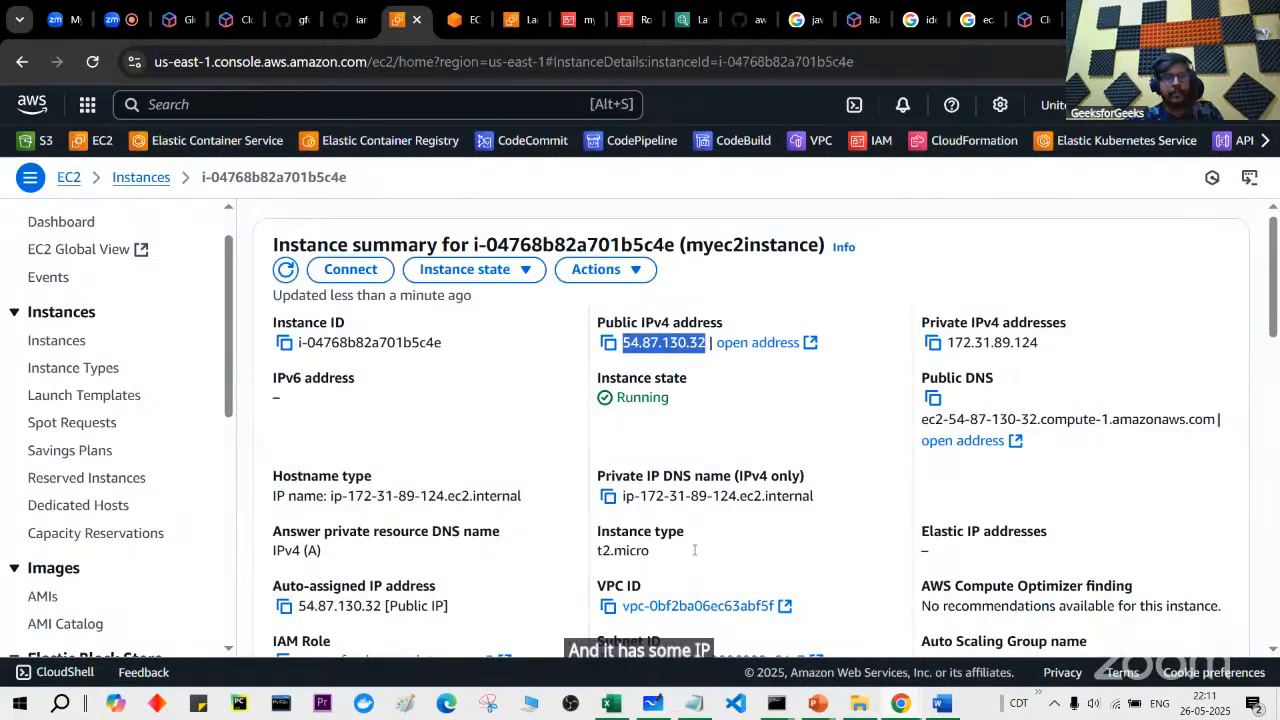
pyautogui.click(695, 700)
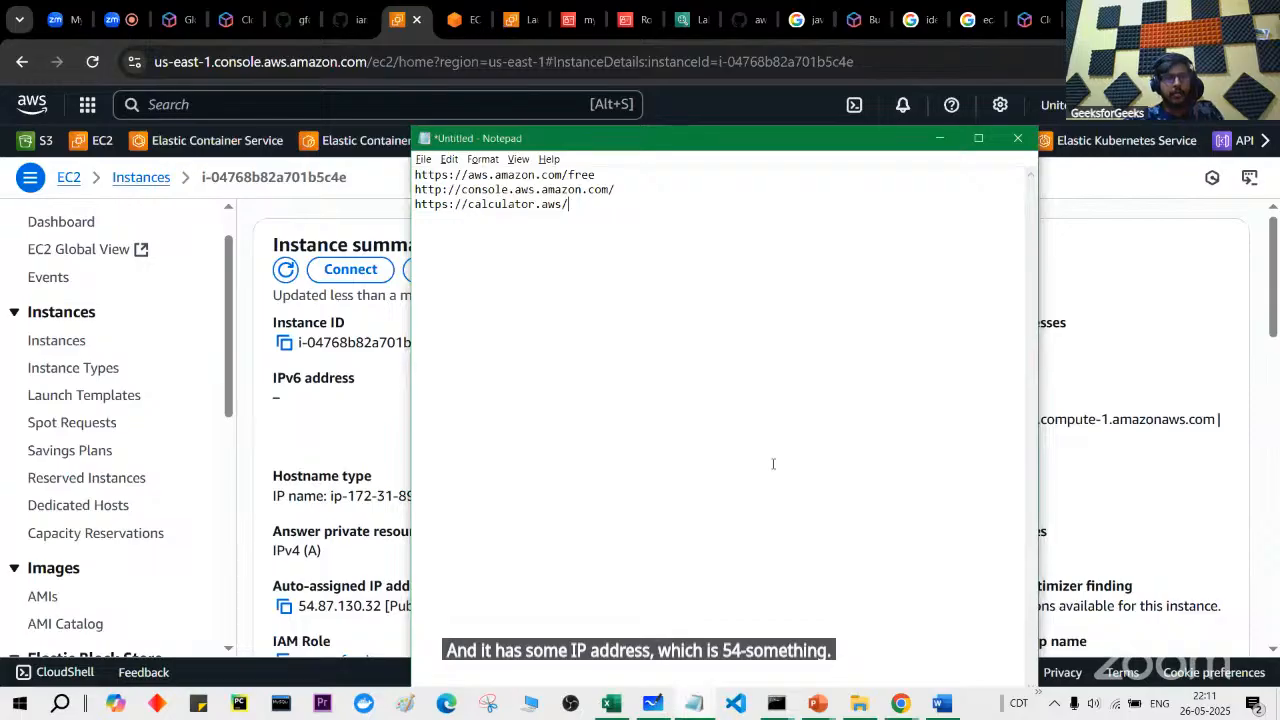
# Step: Paste the public address 54.87.130.32 into a new Notepad note and enlarge the text
pyautogui.click(697, 703)
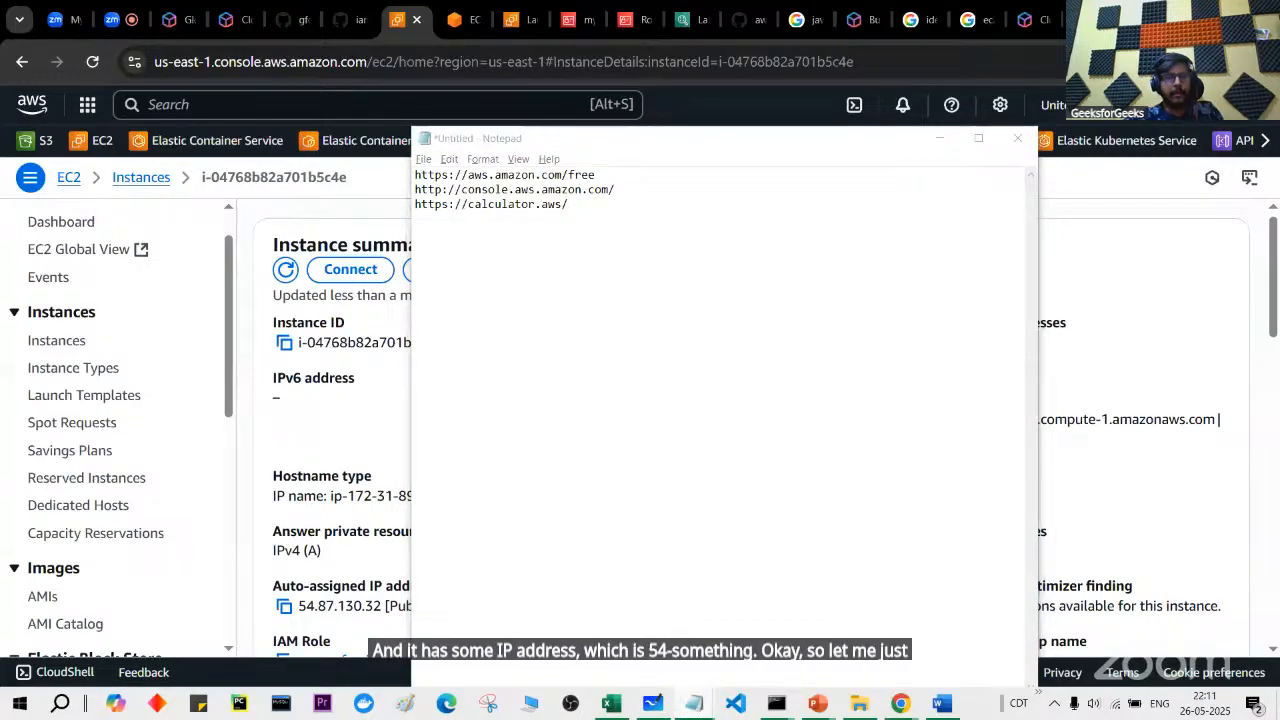
pyautogui.hotkey('ctrl', 'v')
pyautogui.hotkey('ctrl', '+')
pyautogui.hotkey('ctrl', '+')
pyautogui.hotkey('ctrl', '+')
pyautogui.hotkey('ctrl', '+')
pyautogui.hotkey('ctrl', '+')
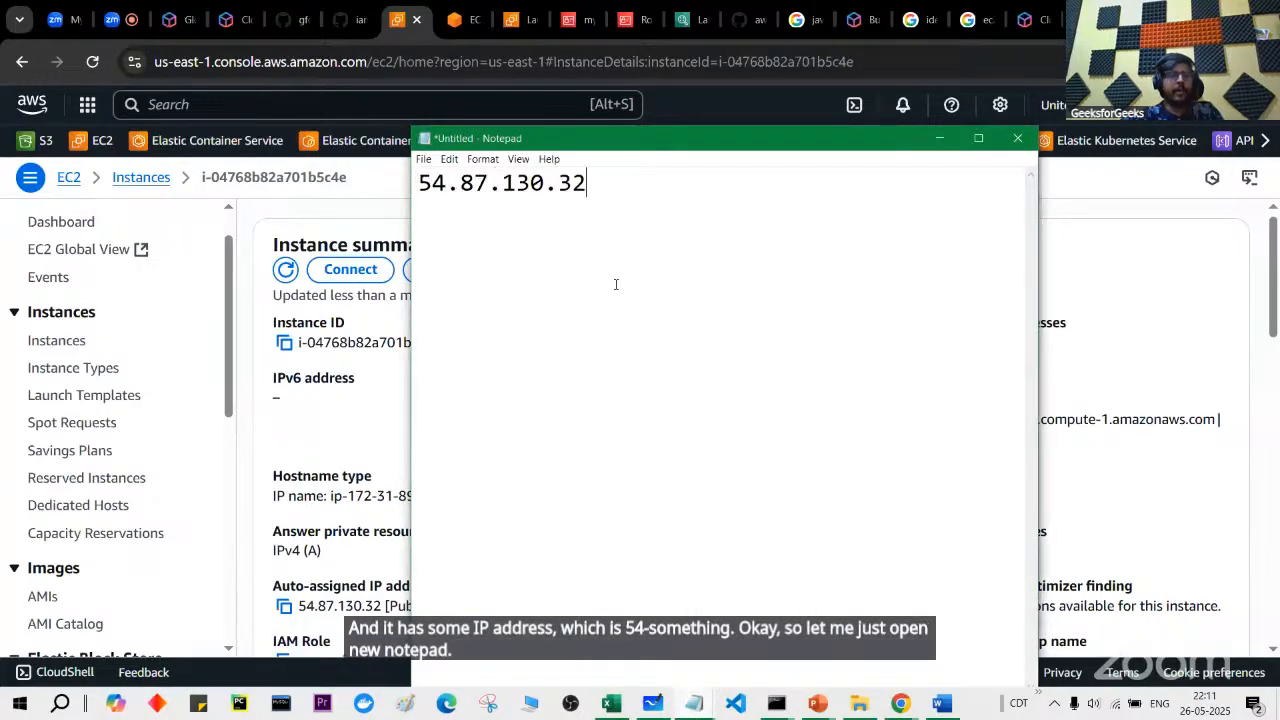
pyautogui.hotkey('ctrl', '+')
pyautogui.hotkey('alt', 'Tab')
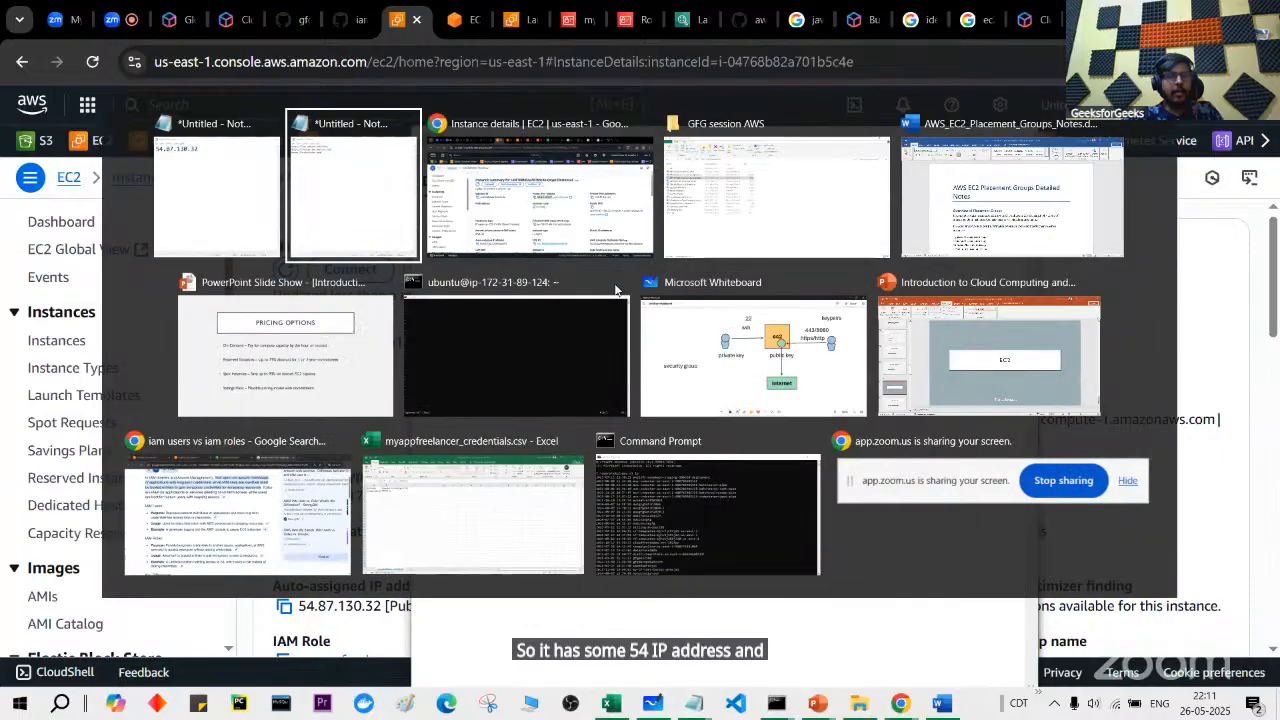
# Step: Stop myec2instance and refresh its details to watch it stop
pyautogui.click(490, 269)
pyautogui.click(534, 304)
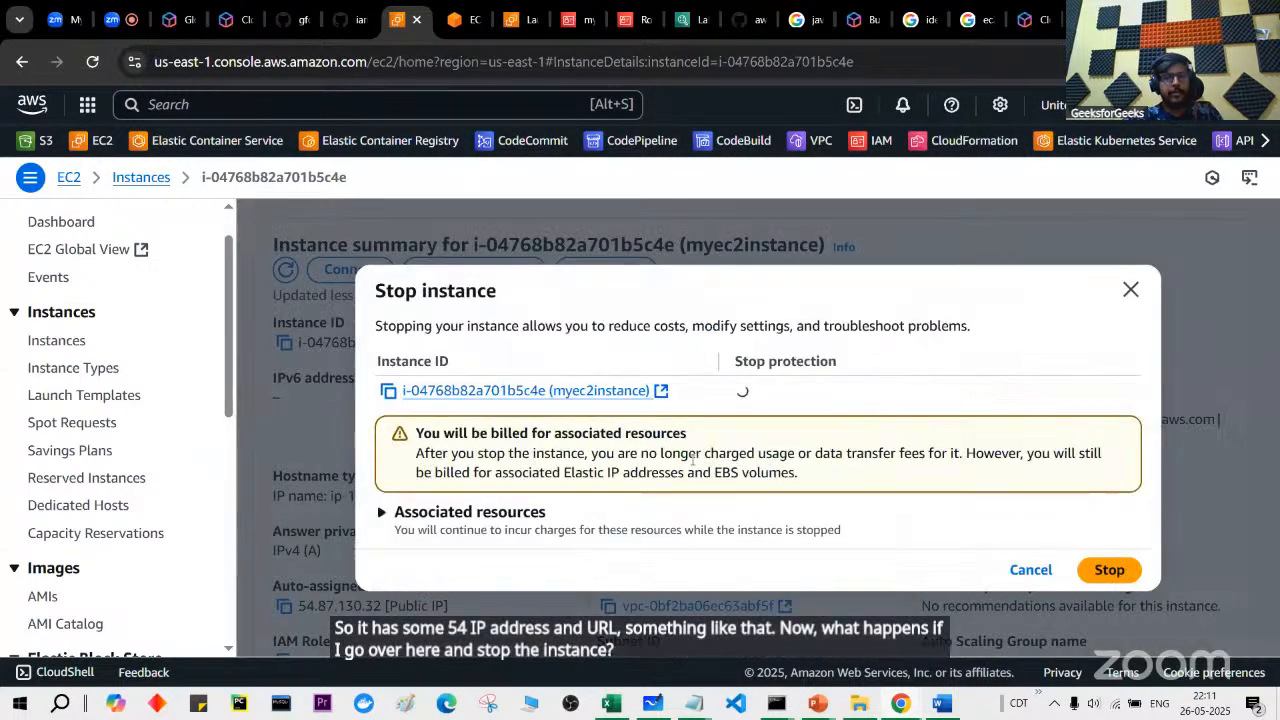
pyautogui.click(1088, 571)
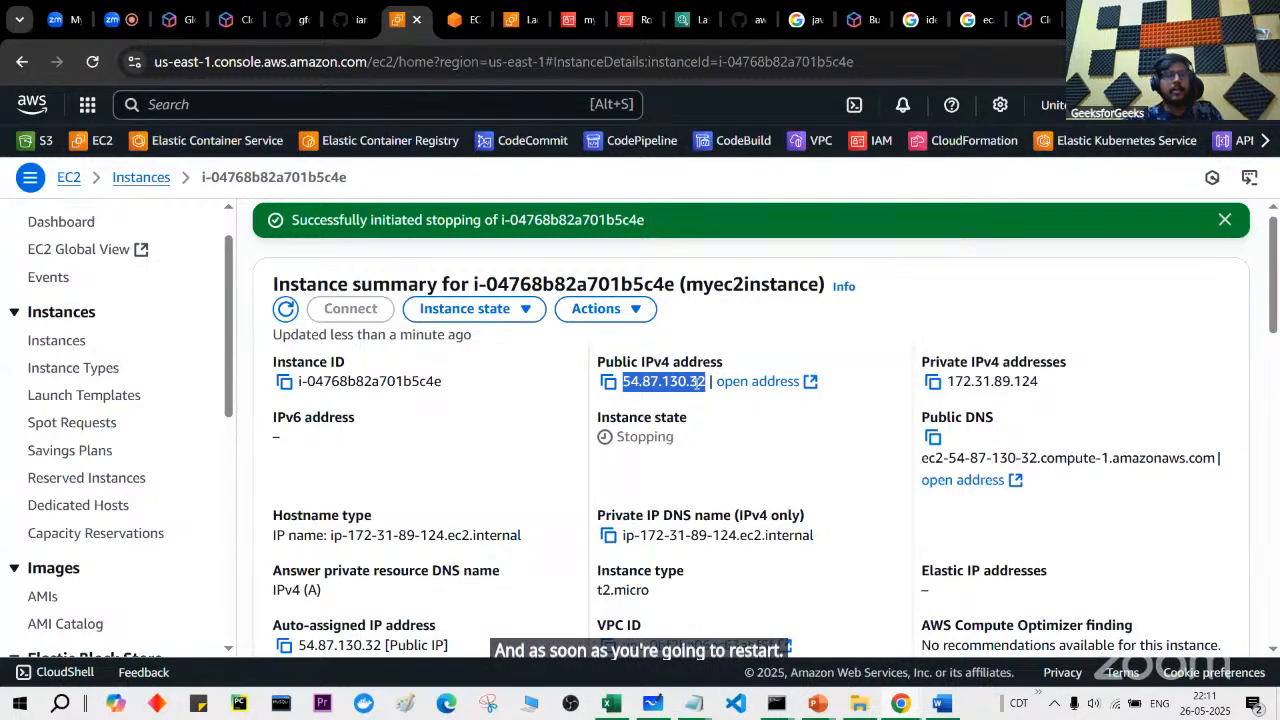
pyautogui.click(284, 309)
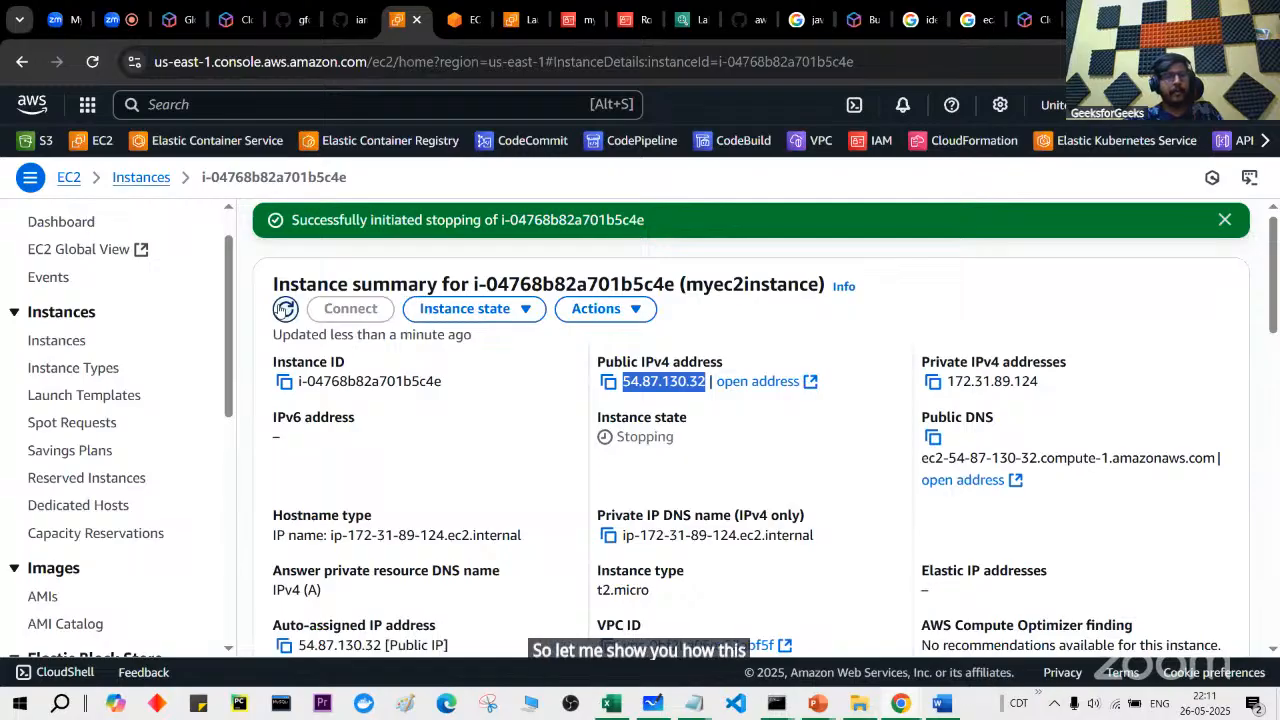
pyautogui.click(285, 309)
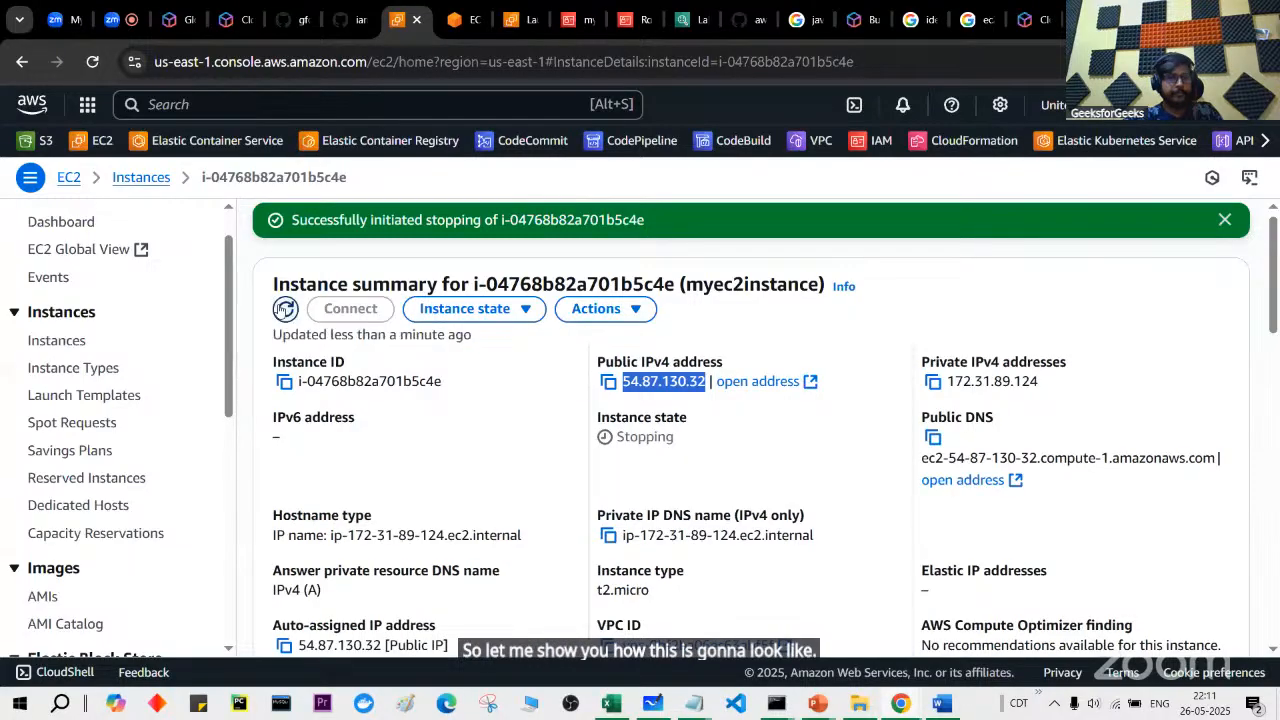
# Step: Open the Elastic IP addresses page from the sidebar in a new browser tab
pyautogui.hotkey('alt', 'Tab')
pyautogui.hotkey('alt', 'Tab')
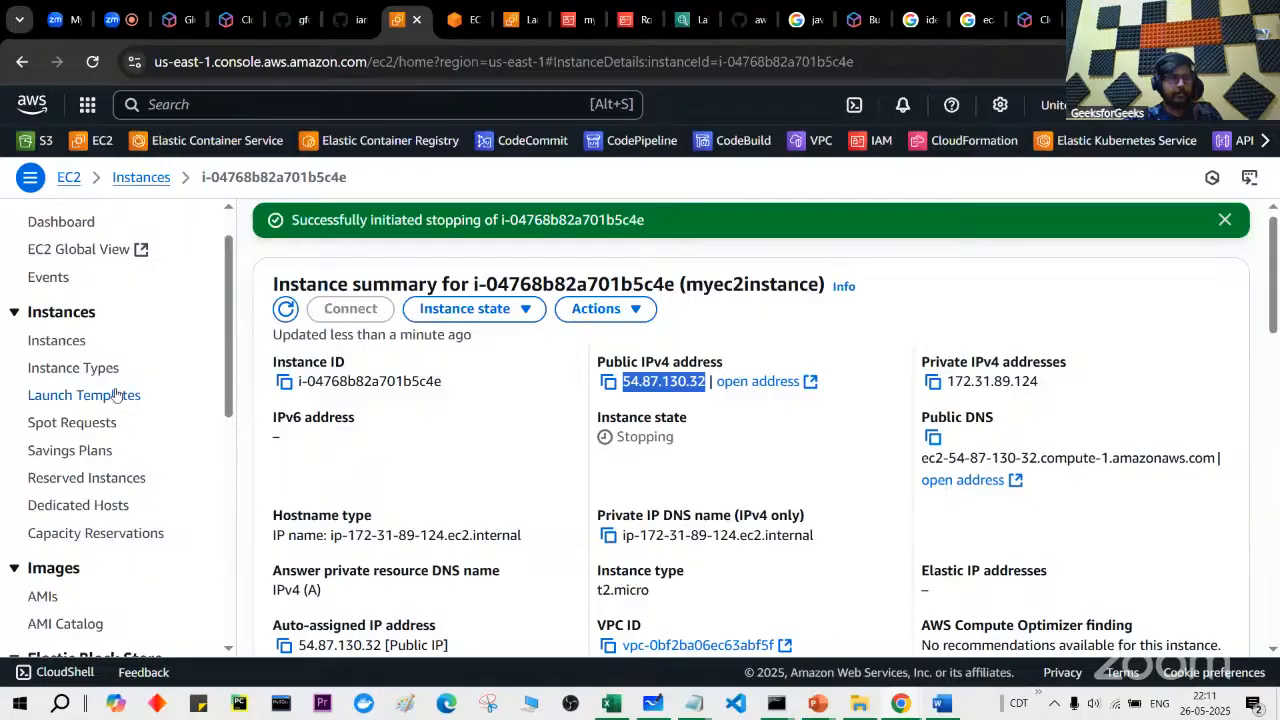
pyautogui.scroll(-3, 105, 470)
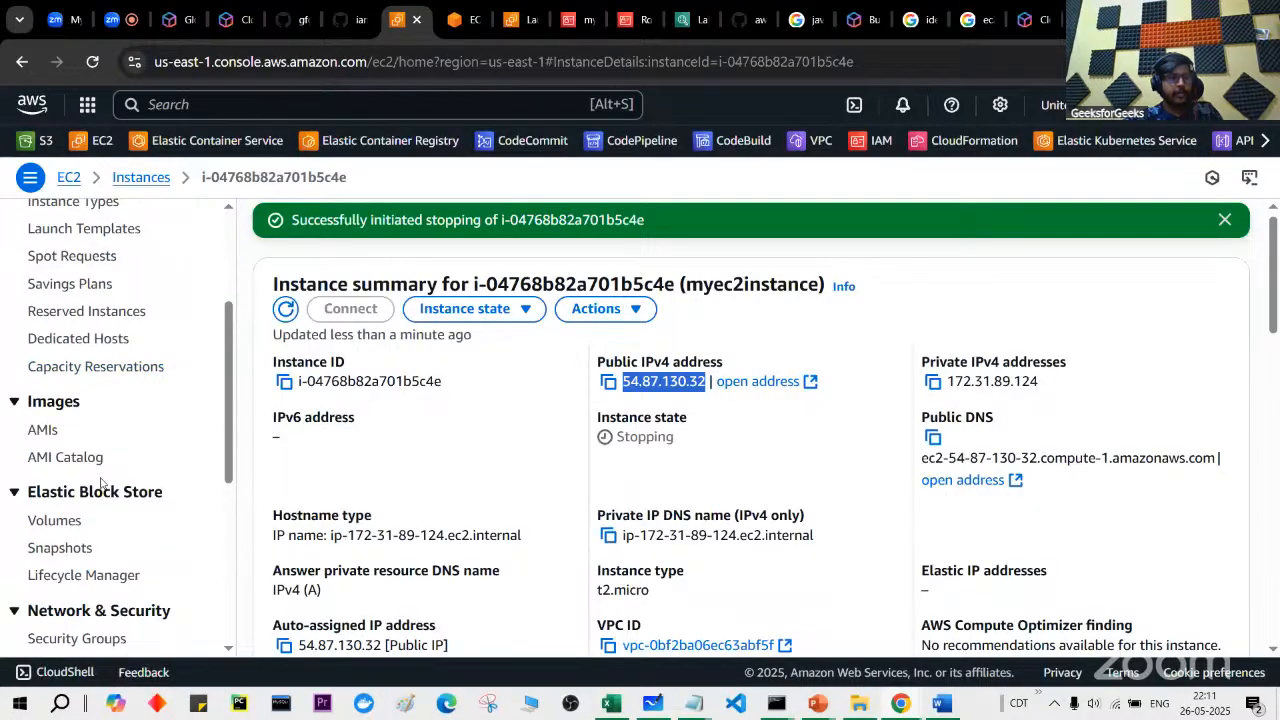
pyautogui.scroll(-6, 100, 484)
pyautogui.scroll(5, 90, 455)
pyautogui.scroll(5, 88, 450)
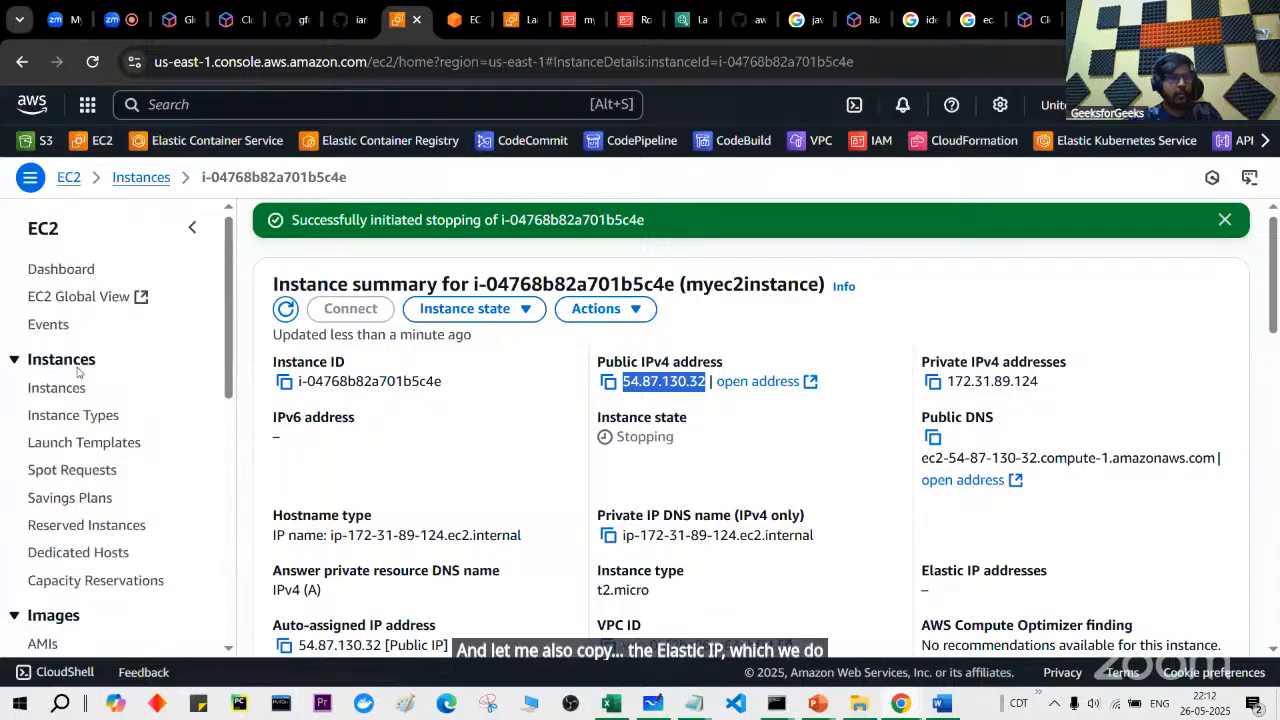
pyautogui.scroll(-5, 77, 372)
pyautogui.scroll(-2, 74, 502)
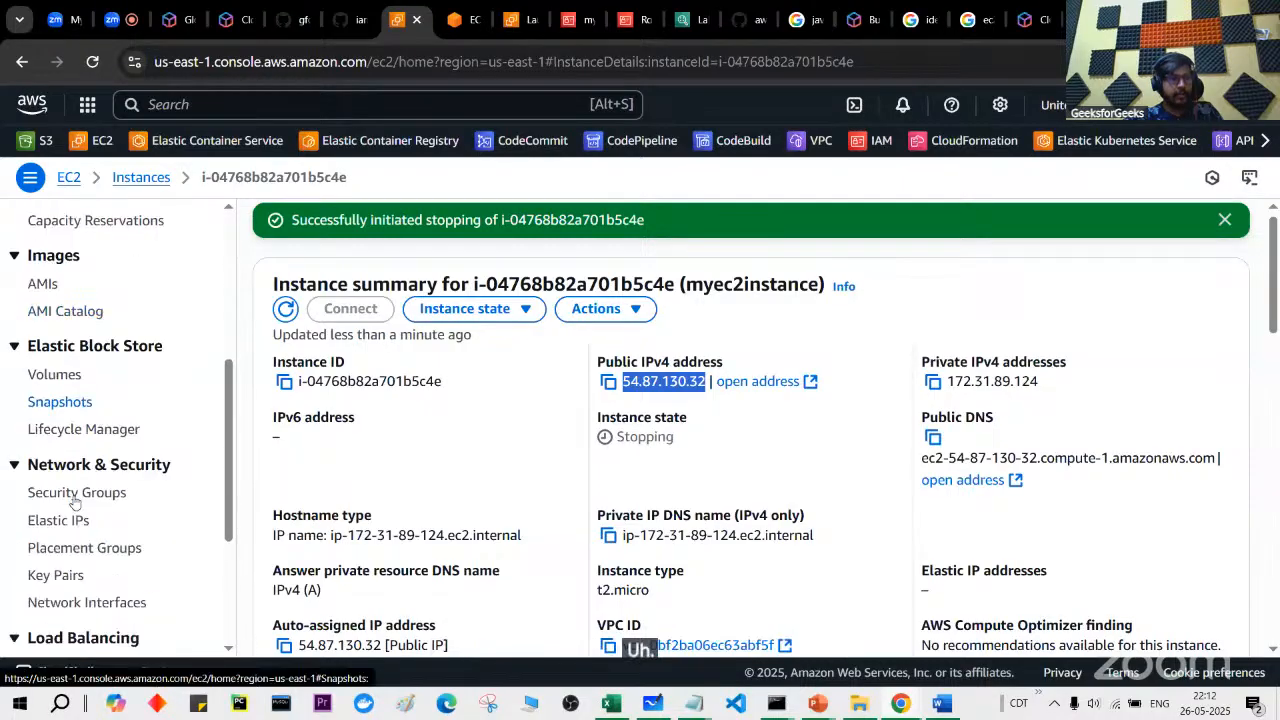
pyautogui.middleClick(78, 508)
# Step: Copy Elastic IP 54.208.68.244 into the Notepad notes, labelled 'eip'
pyautogui.click(460, 10)
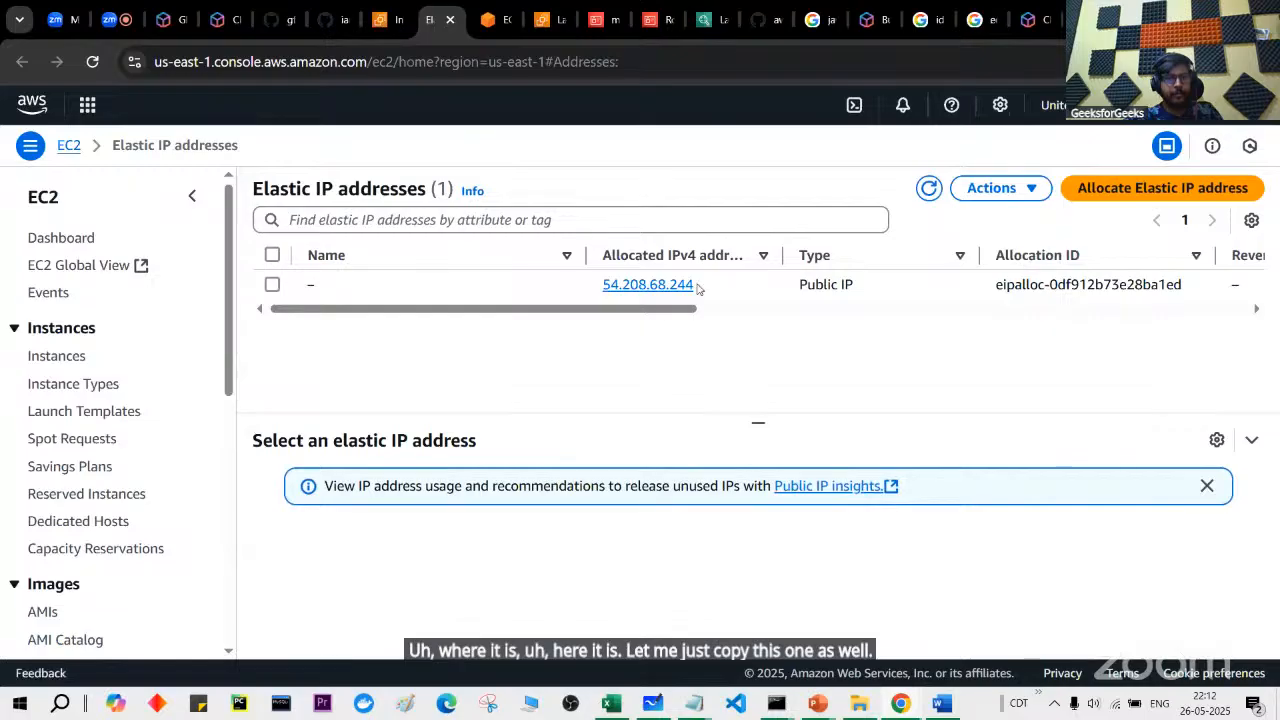
pyautogui.moveTo(597, 285); pyautogui.dragTo(701, 286)
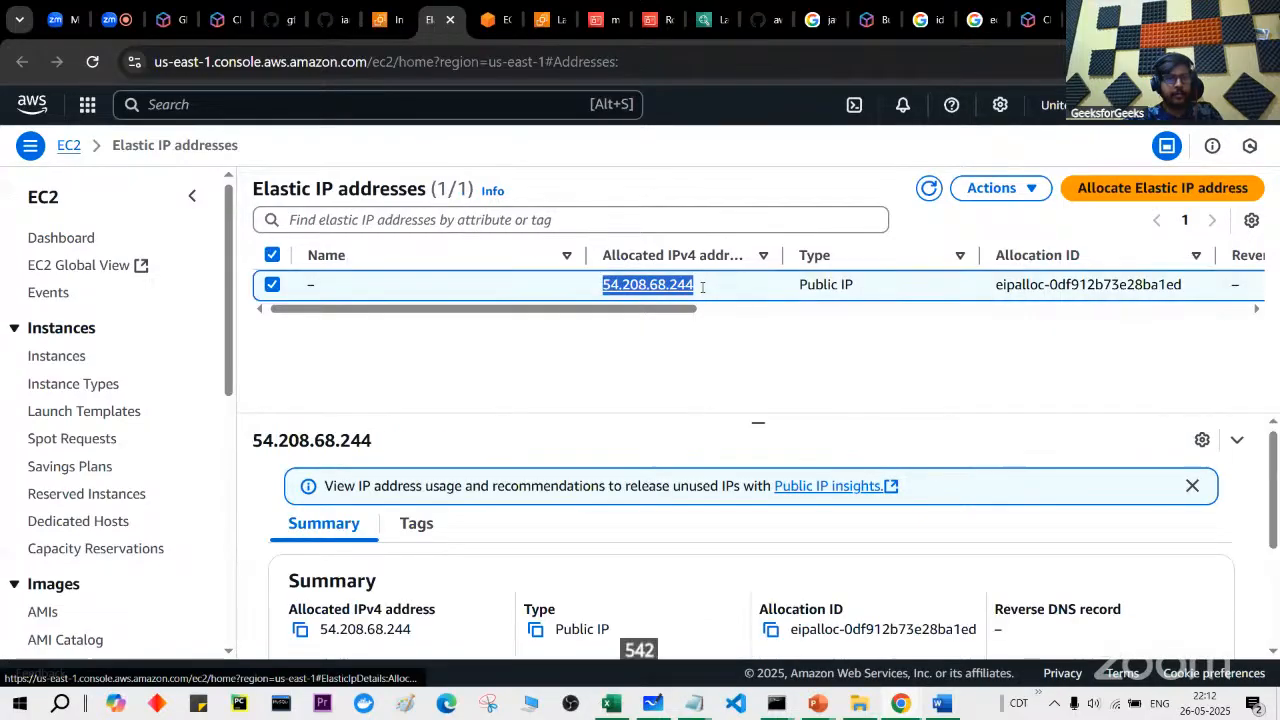
pyautogui.hotkey('ctrl', 'c')
pyautogui.hotkey('alt', 'Tab')
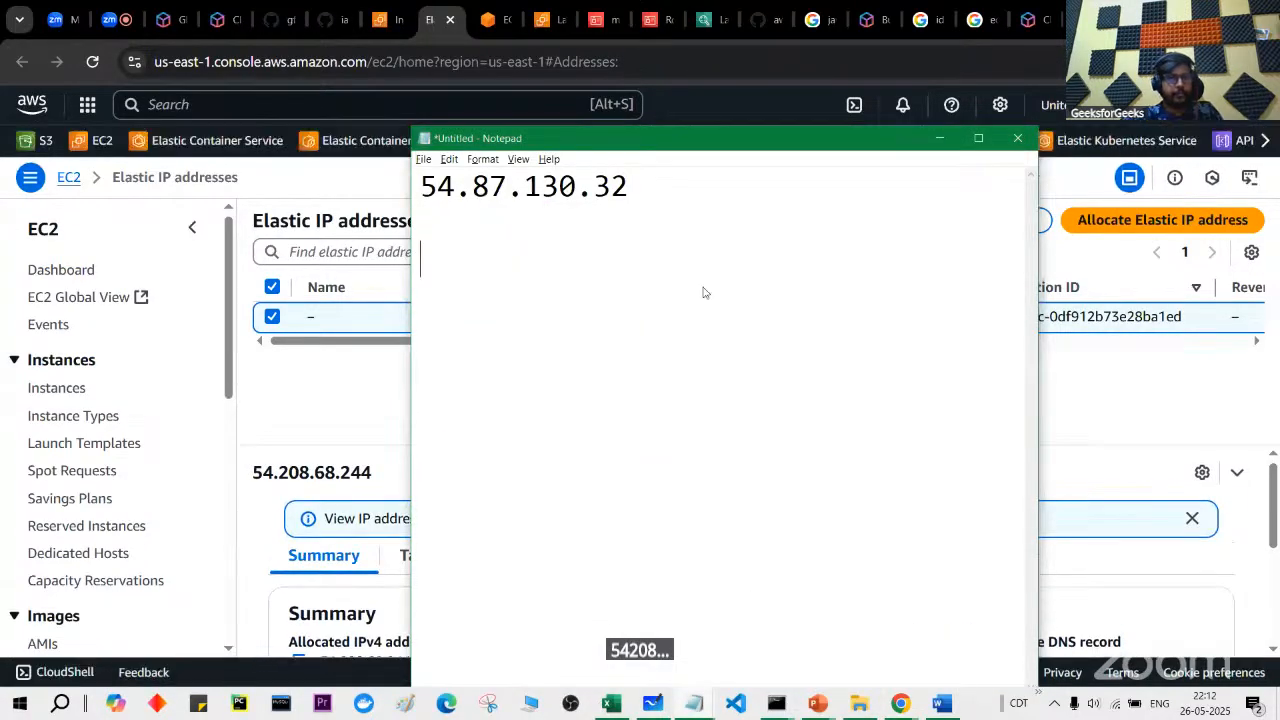
pyautogui.hotkey('ctrl', 'v')
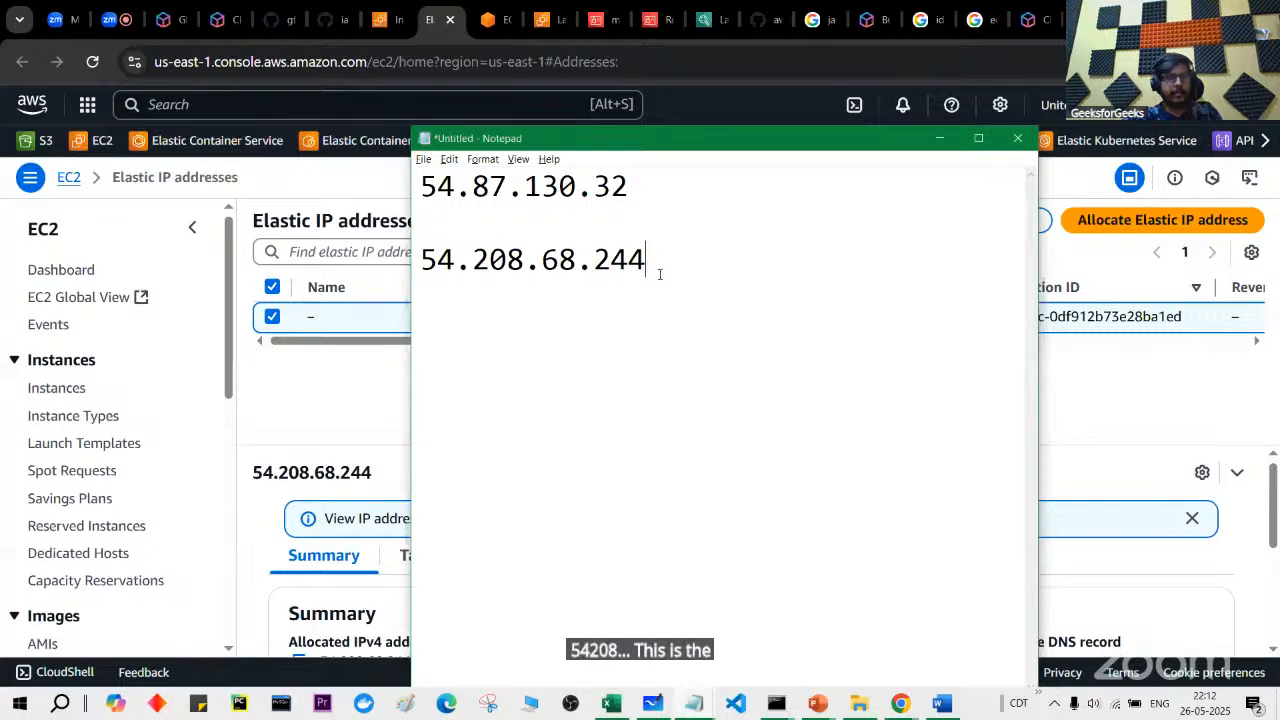
pyautogui.write('eip')
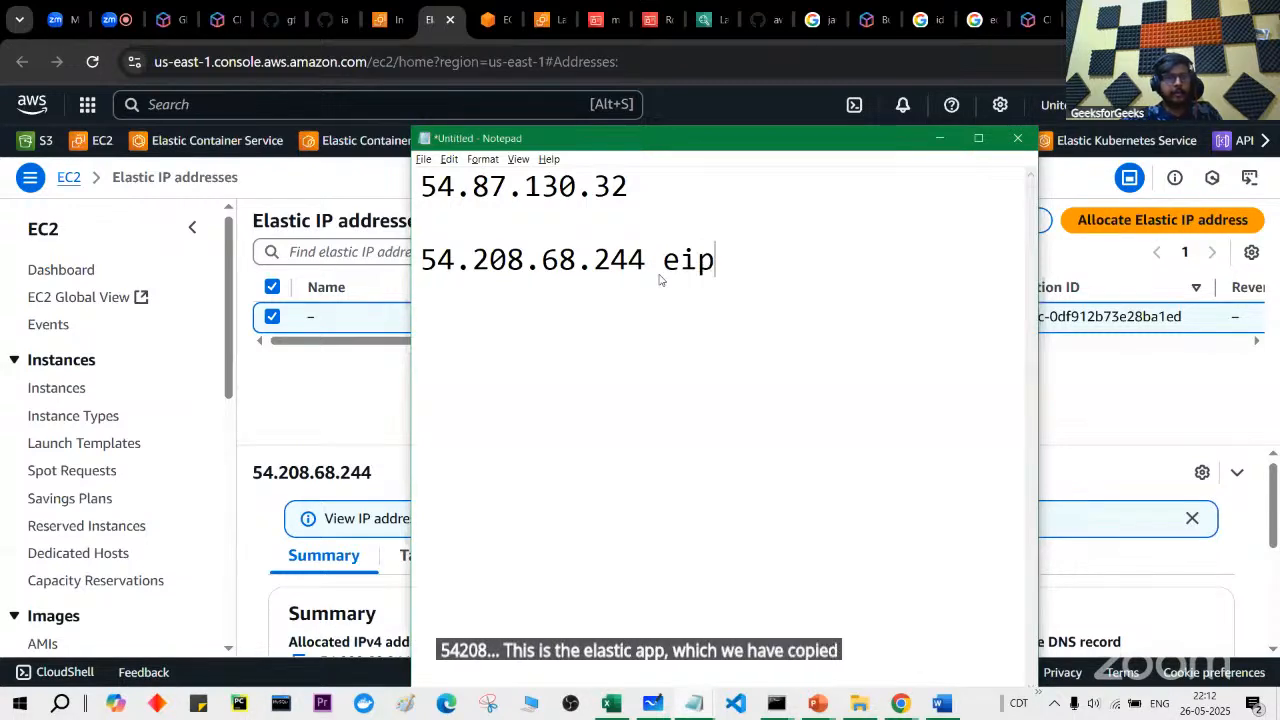
pyautogui.hotkey('alt', 'Tab')
# Step: Start the stopped myec2instance again and refresh its details
pyautogui.click(385, 19)
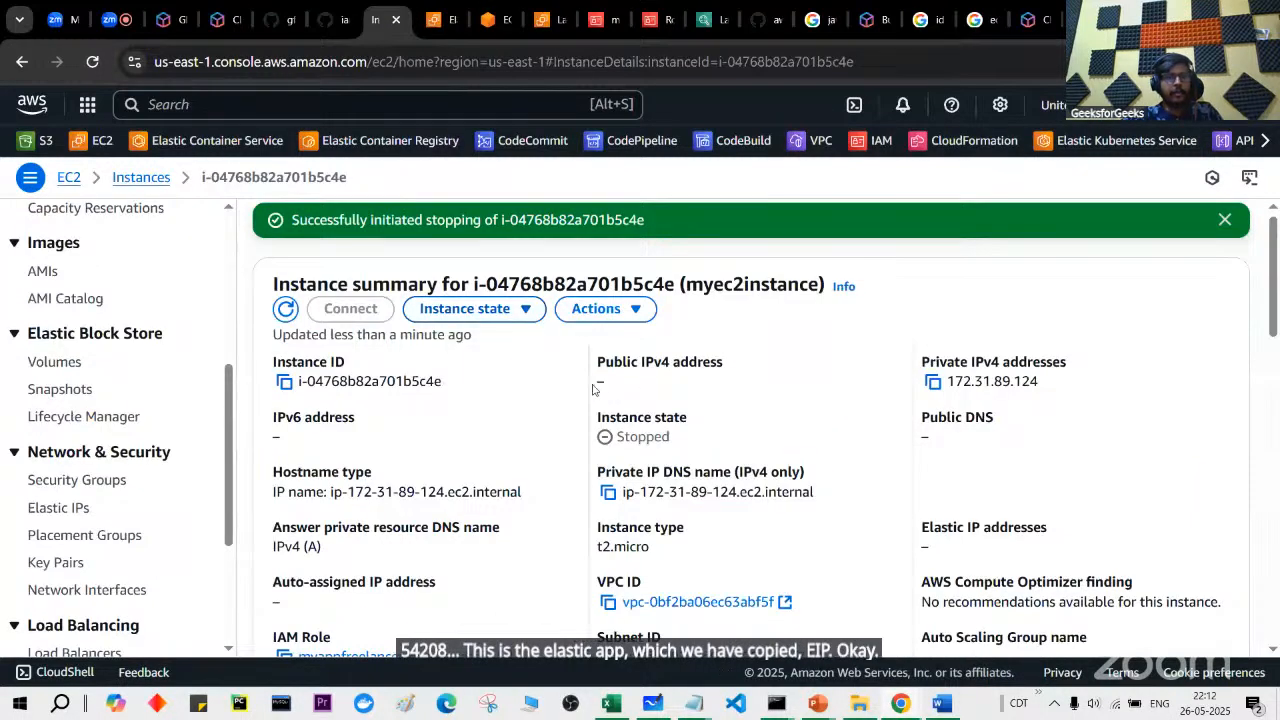
pyautogui.moveTo(592, 389); pyautogui.dragTo(620, 390)
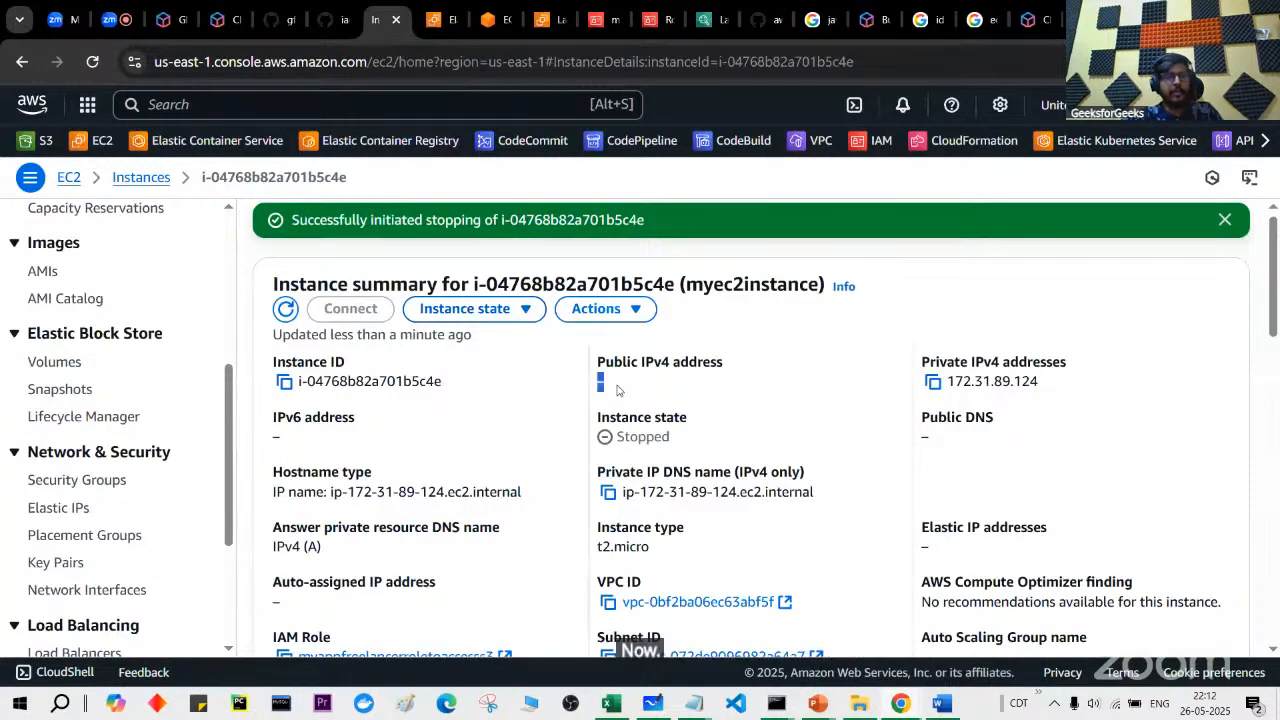
pyautogui.click(540, 310)
pyautogui.click(517, 372)
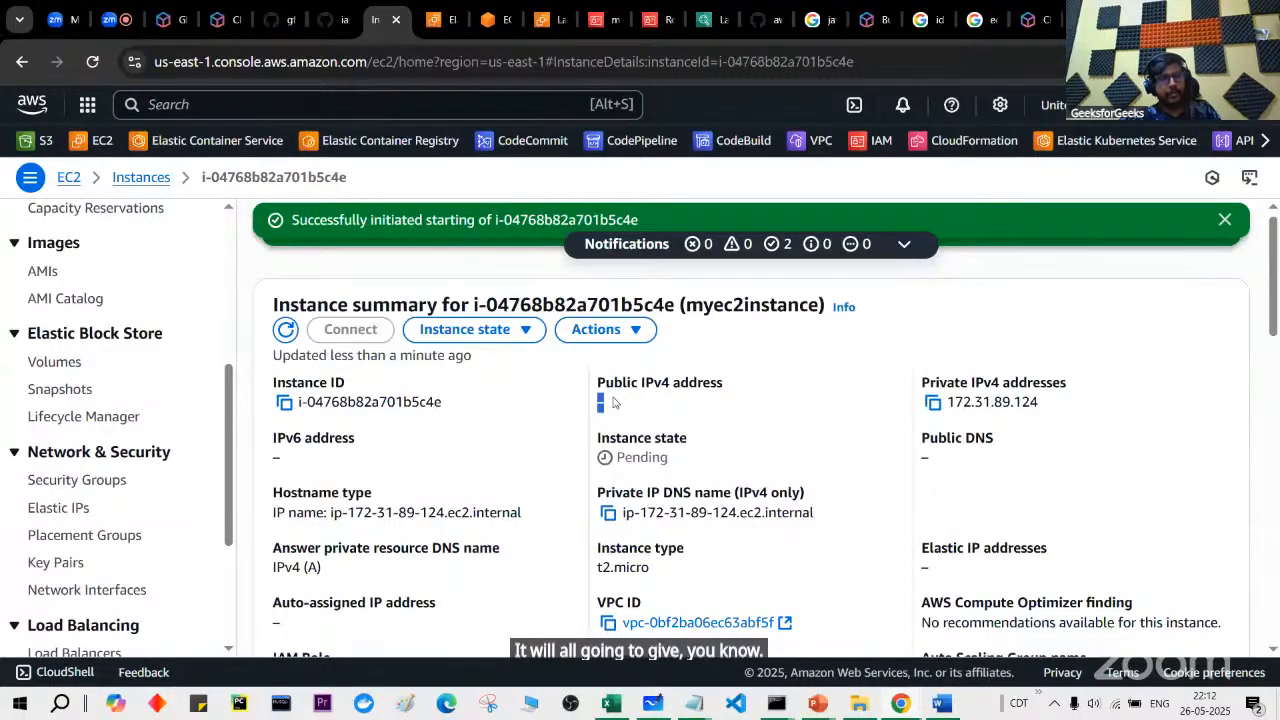
pyautogui.click(287, 331)
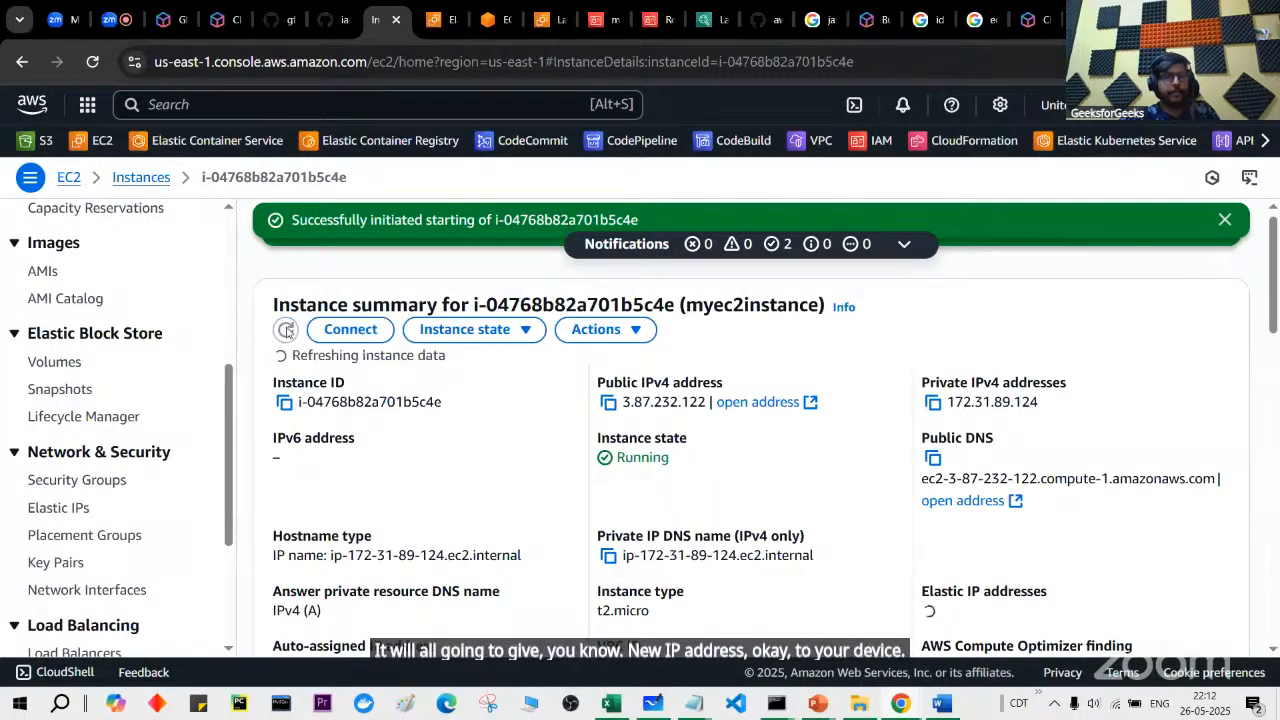
# Step: Paste the new public IPv4 address 3.87.232.122 into the notes under the old address
pyautogui.click(609, 402)
pyautogui.hotkey('alt', 'Tab')
pyautogui.click(640, 222)
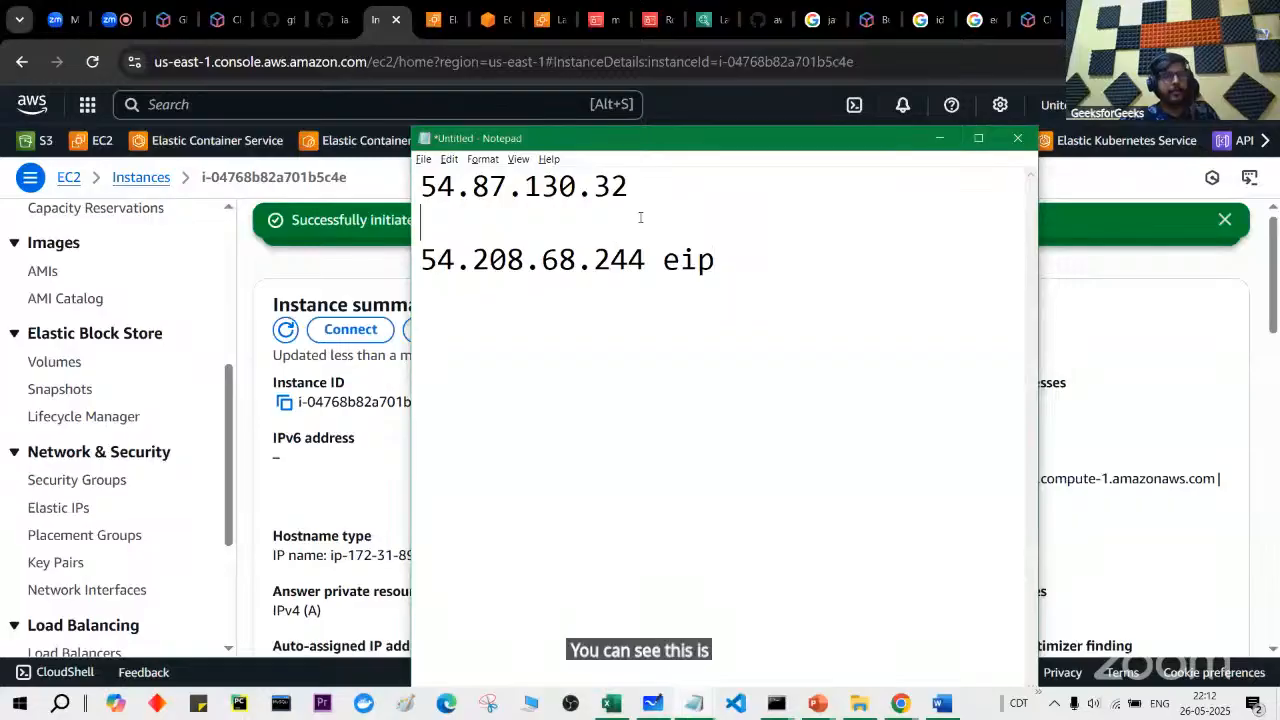
pyautogui.hotkey('ctrl', 'v')
pyautogui.press('Return')
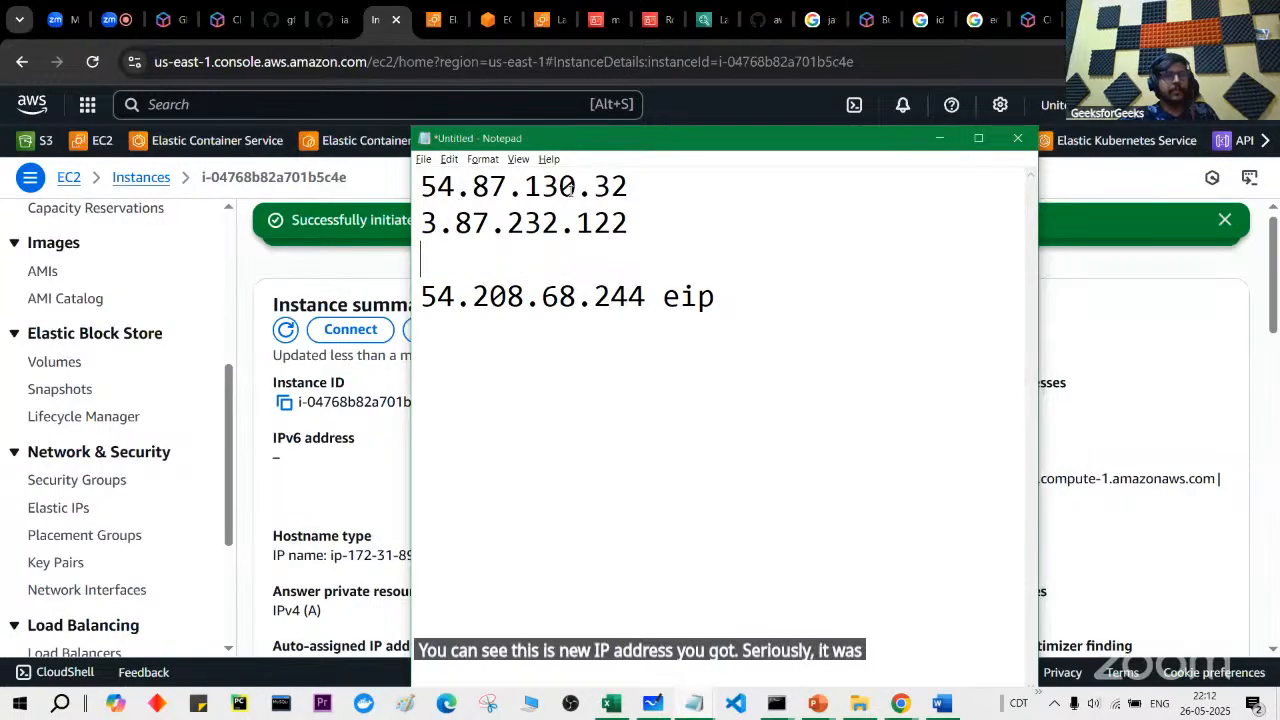
pyautogui.moveTo(421, 222); pyautogui.dragTo(566, 230)
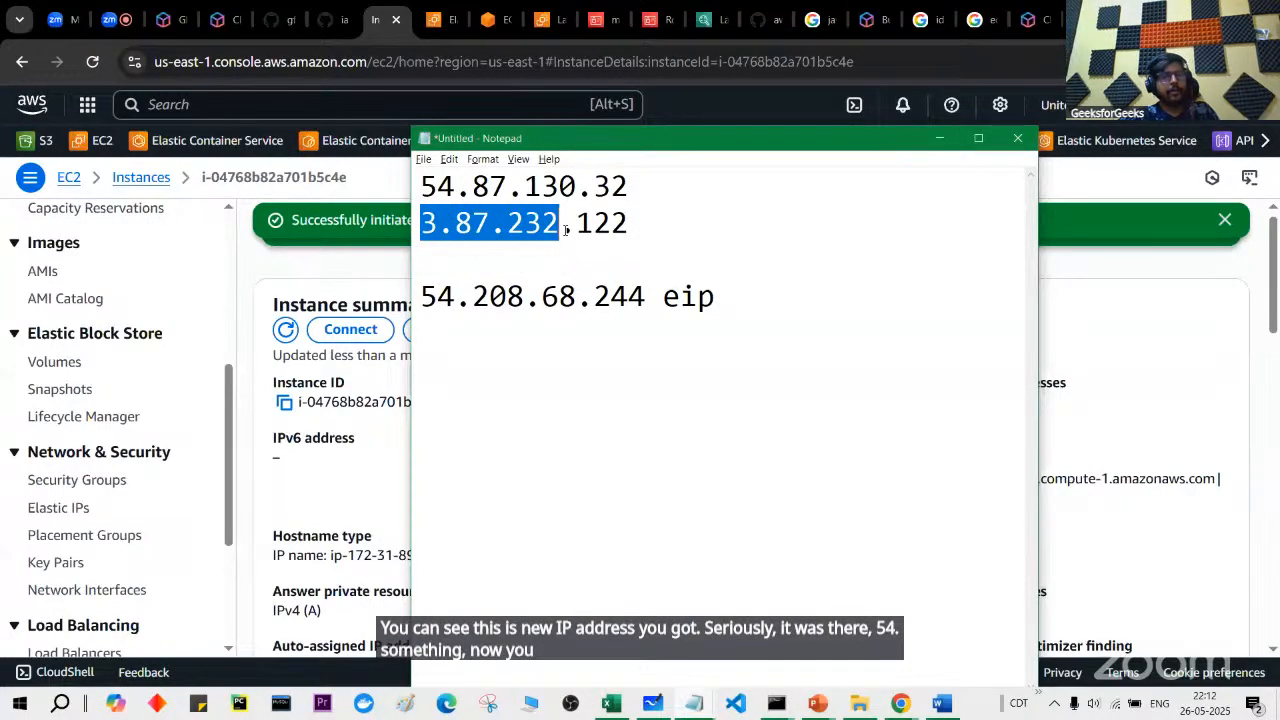
pyautogui.hotkey('alt', 'Tab')
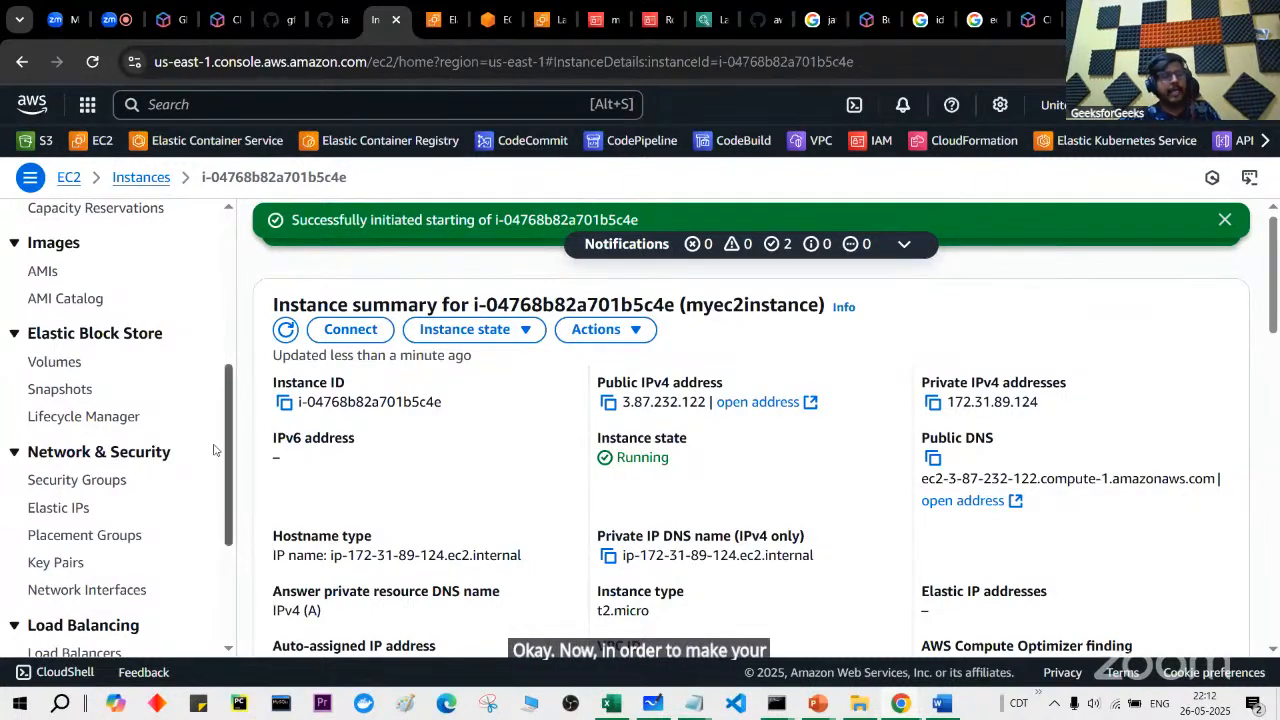
# Step: Select Elastic IP 54.208.68.244 and begin the Associate Elastic IP address action
pyautogui.click(64, 512)
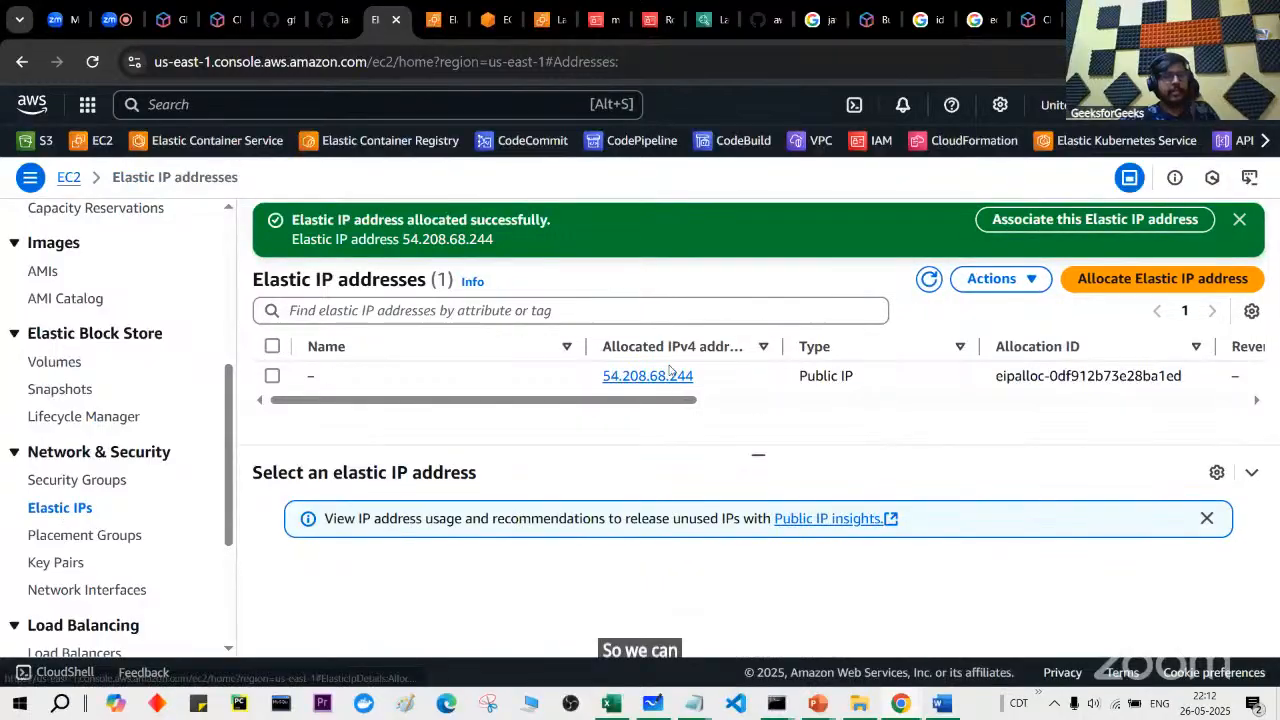
pyautogui.click(275, 378)
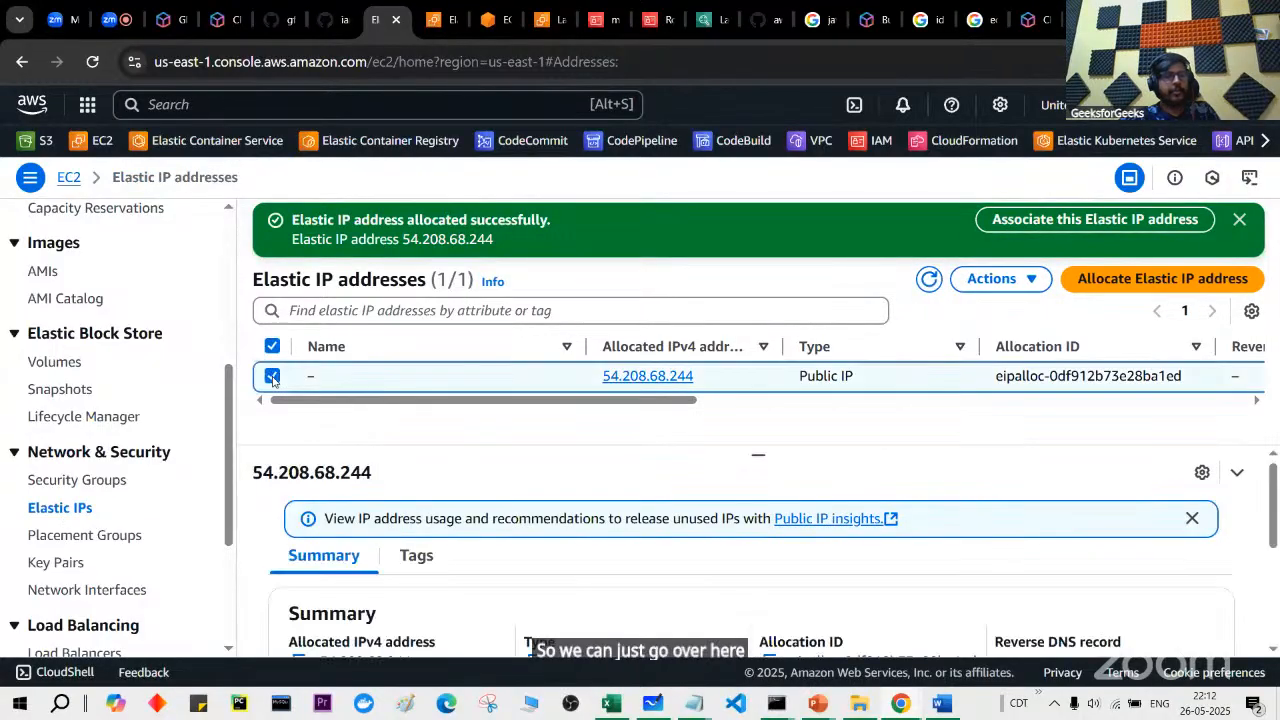
pyautogui.click(1005, 282)
pyautogui.click(1025, 365)
pyautogui.scroll(-2, 560, 390)
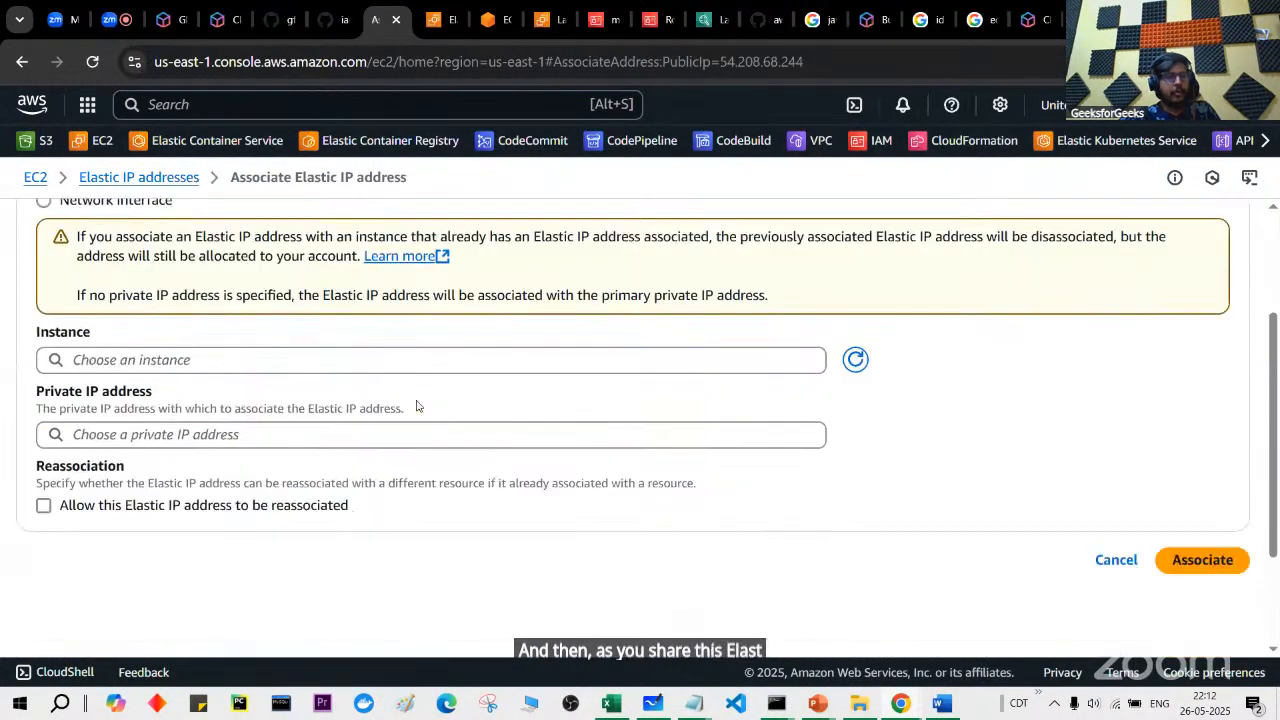
# Step: Associate it with myec2instance at private IP 172.31.89.124, then return to Instances
pyautogui.click(452, 362)
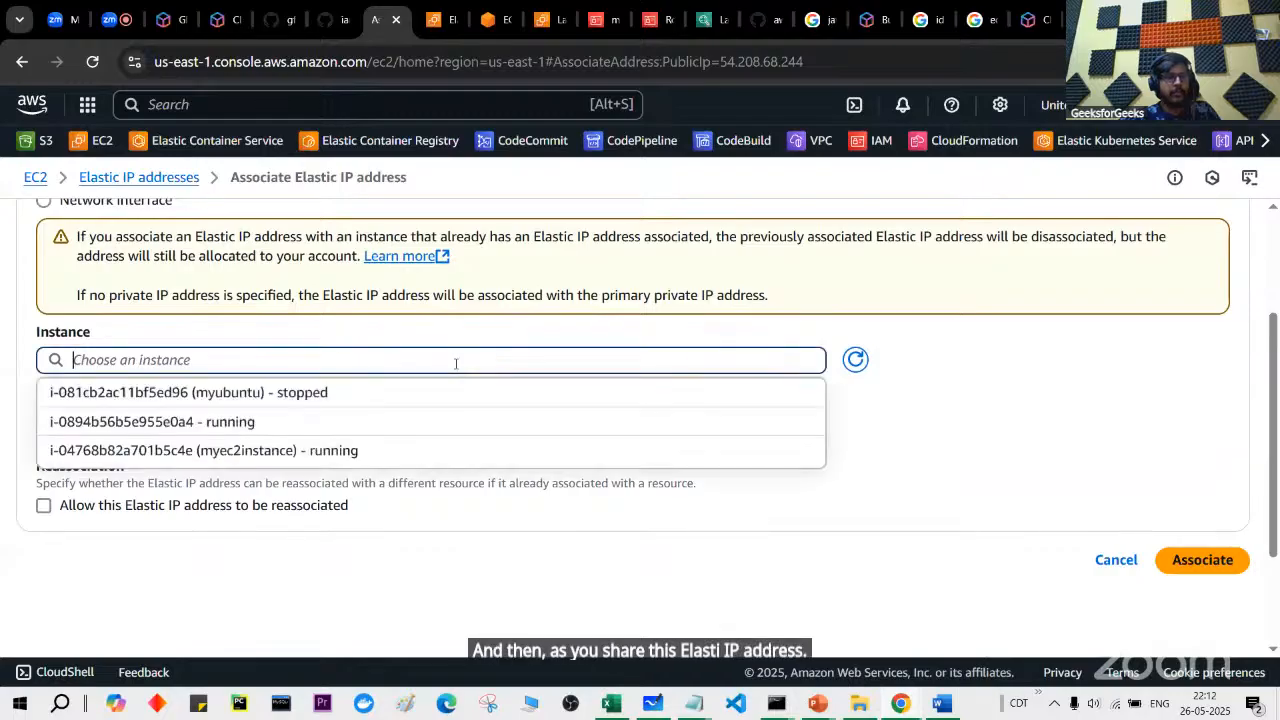
pyautogui.click(457, 455)
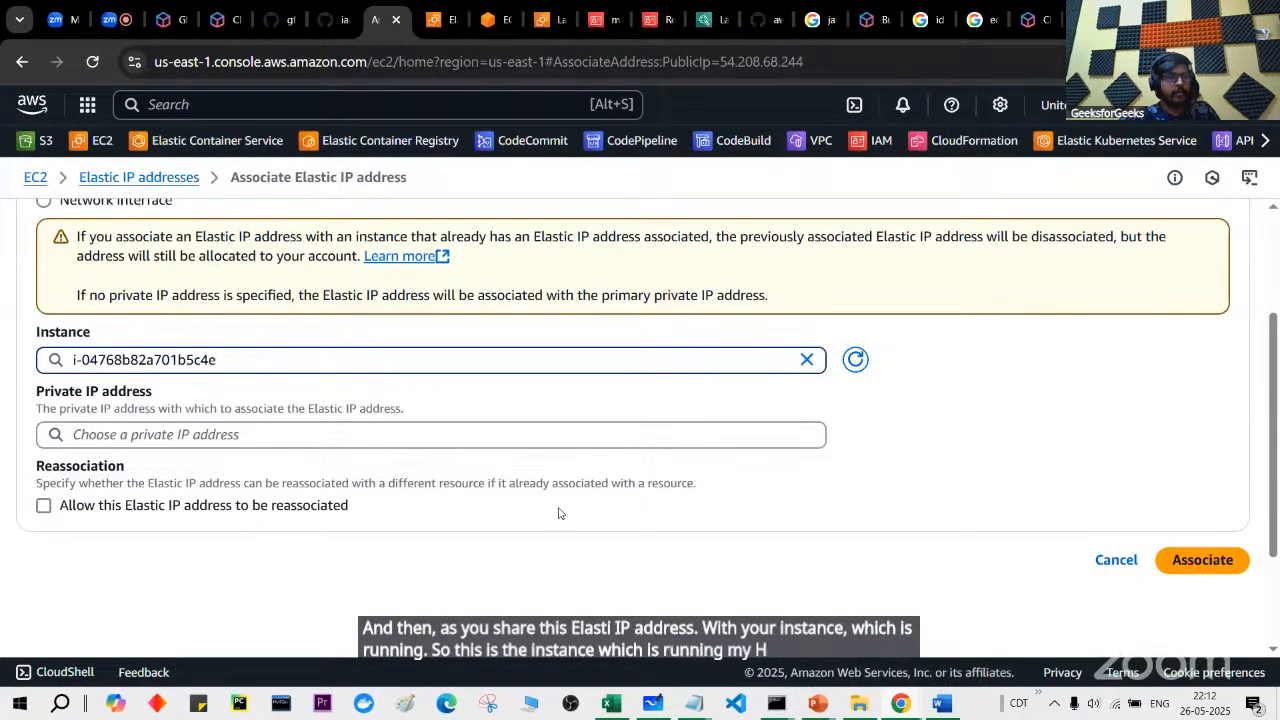
pyautogui.click(676, 431)
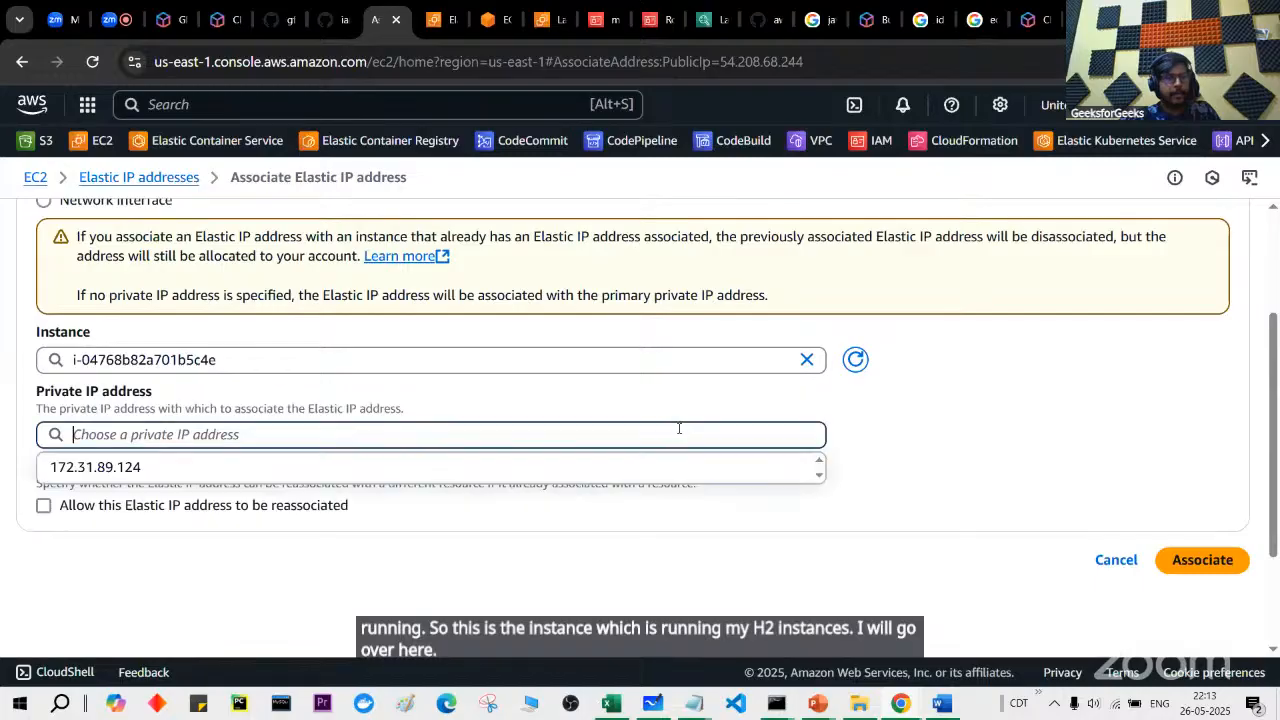
pyautogui.click(720, 474)
pyautogui.click(1202, 560)
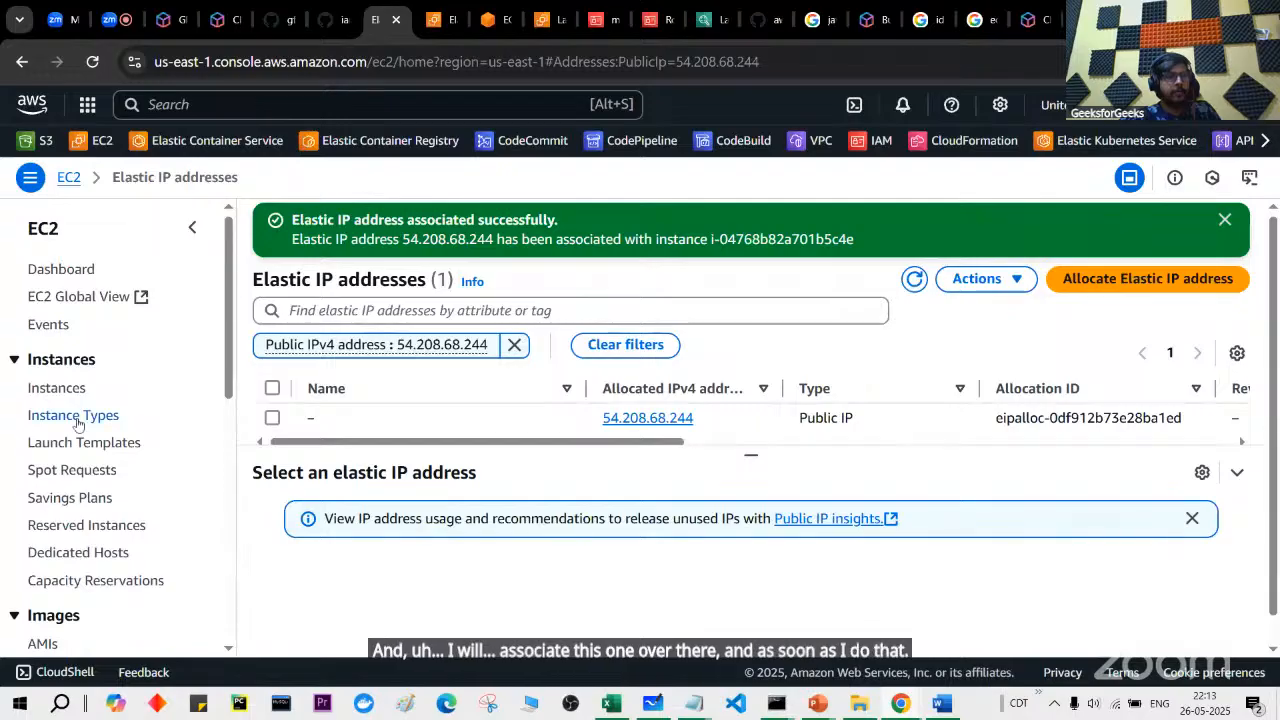
pyautogui.click(60, 387)
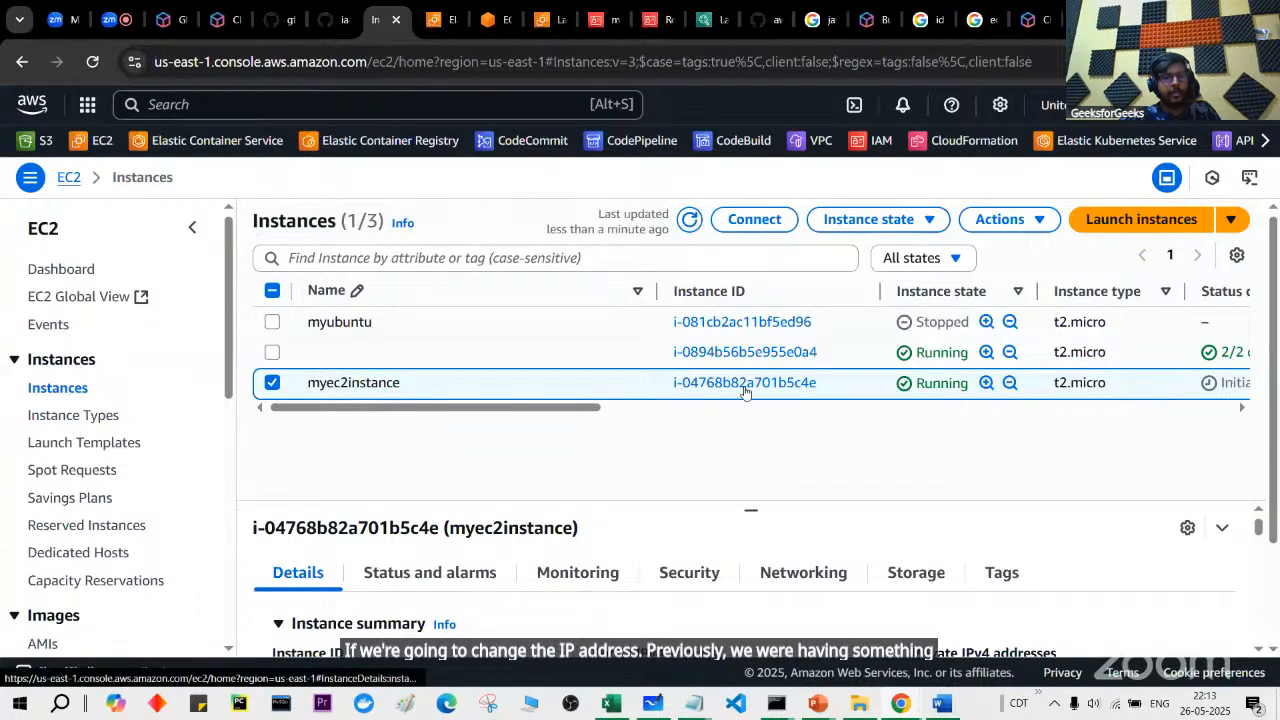
# Step: Confirm myec2instance's public address matches the noted Elastic IP 54.208.68.244
pyautogui.click(745, 382)
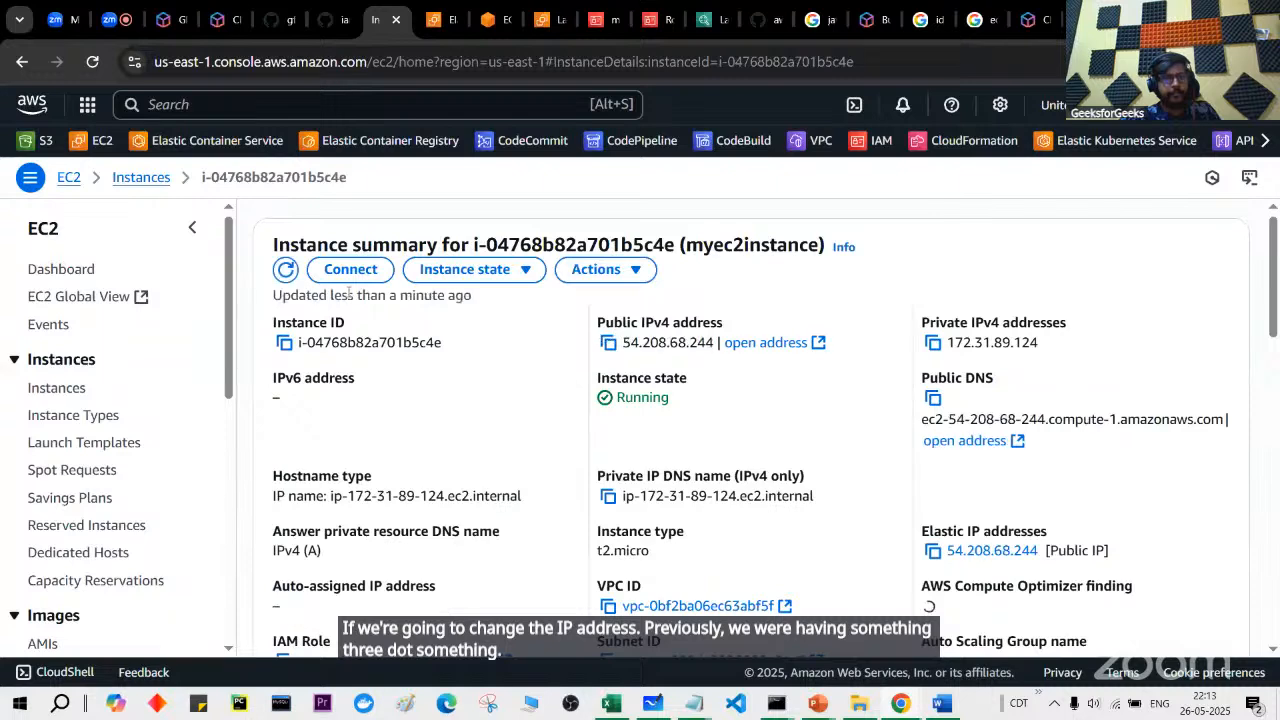
pyautogui.click(287, 271)
pyautogui.moveTo(623, 343); pyautogui.dragTo(708, 343)
pyautogui.hotkey('alt', 'Tab')
pyautogui.moveTo(421, 296); pyautogui.dragTo(697, 296)
pyautogui.hotkey('alt', 'Tab')
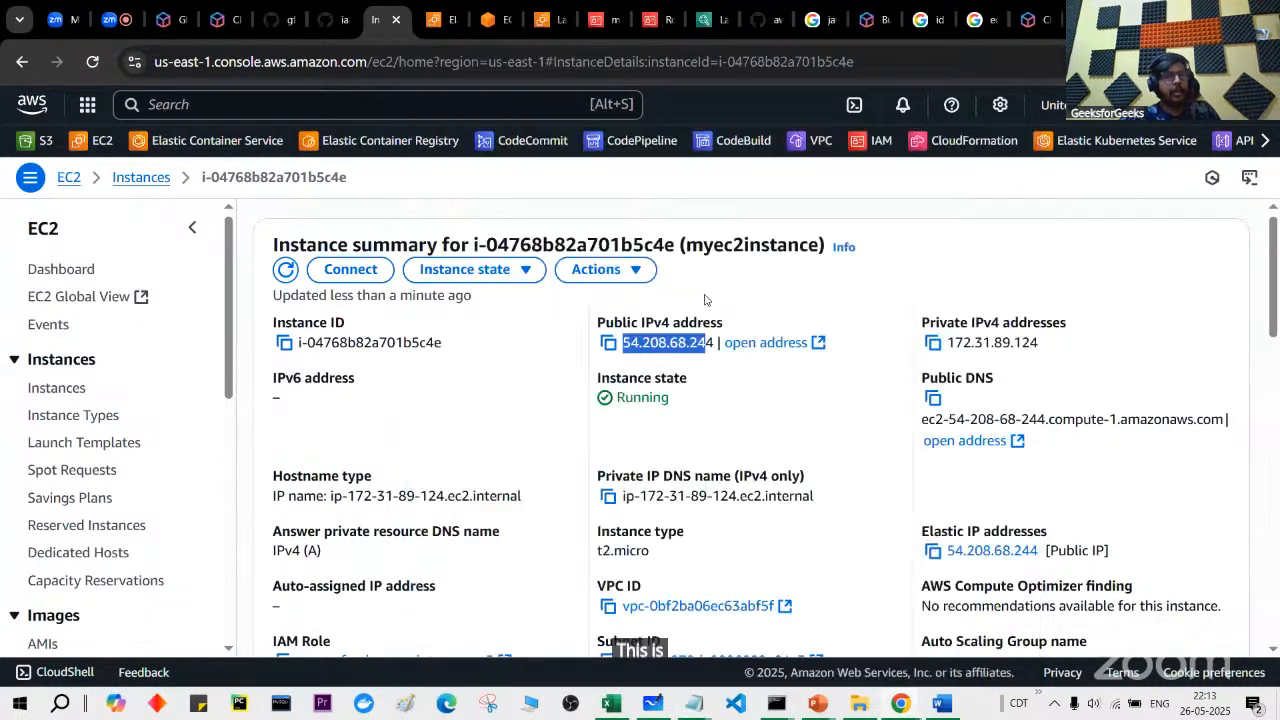
# Step: Stop myec2instance via Instance state > Stop instance
pyautogui.click(612, 269)
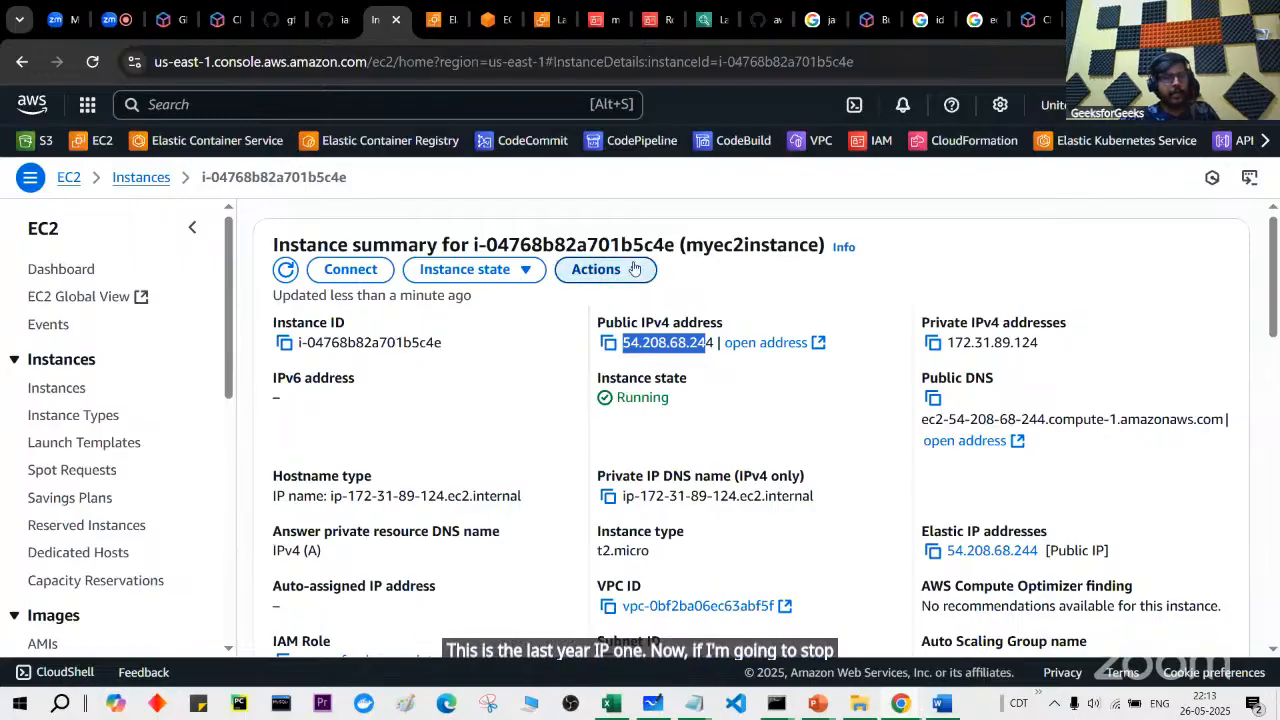
pyautogui.click(537, 278)
pyautogui.click(470, 297)
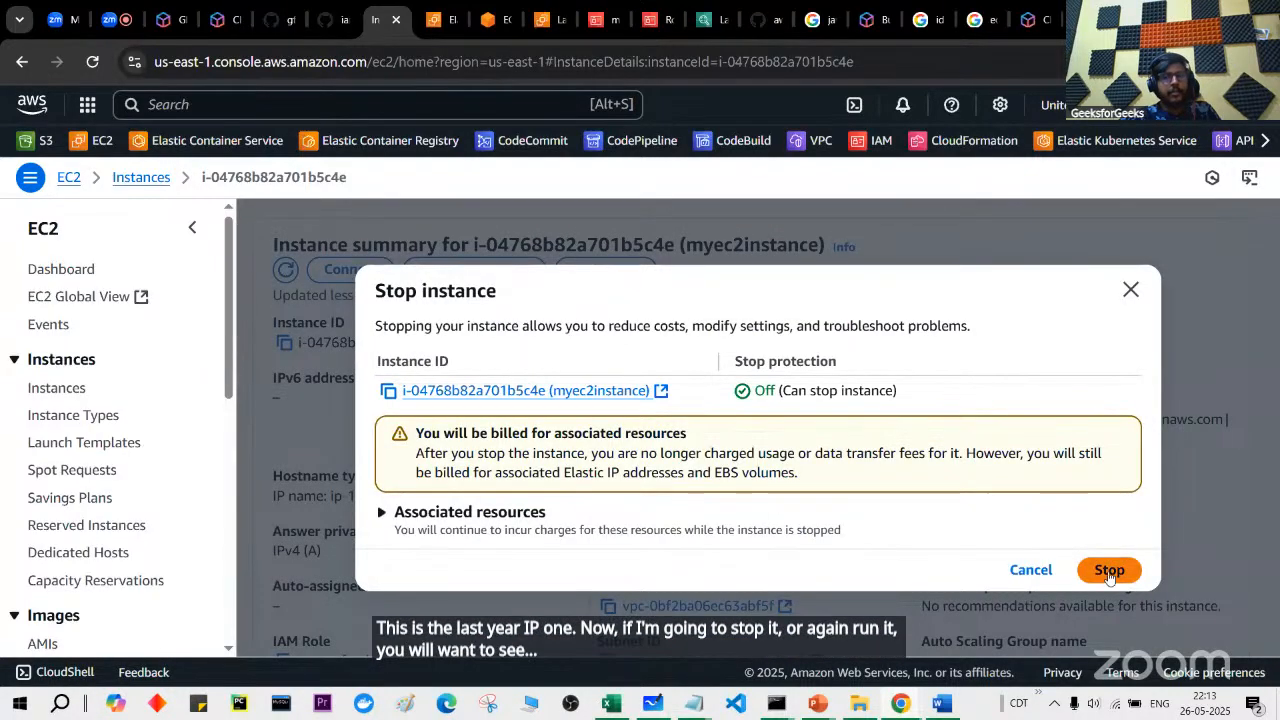
pyautogui.click(1109, 575)
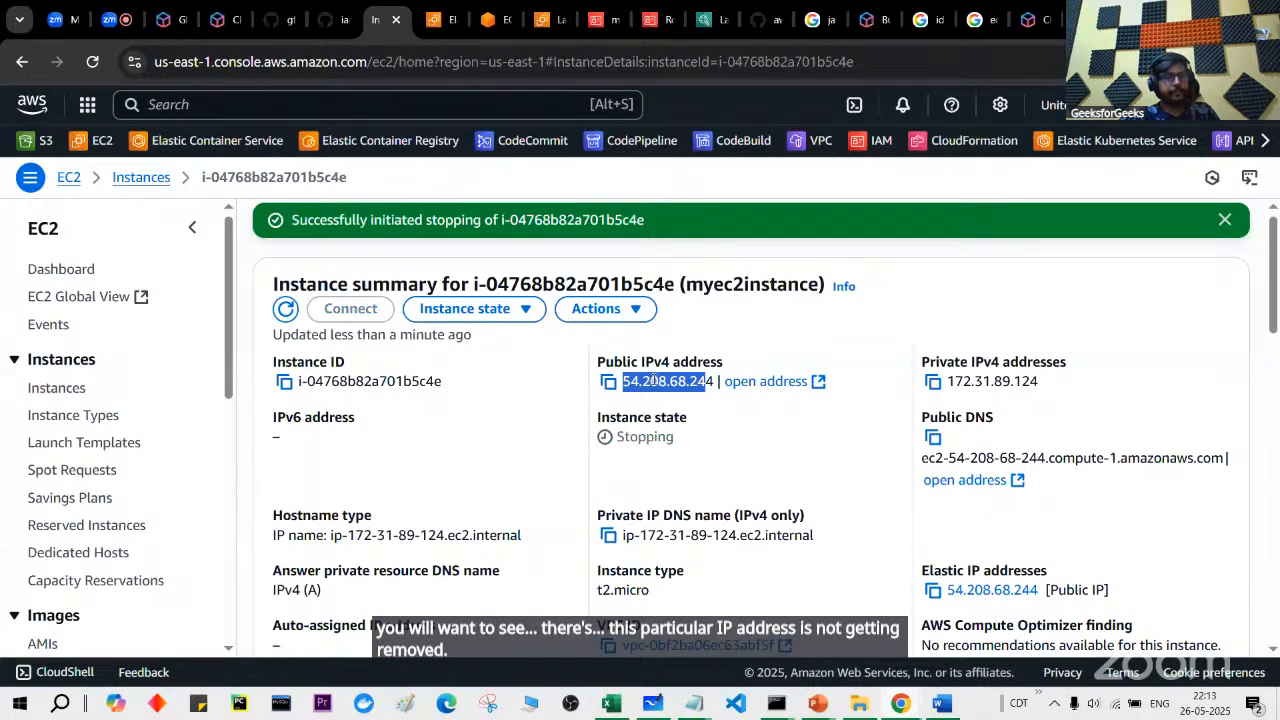
# Step: Refresh to verify the stopped instance keeps 54.208.68.244, then advance to the Auto Scaling slide
pyautogui.click(285, 310)
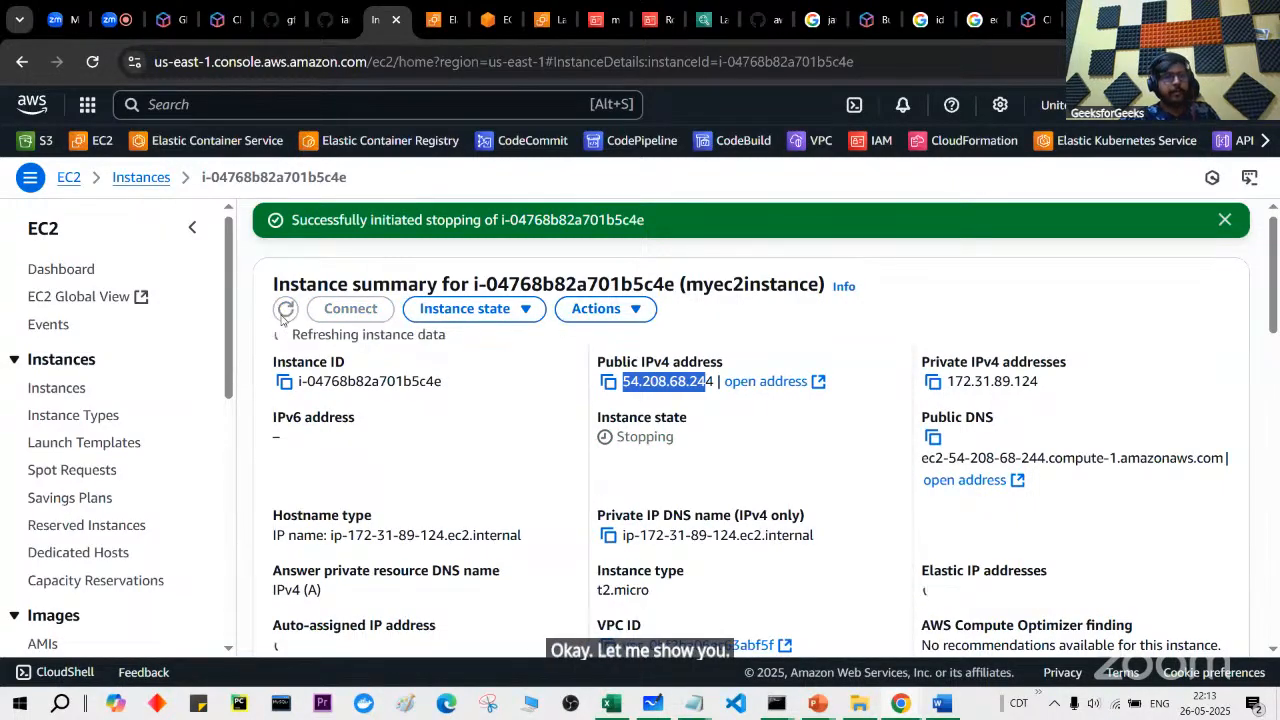
pyautogui.click(283, 314)
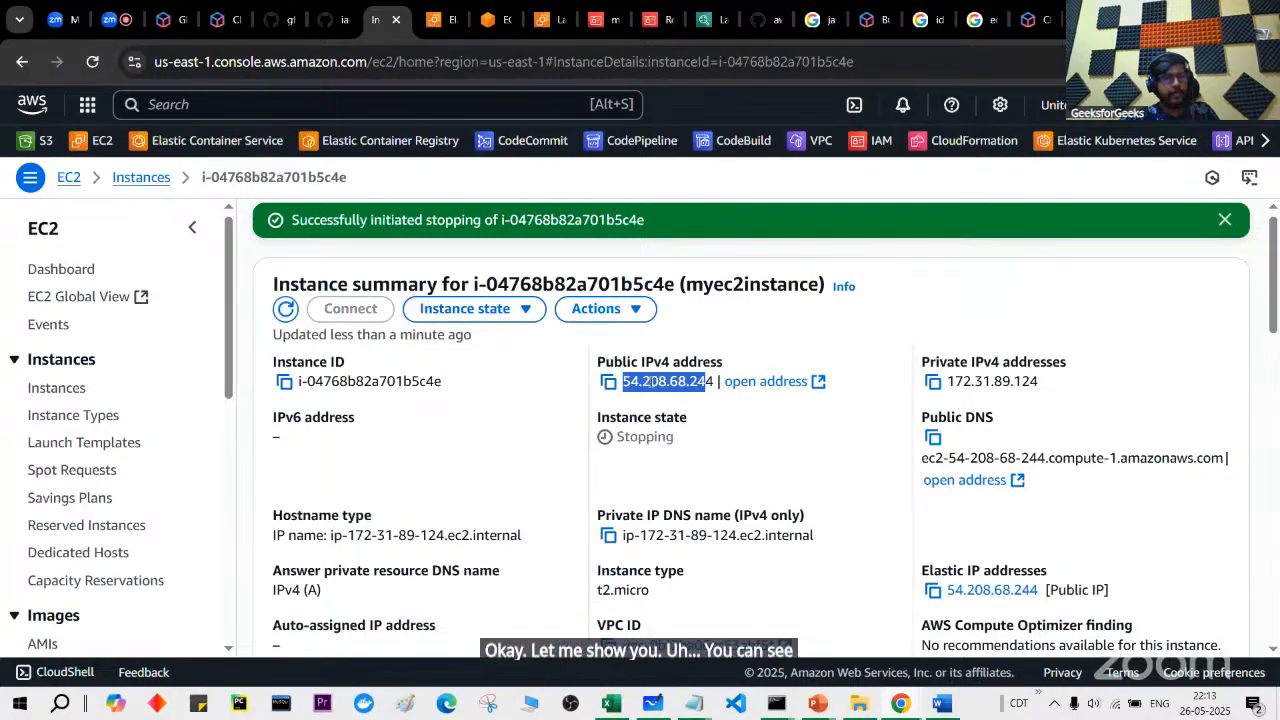
pyautogui.click(286, 312)
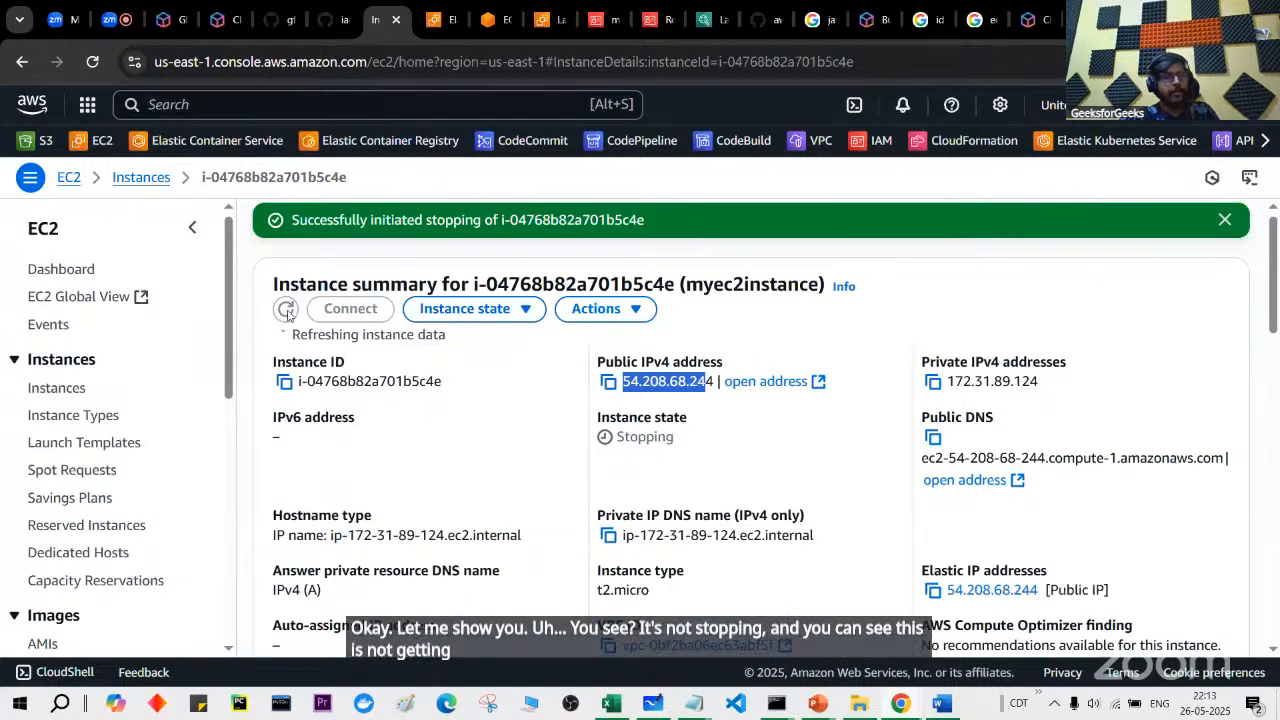
pyautogui.click(287, 312)
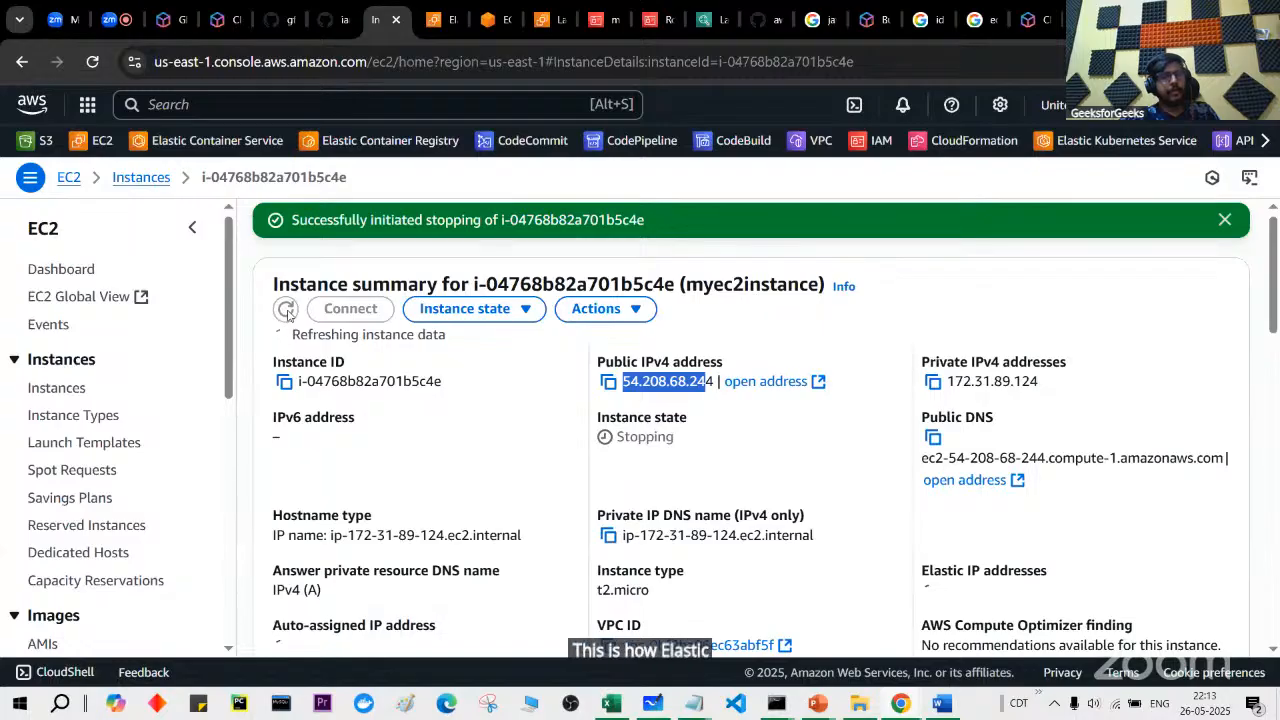
pyautogui.scroll(-2, 224, 470)
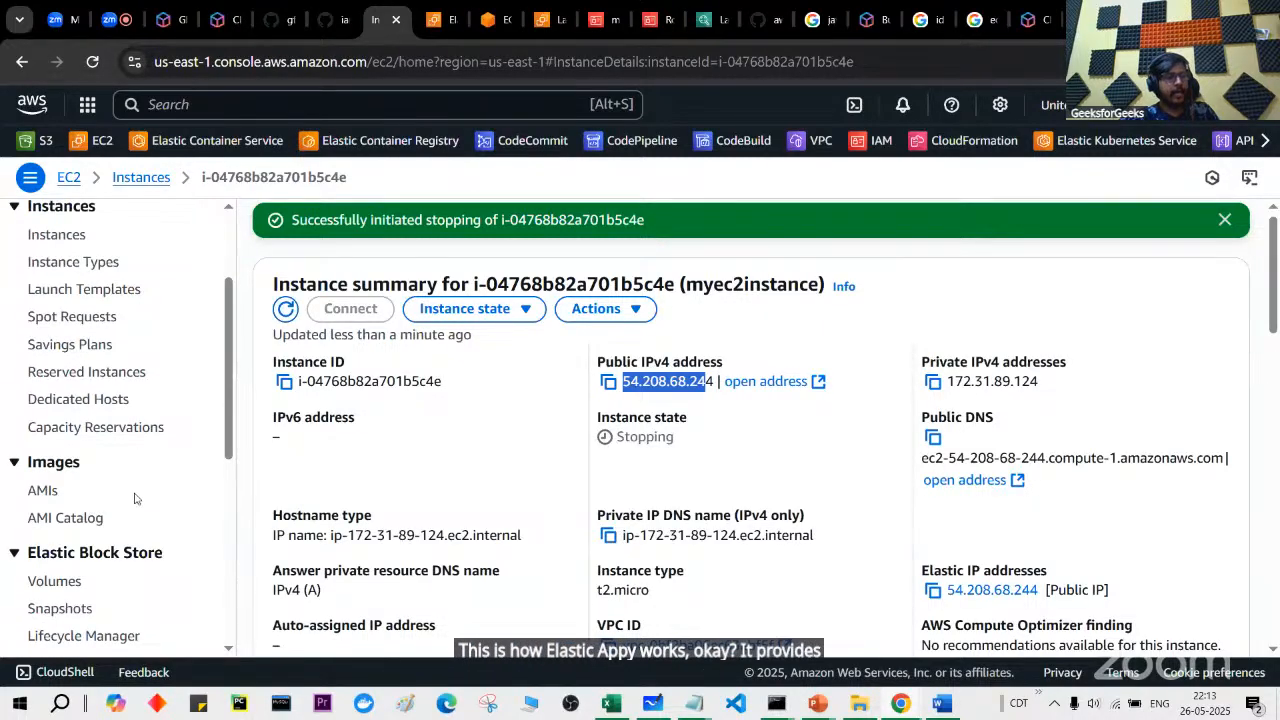
pyautogui.scroll(-3, 134, 491)
pyautogui.scroll(-3, 134, 498)
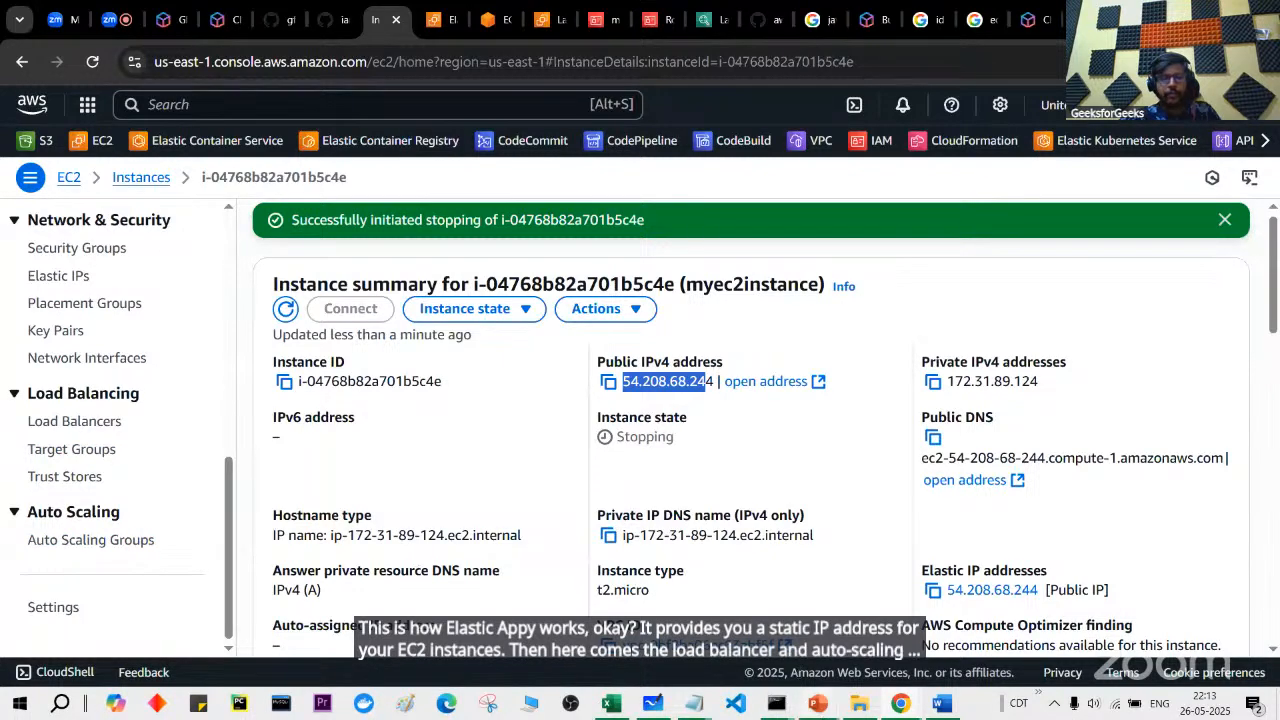
pyautogui.click(897, 635)
pyautogui.press('Right')
pyautogui.press('Right')
pyautogui.press('Right')
pyautogui.press('Right')
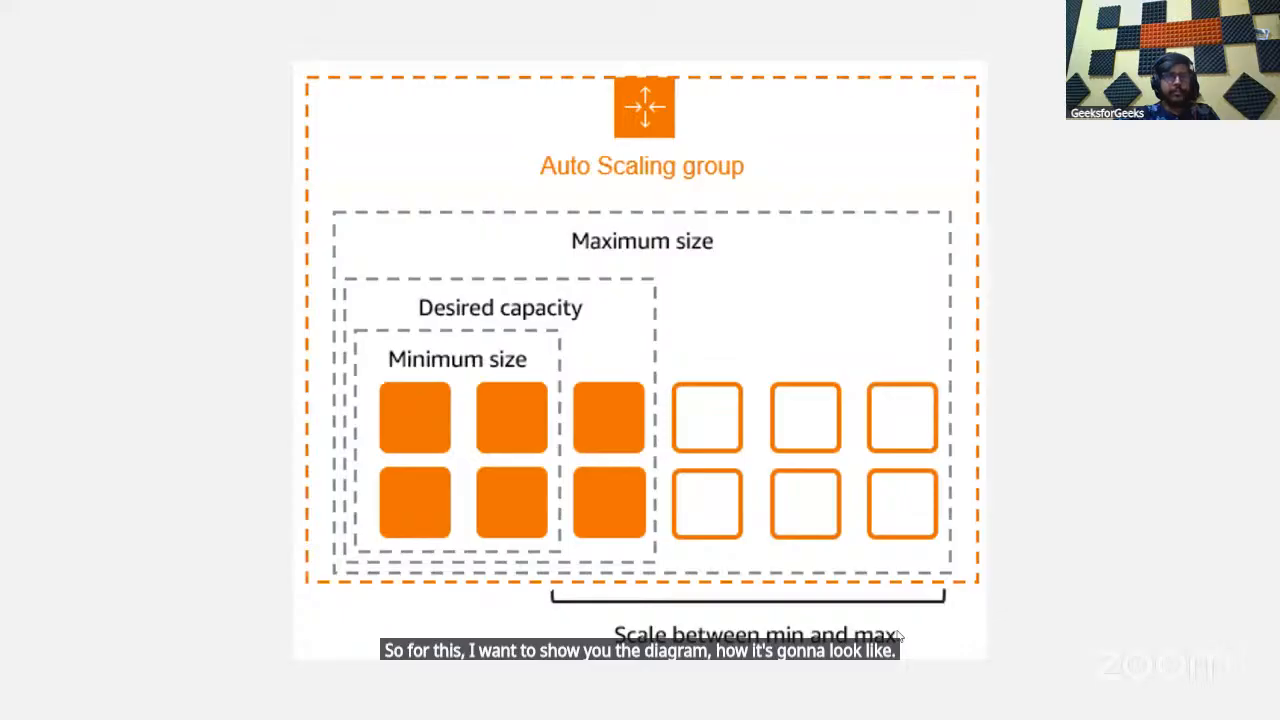
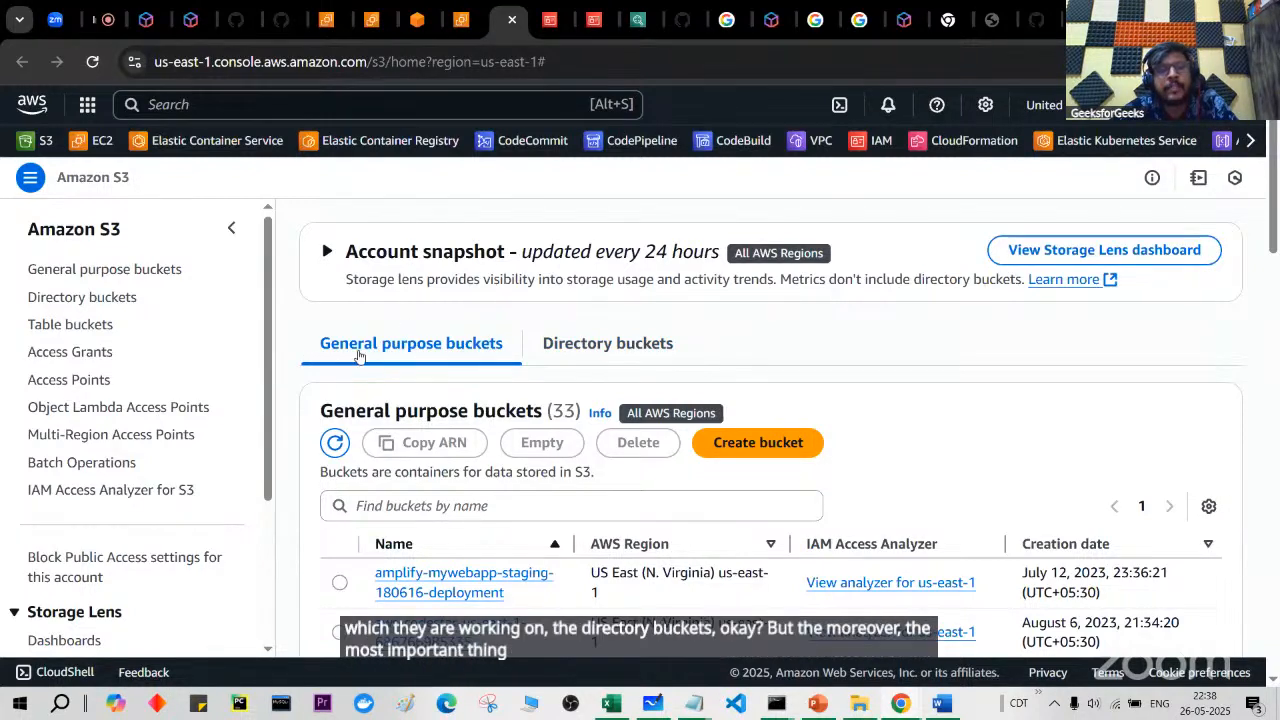
# Step: Begin a new general purpose bucket in us-east-1 named awsgfgsession2605
pyautogui.scroll(-1, 510, 540)
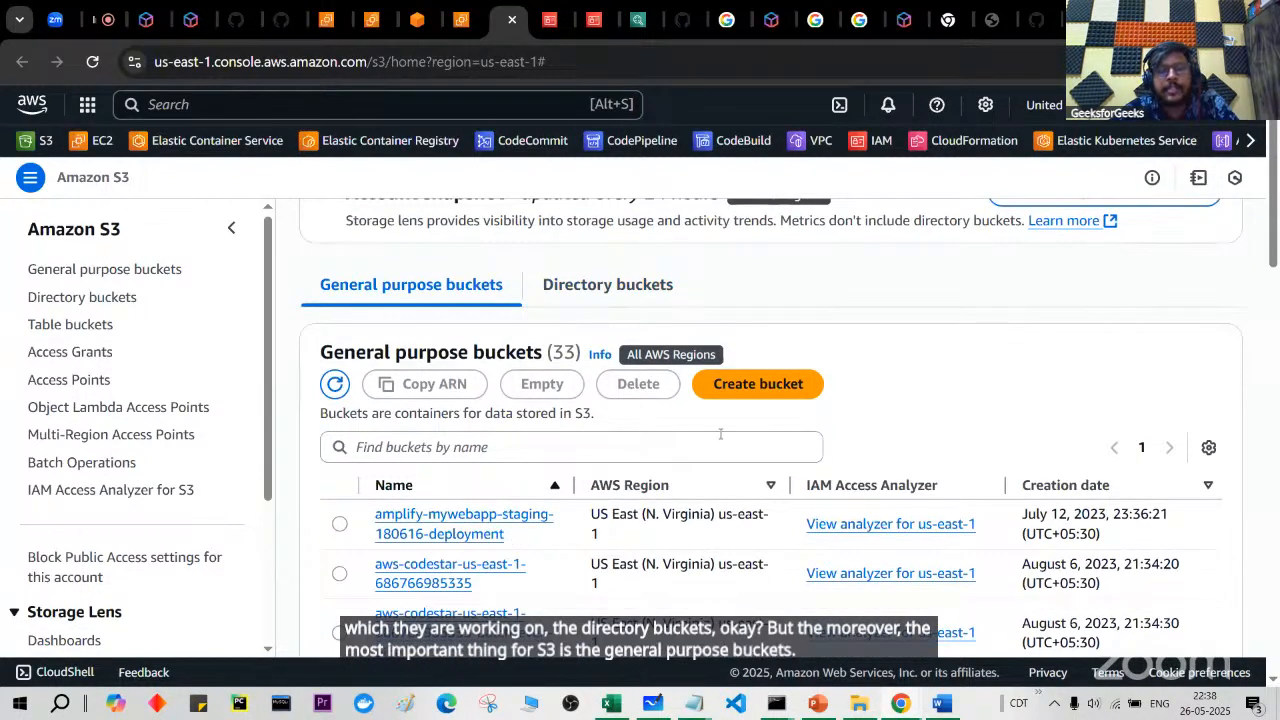
pyautogui.click(750, 386)
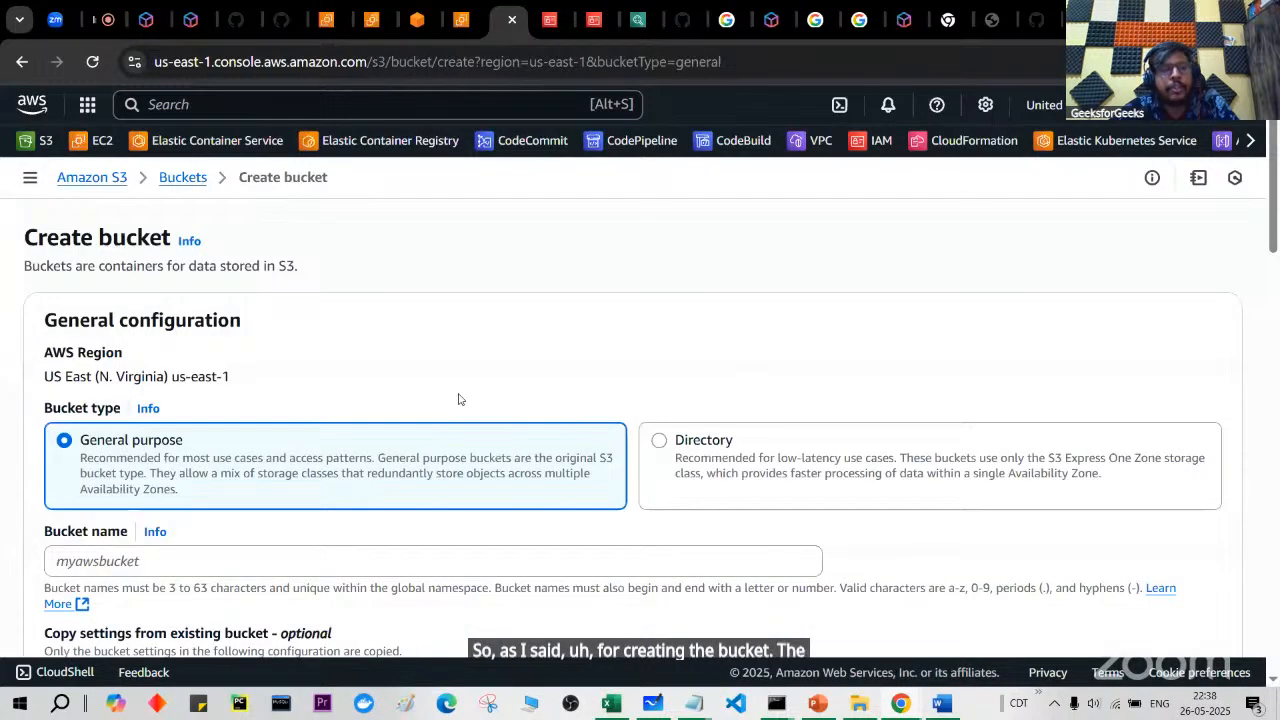
pyautogui.scroll(-1, 459, 399)
pyautogui.click(482, 447)
pyautogui.write('awsg')
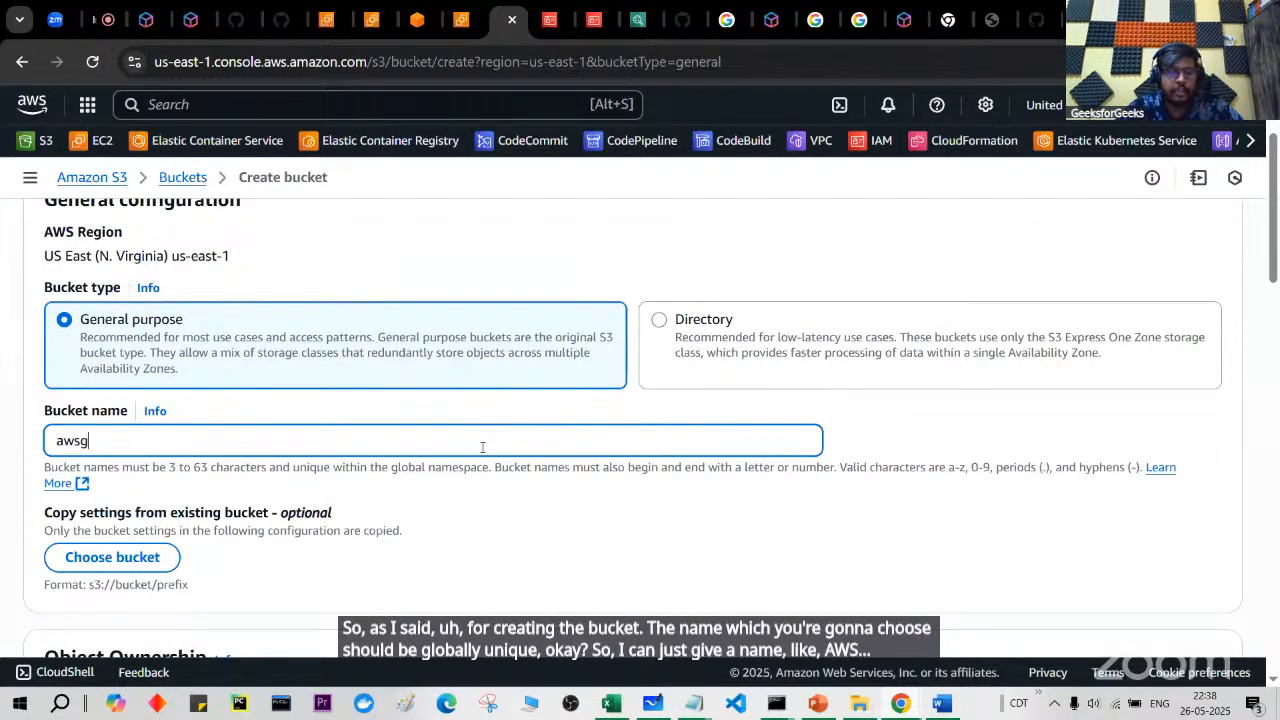
pyautogui.write('fgsession2605')
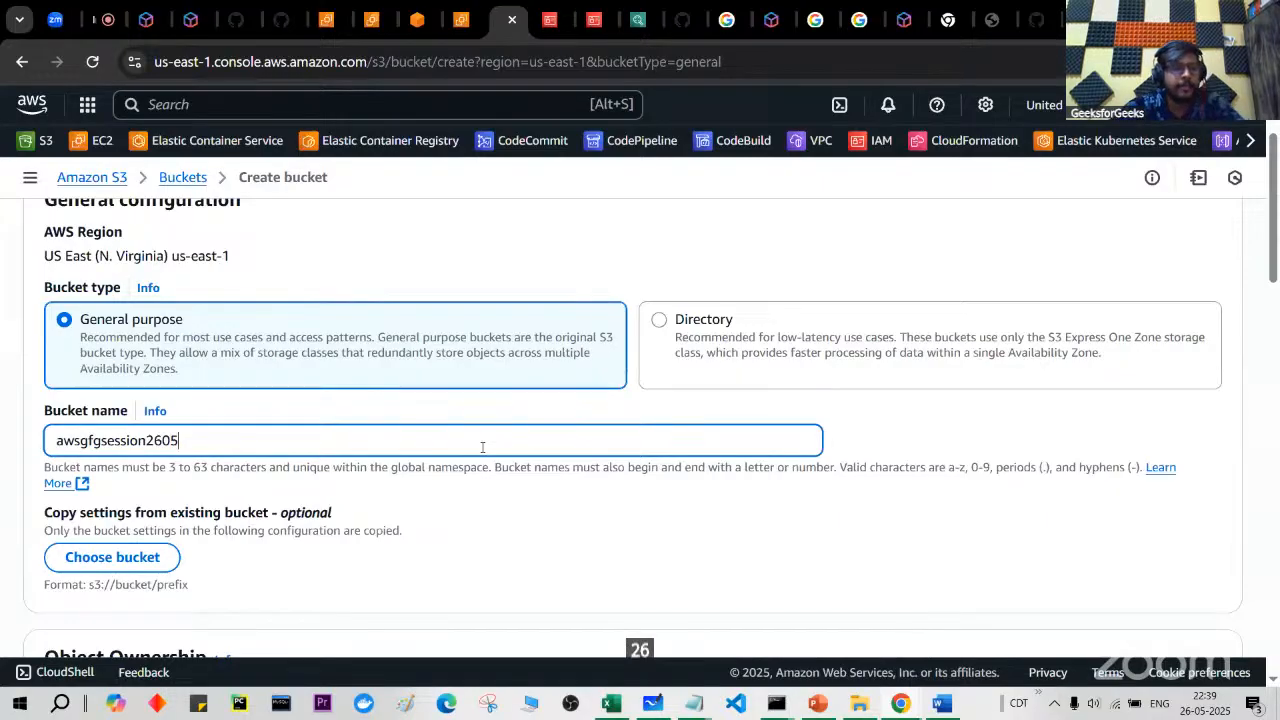
pyautogui.scroll(-1, 480, 448)
pyautogui.moveTo(56, 391); pyautogui.dragTo(257, 391)
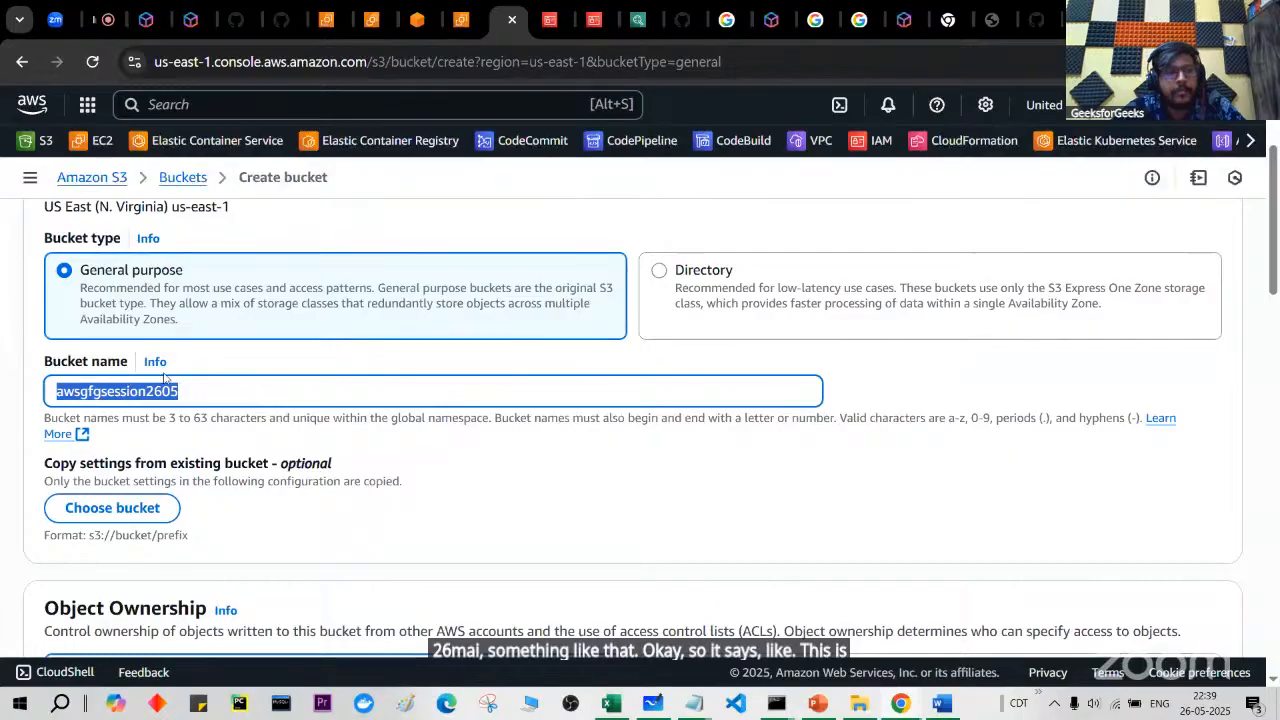
pyautogui.click(196, 388)
pyautogui.doubleClick(195, 388)
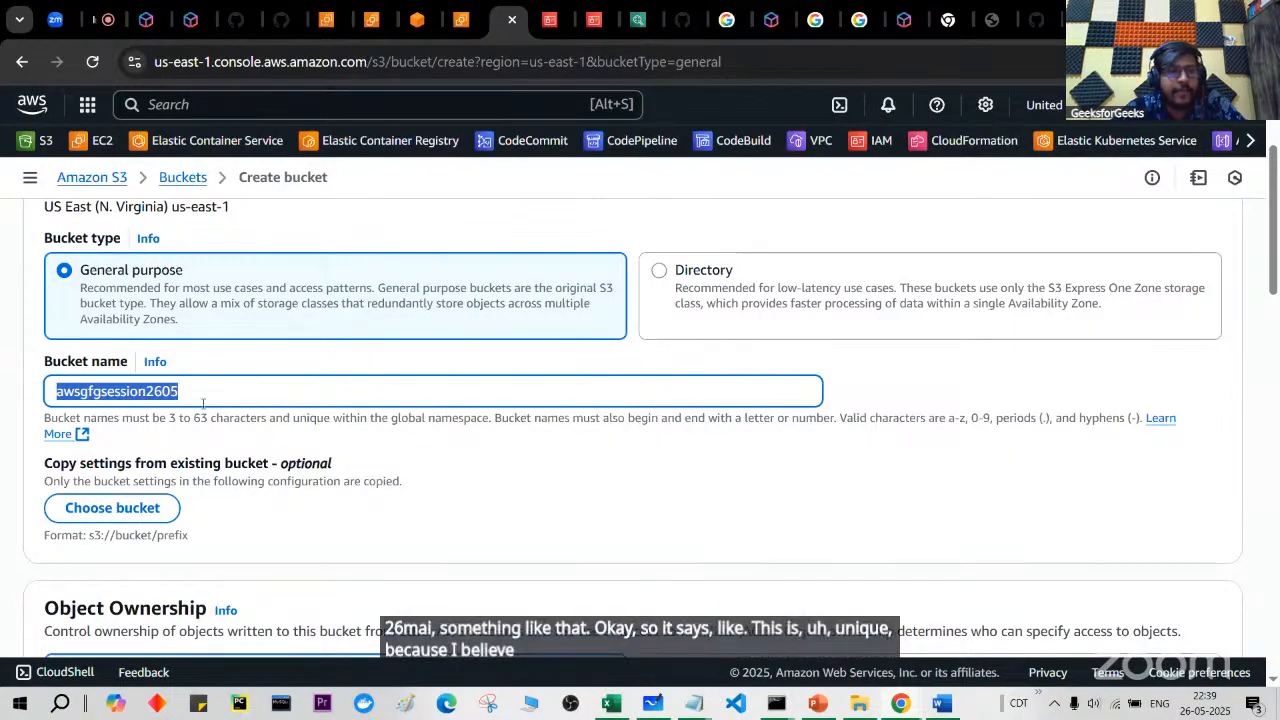
pyautogui.scroll(-1, 205, 407)
pyautogui.scroll(-2, 205, 407)
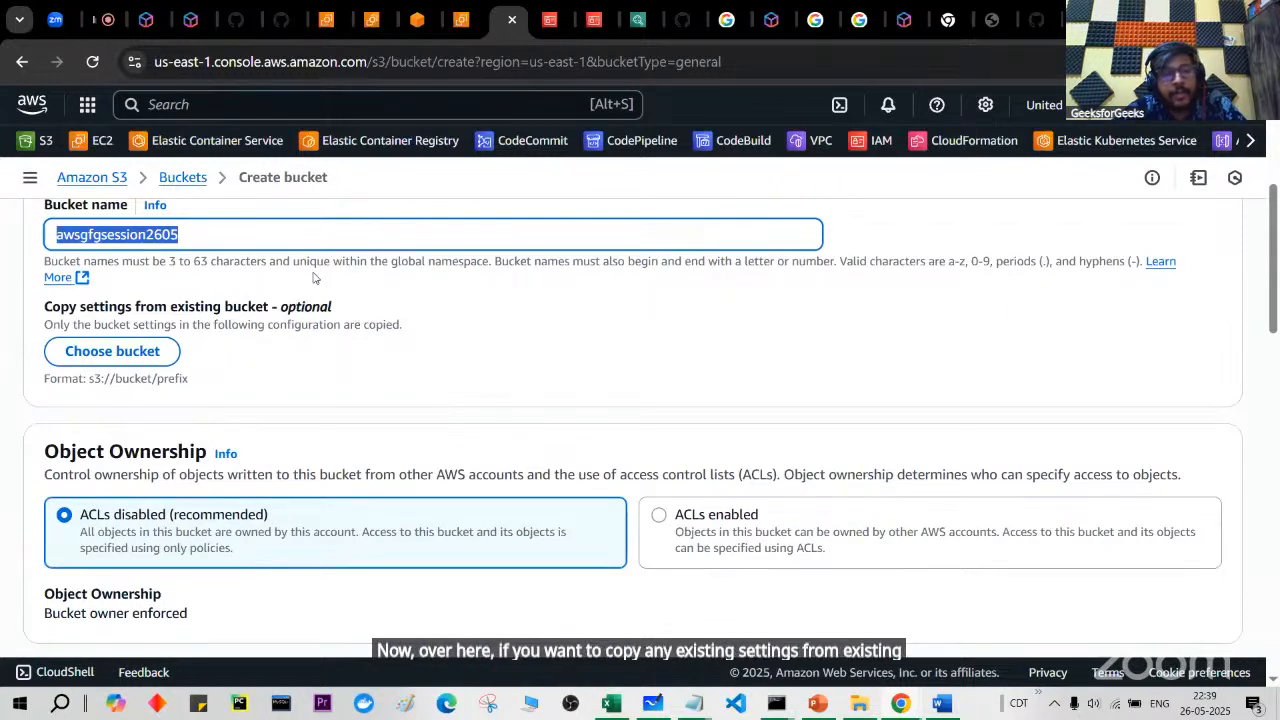
pyautogui.scroll(-2, 321, 429)
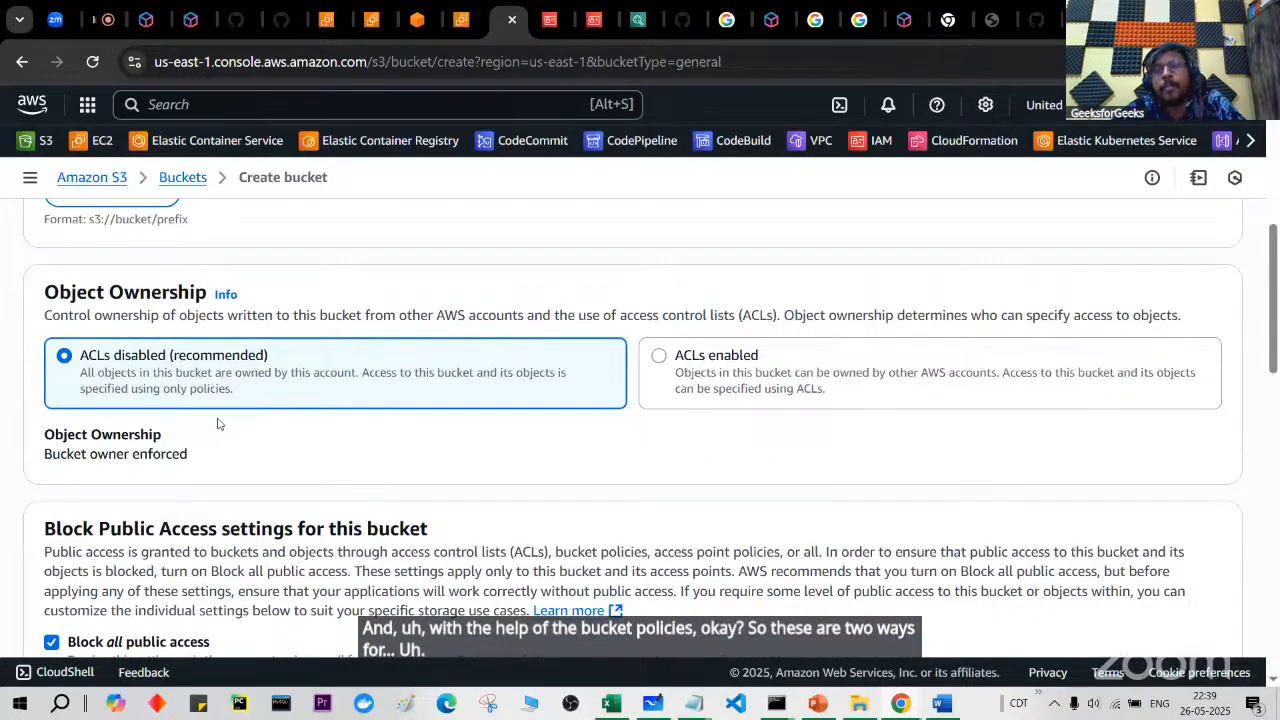
pyautogui.moveTo(970, 315); pyautogui.dragTo(1180, 314)
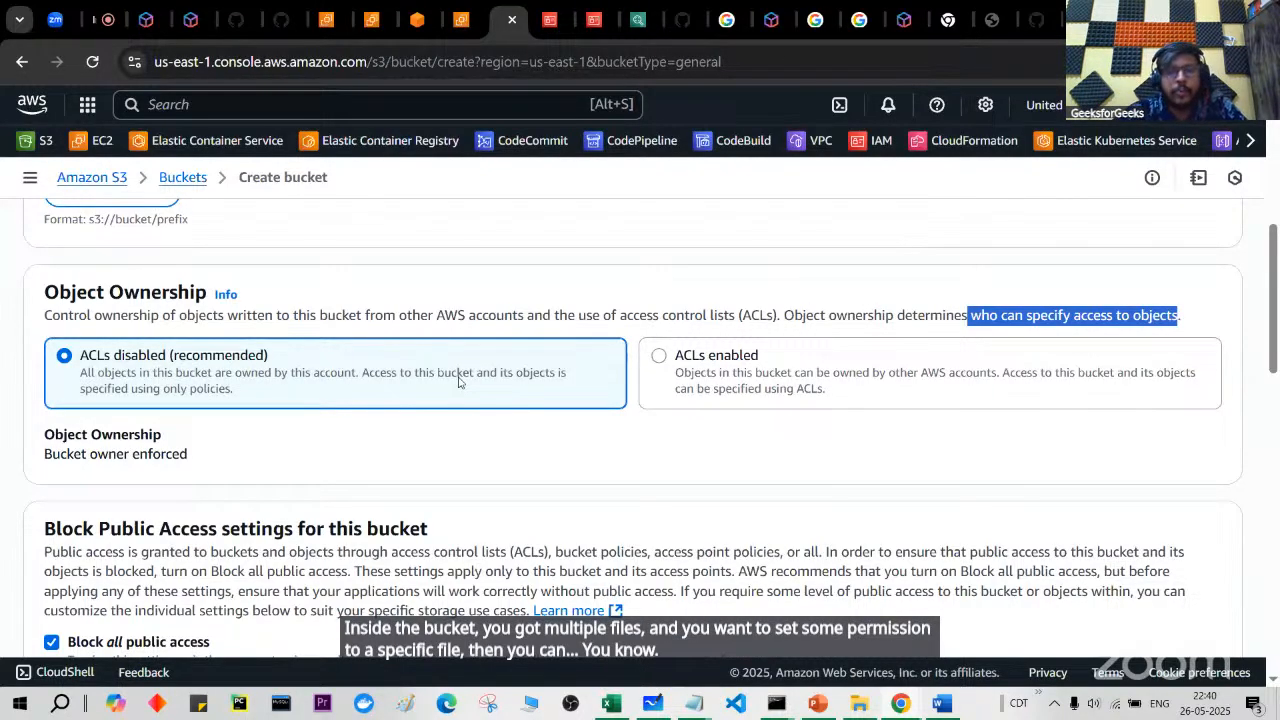
pyautogui.scroll(-1, 459, 381)
pyautogui.scroll(-1, 414, 415)
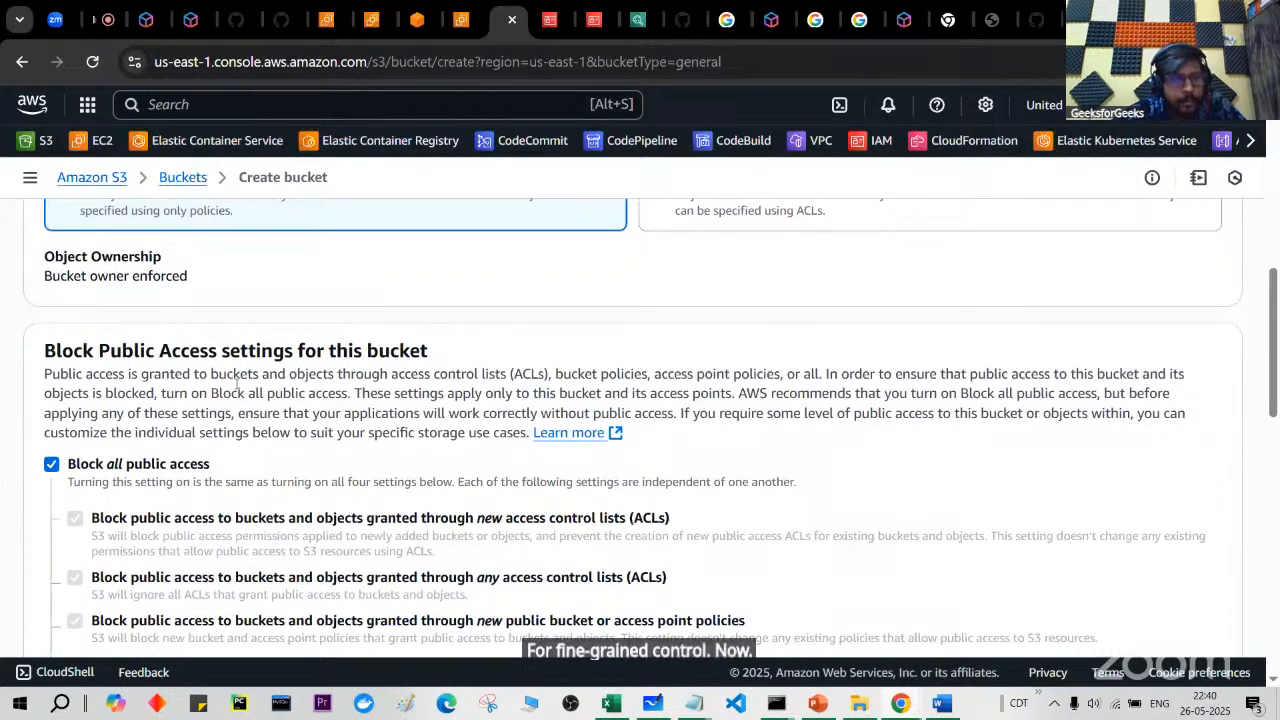
pyautogui.scroll(-1, 270, 346)
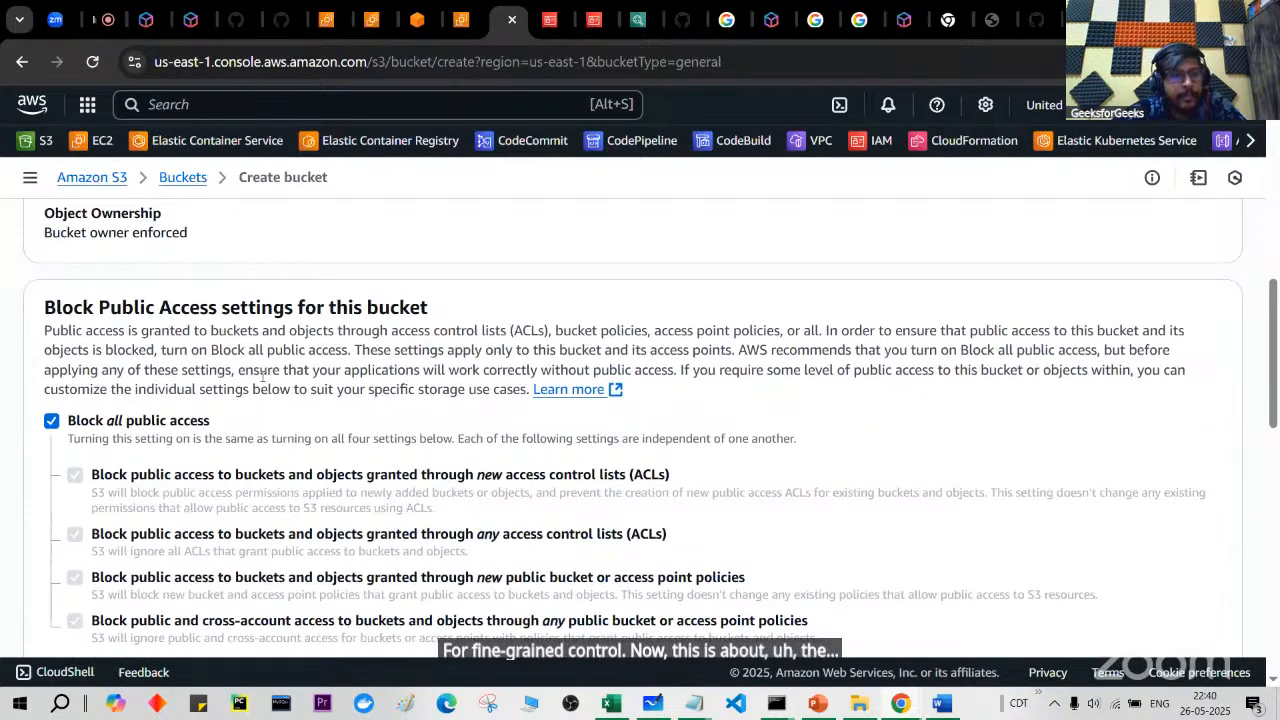
pyautogui.scroll(-1, 324, 396)
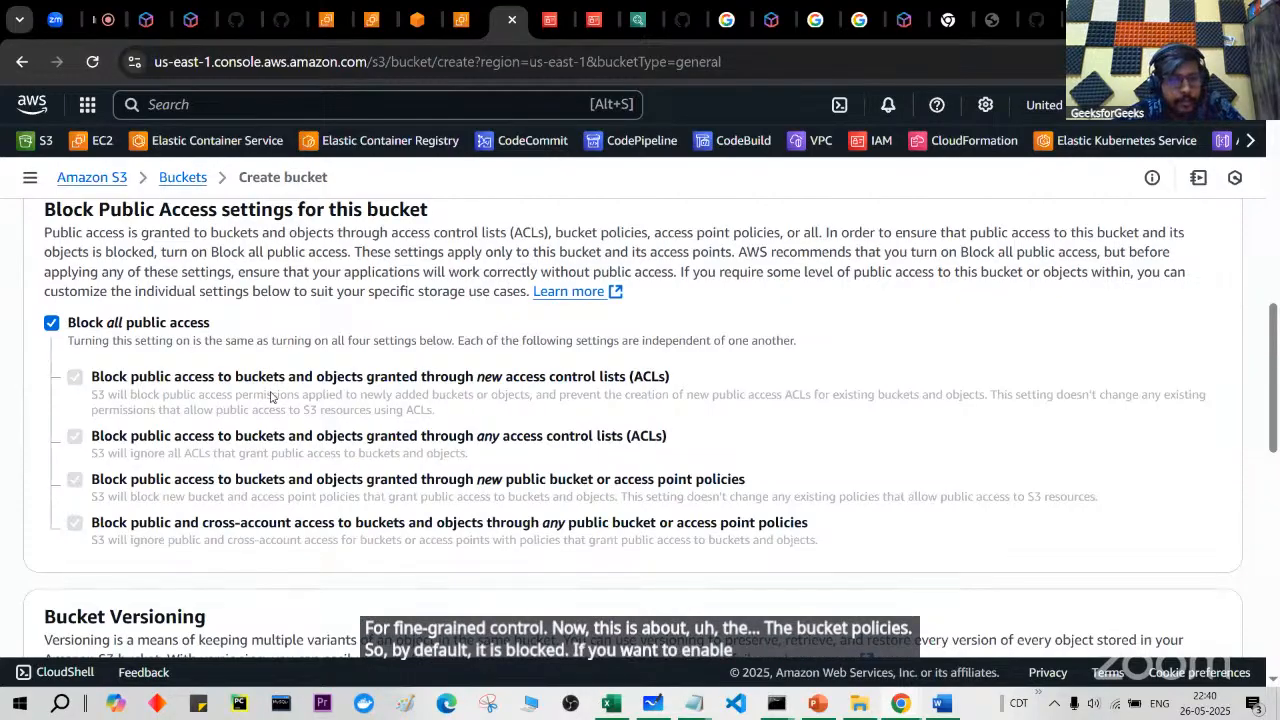
pyautogui.scroll(-1, 200, 300)
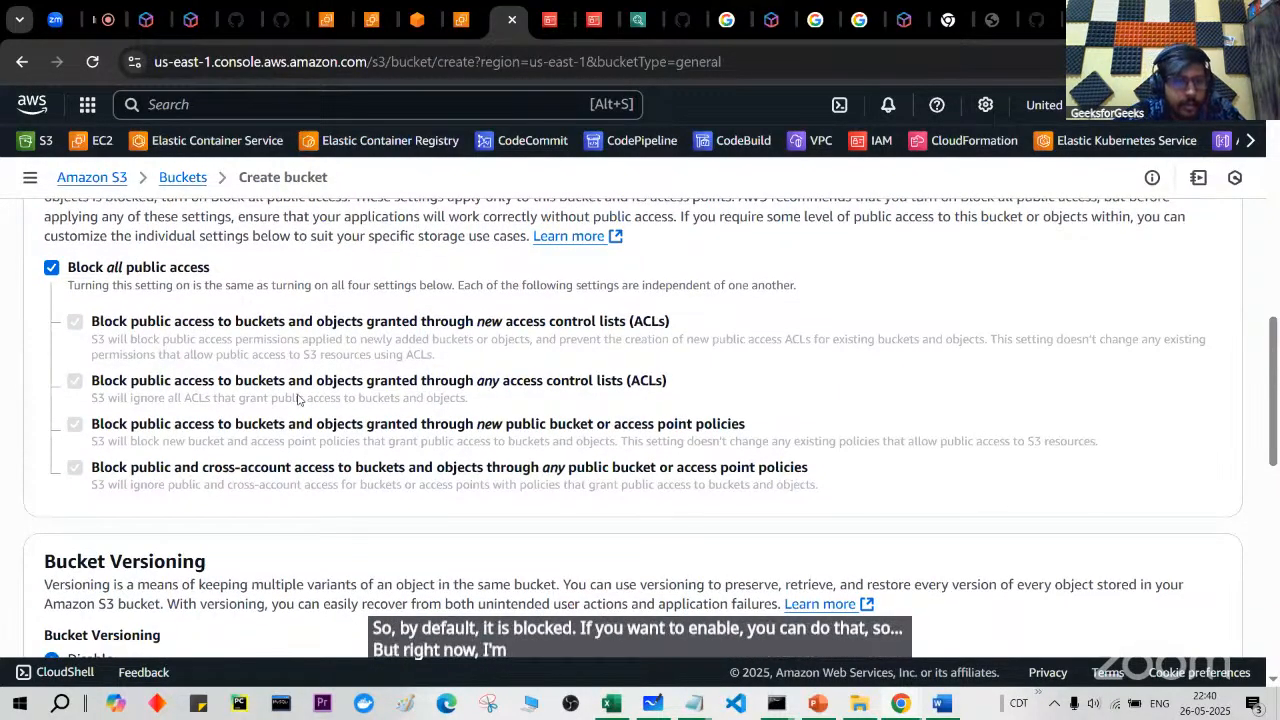
pyautogui.scroll(-1, 298, 398)
pyautogui.scroll(-1, 297, 399)
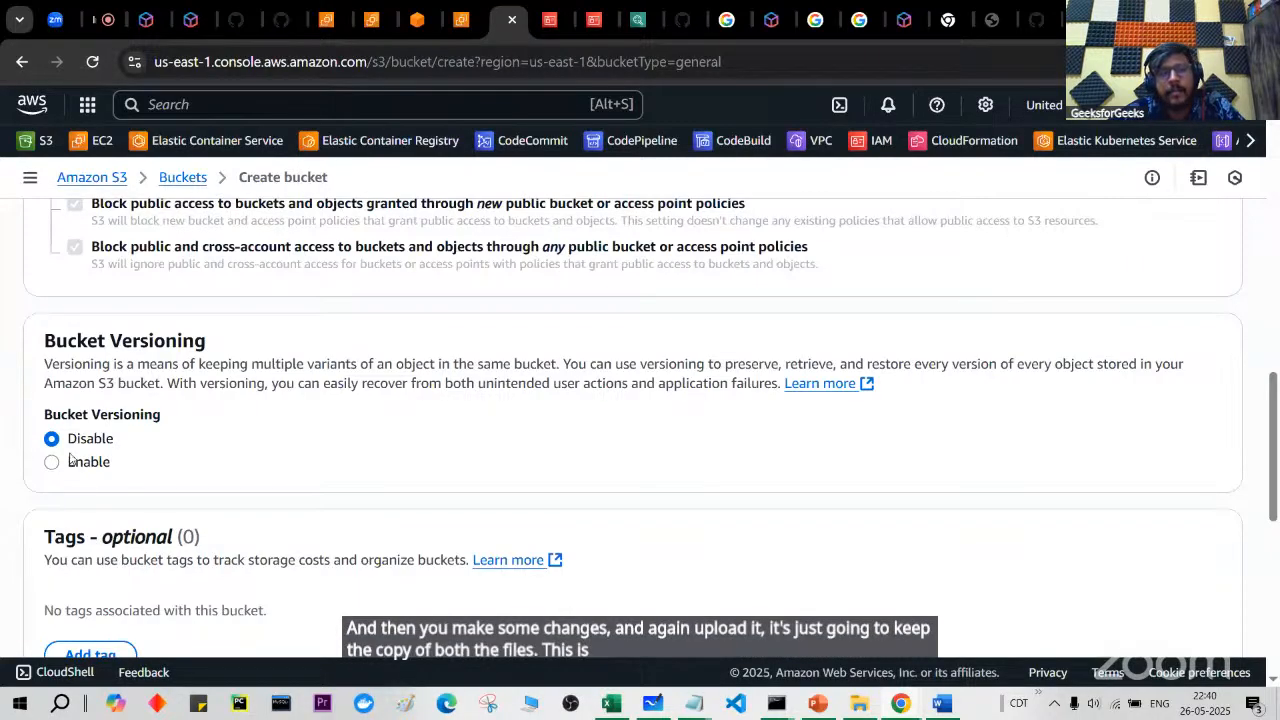
pyautogui.moveTo(44, 364); pyautogui.dragTo(1086, 370)
pyautogui.click(1073, 400)
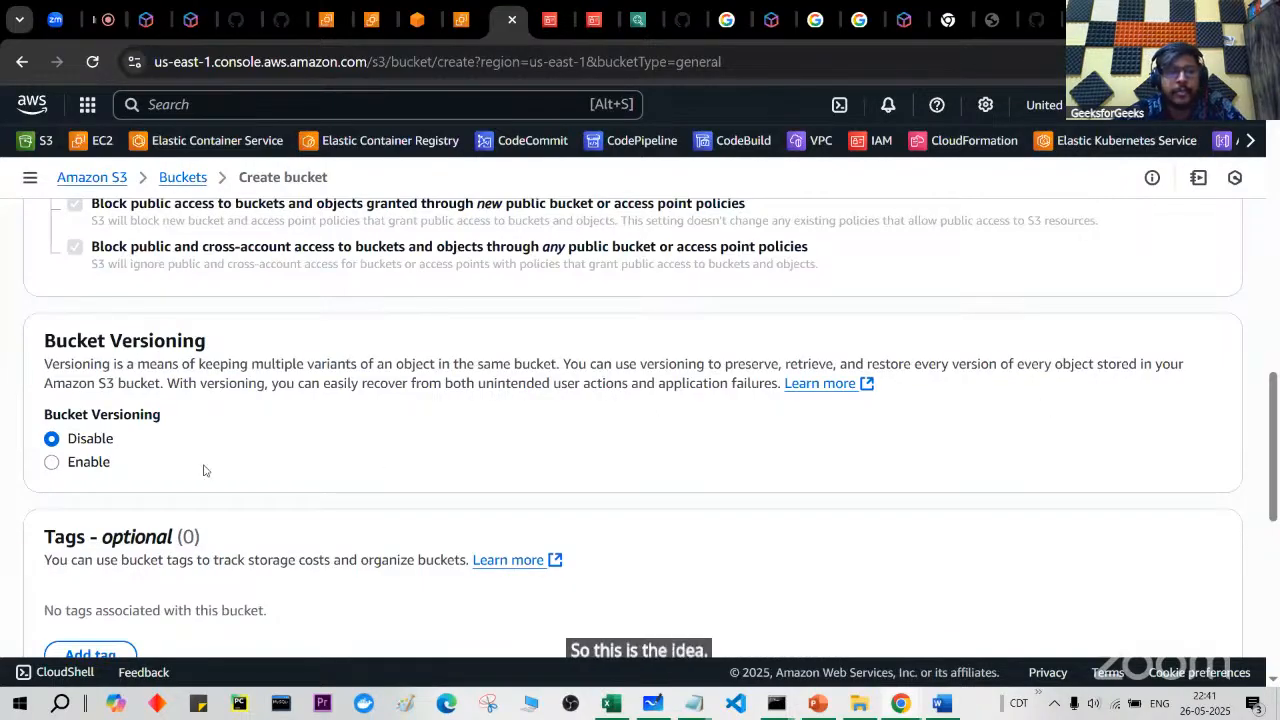
pyautogui.scroll(-1, 90, 466)
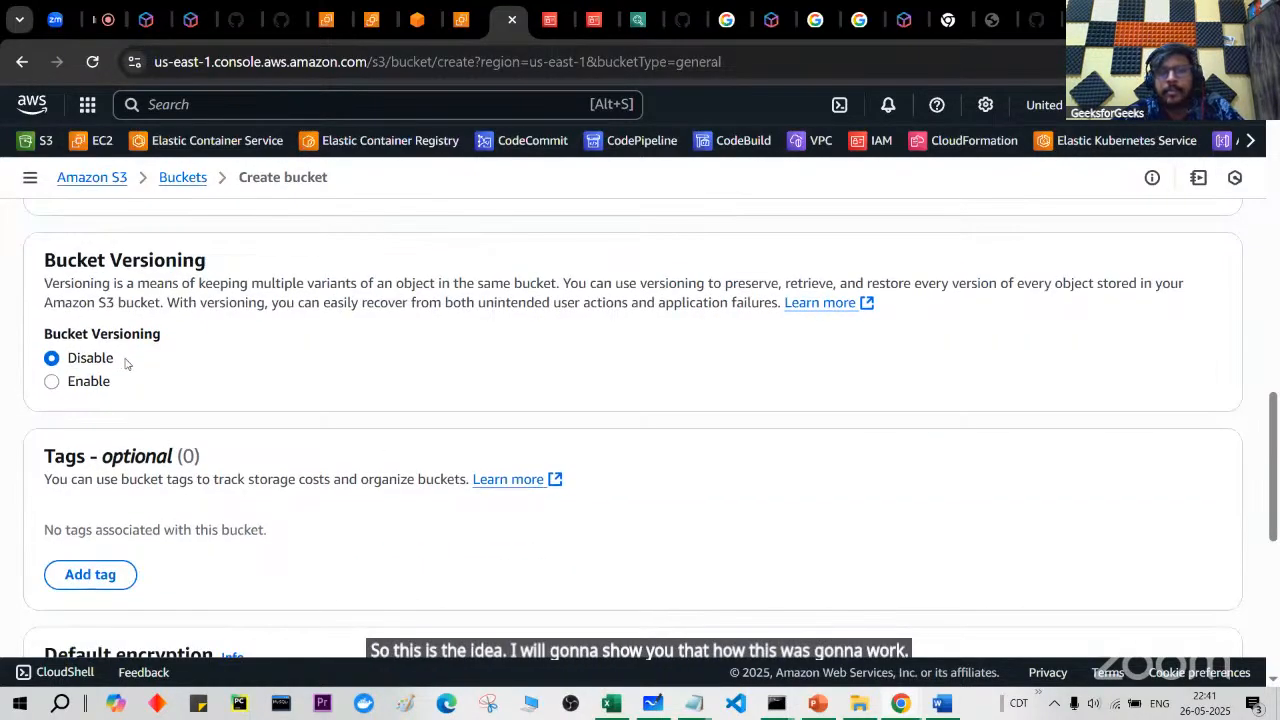
pyautogui.scroll(-3, 125, 362)
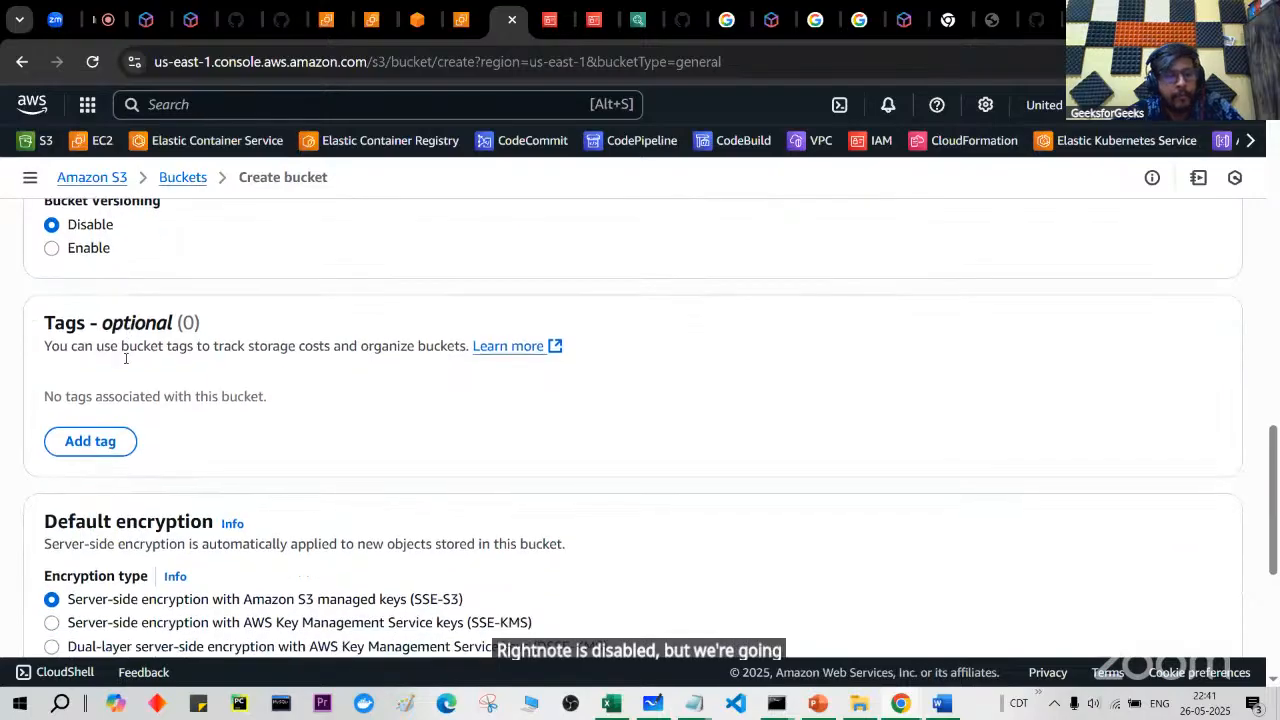
pyautogui.scroll(-1, 125, 358)
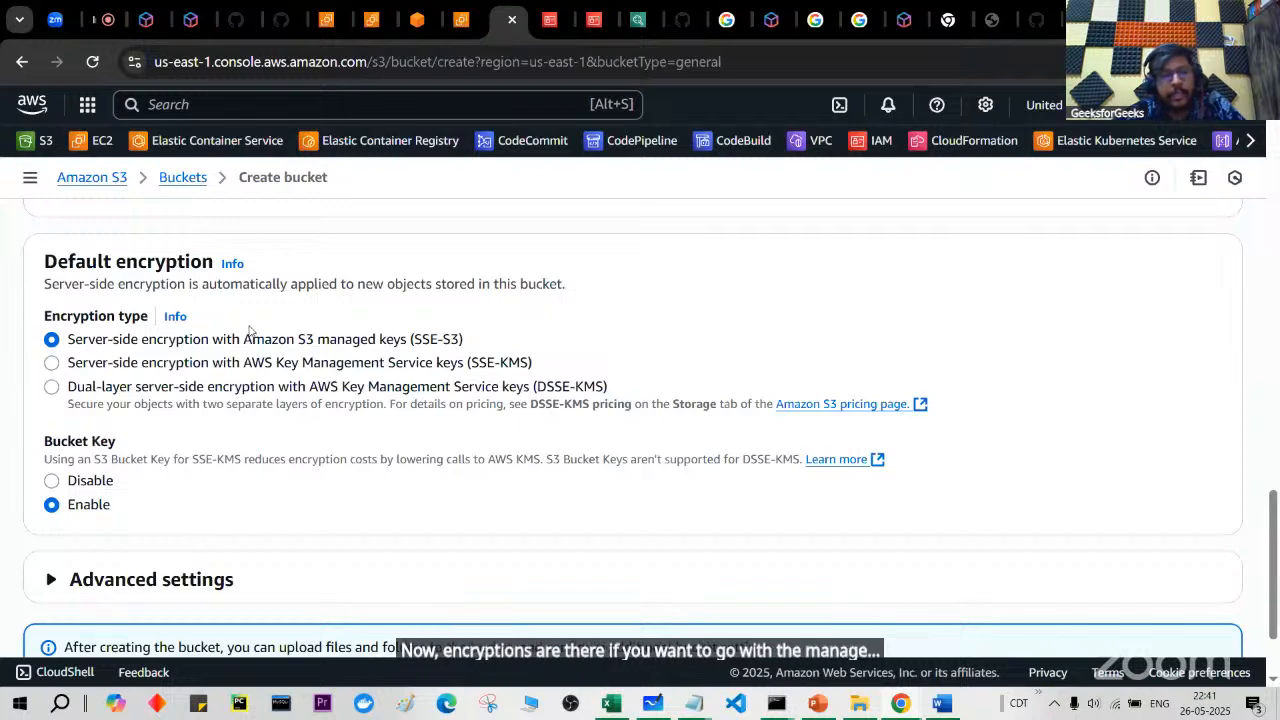
pyautogui.click(145, 363)
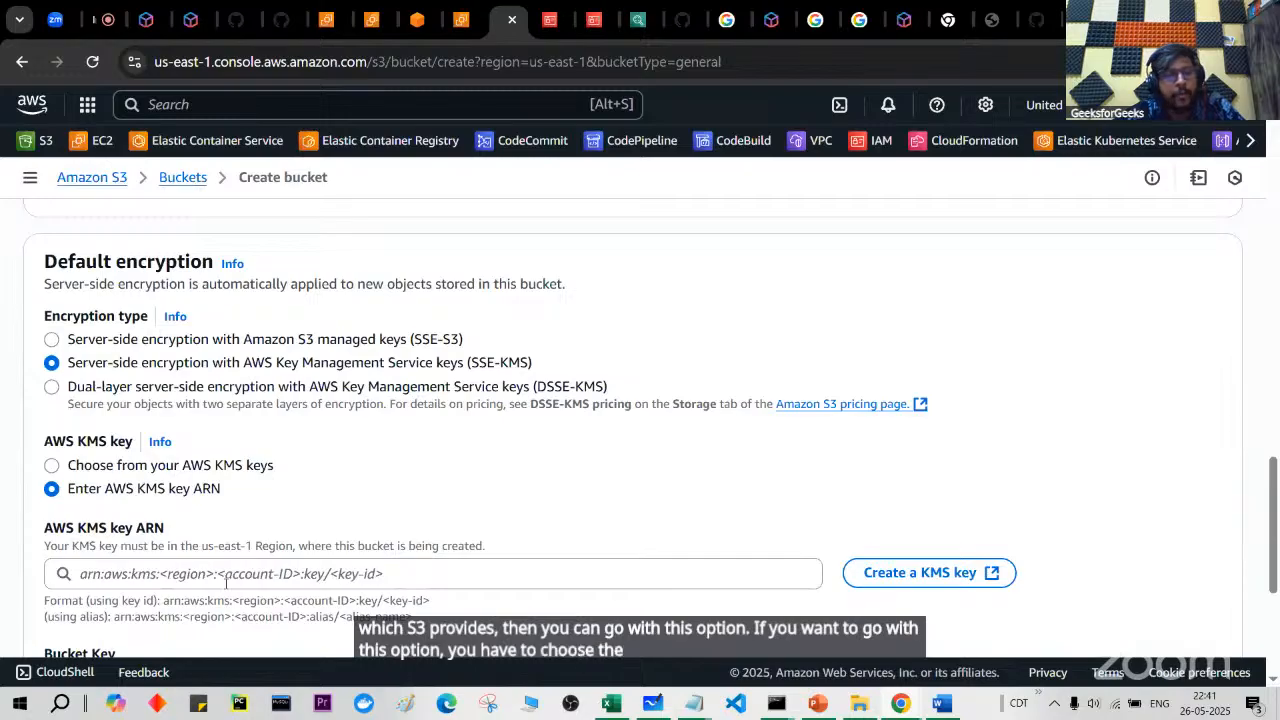
pyautogui.click(93, 342)
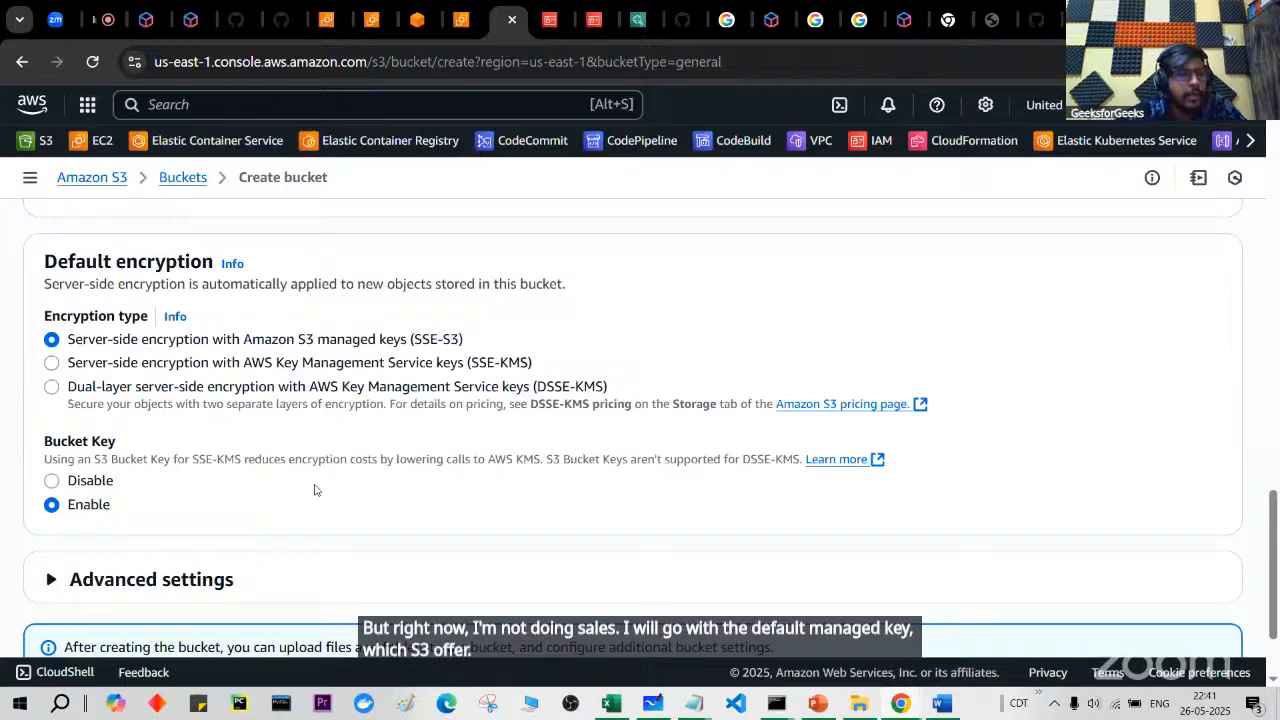
pyautogui.scroll(-1, 314, 489)
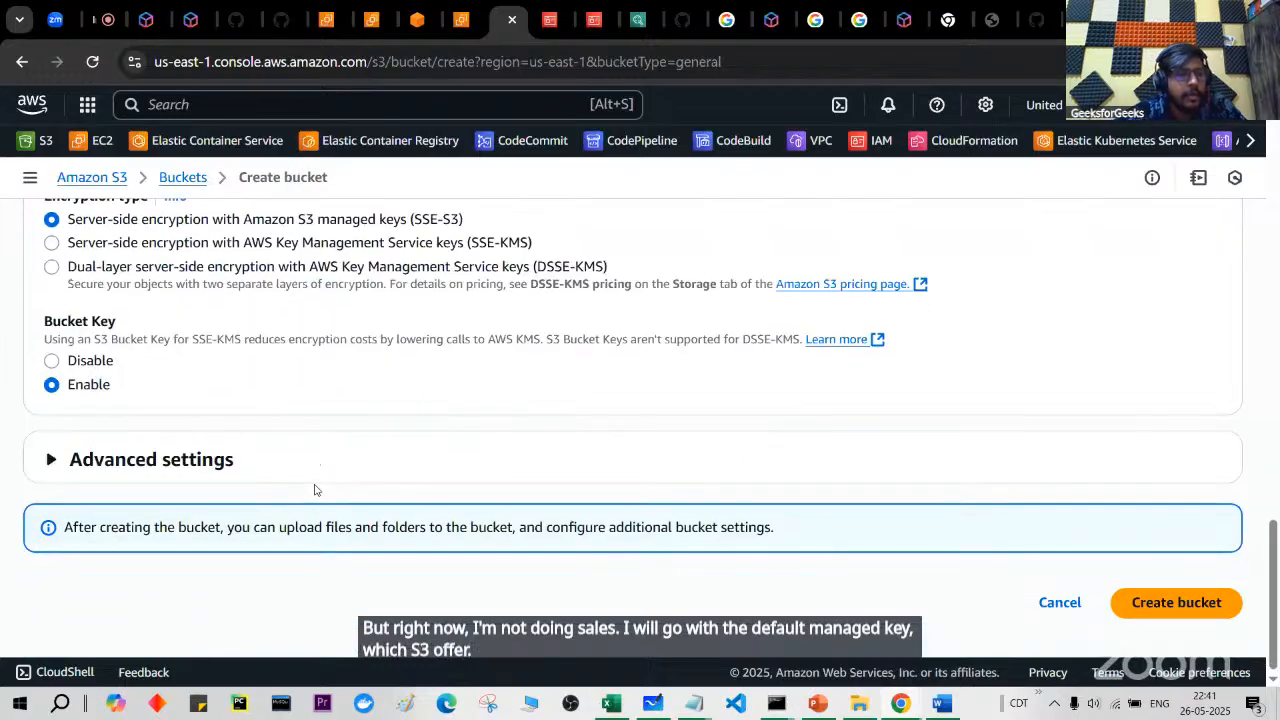
# Step: Expand Advanced settings and review Object Lock, noting it requires versioned buckets
pyautogui.click(128, 459)
pyautogui.scroll(-2, 128, 452)
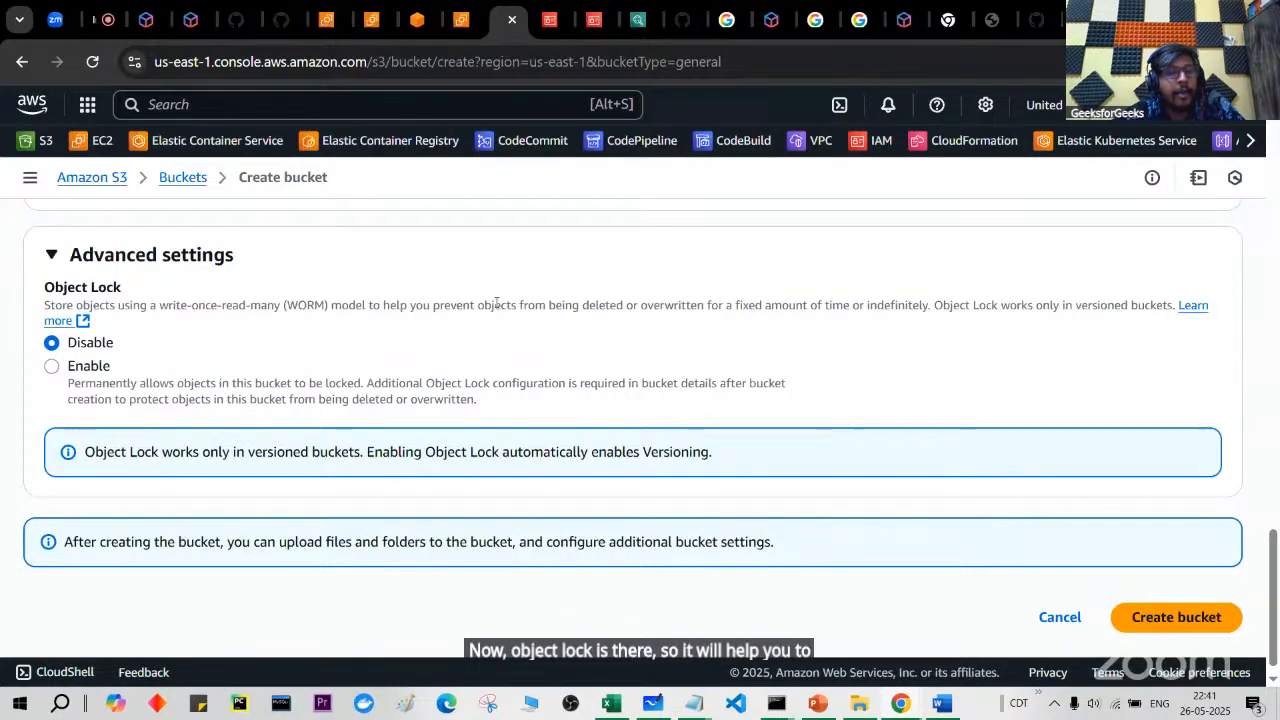
pyautogui.moveTo(613, 308); pyautogui.dragTo(723, 306)
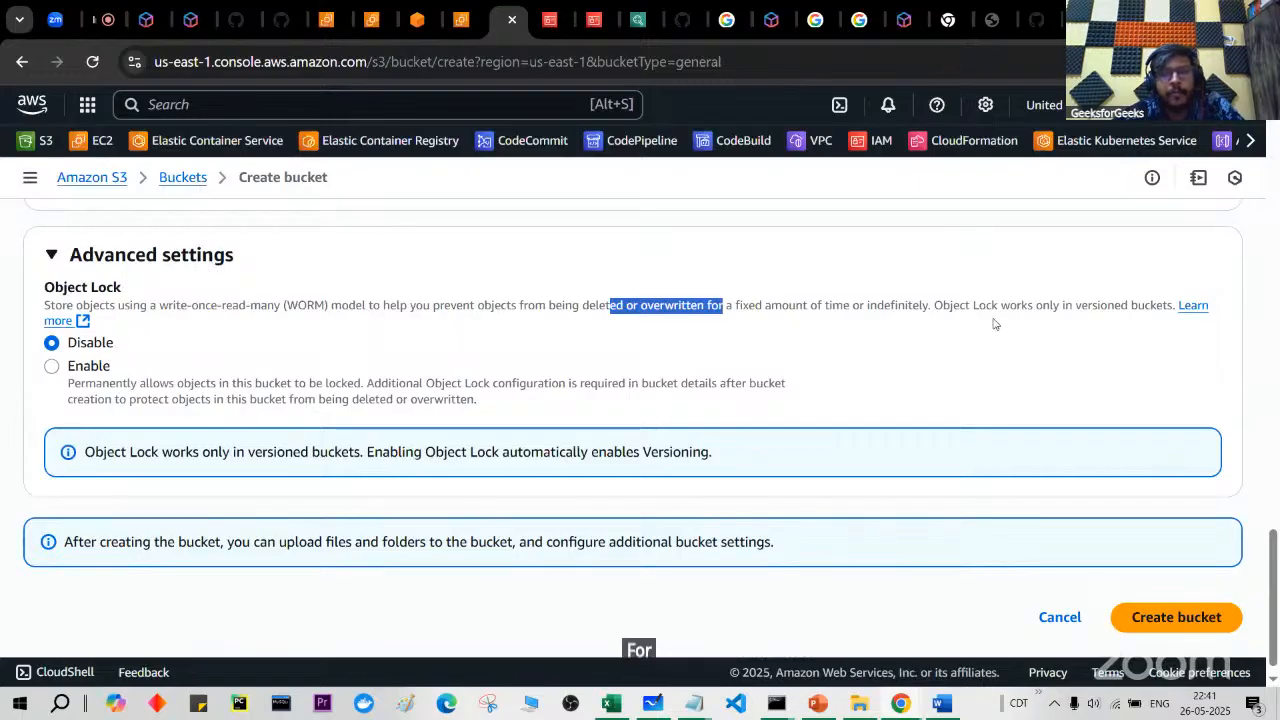
pyautogui.moveTo(984, 306); pyautogui.dragTo(1168, 307)
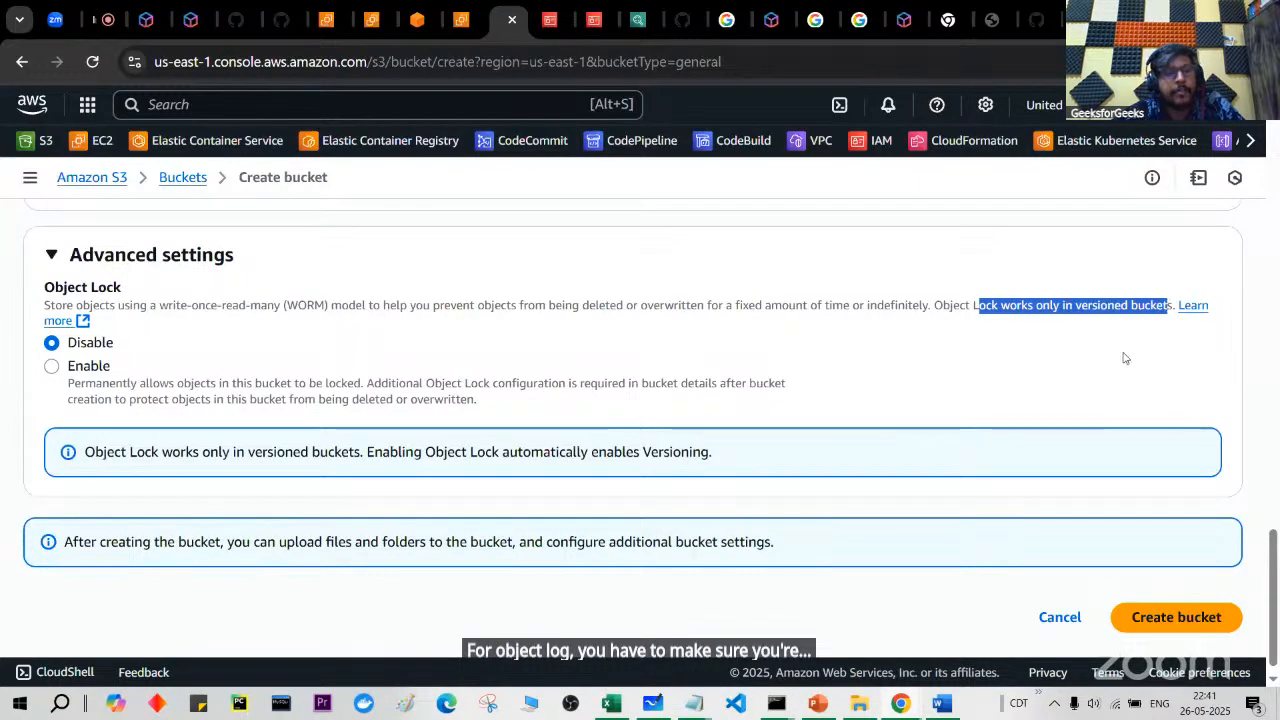
pyautogui.click(60, 372)
pyautogui.click(55, 367)
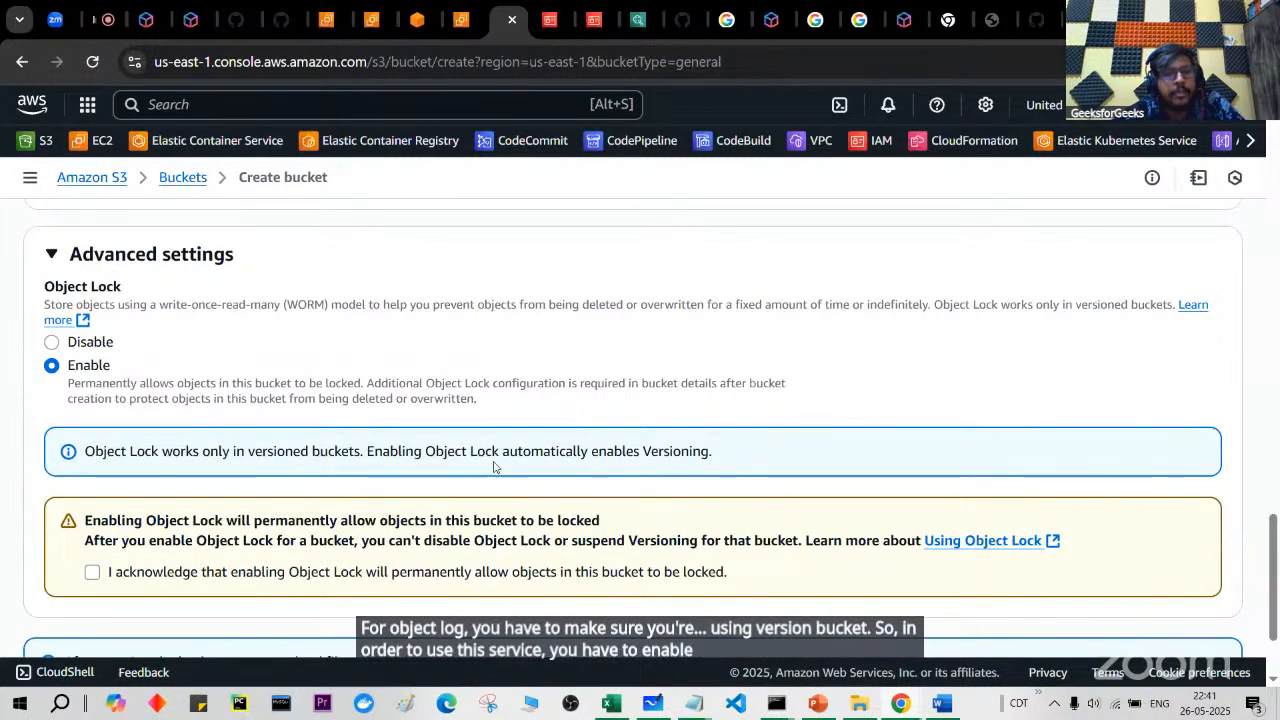
# Step: Set Object Lock to Disable and create the bucket
pyautogui.scroll(4, 393, 448)
pyautogui.scroll(5, 395, 443)
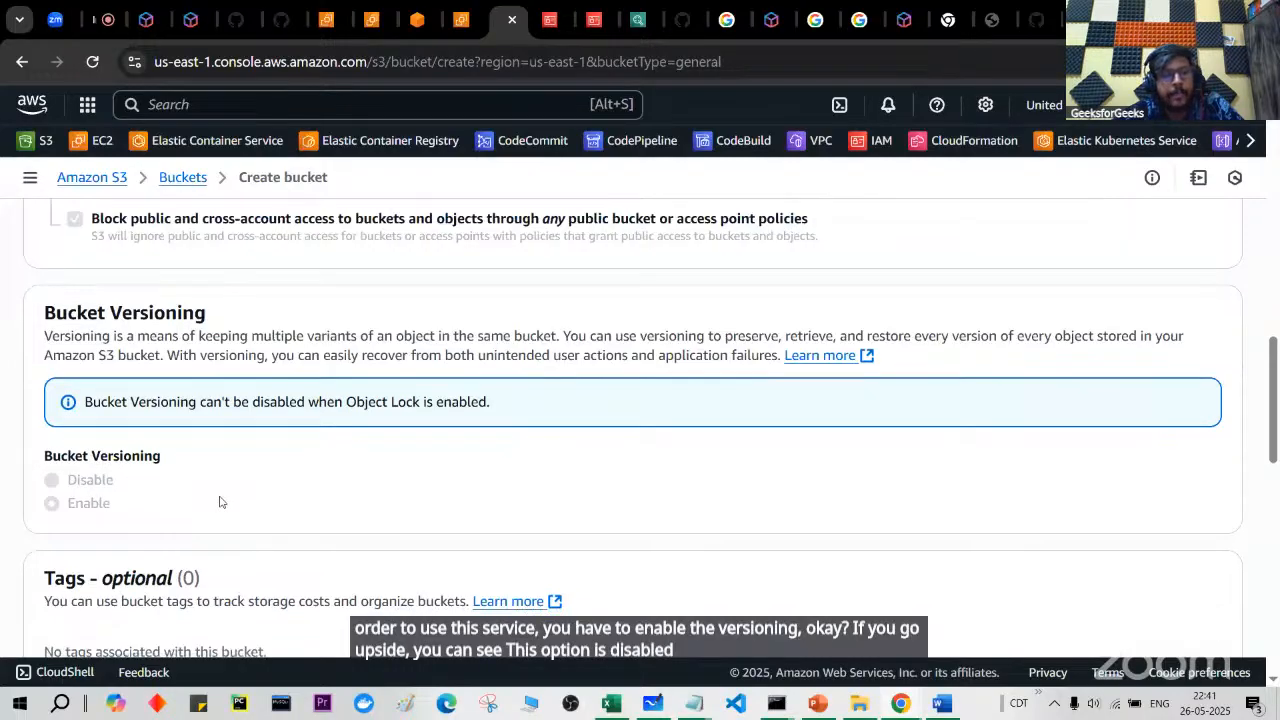
pyautogui.scroll(-10, 220, 500)
pyautogui.scroll(2, 145, 405)
pyautogui.click(51, 357)
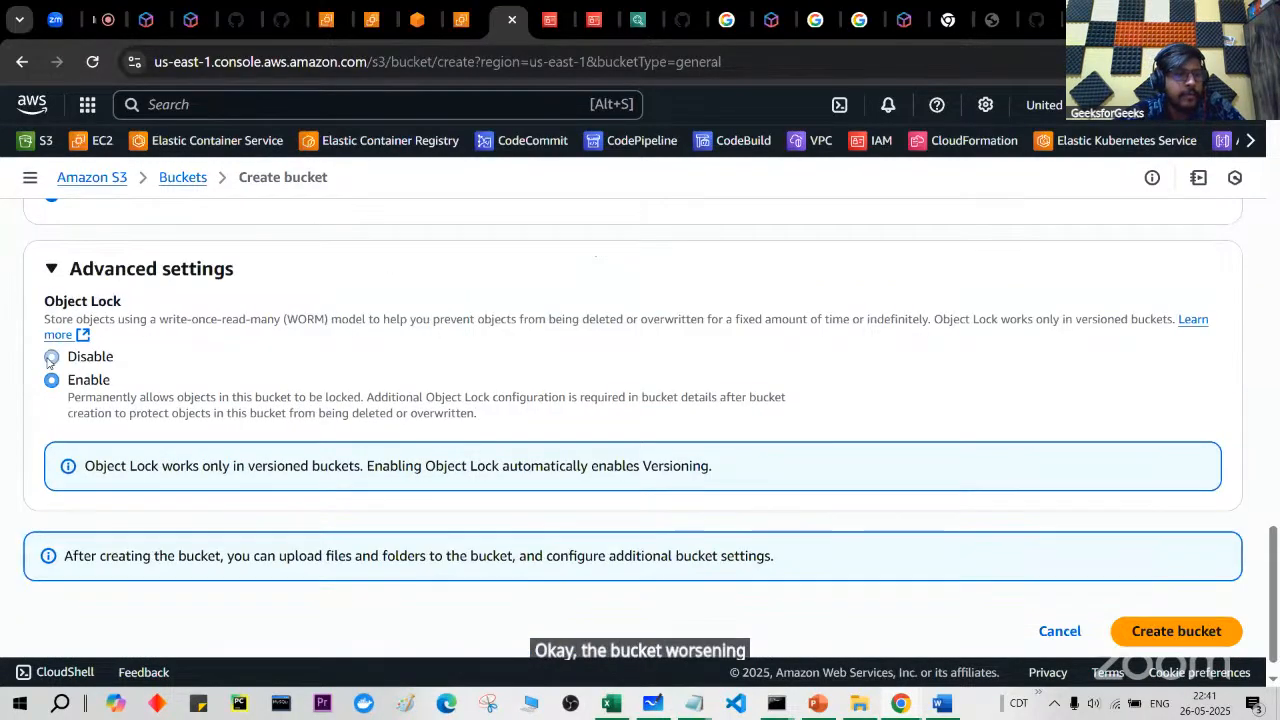
pyautogui.scroll(-1, 441, 493)
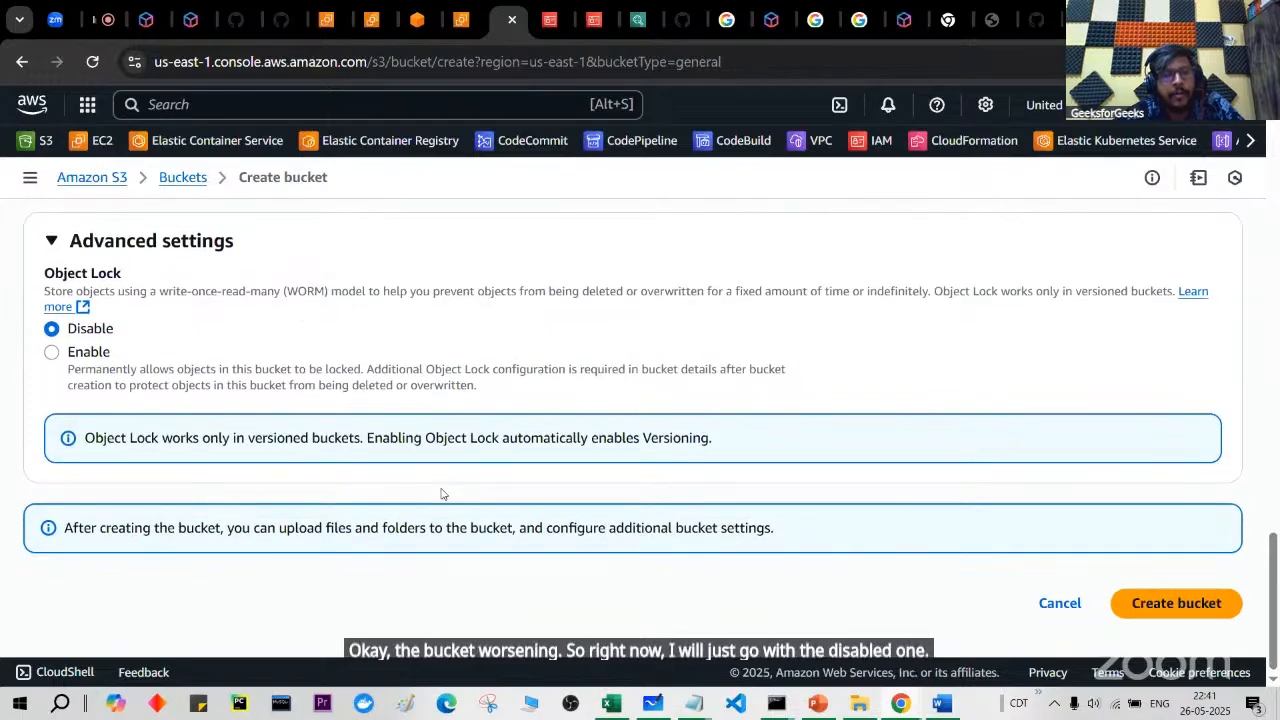
pyautogui.click(1180, 604)
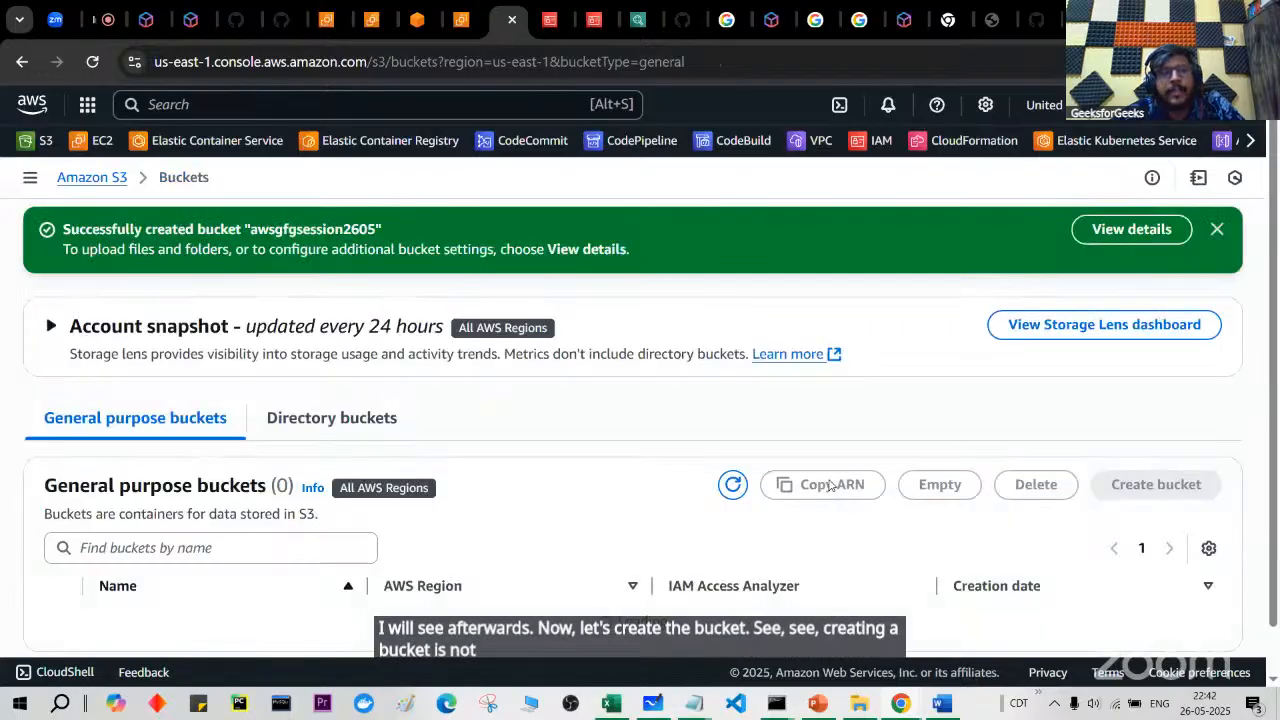
# Step: Sort buckets newest-first by creation date and open the empty awsgfgsession2605 bucket
pyautogui.scroll(-2, 829, 485)
pyautogui.scroll(1, 829, 485)
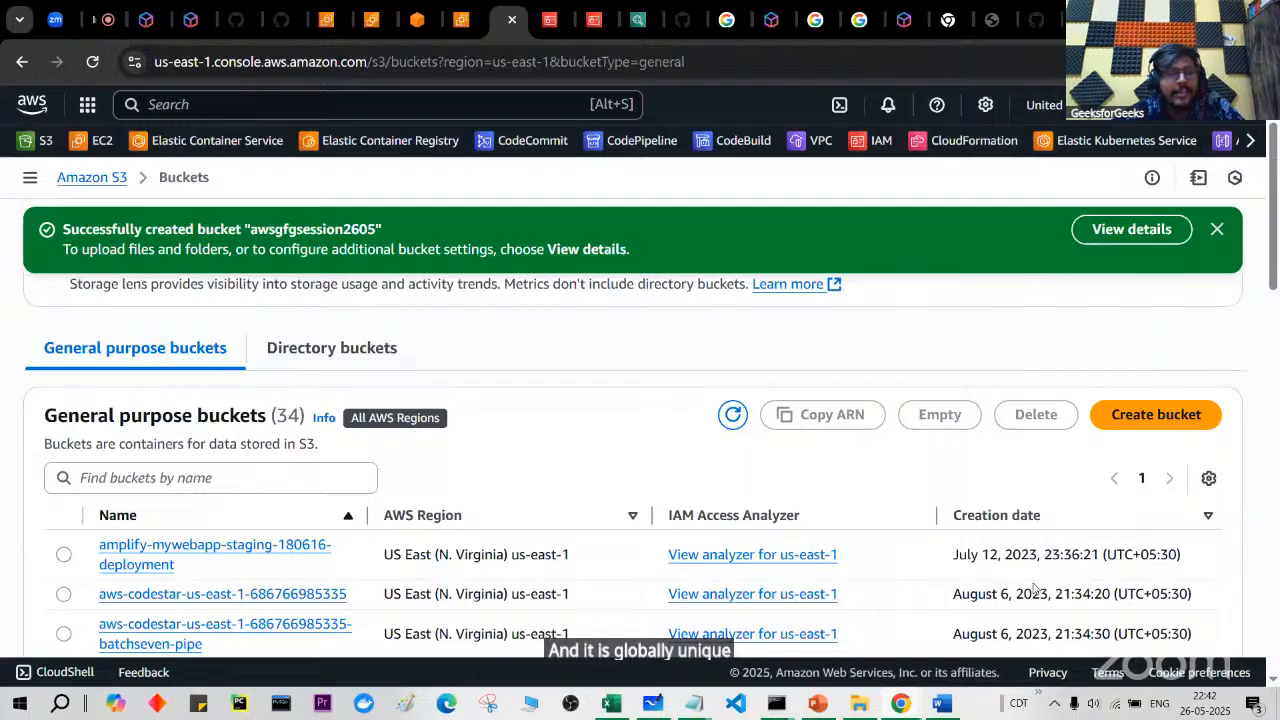
pyautogui.click(1018, 518)
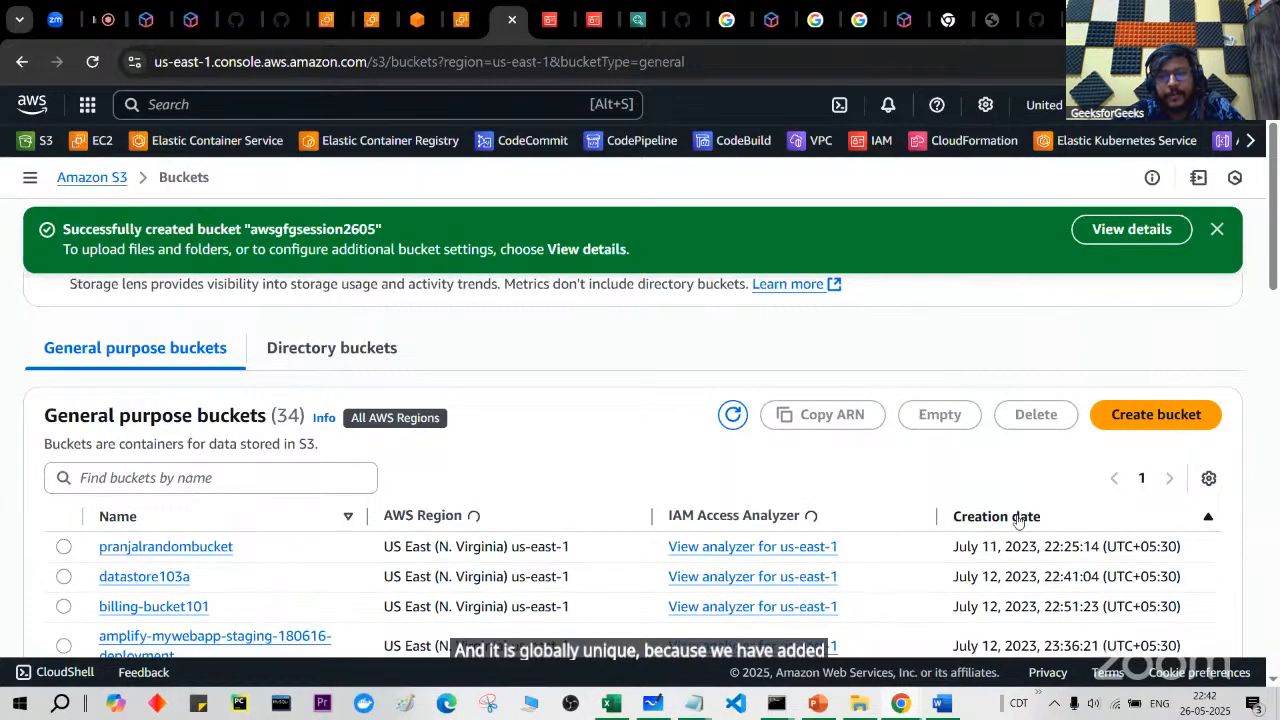
pyautogui.click(1018, 517)
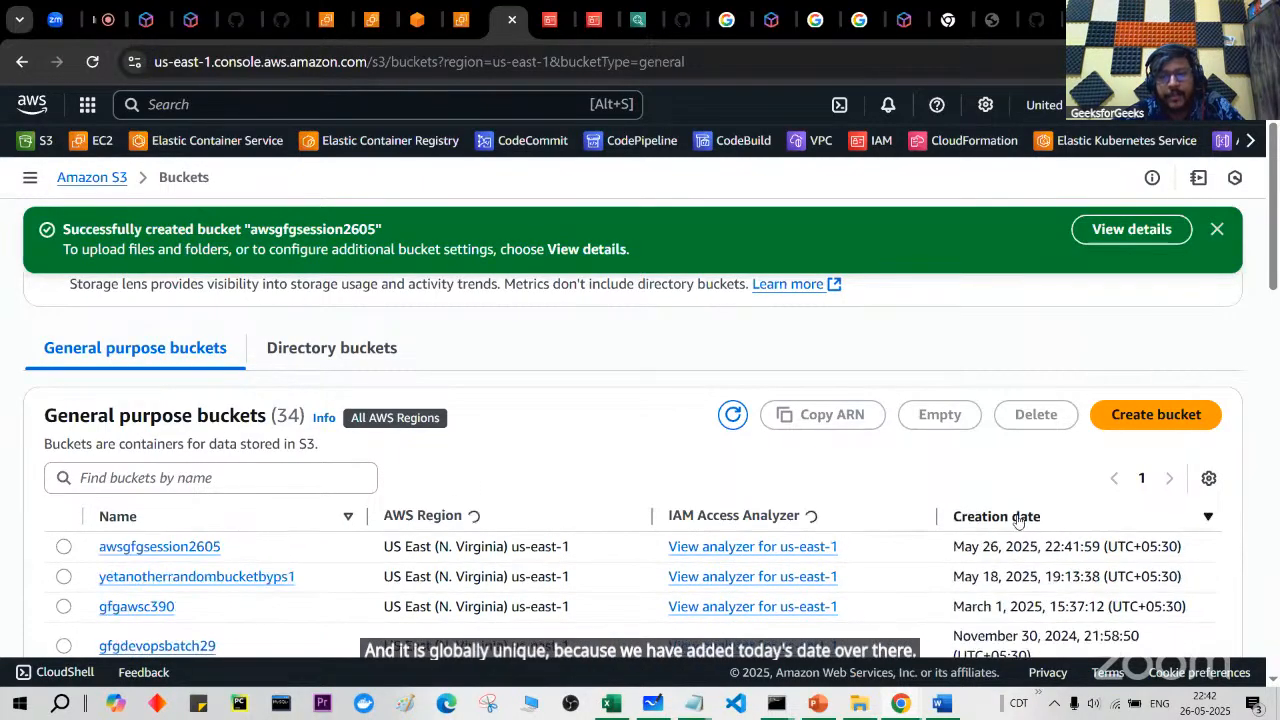
pyautogui.click(189, 548)
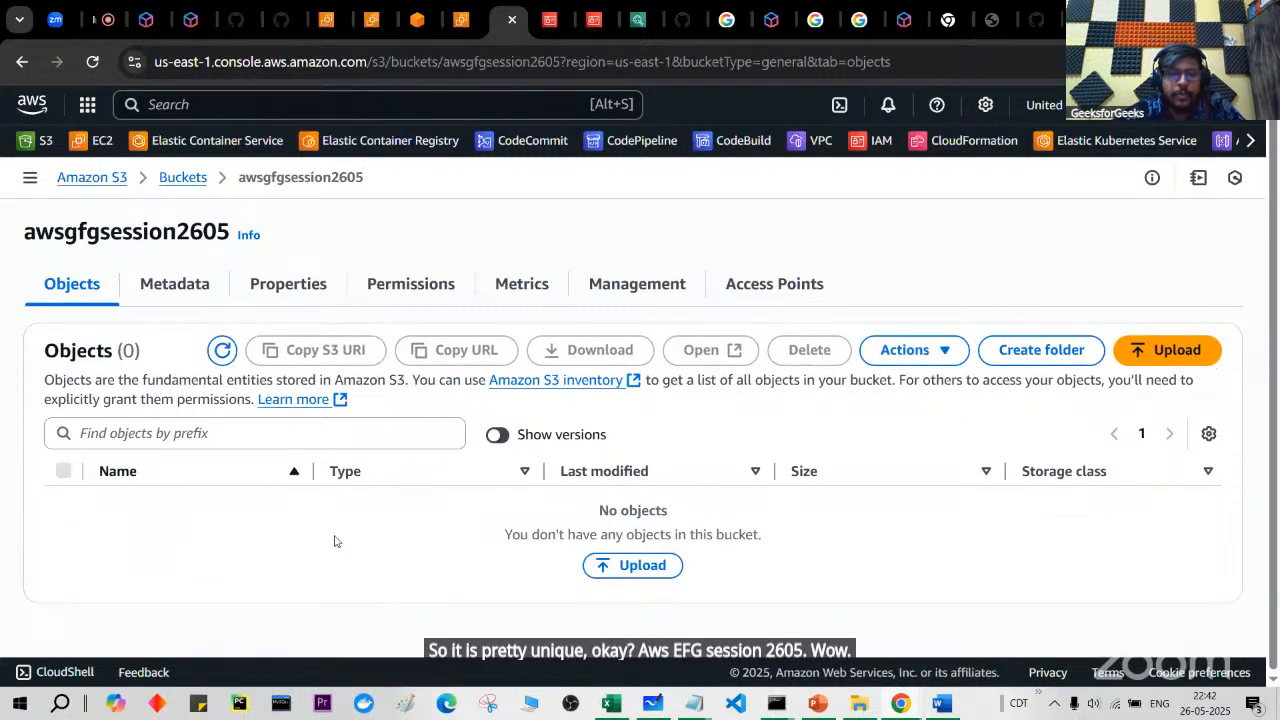
pyautogui.click(863, 706)
# Step: Create a new text document named index.html.txt in the GFG session AWS folder and open it
pyautogui.rightClick(857, 510)
pyautogui.moveTo(991, 466)
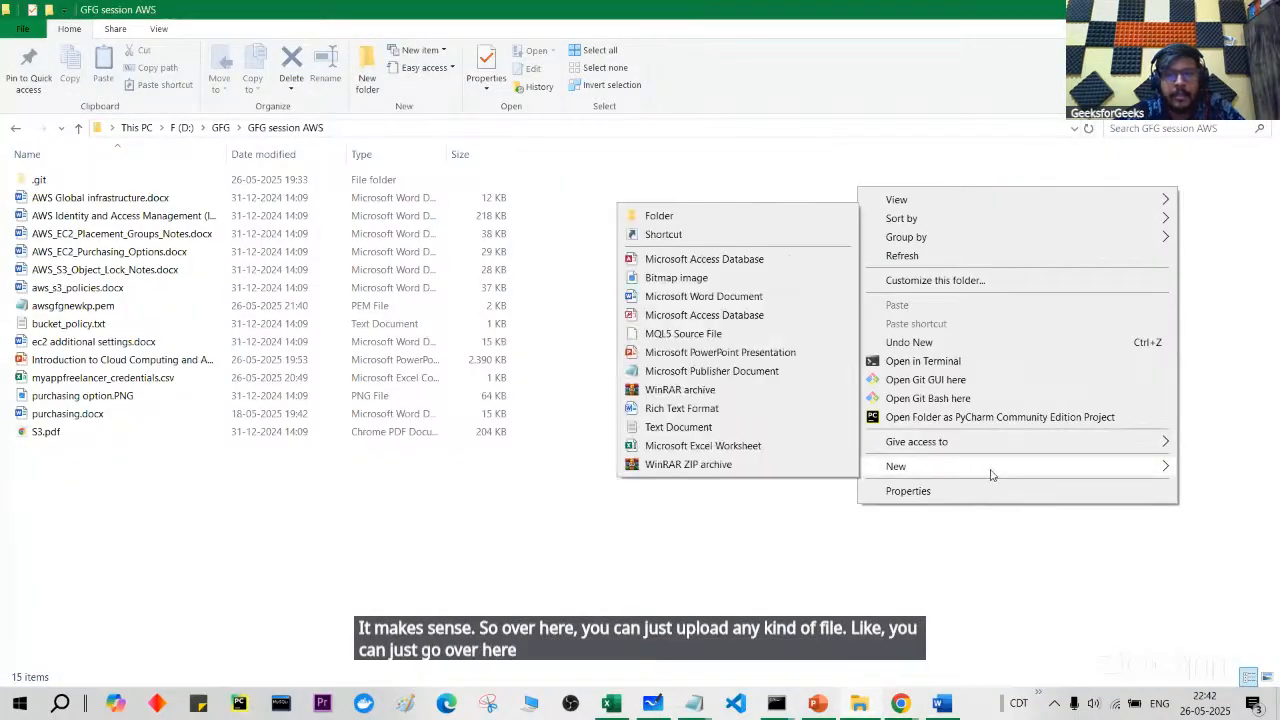
pyautogui.click(788, 434)
pyautogui.write('index')
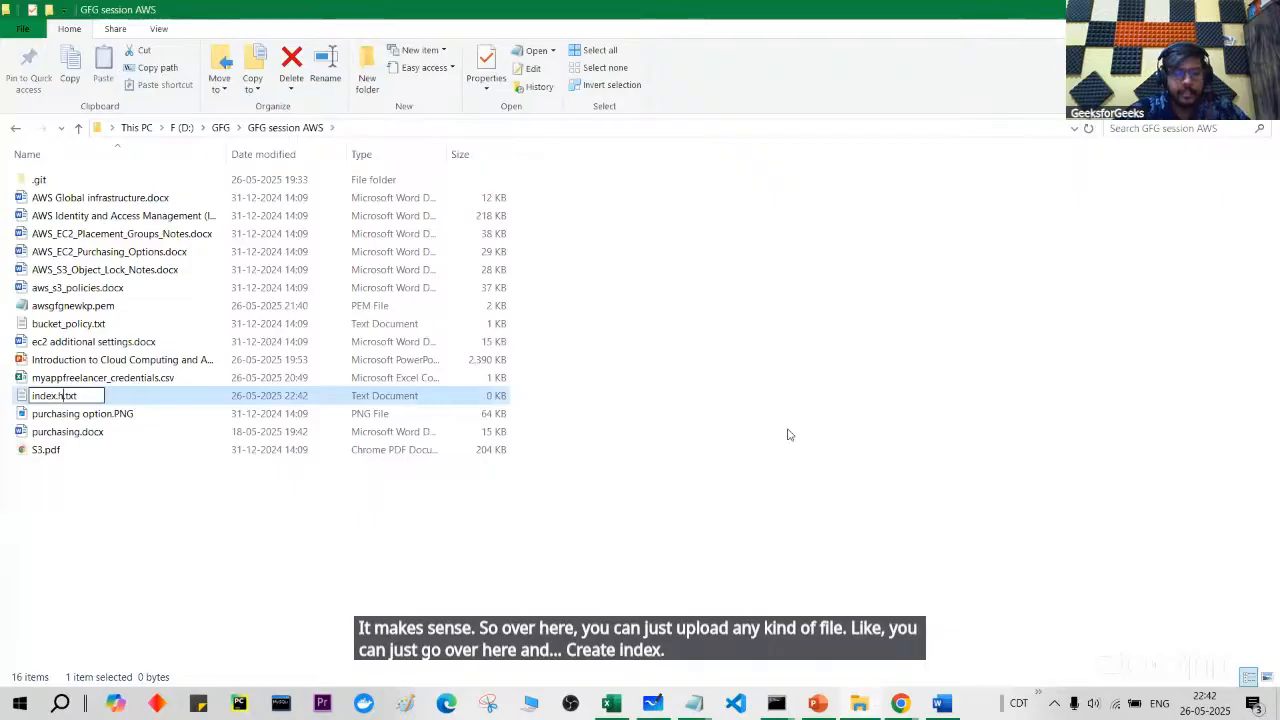
pyautogui.write('.html')
pyautogui.press('Return')
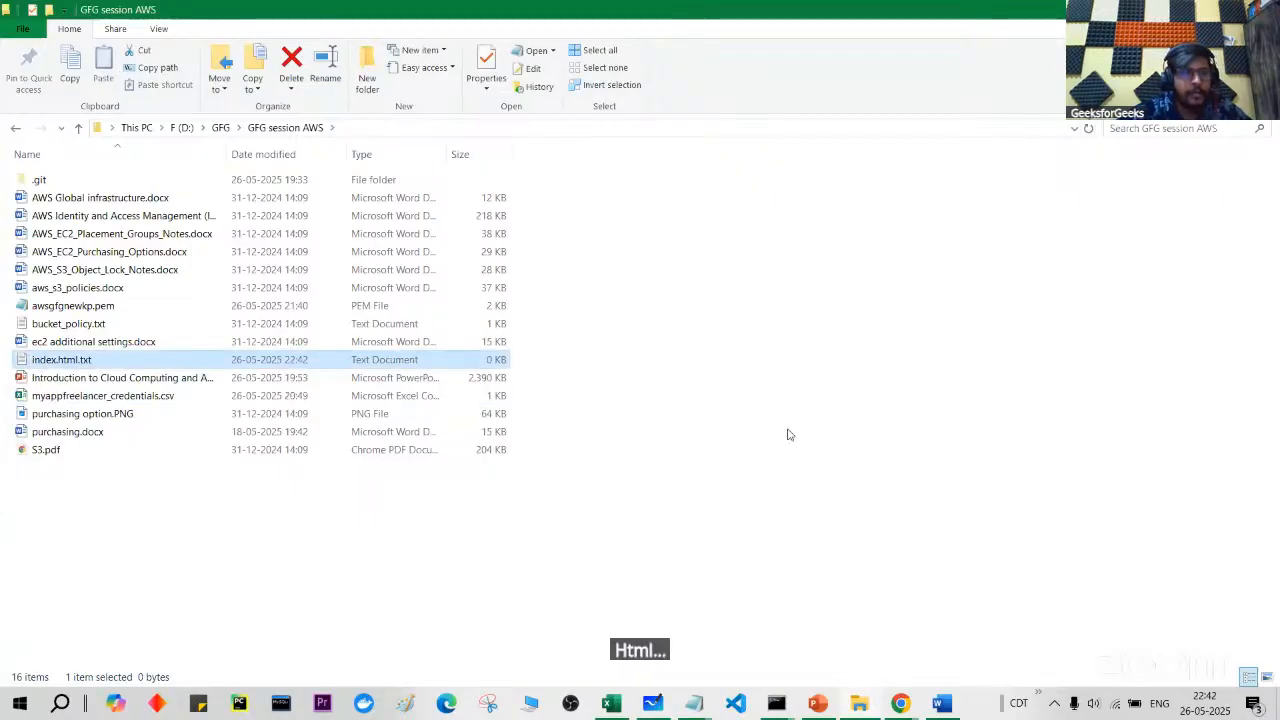
pyautogui.press('Return')
# Step: Replace the file's text with 'Namastey duniya', save it, and close Notepad
pyautogui.write('pranjal')
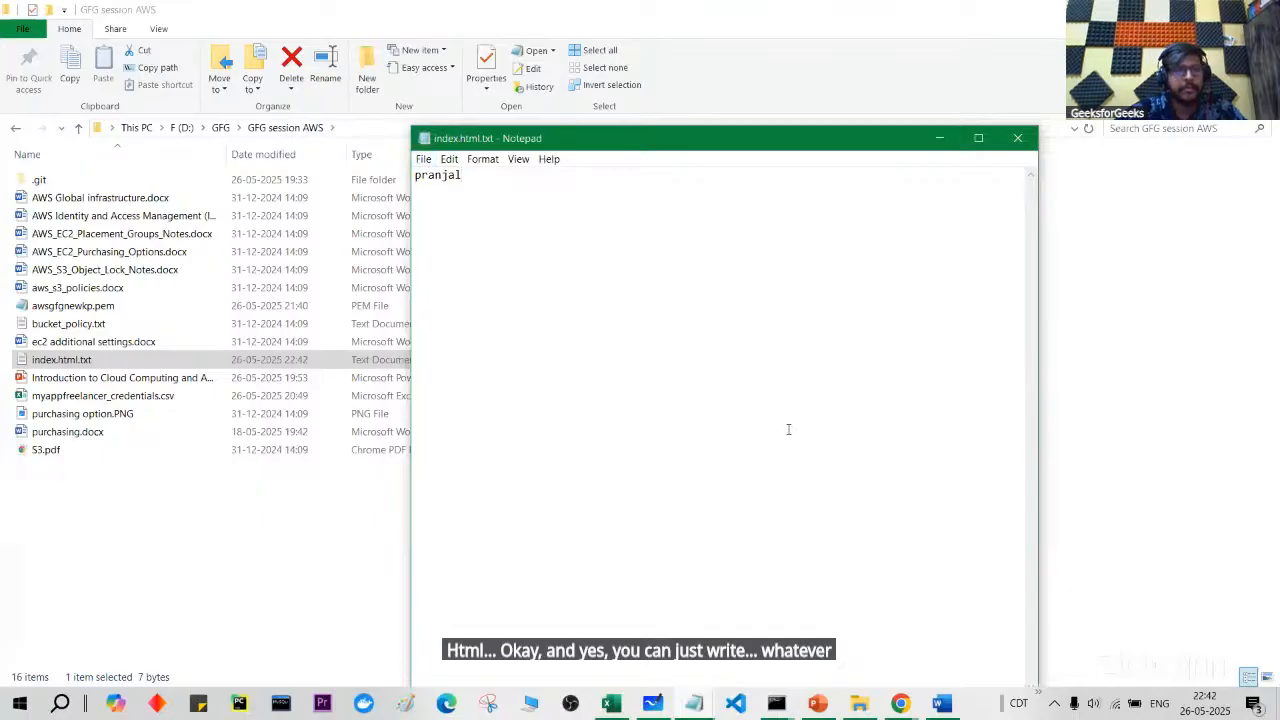
pyautogui.hotkey('ctrl', 'a')
pyautogui.press('BackSpace')
pyautogui.write('Nam')
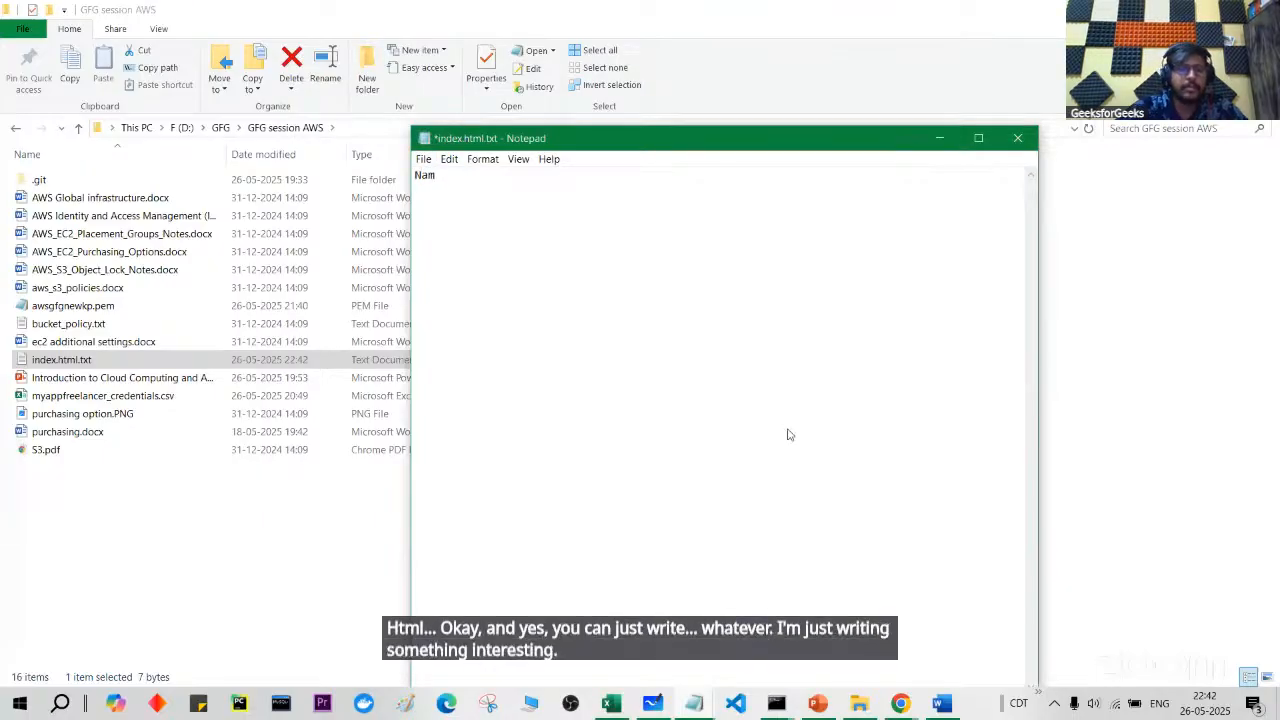
pyautogui.write('astey ')
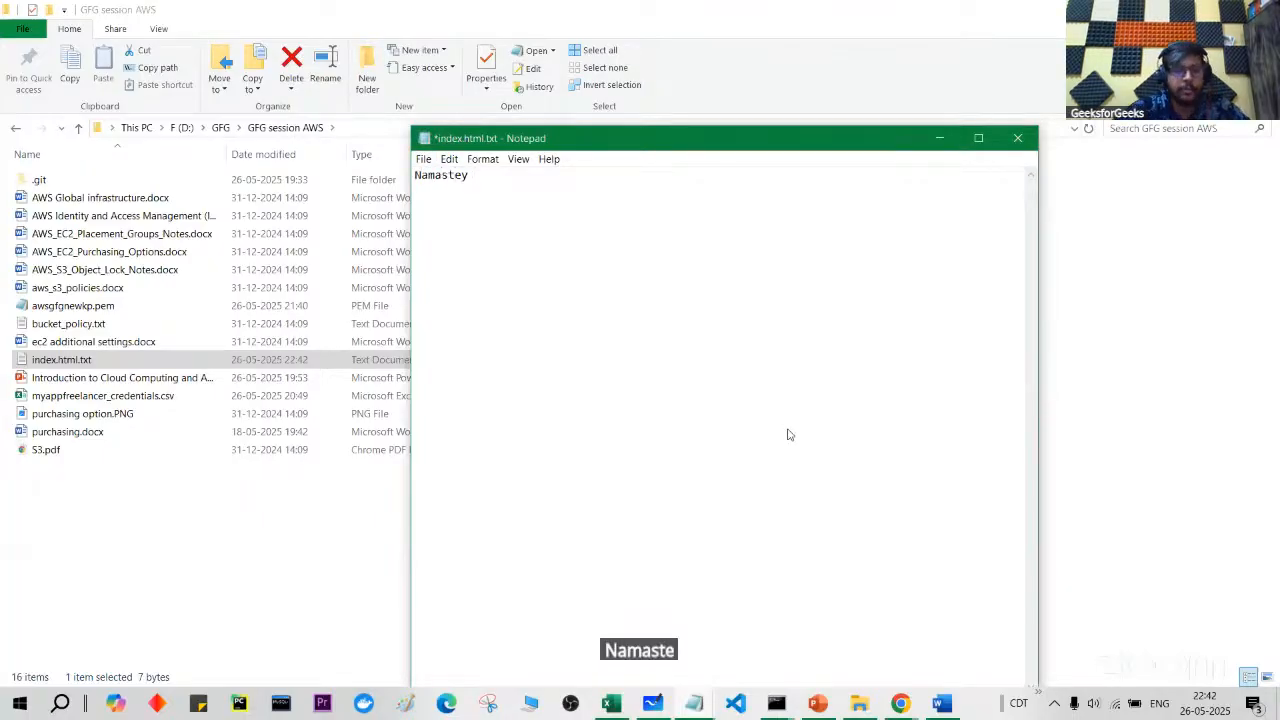
pyautogui.write('duniya')
pyautogui.hotkey('ctrl', 's')
pyautogui.click(1028, 148)
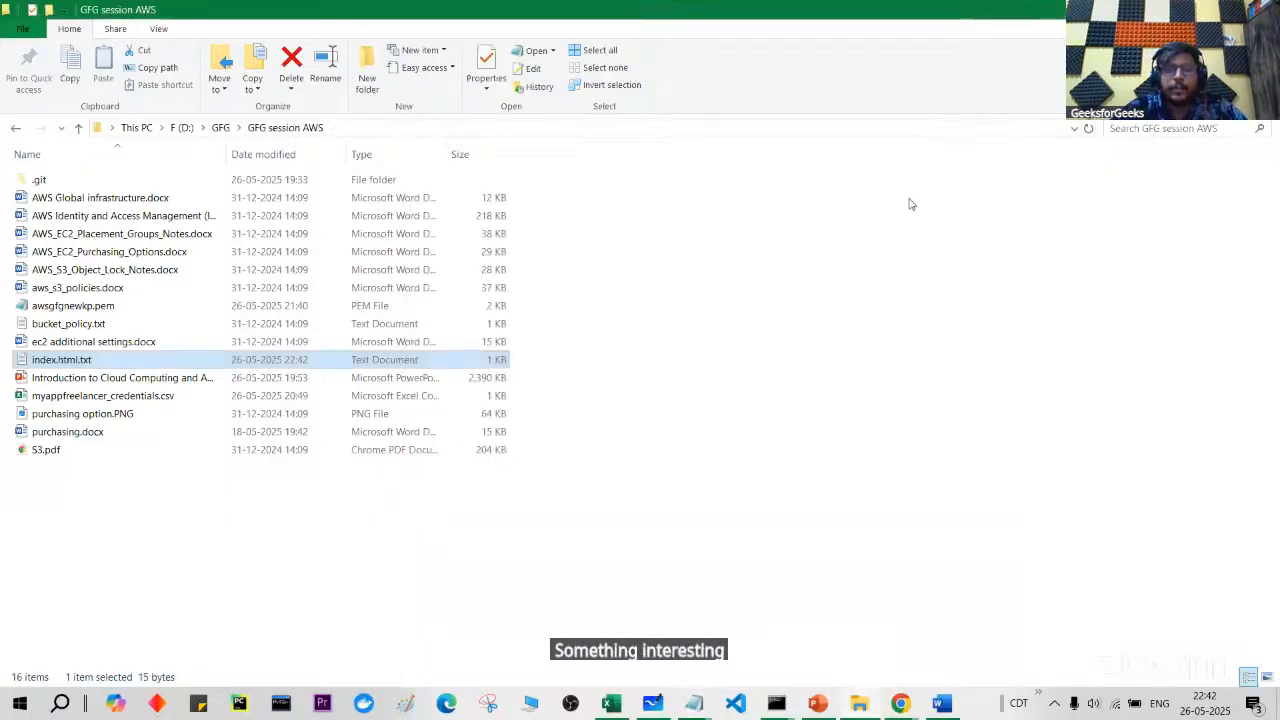
# Step: Rename the file to index.html by dropping the .txt extension
pyautogui.press('F2')
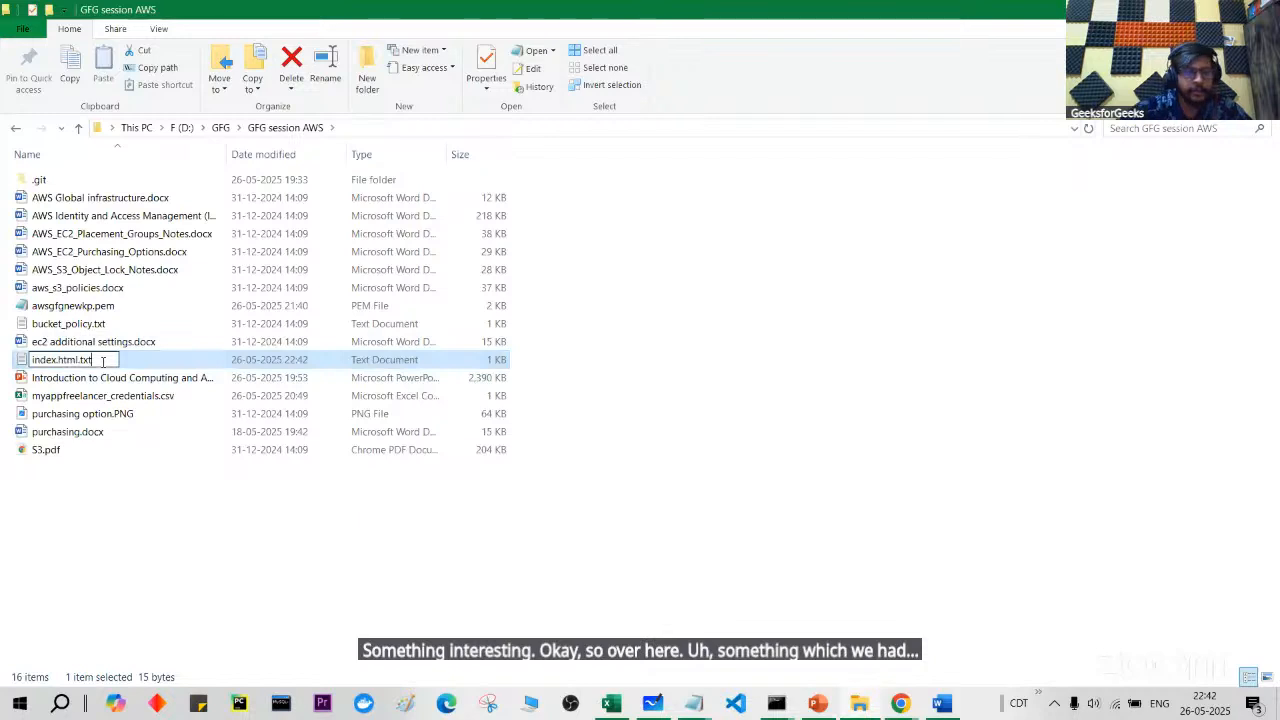
pyautogui.press('BackSpace')
pyautogui.press('BackSpace')
pyautogui.press('BackSpace')
pyautogui.press('BackSpace')
pyautogui.press('Return')
pyautogui.press('Return')
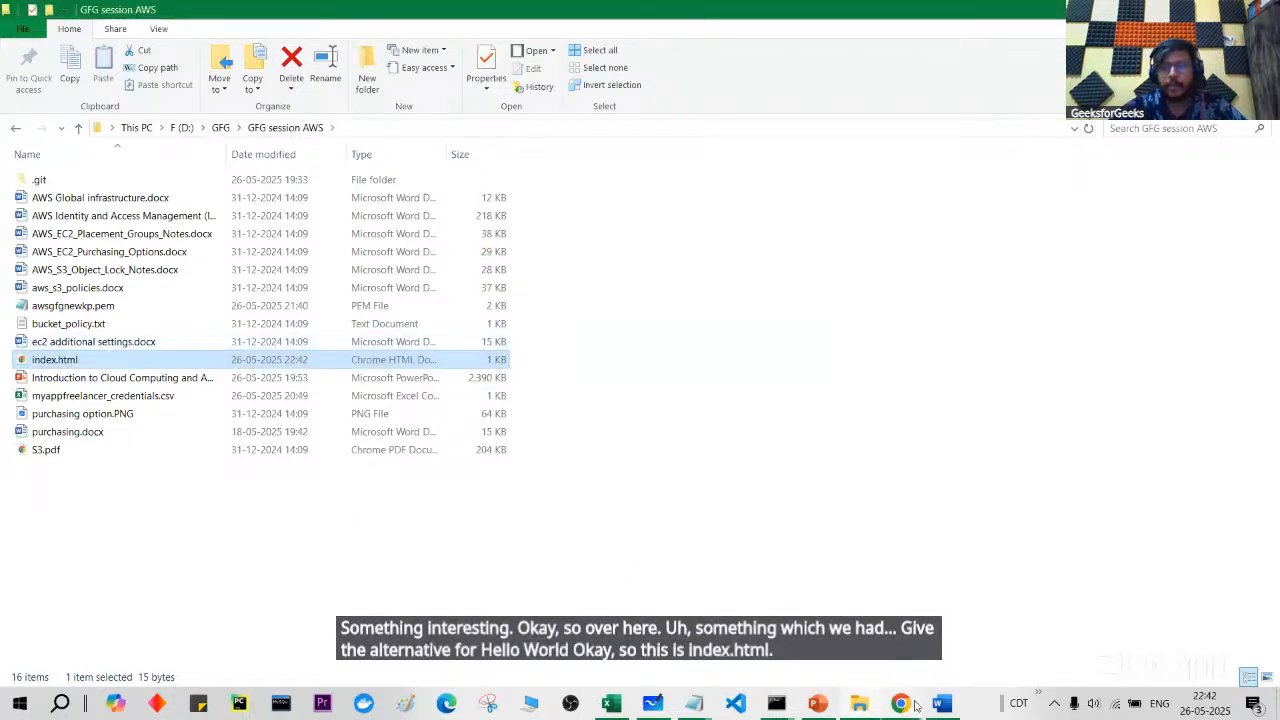
pyautogui.moveTo(905, 704)
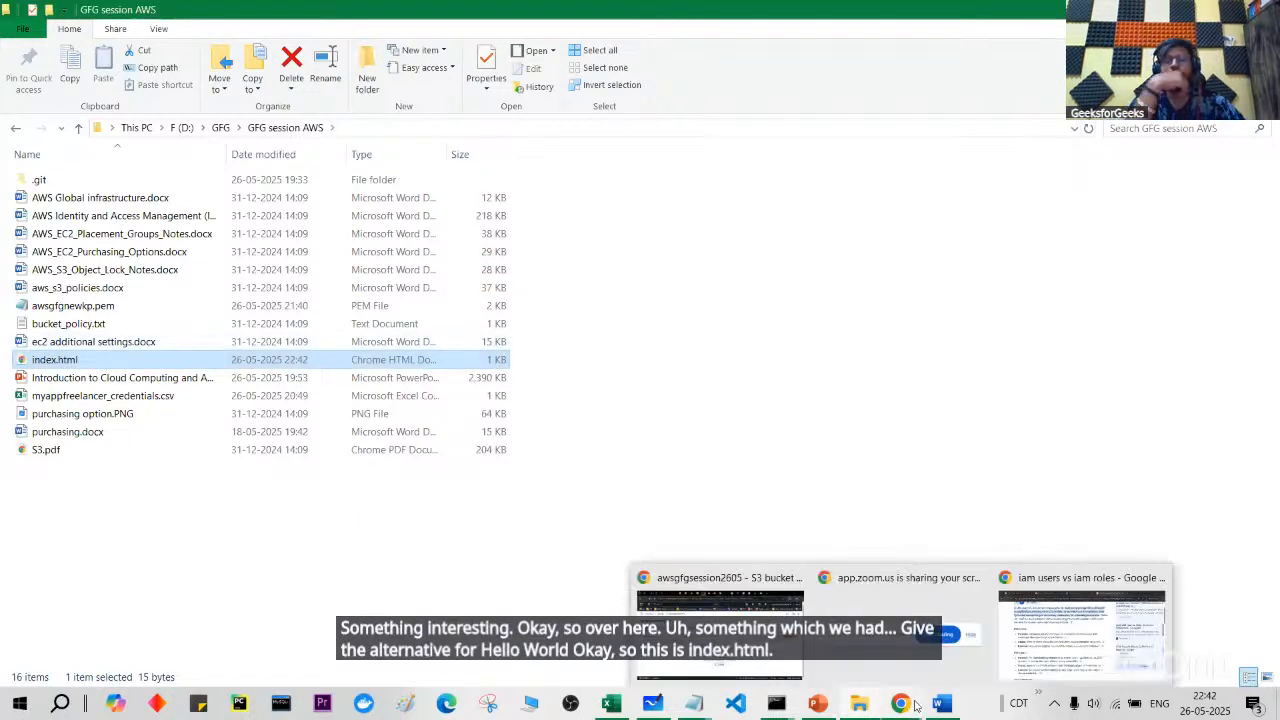
pyautogui.click(720, 595)
pyautogui.hotkey('alt', 'Tab')
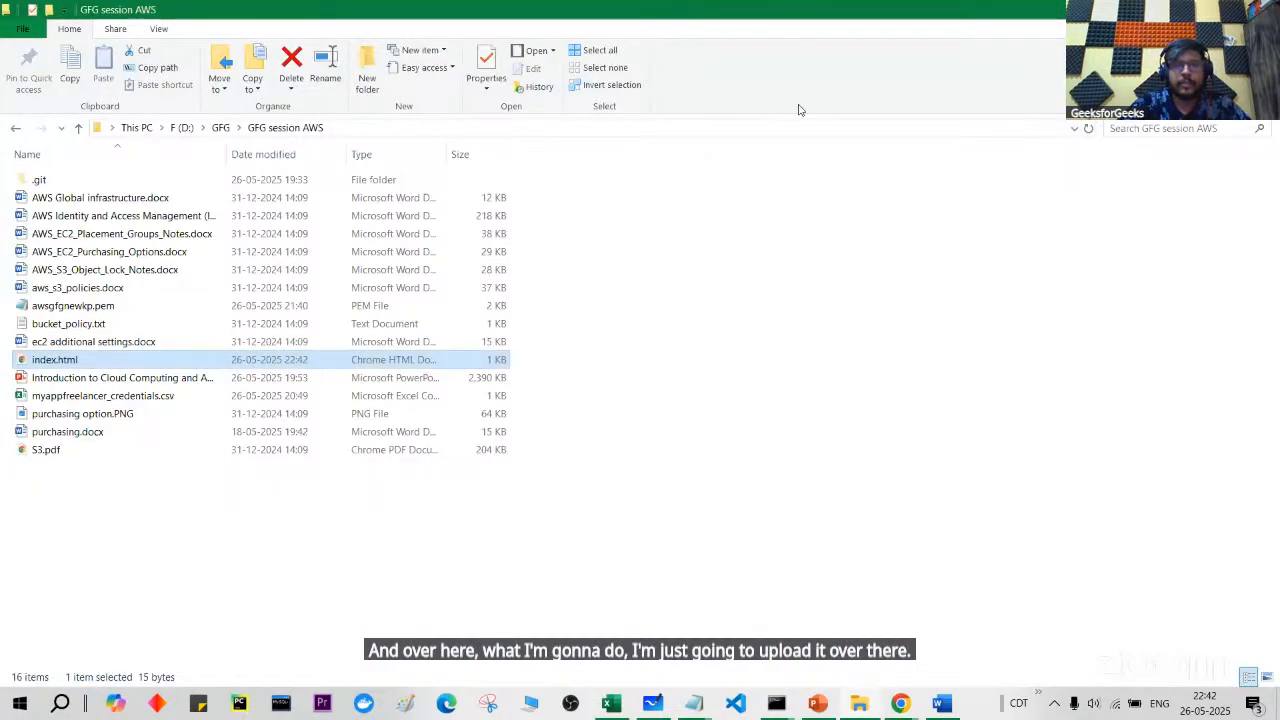
# Step: Drag index.html from the folder onto the bucket's upload page and expand Permissions
pyautogui.moveTo(734, 14); pyautogui.dragTo(1066, 68)
pyautogui.moveTo(590, 425); pyautogui.dragTo(309, 564)
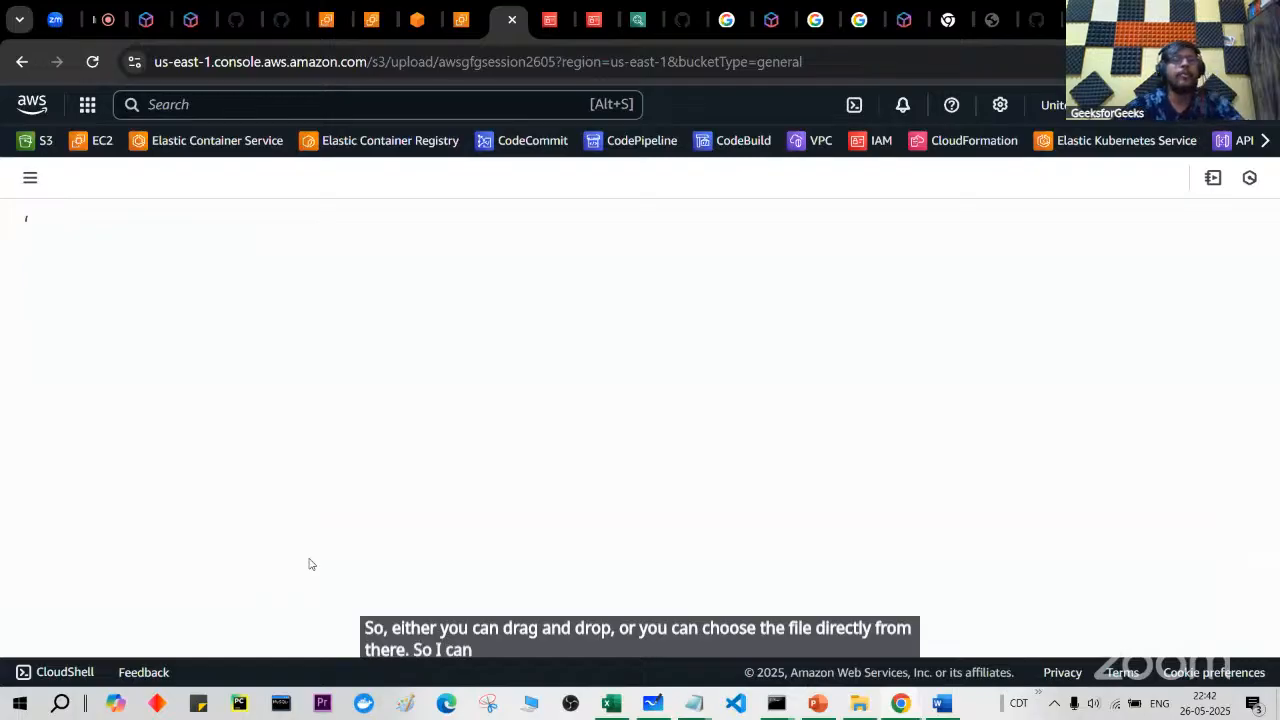
pyautogui.scroll(-3, 309, 564)
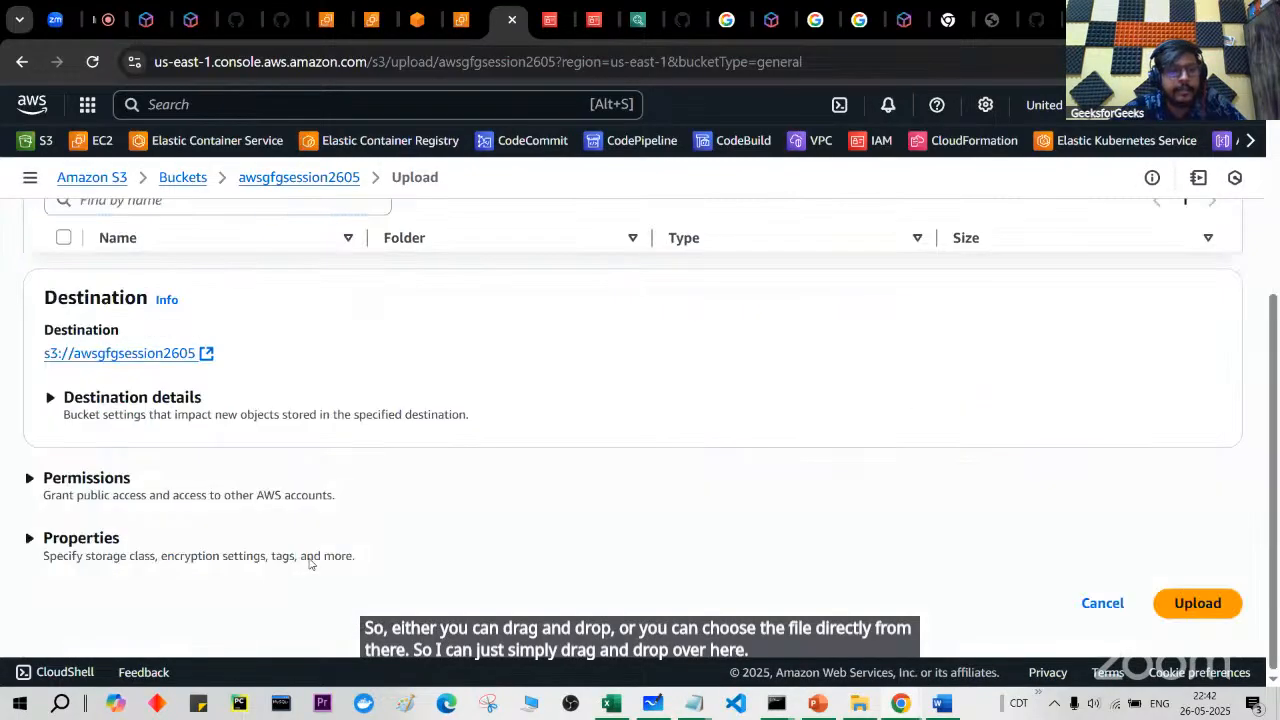
pyautogui.click(103, 477)
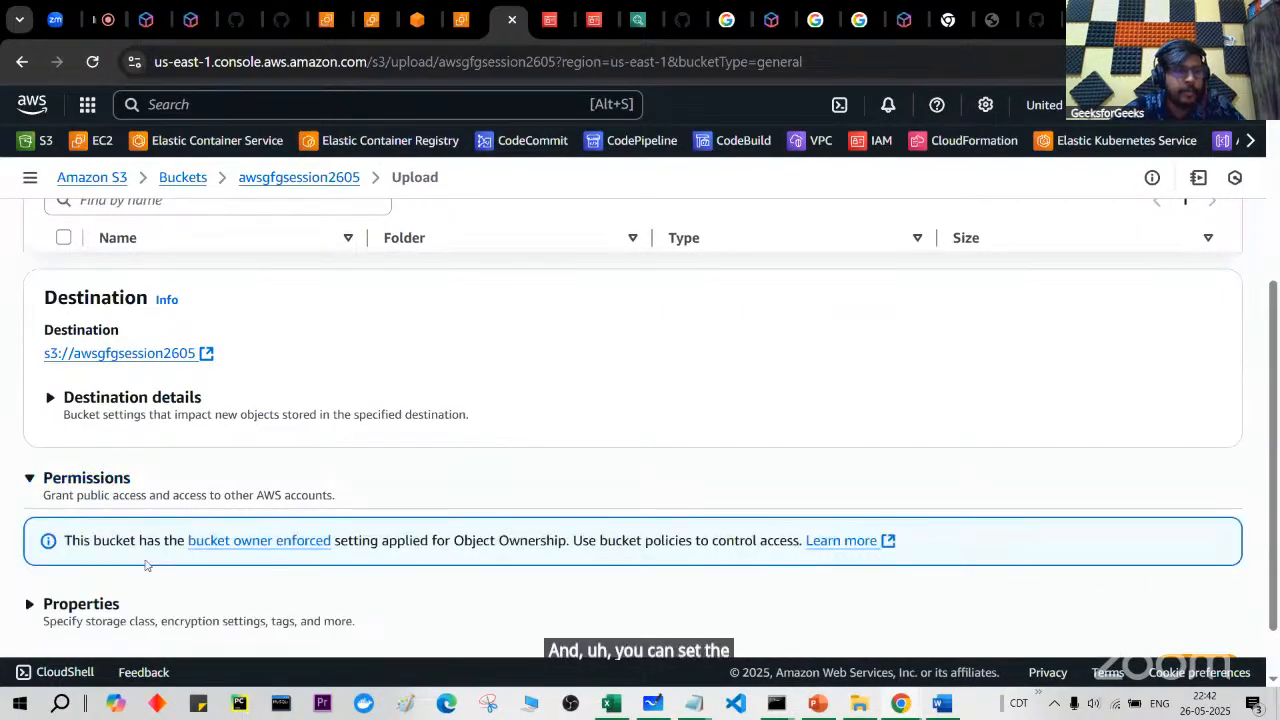
# Step: Expand Properties to show the Storage class options, leaving Standard, then return to PowerPoint slide 52
pyautogui.scroll(-1, 98, 510)
pyautogui.click(95, 540)
pyautogui.scroll(-2, 95, 540)
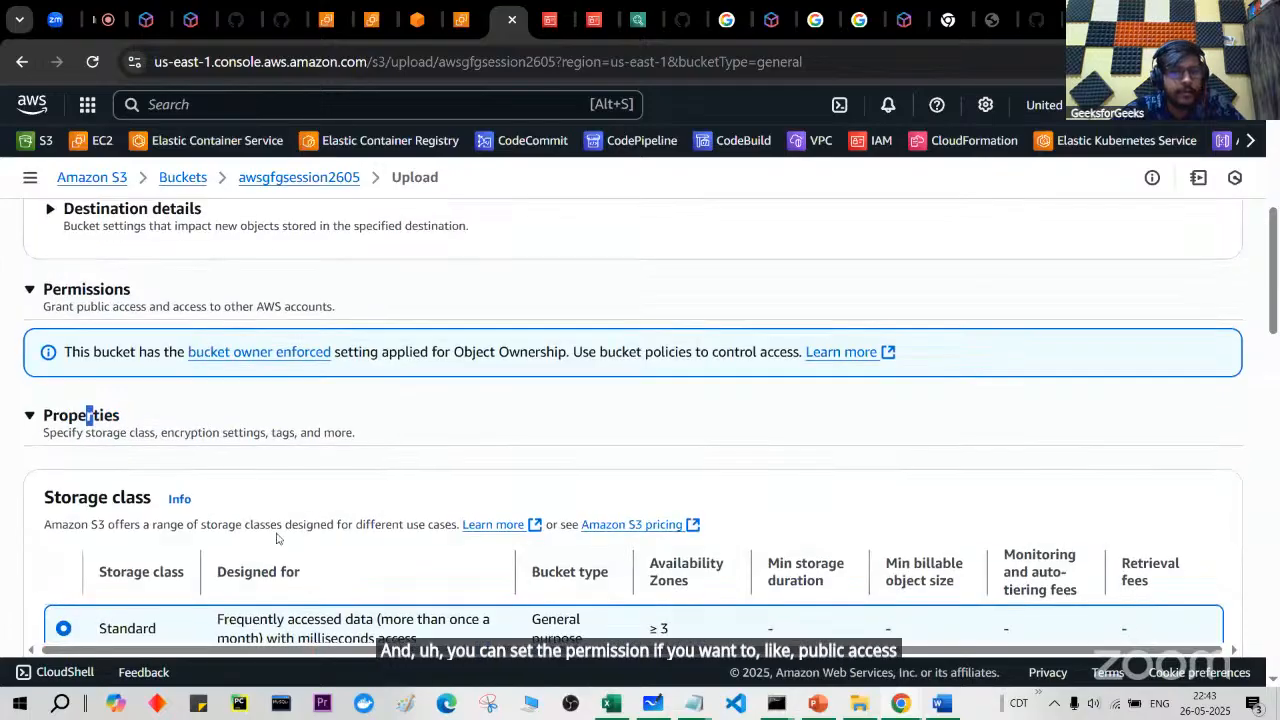
pyautogui.scroll(-2, 452, 509)
pyautogui.scroll(-3, 452, 509)
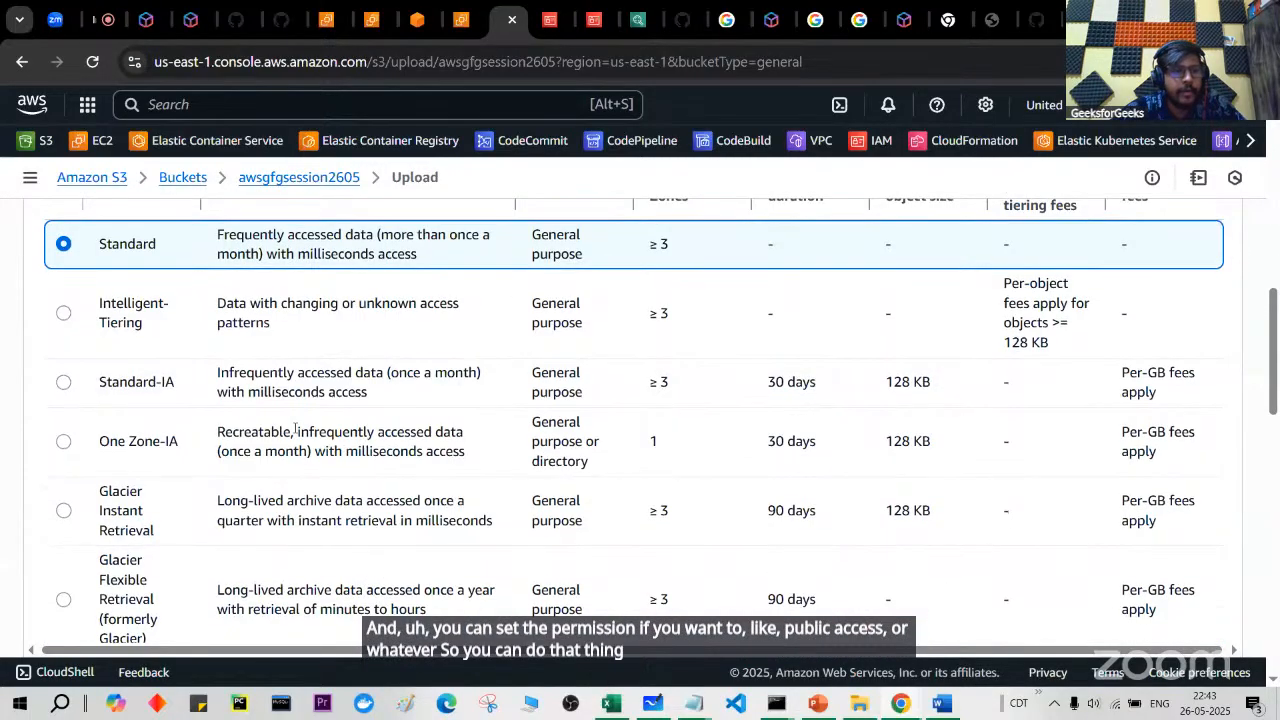
pyautogui.scroll(2, 294, 430)
pyautogui.moveTo(40, 262); pyautogui.dragTo(156, 268)
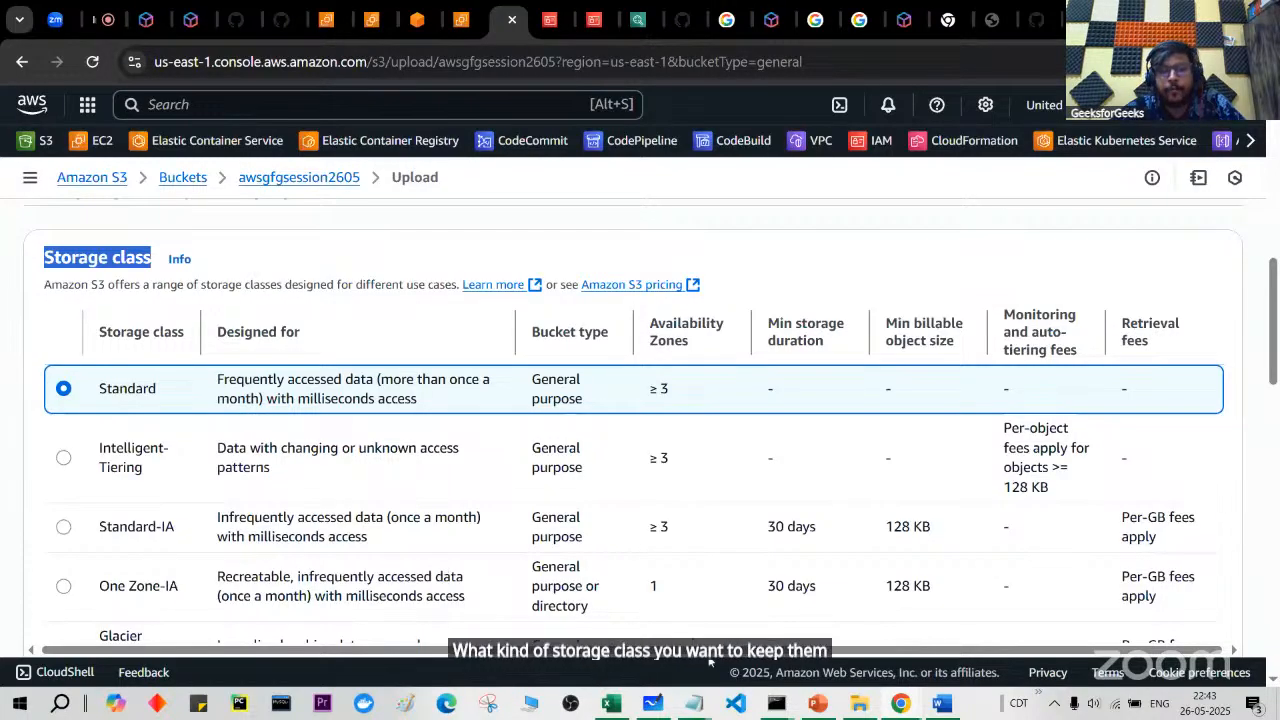
pyautogui.click(820, 706)
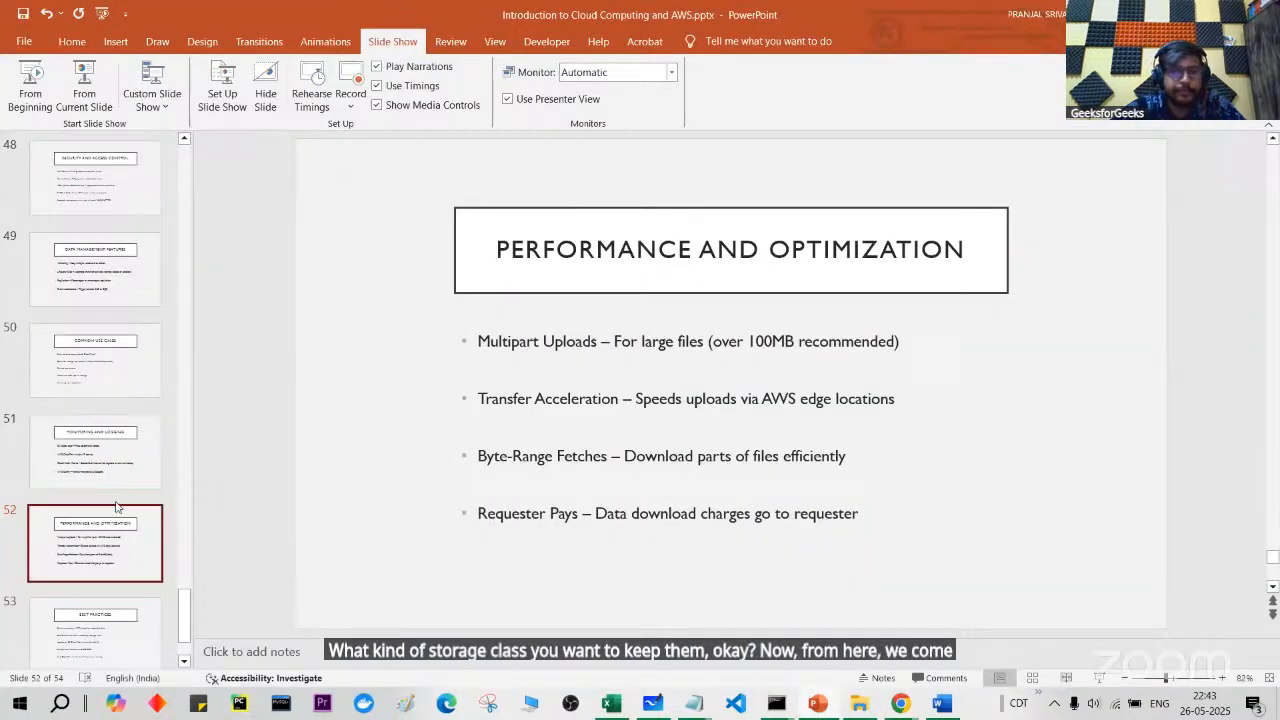
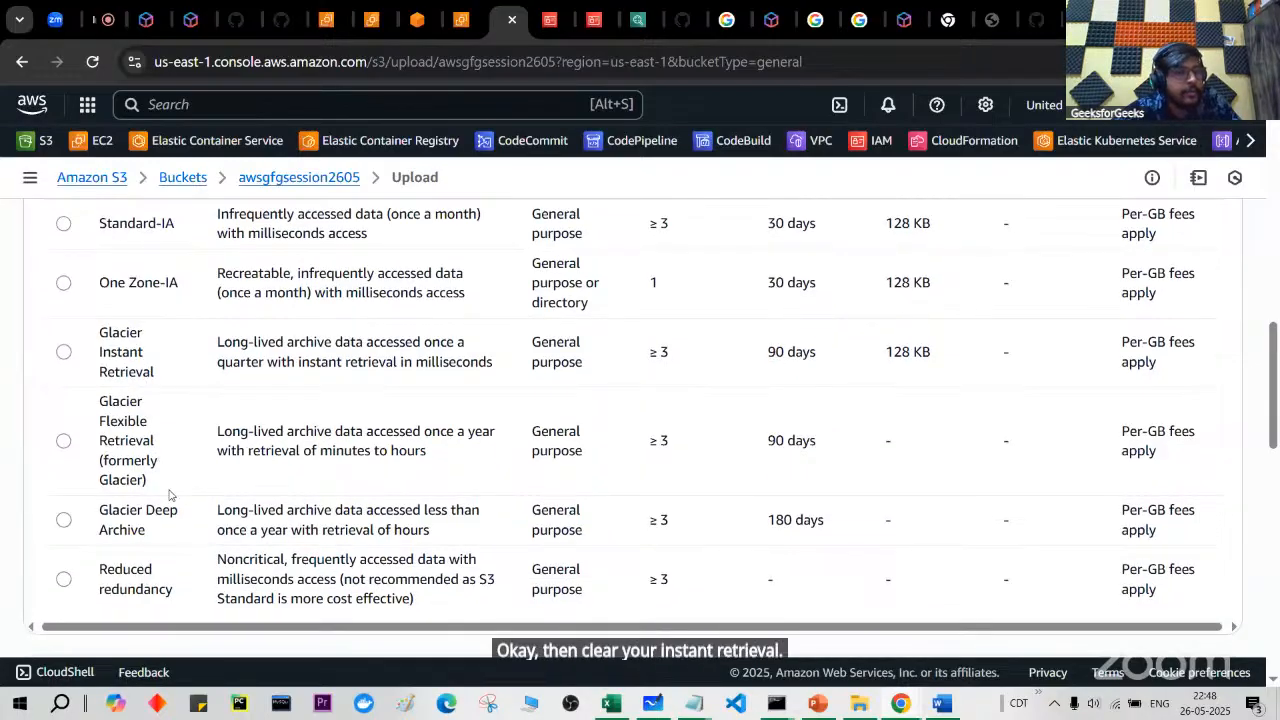
pyautogui.scroll(-1, 176, 535)
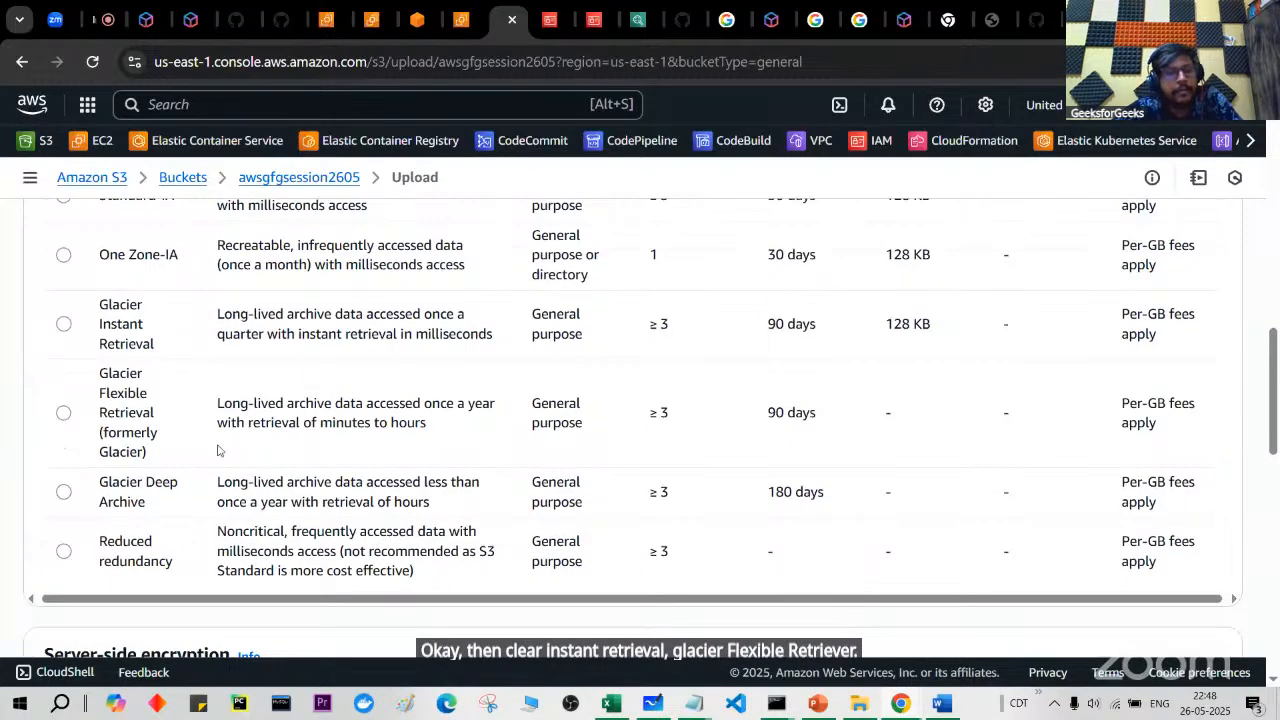
# Step: Scroll through the Storage class table on the upload page, leaving Standard selected
pyautogui.scroll(4, 218, 450)
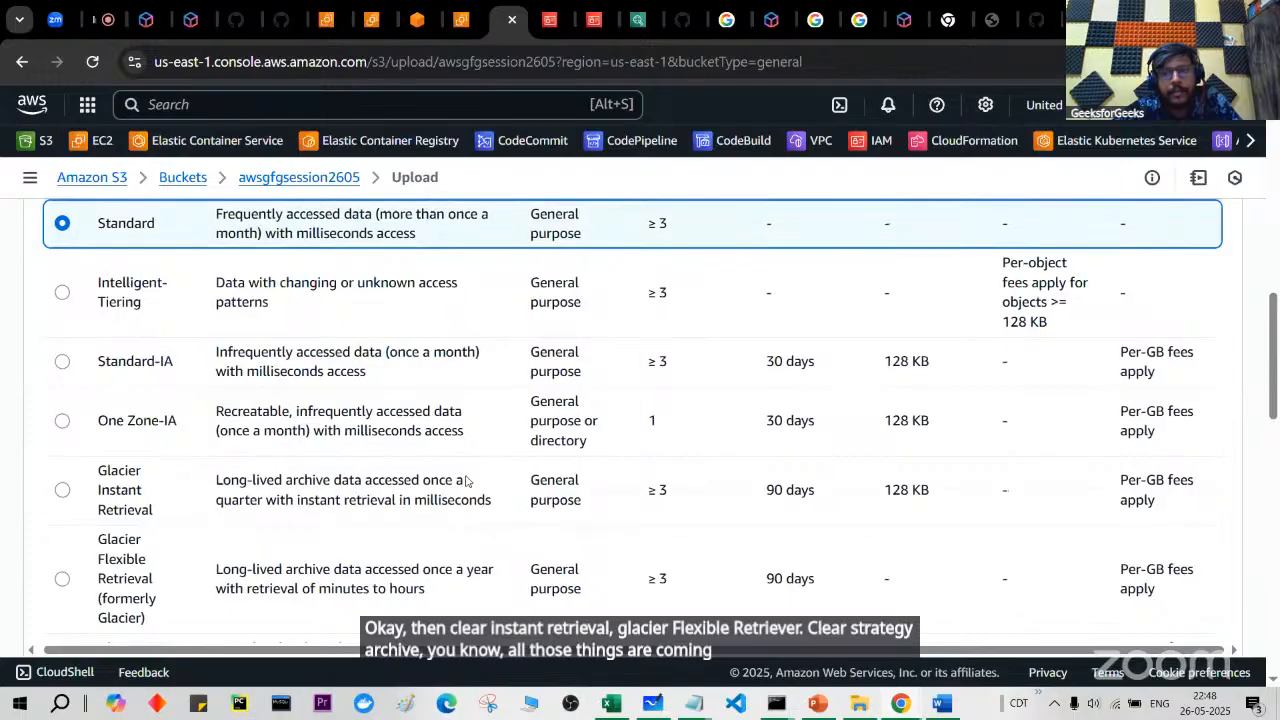
pyautogui.scroll(2, 767, 477)
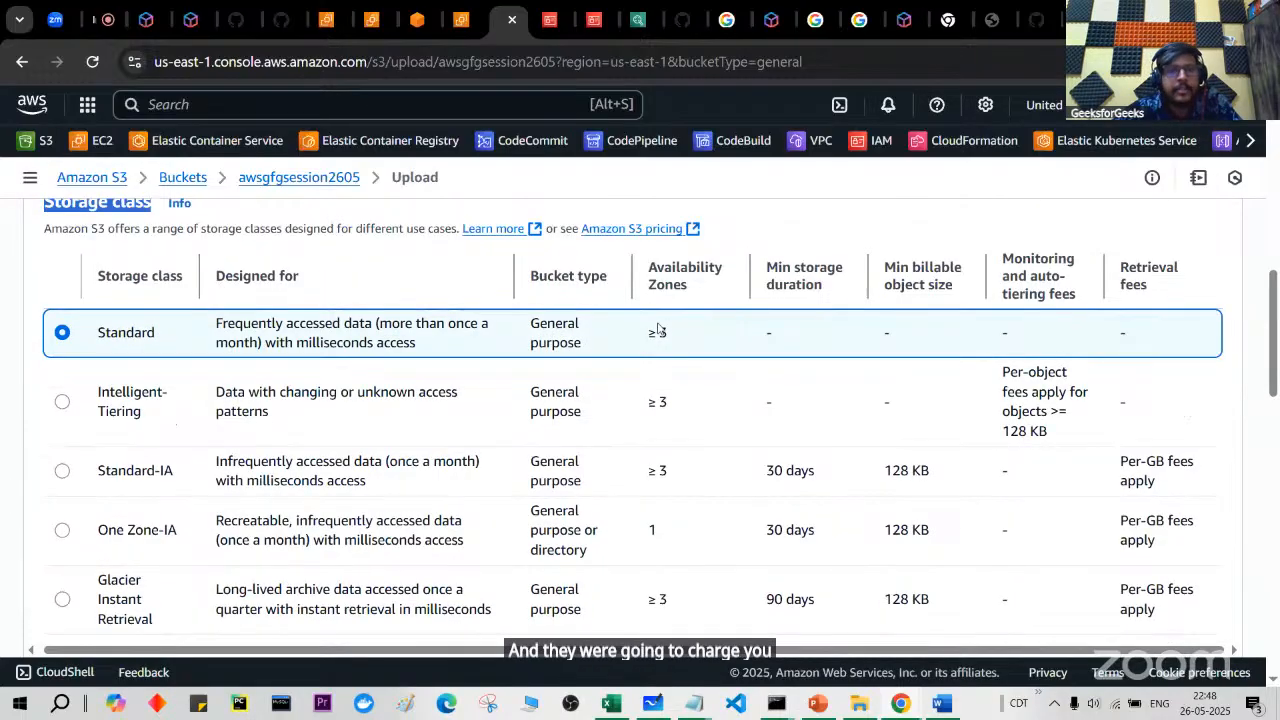
# Step: Open the Amazon S3 pricing page and highlight the first S3 Standard per-GB storage tier
pyautogui.click(648, 230)
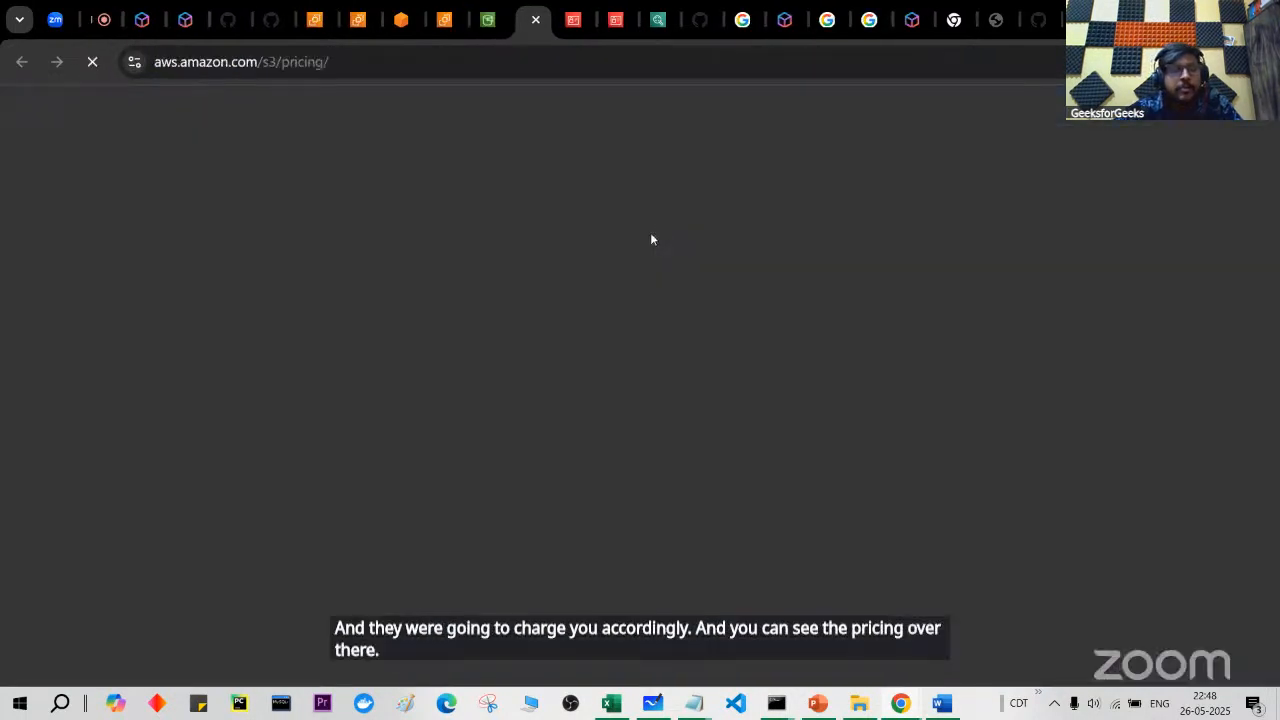
pyautogui.scroll(-10, 575, 440)
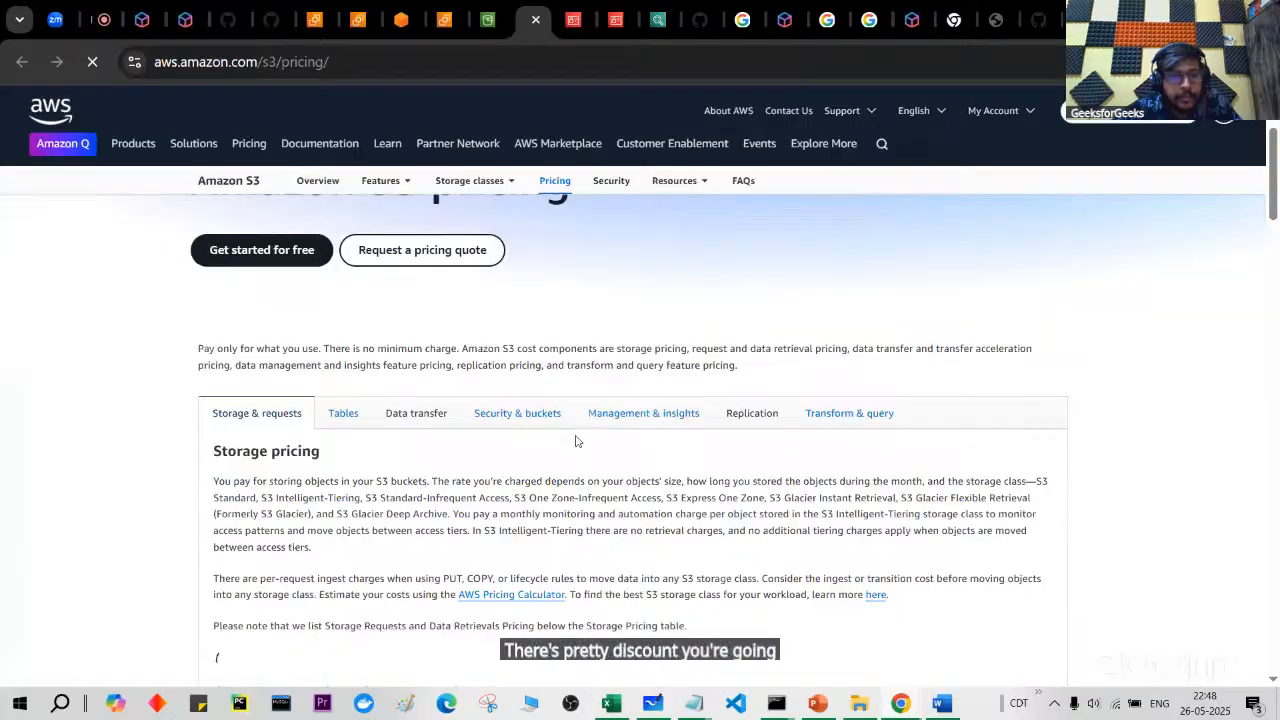
pyautogui.scroll(-2, 575, 440)
pyautogui.scroll(8, 575, 440)
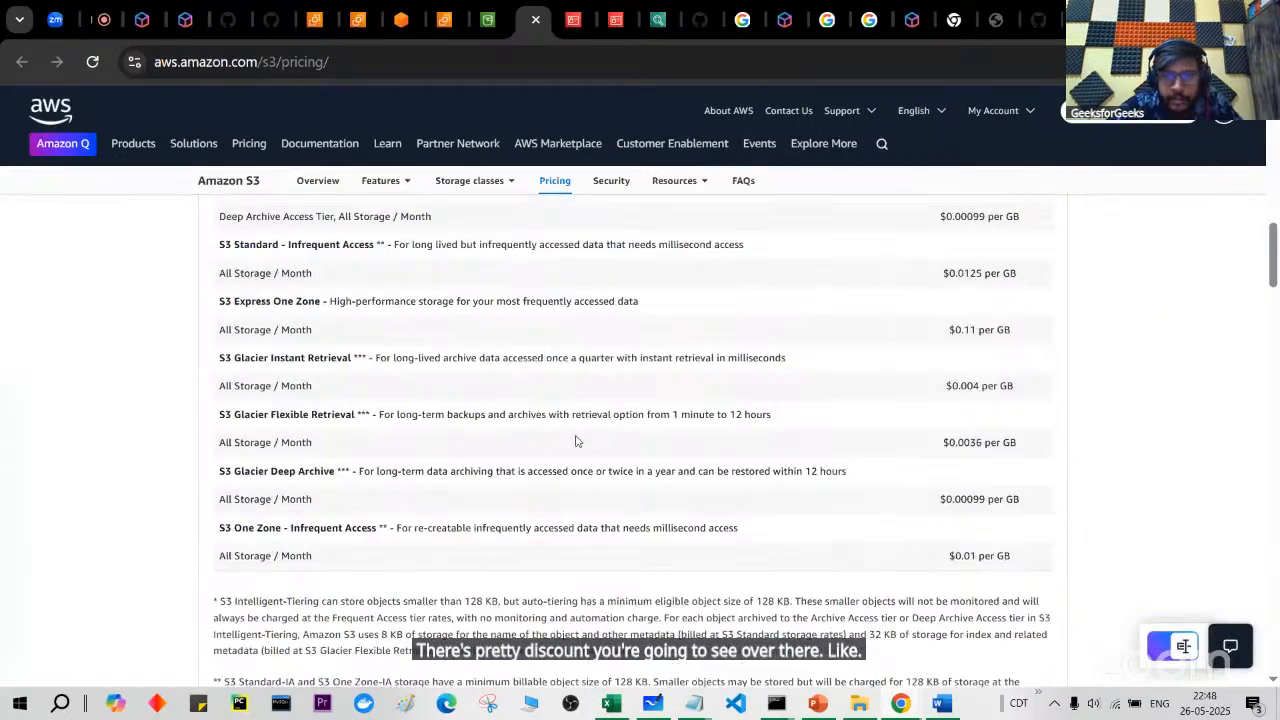
pyautogui.scroll(4, 575, 440)
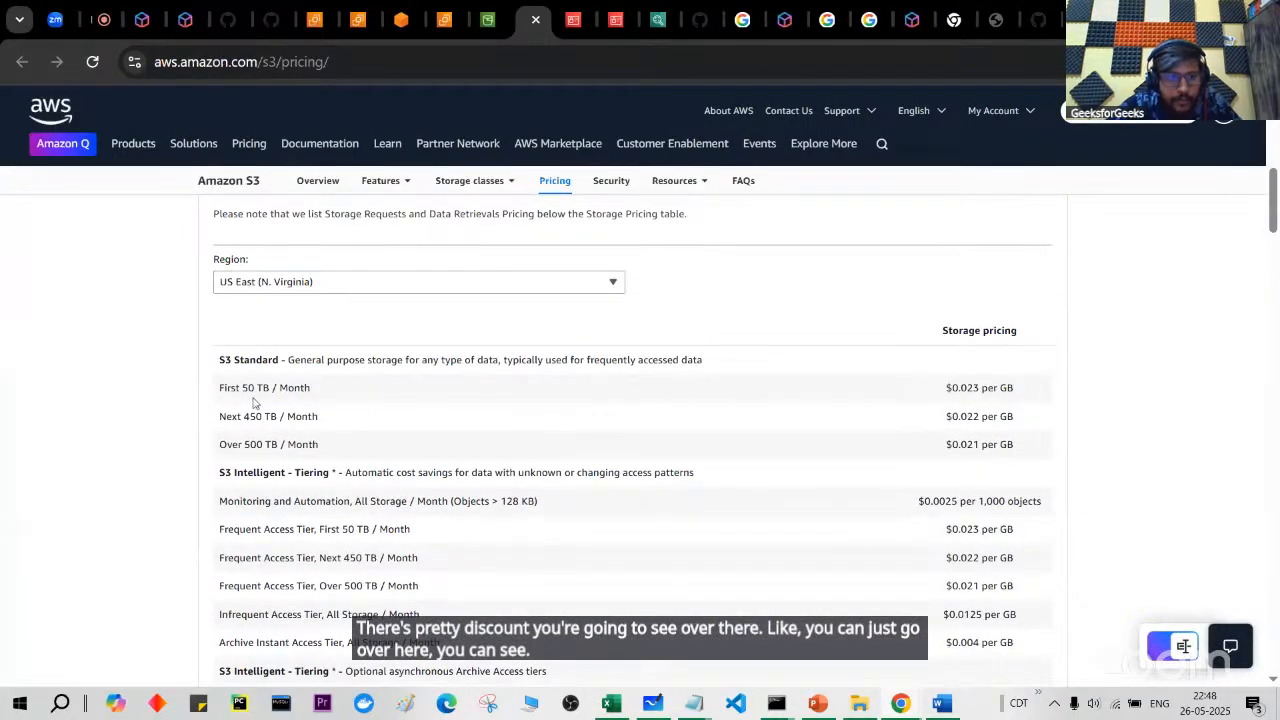
pyautogui.moveTo(249, 389); pyautogui.dragTo(371, 394)
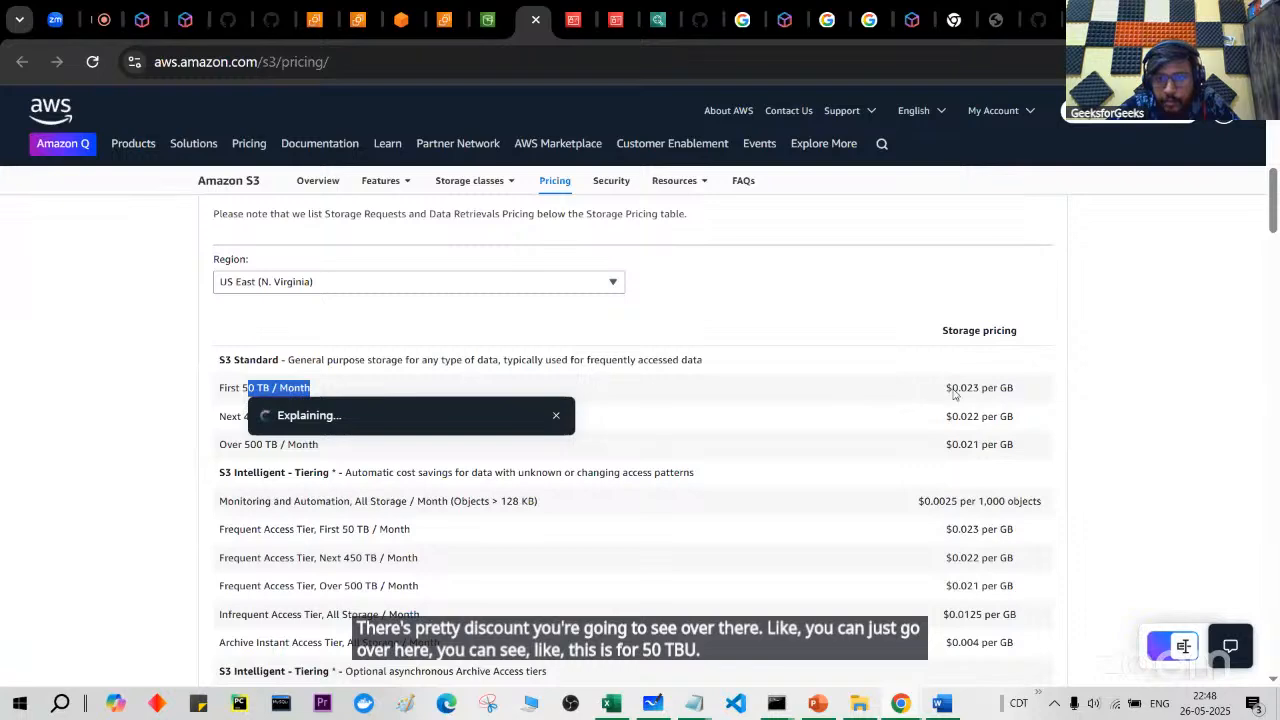
# Step: Compare storage prices for the other S3 storage classes, then return to the upload page
pyautogui.scroll(-4, 955, 420)
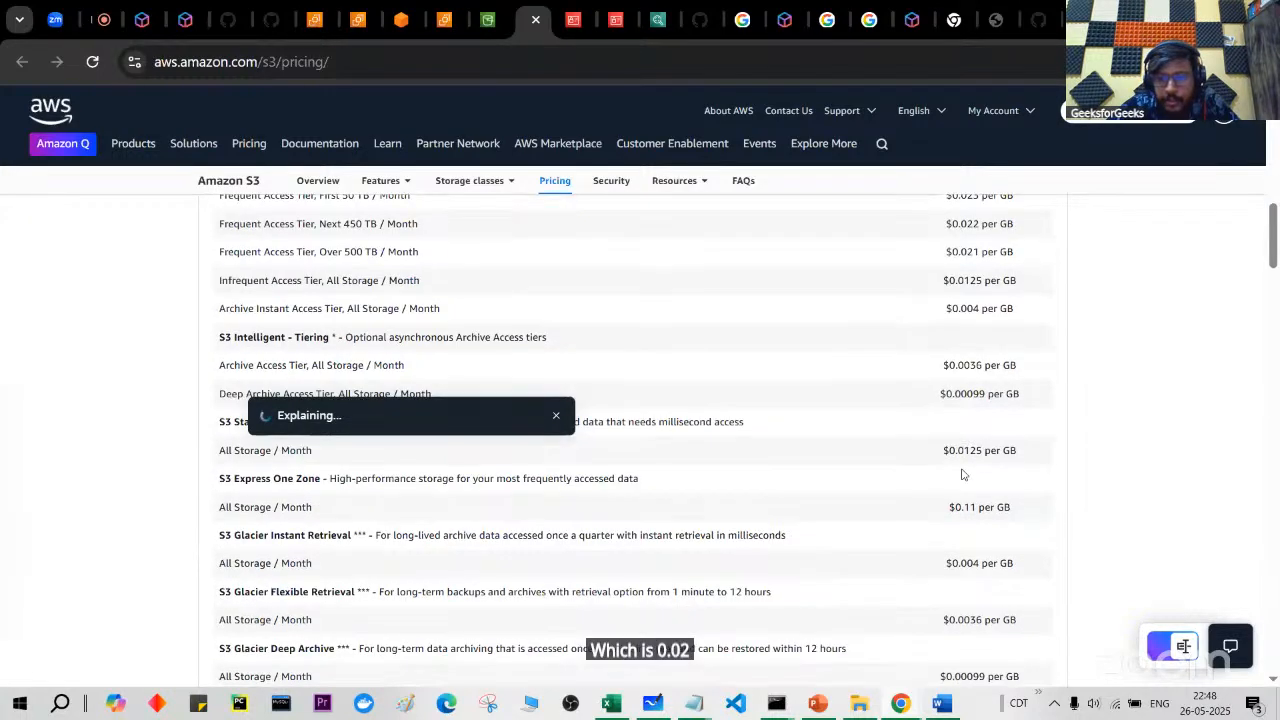
pyautogui.scroll(-3, 963, 474)
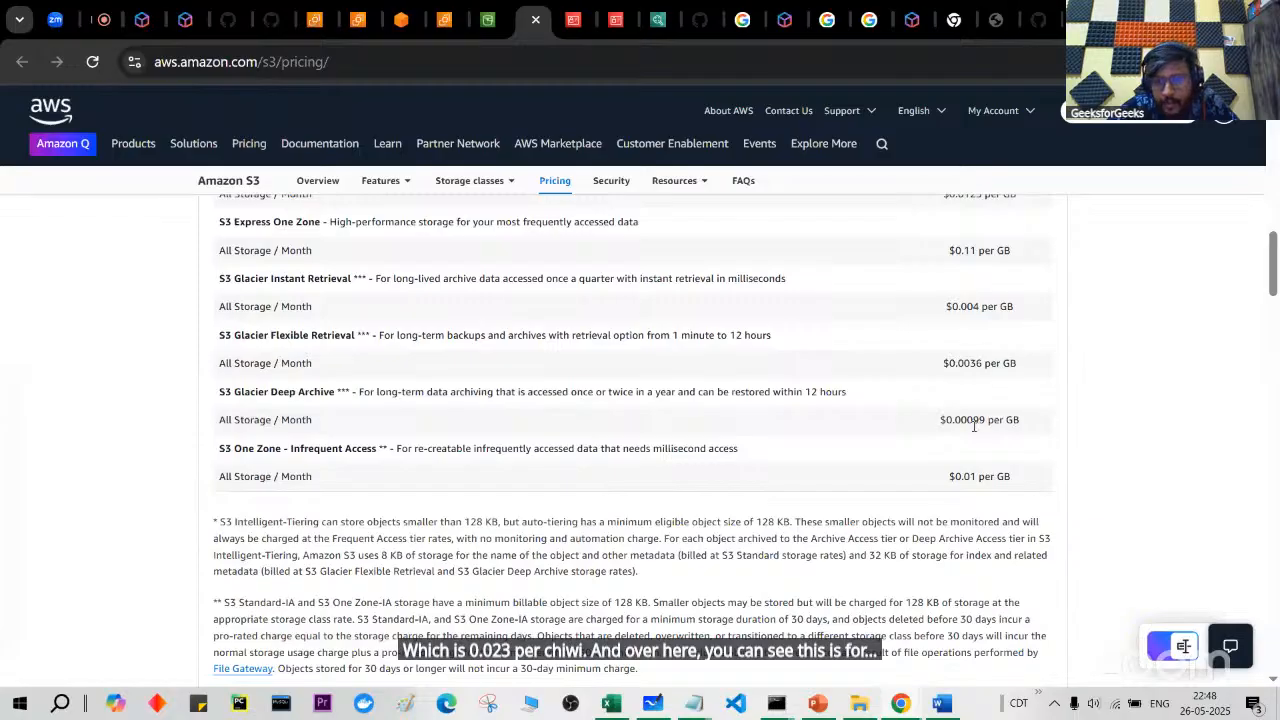
pyautogui.scroll(3, 974, 426)
pyautogui.scroll(-3, 970, 426)
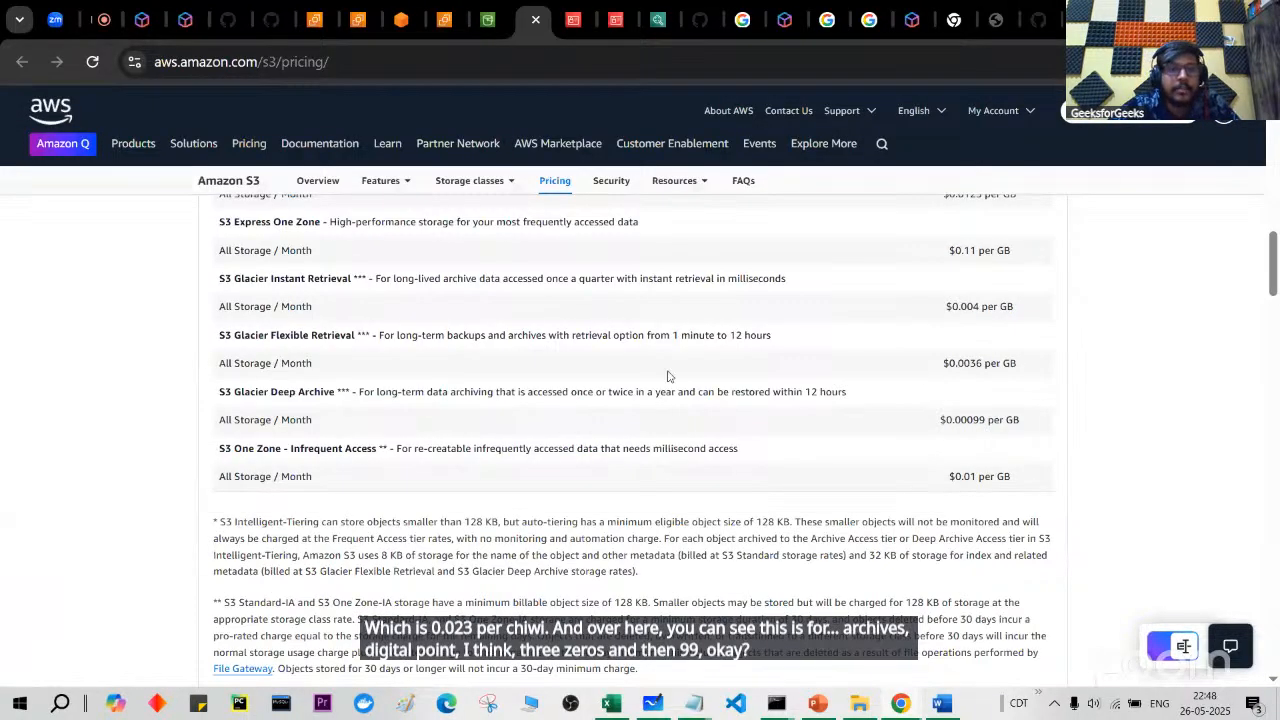
pyautogui.scroll(10, 502, 443)
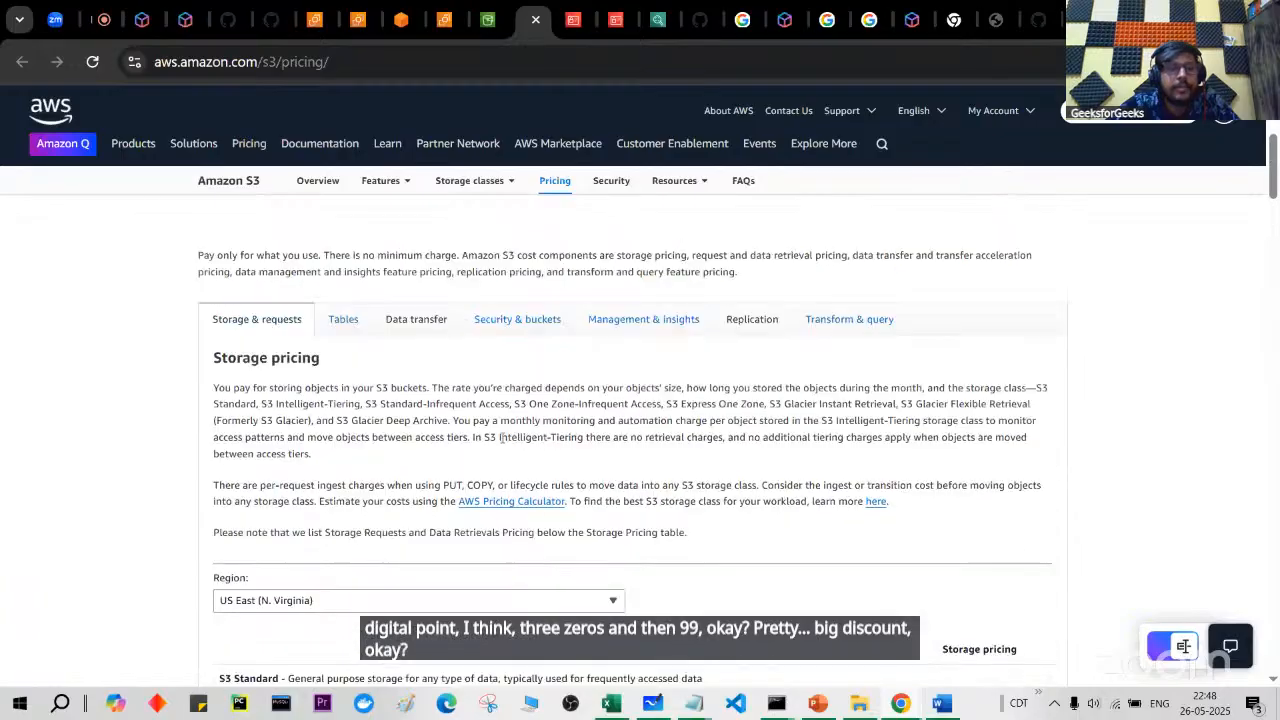
pyautogui.click(487, 19)
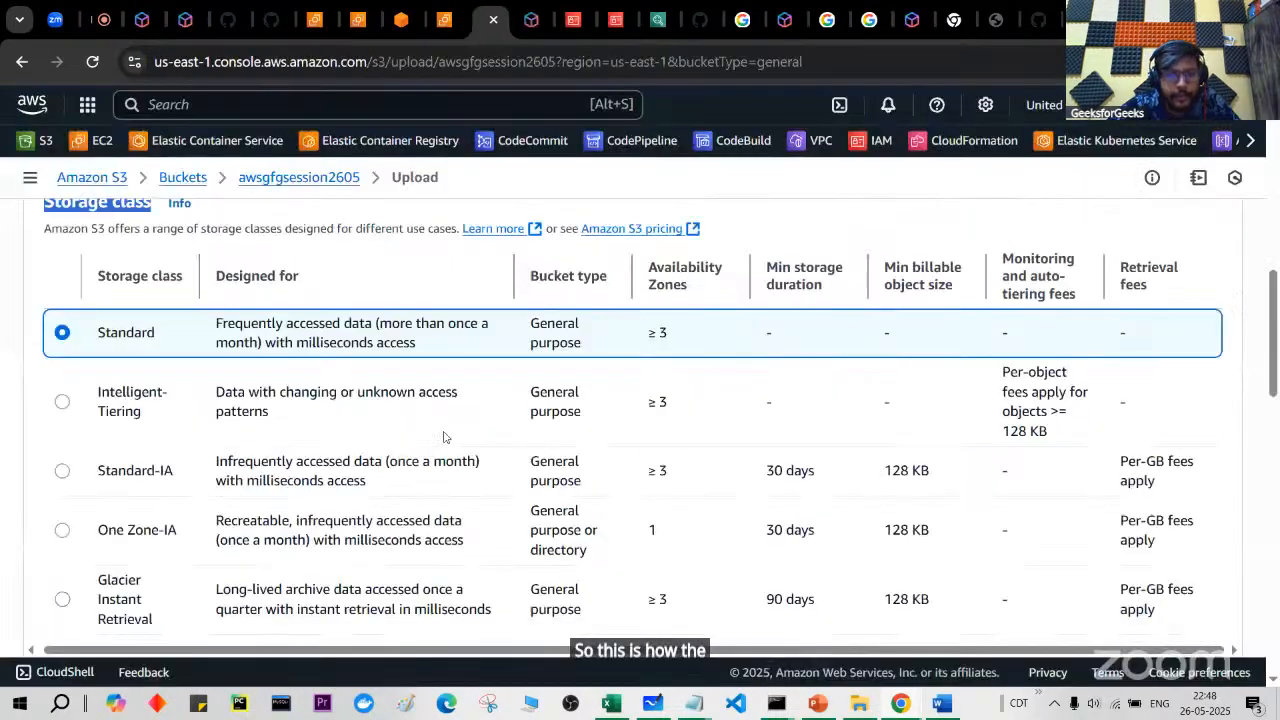
# Step: Upload index.html with Standard storage, then close to see it in awsgfgsession2605's object list
pyautogui.scroll(-9, 294, 358)
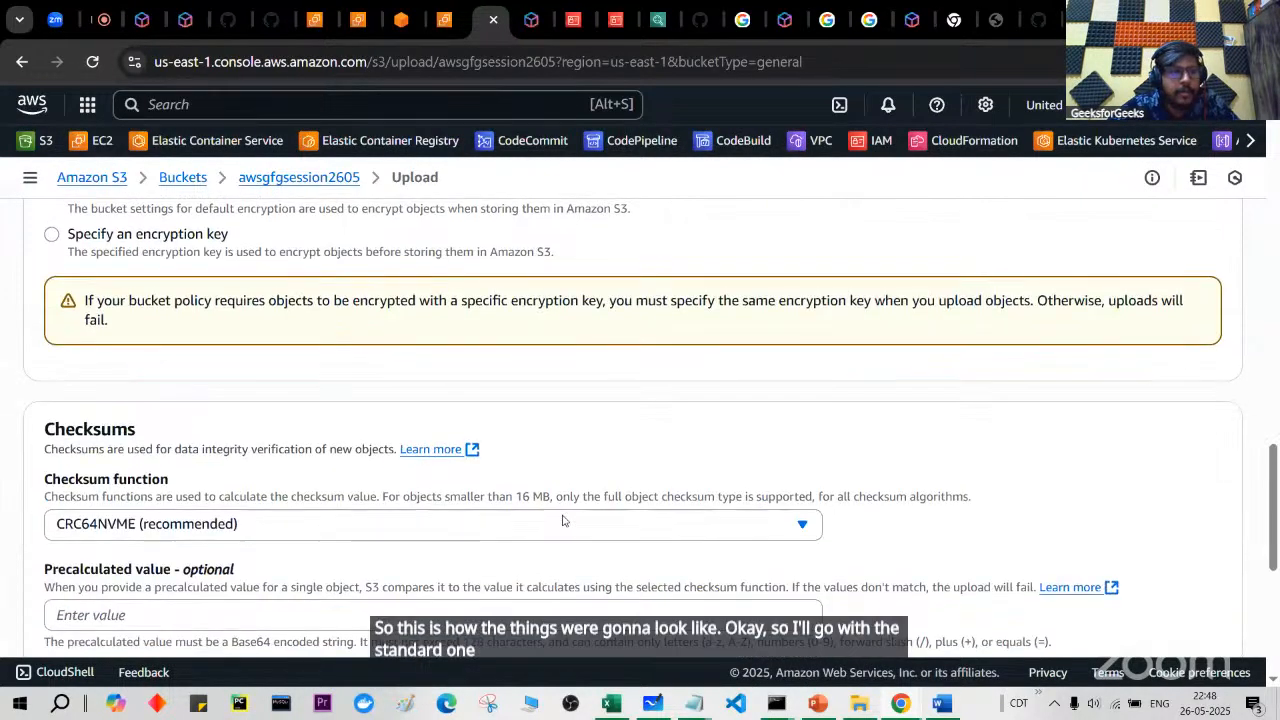
pyautogui.scroll(2, 247, 396)
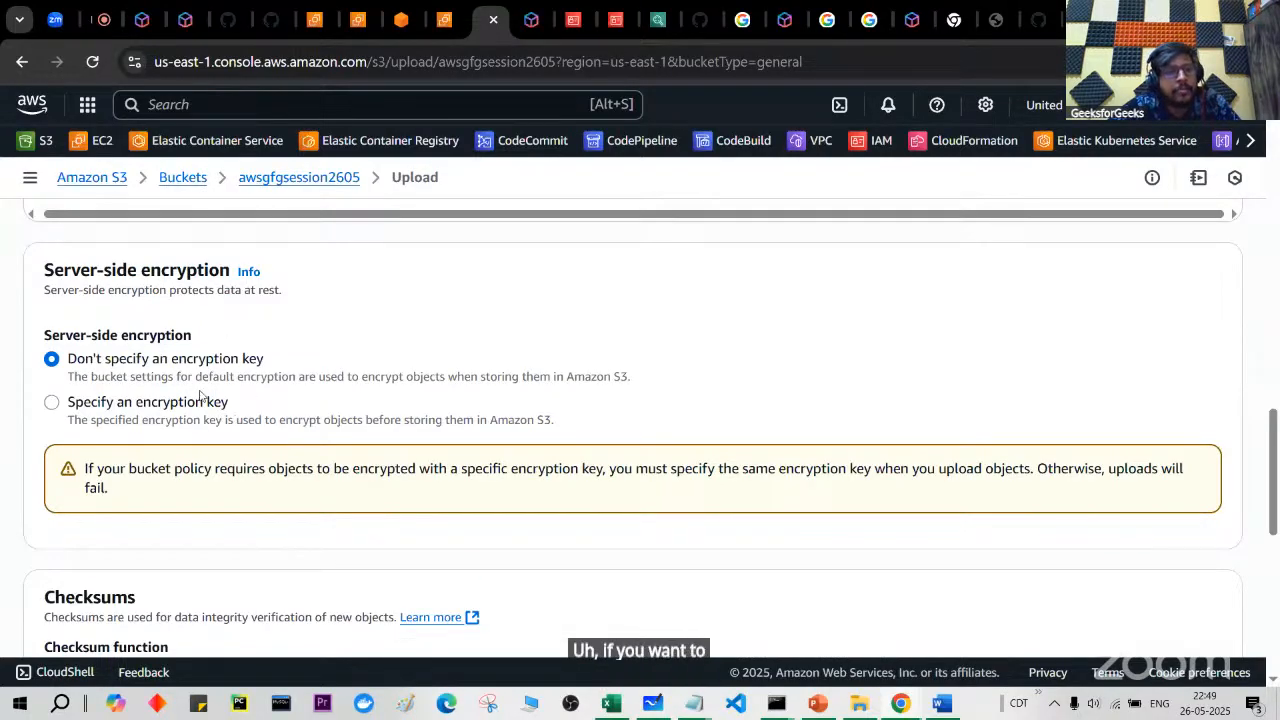
pyautogui.scroll(-1, 410, 465)
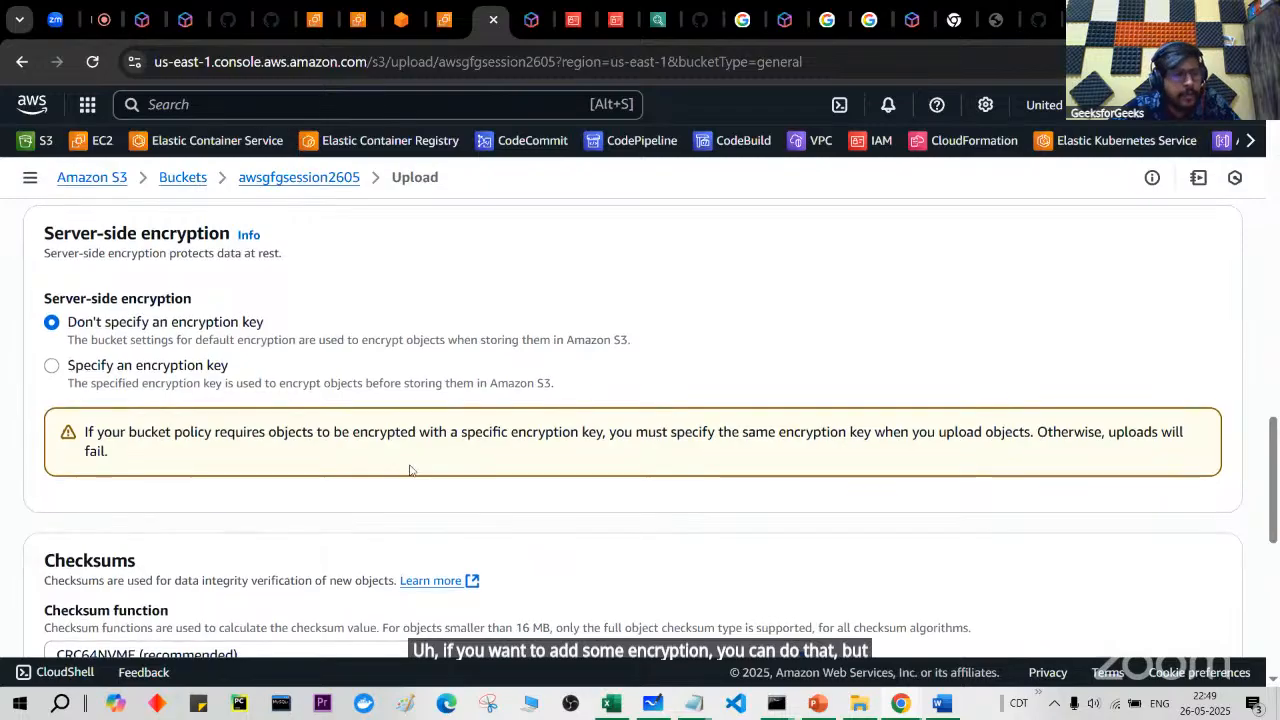
pyautogui.scroll(-5, 410, 467)
pyautogui.scroll(-2, 410, 470)
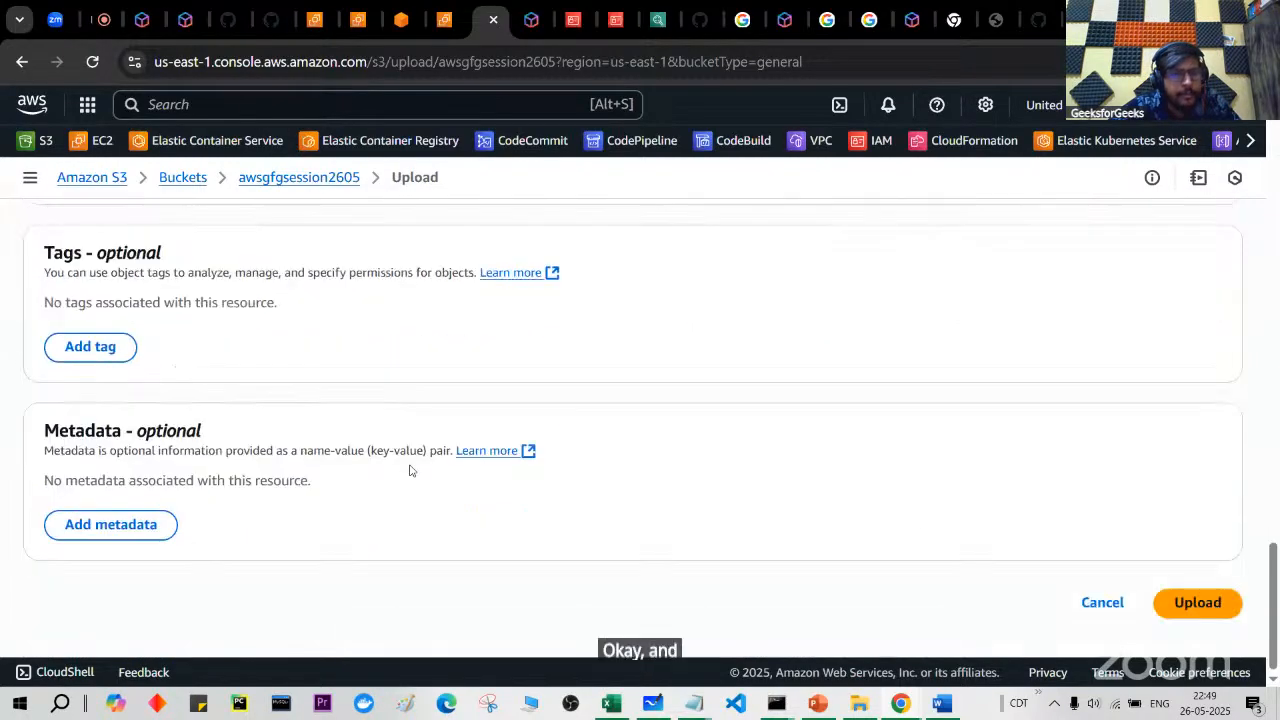
pyautogui.click(1196, 604)
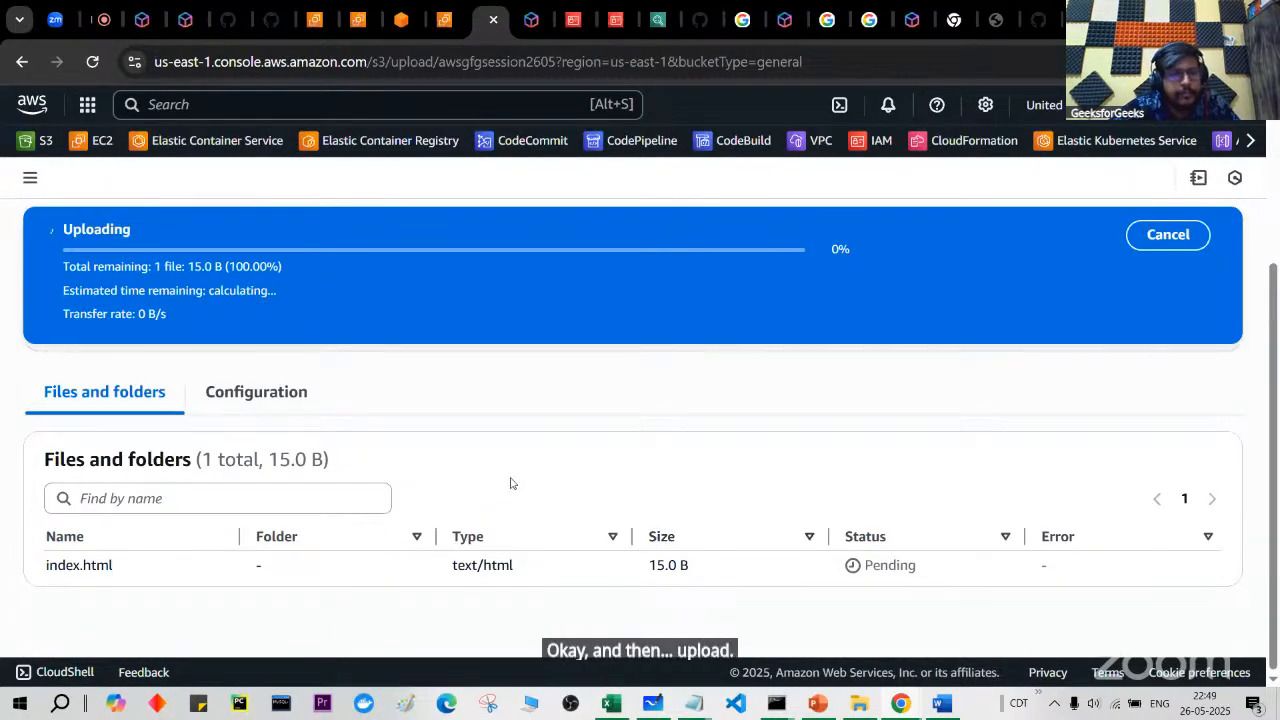
pyautogui.click(1218, 231)
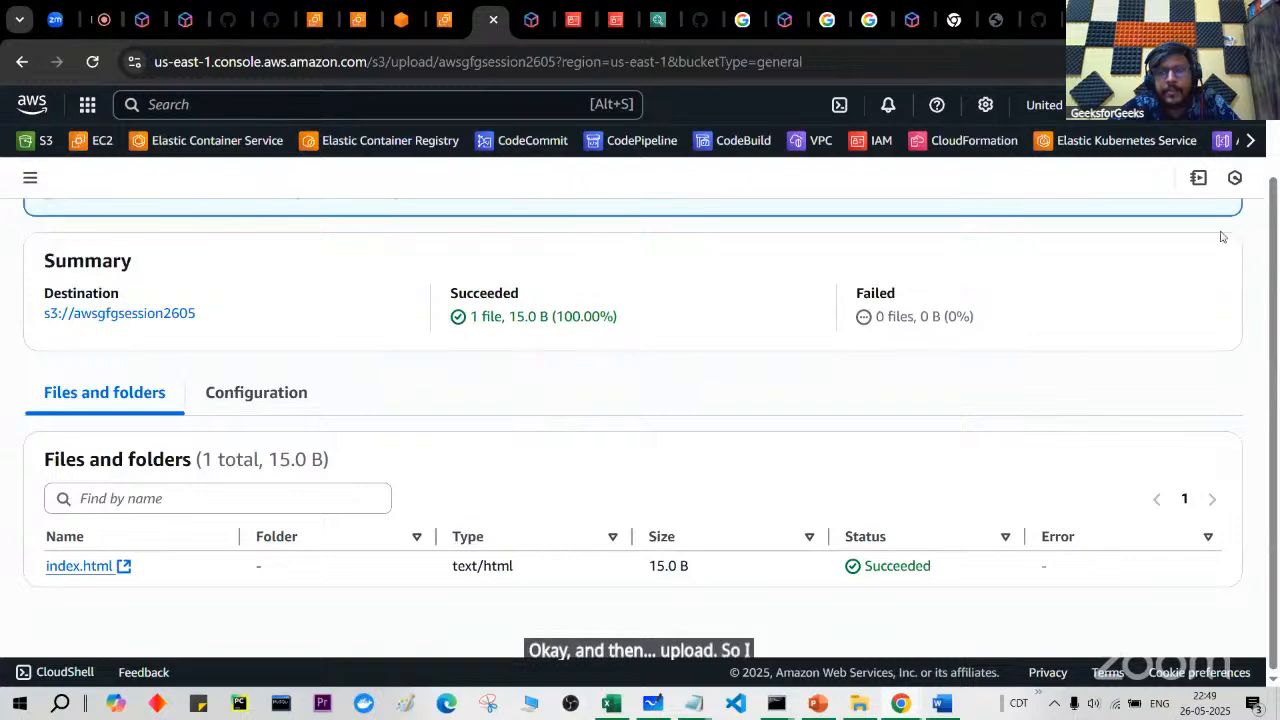
pyautogui.scroll(1, 885, 401)
pyautogui.click(1202, 222)
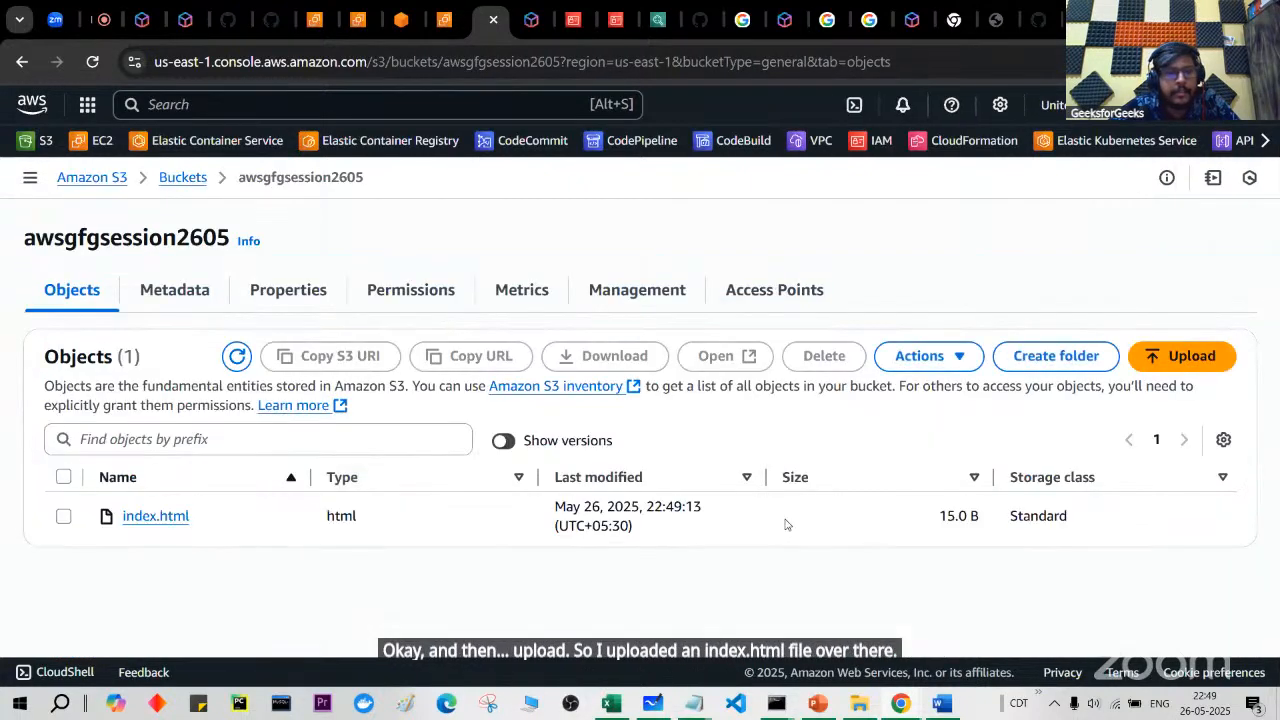
# Step: Open index.html's object details and copy its S3 URI
pyautogui.click(66, 518)
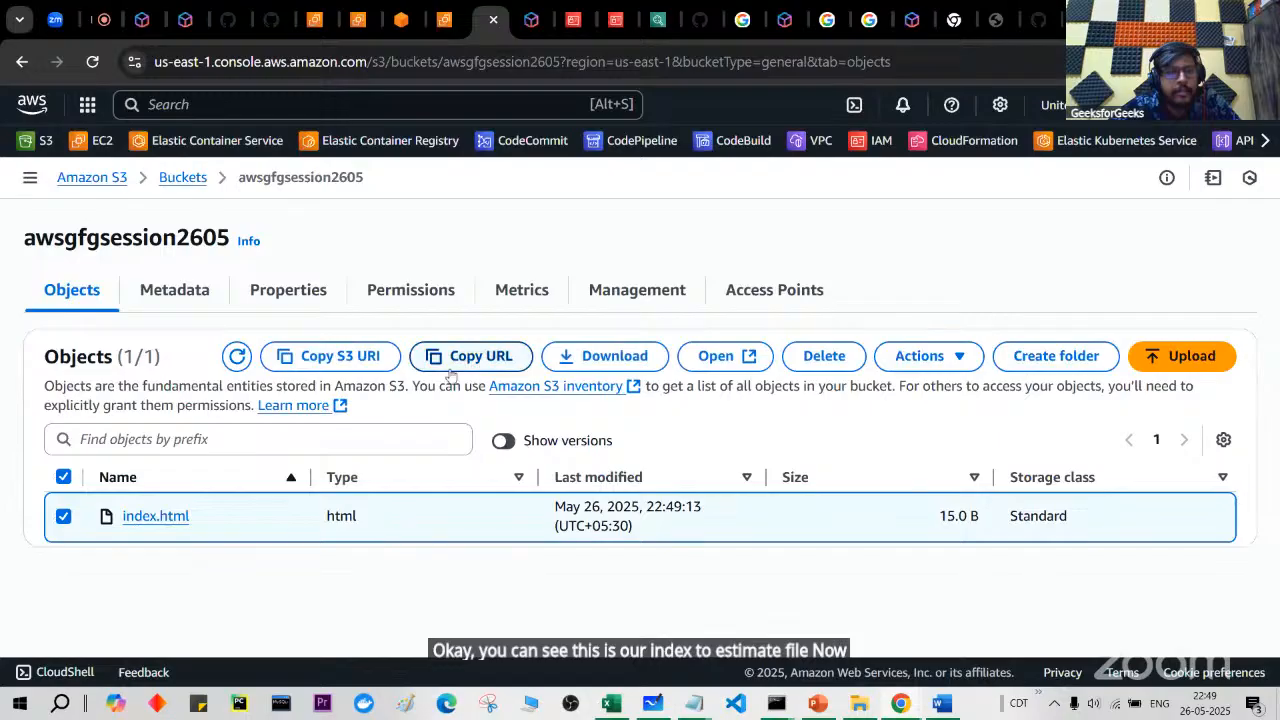
pyautogui.click(156, 516)
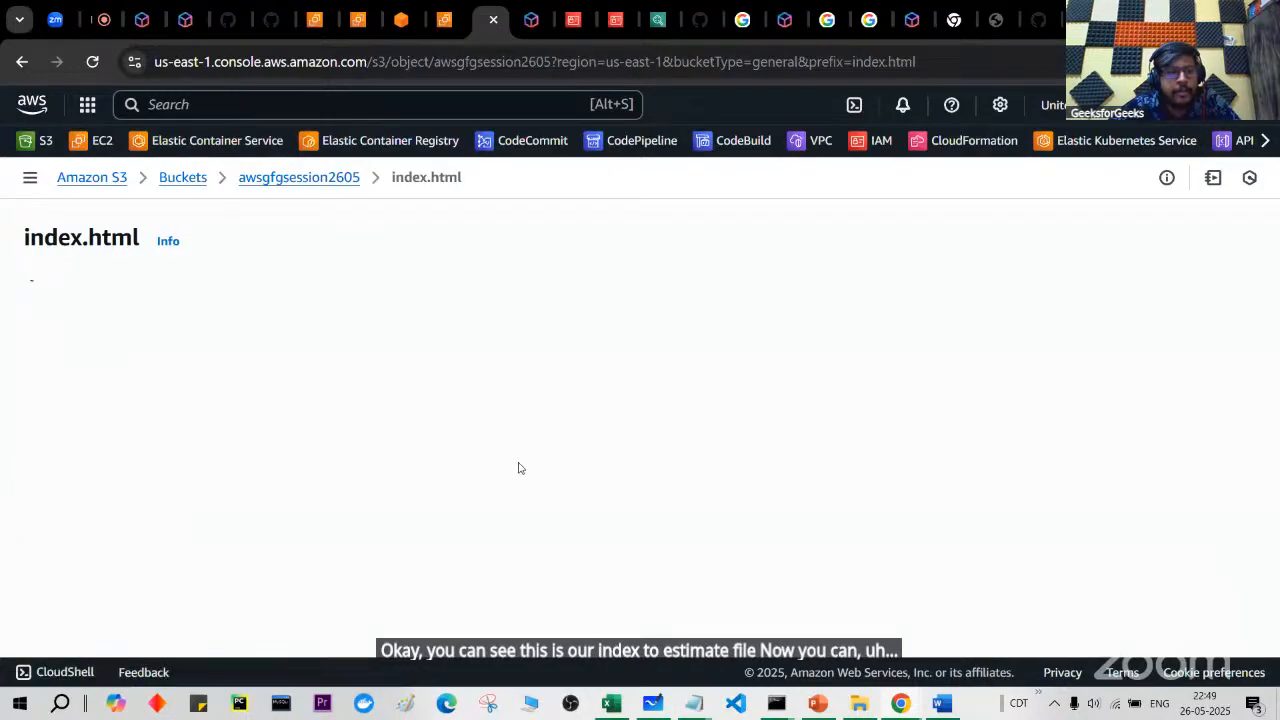
pyautogui.scroll(-2, 586, 420)
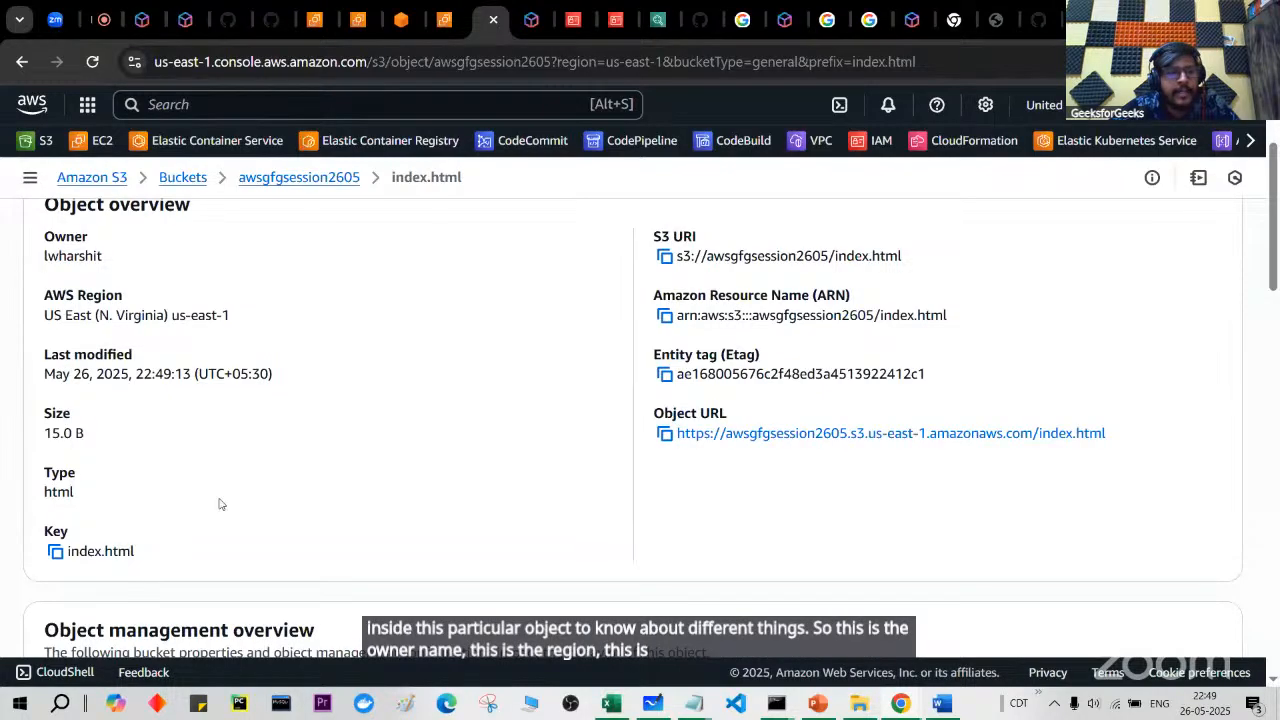
pyautogui.scroll(1, 747, 399)
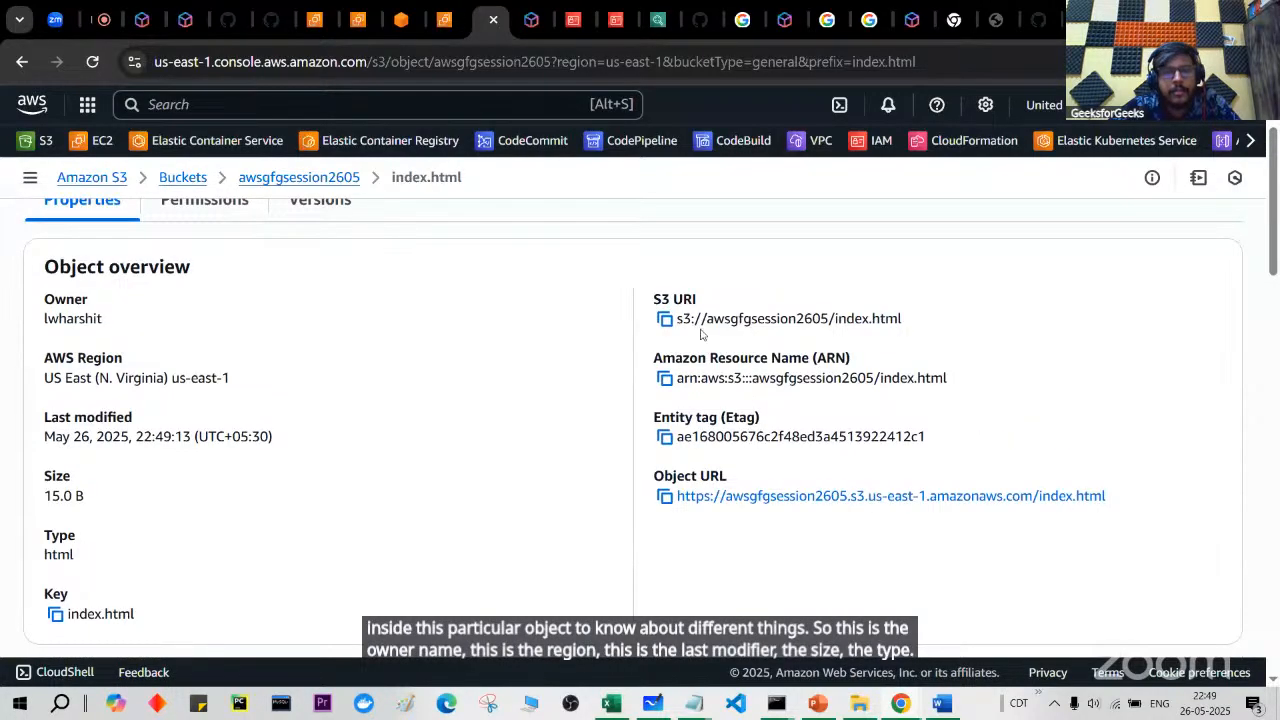
pyautogui.scroll(-1, 701, 334)
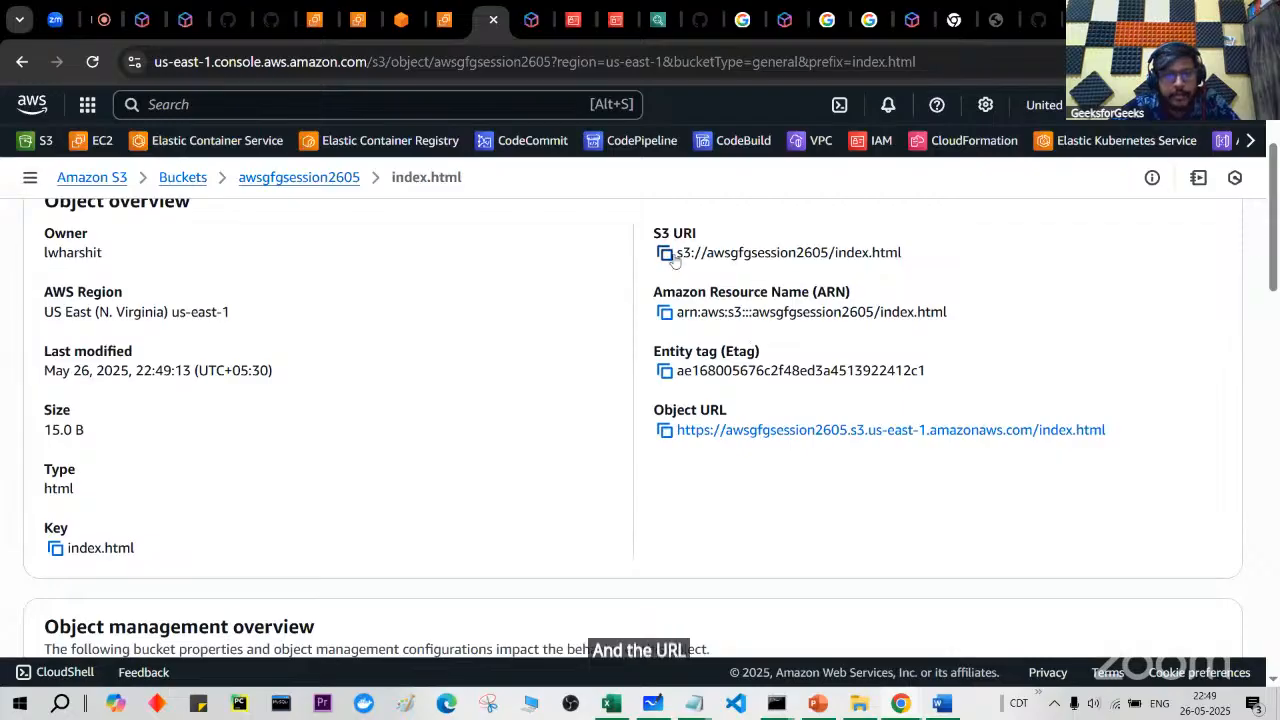
pyautogui.click(665, 254)
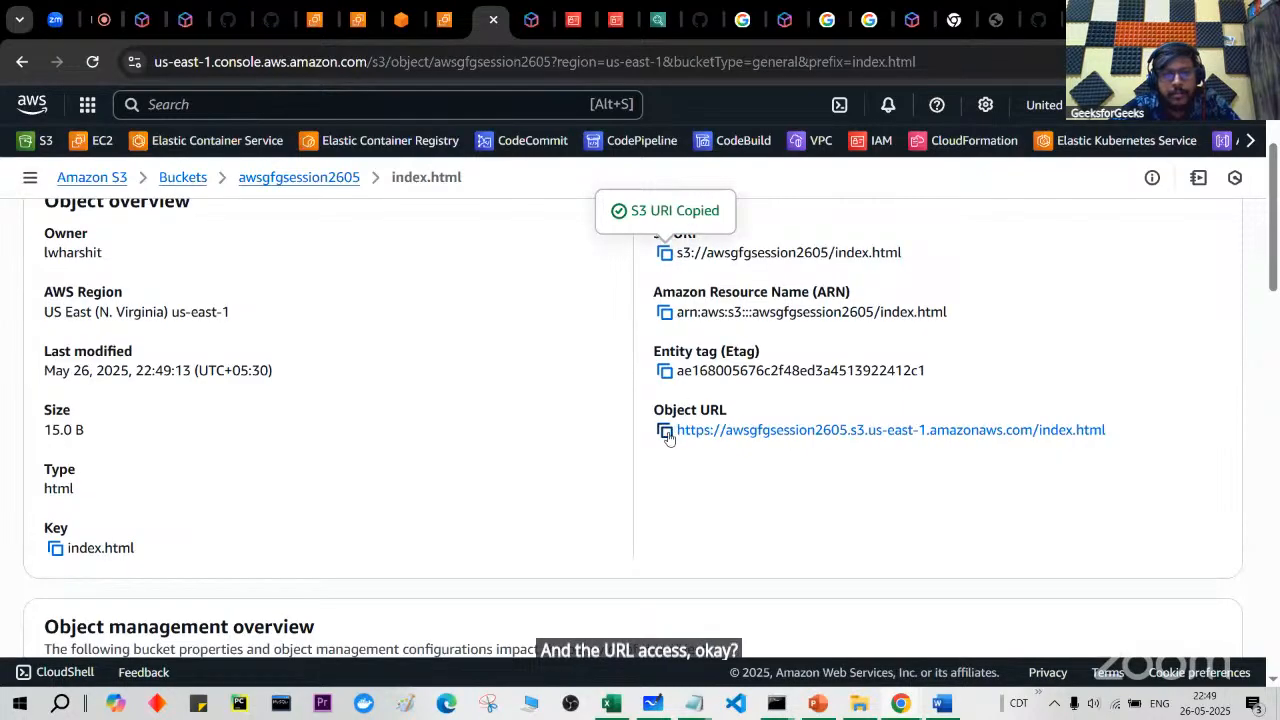
# Step: Scroll to the object management overview and point out Bucket Versioning: Enabled
pyautogui.scroll(1, 668, 432)
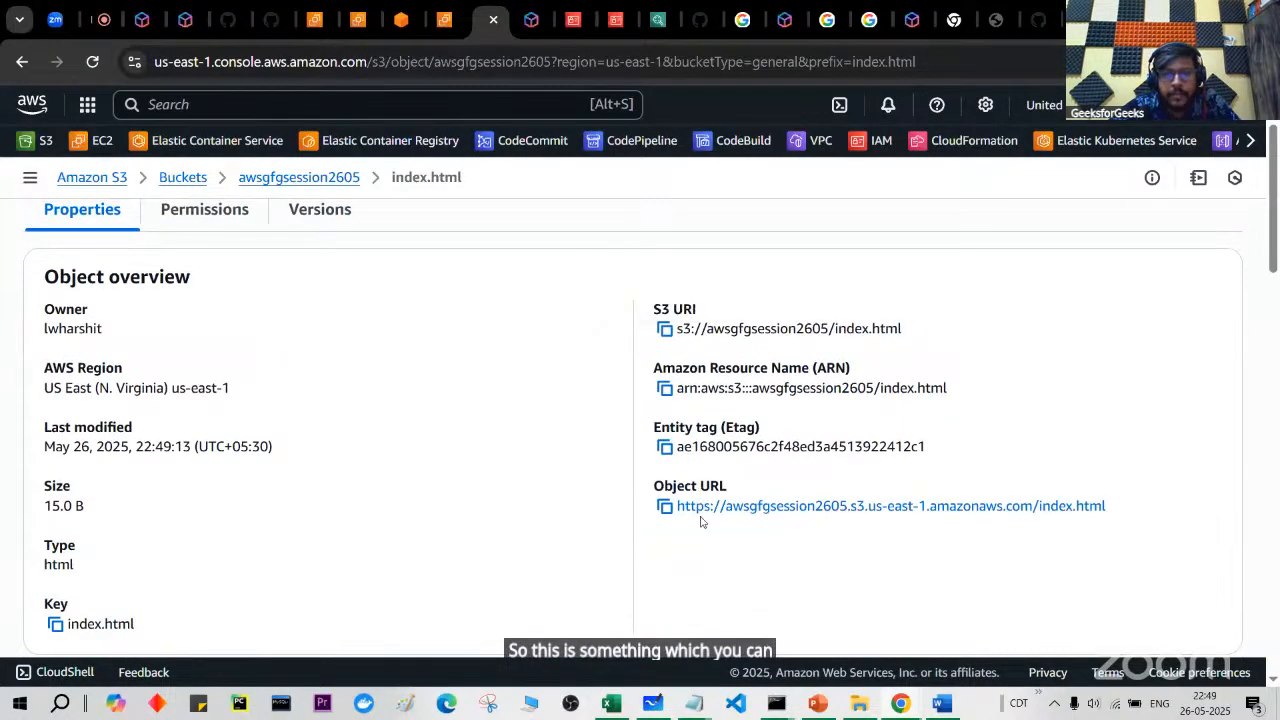
pyautogui.scroll(-4, 731, 548)
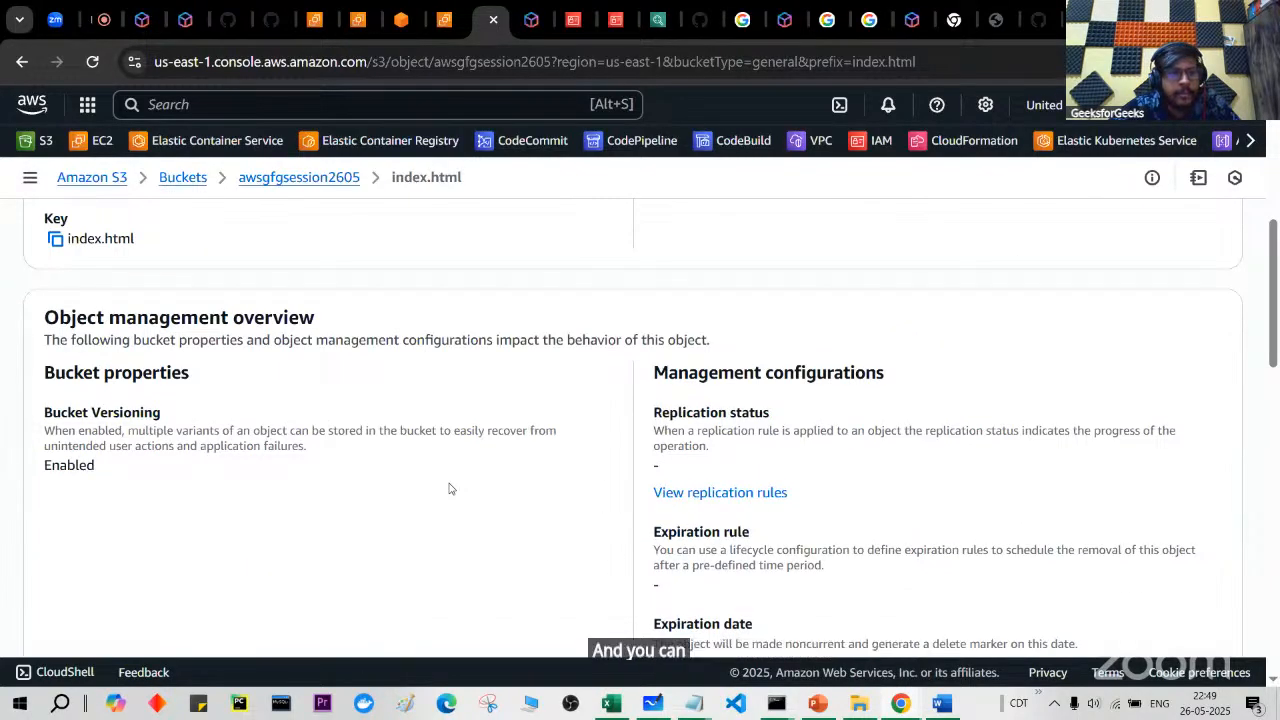
pyautogui.scroll(-1, 449, 488)
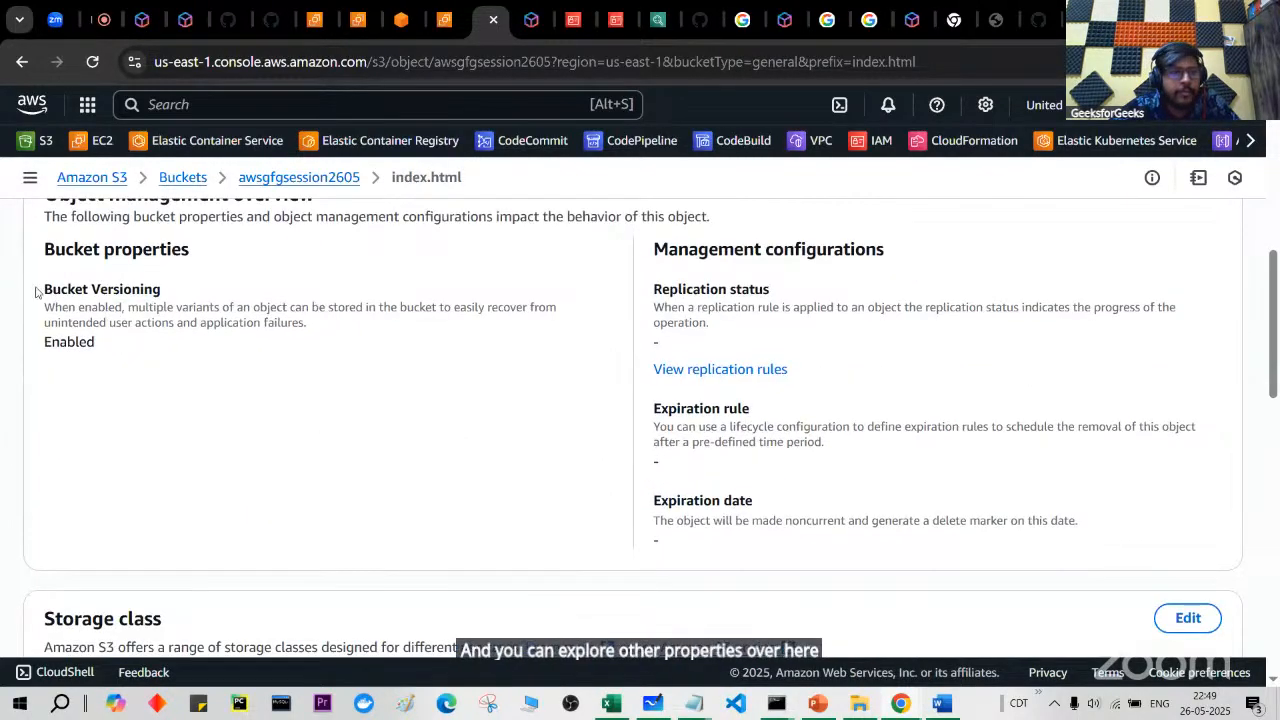
pyautogui.moveTo(36, 289); pyautogui.dragTo(166, 294)
pyautogui.moveTo(60, 342); pyautogui.dragTo(154, 357)
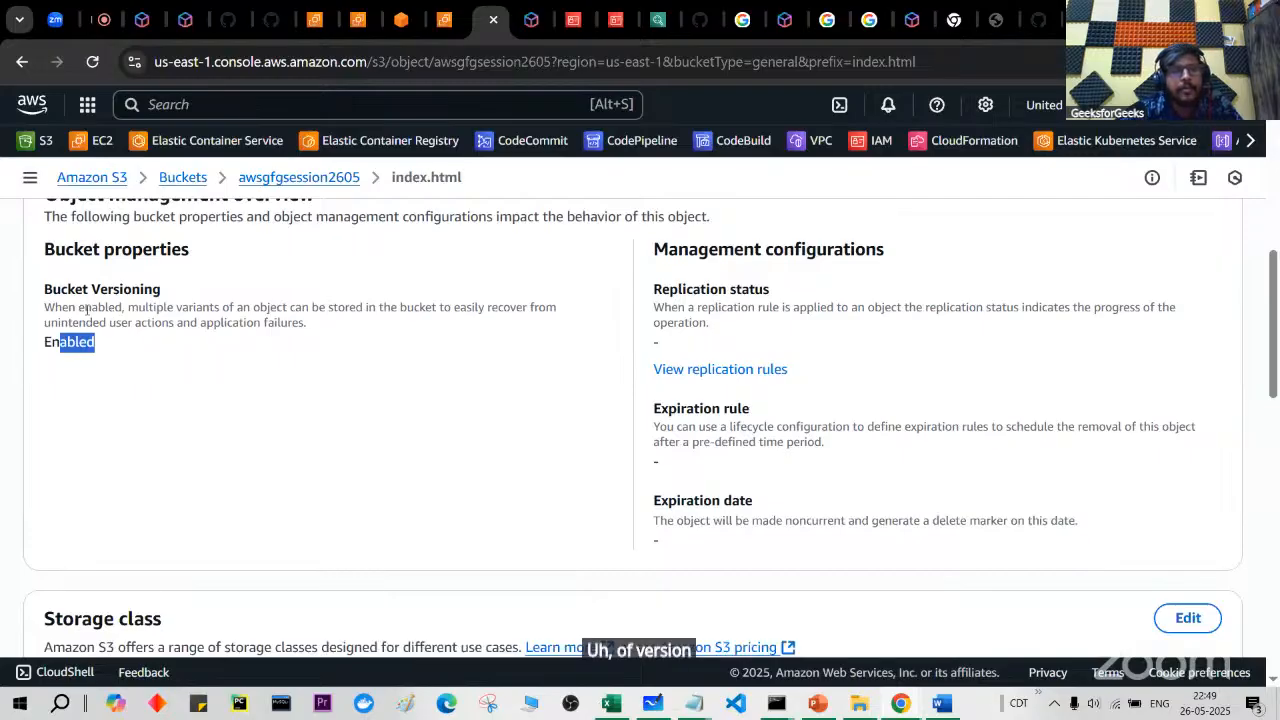
pyautogui.scroll(-1, 449, 464)
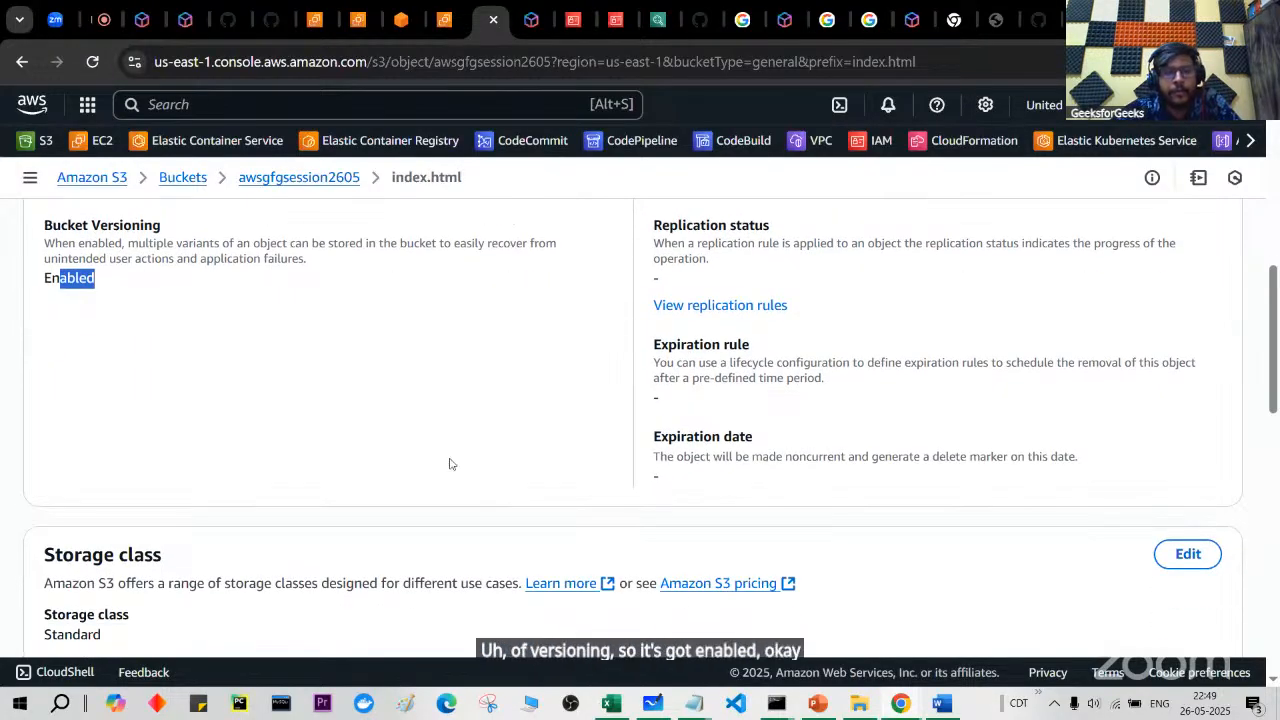
# Step: Edit the local index.html in Notepad, adding the user's name below Namastey duniya, and save it
pyautogui.click(869, 704)
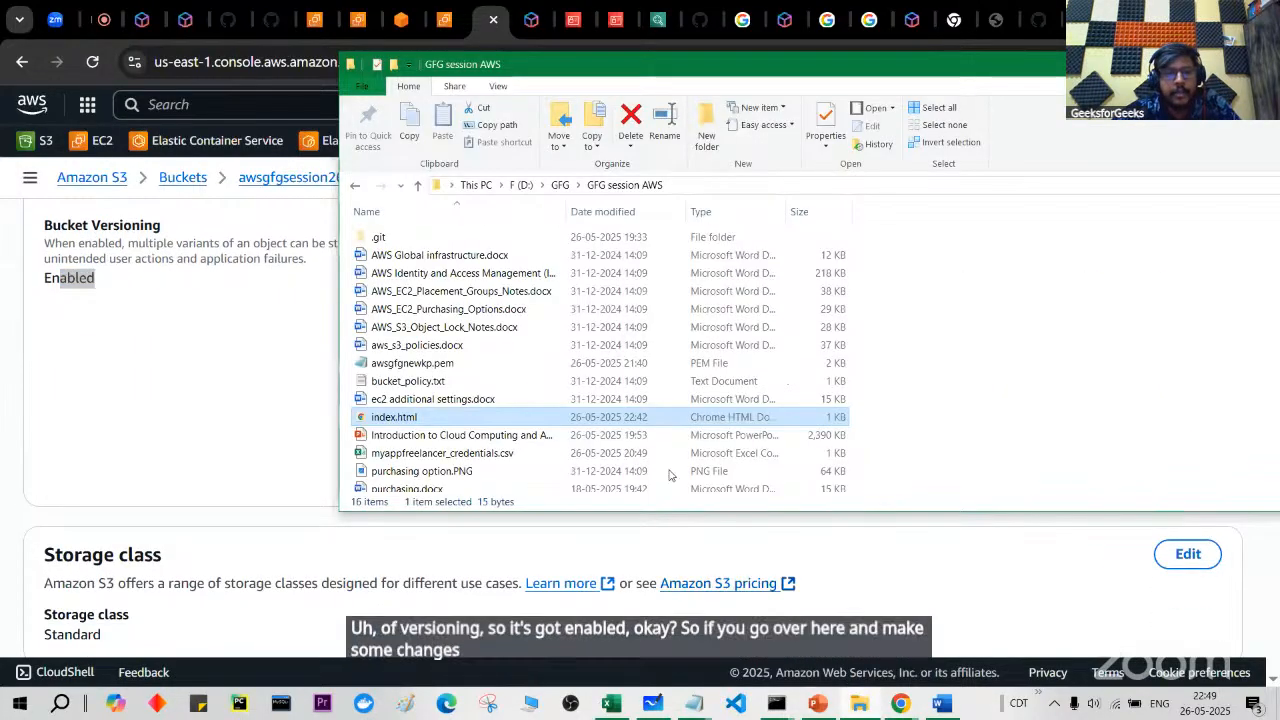
pyautogui.rightClick(659, 421)
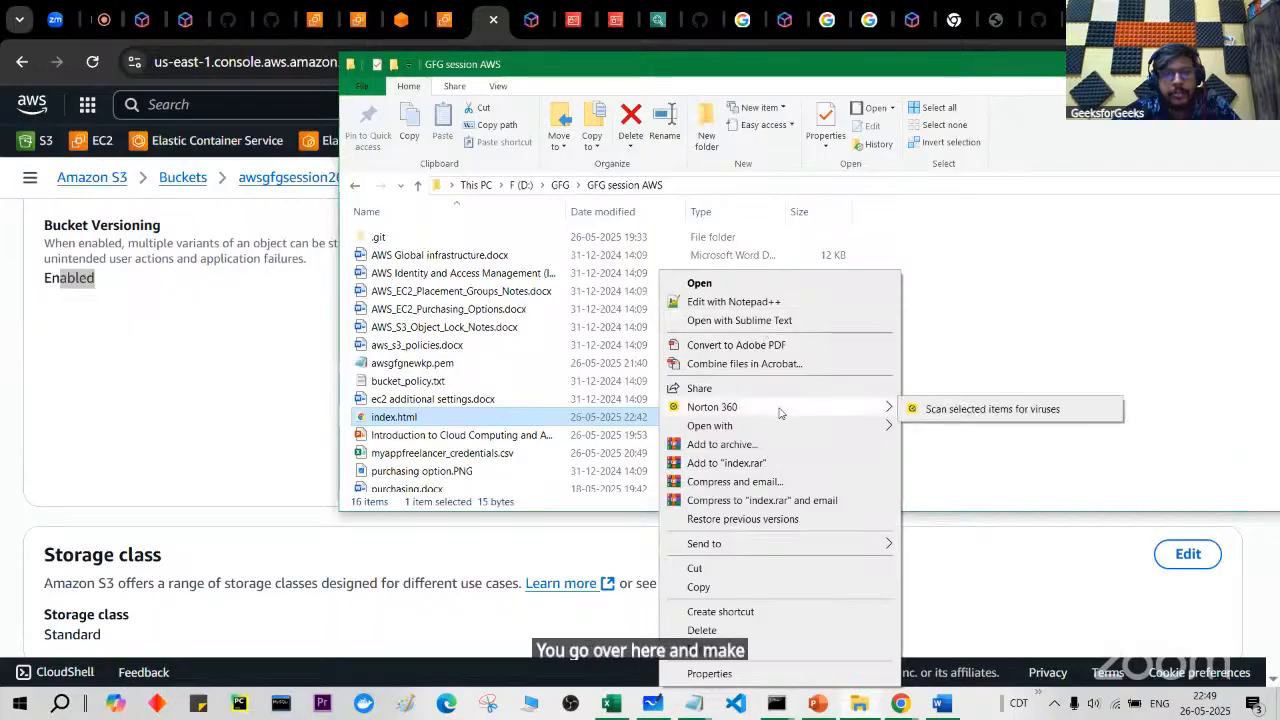
pyautogui.moveTo(837, 430)
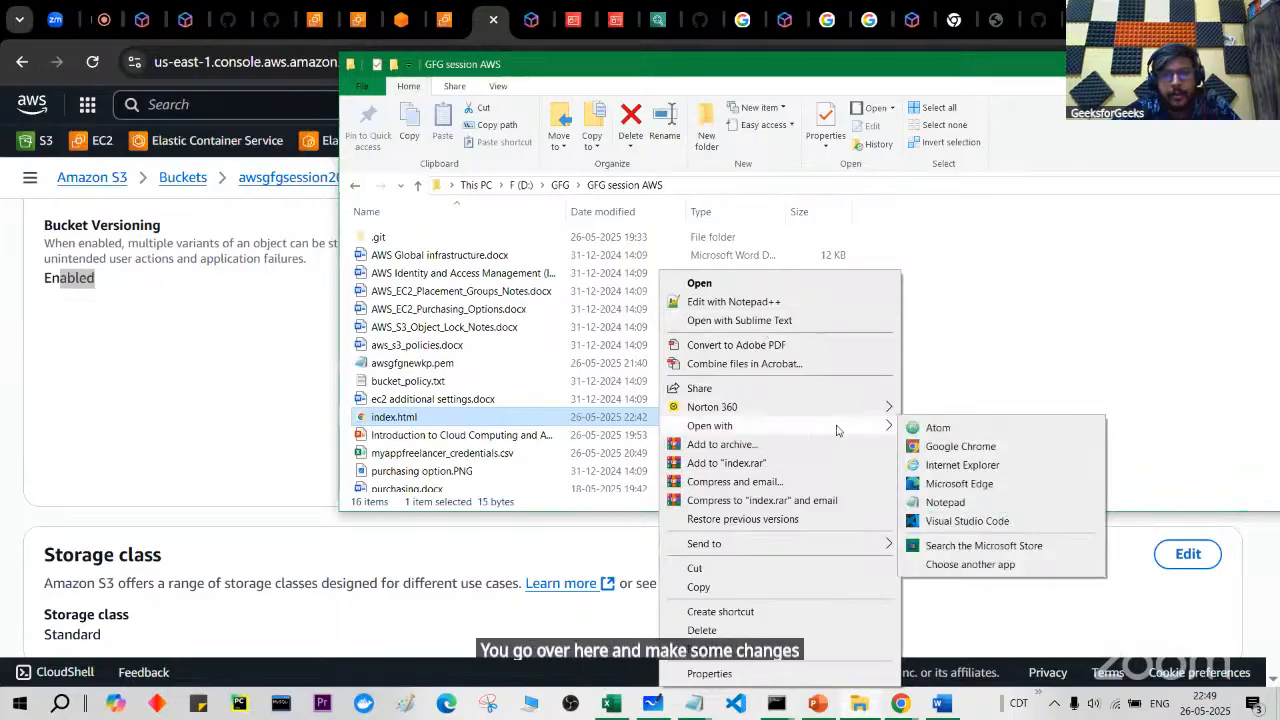
pyautogui.click(952, 506)
pyautogui.press('Return')
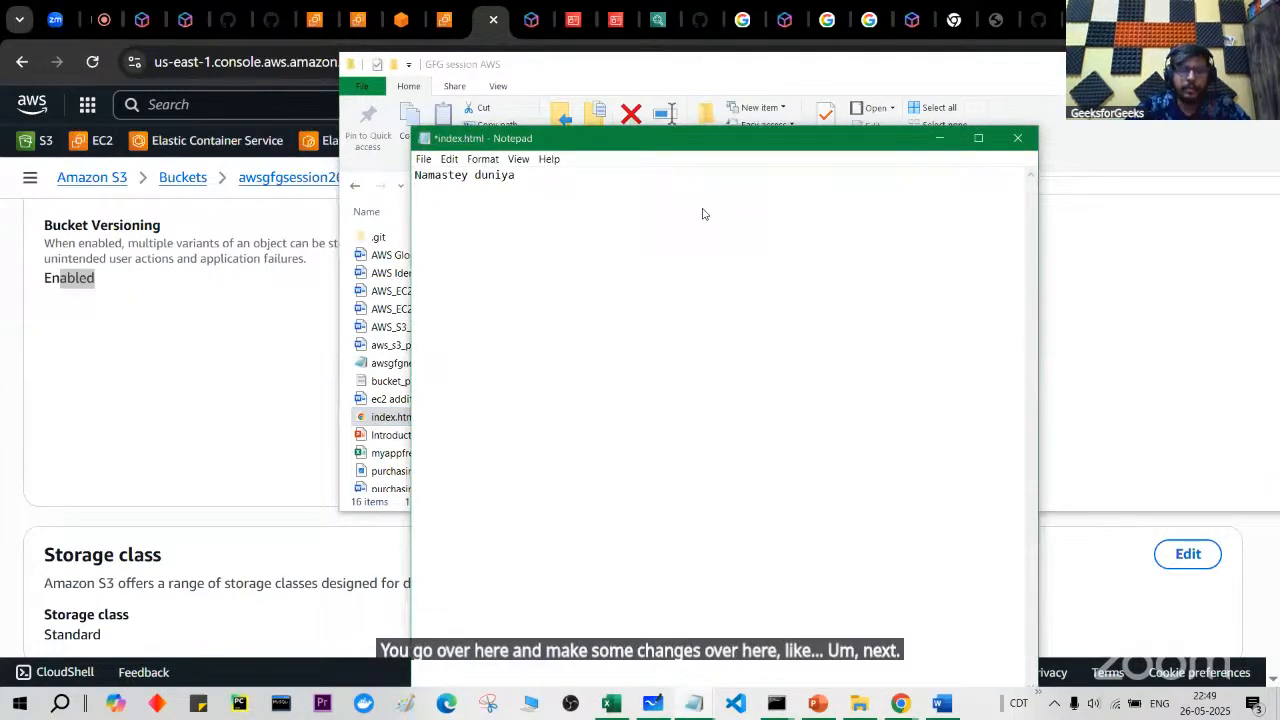
pyautogui.press('Return')
pyautogui.write('Pranjal')
pyautogui.hotkey('ctrl', 's')
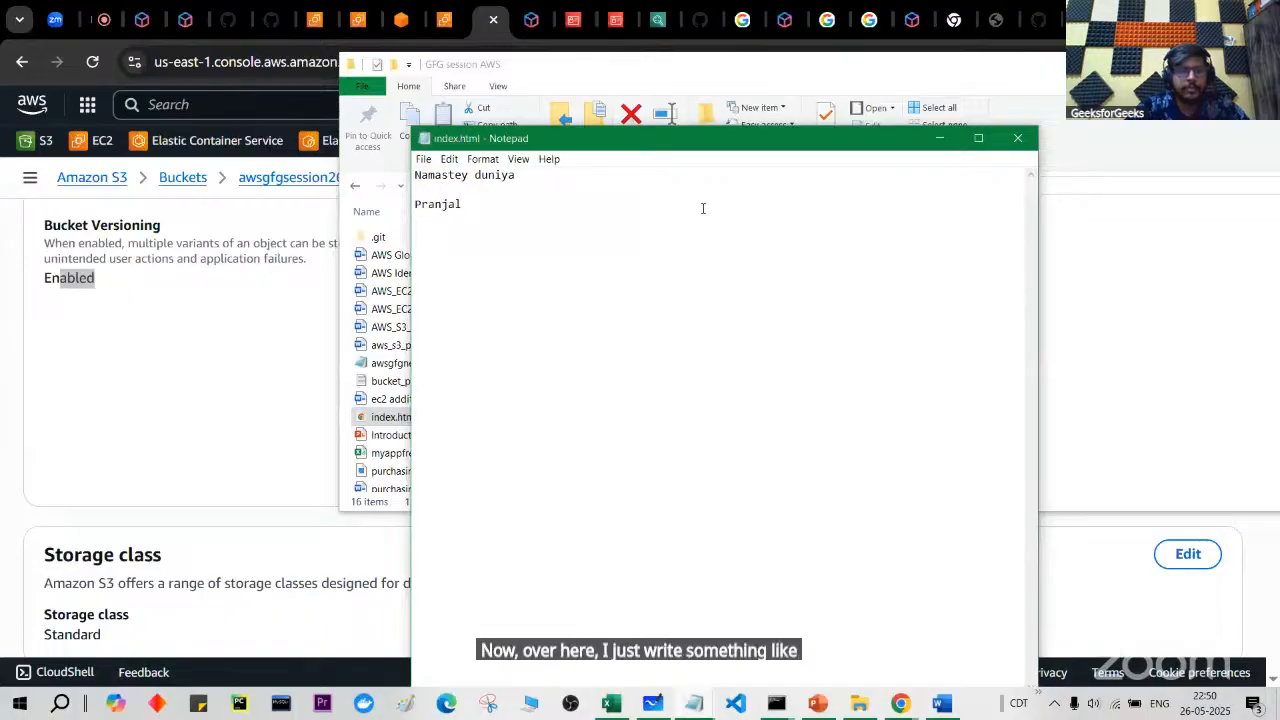
pyautogui.click(1017, 139)
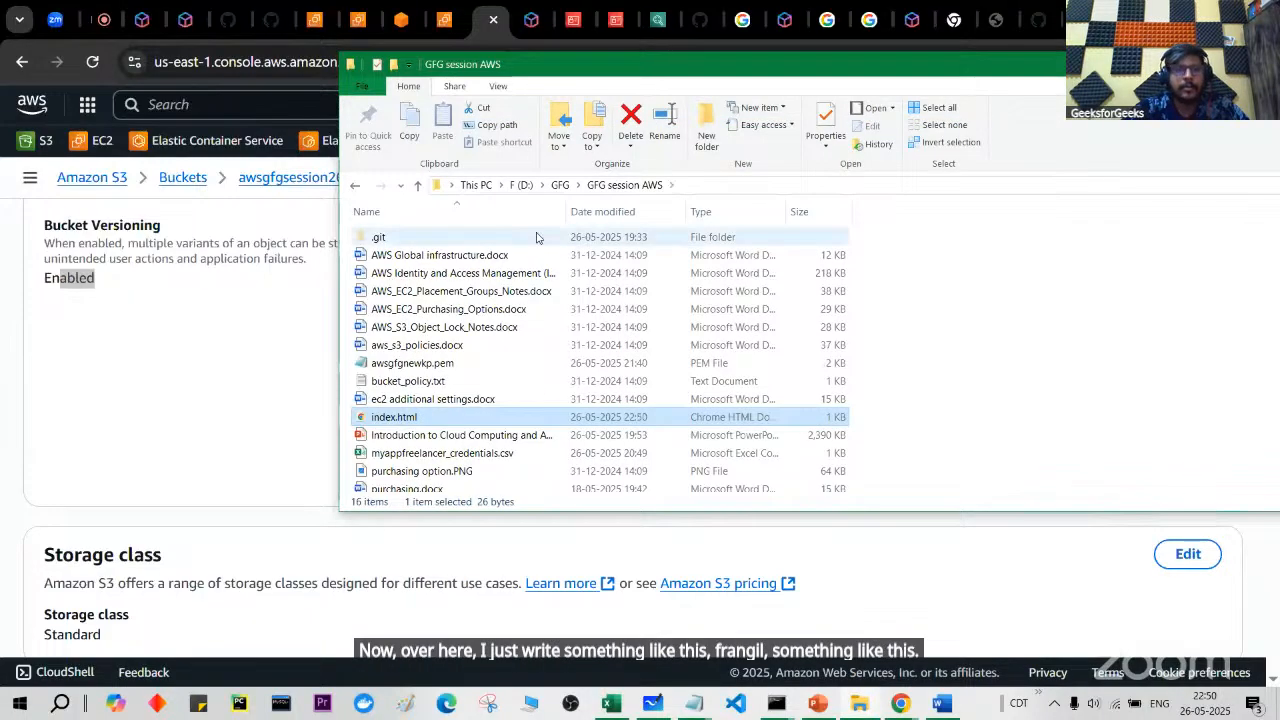
# Step: Show index.html's version history, listing a single 15.0 B version
pyautogui.scroll(1, 283, 394)
pyautogui.scroll(2, 221, 281)
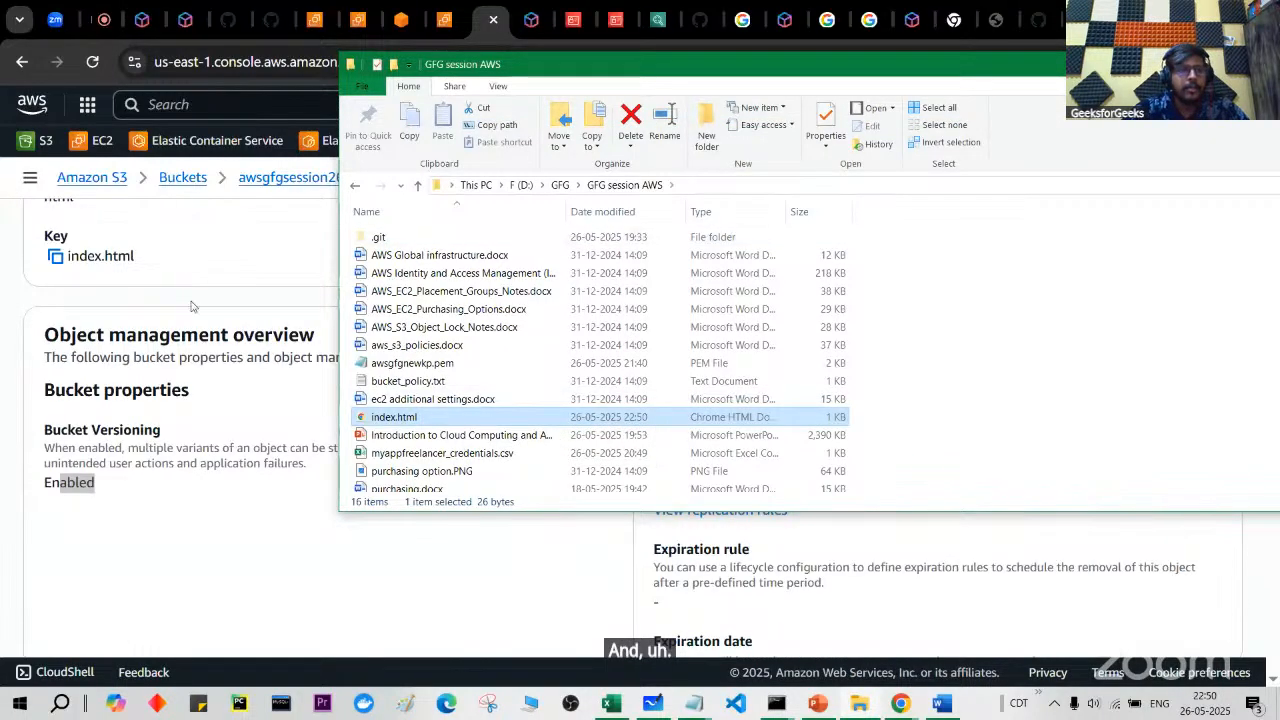
pyautogui.scroll(5, 193, 308)
pyautogui.click(308, 298)
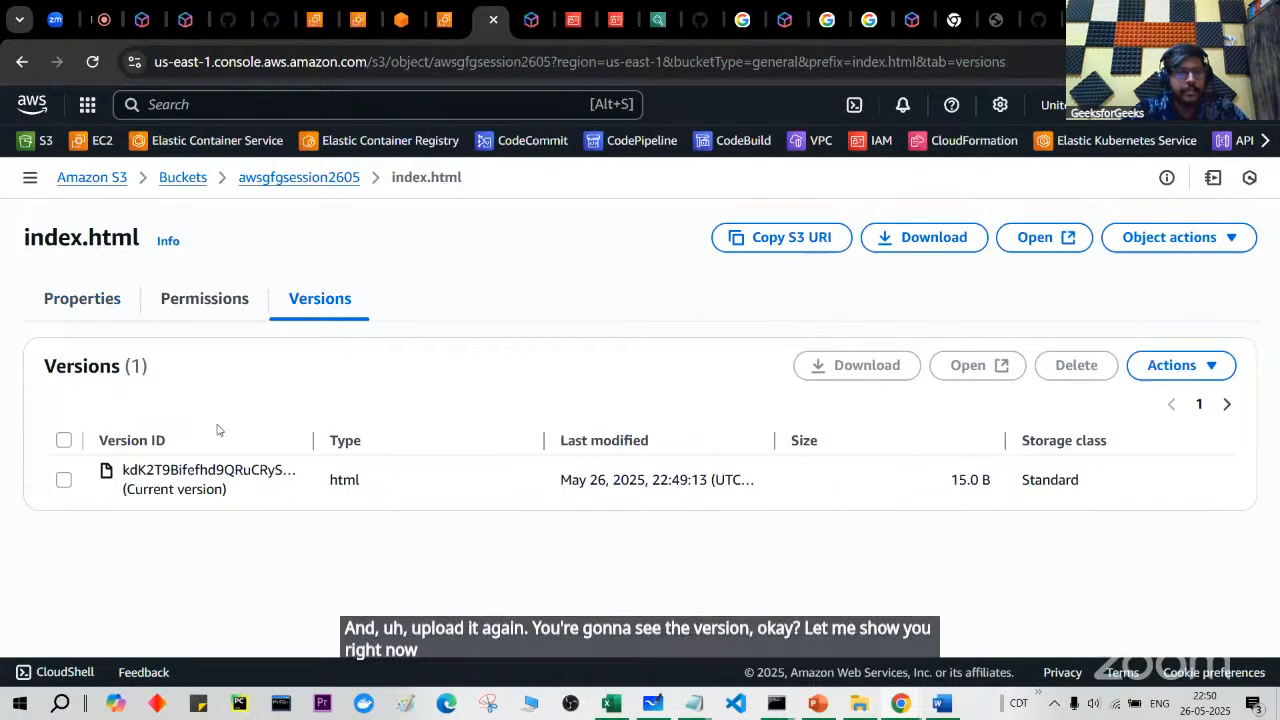
# Step: Re-upload the edited 26.0 B index.html to awsgfgsession2605 and open its object details
pyautogui.click(294, 179)
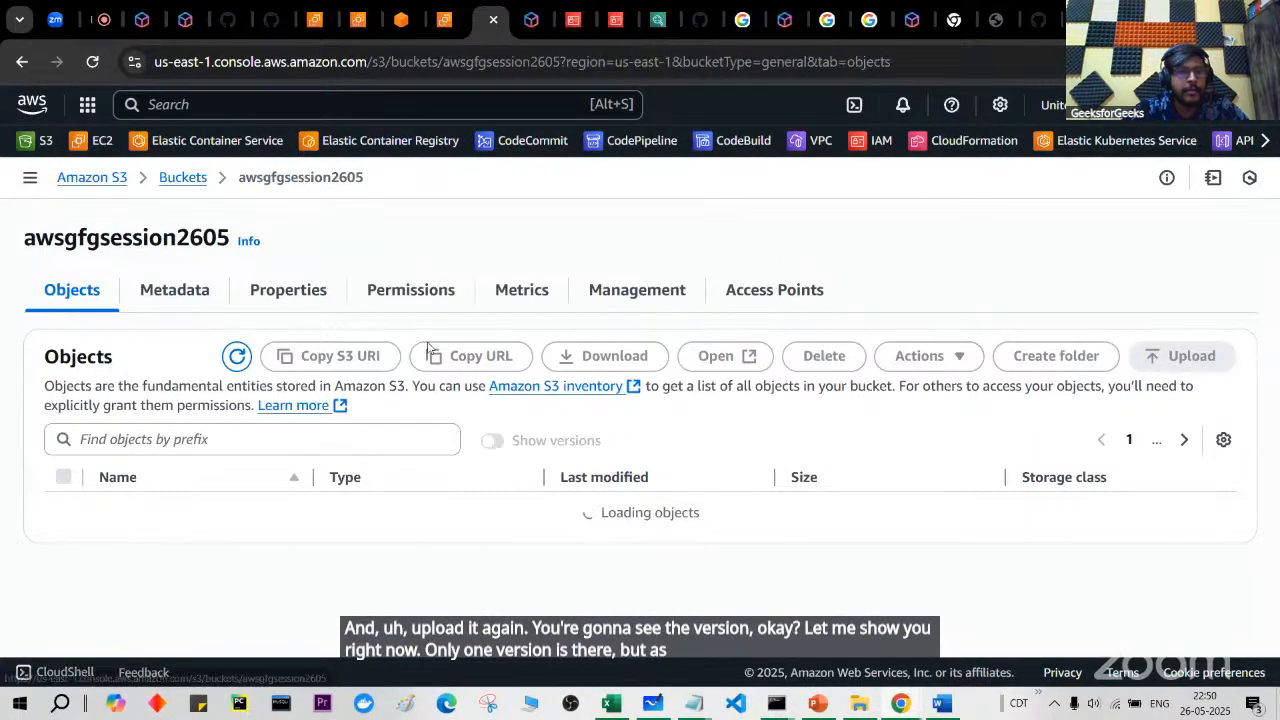
pyautogui.hotkey('alt', 'Tab')
pyautogui.moveTo(540, 421); pyautogui.dragTo(266, 557)
pyautogui.scroll(-3, 711, 531)
pyautogui.click(1197, 603)
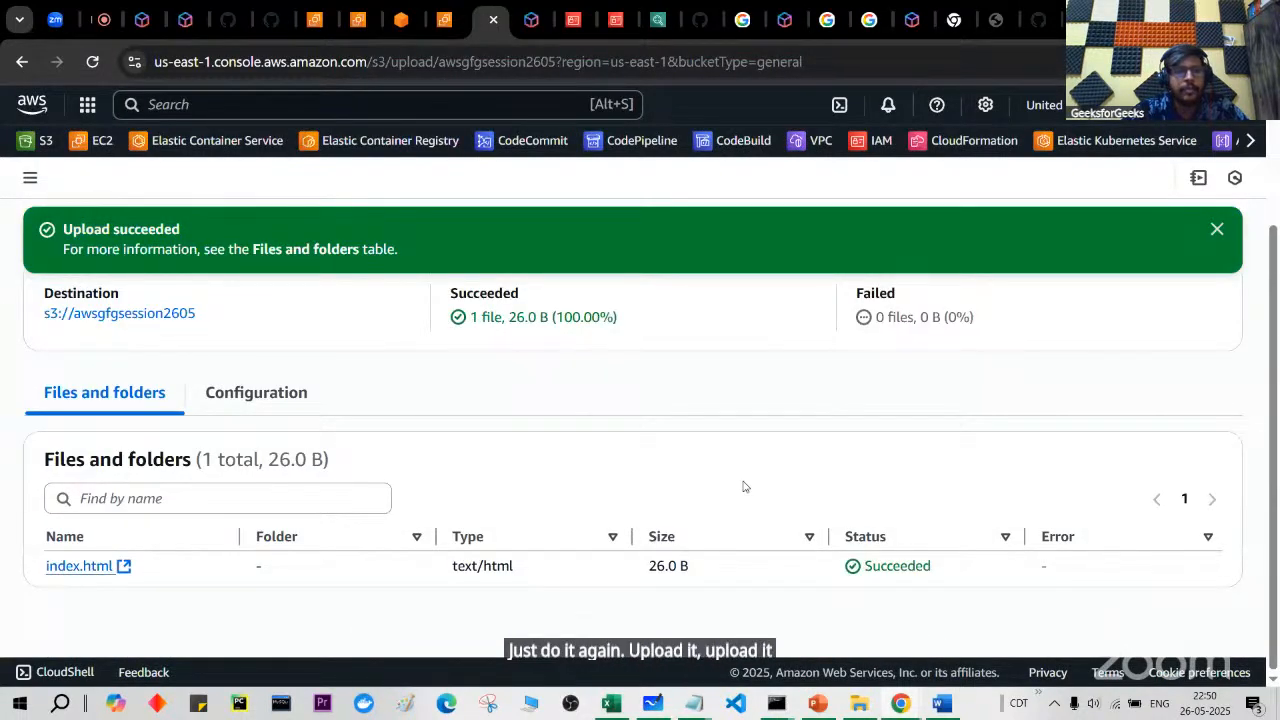
pyautogui.scroll(2, 743, 487)
pyautogui.click(1203, 300)
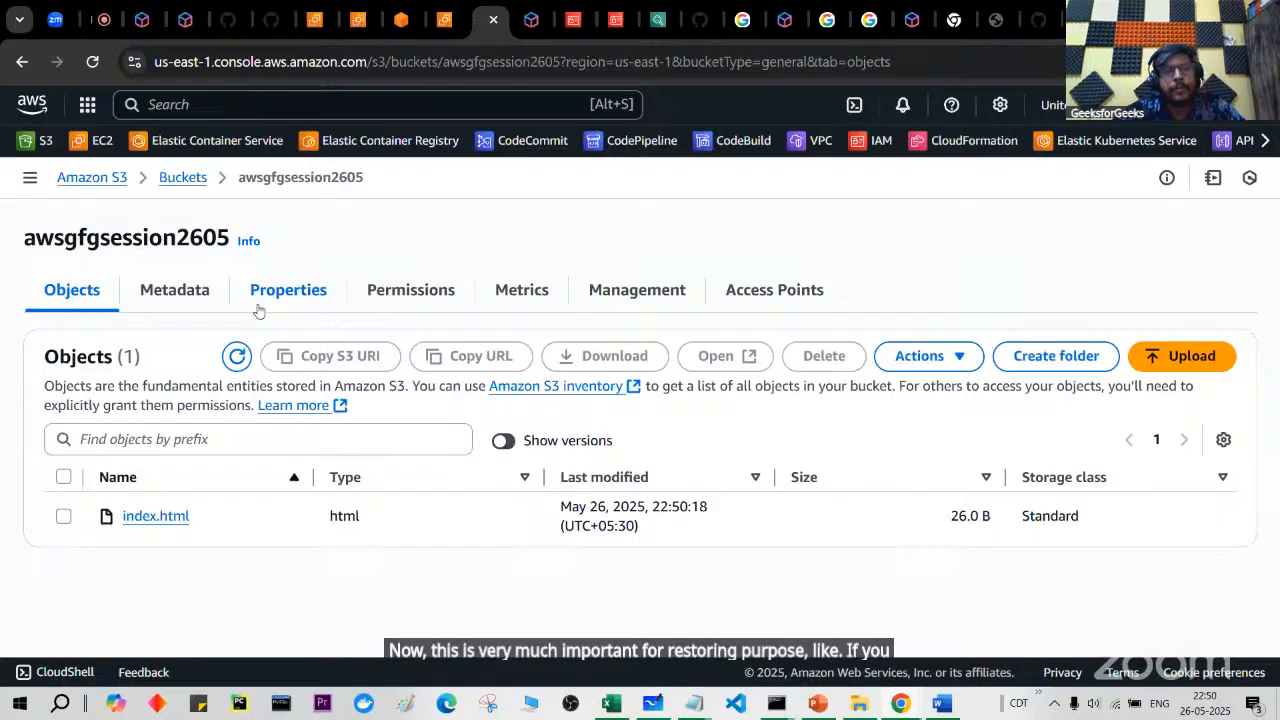
pyautogui.click(170, 520)
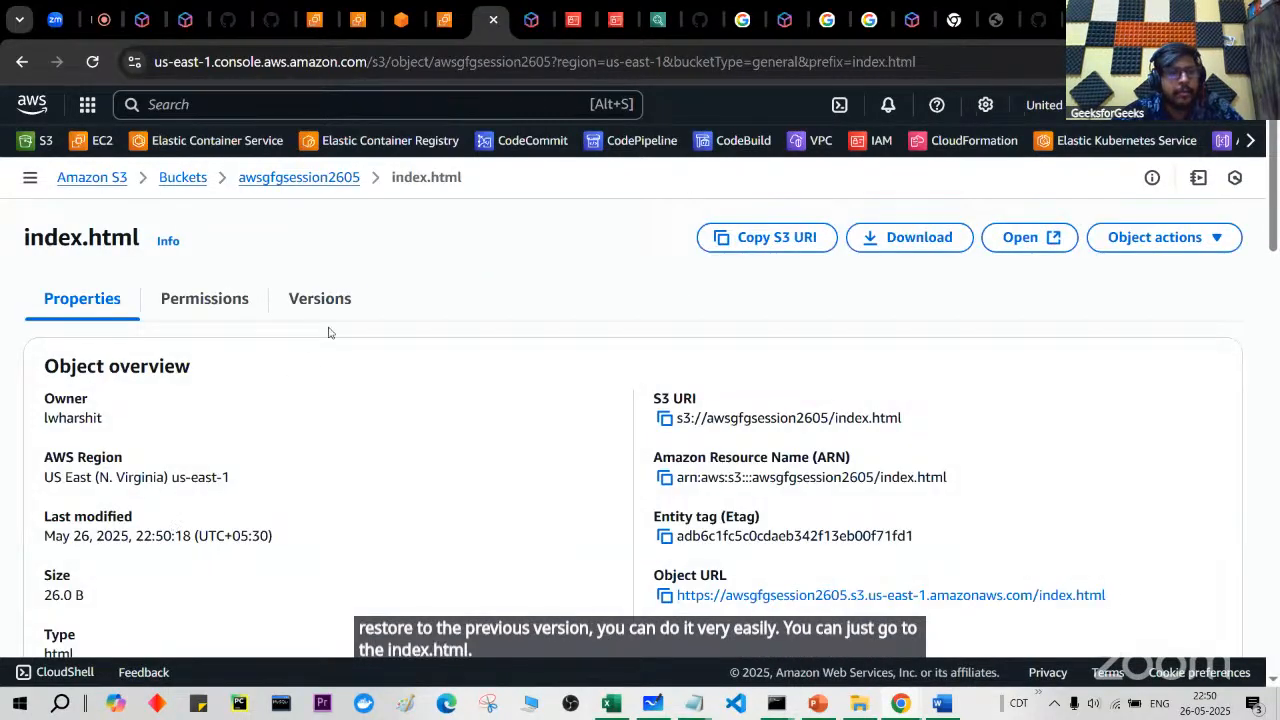
# Step: View index.html's two versions (26.0 B current, 15.0 B earlier), then glance at its permissions
pyautogui.click(320, 300)
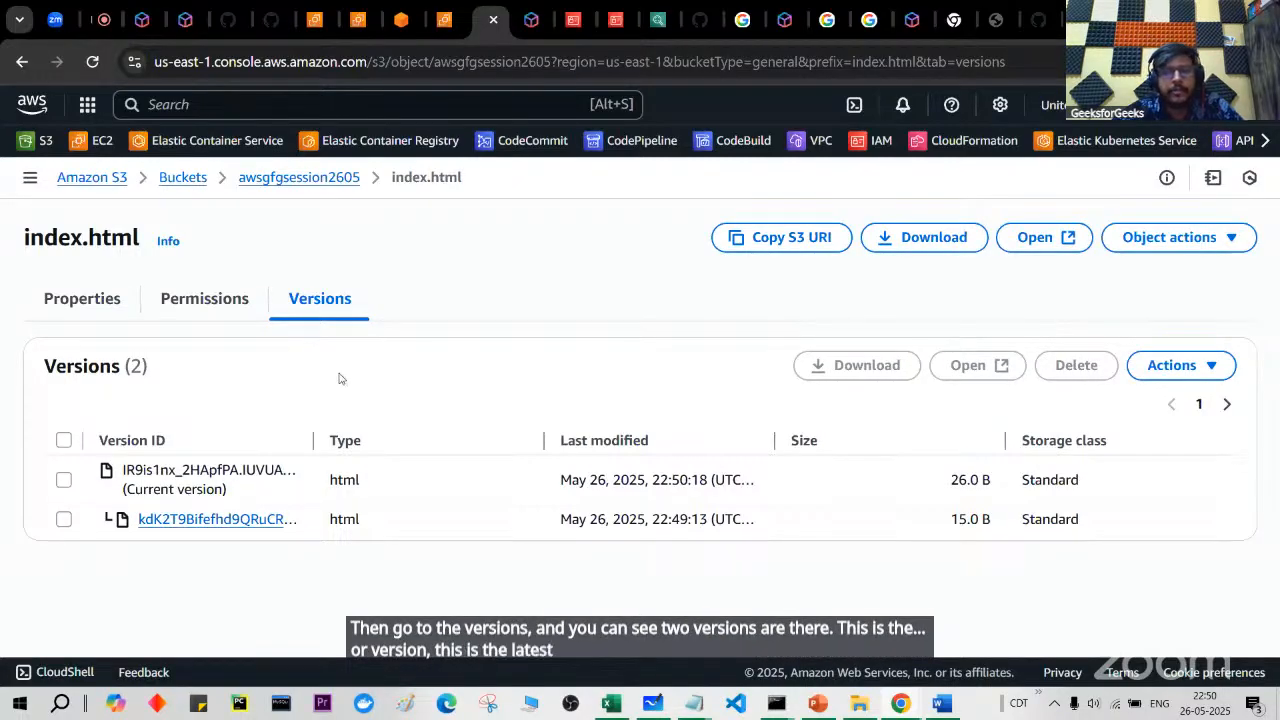
pyautogui.click(223, 312)
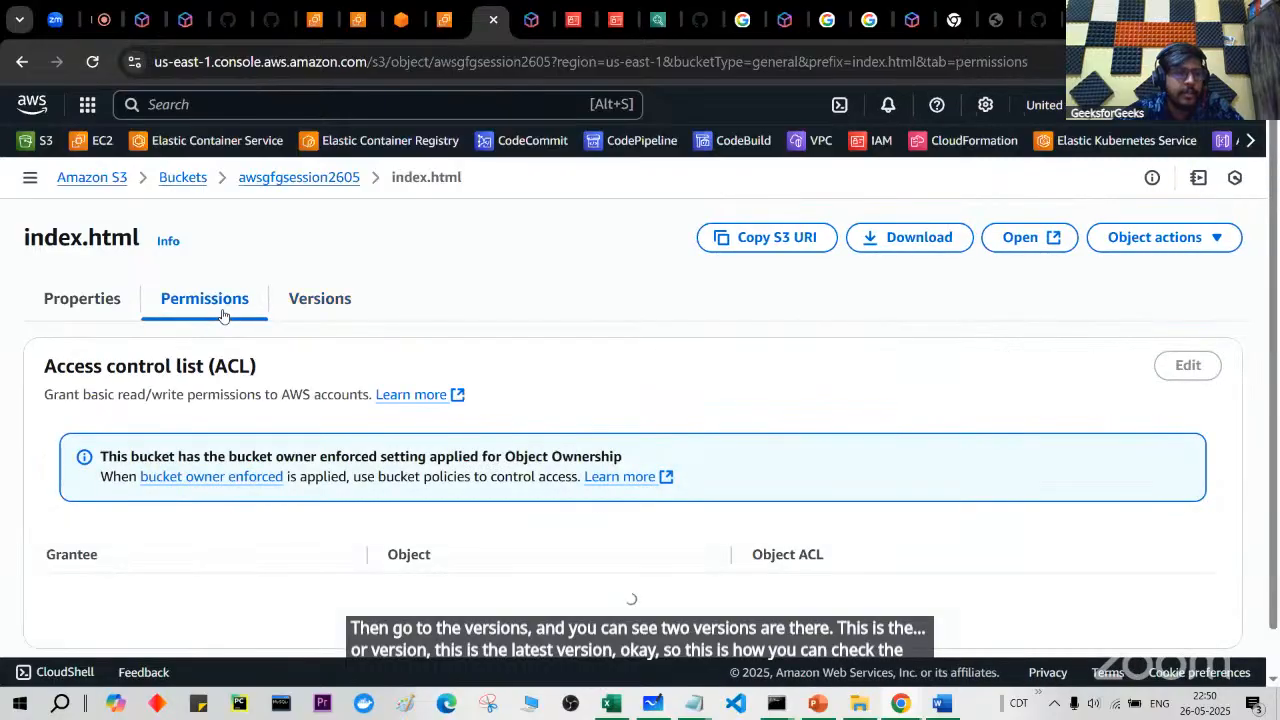
pyautogui.scroll(-3, 265, 521)
pyautogui.scroll(2, 265, 521)
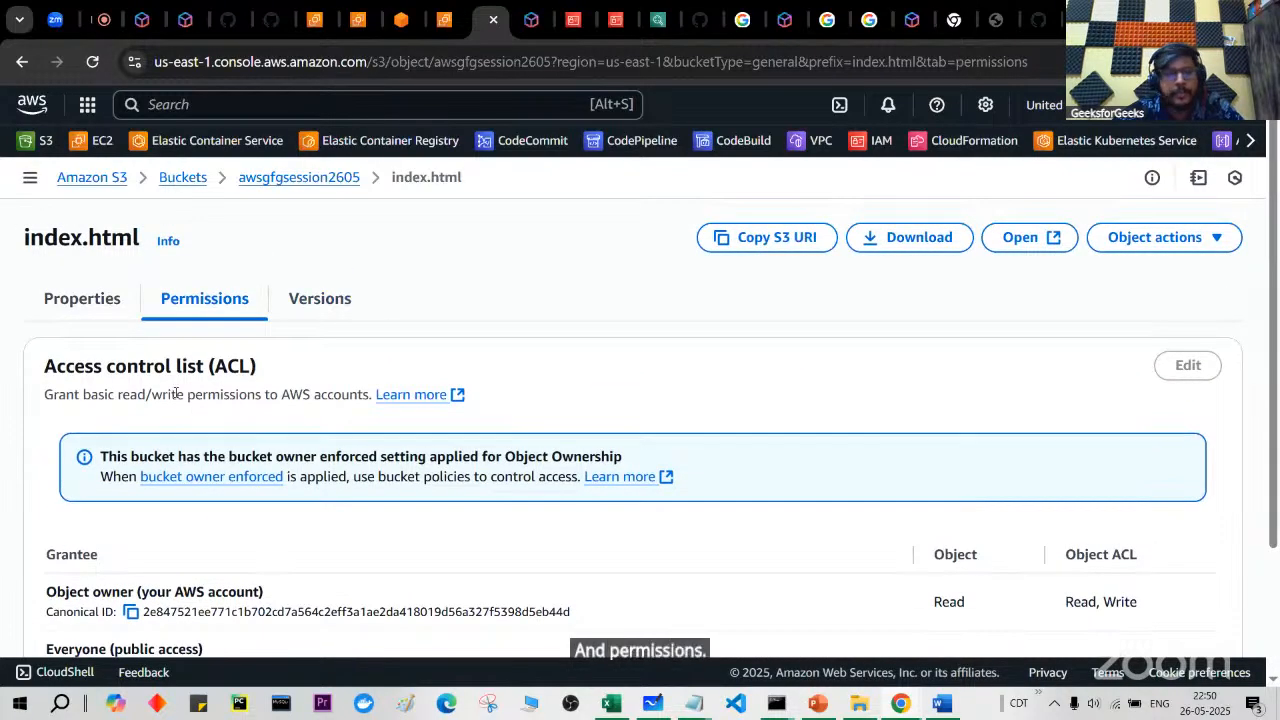
pyautogui.click(112, 297)
# Step: Walk through index.html's properties, highlighting Bucket Versioning, Replication status, Storage class and S3 managed keys encryption
pyautogui.scroll(-6, 285, 504)
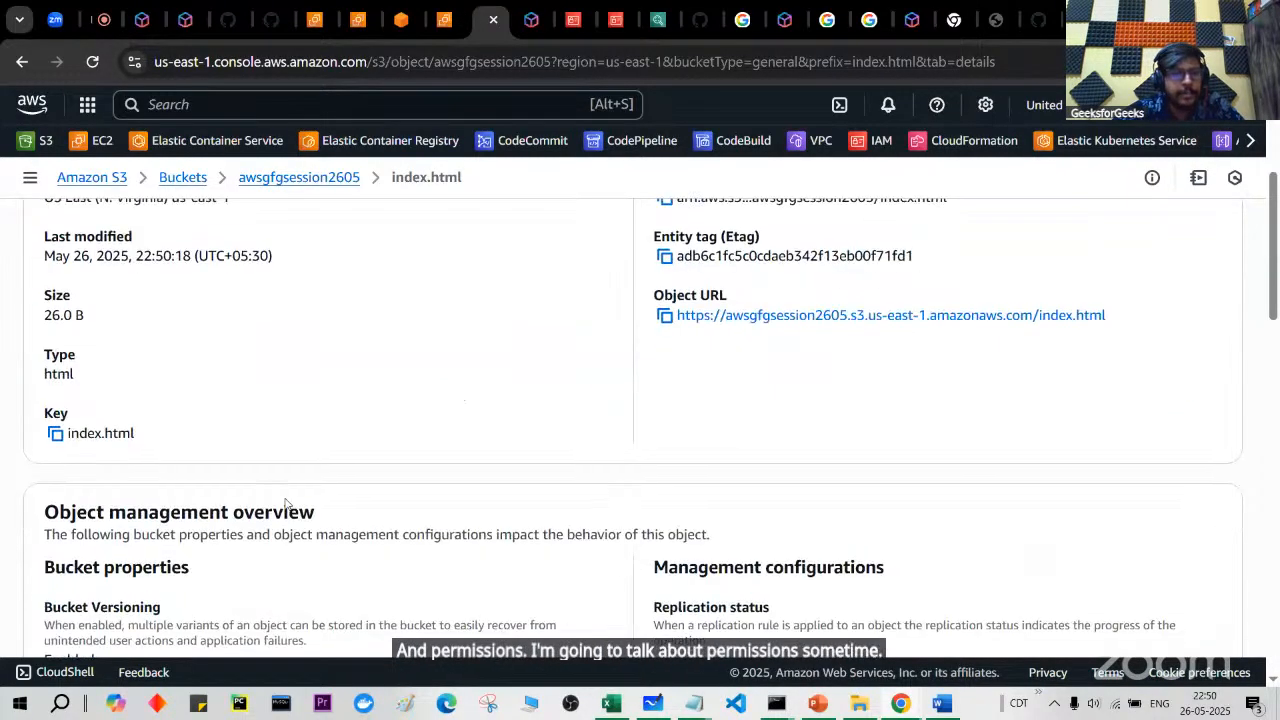
pyautogui.moveTo(52, 316); pyautogui.dragTo(174, 393)
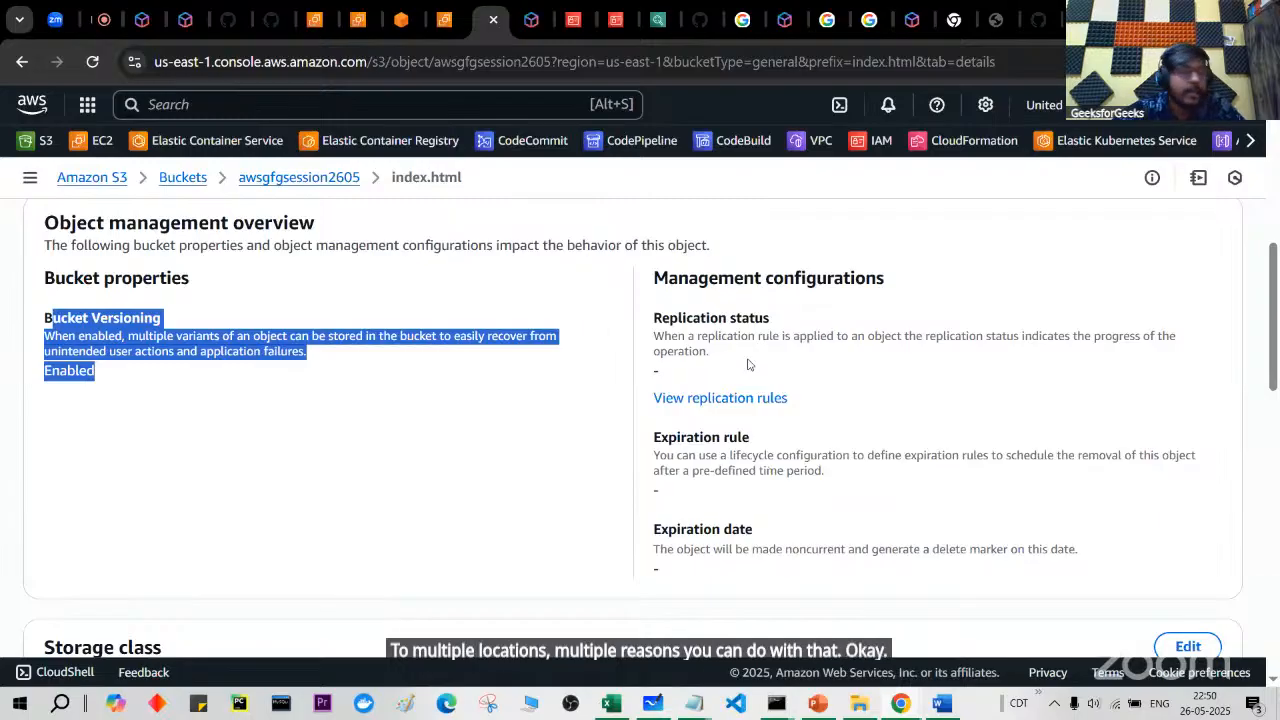
pyautogui.moveTo(655, 316); pyautogui.dragTo(742, 355)
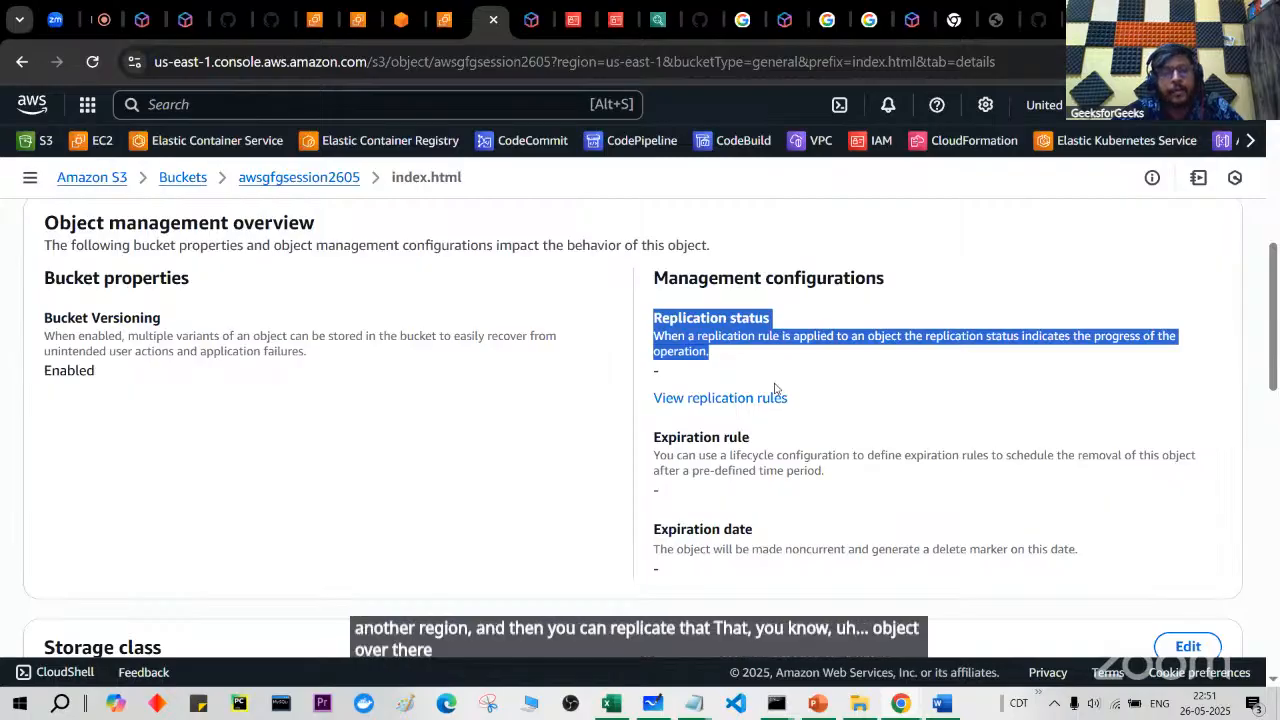
pyautogui.scroll(-1, 775, 388)
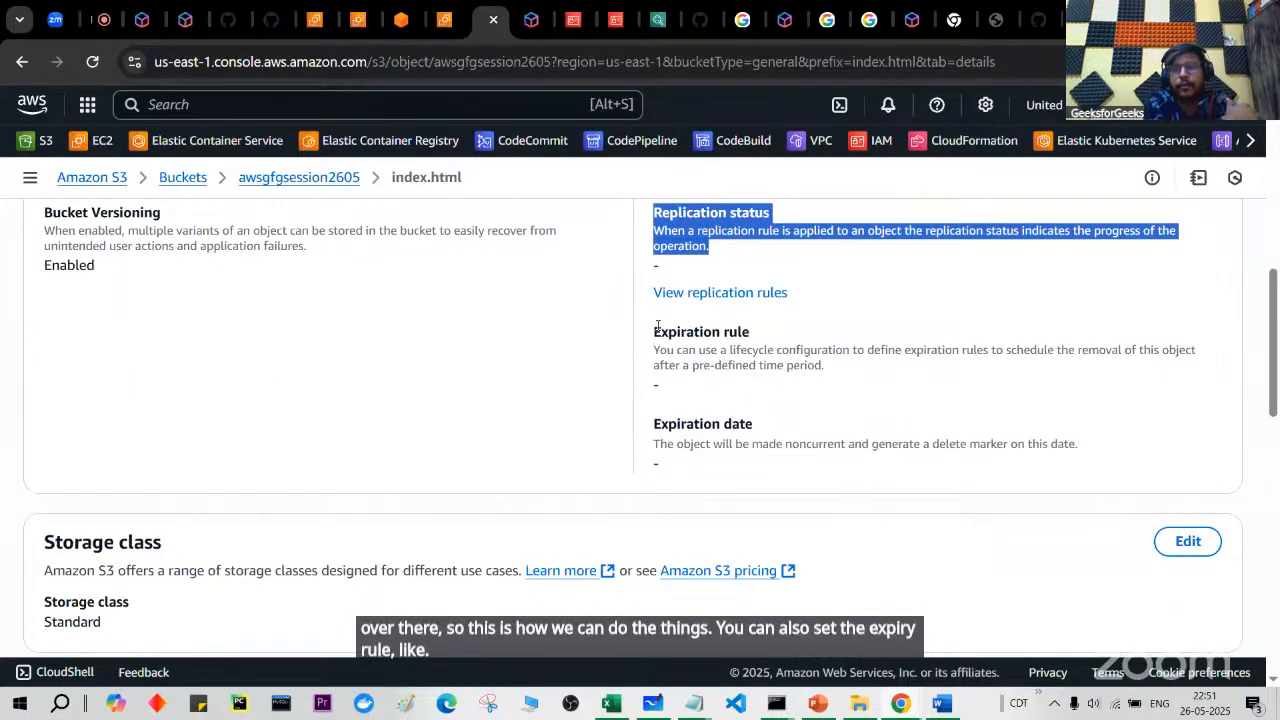
pyautogui.scroll(-3, 657, 326)
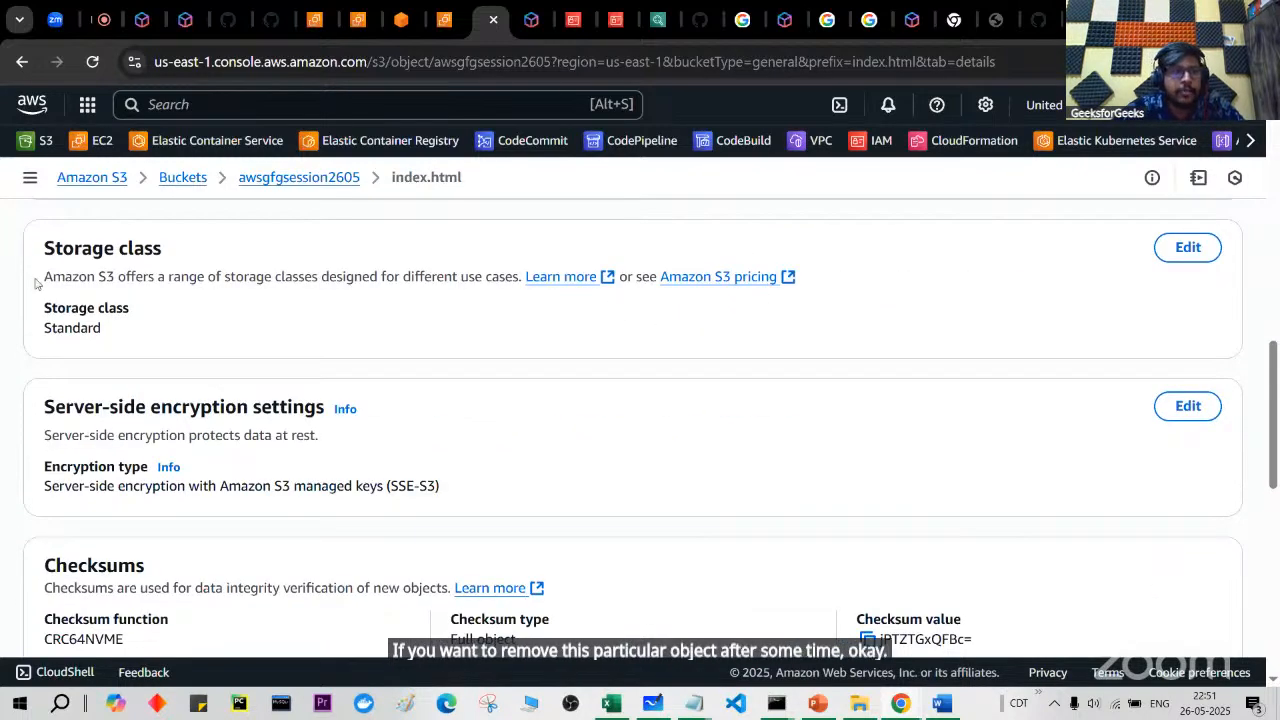
pyautogui.moveTo(44, 248); pyautogui.dragTo(194, 244)
pyautogui.click(42, 320)
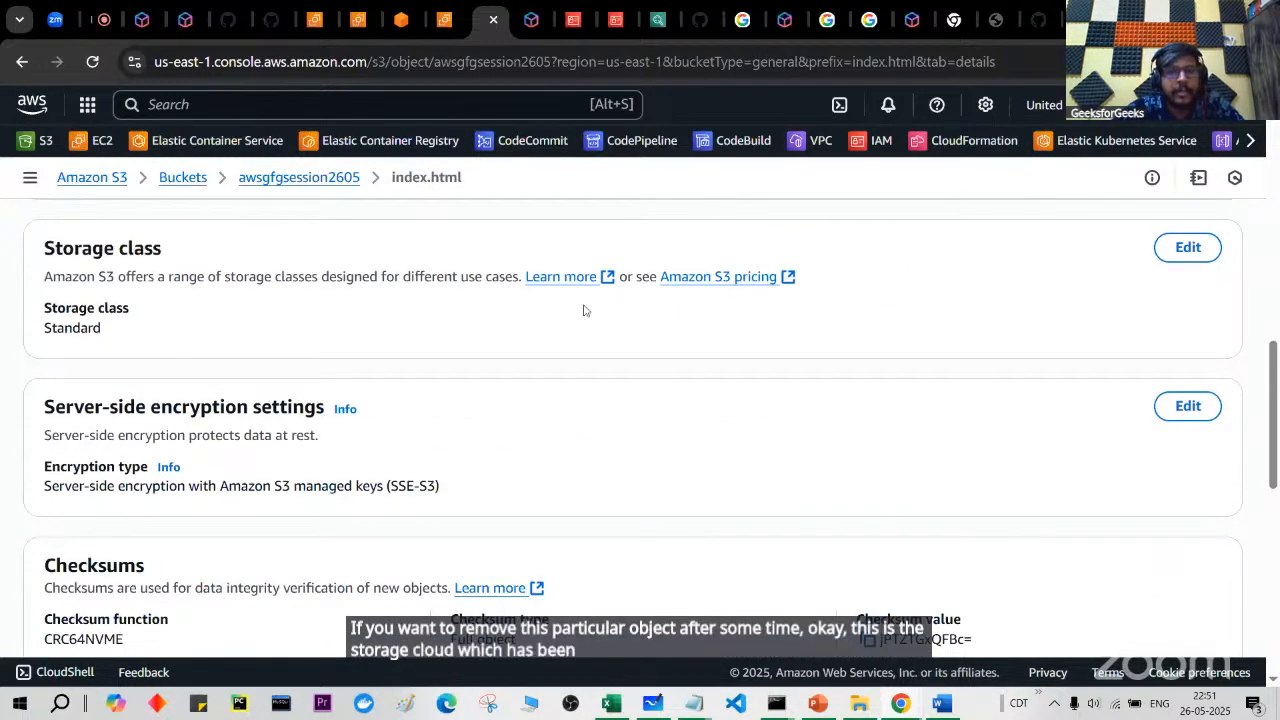
pyautogui.scroll(-2, 597, 403)
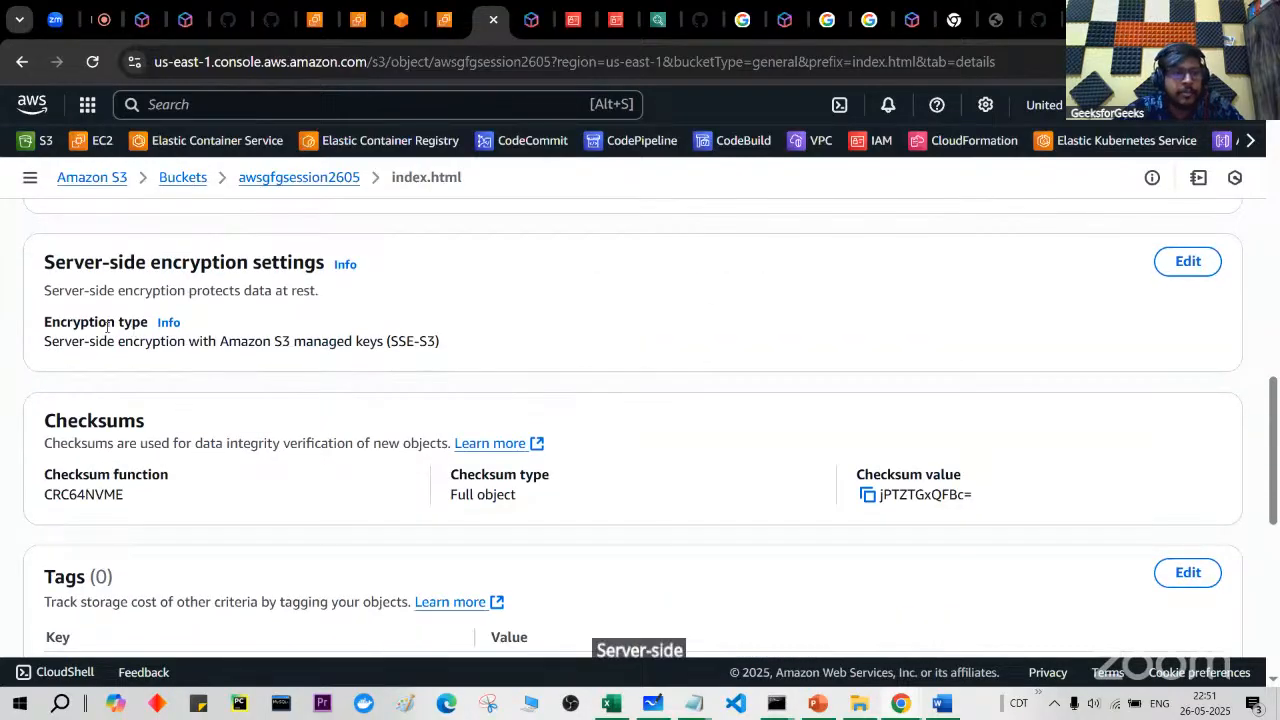
pyautogui.moveTo(240, 341); pyautogui.dragTo(362, 343)
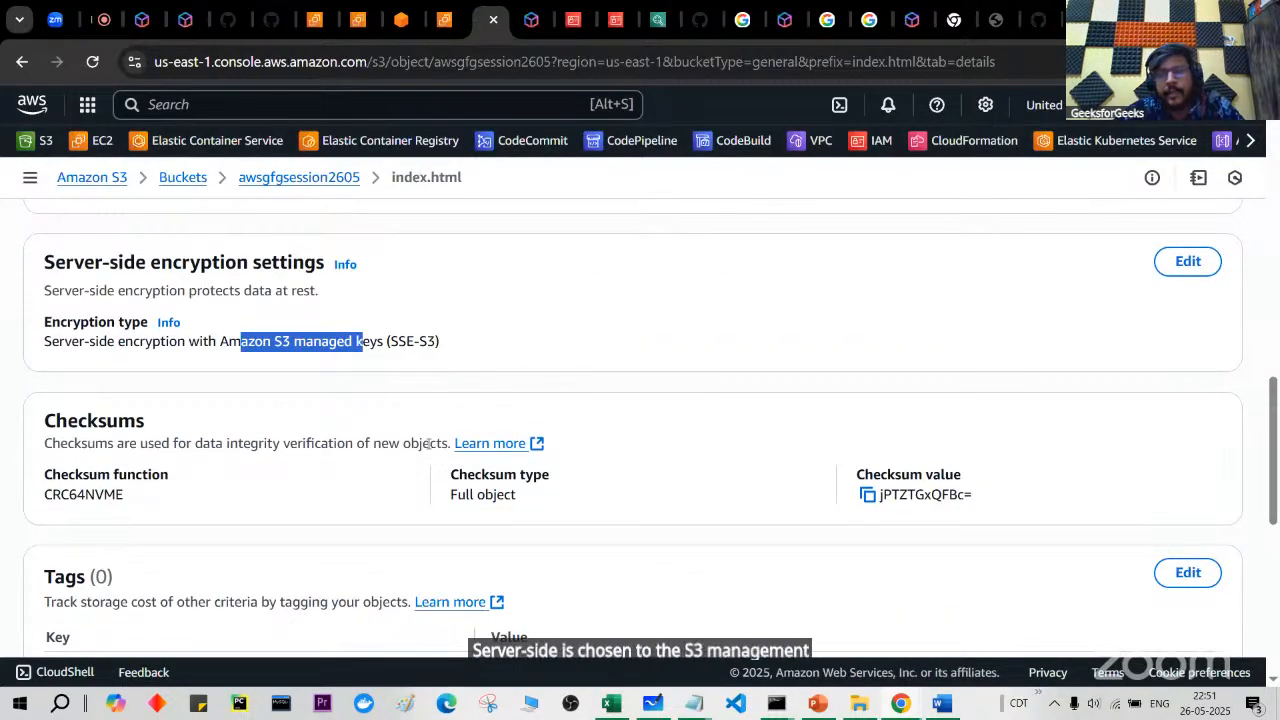
# Step: Review the object's owner permissions, then go back to the awsgfgsession2605 object list
pyautogui.scroll(-1, 428, 445)
pyautogui.scroll(-4, 428, 448)
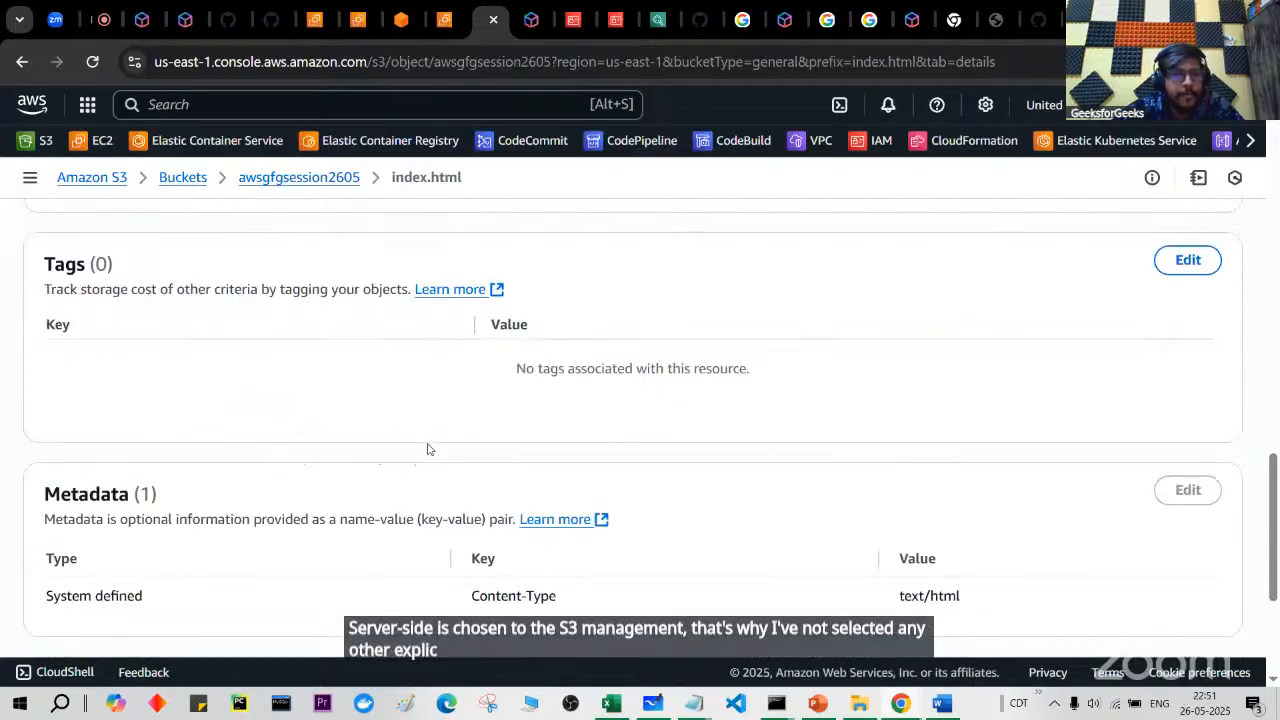
pyautogui.scroll(-3, 306, 463)
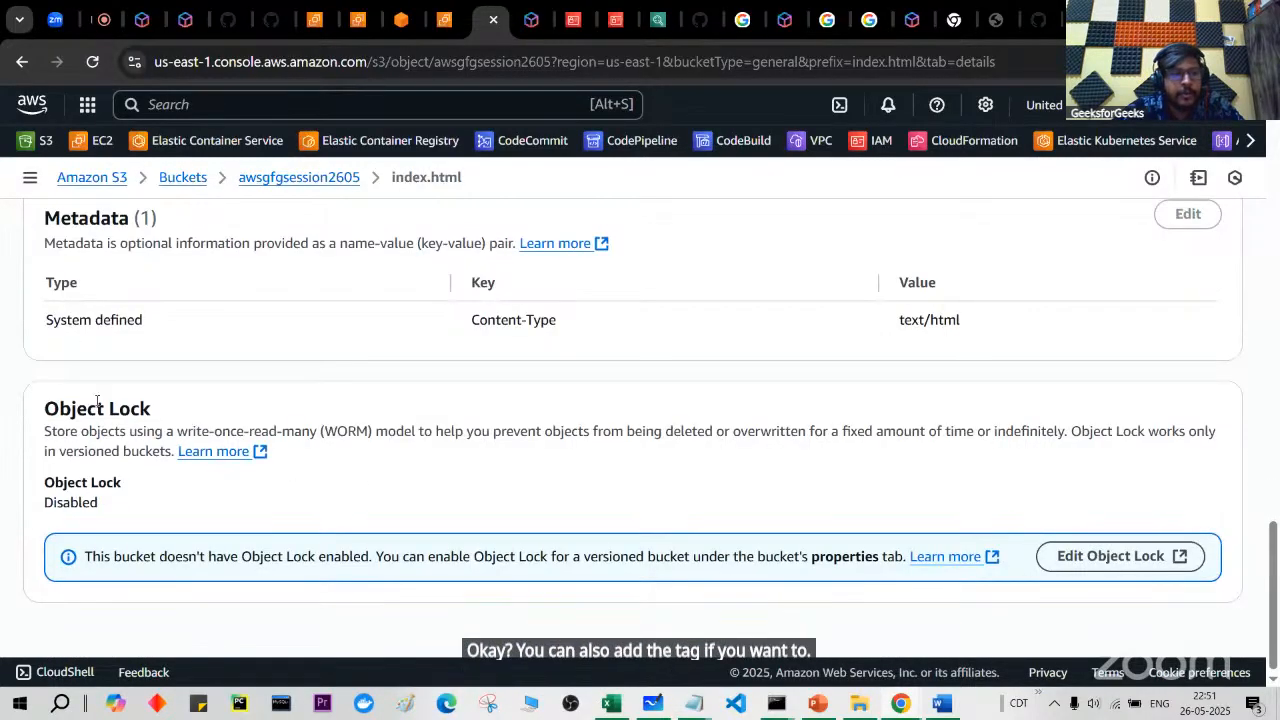
pyautogui.scroll(1, 439, 539)
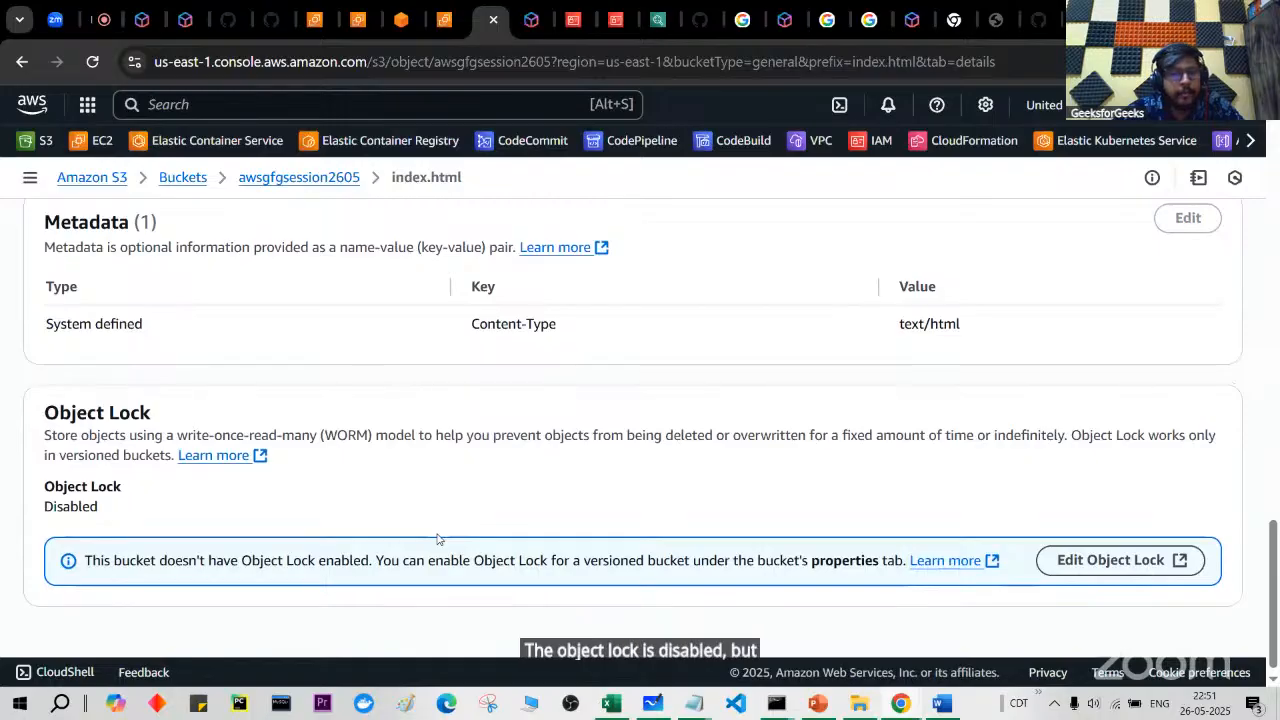
pyautogui.scroll(1, 439, 539)
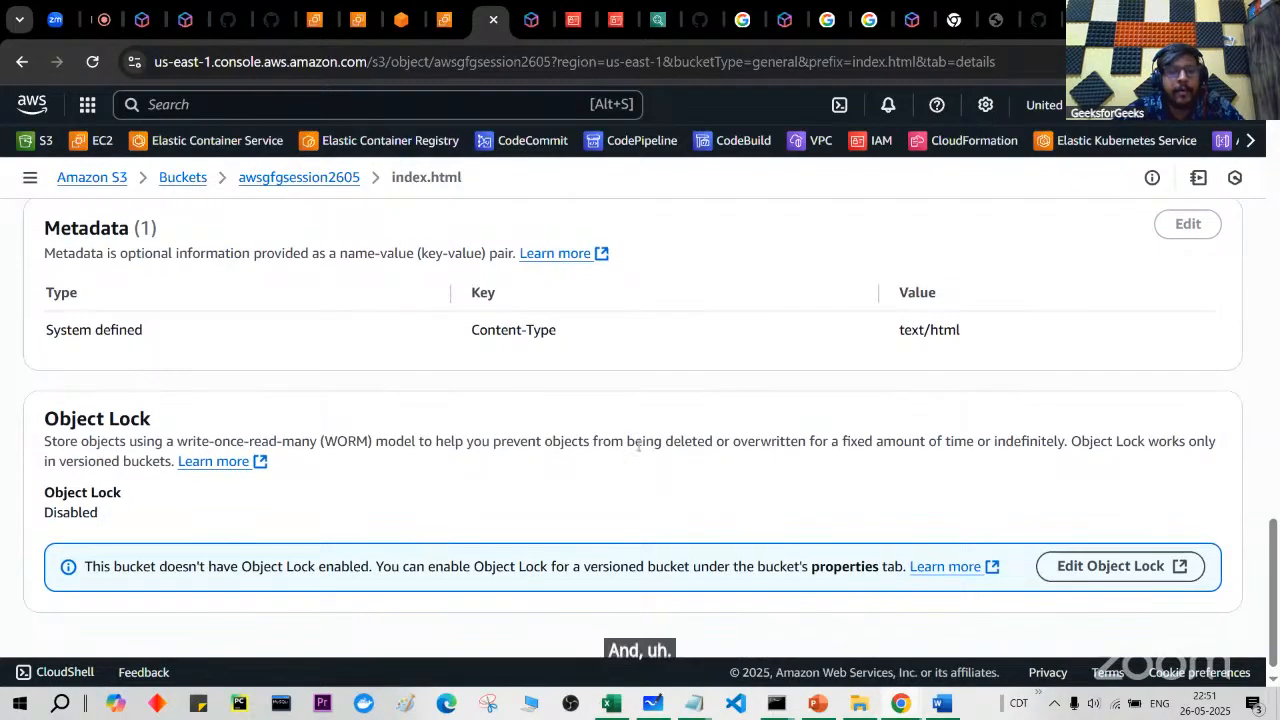
pyautogui.moveTo(611, 441); pyautogui.dragTo(838, 441)
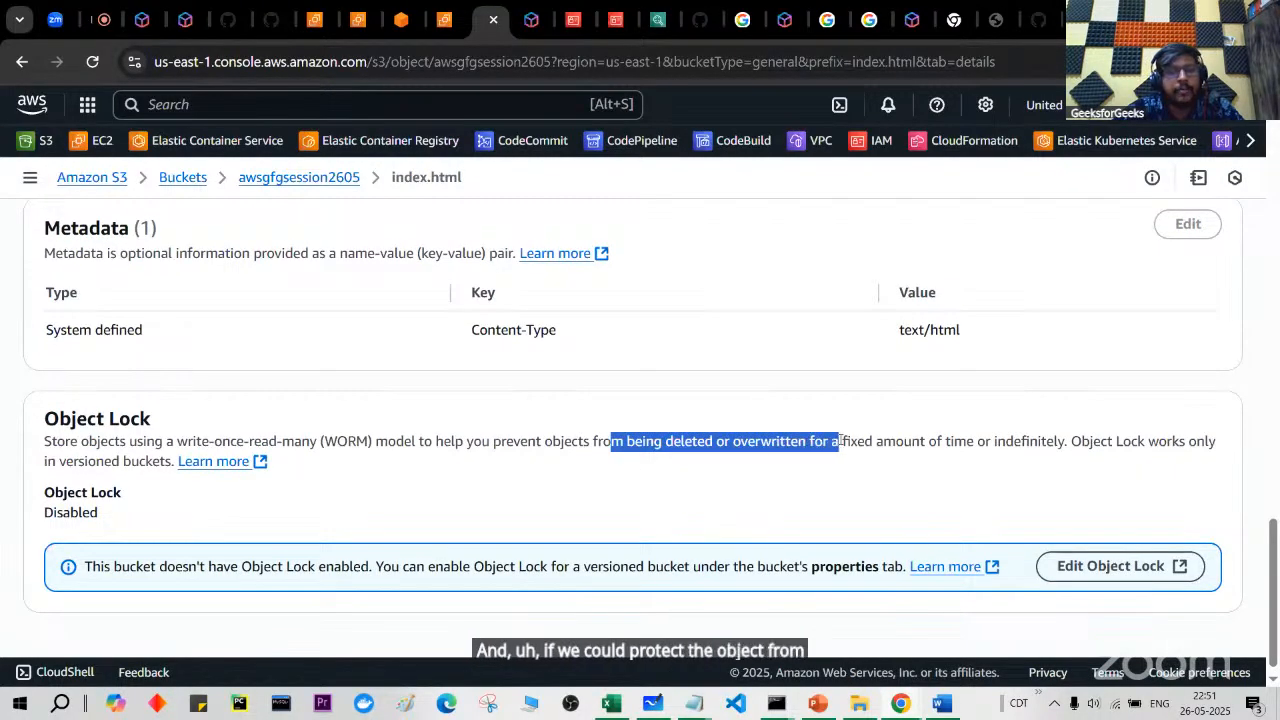
pyautogui.scroll(1, 637, 502)
pyautogui.scroll(15, 637, 502)
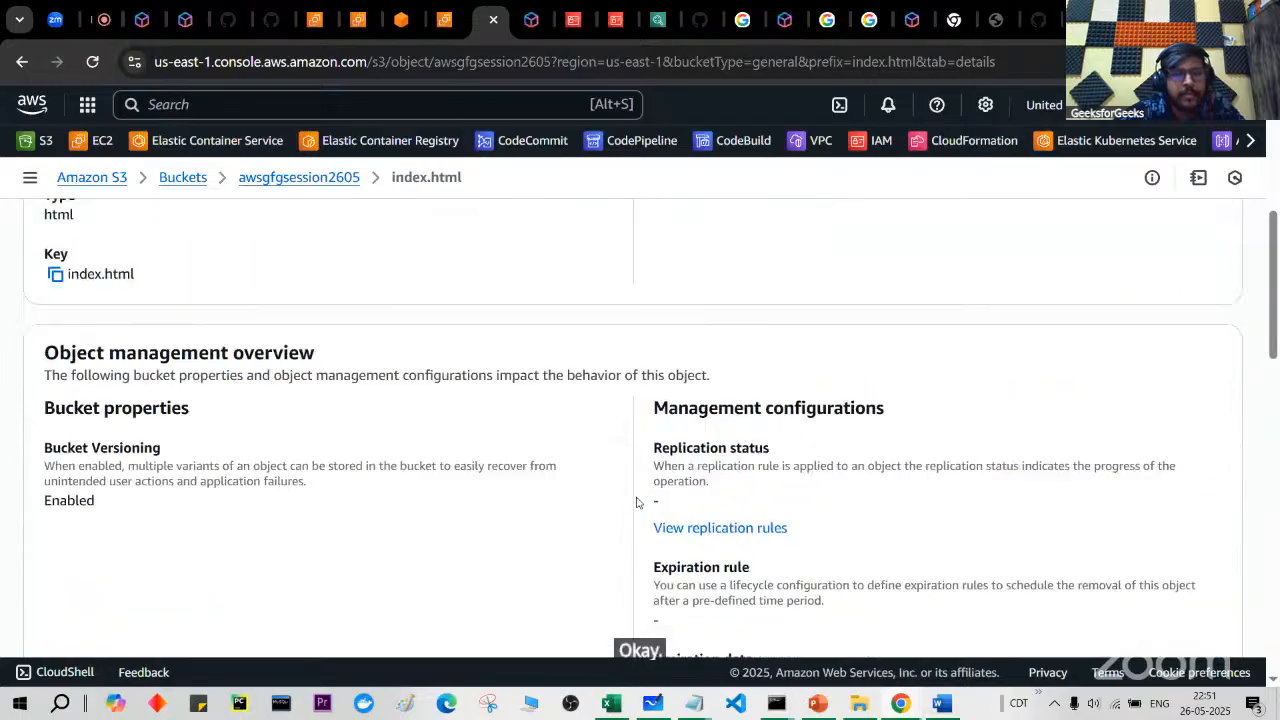
pyautogui.scroll(-3, 637, 502)
pyautogui.scroll(5, 637, 502)
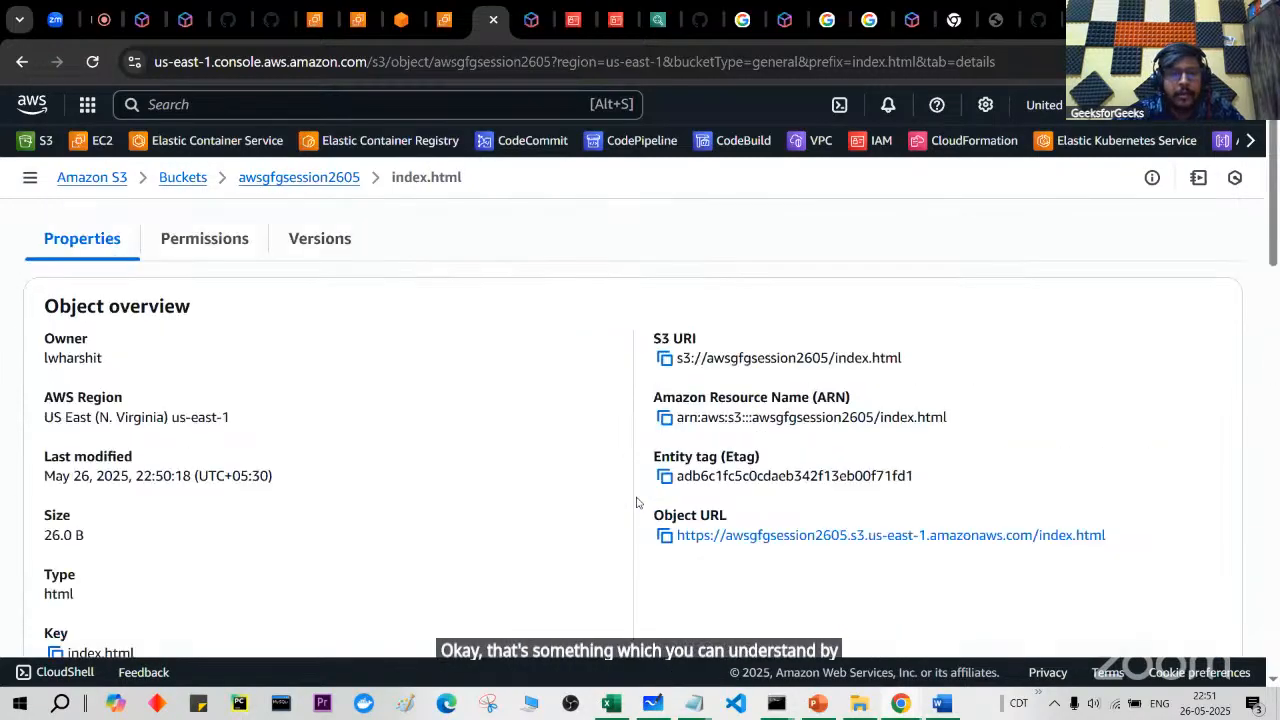
pyautogui.click(188, 302)
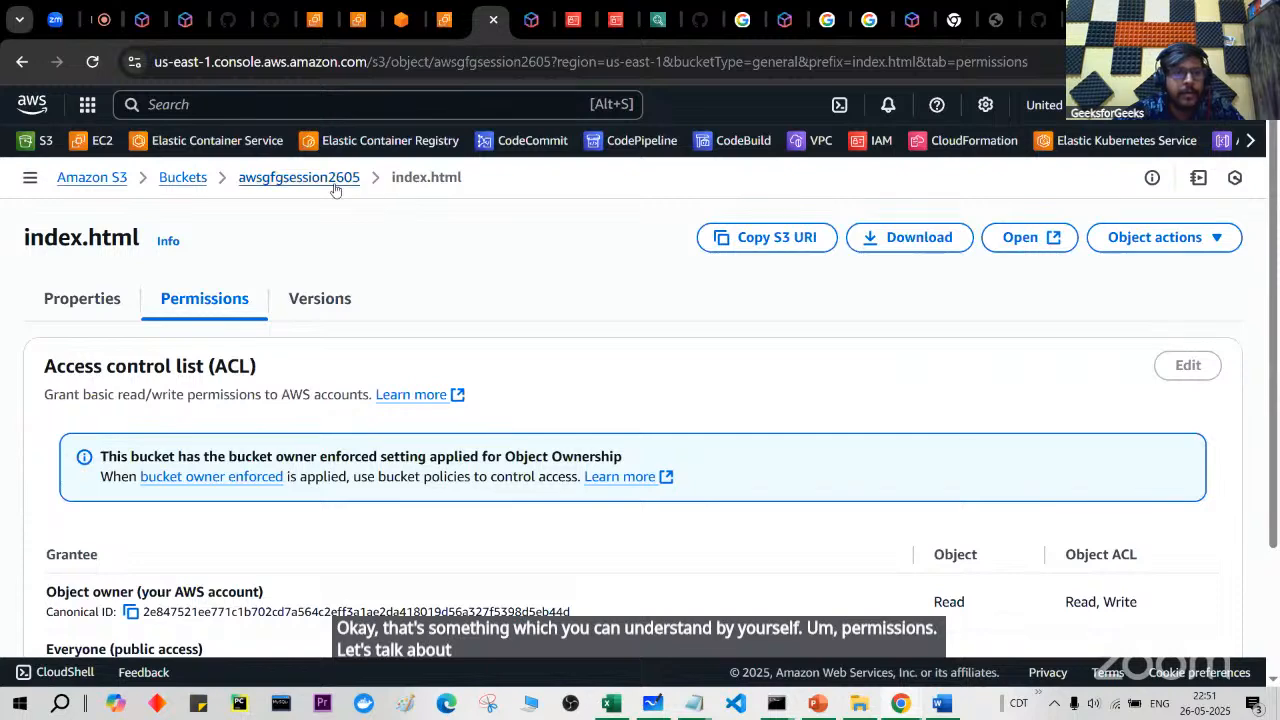
pyautogui.click(299, 177)
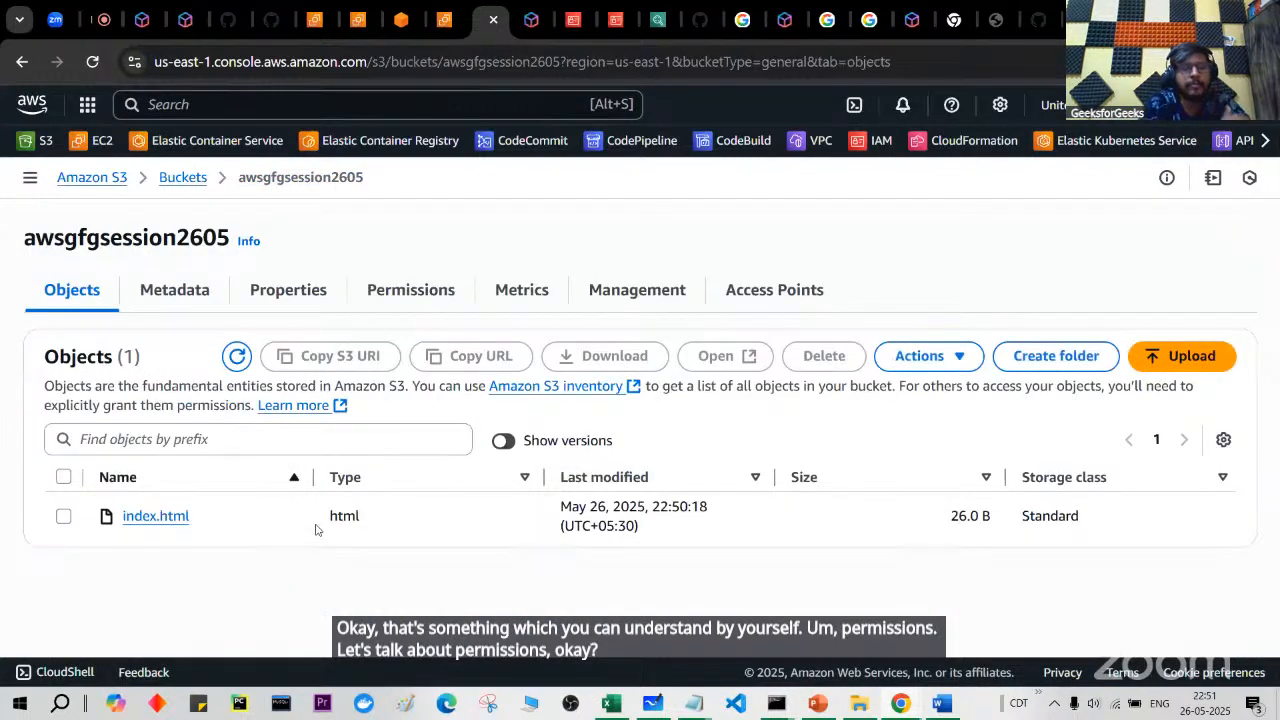
# Step: Browse the bucket's Metadata, then scroll its Properties to versioning Enabled and MFA delete Disabled
pyautogui.click(180, 295)
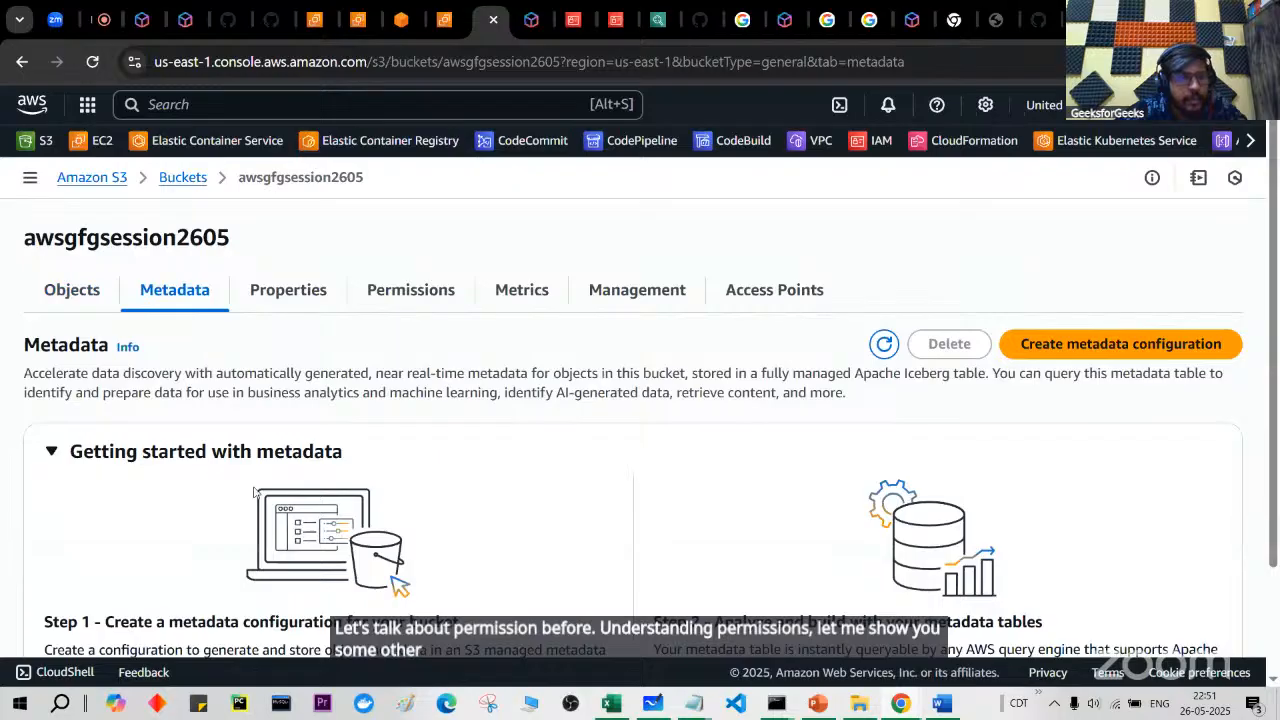
pyautogui.scroll(-2, 254, 491)
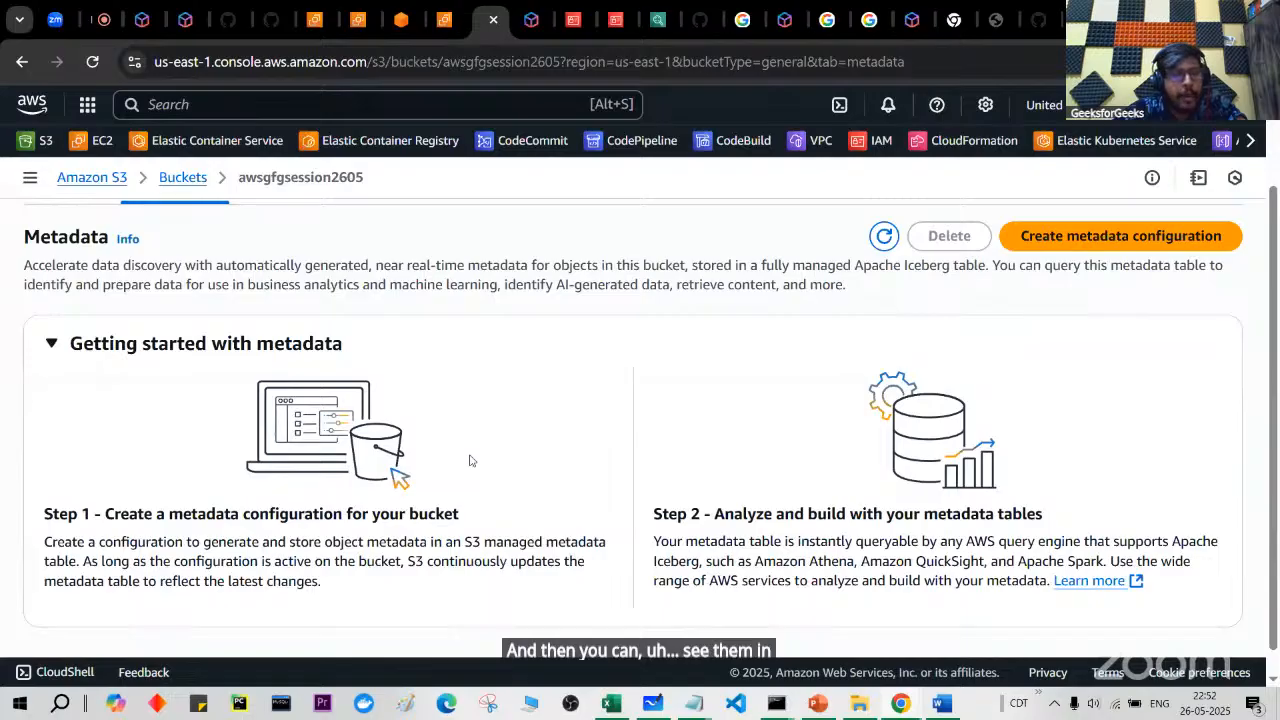
pyautogui.scroll(1, 469, 460)
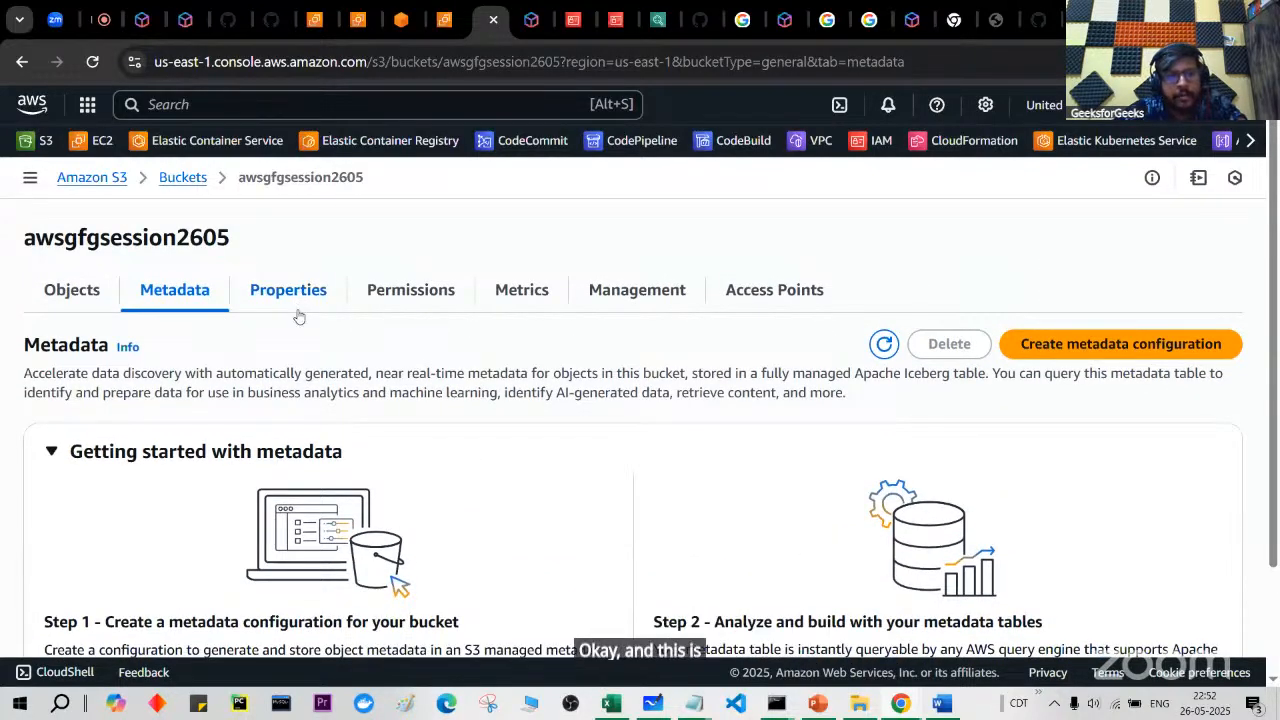
pyautogui.click(302, 293)
pyautogui.scroll(-2, 292, 496)
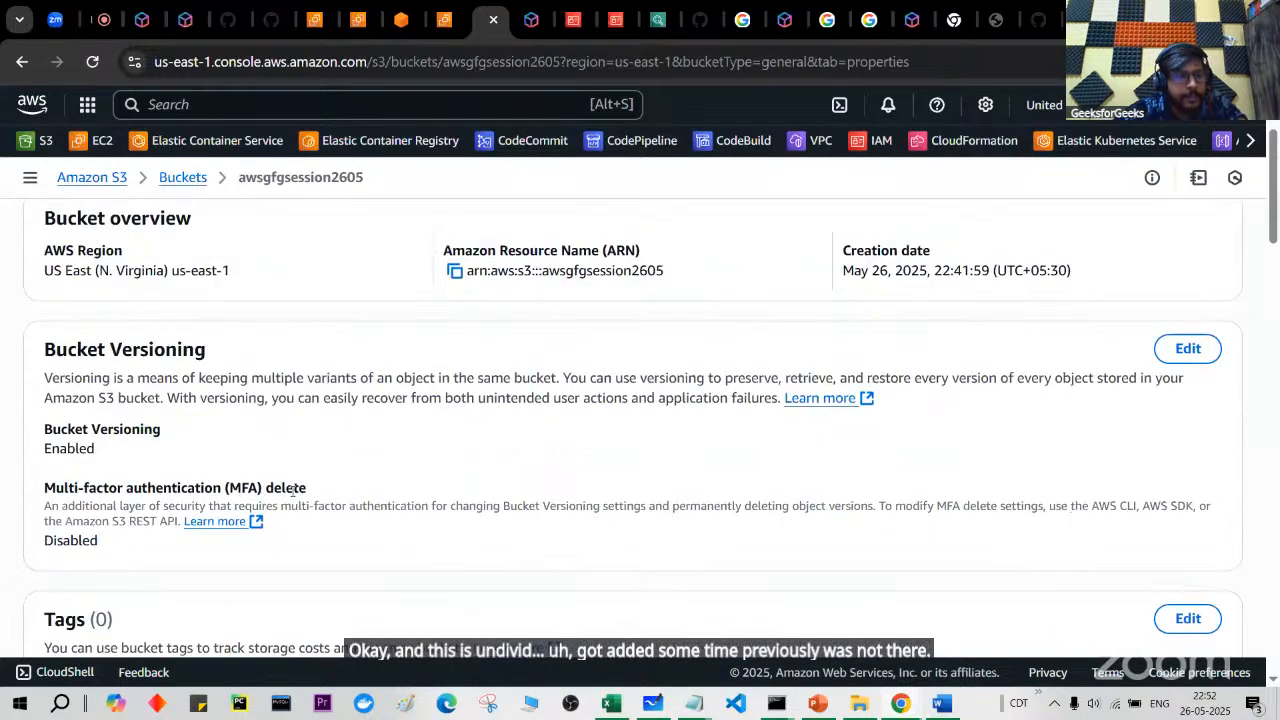
# Step: Demonstrate toggling Bucket Versioning between Suspend and Enable, cancelling so it stays Enabled
pyautogui.click(1181, 349)
pyautogui.click(57, 403)
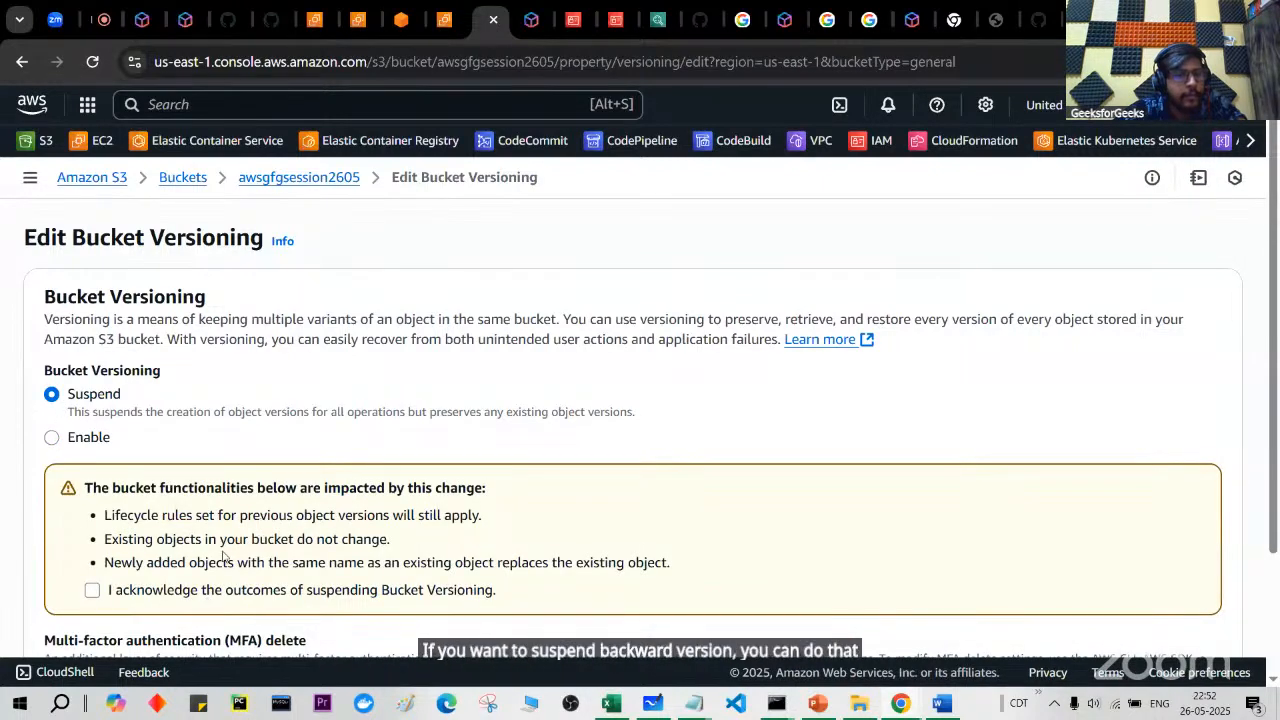
pyautogui.click(96, 444)
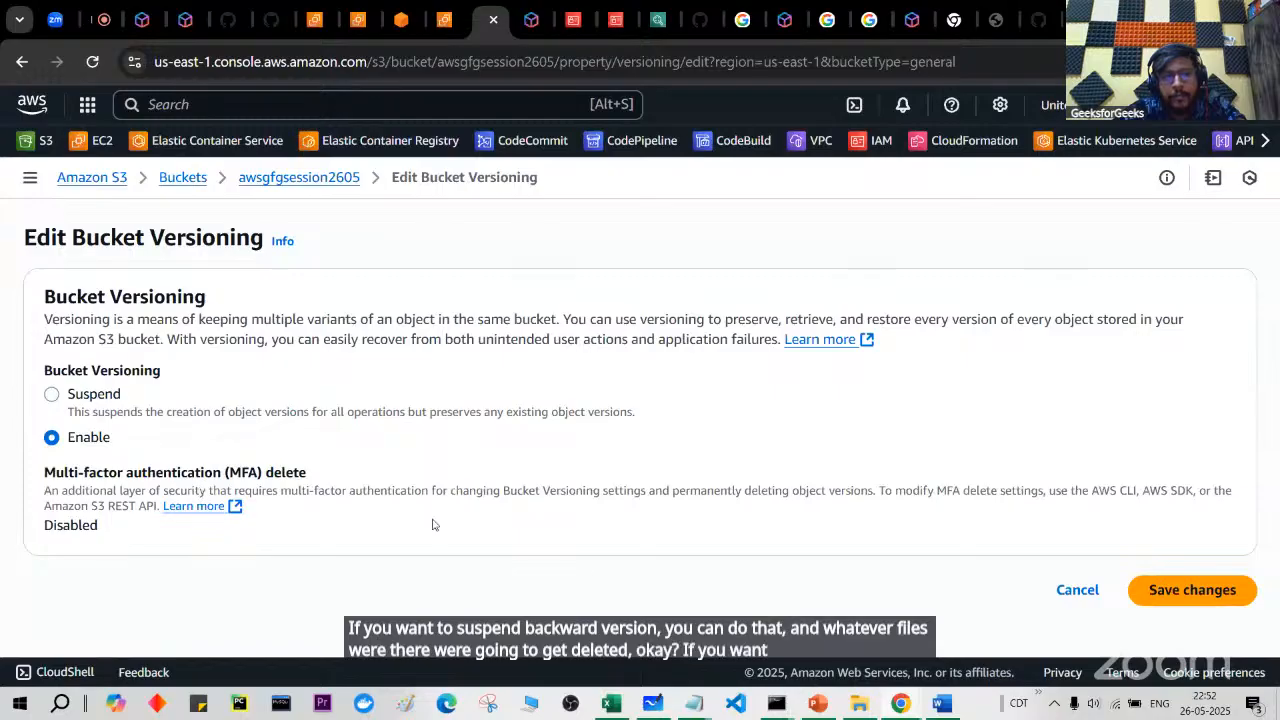
pyautogui.click(1066, 594)
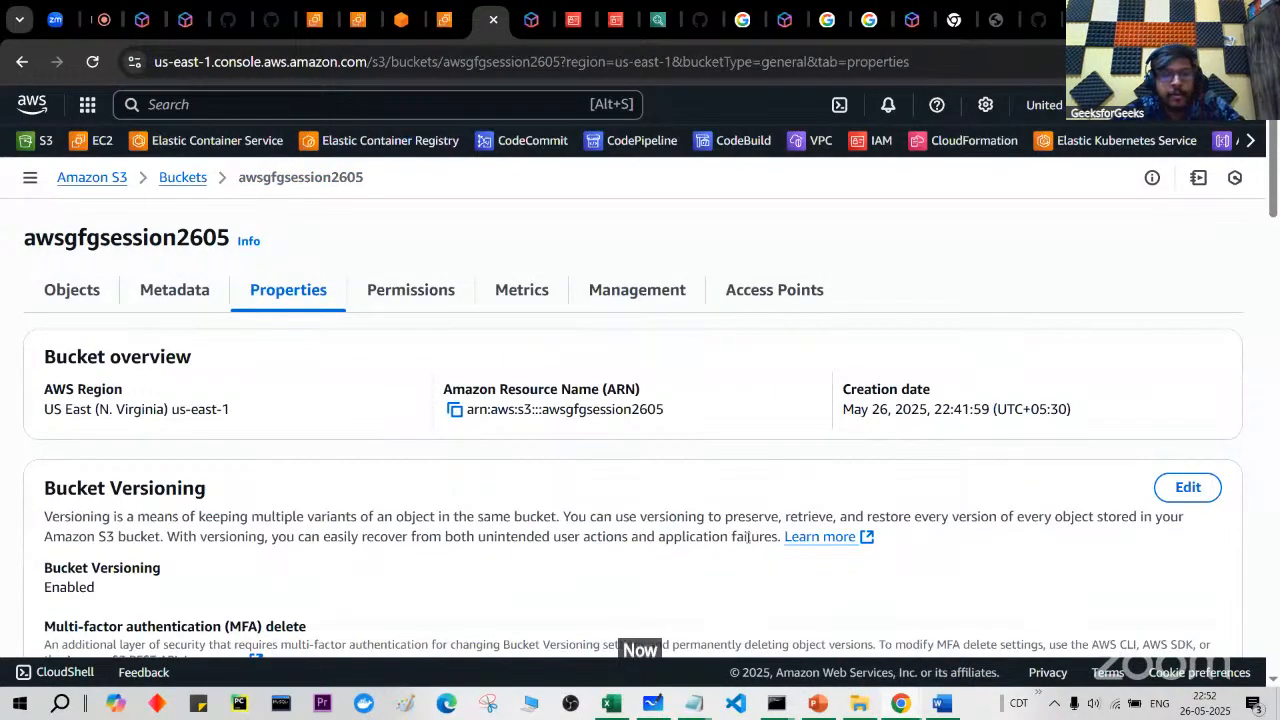
# Step: Review the remaining awsgfgsession2605 properties before moving to the bucket's permissions
pyautogui.scroll(-2, 748, 537)
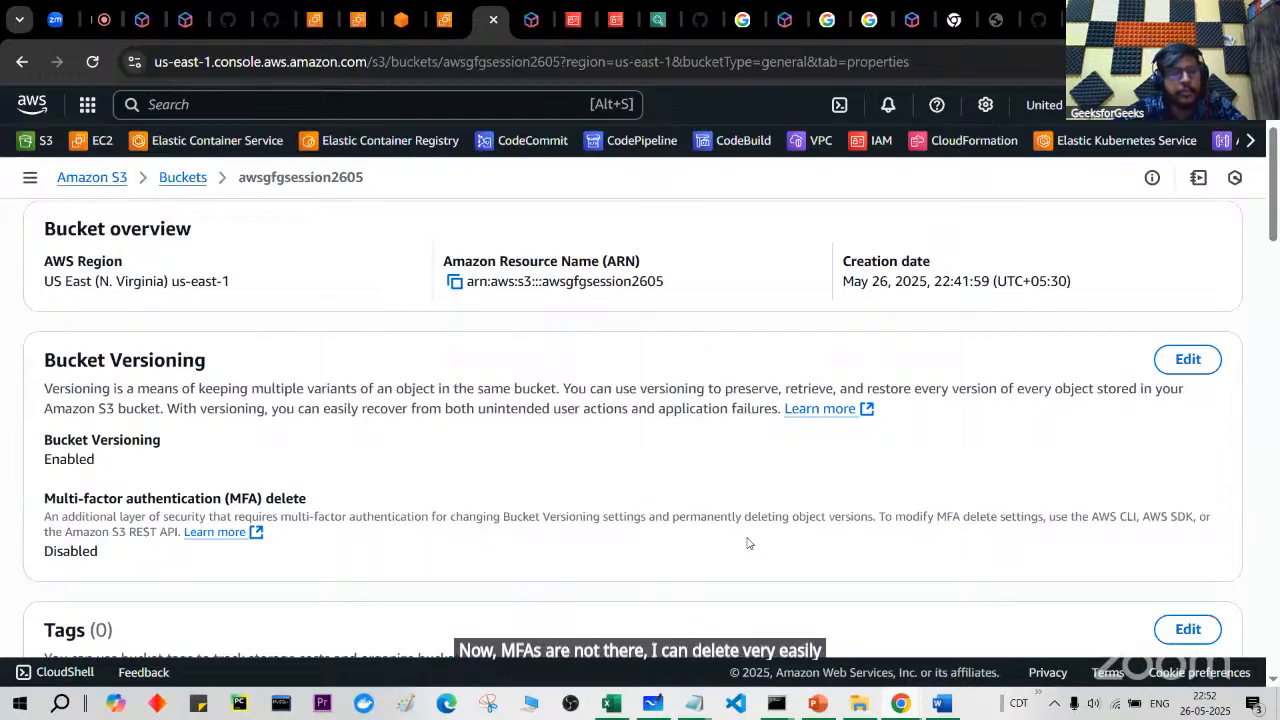
pyautogui.scroll(-4, 487, 486)
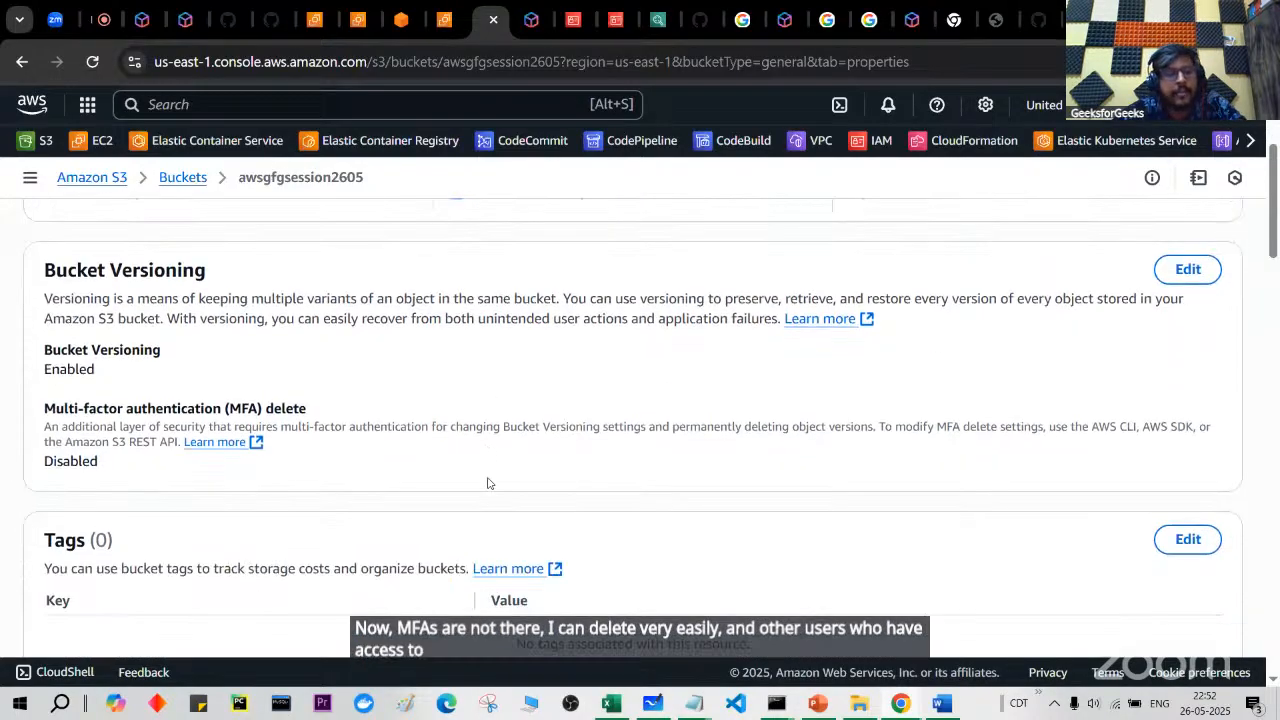
pyautogui.scroll(-1, 487, 483)
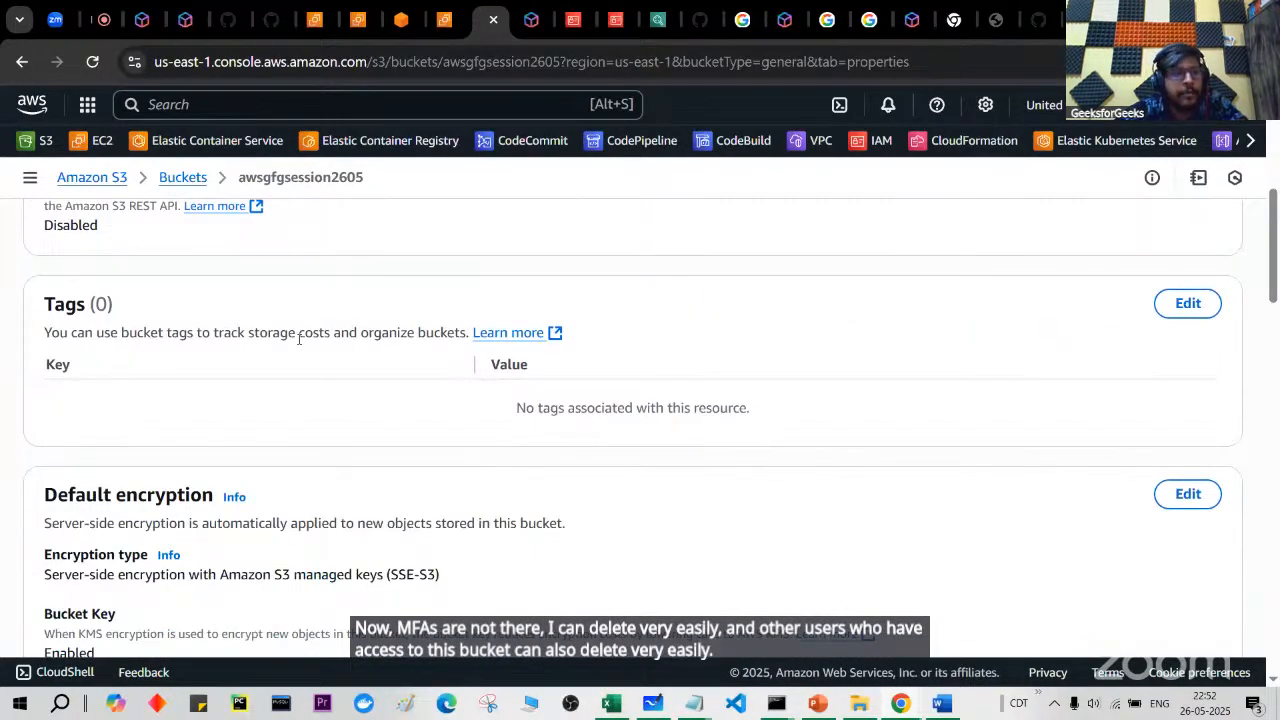
pyautogui.scroll(2, 298, 338)
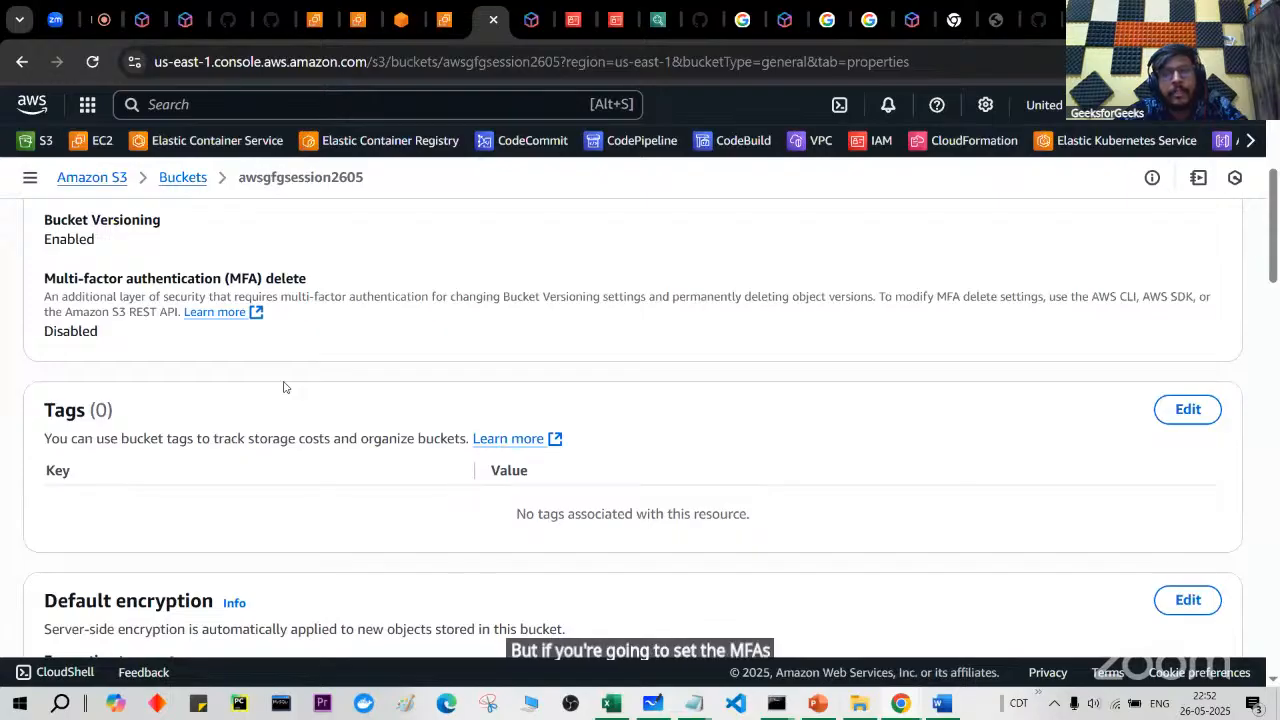
pyautogui.scroll(-2, 283, 387)
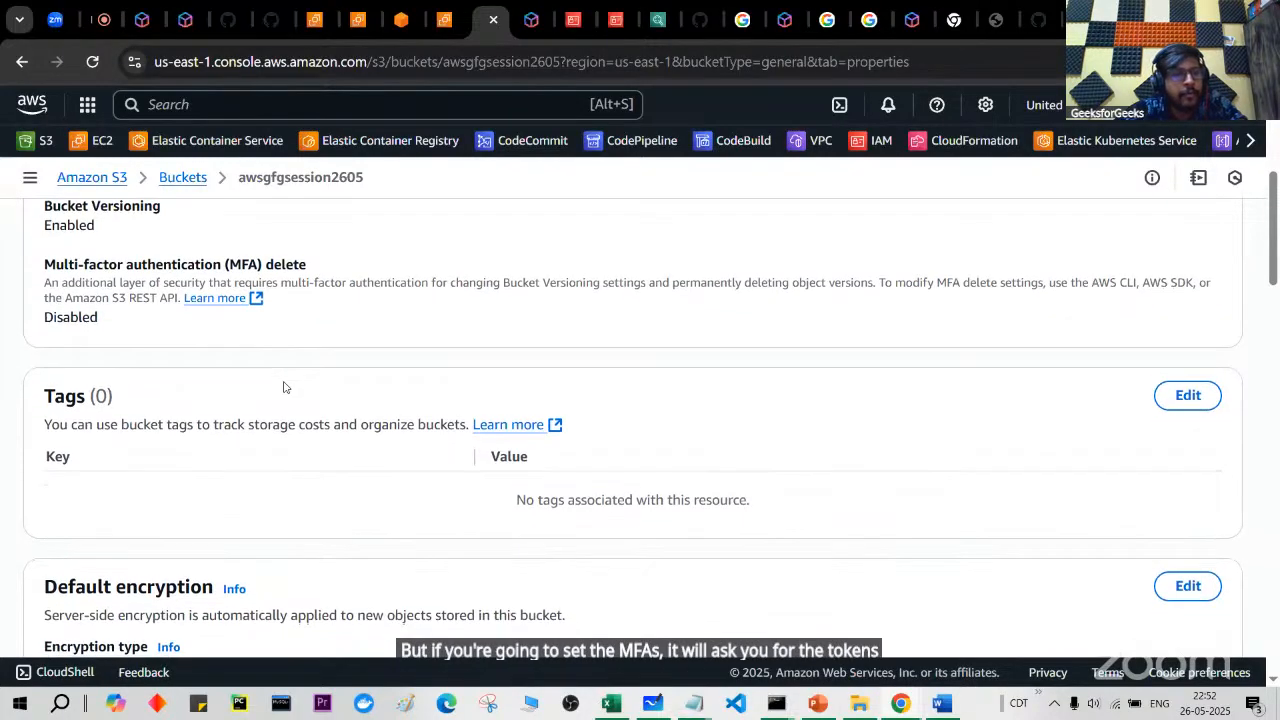
pyautogui.scroll(-2, 283, 387)
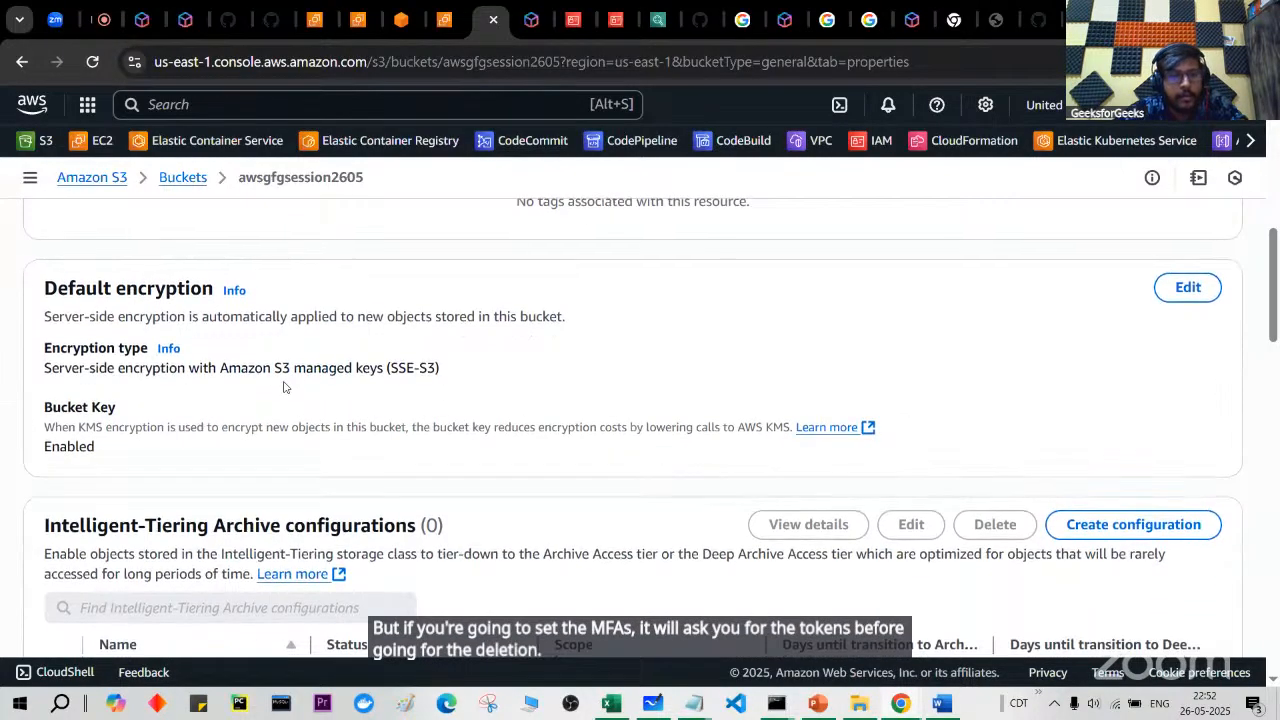
pyautogui.scroll(-2, 283, 387)
pyautogui.scroll(1, 283, 387)
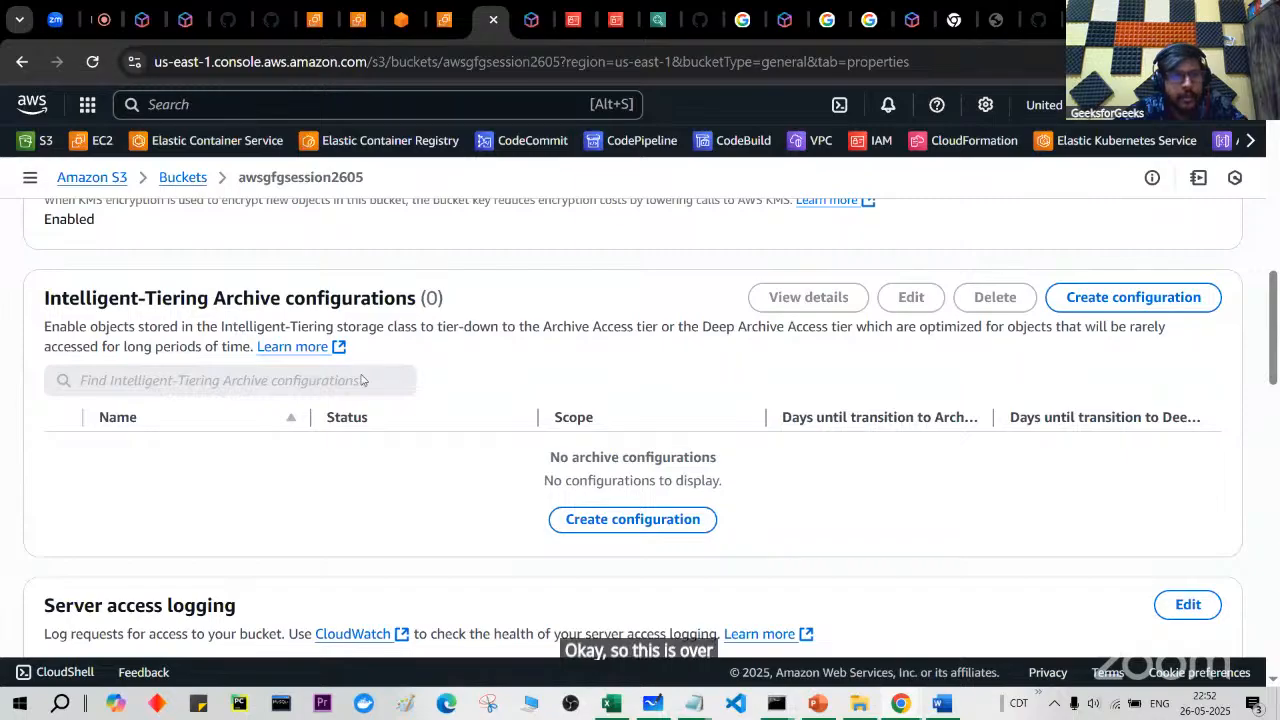
pyautogui.scroll(1, 349, 377)
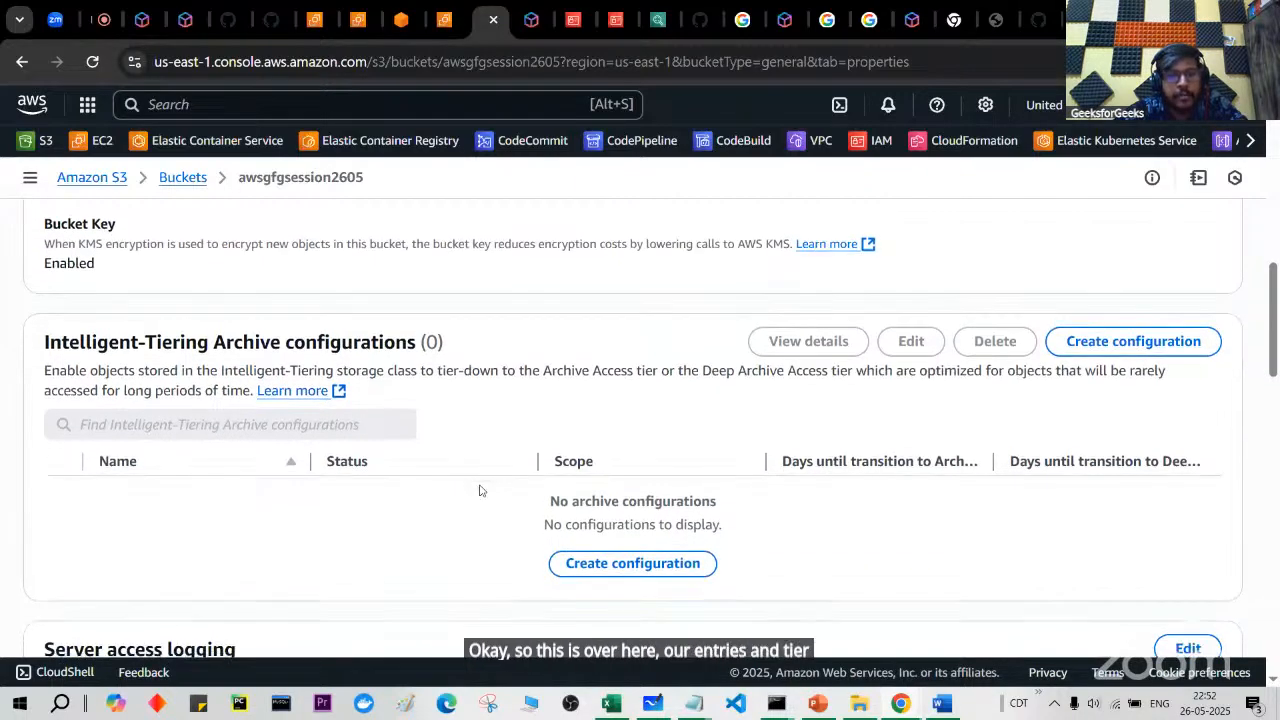
pyautogui.scroll(-1, 530, 500)
pyautogui.scroll(-4, 566, 517)
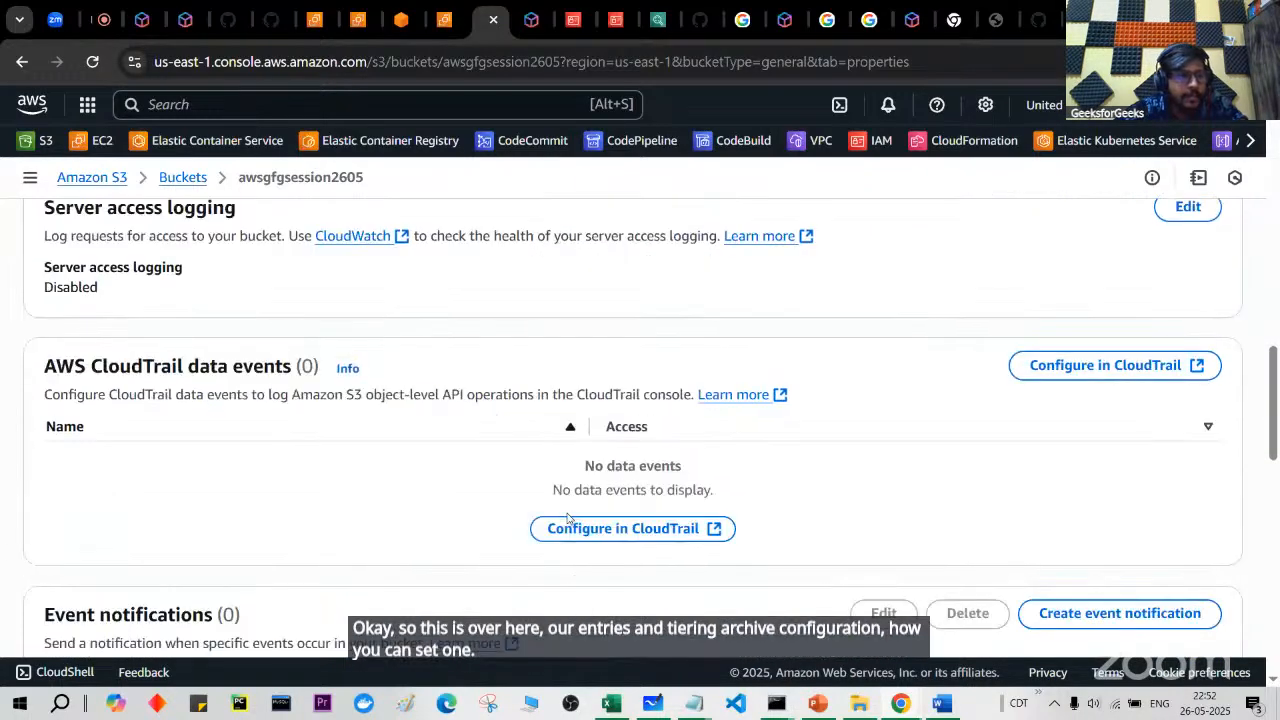
pyautogui.scroll(-3, 491, 621)
pyautogui.scroll(-6, 491, 621)
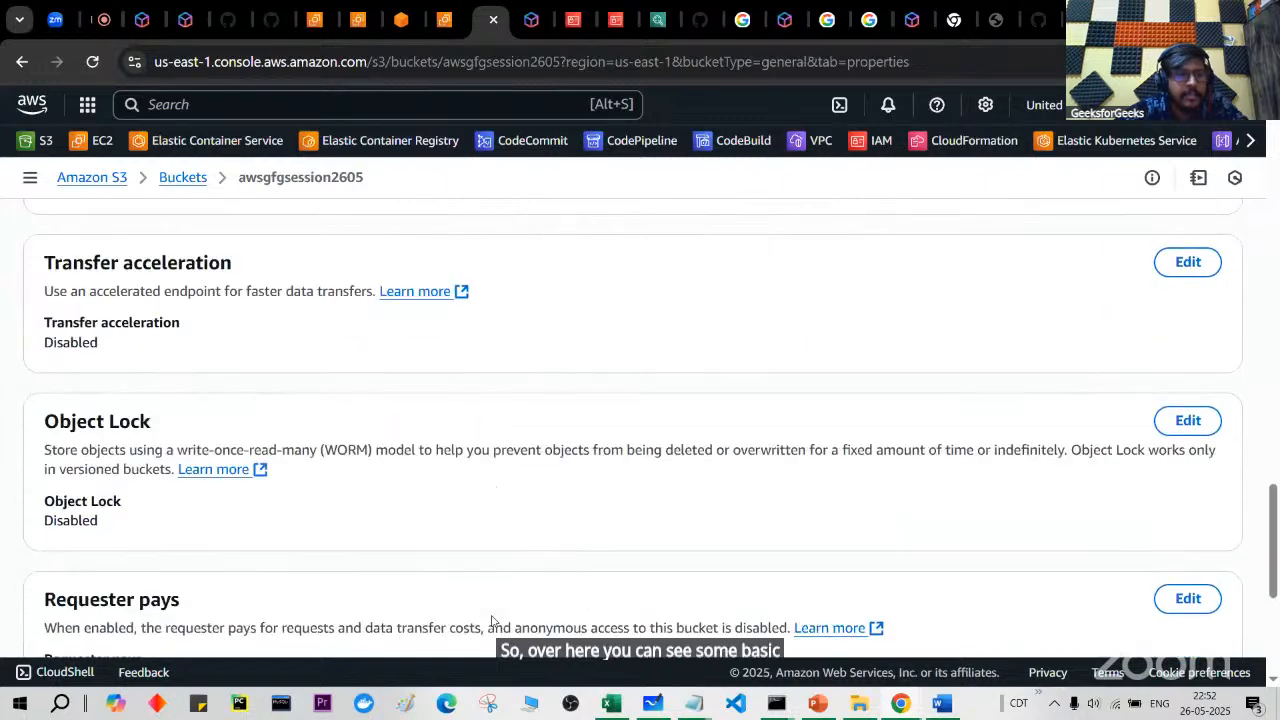
pyautogui.scroll(-1, 491, 621)
pyautogui.scroll(-4, 491, 621)
pyautogui.scroll(1, 491, 621)
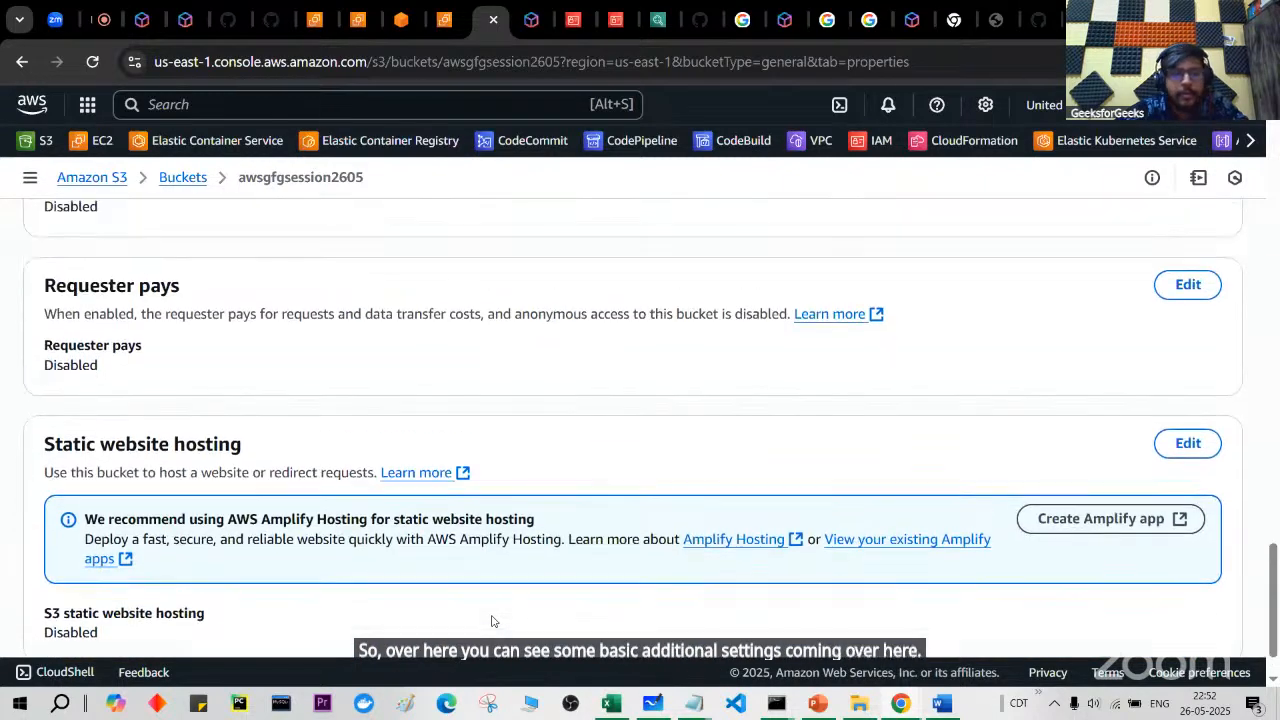
pyautogui.scroll(-1, 491, 621)
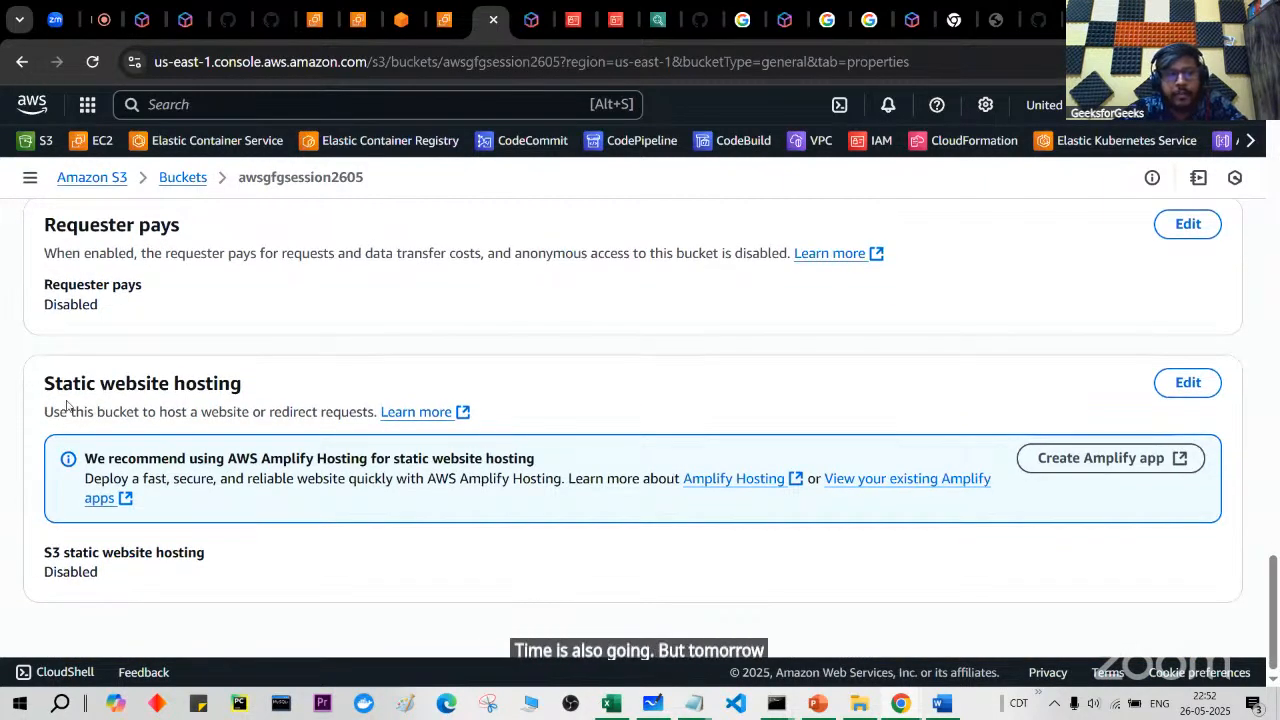
pyautogui.scroll(5, 291, 385)
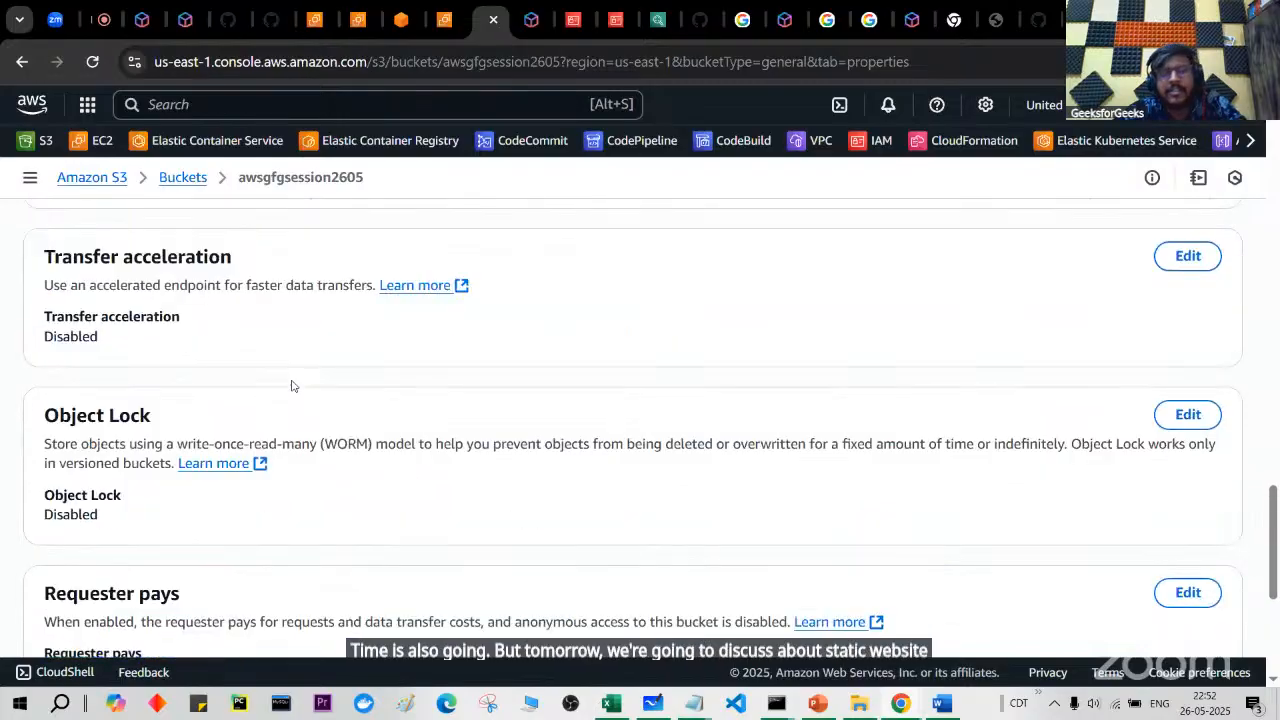
pyautogui.scroll(8, 291, 385)
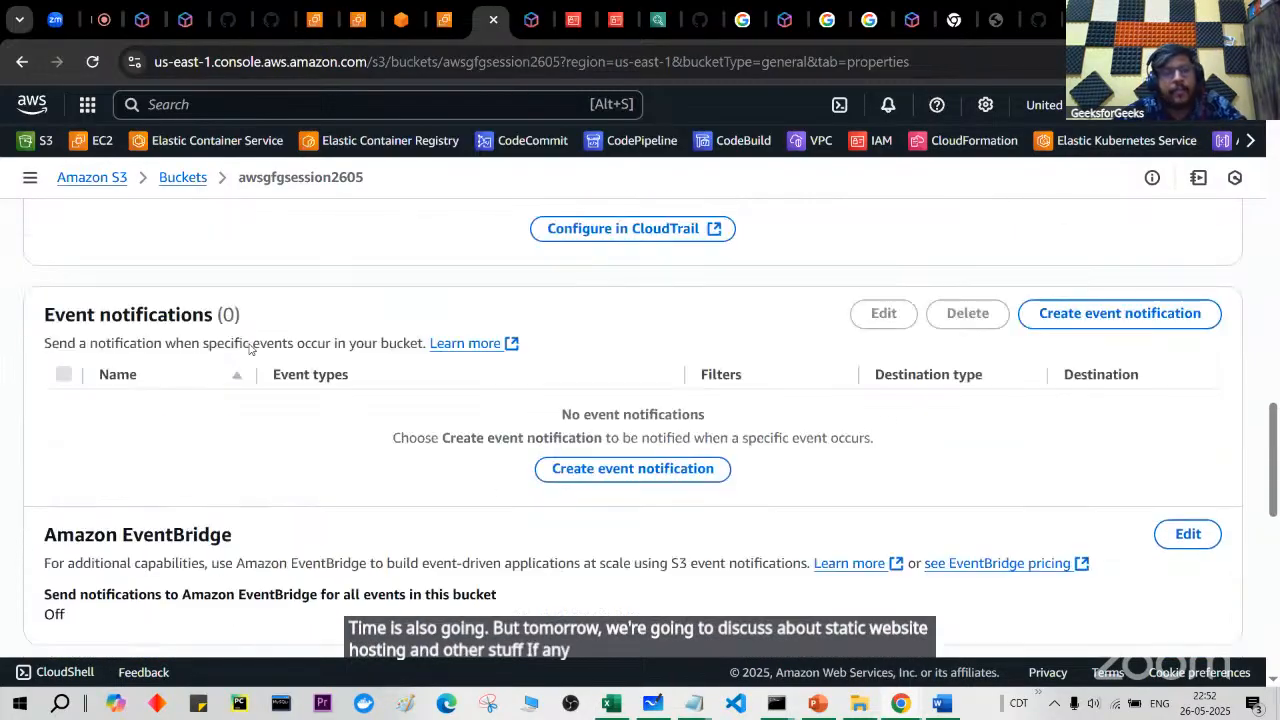
pyautogui.scroll(10, 250, 349)
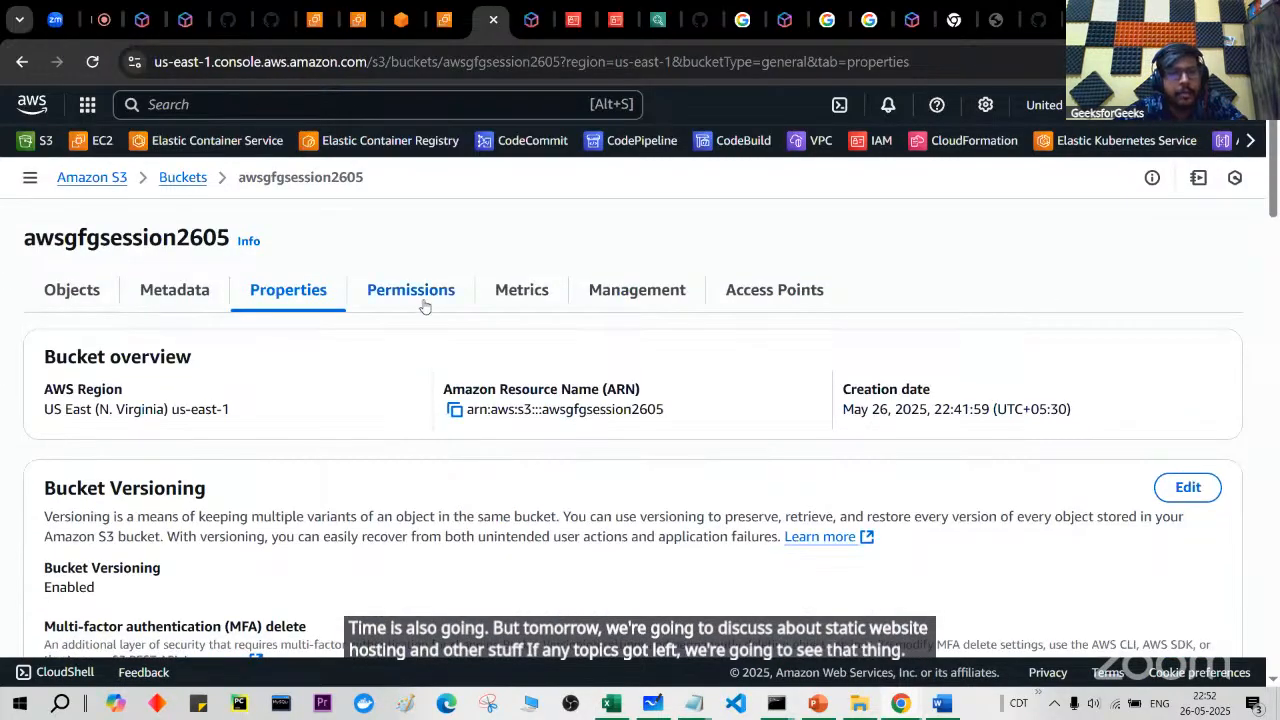
pyautogui.click(424, 306)
# Step: Open bucket_policy.txt from the GFG session AWS folder in Notepad, view it maximized, then close it
pyautogui.scroll(-1, 414, 451)
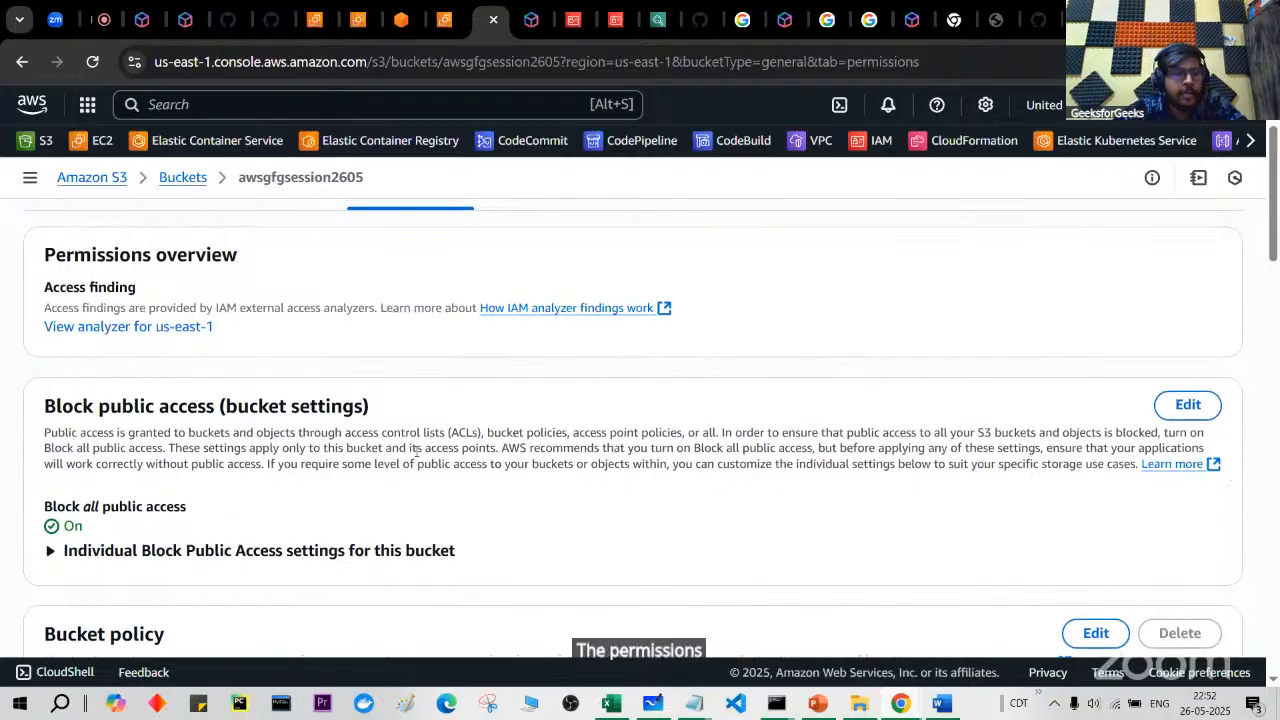
pyautogui.scroll(1, 415, 451)
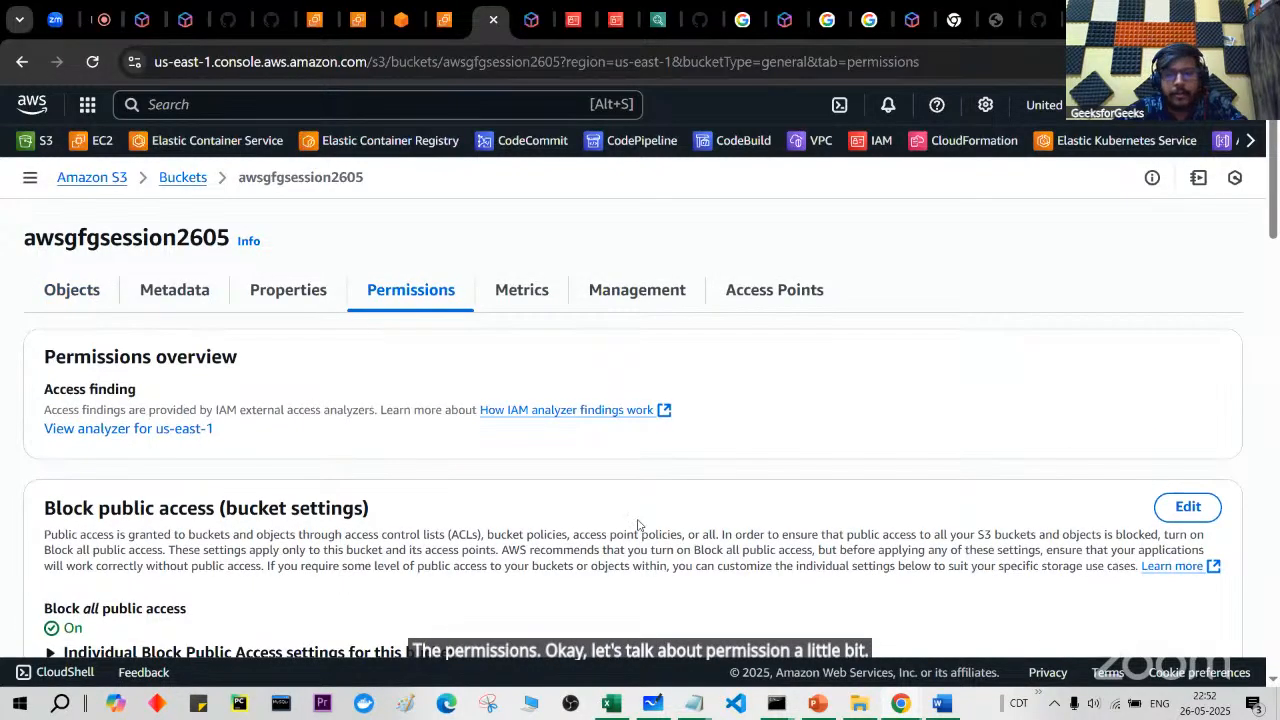
pyautogui.click(862, 704)
pyautogui.doubleClick(616, 381)
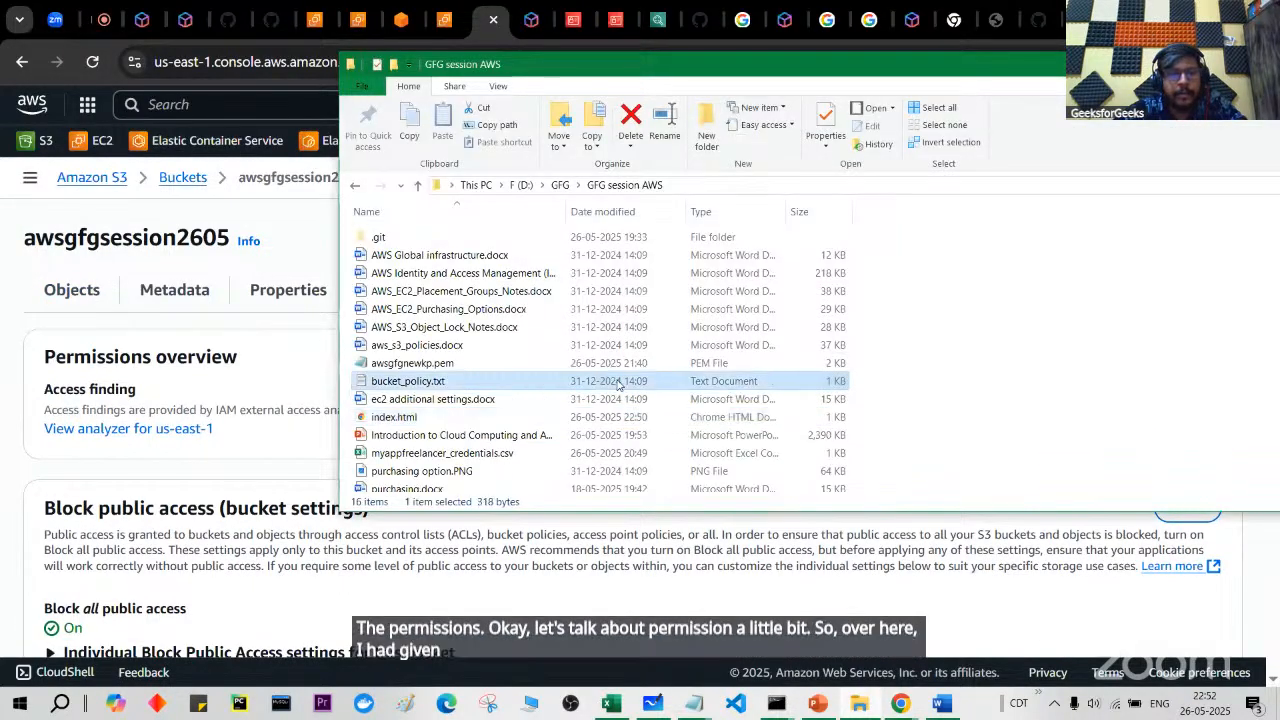
pyautogui.doubleClick(717, 142)
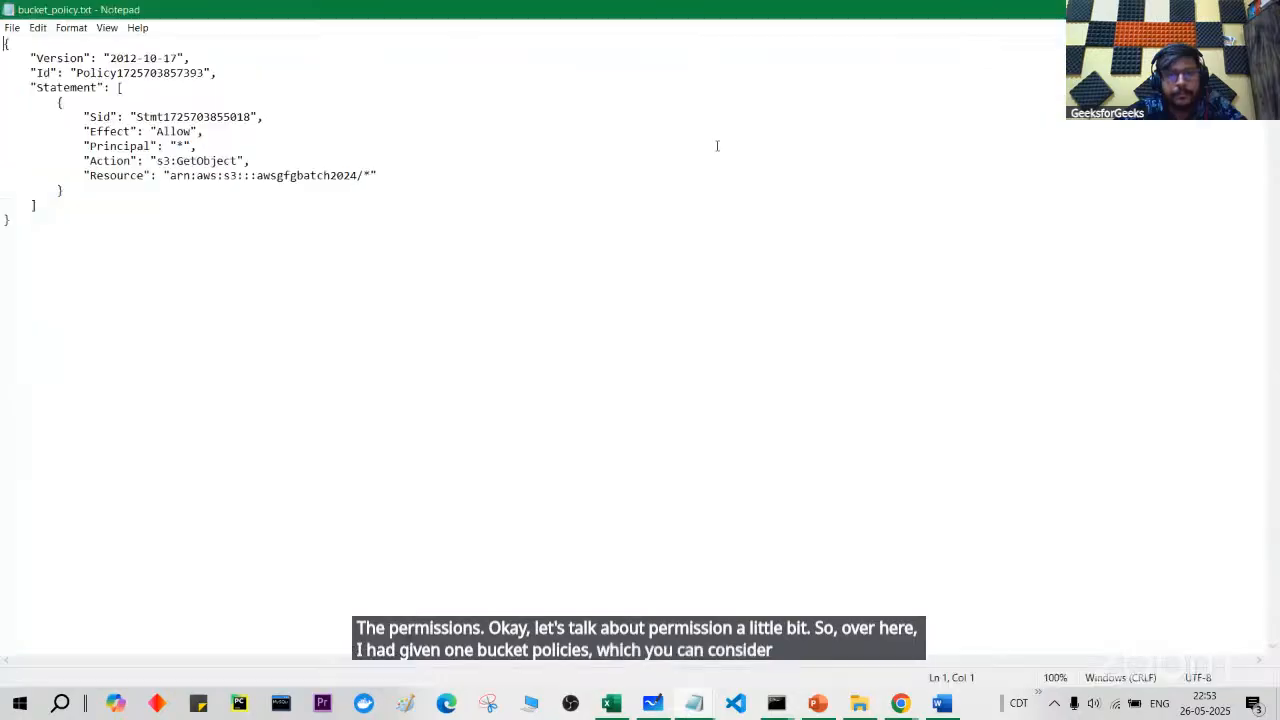
pyautogui.scroll(6, 708, 203)
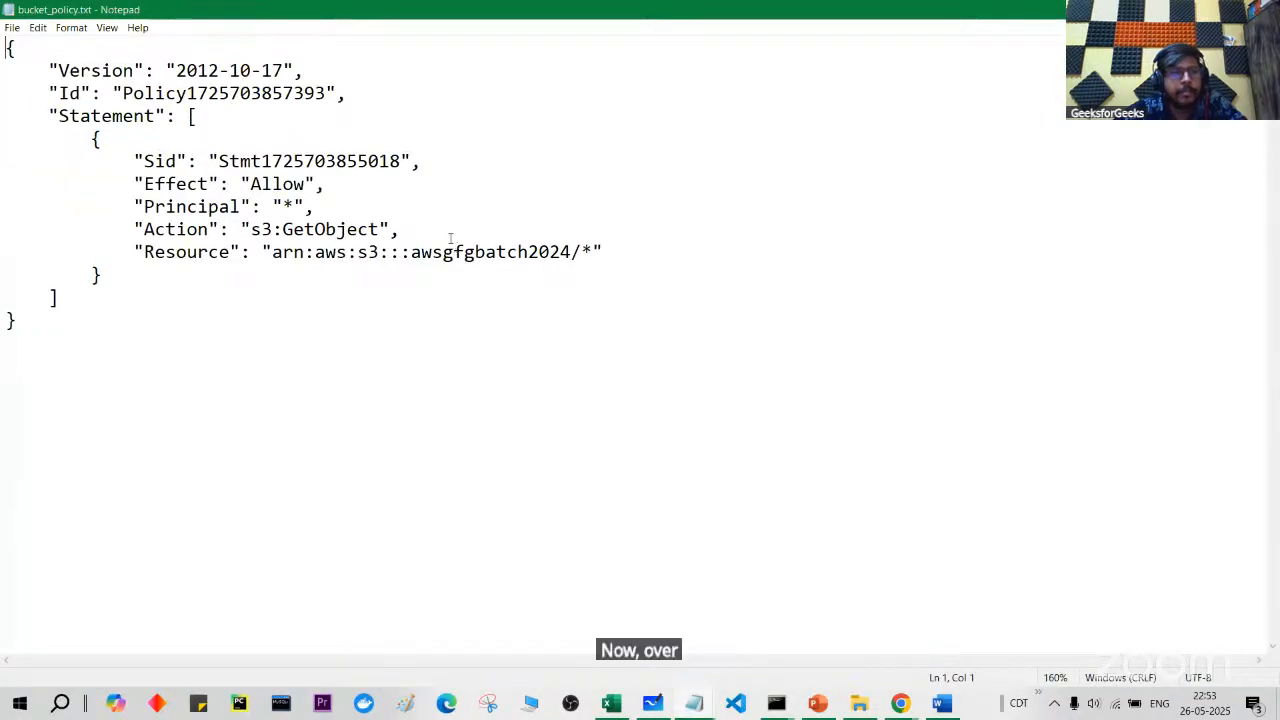
pyautogui.click(1184, 10)
# Step: Load index.html's copied Object URL in a new tab and see it return Access Denied
pyautogui.click(76, 296)
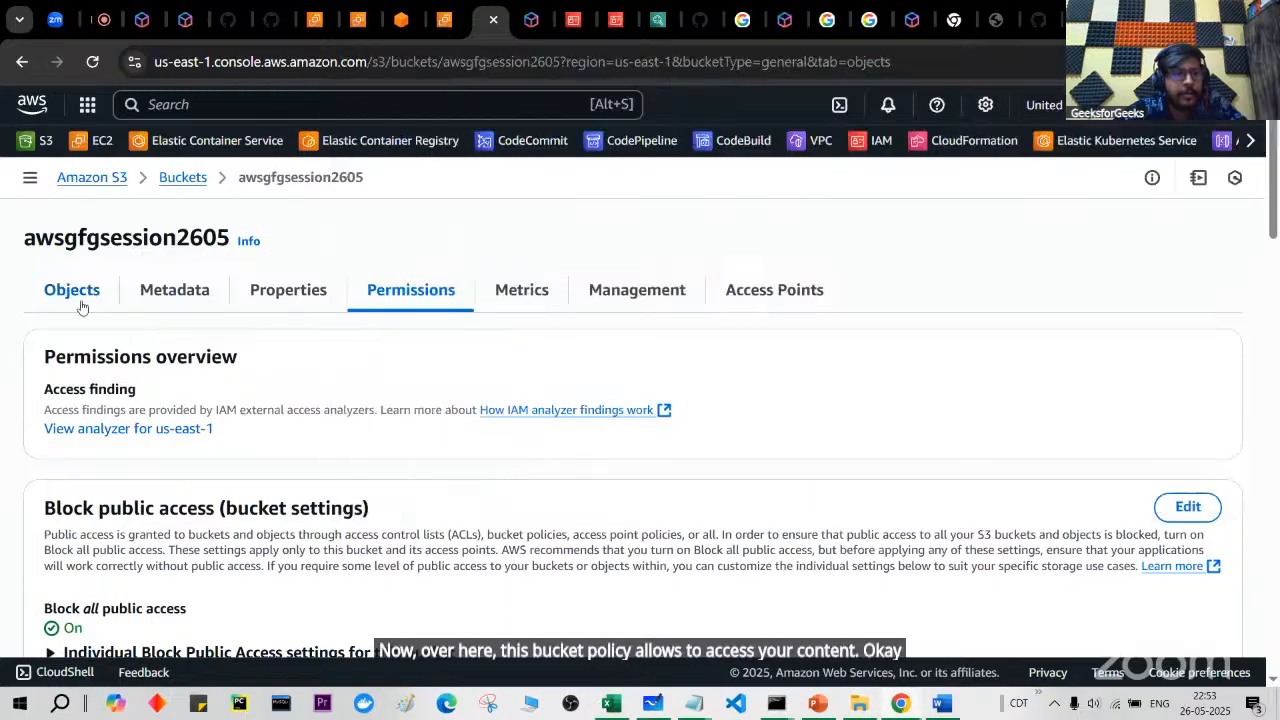
pyautogui.click(156, 516)
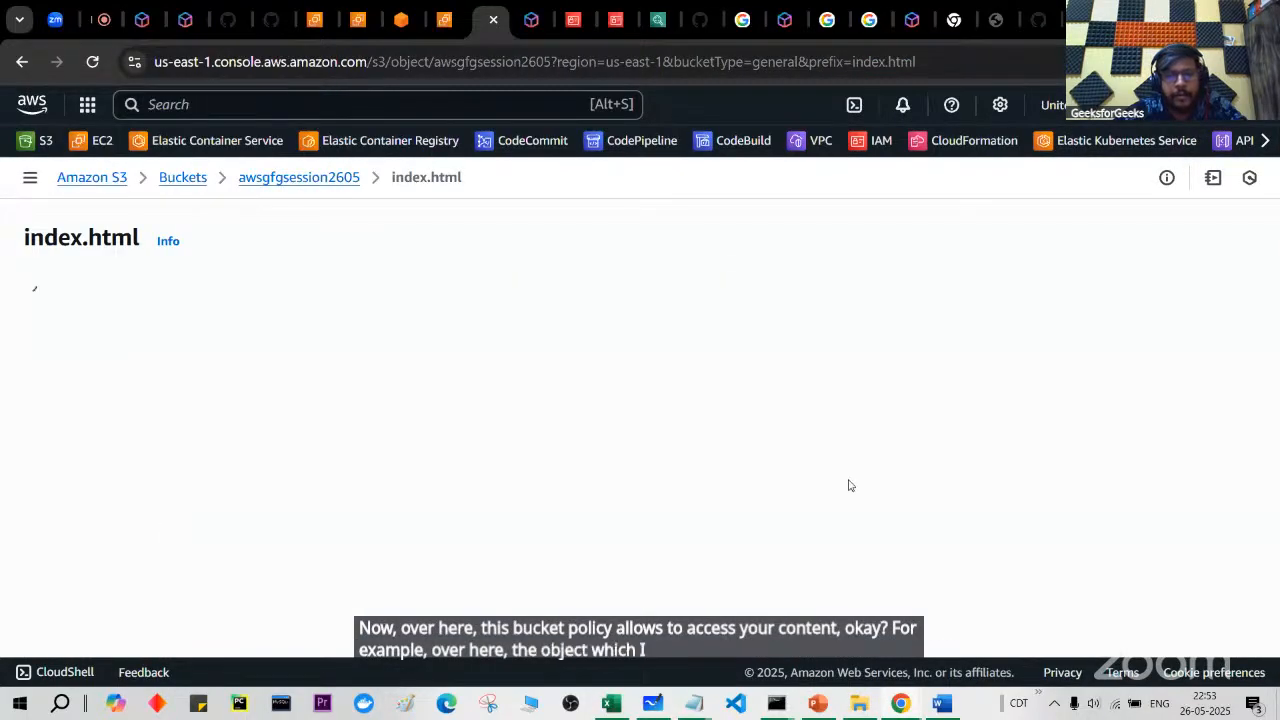
pyautogui.scroll(-1, 849, 480)
pyautogui.click(665, 512)
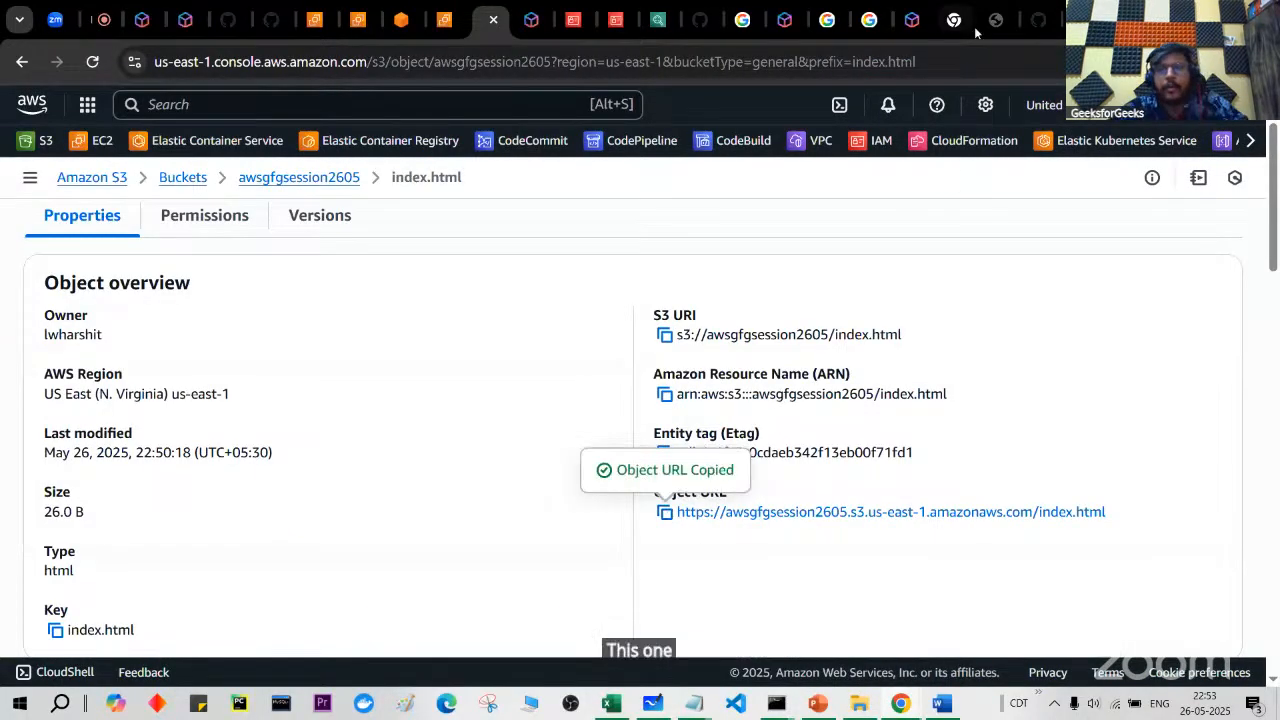
pyautogui.hotkey('ctrl', 't')
pyautogui.hotkey('ctrl', 'v')
pyautogui.press('Return')
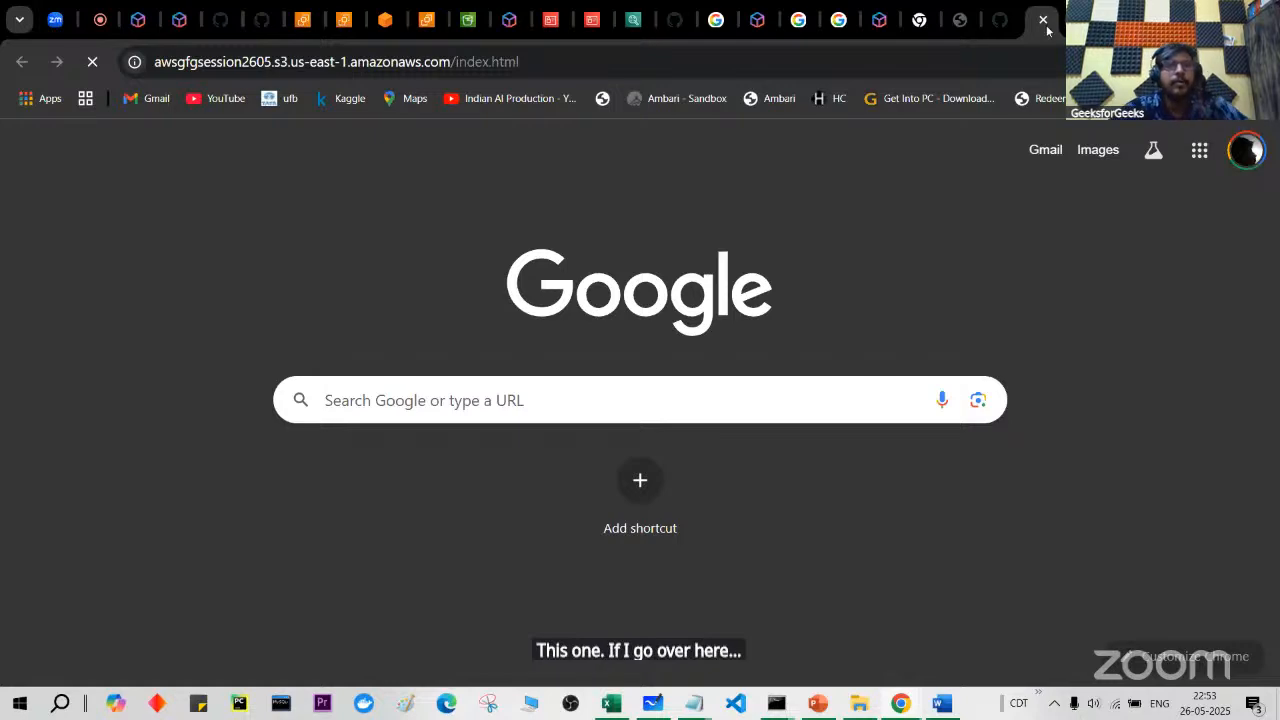
pyautogui.keyDown('ctrl'); pyautogui.scroll(3, 546, 246); pyautogui.keyUp('ctrl')
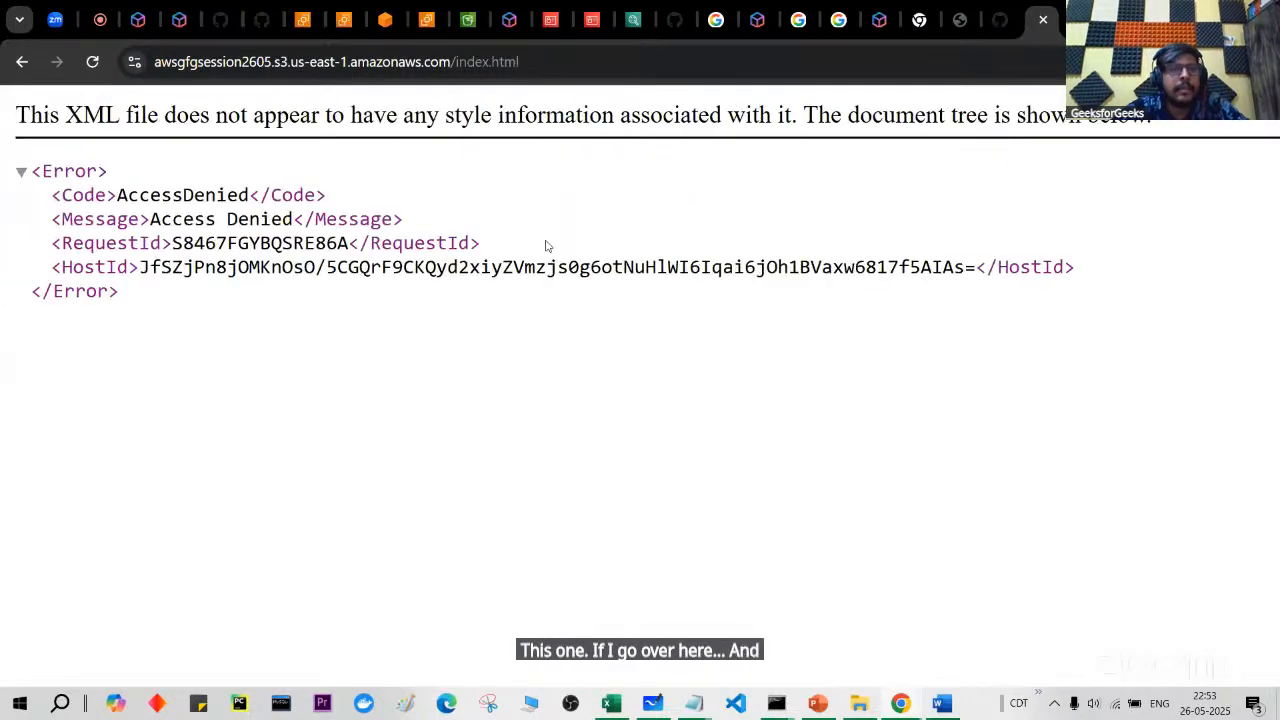
pyautogui.keyDown('ctrl'); pyautogui.scroll(-2, 790, 234); pyautogui.keyUp('ctrl')
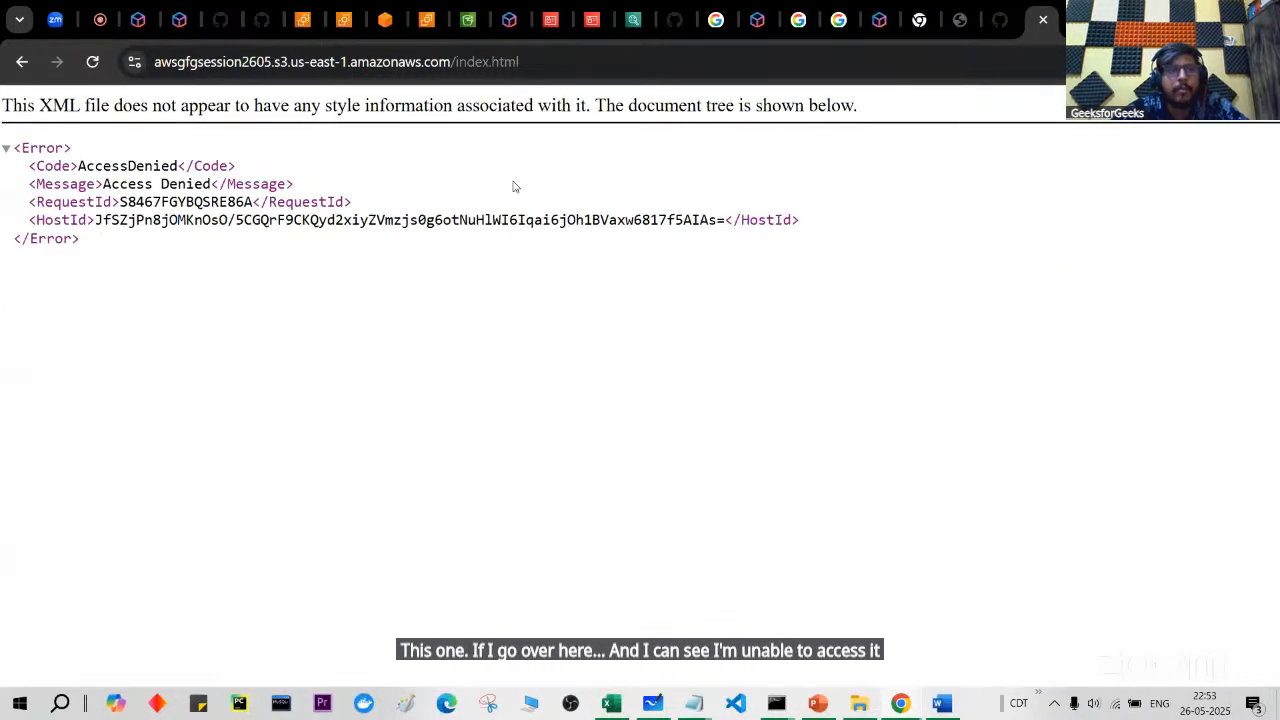
# Step: Check index.html's permissions, then open the awsgfgsession2605 bucket's Permissions tab
pyautogui.click(468, 19)
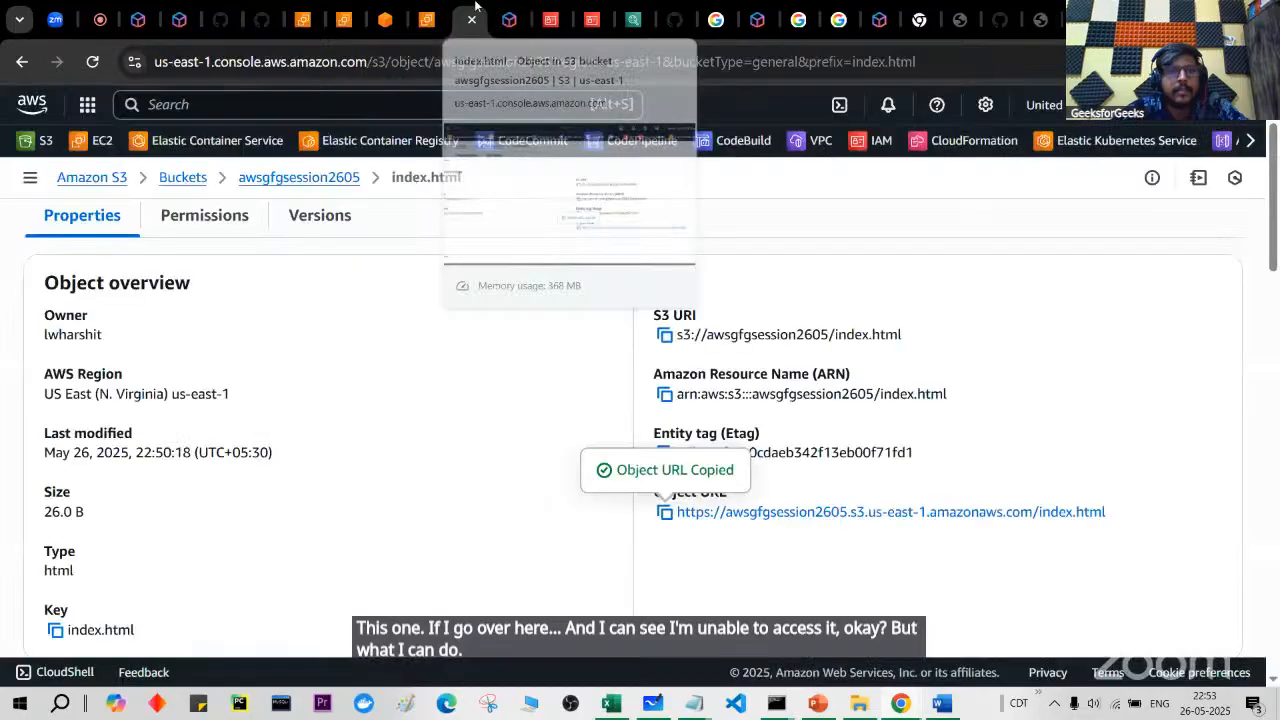
pyautogui.scroll(1, 451, 316)
pyautogui.scroll(-1, 451, 316)
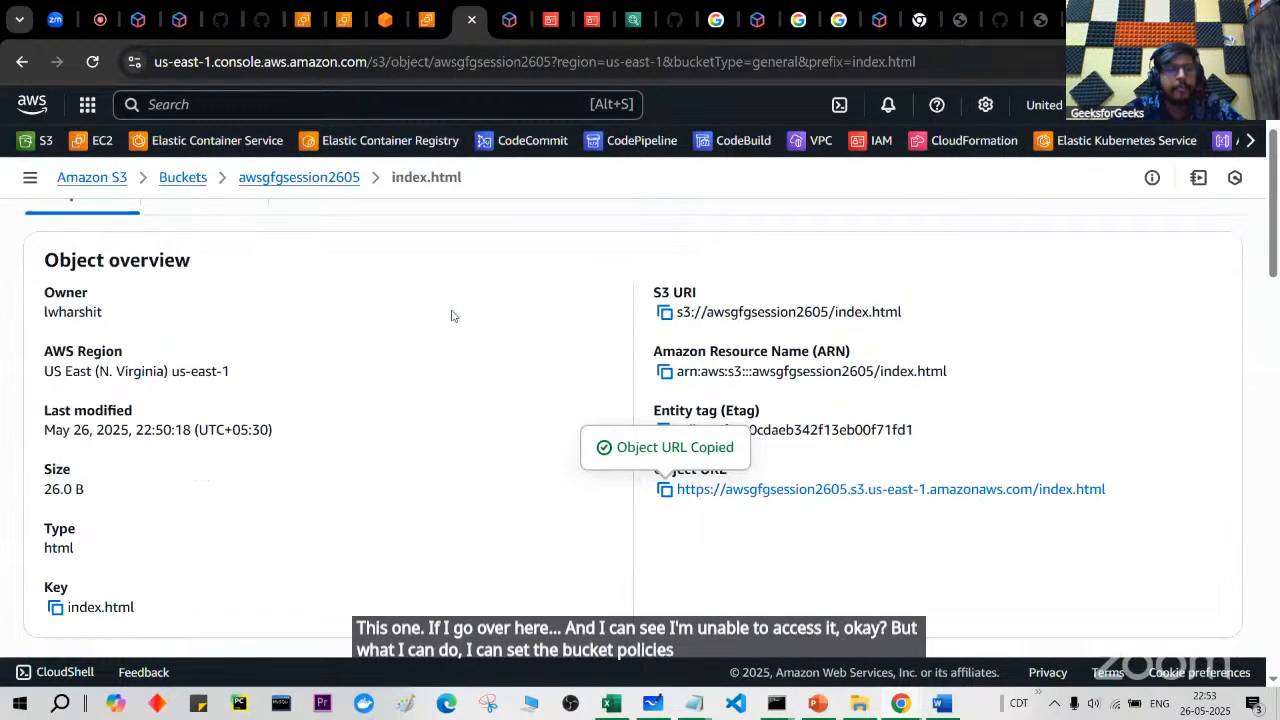
pyautogui.scroll(1, 451, 314)
pyautogui.click(222, 263)
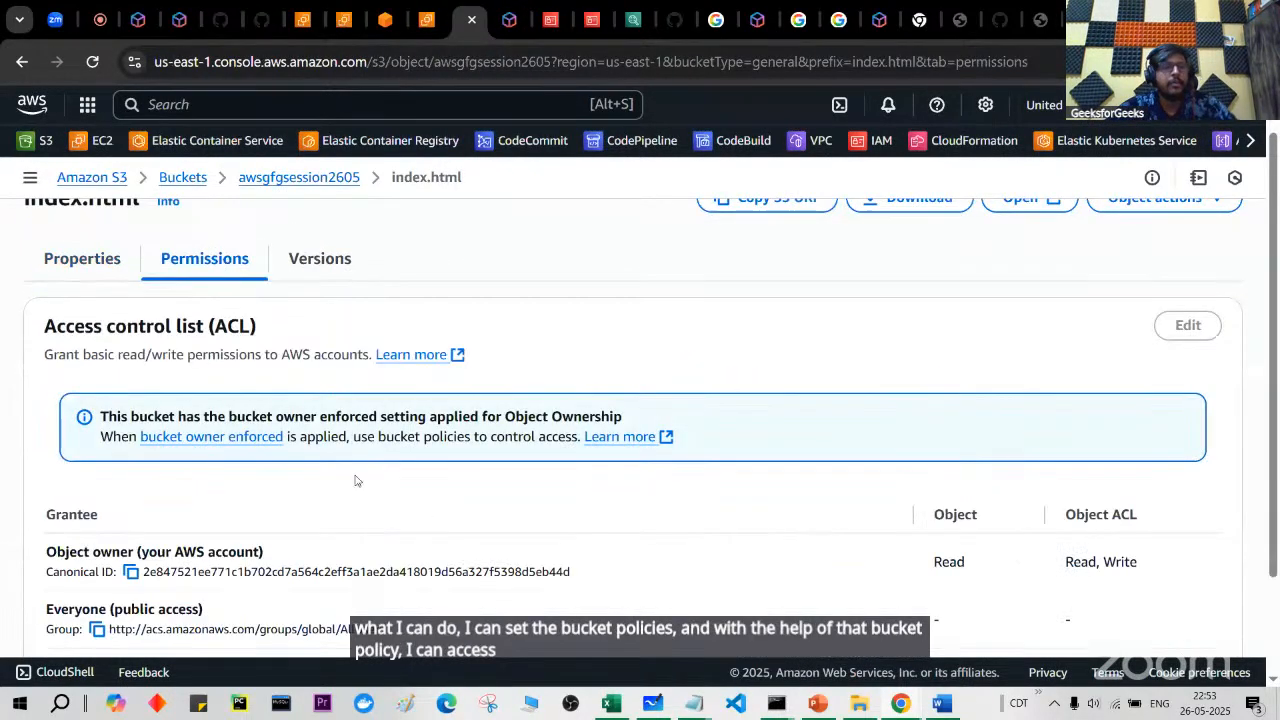
pyautogui.scroll(-2, 357, 477)
pyautogui.scroll(2, 355, 481)
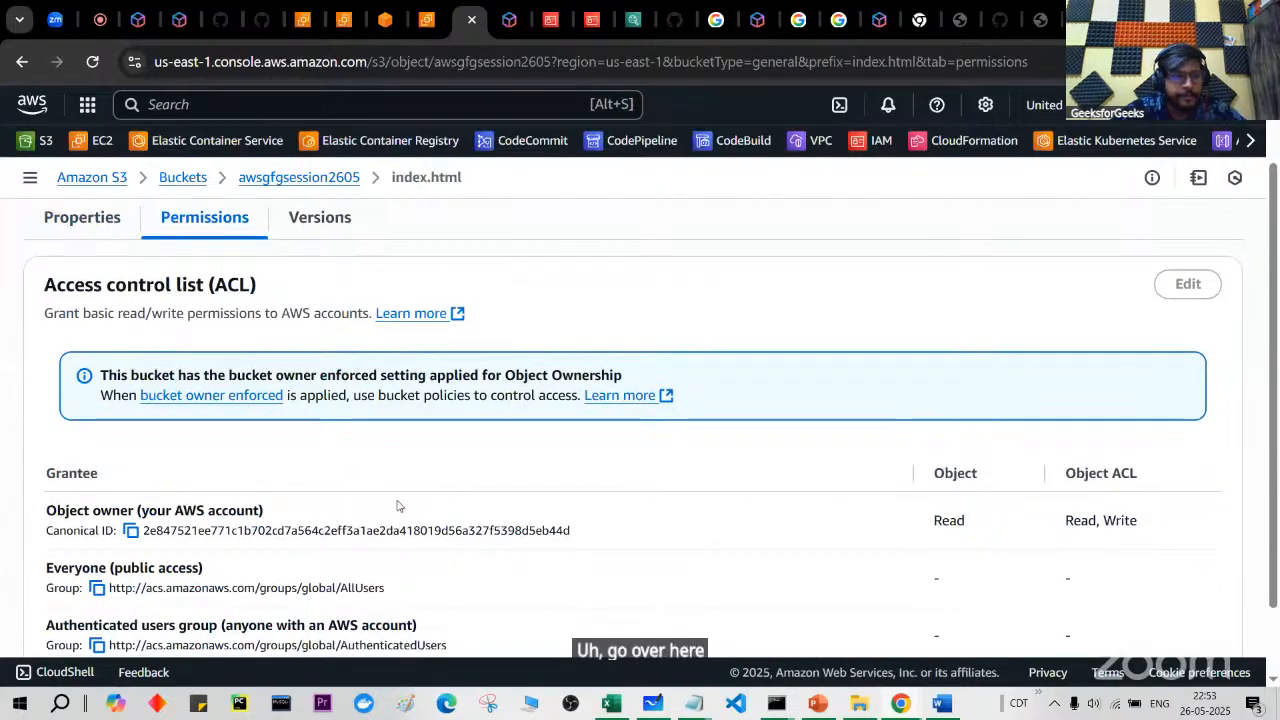
pyautogui.scroll(1, 397, 505)
pyautogui.click(201, 184)
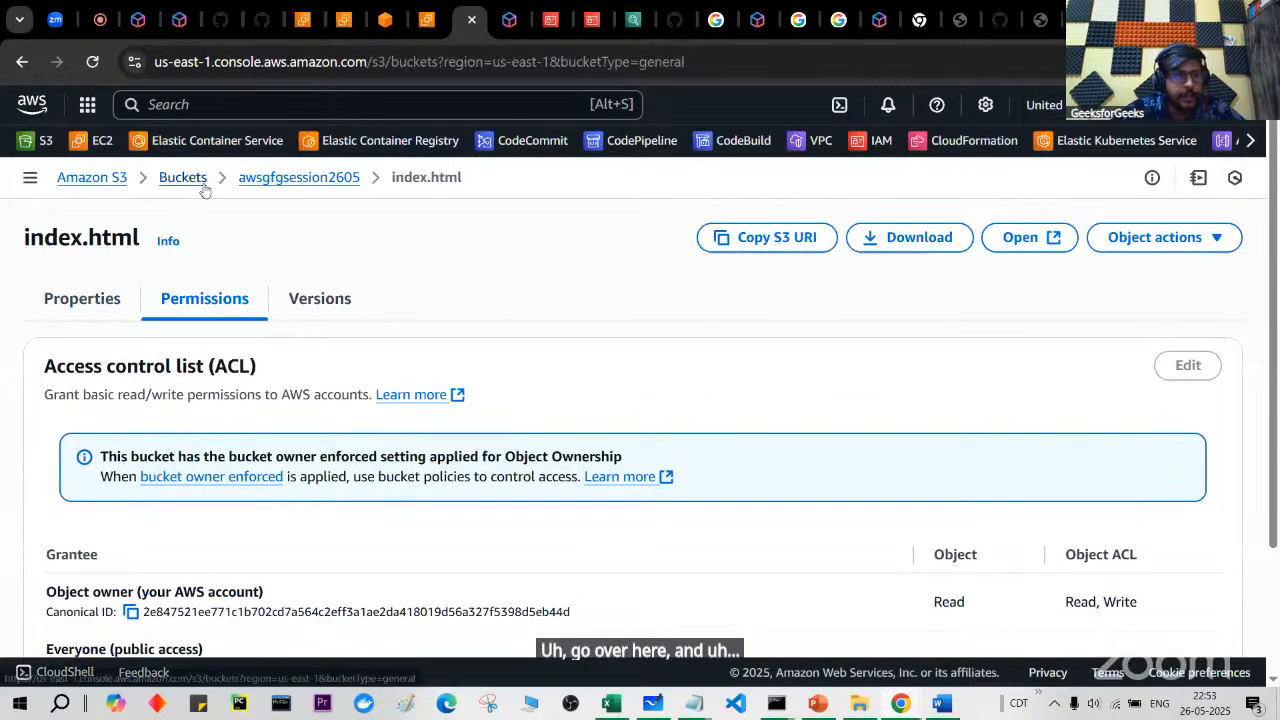
pyautogui.scroll(-1, 204, 462)
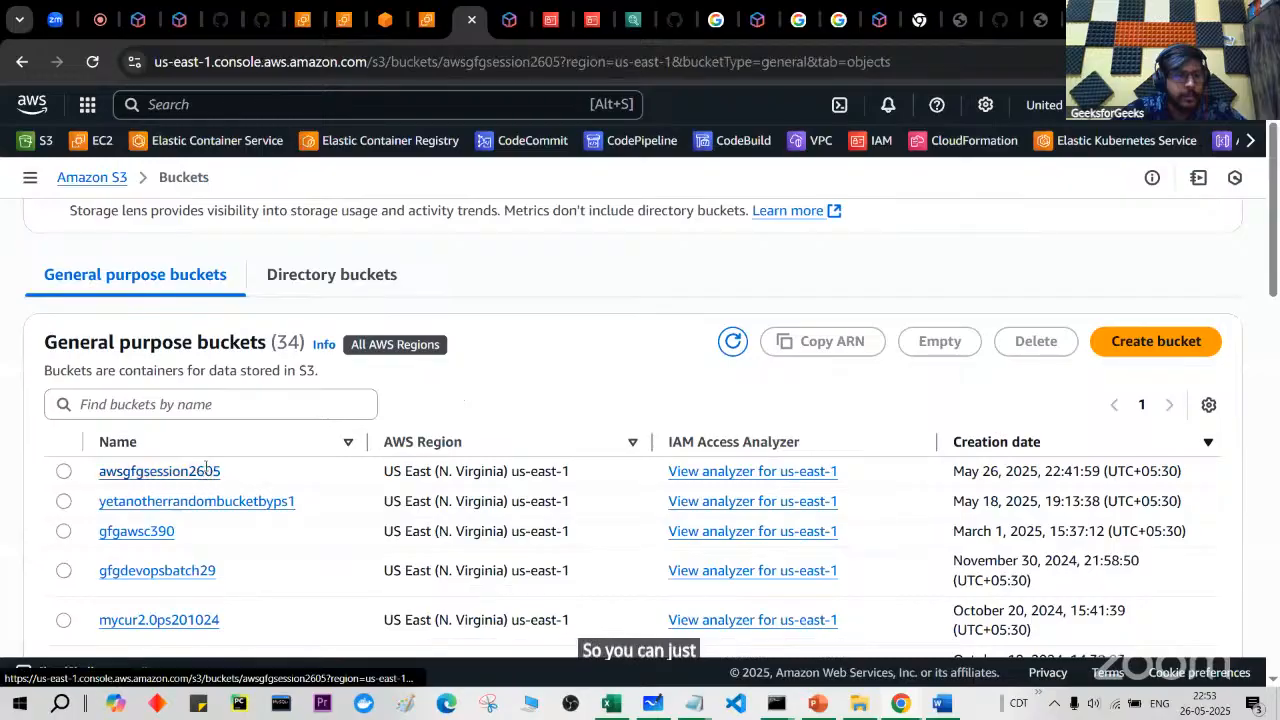
pyautogui.click(200, 470)
pyautogui.click(394, 292)
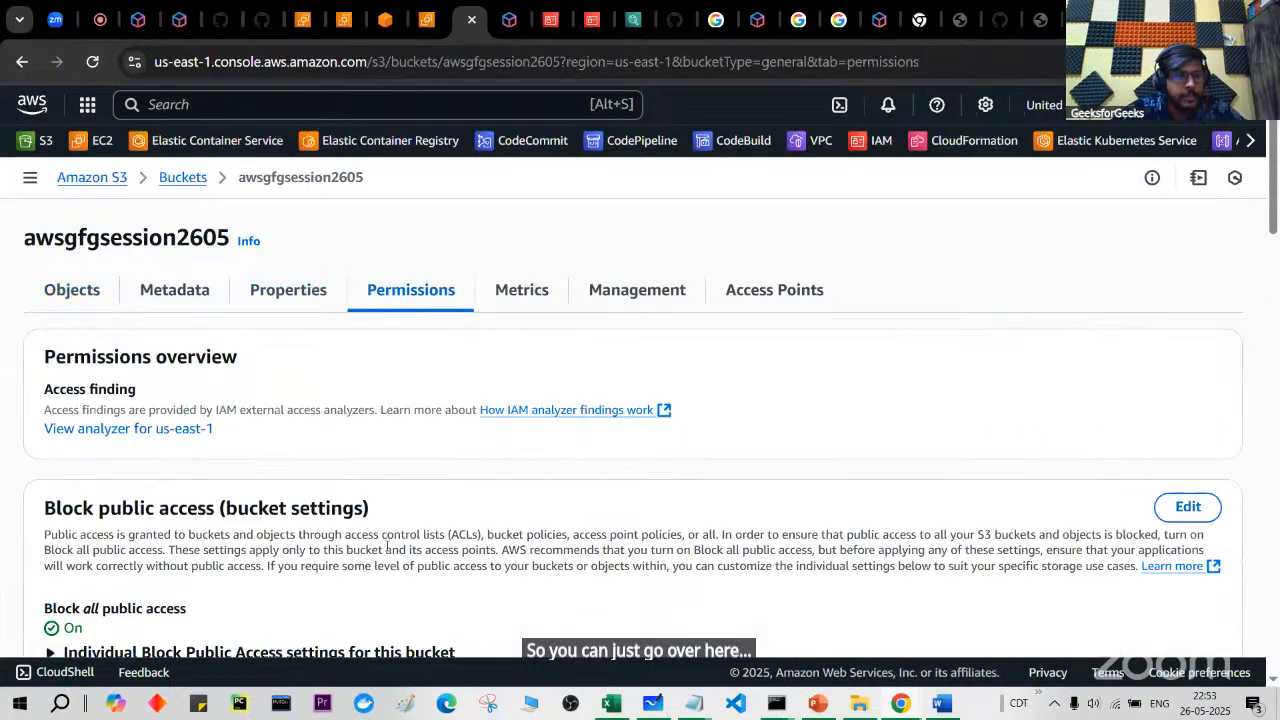
pyautogui.scroll(-4, 910, 394)
# Step: Paste the saved policy JSON into the bucket policy editor, replacing awsgfgbatch2024 with awsgfgsession2605 in Resource
pyautogui.click(1097, 321)
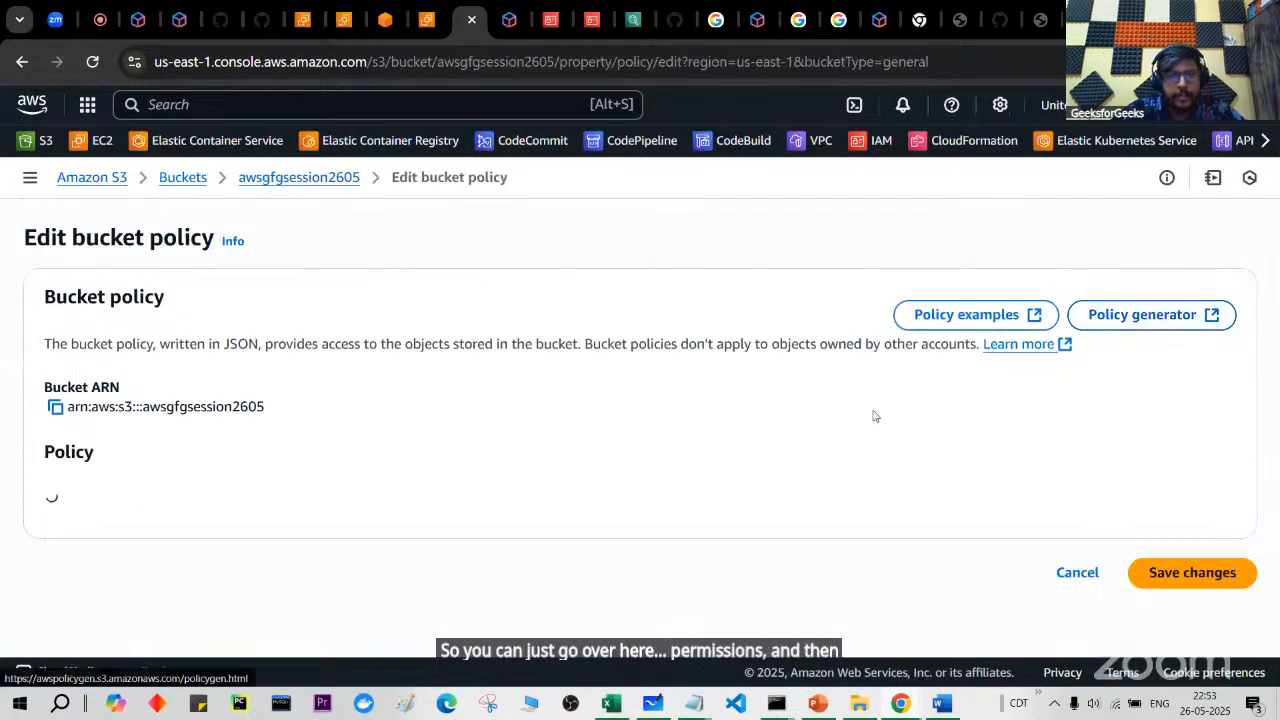
pyautogui.scroll(-1, 803, 508)
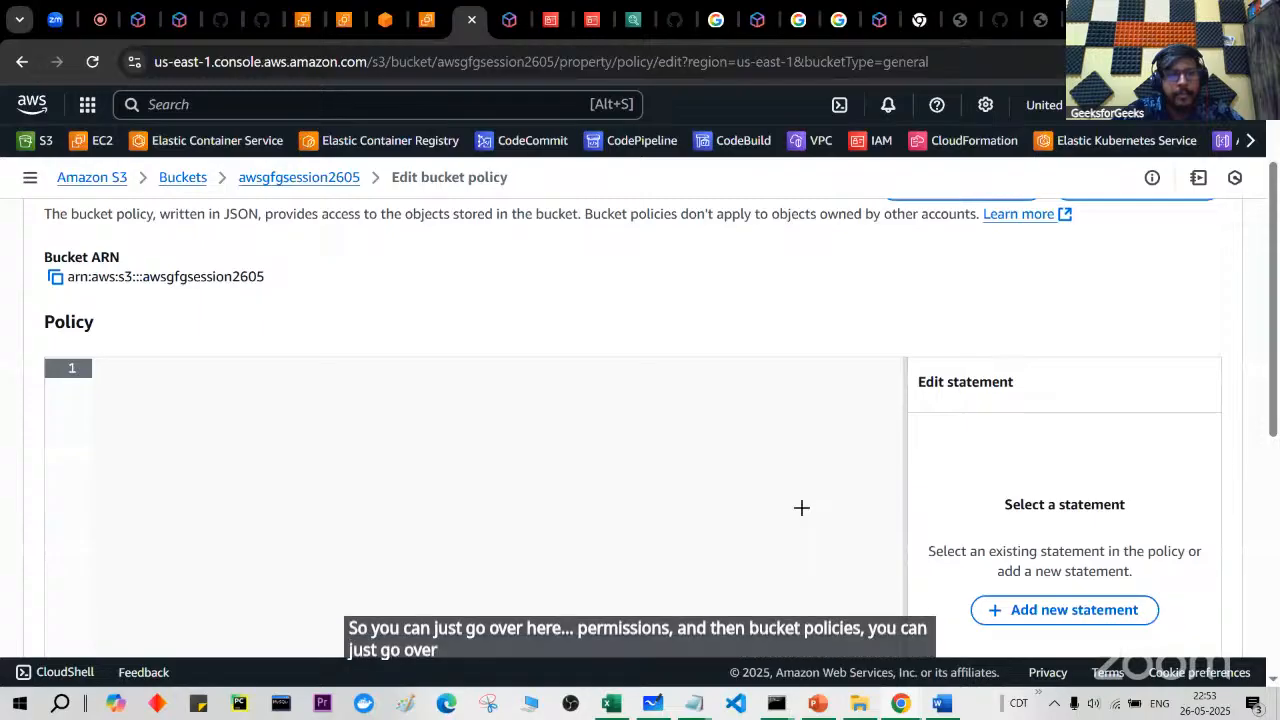
pyautogui.hotkey('alt', 'Tab')
pyautogui.hotkey('alt', 'Tab')
pyautogui.hotkey('ctrl', 'a')
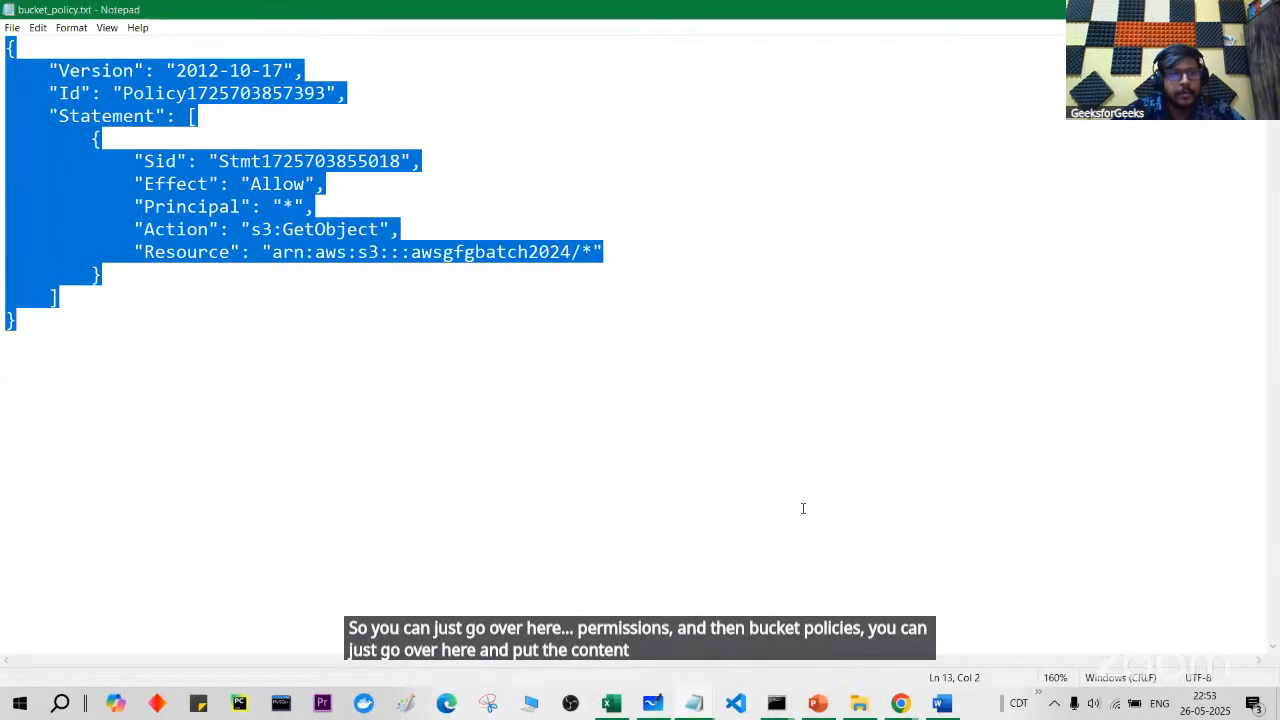
pyautogui.hotkey('ctrl', 'c')
pyautogui.hotkey('alt', 'Tab')
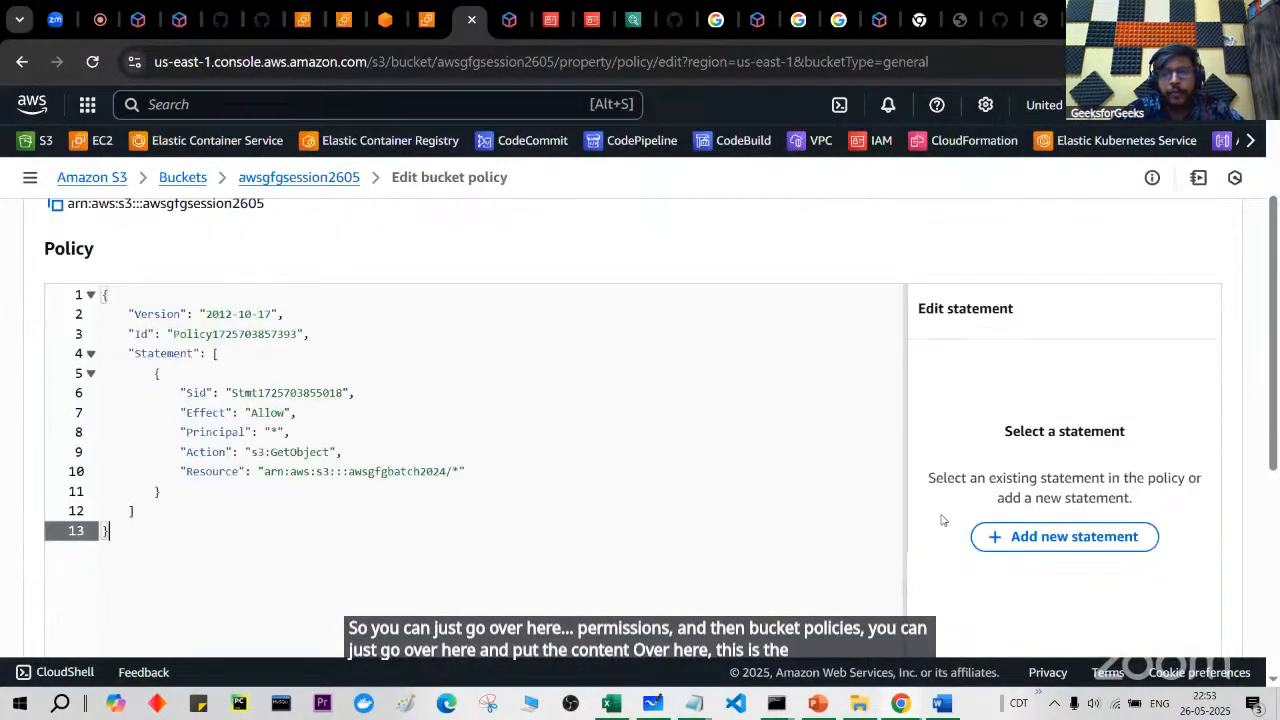
pyautogui.click(643, 523)
pyautogui.hotkey('ctrl', 'v')
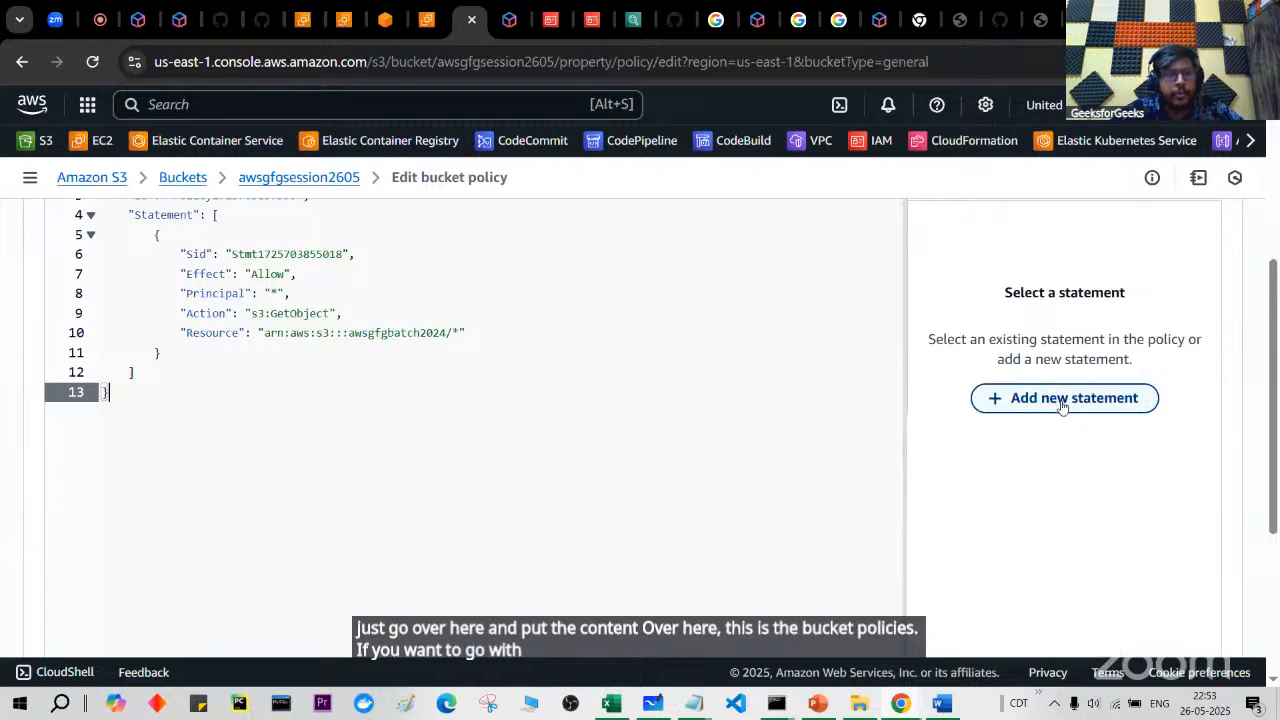
pyautogui.scroll(2, 574, 411)
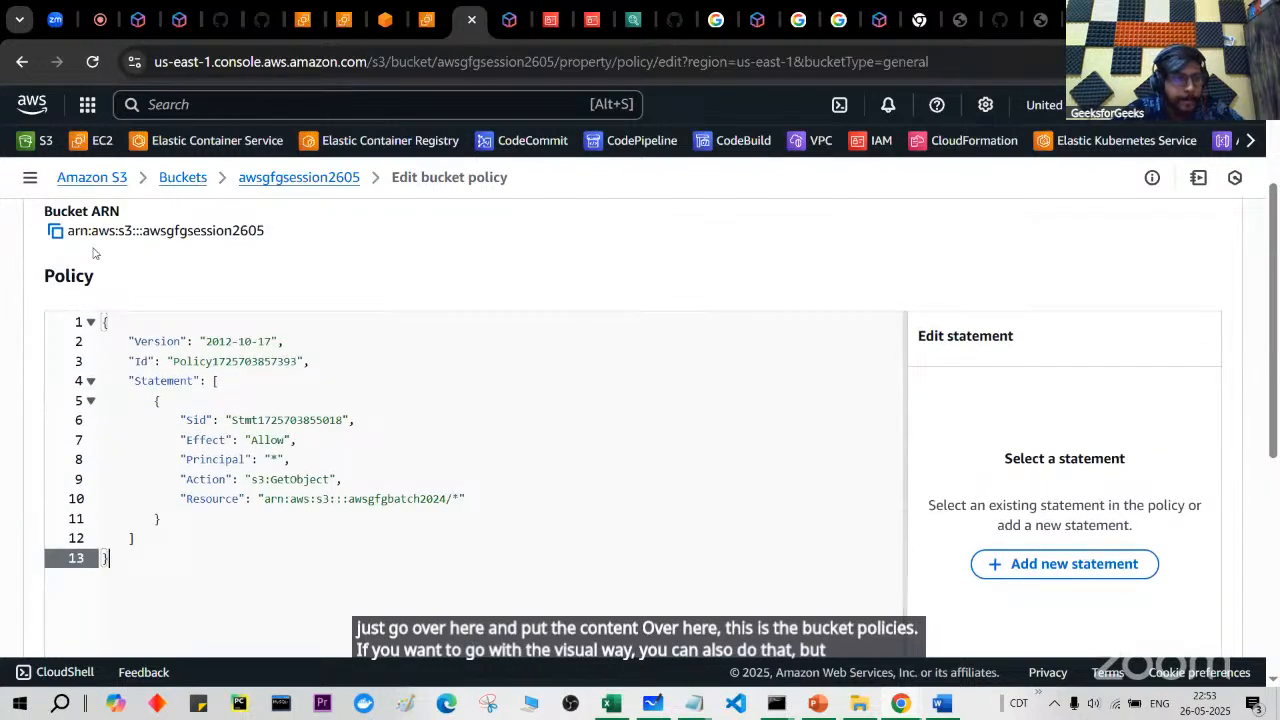
pyautogui.moveTo(270, 237); pyautogui.dragTo(143, 234)
pyautogui.moveTo(440, 492); pyautogui.dragTo(352, 500)
pyautogui.hotkey('ctrl', 'v')
pyautogui.click(403, 536)
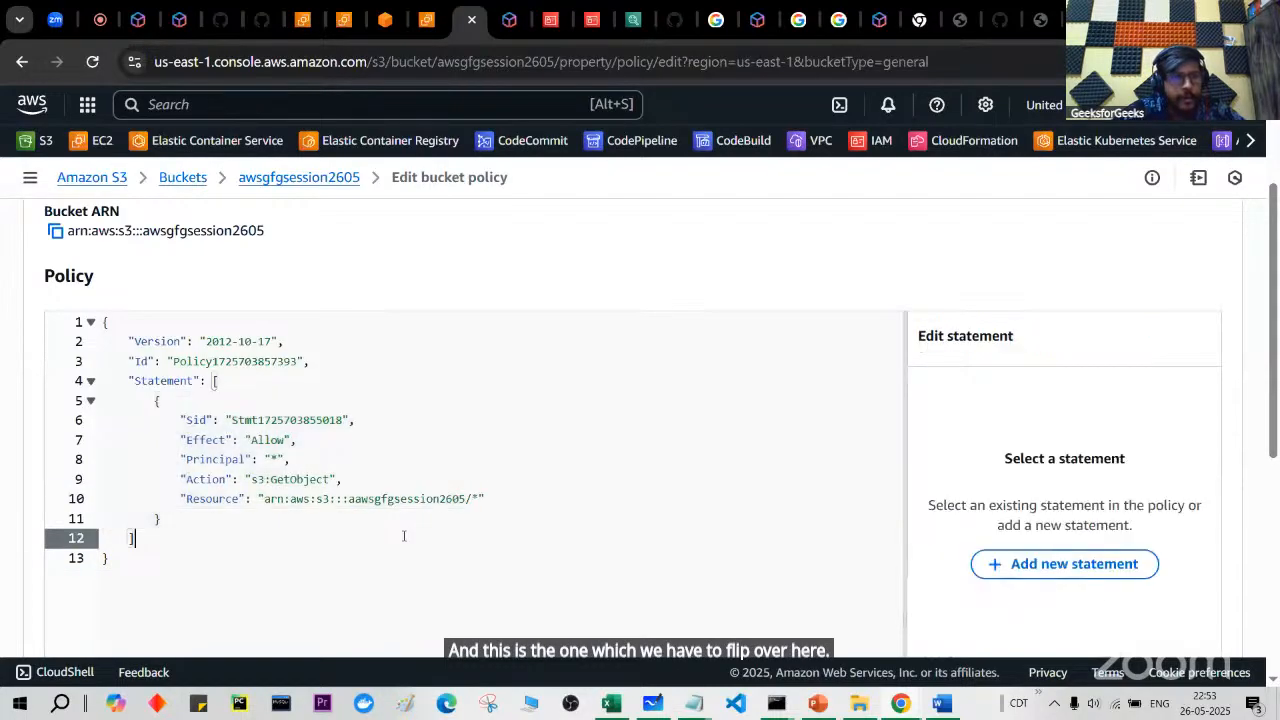
# Step: Try saving the bucket policy twice; Block Public Access rejects it
pyautogui.hotkey('ctrl', 's')
pyautogui.press('Escape')
pyautogui.scroll(-5, 403, 540)
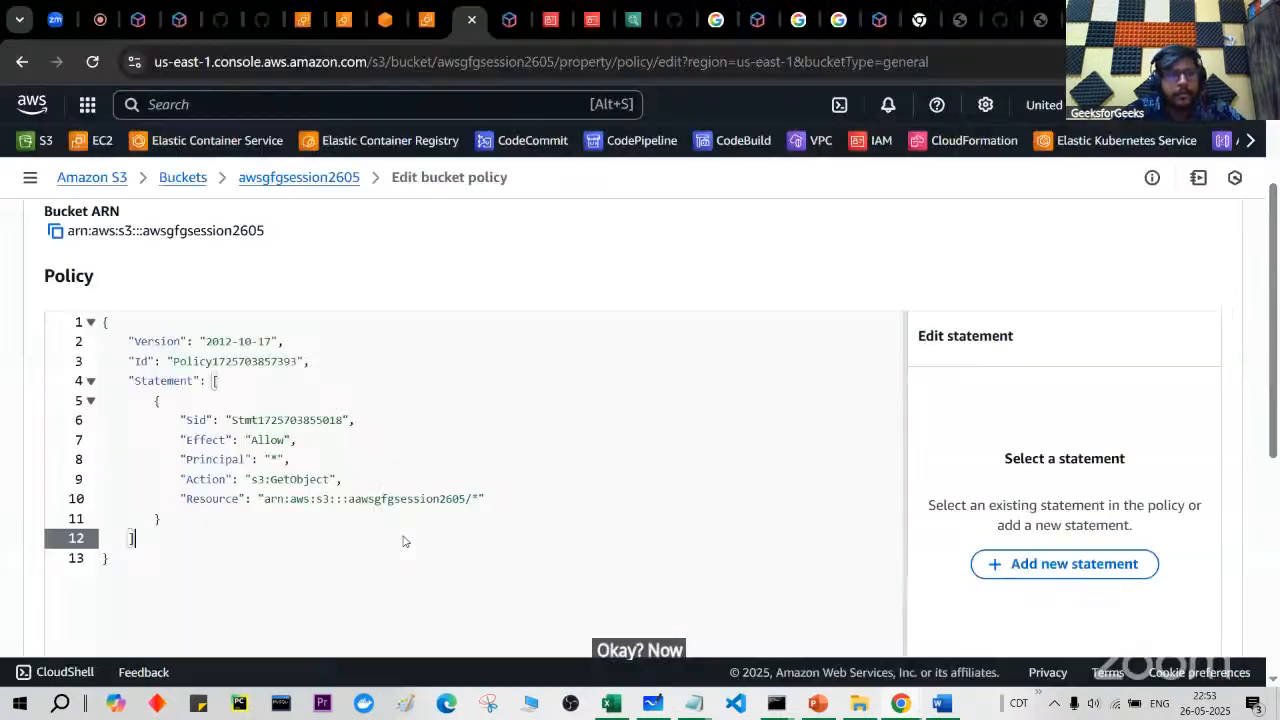
pyautogui.click(1135, 612)
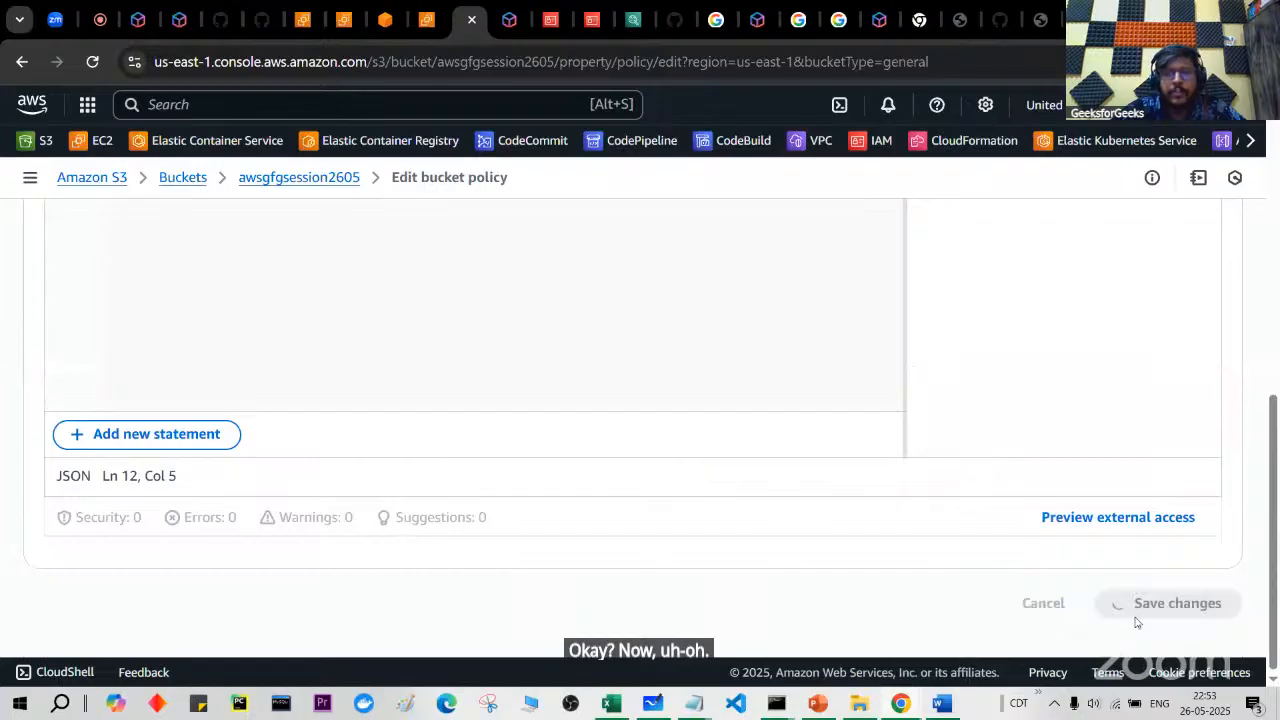
pyautogui.scroll(-2, 925, 557)
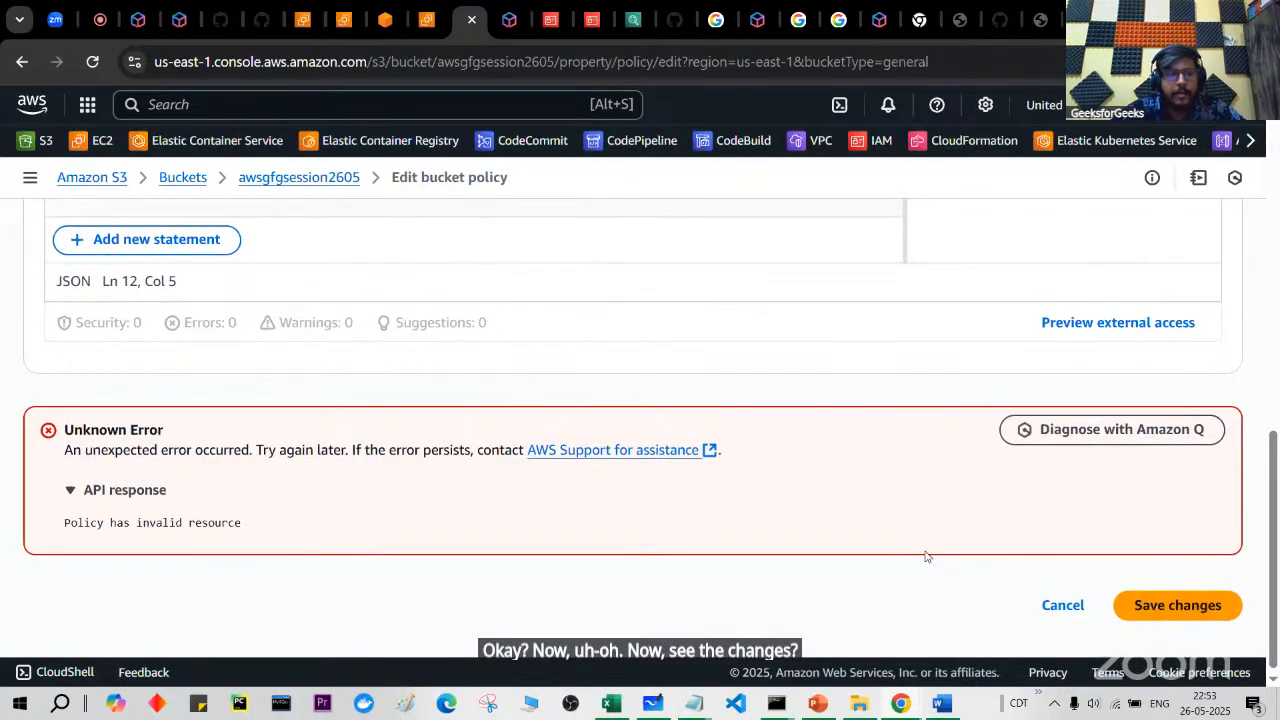
pyautogui.scroll(6, 600, 533)
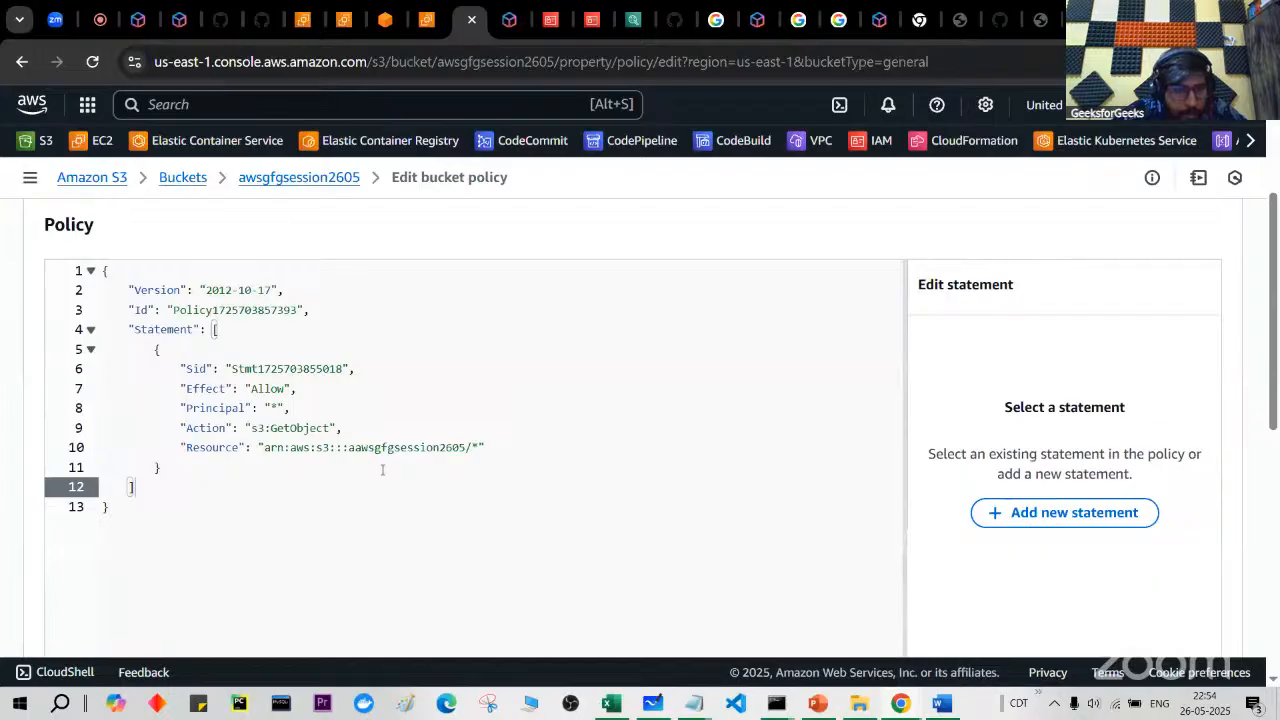
pyautogui.click(357, 448)
pyautogui.scroll(2, 356, 450)
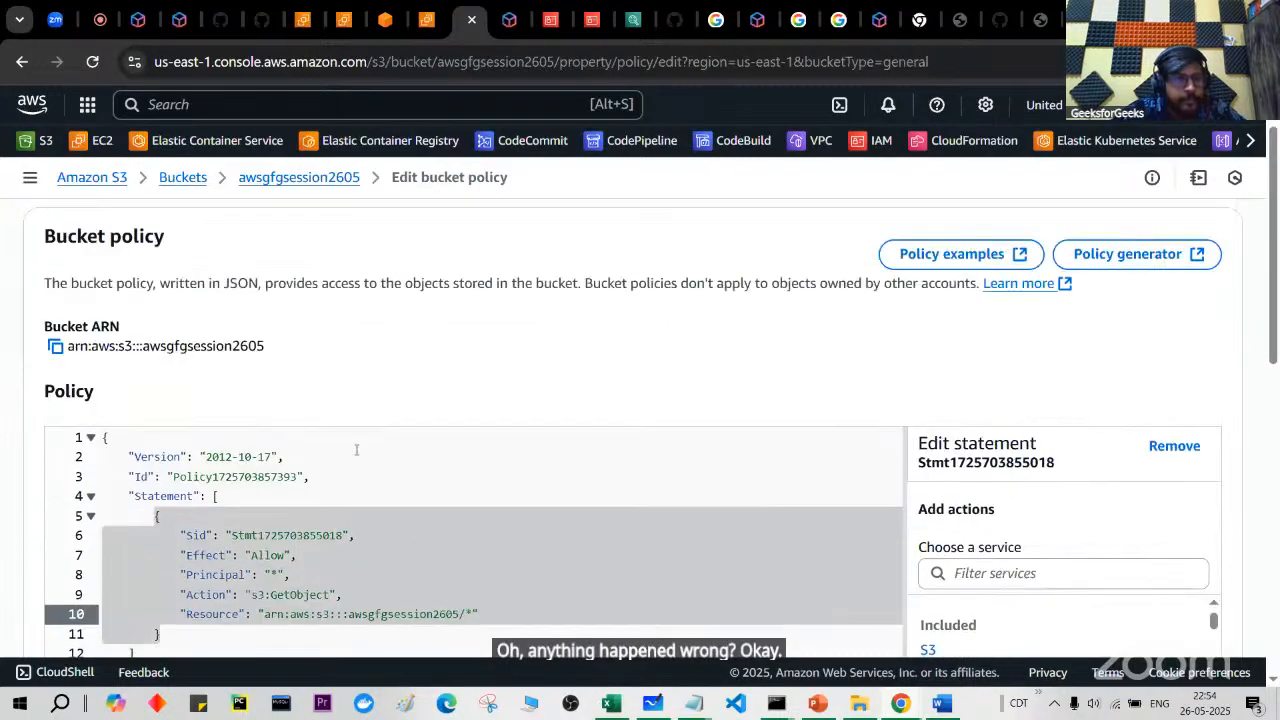
pyautogui.scroll(-3, 356, 450)
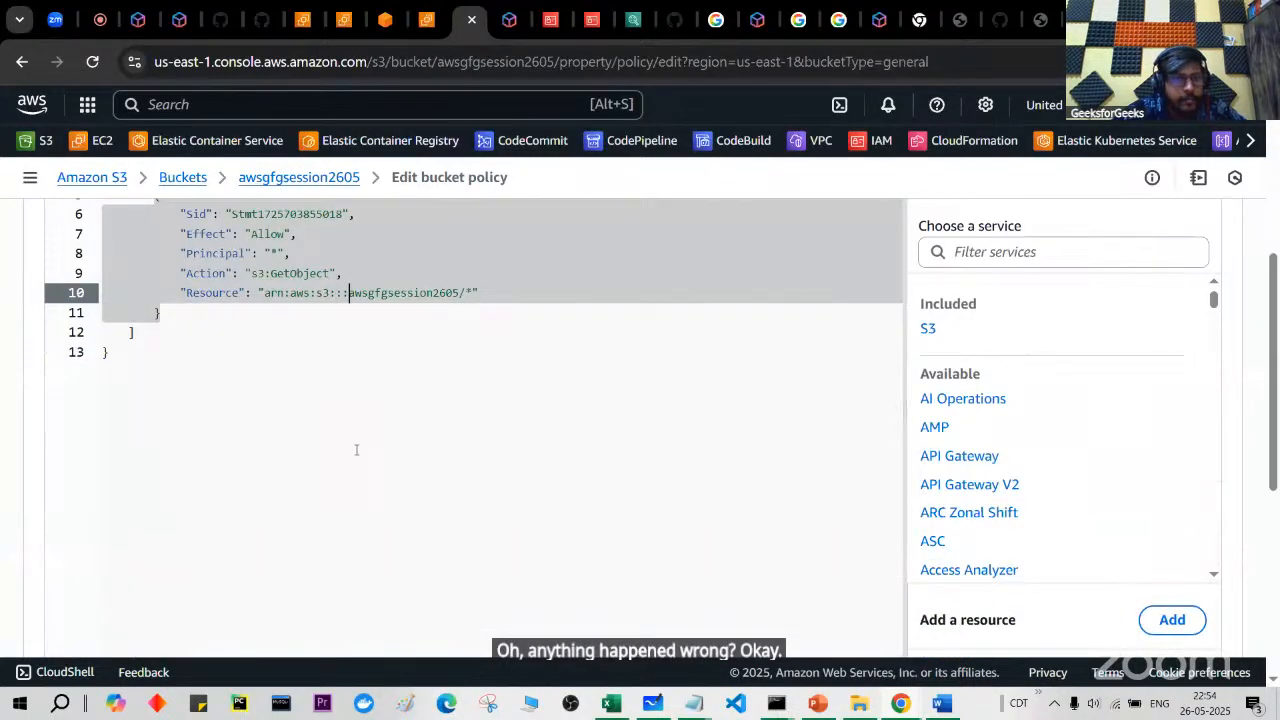
pyautogui.scroll(-1, 356, 450)
pyautogui.scroll(1, 356, 450)
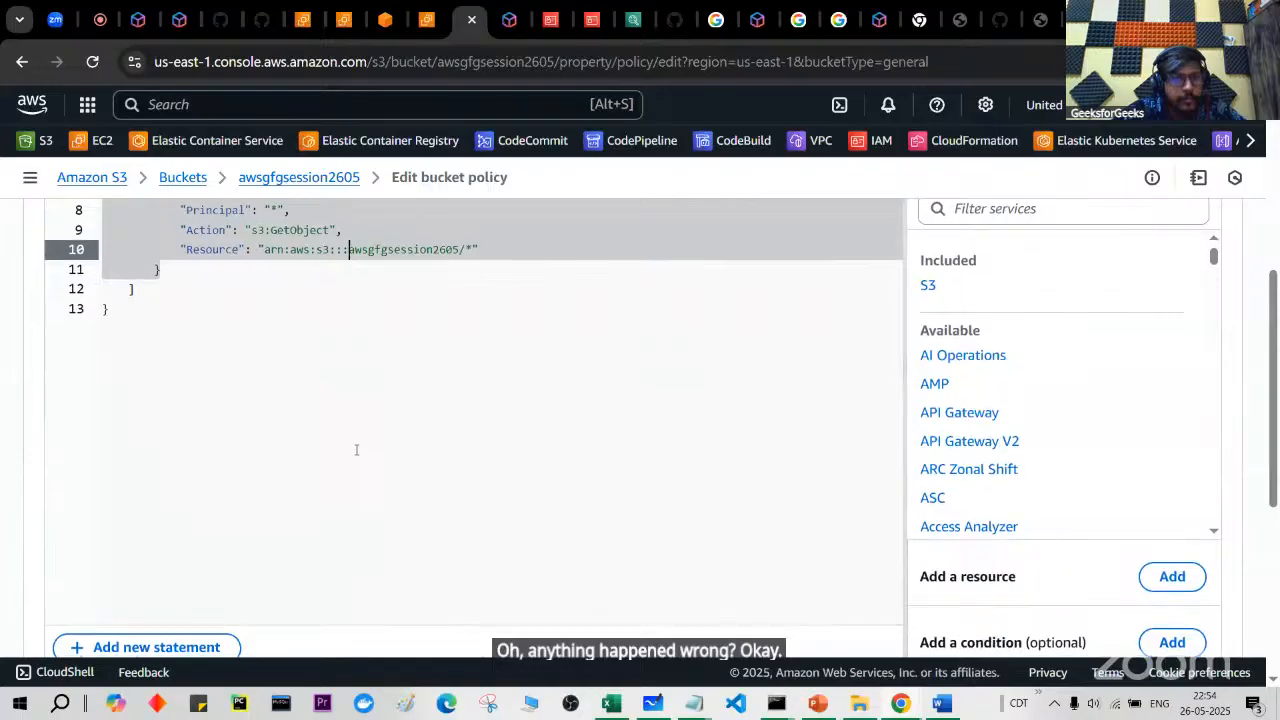
pyautogui.scroll(-4, 356, 450)
pyautogui.click(1198, 603)
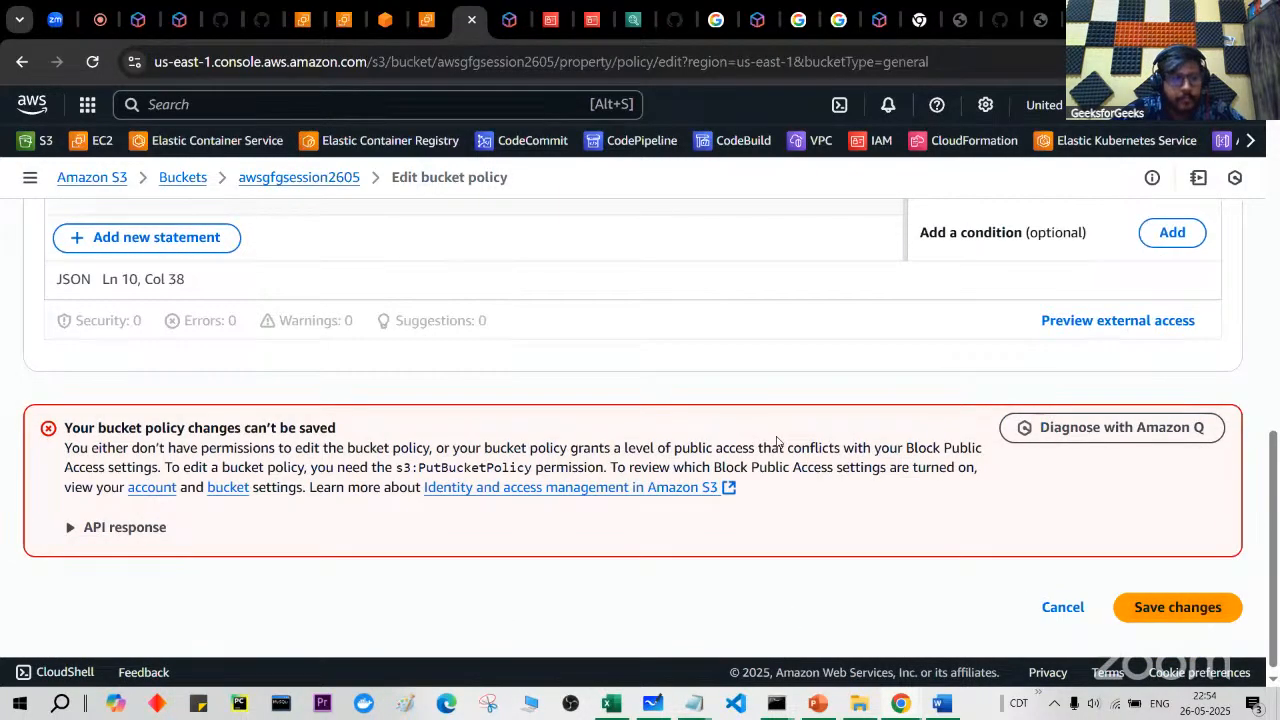
pyautogui.scroll(5, 644, 432)
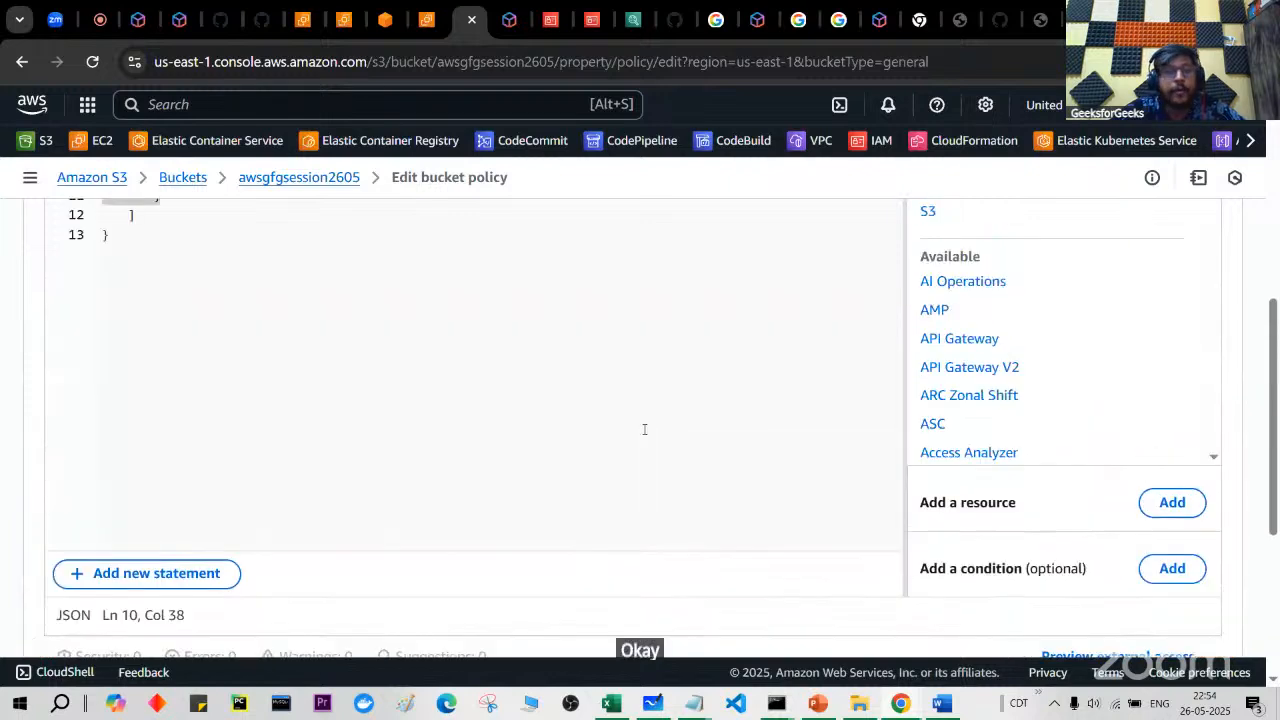
pyautogui.scroll(2, 644, 429)
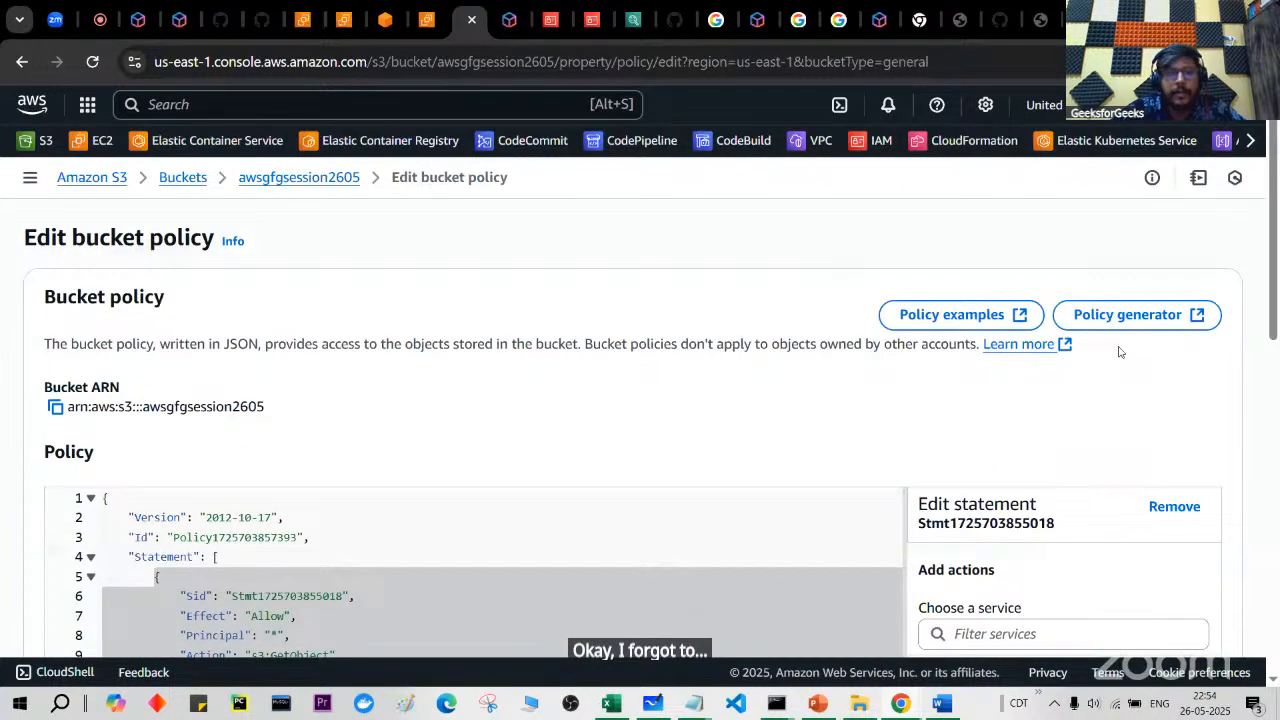
# Step: Turn off Block all public access for awsgfgsession2605, typing 'confirm' to approve
pyautogui.click(338, 182)
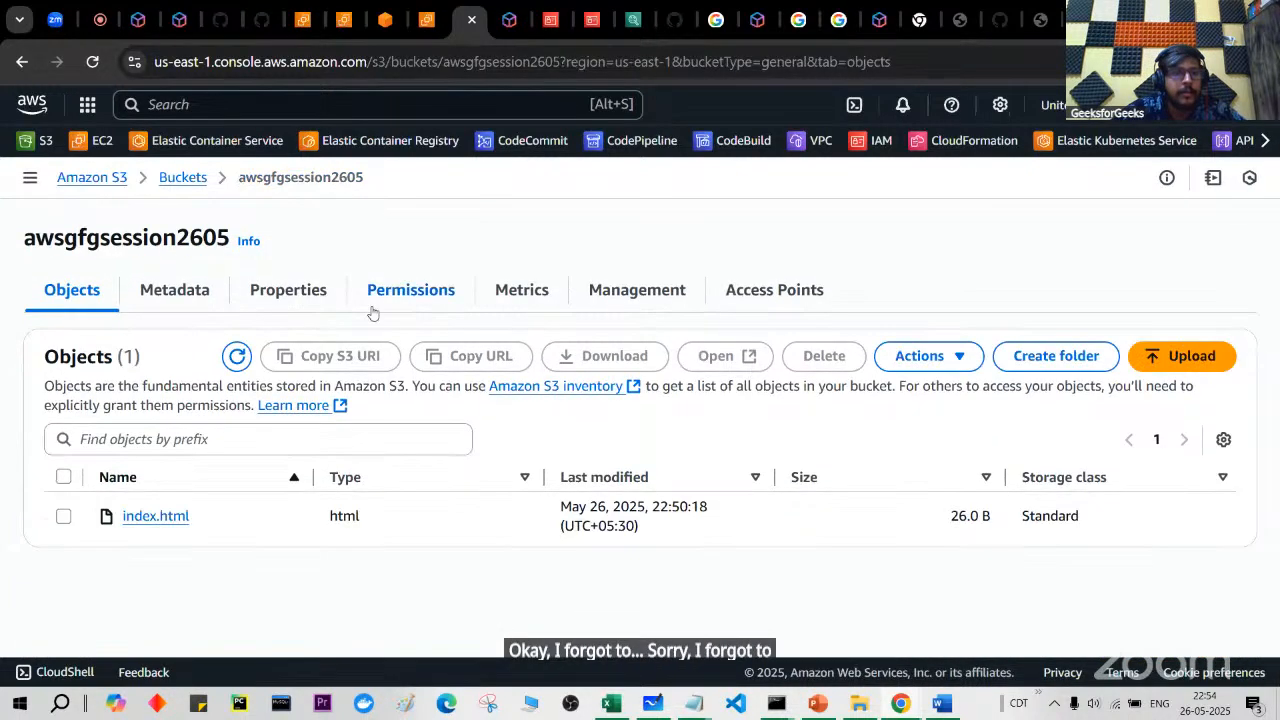
pyautogui.click(411, 290)
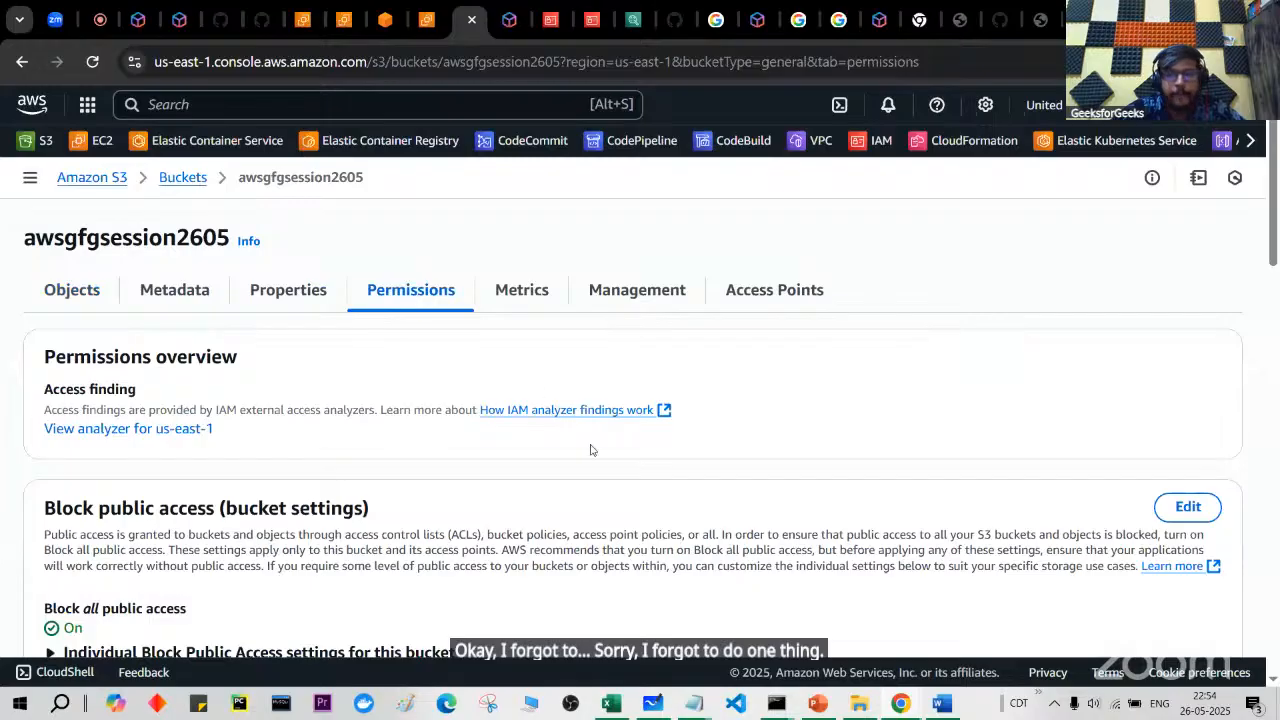
pyautogui.scroll(-1, 590, 450)
pyautogui.click(1186, 374)
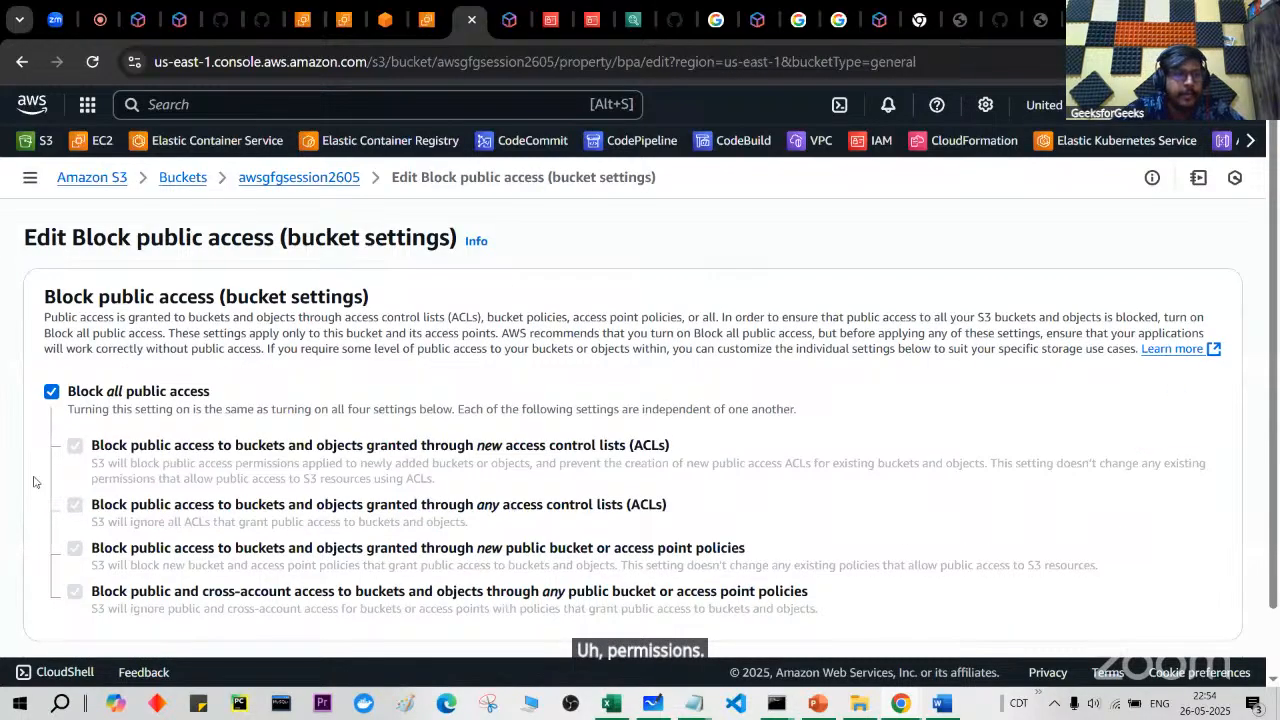
pyautogui.click(51, 391)
pyautogui.scroll(-1, 185, 472)
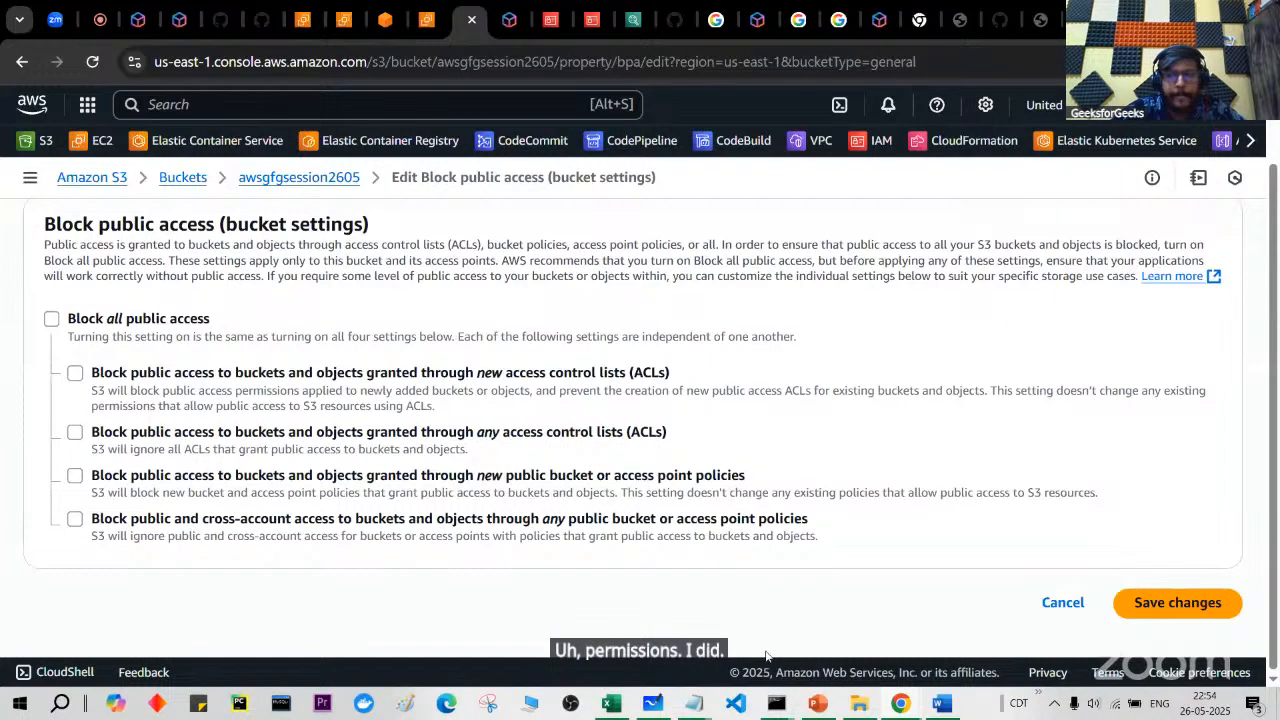
pyautogui.click(1140, 600)
pyautogui.click(717, 447)
pyautogui.write('confirm')
pyautogui.click(845, 512)
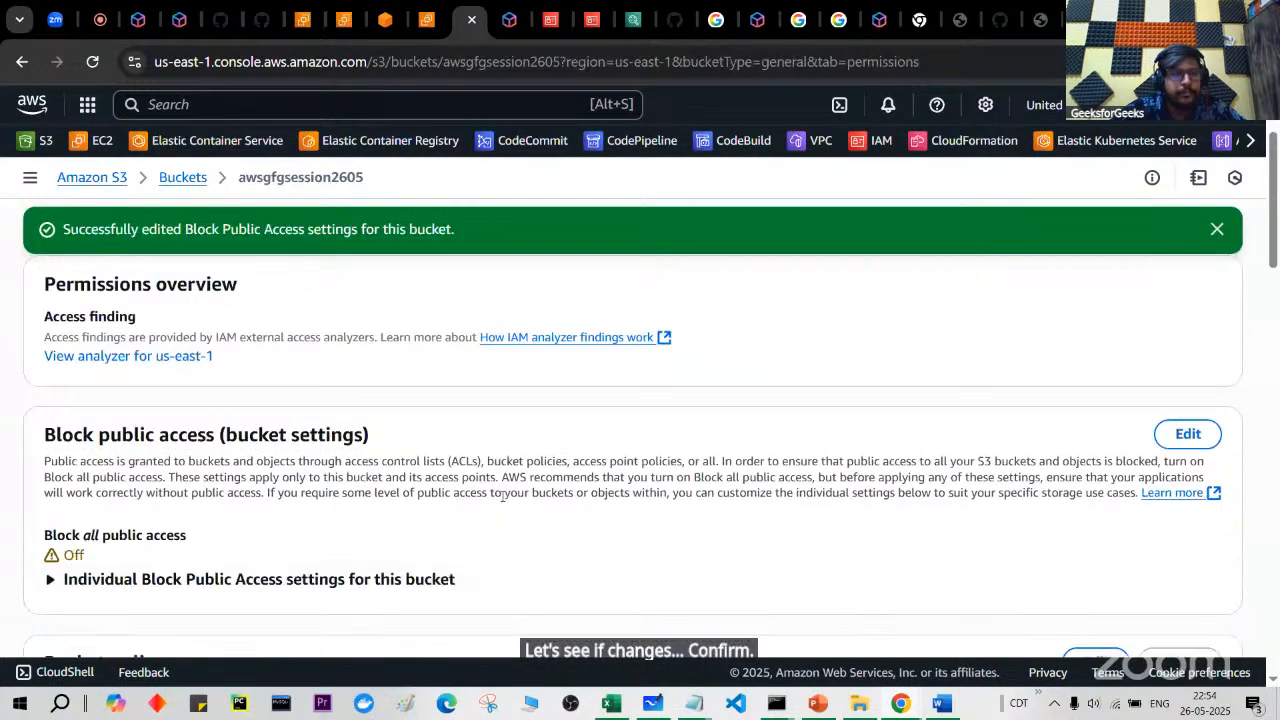
pyautogui.scroll(-4, 503, 494)
pyautogui.scroll(1, 786, 403)
# Step: Replace the bucket policy with the public s3:GetObject JSON, Resource arn:aws:s3:::awsgfgsession2605/*, and save it
pyautogui.click(1089, 277)
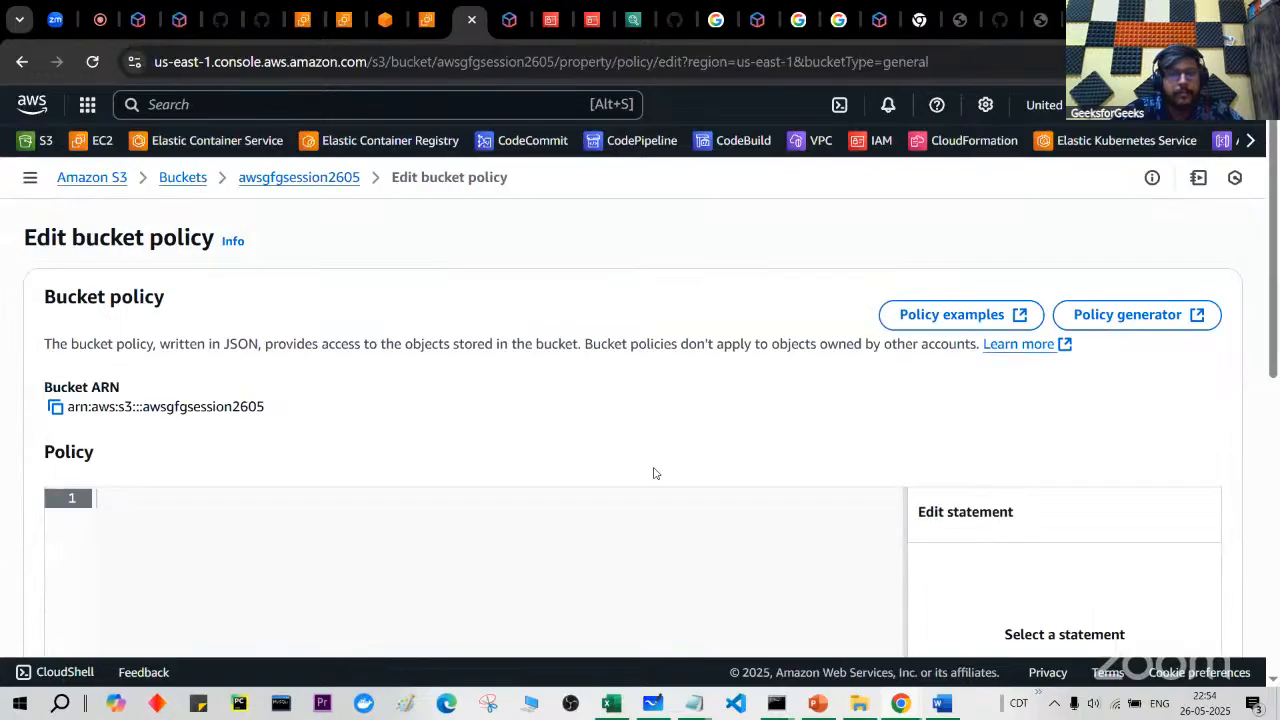
pyautogui.hotkey('ctrl', 'a')
pyautogui.press('super+c')
pyautogui.press('BackSpace')
pyautogui.press('super+v')
pyautogui.click(227, 320)
pyautogui.scroll(-2, 340, 509)
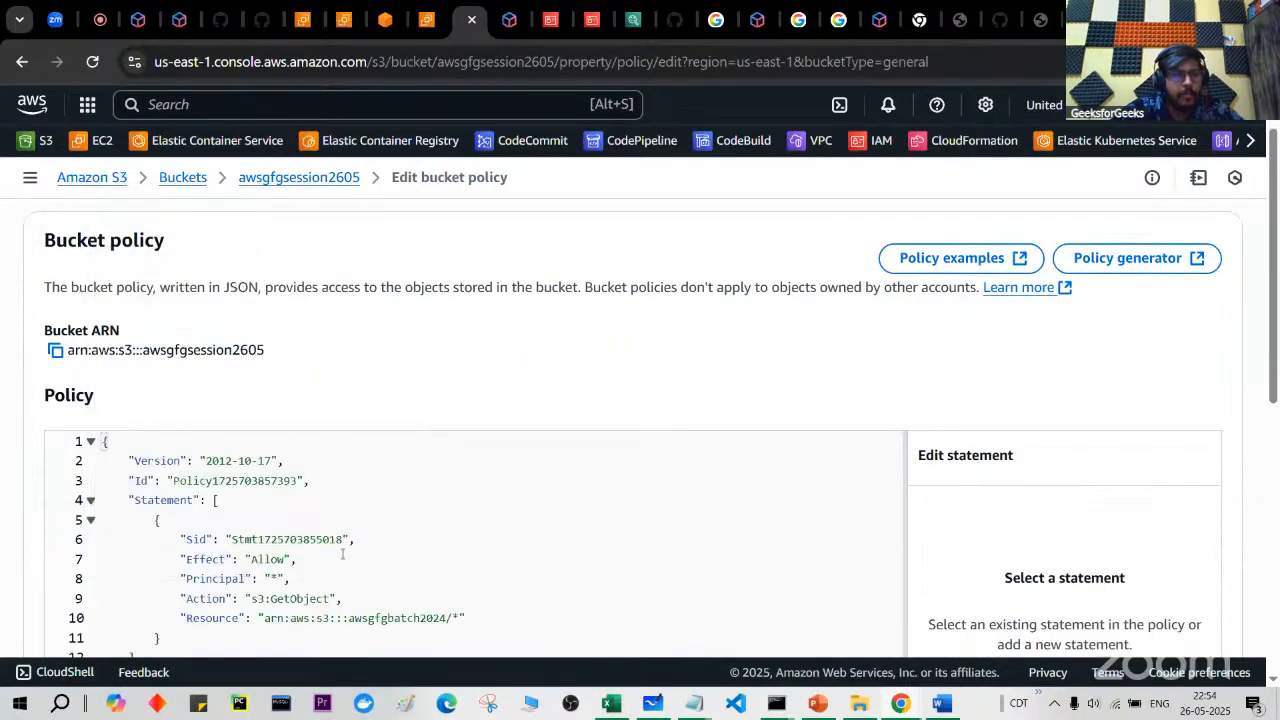
pyautogui.moveTo(349, 508); pyautogui.dragTo(430, 508)
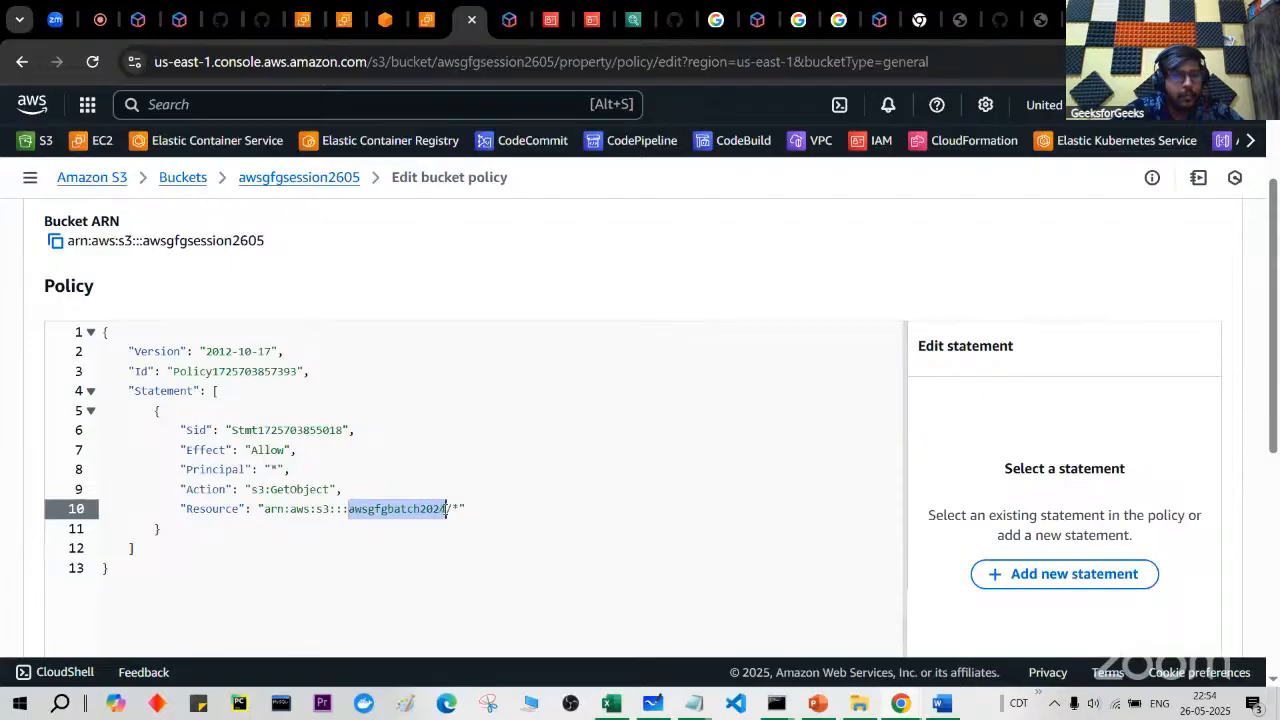
pyautogui.press('BackSpace')
pyautogui.hotkey('ctrl', 'v')
pyautogui.hotkey('ctrl', 'z')
pyautogui.press('super+v')
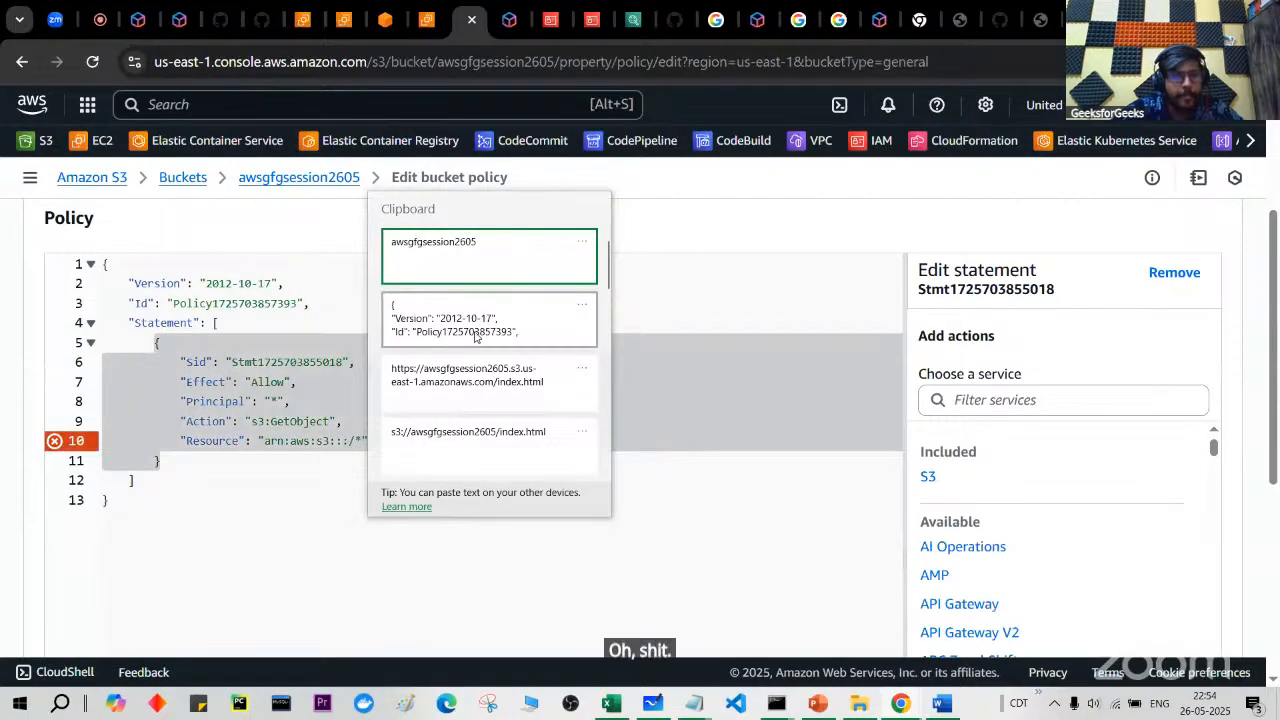
pyautogui.click(498, 258)
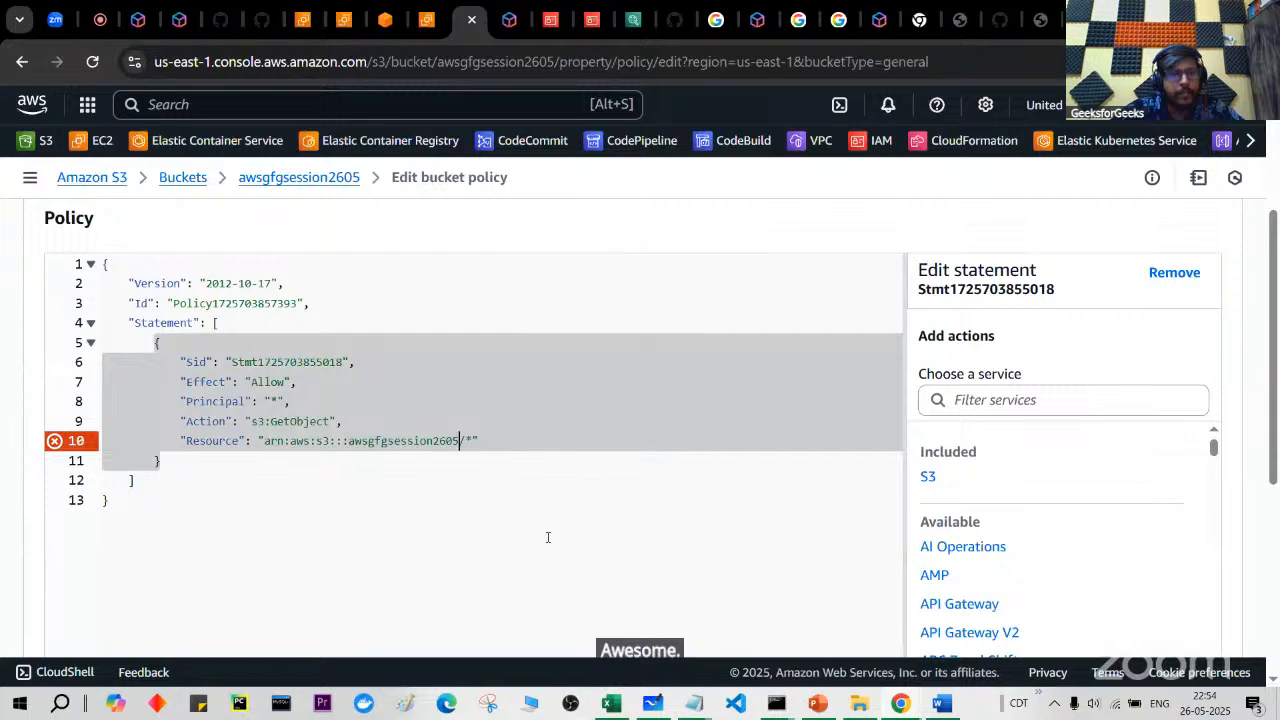
pyautogui.click(548, 537)
pyautogui.scroll(2, 548, 537)
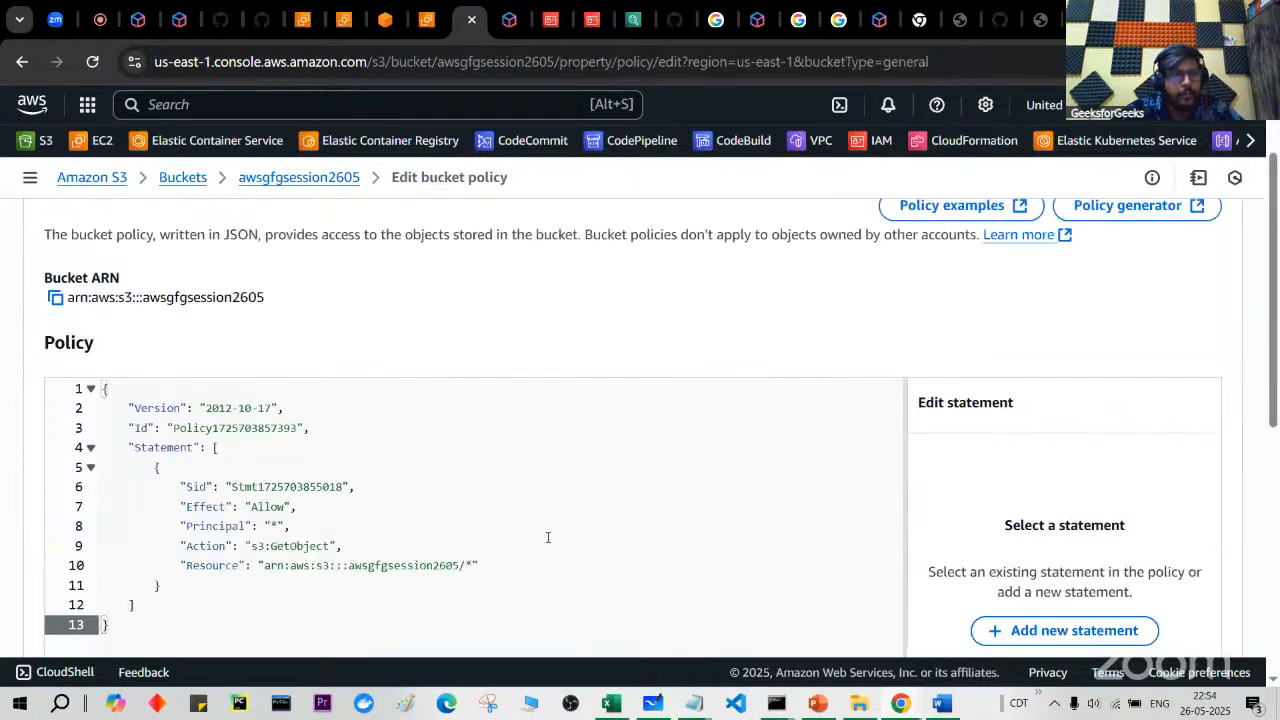
pyautogui.scroll(-5, 548, 537)
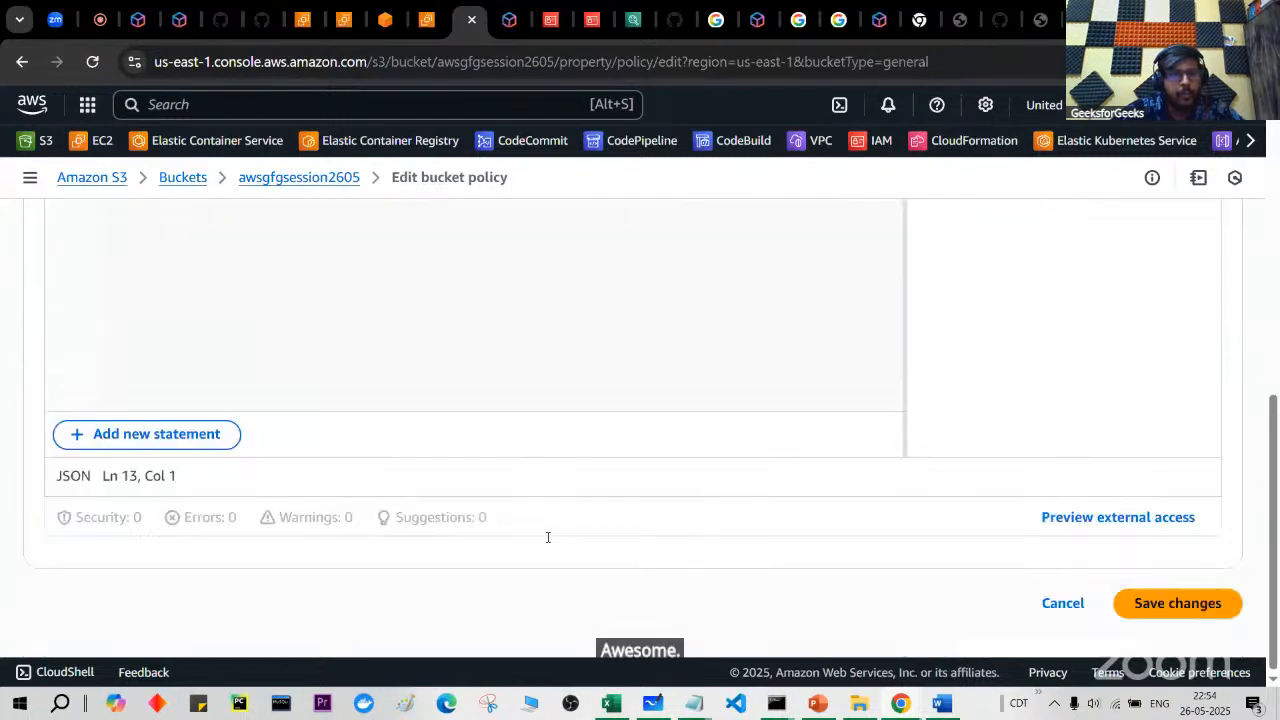
pyautogui.click(1137, 614)
pyautogui.scroll(10, 683, 523)
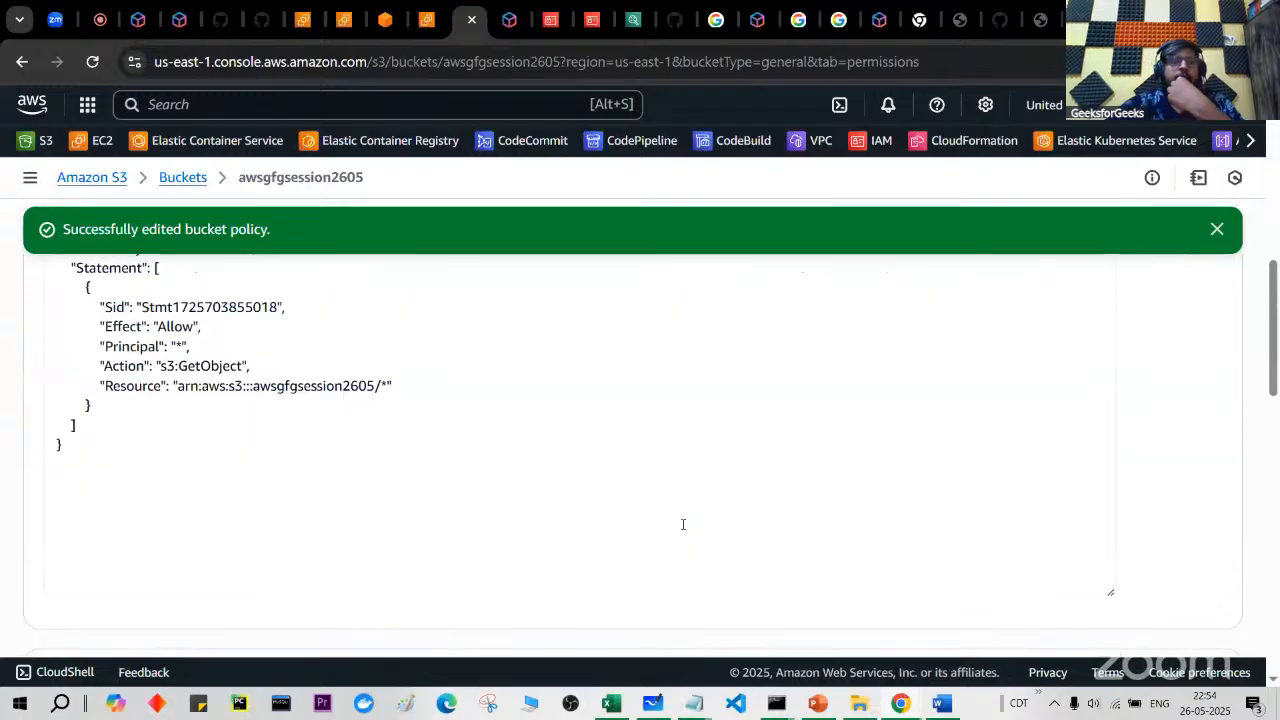
# Step: Duplicate the index.html tab and reload it to test public access
pyautogui.click(1040, 18)
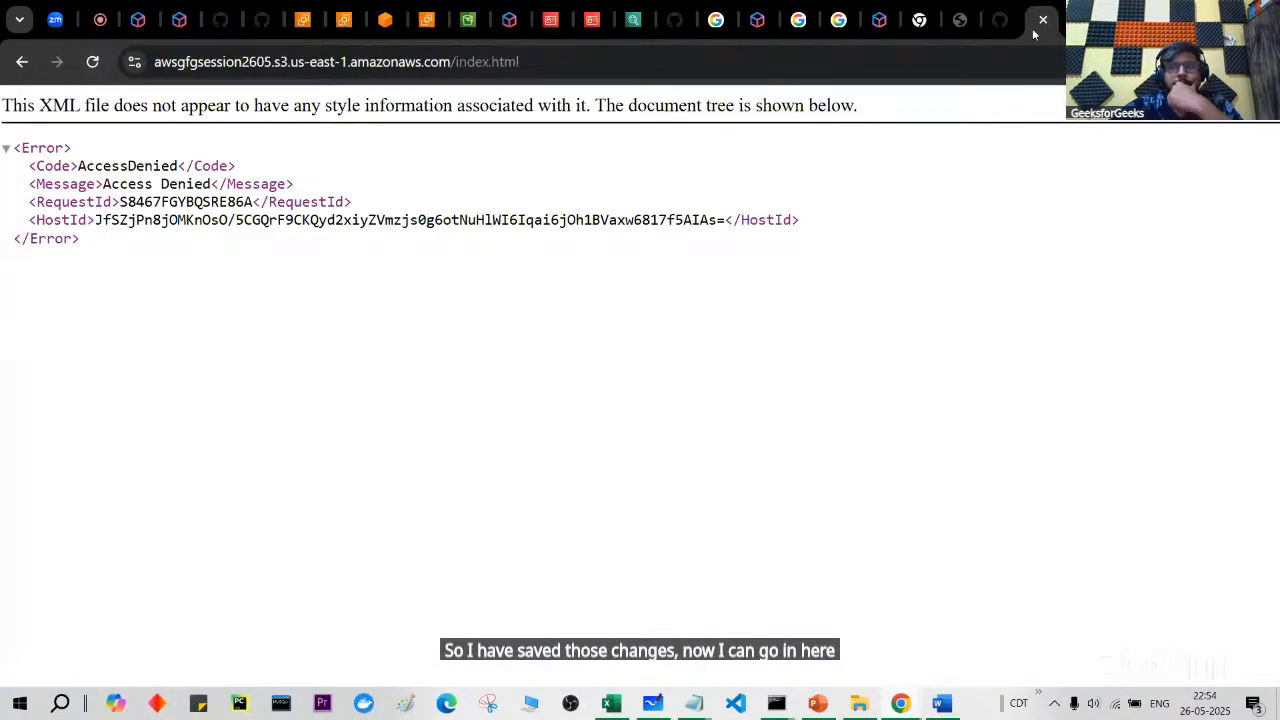
pyautogui.rightClick(1033, 34)
pyautogui.click(1091, 215)
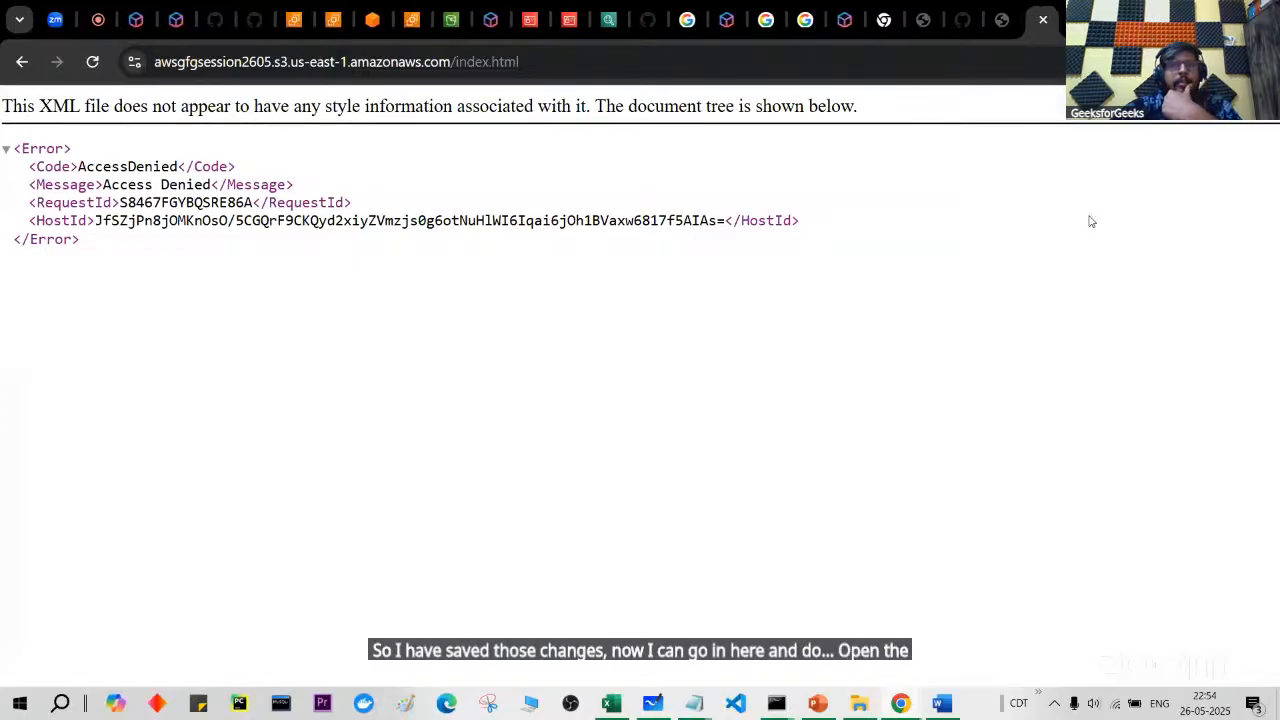
pyautogui.click(91, 62)
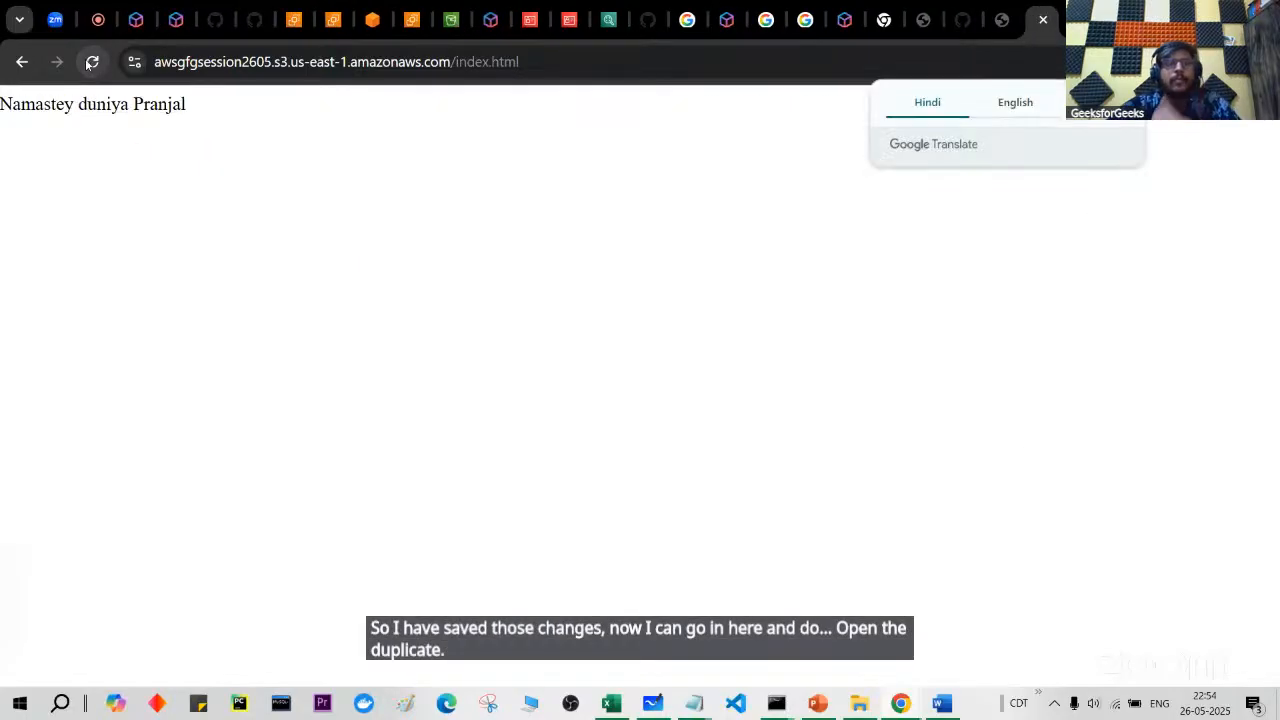
pyautogui.scroll(3, 140, 190)
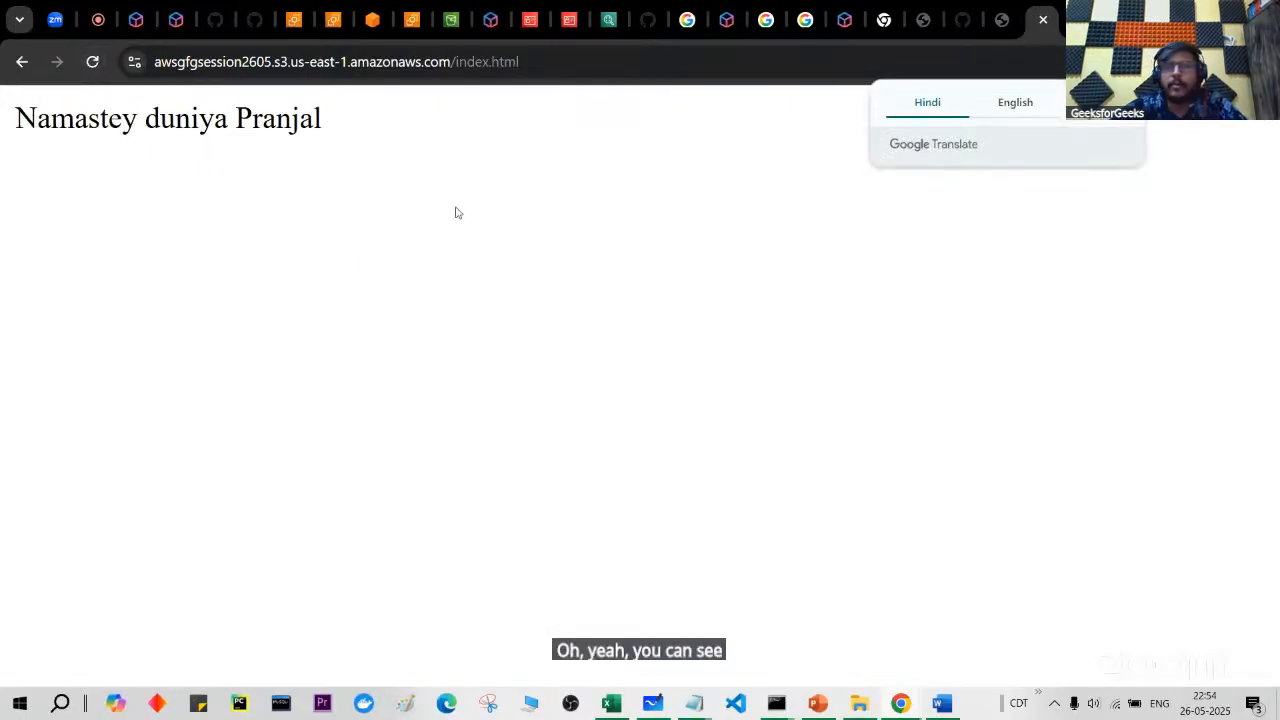
# Step: Toggle Google Translate between Hindi and English on the Namastey duniya greeting, then return to S3
pyautogui.click(1016, 113)
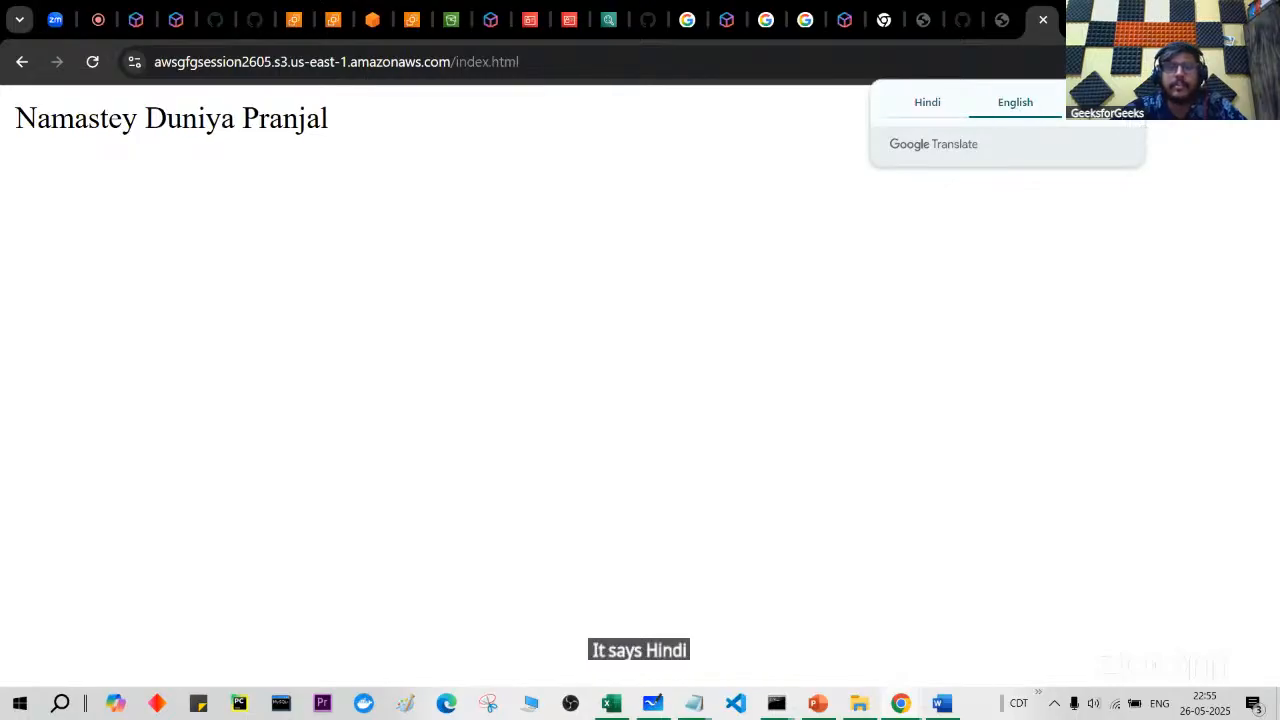
pyautogui.click(930, 104)
pyautogui.click(1000, 108)
pyautogui.click(920, 110)
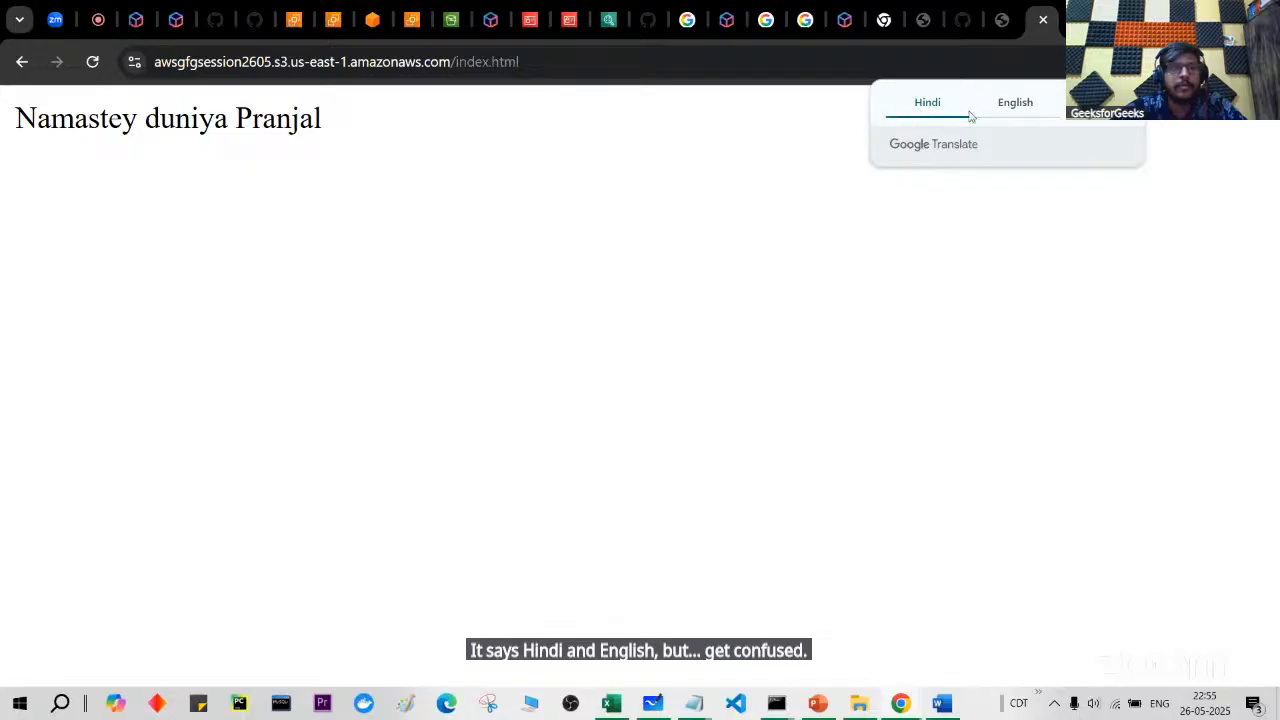
pyautogui.click(1033, 108)
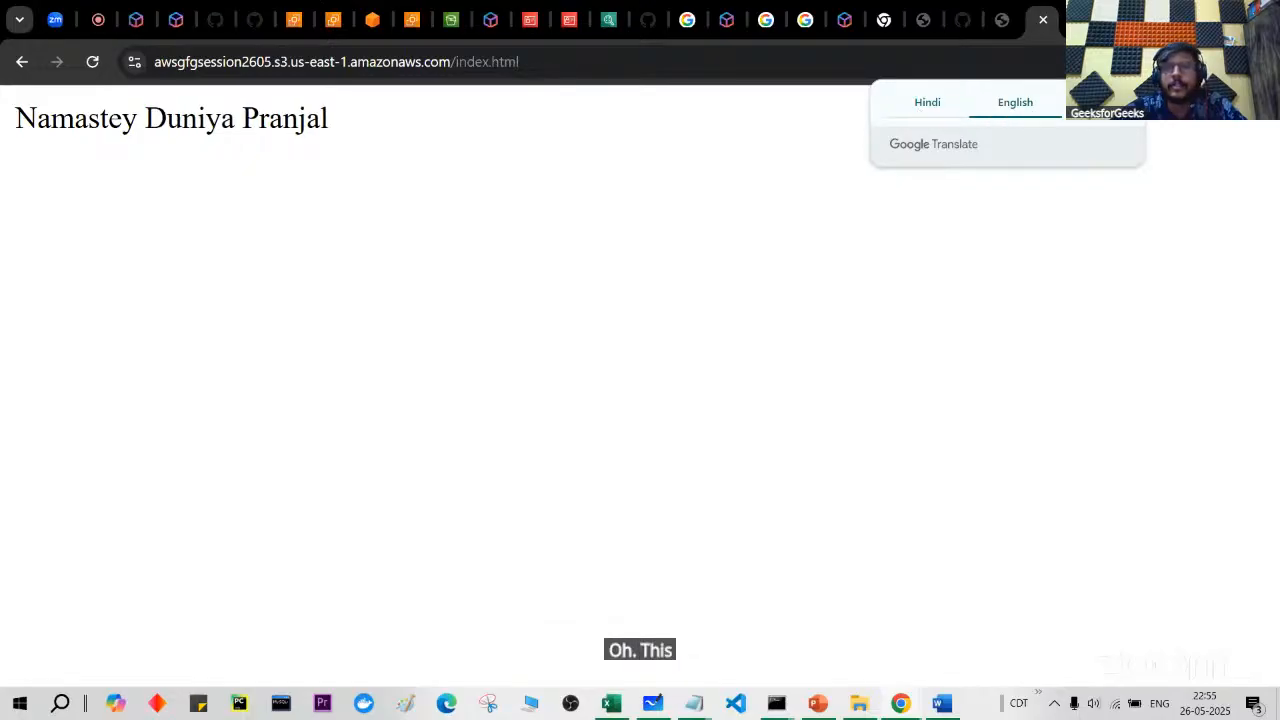
pyautogui.click(1122, 102)
pyautogui.click(1001, 7)
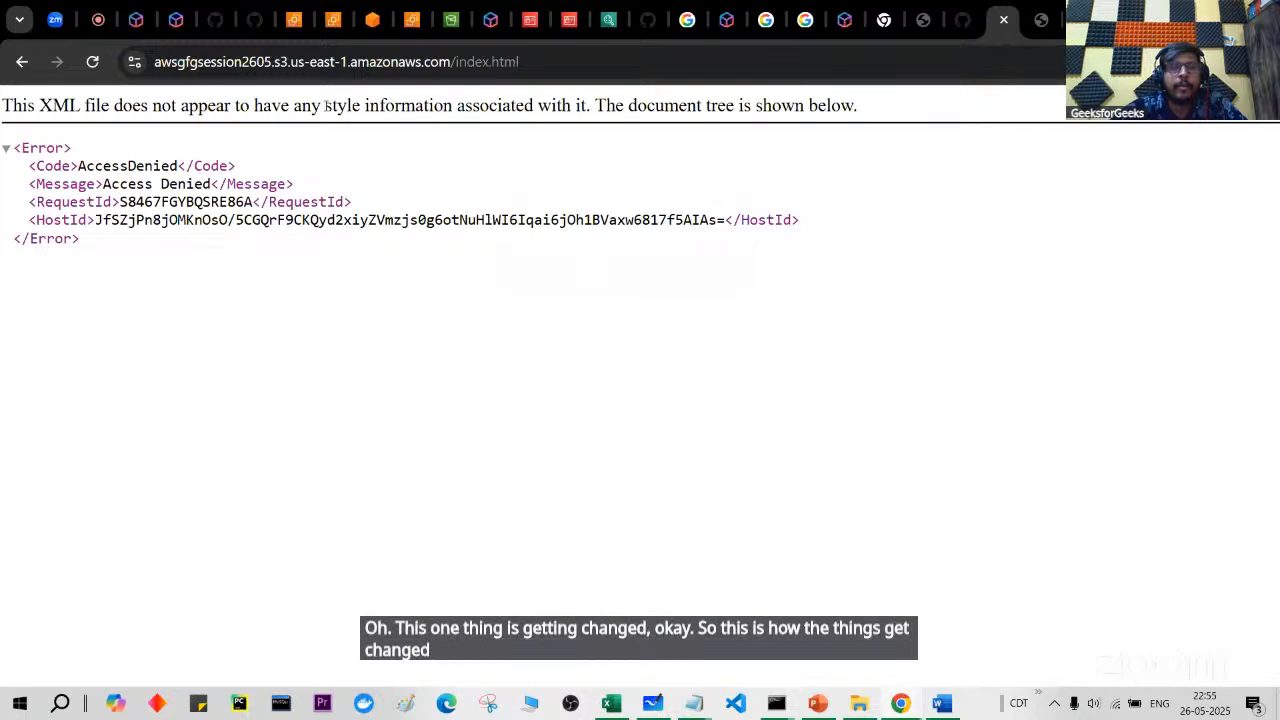
pyautogui.click(452, 10)
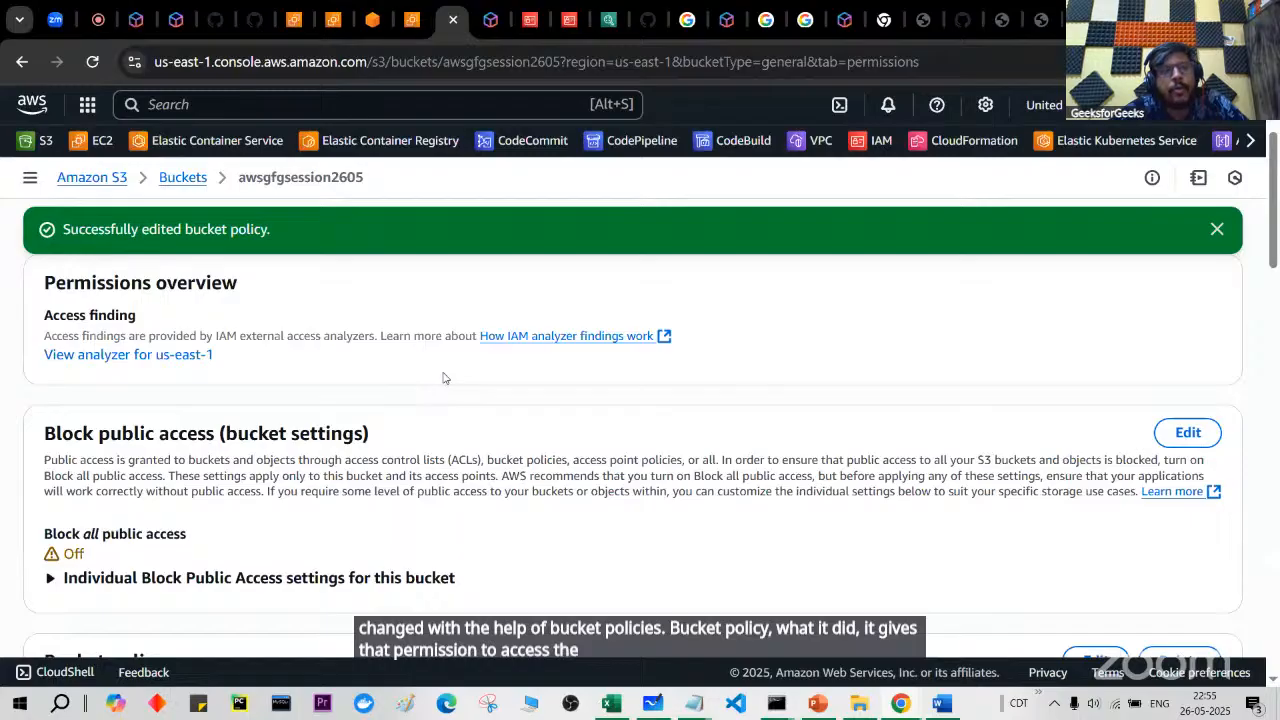
# Step: Highlight the s3:GetObject action and the whole statement in the saved bucket policy
pyautogui.scroll(-4, 445, 378)
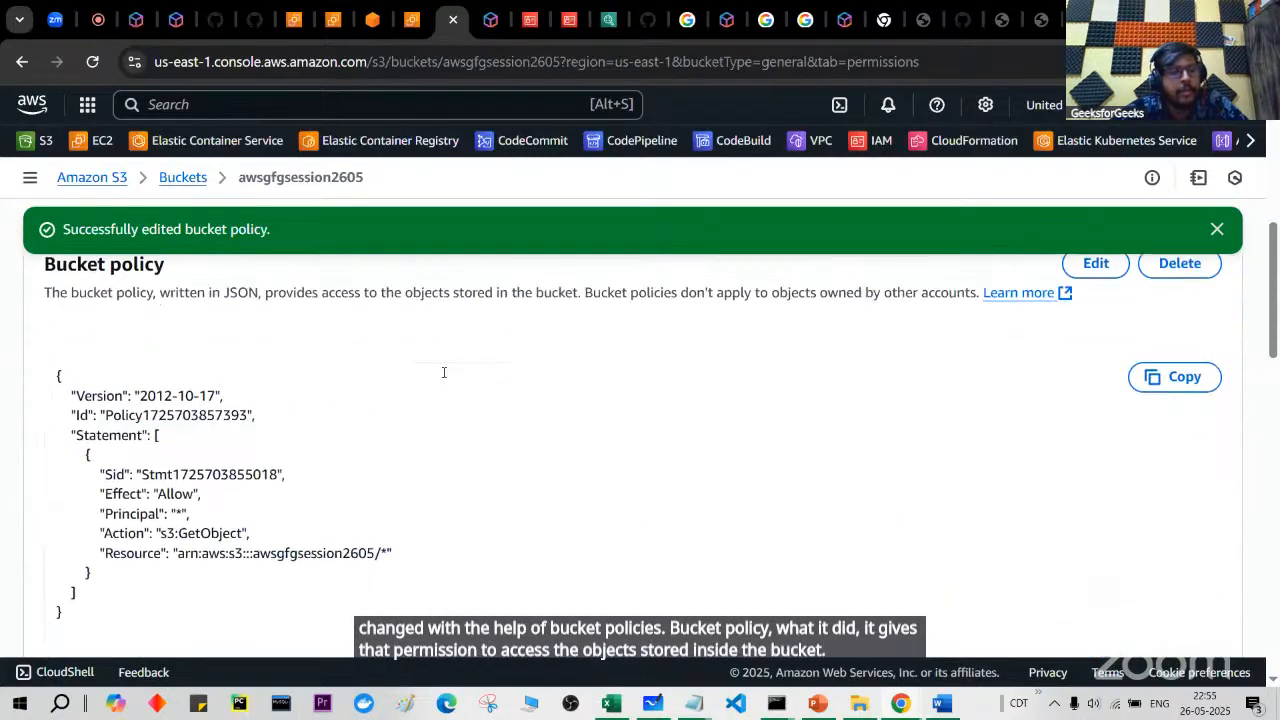
pyautogui.scroll(3, 149, 458)
pyautogui.scroll(-2, 149, 458)
pyautogui.click(219, 415)
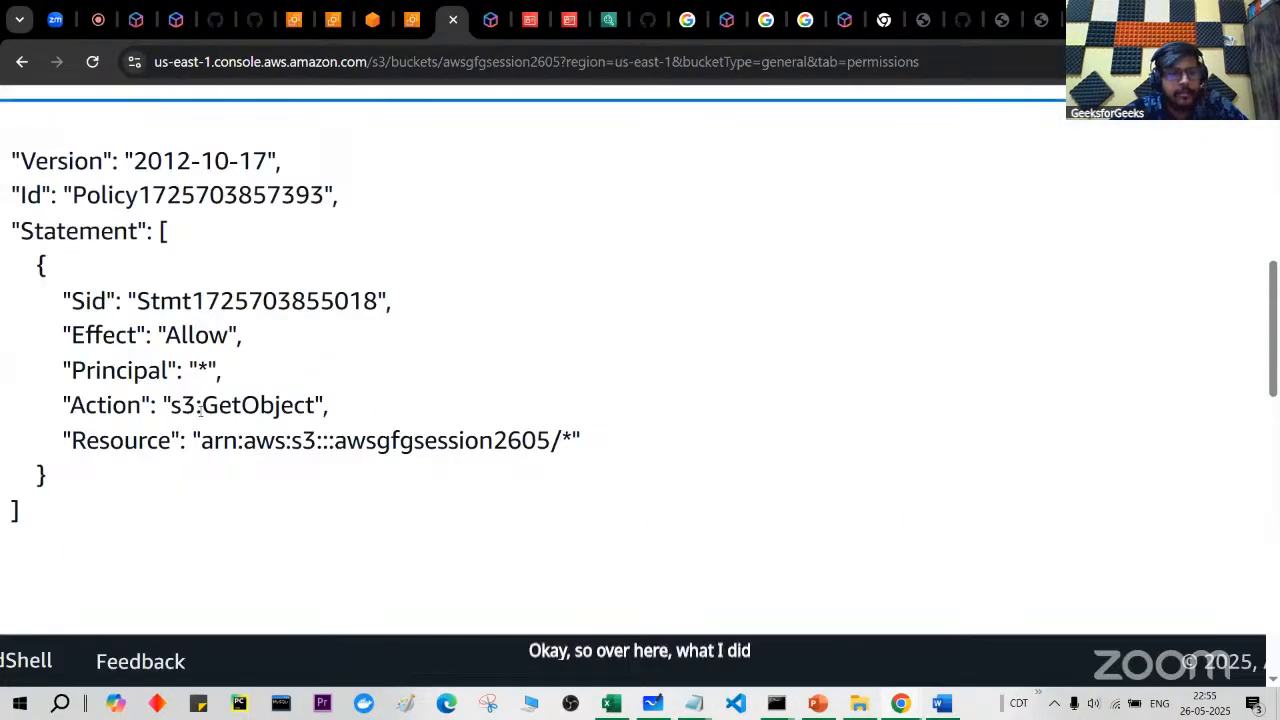
pyautogui.scroll(-1, 323, 416)
pyautogui.scroll(-2, 323, 416)
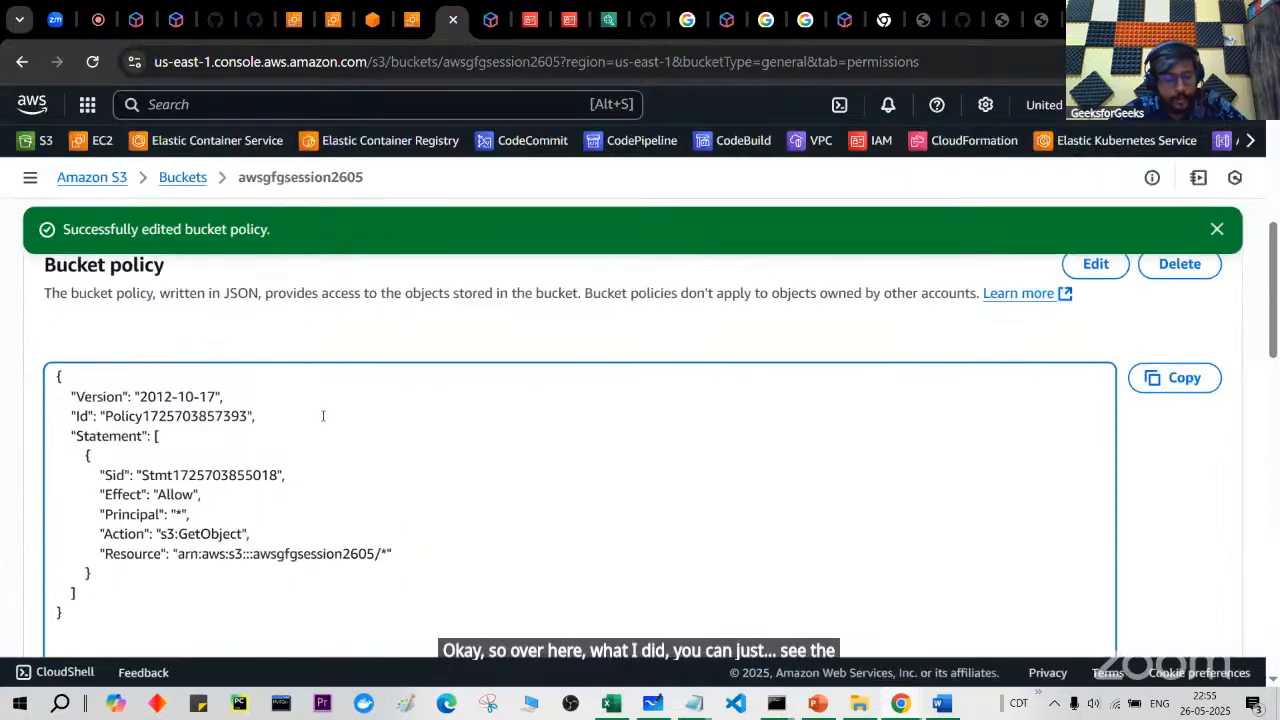
pyautogui.scroll(-2, 323, 416)
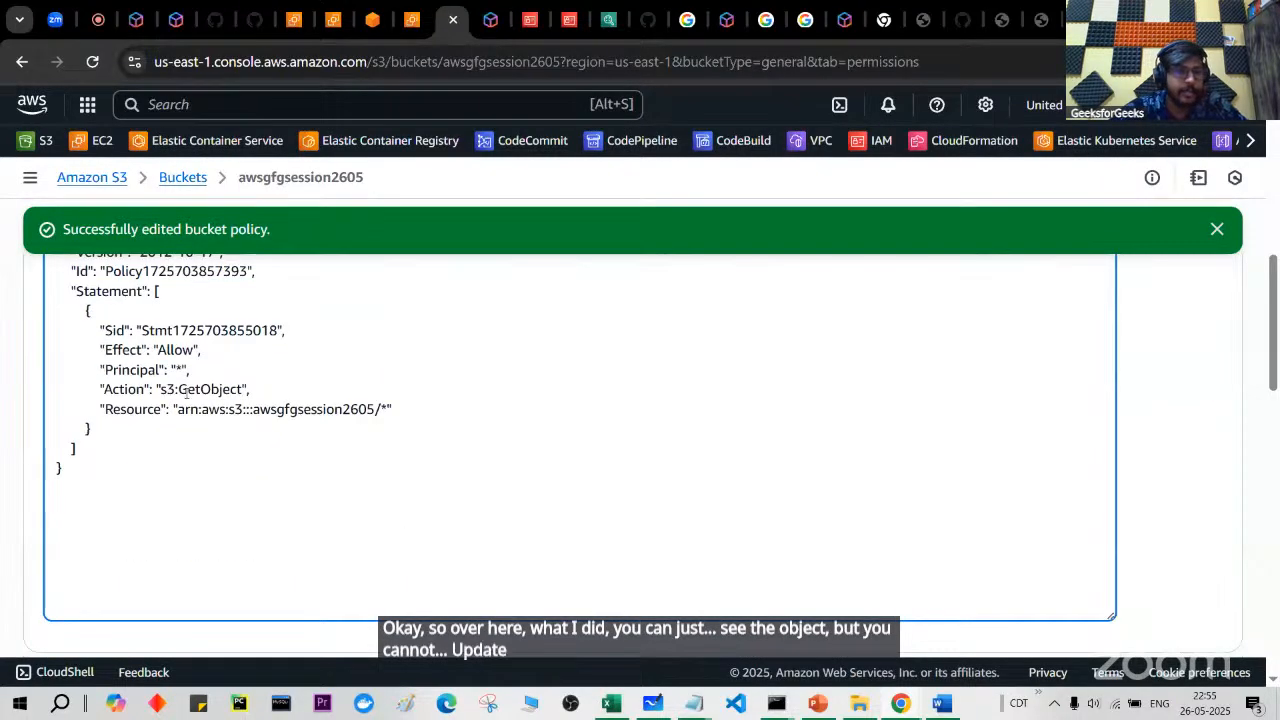
pyautogui.moveTo(254, 388); pyautogui.dragTo(250, 390)
pyautogui.moveTo(92, 310); pyautogui.dragTo(135, 447)
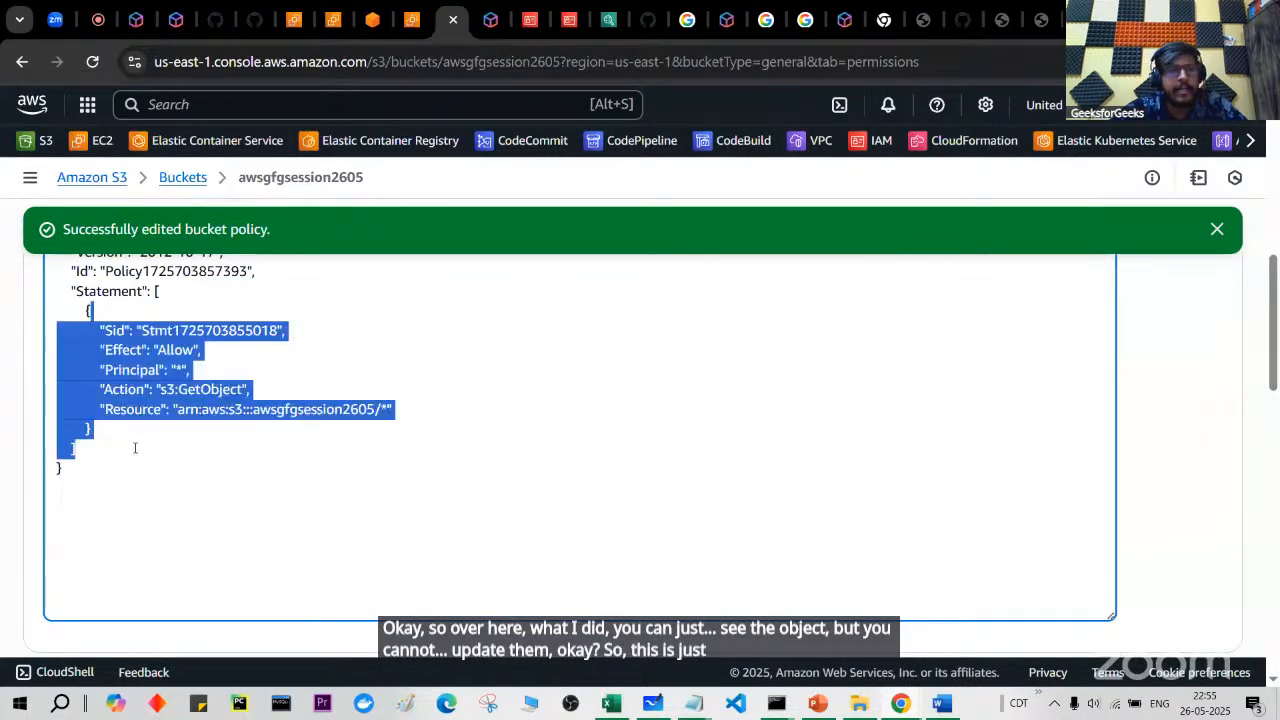
pyautogui.scroll(3, 146, 378)
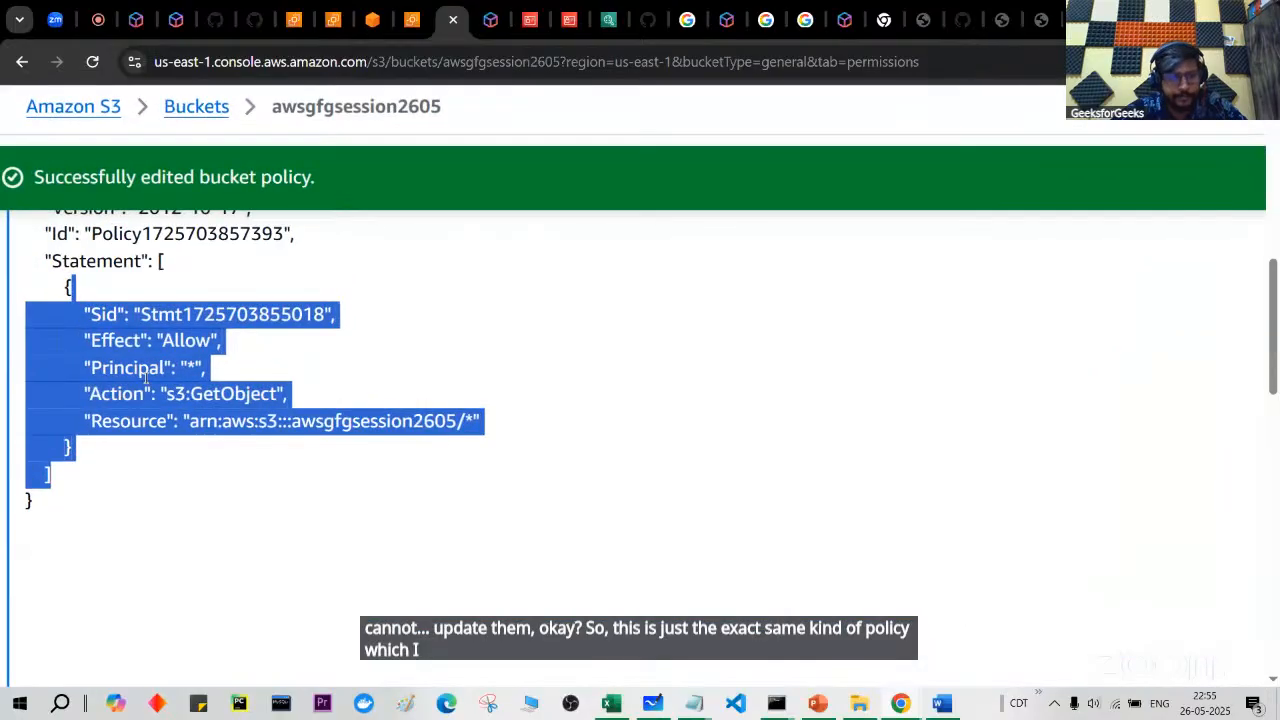
pyautogui.click(146, 378)
# Step: Reopen the awsgfgsession2605 bucket policy in the editor
pyautogui.scroll(-3, 146, 378)
pyautogui.scroll(1, 146, 378)
pyautogui.scroll(6, 146, 377)
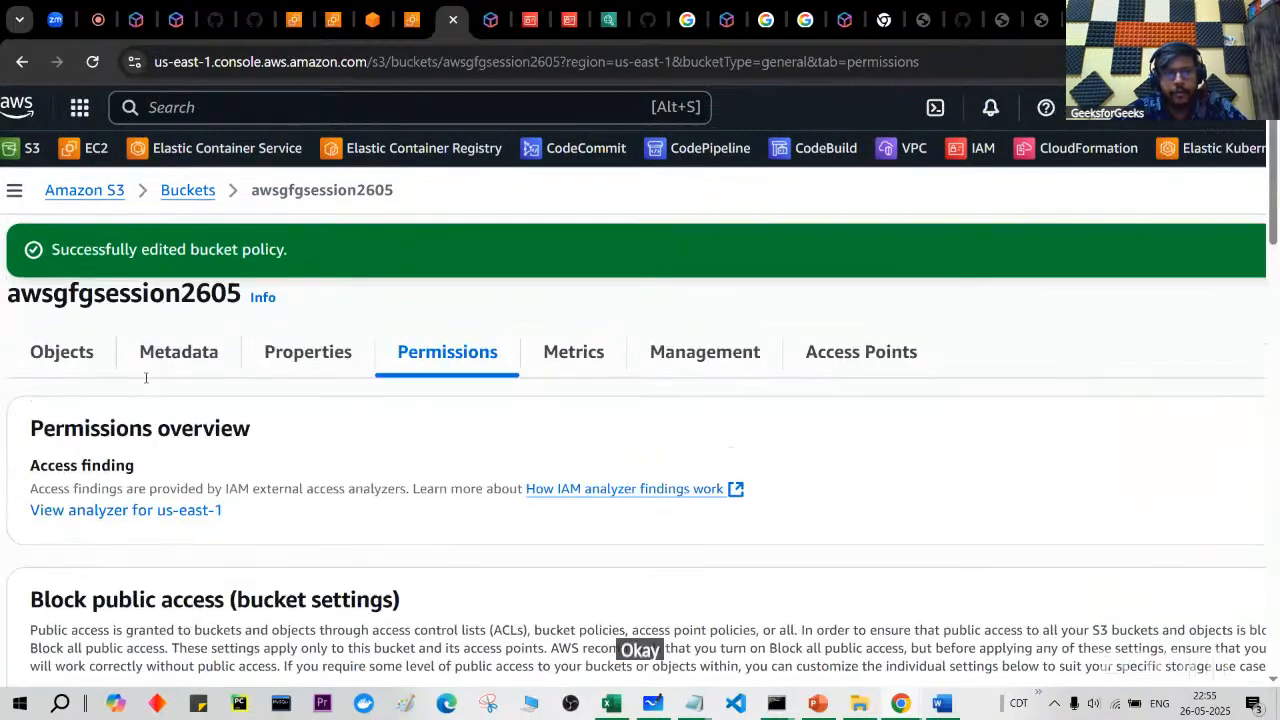
pyautogui.scroll(-3, 146, 378)
pyautogui.scroll(-1, 147, 383)
pyautogui.scroll(-2, 146, 383)
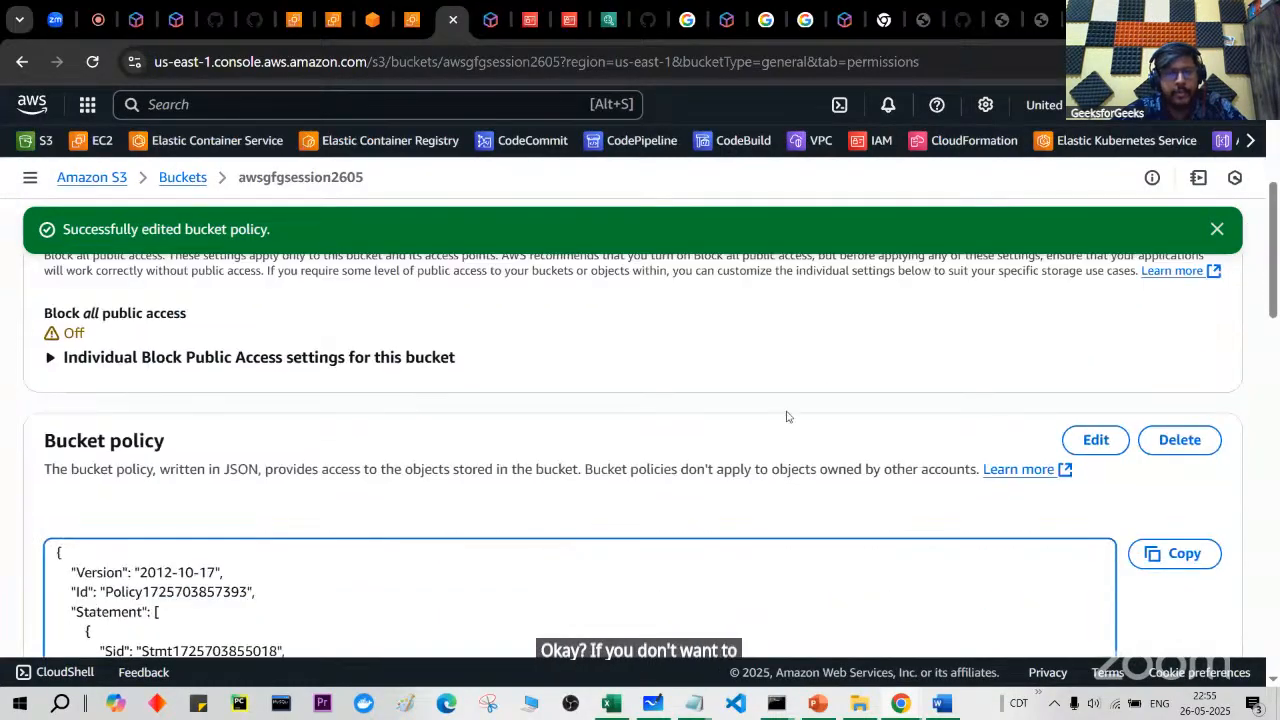
pyautogui.click(1094, 438)
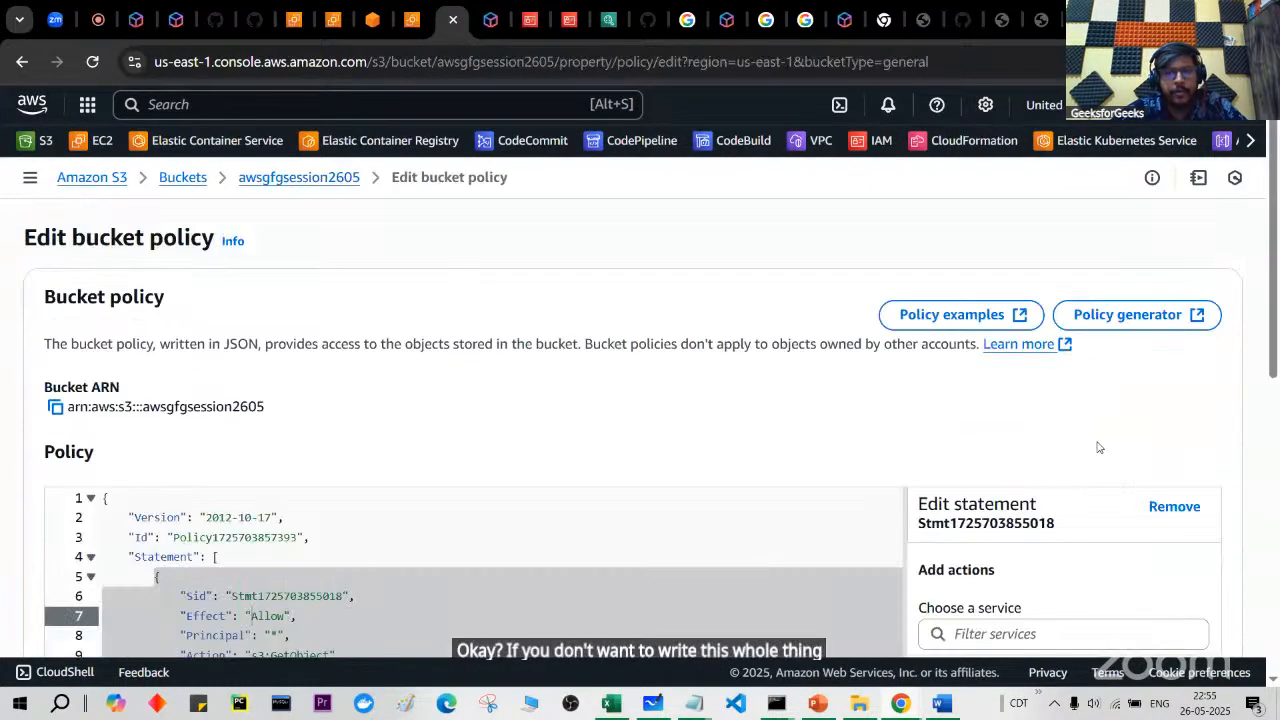
pyautogui.click(1096, 326)
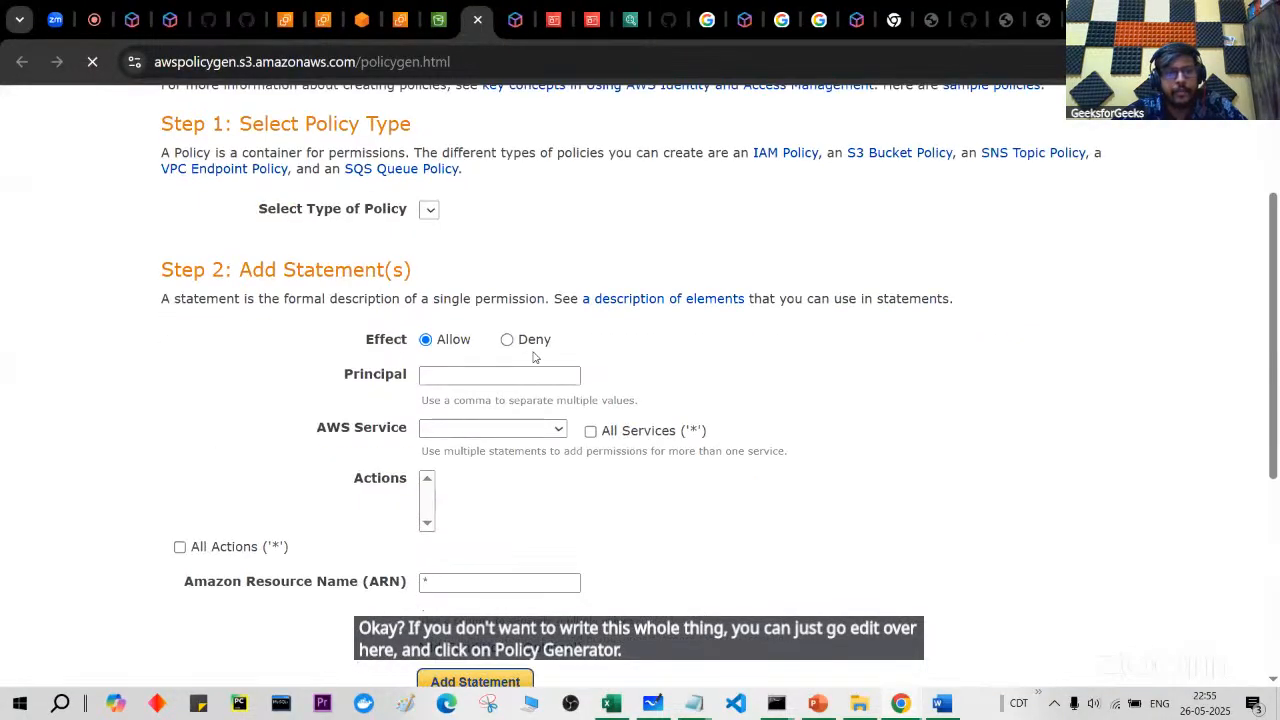
pyautogui.scroll(-2, 533, 435)
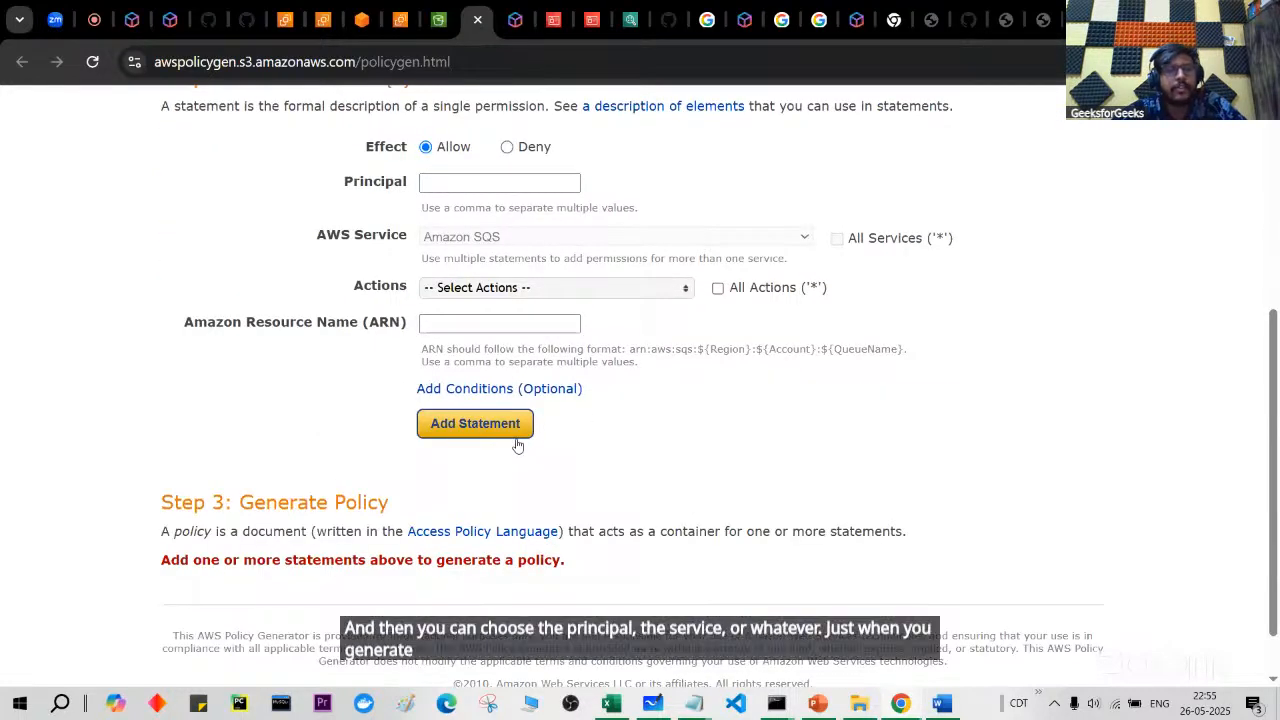
pyautogui.click(486, 50)
pyautogui.click(477, 19)
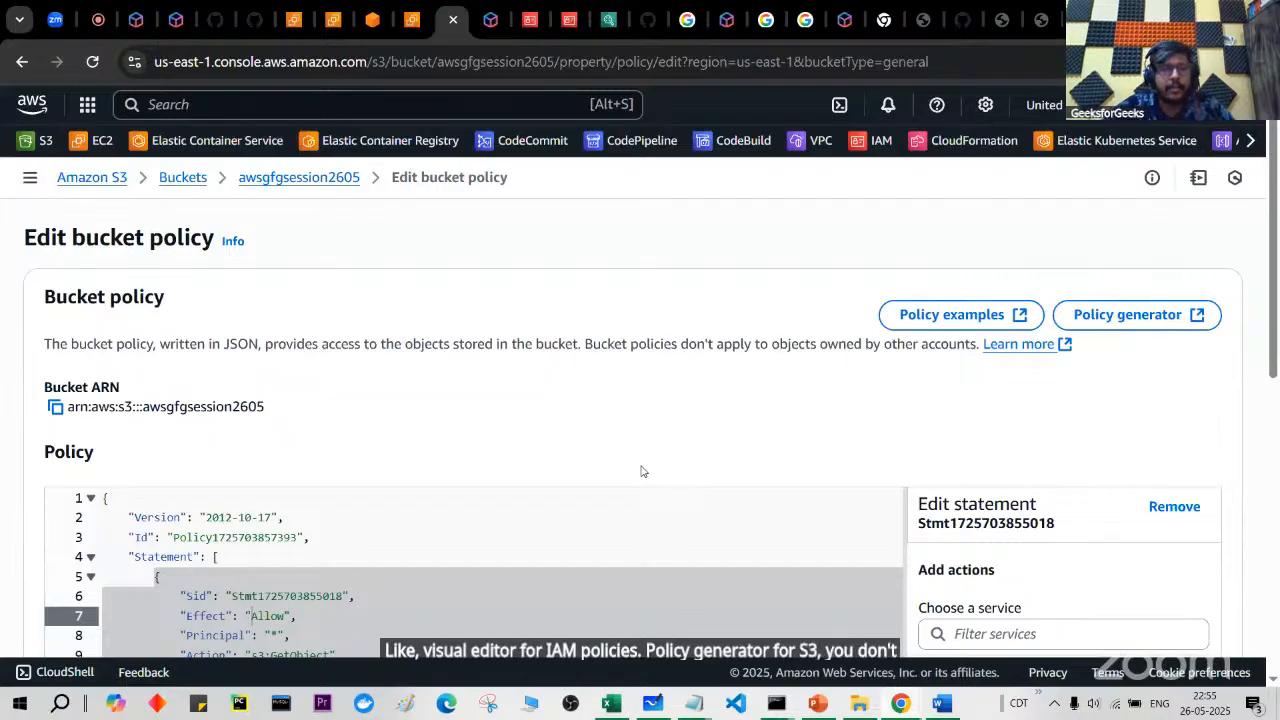
# Step: Scroll through the policy JSON, then go back to awsgfgsession2605's object list showing index.html
pyautogui.scroll(-1, 642, 471)
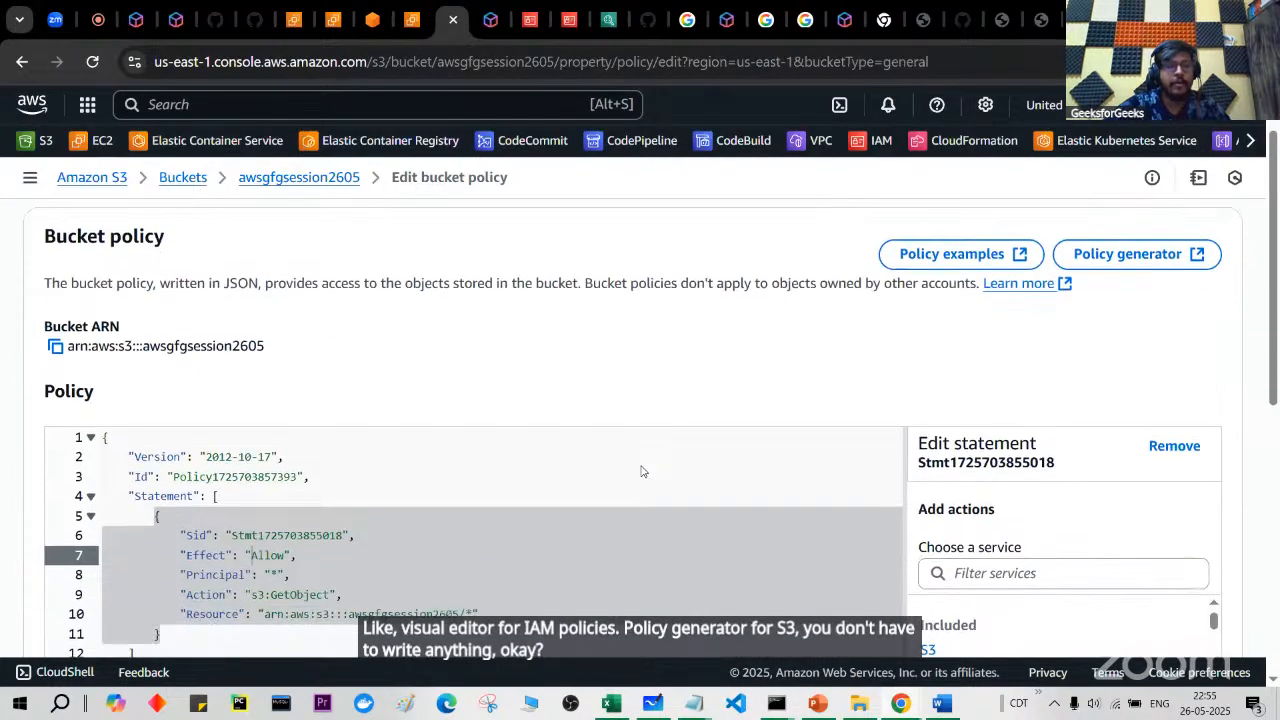
pyautogui.scroll(-1, 642, 467)
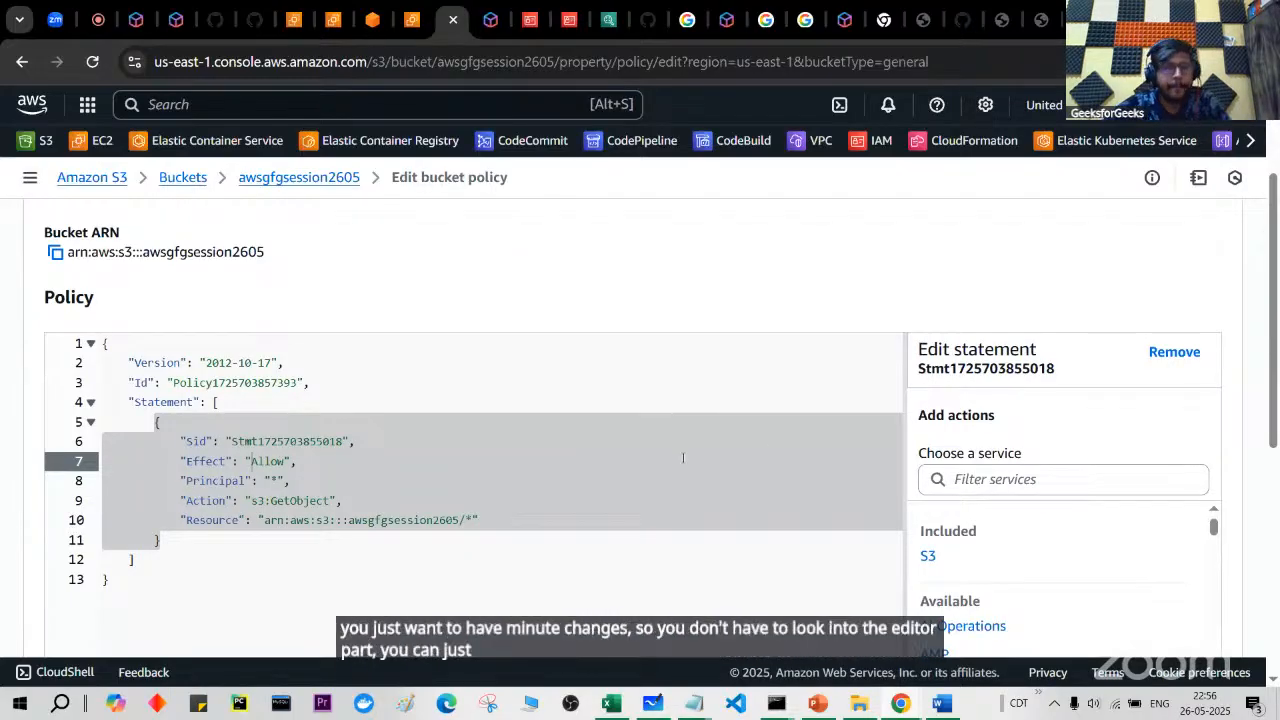
pyautogui.scroll(-2, 649, 438)
pyautogui.scroll(3, 649, 438)
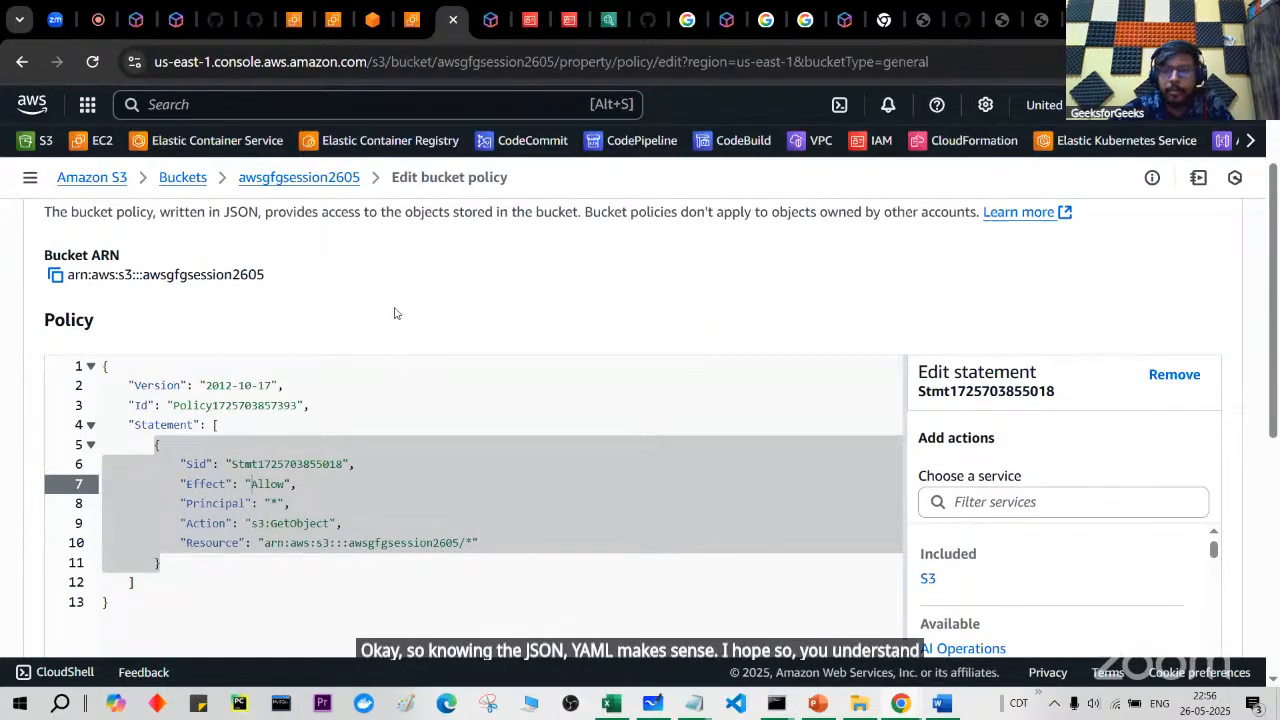
pyautogui.scroll(1, 394, 309)
pyautogui.click(337, 188)
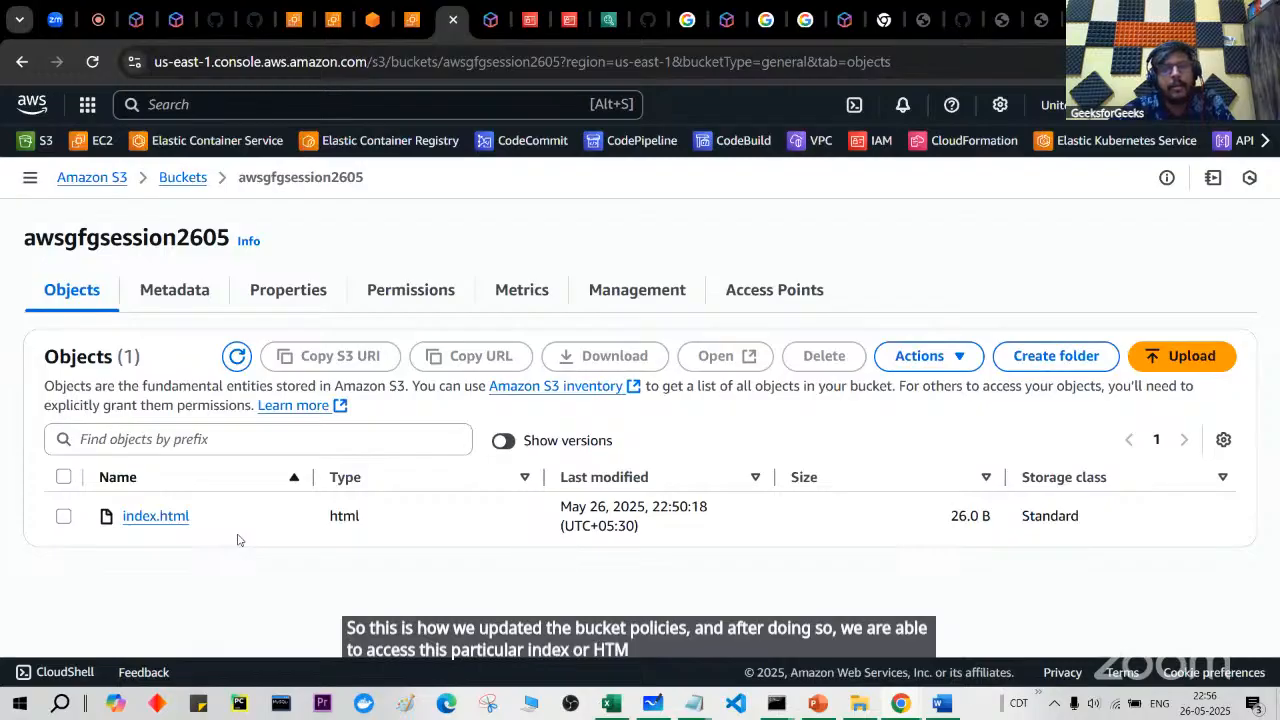
# Step: Flip through the index.html, AWS infrastructure, AWS products and GitHub tabs, then return to the Zoom meeting
pyautogui.click(1041, 19)
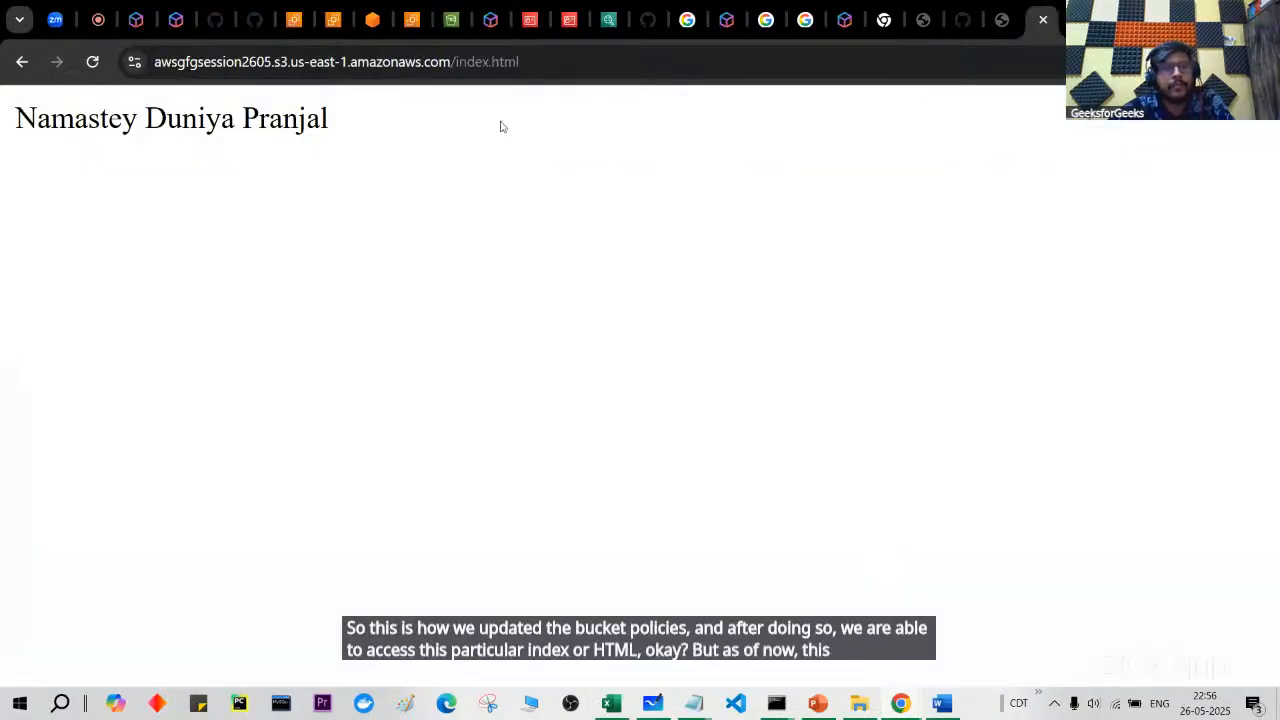
pyautogui.click(97, 6)
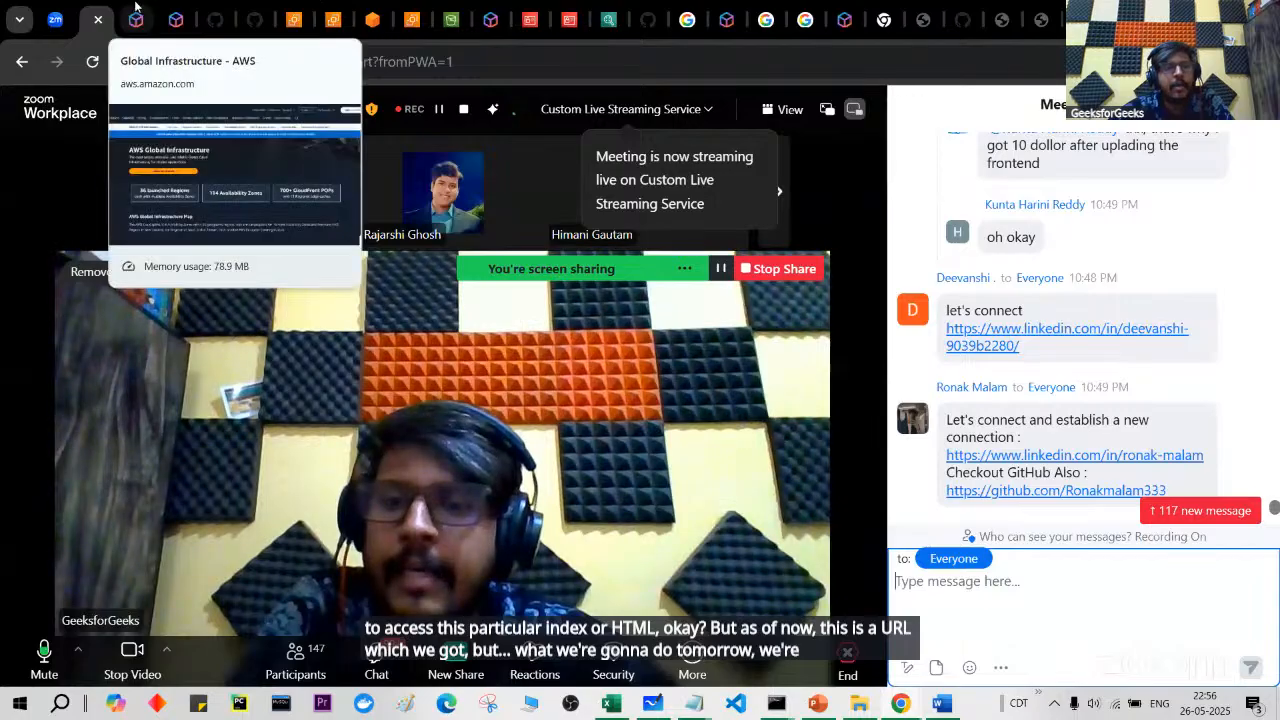
pyautogui.click(135, 6)
pyautogui.click(175, 8)
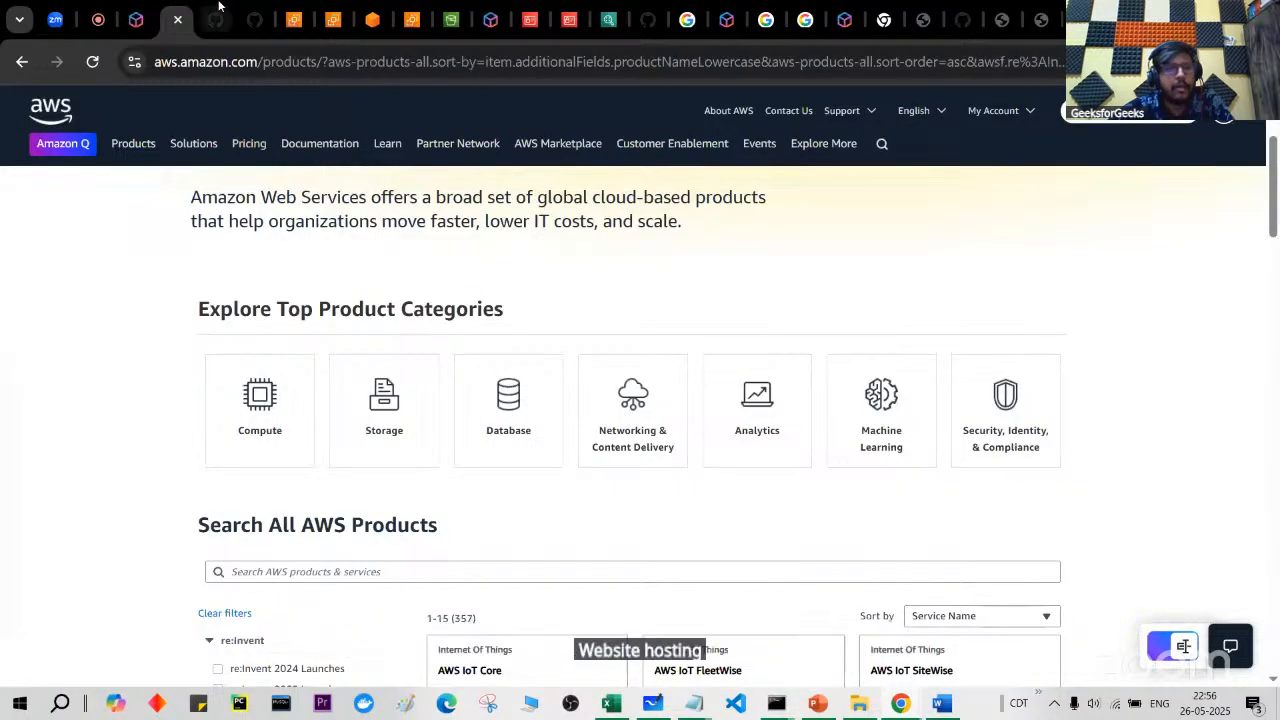
pyautogui.click(218, 6)
pyautogui.scroll(1, 300, 250)
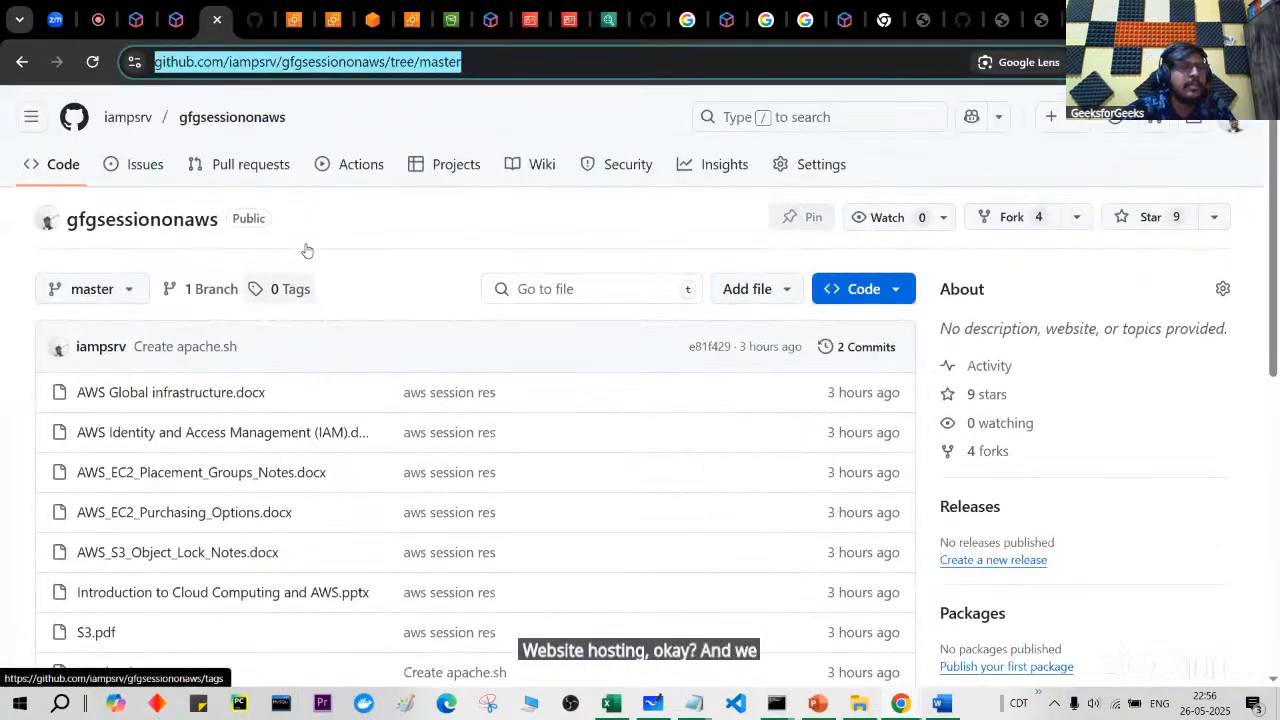
pyautogui.click(404, 217)
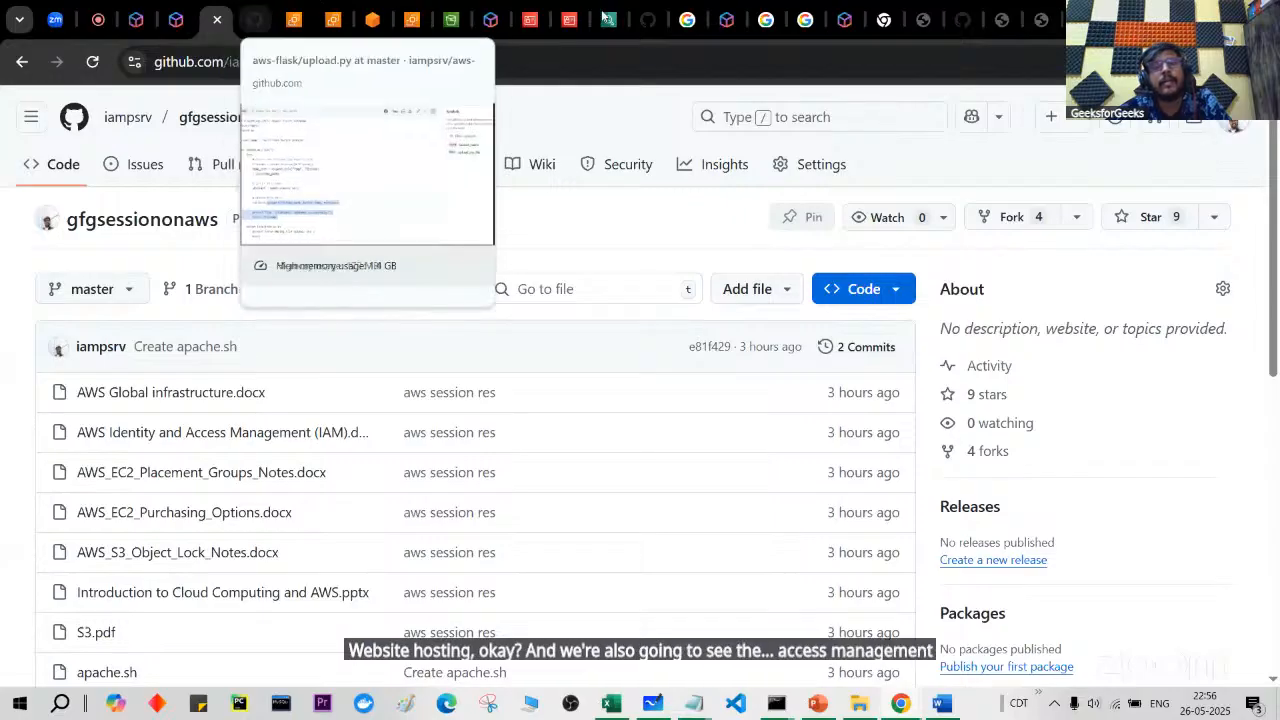
pyautogui.click(455, 8)
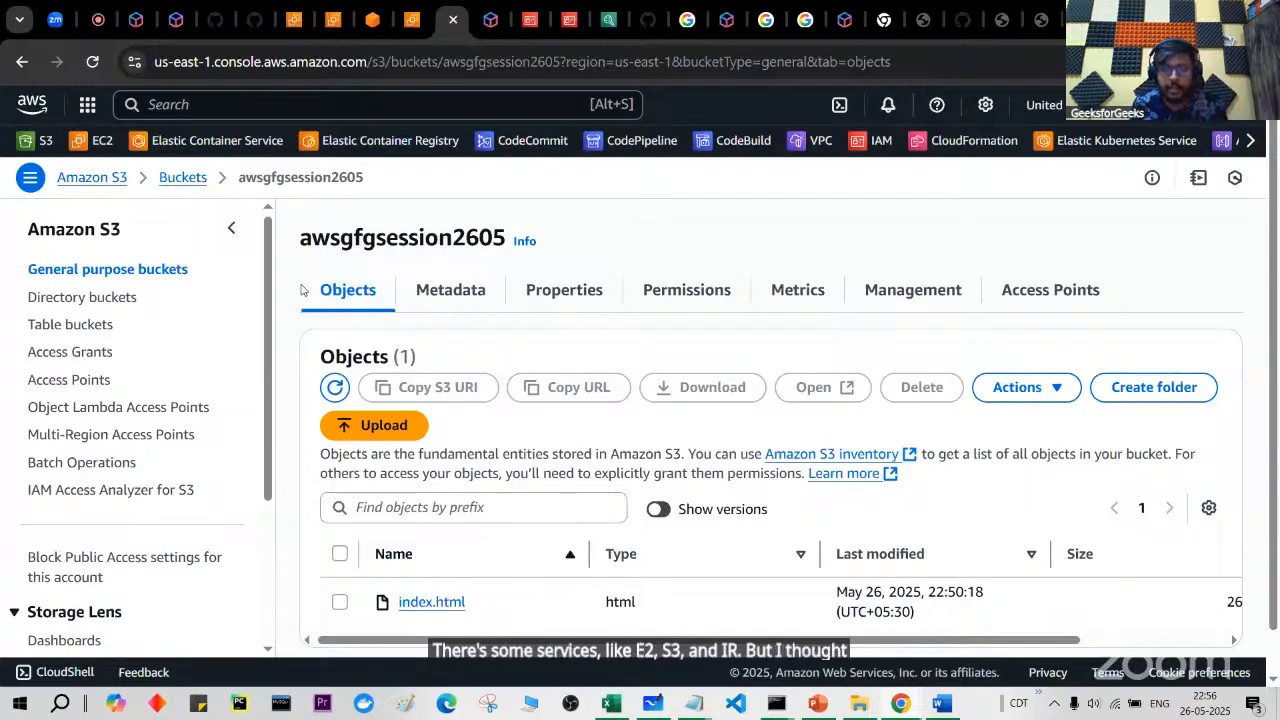
pyautogui.click(100, 8)
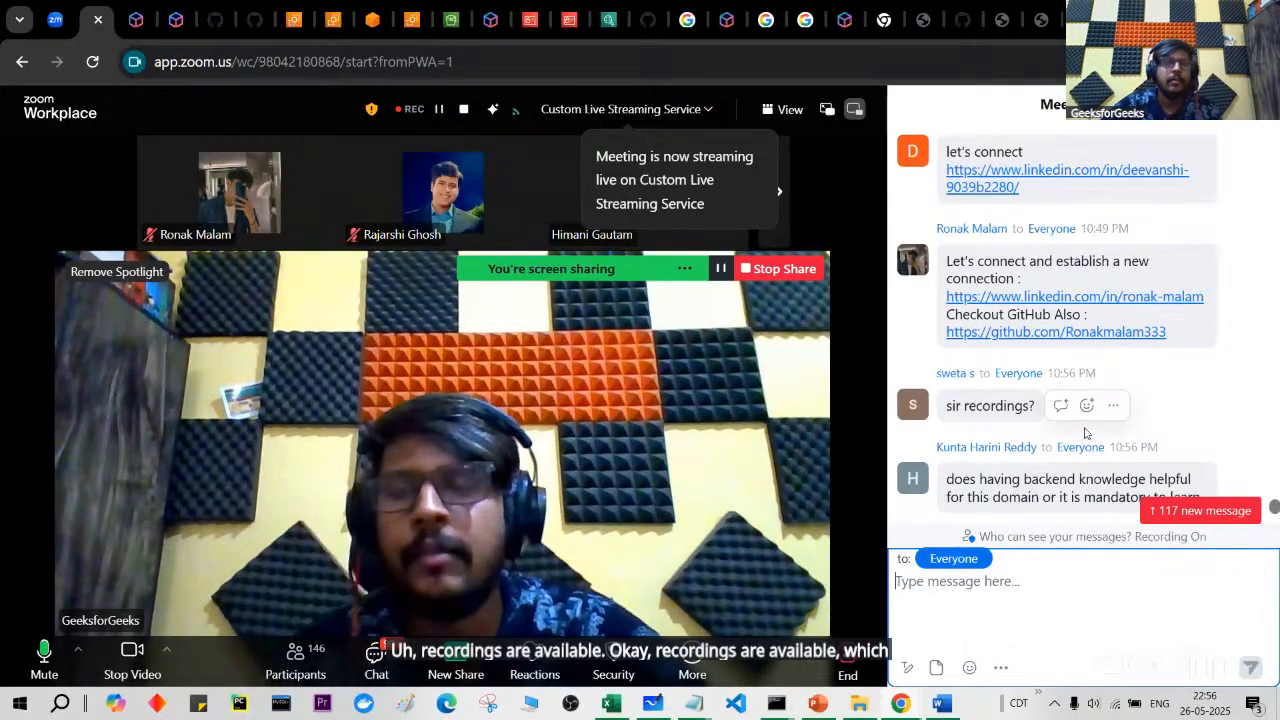
# Step: Find the shared YouTube live-stream link in the chat and open it to copy its URL
pyautogui.scroll(4, 1085, 432)
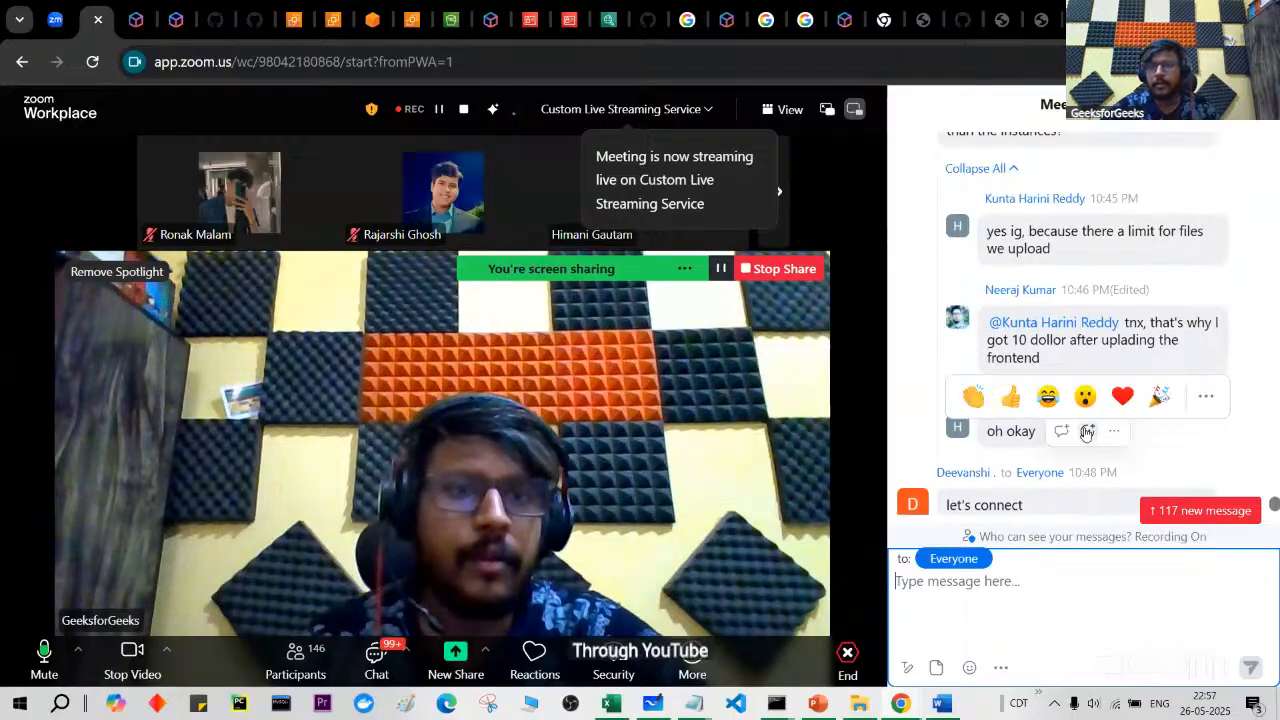
pyautogui.scroll(5, 1085, 432)
pyautogui.scroll(8, 1085, 427)
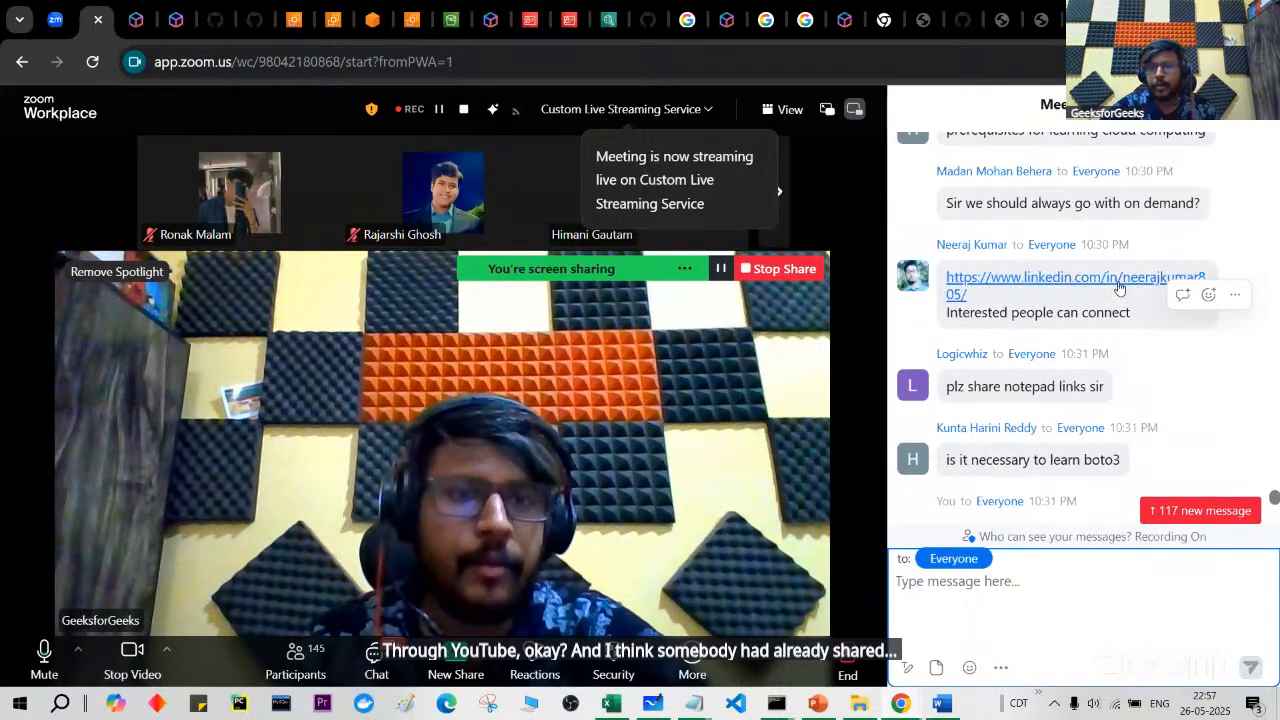
pyautogui.scroll(10, 1119, 288)
pyautogui.scroll(6, 1119, 288)
pyautogui.scroll(10, 1119, 288)
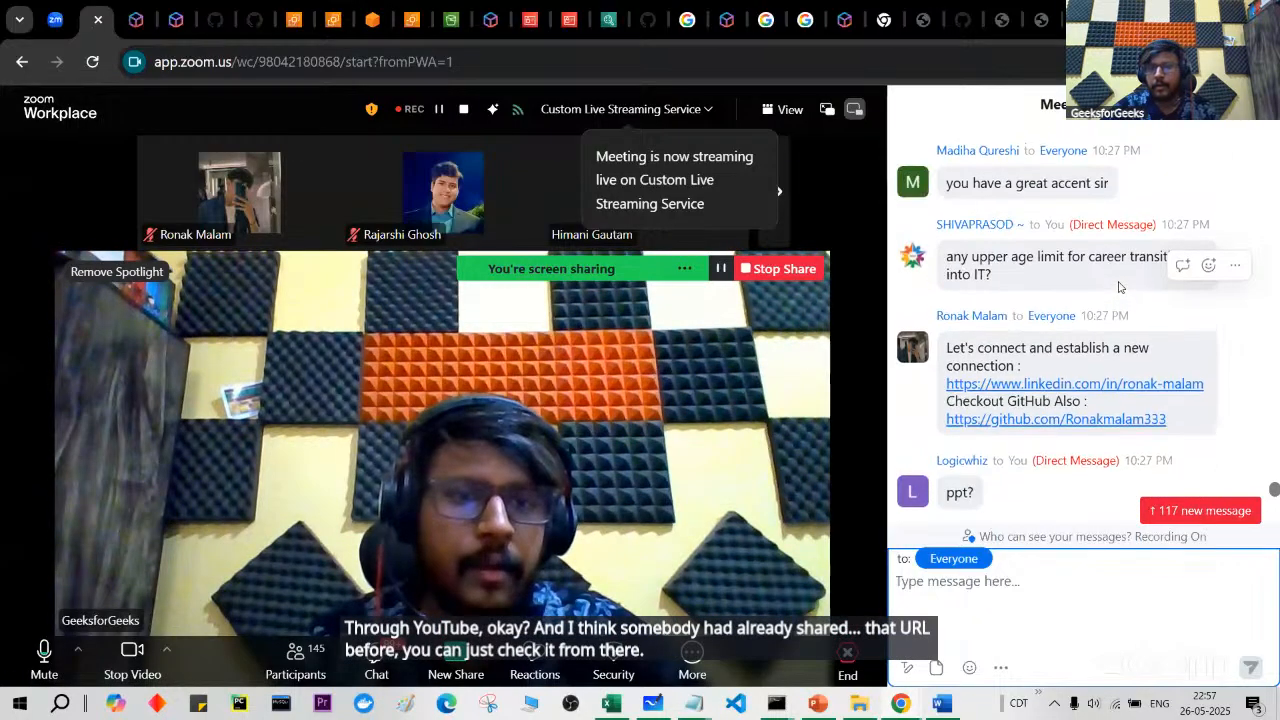
pyautogui.scroll(8, 1119, 288)
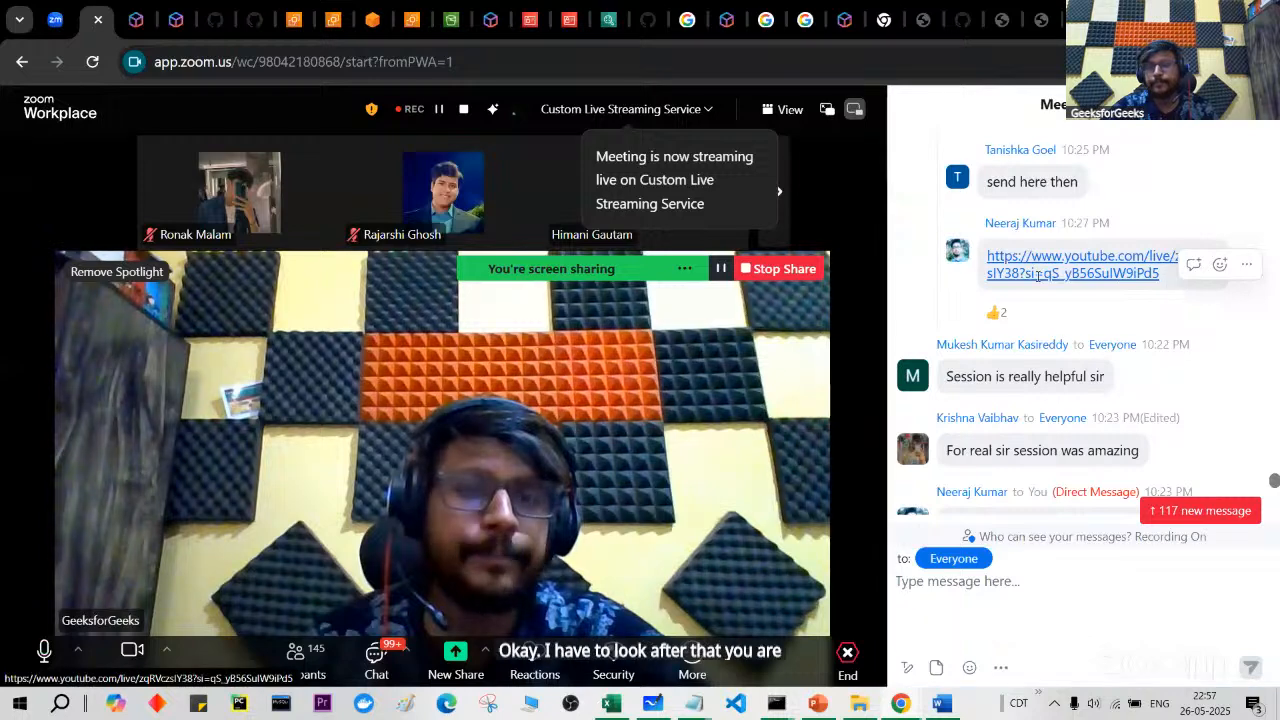
pyautogui.click(997, 259)
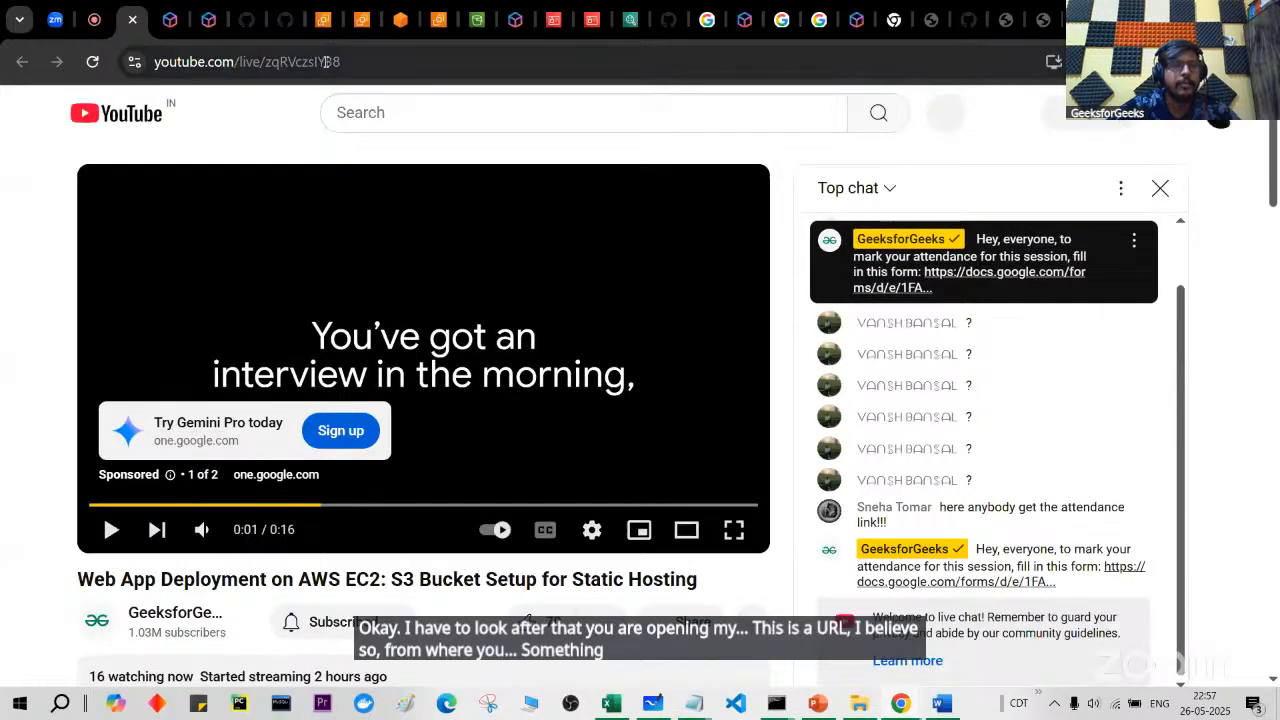
# Step: Paste the YouTube live-stream link into the Zoom chat and send it to Everyone
pyautogui.click(95, 10)
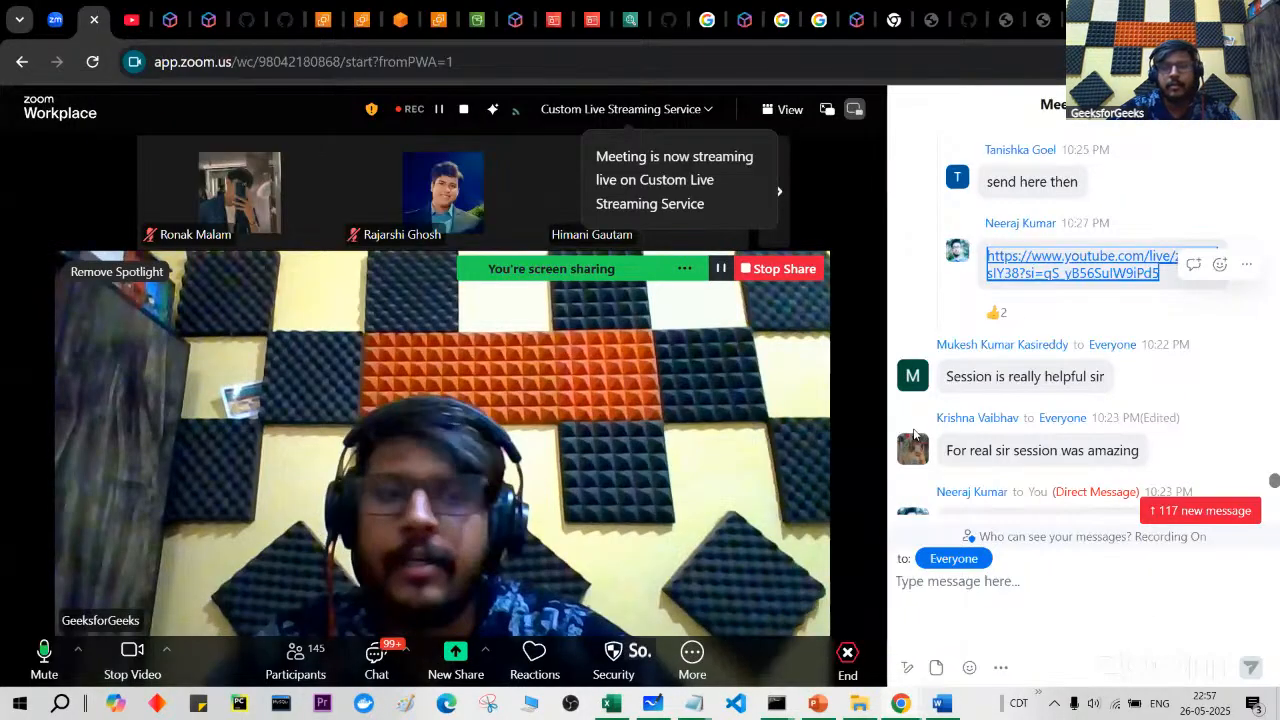
pyautogui.click(1055, 612)
pyautogui.write('https://www.youtube.com/live/zqRVczsIY38')
pyautogui.press('Return')
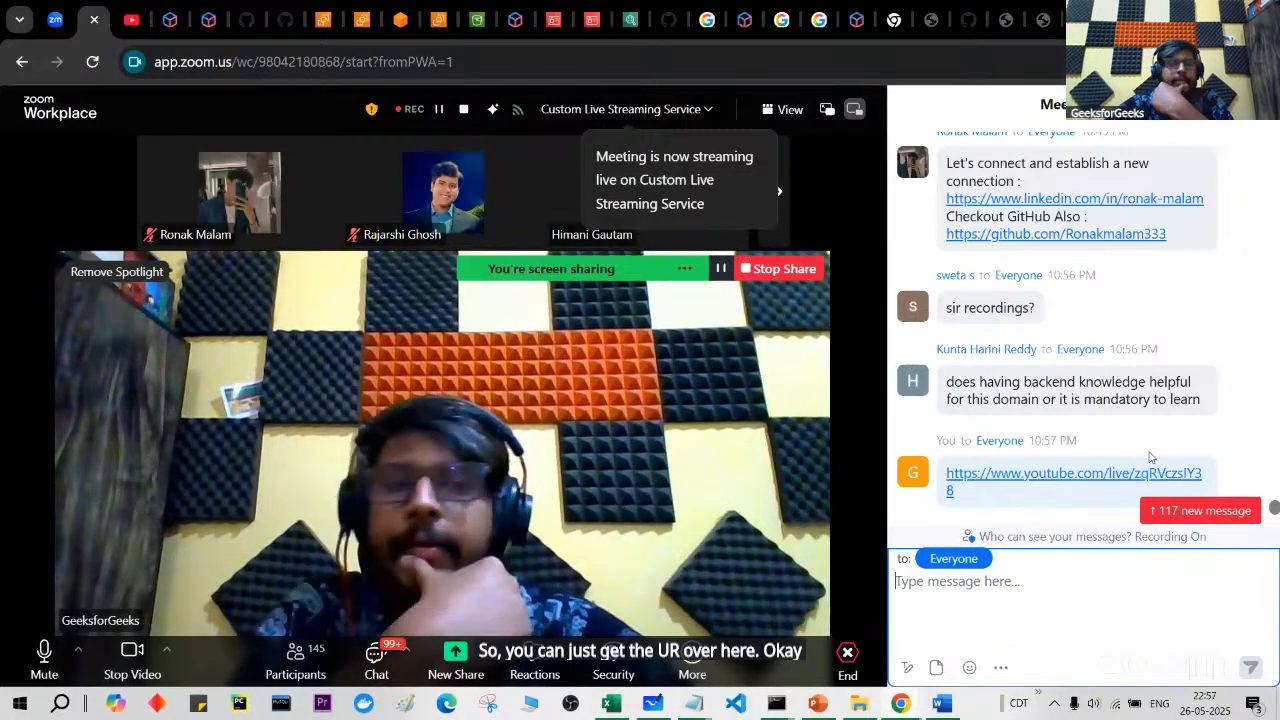
pyautogui.scroll(1, 1130, 310)
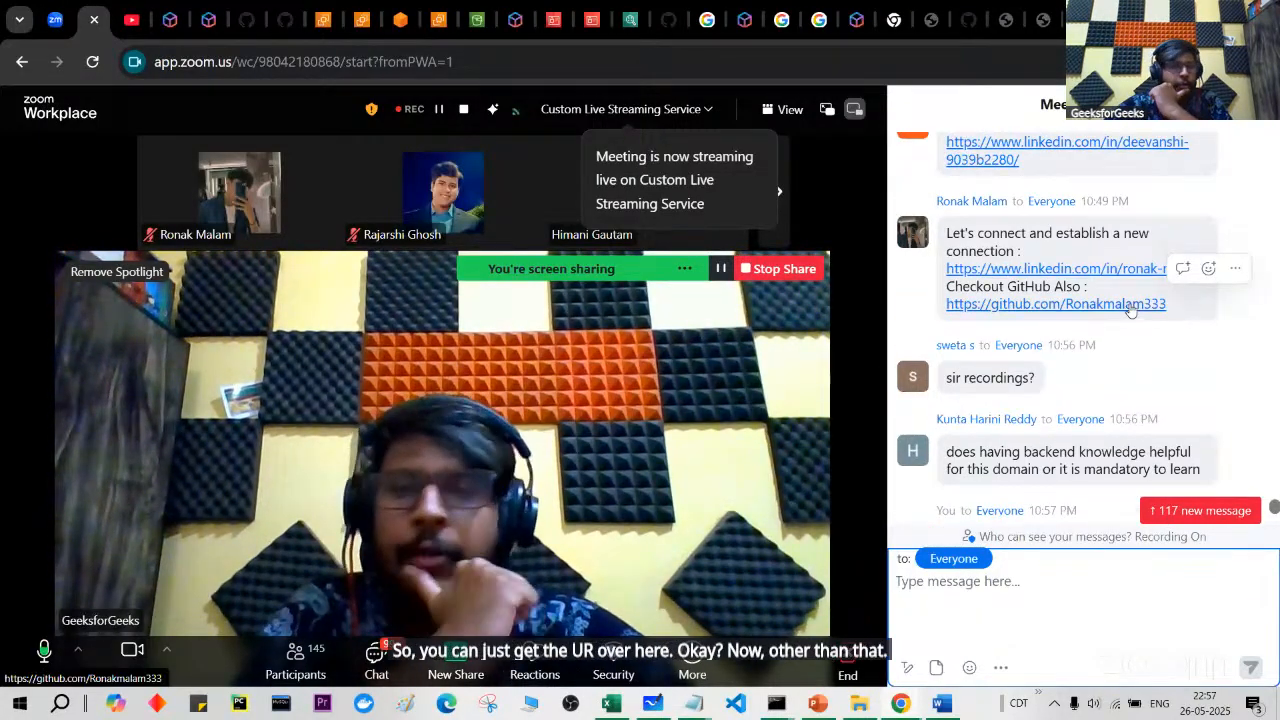
pyautogui.scroll(1, 1130, 308)
pyautogui.scroll(4, 1130, 305)
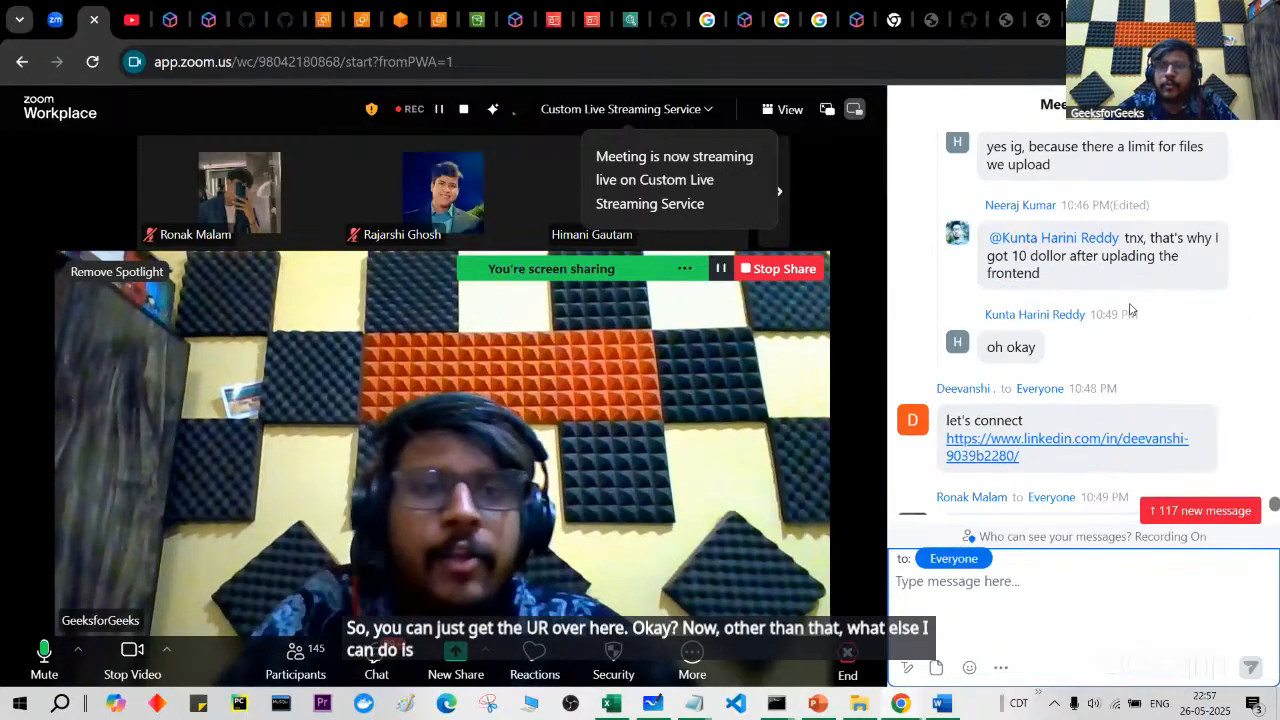
pyautogui.scroll(1, 1130, 309)
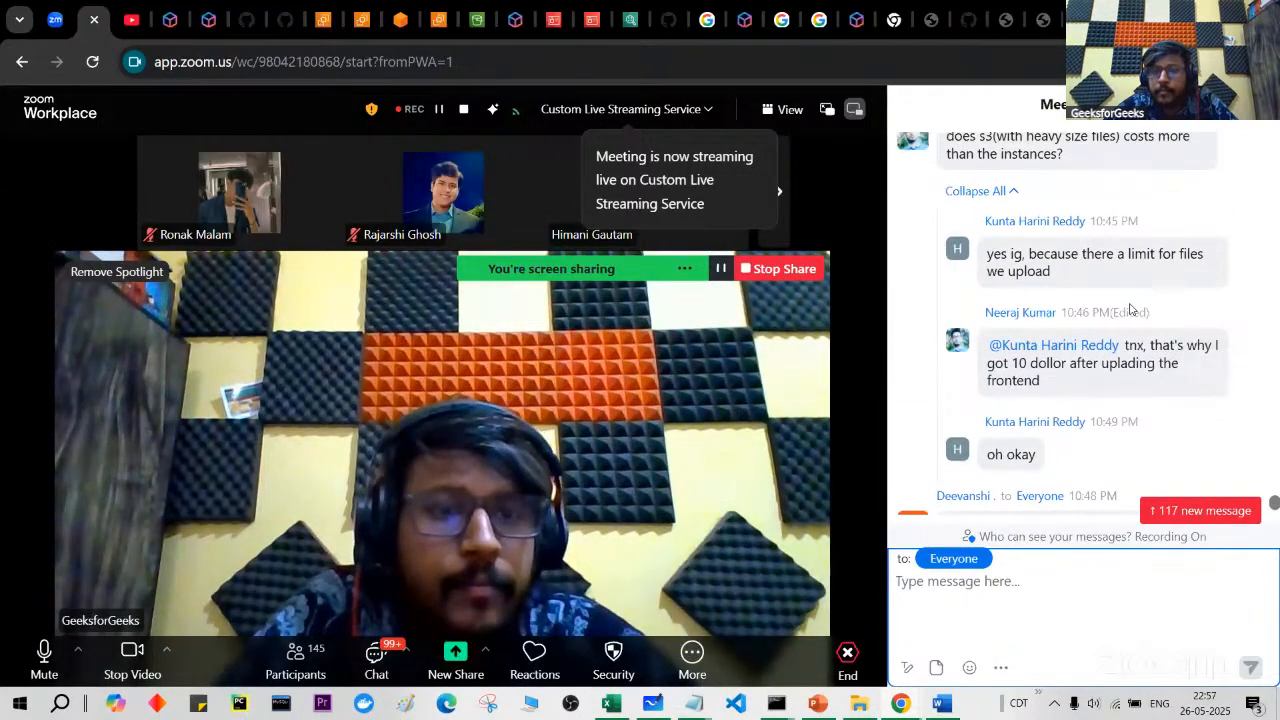
pyautogui.scroll(1, 1130, 309)
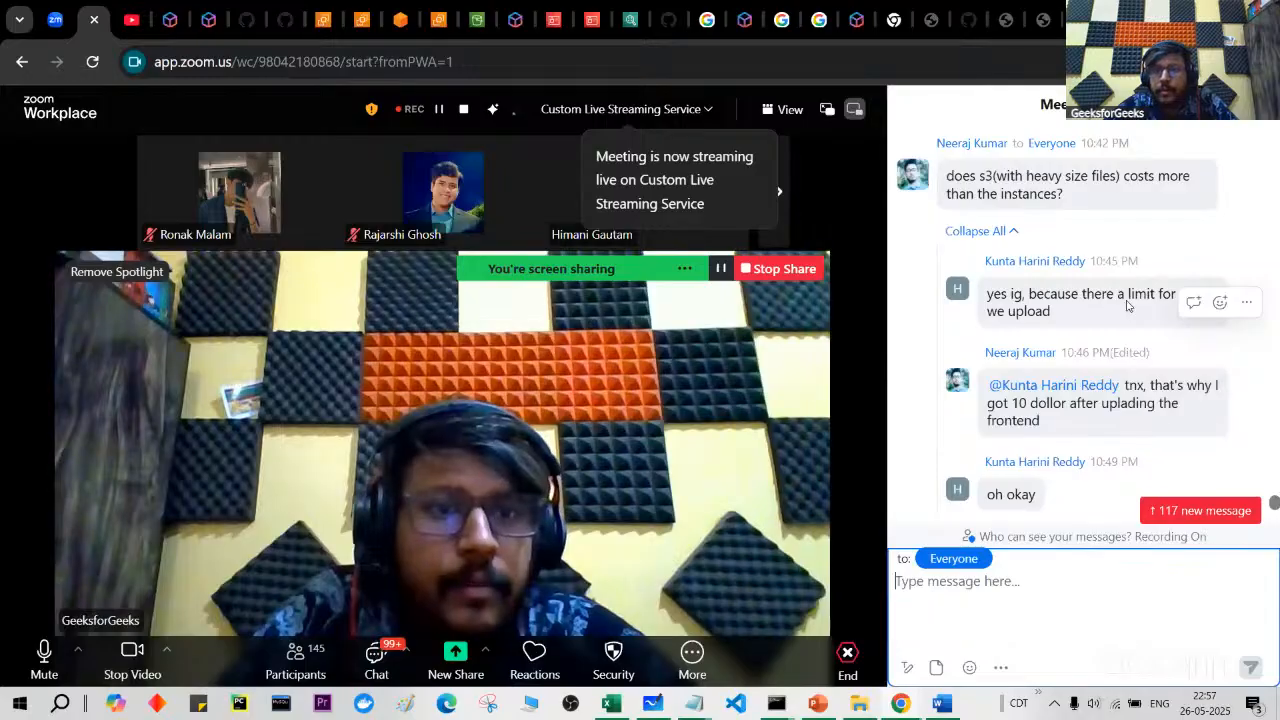
pyautogui.scroll(1, 1015, 202)
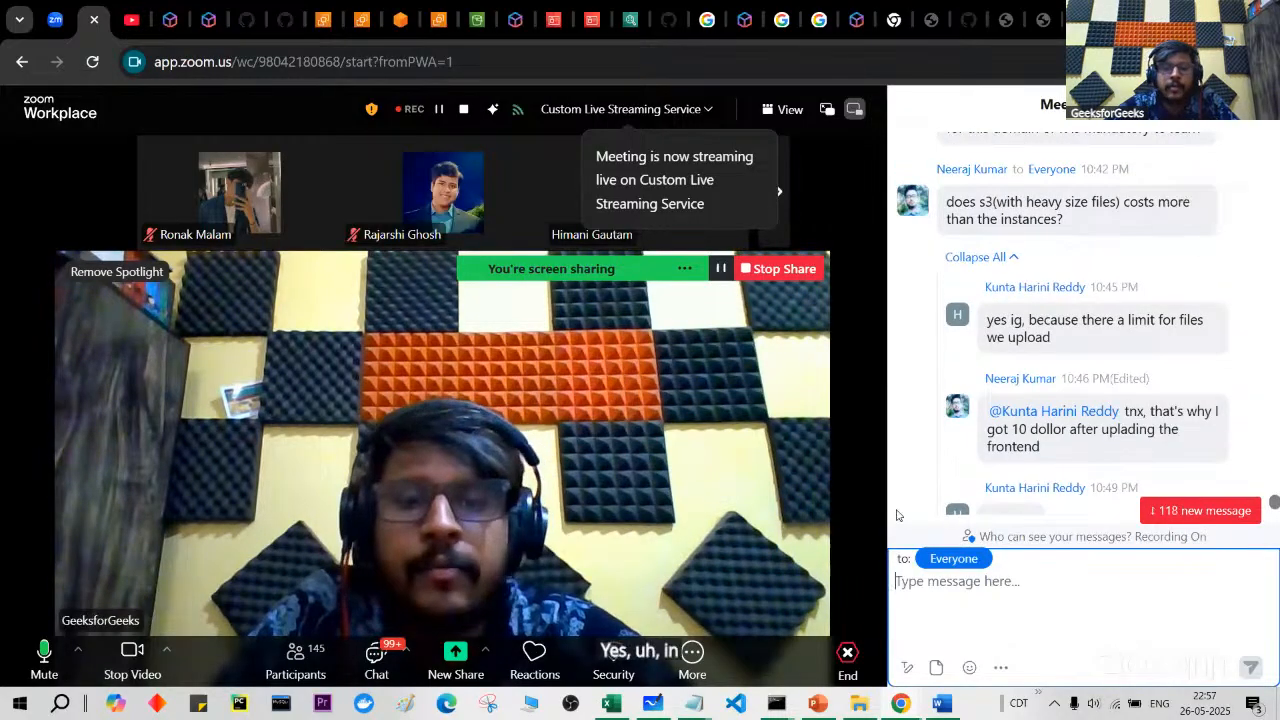
pyautogui.moveTo(785, 712)
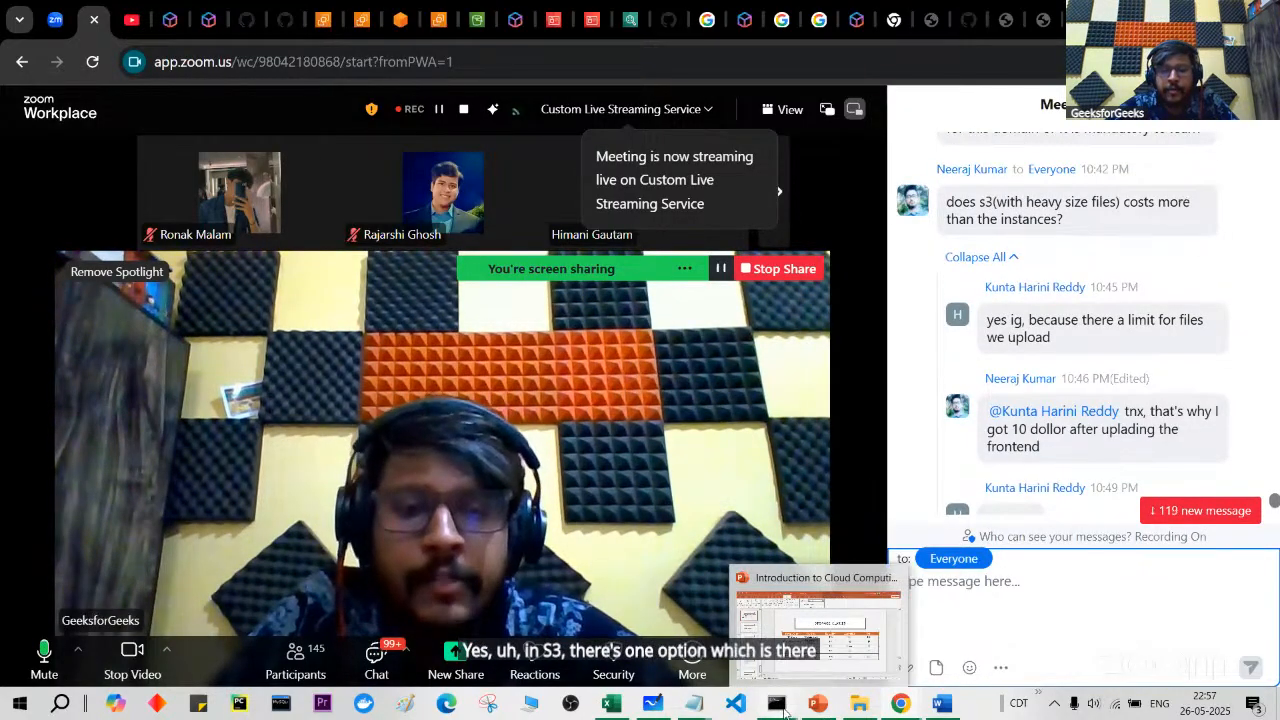
# Step: Move the PowerPoint deck to slide 52, Performance and Optimization, then return to Zoom
pyautogui.click(831, 660)
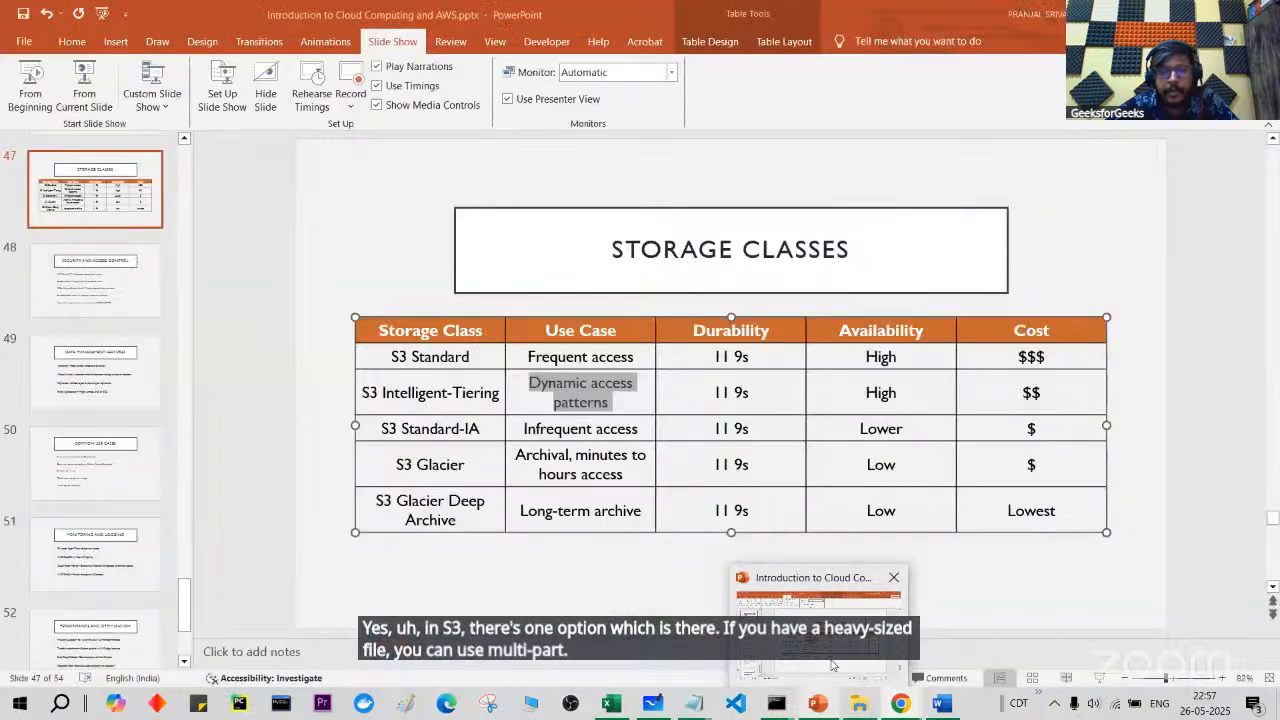
pyautogui.click(115, 478)
pyautogui.click(120, 549)
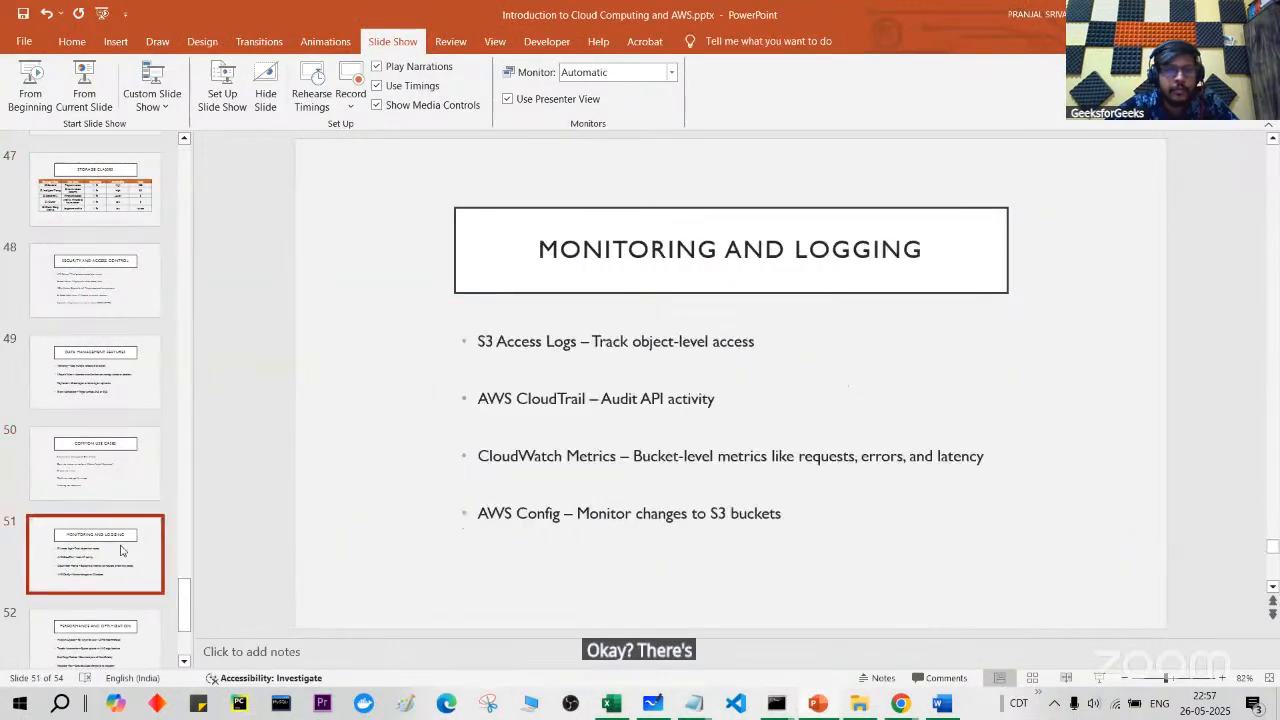
pyautogui.click(121, 388)
pyautogui.click(121, 469)
pyautogui.click(123, 545)
pyautogui.scroll(-3, 123, 543)
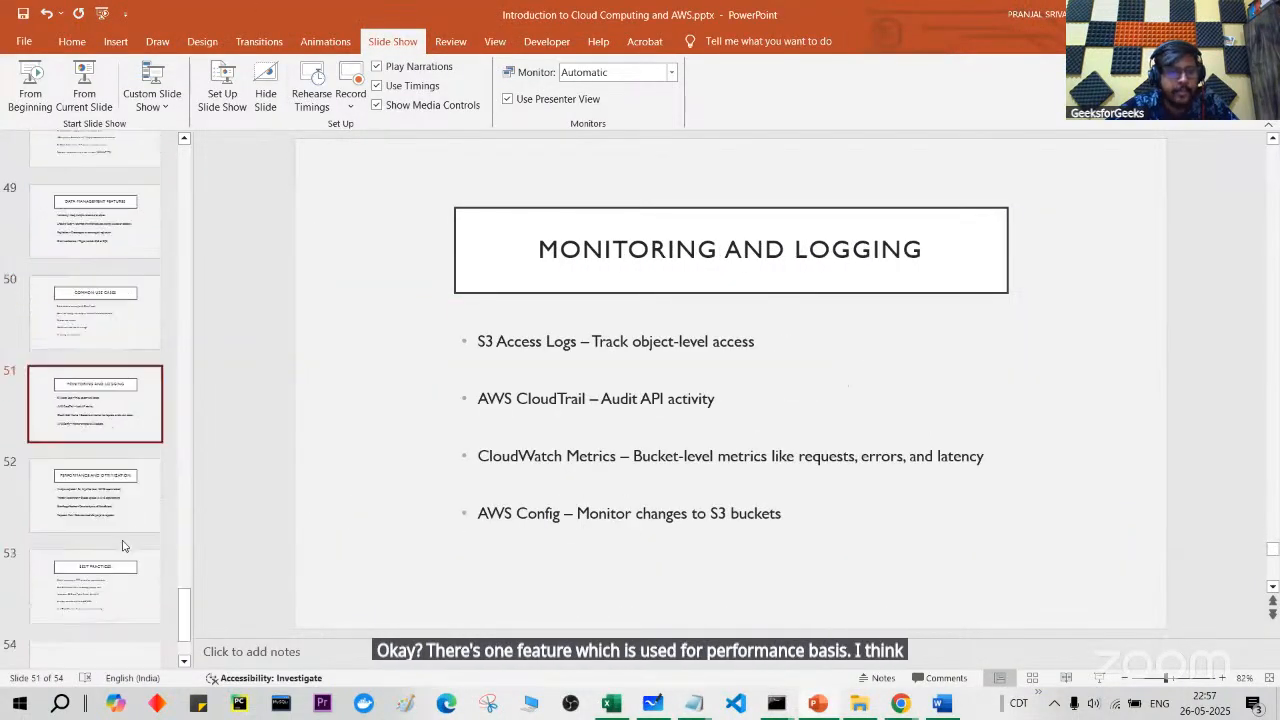
pyautogui.click(127, 460)
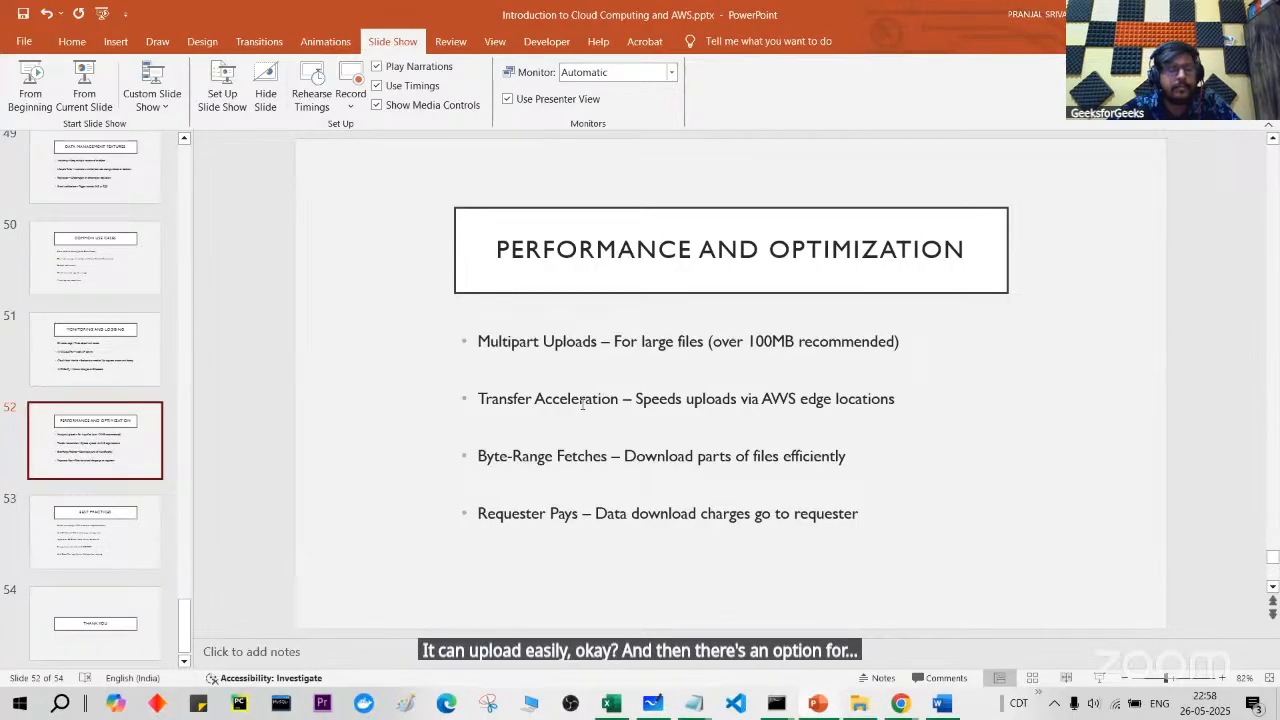
pyautogui.hotkey('alt', 'Tab')
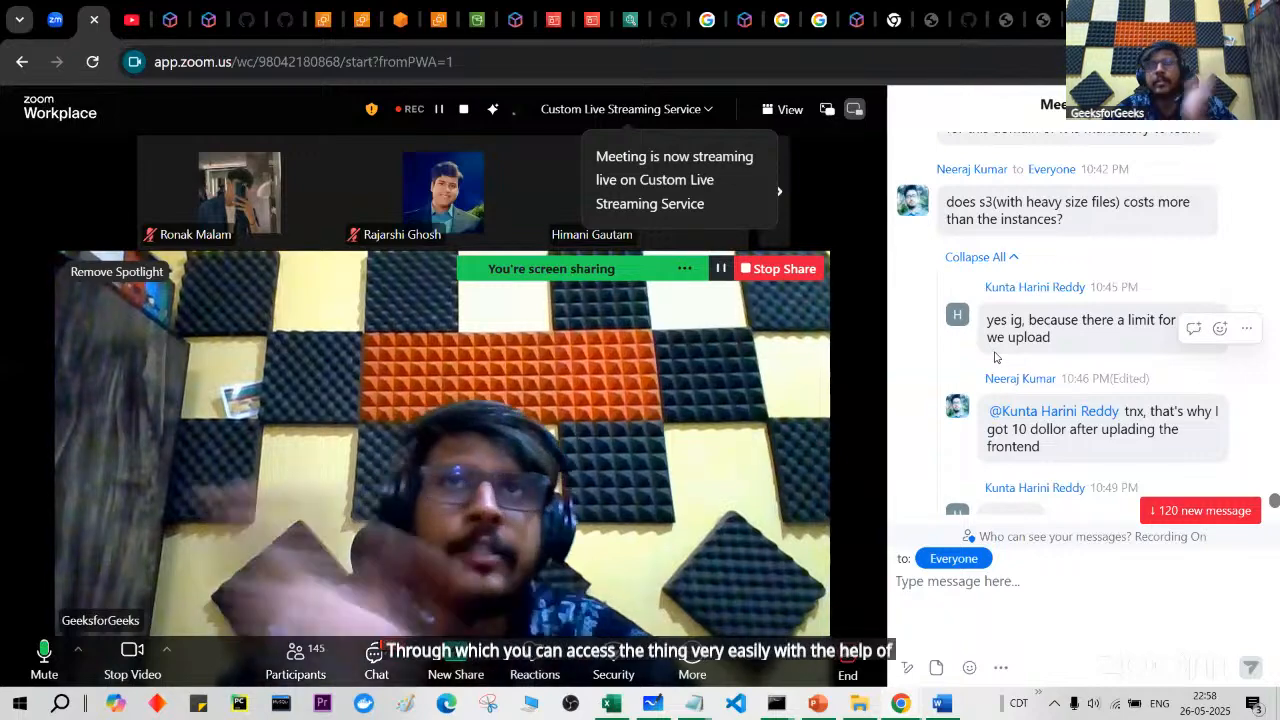
pyautogui.scroll(-5, 994, 357)
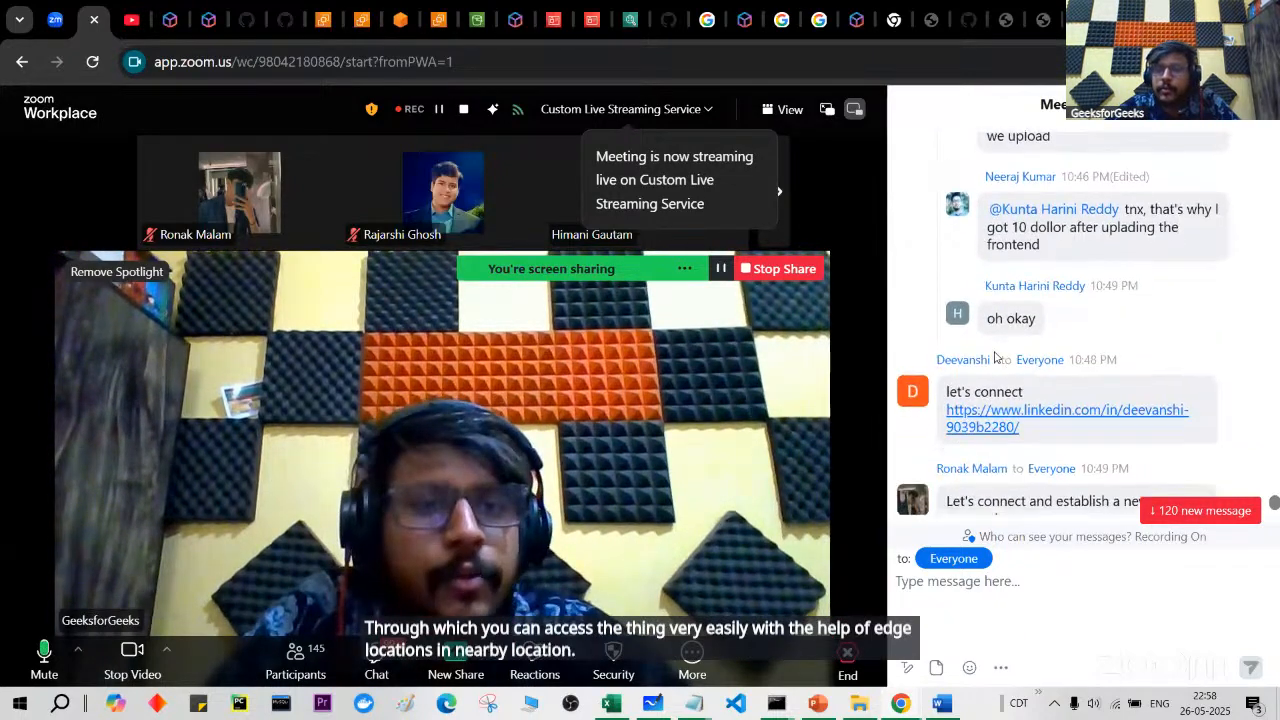
pyautogui.scroll(-5, 994, 357)
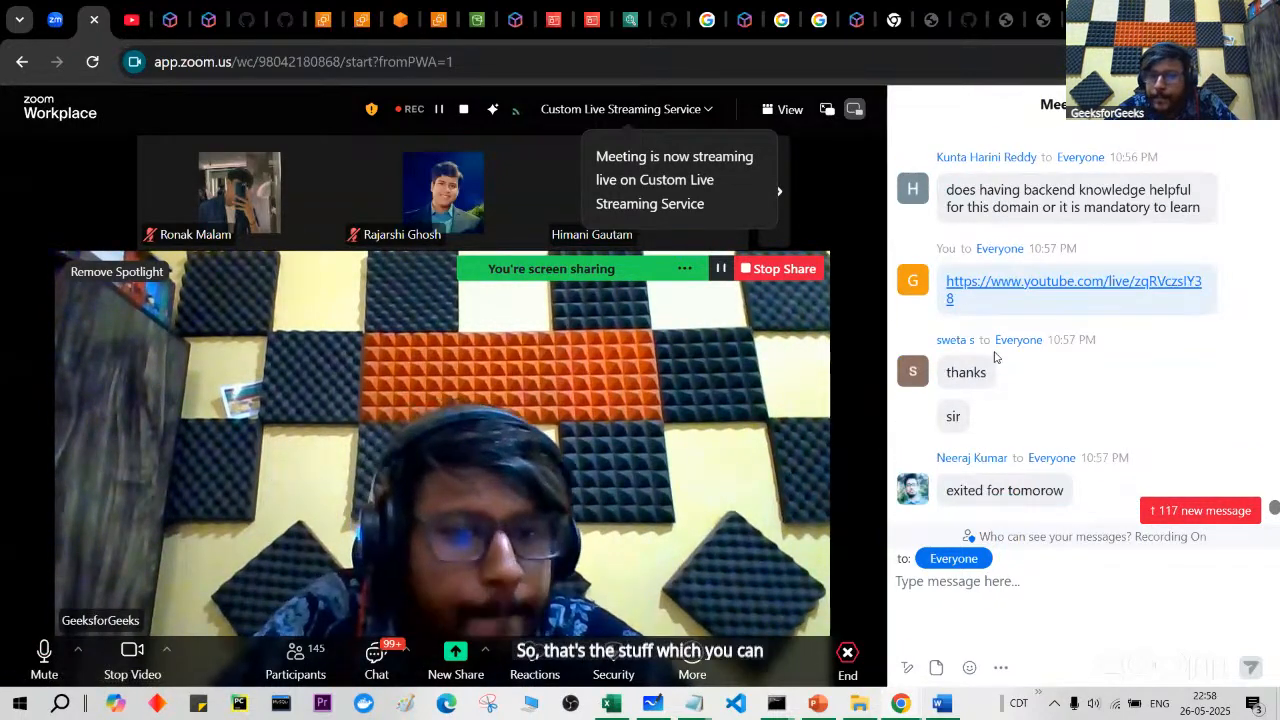
pyautogui.scroll(4, 994, 357)
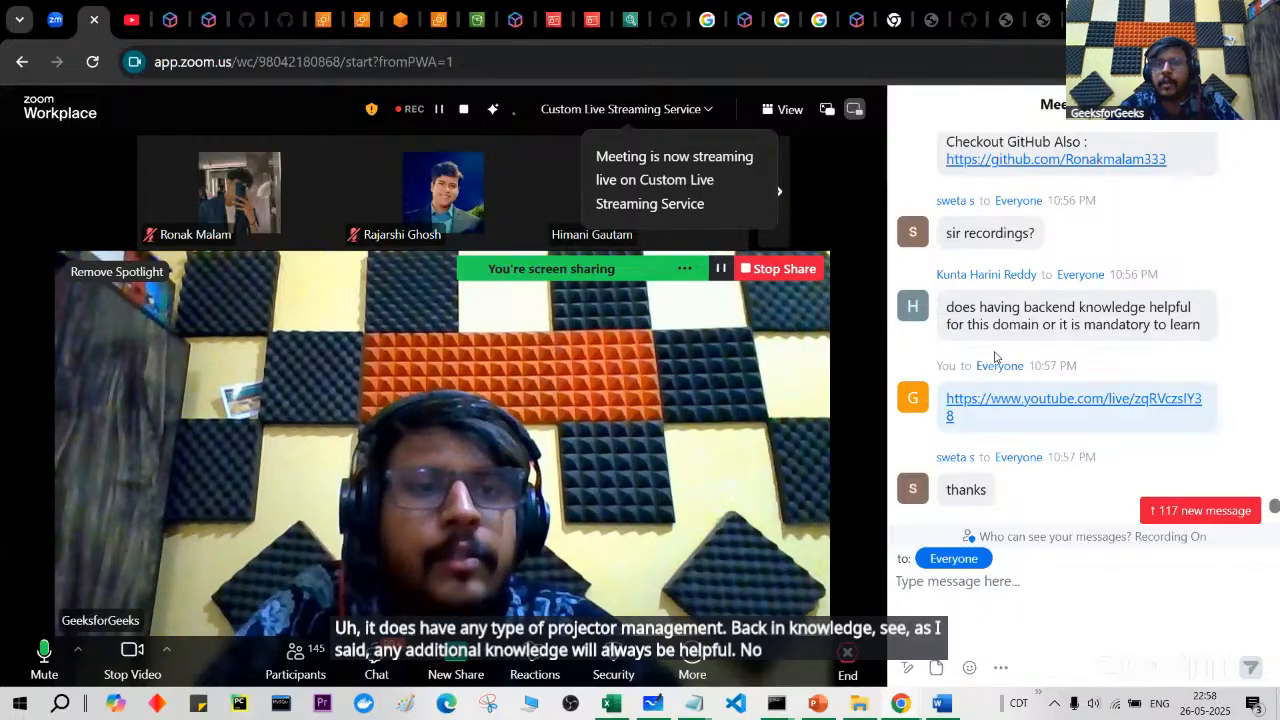
pyautogui.scroll(1, 995, 357)
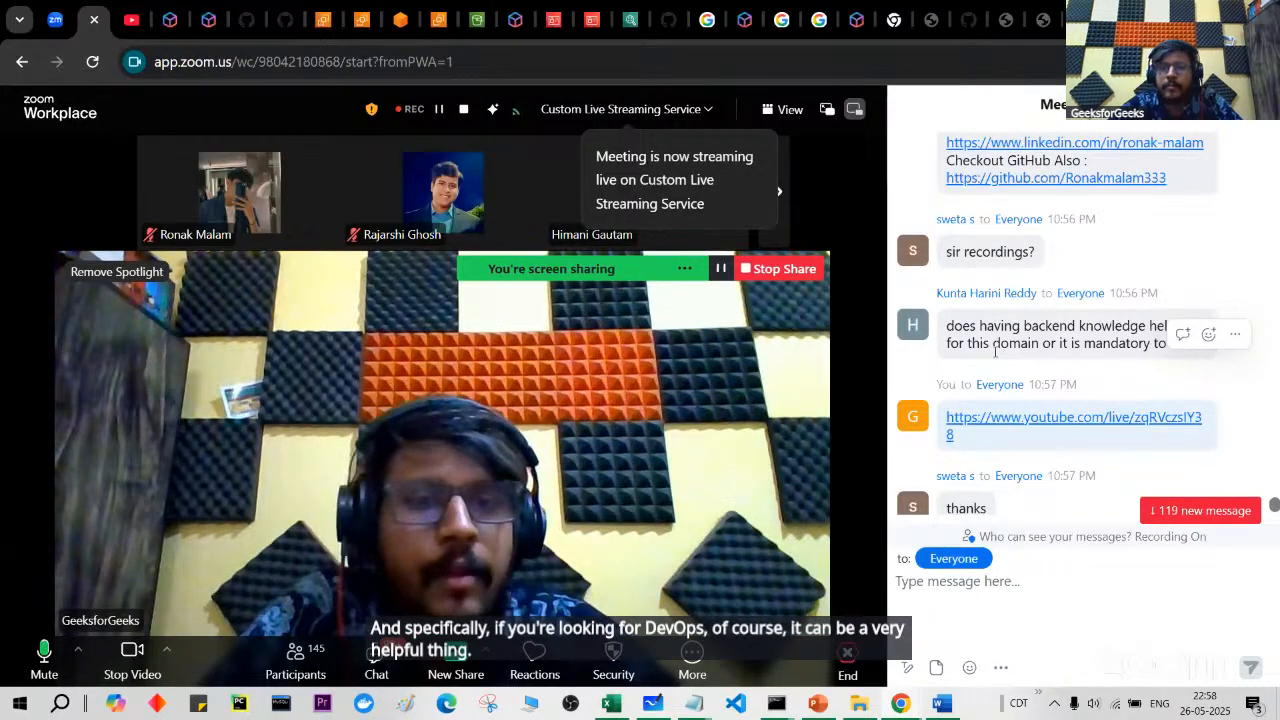
pyautogui.scroll(2, 995, 352)
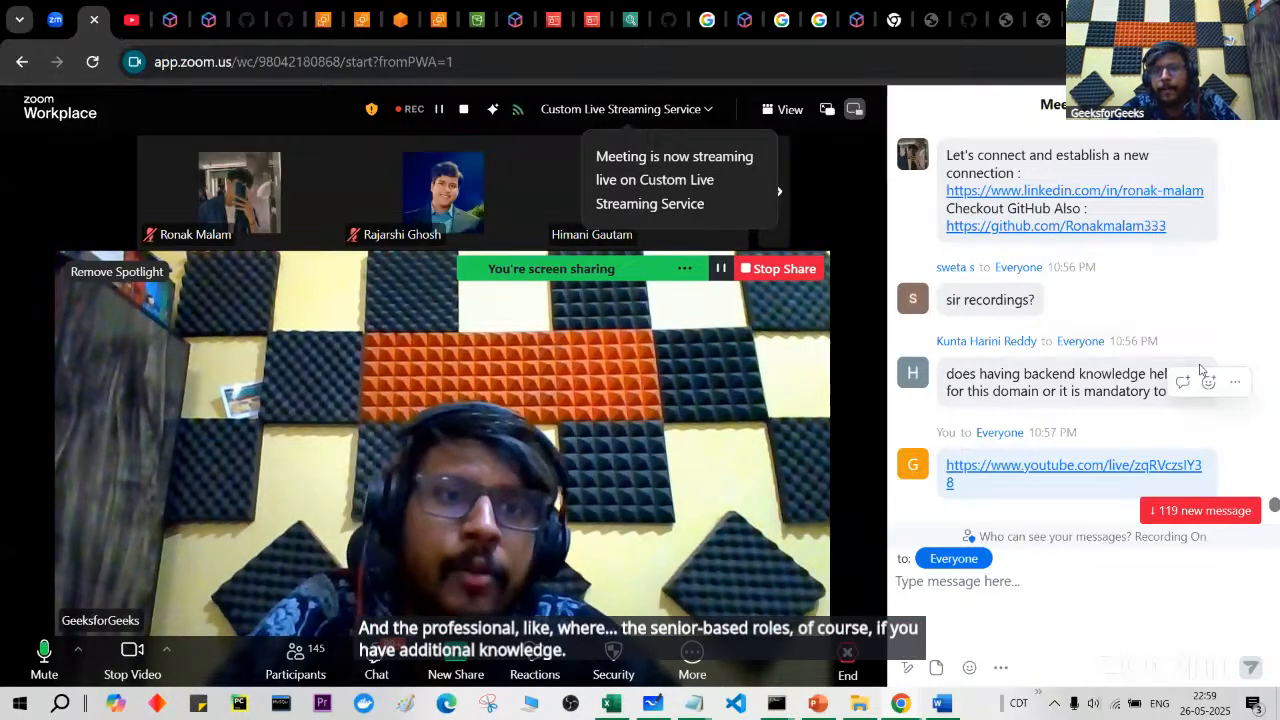
pyautogui.scroll(3, 1201, 370)
pyautogui.scroll(7, 1201, 370)
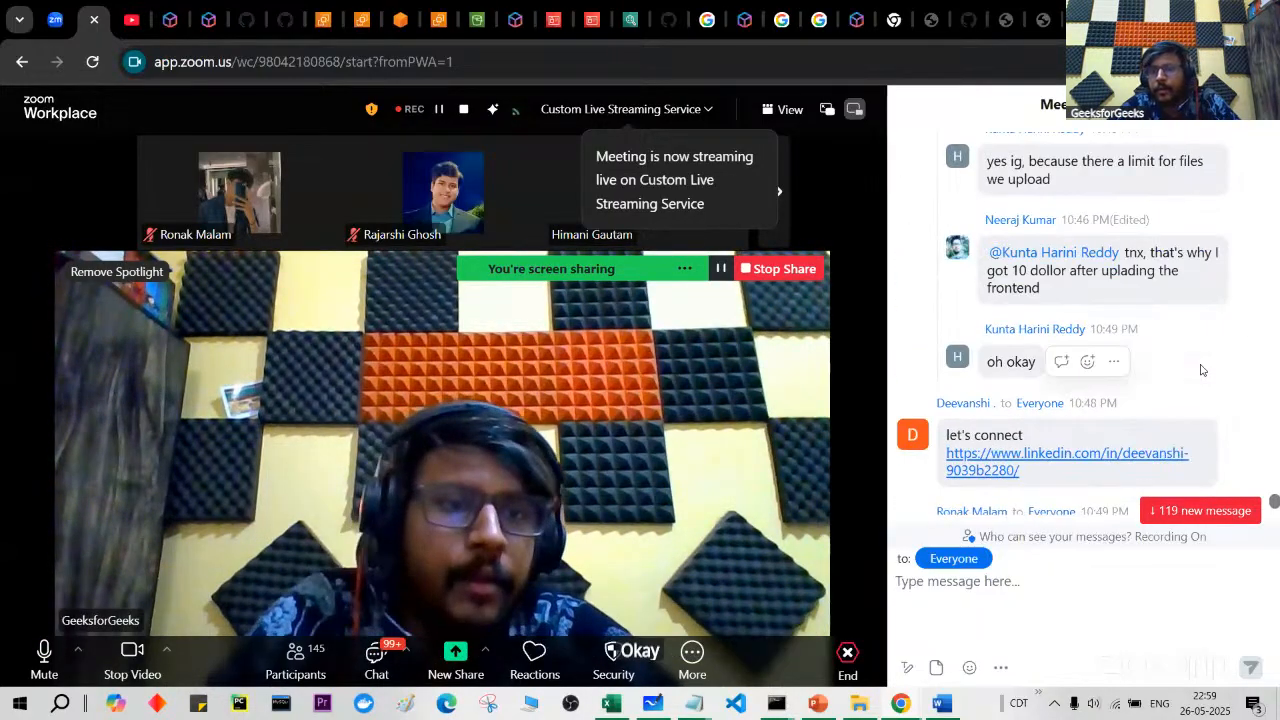
pyautogui.scroll(1, 1201, 370)
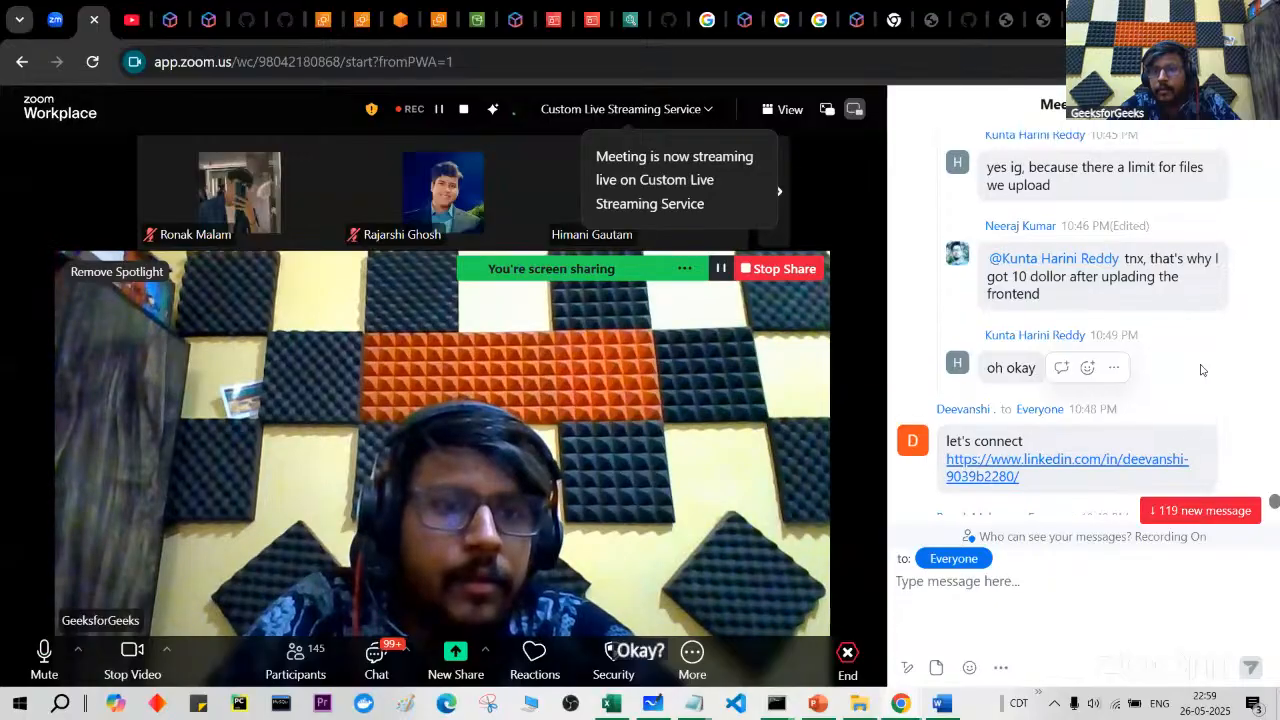
pyautogui.scroll(1, 1201, 370)
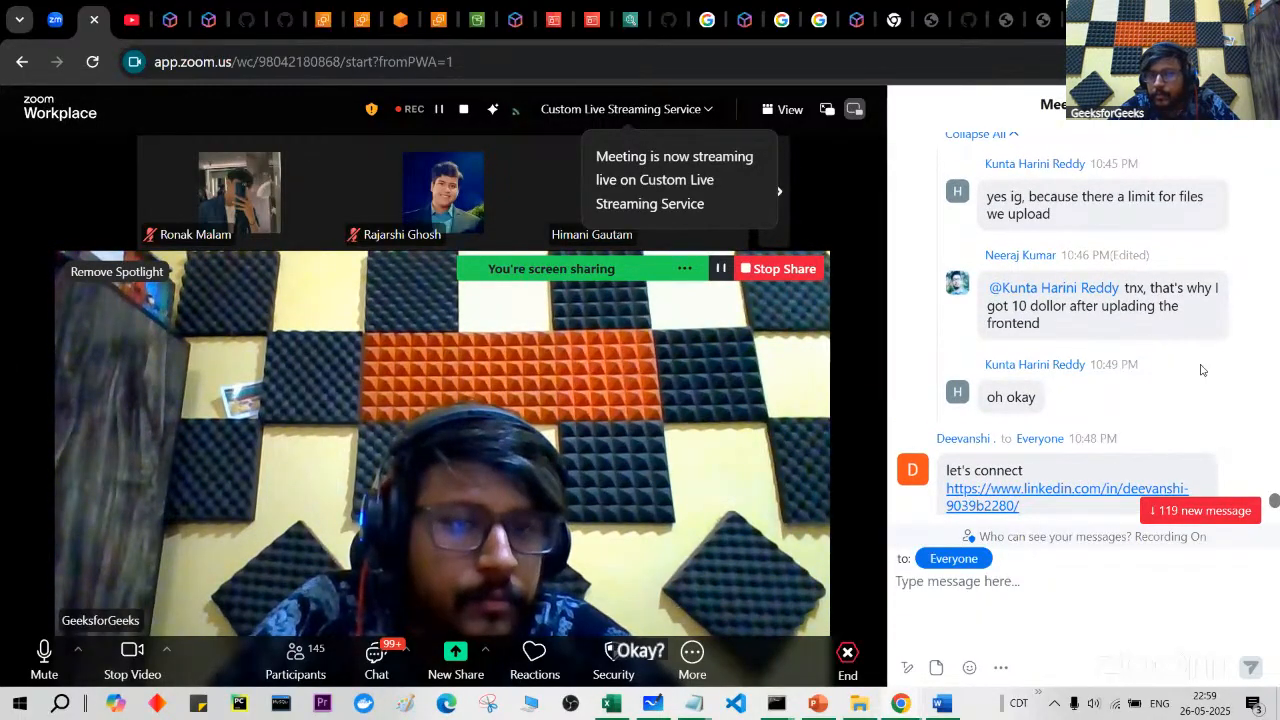
pyautogui.scroll(3, 1201, 370)
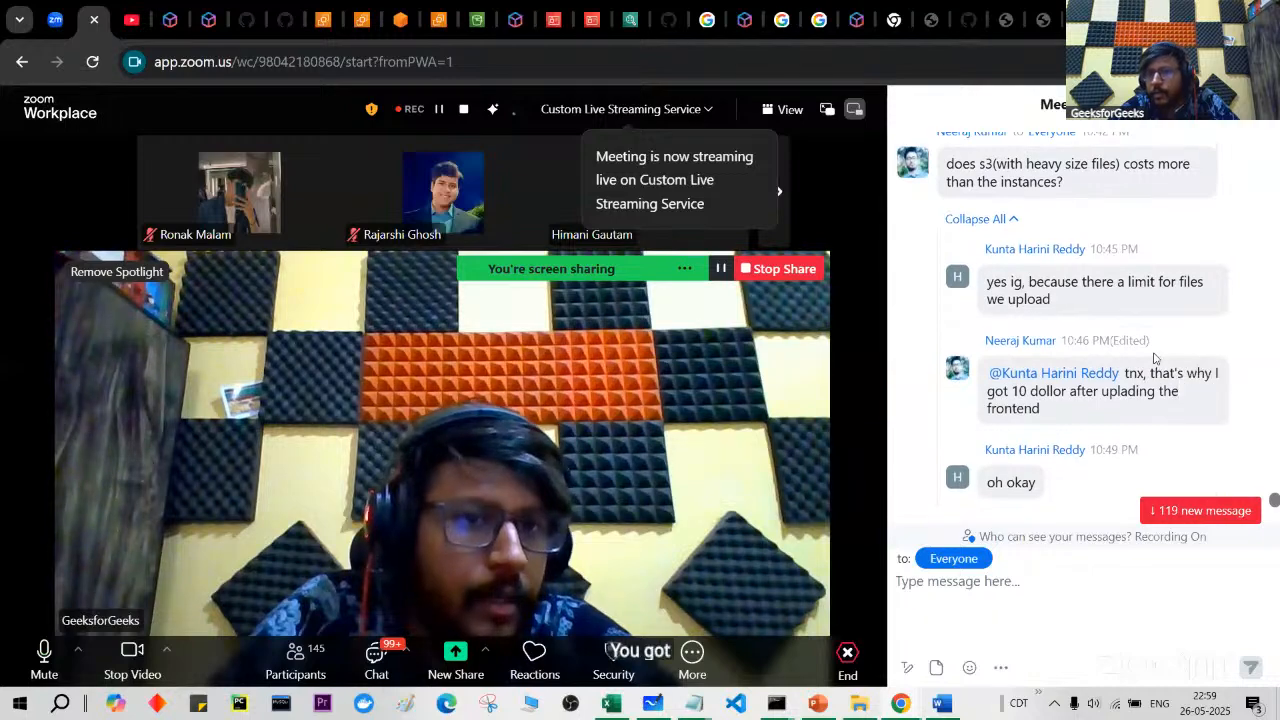
pyautogui.scroll(10, 1150, 360)
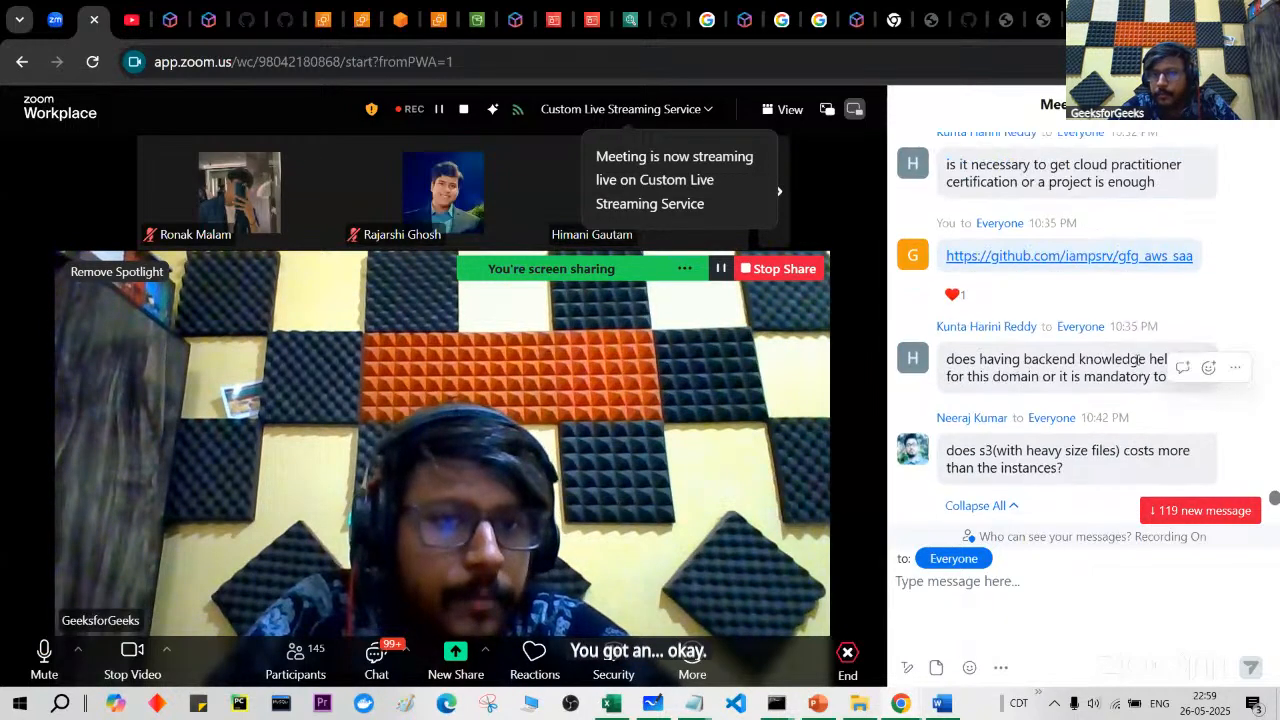
pyautogui.scroll(5, 1138, 360)
pyautogui.scroll(2, 1138, 361)
pyautogui.scroll(15, 1138, 361)
pyautogui.scroll(-20, 1140, 366)
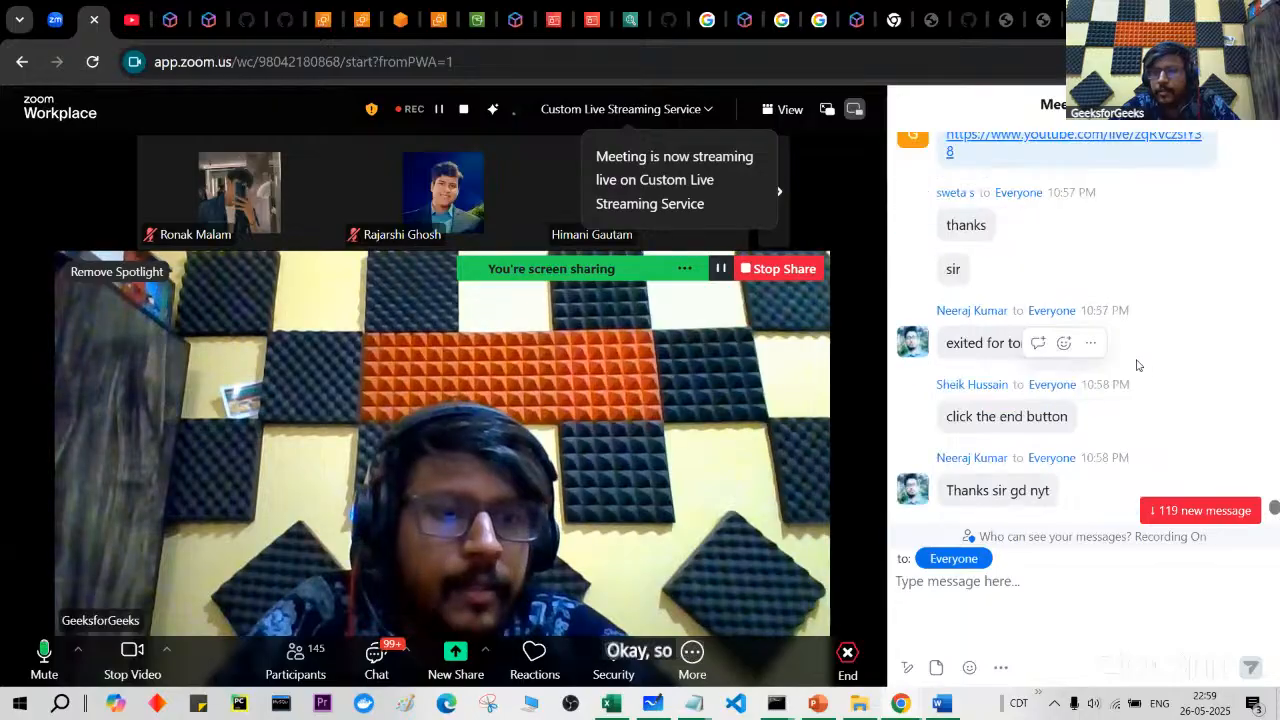
pyautogui.scroll(20, 1117, 469)
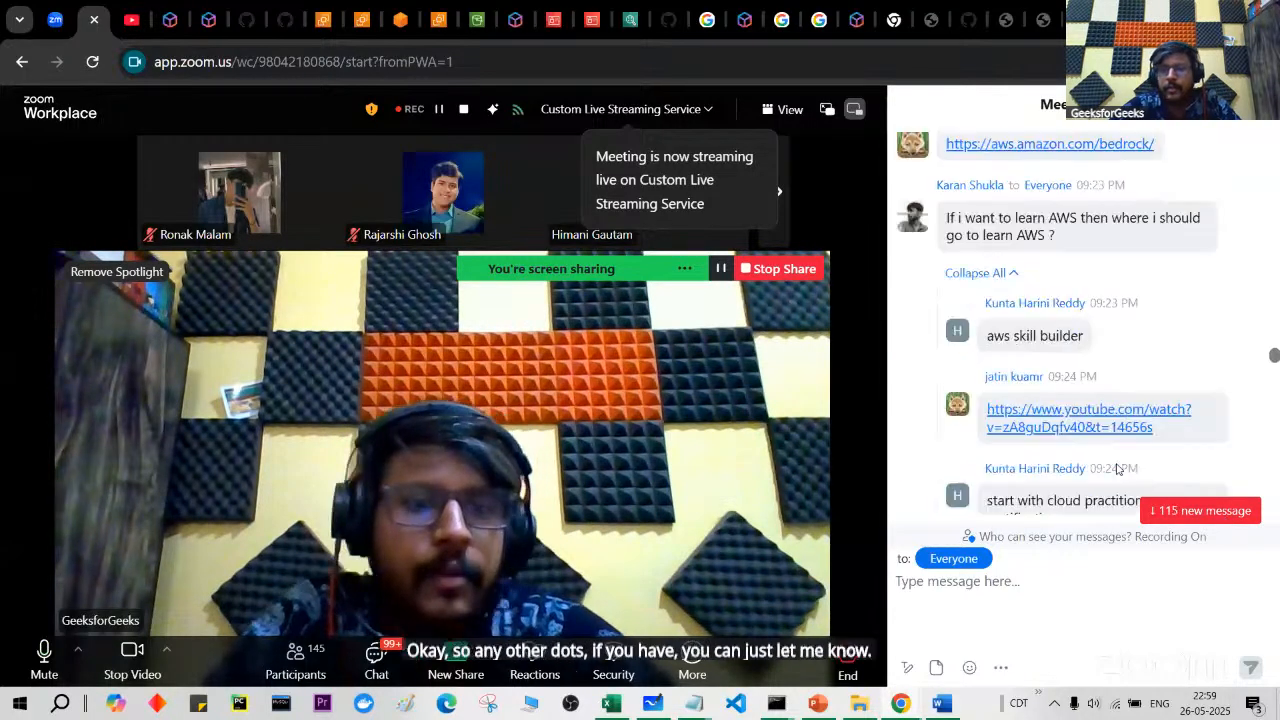
pyautogui.scroll(-20, 1117, 469)
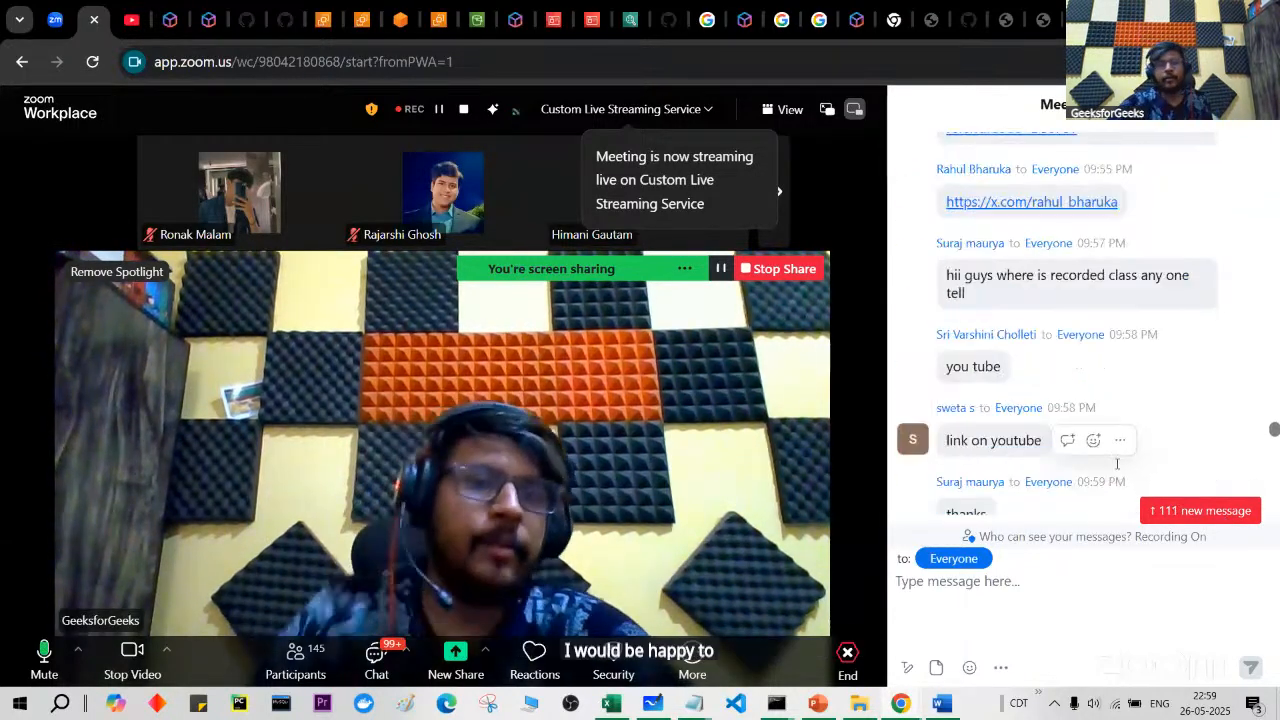
pyautogui.scroll(-15, 1117, 469)
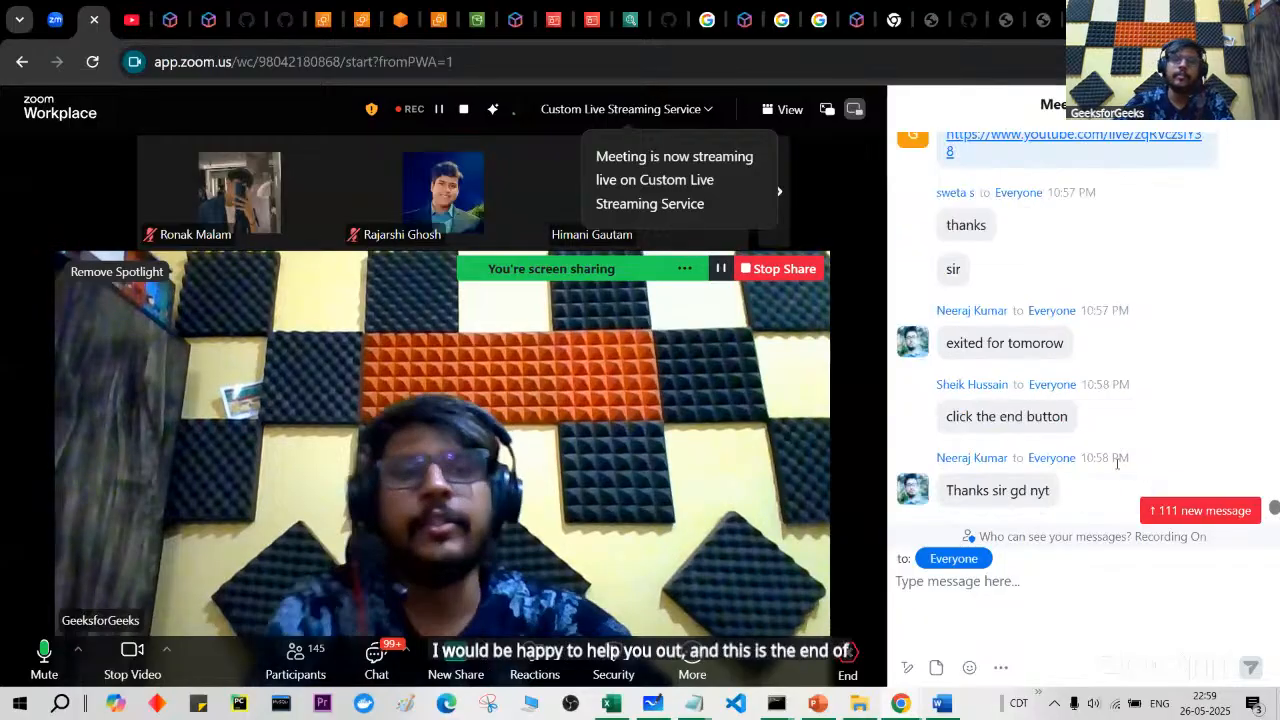
pyautogui.moveTo(1024, 232)
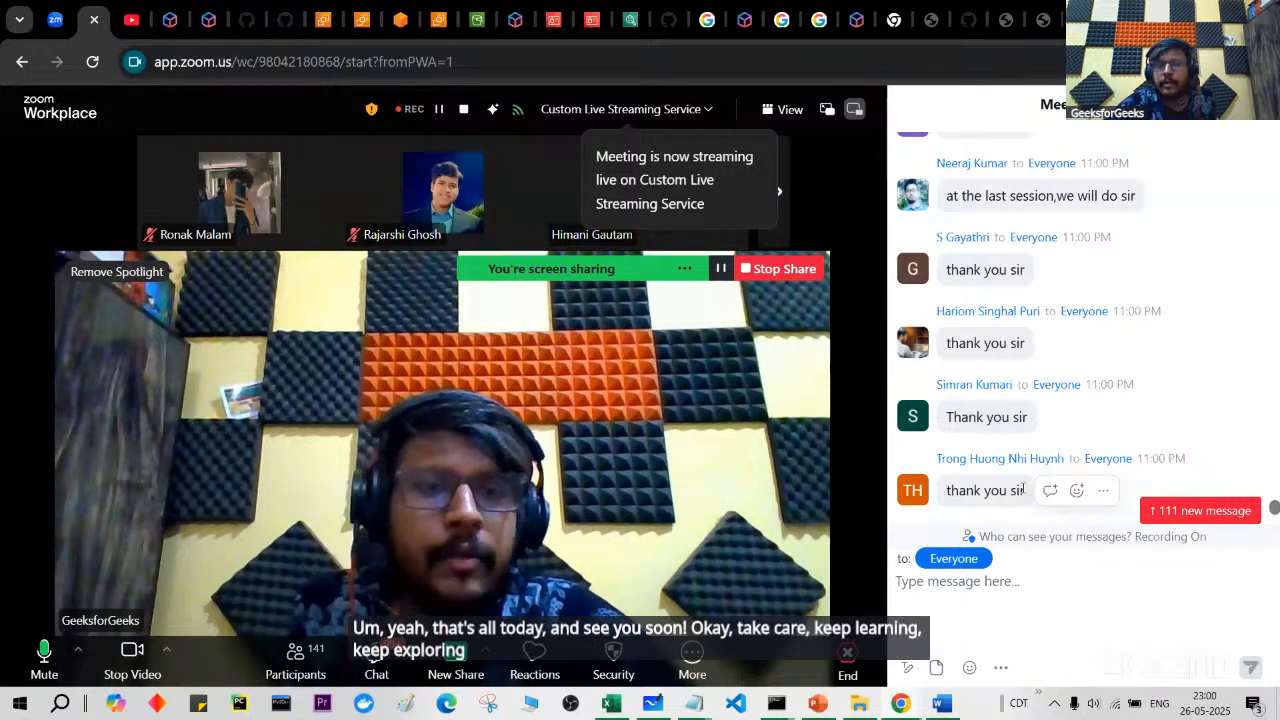
# Step: Copy the gfgsessiononaws GitHub repository URL and send it to Everyone in the Zoom chat
pyautogui.click(246, 19)
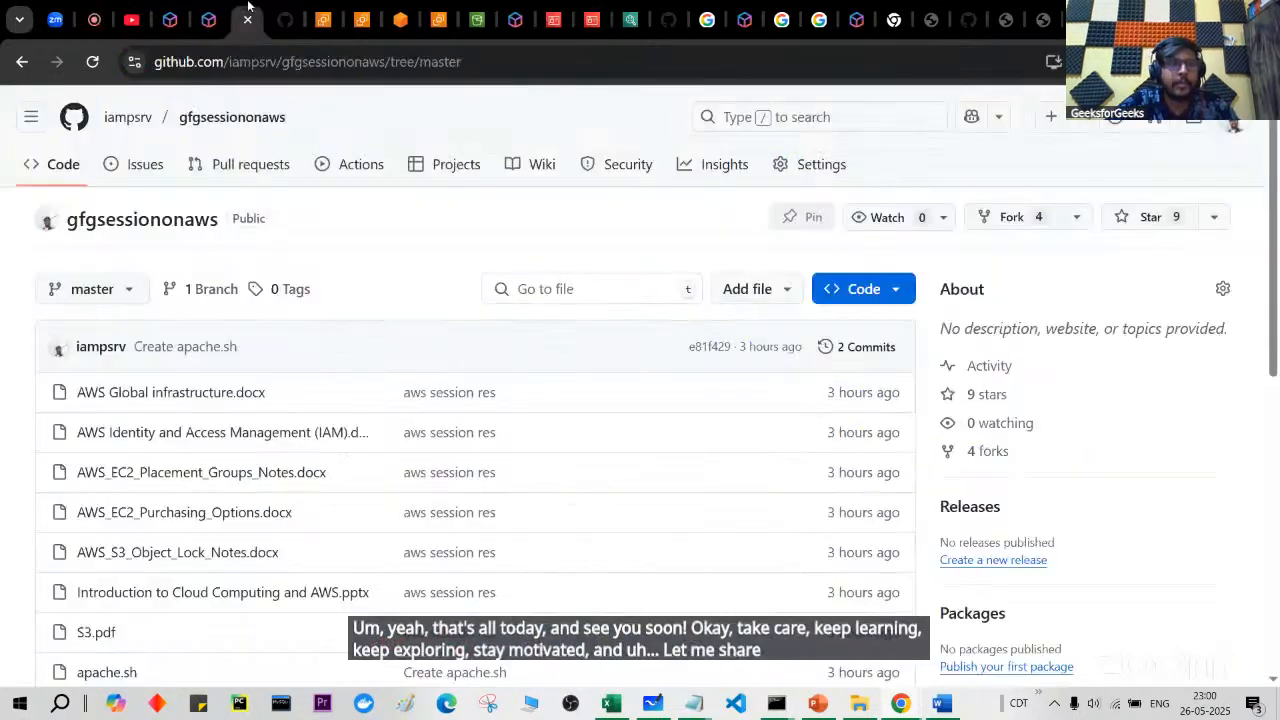
pyautogui.click(295, 68)
pyautogui.hotkey('ctrl', 'c')
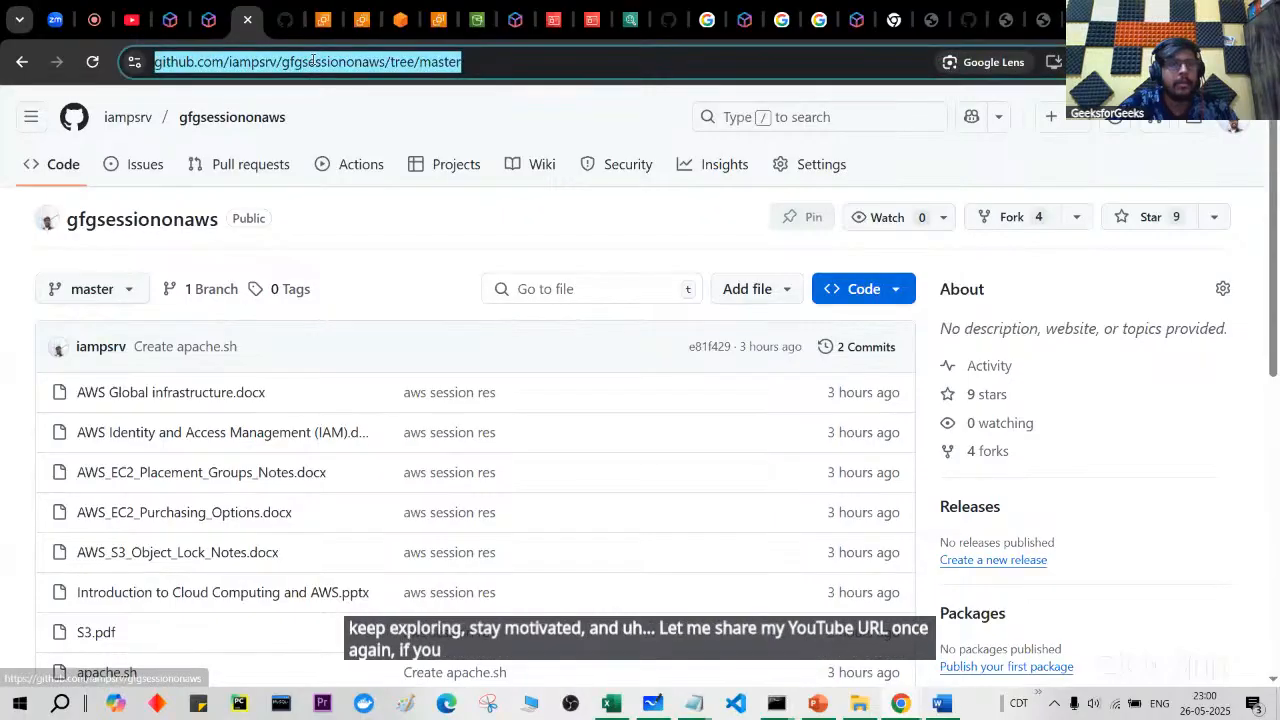
pyautogui.click(95, 12)
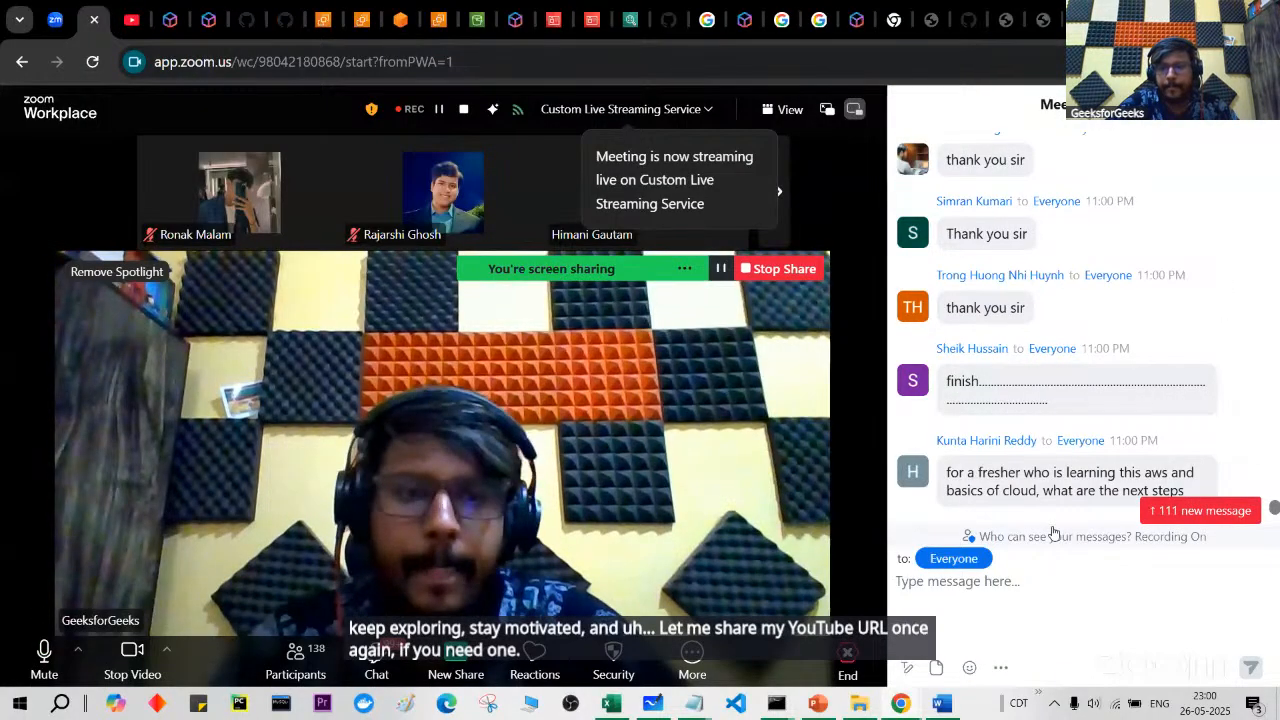
pyautogui.click(1074, 626)
pyautogui.hotkey('ctrl', 'v')
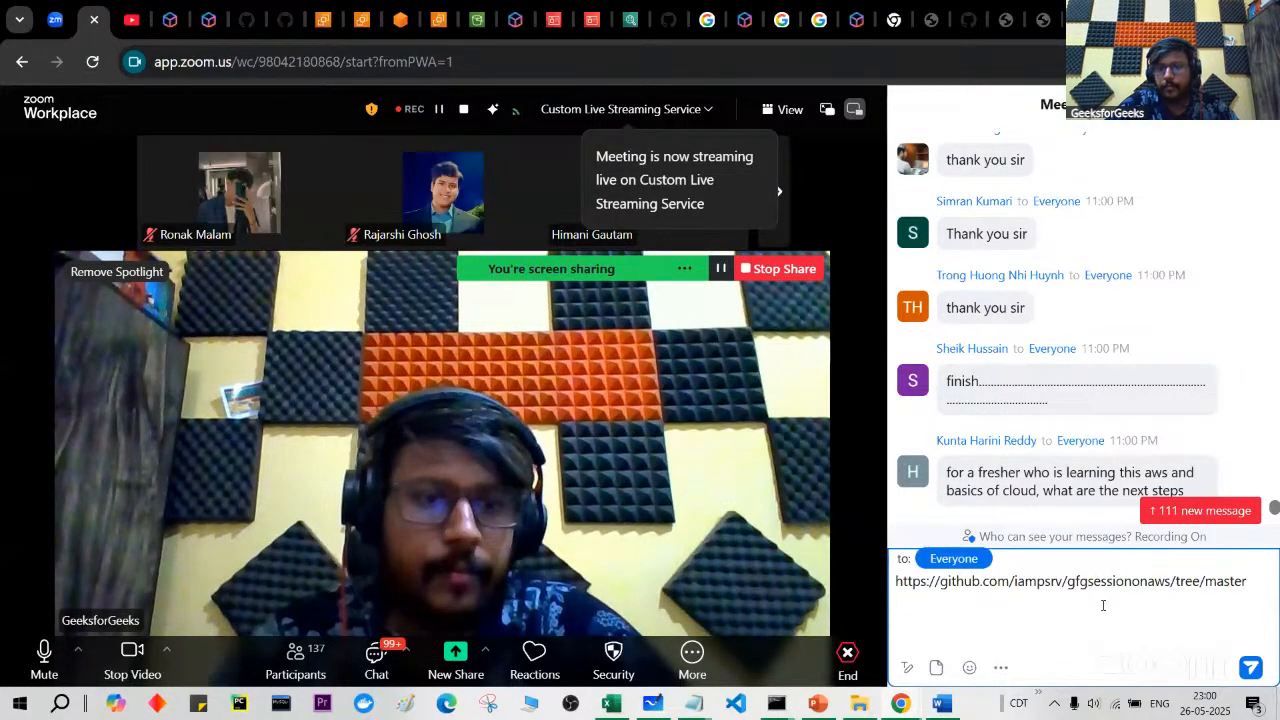
pyautogui.press('Return')
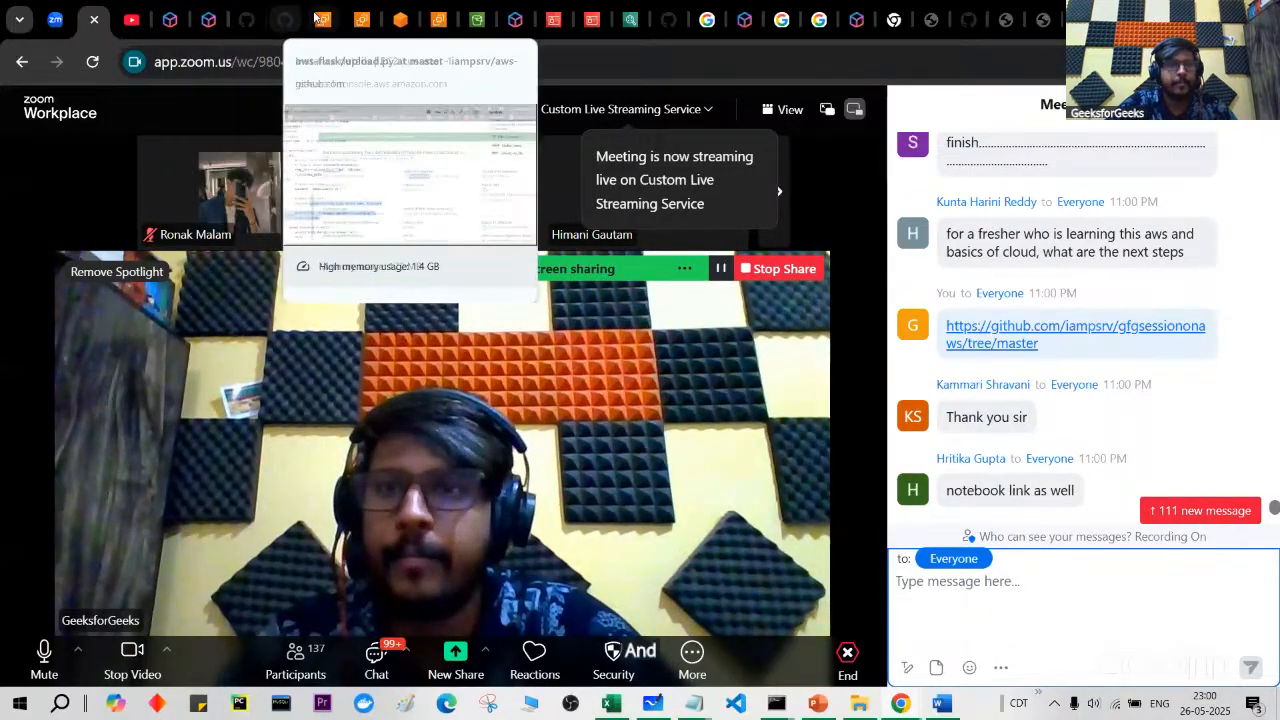
# Step: Copy the AWS free tier, console and pricing calculator links from the Notepad notes
pyautogui.click(289, 12)
pyautogui.scroll(2, 304, 160)
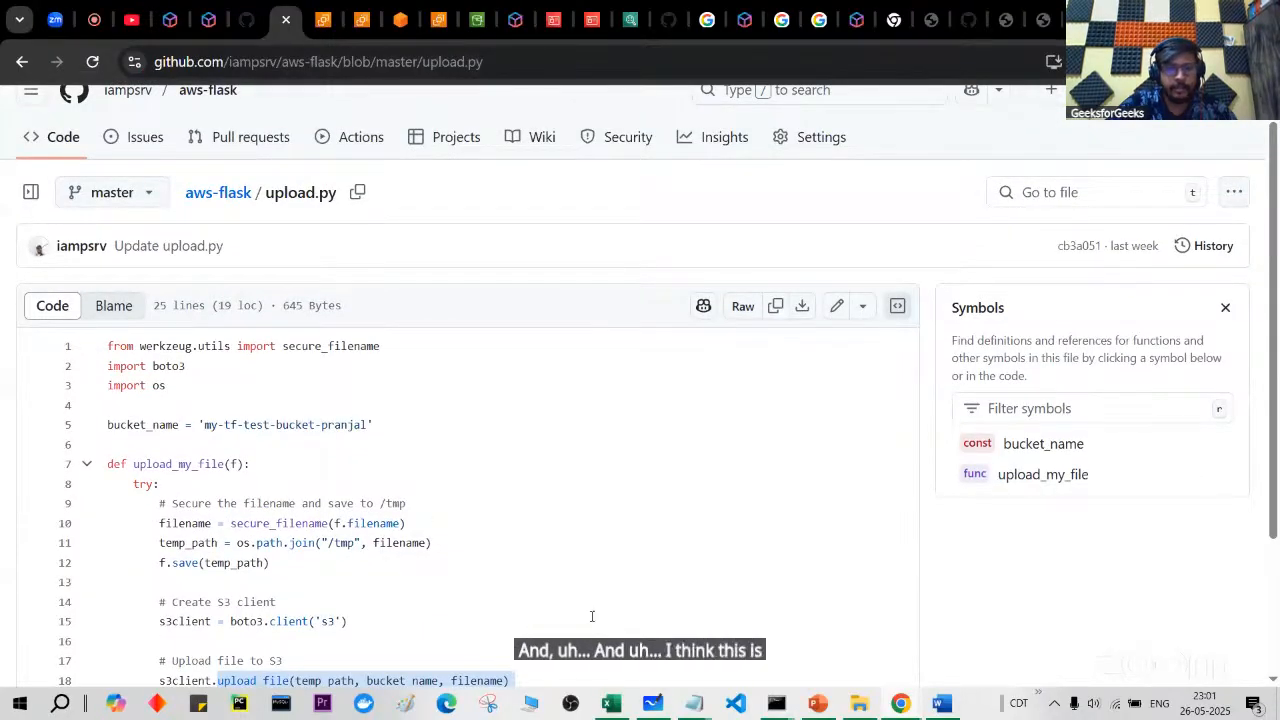
pyautogui.moveTo(694, 703)
pyautogui.moveTo(706, 633)
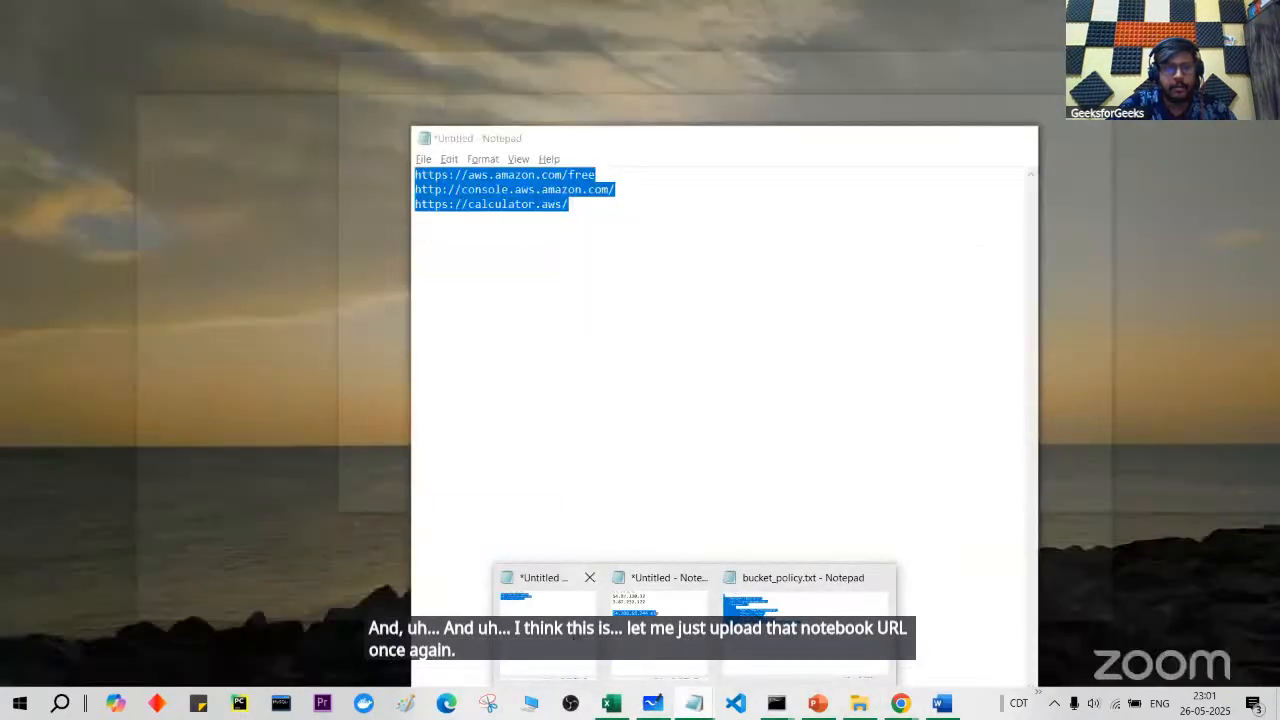
pyautogui.click(548, 615)
pyautogui.click(649, 457)
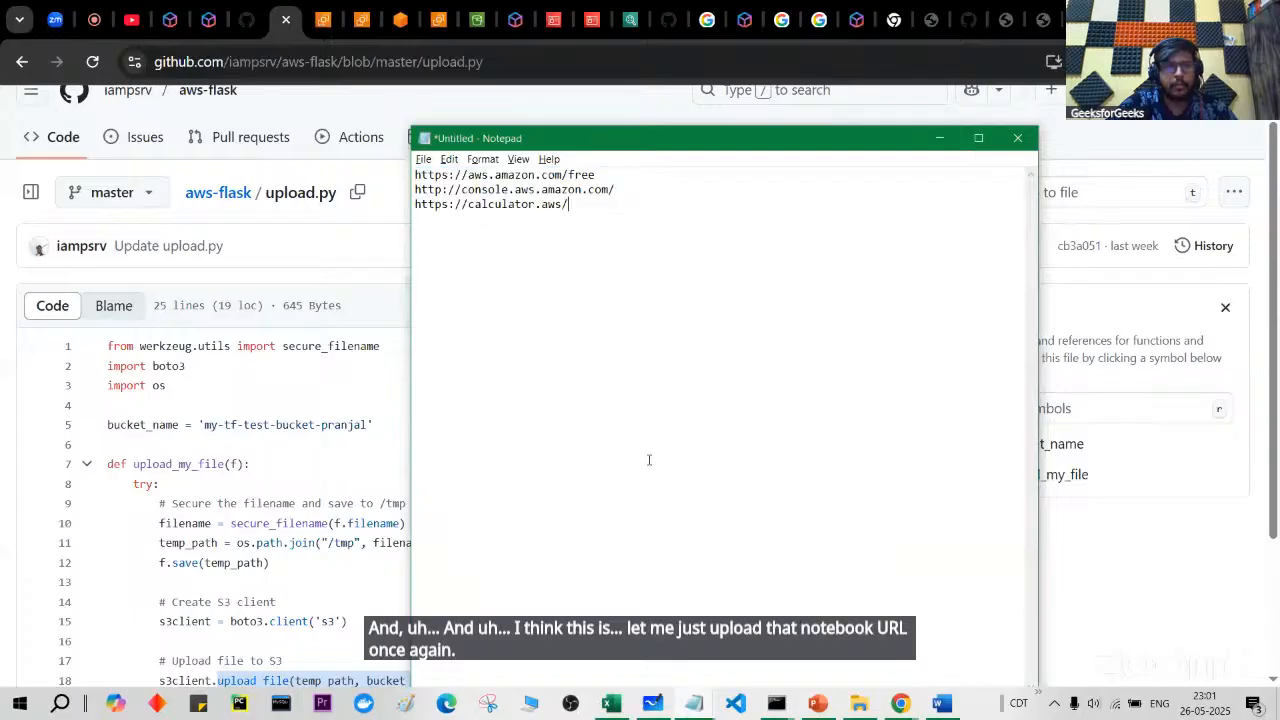
pyautogui.hotkey('ctrl', 'a')
pyautogui.hotkey('ctrl', 'c')
# Step: Paste the three AWS links into the Zoom chat and send them to Everyone
pyautogui.click(97, 6)
pyautogui.click(97, 6)
pyautogui.click(1016, 605)
pyautogui.hotkey('ctrl', 'v')
pyautogui.press('Return')
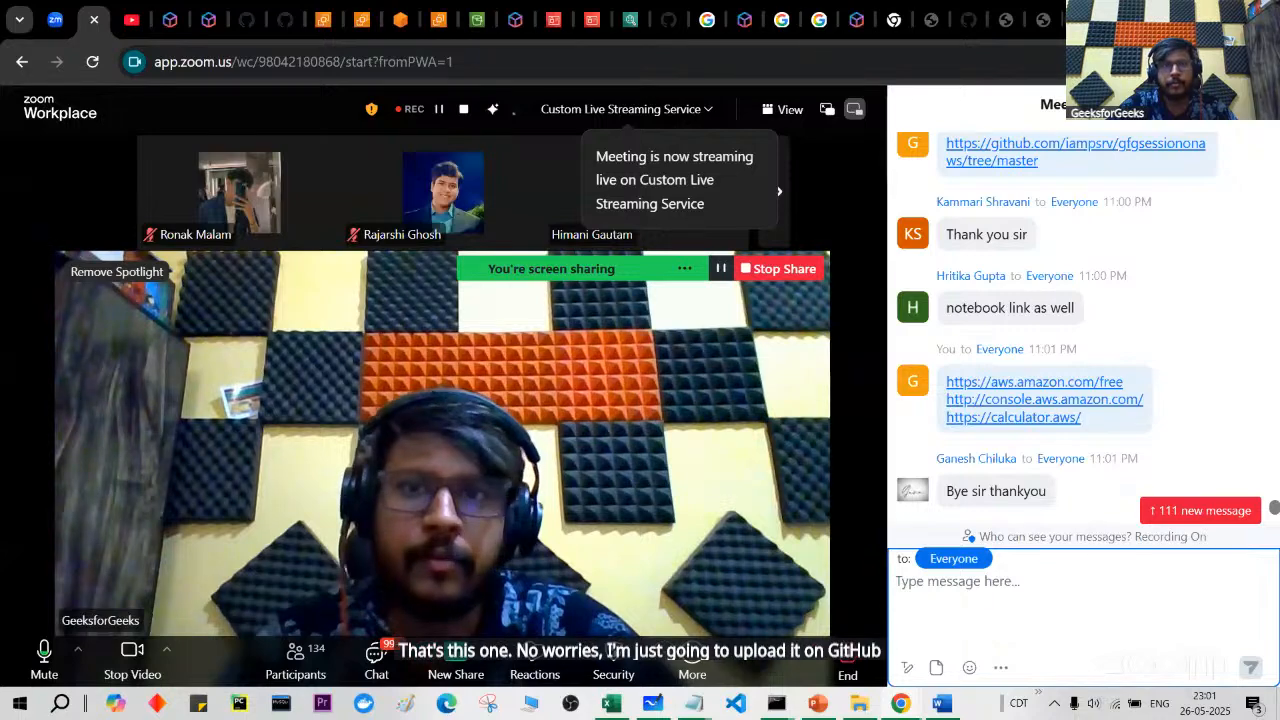
pyautogui.hotkey('ctrl', 't')
# Step: Copy the LinkedIn profile address from a new tab's suggestions and send it to Everyone in Zoom chat
pyautogui.write('l')
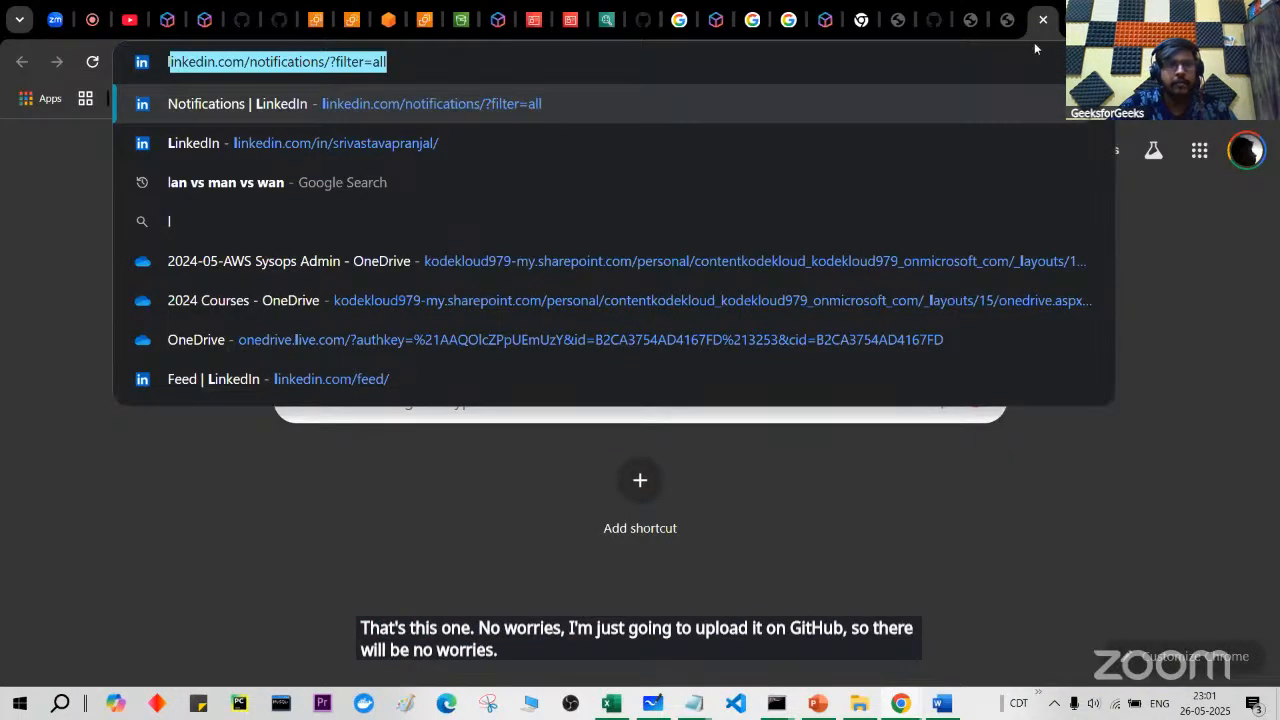
pyautogui.press('Down')
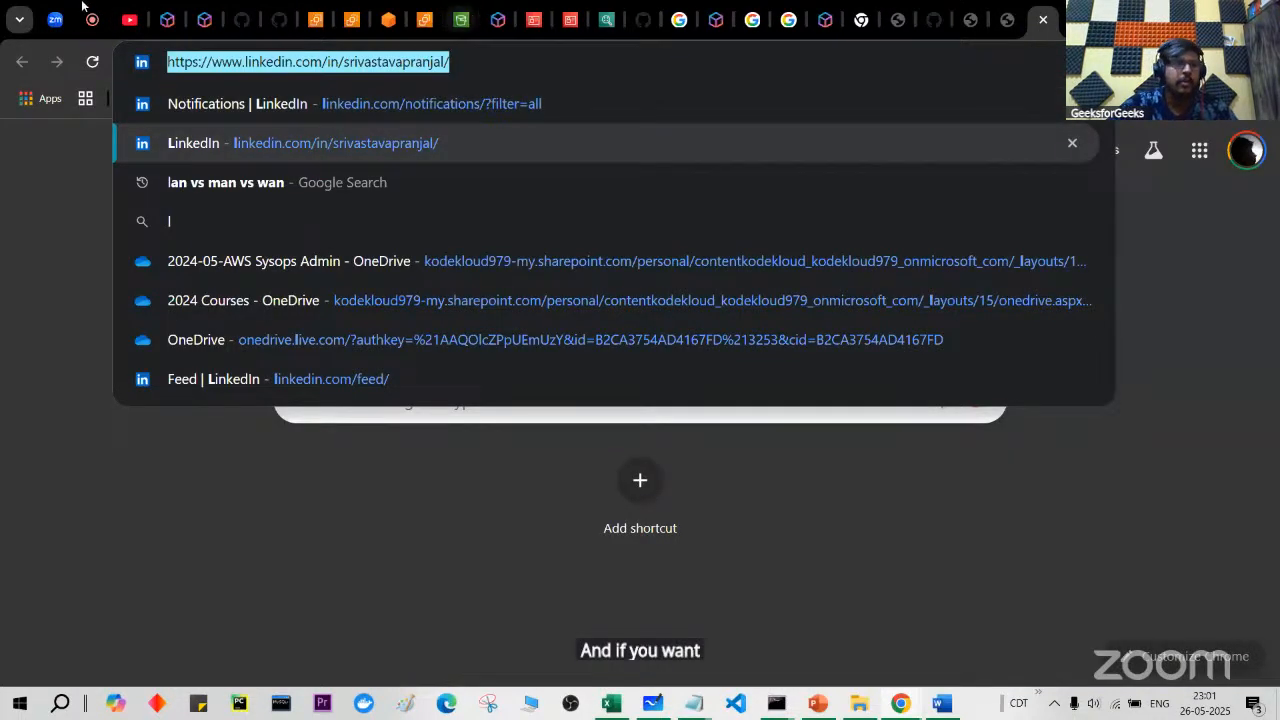
pyautogui.hotkey('ctrl', 'w')
pyautogui.write('https://www.linkedin.com/in/srivastavapranjal/')
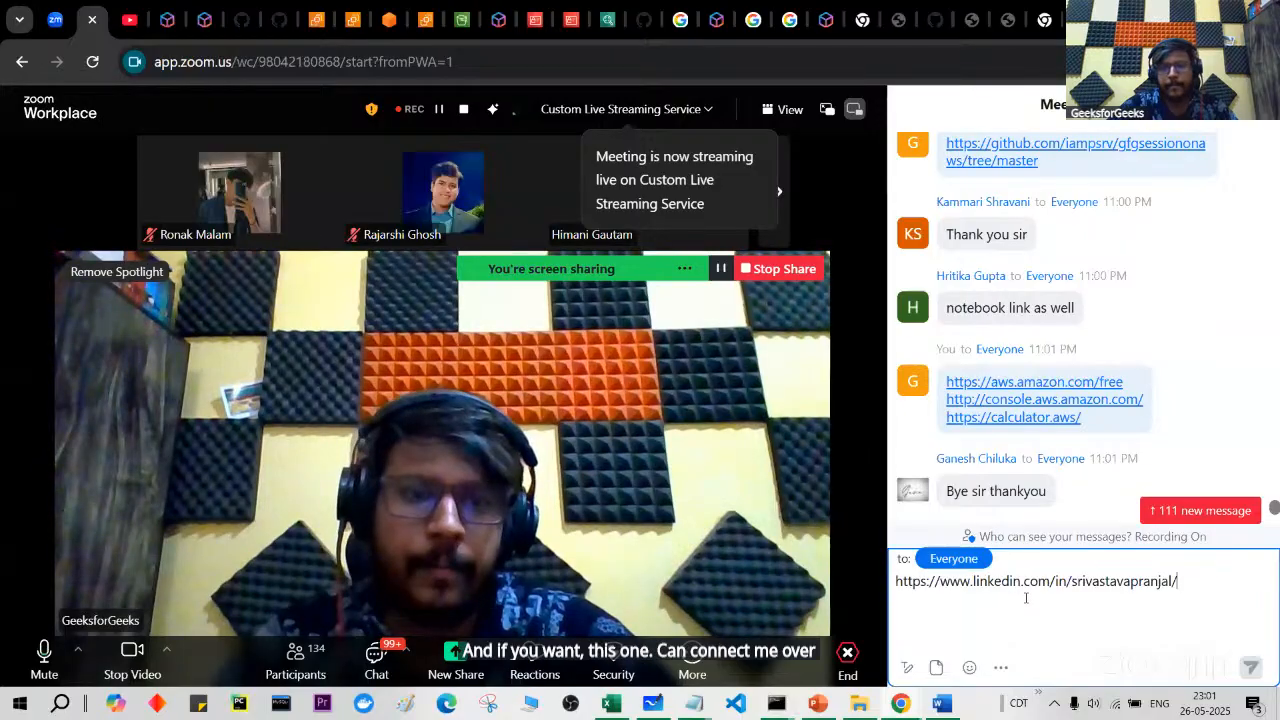
pyautogui.press('Return')
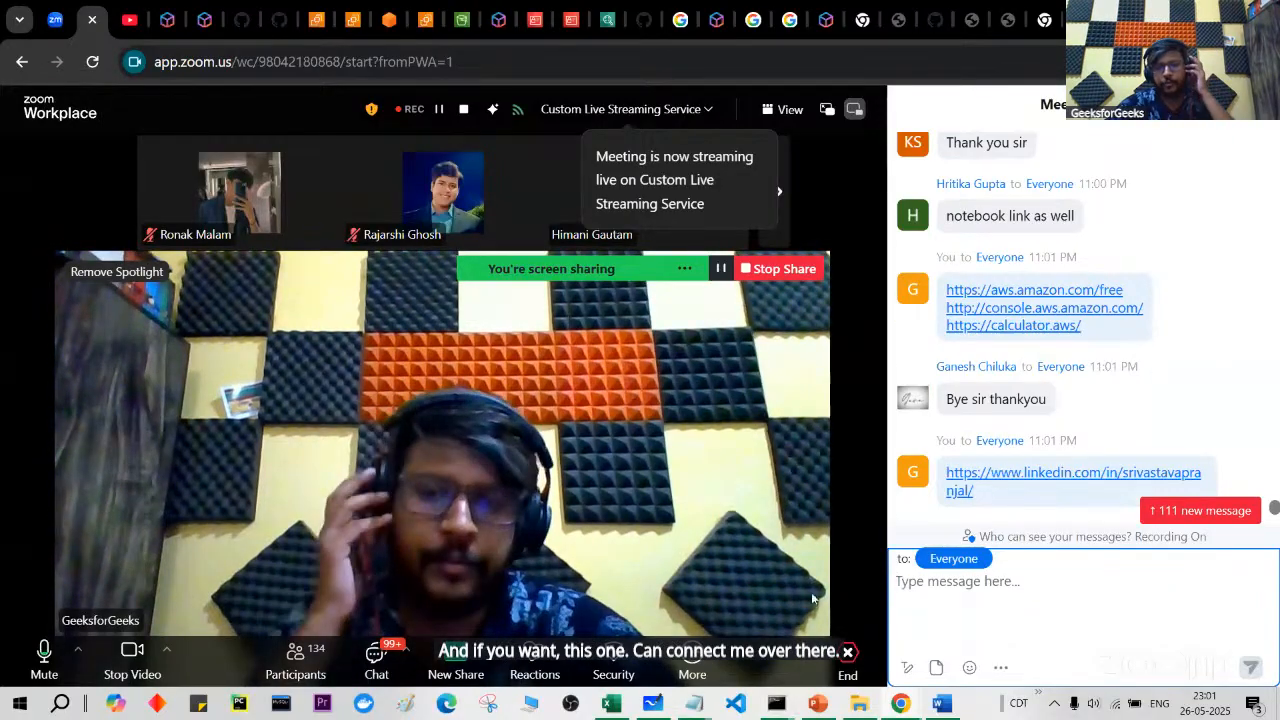